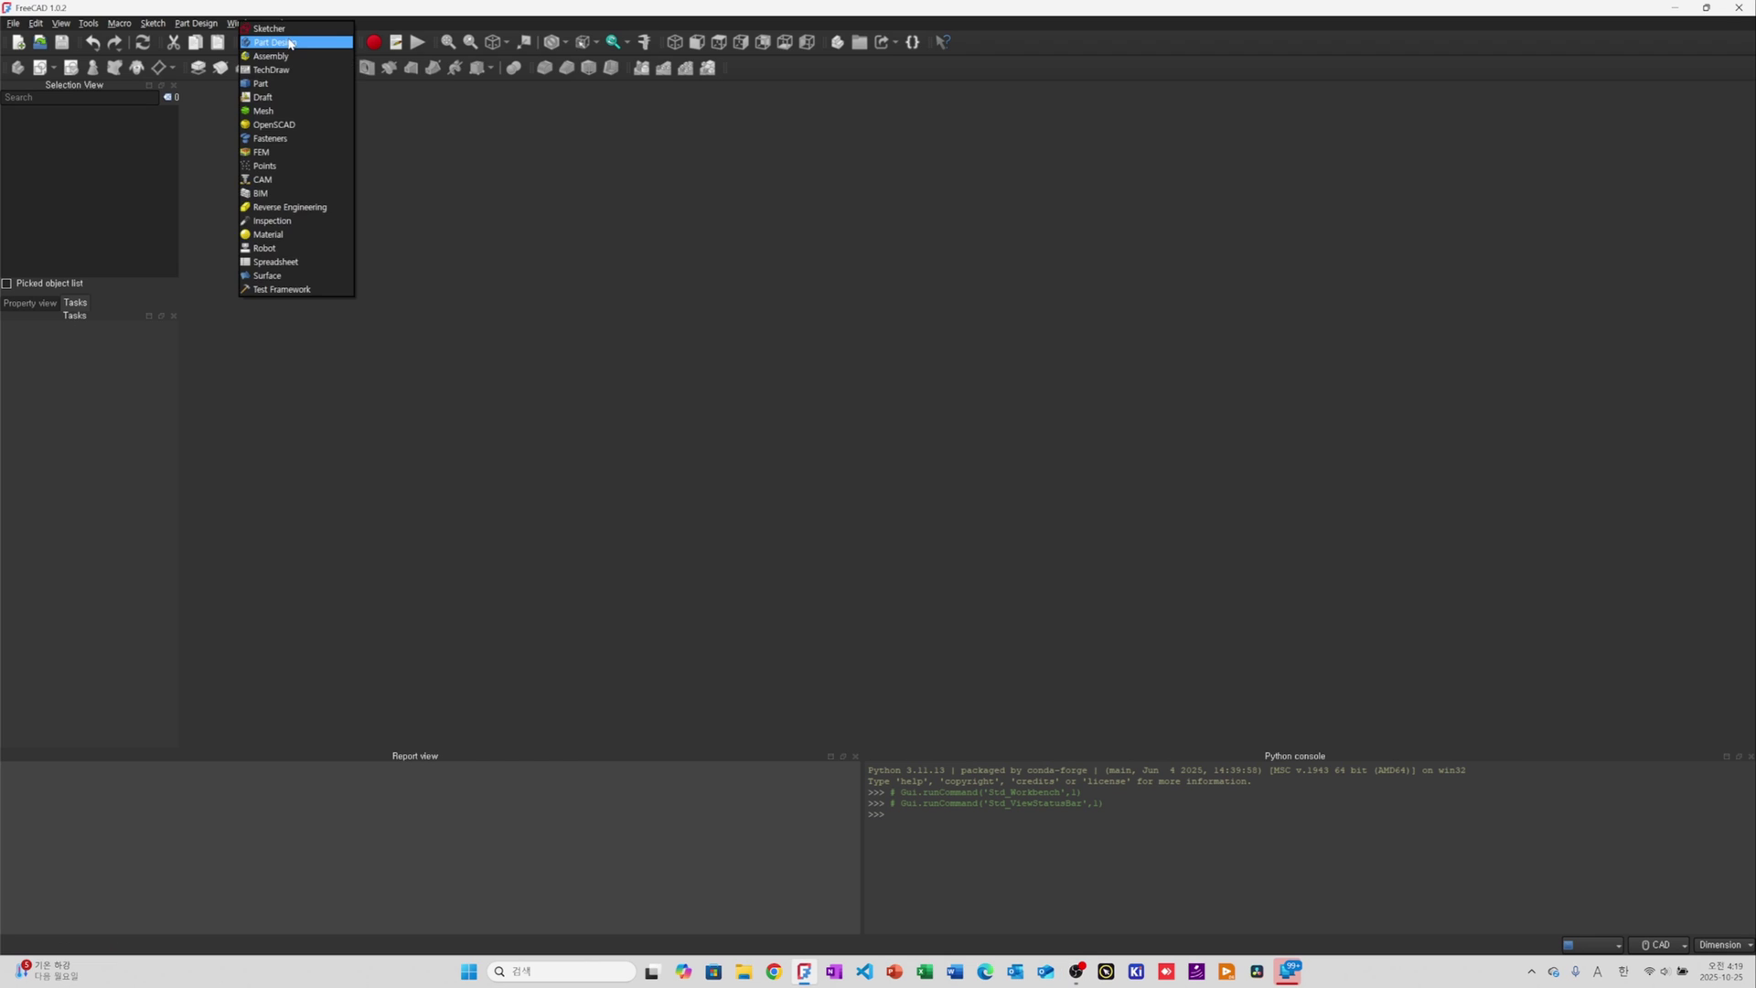
Create a new document in the Sketcher workbench and start a sketch on the XY plane
{"action": "left_click", "coordinate": [275, 28]}
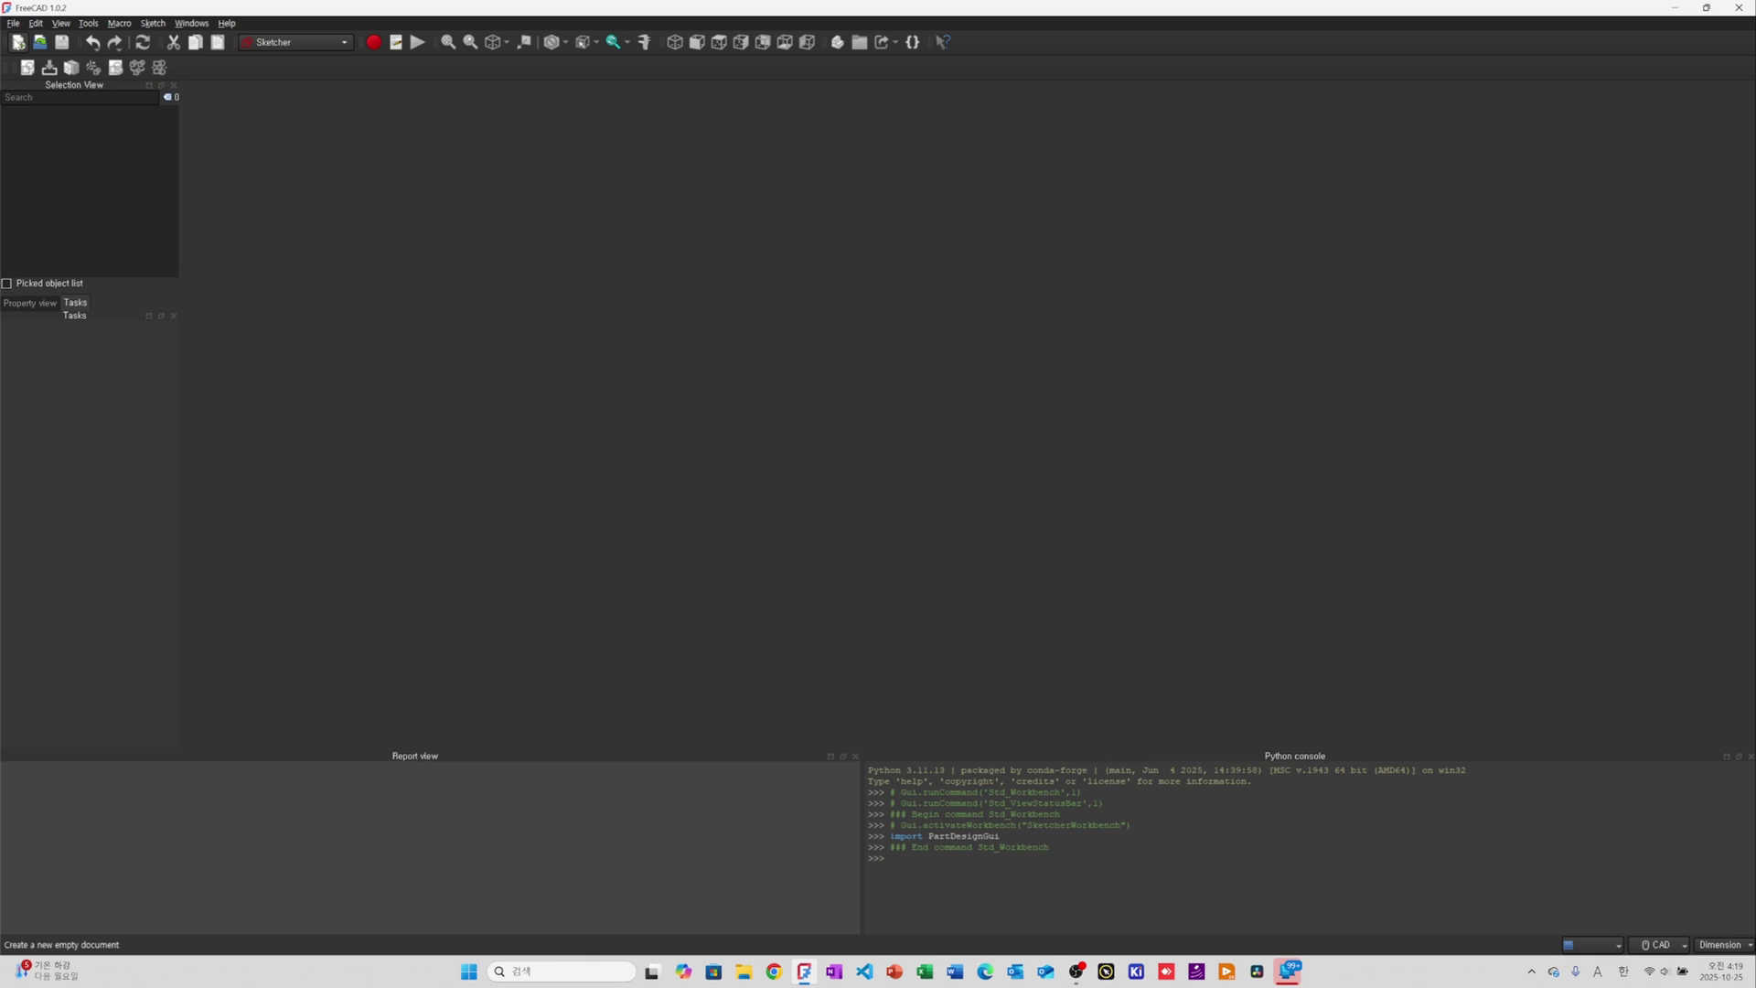
{"action": "left_click", "coordinate": [19, 42]}
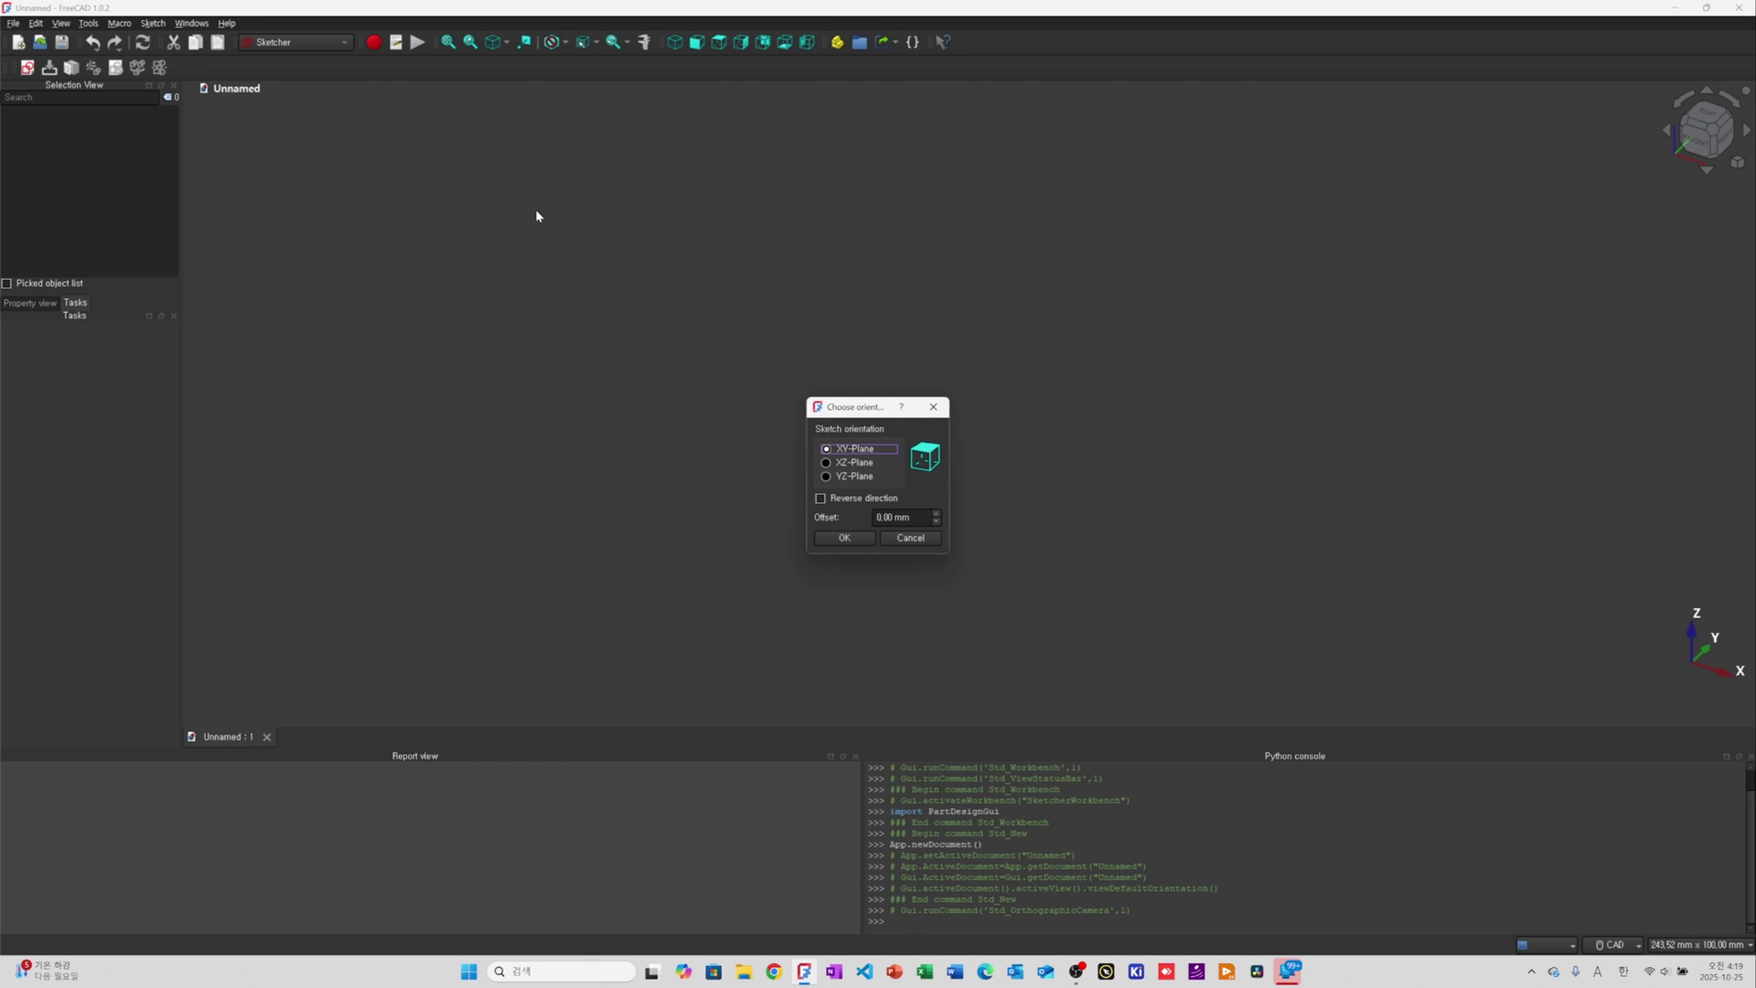
{"action": "key", "text": "Return"}
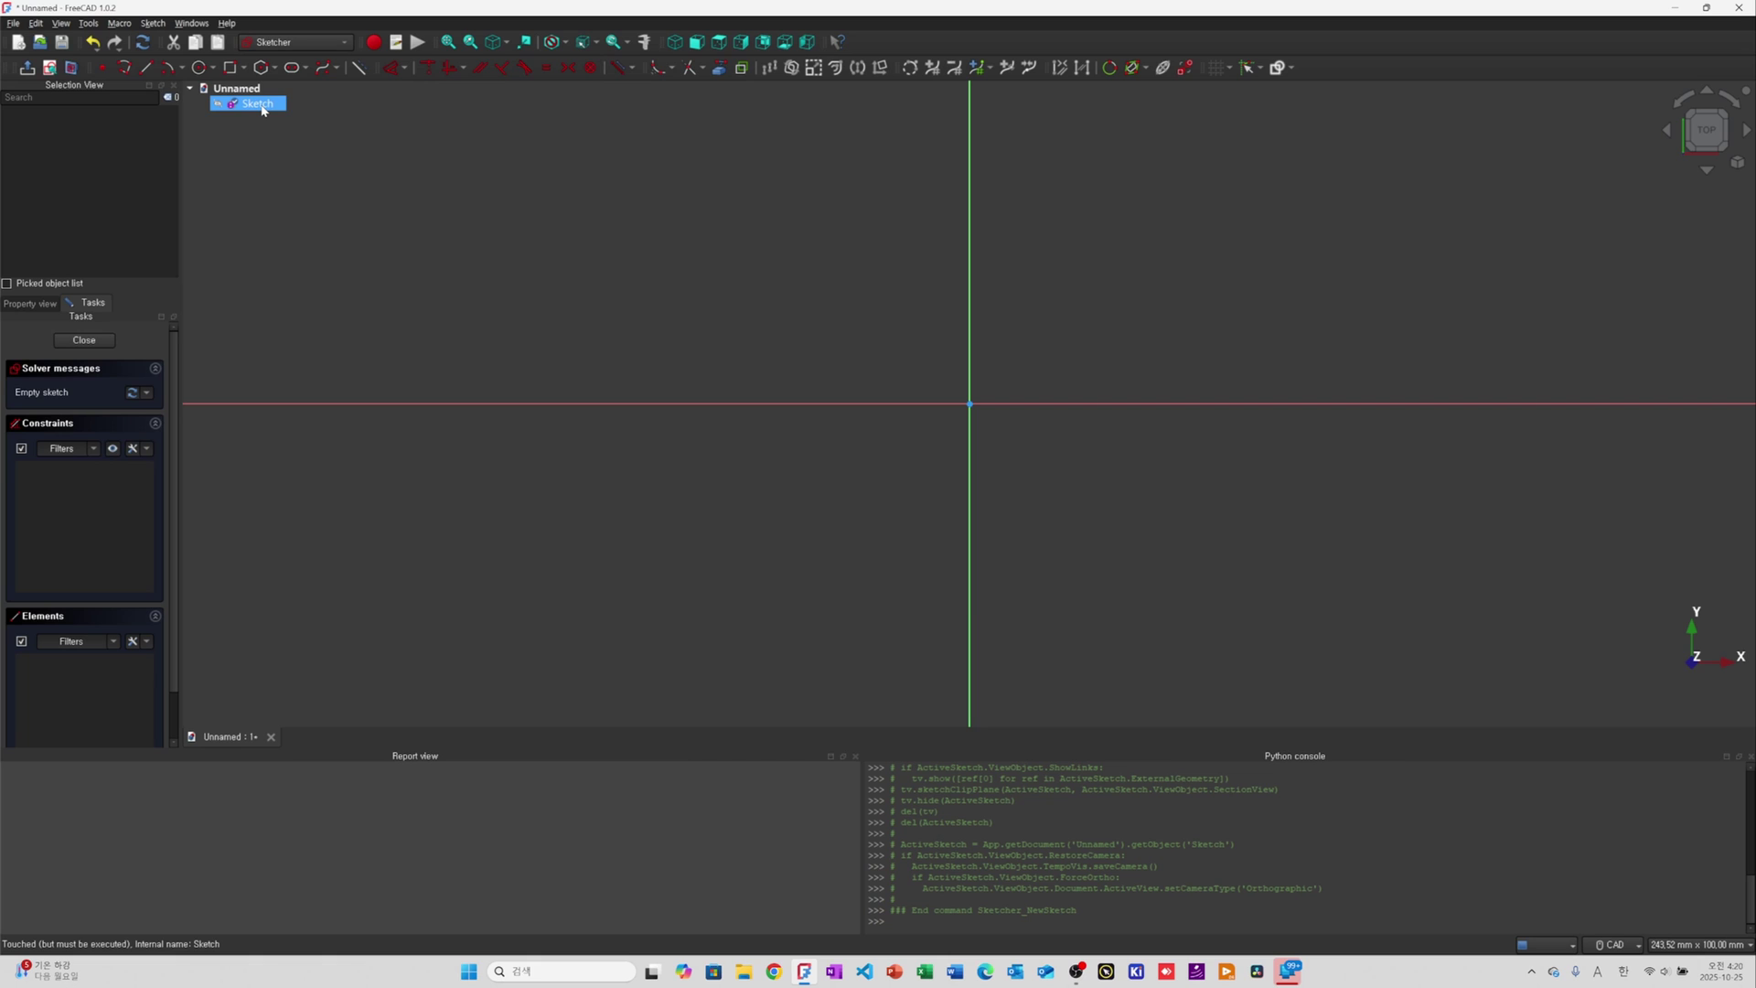
{"action": "left_click", "coordinate": [963, 120]}
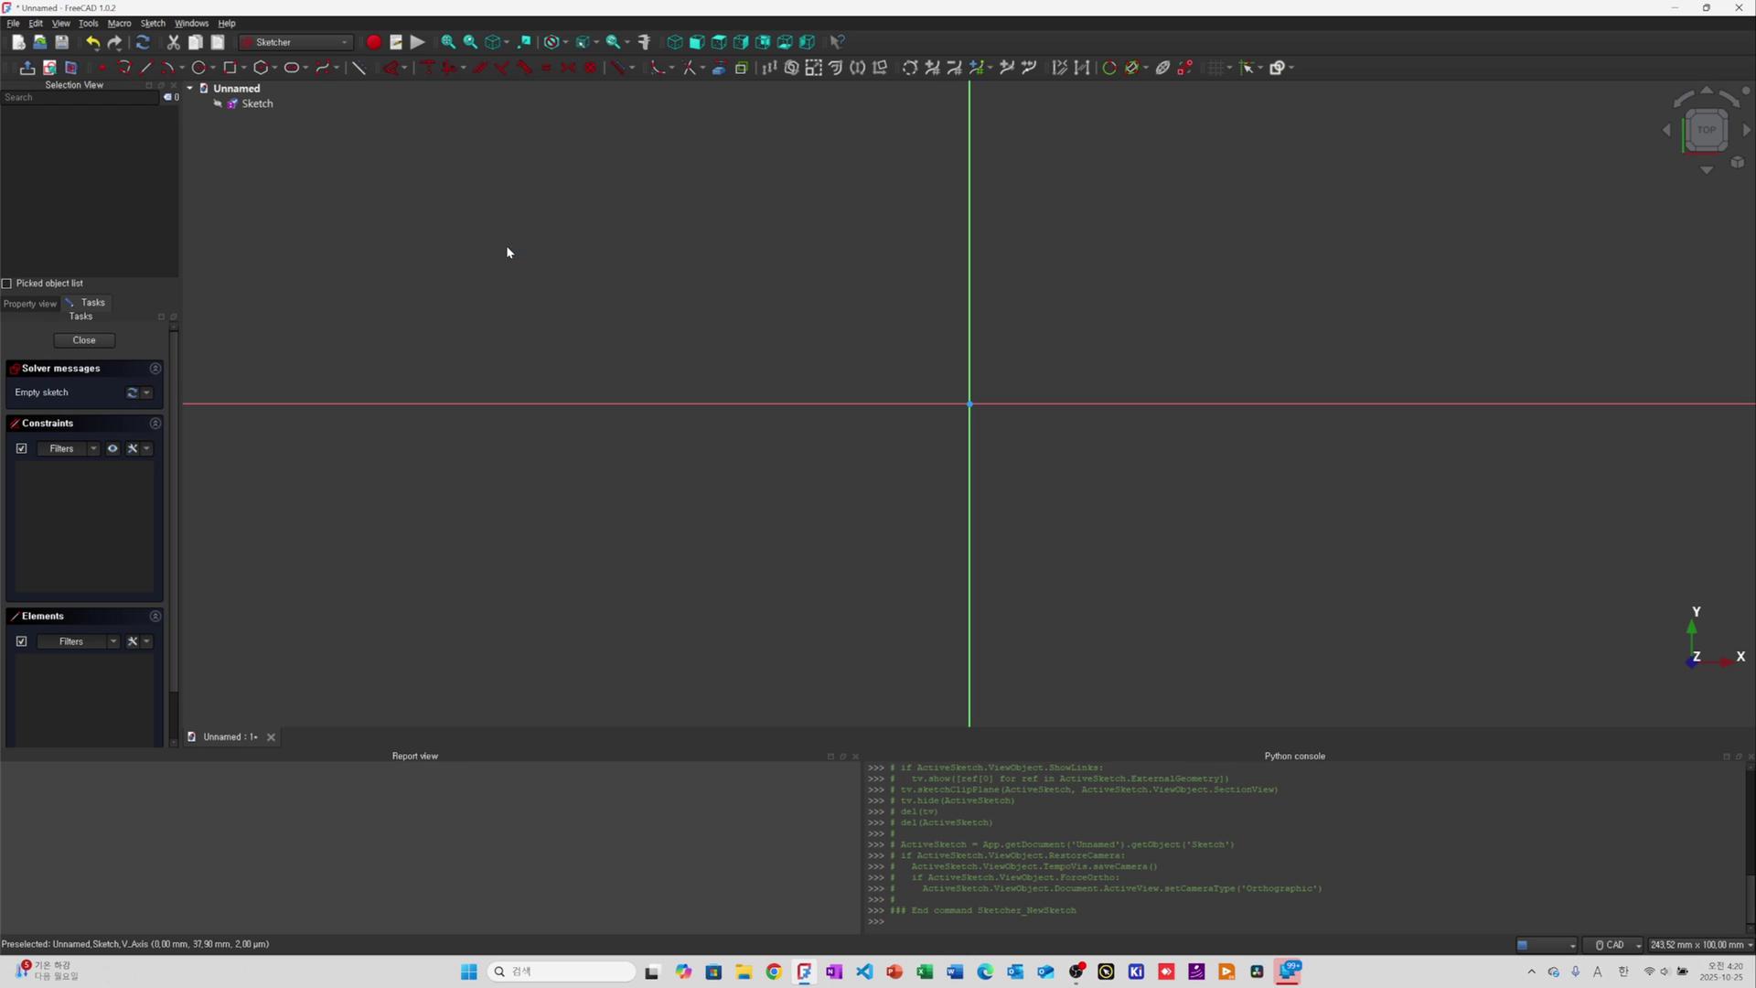
{"action": "left_click", "coordinate": [260, 88]}
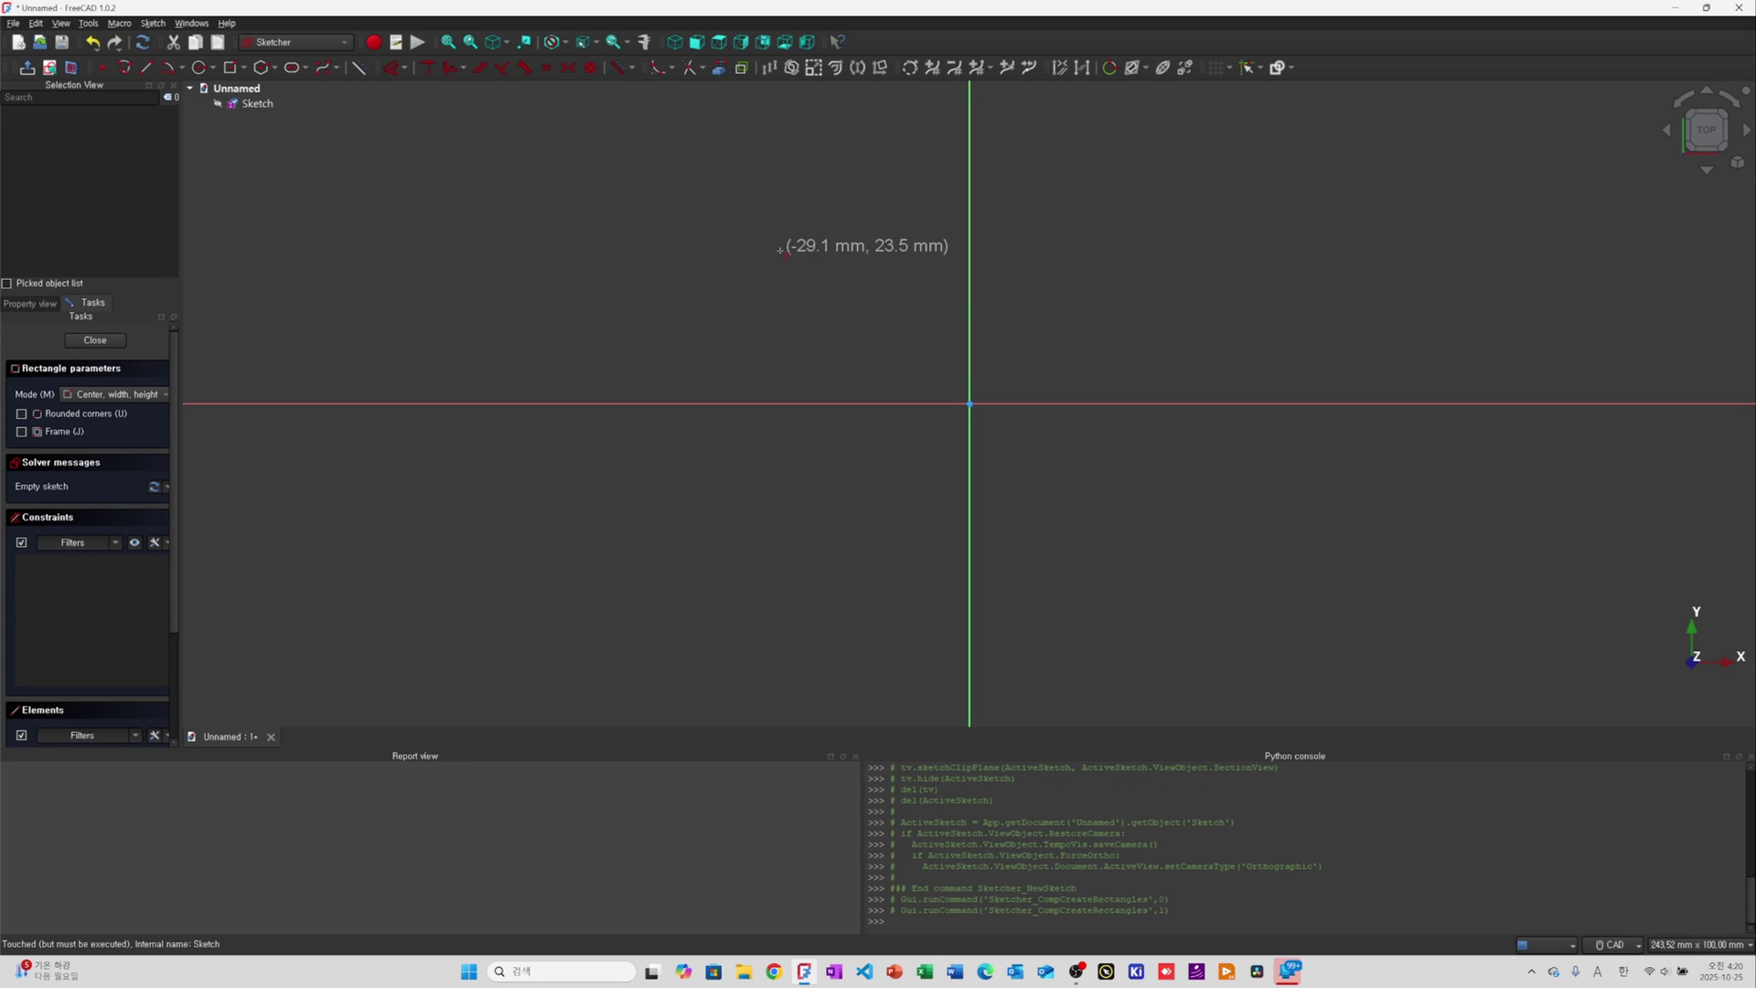
Sketch a rectangle centered on the origin, 200 mm wide and 100 mm high
{"action": "left_click", "coordinate": [234, 67]}
{"action": "left_click", "coordinate": [970, 404]}
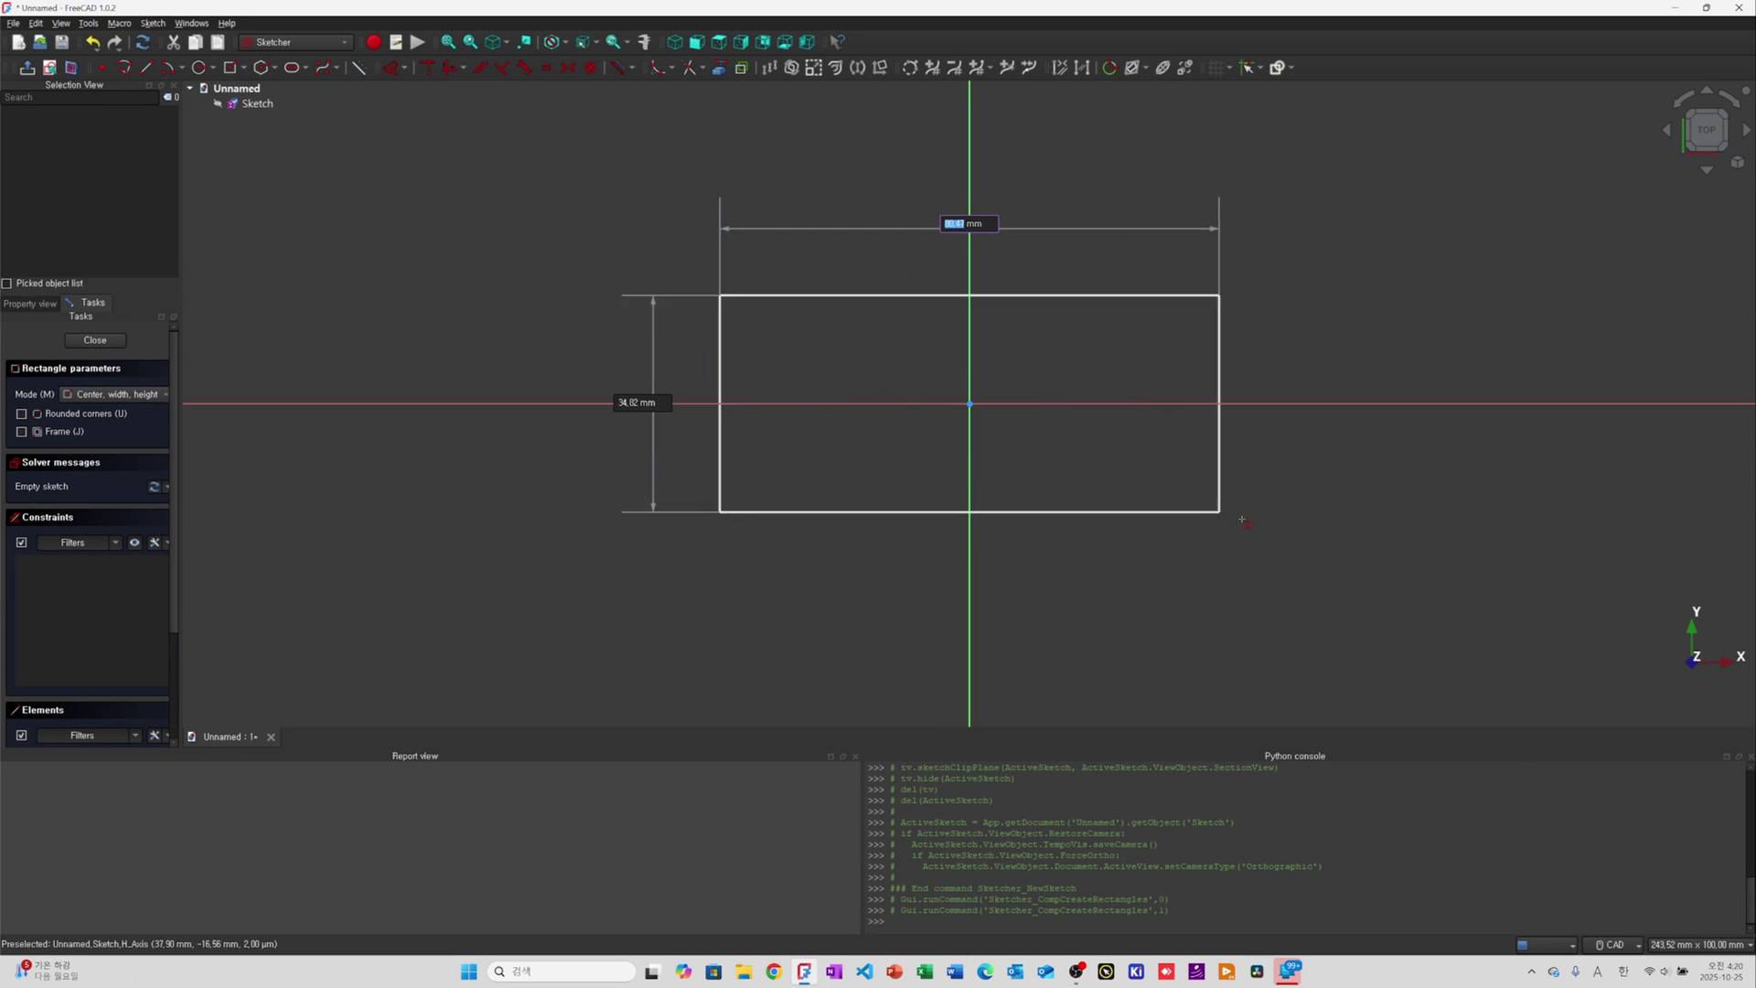
{"action": "type", "text": "200"}
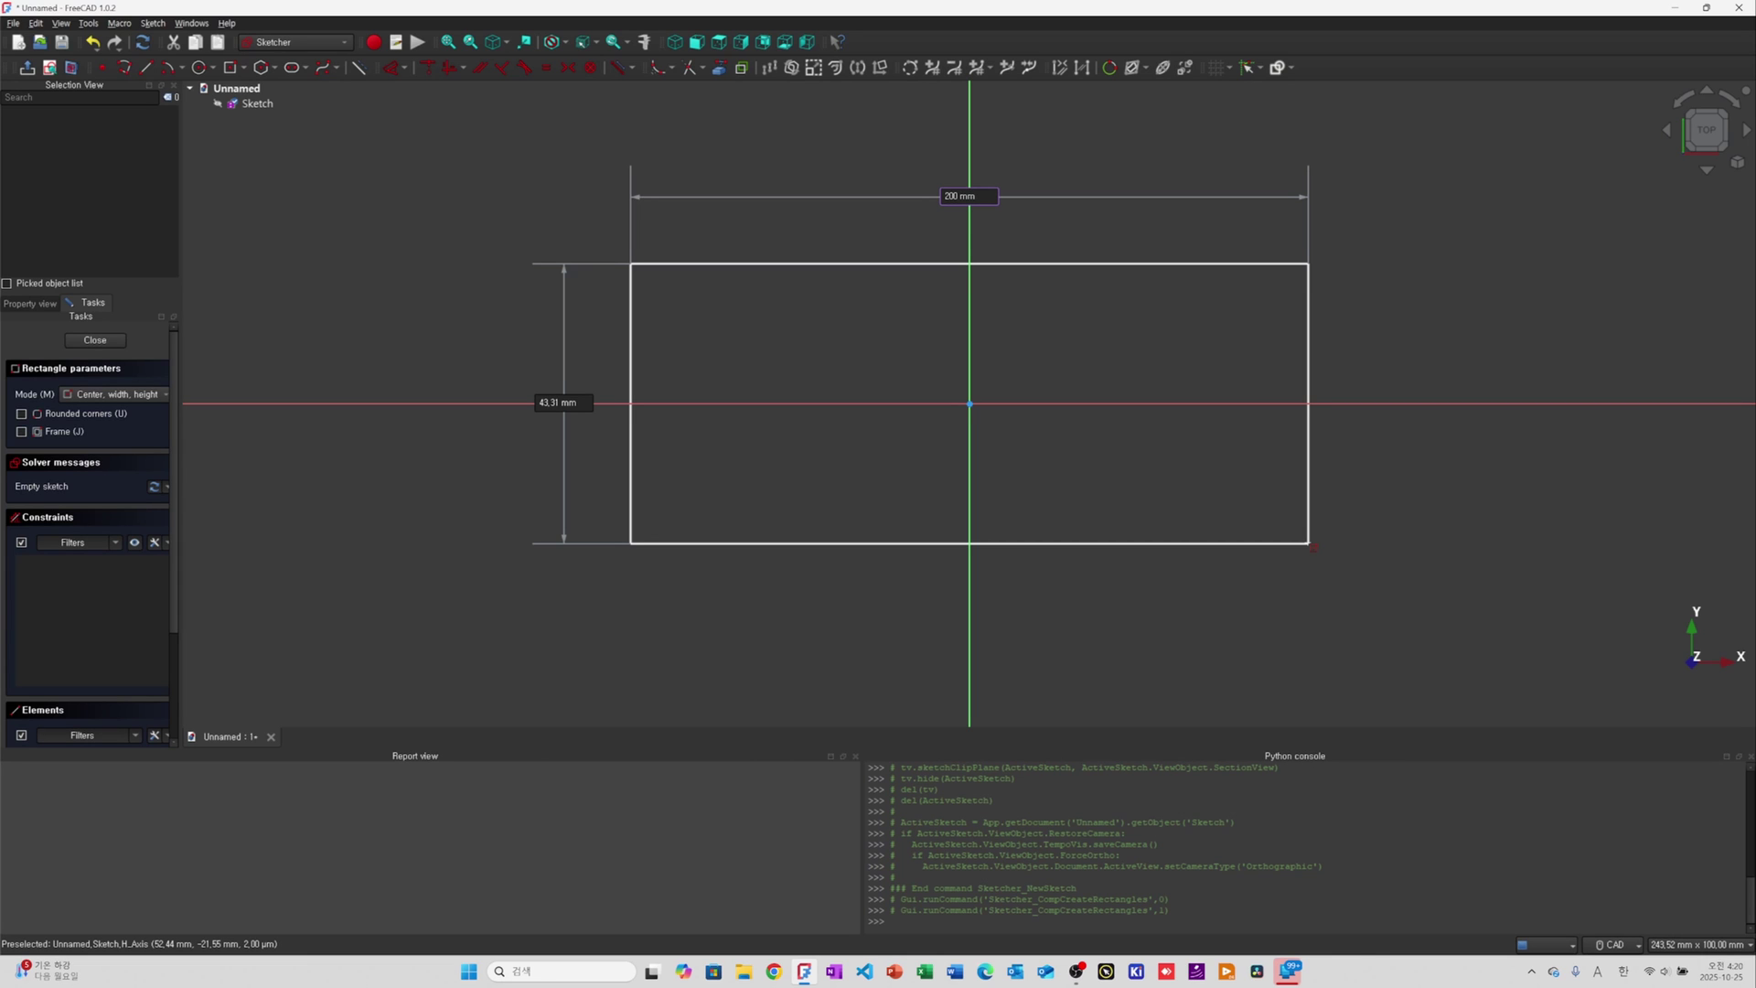
{"action": "key", "text": "Tab"}
{"action": "type", "text": "1"}
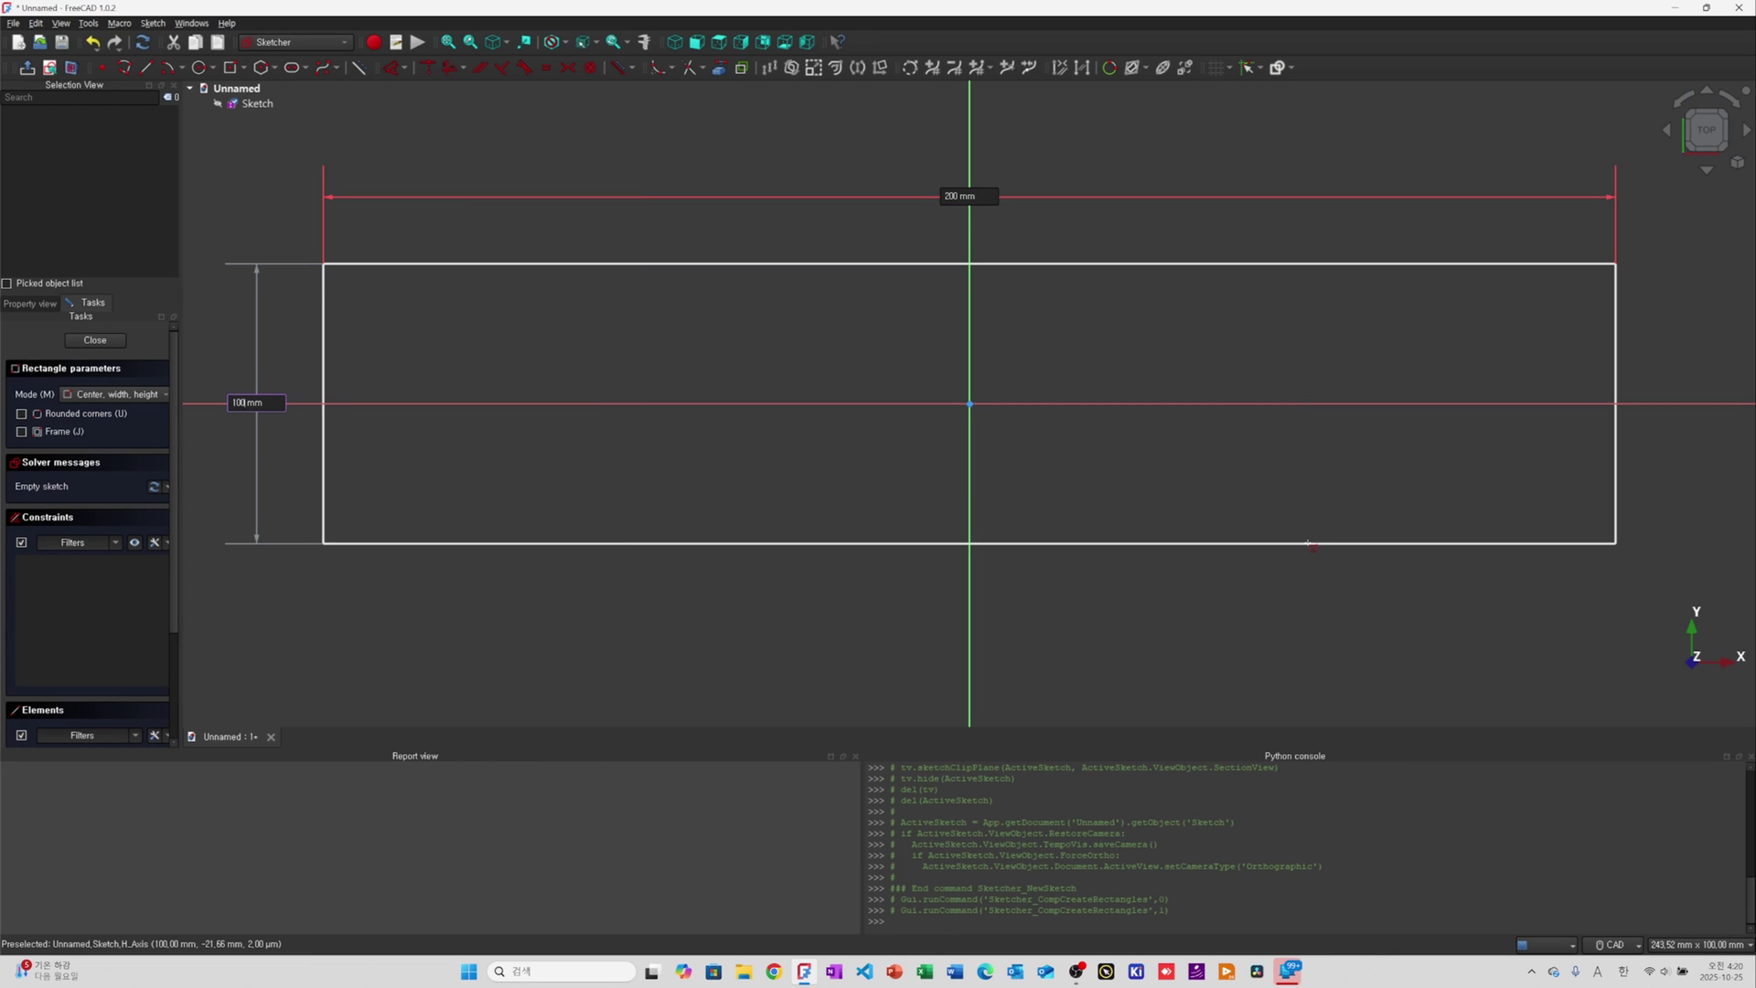
{"action": "key", "text": "Return"}
{"action": "scroll", "coordinate": [1317, 472], "scroll_direction": "down", "scroll_amount": 5}
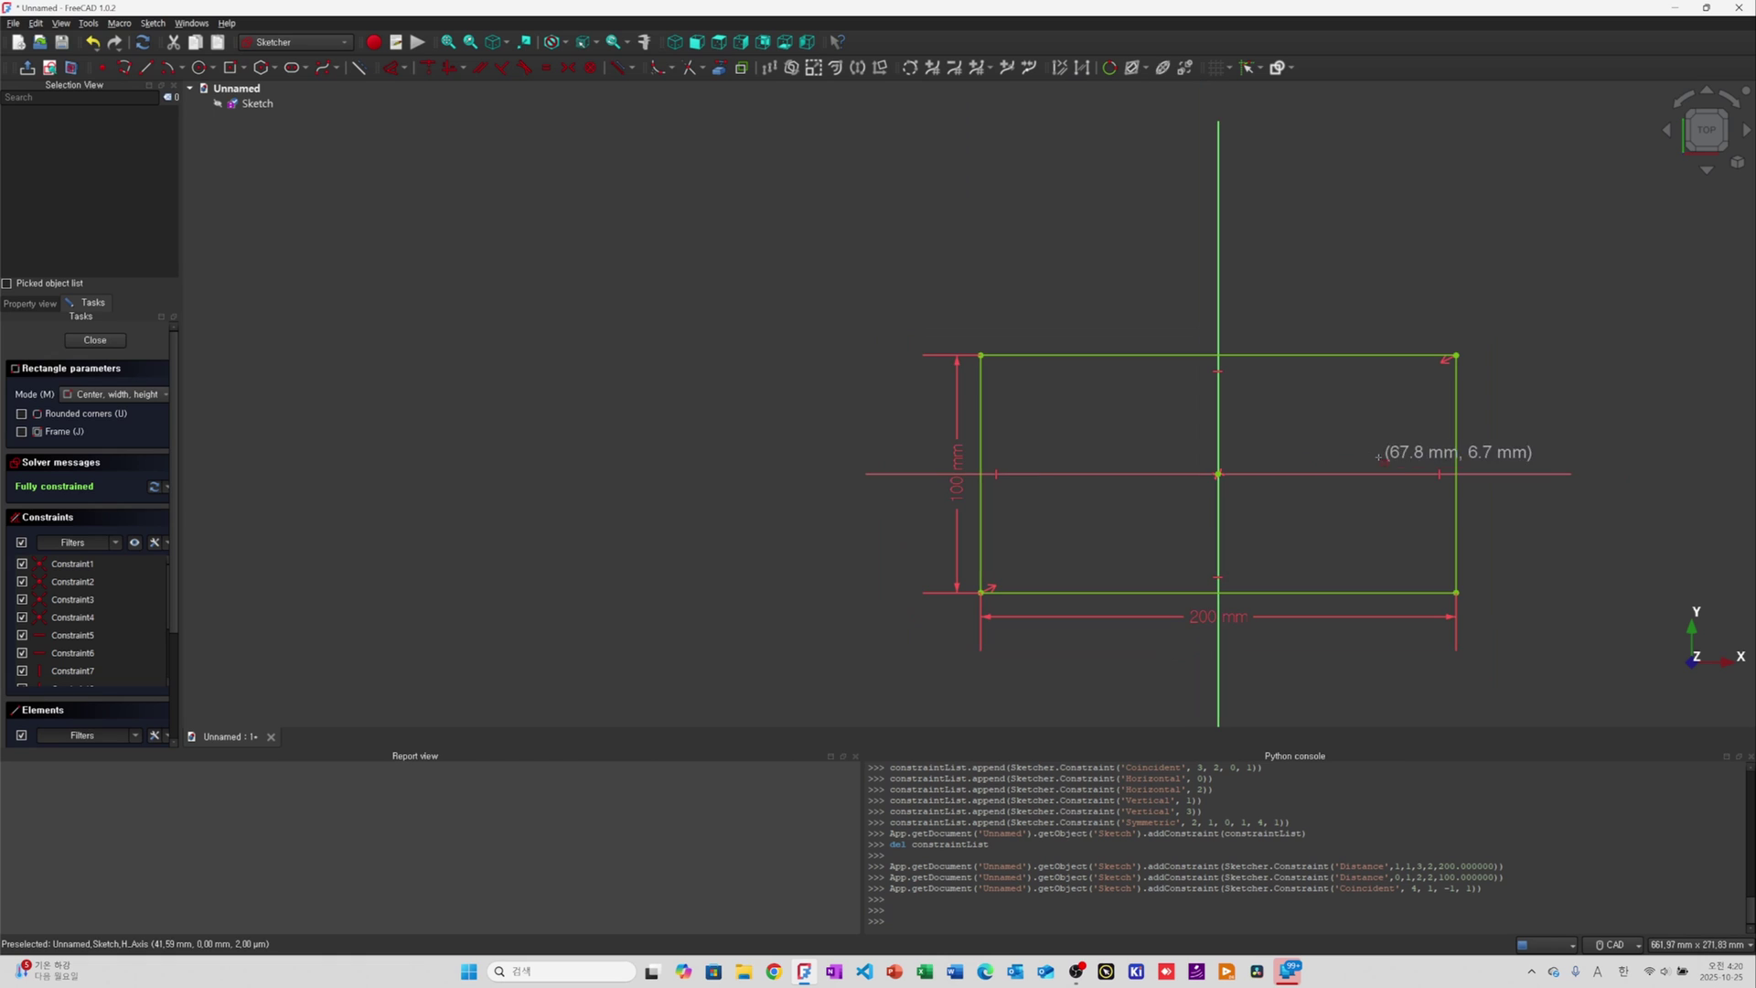
Finish the sketch, then create a body in the Part Design workbench and move the sketch into it
{"action": "left_click", "coordinate": [95, 340]}
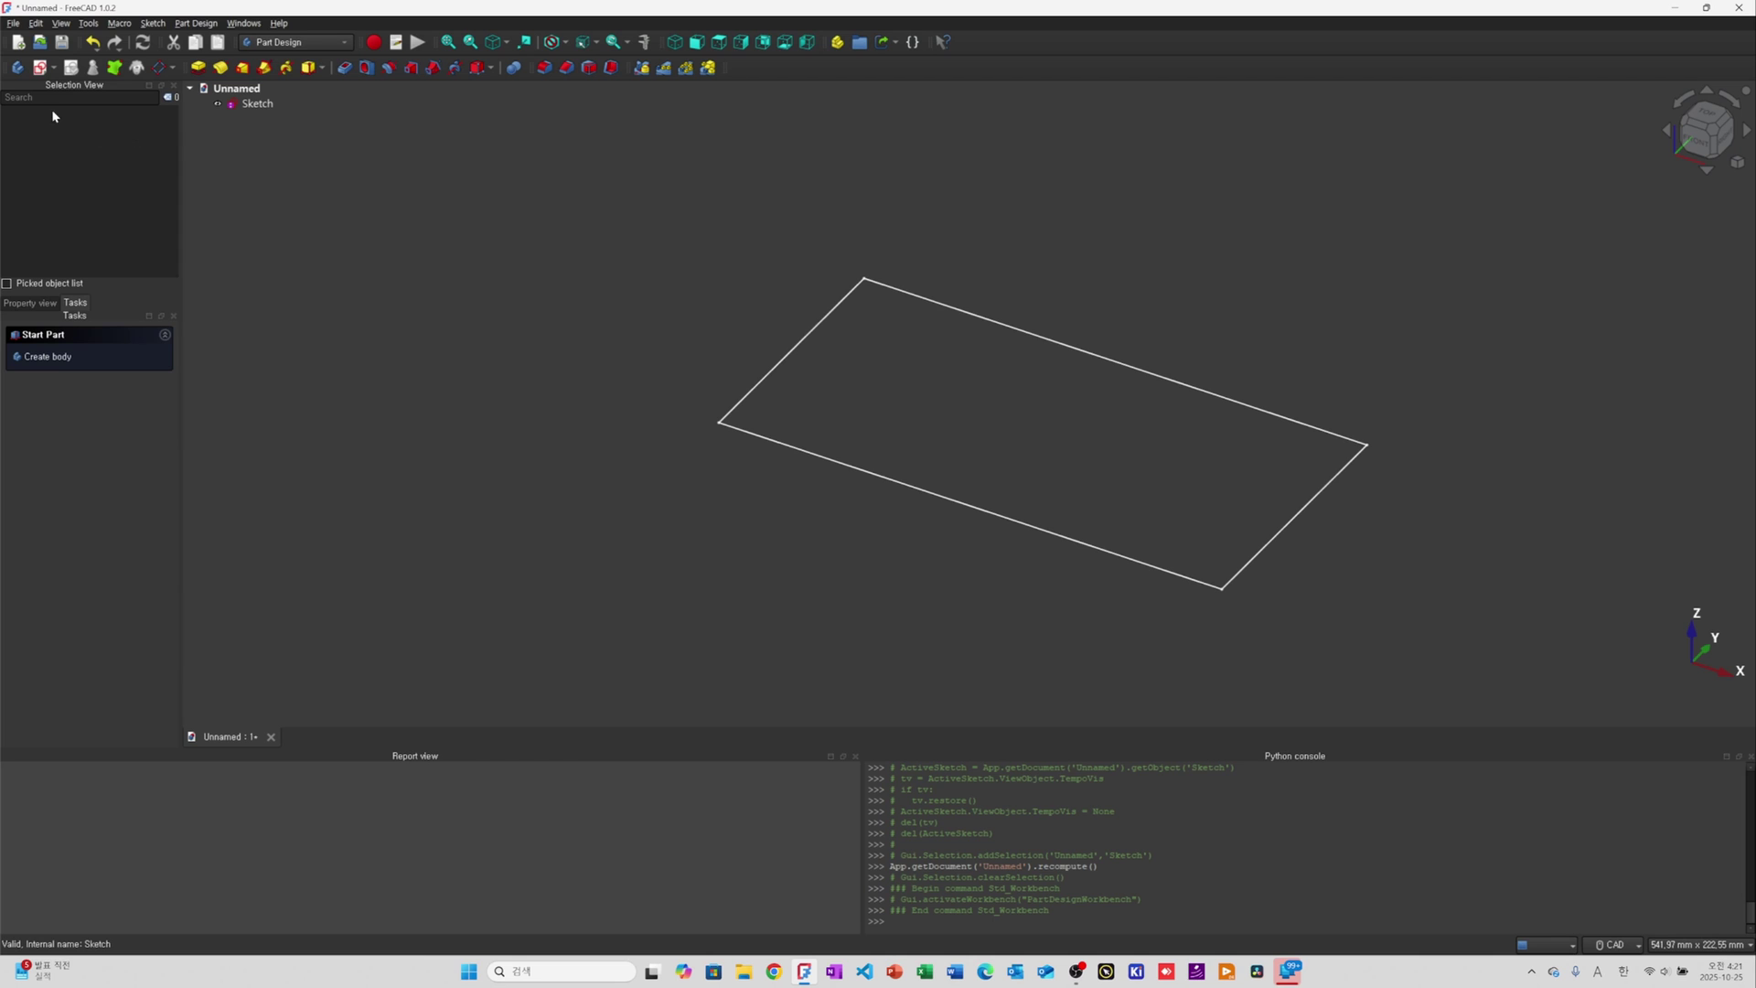
{"action": "left_click", "coordinate": [16, 67]}
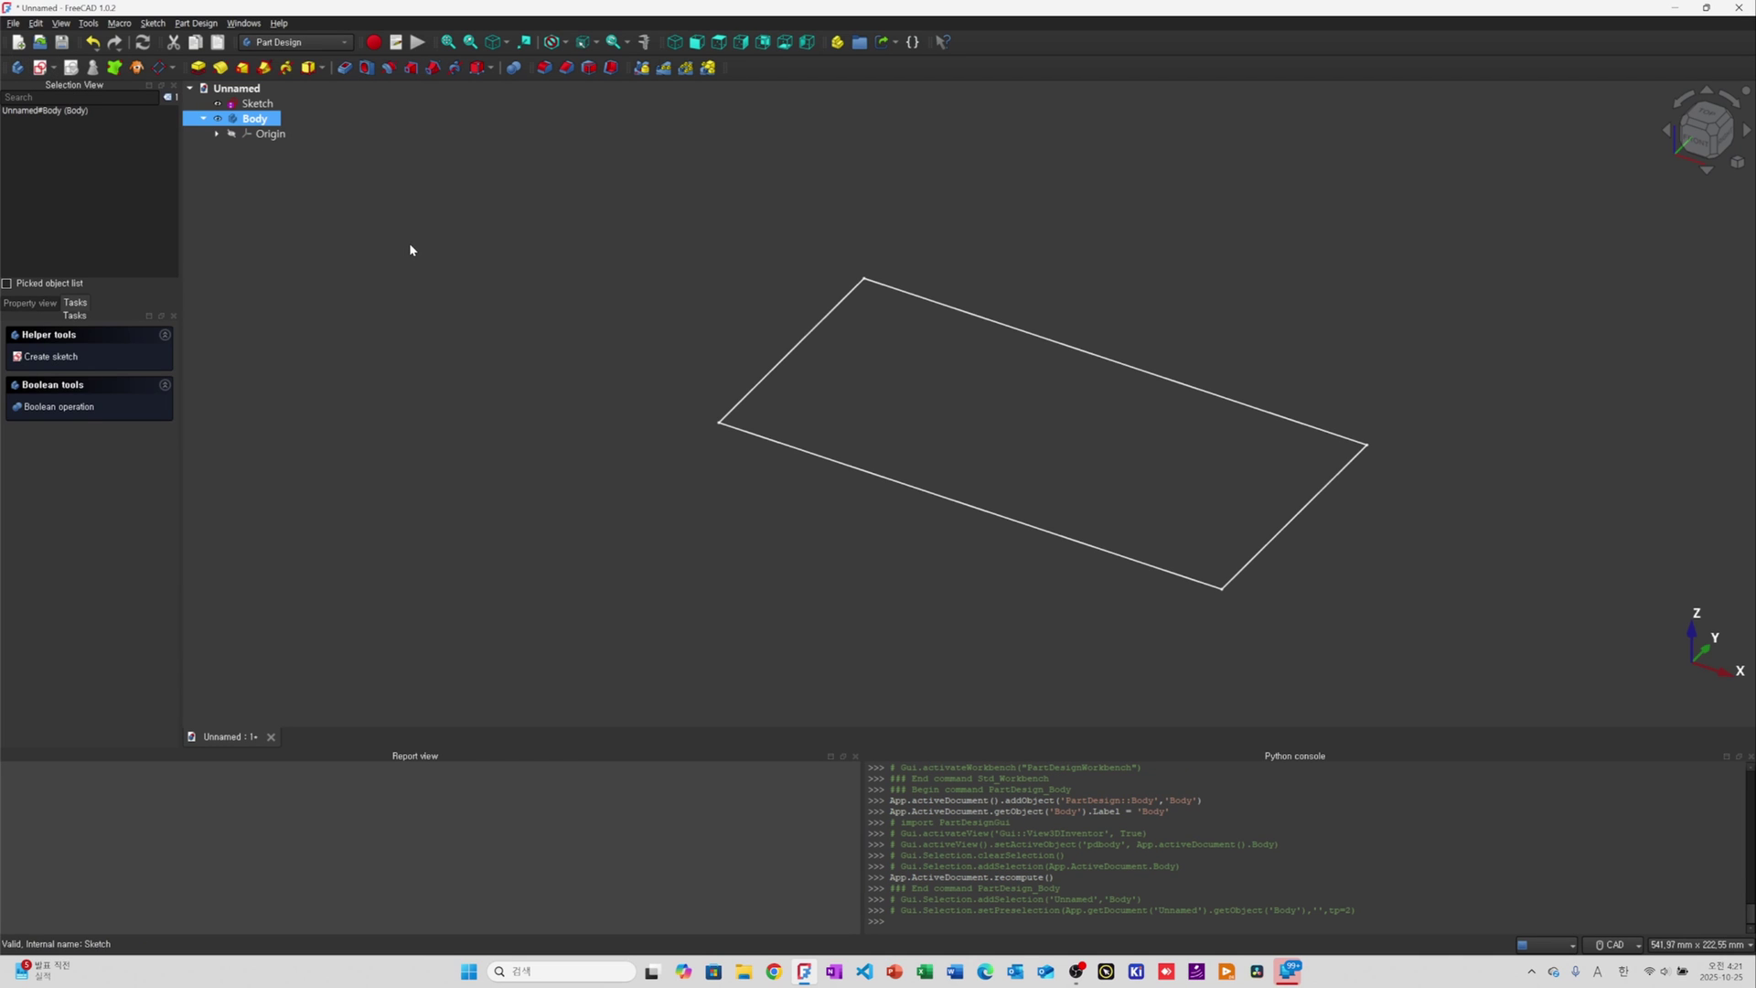
{"action": "left_click", "coordinate": [252, 103]}
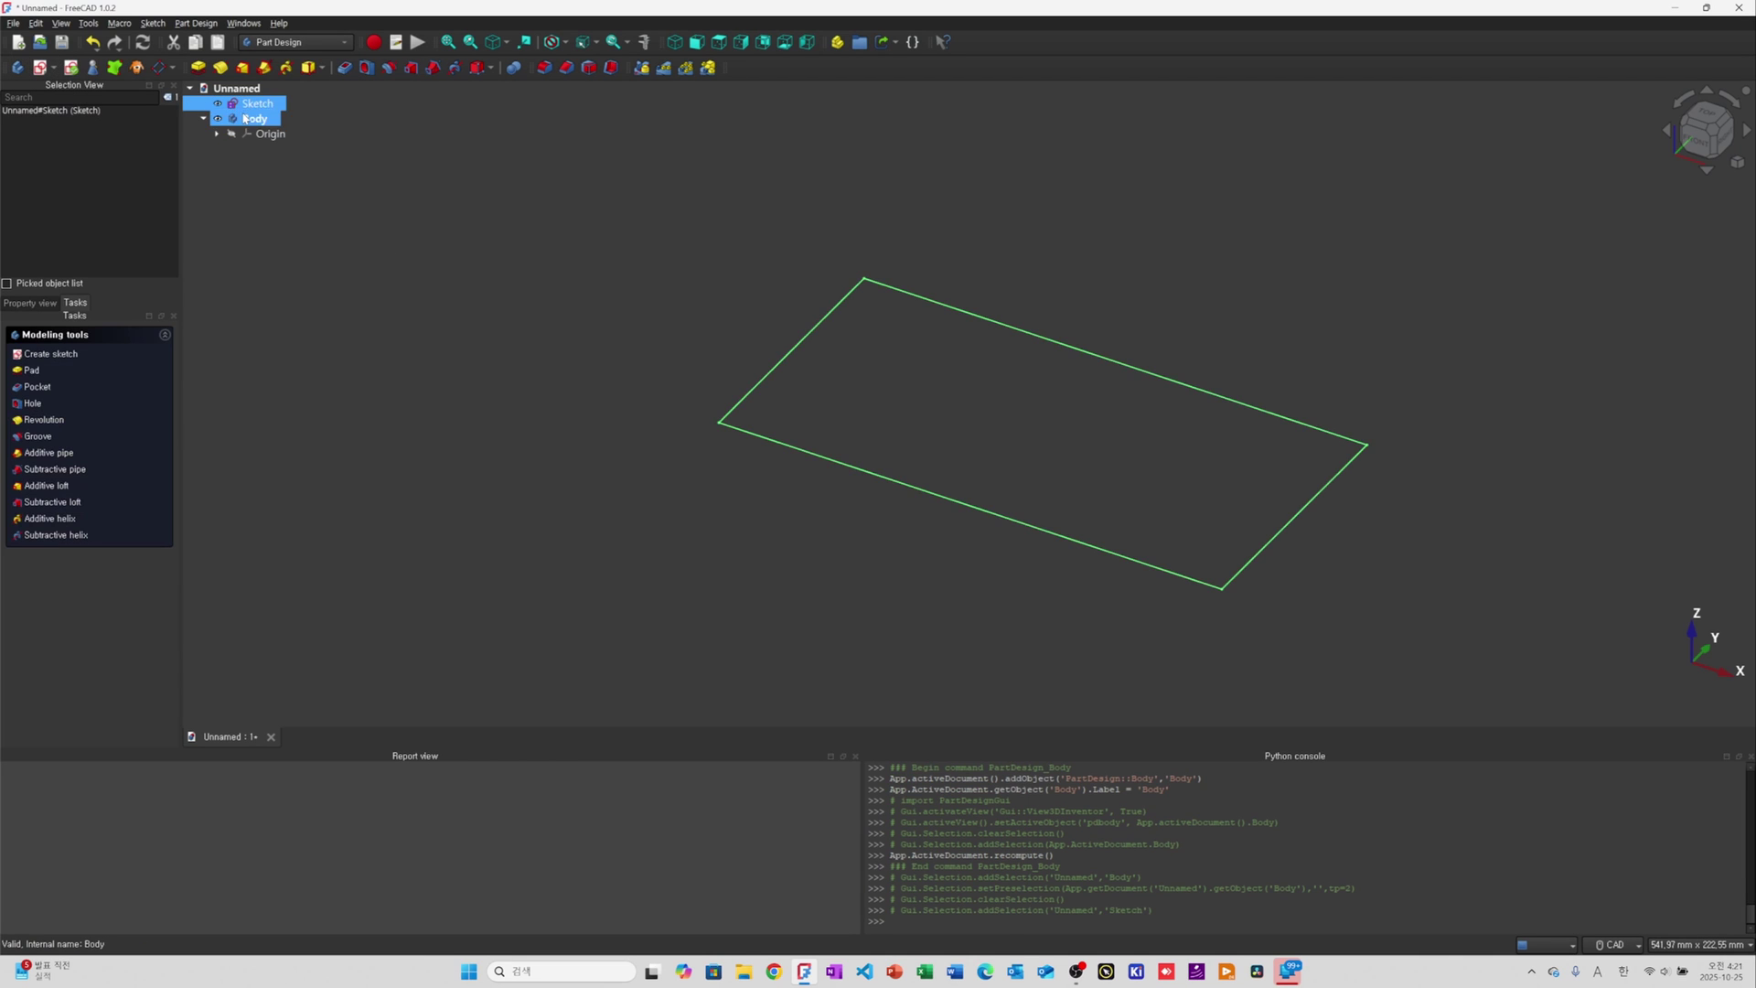
{"action": "left_click_drag", "start_coordinate": [251, 103], "coordinate": [245, 119]}
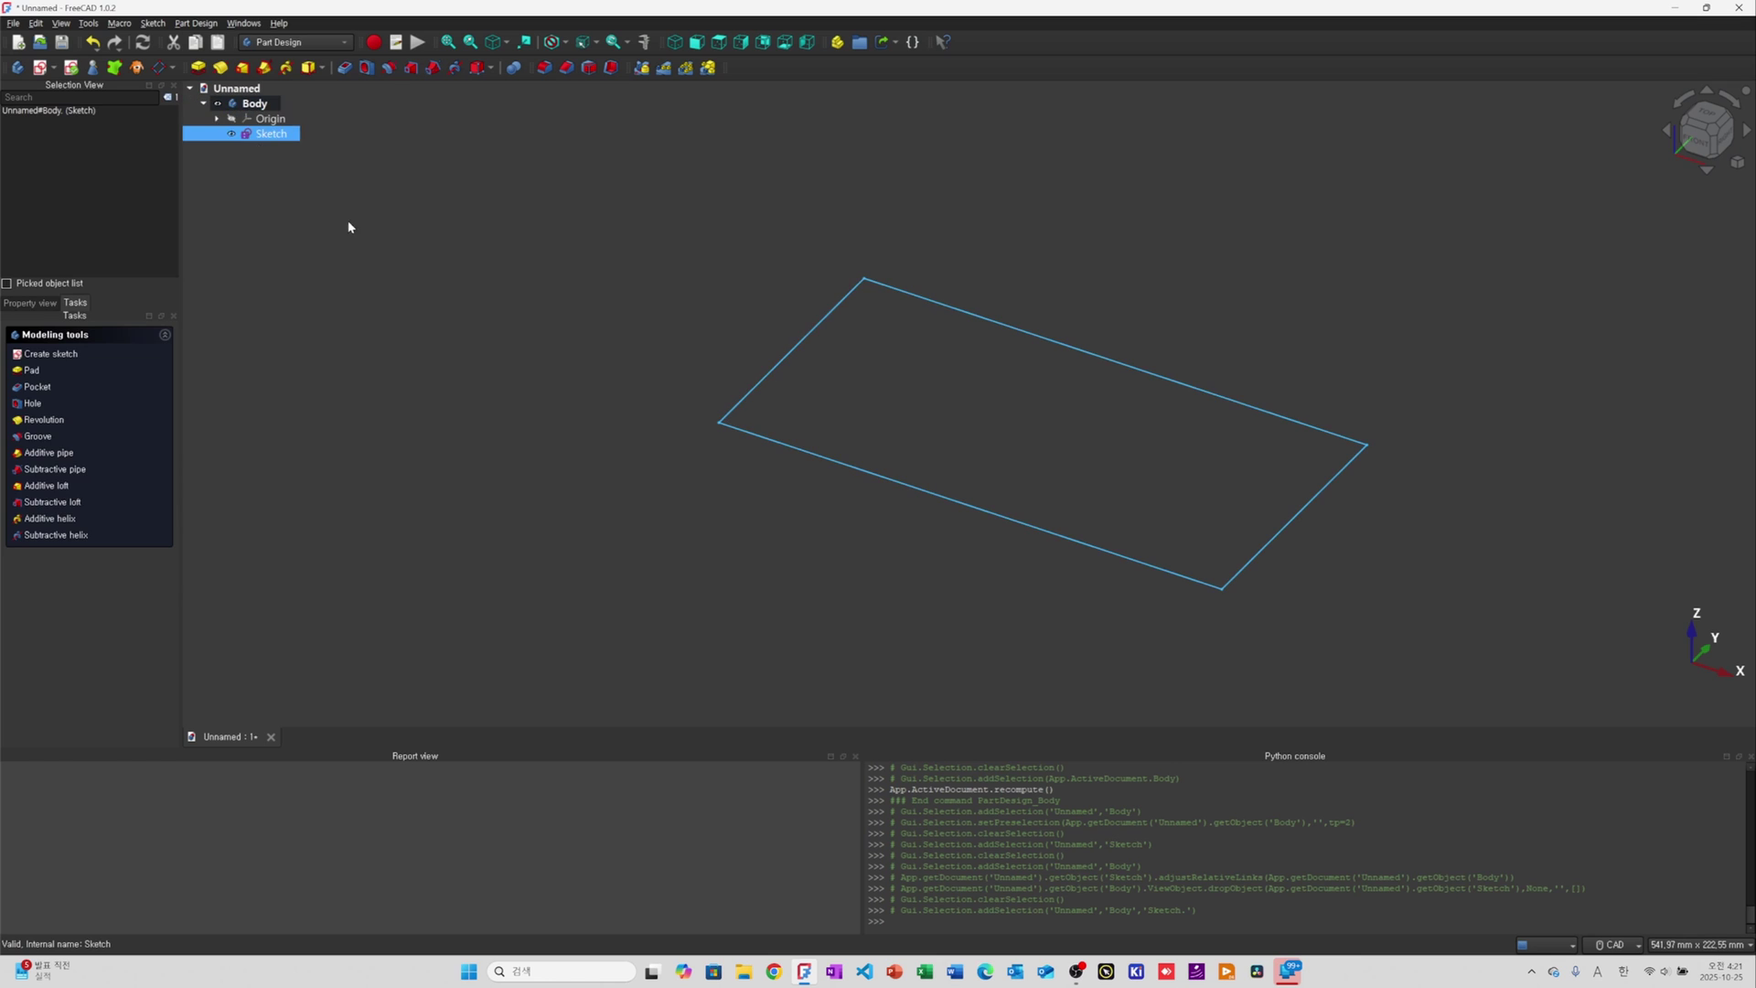
Pad the rectangle sketch to a length of 300 mm
{"action": "left_click", "coordinate": [263, 192]}
{"action": "left_click", "coordinate": [259, 137]}
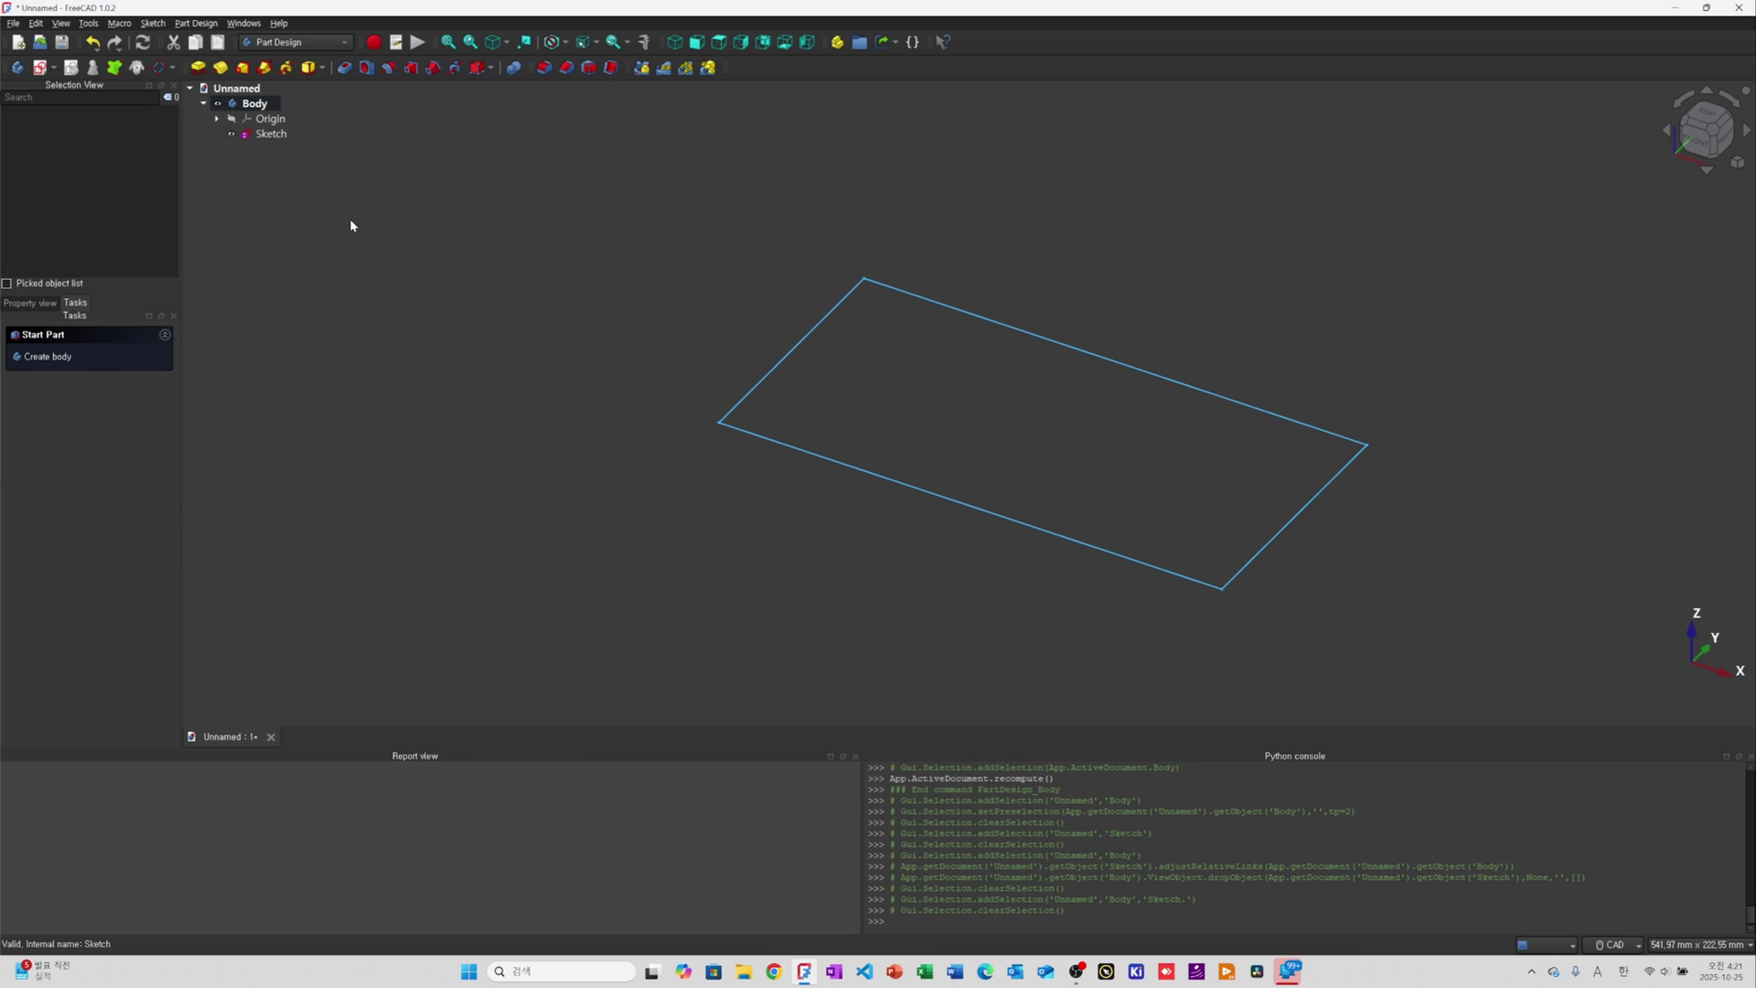
{"action": "left_click", "coordinate": [270, 135]}
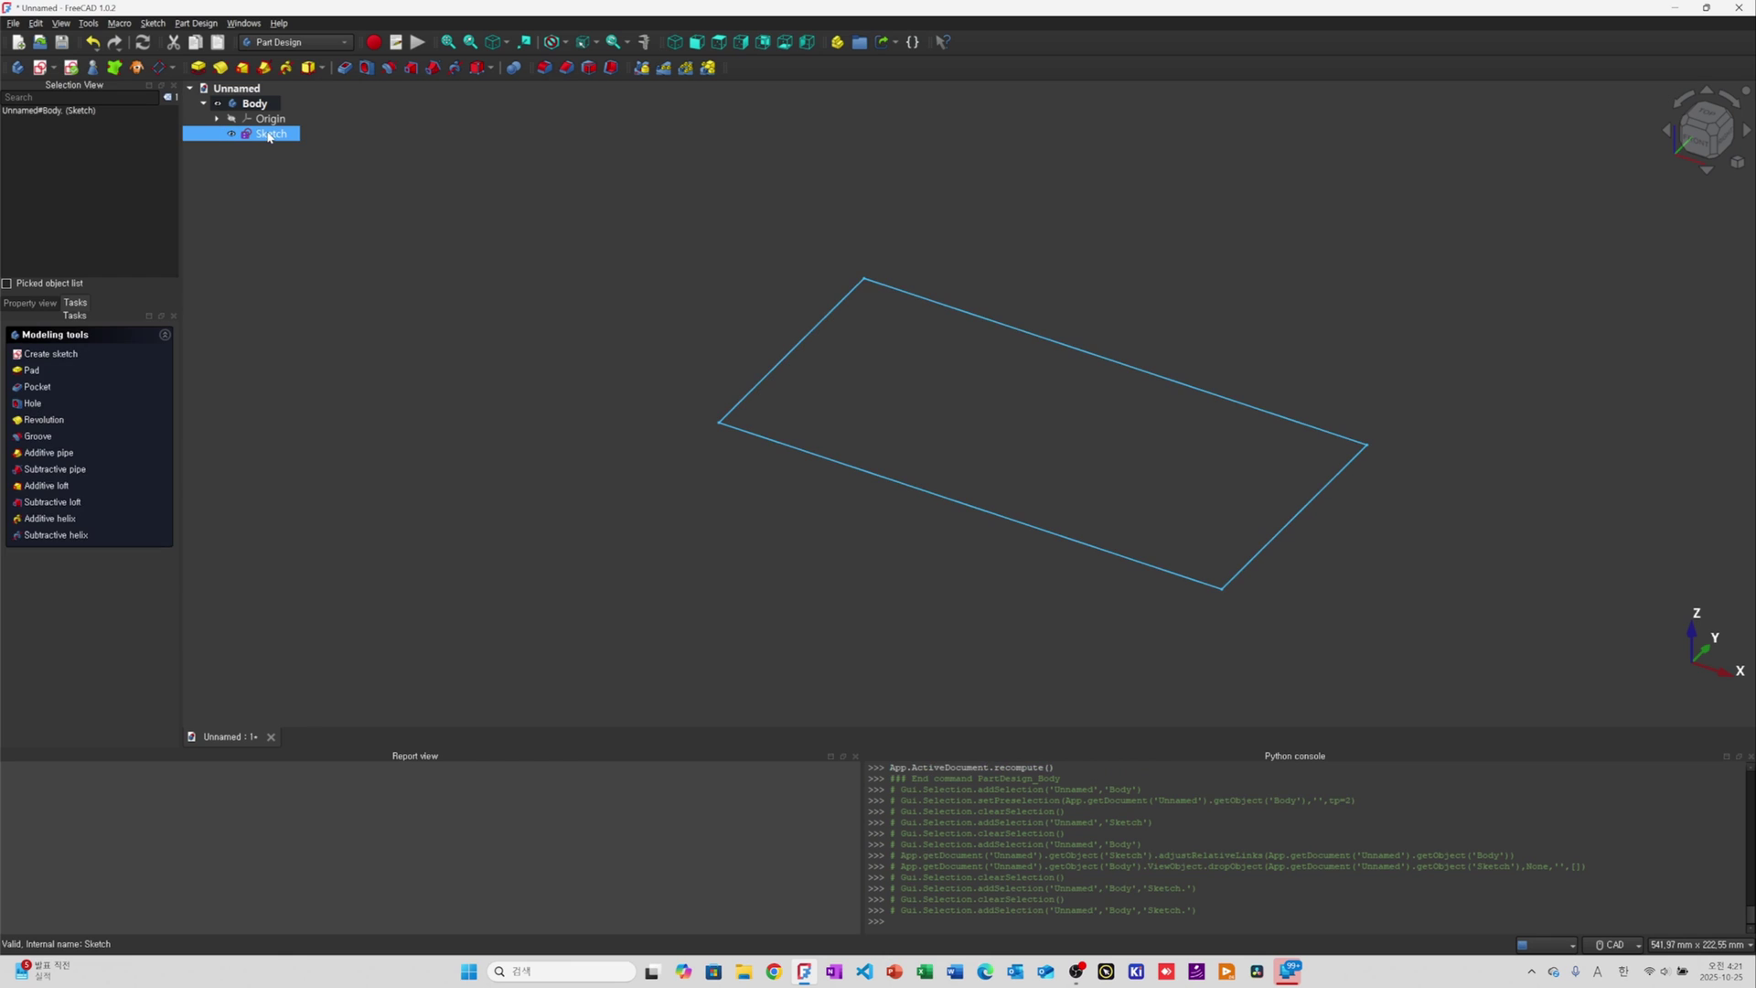
{"action": "left_click", "coordinate": [273, 156]}
{"action": "left_click", "coordinate": [267, 135]}
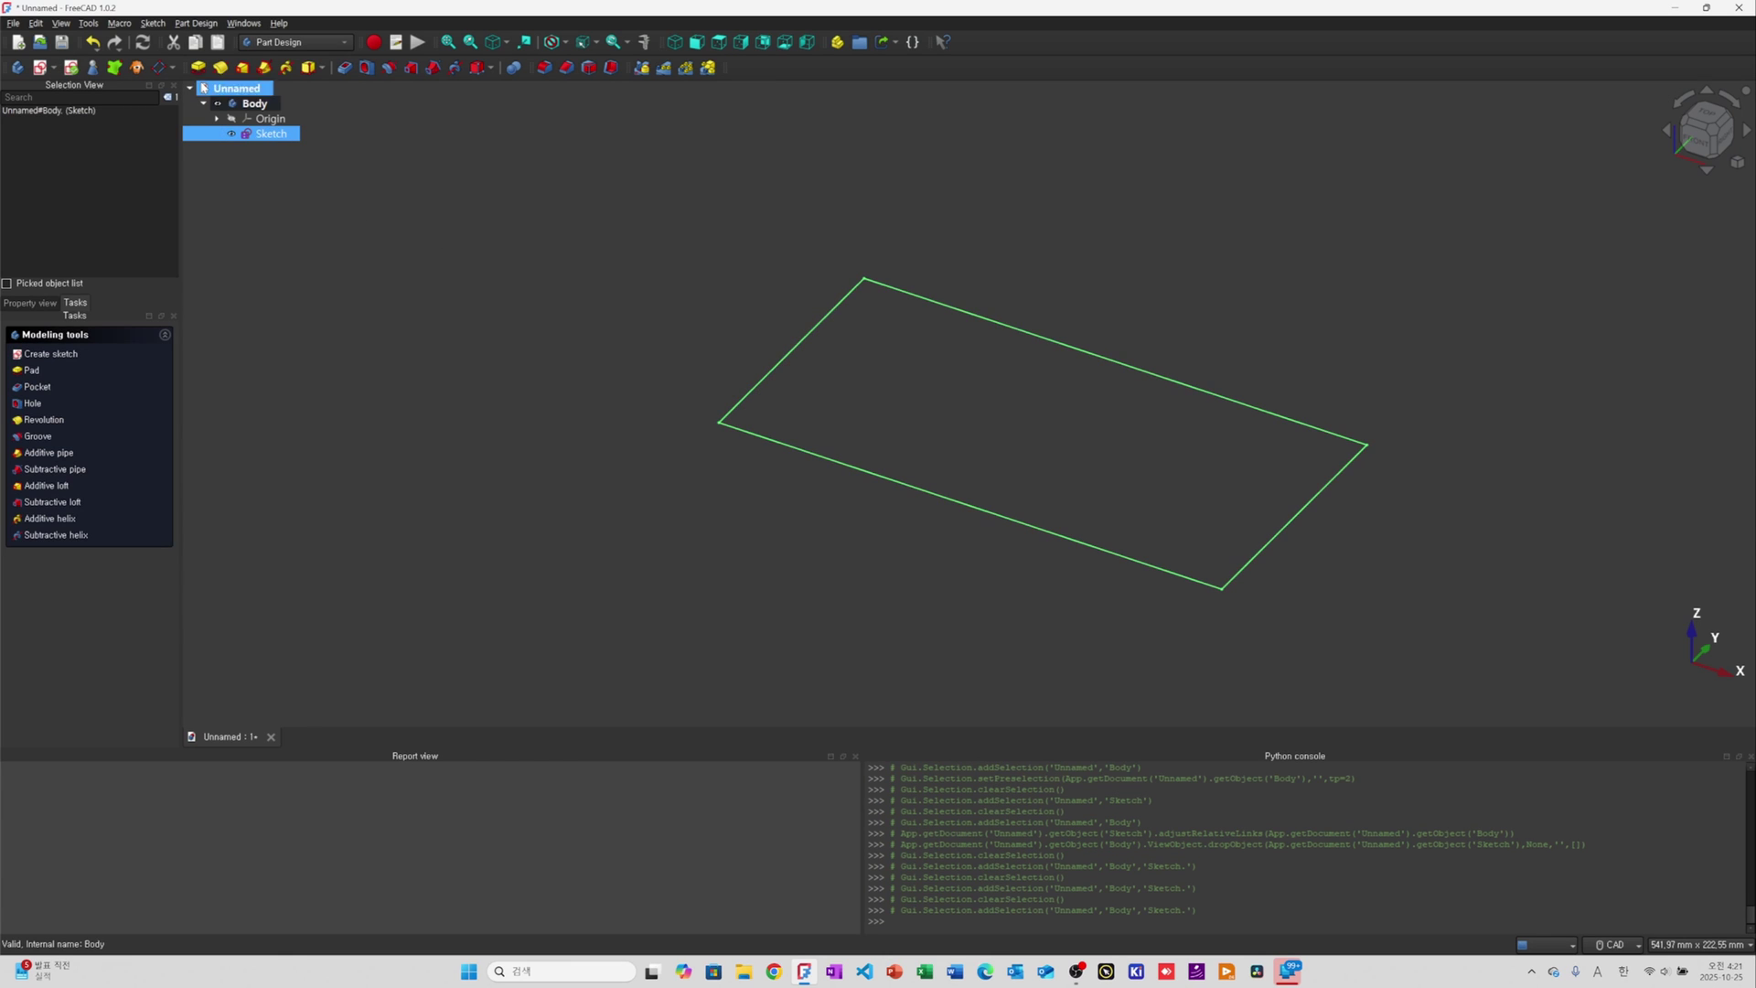
{"action": "left_click", "coordinate": [198, 69]}
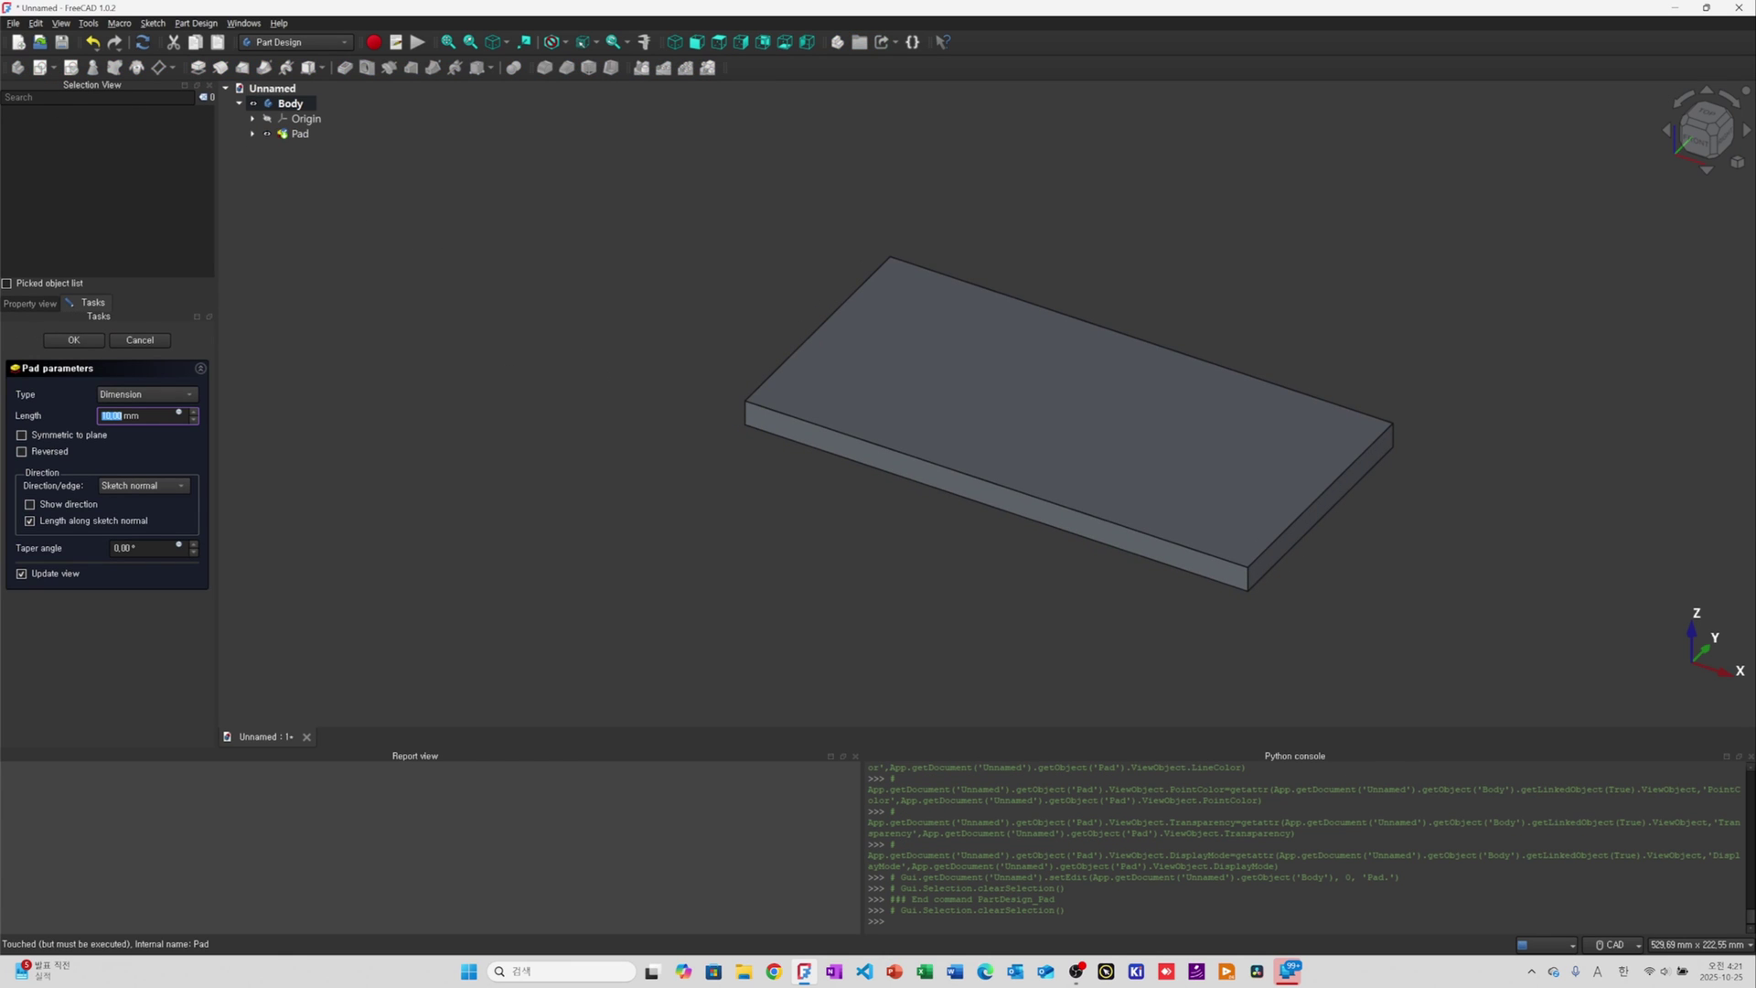
{"action": "type", "text": "30"}
{"action": "key", "text": "Return"}
{"action": "scroll", "coordinate": [1061, 677], "scroll_direction": "down", "scroll_amount": 5}
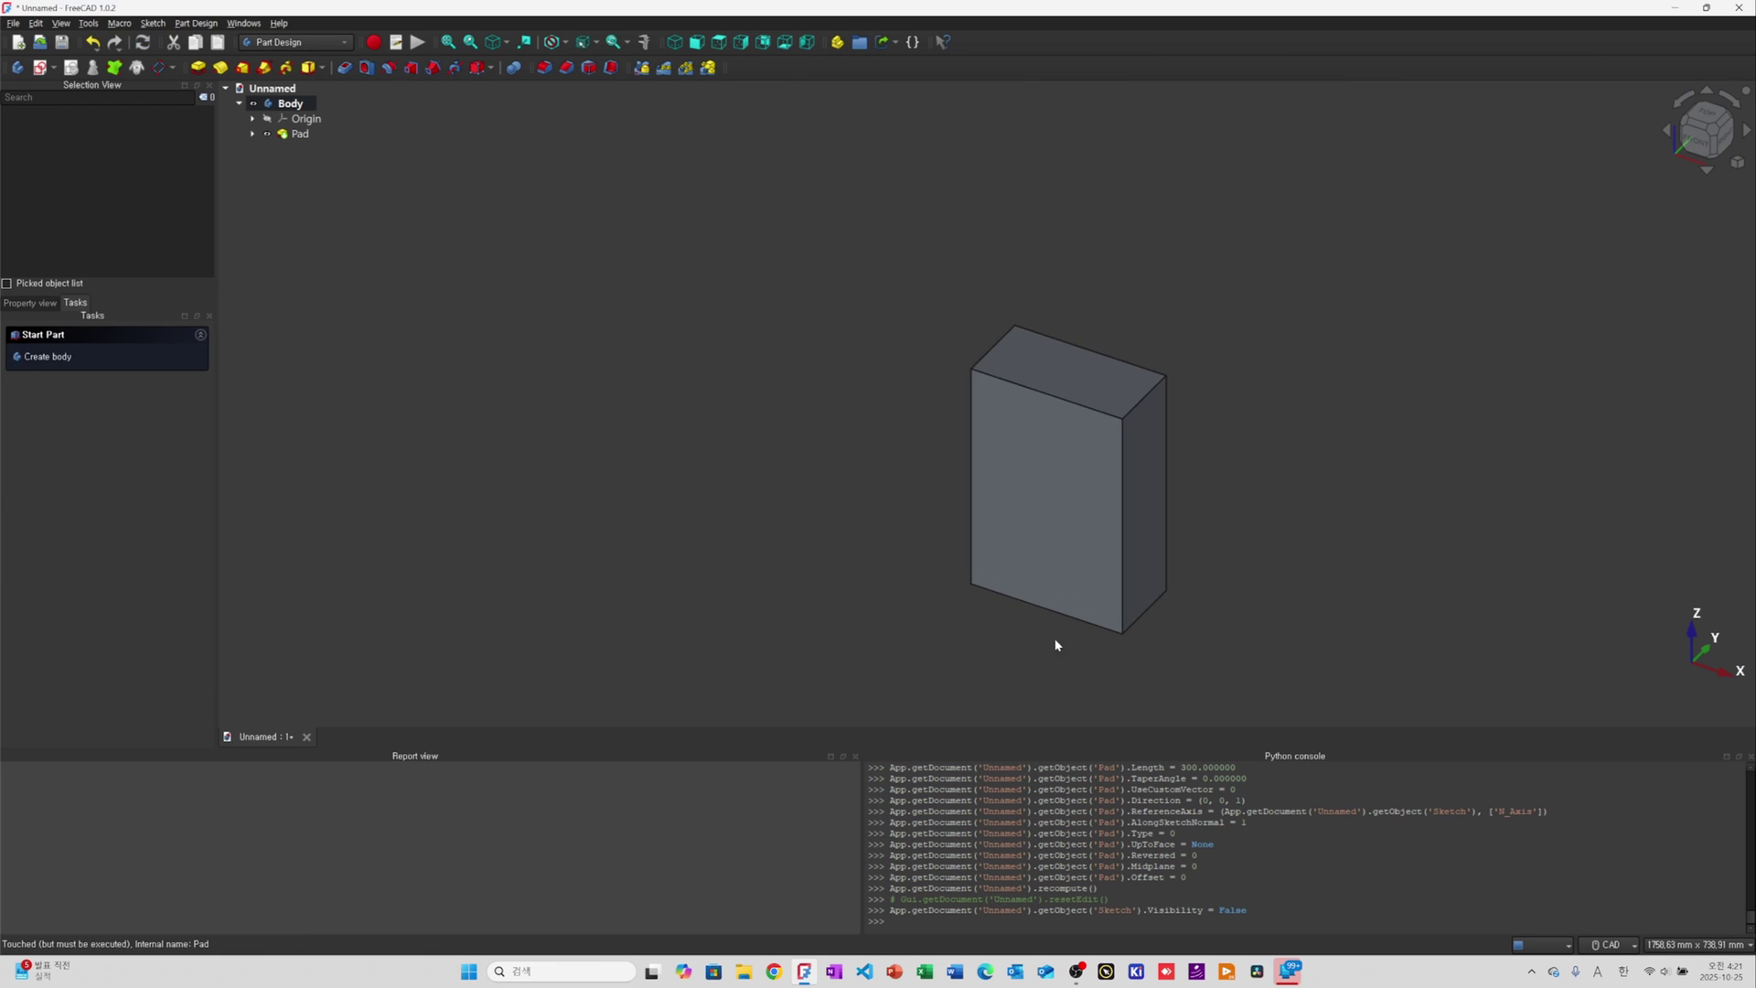
Examine the front, side and top faces of the padded block one after another
{"action": "left_click", "coordinate": [1119, 322]}
{"action": "left_click", "coordinate": [1217, 413]}
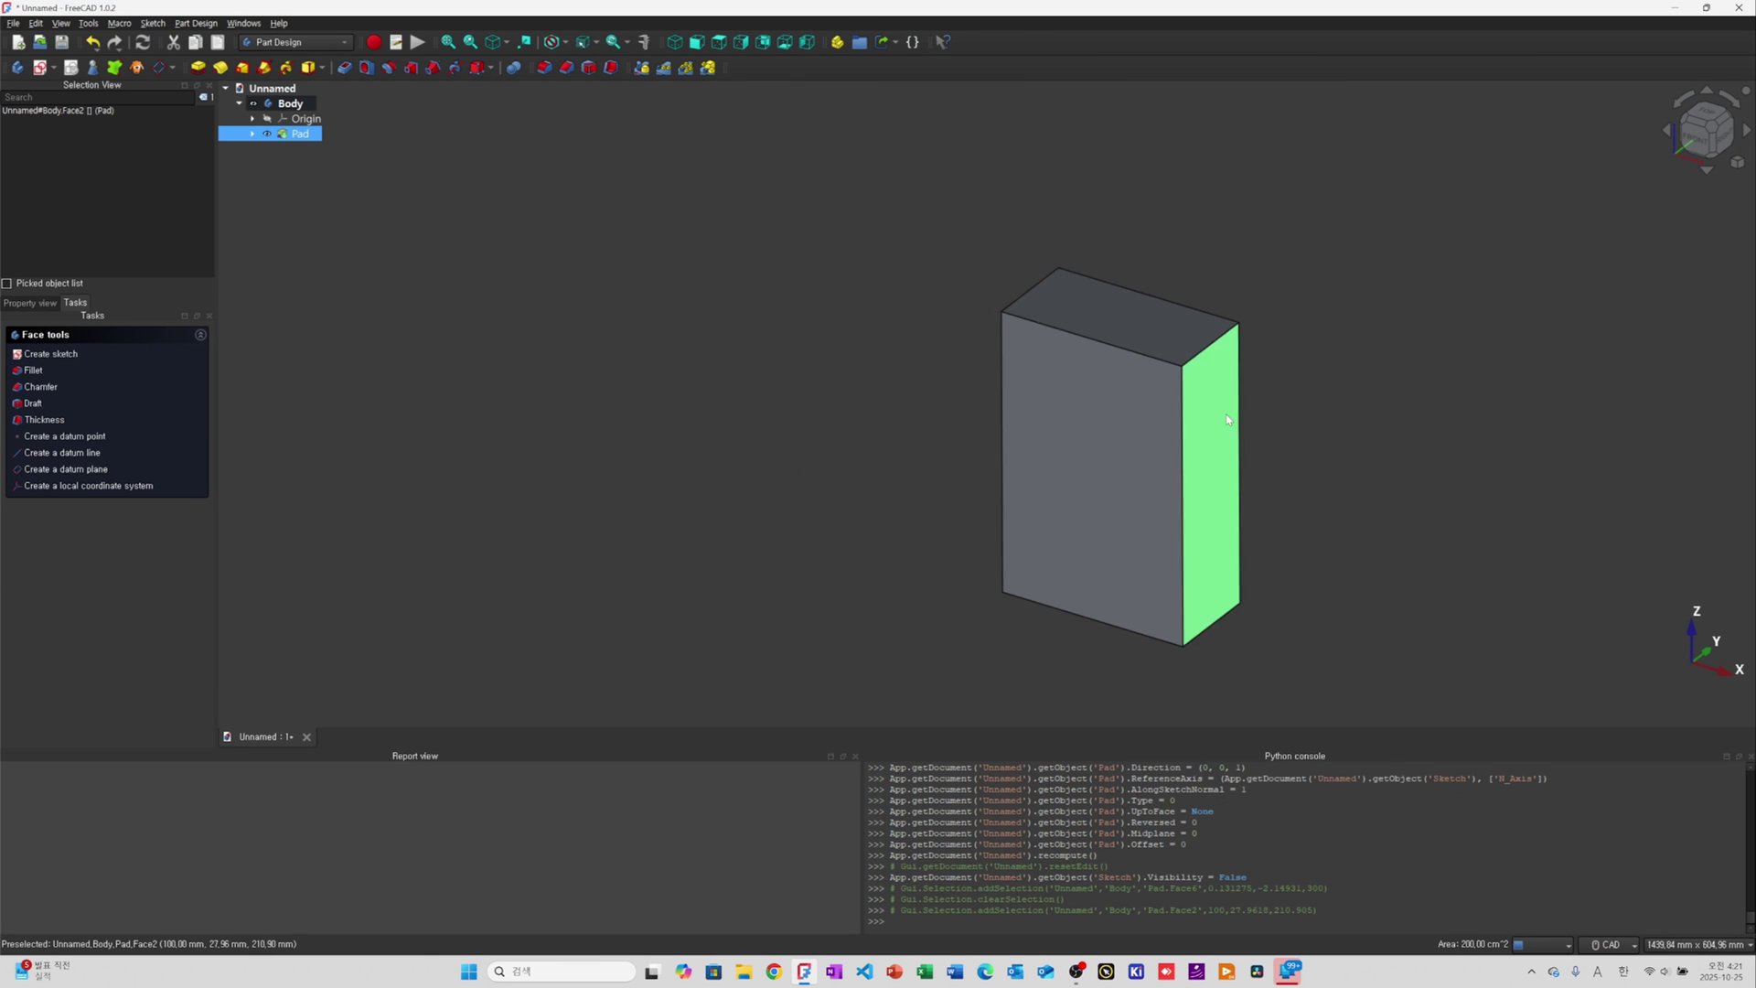
{"action": "left_click", "coordinate": [1129, 440]}
{"action": "left_click", "coordinate": [1046, 306]}
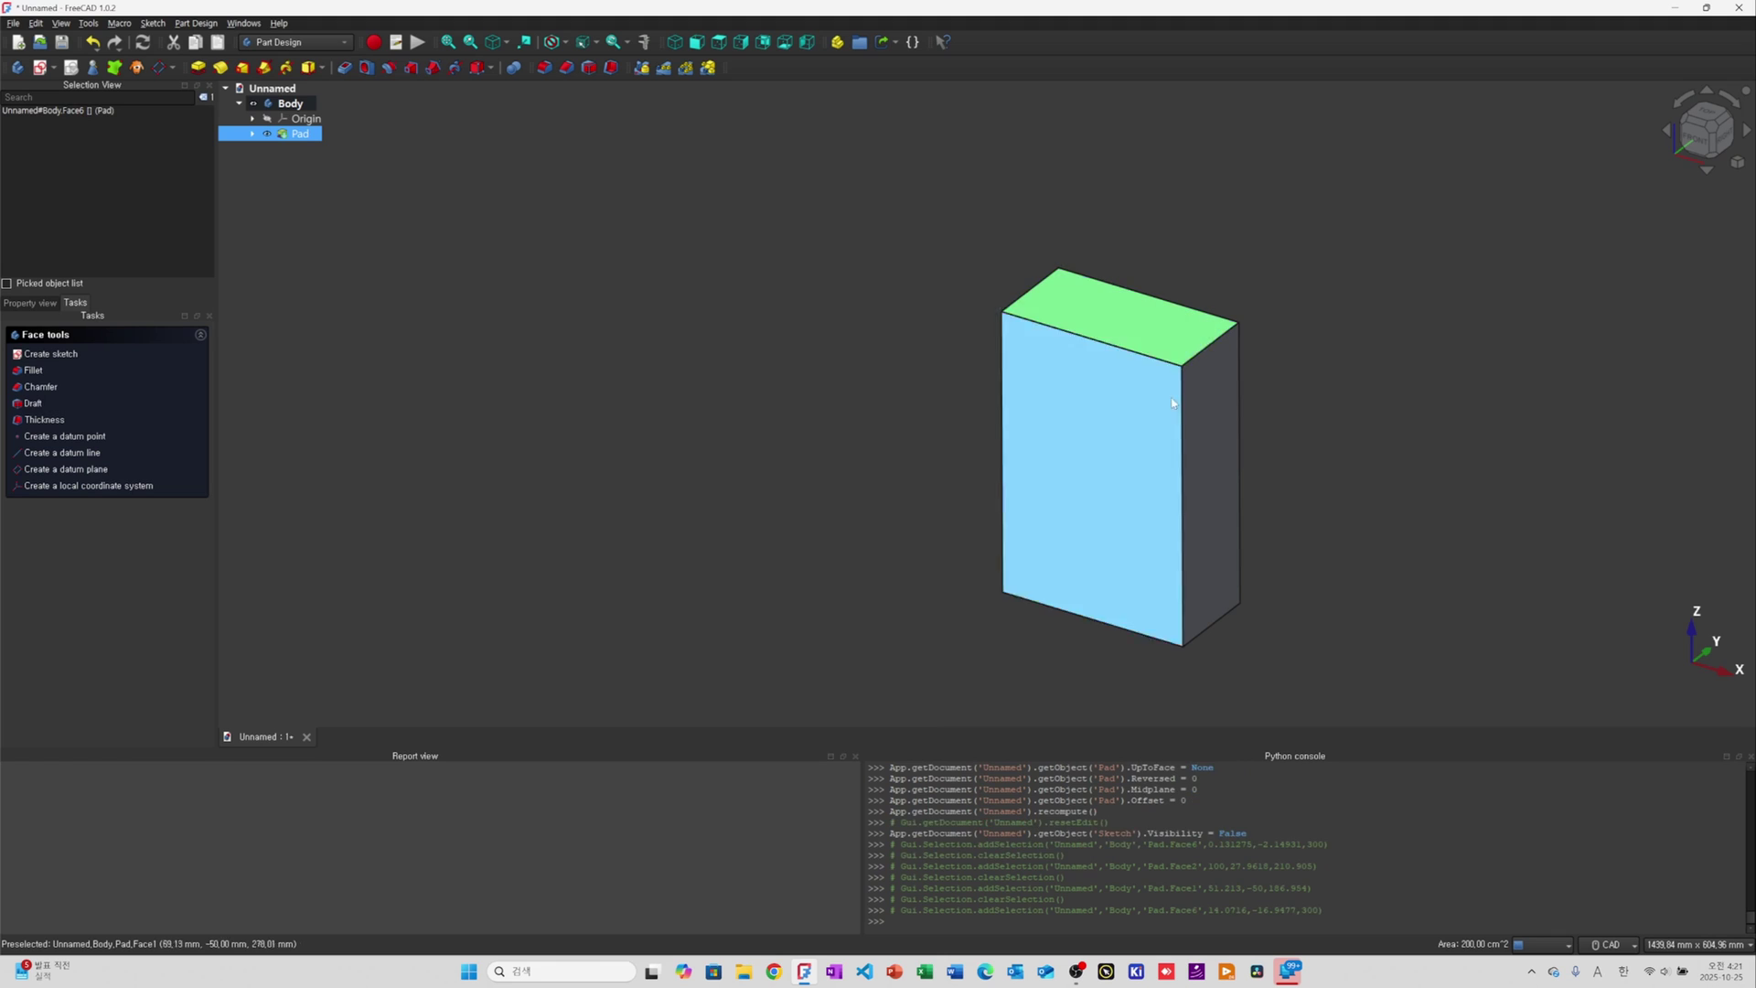
{"action": "left_click", "coordinate": [1211, 443]}
{"action": "left_click", "coordinate": [1126, 450]}
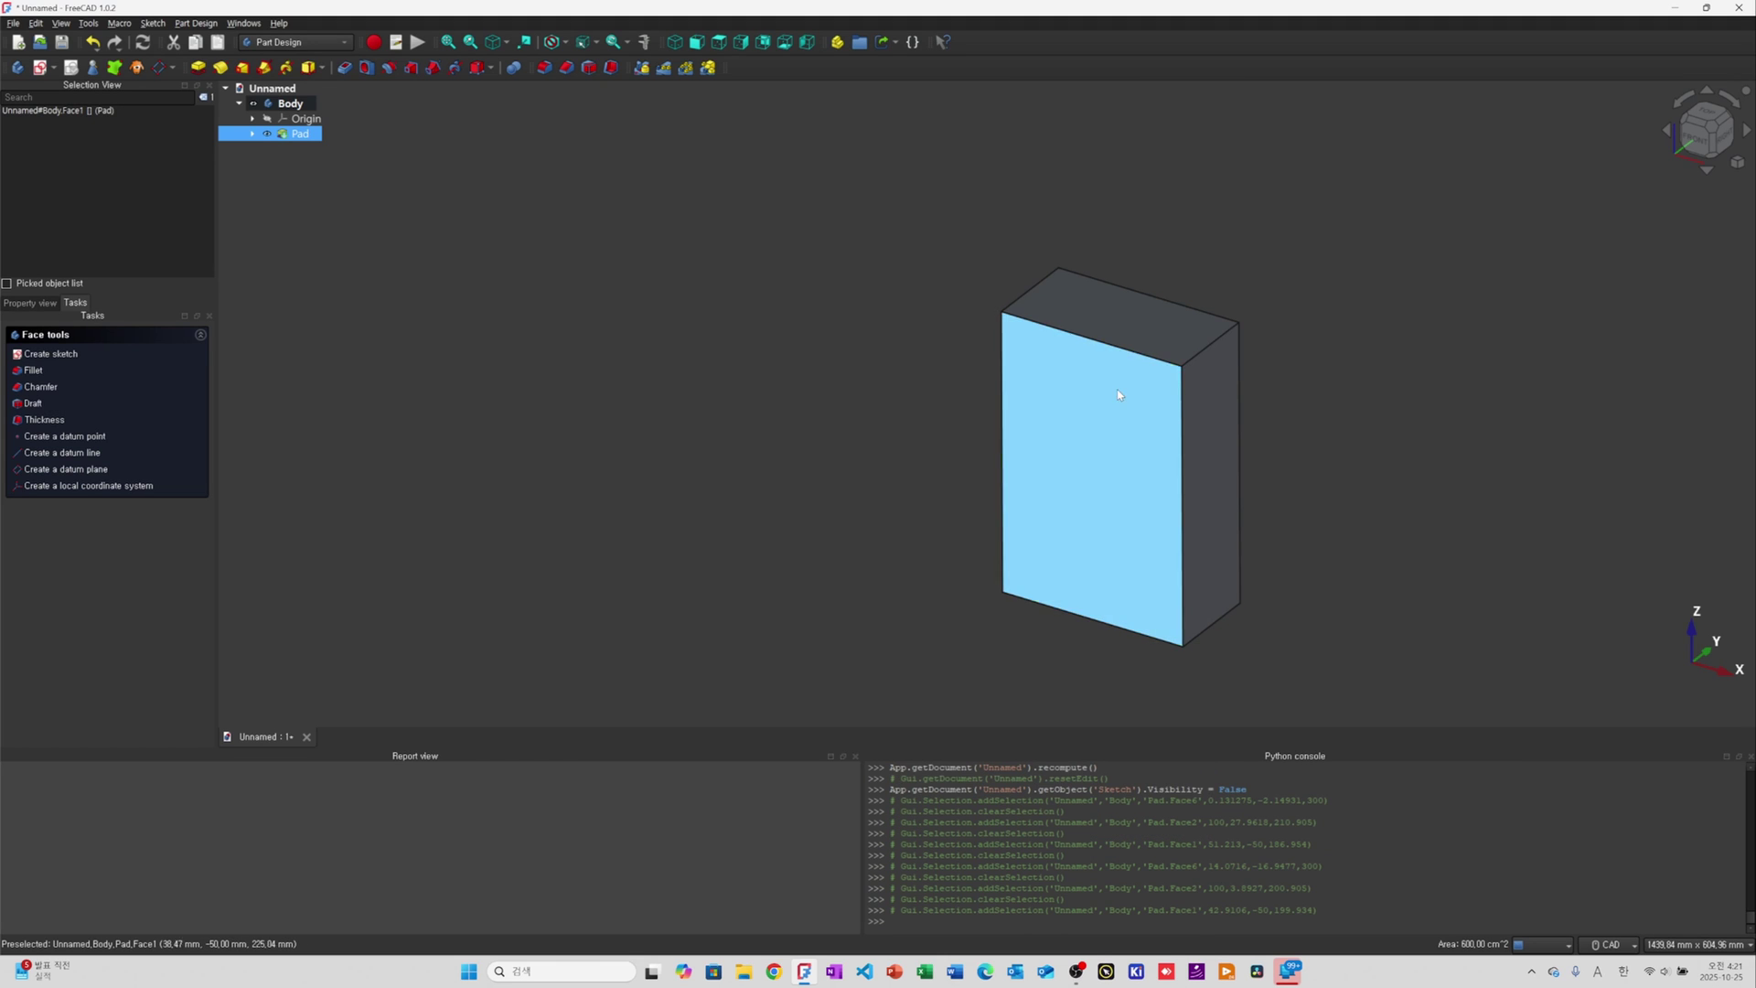
{"action": "left_click", "coordinate": [1111, 340]}
{"action": "left_click", "coordinate": [1201, 435]}
{"action": "left_click", "coordinate": [1127, 477]}
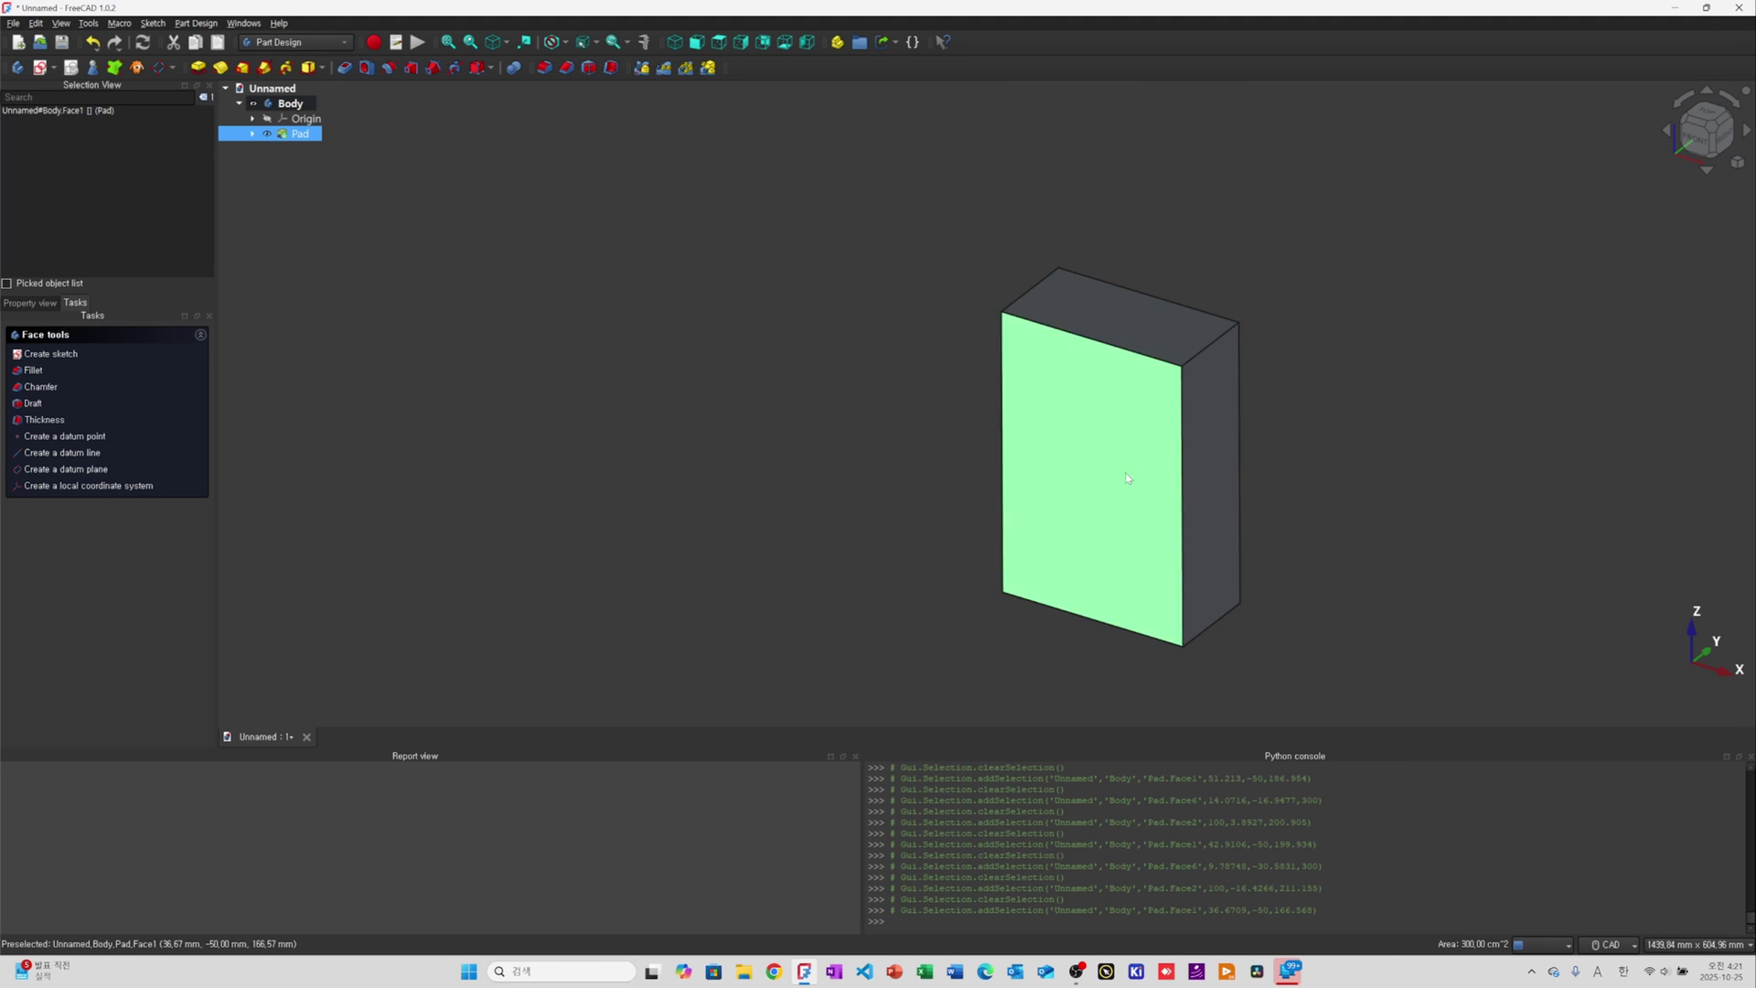
{"action": "left_click", "coordinate": [1093, 313]}
{"action": "left_click", "coordinate": [1198, 450]}
{"action": "scroll", "coordinate": [1331, 576], "scroll_direction": "up", "scroll_amount": 3}
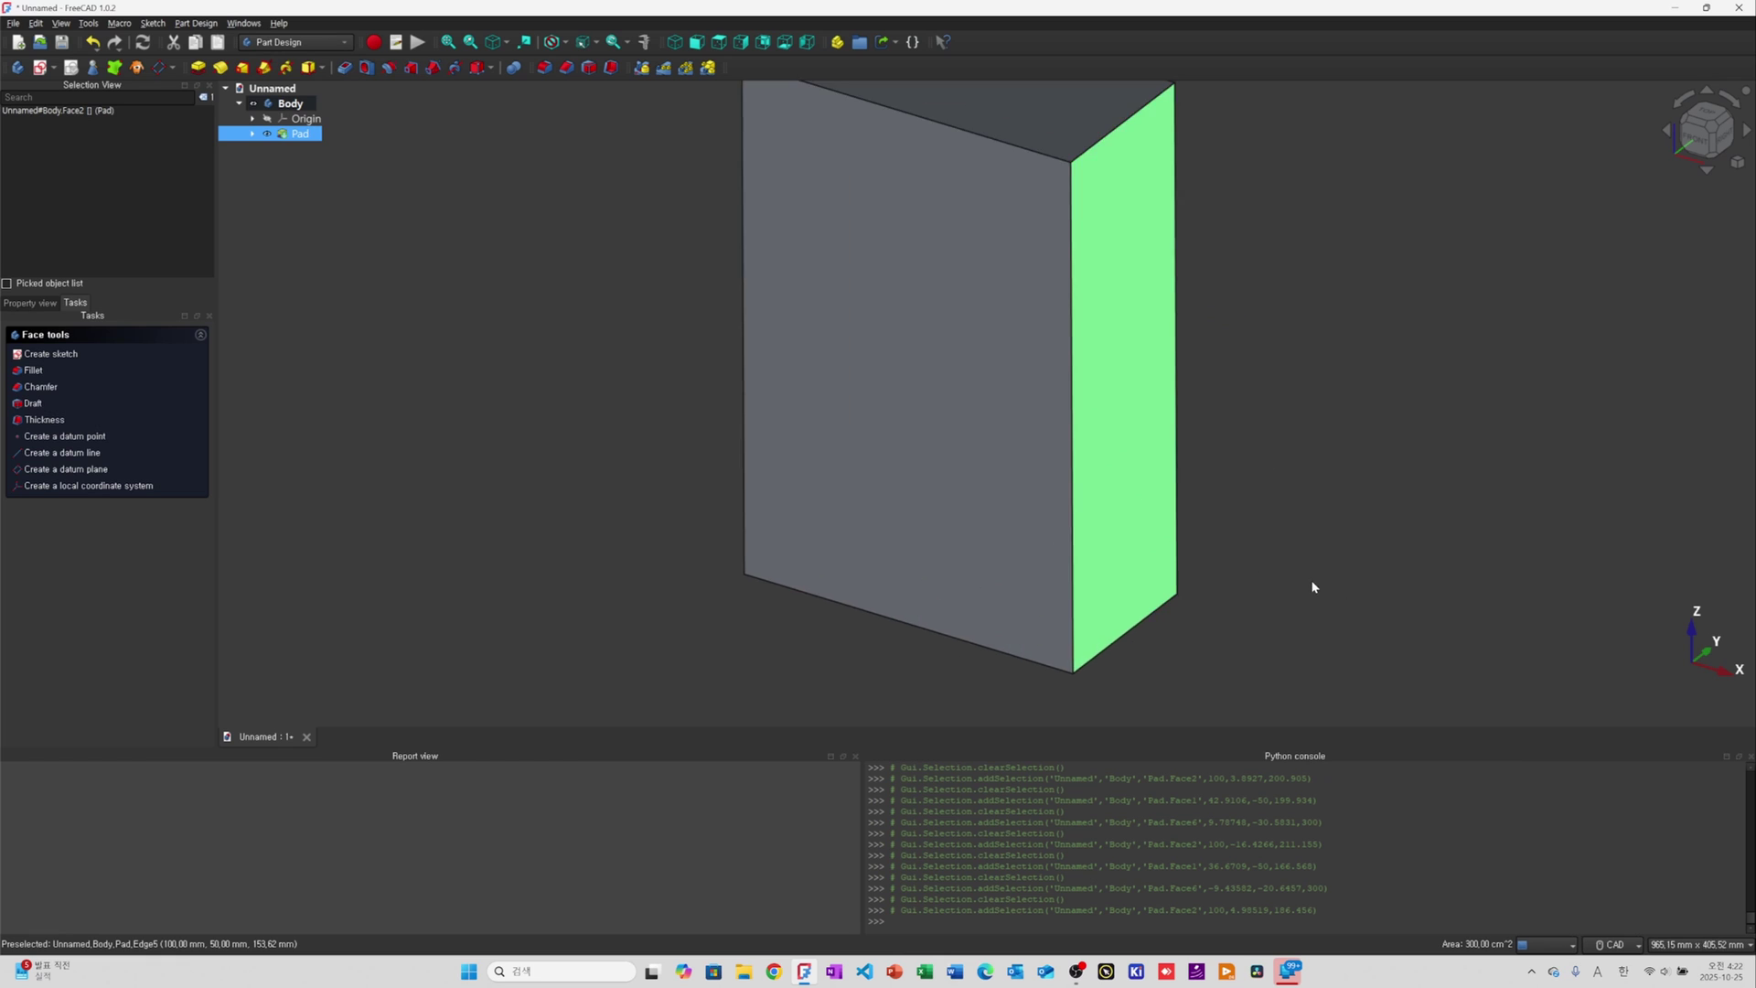
{"action": "scroll", "coordinate": [1314, 589], "scroll_direction": "down", "scroll_amount": 3}
{"action": "scroll", "coordinate": [1292, 329], "scroll_direction": "up", "scroll_amount": 2}
{"action": "scroll", "coordinate": [1277, 361], "scroll_direction": "down", "scroll_amount": 1}
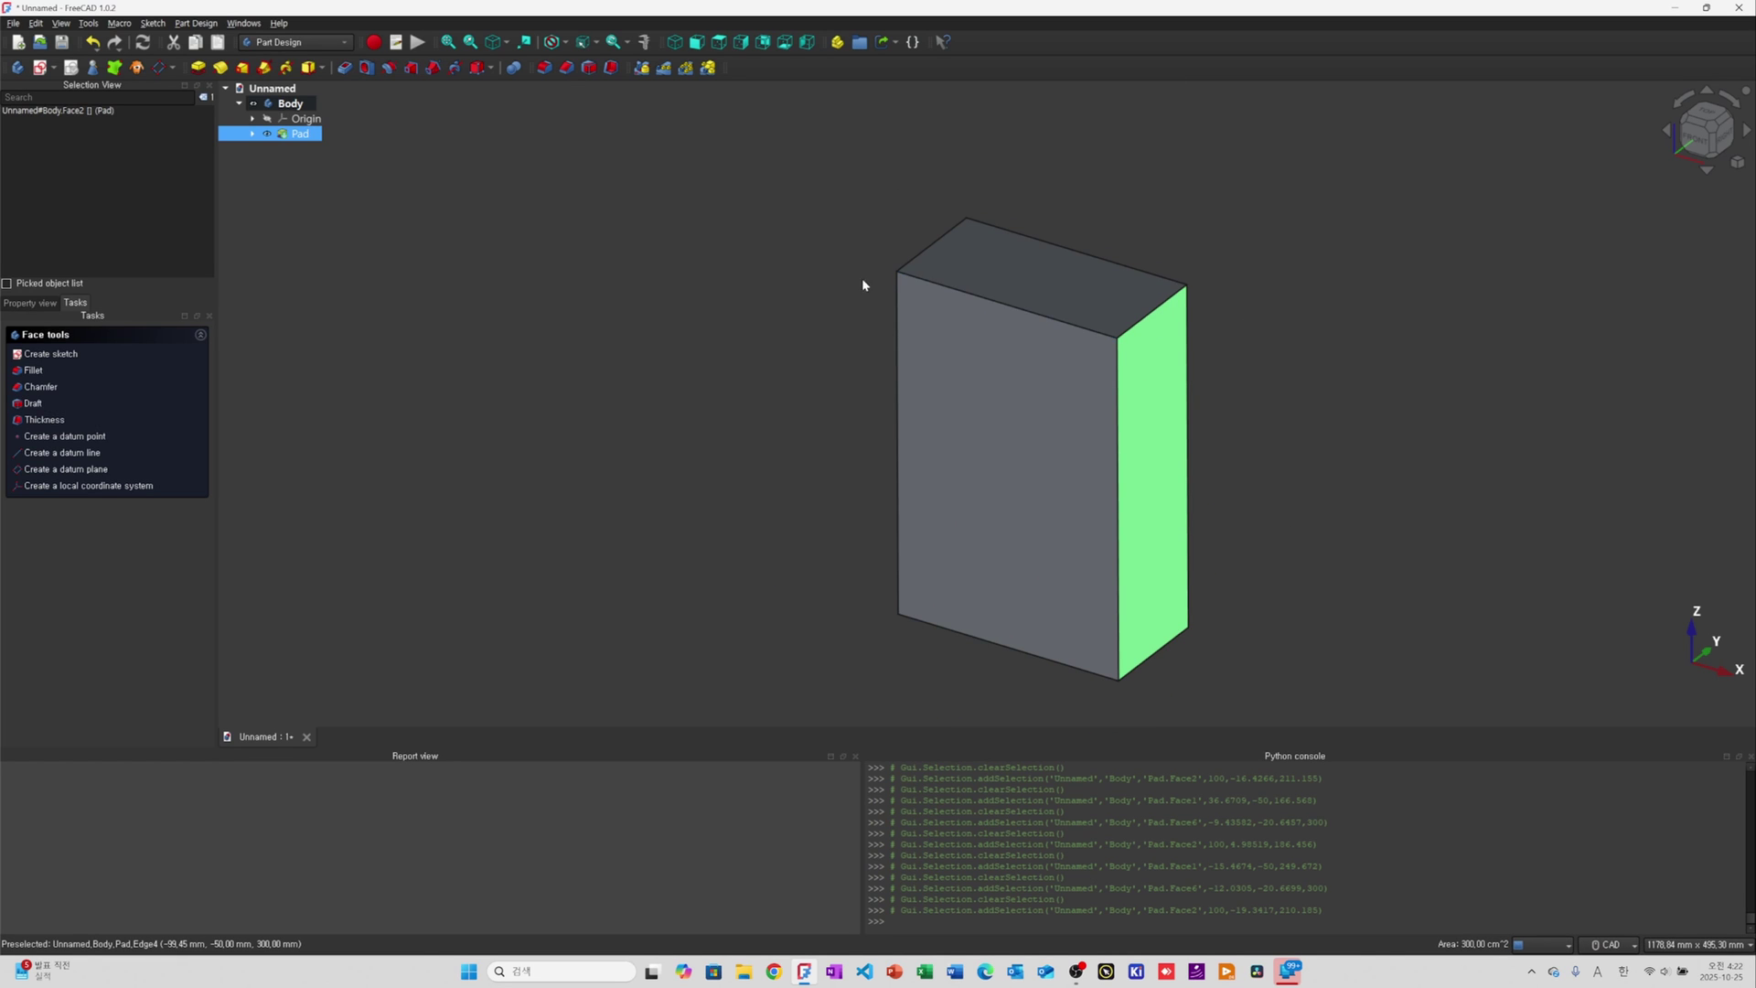
{"action": "left_click", "coordinate": [777, 299]}
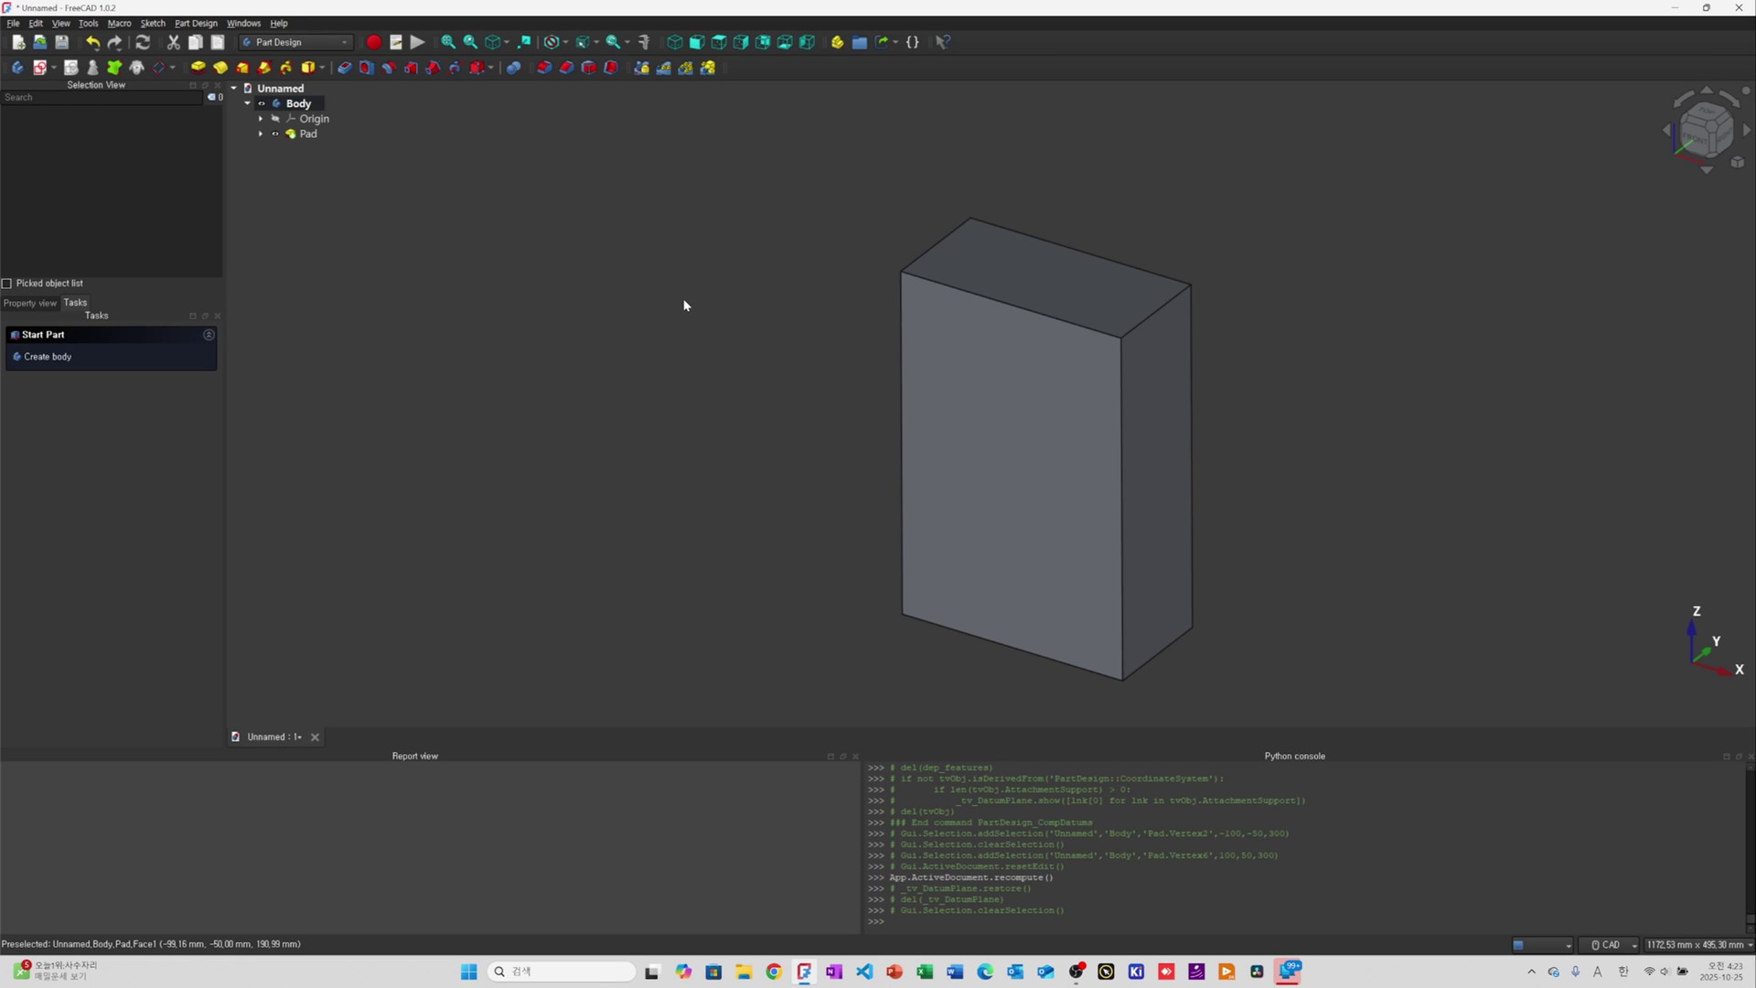
Create a datum plane by 3 points through the block's upper front-left, upper rear-right and lower front-right vertices
{"action": "left_click", "coordinate": [162, 67]}
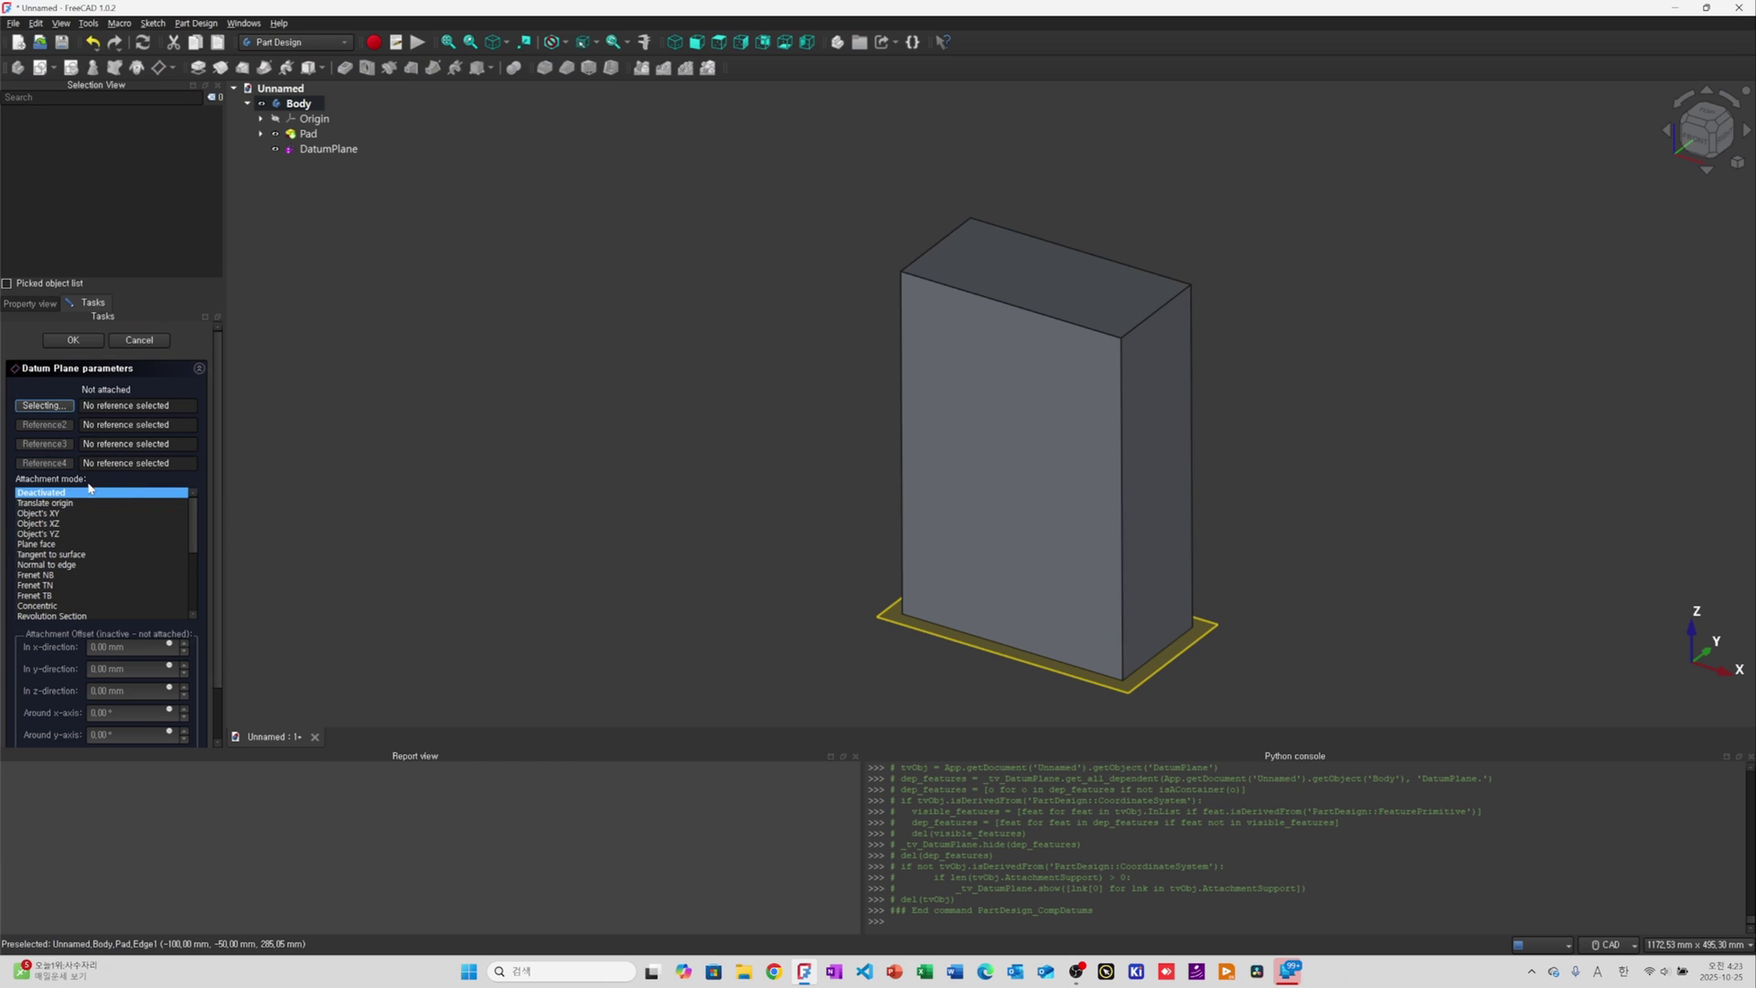
{"action": "left_click", "coordinate": [45, 409]}
{"action": "left_click", "coordinate": [898, 278]}
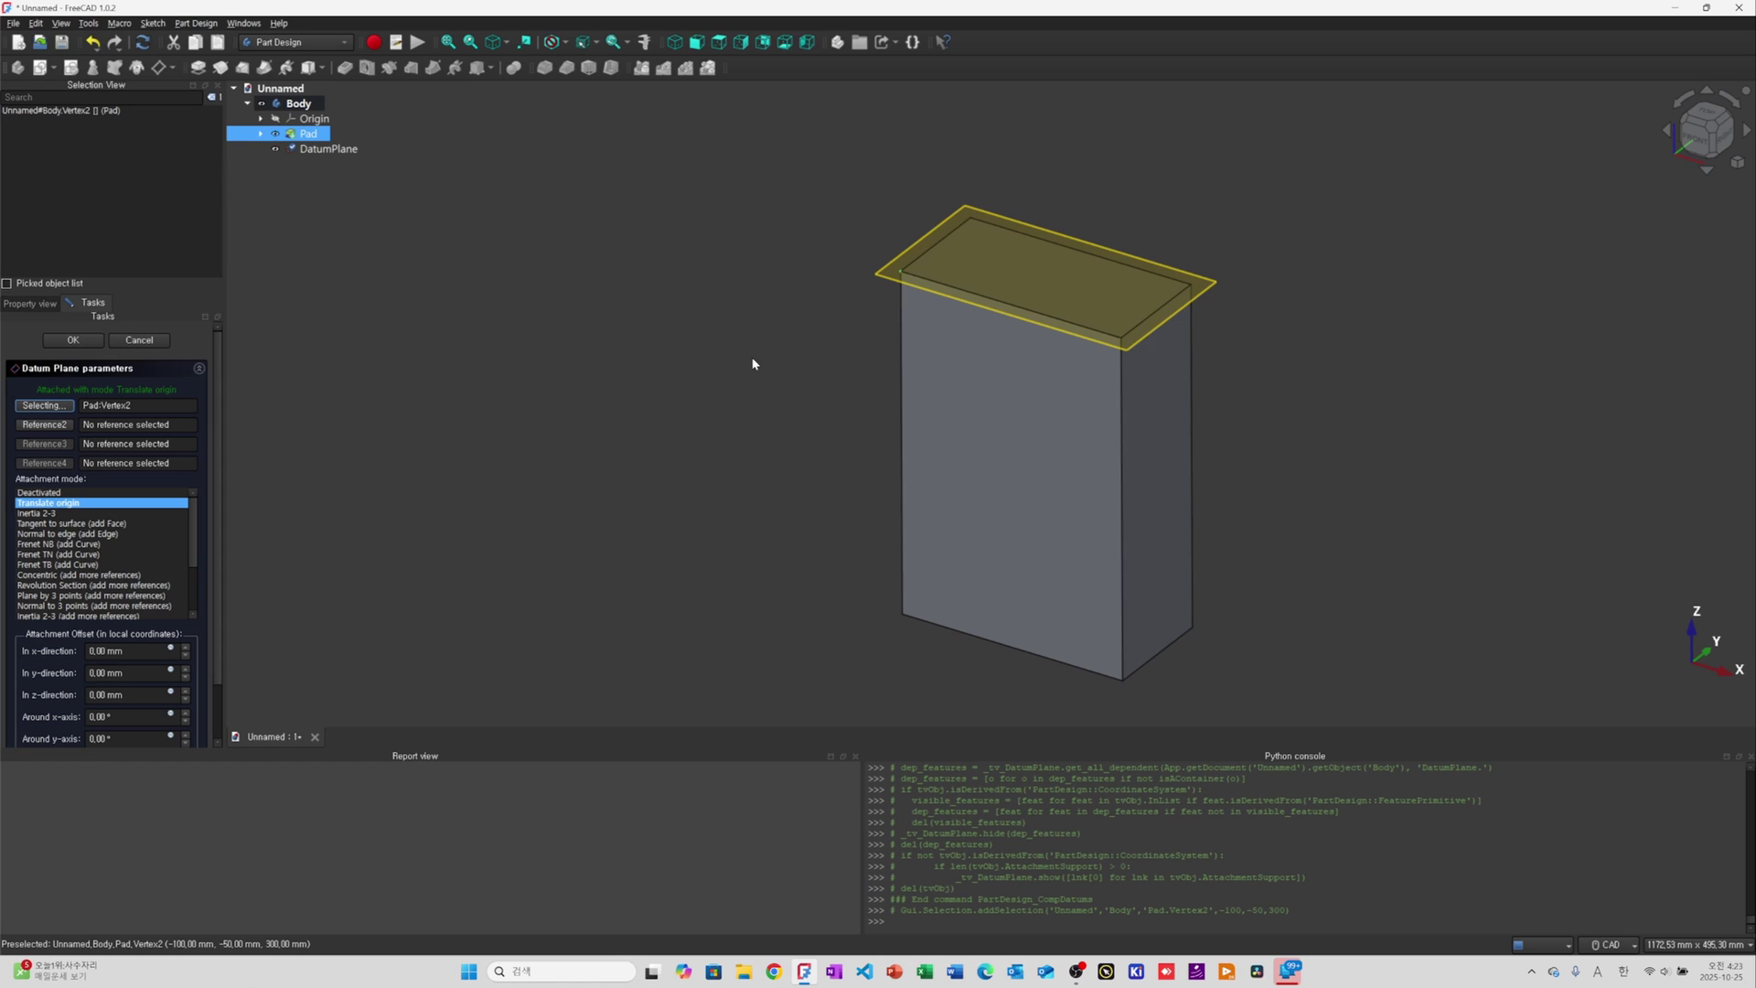
{"action": "left_click", "coordinate": [43, 426]}
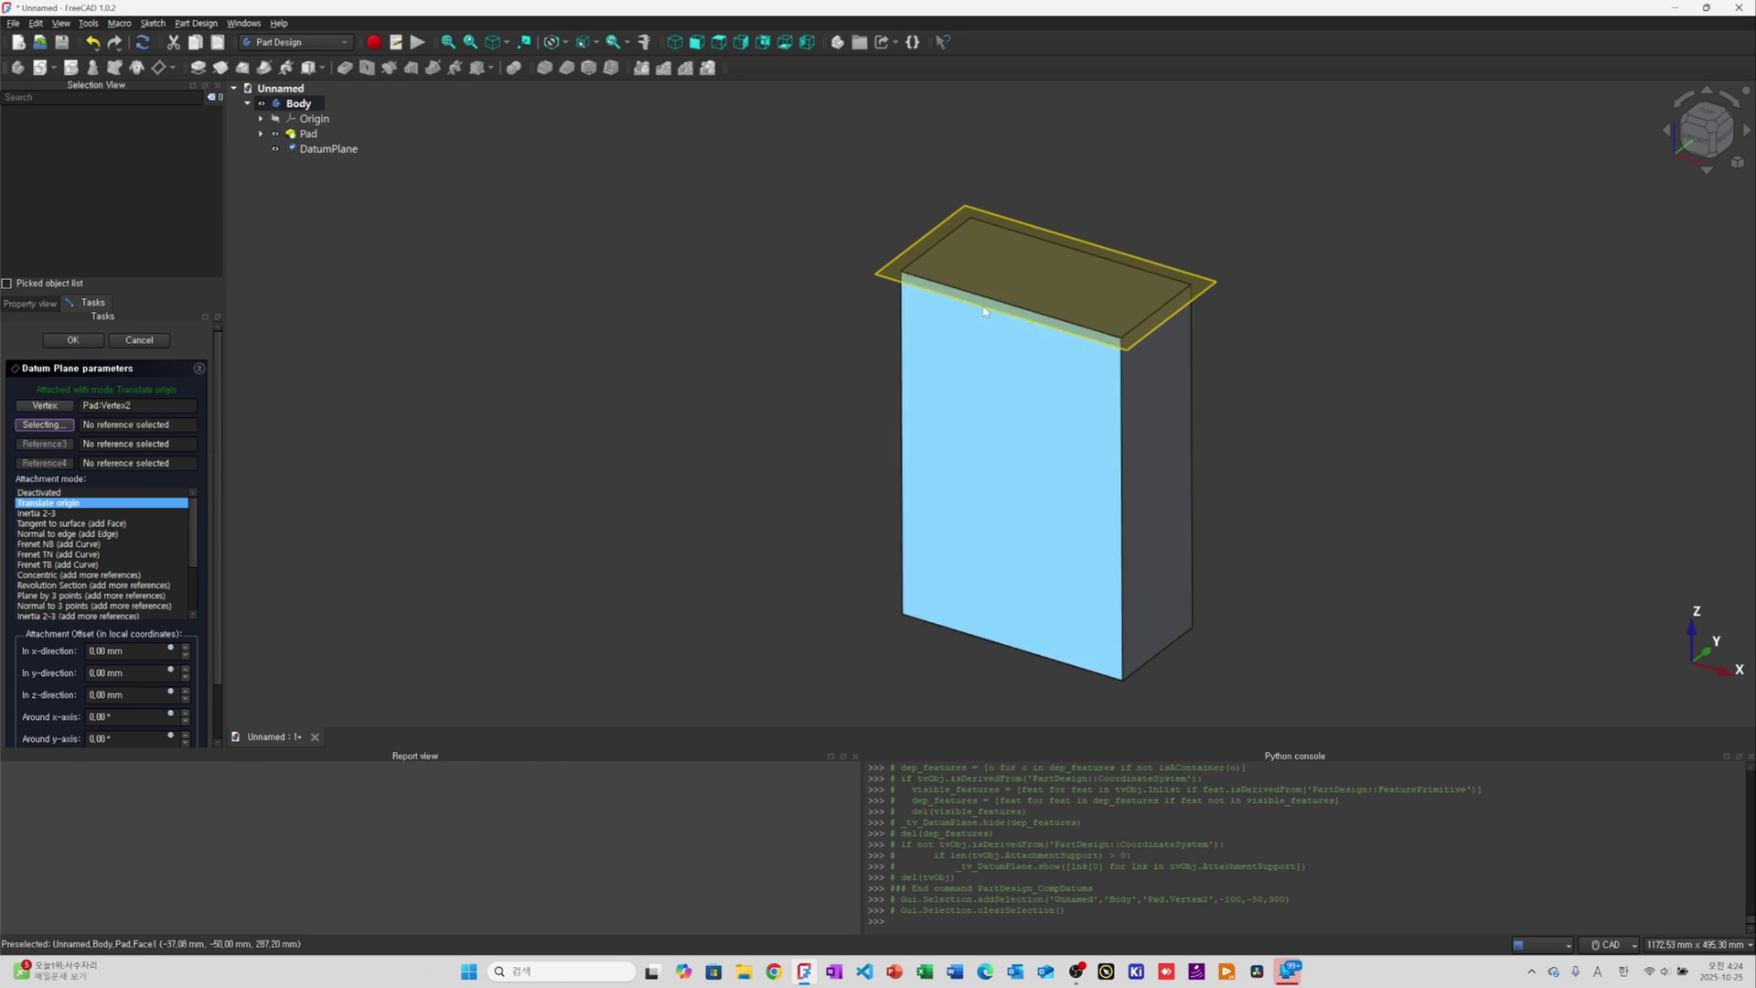
{"action": "left_click", "coordinate": [1192, 286]}
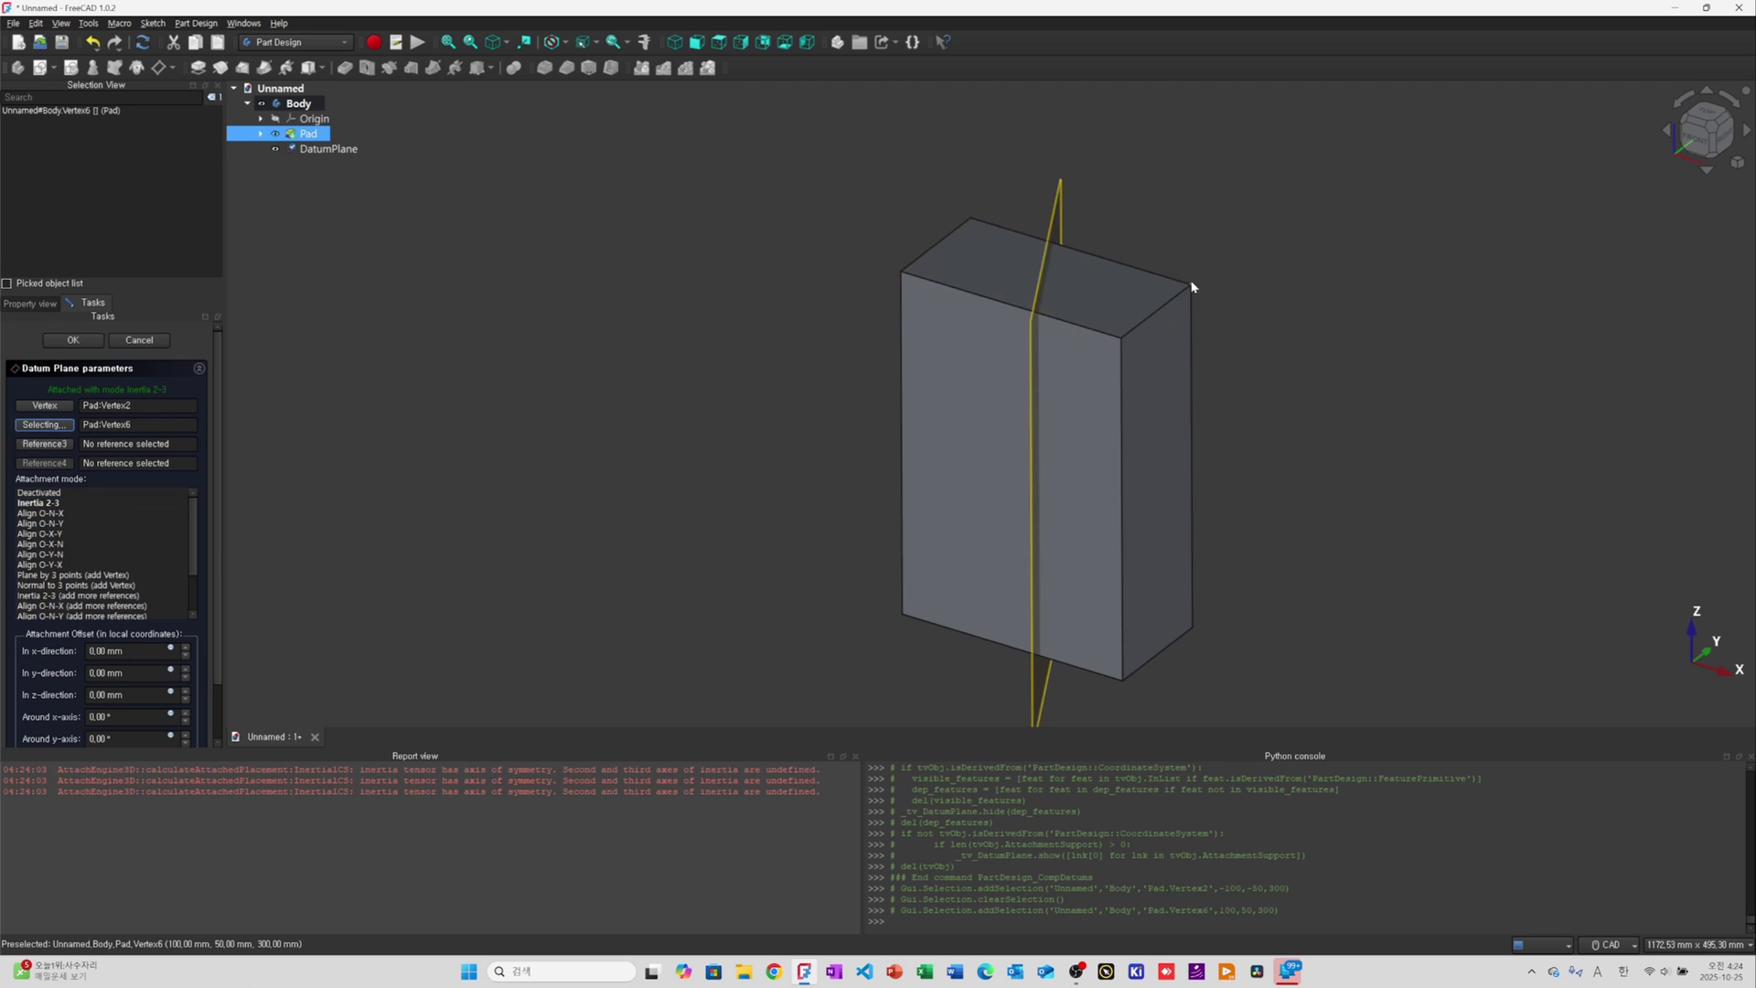
{"action": "left_click", "coordinate": [66, 447]}
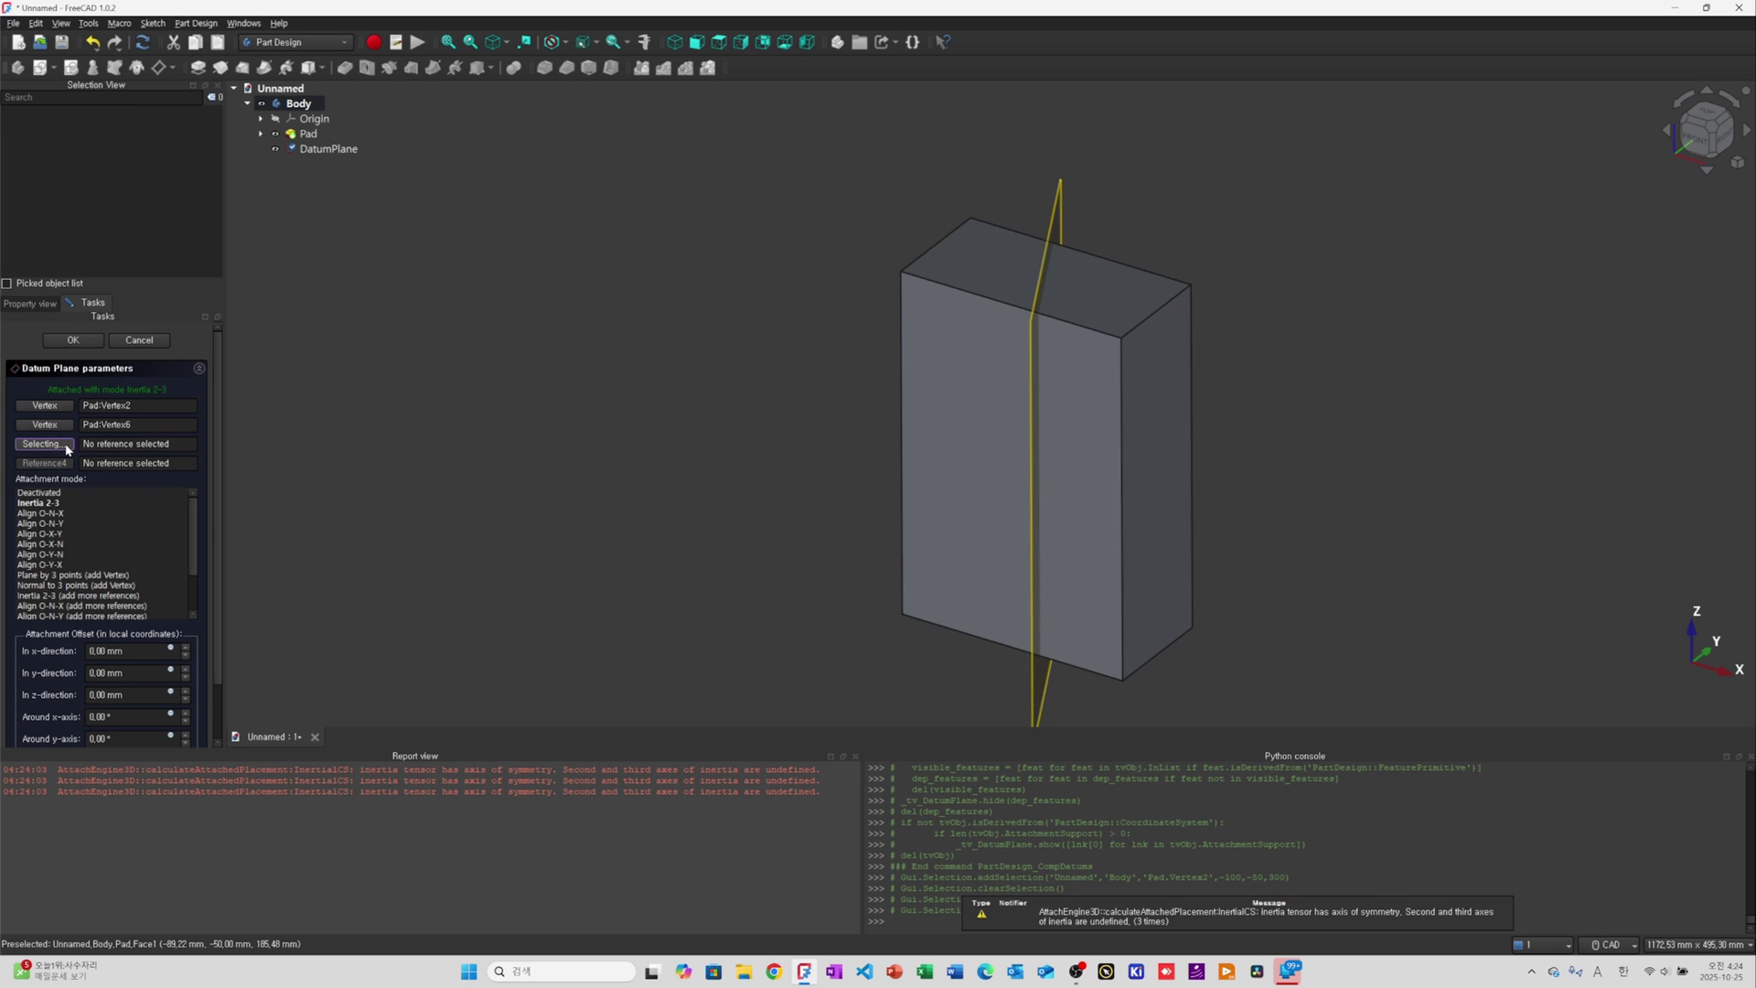
{"action": "left_click", "coordinate": [1125, 683]}
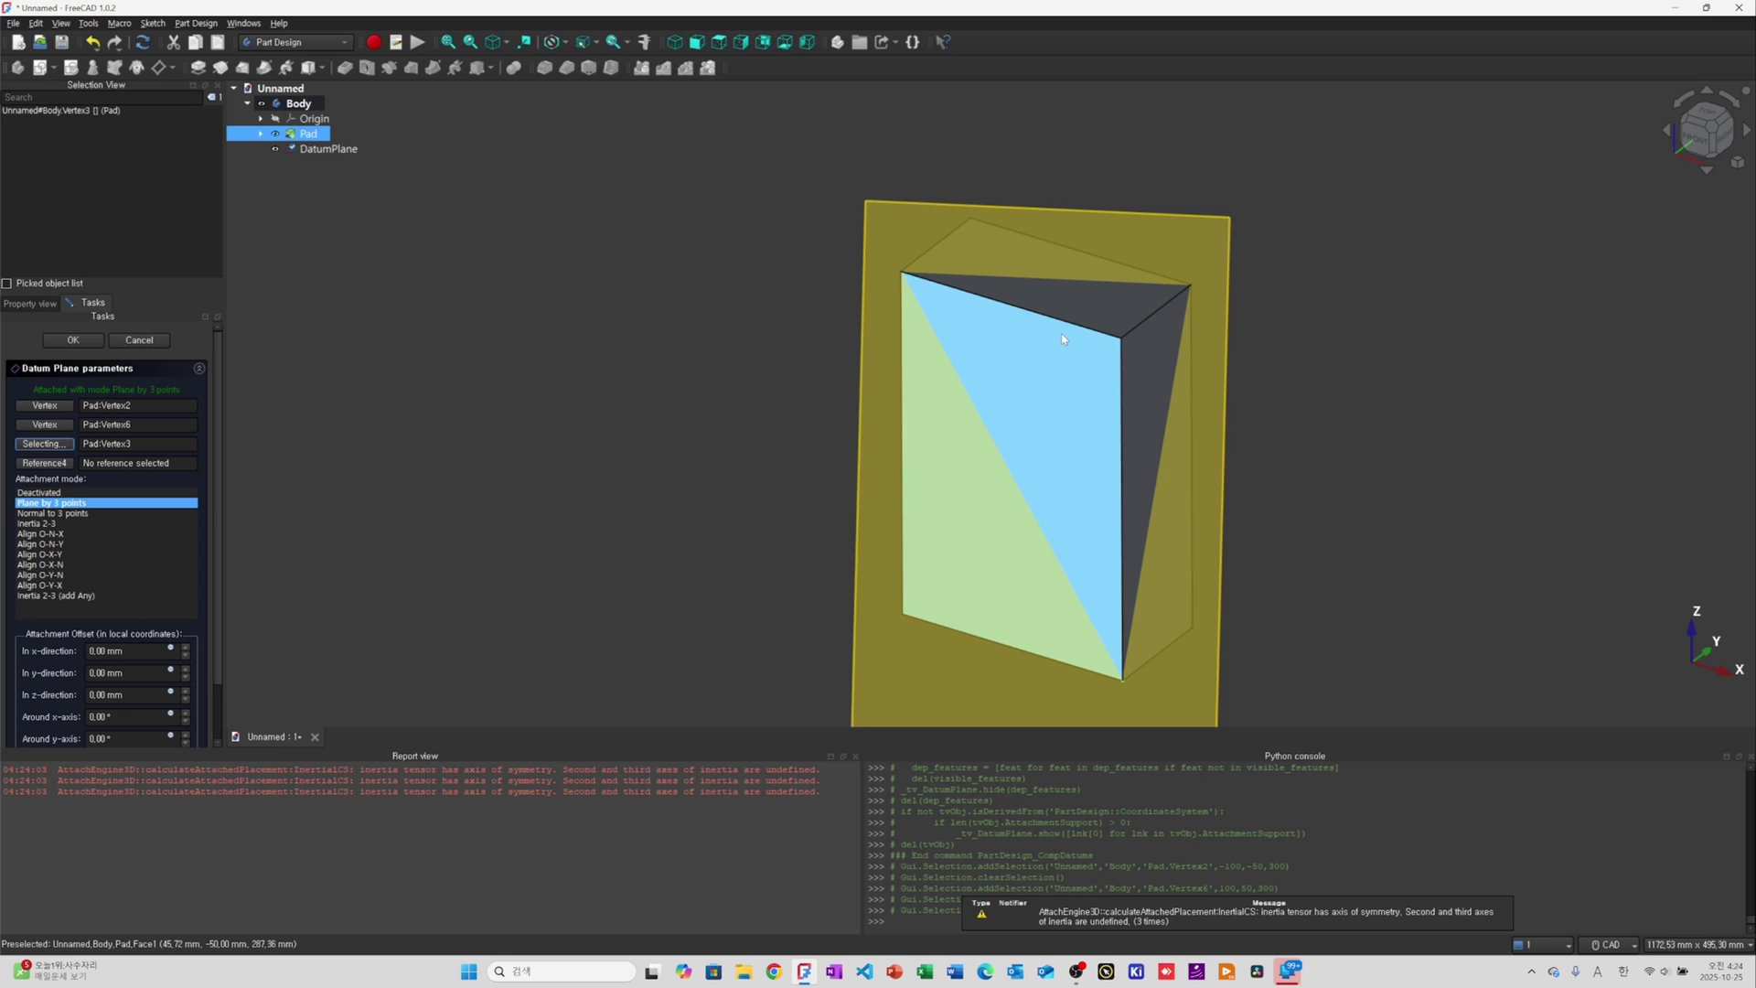
{"action": "scroll", "coordinate": [1109, 407], "scroll_direction": "down", "scroll_amount": 3}
{"action": "middle_click_drag", "start_coordinate": [1109, 407], "coordinate": [994, 431]}
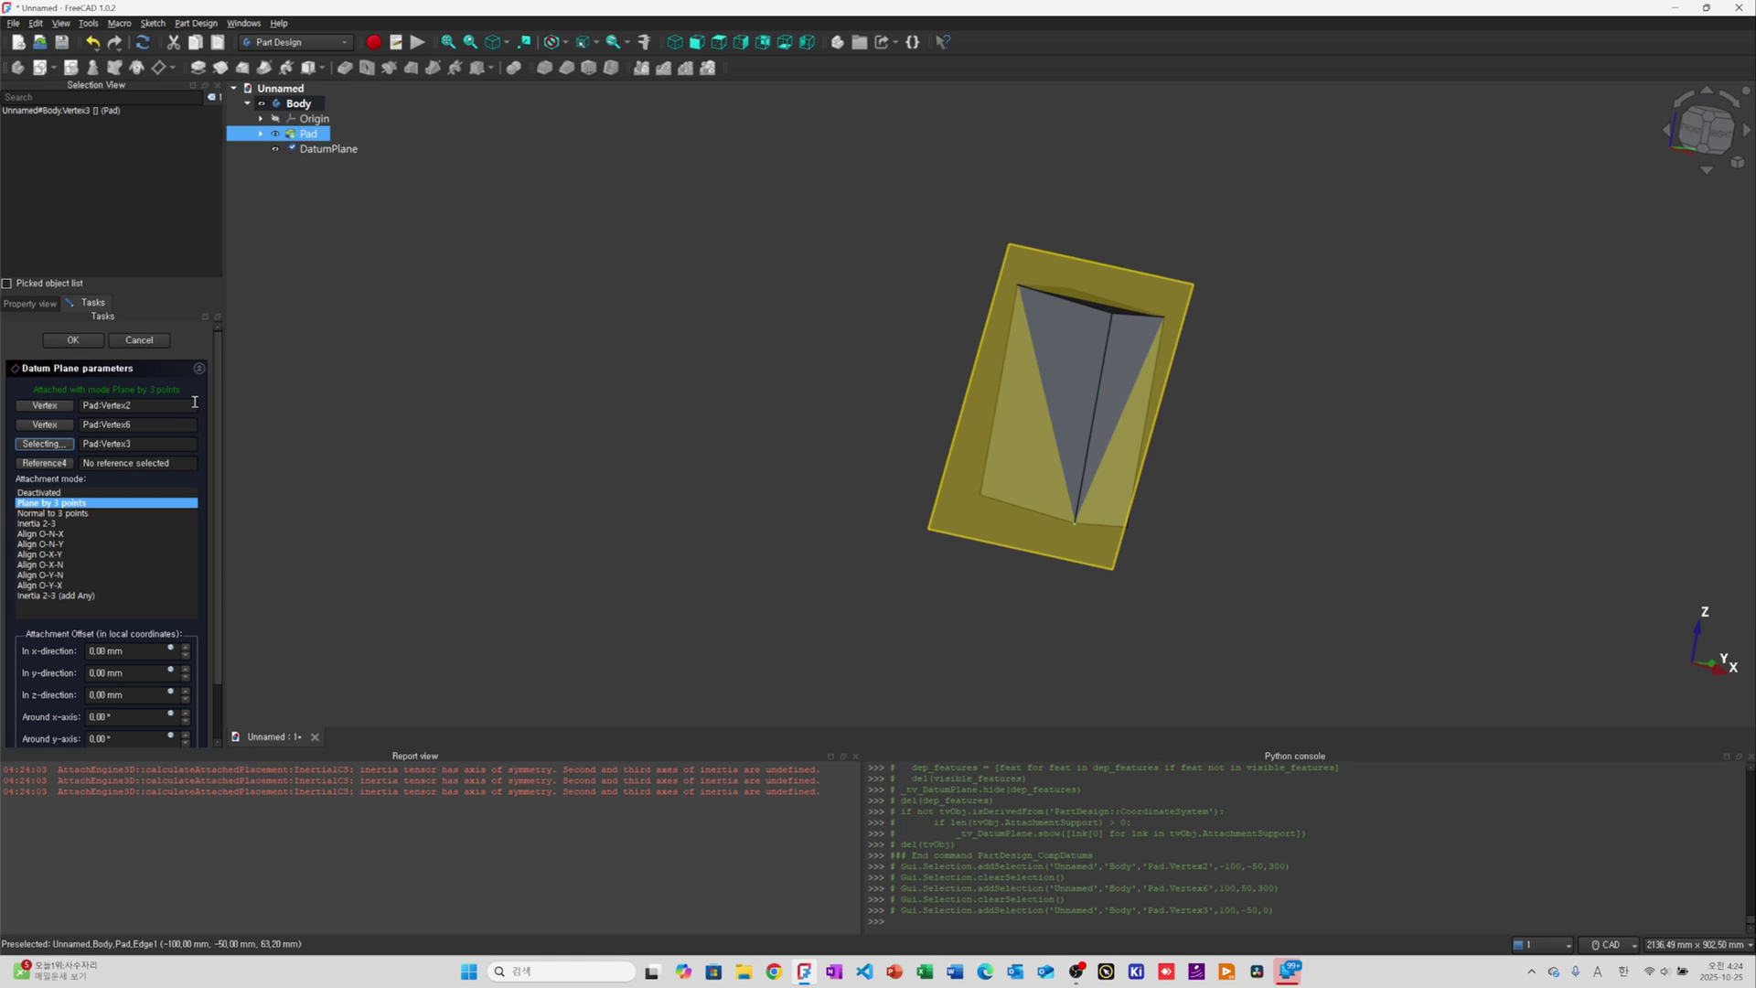
{"action": "left_click", "coordinate": [73, 341]}
Examine how the three-point datum plane cuts the block and select the plane
{"action": "scroll", "coordinate": [1025, 334], "scroll_direction": "down", "scroll_amount": 3}
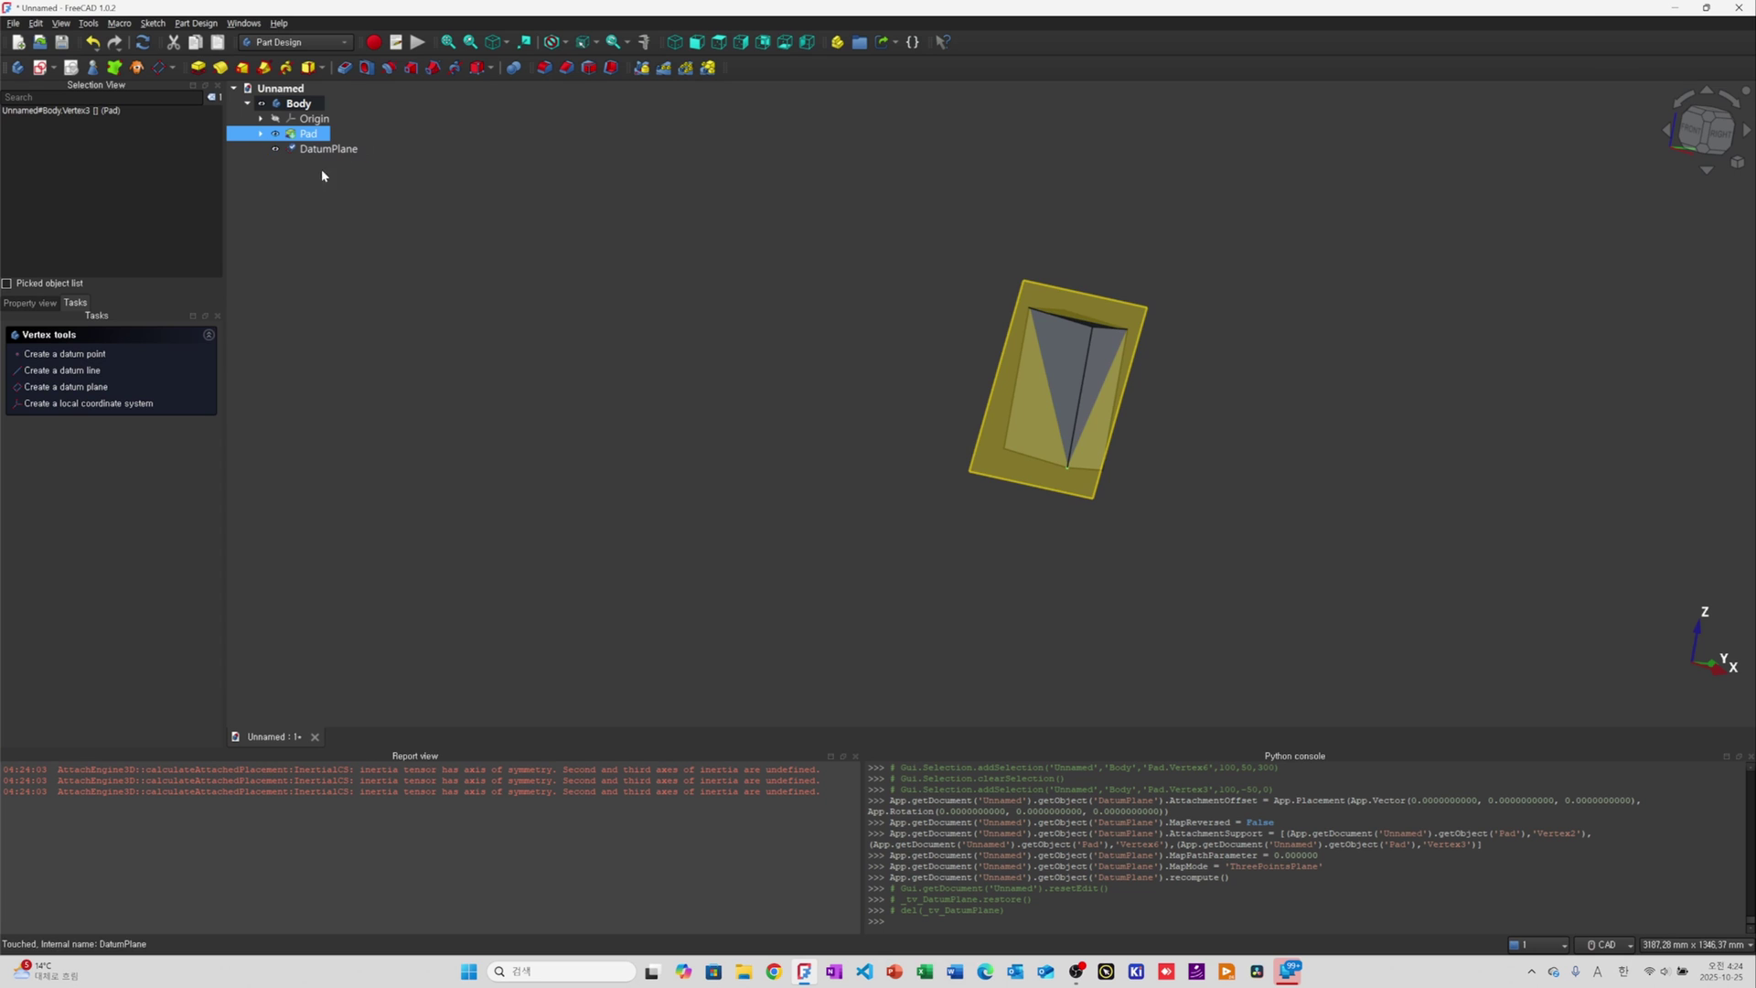
{"action": "scroll", "coordinate": [1144, 398], "scroll_direction": "up", "scroll_amount": 3}
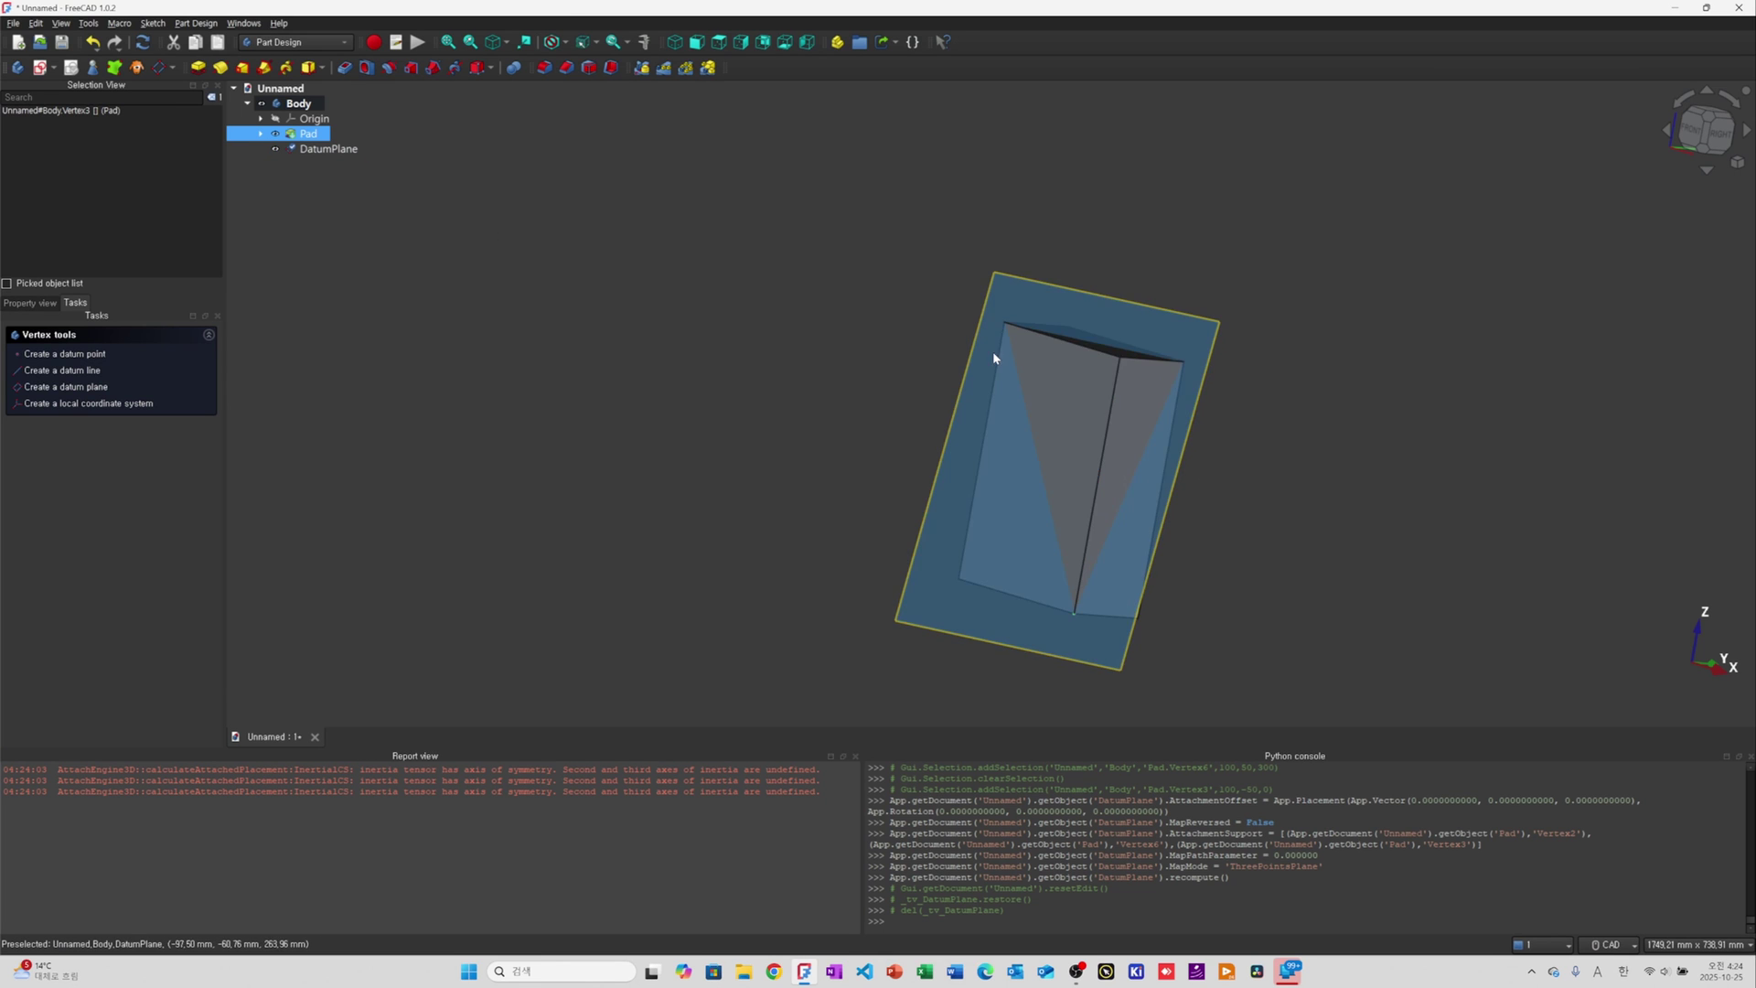
{"action": "middle_click_drag", "start_coordinate": [1112, 436], "coordinate": [995, 580]}
{"action": "scroll", "coordinate": [995, 583], "scroll_direction": "down", "scroll_amount": 1}
{"action": "left_click", "coordinate": [934, 616]}
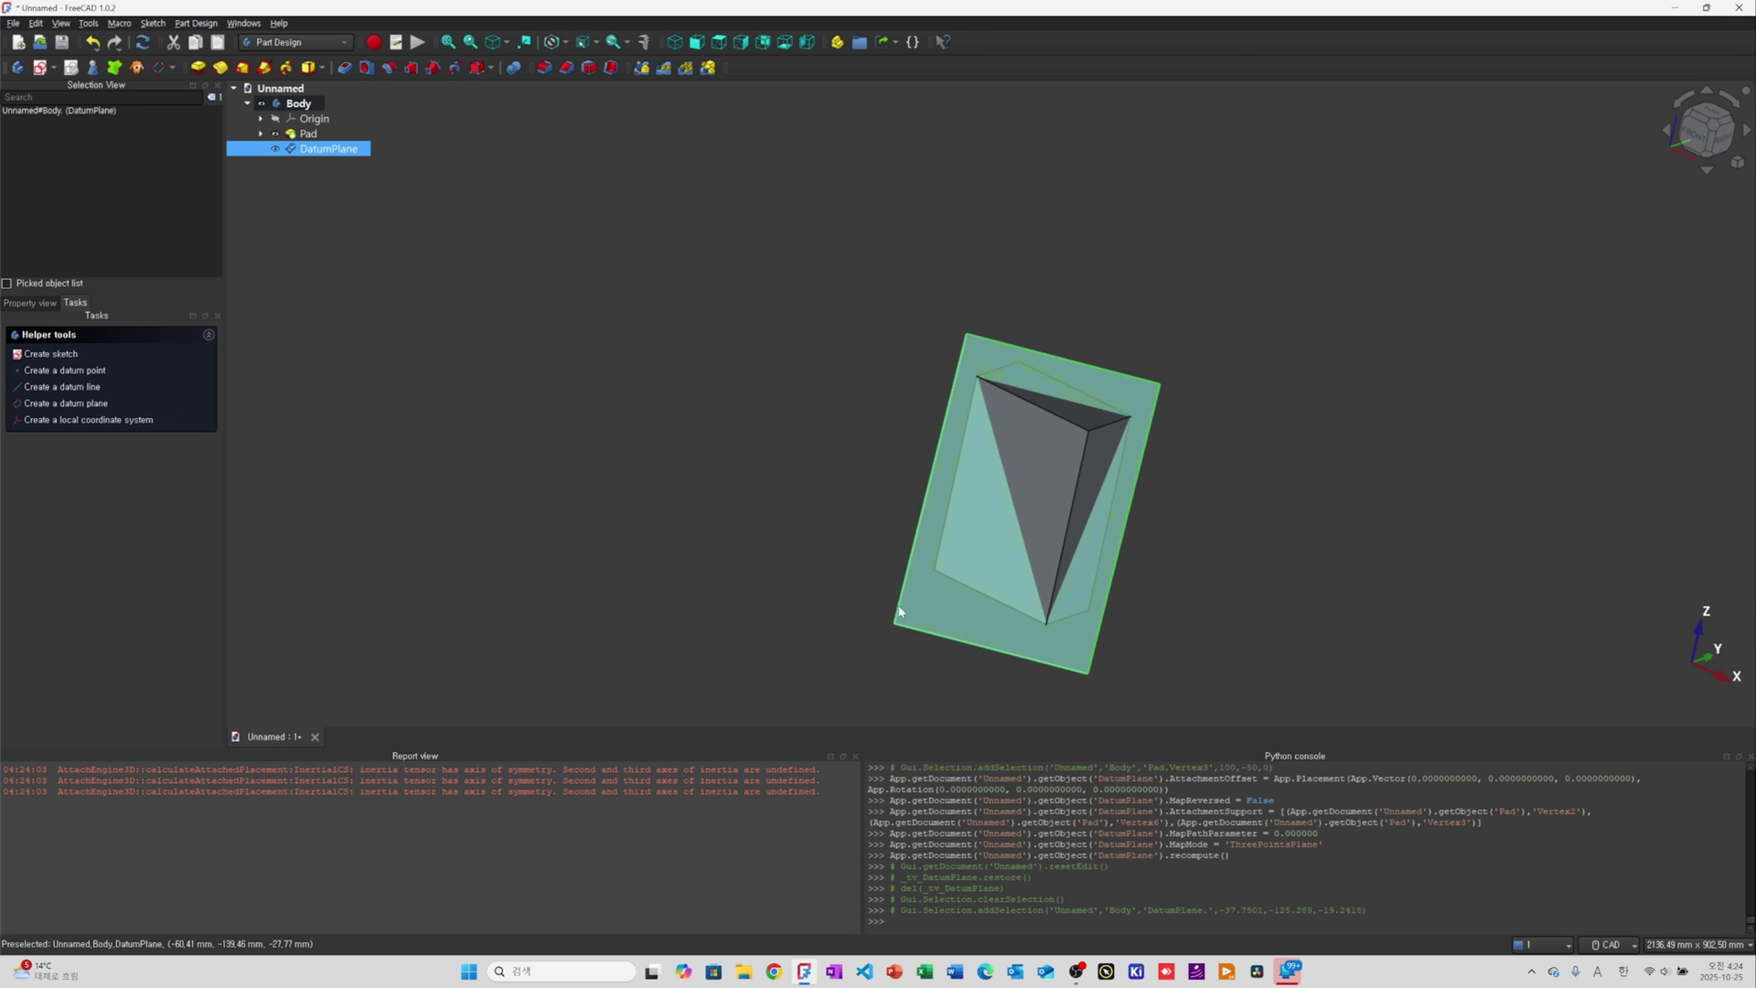
Create a sketch on the diagonal datum plane and show the block sectioned at the sketch plane
{"action": "left_click", "coordinate": [40, 68]}
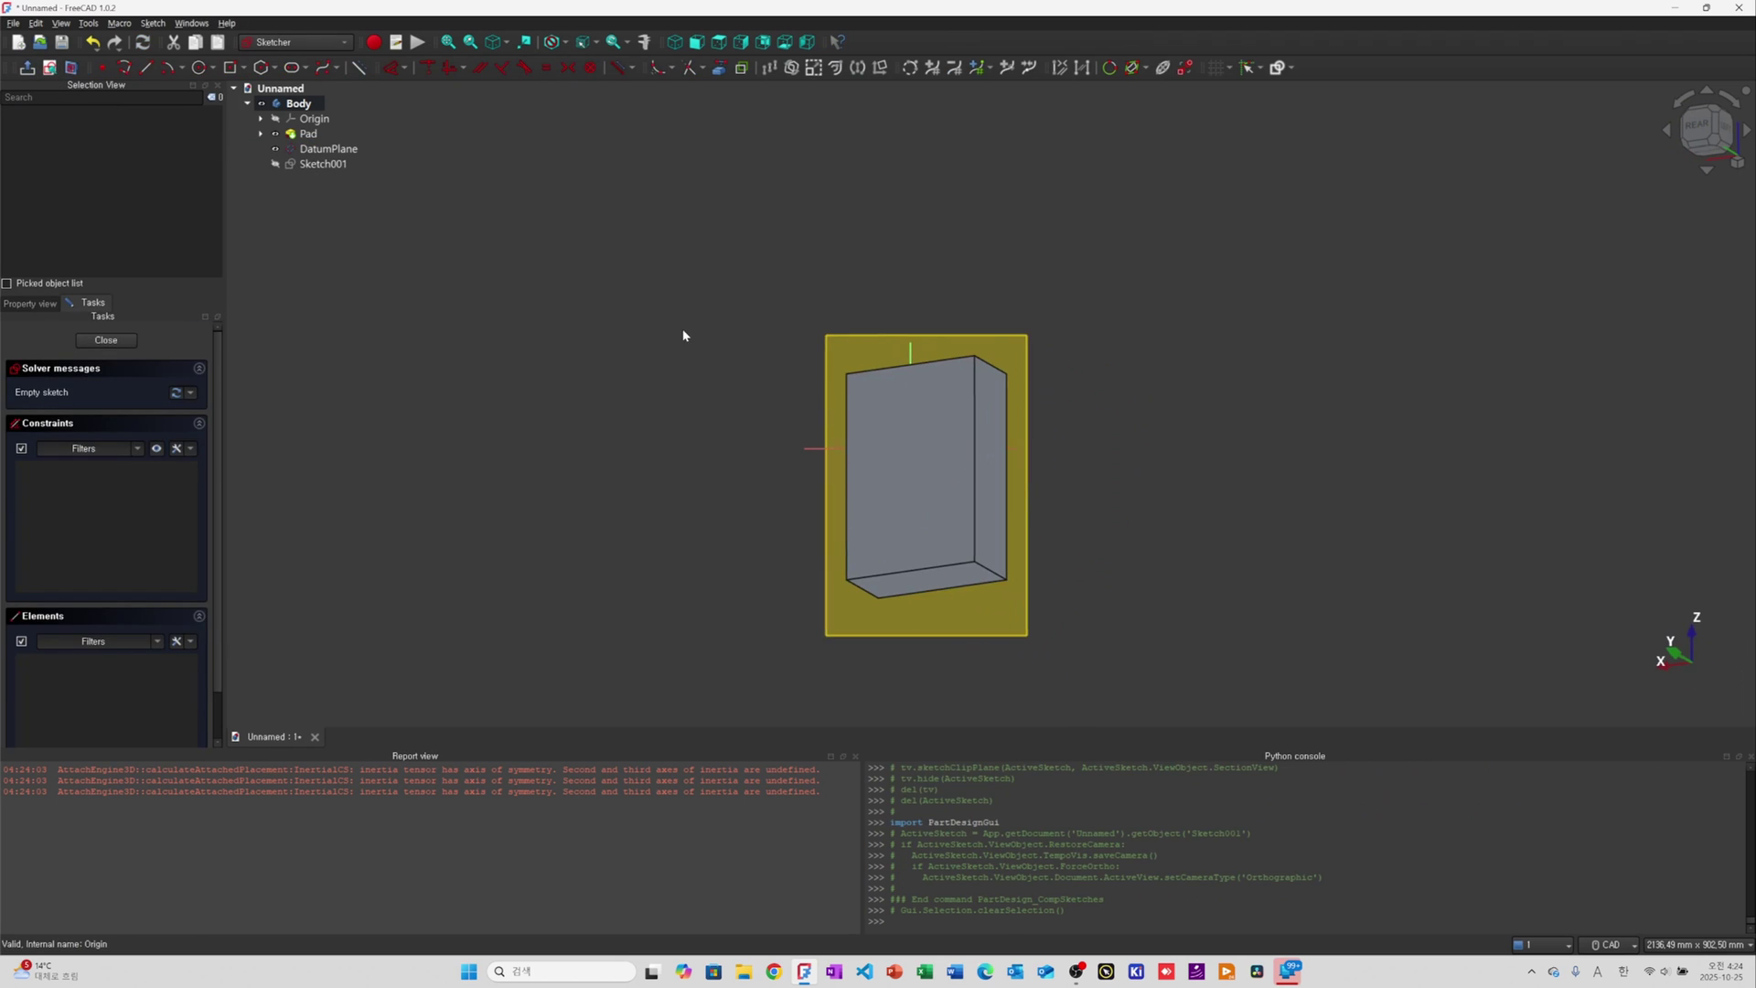
{"action": "scroll", "coordinate": [962, 450], "scroll_direction": "down", "scroll_amount": 2}
{"action": "scroll", "coordinate": [961, 478], "scroll_direction": "up", "scroll_amount": 4}
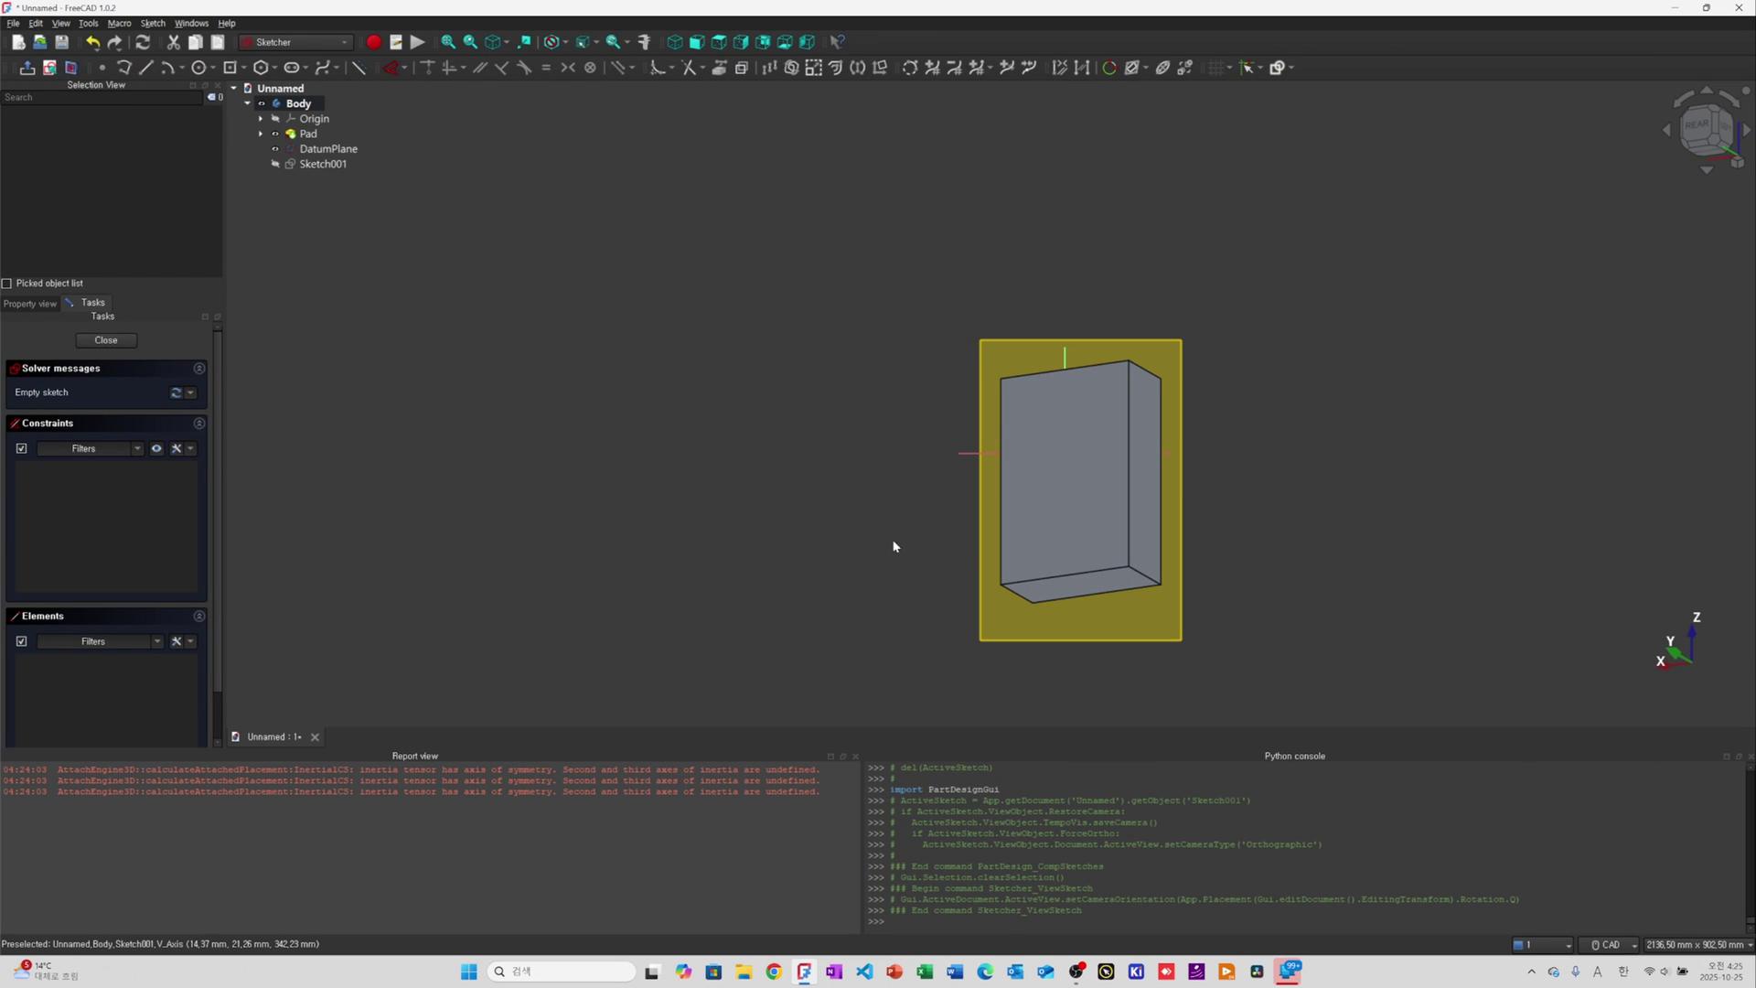
{"action": "scroll", "coordinate": [1129, 518], "scroll_direction": "down", "scroll_amount": 2}
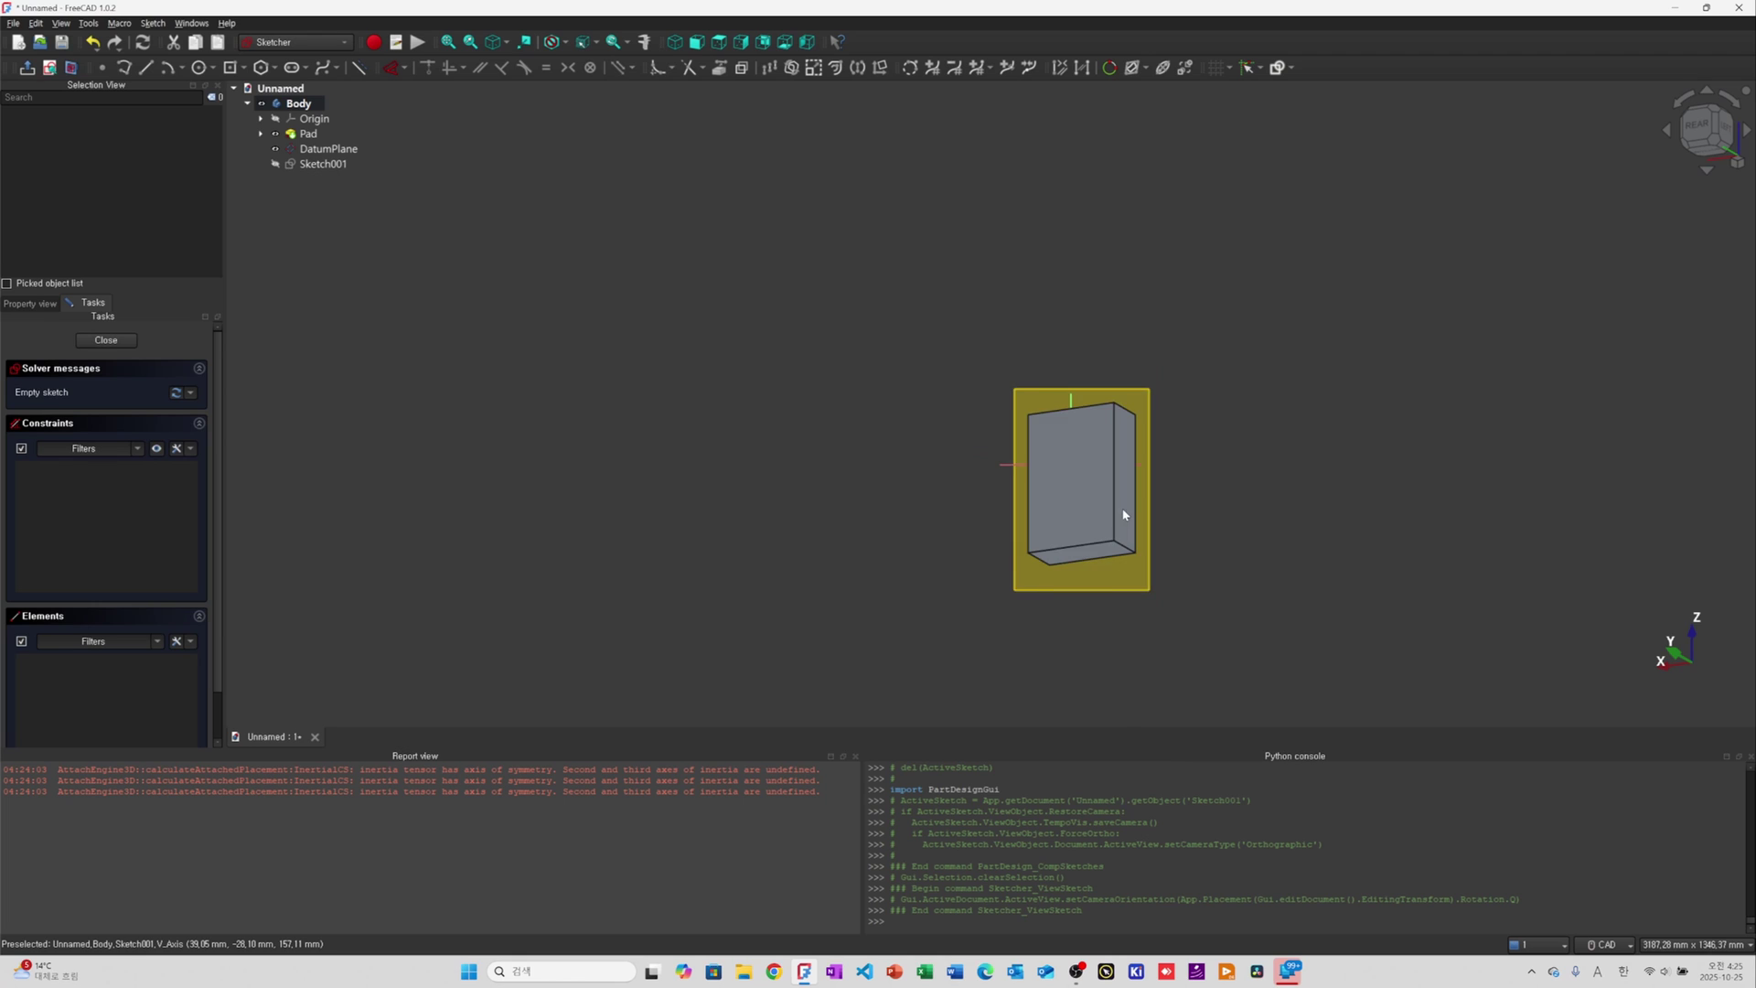
{"action": "scroll", "coordinate": [1134, 512], "scroll_direction": "up", "scroll_amount": 4}
{"action": "scroll", "coordinate": [1164, 465], "scroll_direction": "down", "scroll_amount": 2}
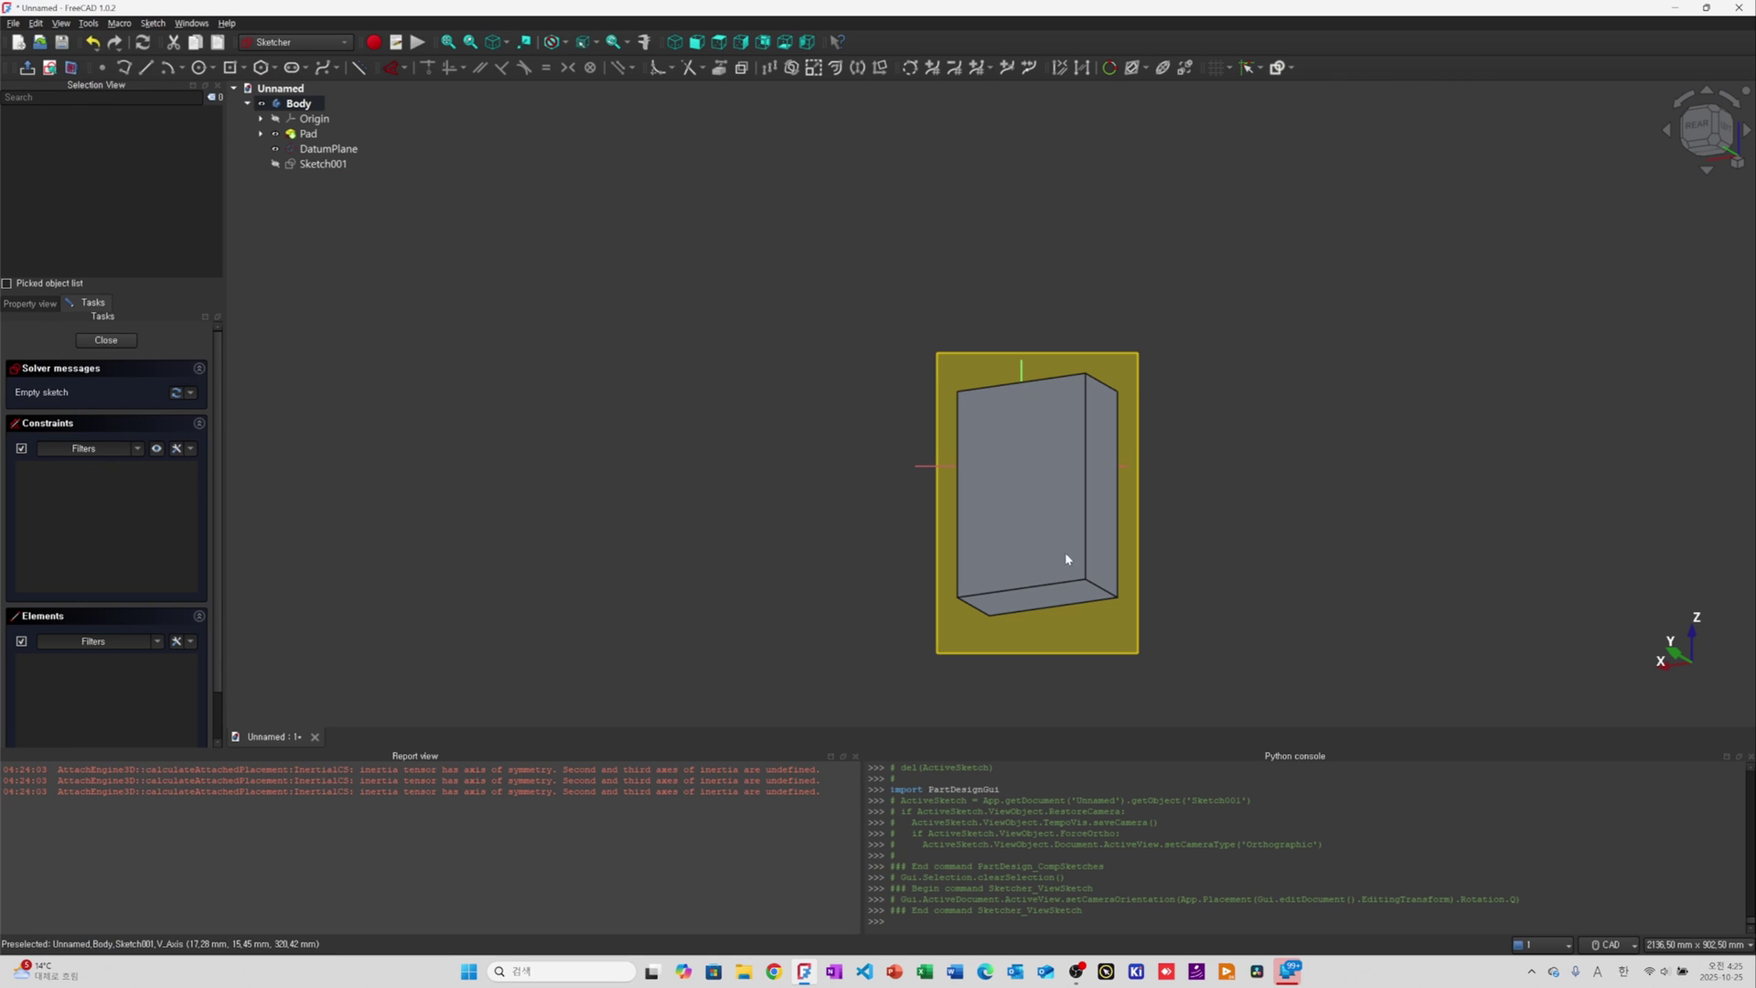
{"action": "left_click", "coordinate": [71, 67]}
{"action": "scroll", "coordinate": [1204, 501], "scroll_direction": "up", "scroll_amount": 1}
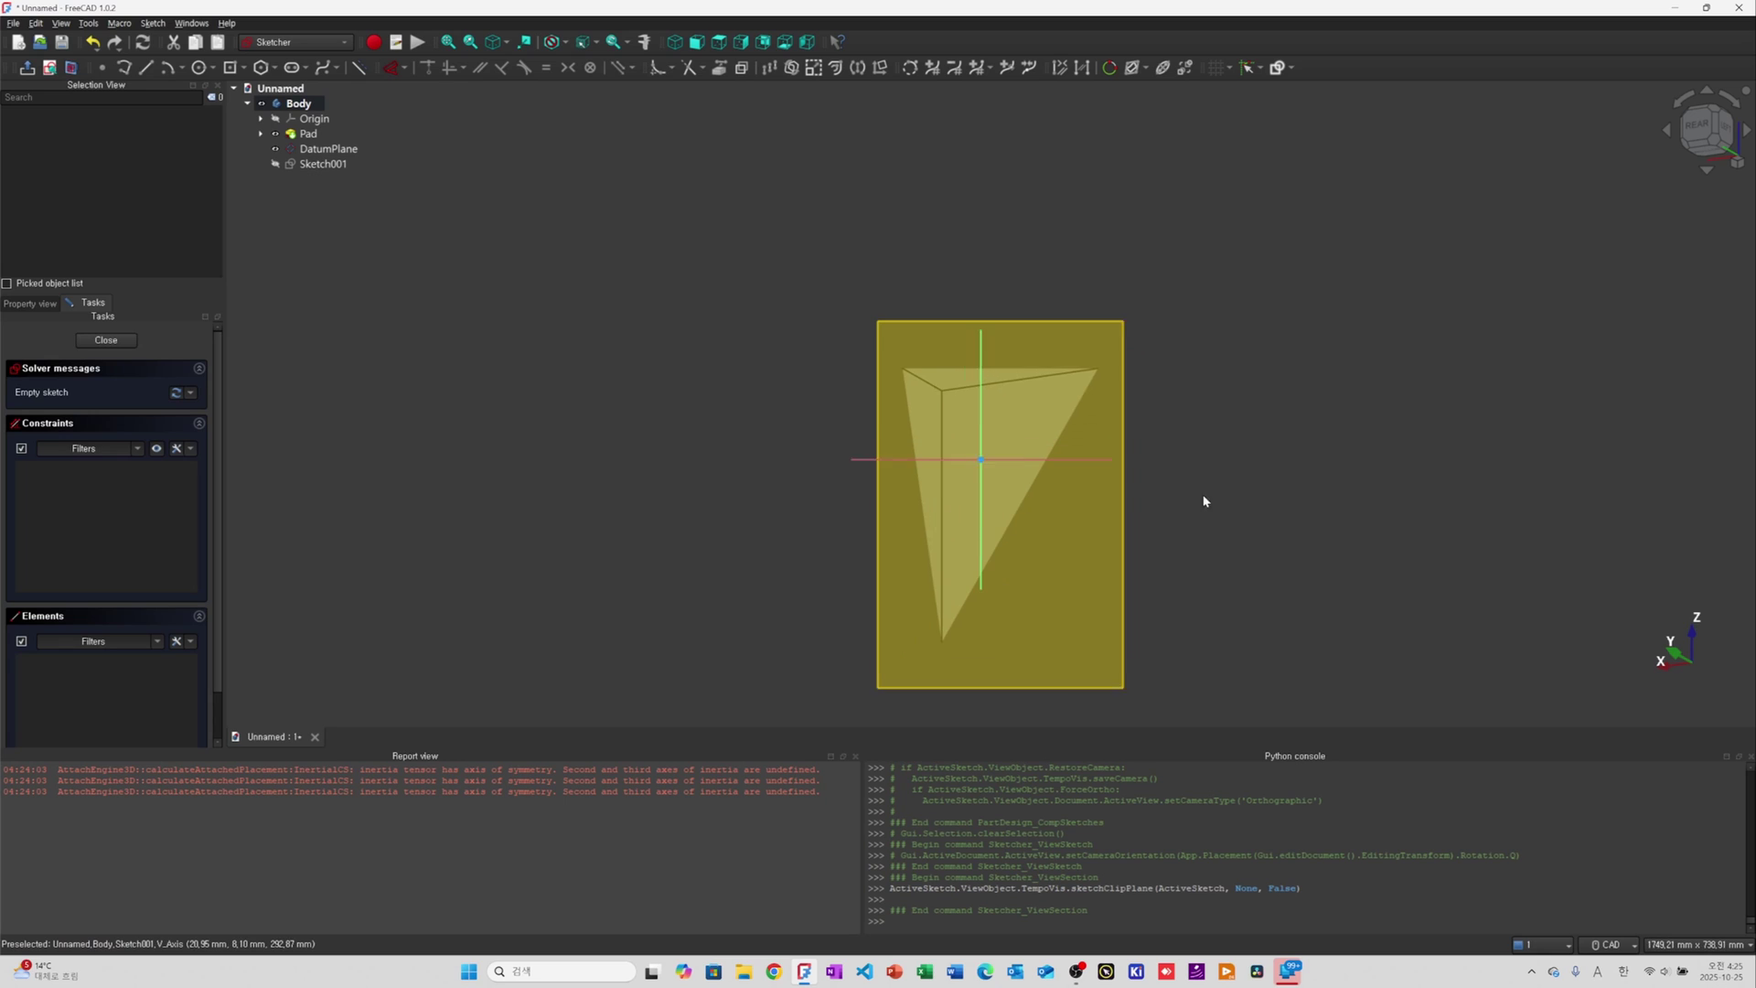
{"action": "scroll", "coordinate": [1204, 501], "scroll_direction": "up", "scroll_amount": 1}
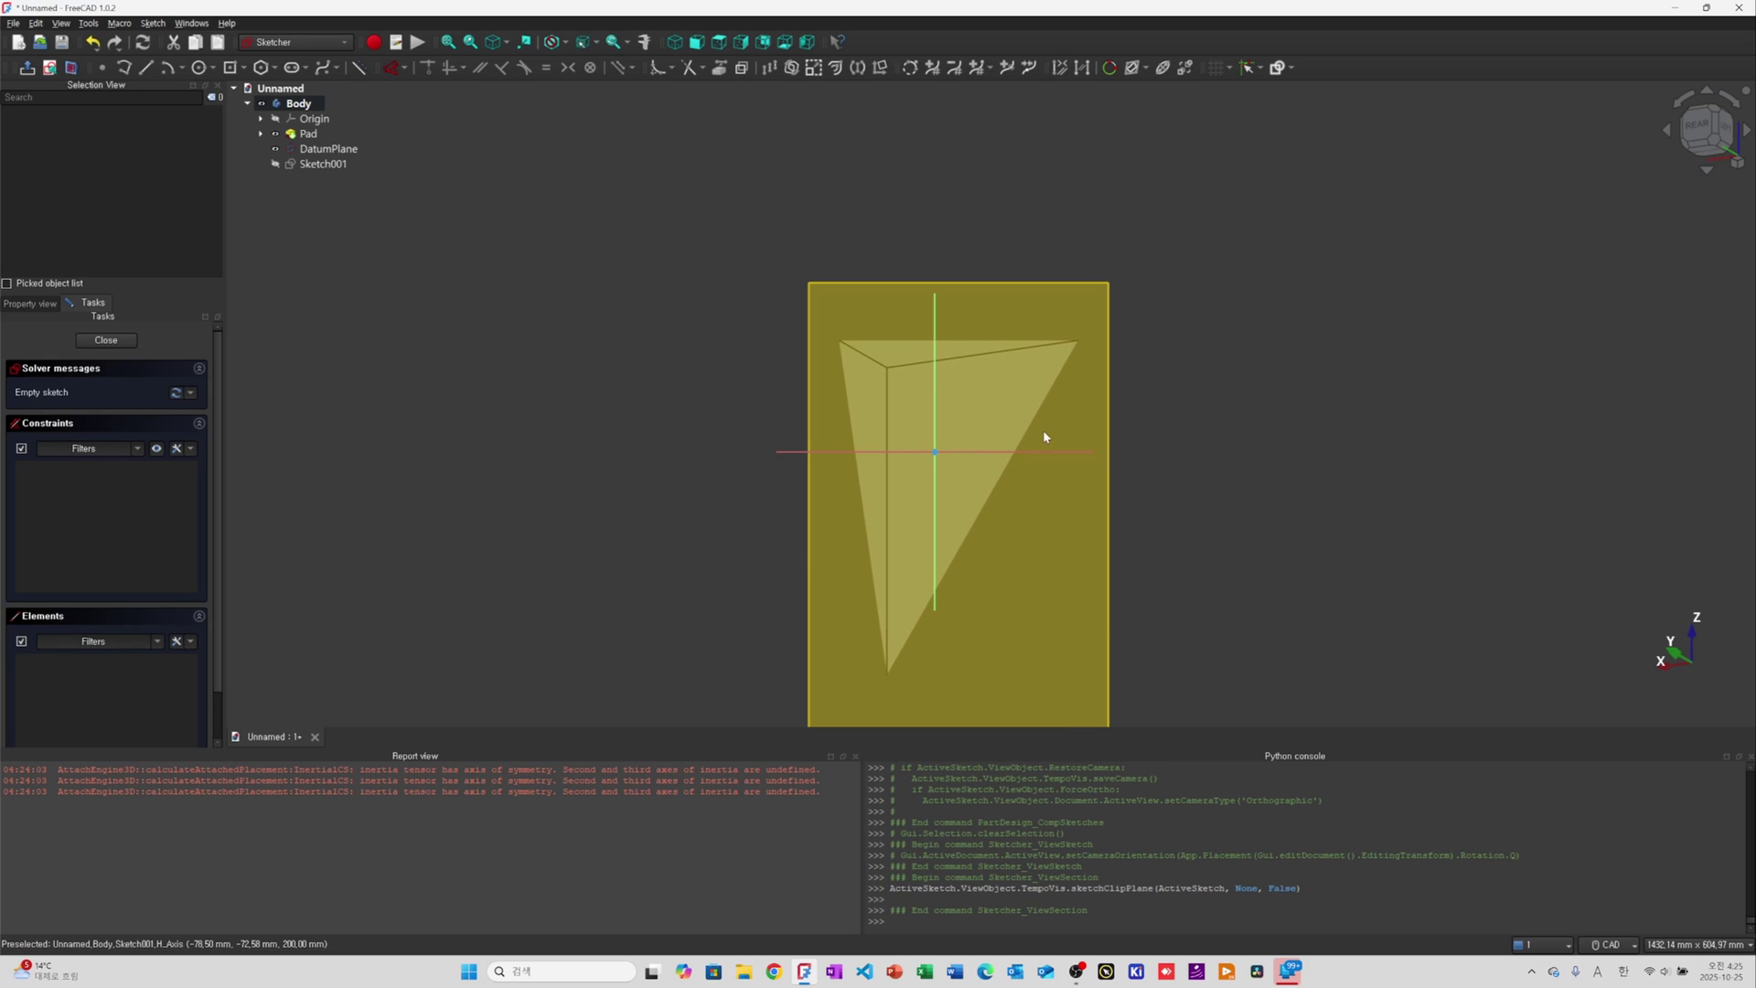
{"action": "right_click", "coordinate": [656, 366]}
{"action": "left_click", "coordinate": [713, 305]}
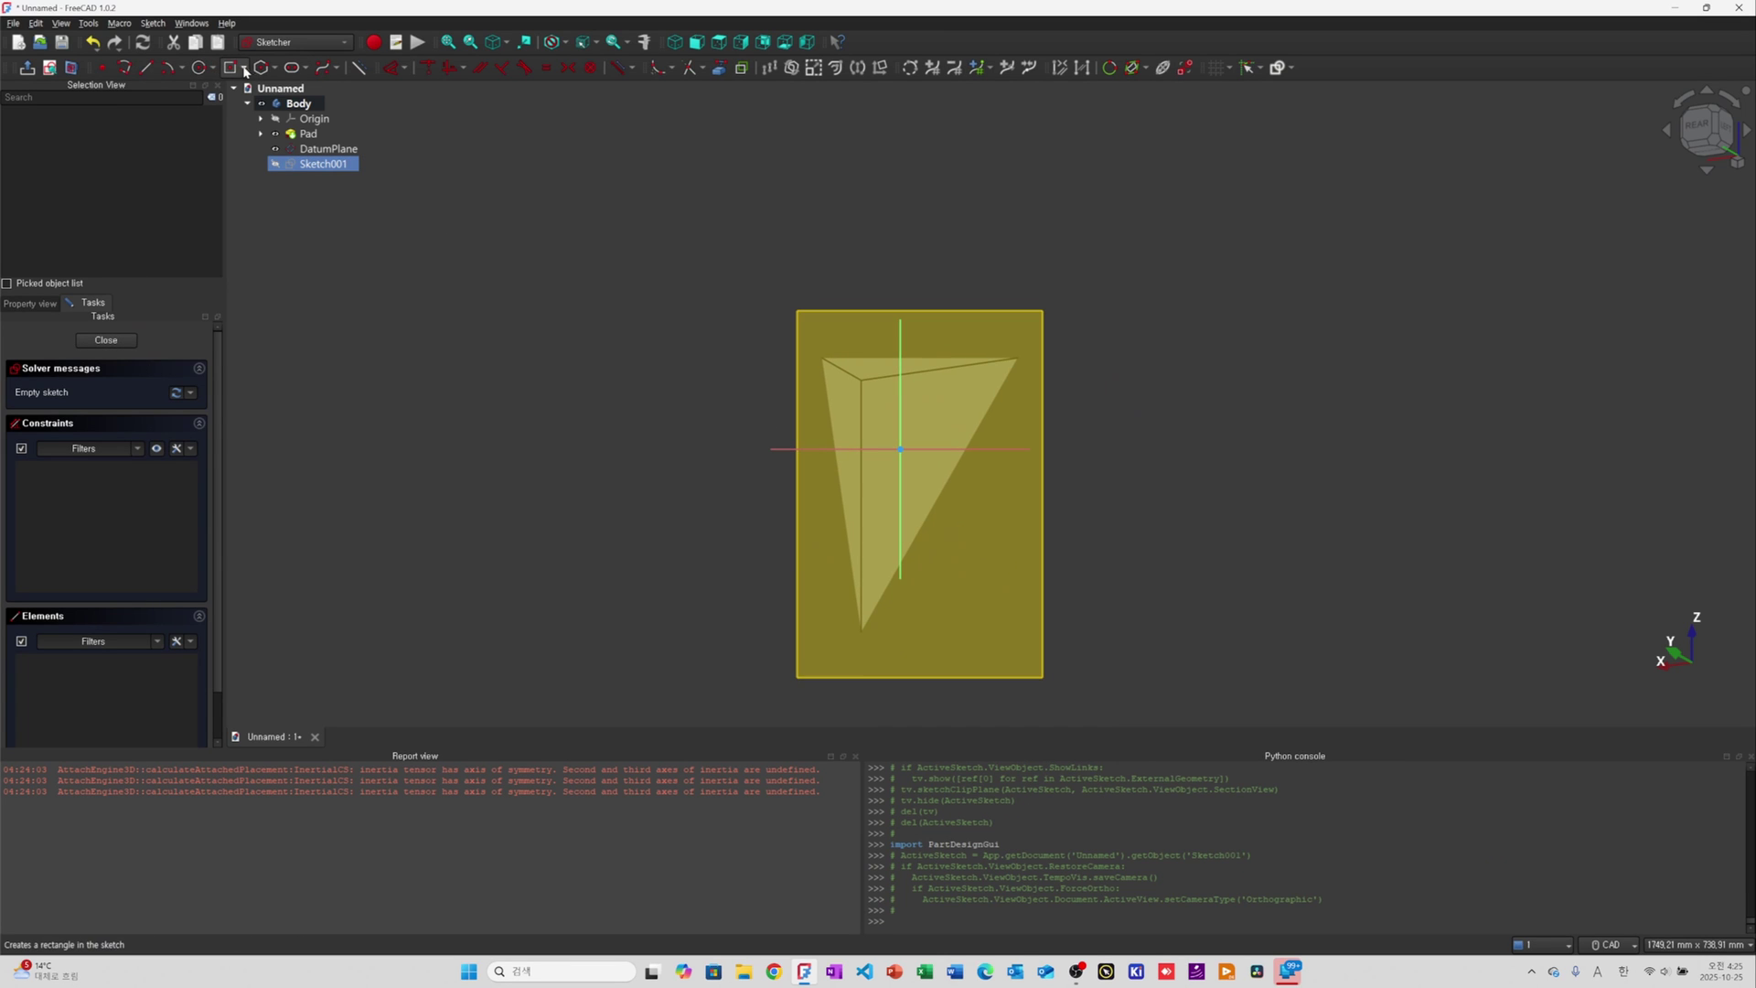
Sketch a rectangle enclosing the whole triangular section, ending at its lower corner at about (146, -250) mm, and finish the sketch
{"action": "left_click", "coordinate": [240, 69]}
{"action": "left_click", "coordinate": [809, 331]}
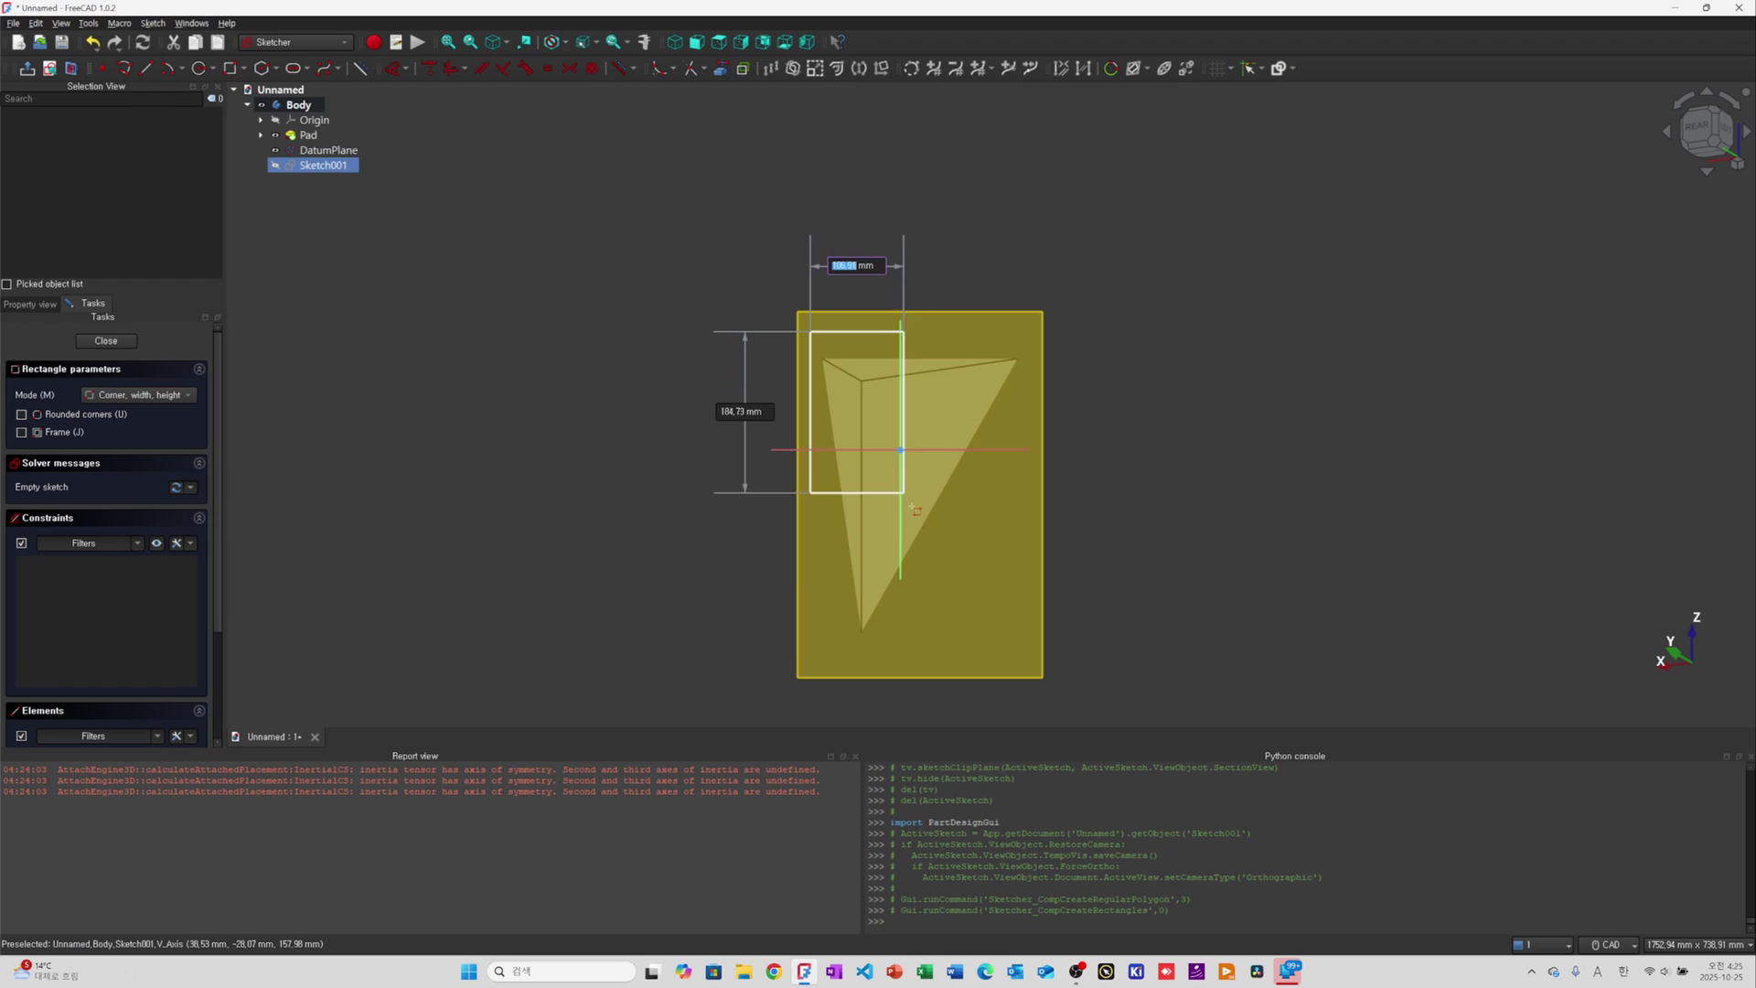
{"action": "left_click", "coordinate": [1029, 666]}
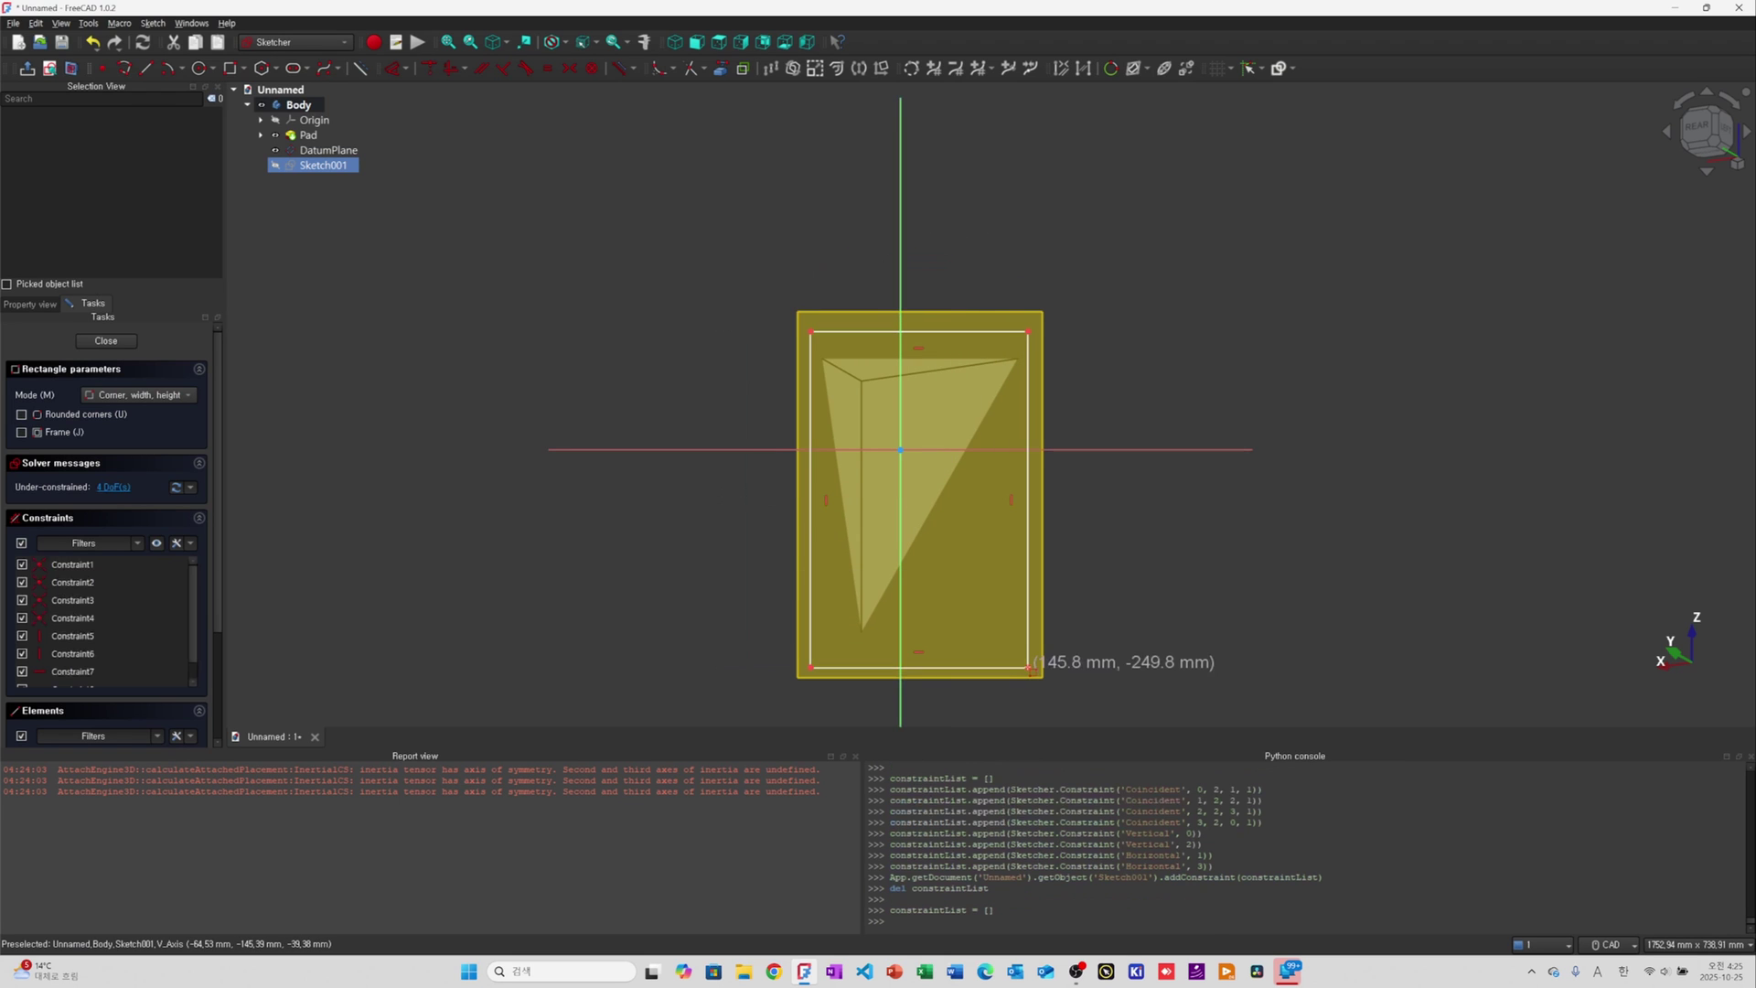
{"action": "left_click", "coordinate": [106, 342]}
Pocket the rectangle sketch with type Dimension and a length of 5 mm along the sketch normal
{"action": "left_click", "coordinate": [345, 67]}
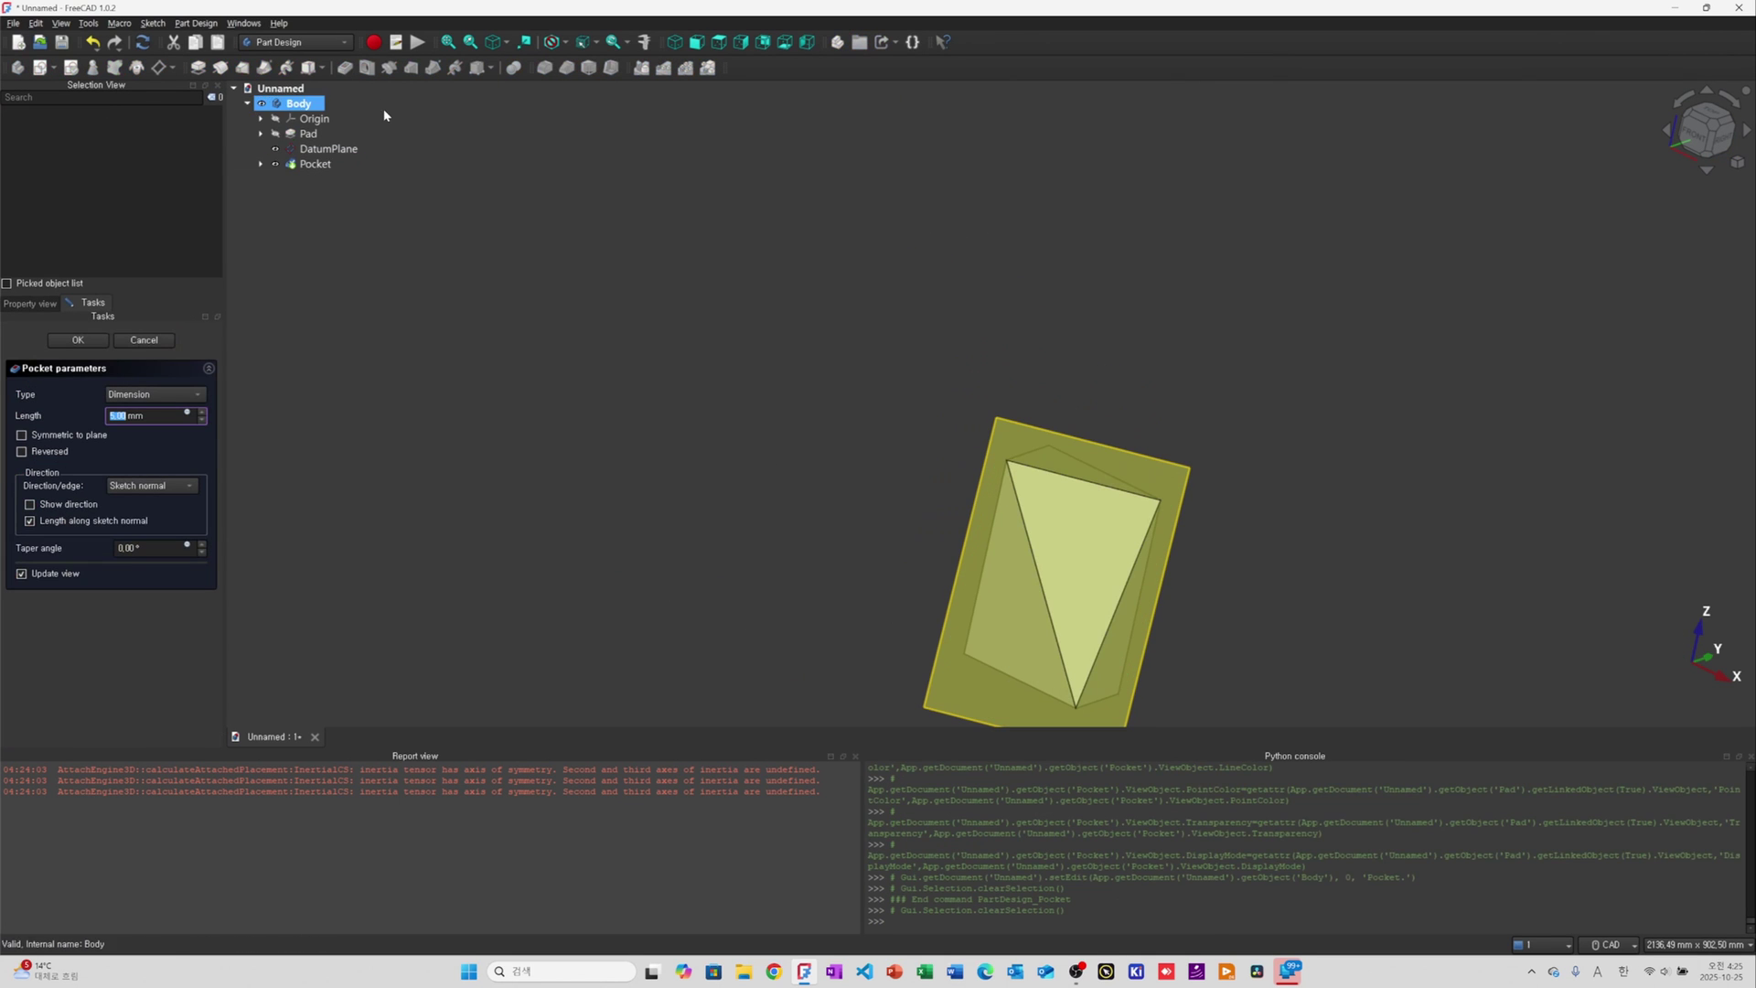
{"action": "middle_click_drag", "start_coordinate": [1205, 553], "coordinate": [1046, 530]}
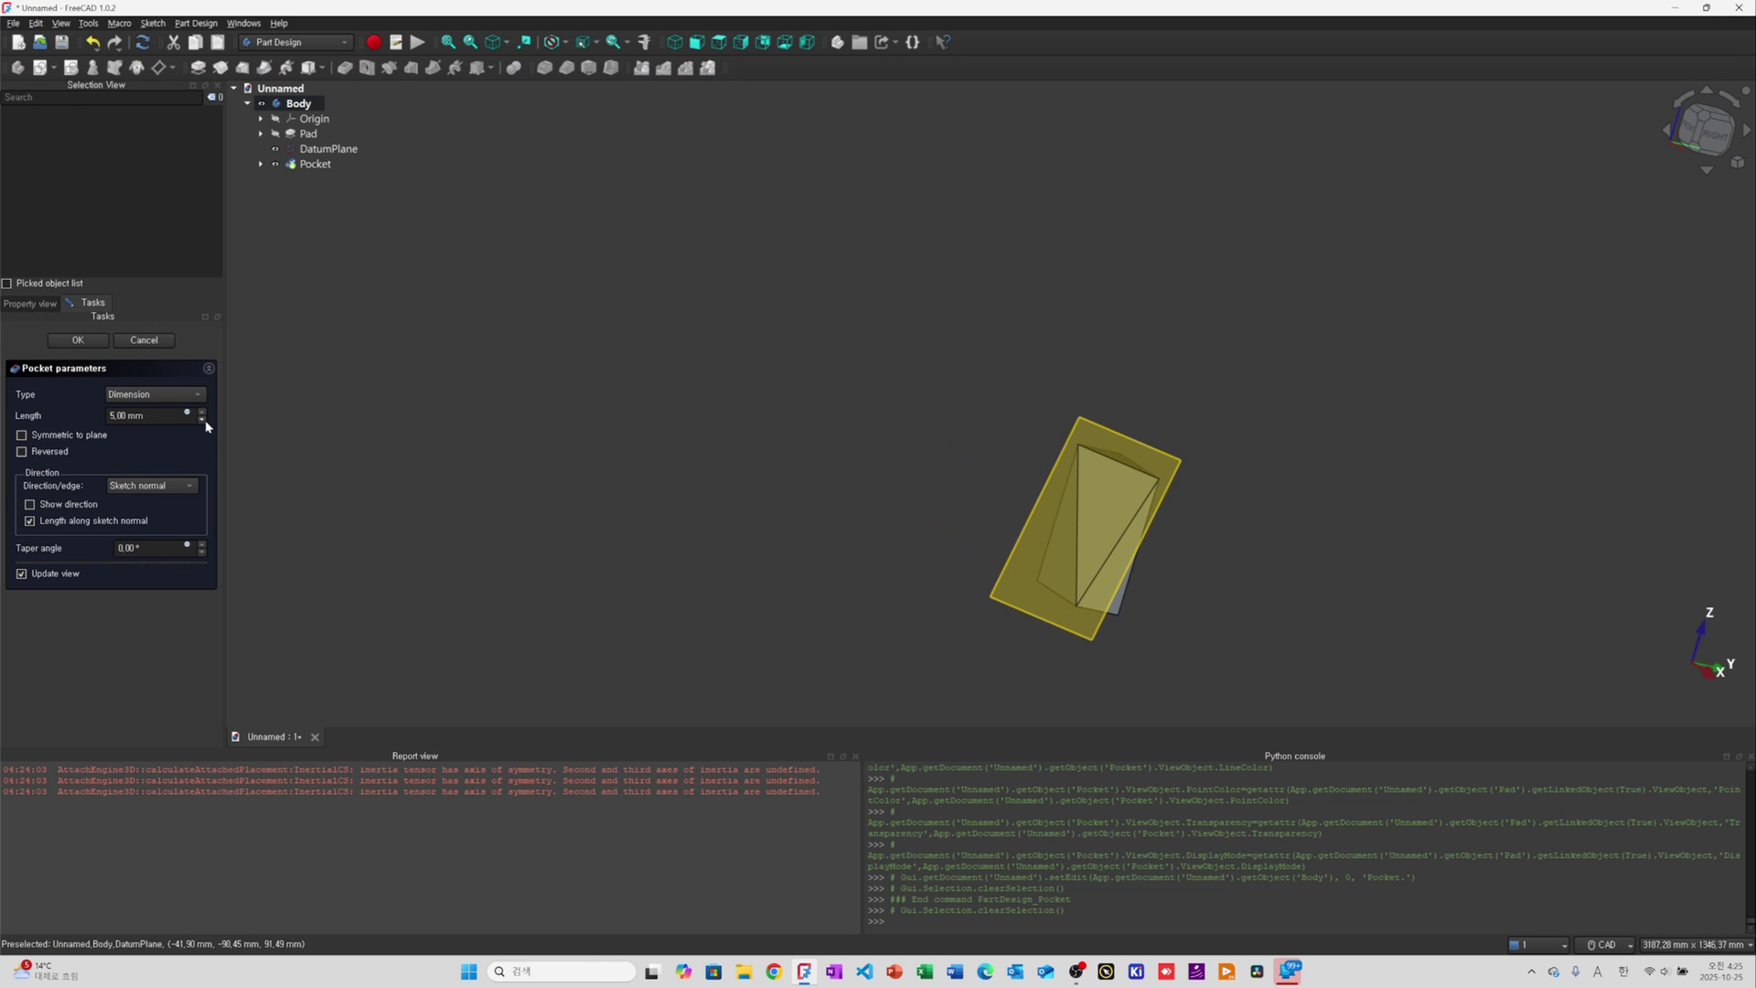
{"action": "left_click", "coordinate": [51, 336]}
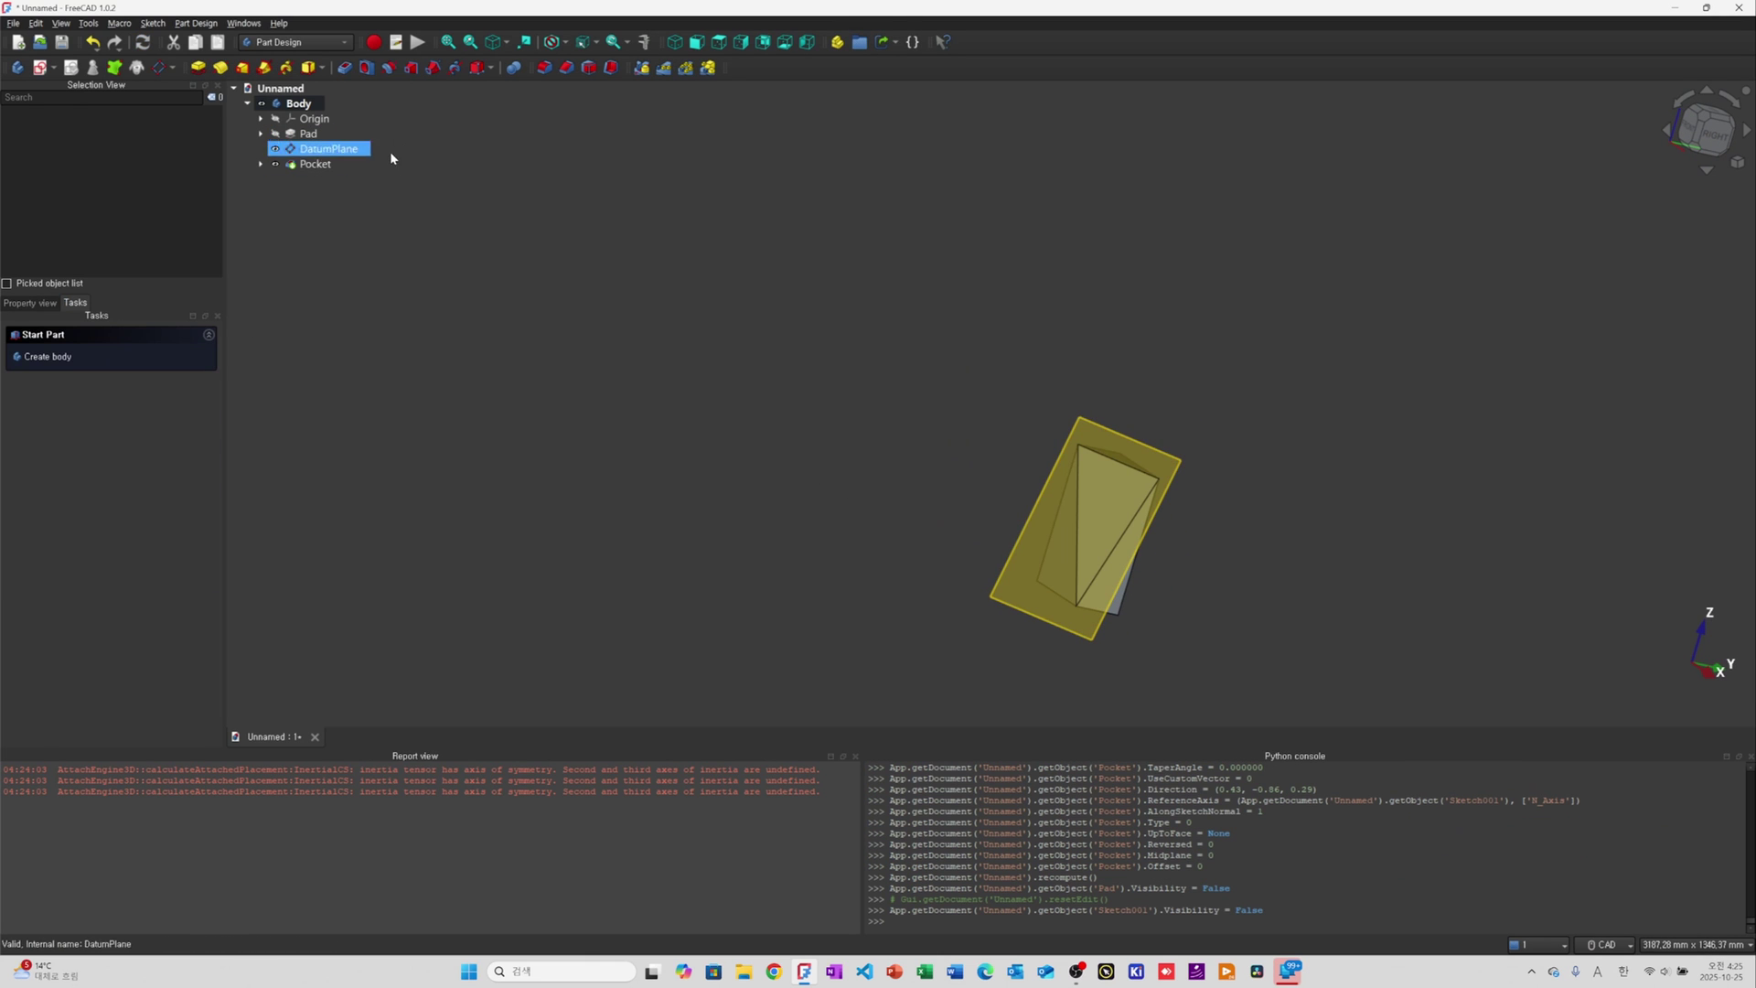
Inspect the cut block from the right and front views and hide the datum plane
{"action": "left_click", "coordinate": [1716, 135]}
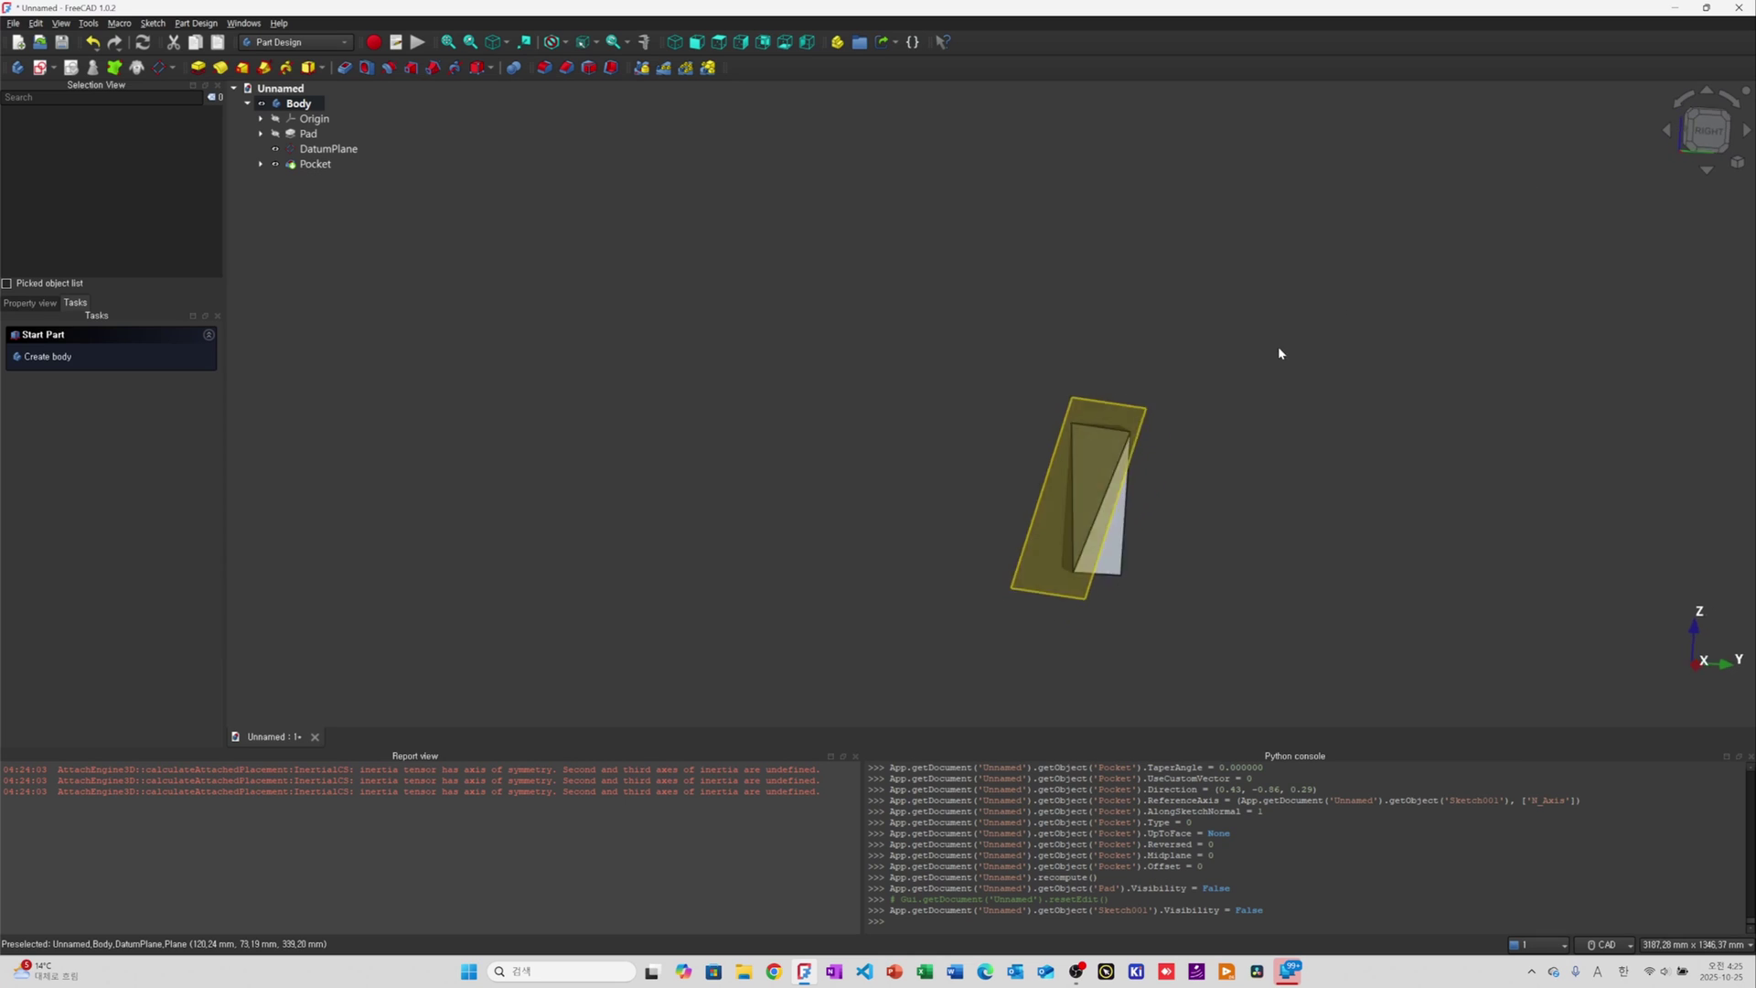
{"action": "middle_click_drag", "start_coordinate": [1107, 486], "coordinate": [1272, 353]}
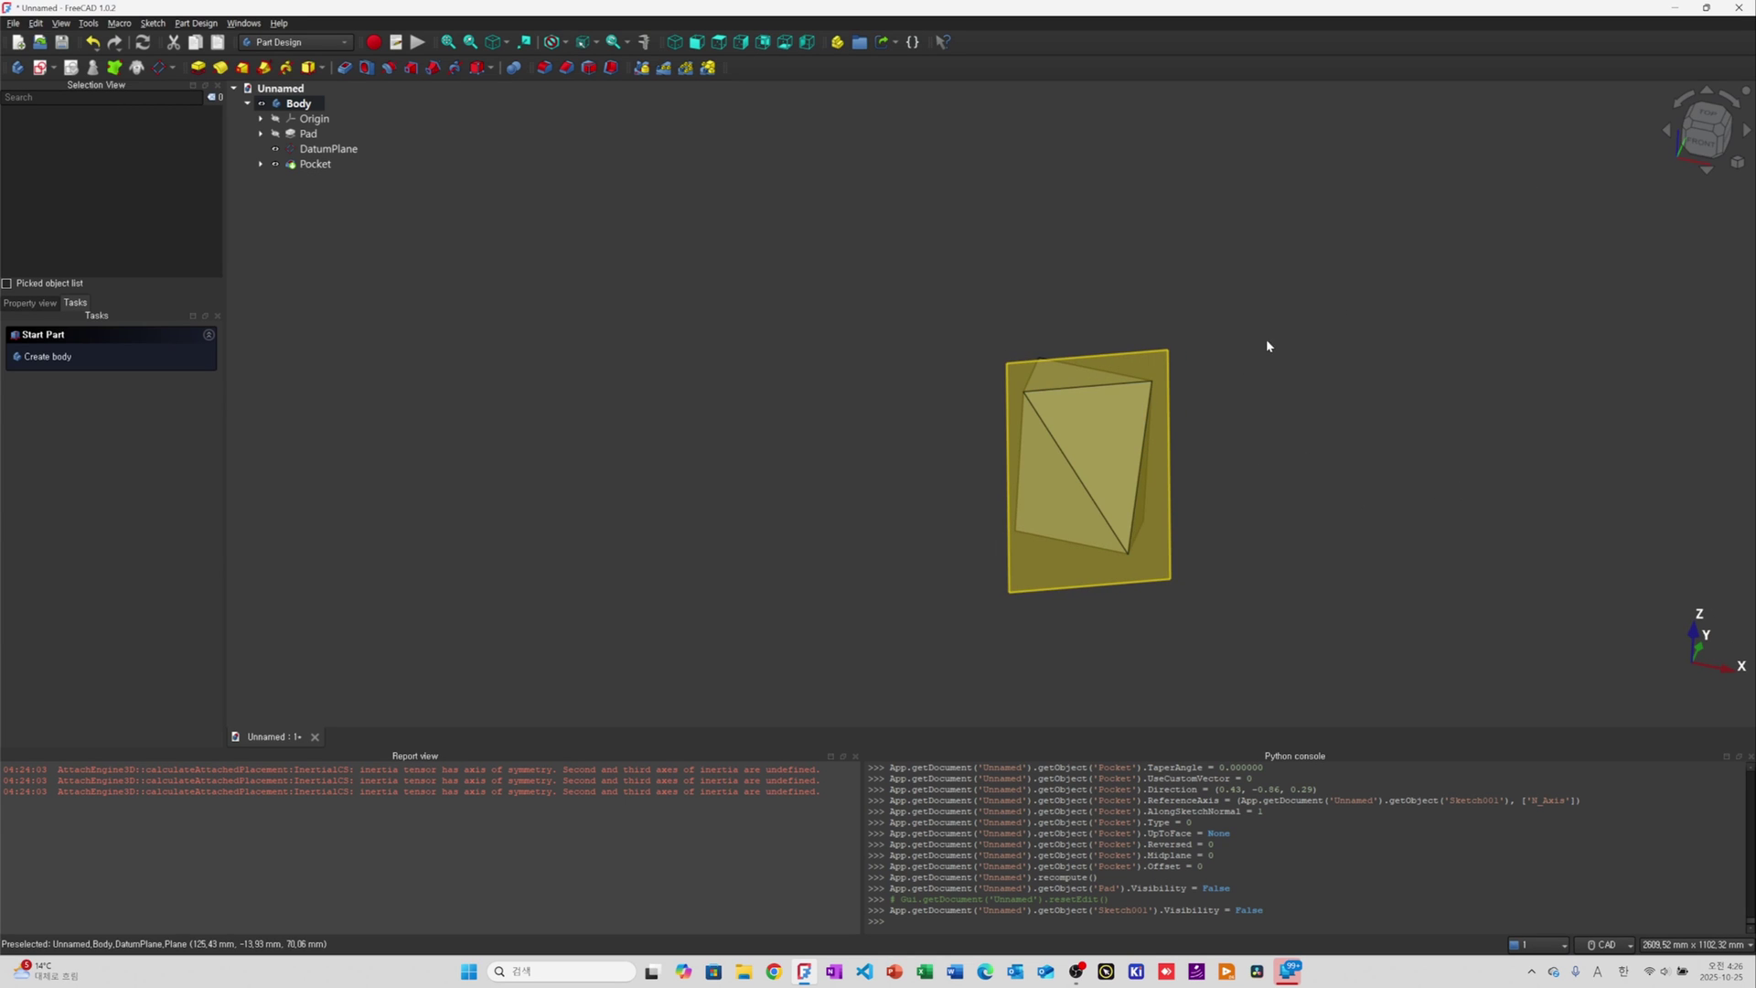
{"action": "left_click", "coordinate": [1718, 134]}
{"action": "scroll", "coordinate": [1125, 298], "scroll_direction": "up", "scroll_amount": 3}
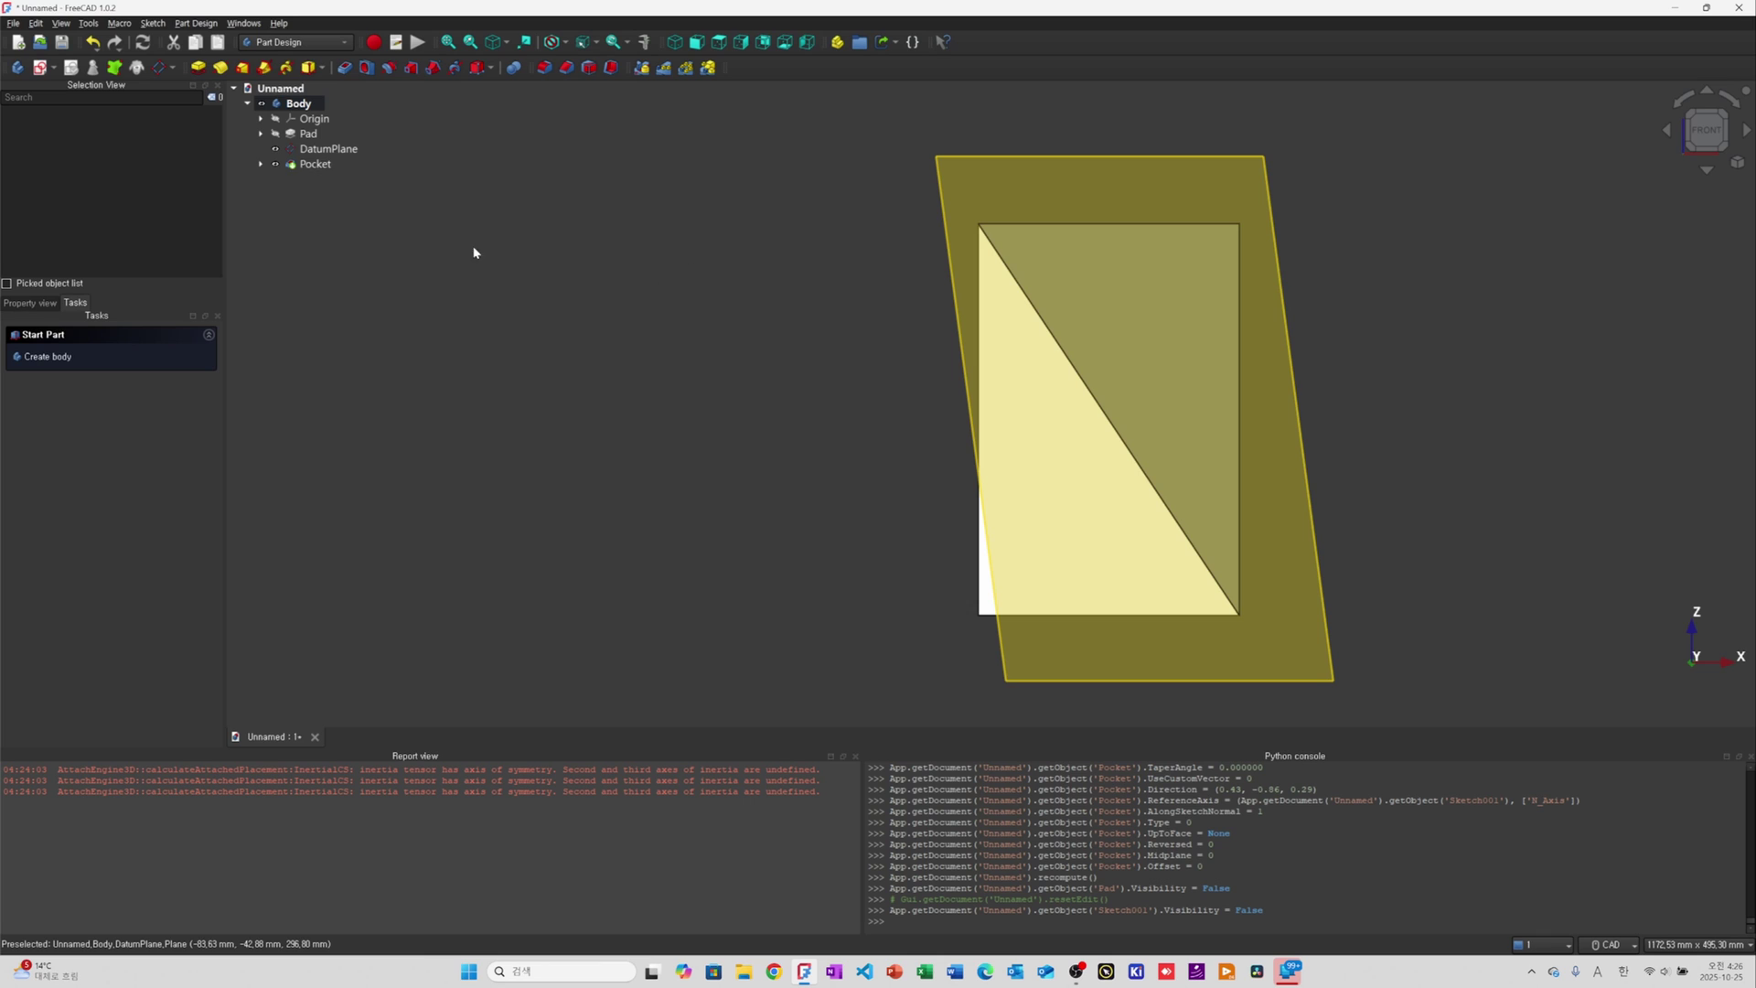
{"action": "left_click", "coordinate": [330, 148]}
{"action": "key", "text": "space"}
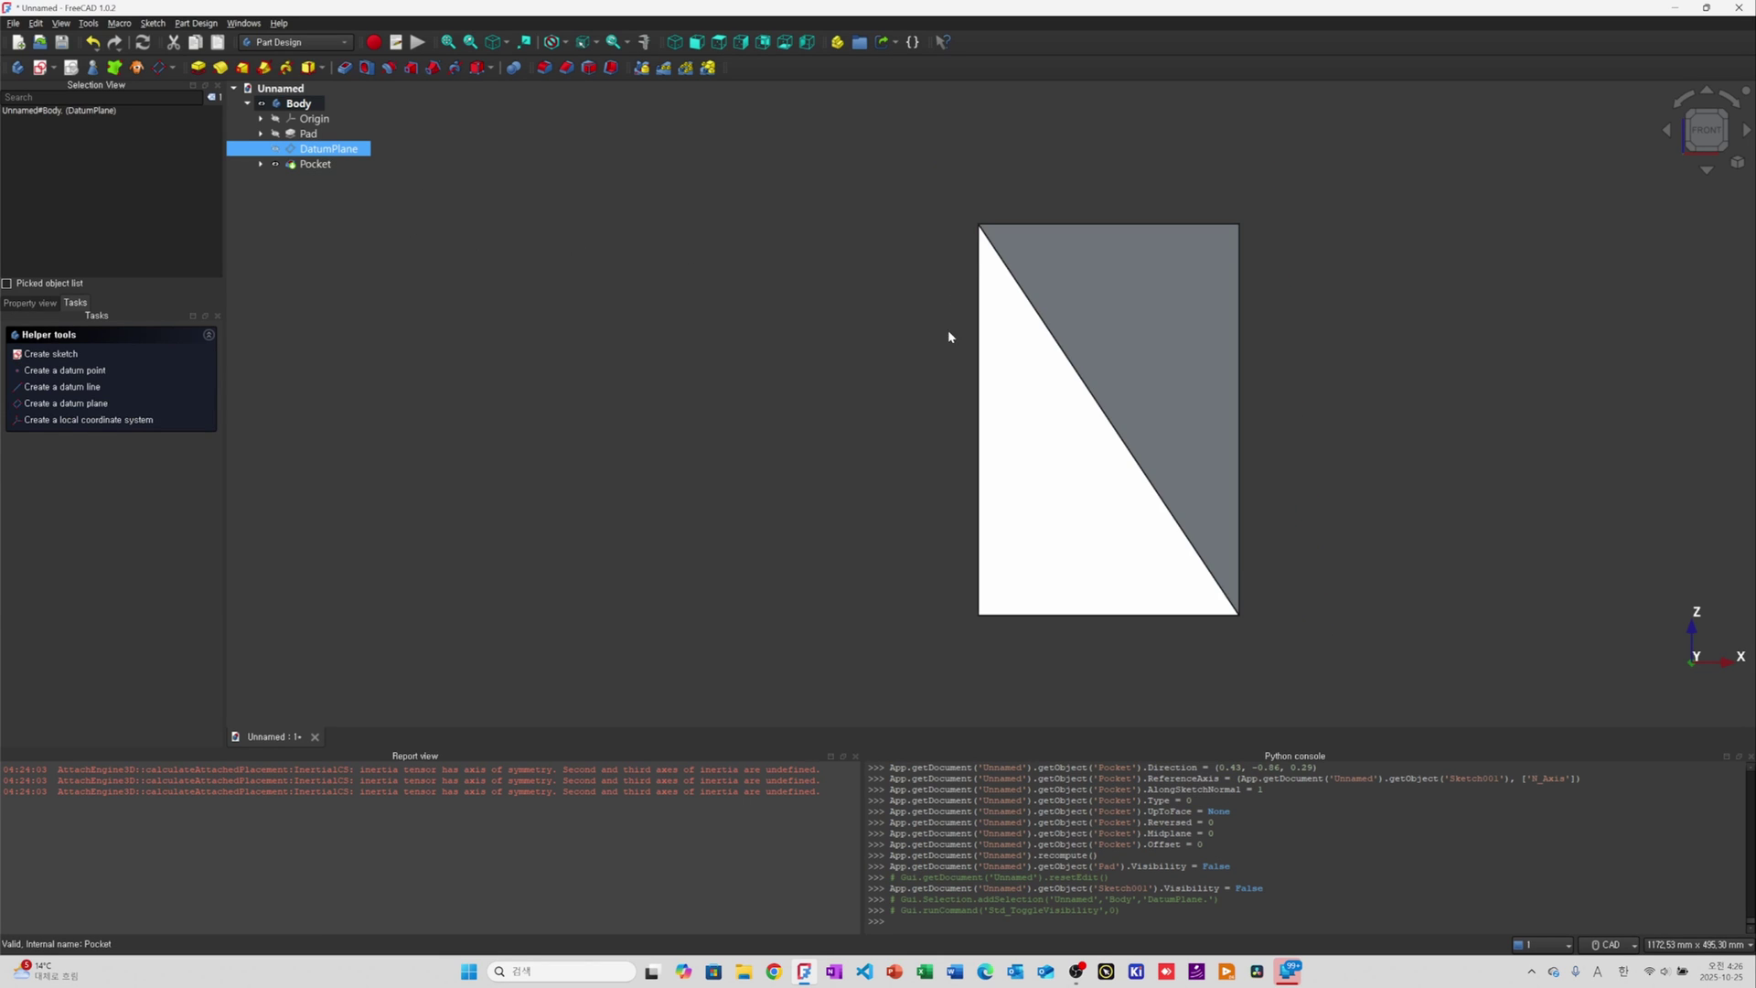
Examine the slanted triangular face left by the pocket, selecting it and orbiting around the block
{"action": "scroll", "coordinate": [949, 333], "scroll_direction": "down", "scroll_amount": 6}
{"action": "scroll", "coordinate": [1010, 399], "scroll_direction": "up", "scroll_amount": 6}
{"action": "middle_click_drag", "start_coordinate": [1010, 399], "coordinate": [950, 501]}
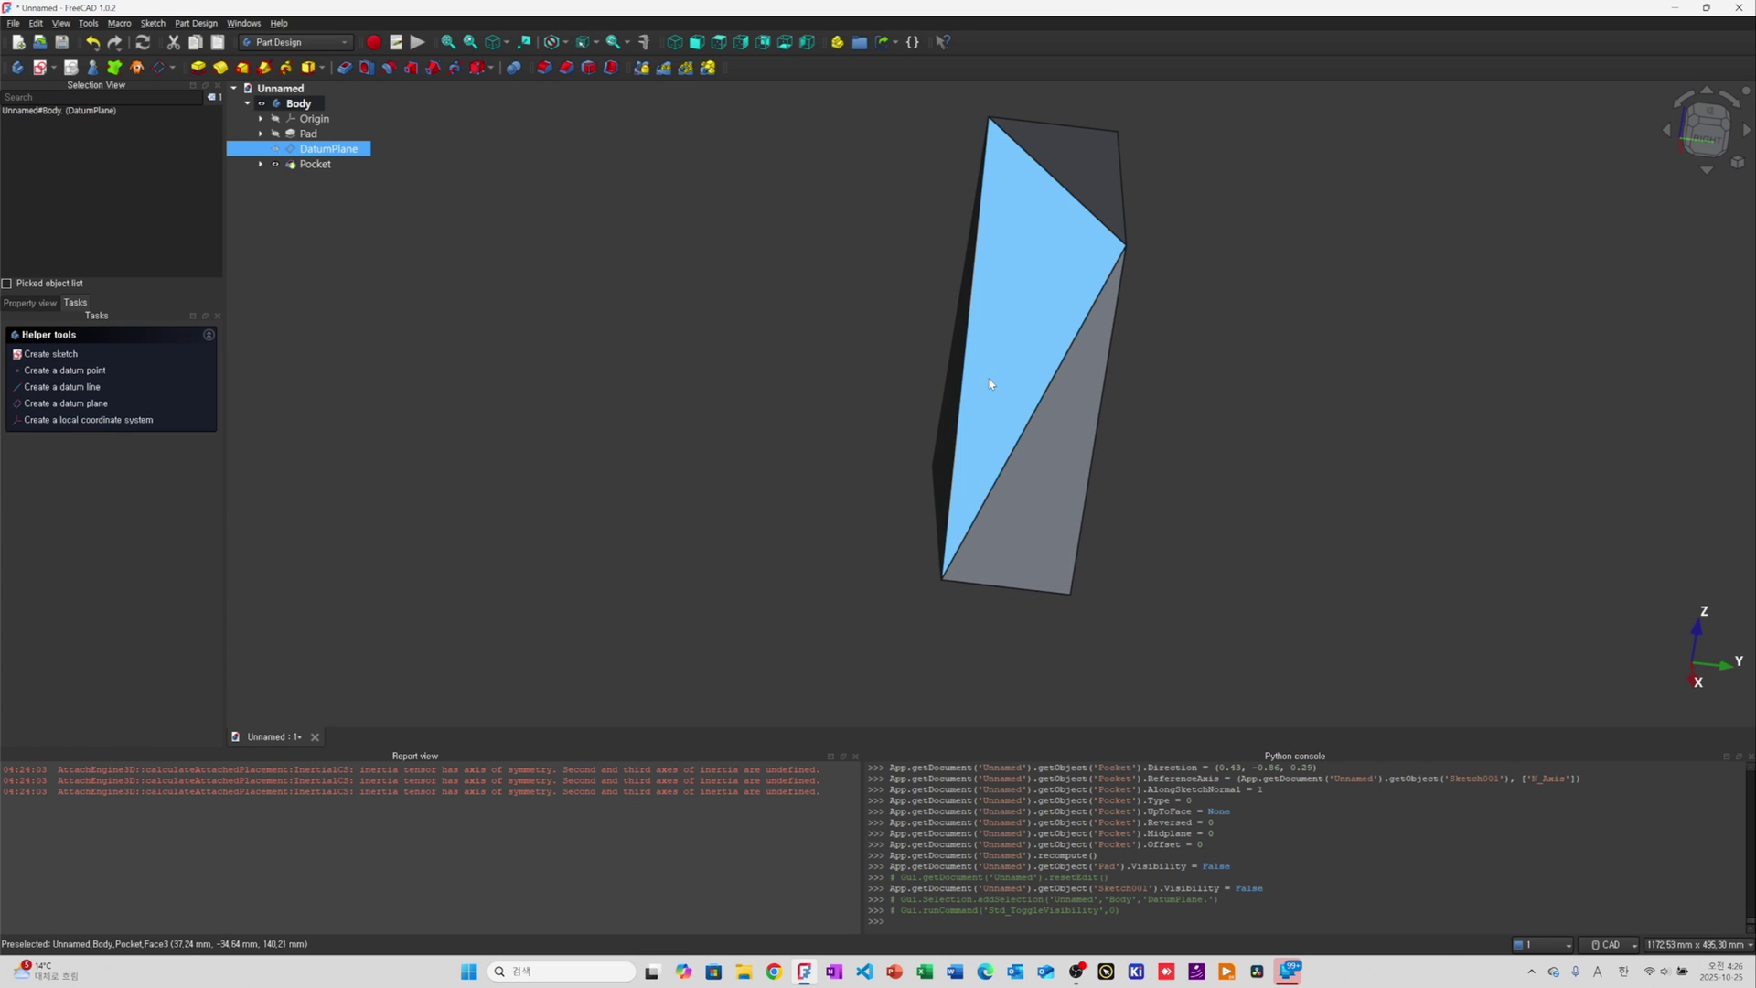
{"action": "left_click", "coordinate": [1030, 346]}
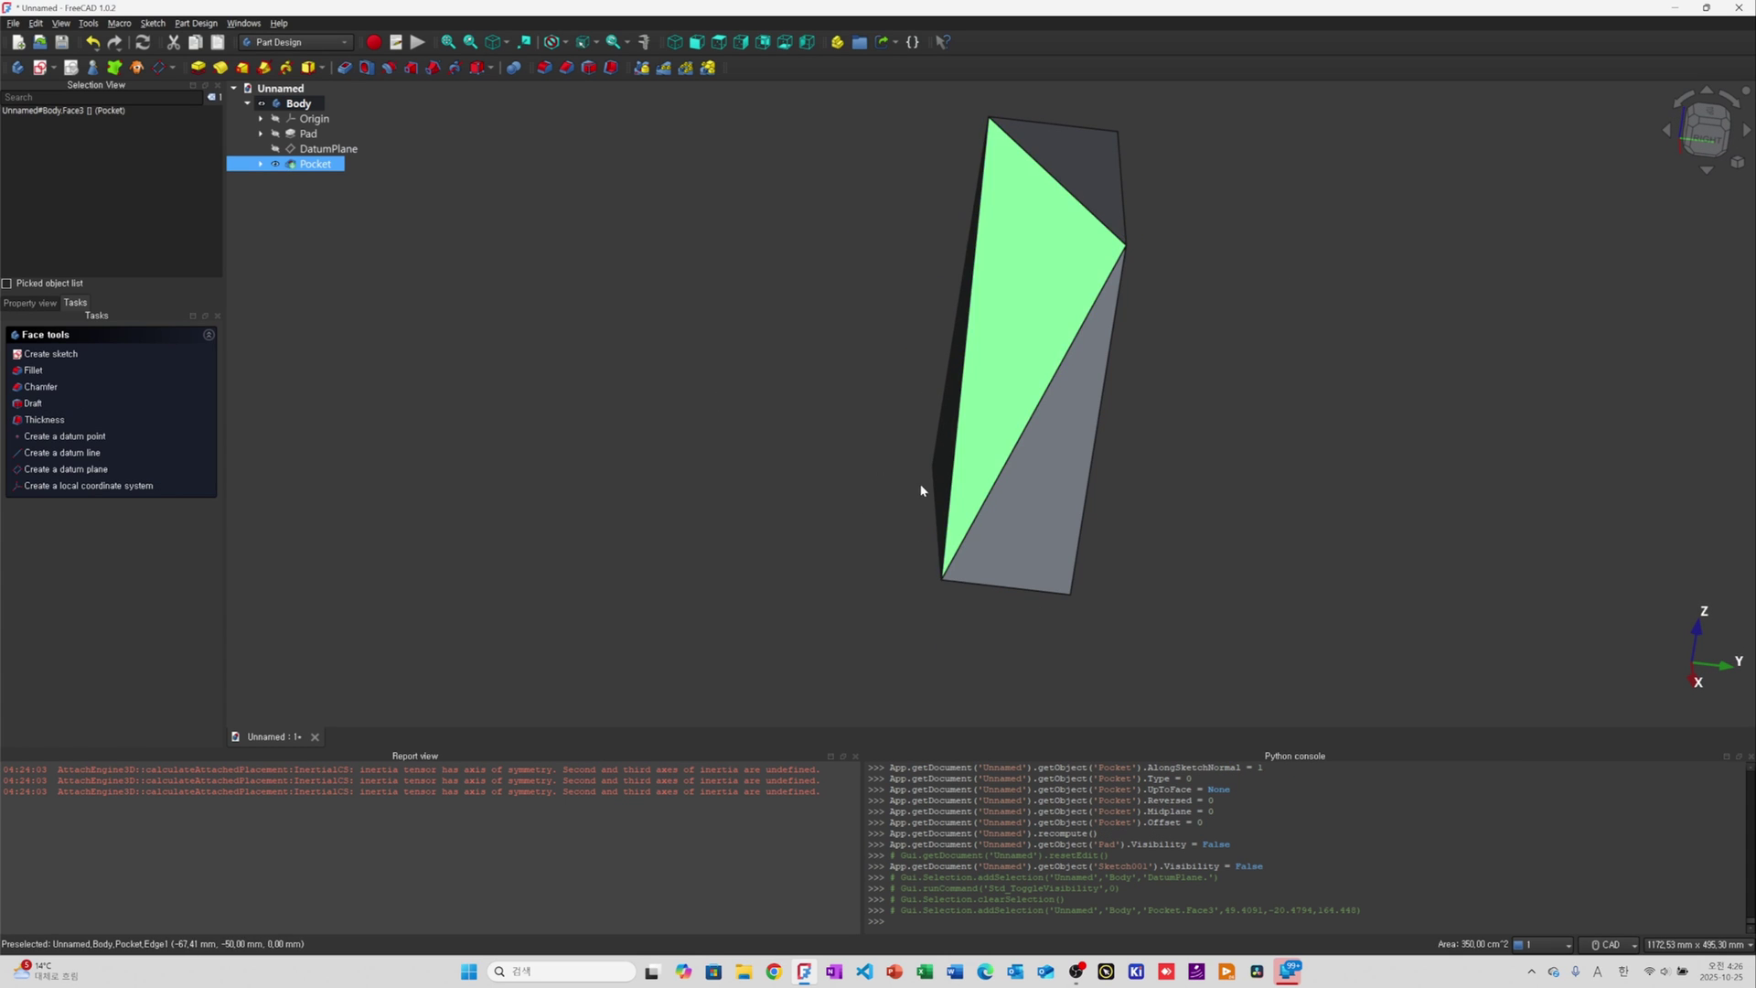
{"action": "scroll", "coordinate": [1034, 385], "scroll_direction": "down", "scroll_amount": 2}
{"action": "left_click", "coordinate": [1210, 409]}
{"action": "middle_click_drag", "start_coordinate": [1026, 349], "coordinate": [1048, 277]}
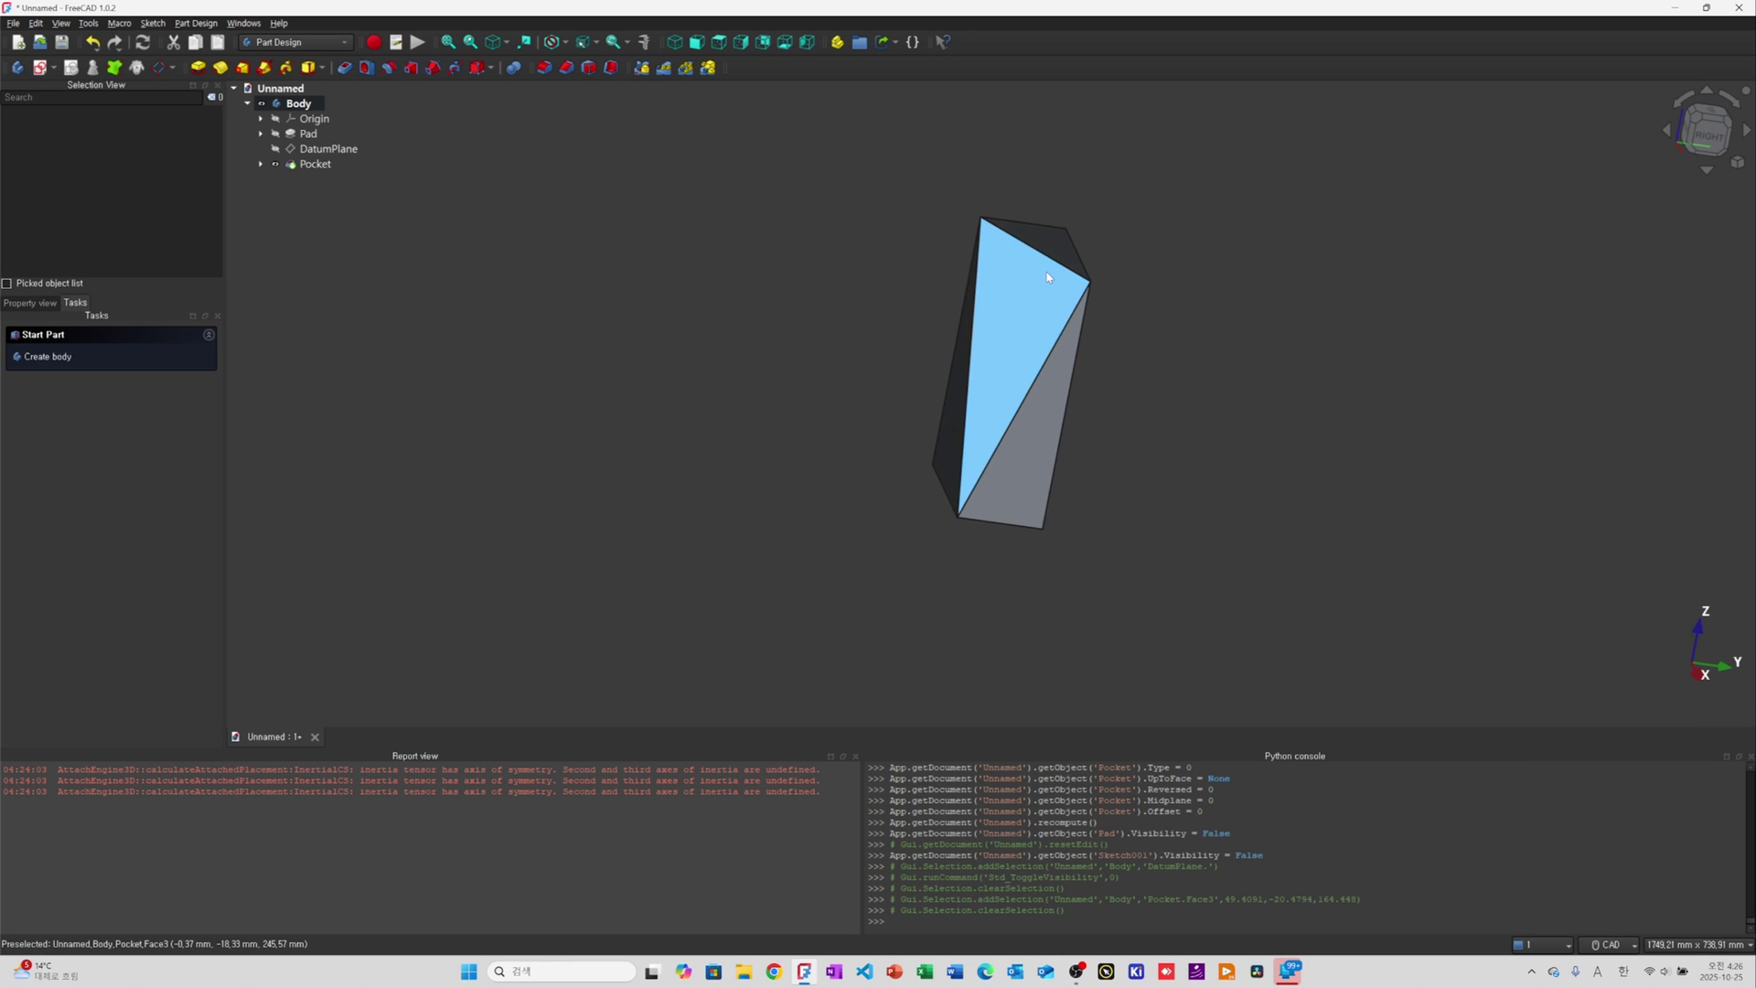
{"action": "scroll", "coordinate": [1089, 239], "scroll_direction": "up", "scroll_amount": 3}
{"action": "scroll", "coordinate": [1203, 305], "scroll_direction": "down", "scroll_amount": 2}
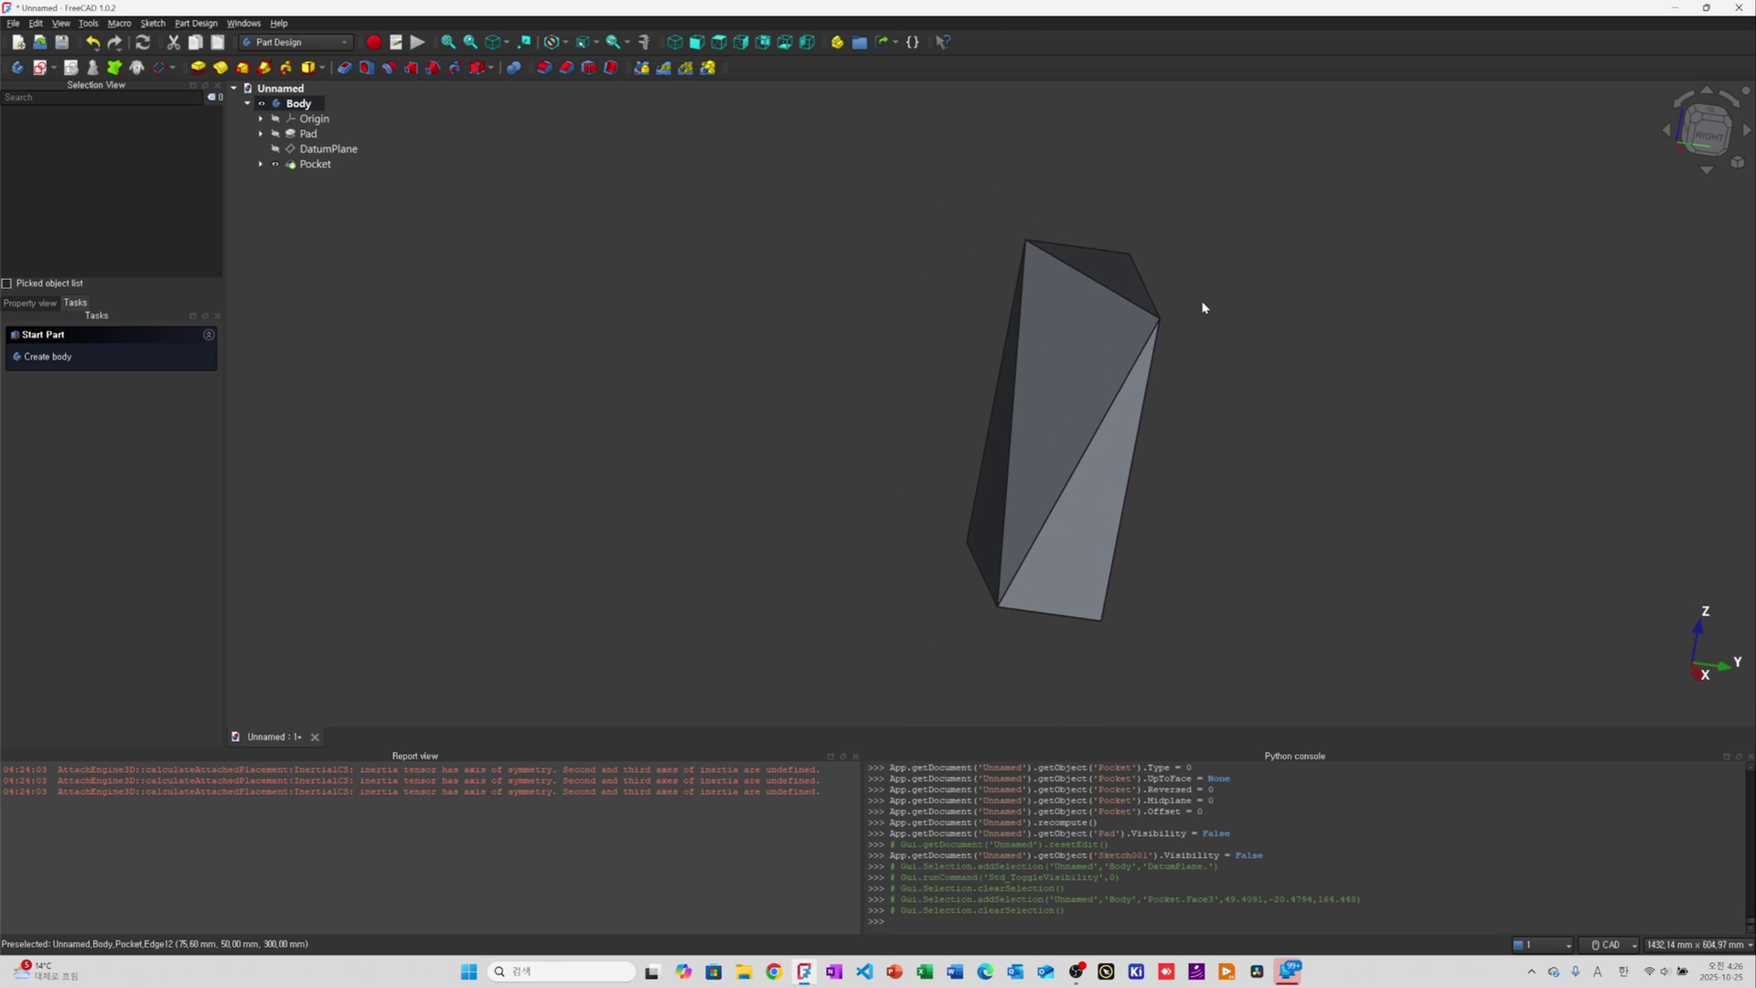
{"action": "left_click", "coordinate": [1068, 369]}
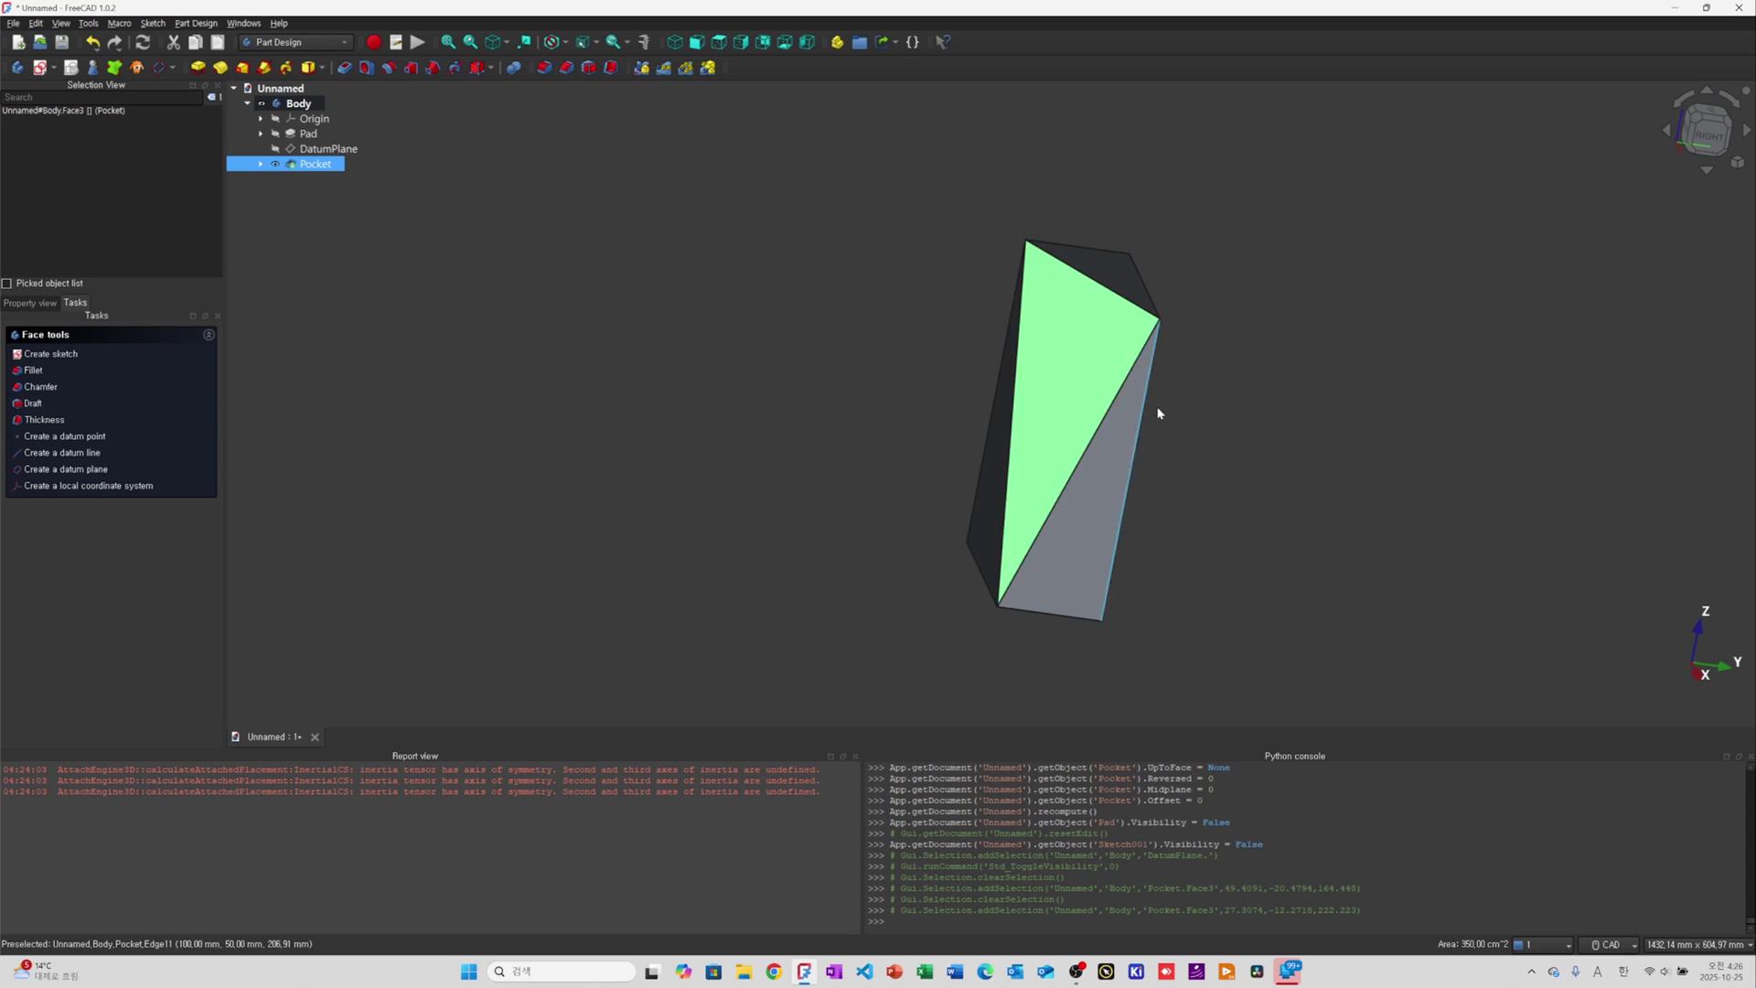
{"action": "left_click", "coordinate": [1294, 400]}
{"action": "left_click", "coordinate": [1075, 373]}
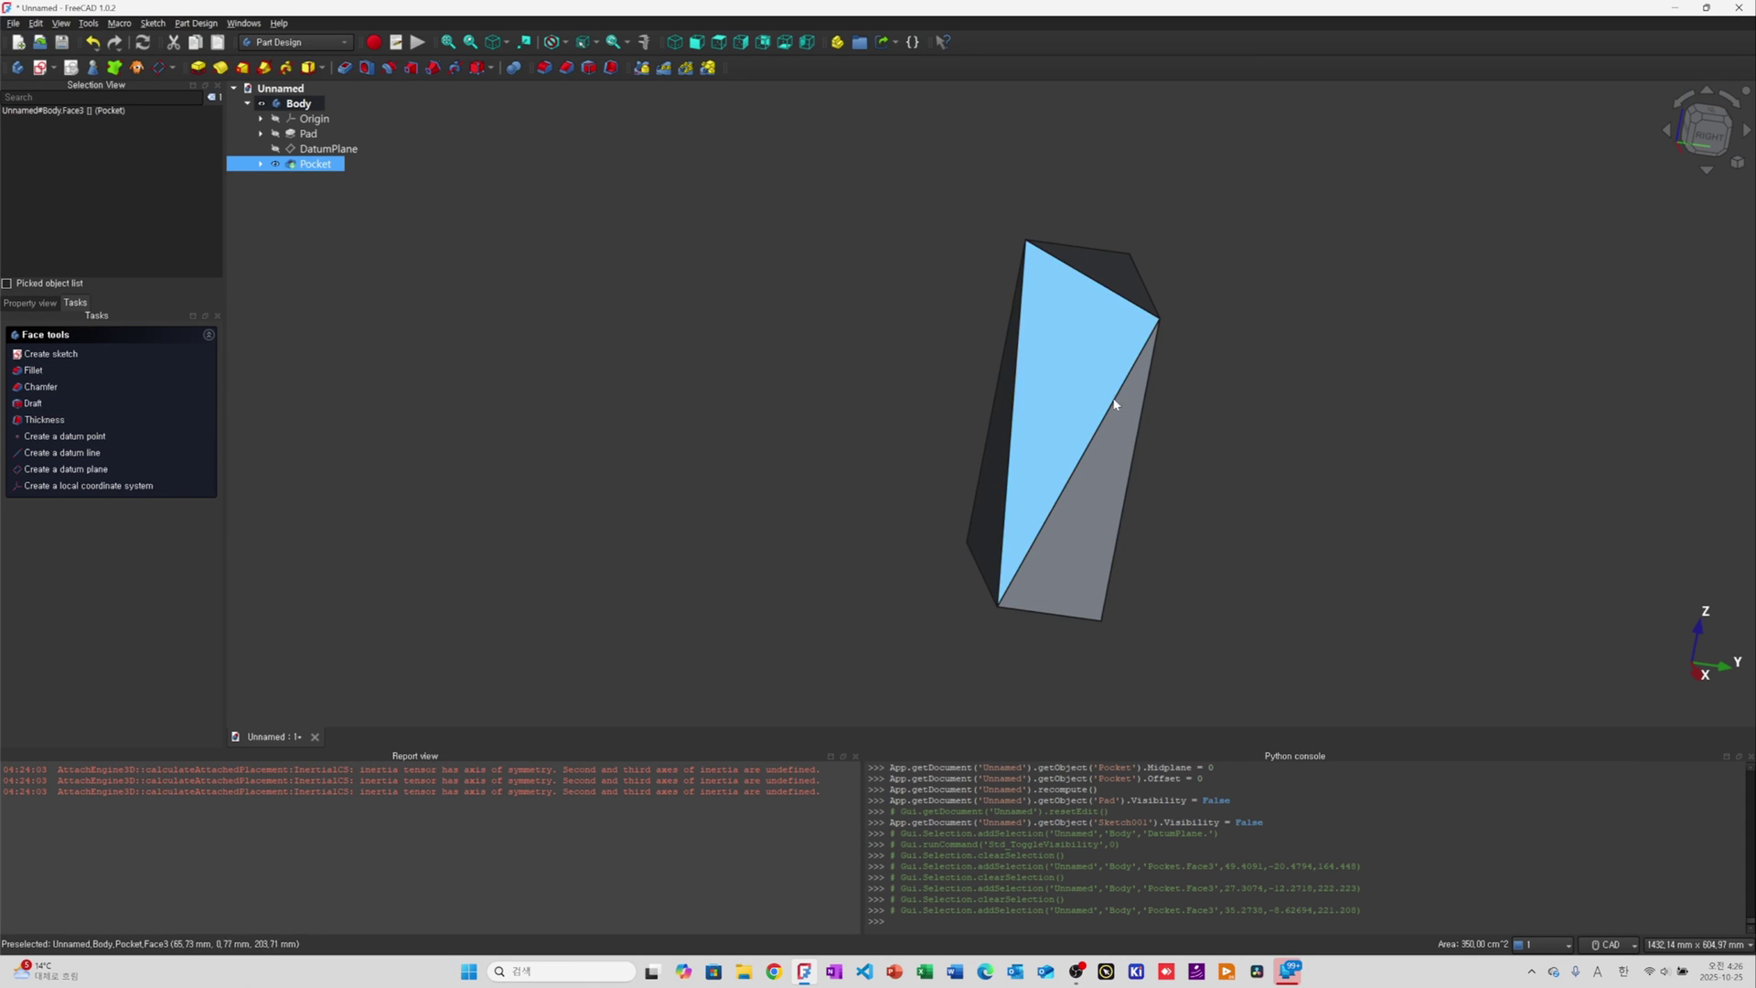
{"action": "left_click", "coordinate": [1204, 428]}
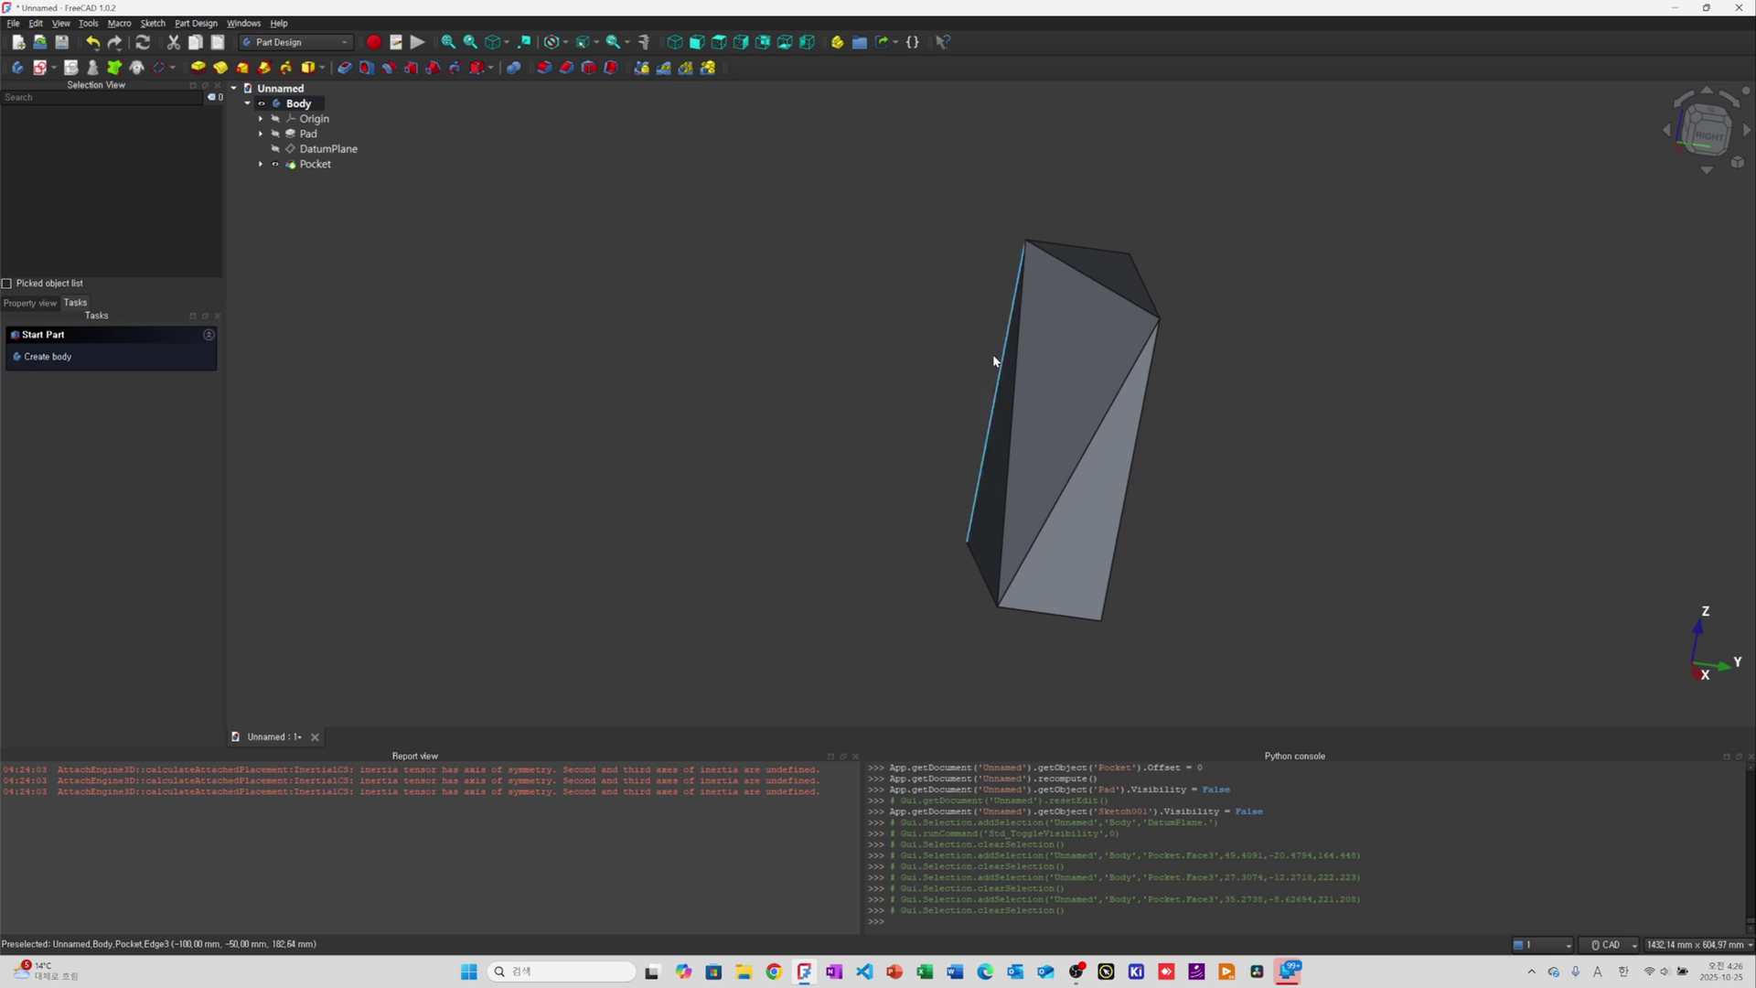
{"action": "left_click", "coordinate": [1043, 366]}
{"action": "left_click", "coordinate": [695, 396]}
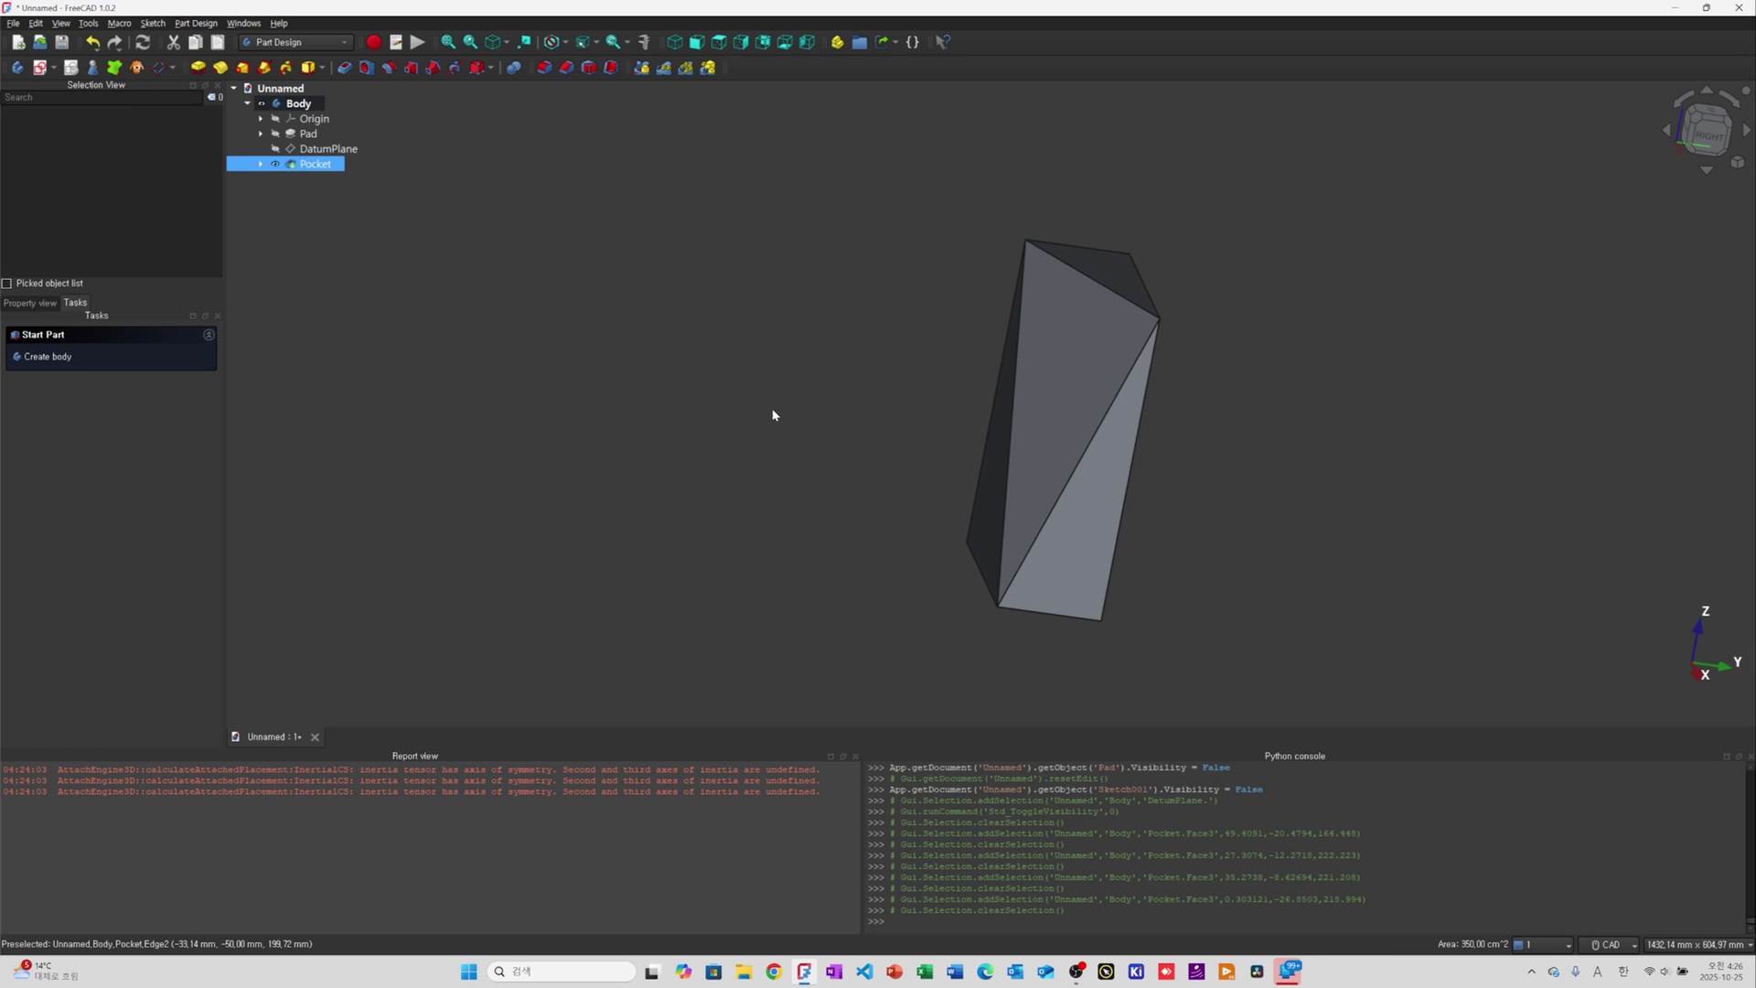
Hide the body and switch to the Draft workbench
{"action": "left_click", "coordinate": [293, 103]}
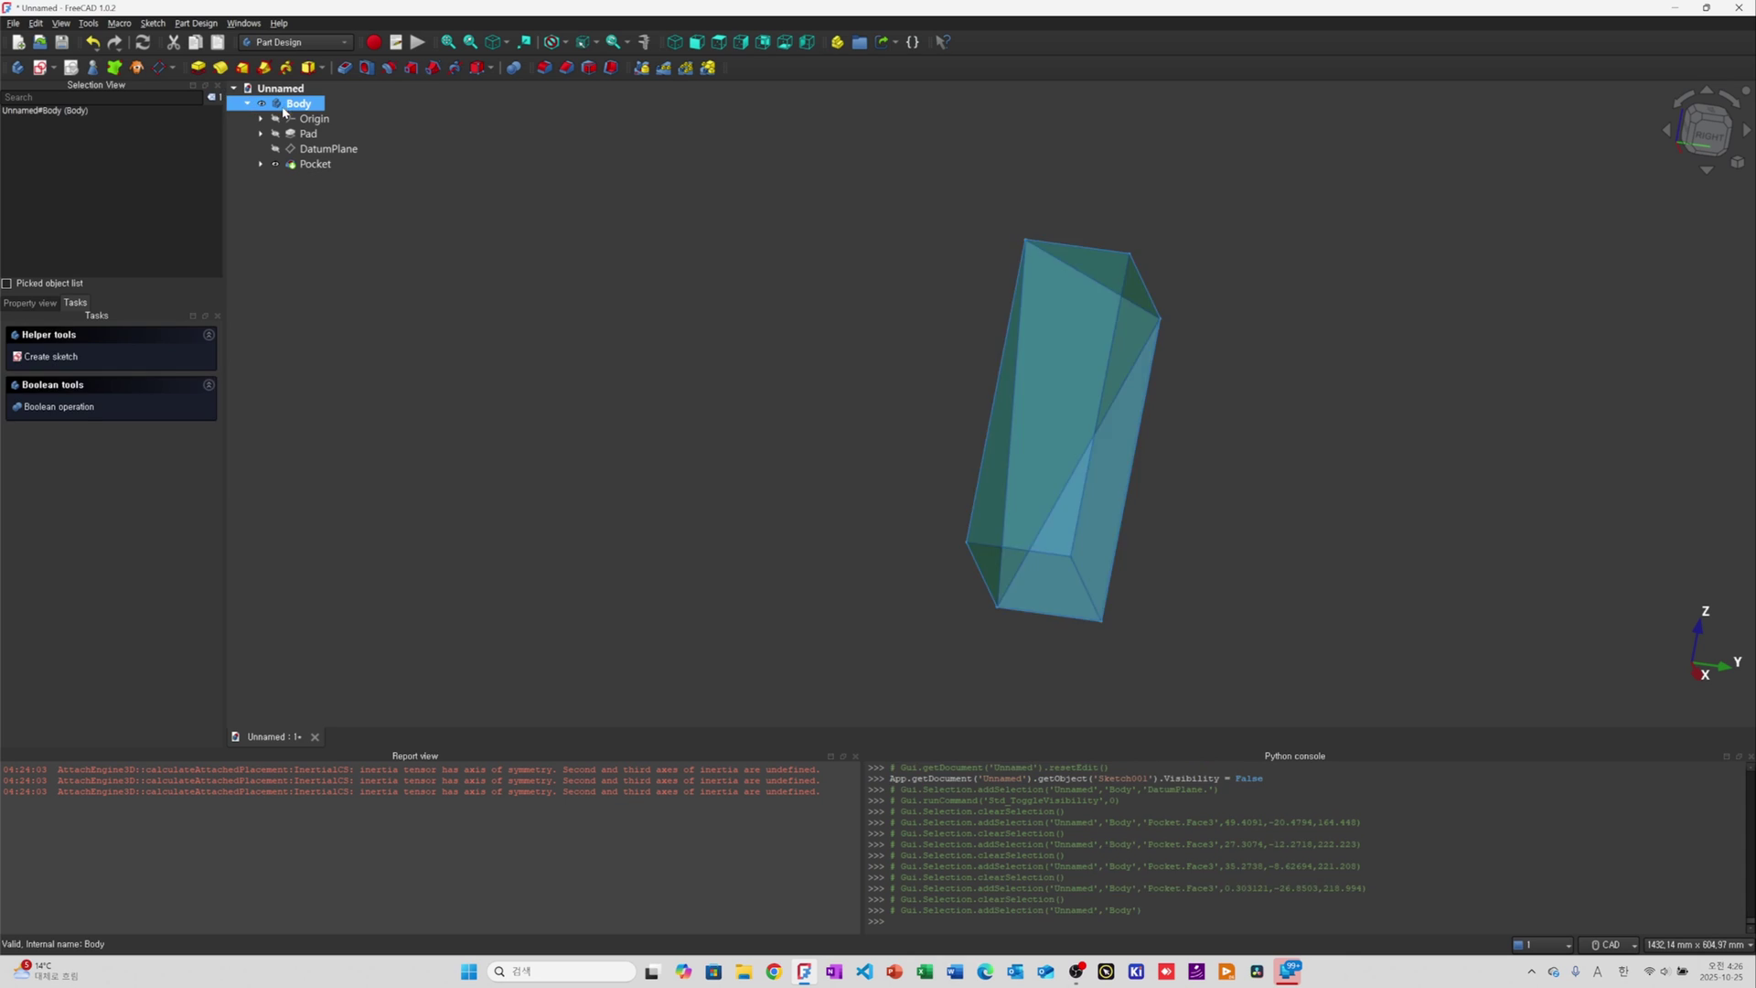
{"action": "key", "text": "space"}
{"action": "left_click", "coordinate": [338, 204]}
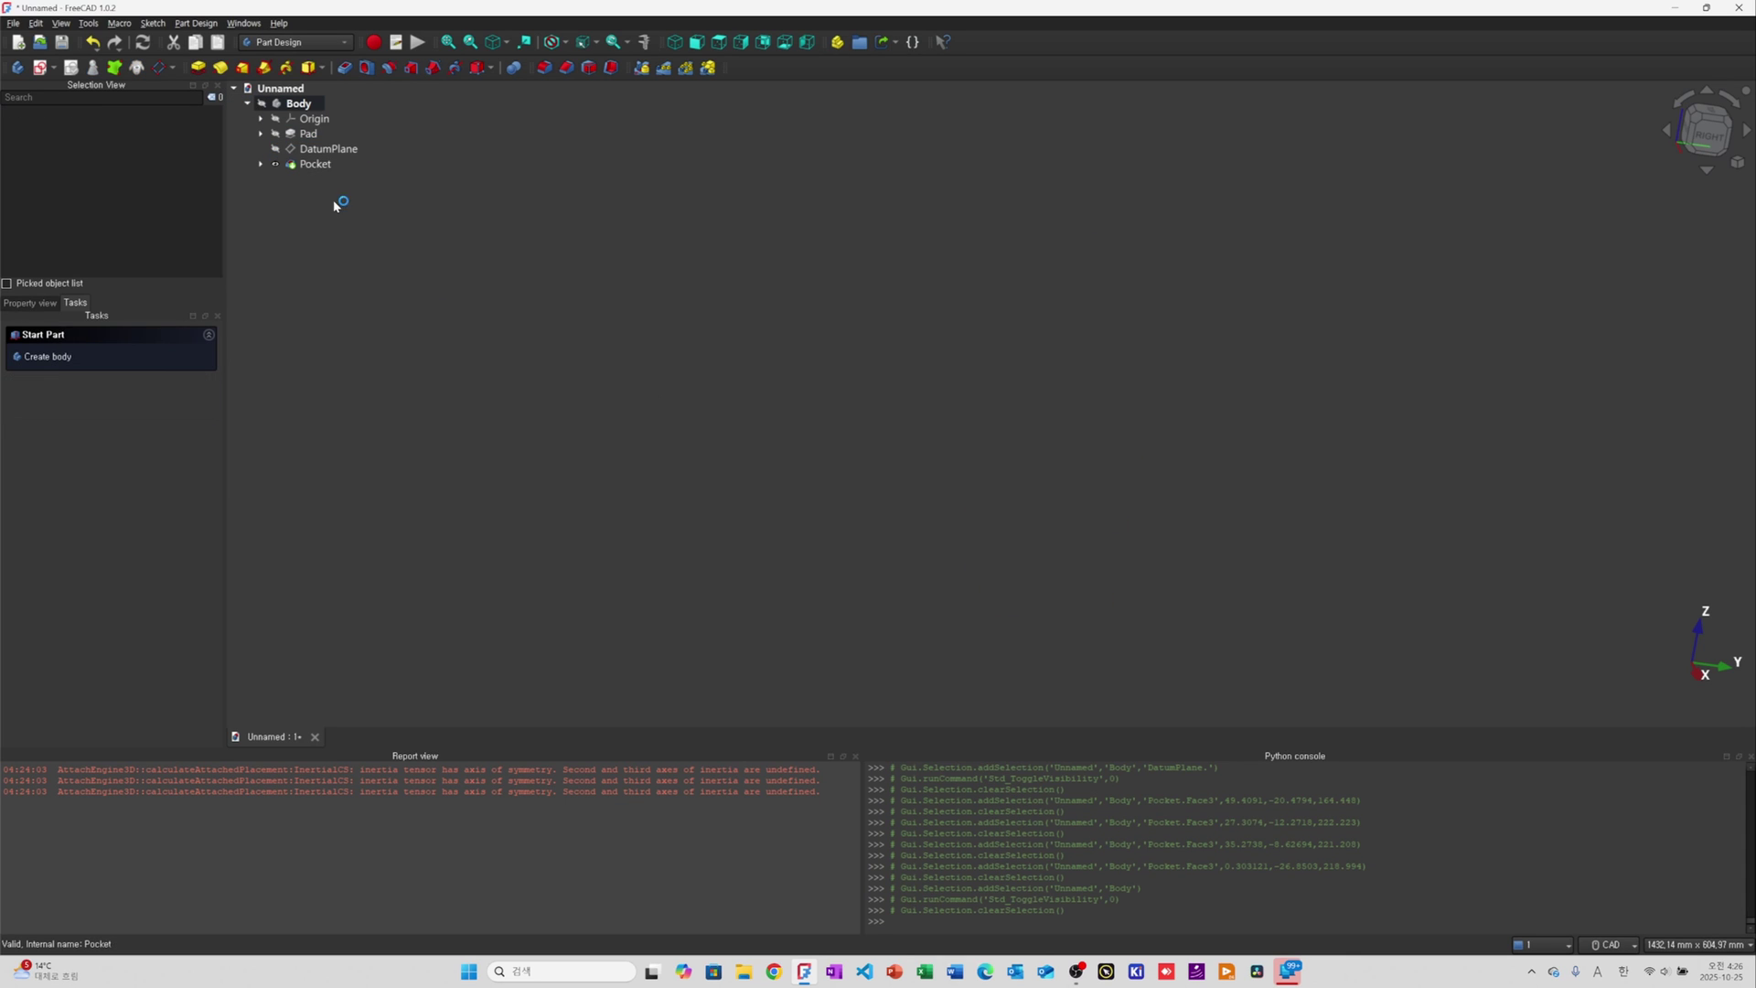
{"action": "left_click", "coordinate": [247, 103]}
{"action": "left_click", "coordinate": [295, 42]}
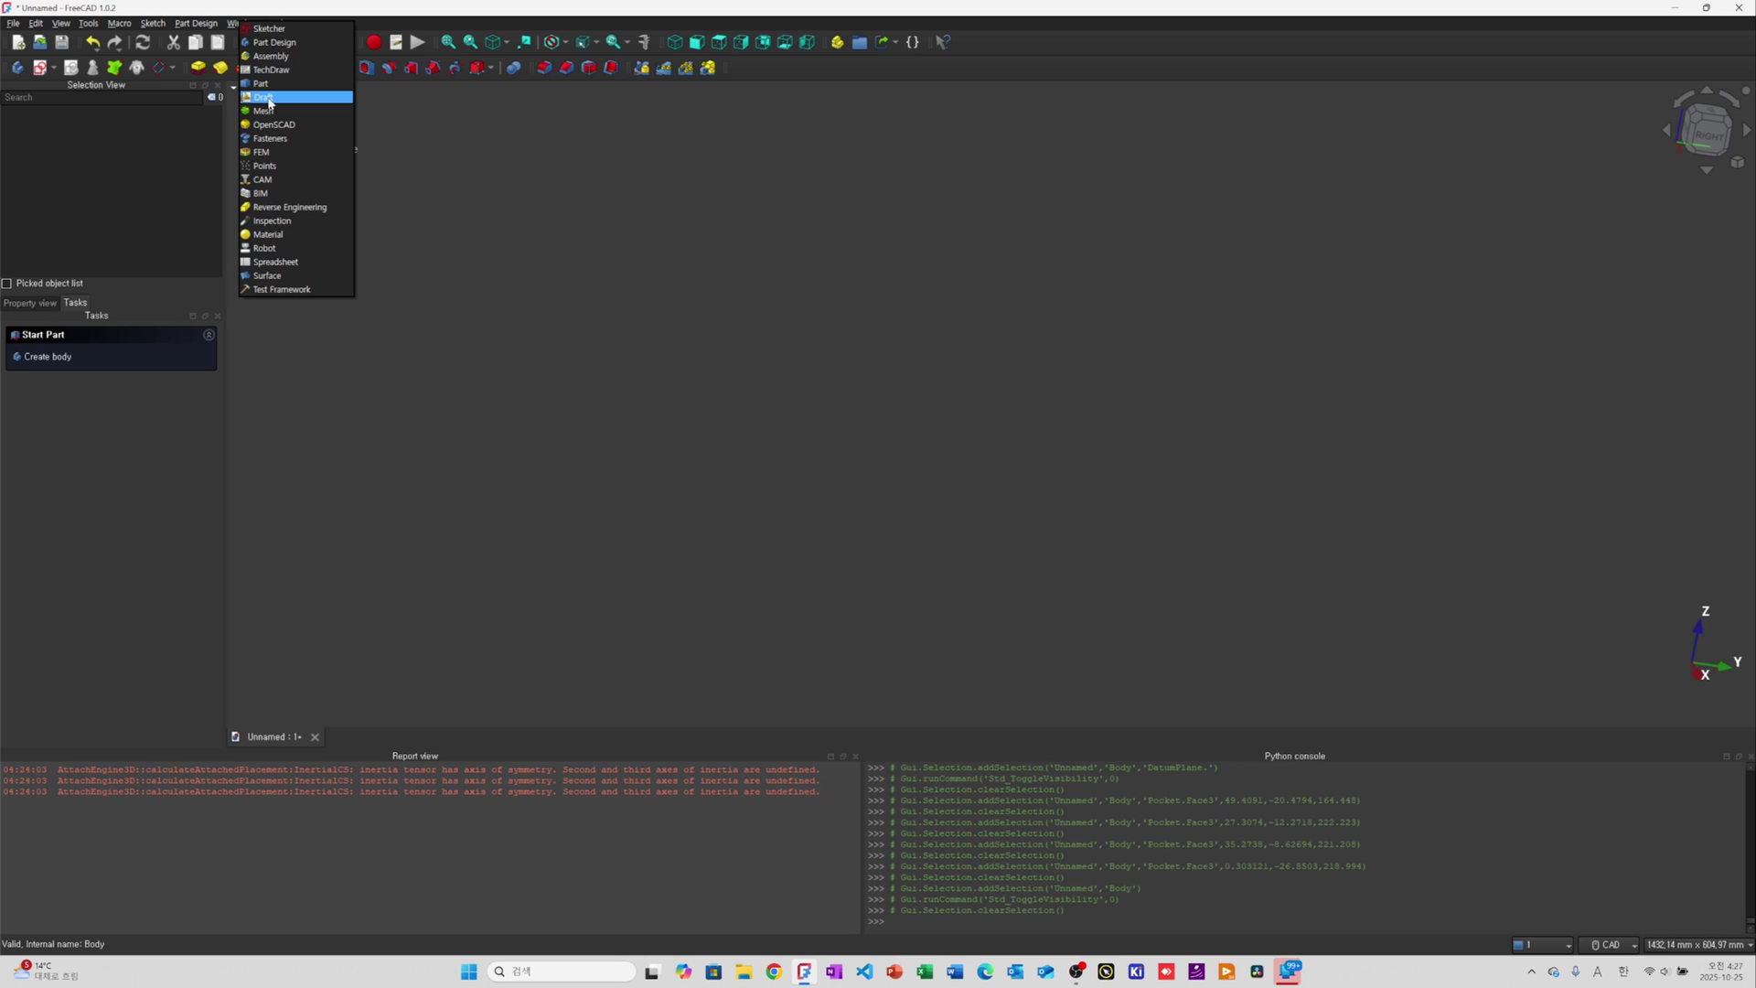
{"action": "left_click", "coordinate": [265, 97]}
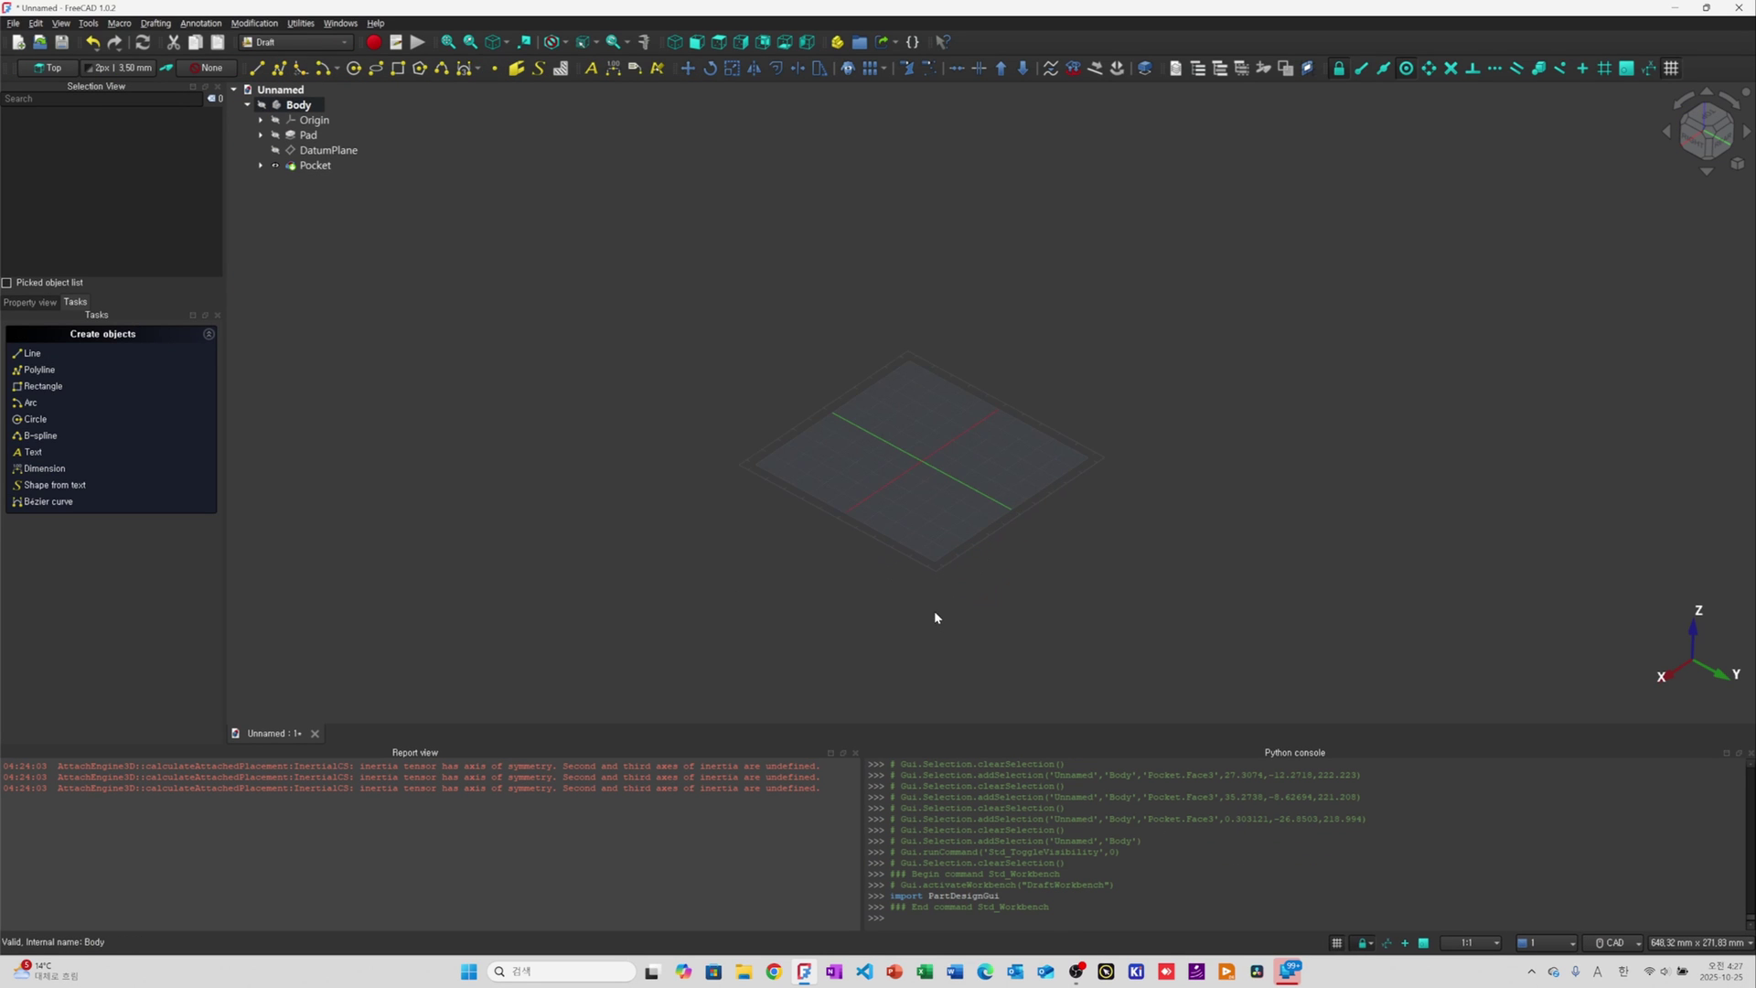
Create a shape from the text "MakerJolipsick" with a height of 10 mm at X -15.82, Y 16.02, Z 0 mm, without a font file
{"action": "scroll", "coordinate": [924, 436], "scroll_direction": "up", "scroll_amount": 3}
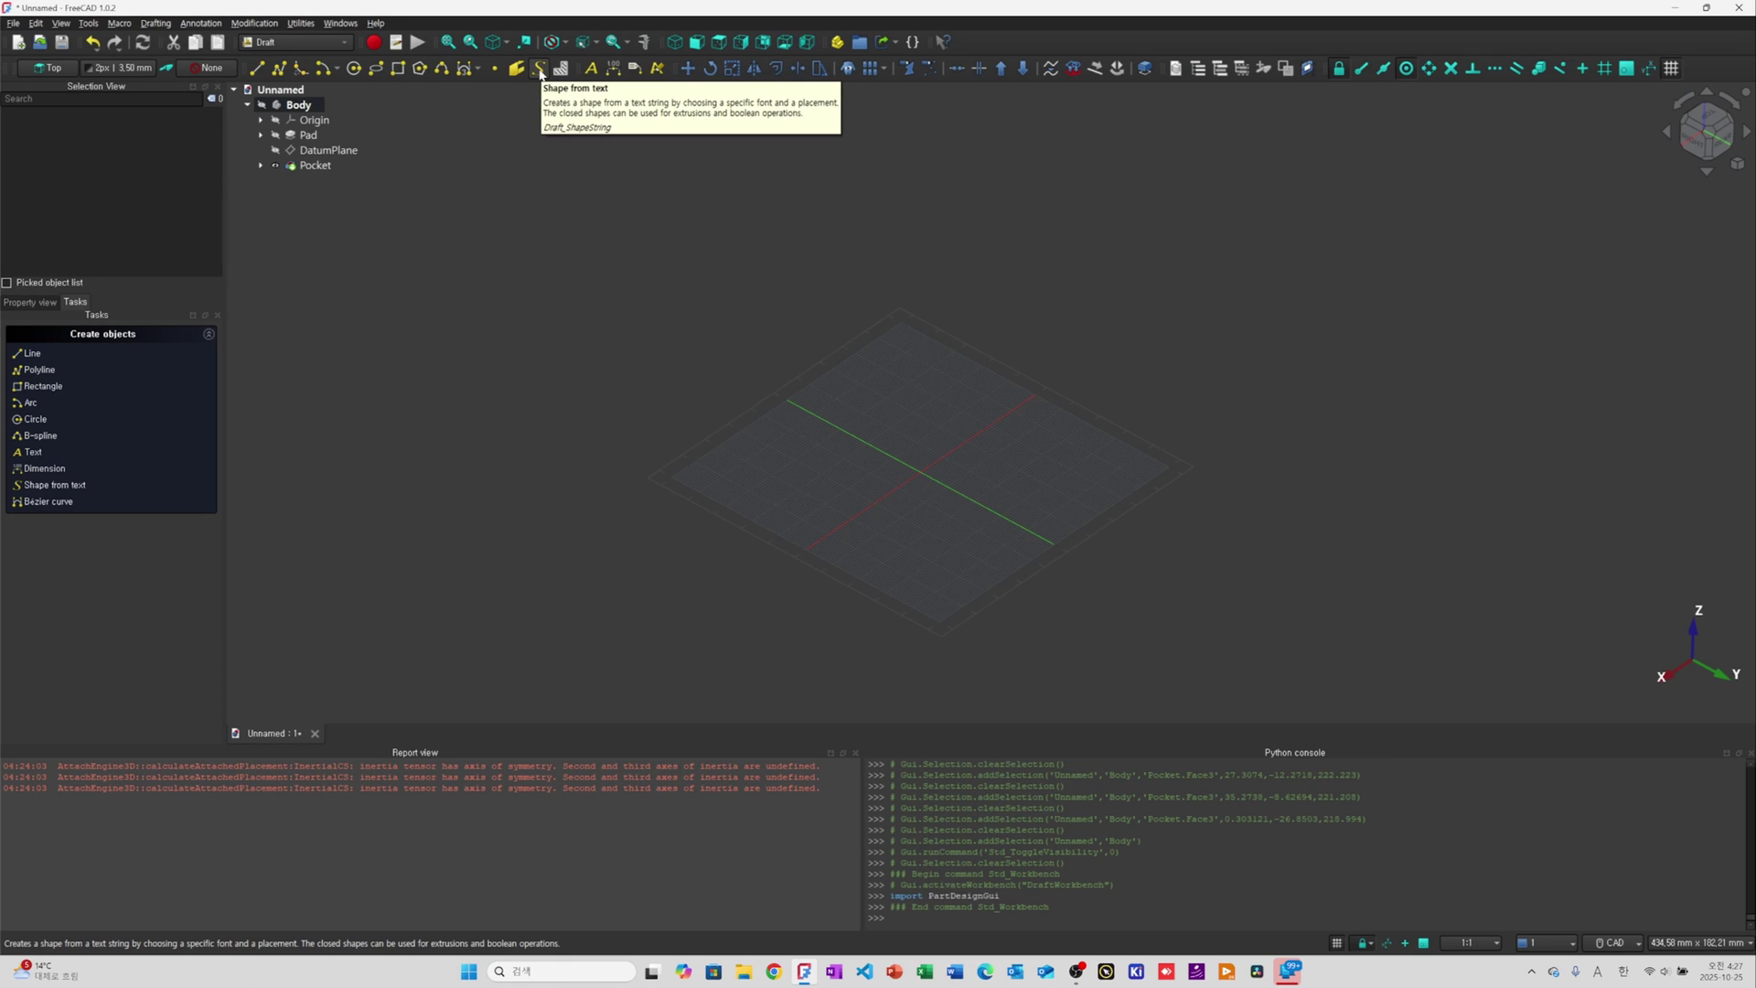
{"action": "left_click", "coordinate": [539, 72]}
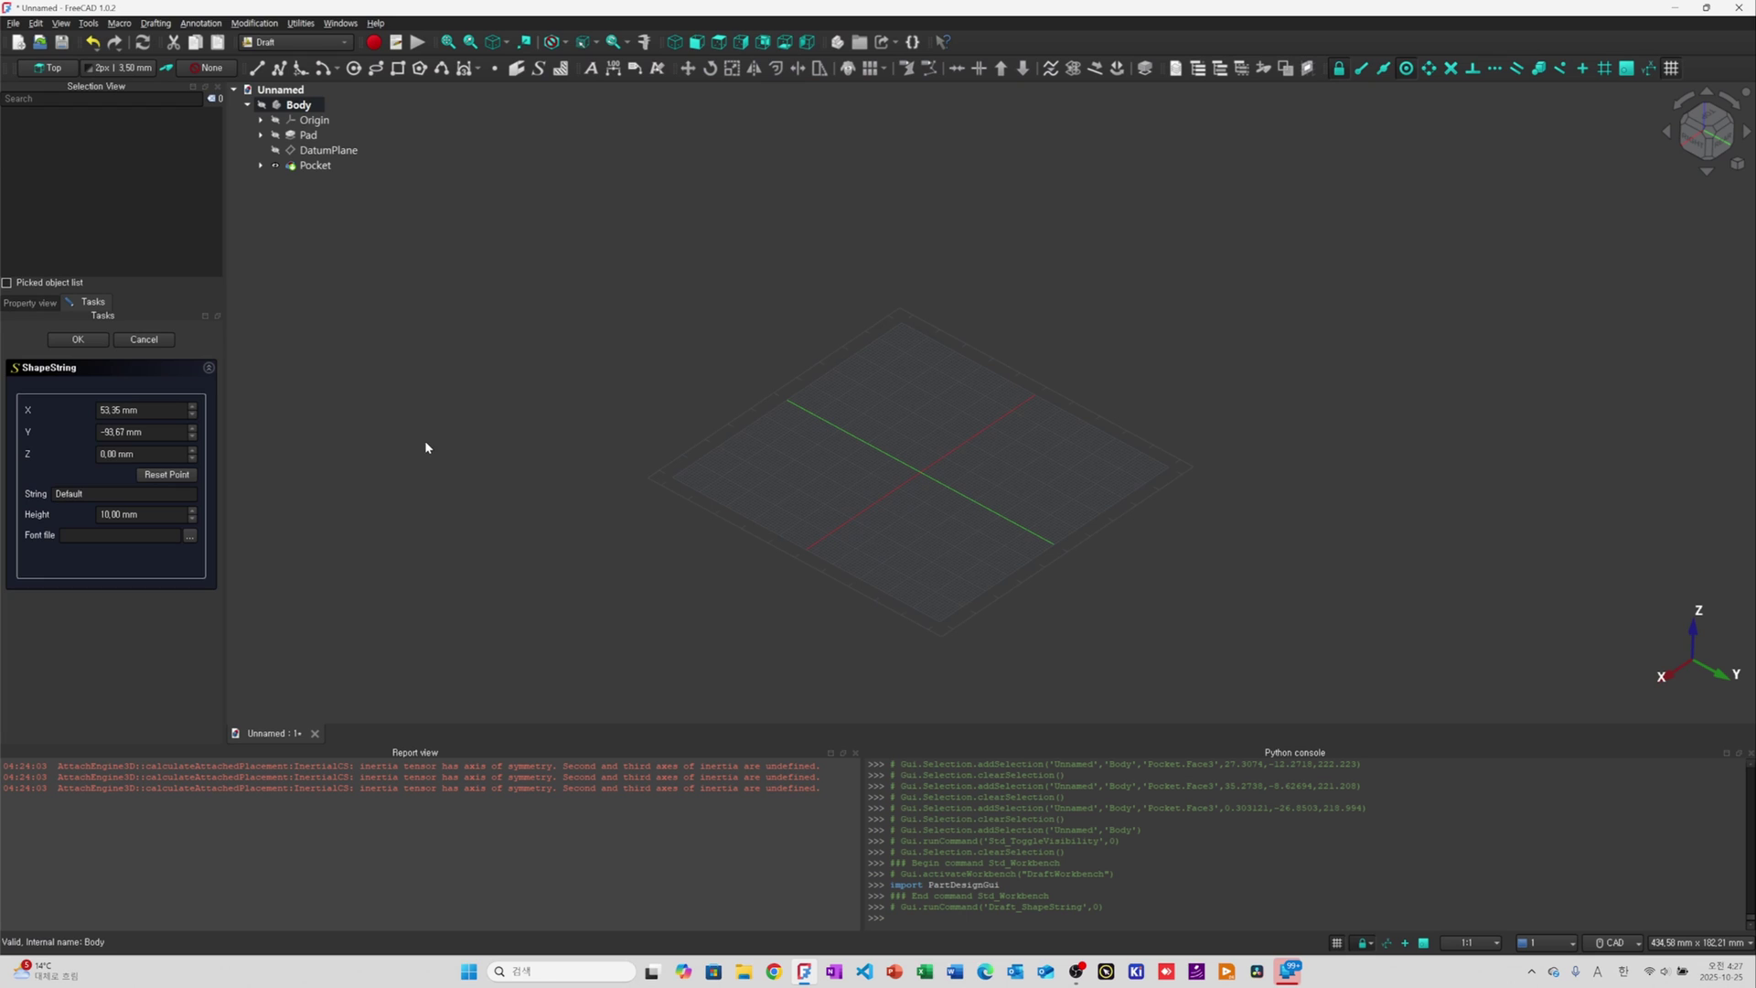
{"action": "double_click", "coordinate": [99, 496]}
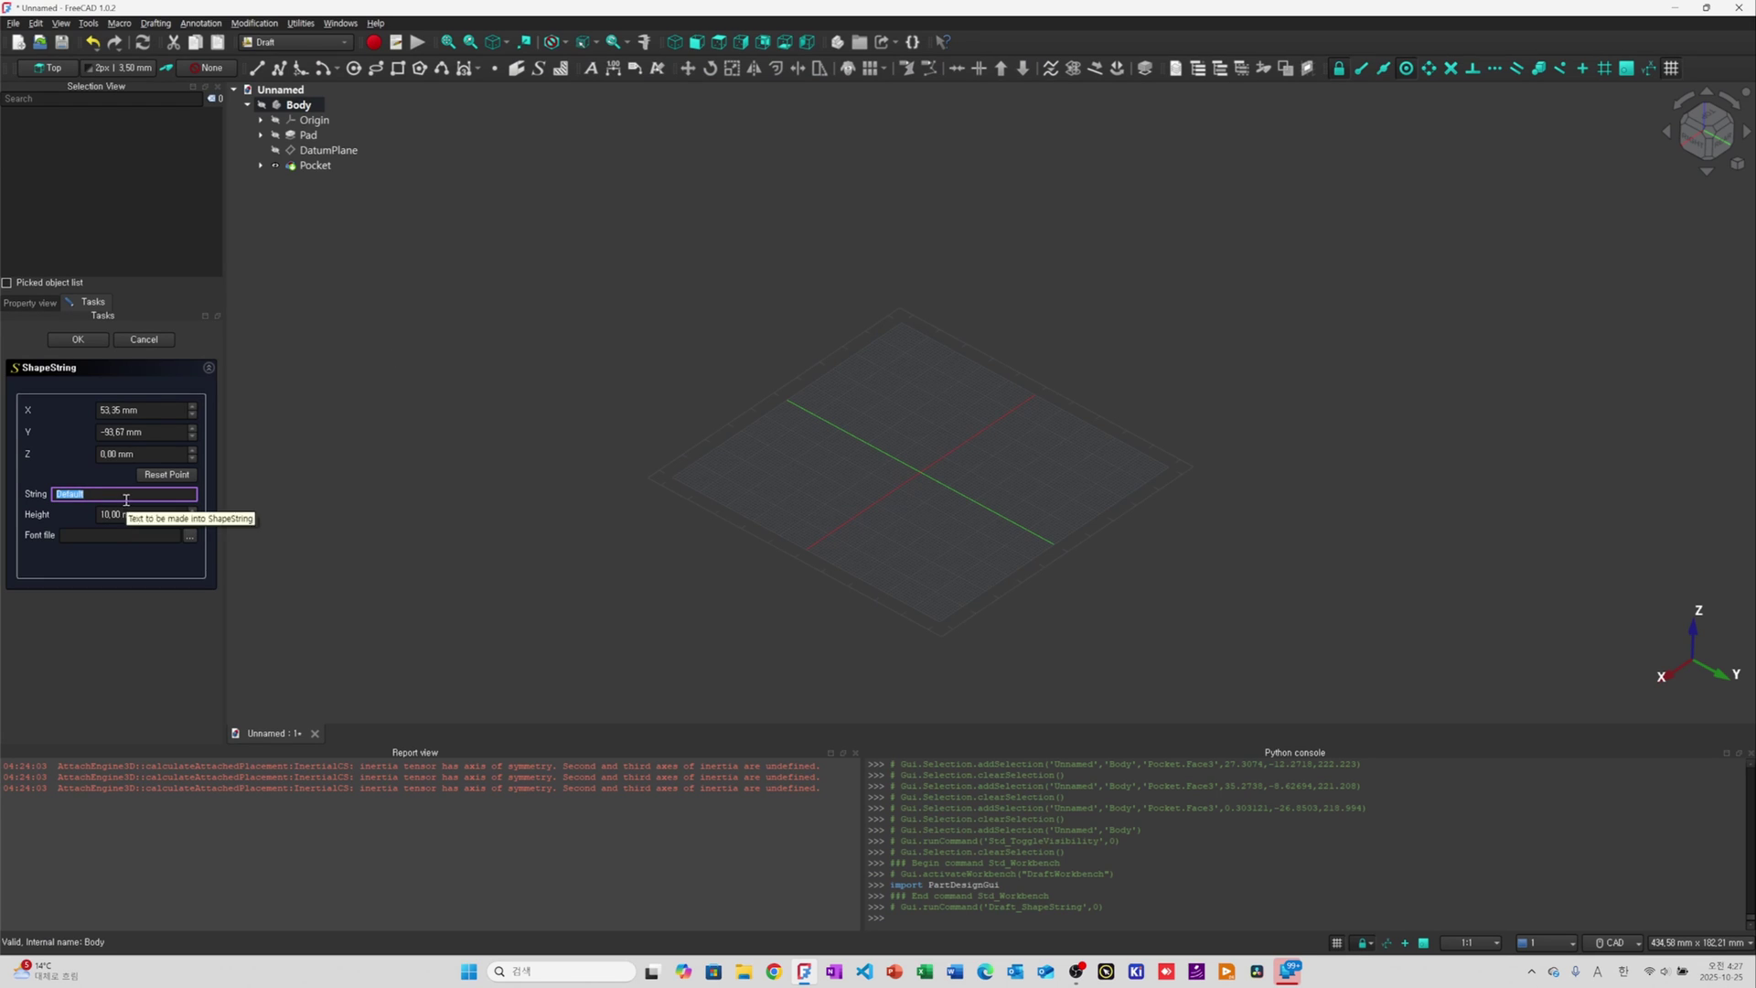
{"action": "type", "text": "MakerJolipsick"}
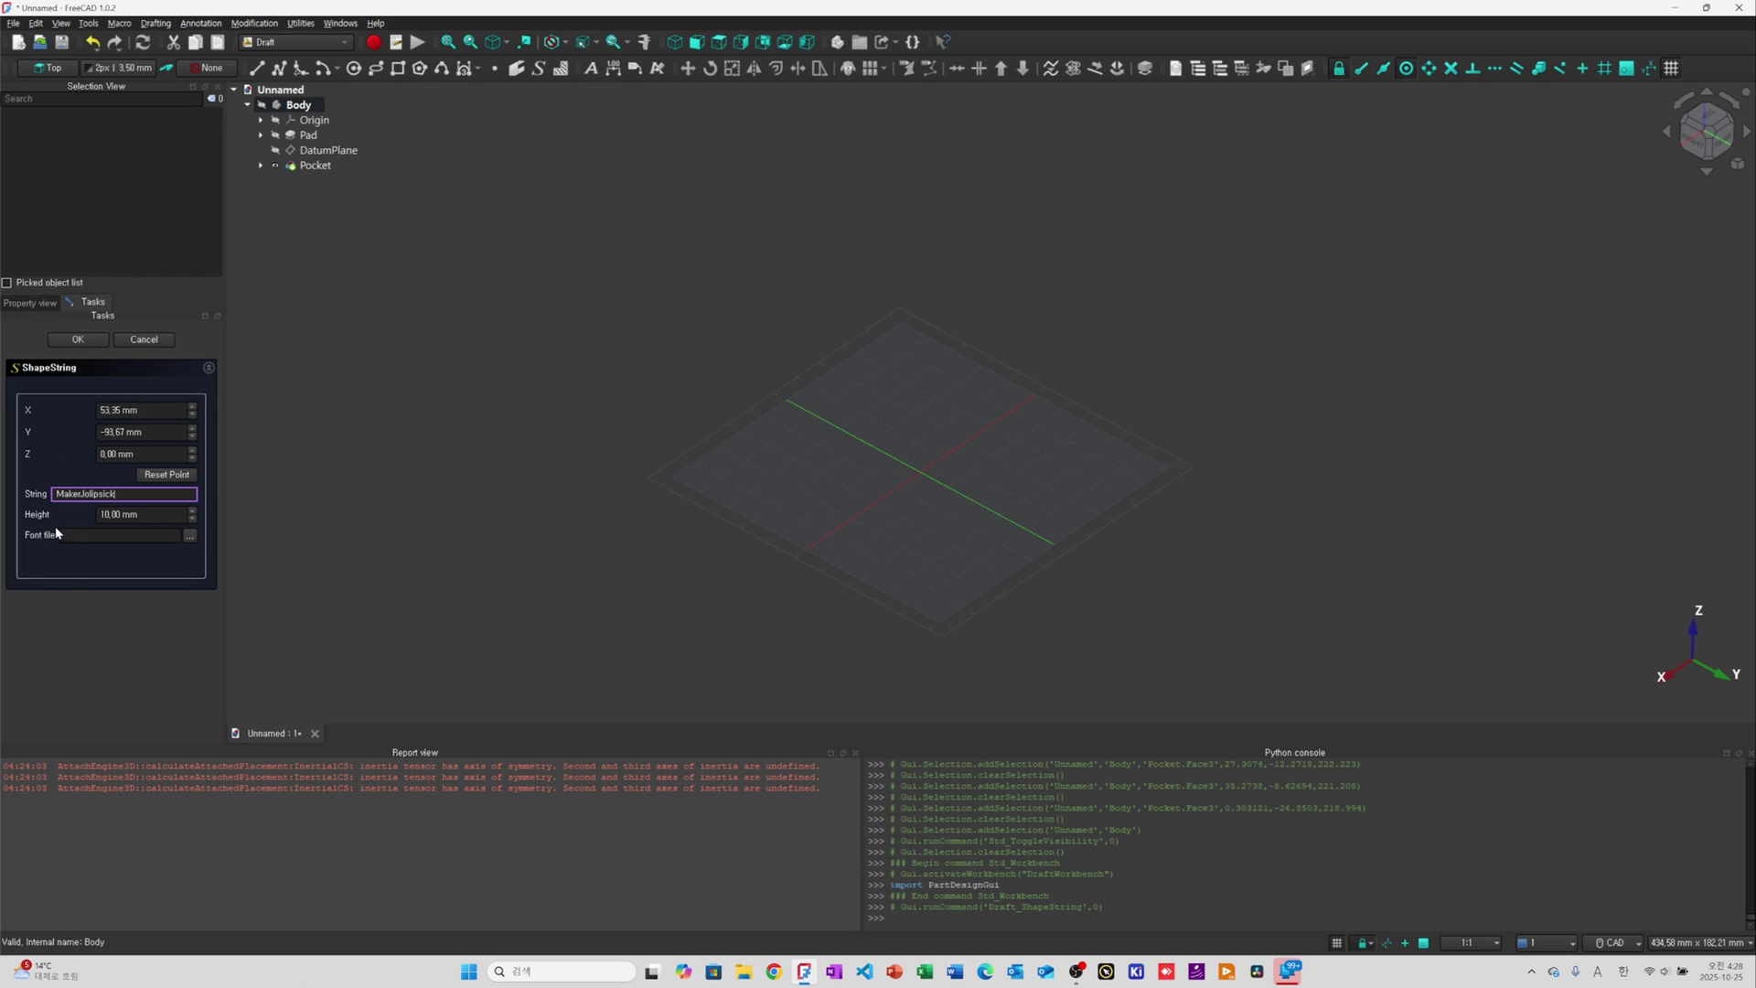
{"action": "left_click", "coordinate": [135, 621]}
{"action": "left_click", "coordinate": [80, 341]}
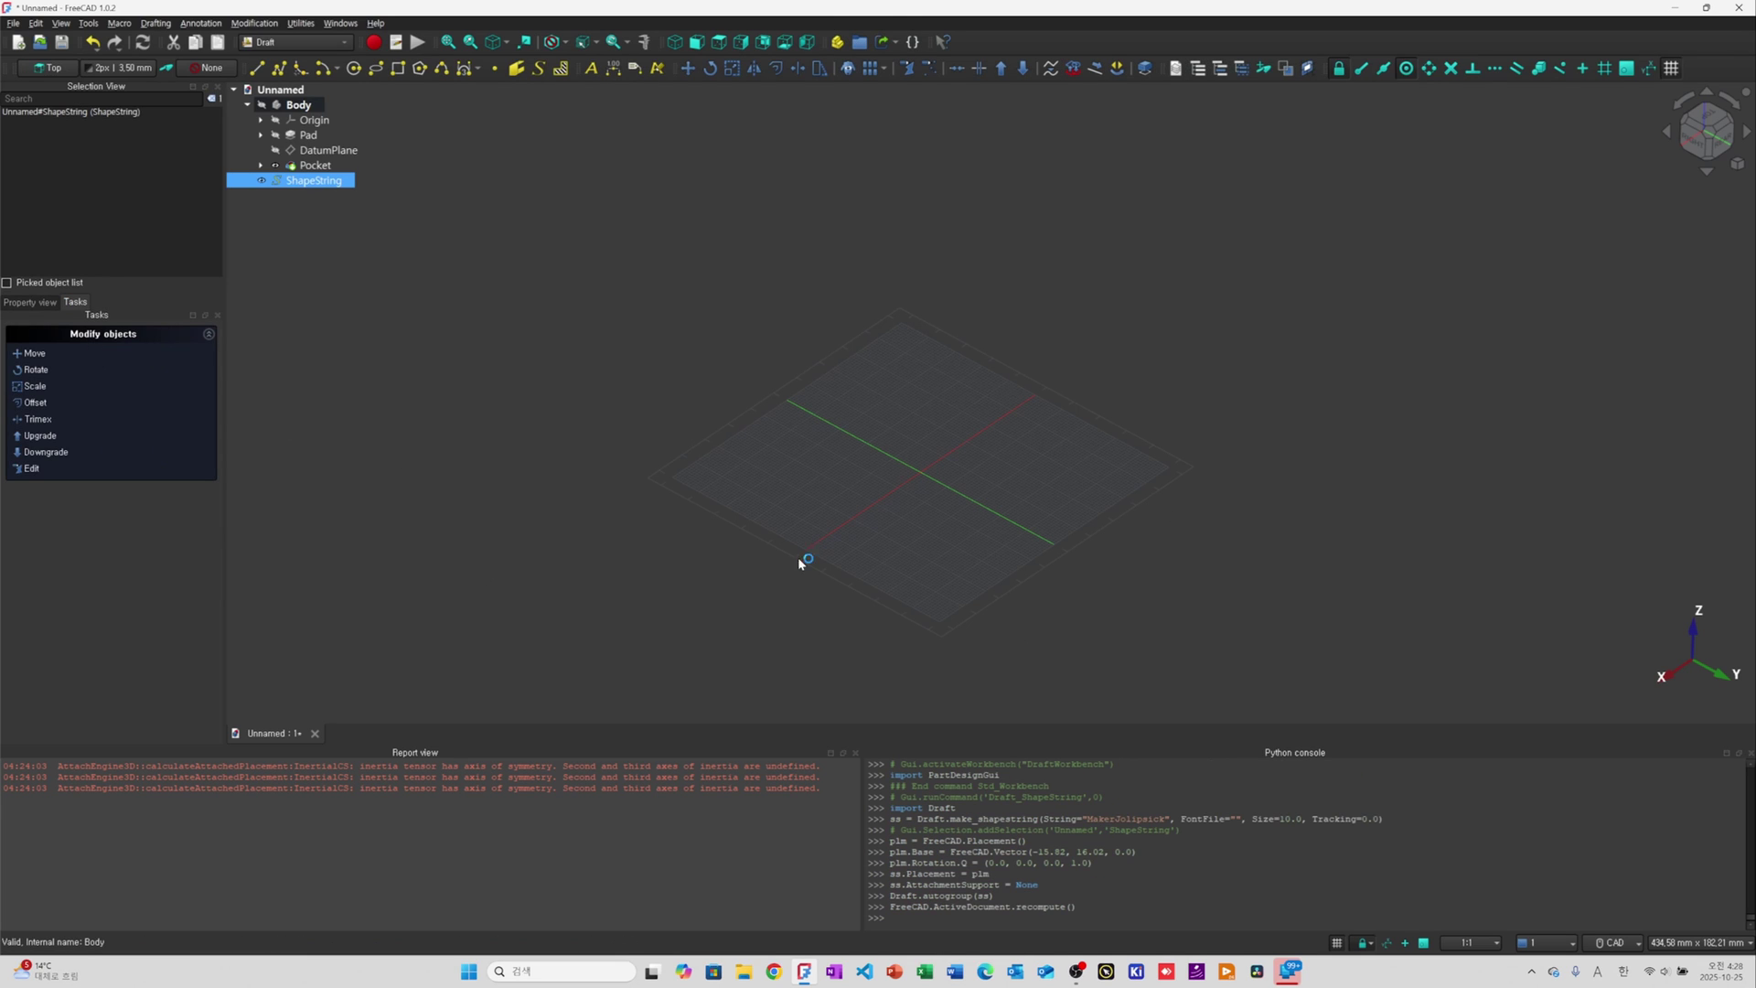
Review the text shape's parameters, accept them and zoom around the grid to look for the text
{"action": "left_click", "coordinate": [337, 232]}
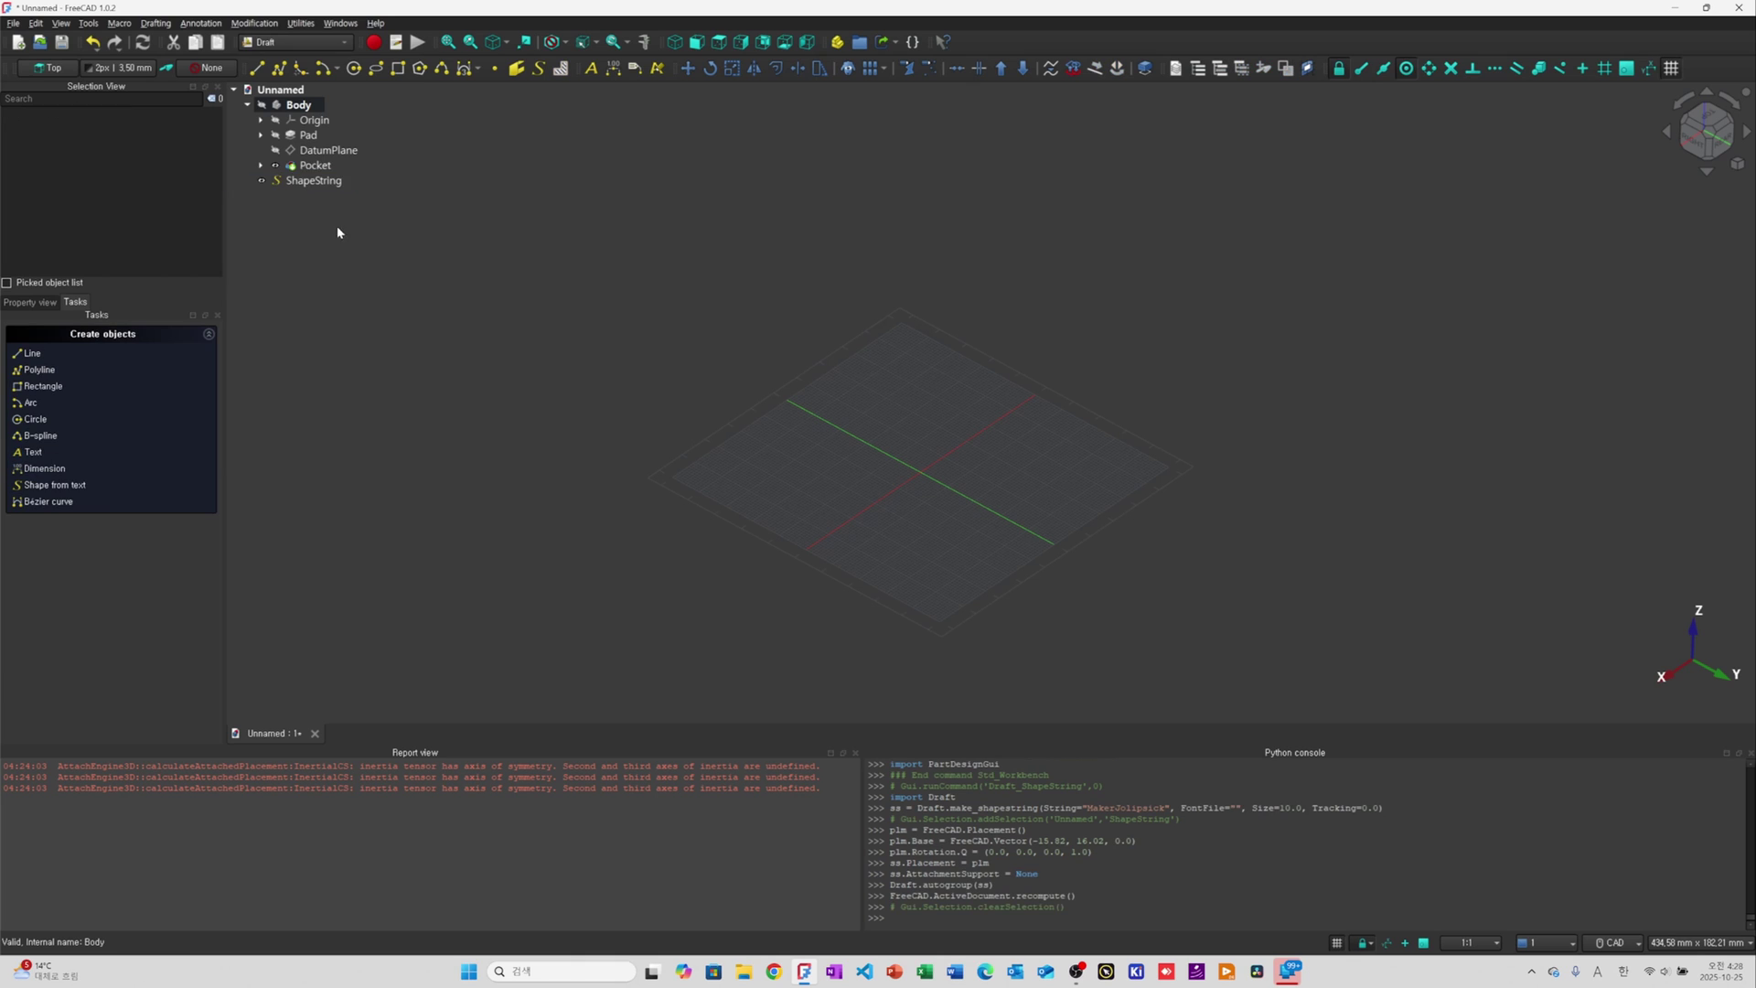
{"action": "double_click", "coordinate": [329, 186]}
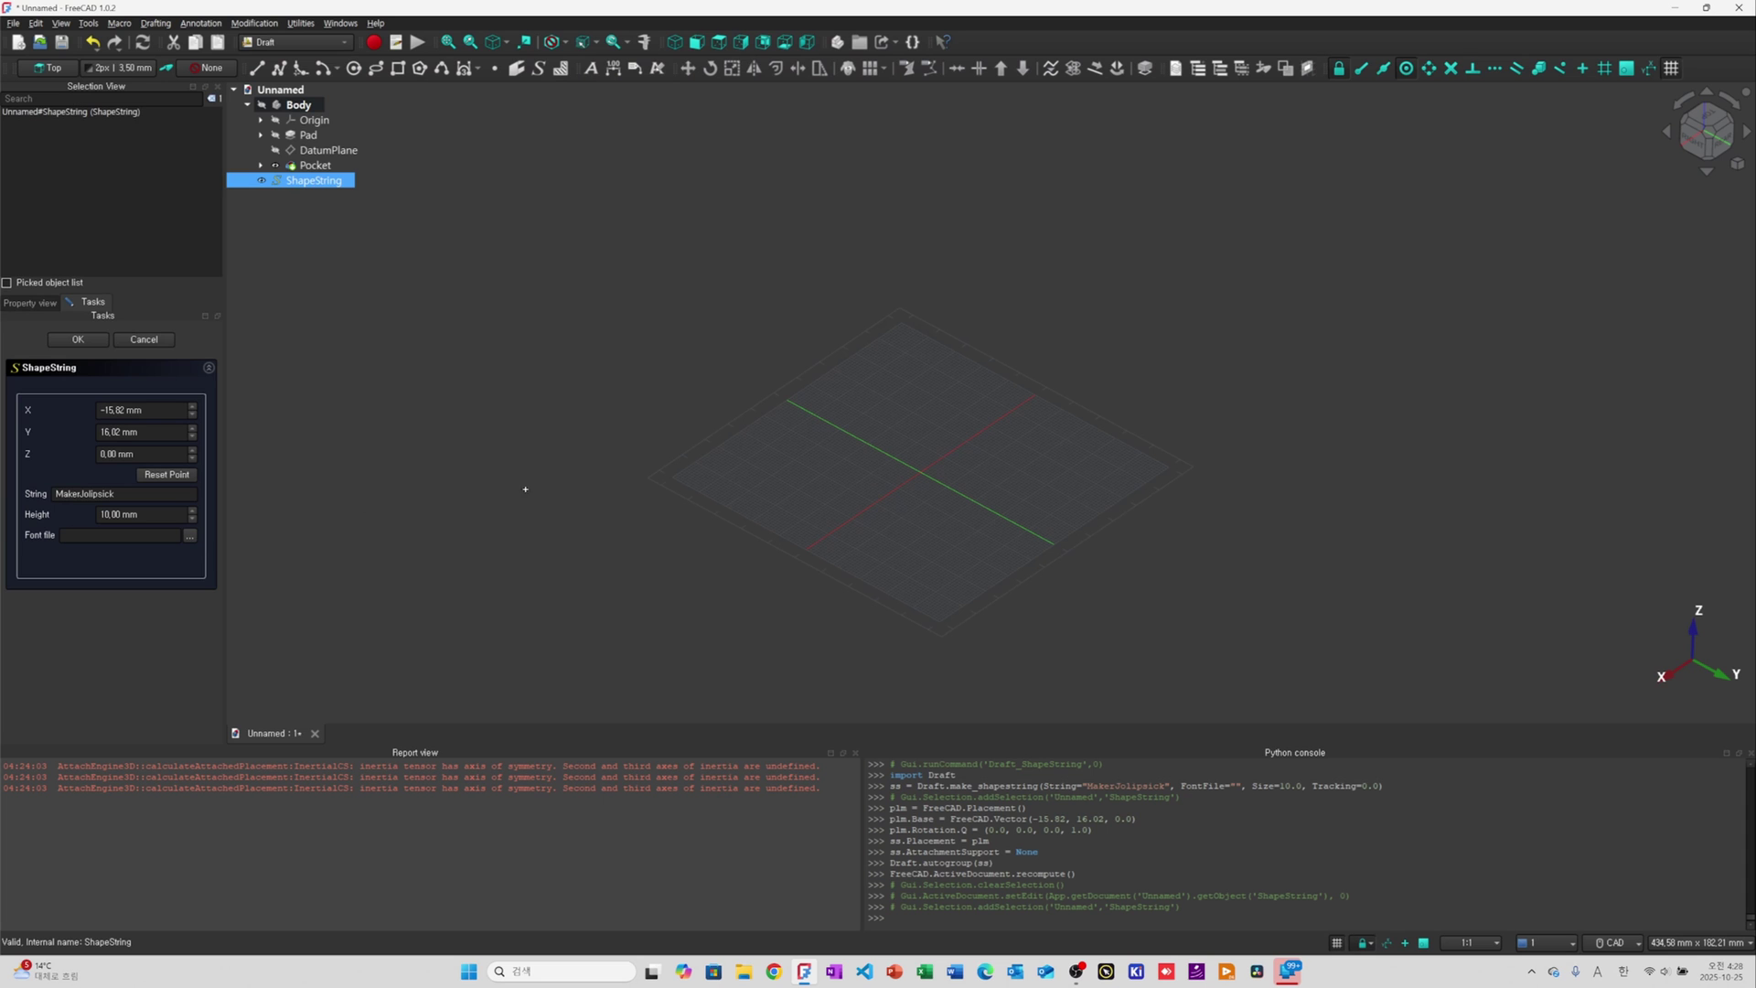
{"action": "left_click", "coordinate": [78, 340]}
{"action": "scroll", "coordinate": [946, 477], "scroll_direction": "up", "scroll_amount": 3}
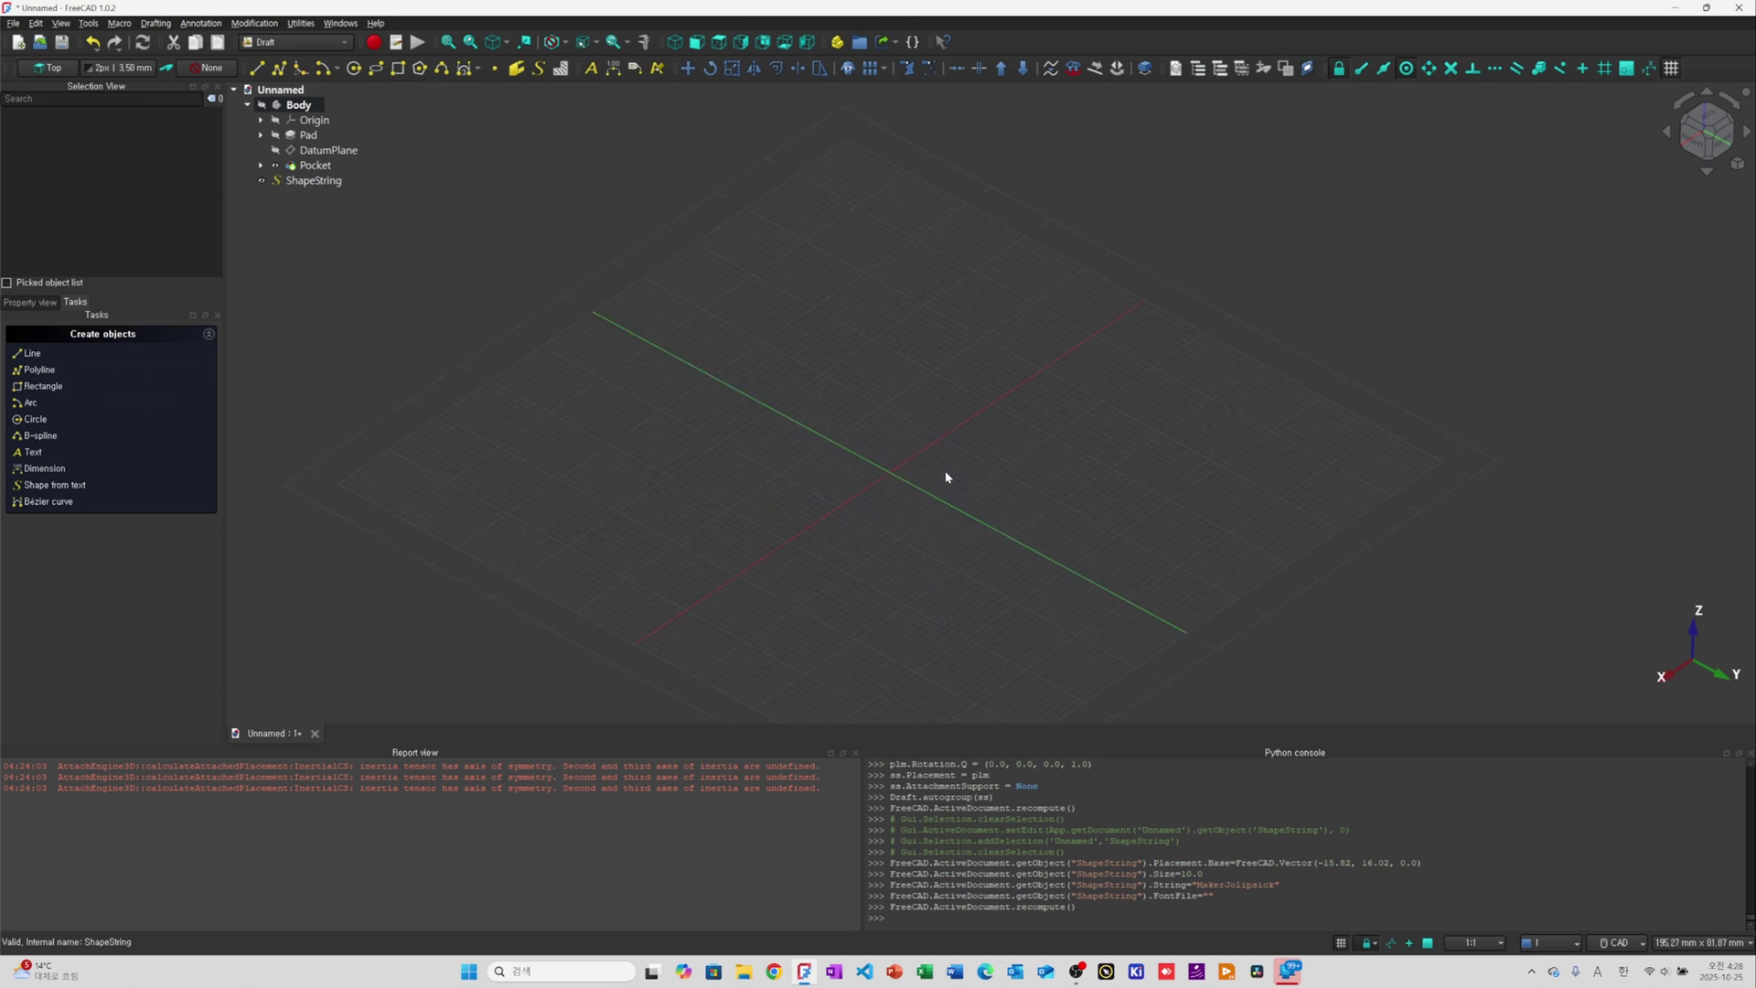
{"action": "scroll", "coordinate": [946, 477], "scroll_direction": "up", "scroll_amount": 5}
{"action": "scroll", "coordinate": [584, 457], "scroll_direction": "down", "scroll_amount": 2}
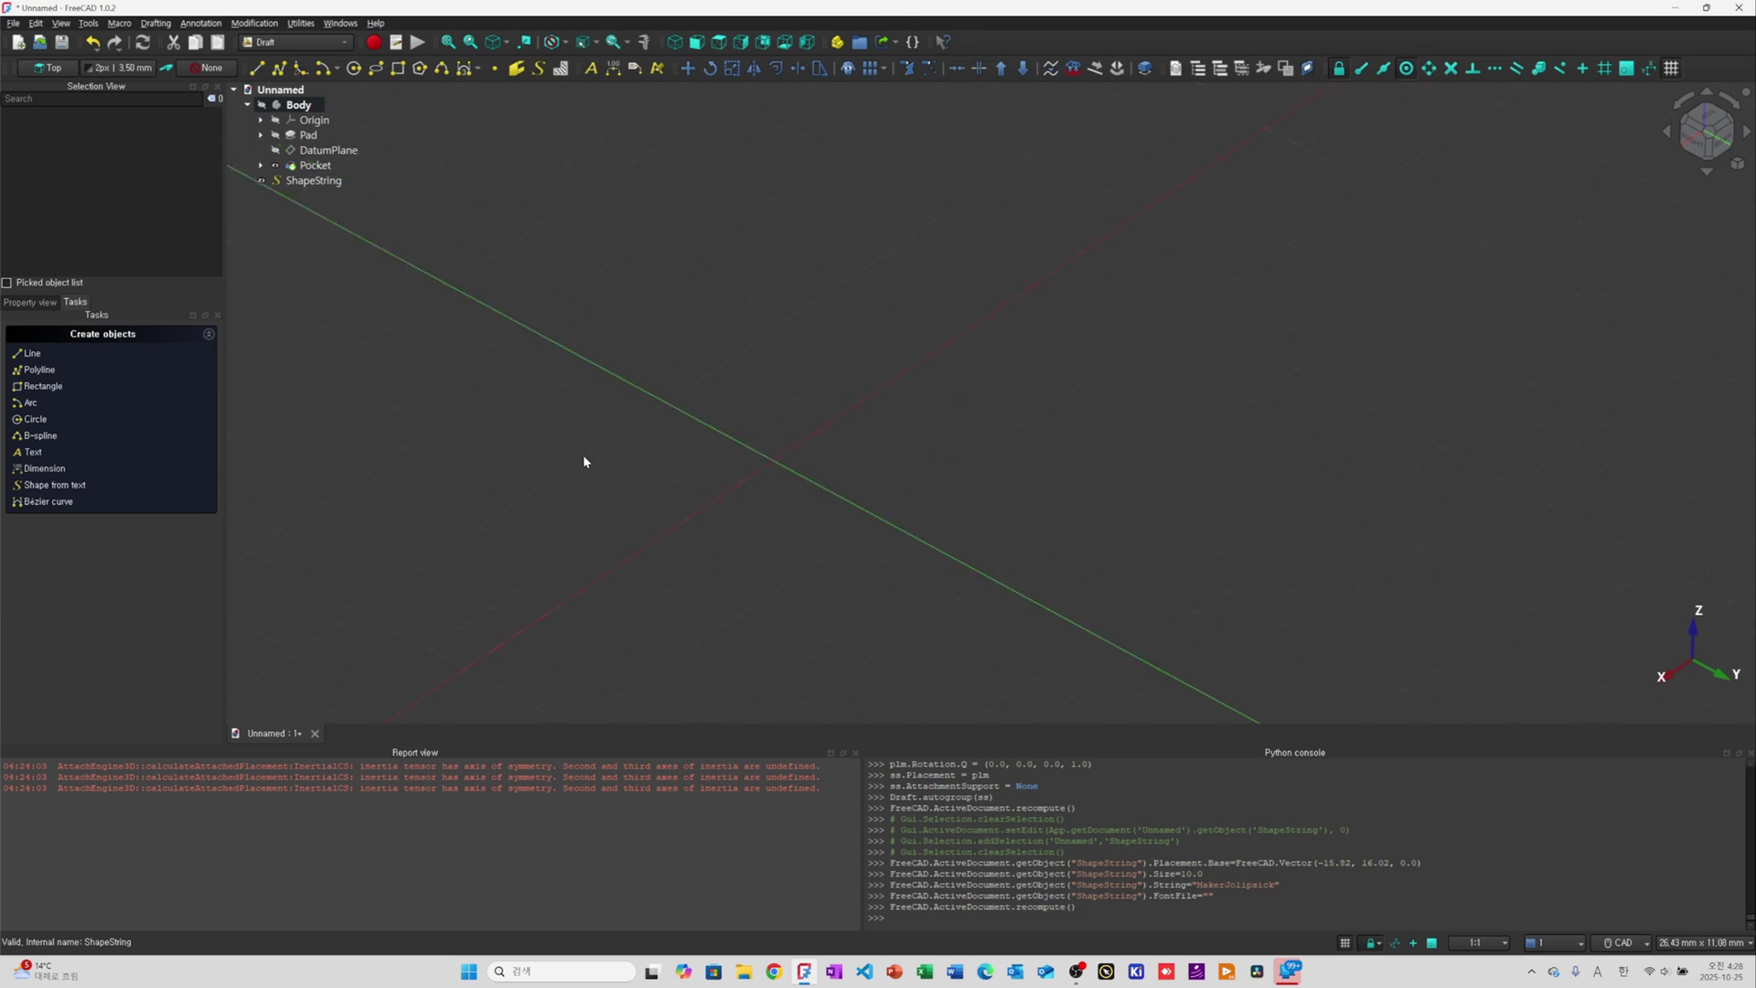
Reopen the text shape for editing and browse to C:\Windows for its font file
{"action": "left_click", "coordinate": [314, 180]}
{"action": "right_click", "coordinate": [318, 181]}
{"action": "left_click", "coordinate": [339, 193]}
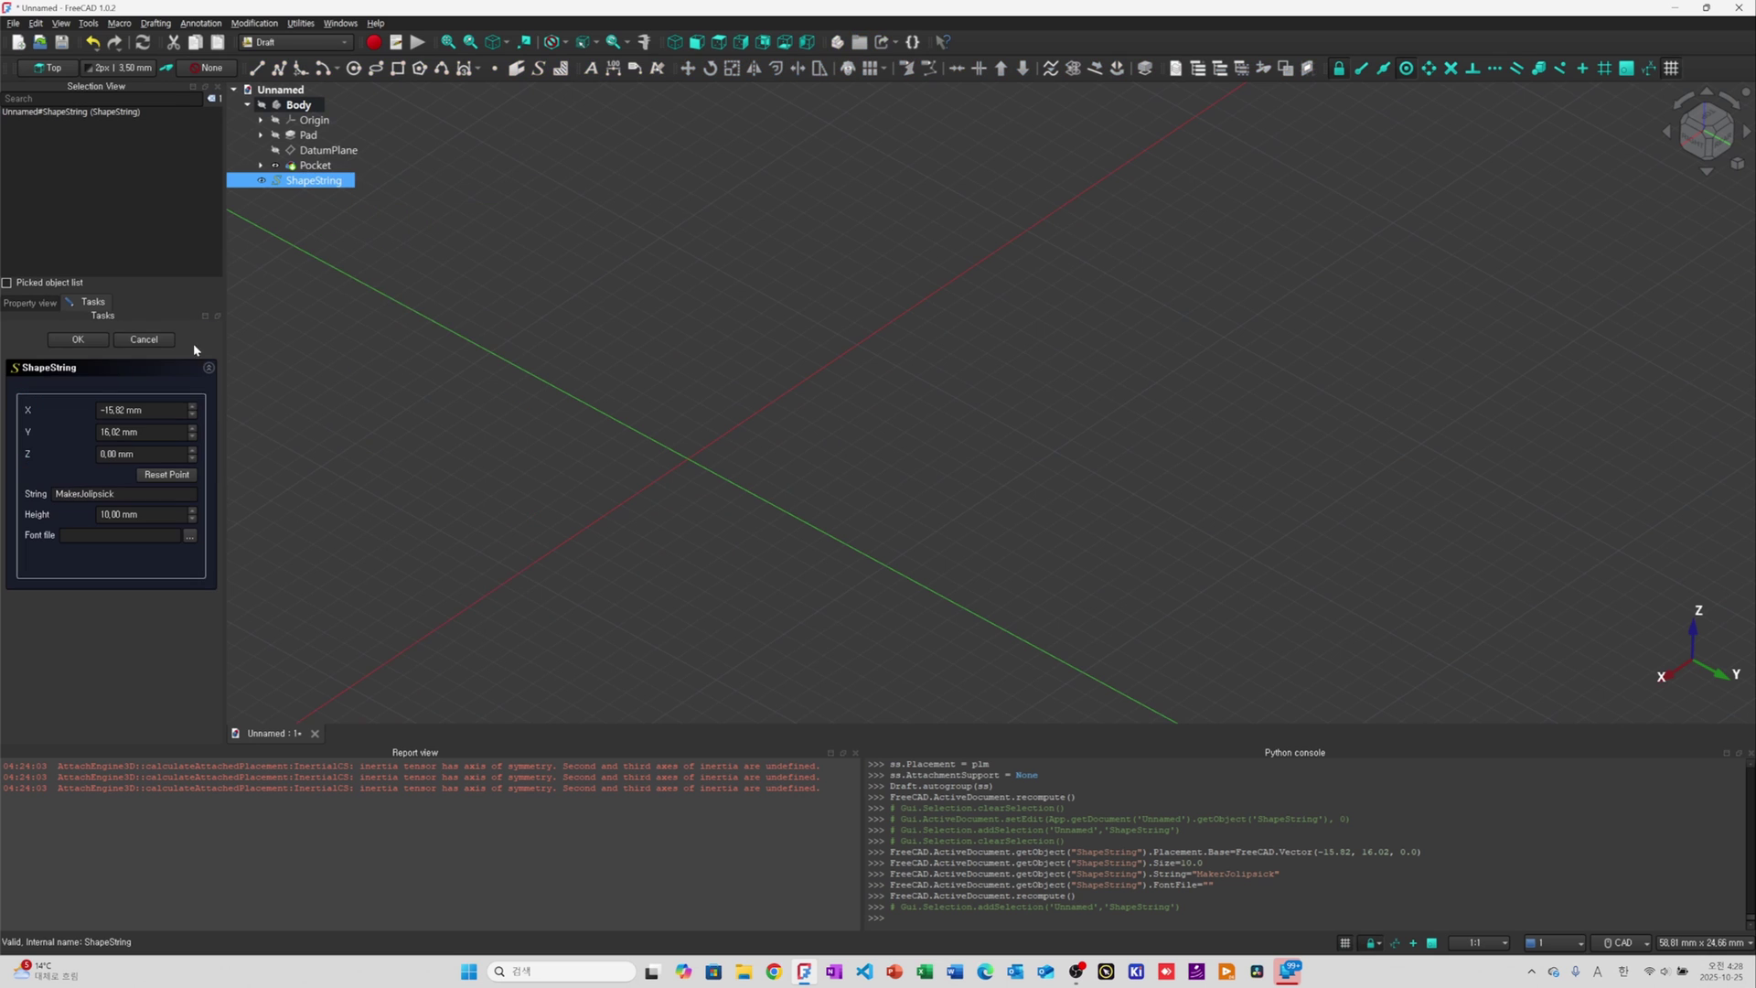
{"action": "scroll", "coordinate": [723, 538], "scroll_direction": "down", "scroll_amount": 4}
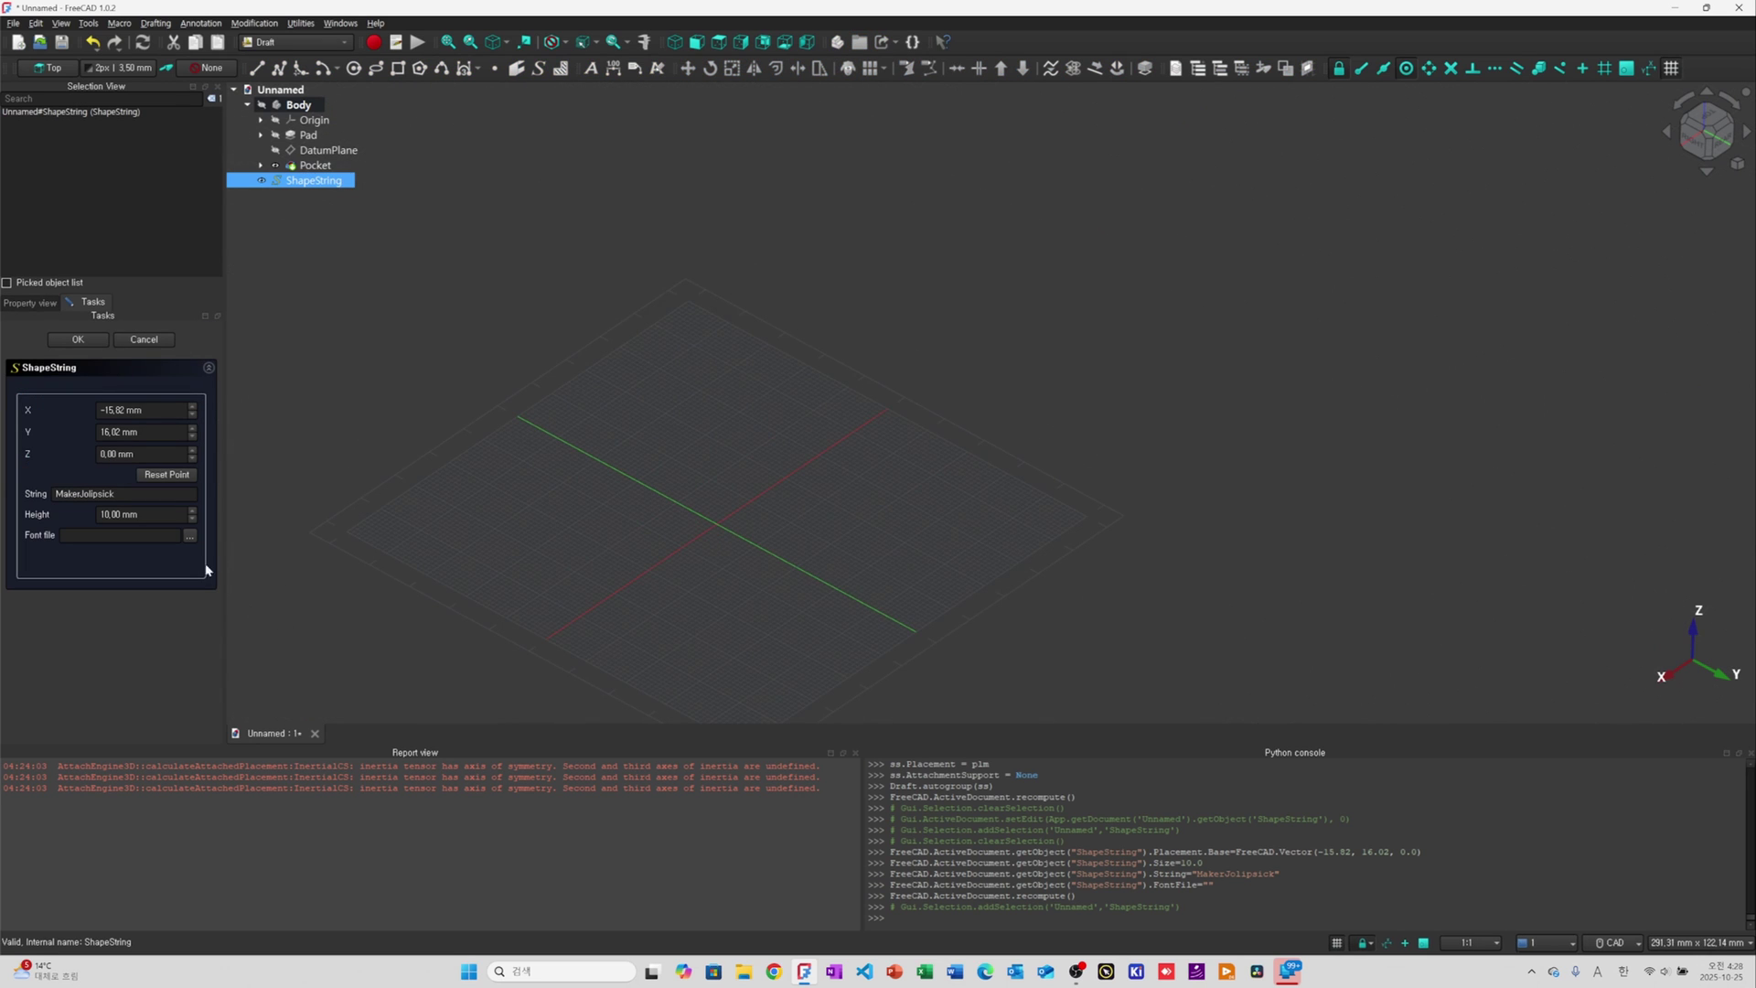
{"action": "left_click", "coordinate": [190, 535]}
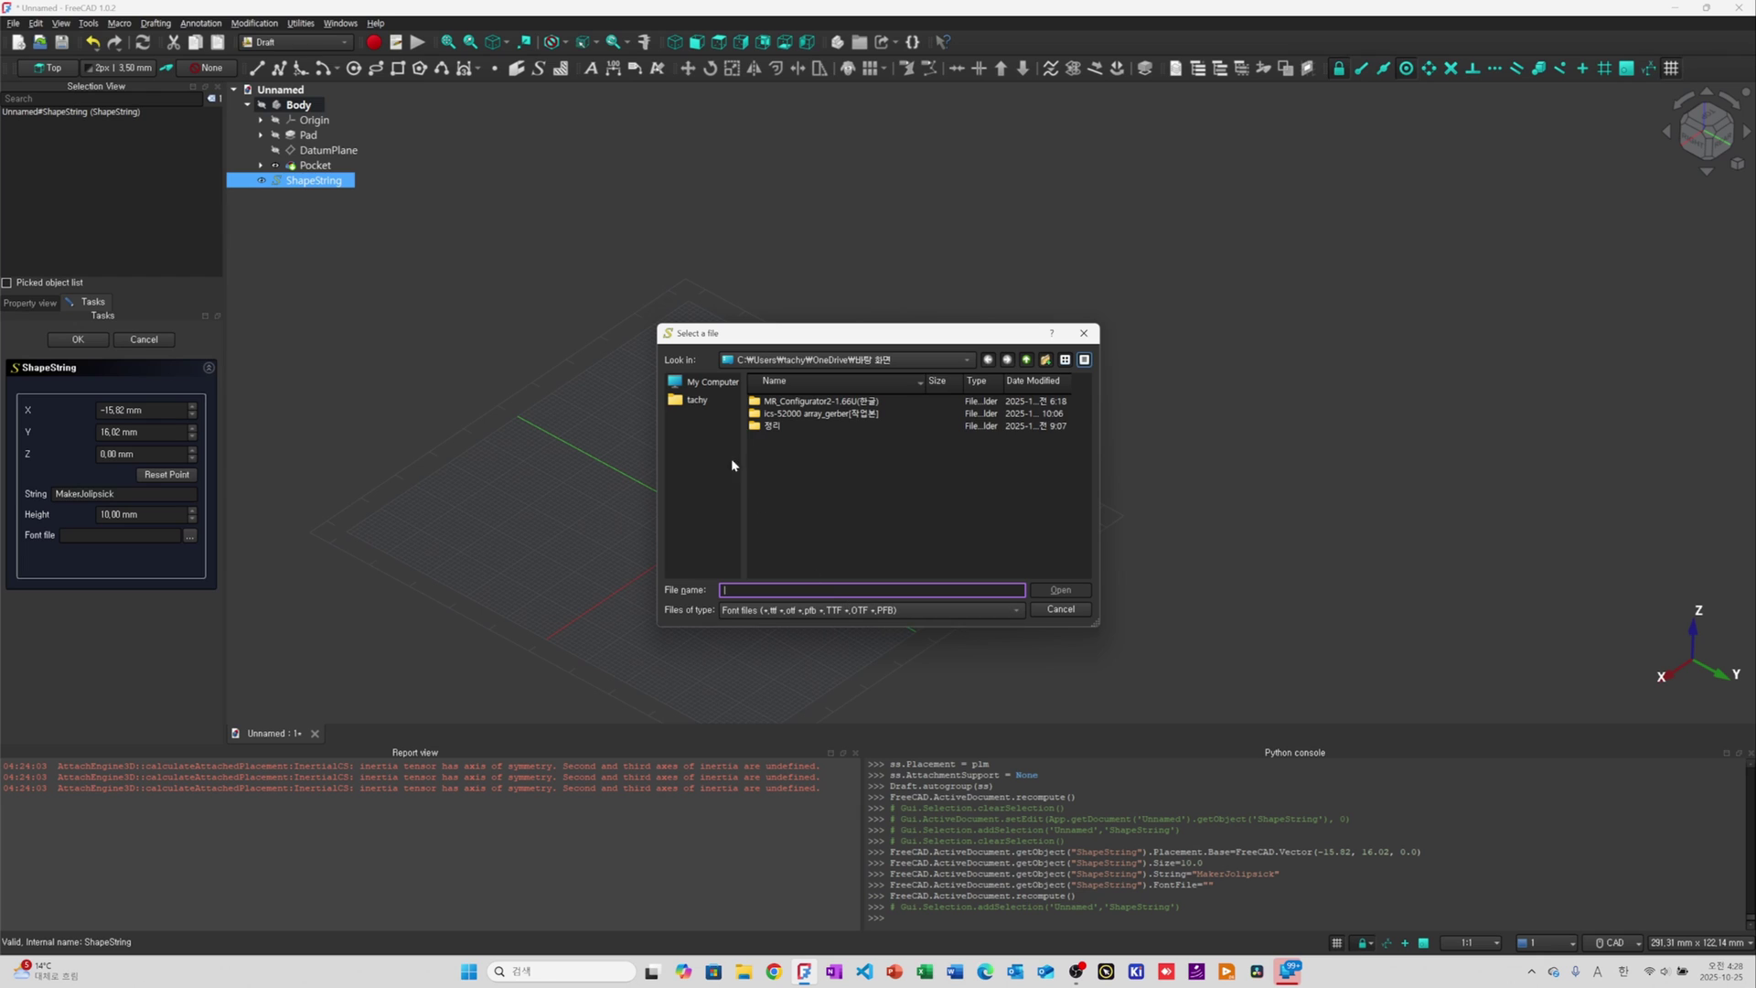
{"action": "left_click", "coordinate": [870, 362]}
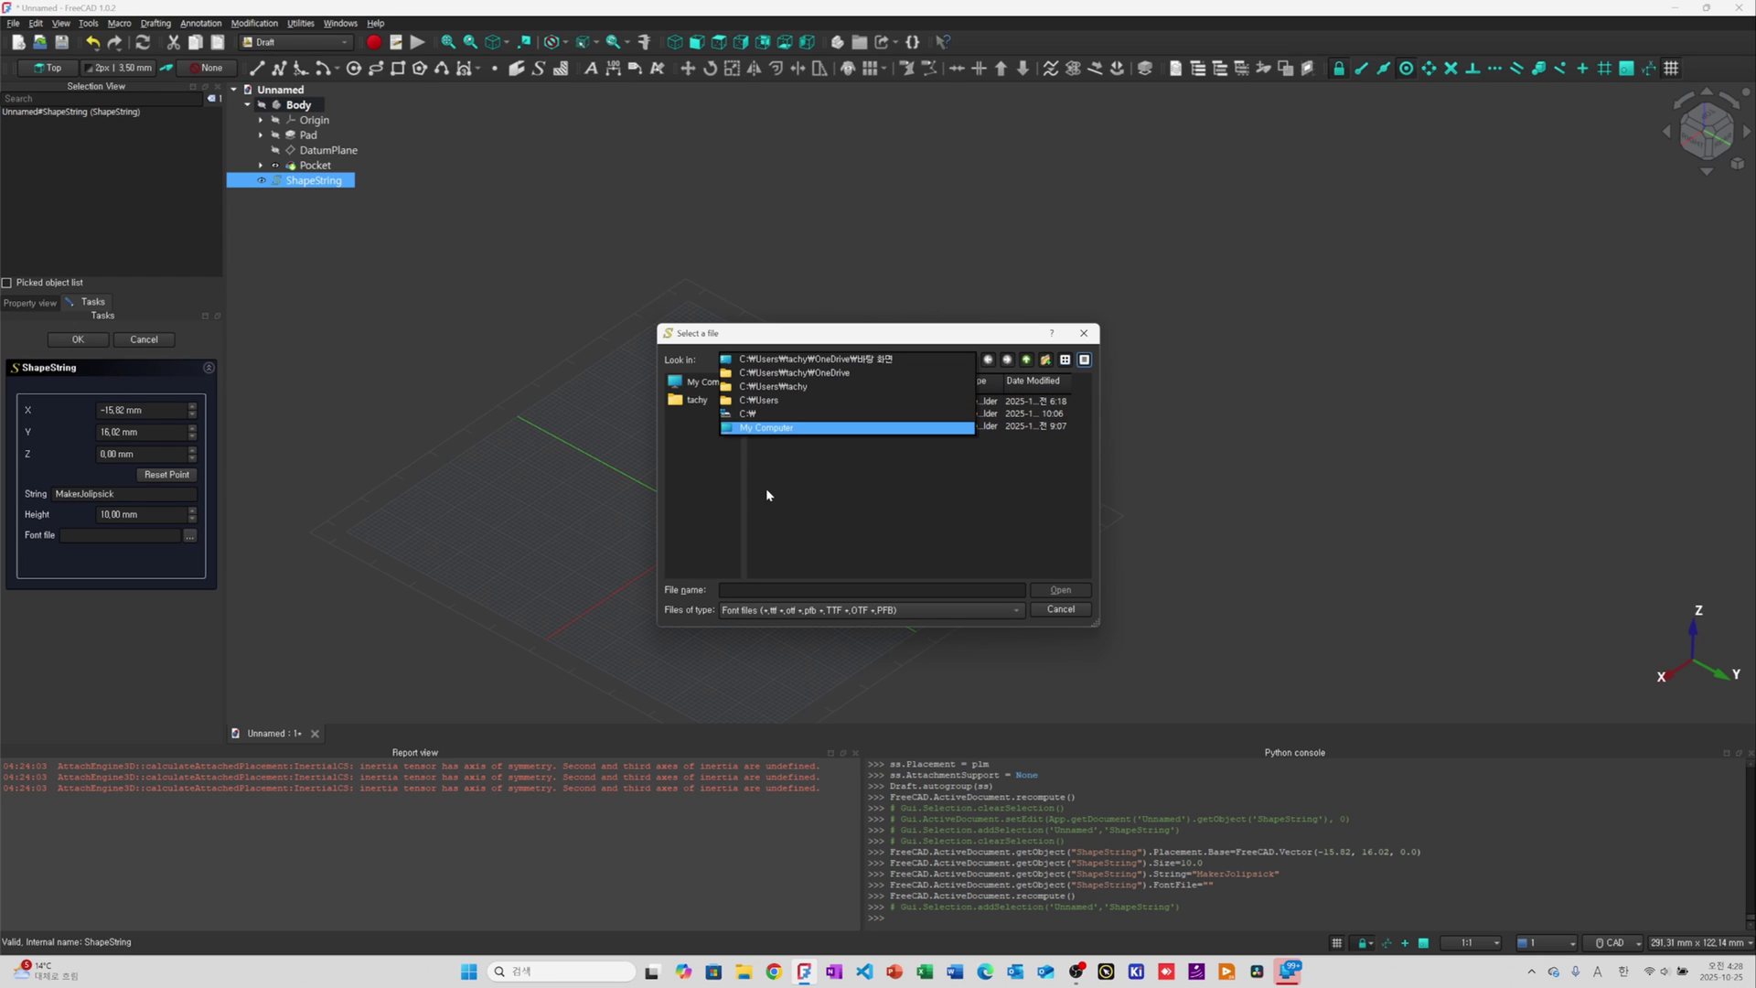
{"action": "left_click", "coordinate": [767, 413]}
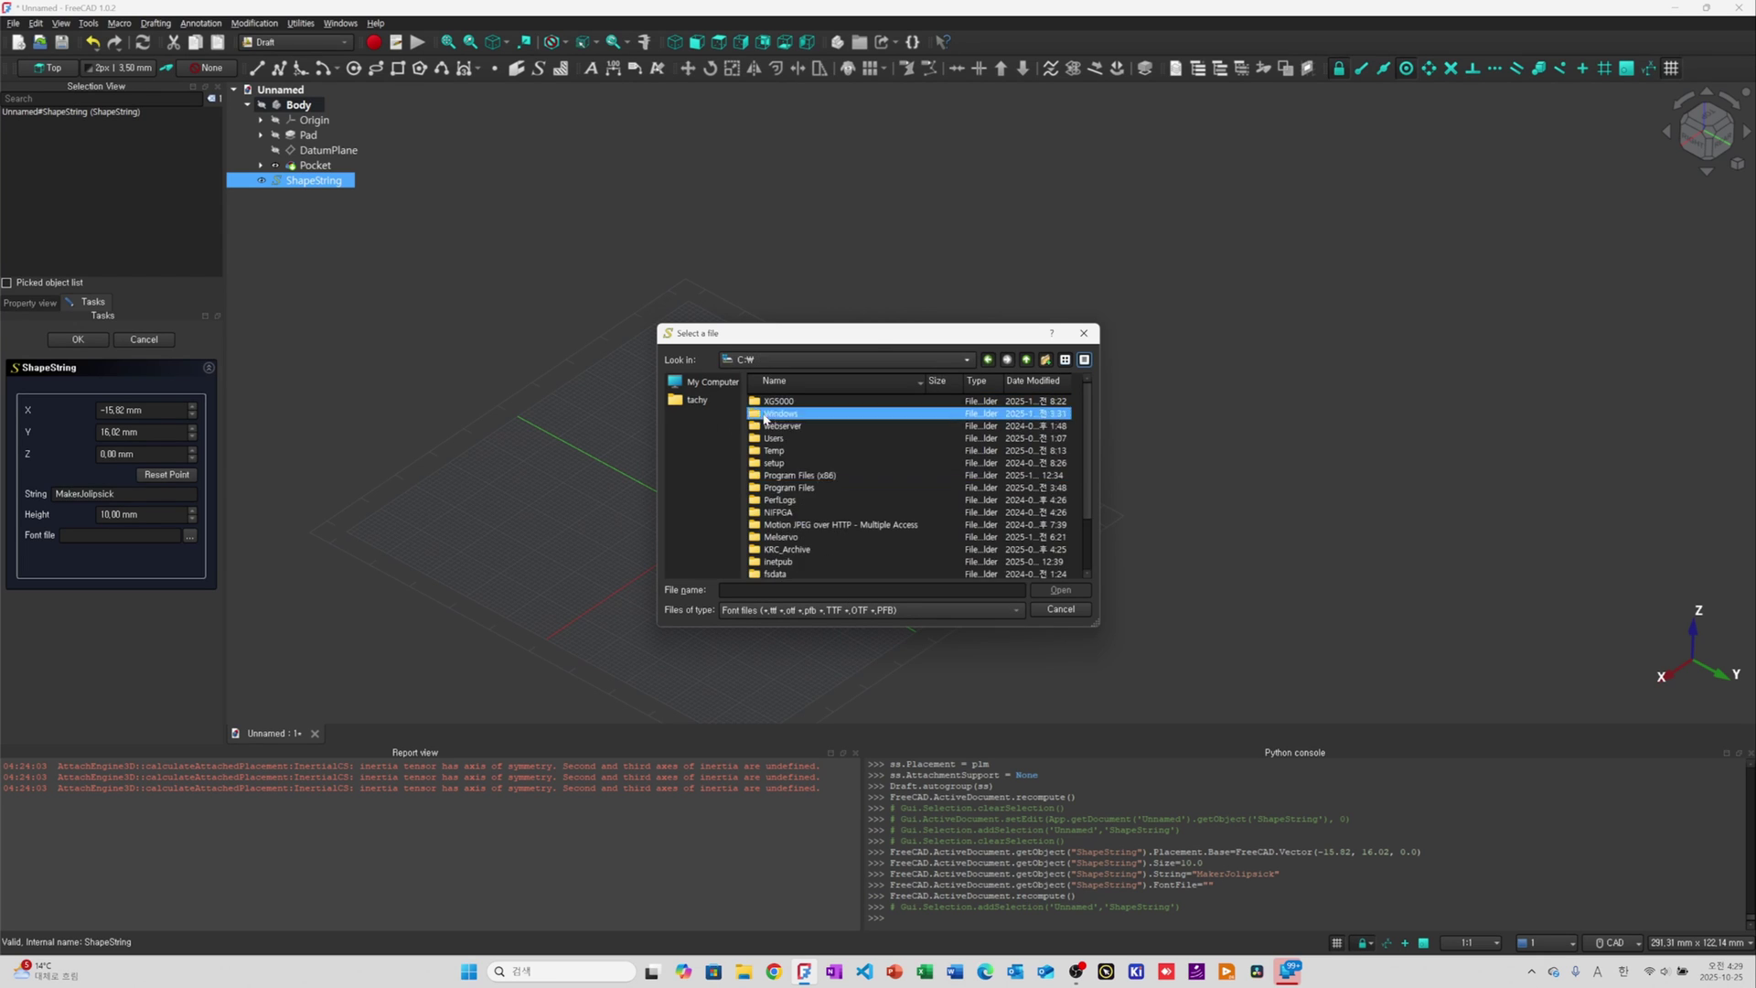
{"action": "scroll", "coordinate": [840, 478], "scroll_direction": "down", "scroll_amount": 2}
{"action": "left_click", "coordinate": [811, 413]}
{"action": "double_click", "coordinate": [811, 414]}
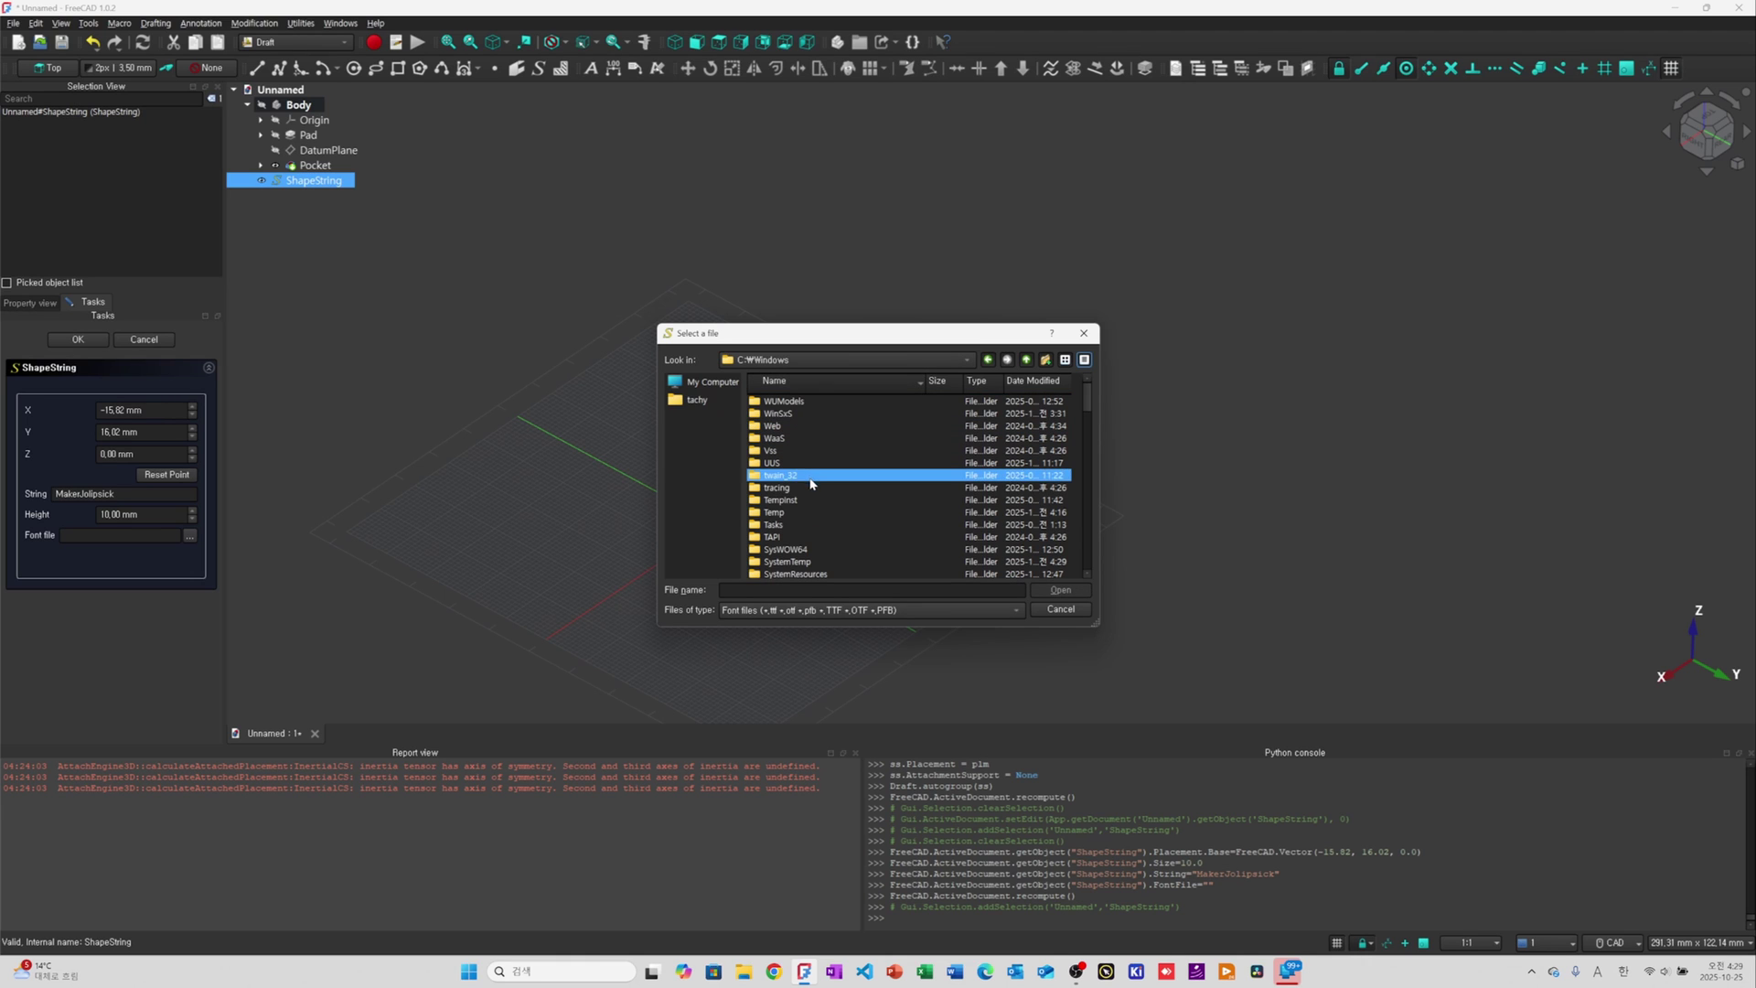
Find and open the Fonts folder inside C:\Windows
{"action": "scroll", "coordinate": [795, 528], "scroll_direction": "down", "scroll_amount": 4}
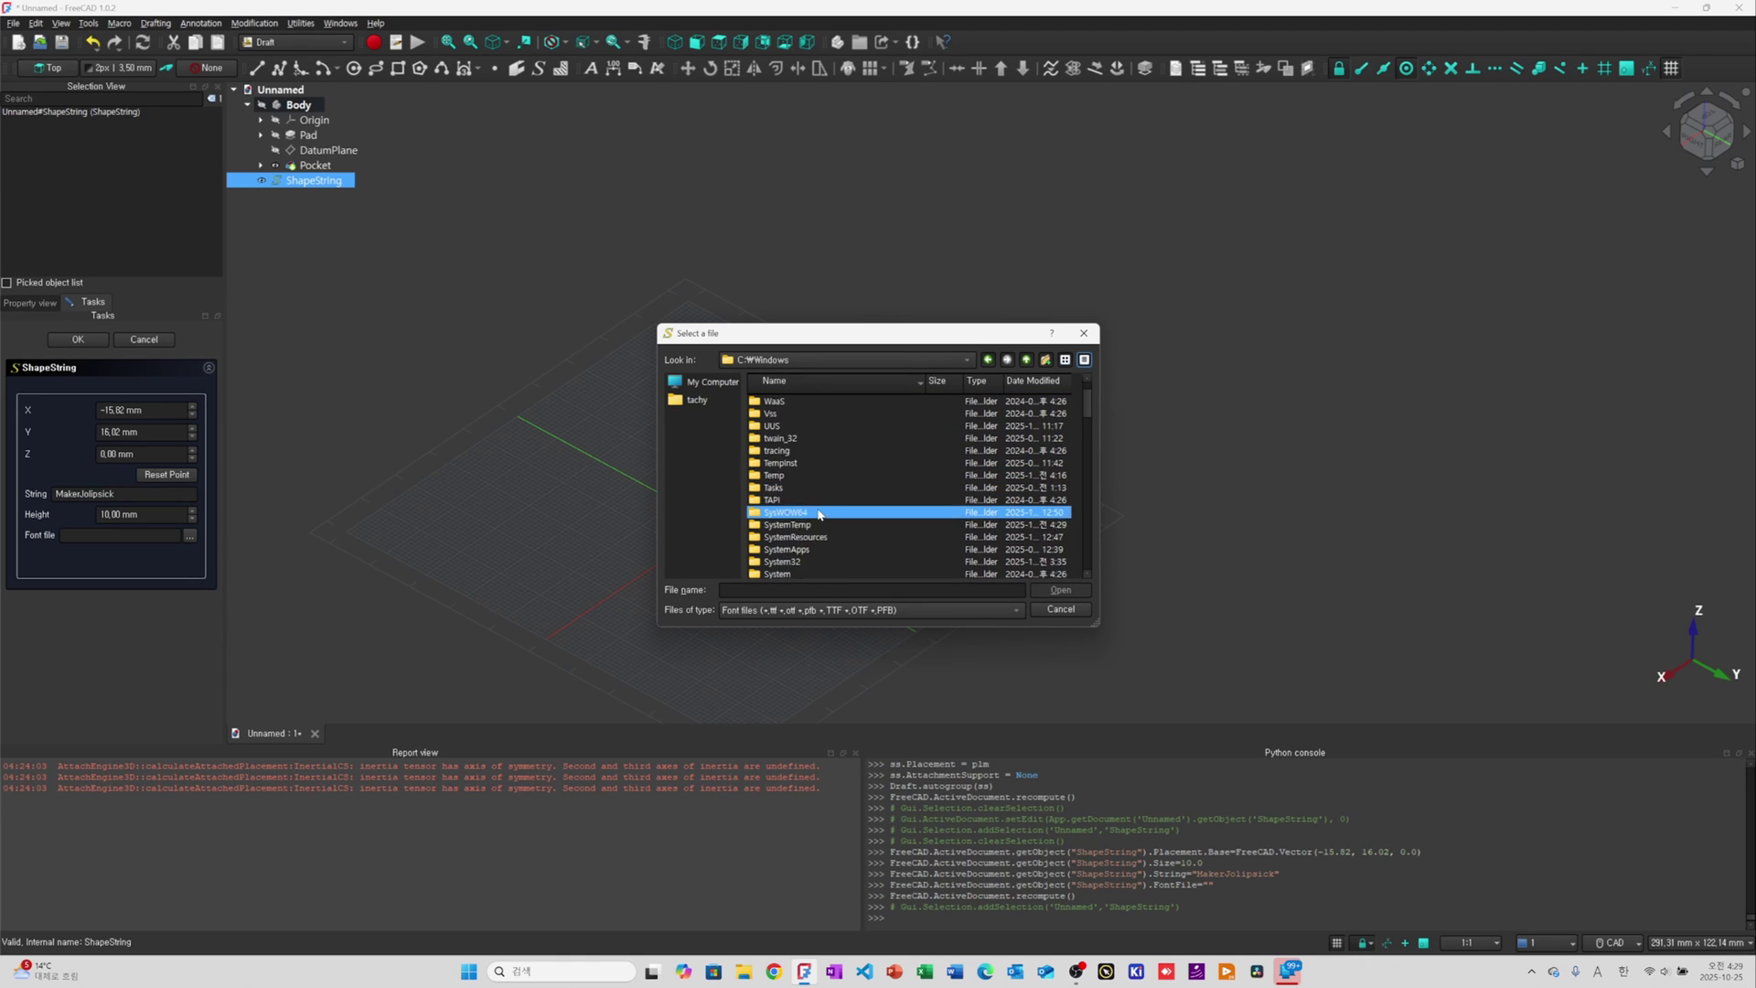
{"action": "scroll", "coordinate": [815, 504], "scroll_direction": "up", "scroll_amount": 4}
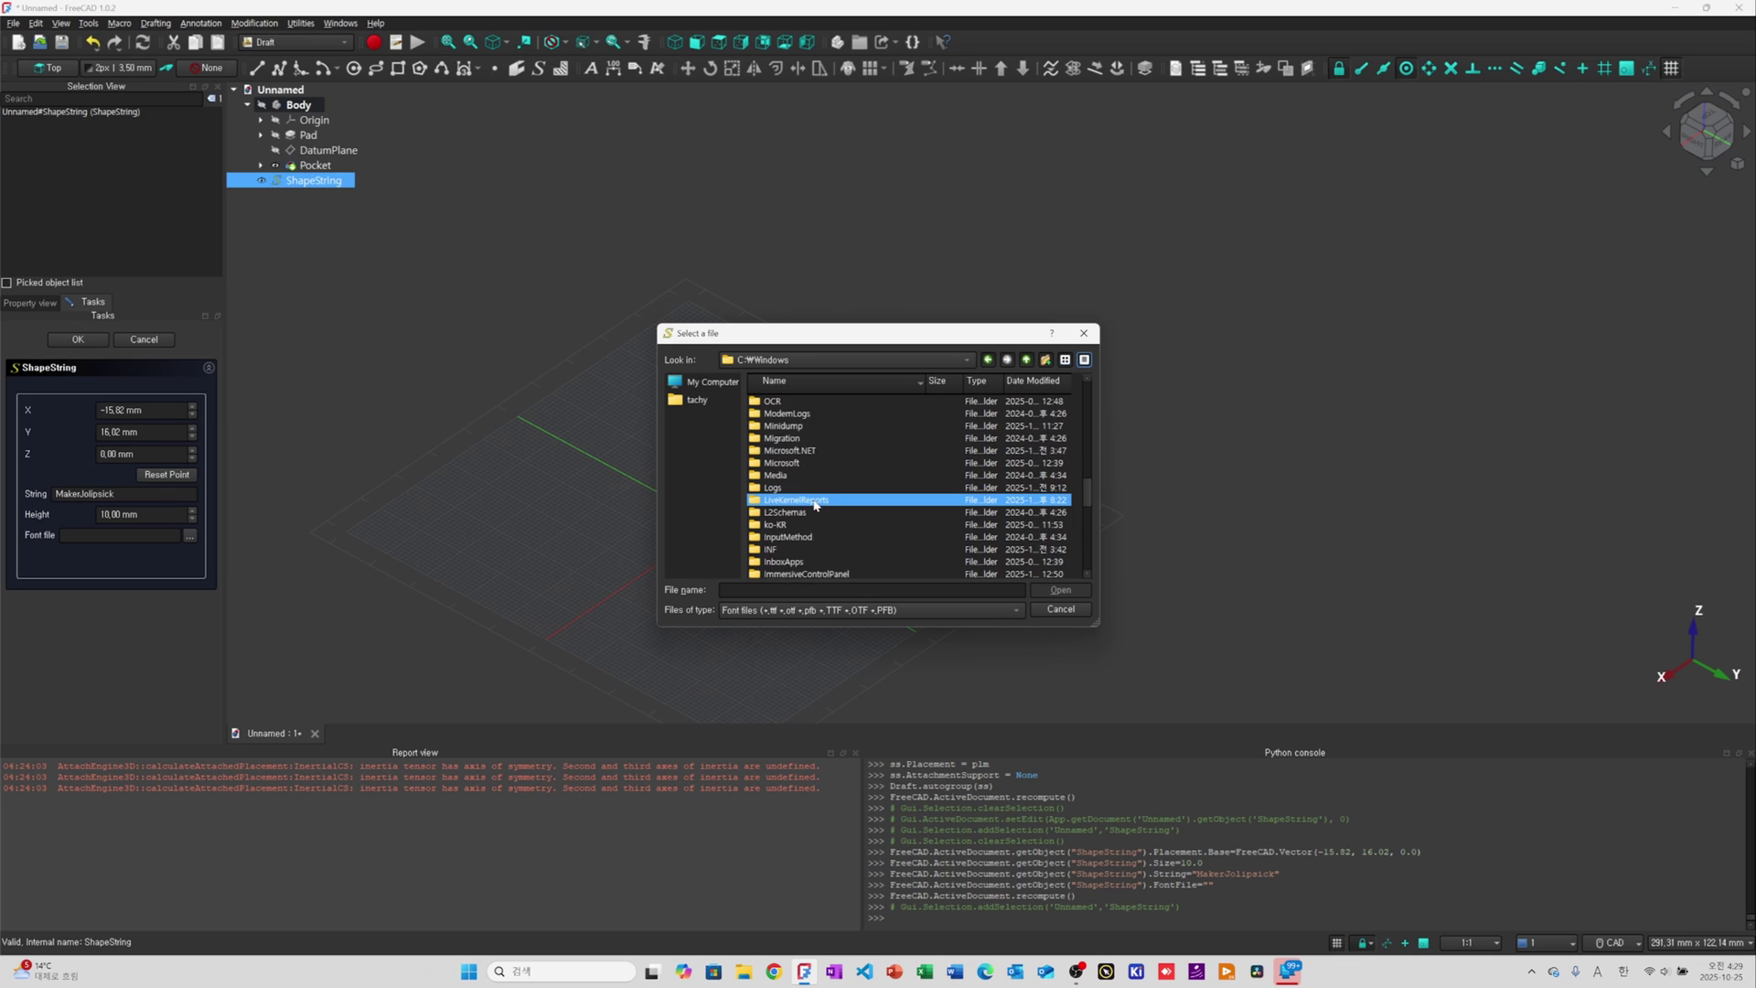
{"action": "scroll", "coordinate": [814, 504], "scroll_direction": "down", "scroll_amount": 20}
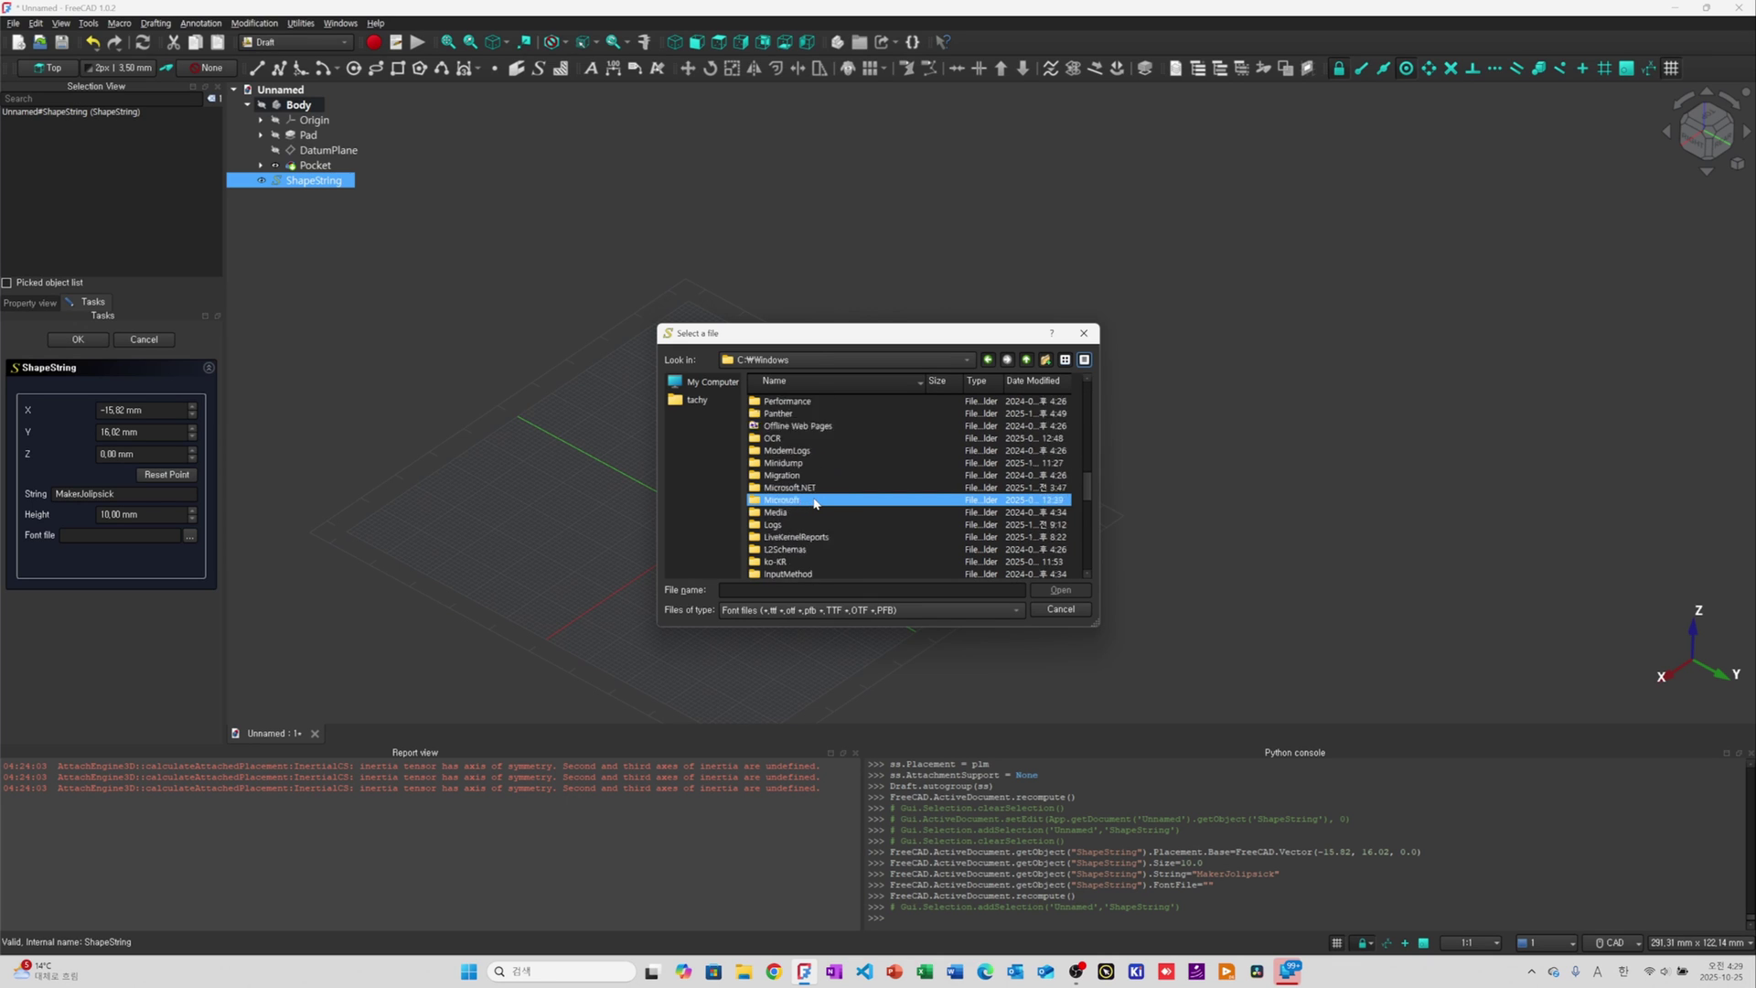
{"action": "scroll", "coordinate": [814, 504], "scroll_direction": "up", "scroll_amount": 2}
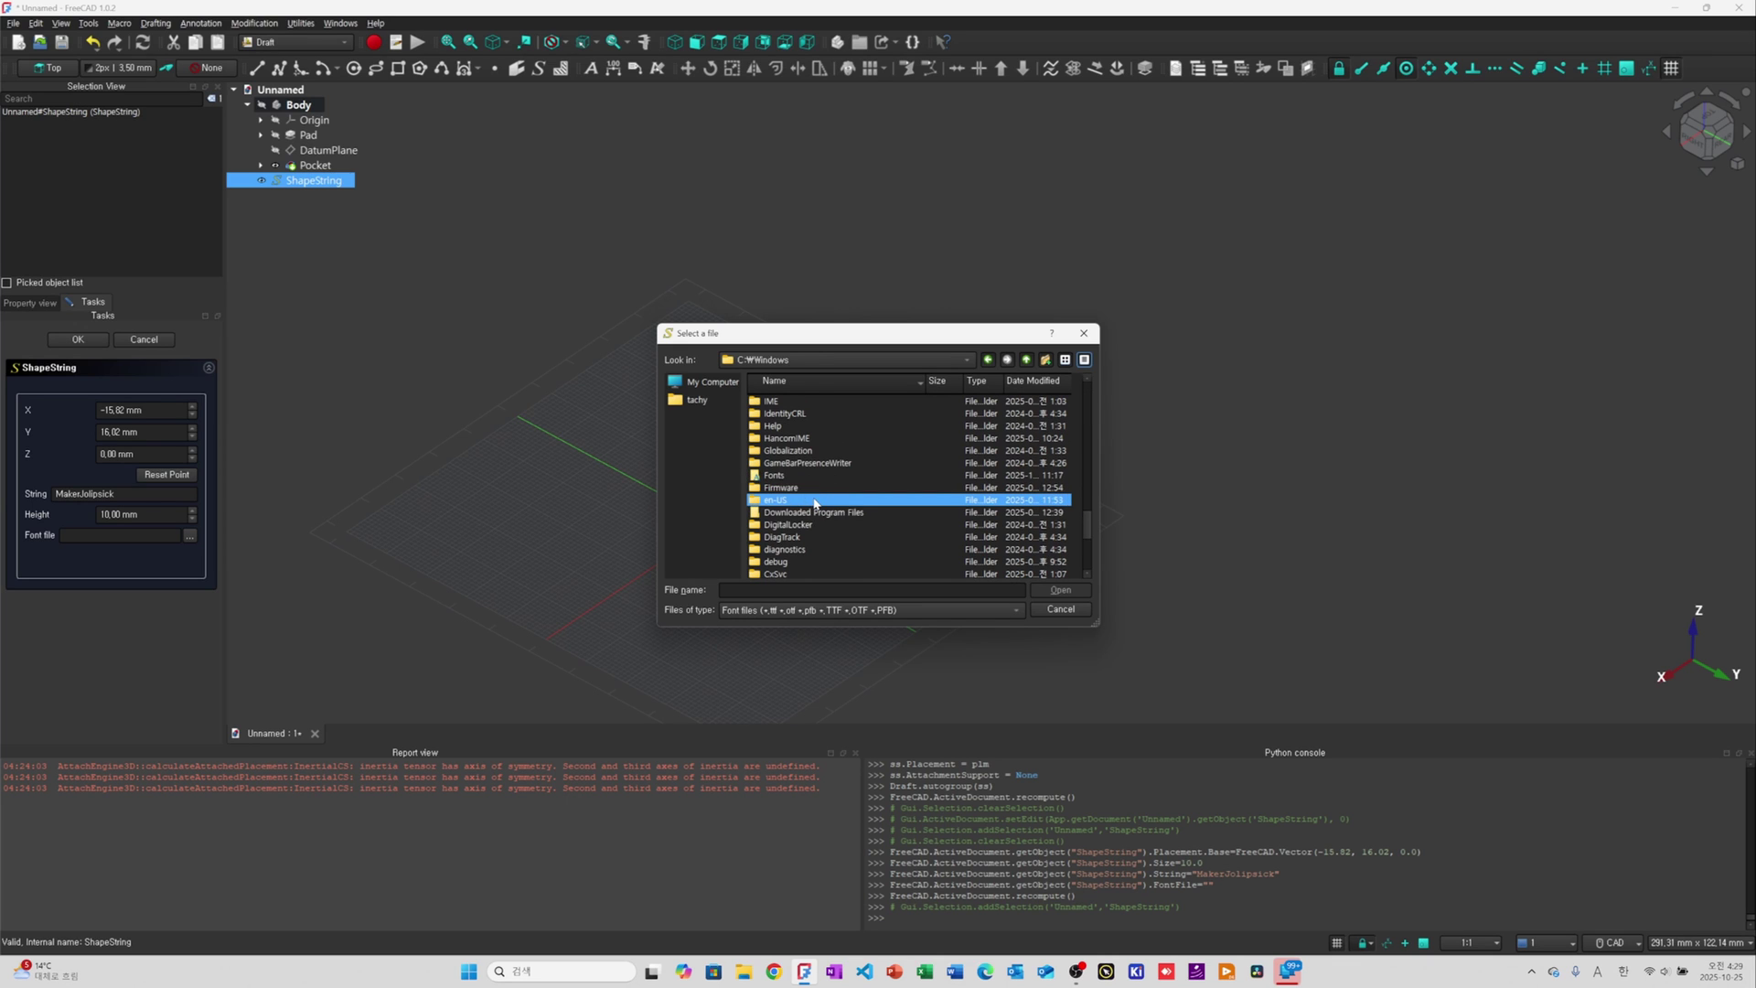
{"action": "left_click", "coordinate": [784, 476]}
{"action": "double_click", "coordinate": [784, 477]}
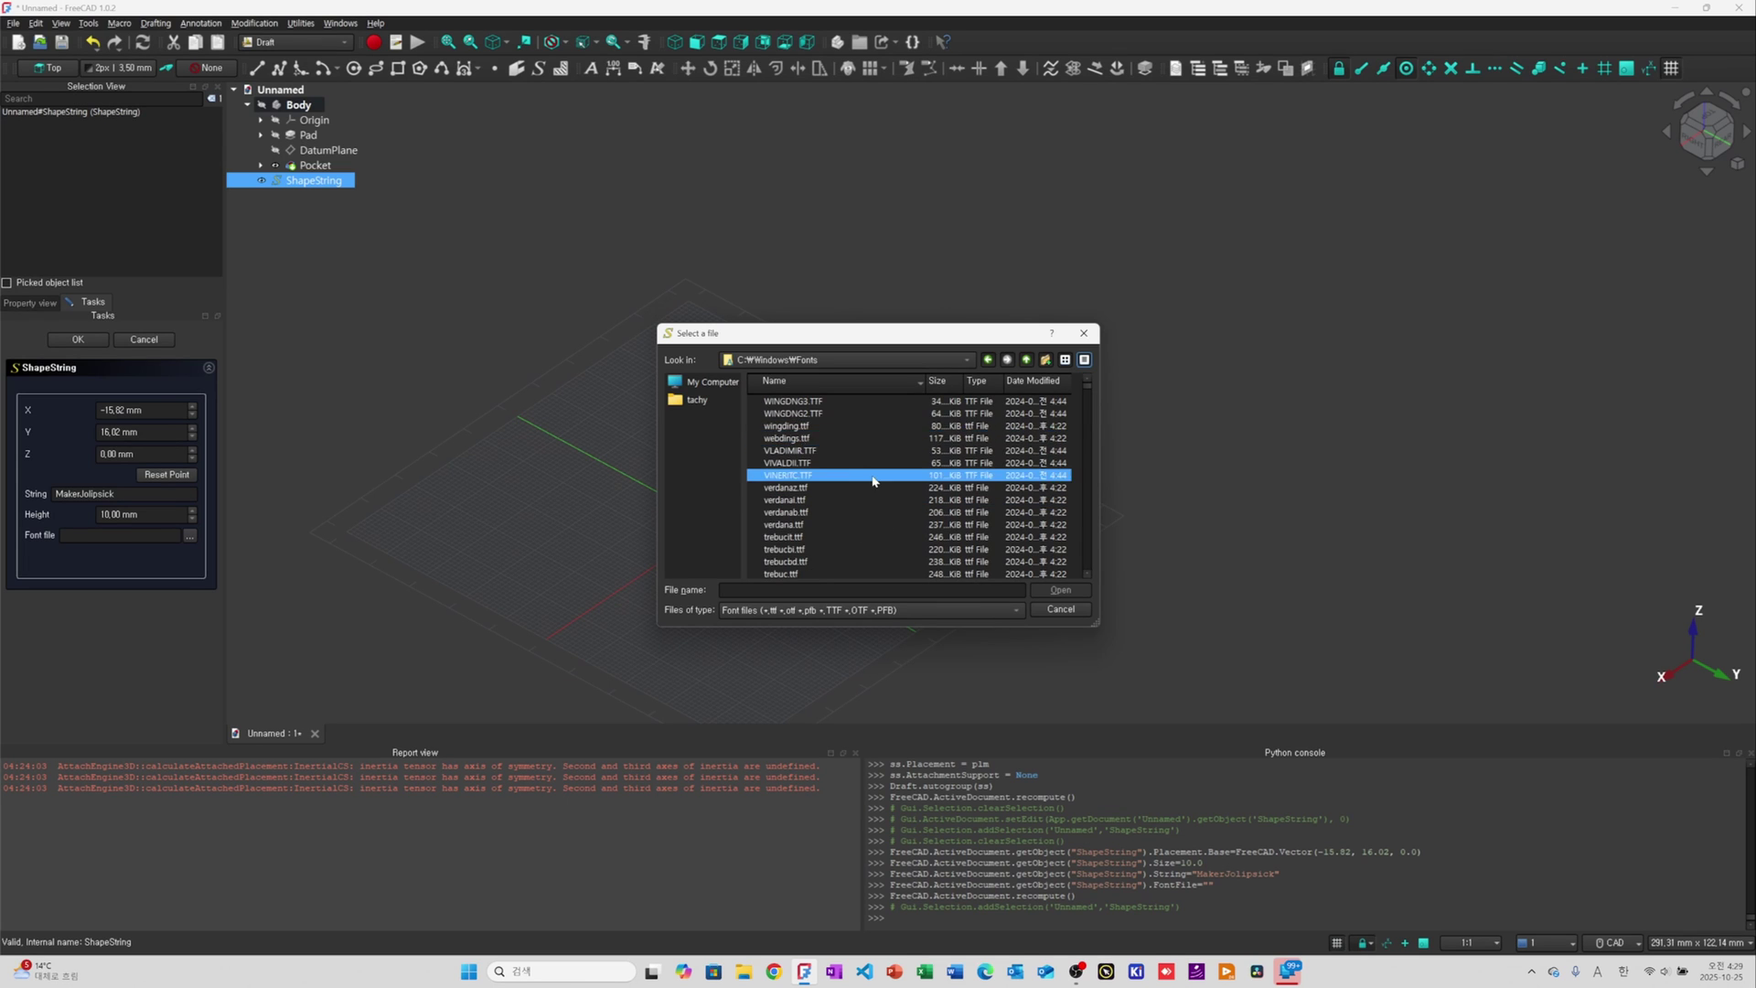
Look through the font files in the Fonts folder for a suitable typeface
{"action": "scroll", "coordinate": [831, 520], "scroll_direction": "down", "scroll_amount": 10}
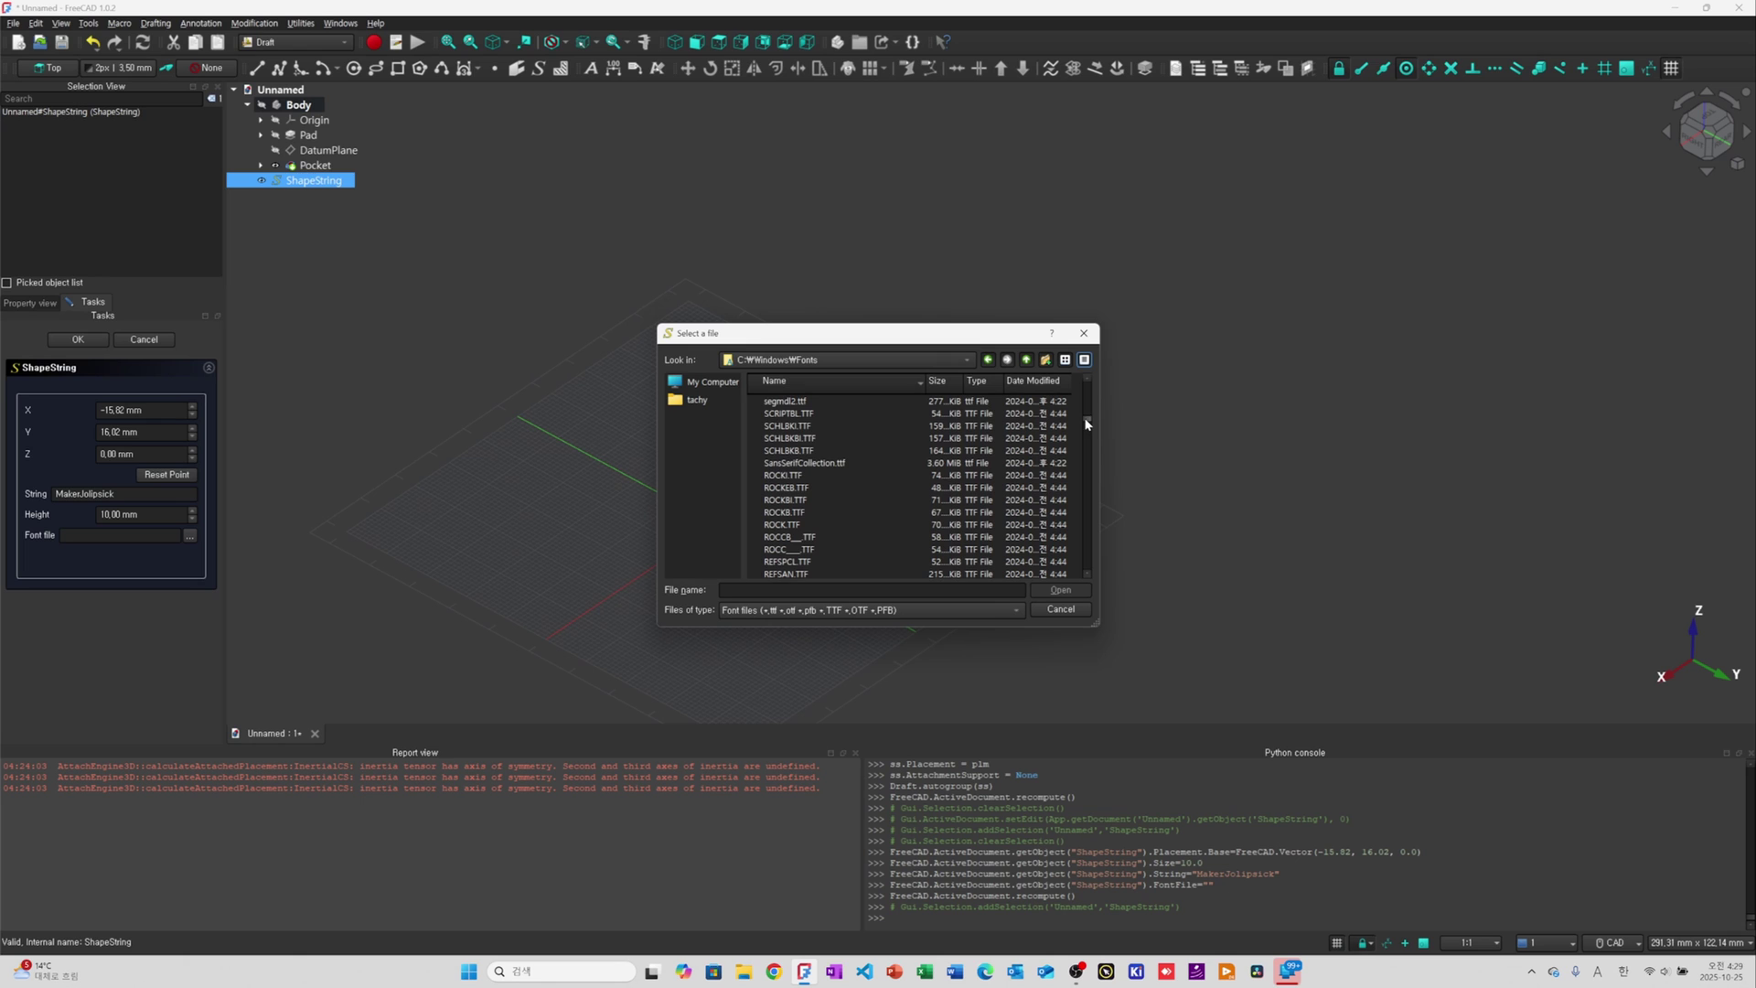
{"action": "mouse_move", "coordinate": [1088, 424]}
{"action": "left_mouse_down"}
{"action": "mouse_move", "coordinate": [1097, 580]}
{"action": "mouse_move", "coordinate": [1082, 390]}
{"action": "left_mouse_up"}
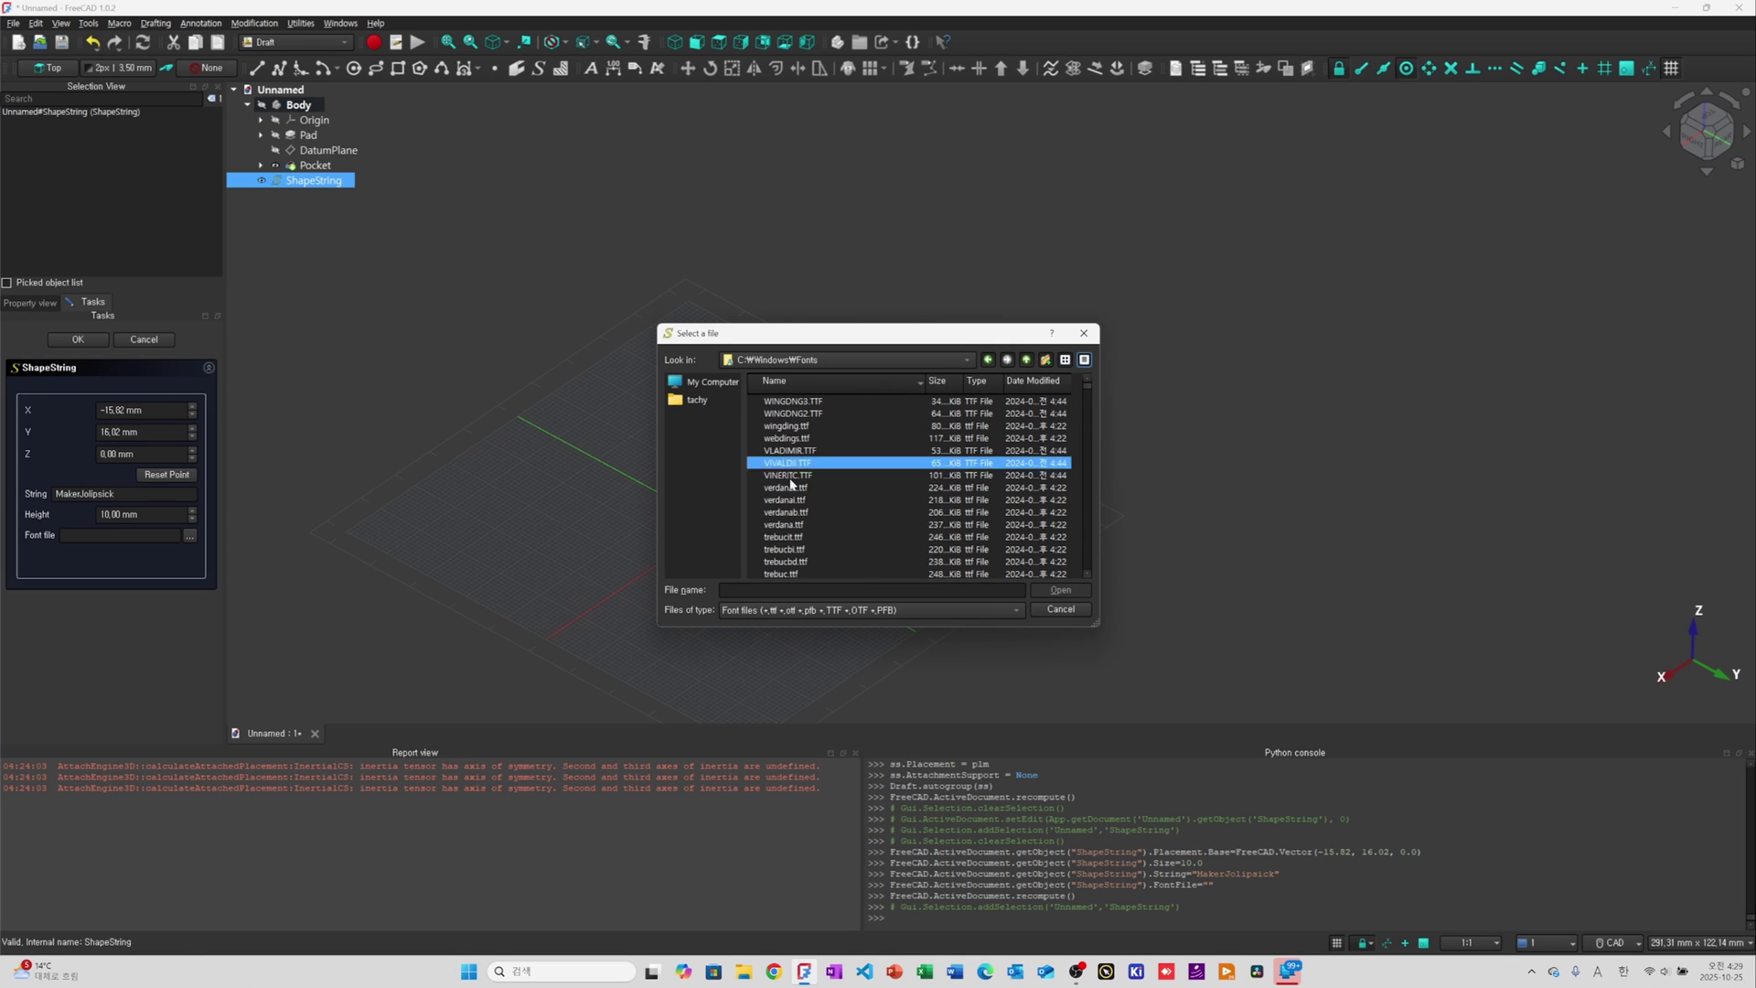
{"action": "scroll", "coordinate": [808, 485], "scroll_direction": "down", "scroll_amount": 1}
{"action": "left_click", "coordinate": [808, 477]}
{"action": "scroll", "coordinate": [818, 490], "scroll_direction": "down", "scroll_amount": 10}
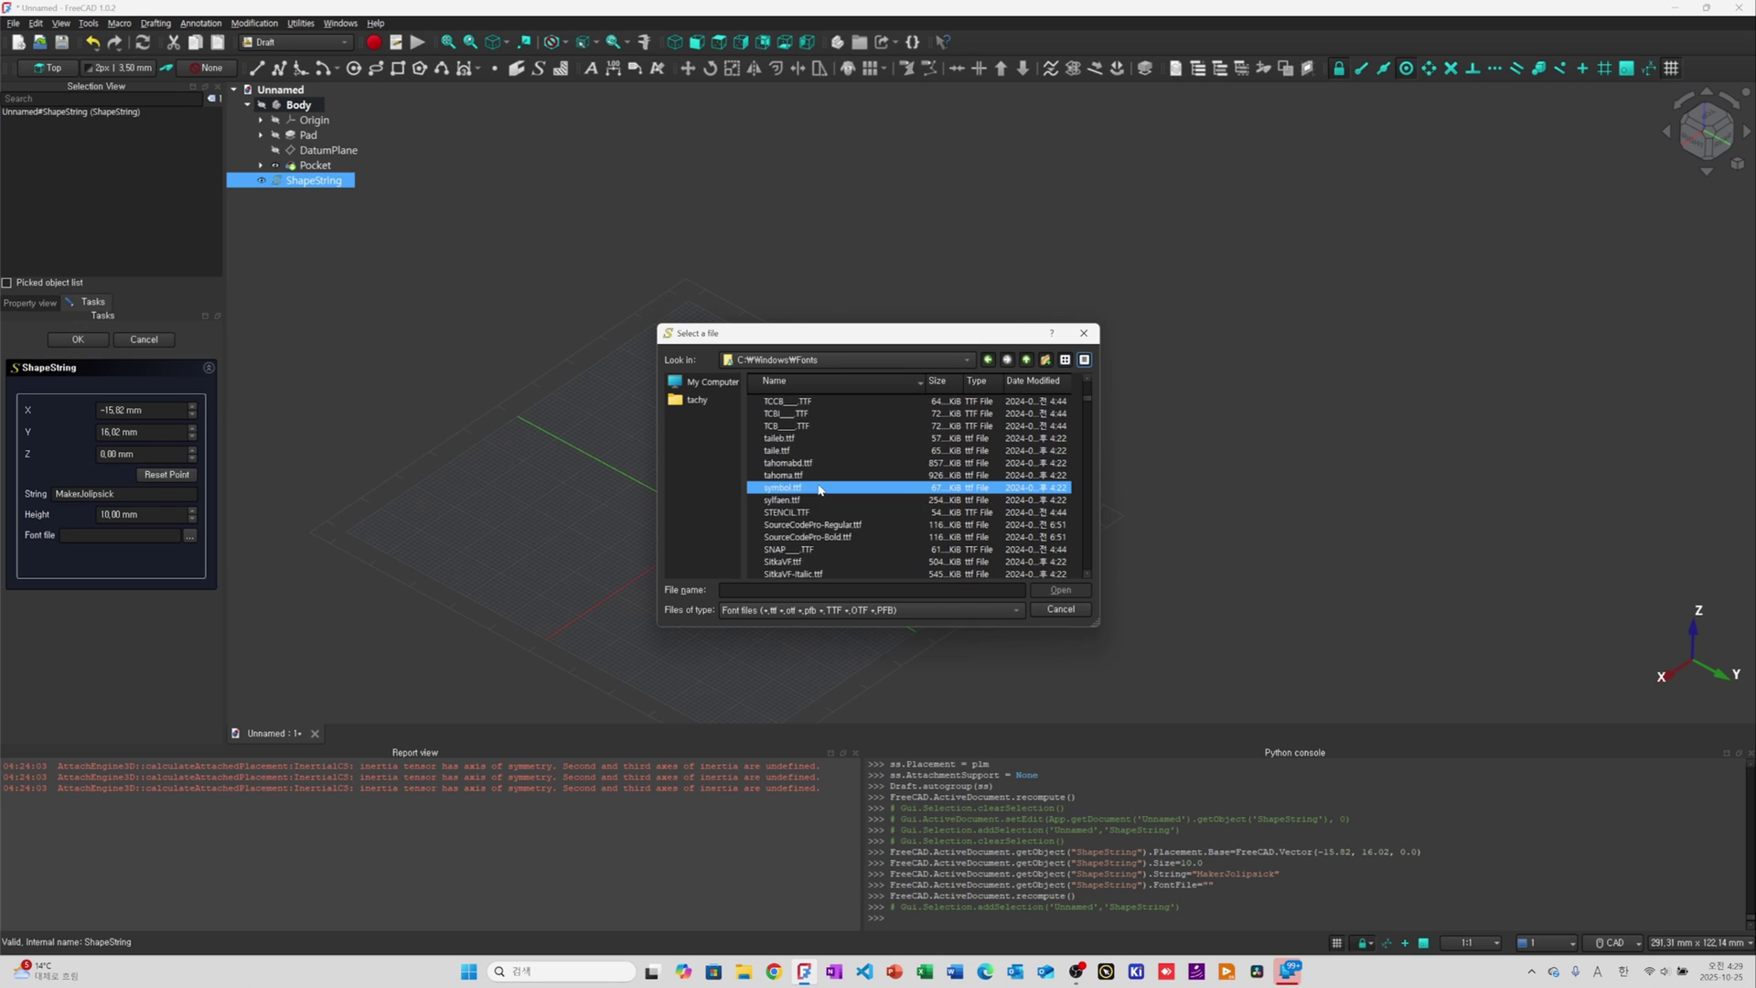
{"action": "scroll", "coordinate": [820, 491], "scroll_direction": "down", "scroll_amount": 10}
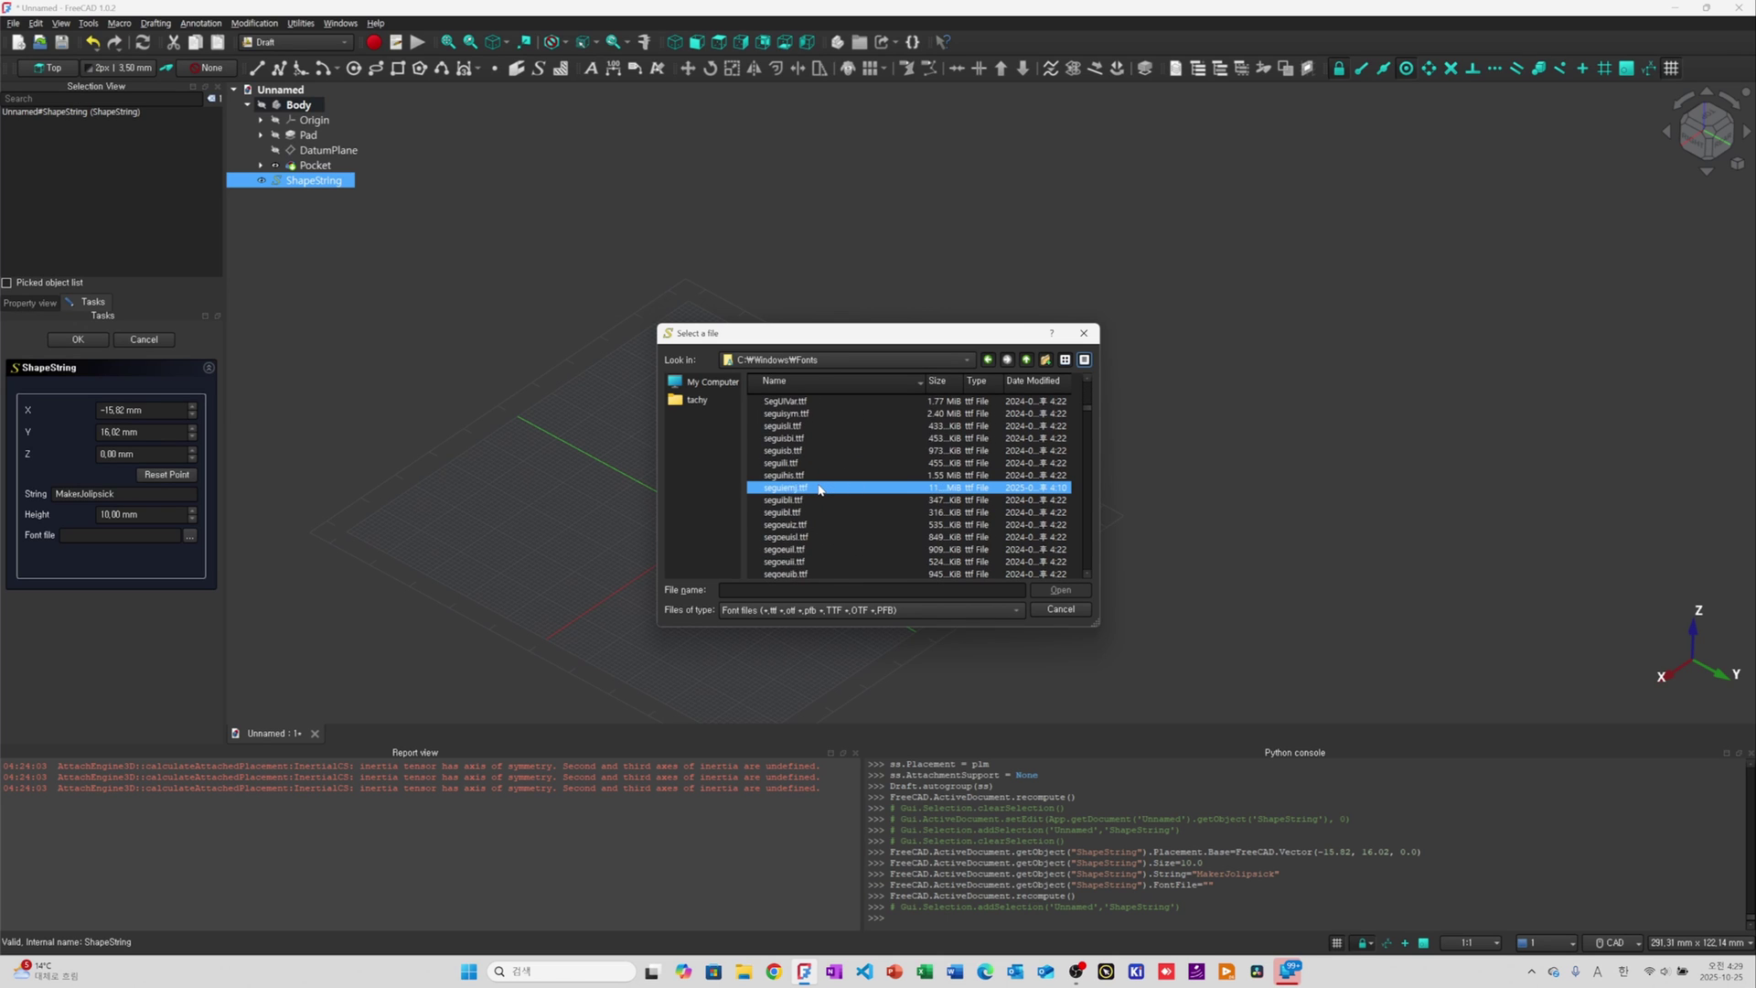
{"action": "scroll", "coordinate": [820, 489], "scroll_direction": "down", "scroll_amount": 10}
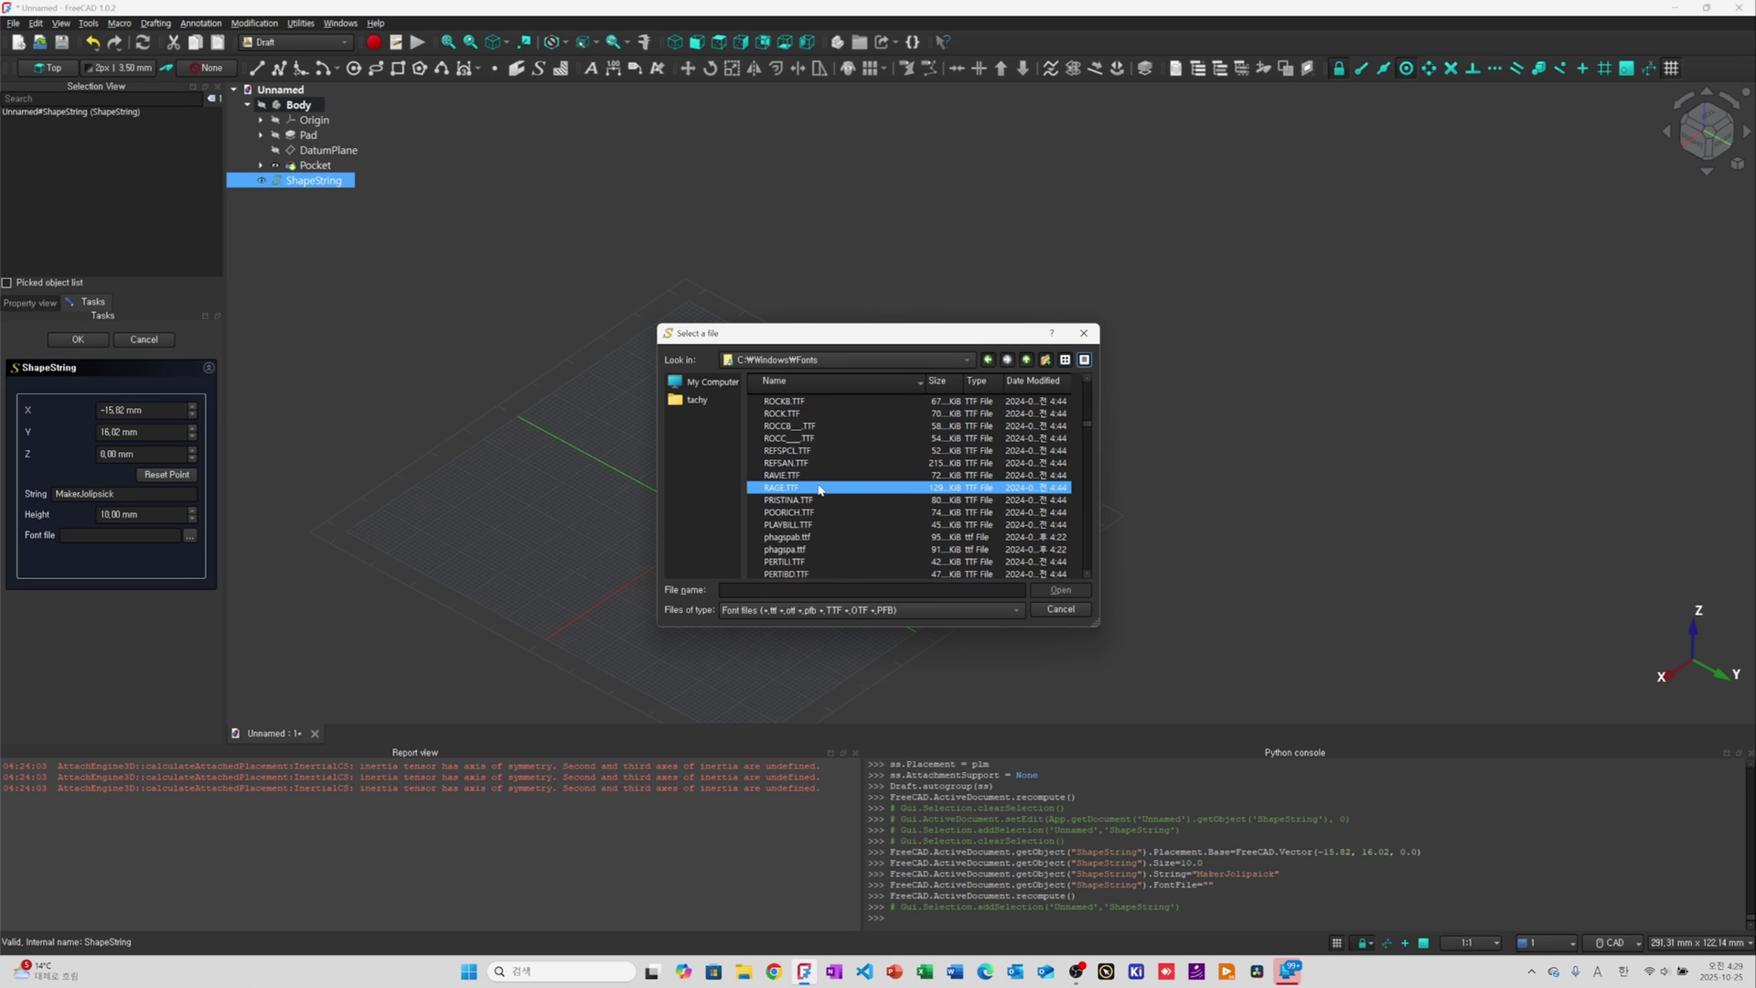
{"action": "scroll", "coordinate": [820, 490], "scroll_direction": "down", "scroll_amount": 6}
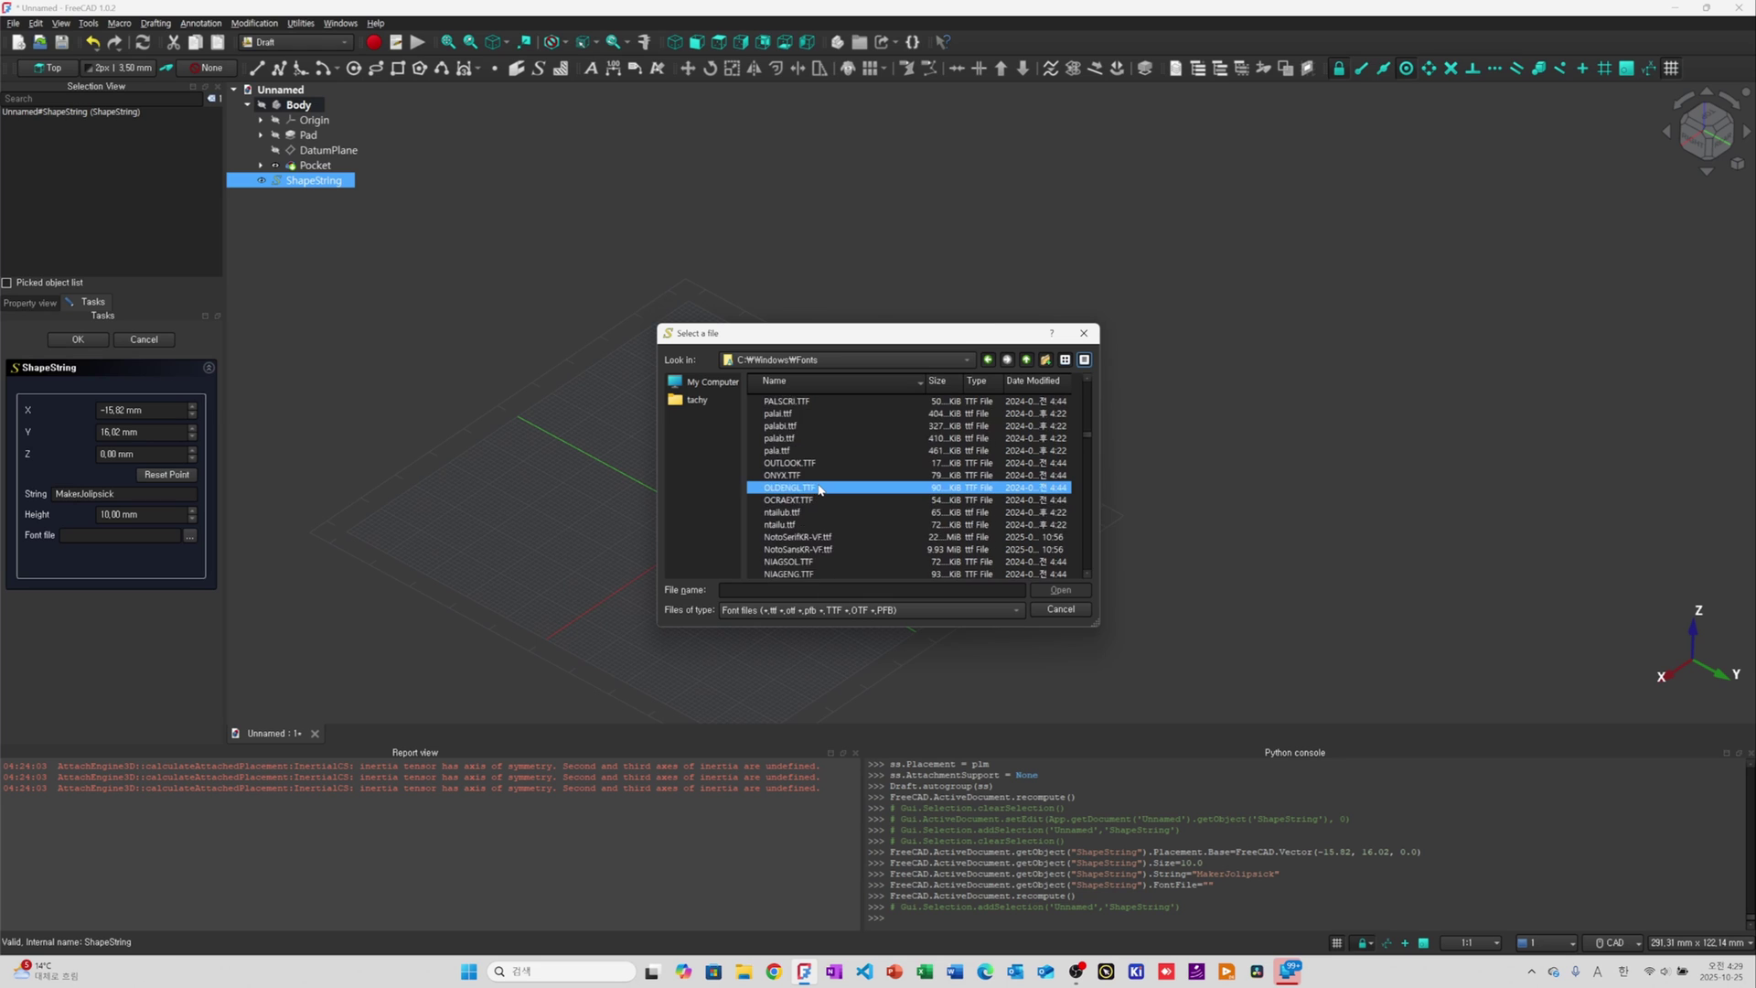
{"action": "scroll", "coordinate": [820, 489], "scroll_direction": "down", "scroll_amount": 15}
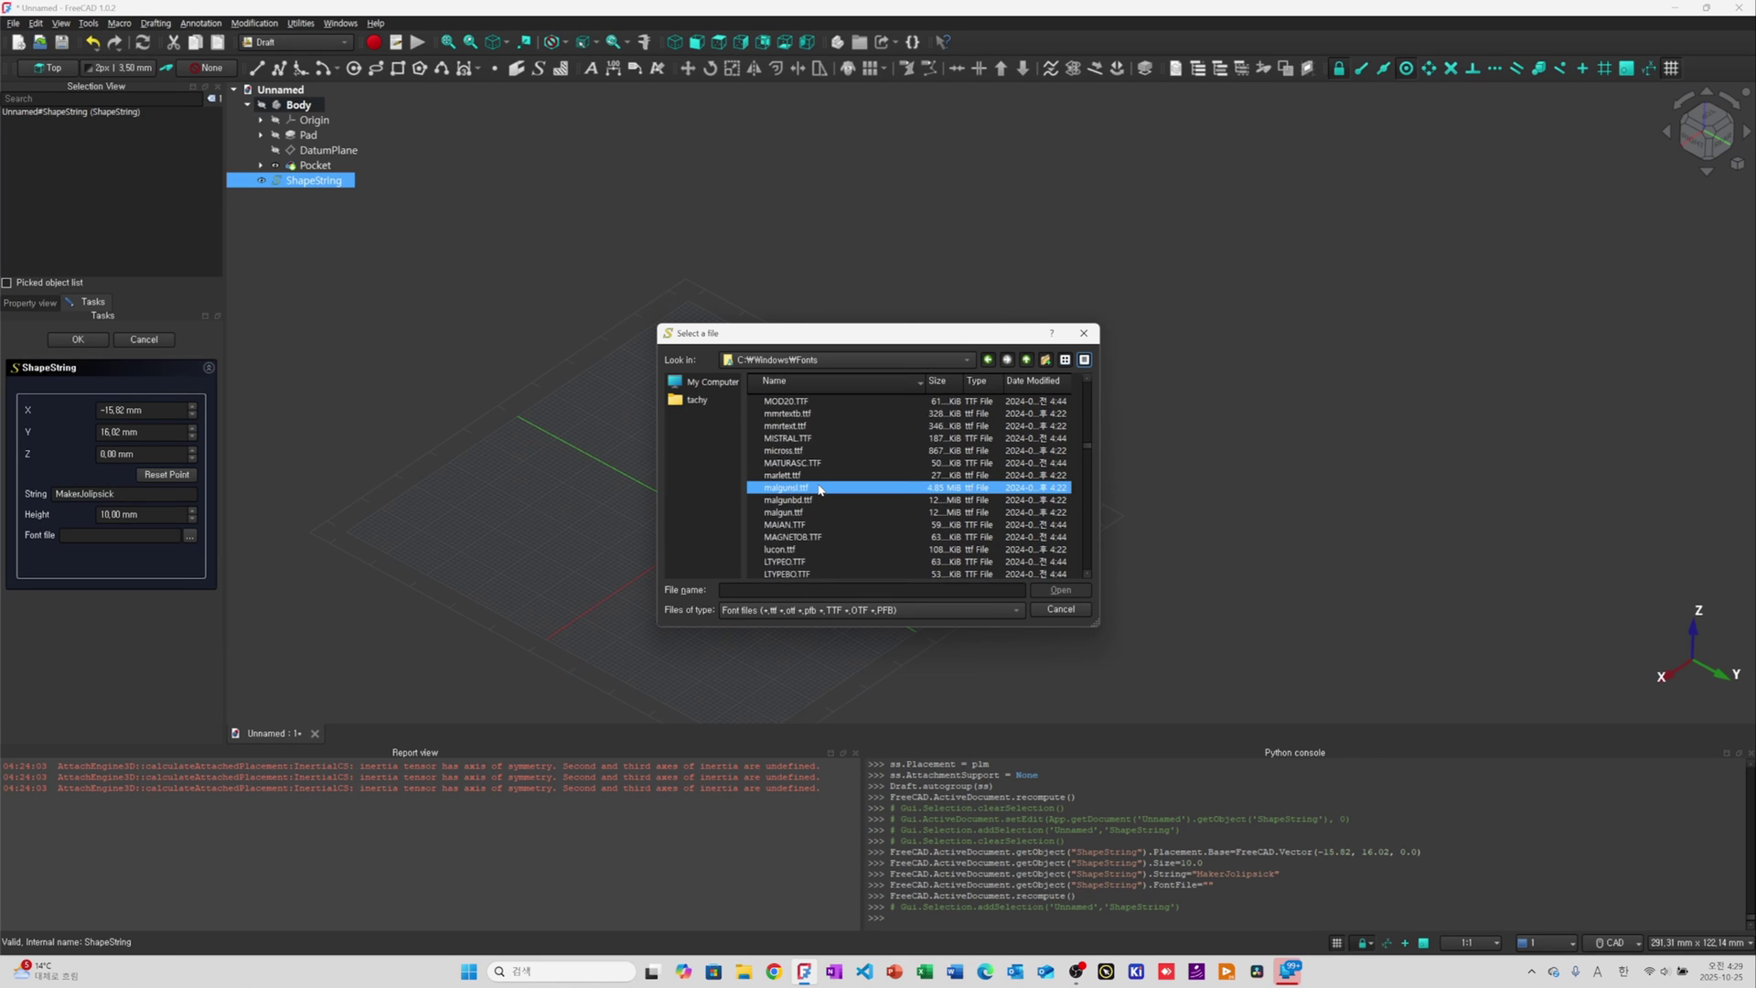
{"action": "scroll", "coordinate": [820, 489], "scroll_direction": "down", "scroll_amount": 15}
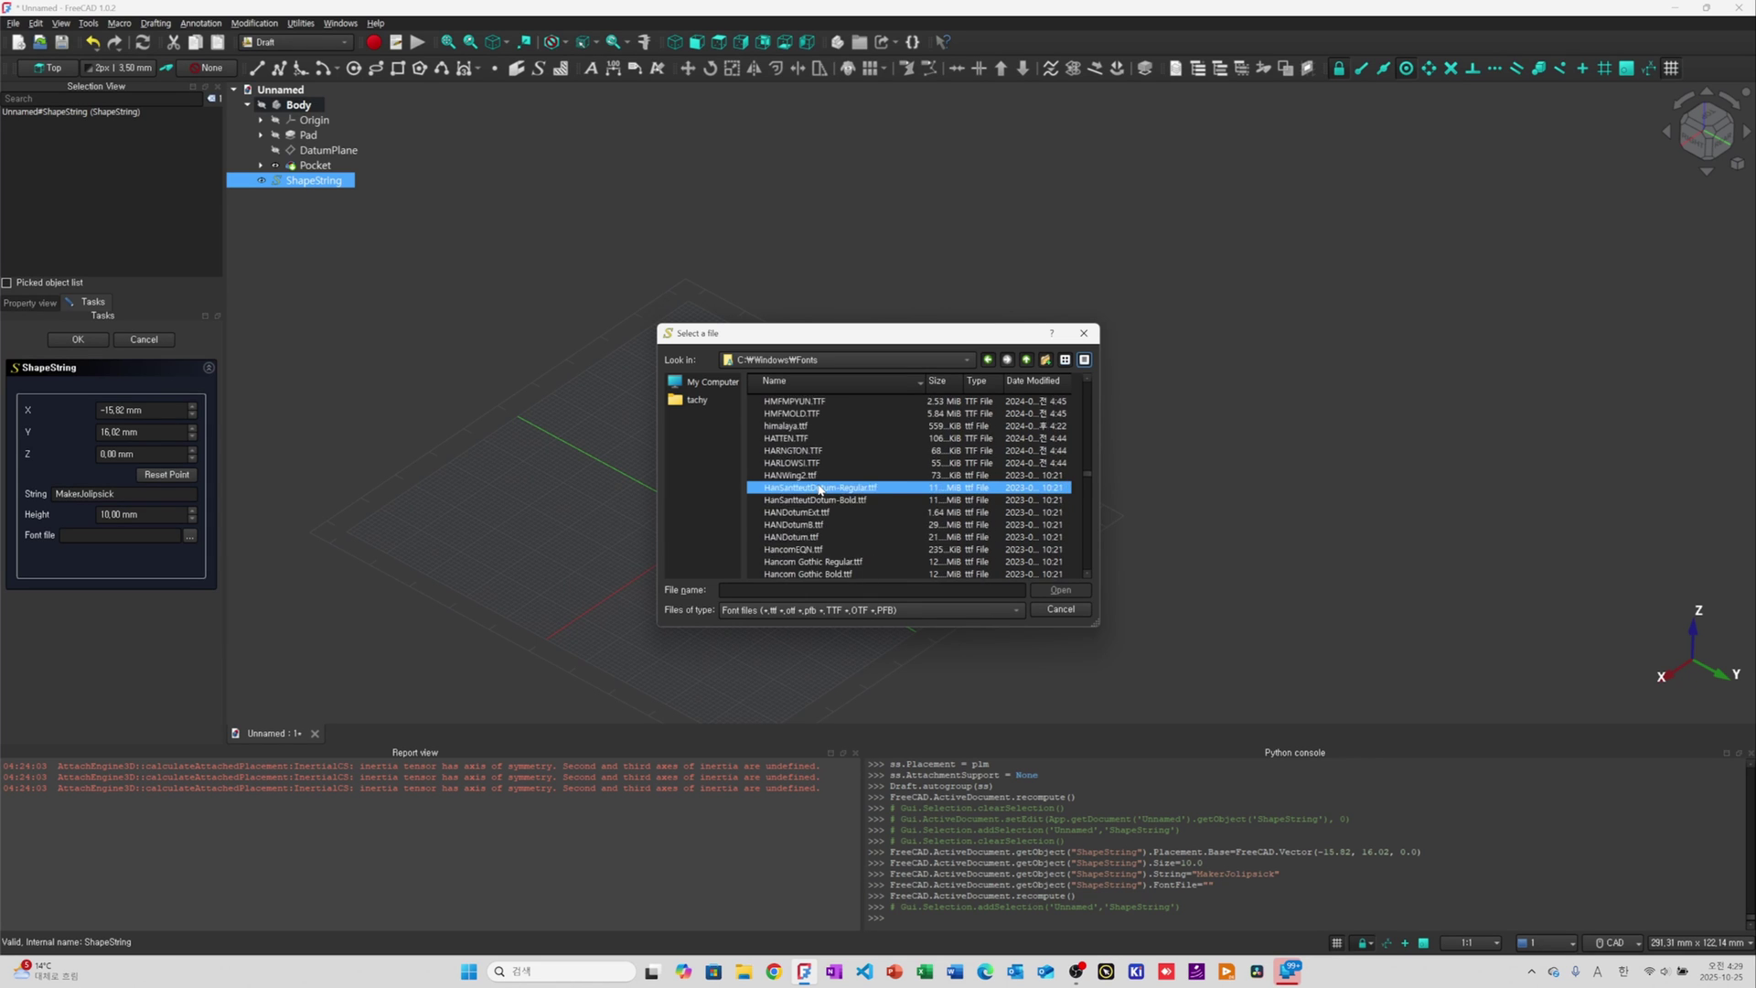
{"action": "scroll", "coordinate": [820, 489], "scroll_direction": "down", "scroll_amount": 20}
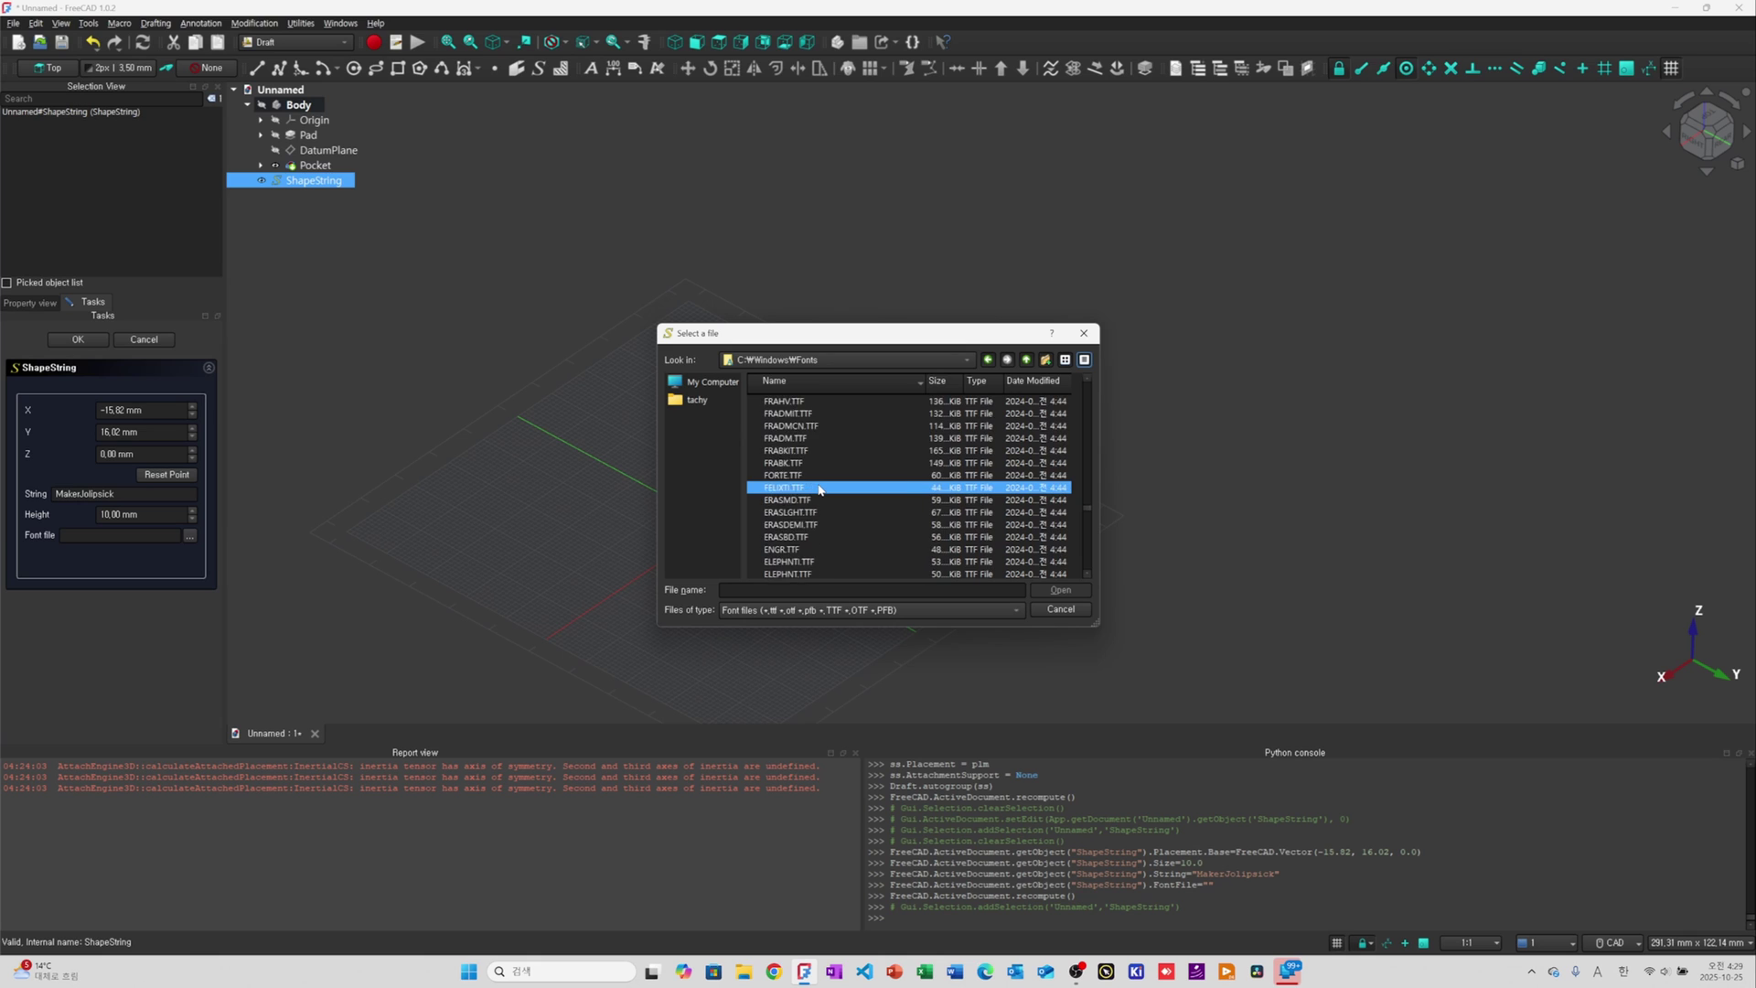
Sort the font files by name in ascending order and choose arial.ttf as the text shape's font
{"action": "left_click", "coordinate": [824, 382]}
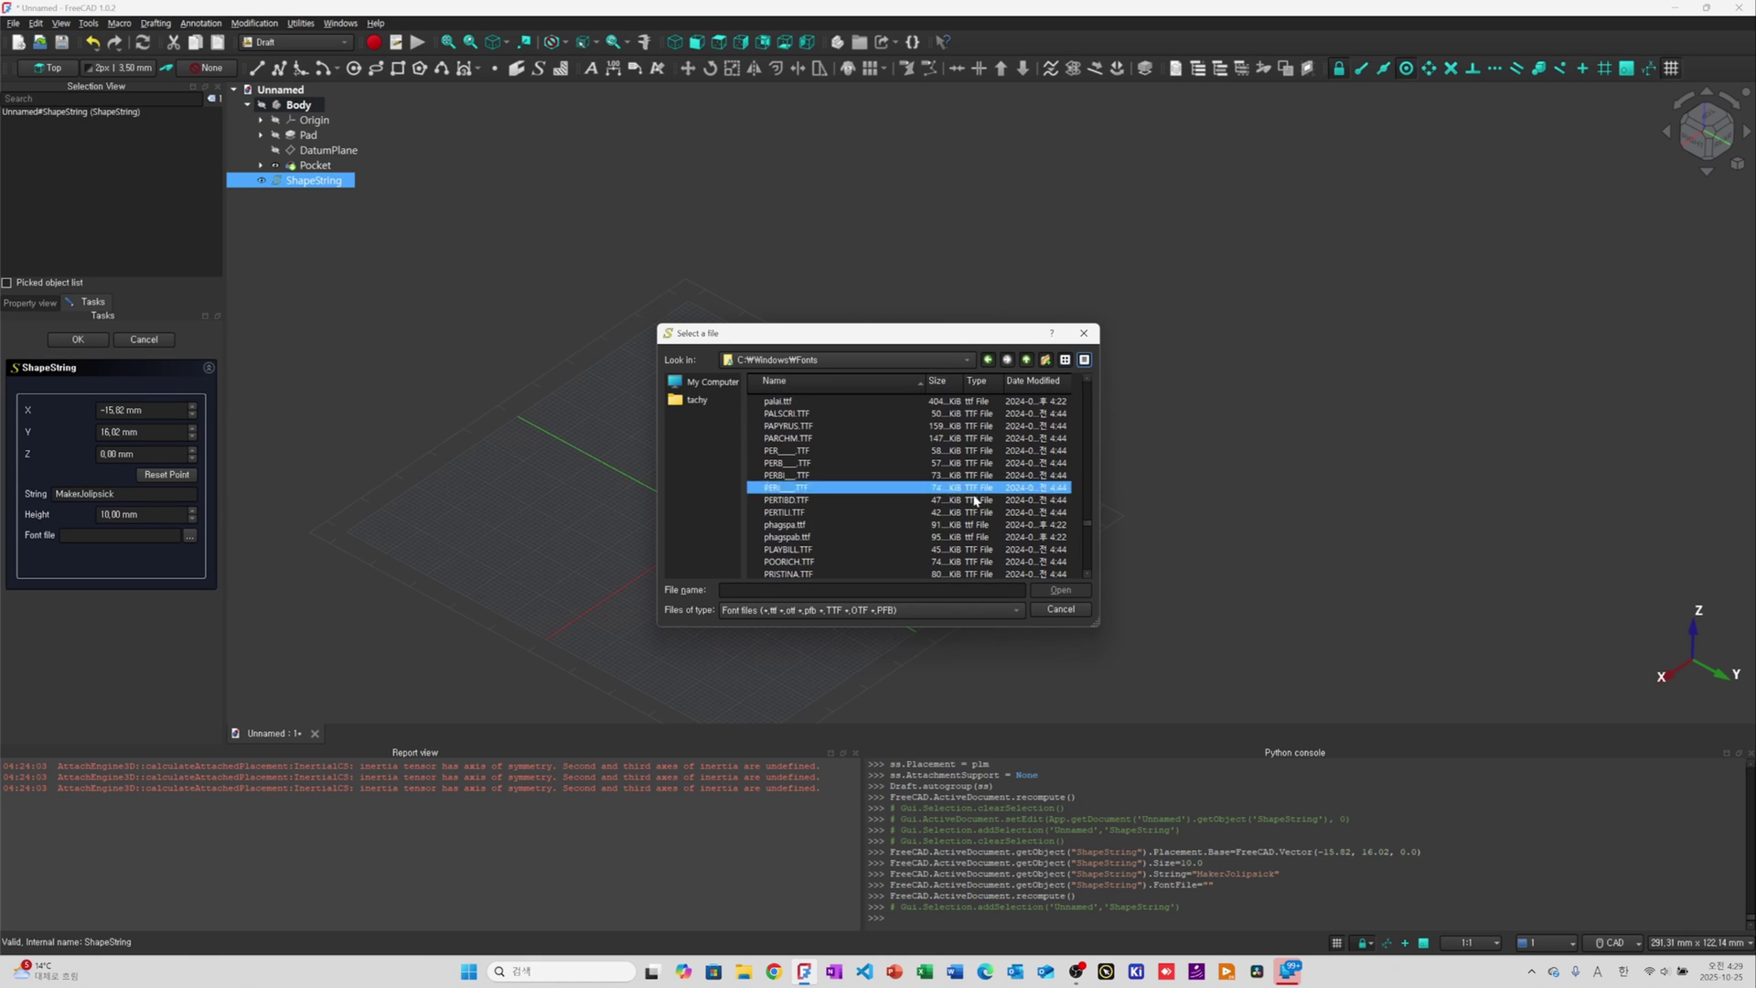
{"action": "left_click_drag", "start_coordinate": [1087, 527], "coordinate": [1100, 388]}
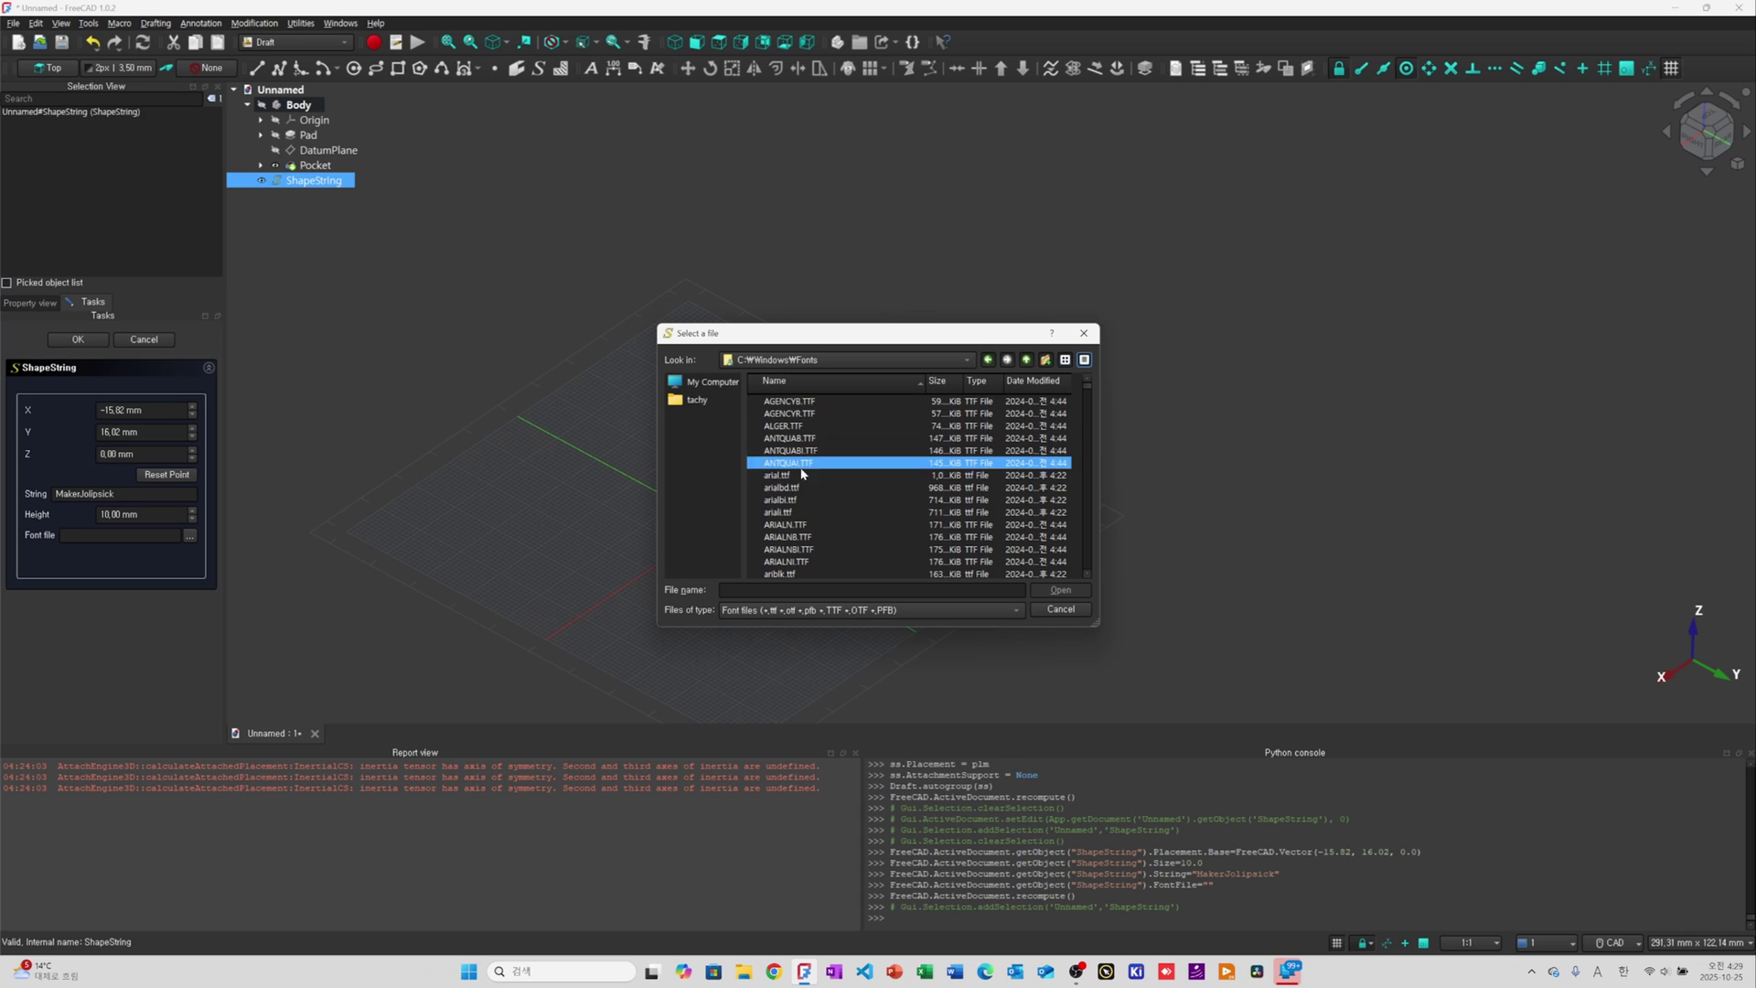
{"action": "double_click", "coordinate": [793, 475]}
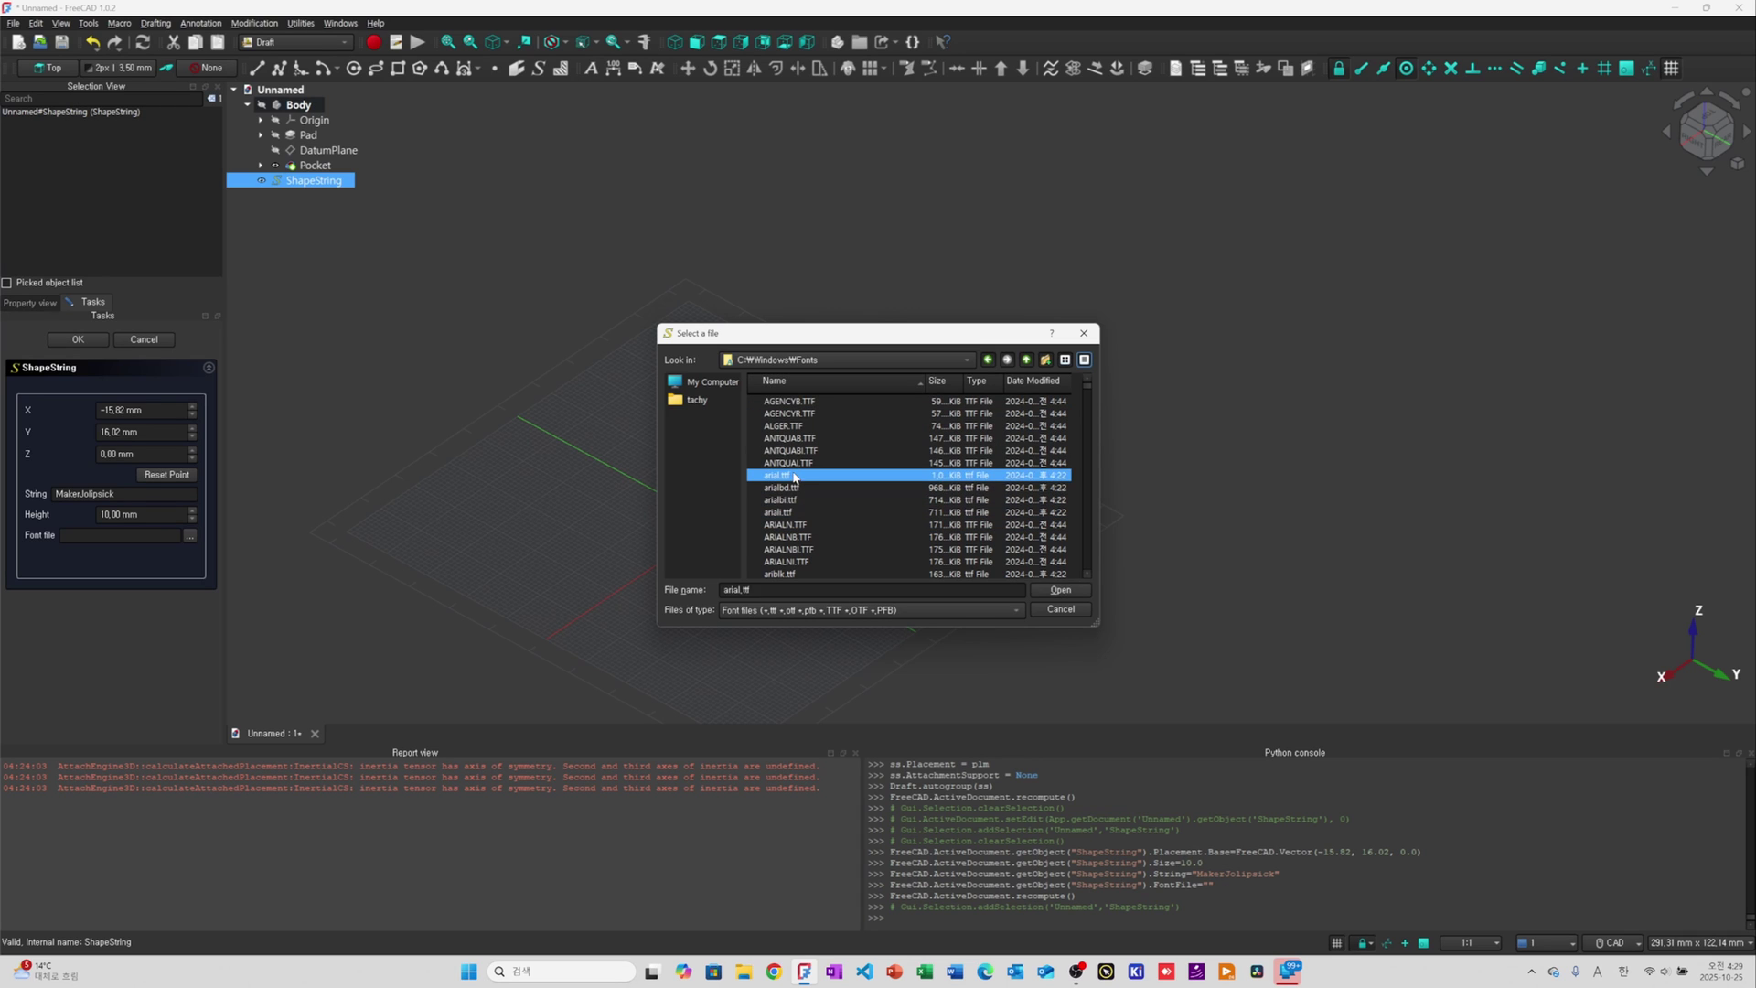
Reset the text shape's position to the origin, set its height to 20 mm and apply the edit
{"action": "left_click", "coordinate": [168, 476]}
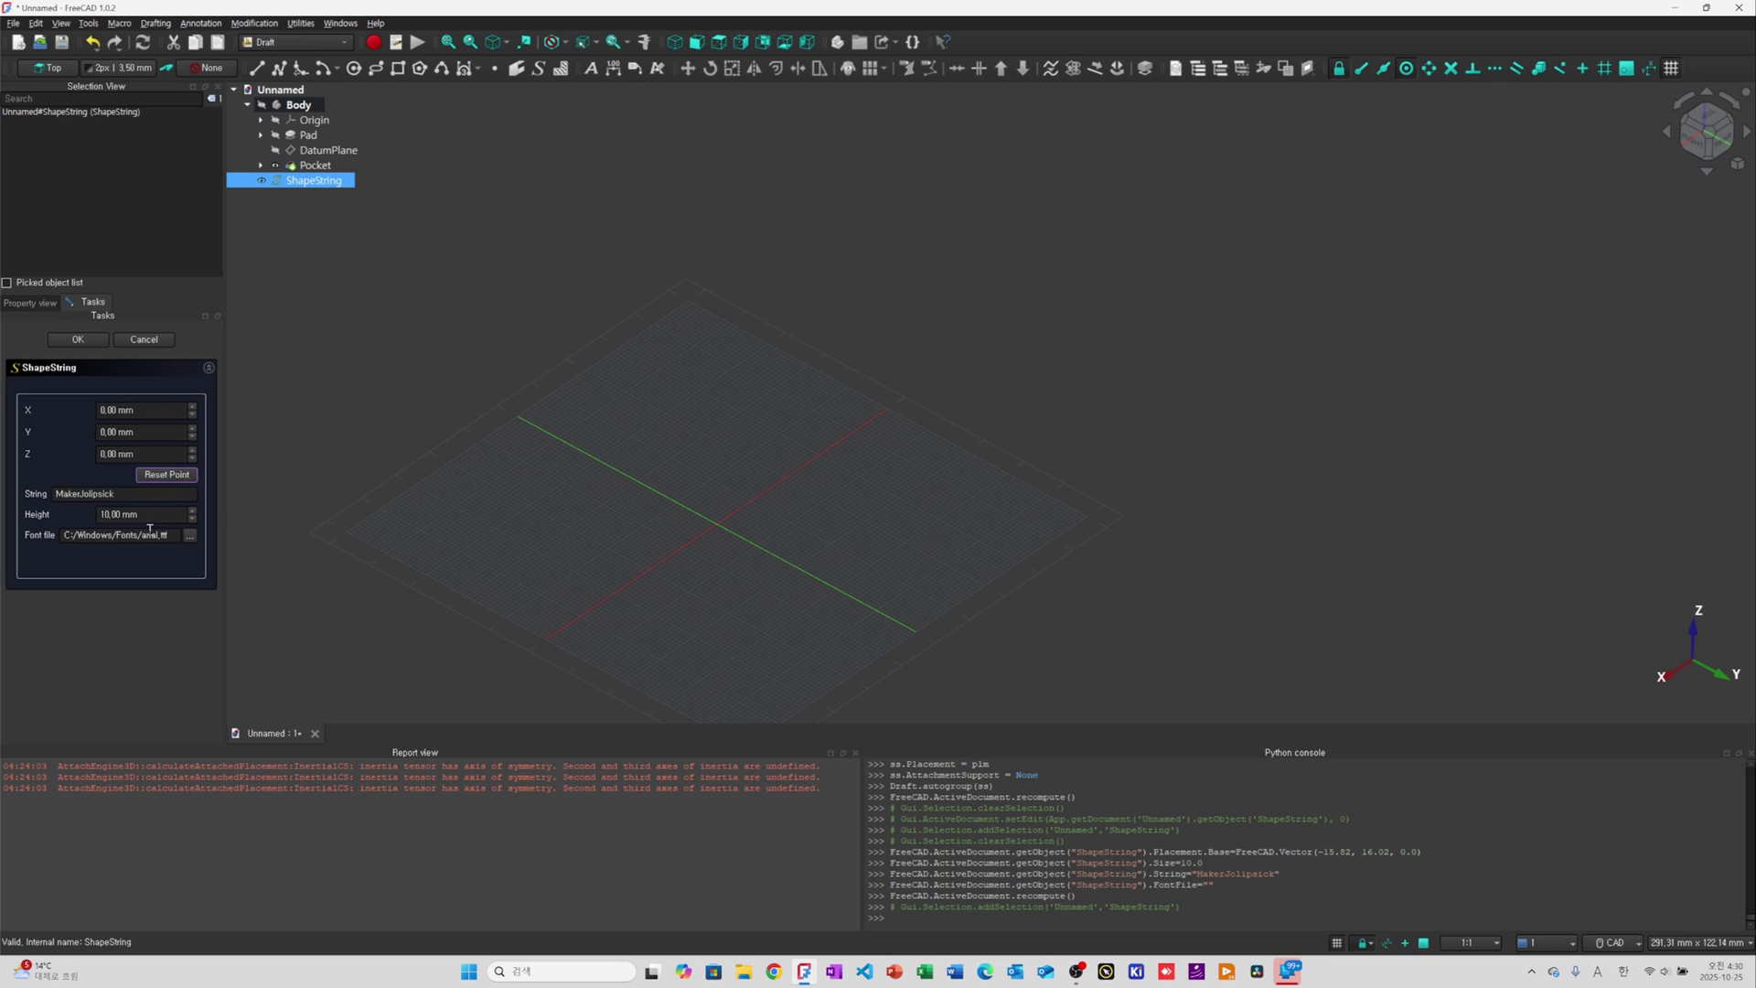
{"action": "triple_click", "coordinate": [159, 520]}
{"action": "type", "text": "20"}
{"action": "left_click", "coordinate": [160, 623]}
{"action": "left_click", "coordinate": [163, 474]}
{"action": "left_click", "coordinate": [92, 338]}
Inspect the text shape by orbiting around it and viewing it from the front and the top
{"action": "scroll", "coordinate": [385, 576], "scroll_direction": "down", "scroll_amount": 4}
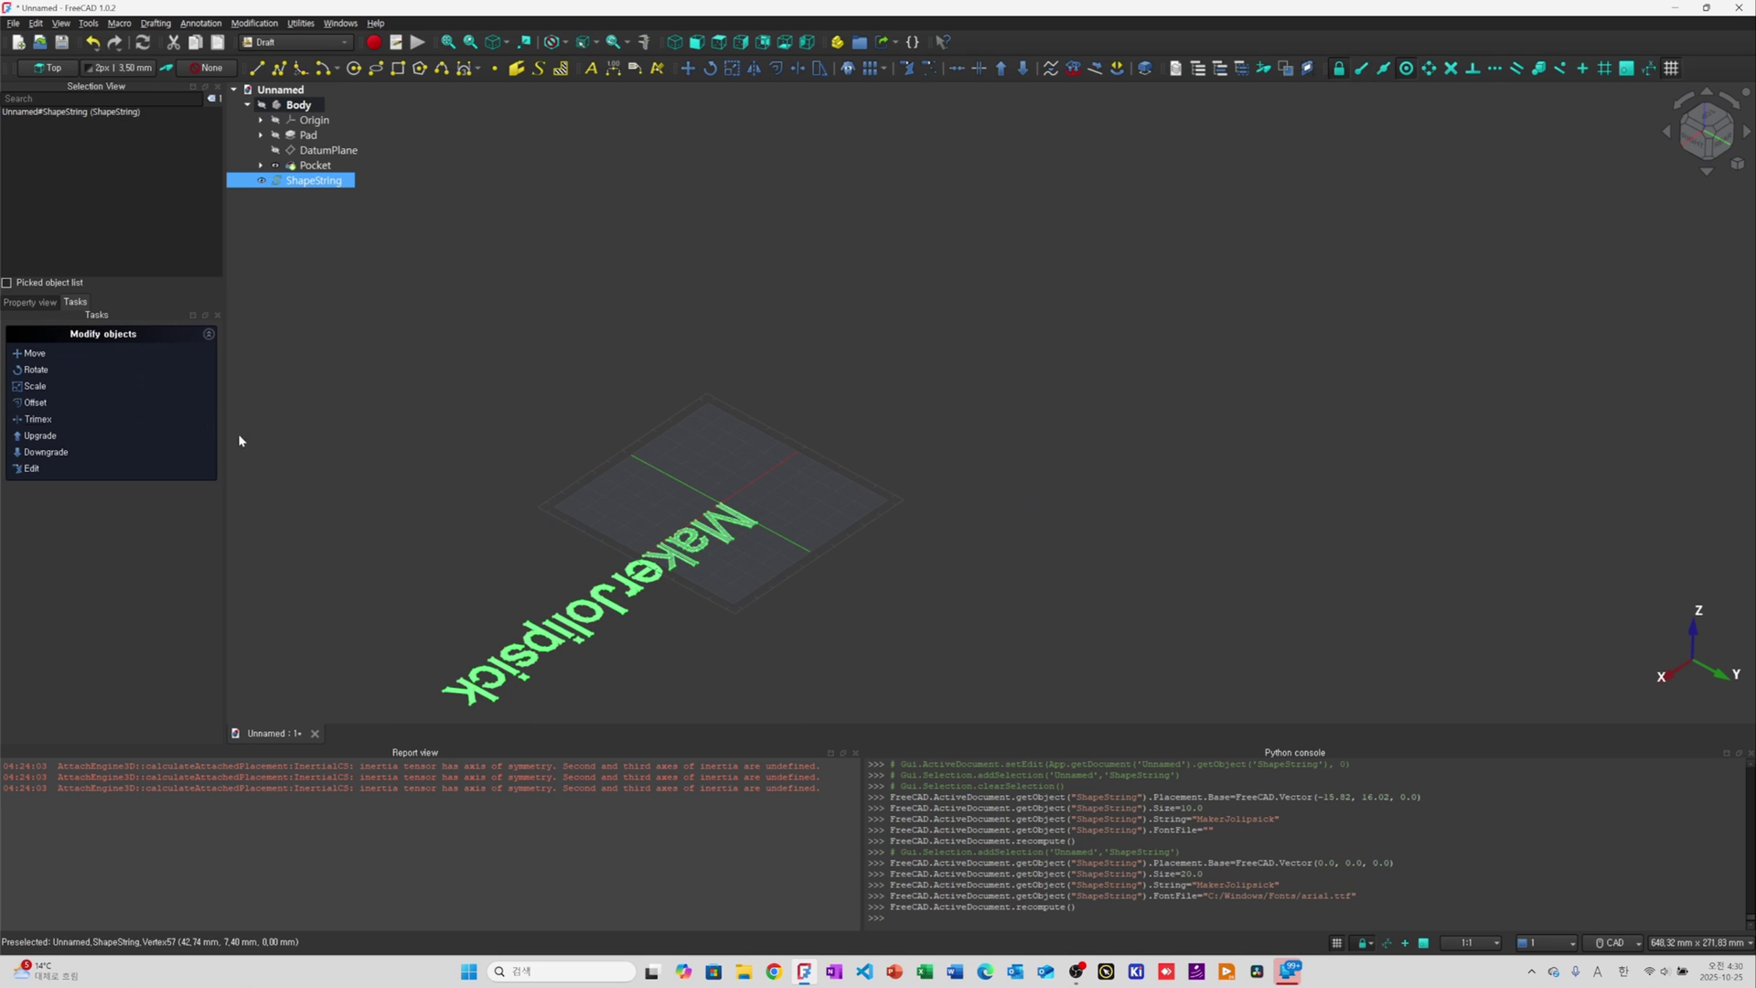
{"action": "scroll", "coordinate": [695, 590], "scroll_direction": "down", "scroll_amount": 2}
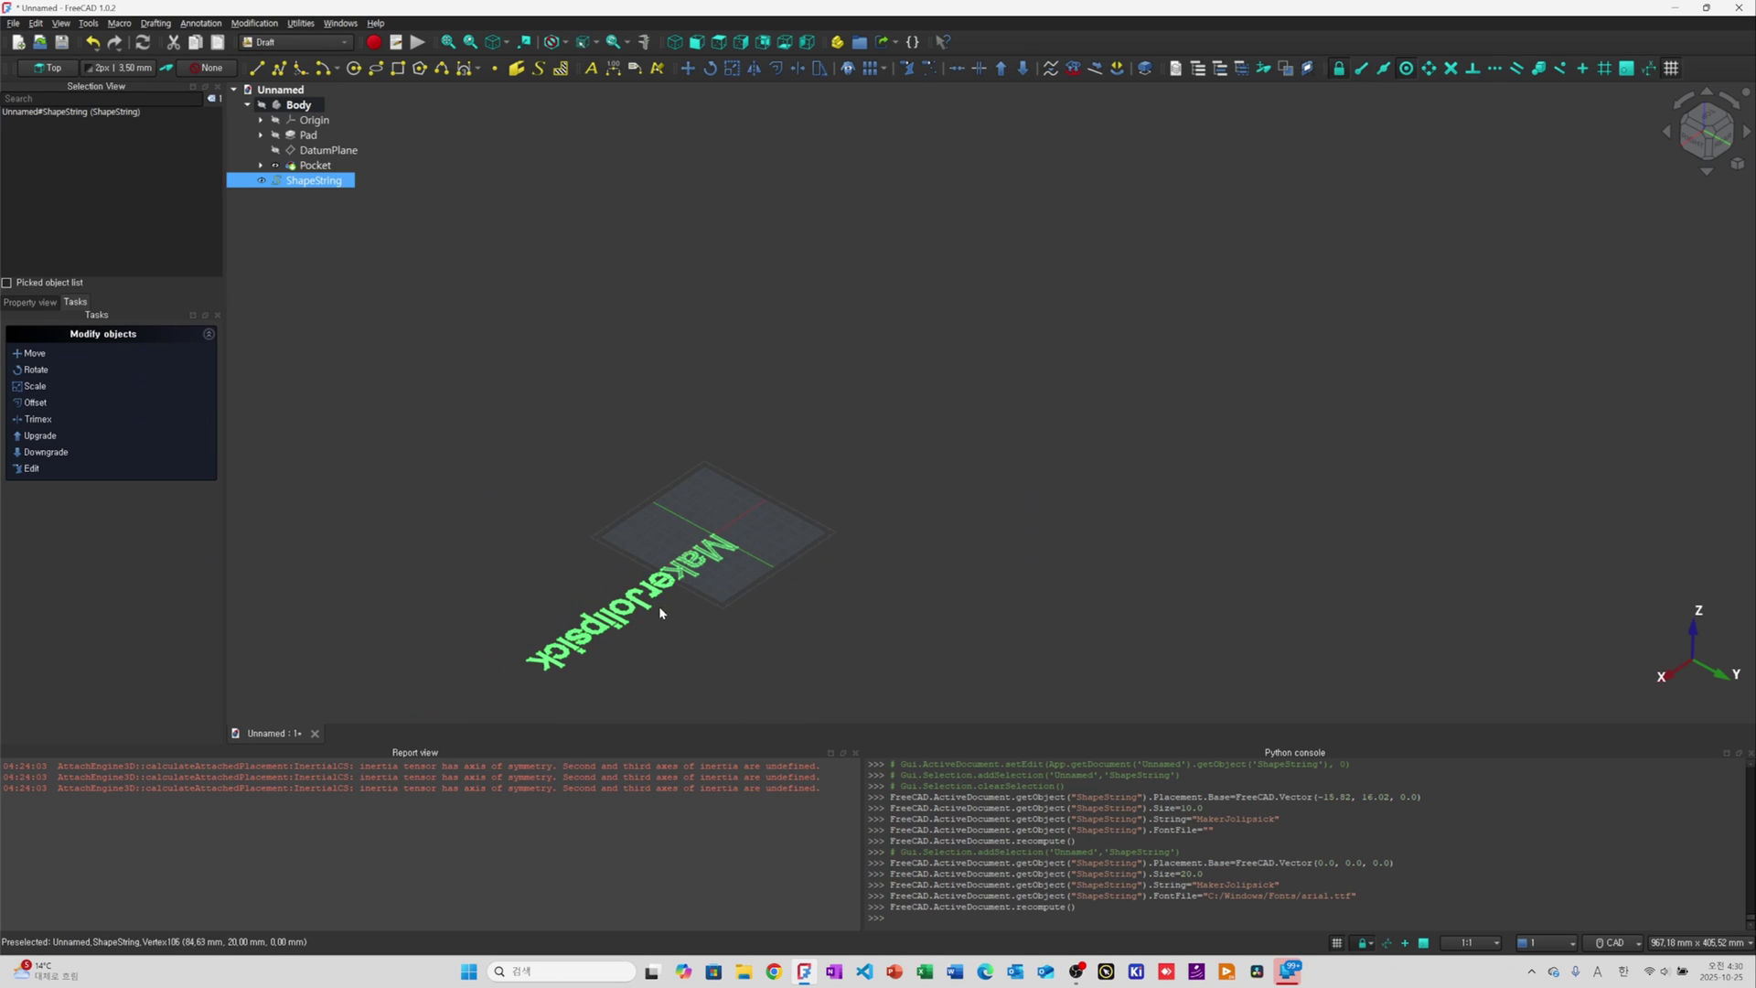
{"action": "scroll", "coordinate": [663, 613], "scroll_direction": "up", "scroll_amount": 2}
{"action": "scroll", "coordinate": [800, 588], "scroll_direction": "down", "scroll_amount": 3}
{"action": "scroll", "coordinate": [705, 611], "scroll_direction": "up", "scroll_amount": 3}
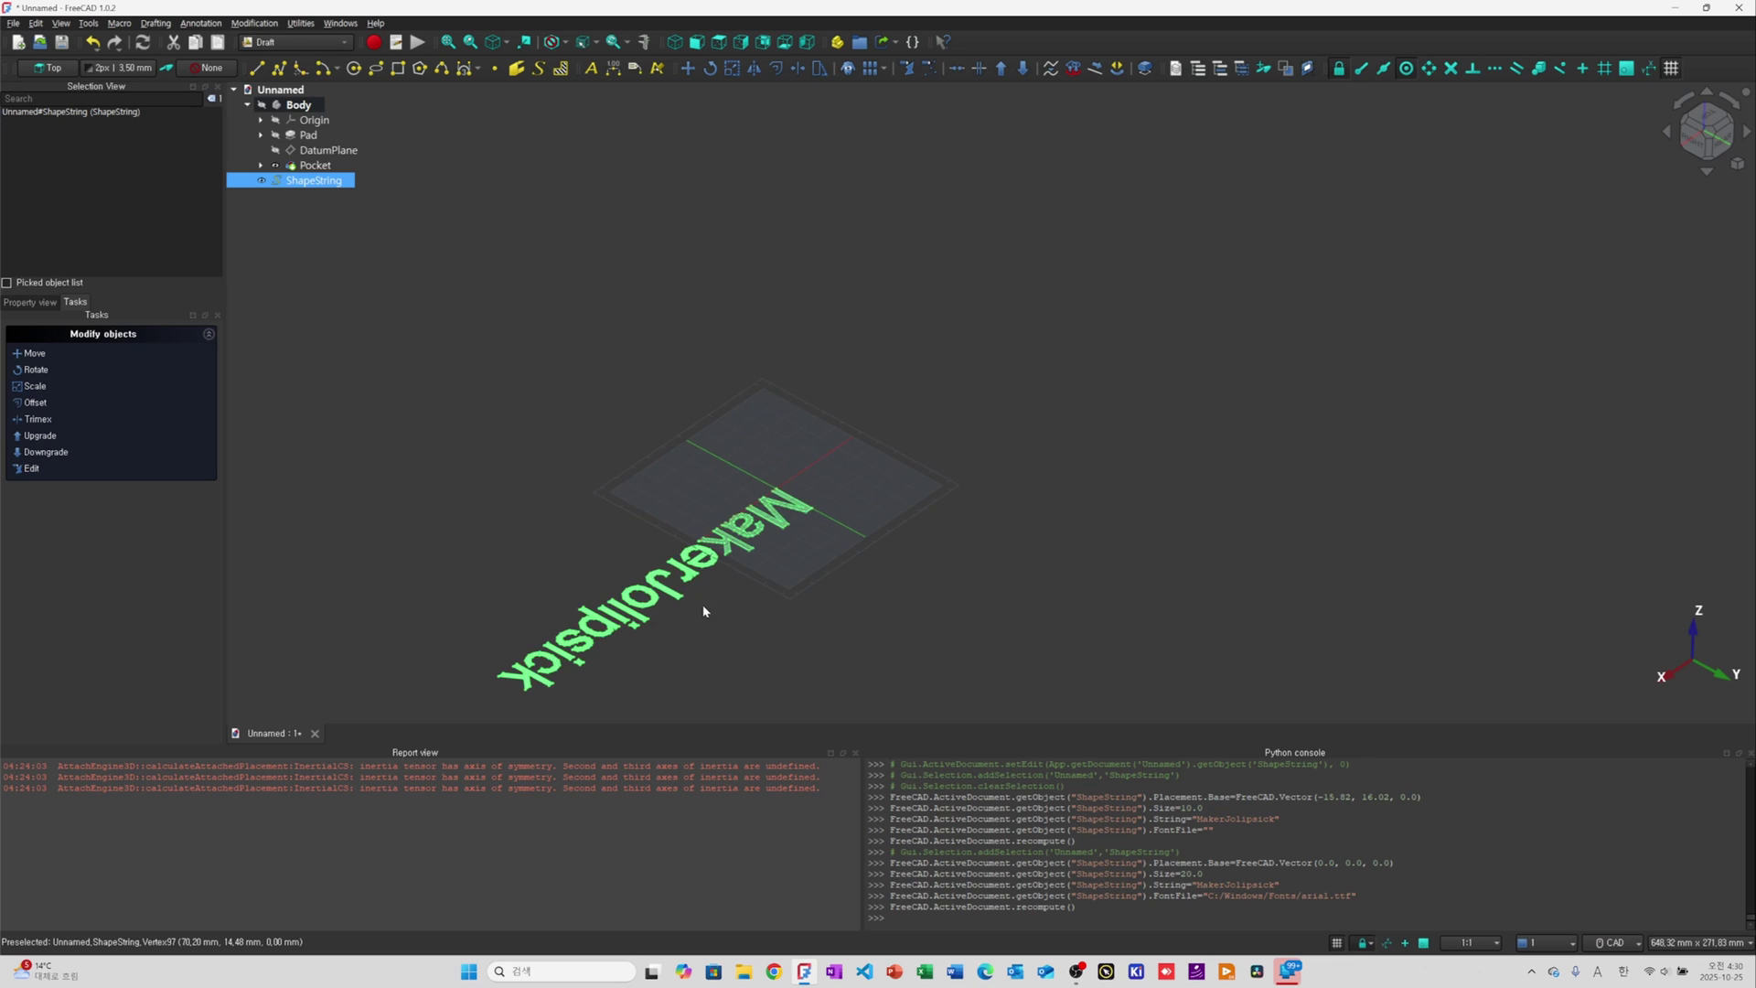
{"action": "middle_click_drag", "start_coordinate": [704, 611], "coordinate": [641, 409]}
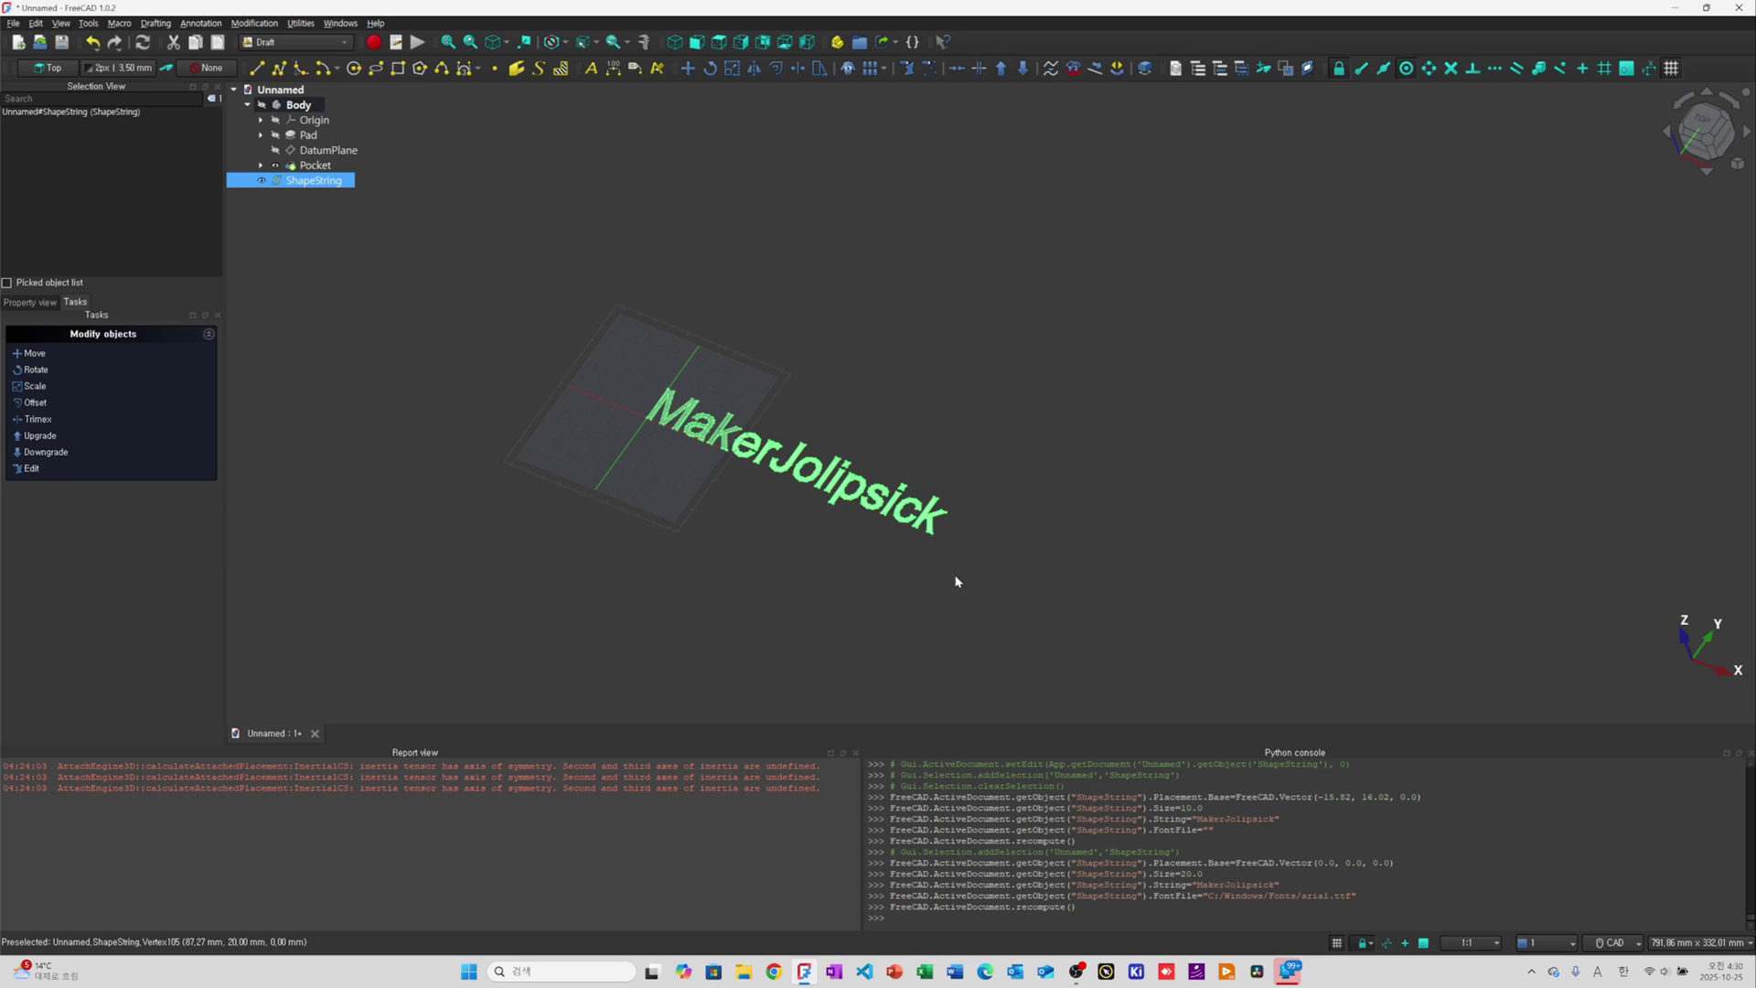
{"action": "left_click", "coordinate": [1695, 148]}
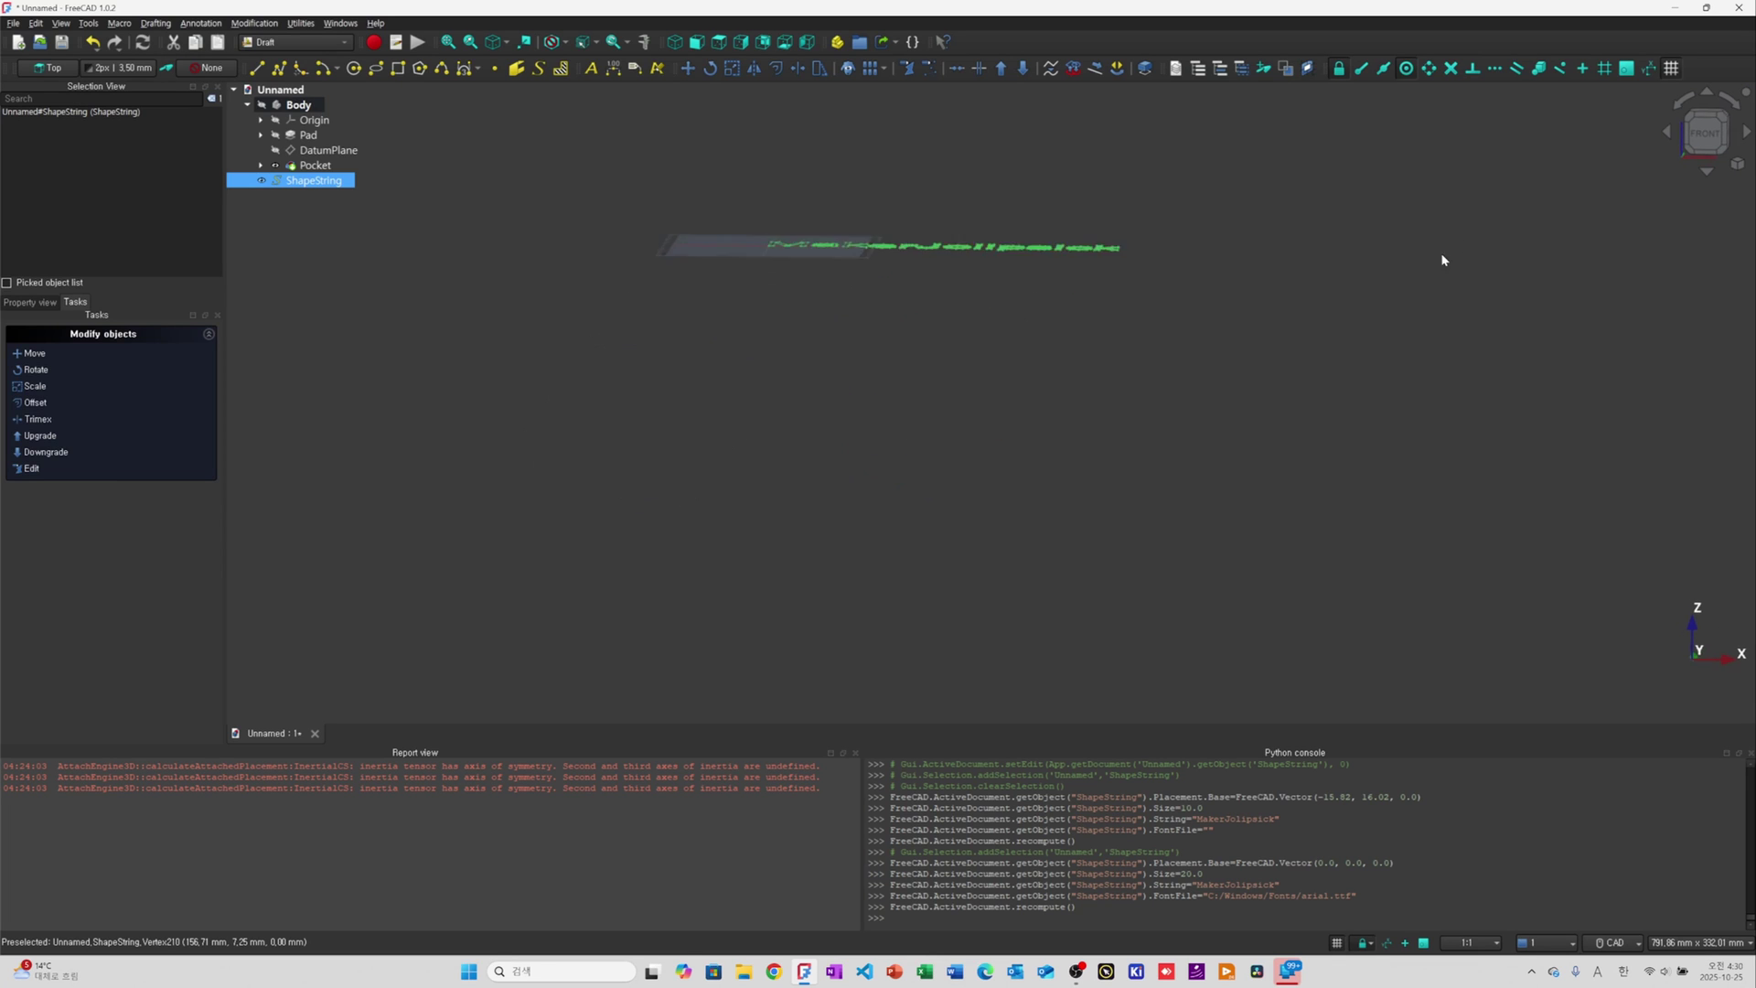
{"action": "key", "text": "2"}
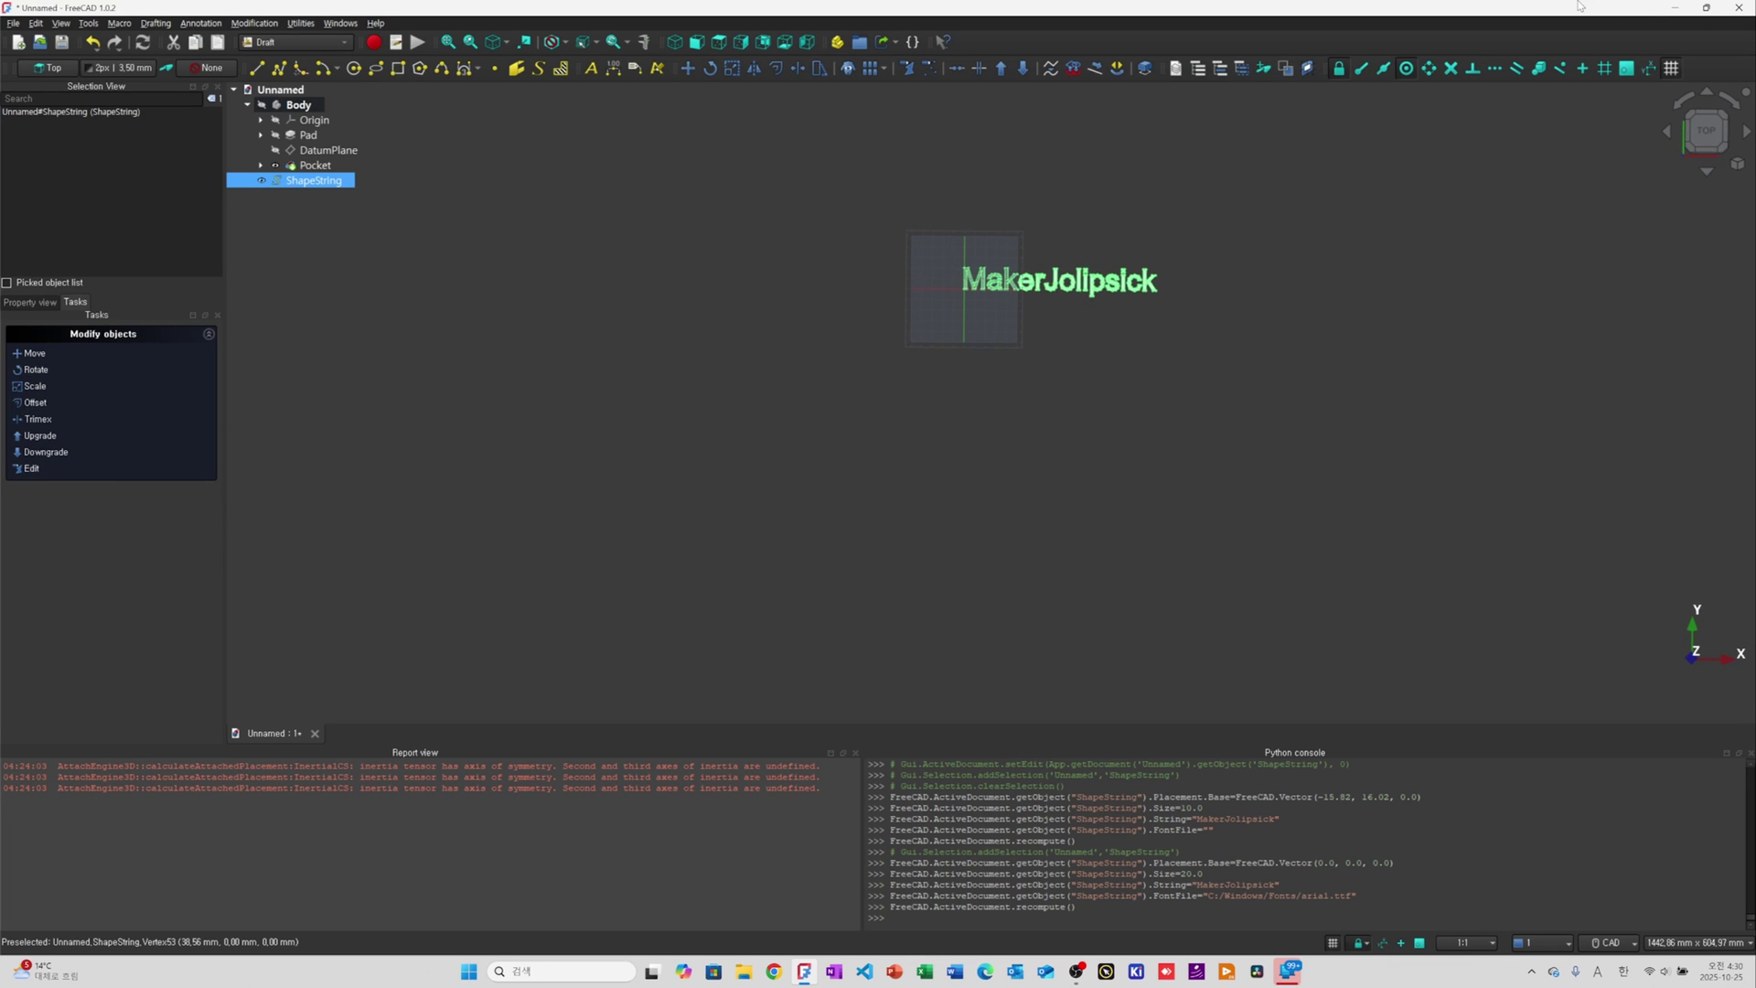
{"action": "scroll", "coordinate": [1028, 220], "scroll_direction": "up", "scroll_amount": 3}
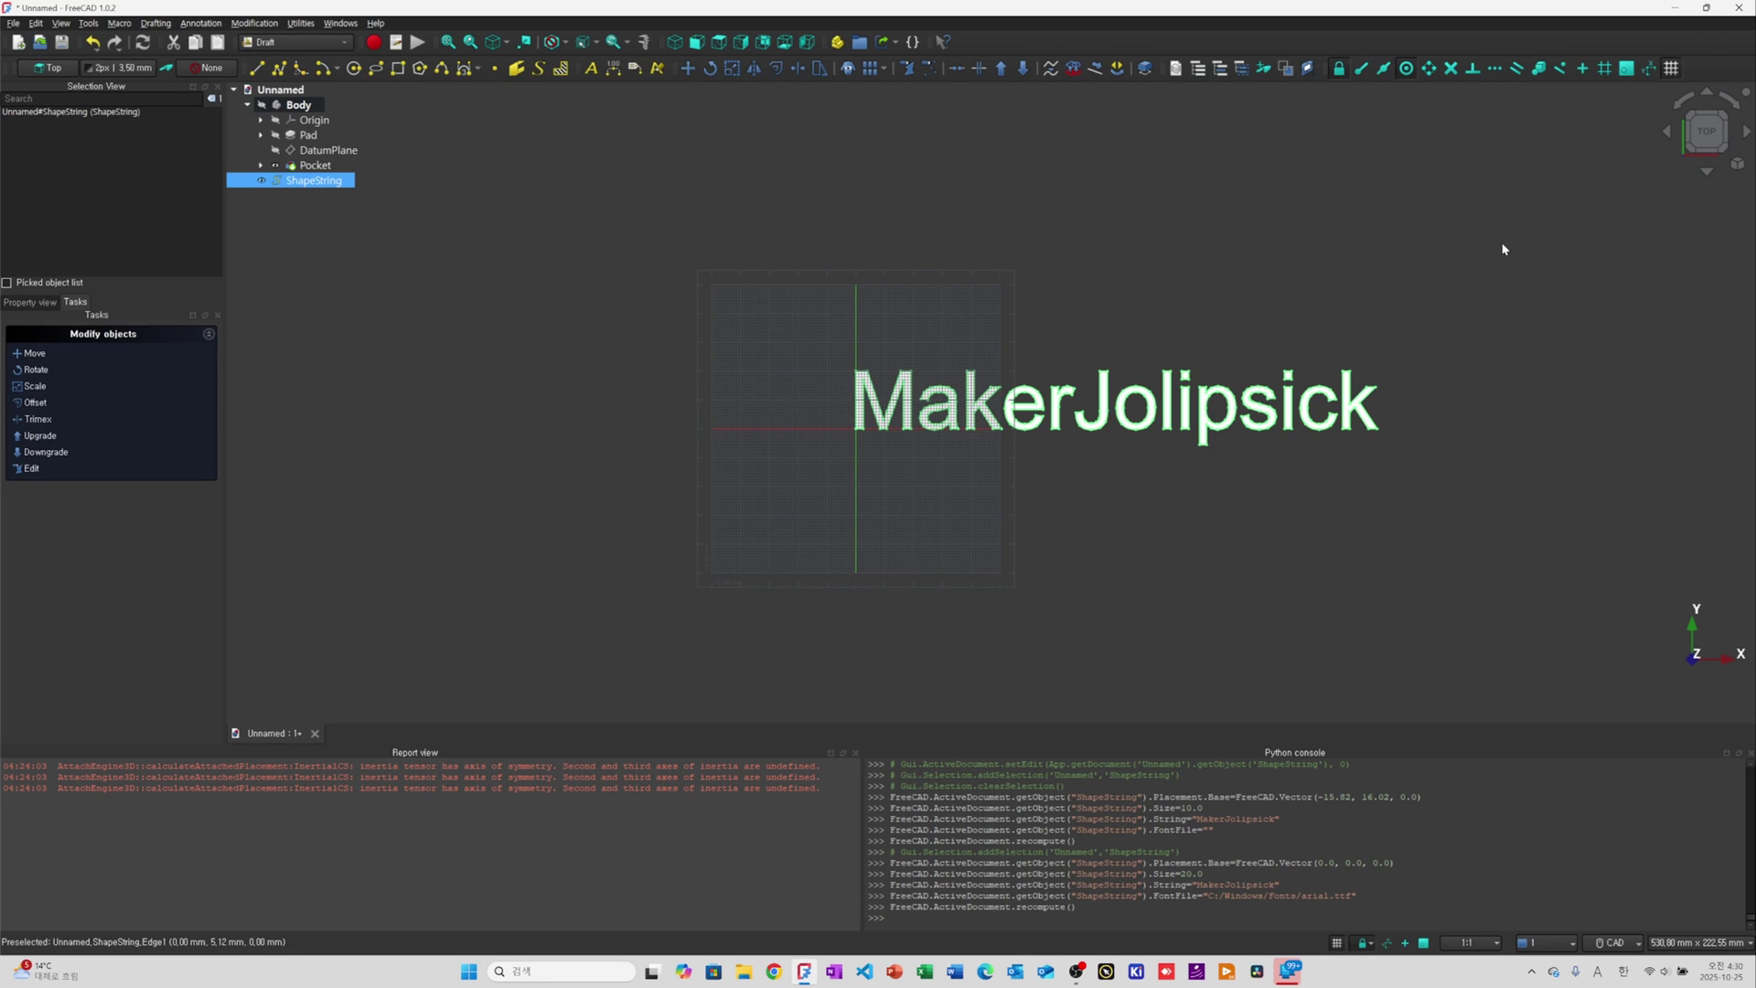
Check the text shape in the Part Design workbench and return to the Draft workbench
{"action": "left_click", "coordinate": [274, 243]}
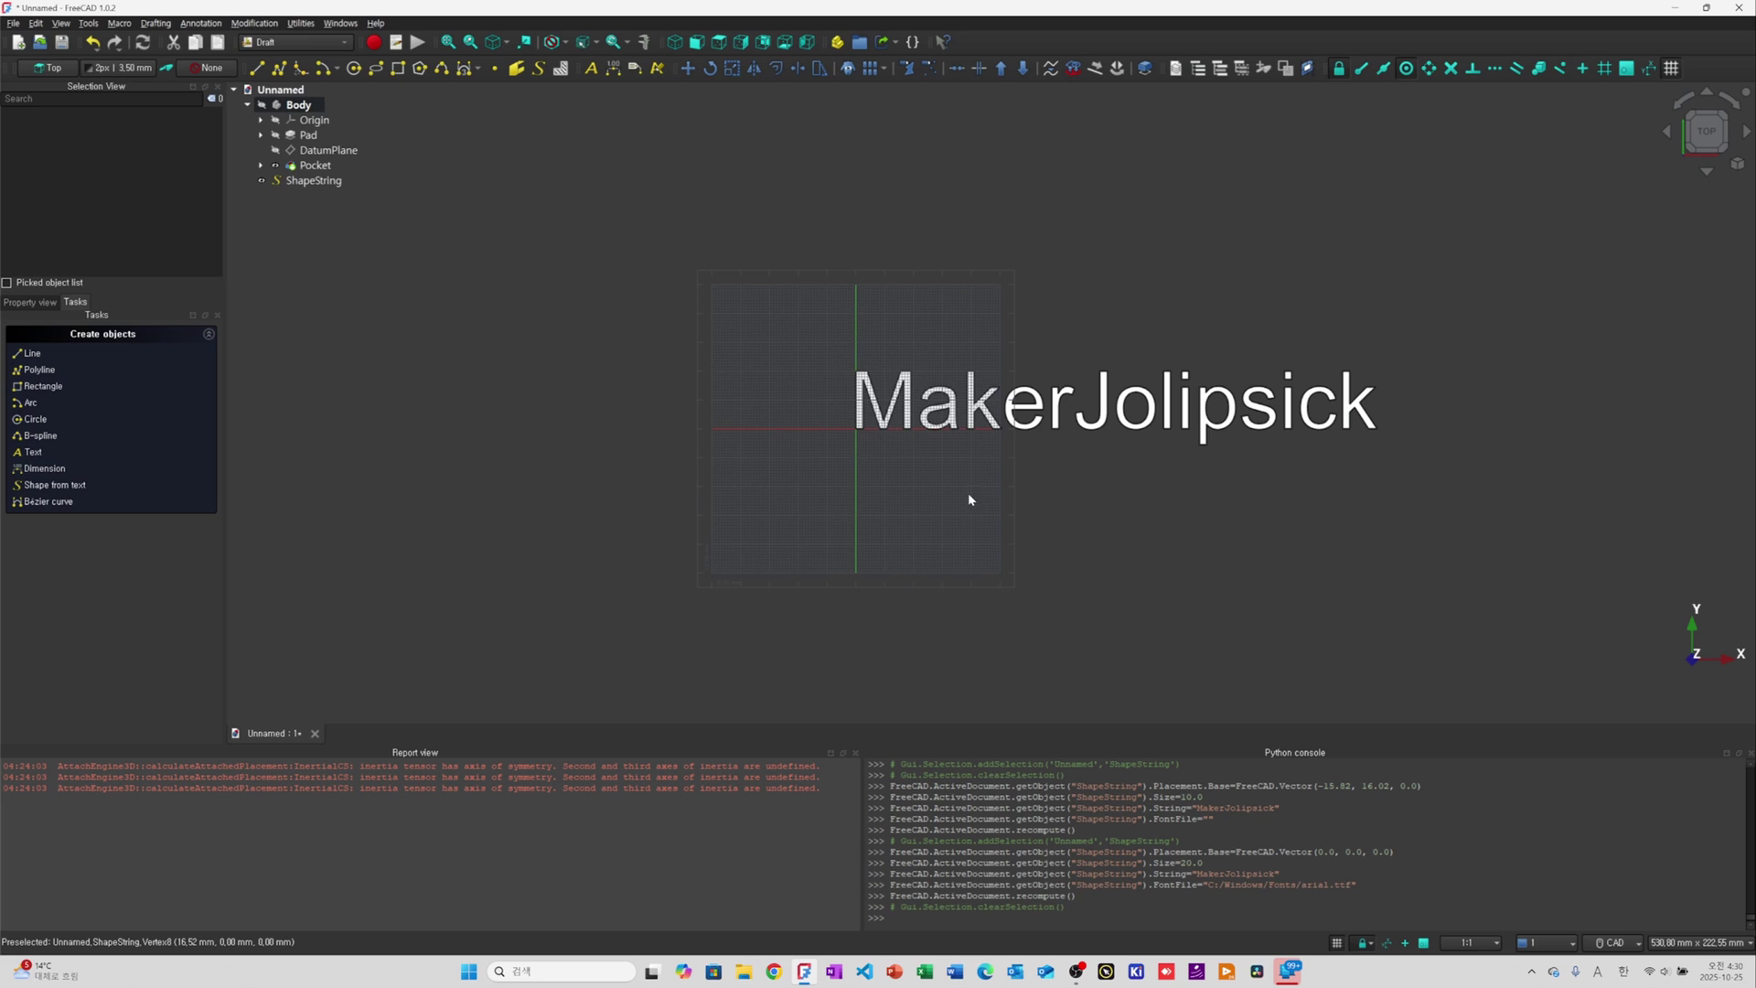
{"action": "left_click", "coordinate": [291, 42]}
{"action": "left_click", "coordinate": [294, 31]}
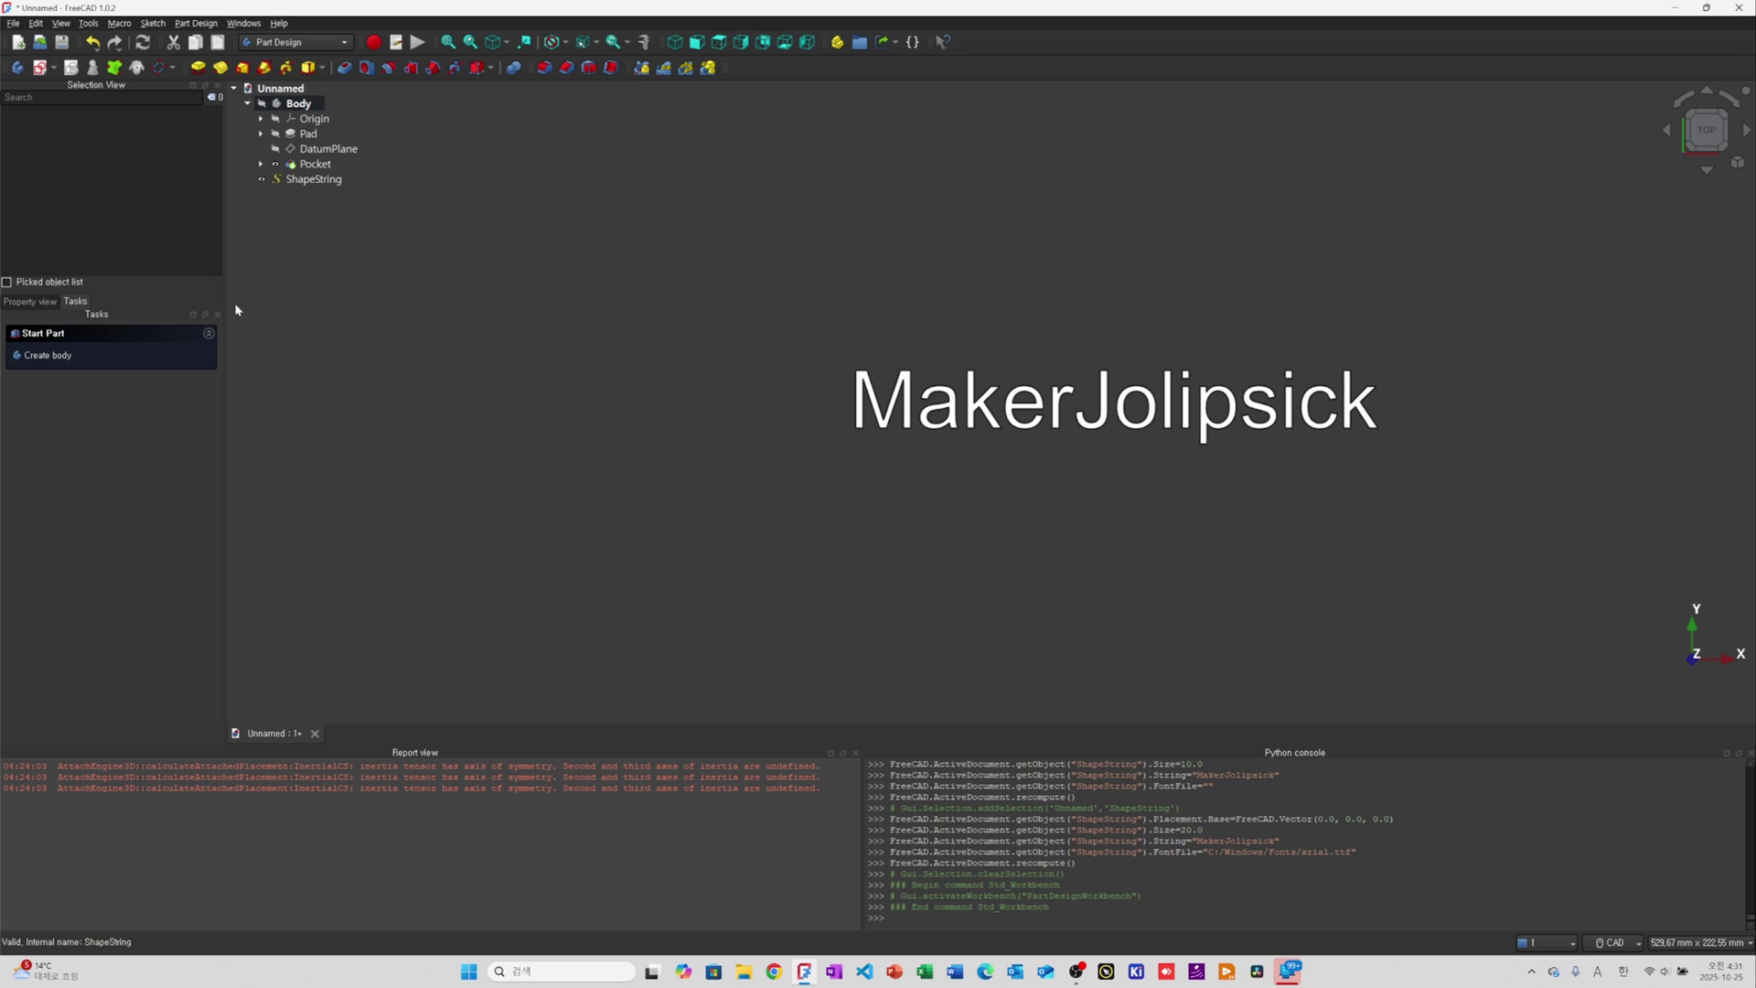
{"action": "left_click", "coordinate": [325, 42]}
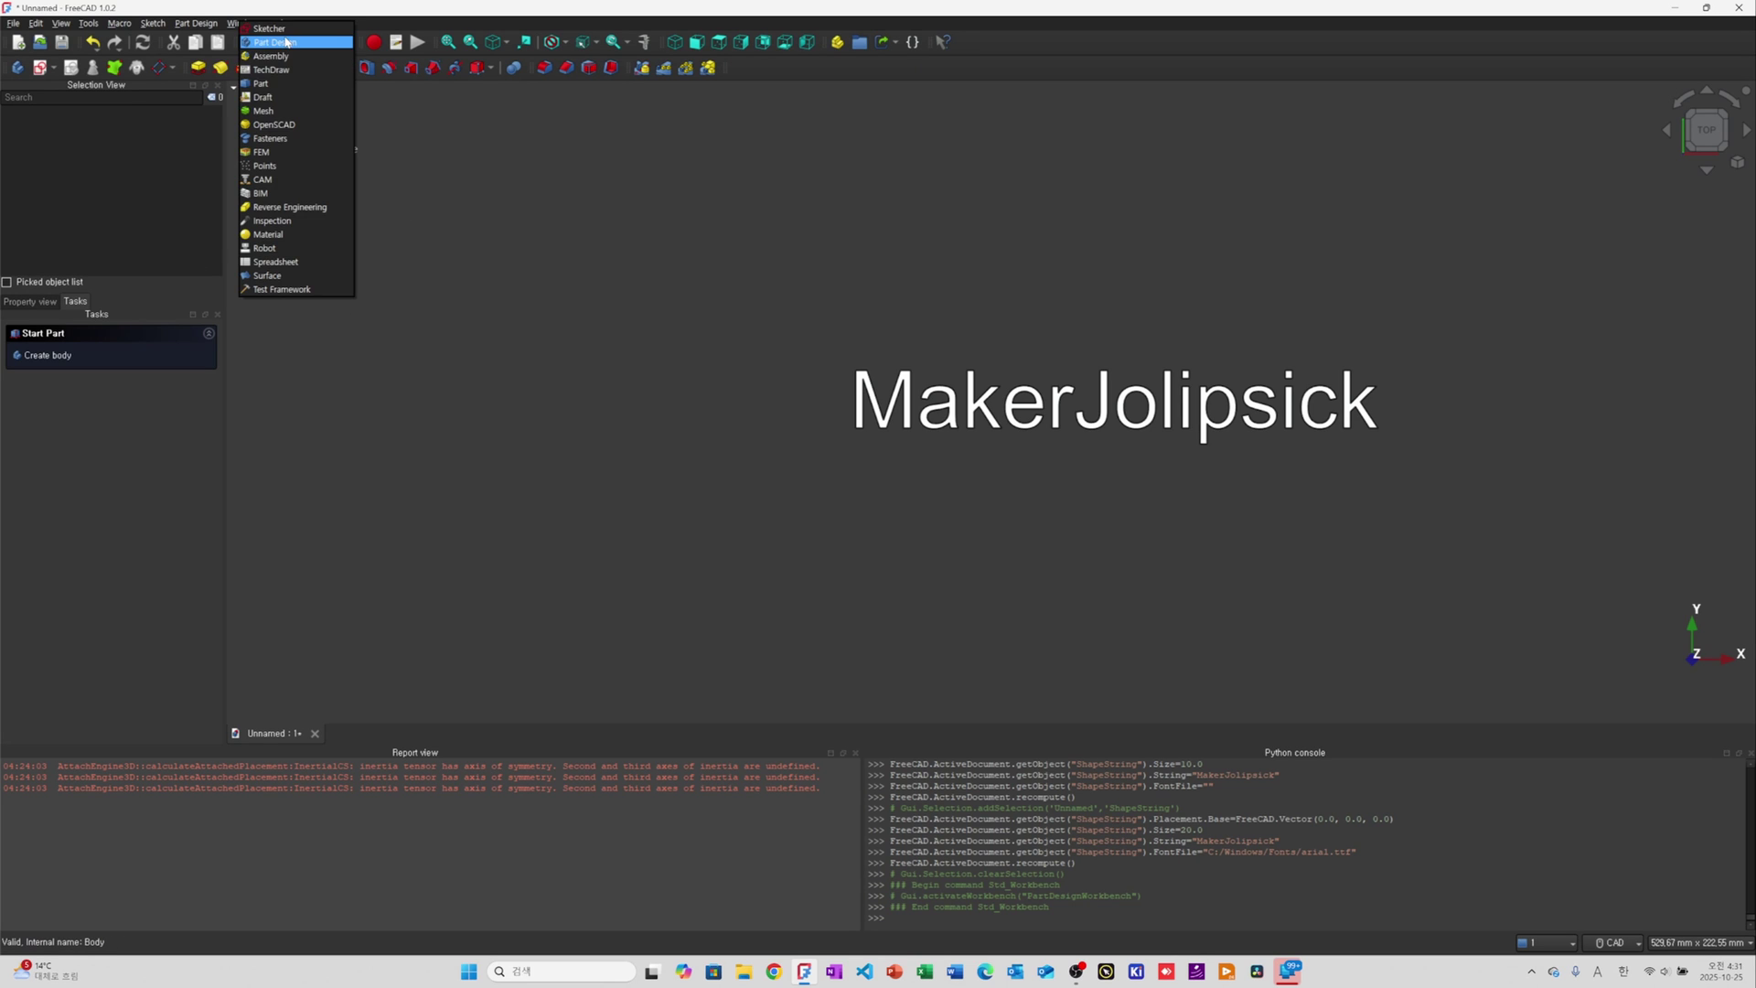
{"action": "left_click", "coordinate": [269, 96]}
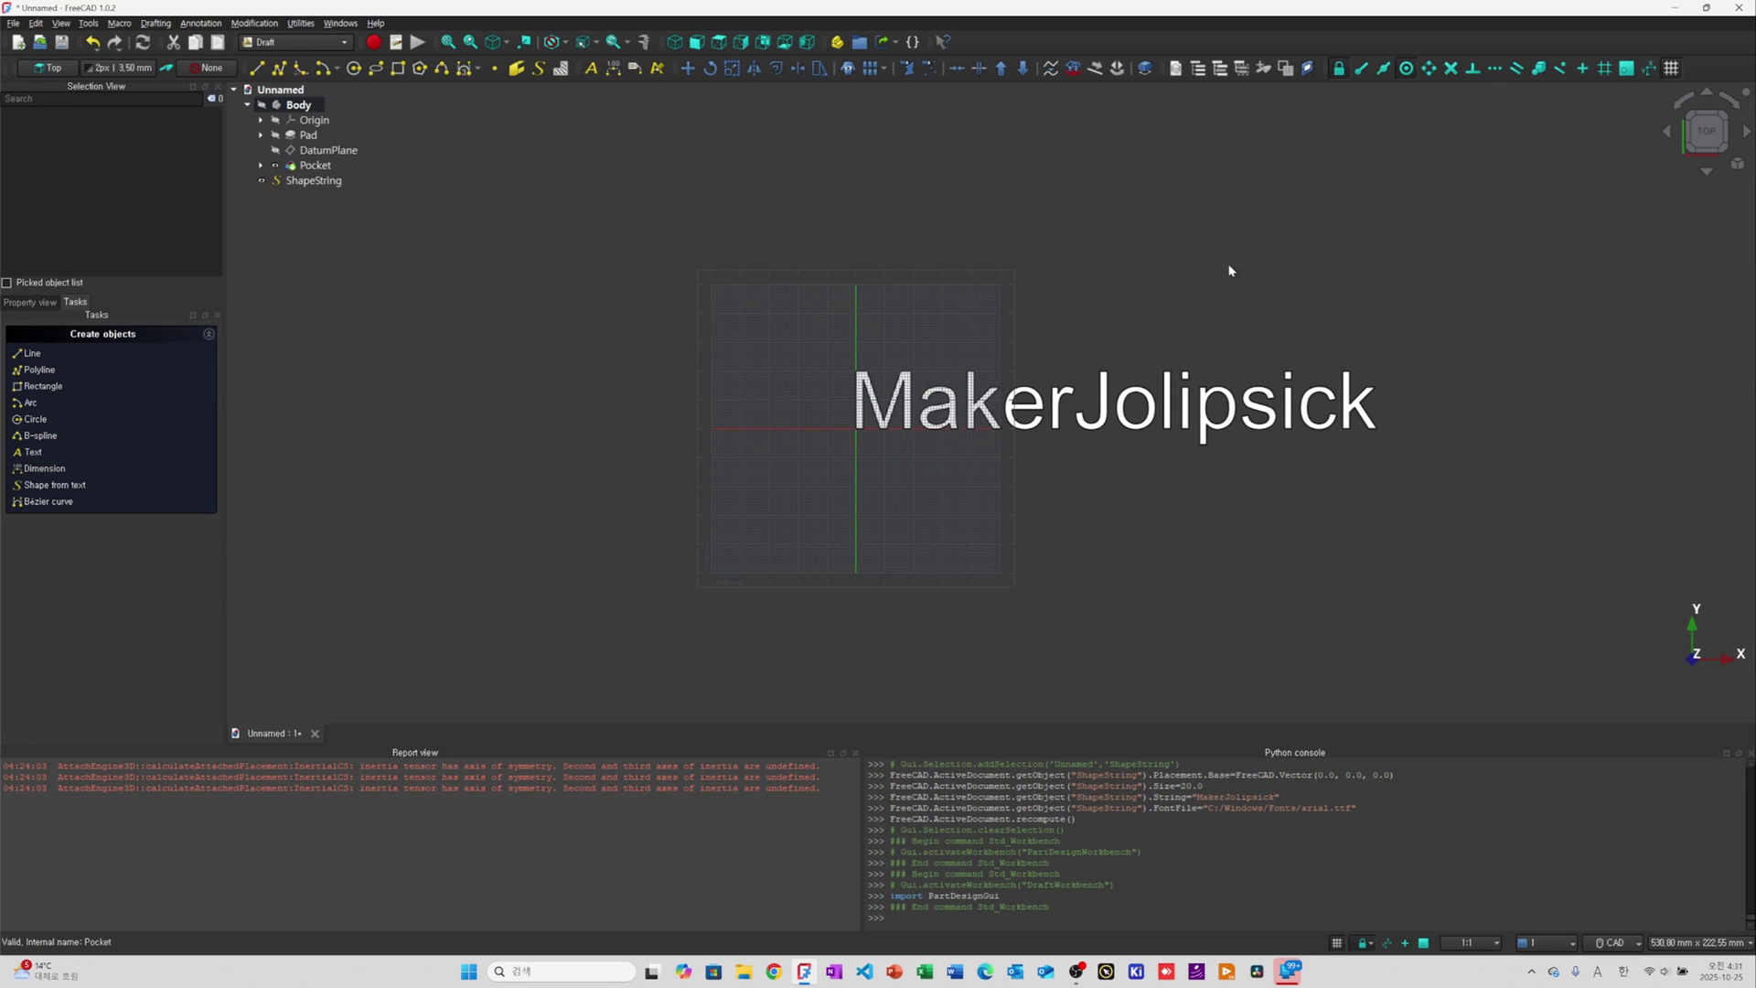
Hide the Draft grid and inspect the text shape close up from an oblique angle
{"action": "left_click", "coordinate": [1672, 68]}
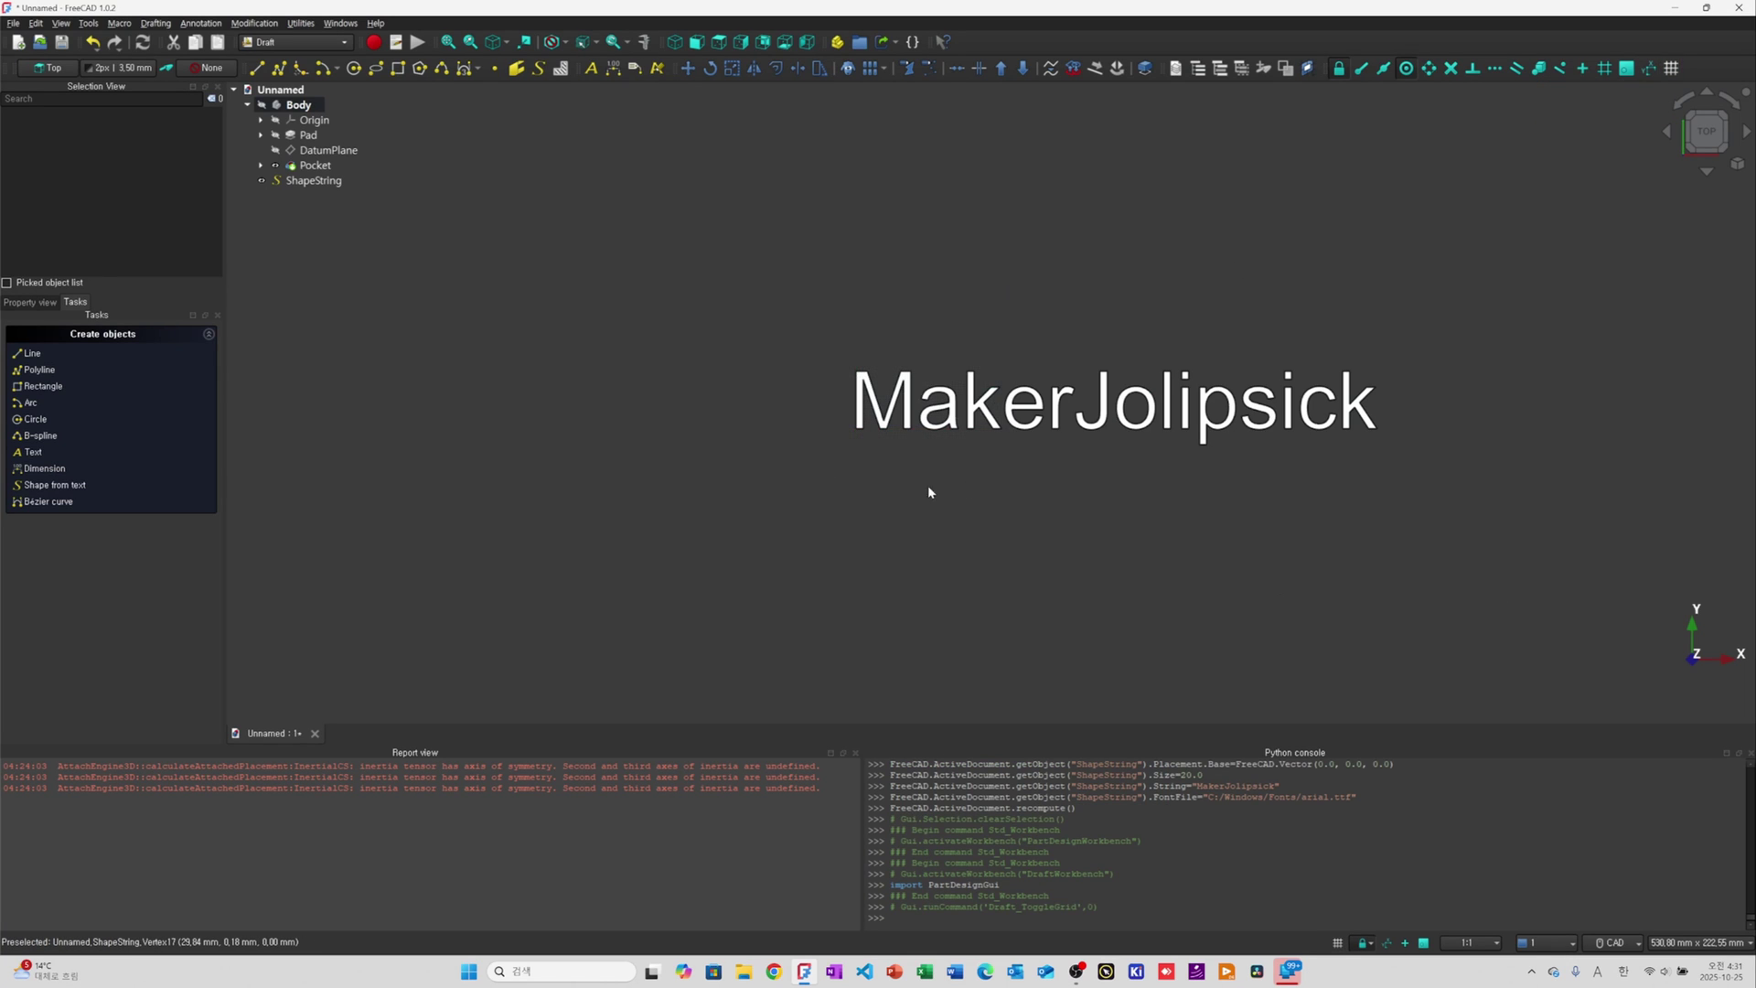
{"action": "scroll", "coordinate": [1345, 544], "scroll_direction": "down", "scroll_amount": 3}
{"action": "scroll", "coordinate": [812, 560], "scroll_direction": "up", "scroll_amount": 4}
{"action": "middle_click_drag", "start_coordinate": [812, 561], "coordinate": [760, 546]}
{"action": "scroll", "coordinate": [867, 515], "scroll_direction": "down", "scroll_amount": 2}
{"action": "scroll", "coordinate": [891, 393], "scroll_direction": "up", "scroll_amount": 3}
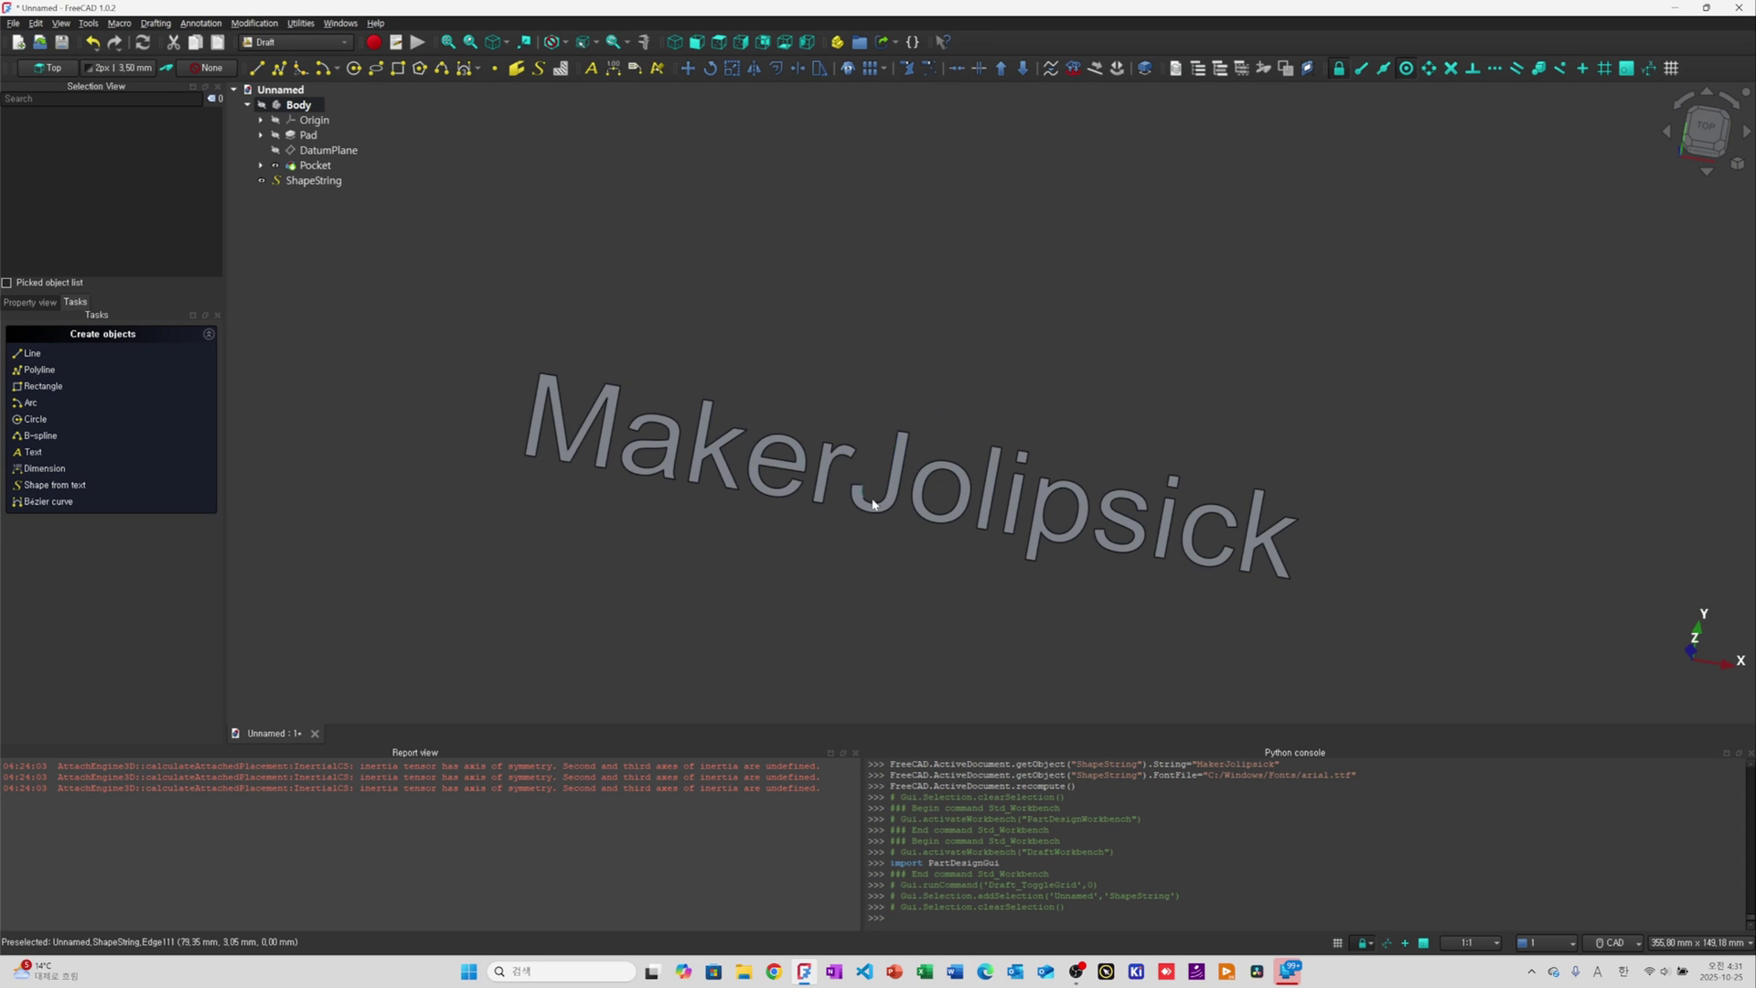
{"action": "middle_click_drag", "start_coordinate": [895, 504], "coordinate": [851, 525]}
{"action": "scroll", "coordinate": [764, 478], "scroll_direction": "down", "scroll_amount": 1}
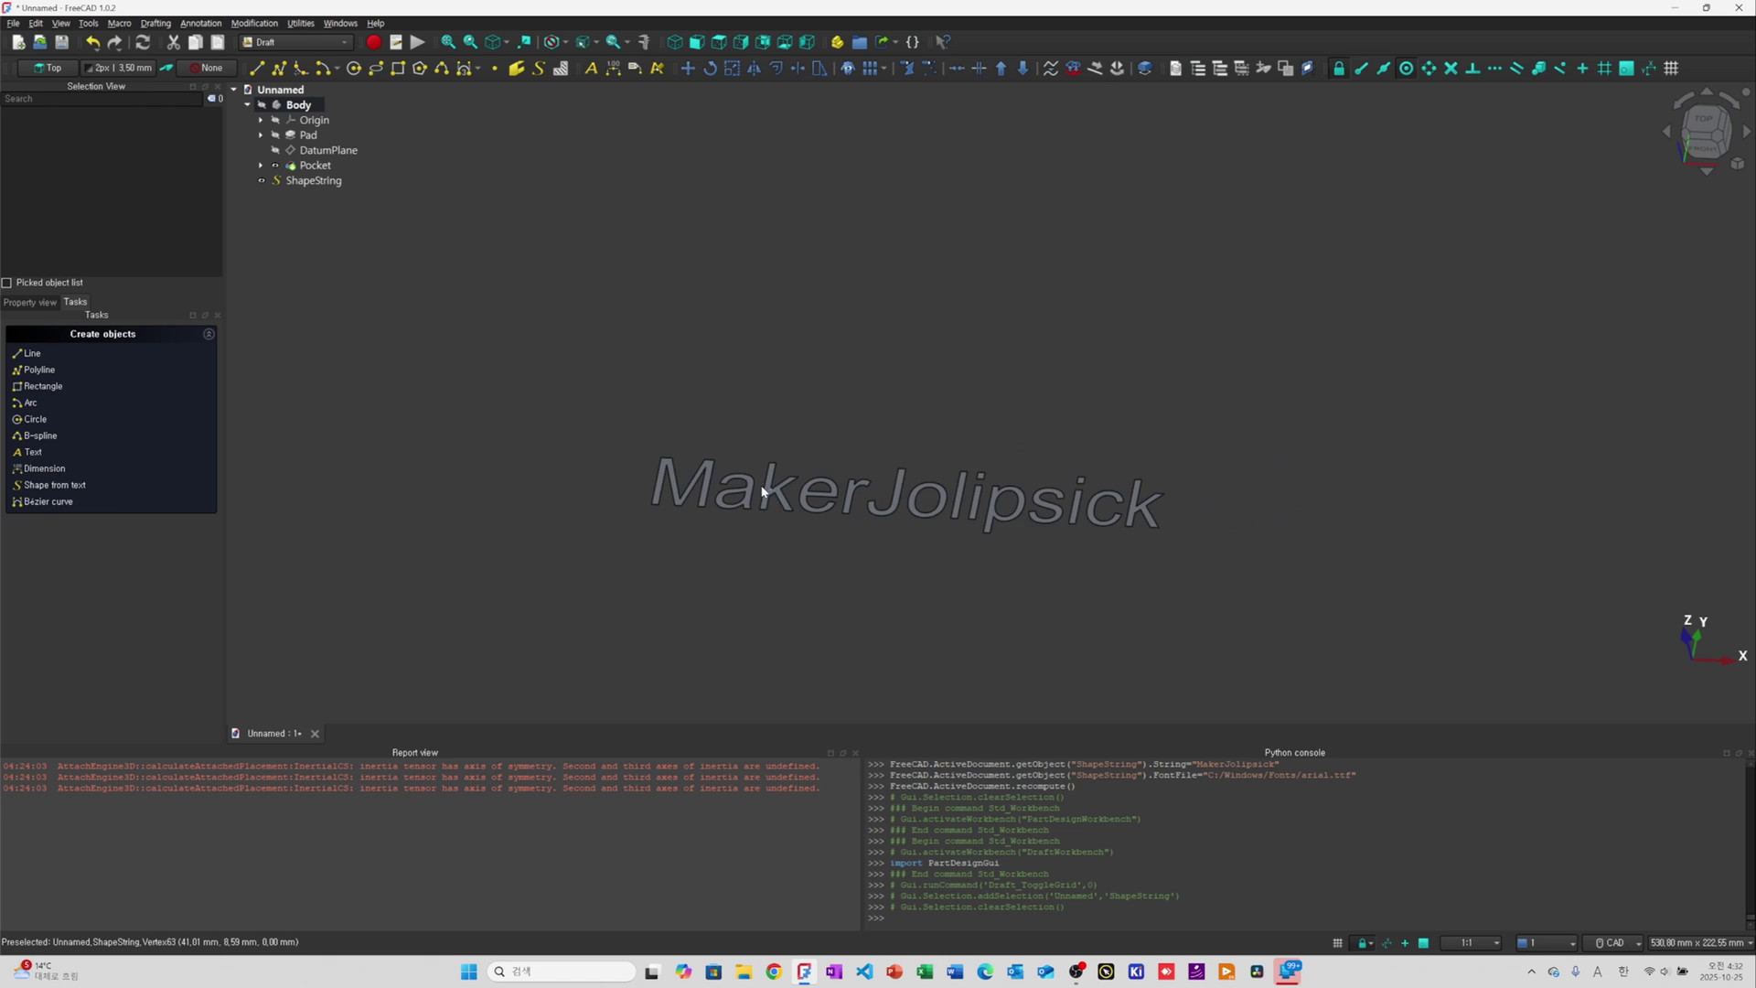
{"action": "scroll", "coordinate": [750, 496], "scroll_direction": "up", "scroll_amount": 3}
{"action": "scroll", "coordinate": [750, 496], "scroll_direction": "down", "scroll_amount": 2}
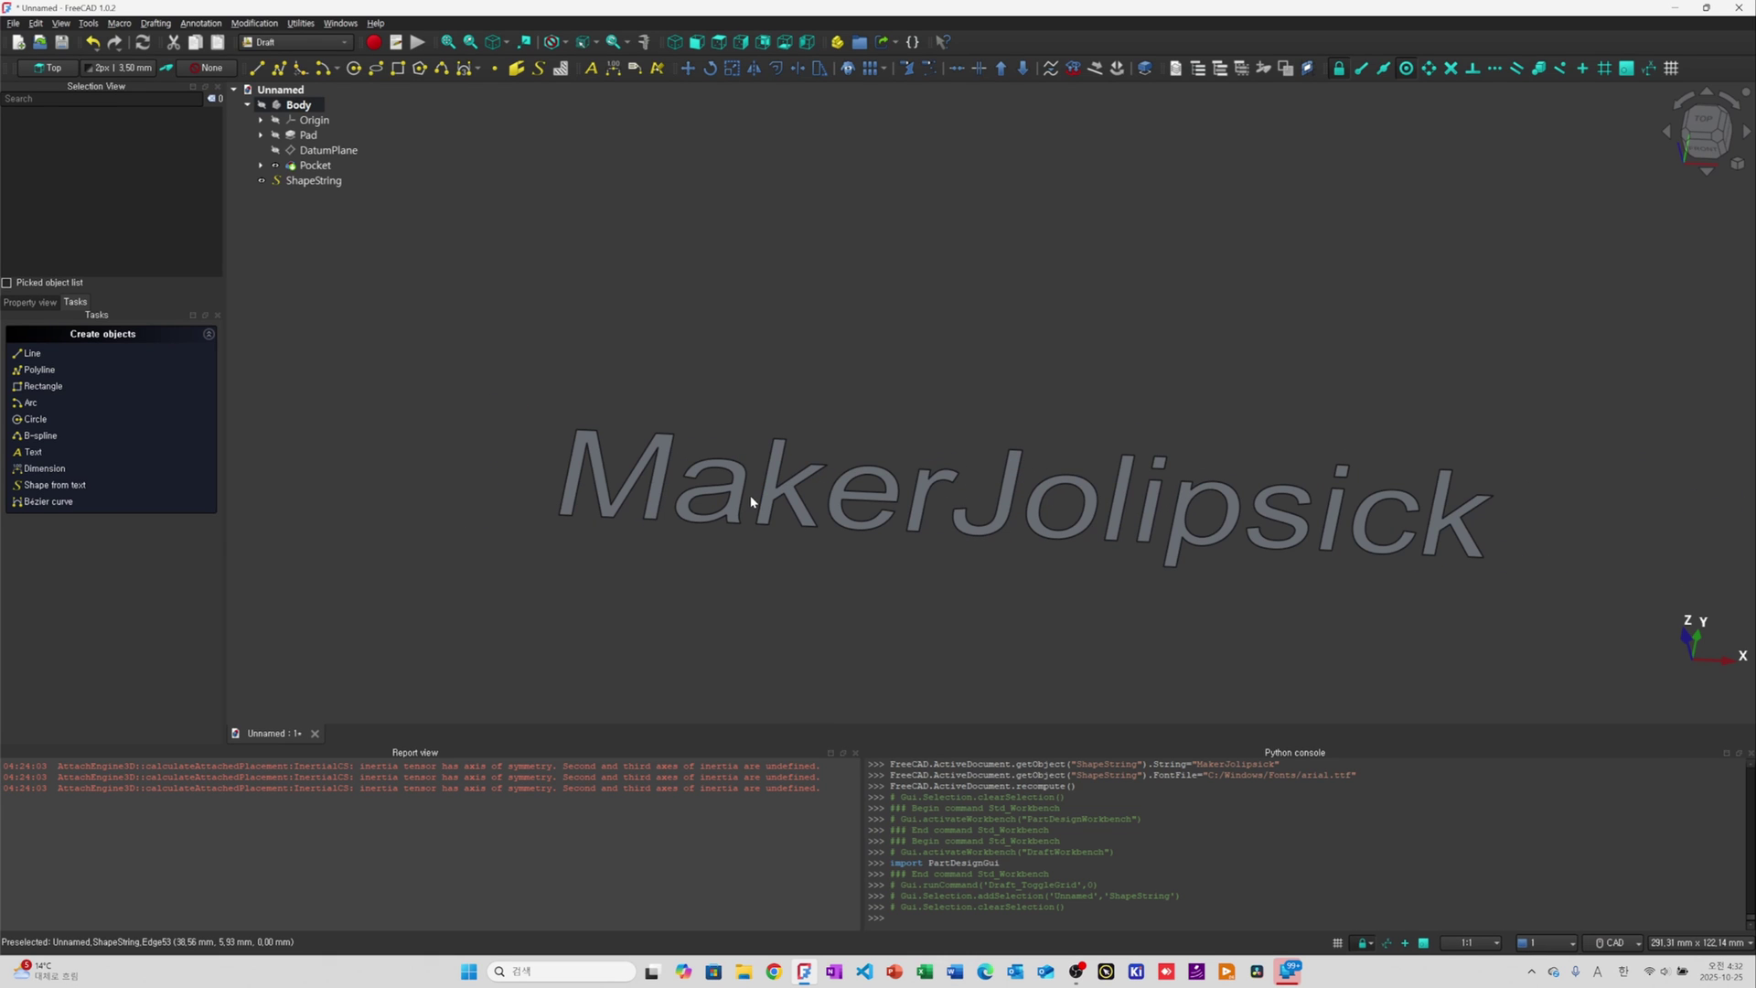
{"action": "scroll", "coordinate": [955, 448], "scroll_direction": "down", "scroll_amount": 2}
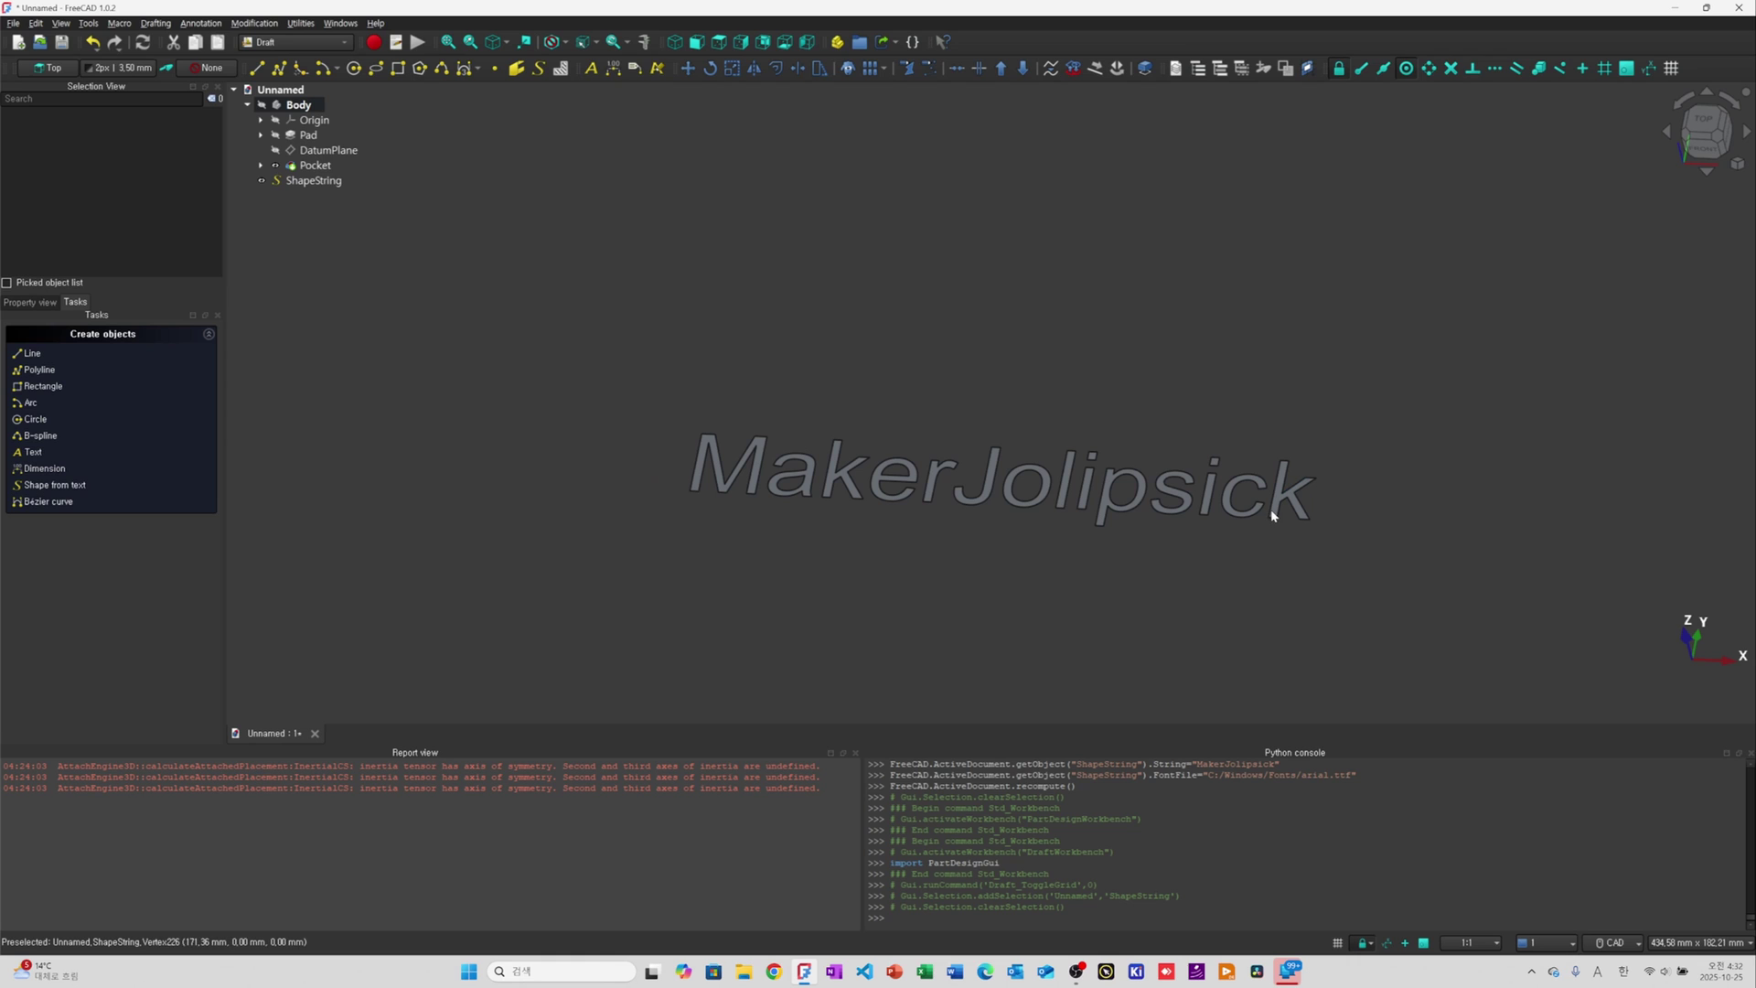
Convert the ShapeString text into a sketch with the Draft to Sketch command
{"action": "left_click", "coordinate": [322, 181]}
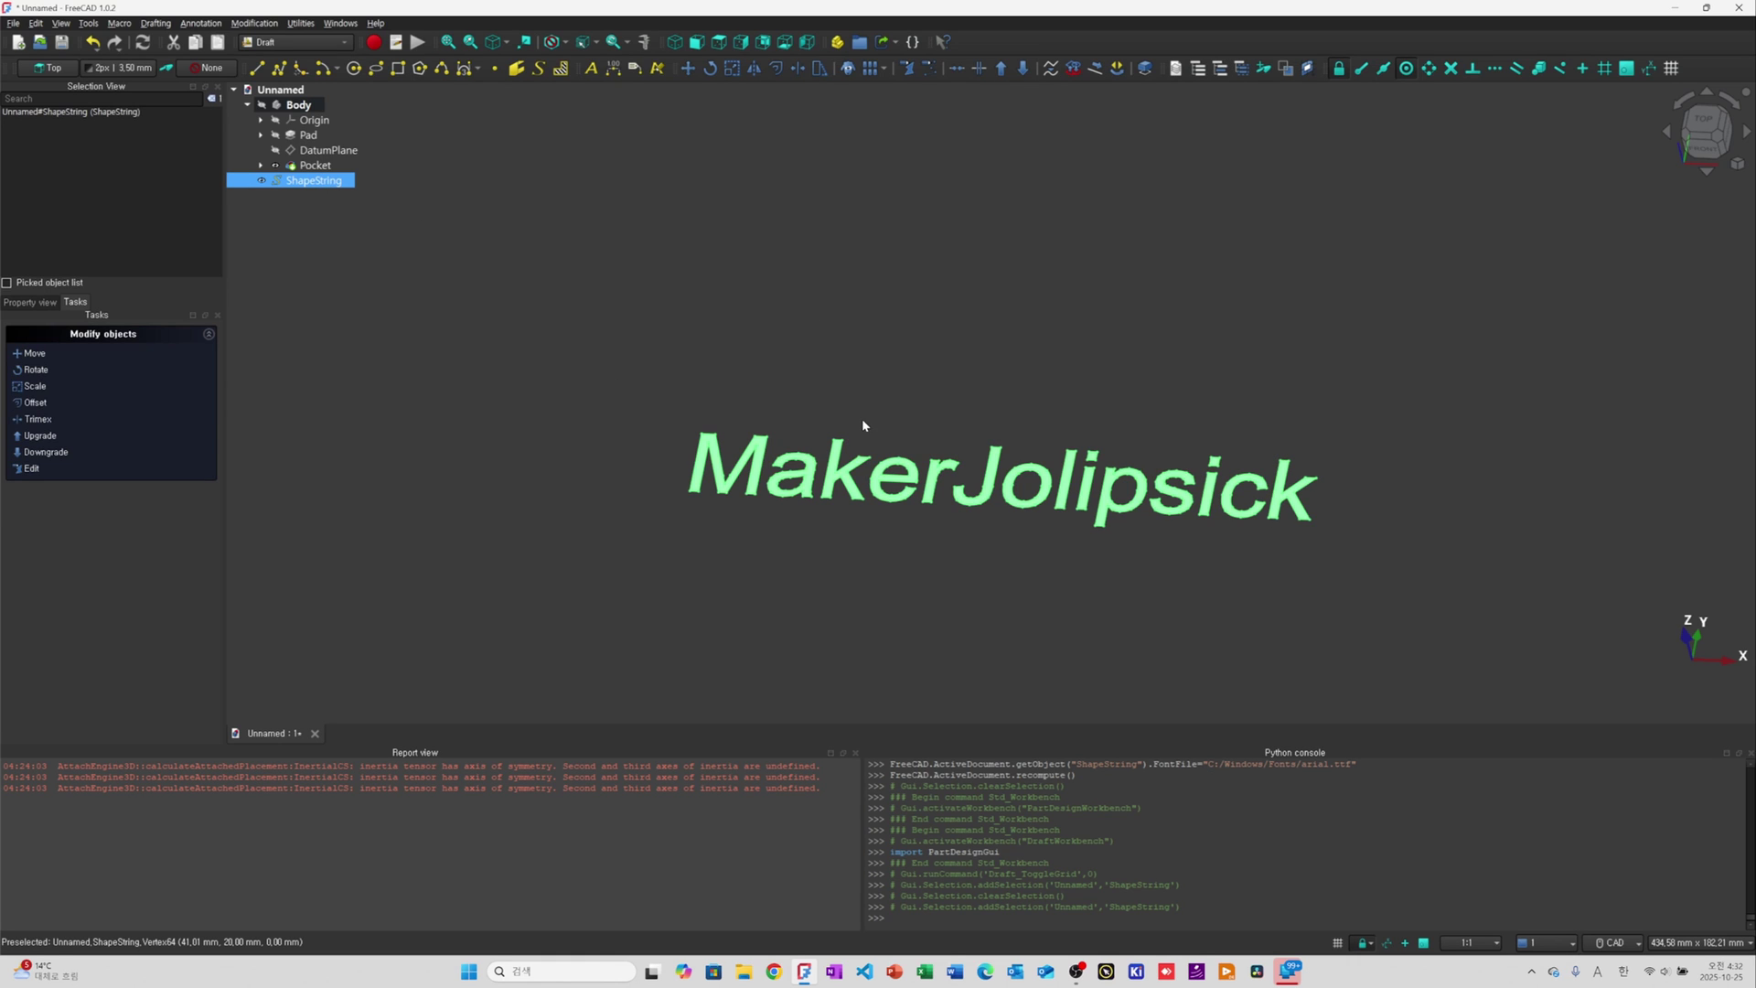
{"action": "left_click", "coordinate": [1073, 68]}
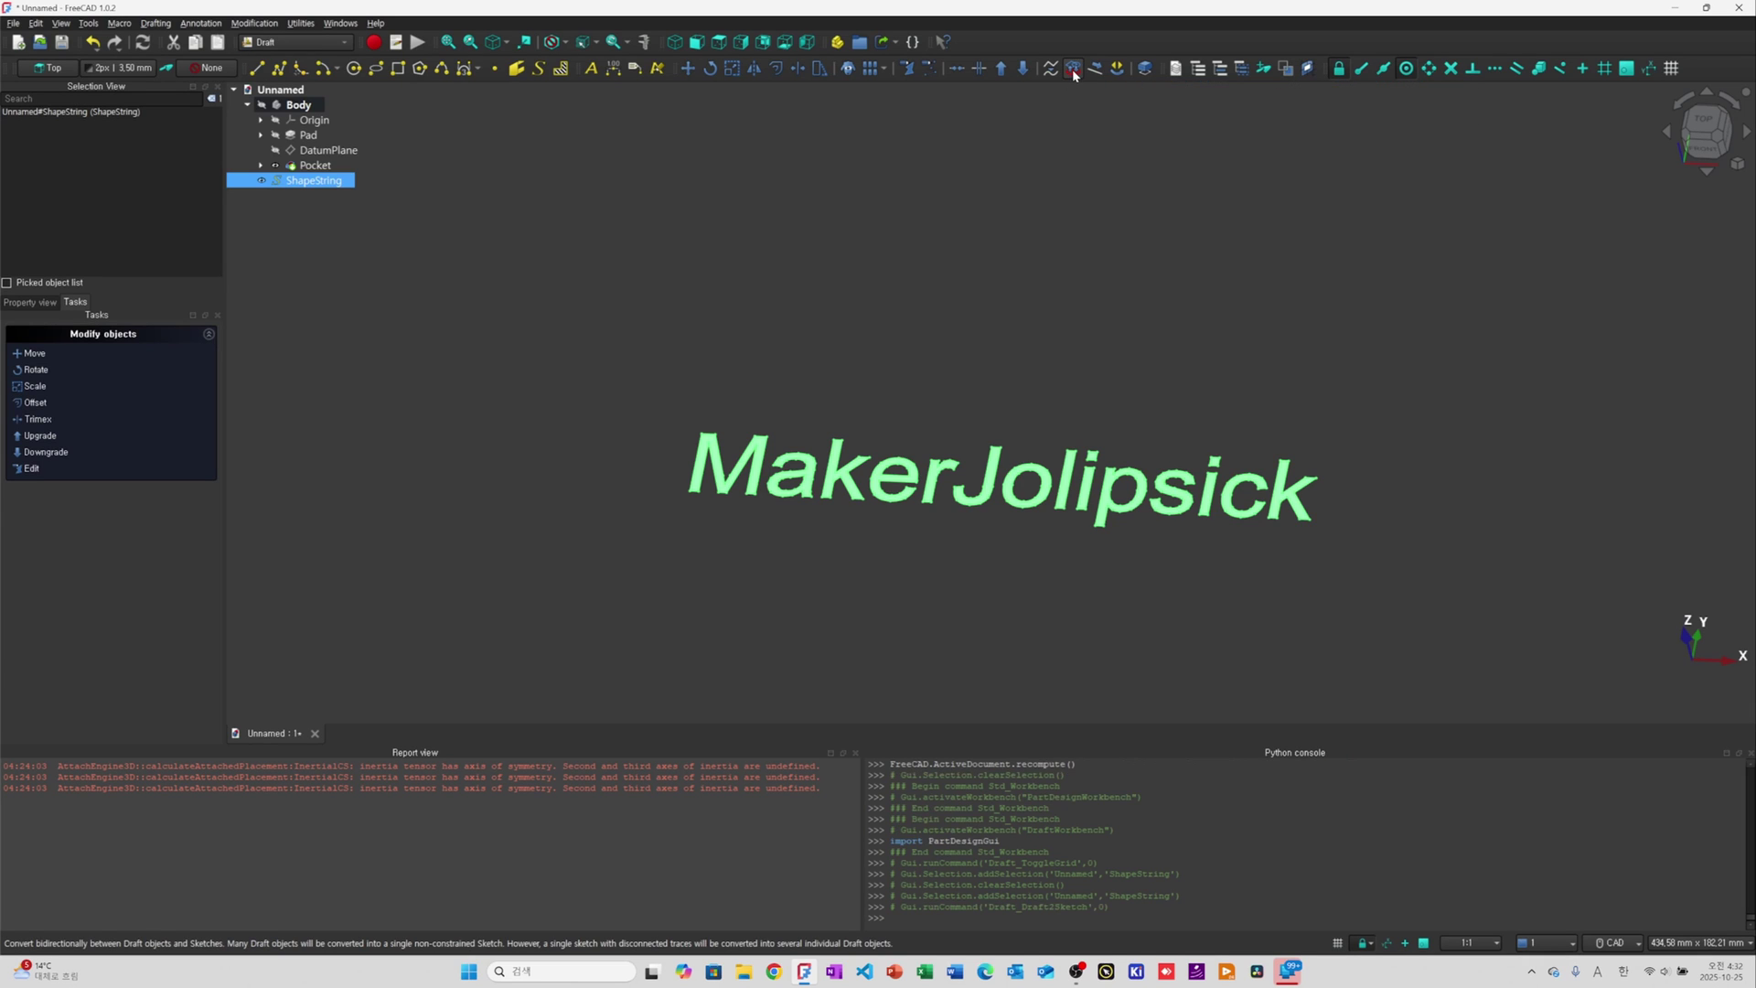
{"action": "left_click", "coordinate": [454, 228]}
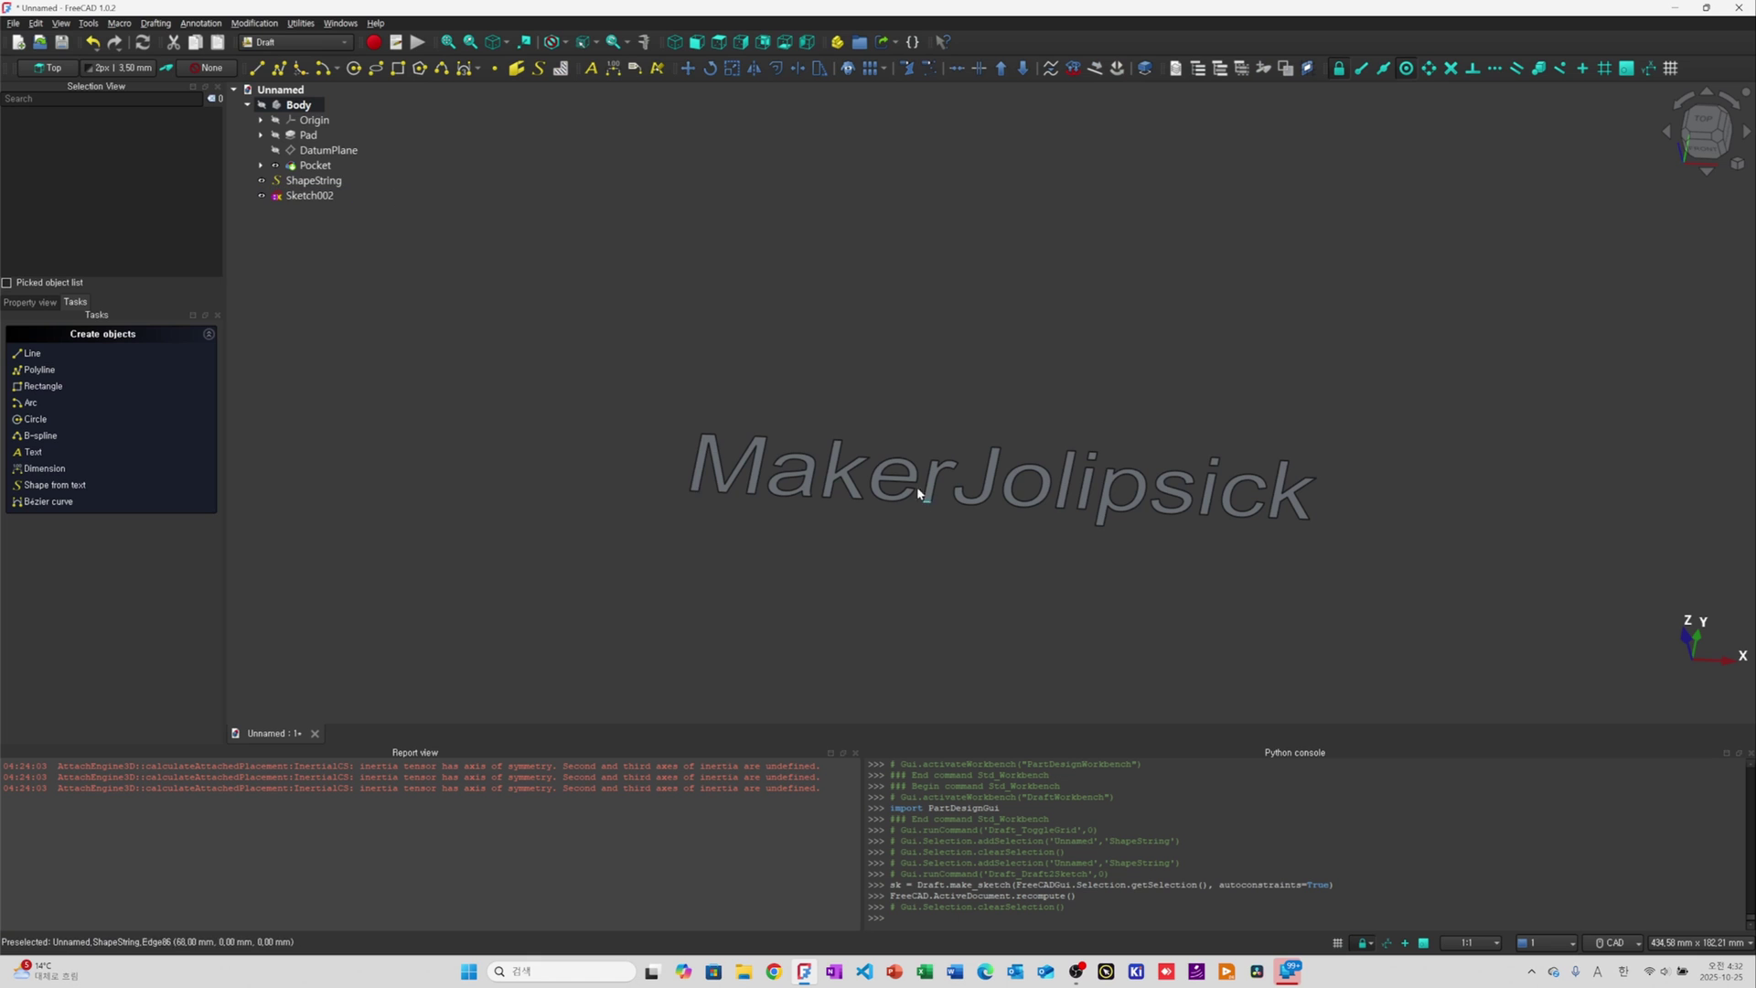
Hide the original ShapeString so that only the converted text sketch is displayed
{"action": "left_click", "coordinate": [314, 180]}
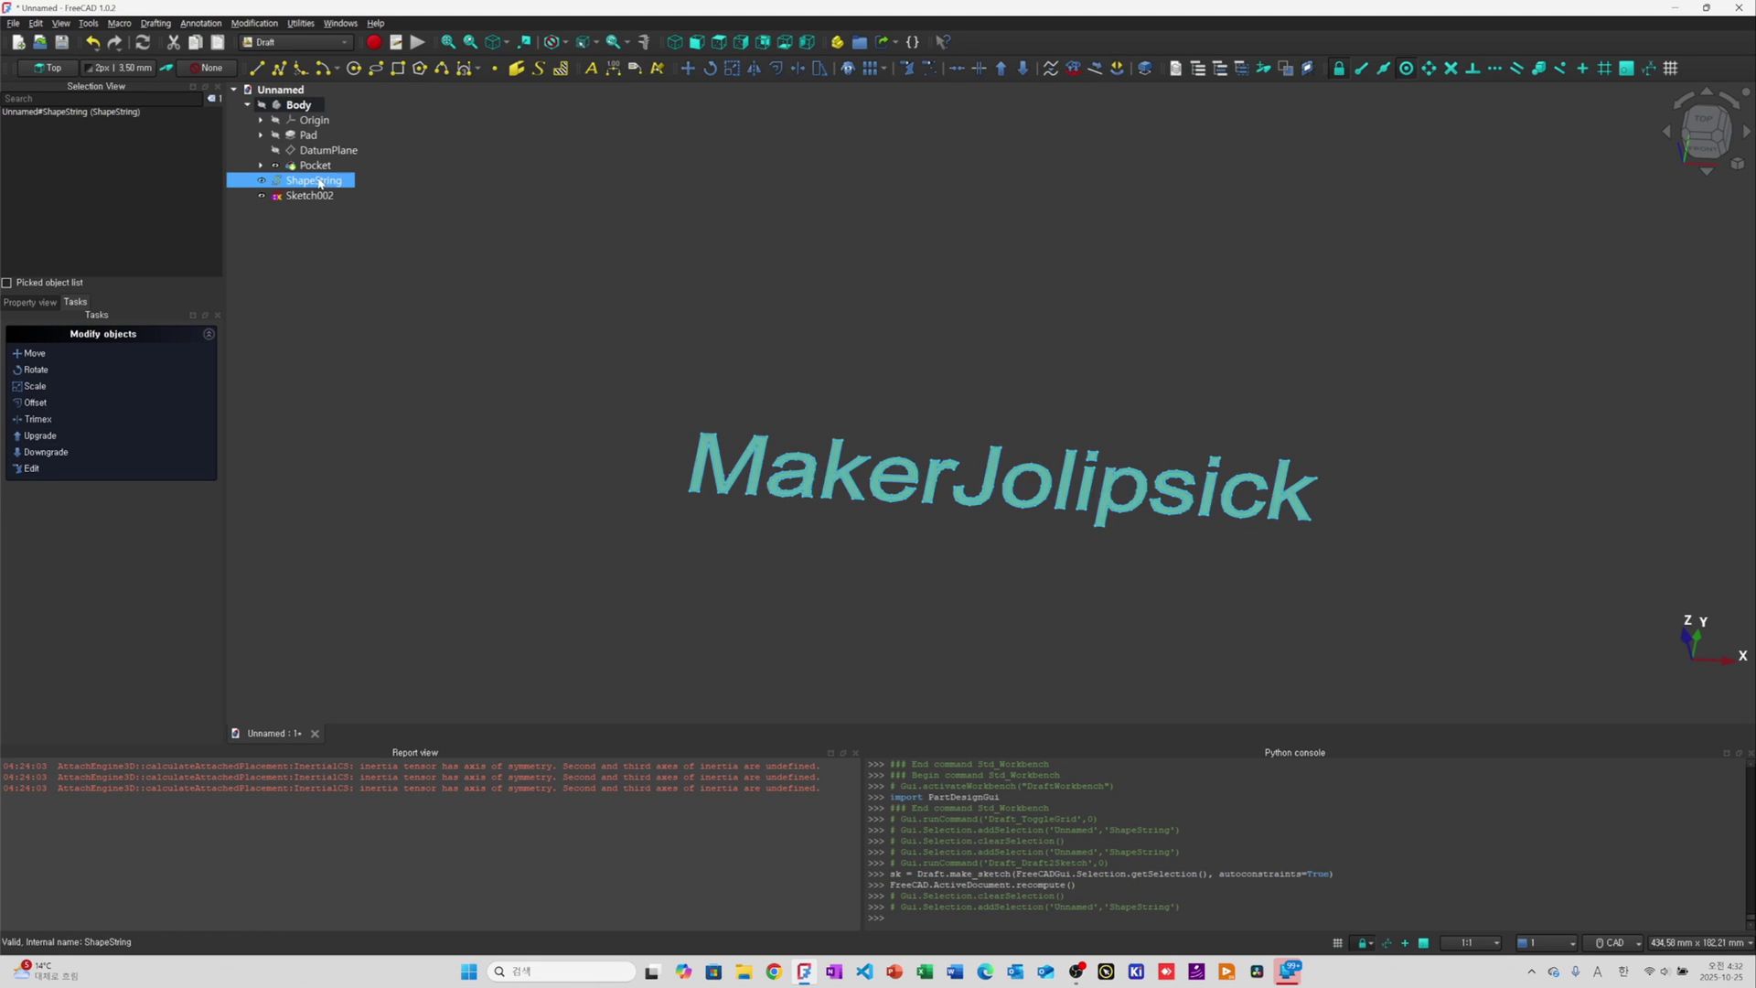
{"action": "left_click", "coordinate": [396, 239]}
{"action": "left_click", "coordinate": [325, 182]}
{"action": "key", "text": "space"}
{"action": "left_click", "coordinate": [663, 494]}
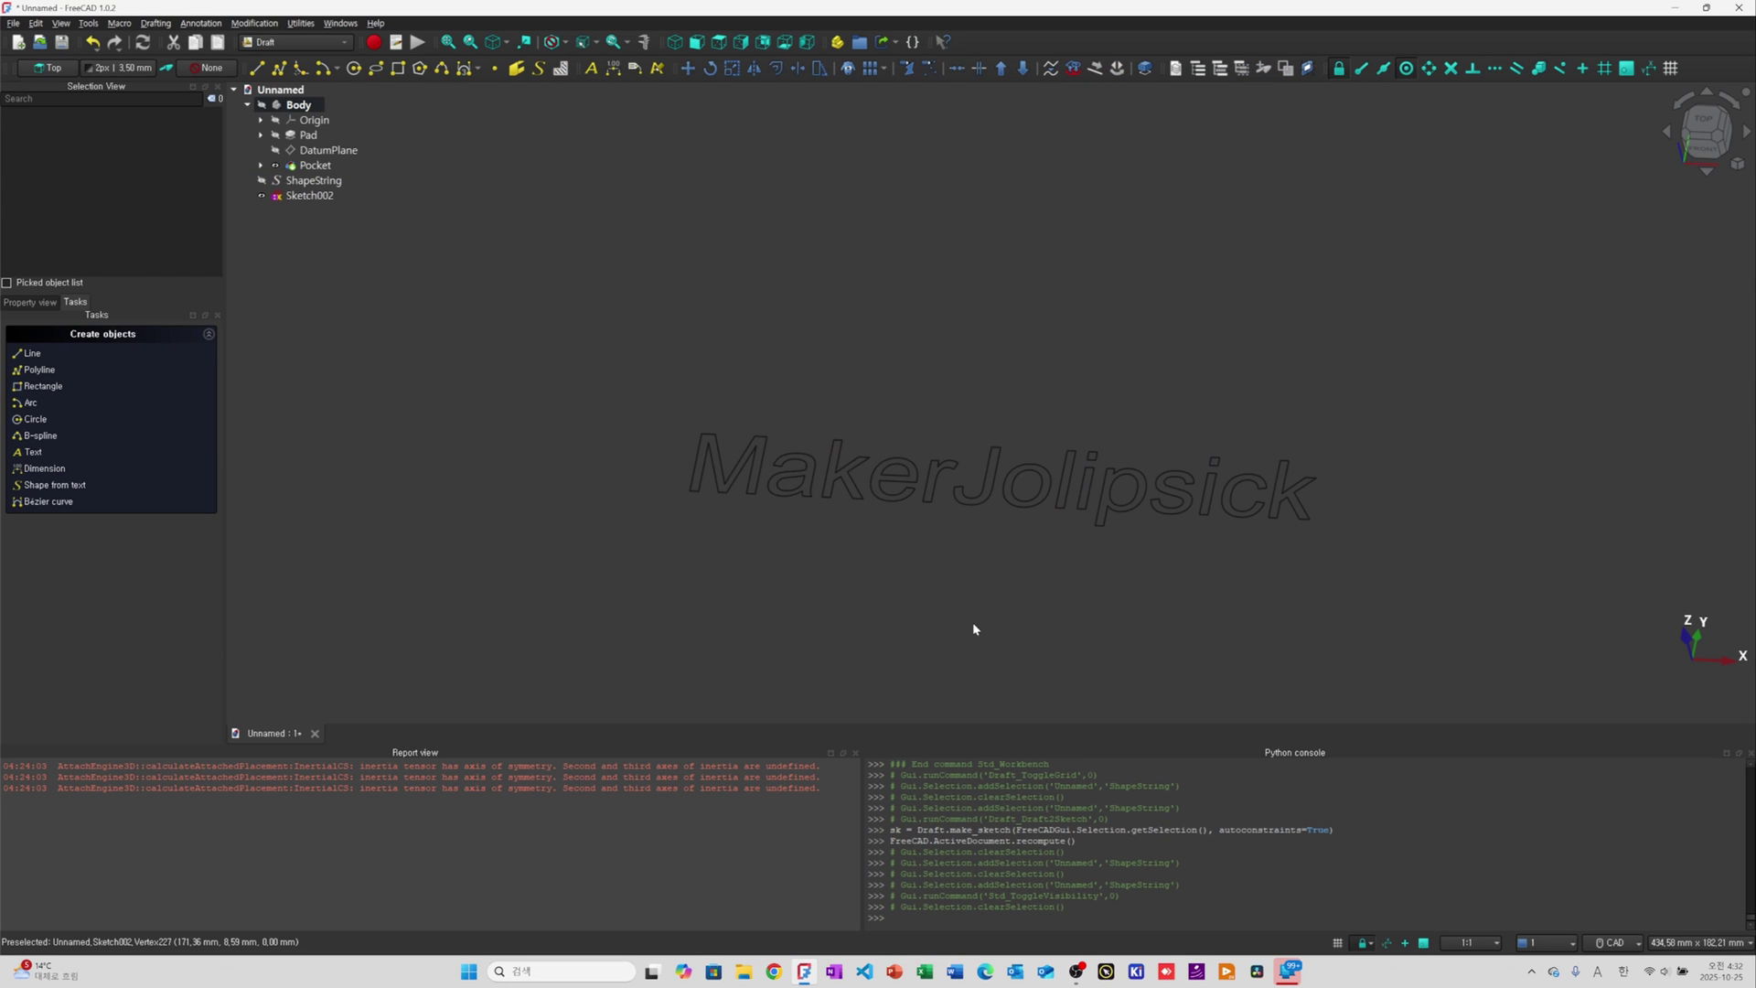
Set the line colour of the text sketch Sketch002 to white in its view properties
{"action": "left_click", "coordinate": [285, 197]}
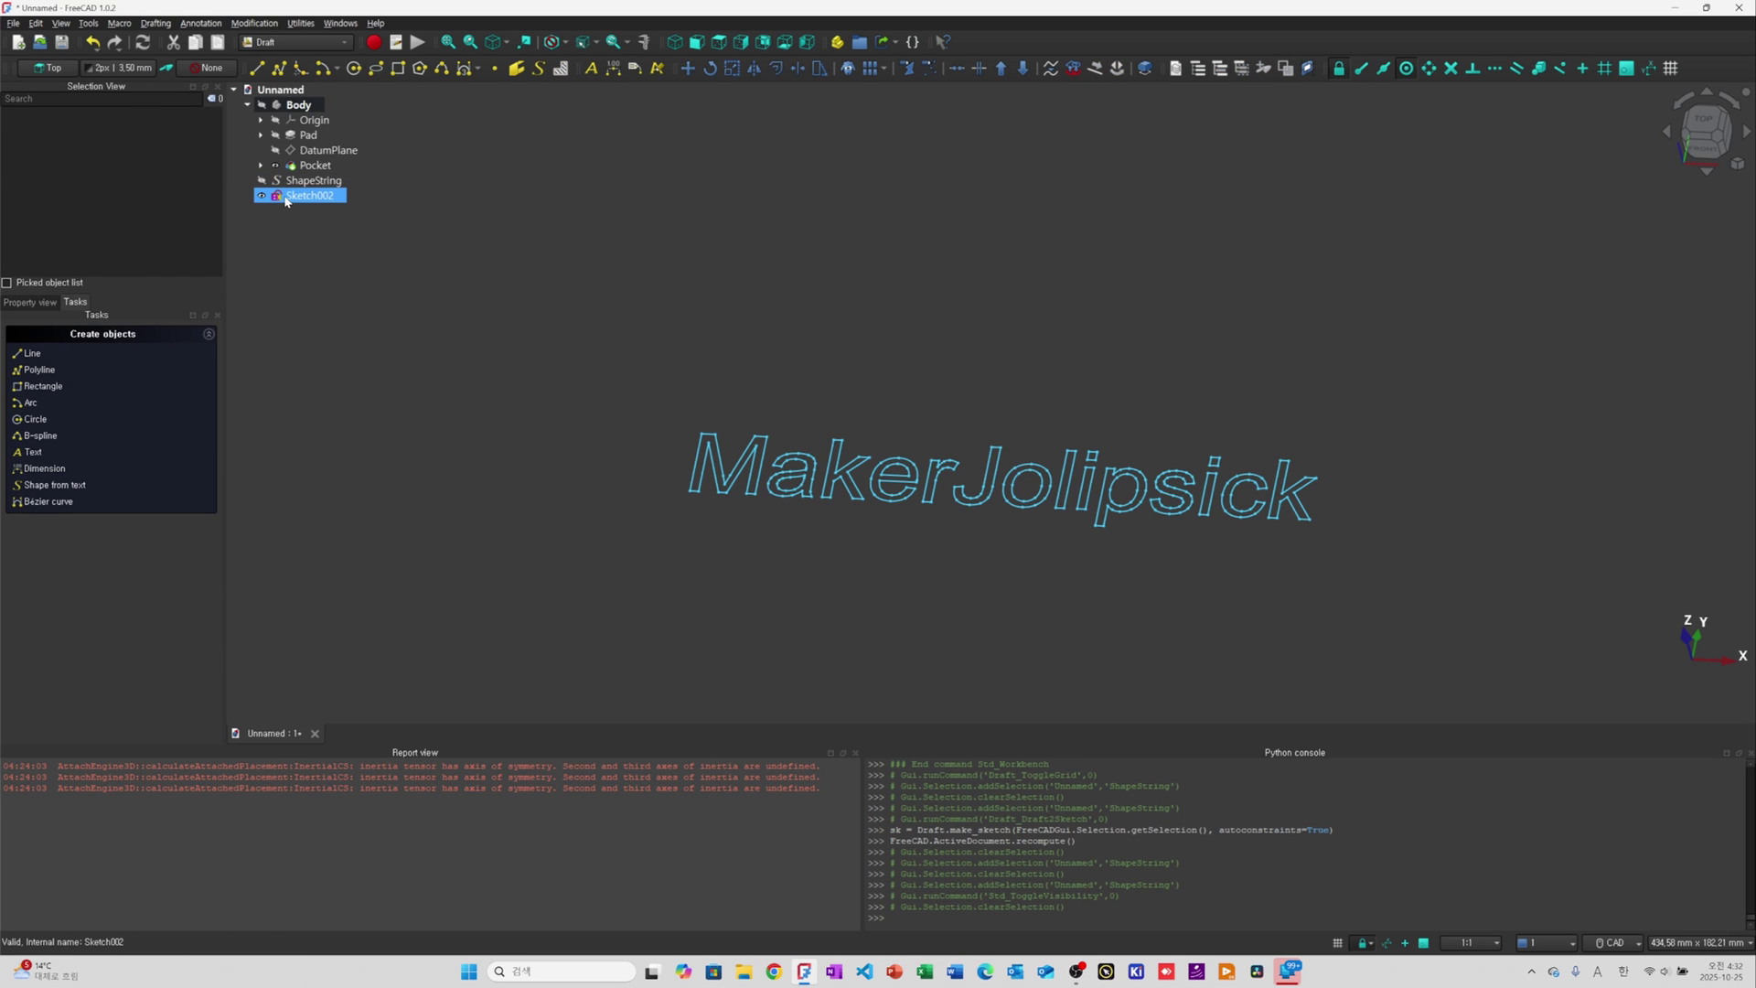
{"action": "left_click", "coordinate": [35, 303]}
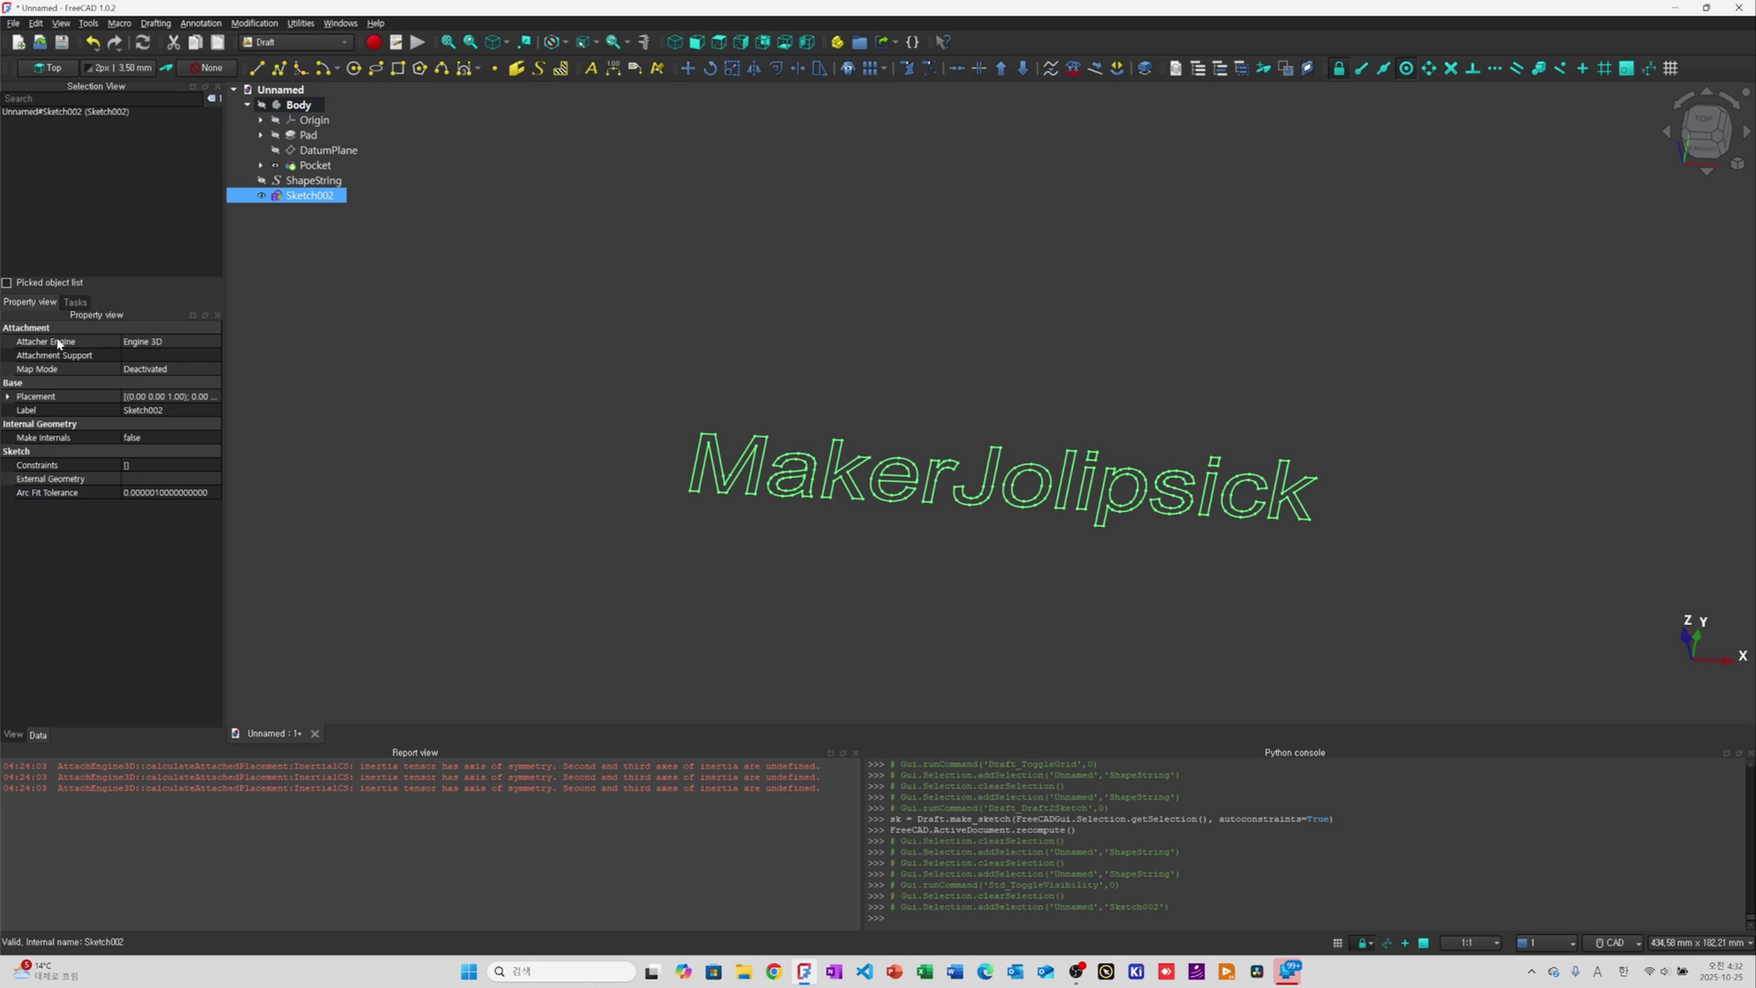
{"action": "left_click", "coordinate": [13, 734]}
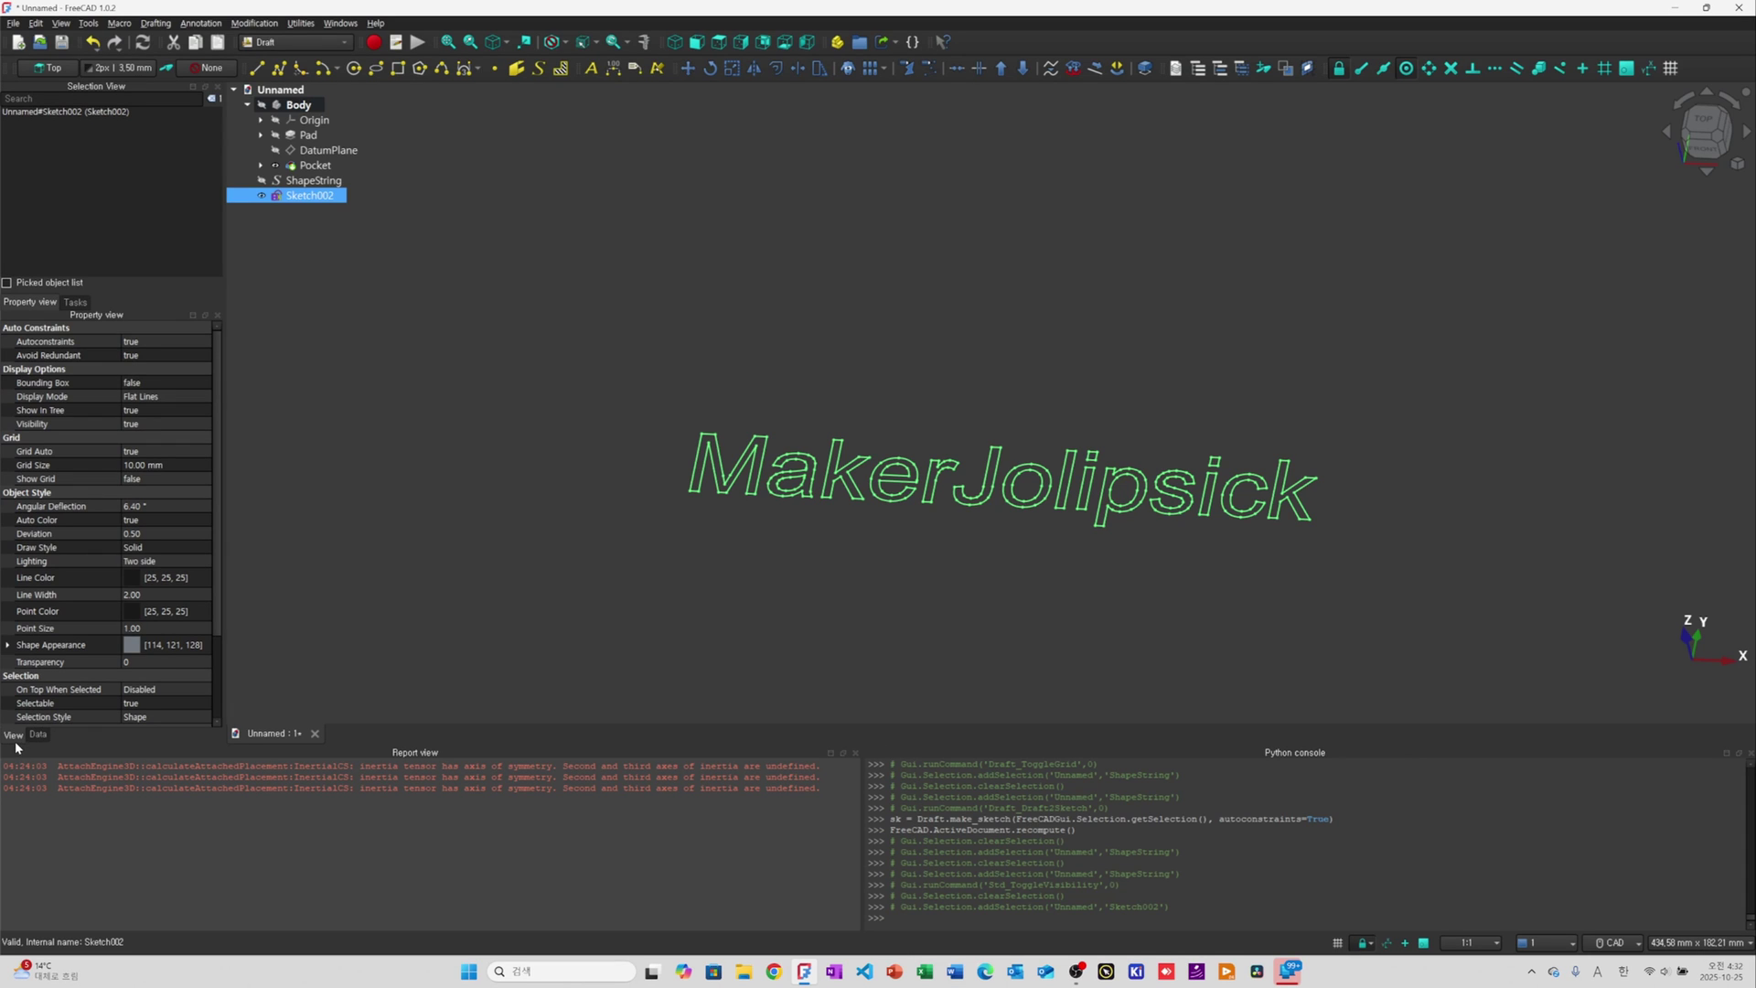
{"action": "left_click", "coordinate": [122, 575]}
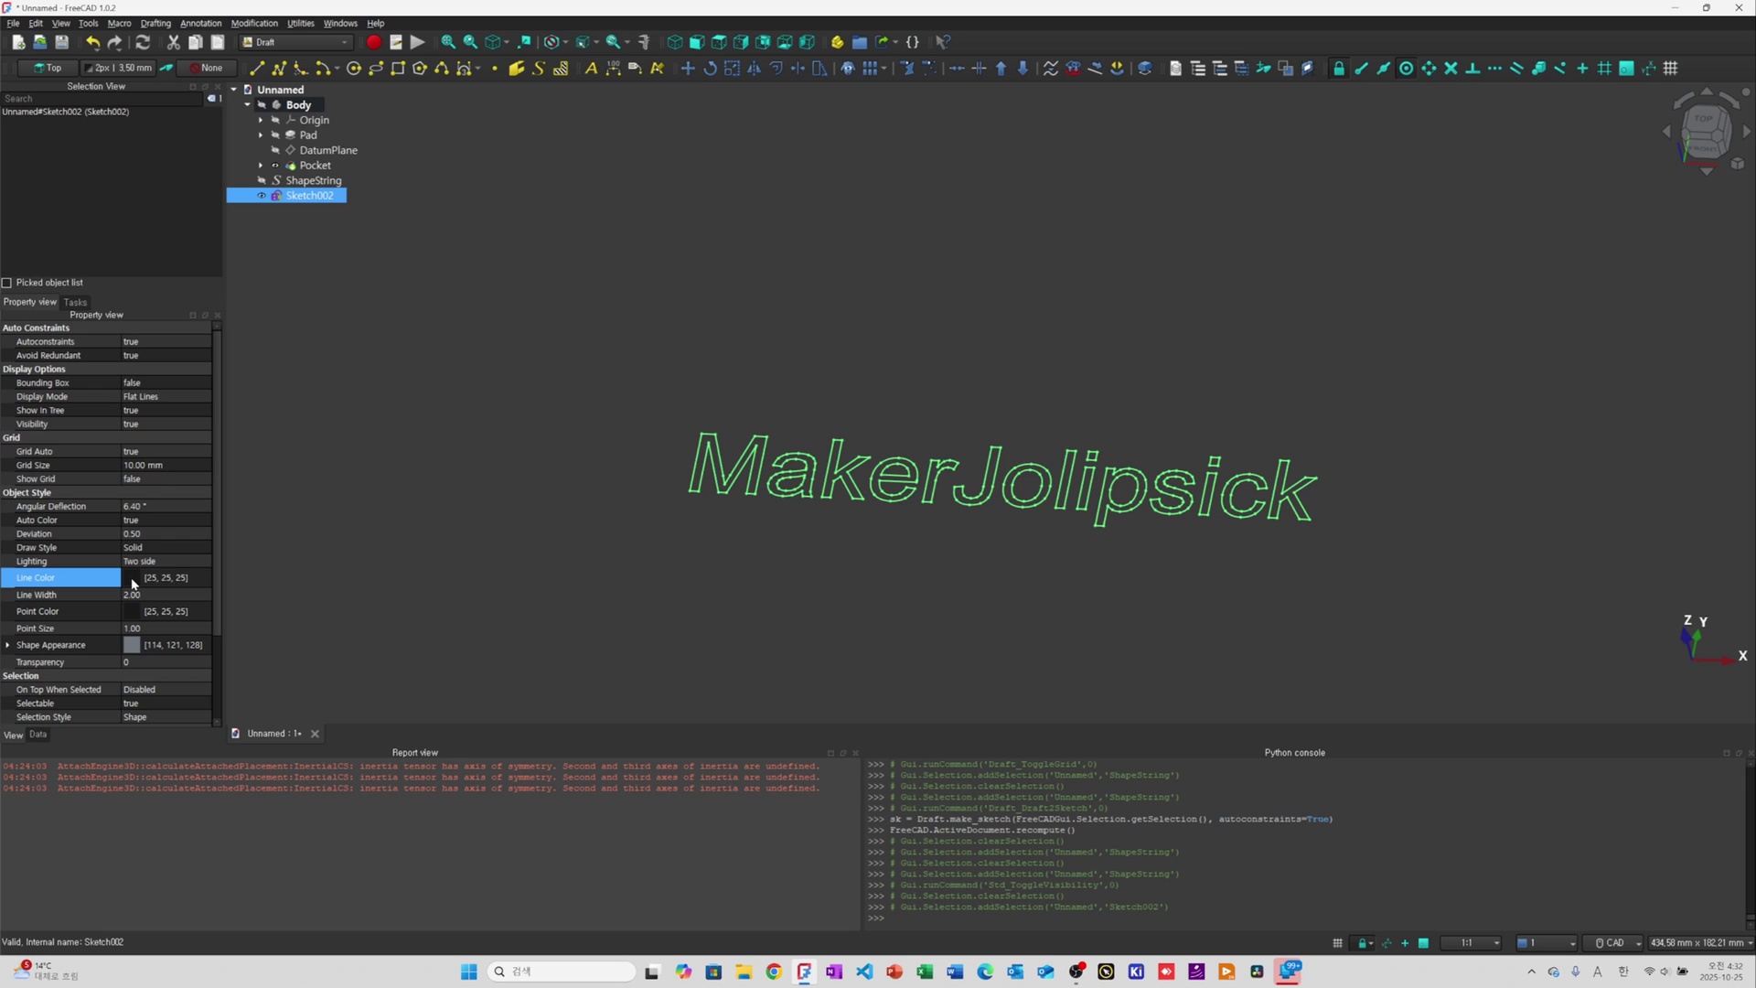
{"action": "left_click", "coordinate": [173, 579]}
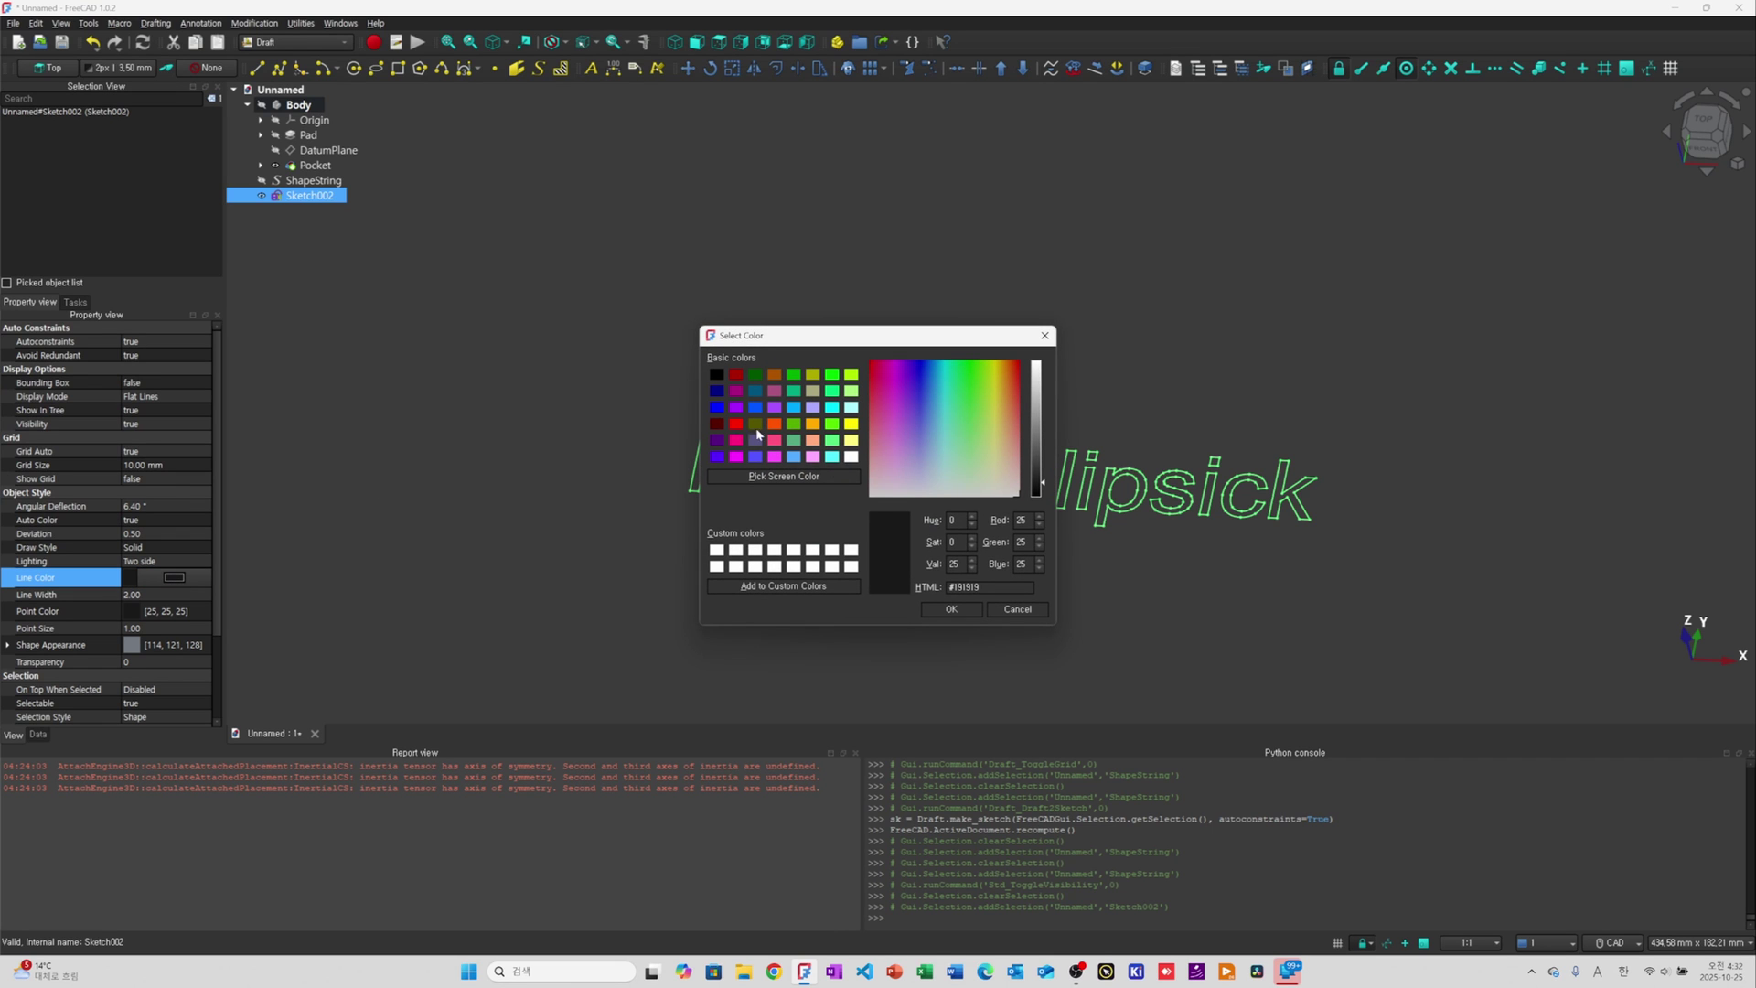
{"action": "left_click", "coordinate": [850, 456]}
{"action": "left_click", "coordinate": [952, 609]}
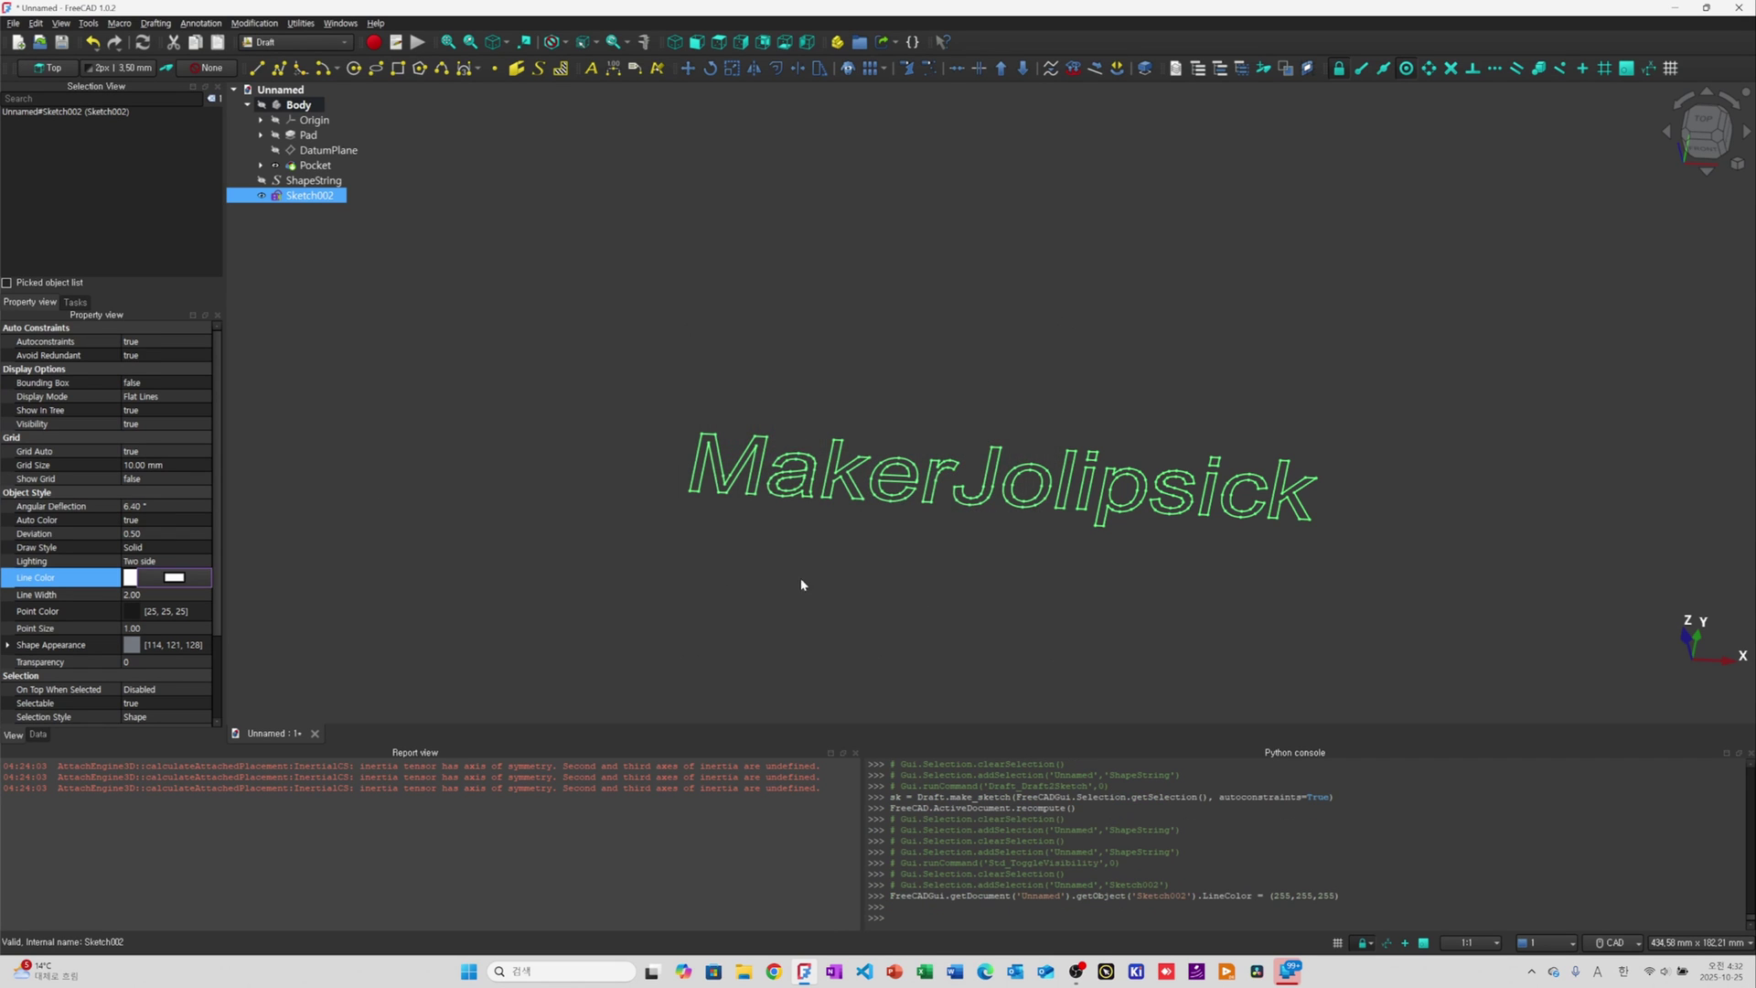
{"action": "left_click", "coordinate": [777, 551]}
{"action": "scroll", "coordinate": [915, 480], "scroll_direction": "up", "scroll_amount": 3}
{"action": "scroll", "coordinate": [915, 481], "scroll_direction": "down", "scroll_amount": 3}
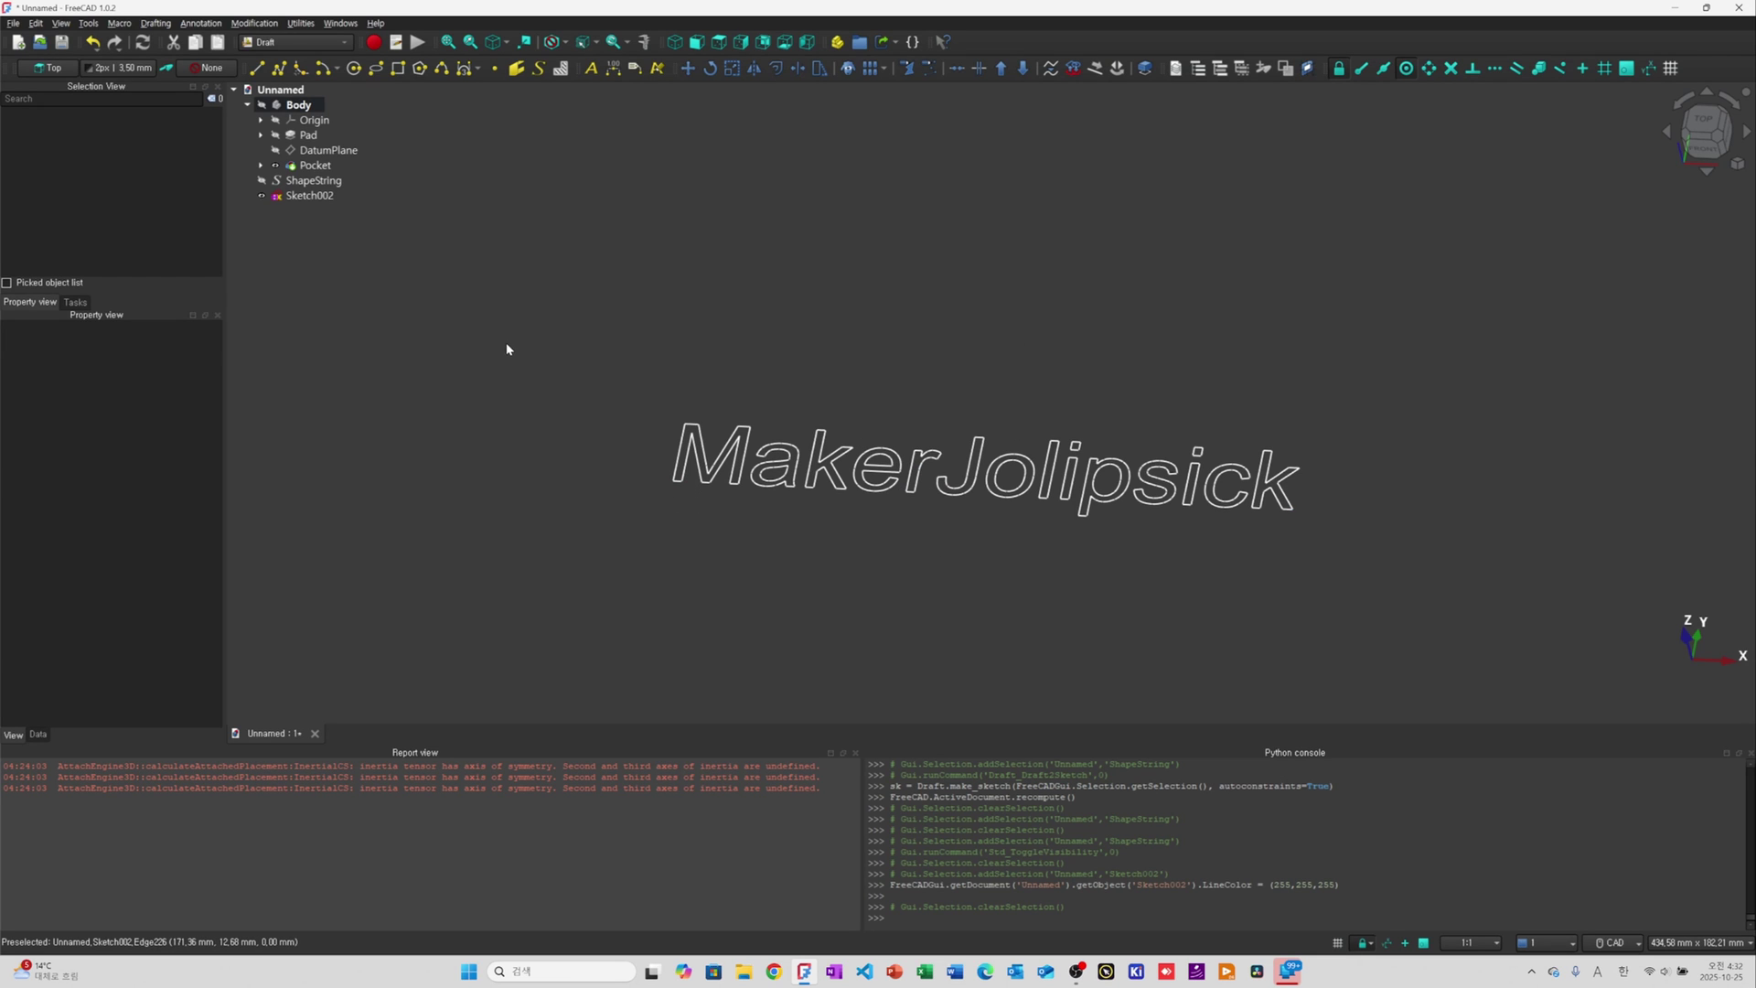
Show the Body again and view its cut corner face together with the text sketch
{"action": "left_click", "coordinate": [298, 107]}
{"action": "key", "text": "space"}
{"action": "left_click", "coordinate": [1107, 420]}
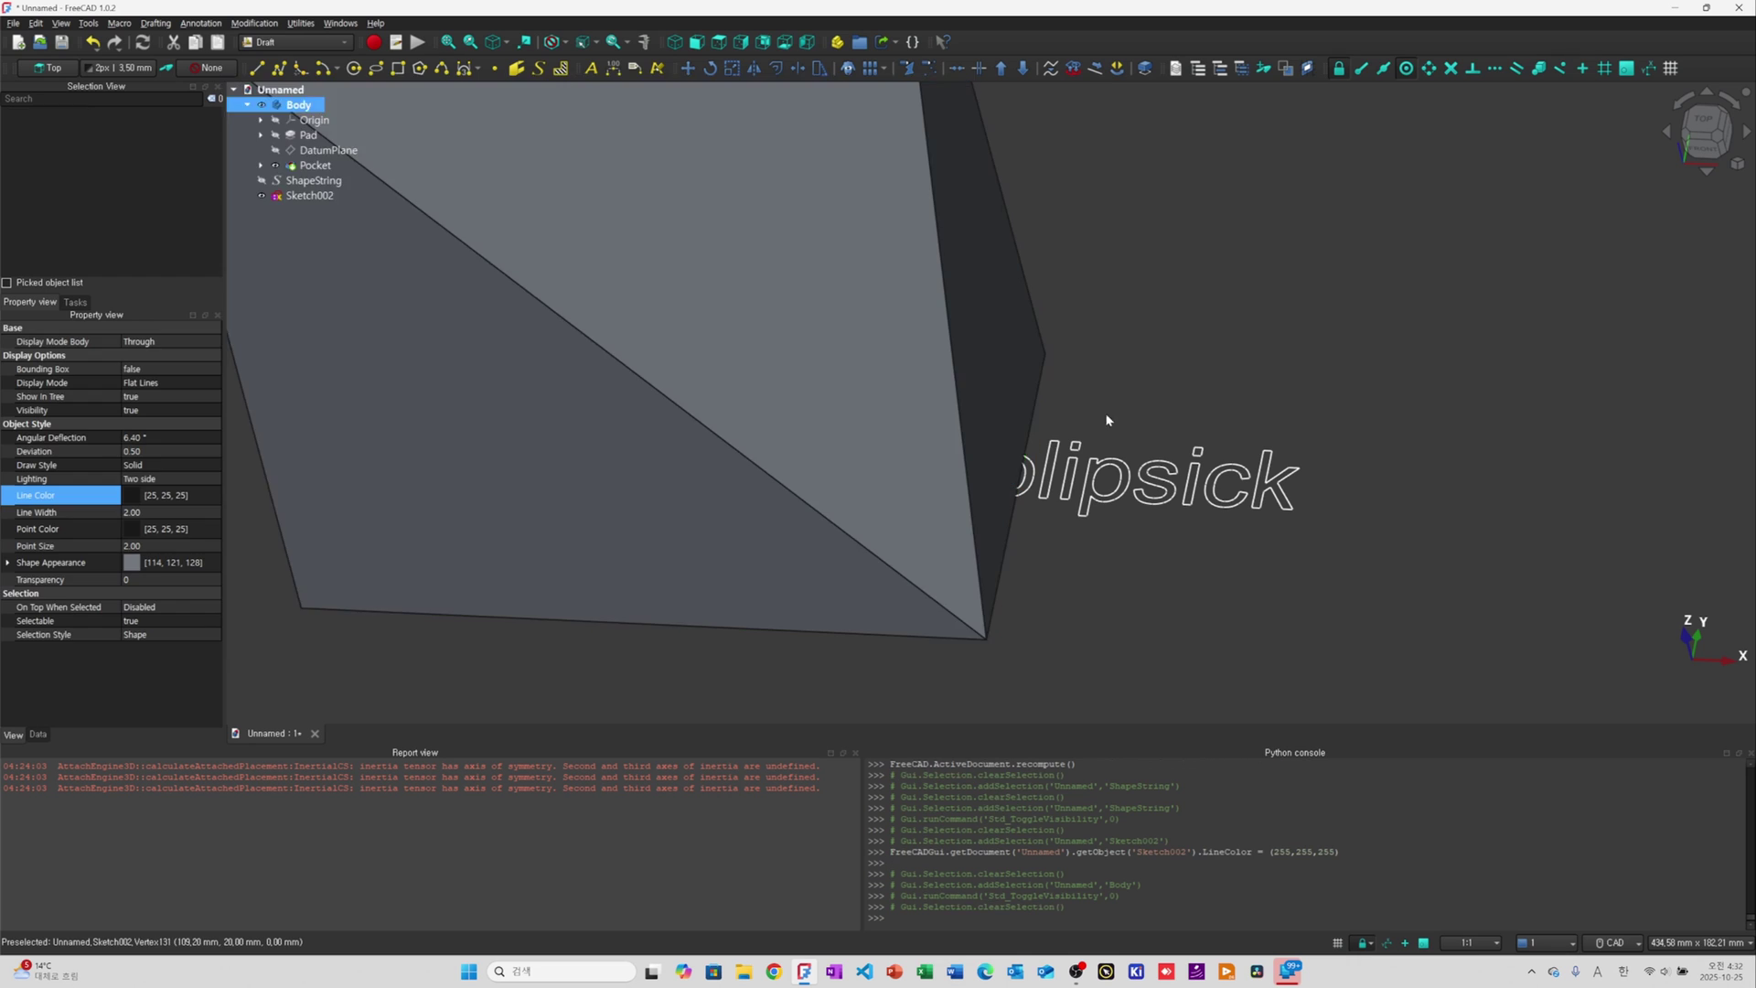
{"action": "scroll", "coordinate": [1088, 434], "scroll_direction": "down", "scroll_amount": 3}
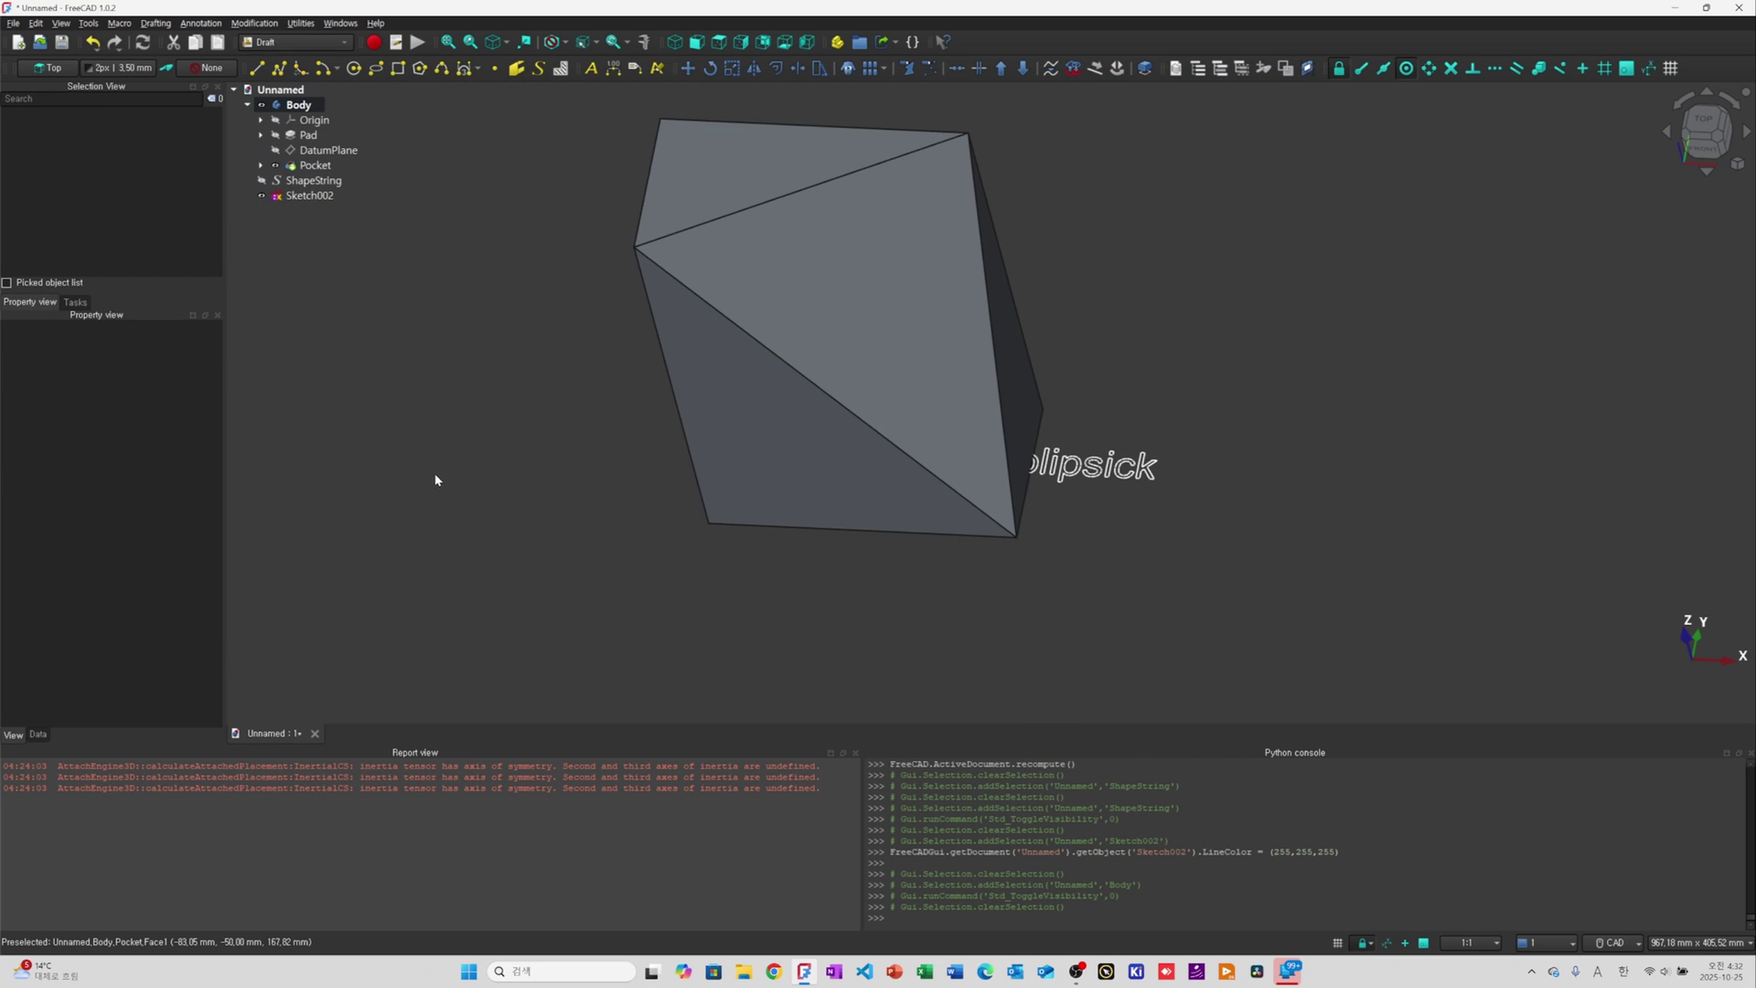
{"action": "scroll", "coordinate": [864, 462], "scroll_direction": "down", "scroll_amount": 2}
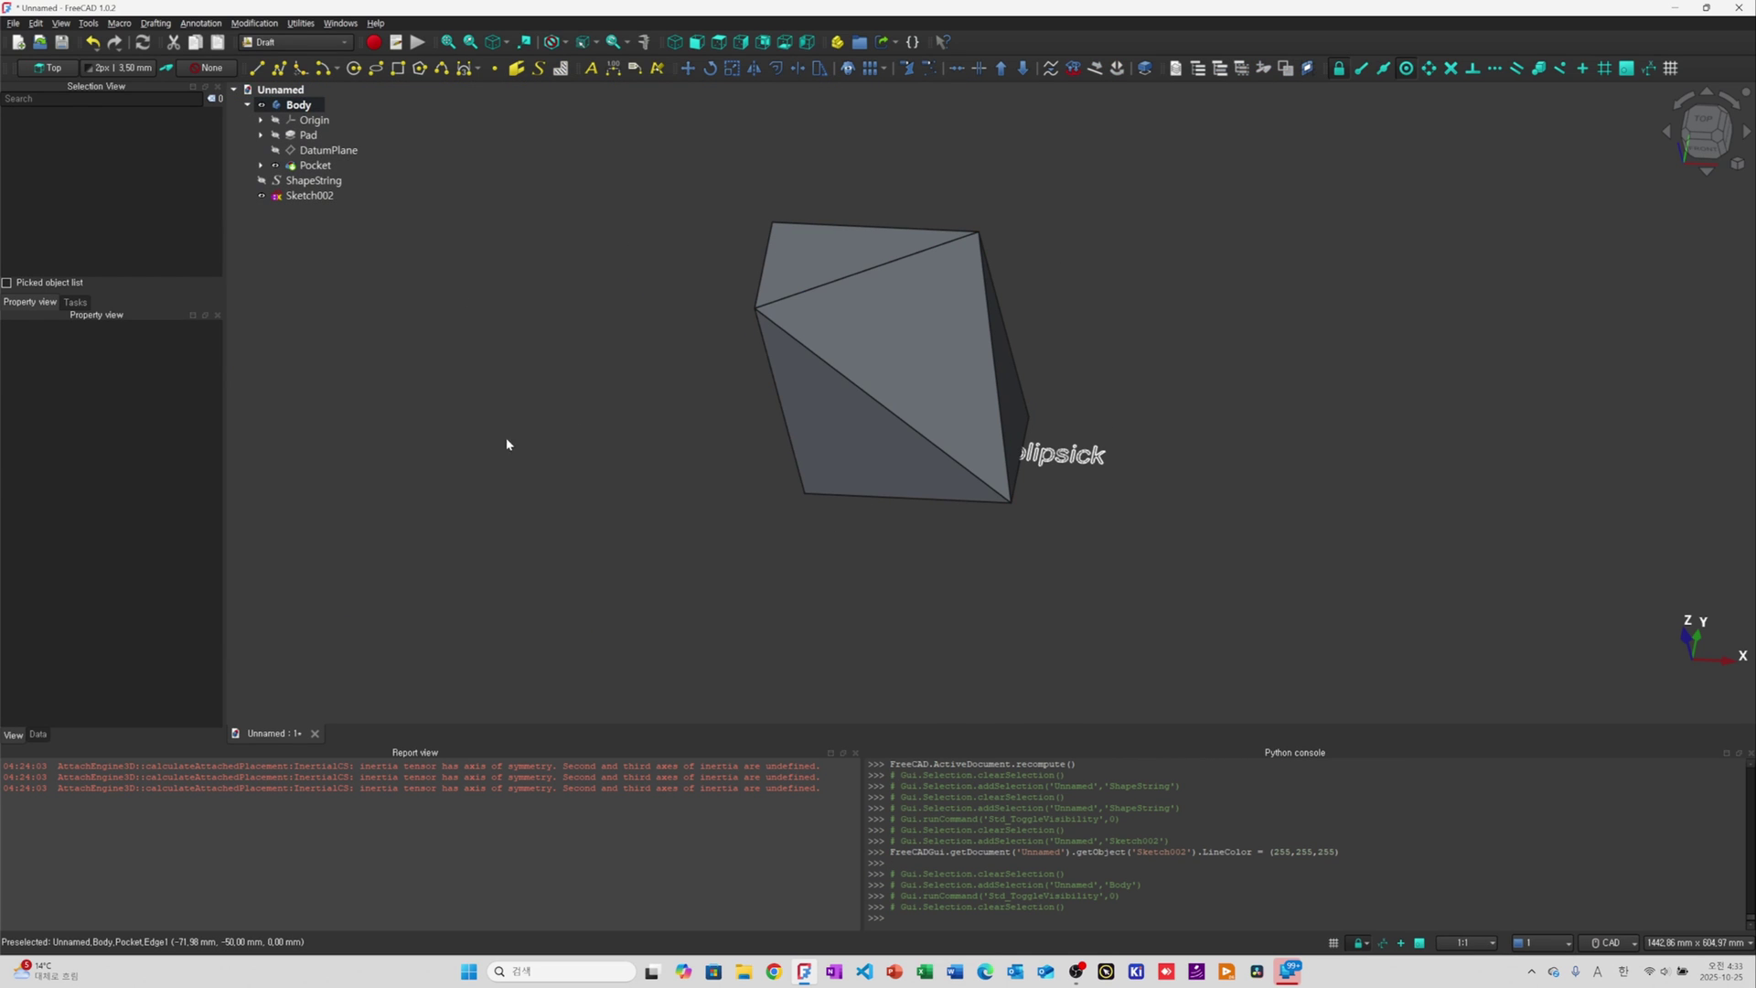
{"action": "scroll", "coordinate": [822, 433], "scroll_direction": "down", "scroll_amount": 1}
{"action": "middle_click_drag", "start_coordinate": [950, 426], "coordinate": [835, 419]}
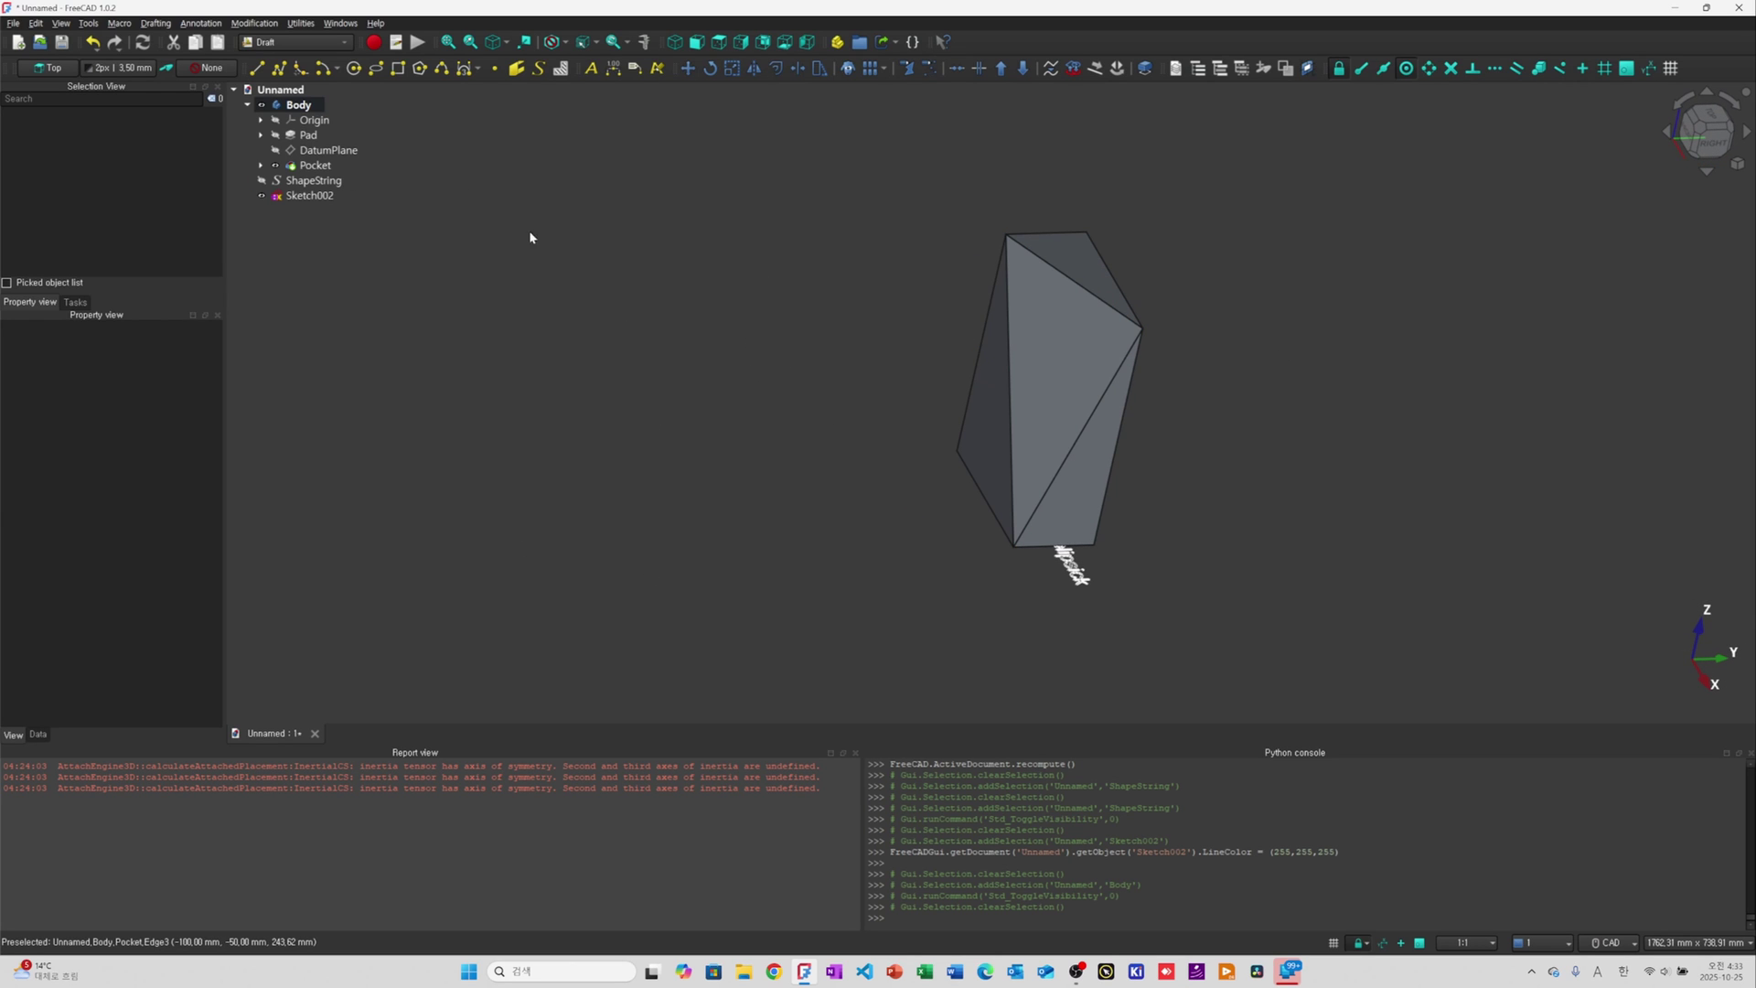
In the Sketcher workbench, attach Sketch002 to the body's large triangular cut face using the Inertia 2-3 attachment method
{"action": "left_click", "coordinate": [331, 46]}
{"action": "left_click", "coordinate": [302, 9]}
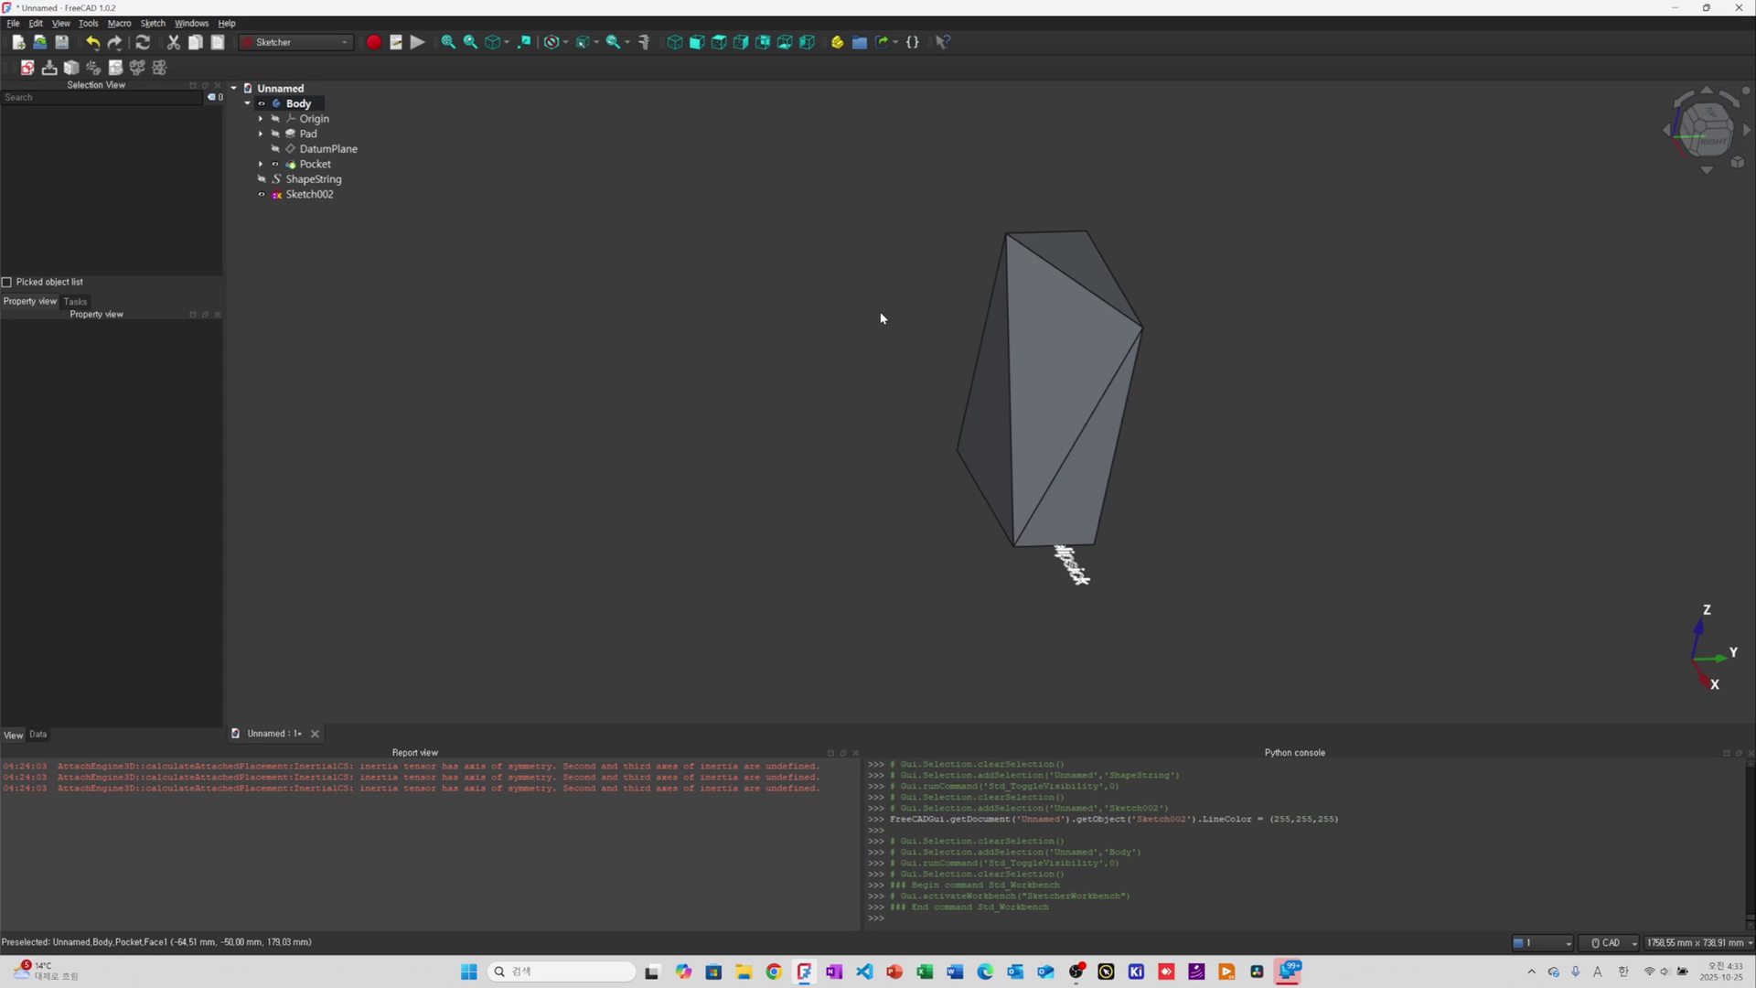
{"action": "left_click", "coordinate": [1045, 361]}
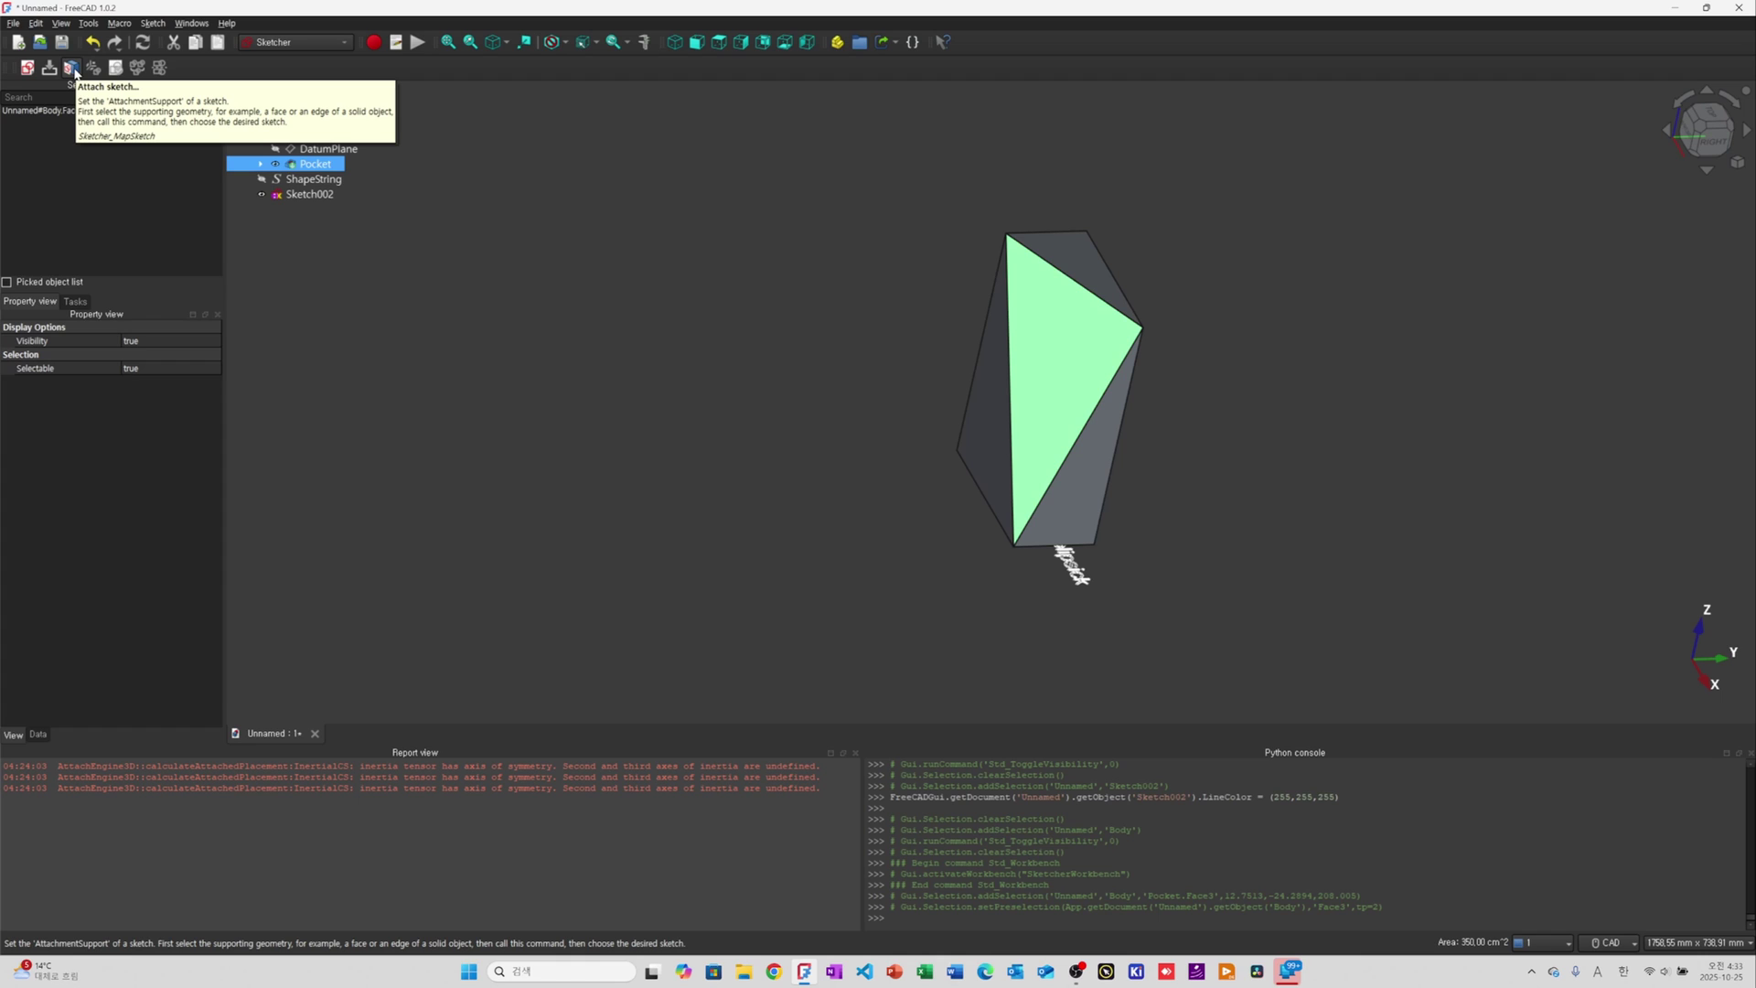
{"action": "left_click", "coordinate": [70, 70]}
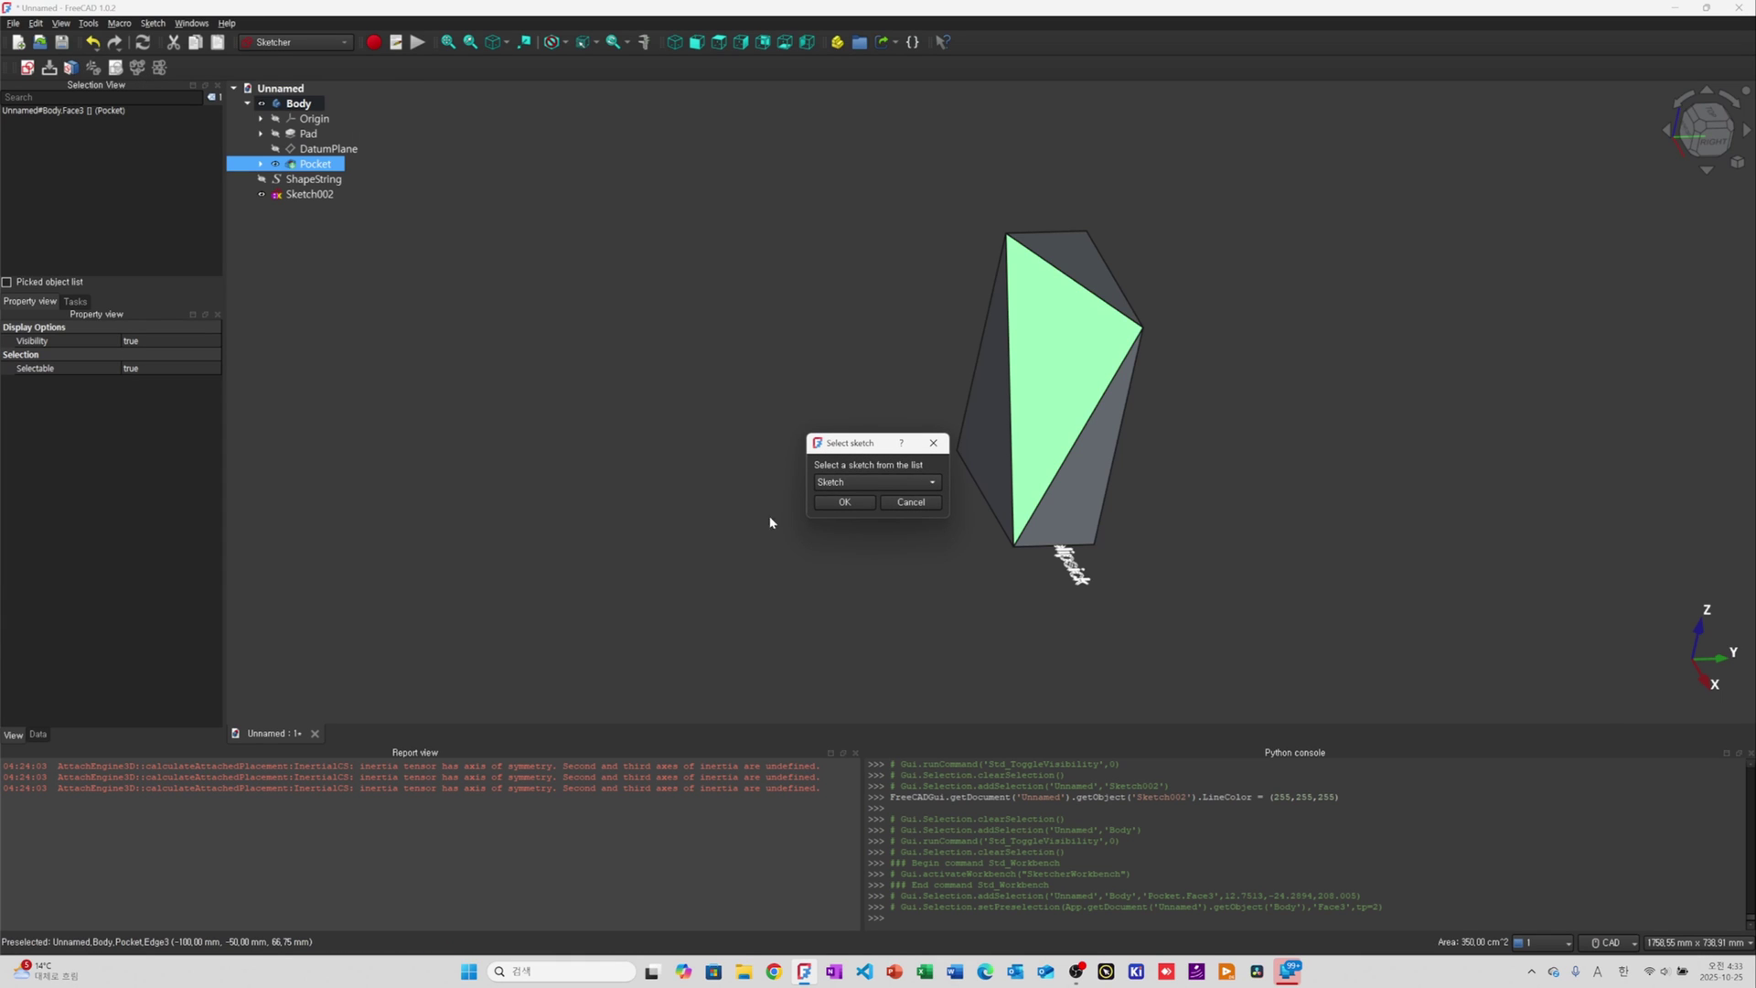
{"action": "left_click", "coordinate": [865, 482]}
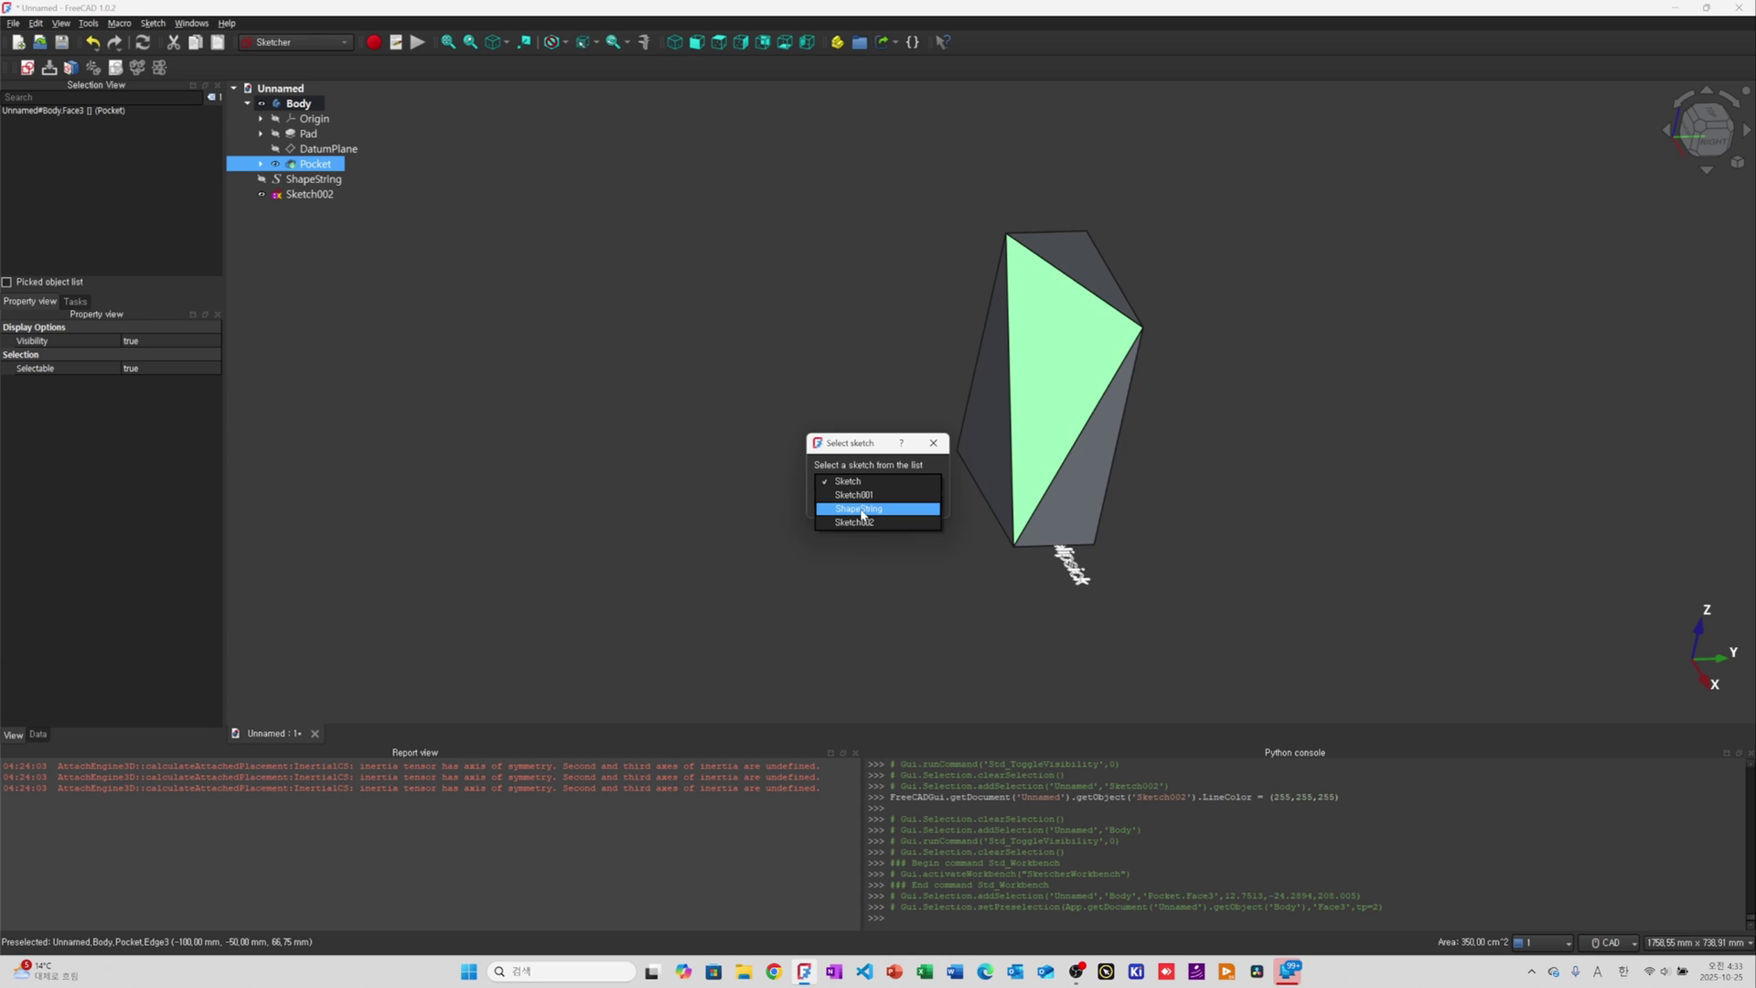
{"action": "left_click", "coordinate": [862, 523]}
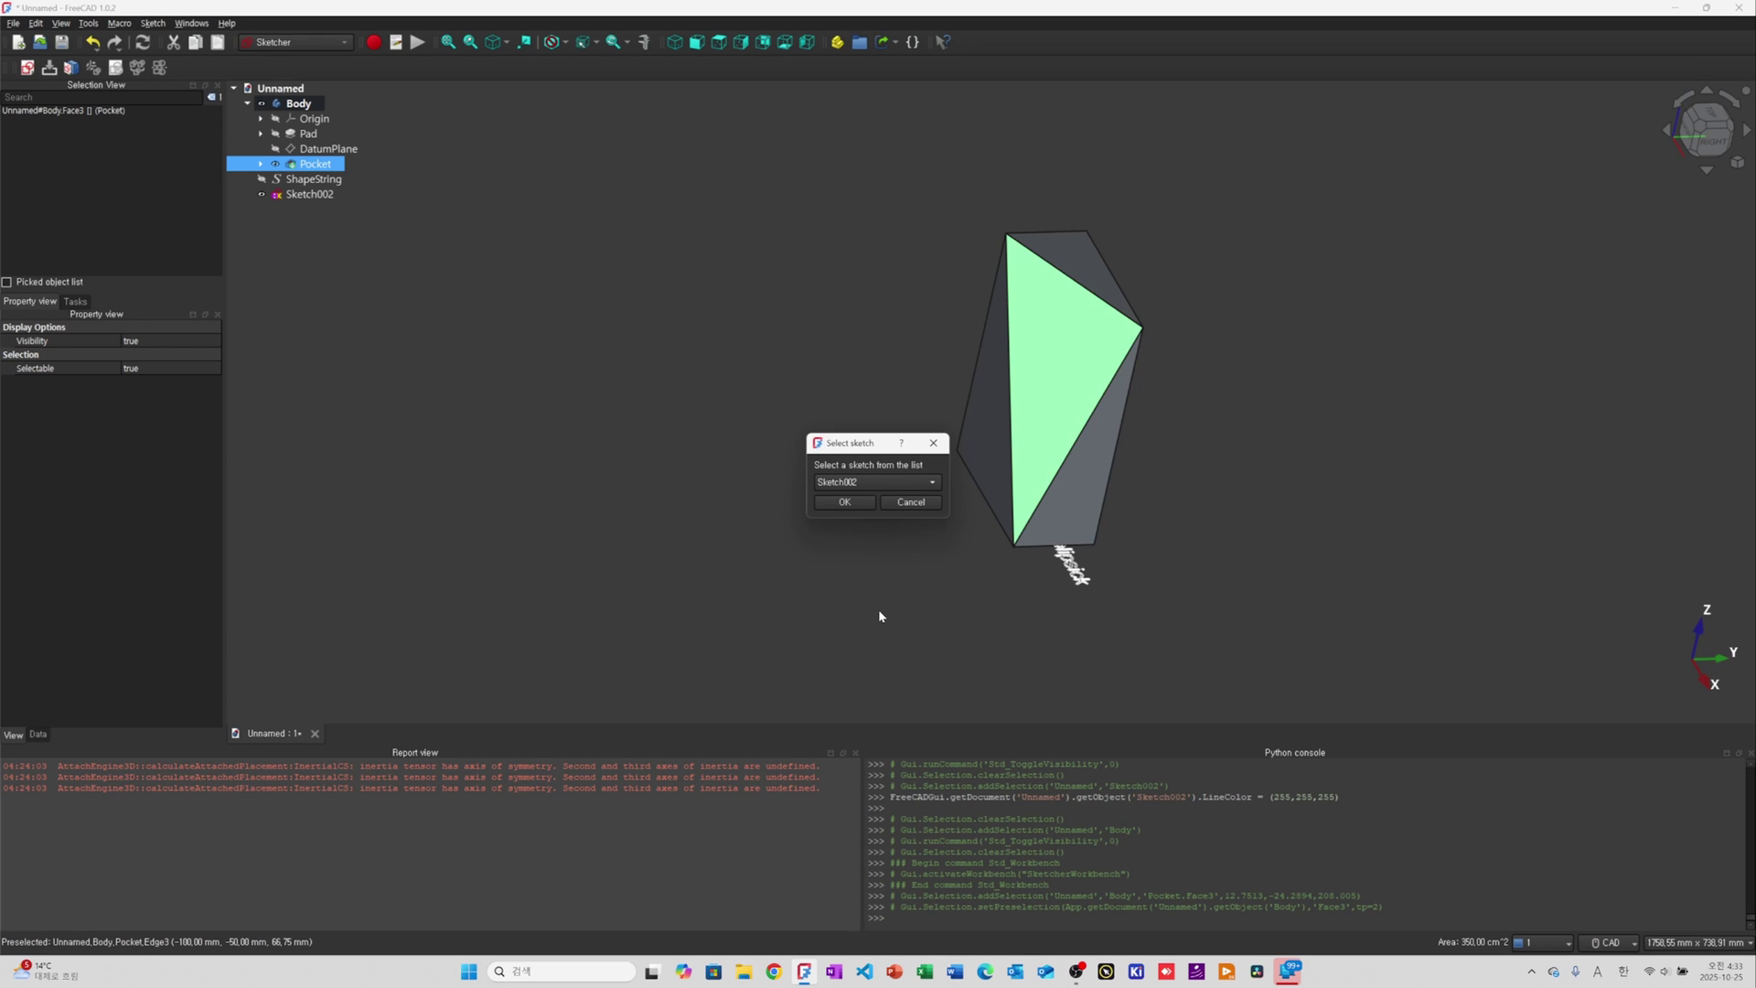
{"action": "left_click", "coordinate": [854, 502]}
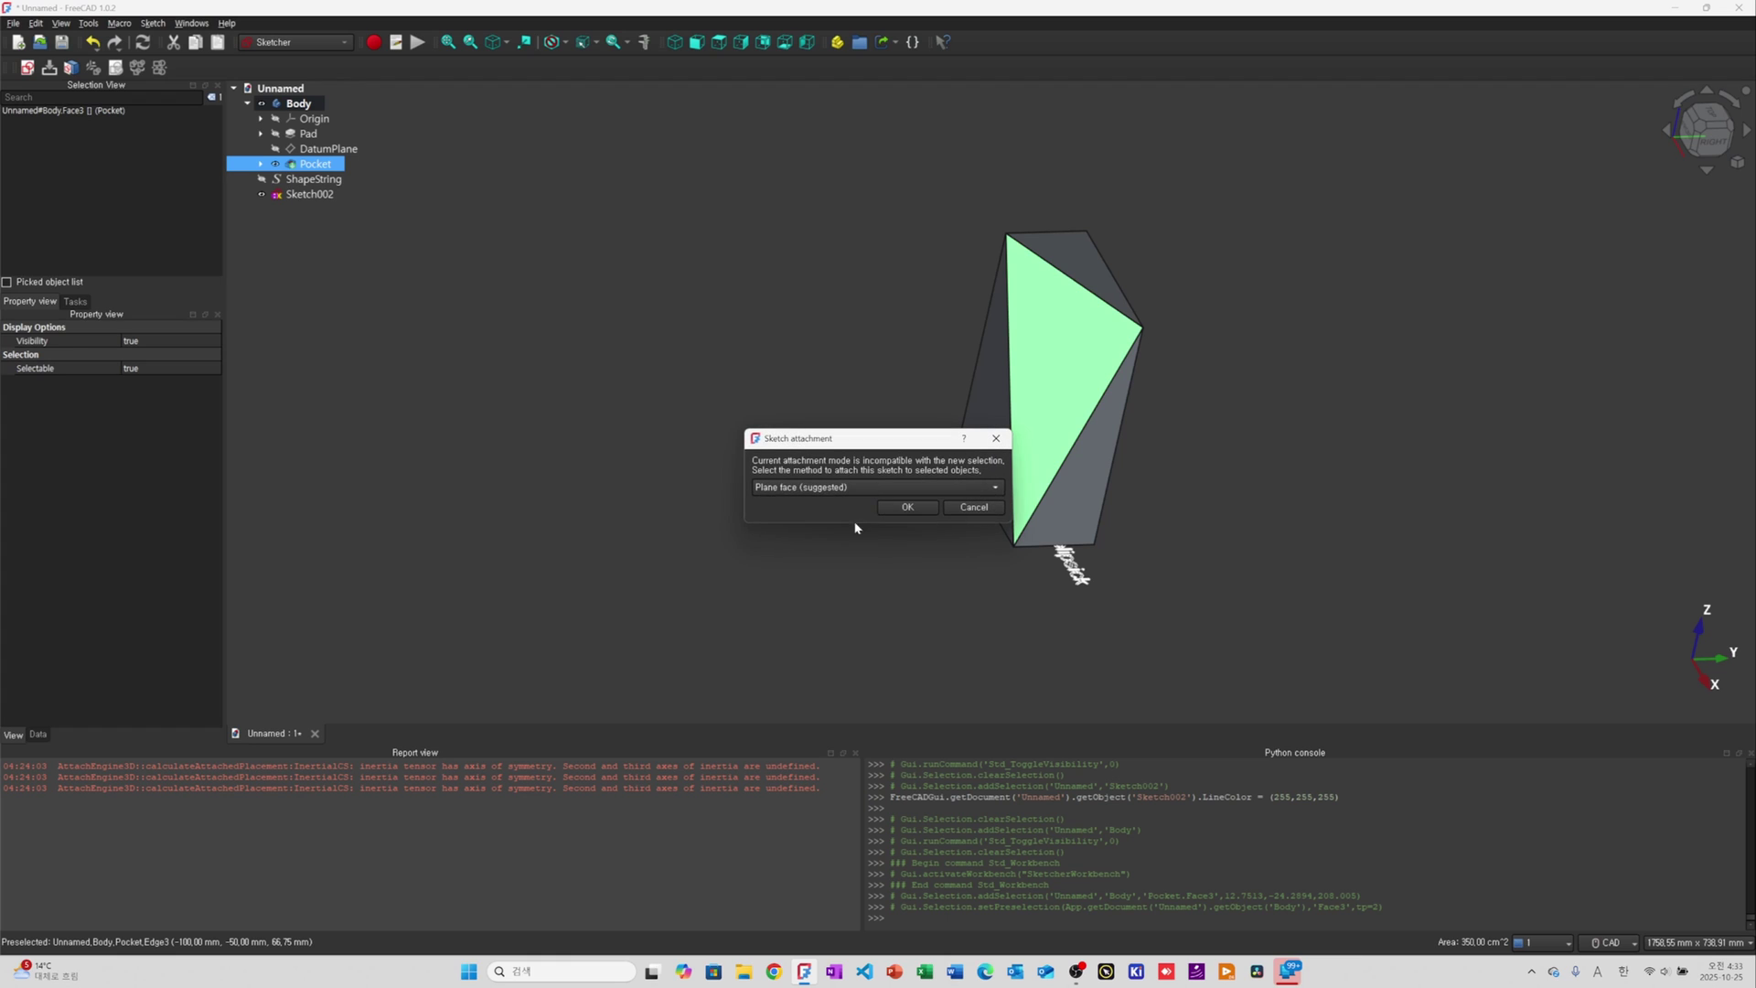
{"action": "left_click", "coordinate": [806, 490]}
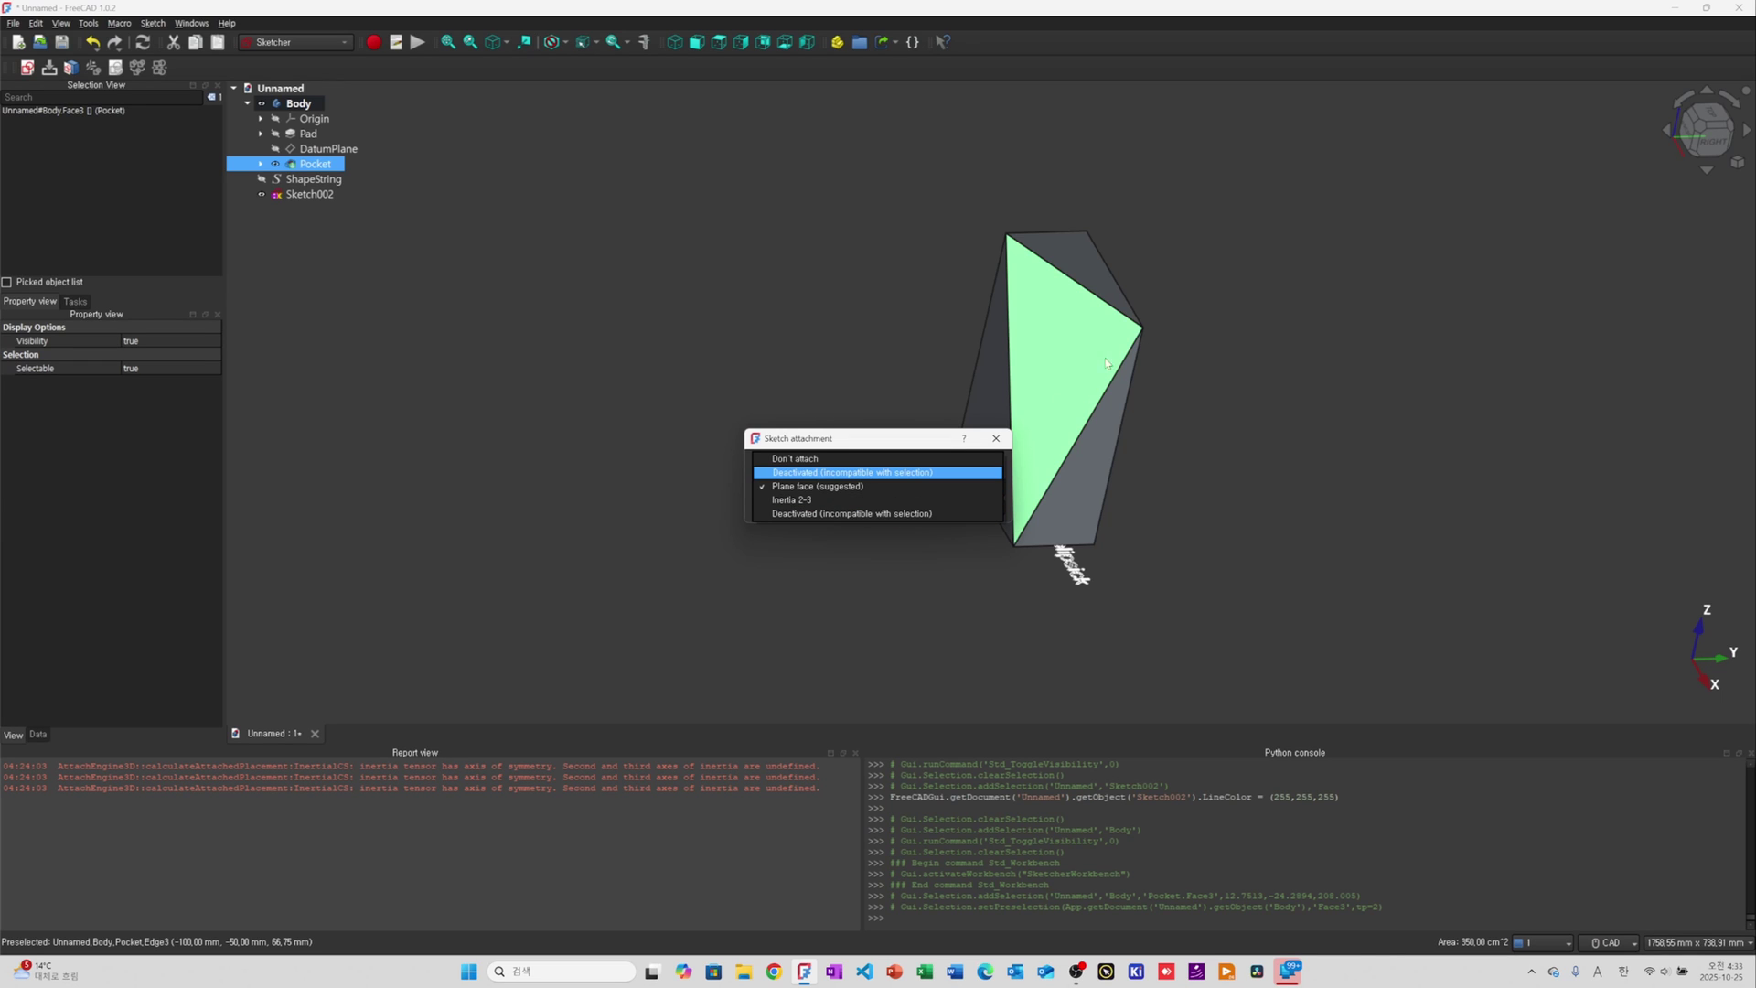
{"action": "left_click", "coordinate": [902, 503]}
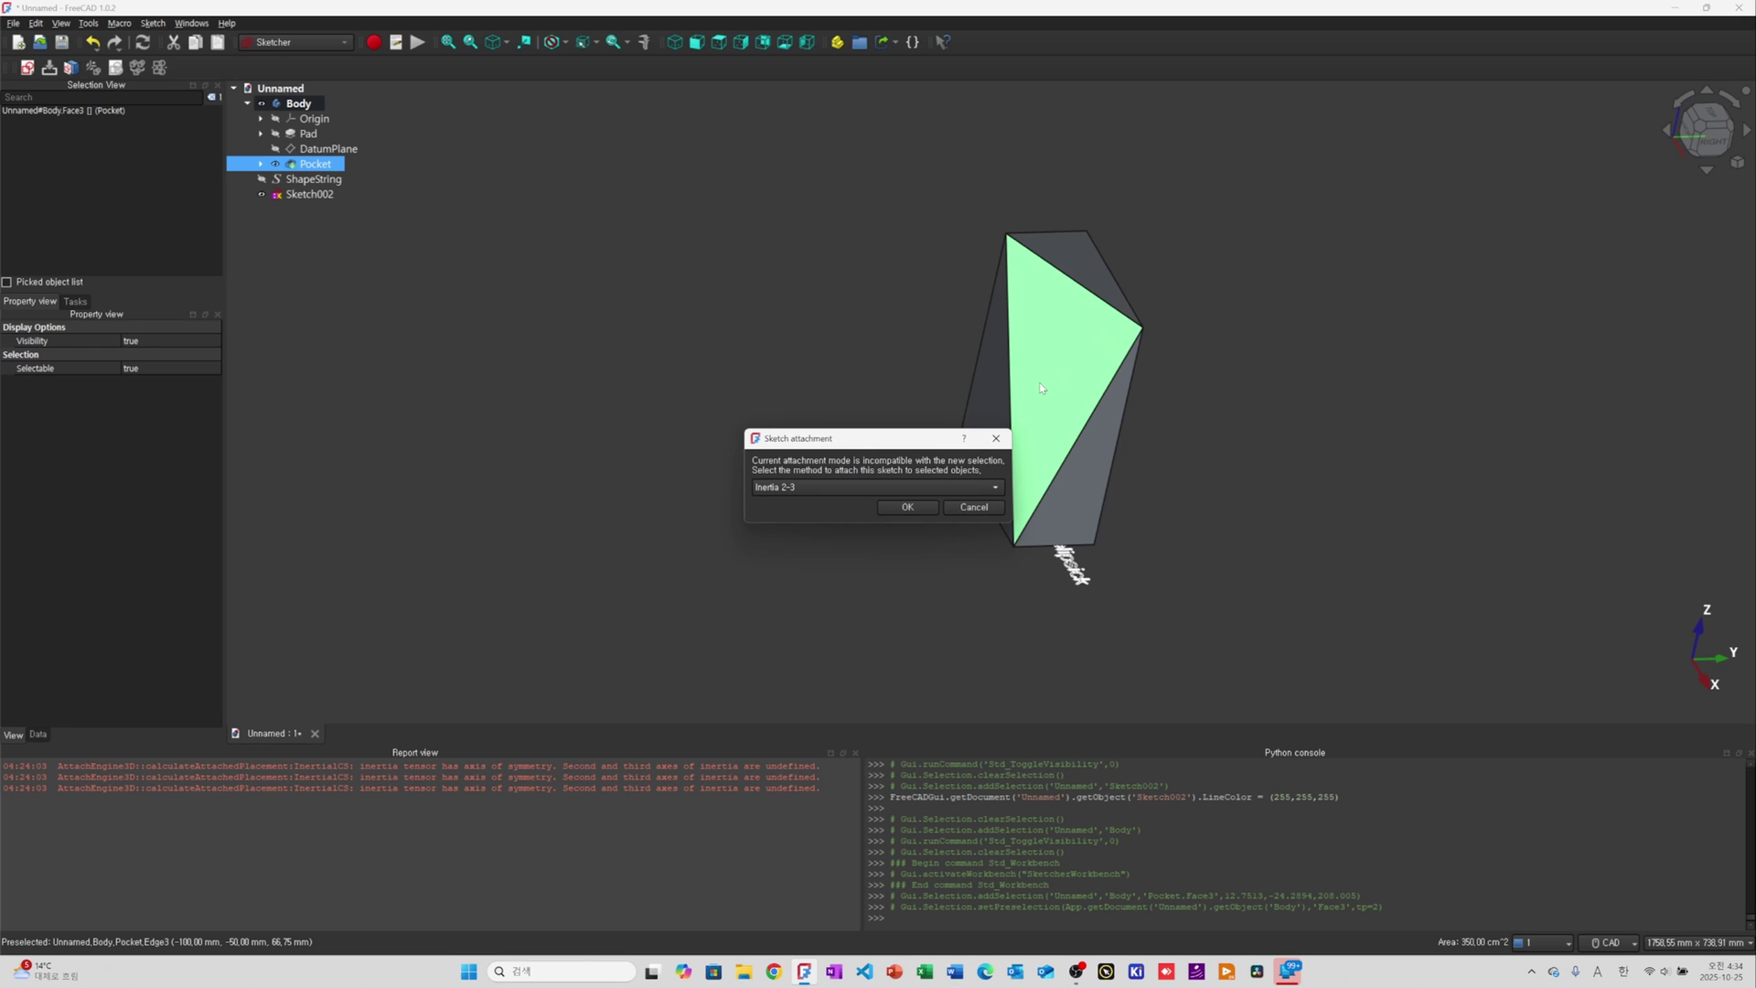
{"action": "left_click", "coordinate": [908, 508]}
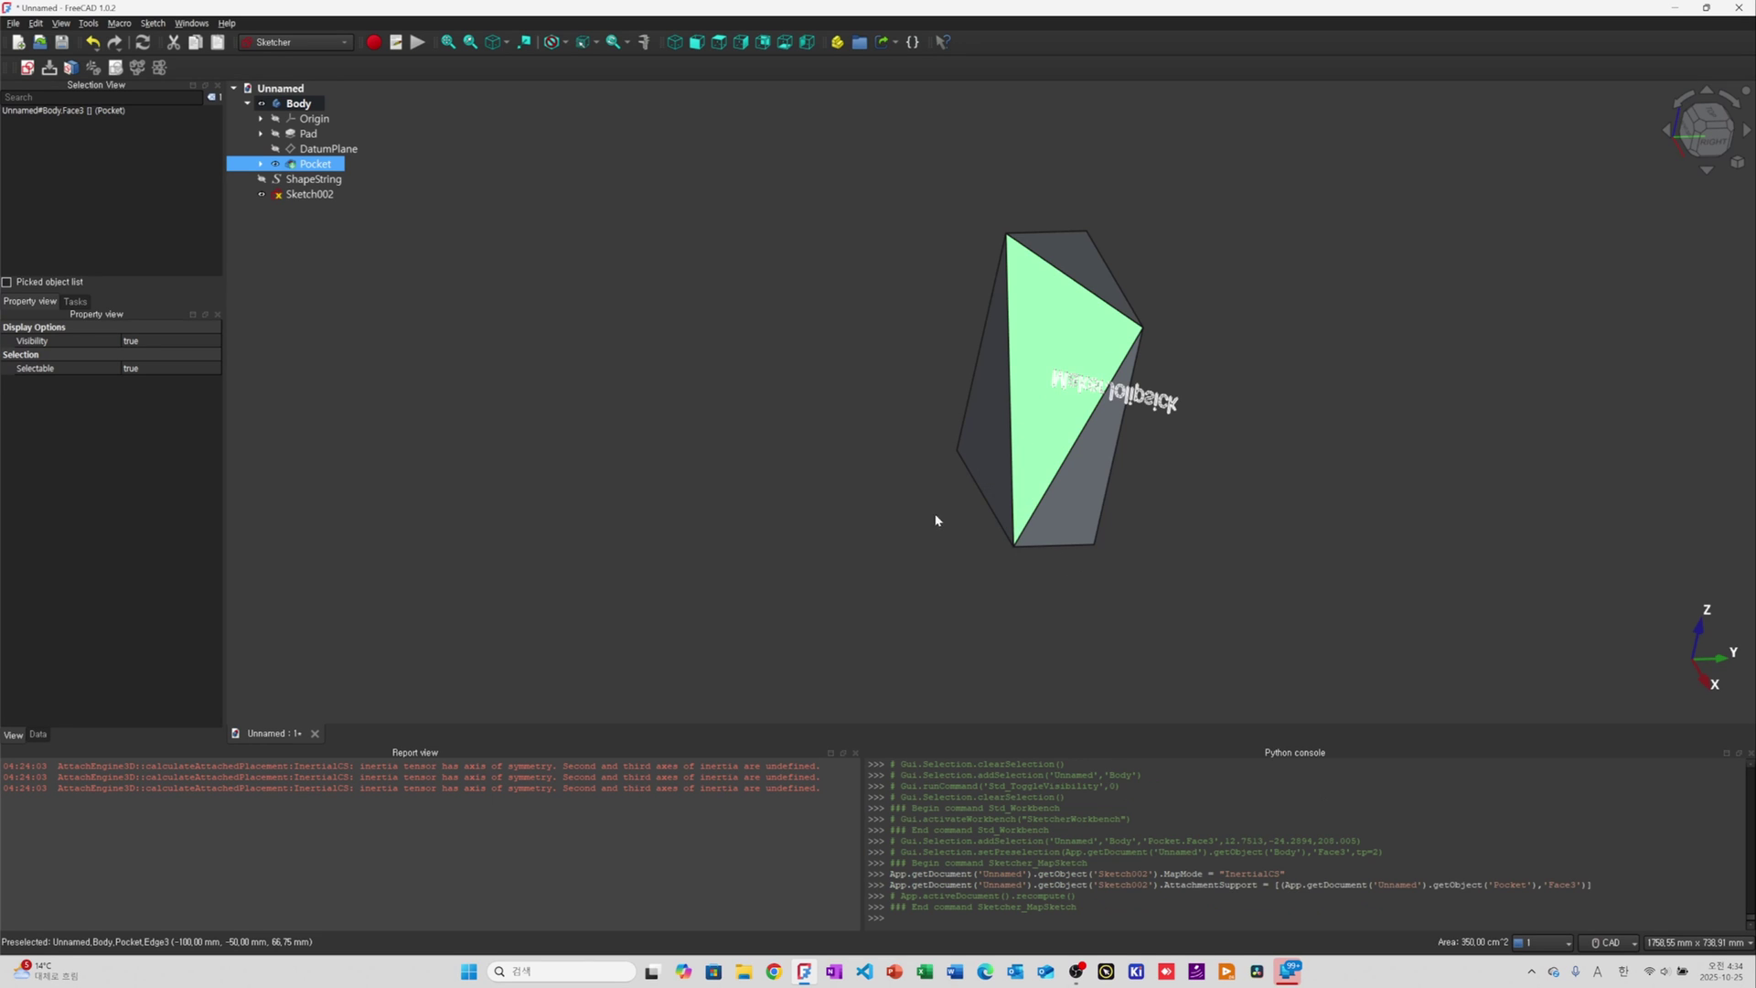
{"action": "scroll", "coordinate": [1028, 391], "scroll_direction": "up", "scroll_amount": 3}
{"action": "middle_click_drag", "start_coordinate": [1028, 390], "coordinate": [1145, 359]}
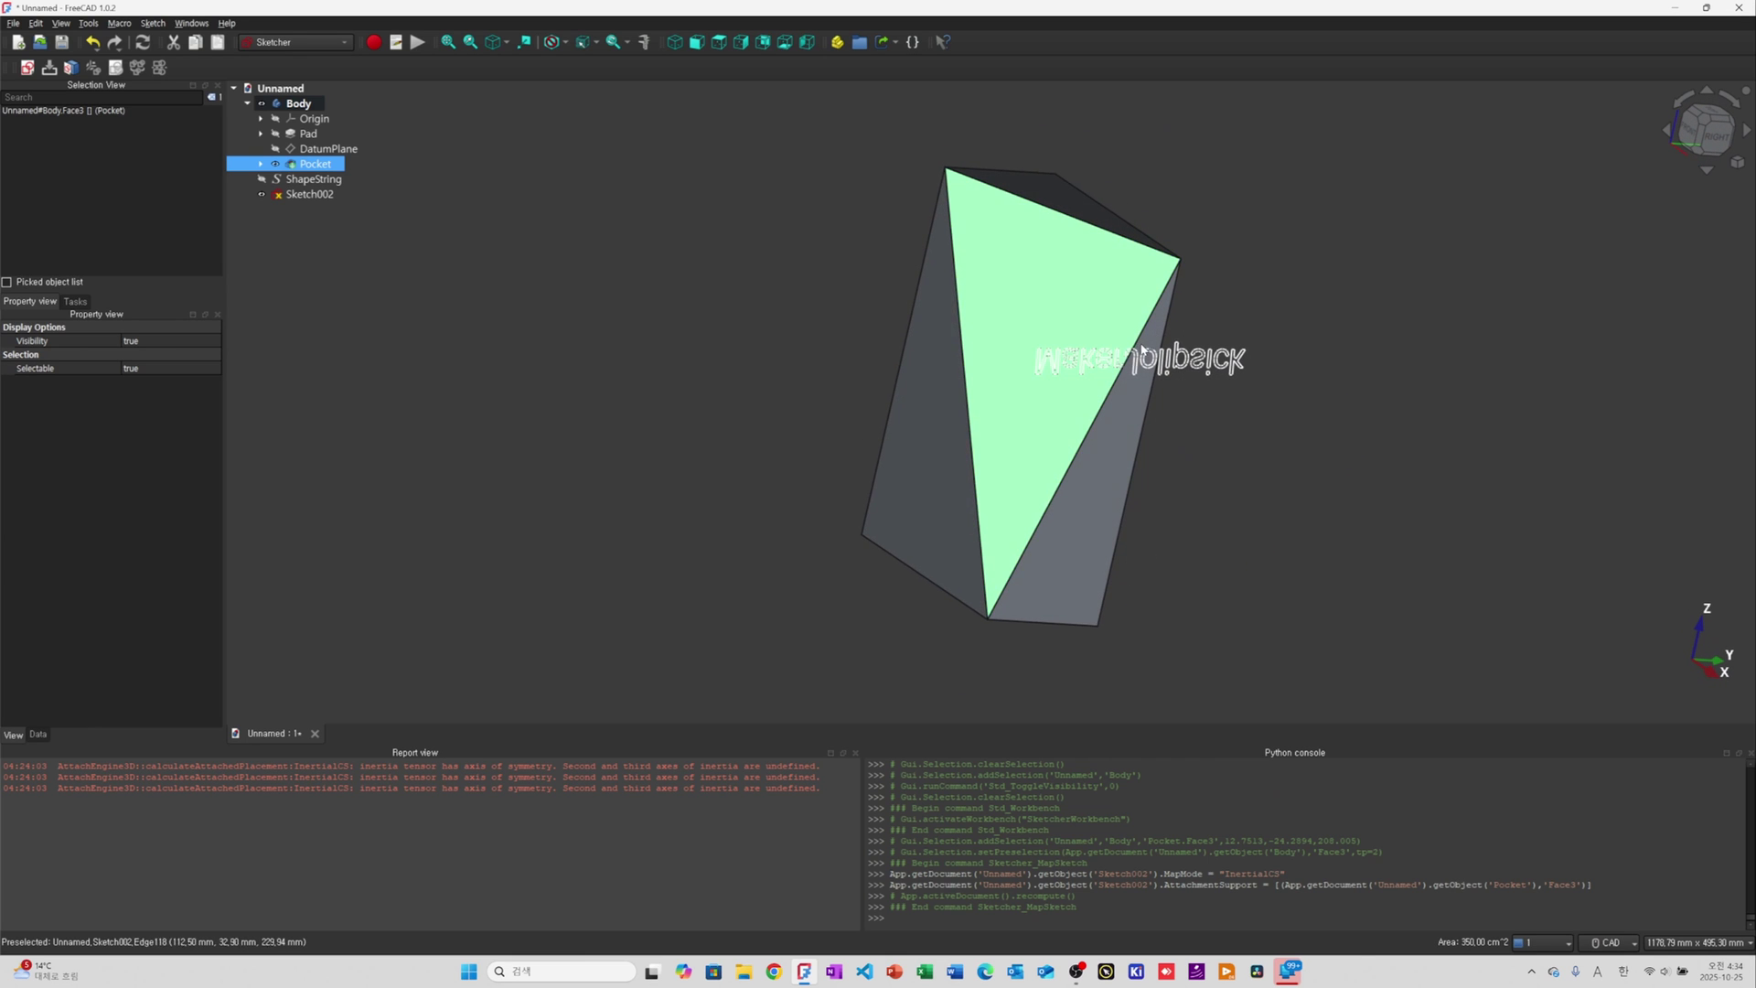
Try flipping the text sketch Sketch002 with Map Reversed set to true, and set the property back to false
{"action": "scroll", "coordinate": [1125, 375], "scroll_direction": "up", "scroll_amount": 5}
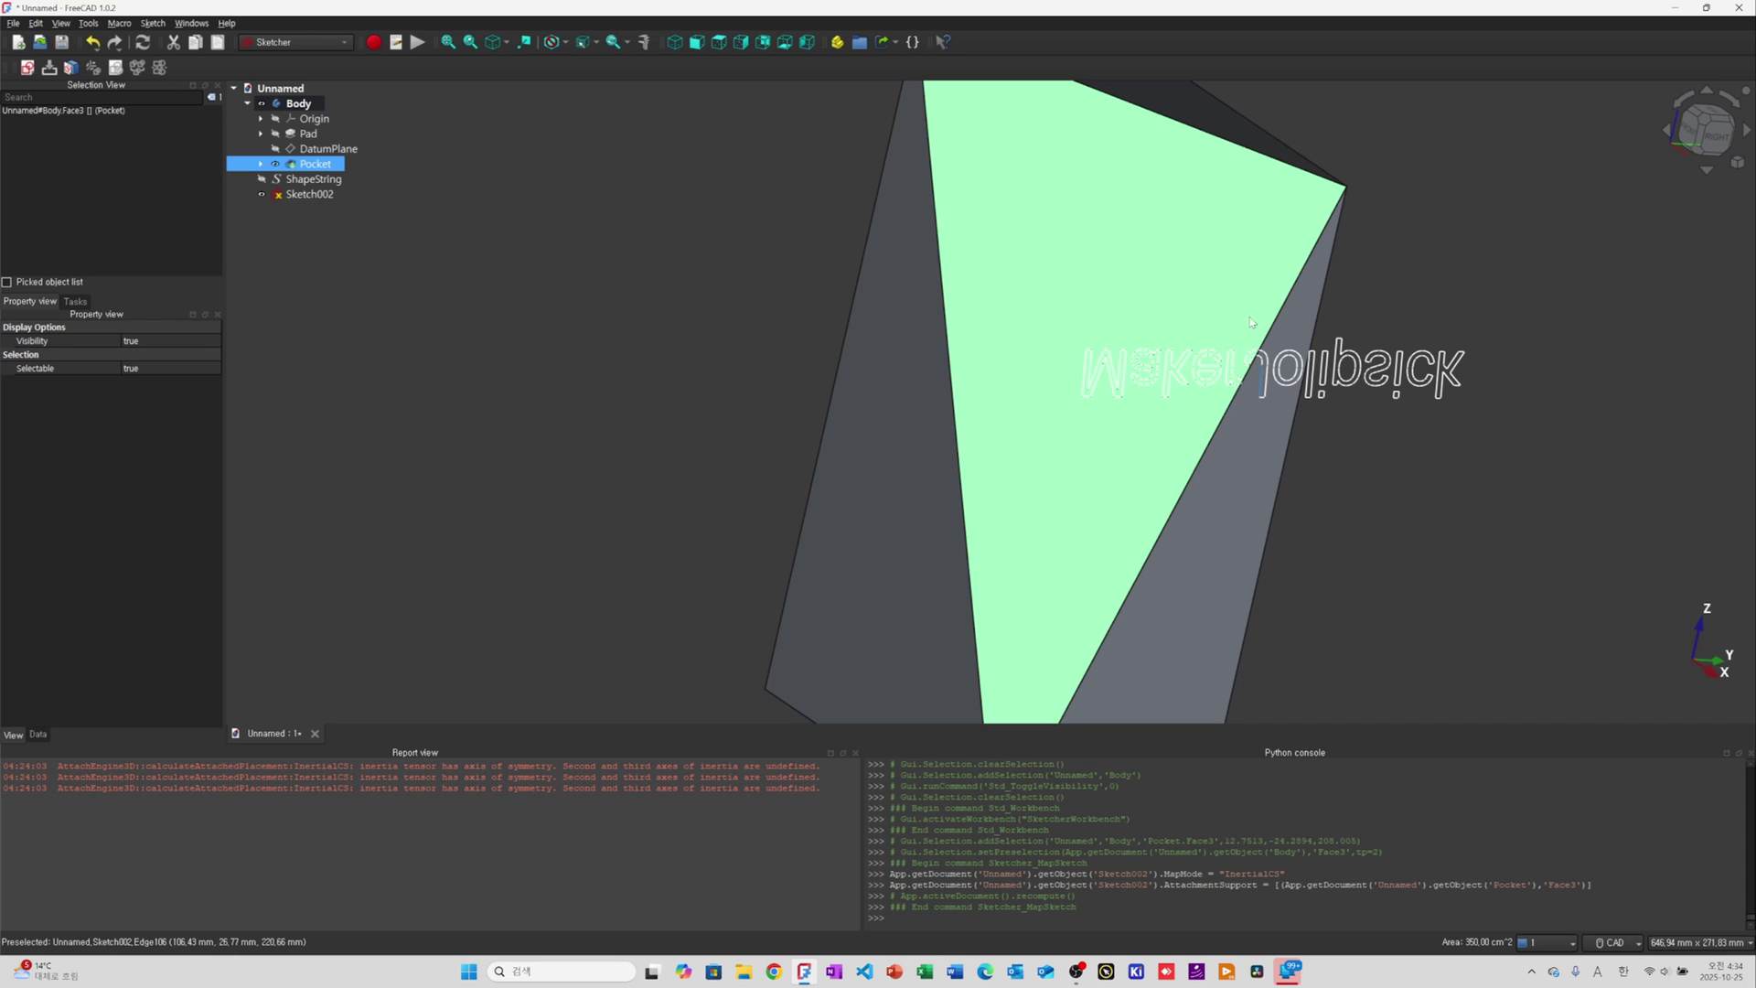
{"action": "scroll", "coordinate": [1207, 337], "scroll_direction": "up", "scroll_amount": 3}
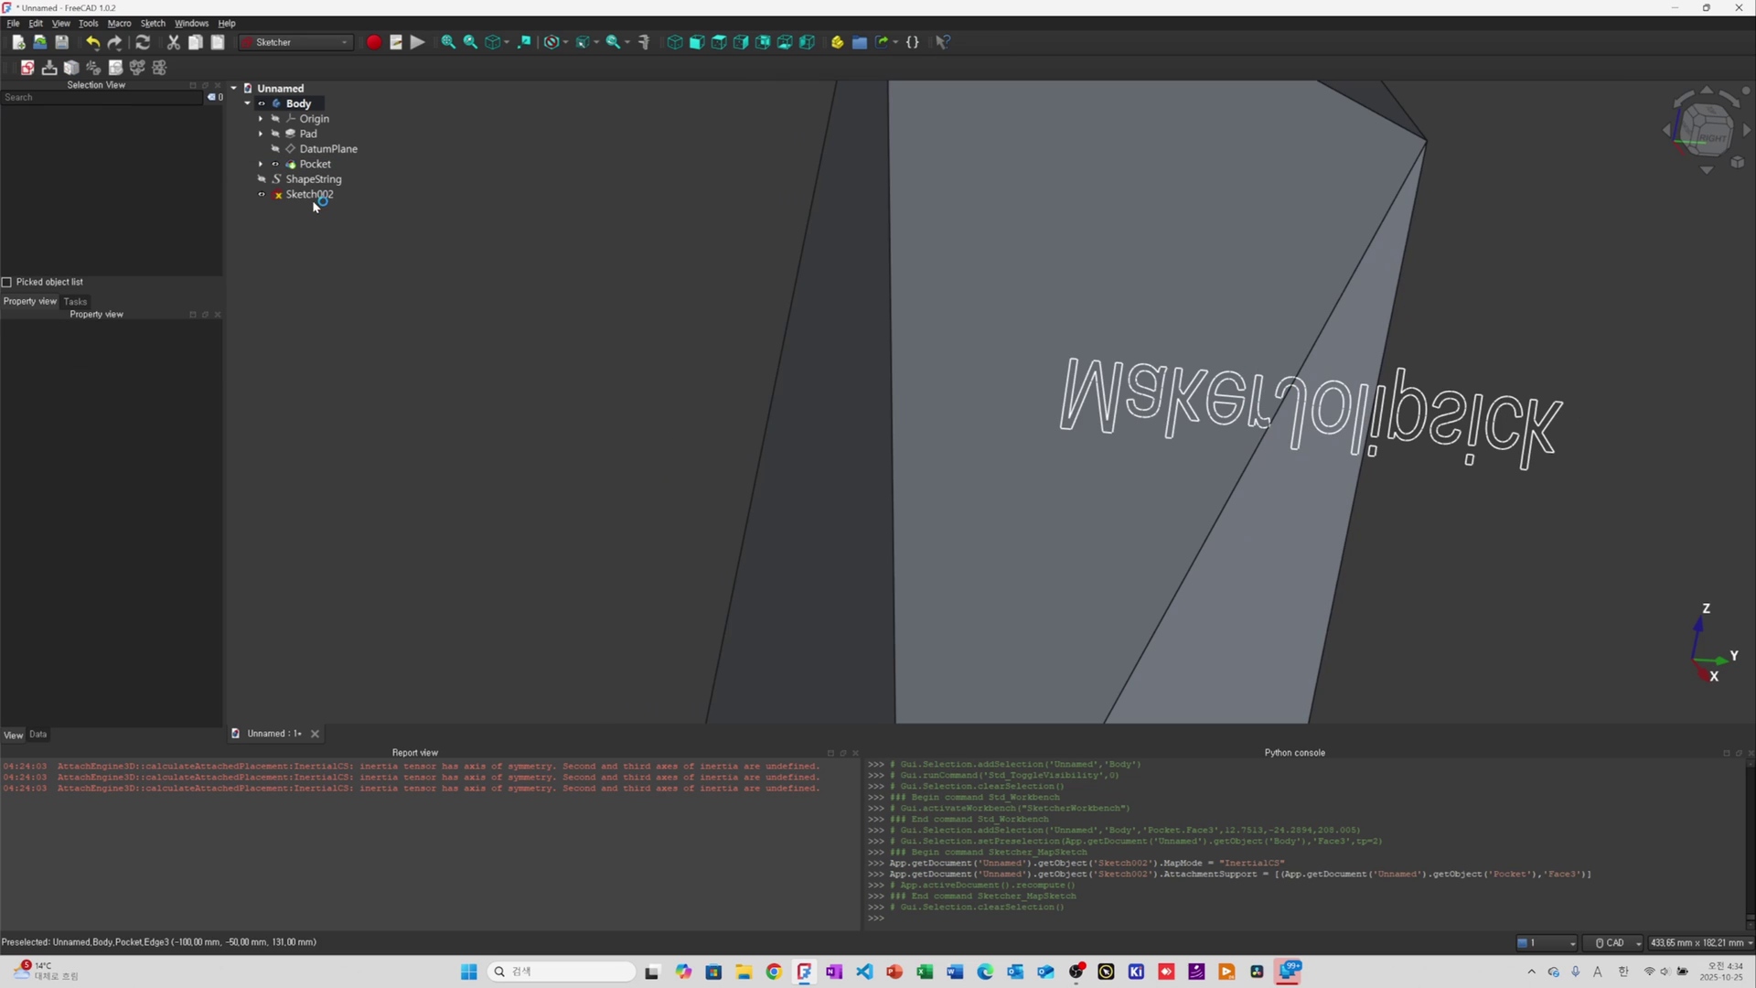
{"action": "left_click", "coordinate": [311, 196]}
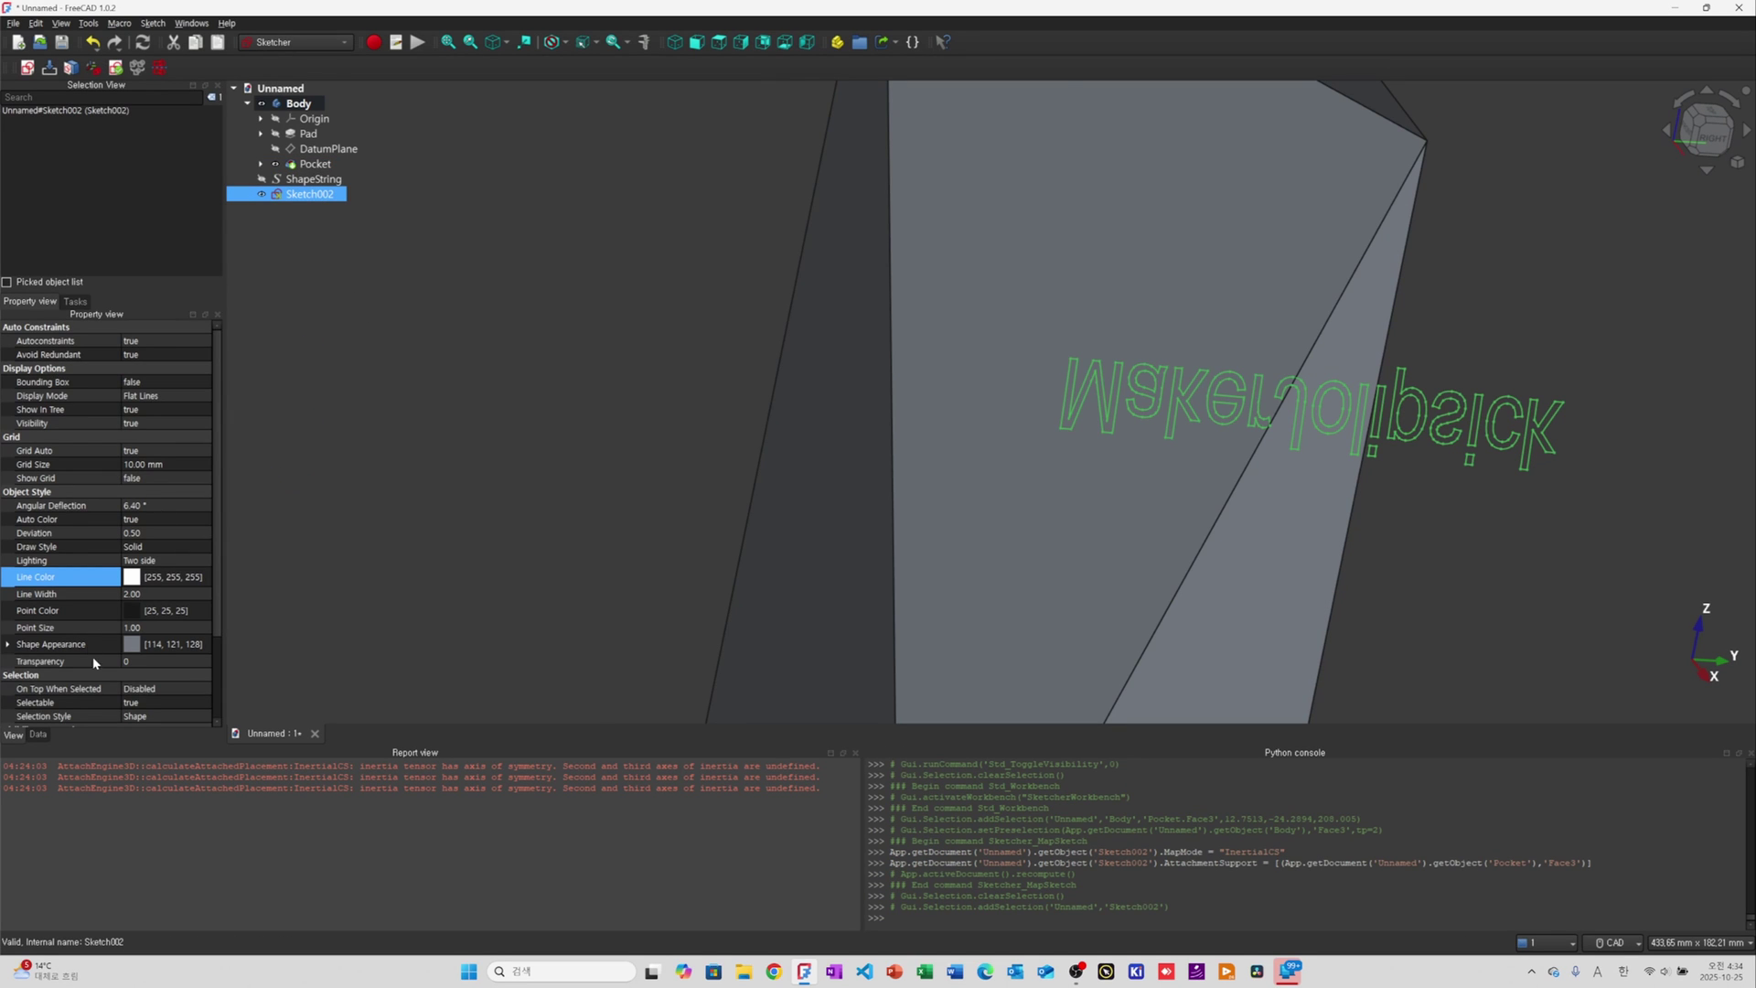
{"action": "left_click", "coordinate": [38, 733]}
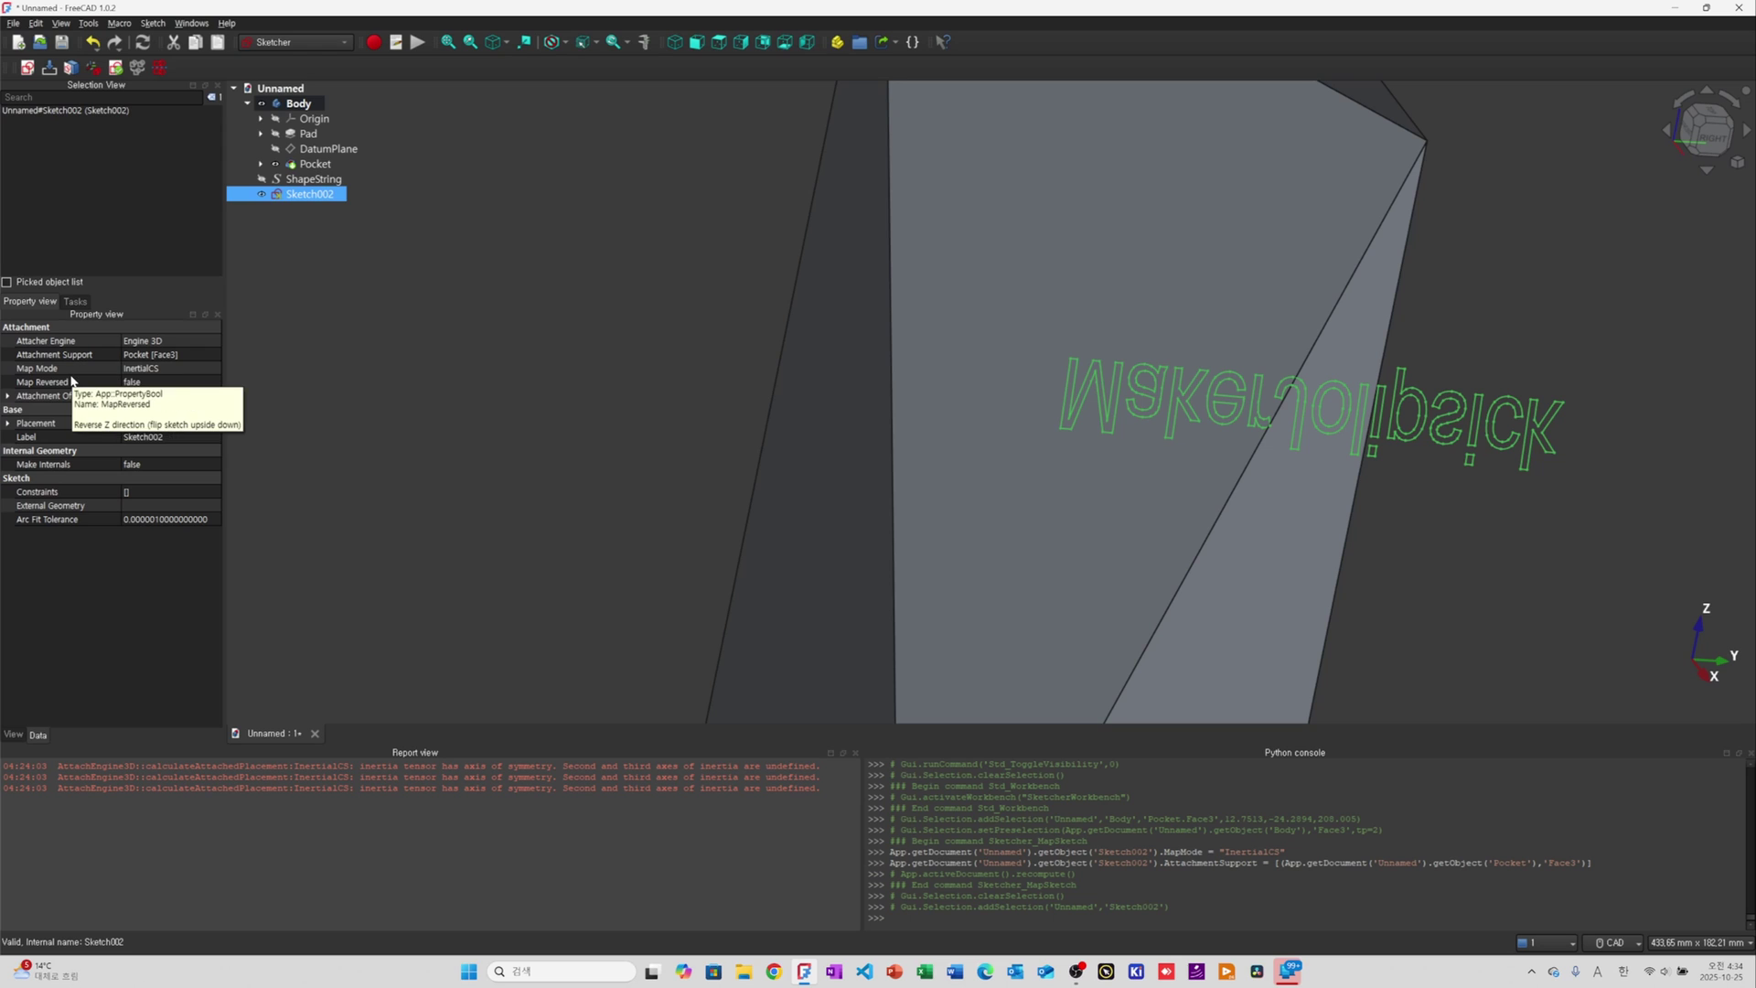
{"action": "left_click", "coordinate": [153, 384]}
{"action": "left_click", "coordinate": [169, 384]}
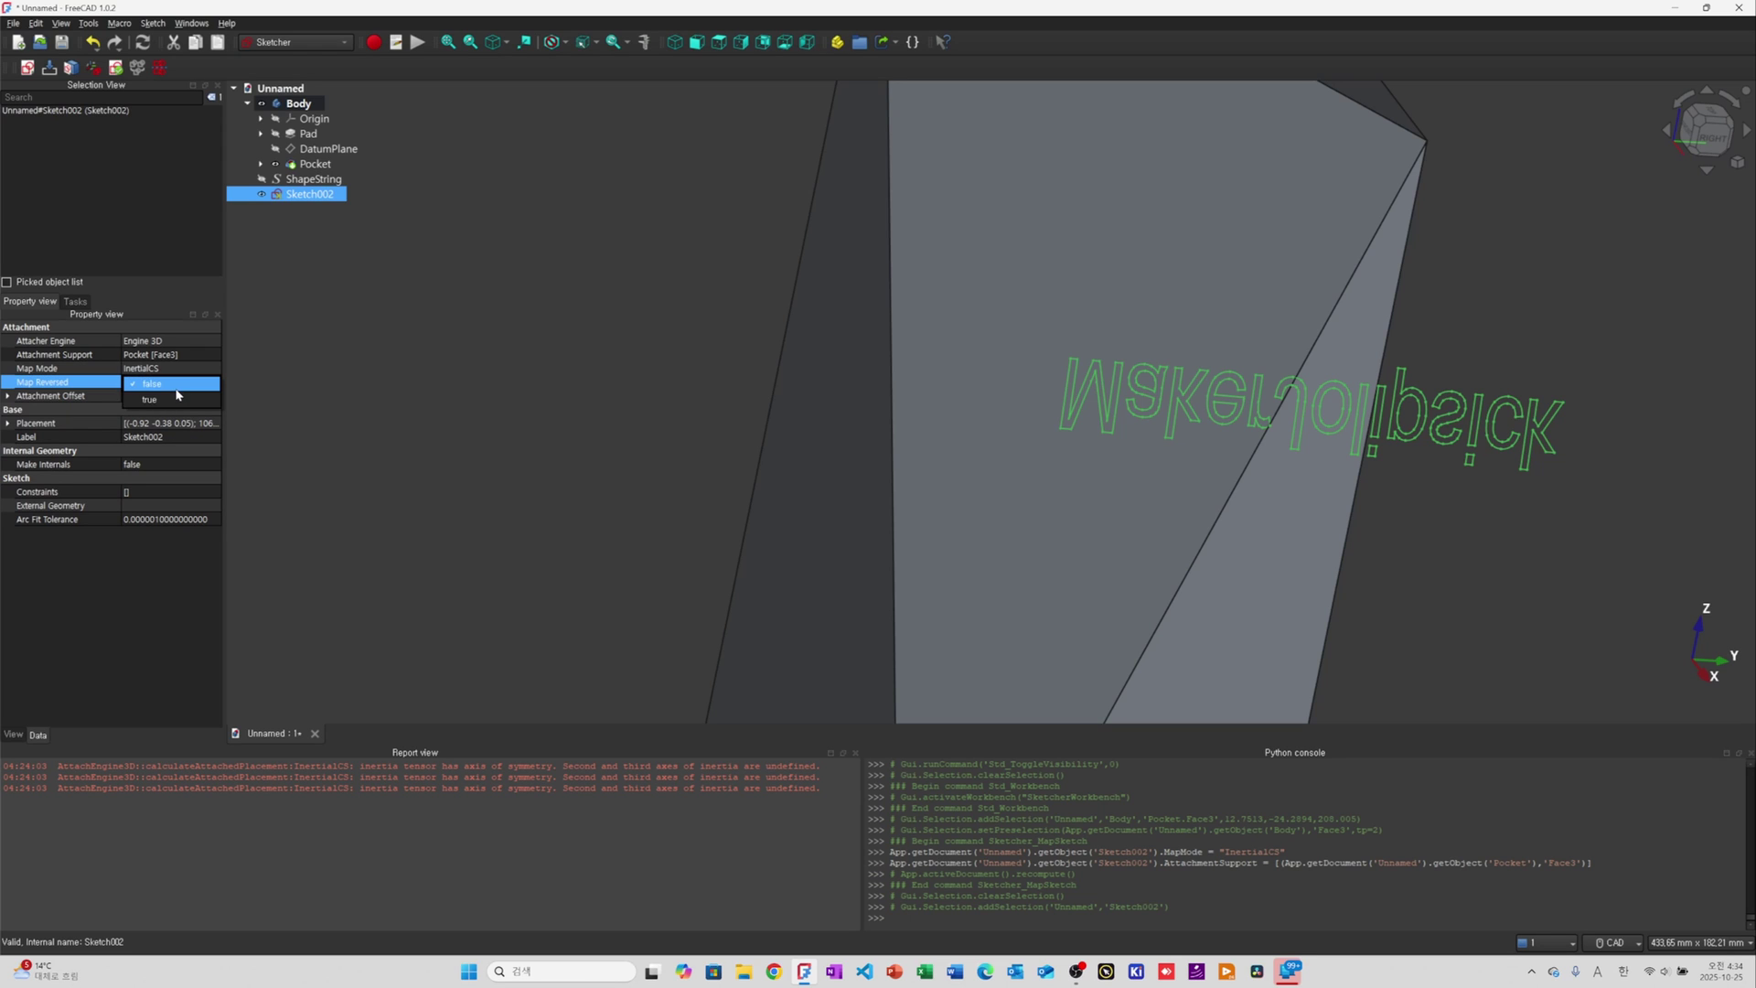
{"action": "left_click", "coordinate": [150, 399]}
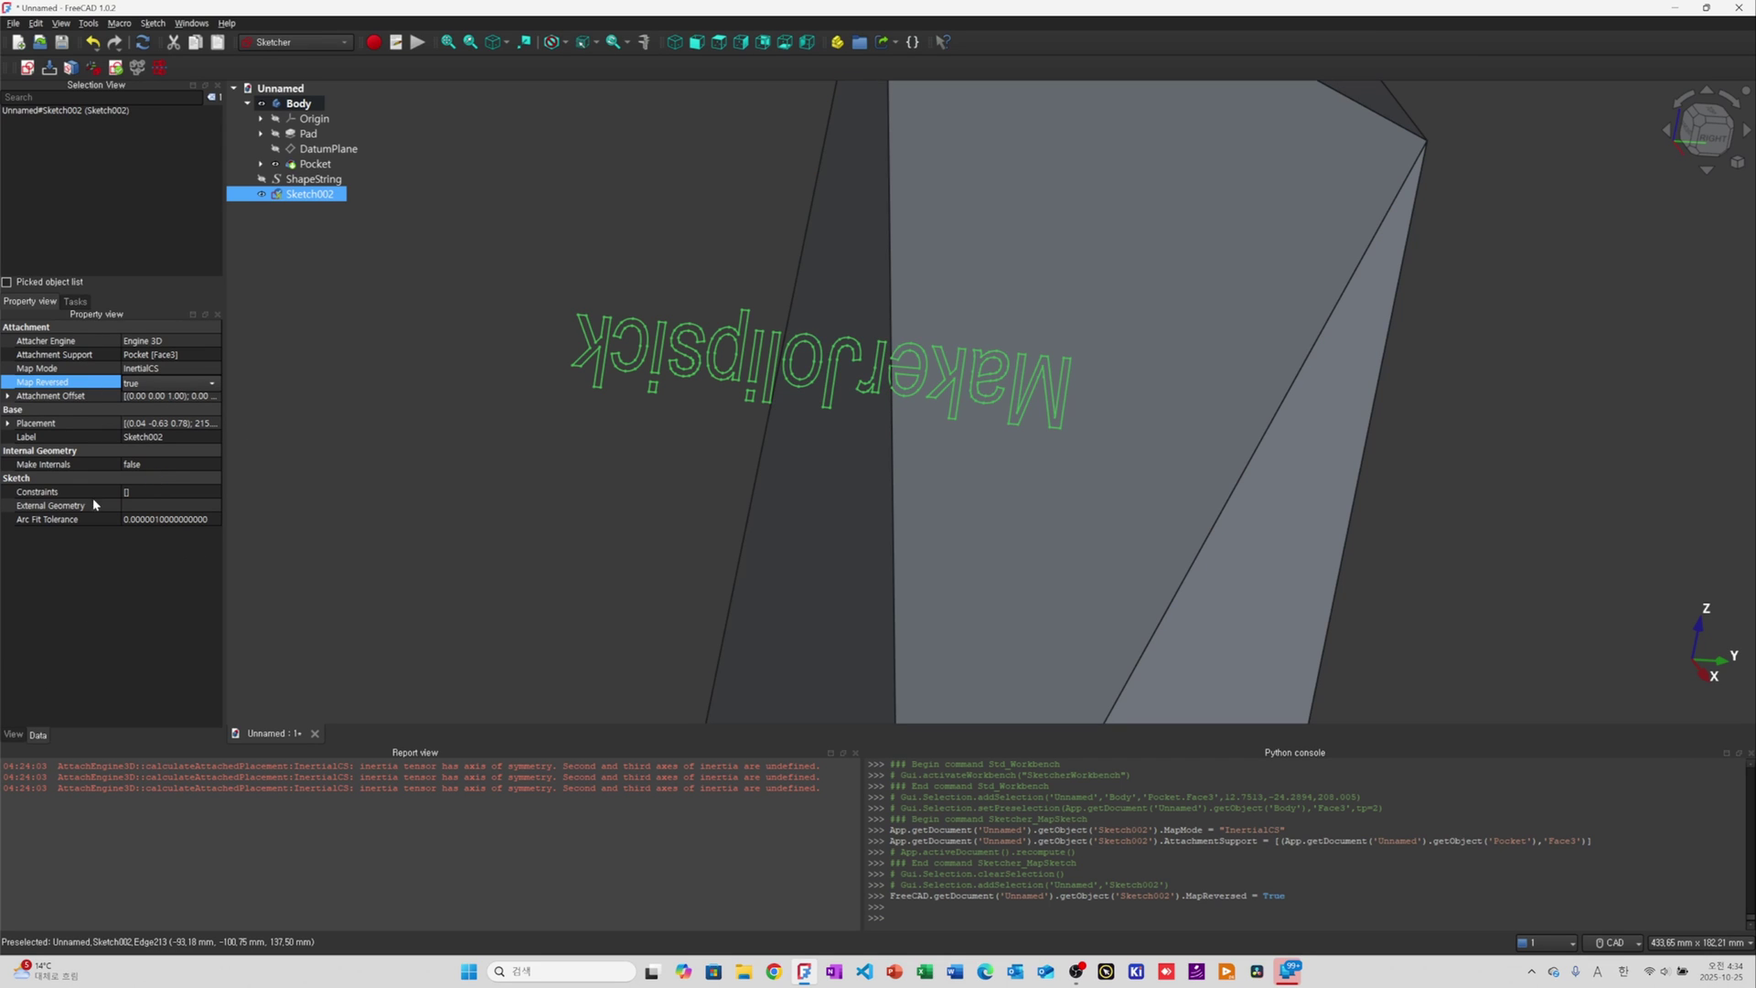
{"action": "left_click", "coordinate": [138, 382]}
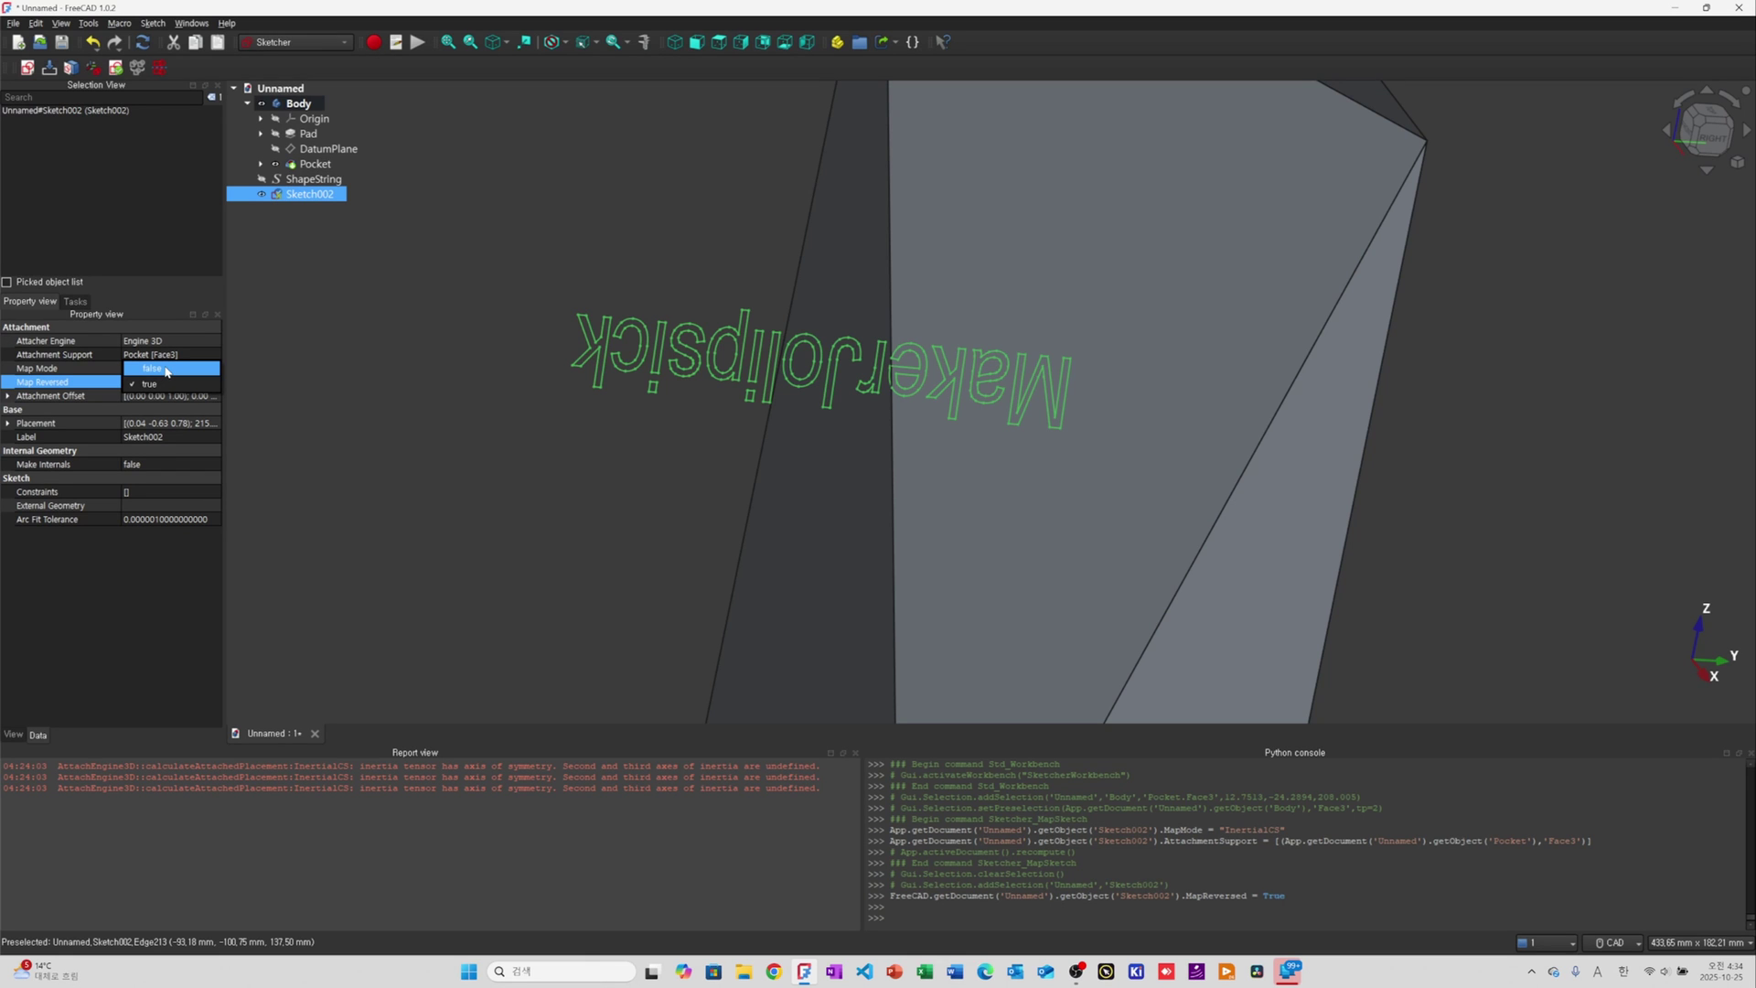
{"action": "left_click", "coordinate": [167, 370]}
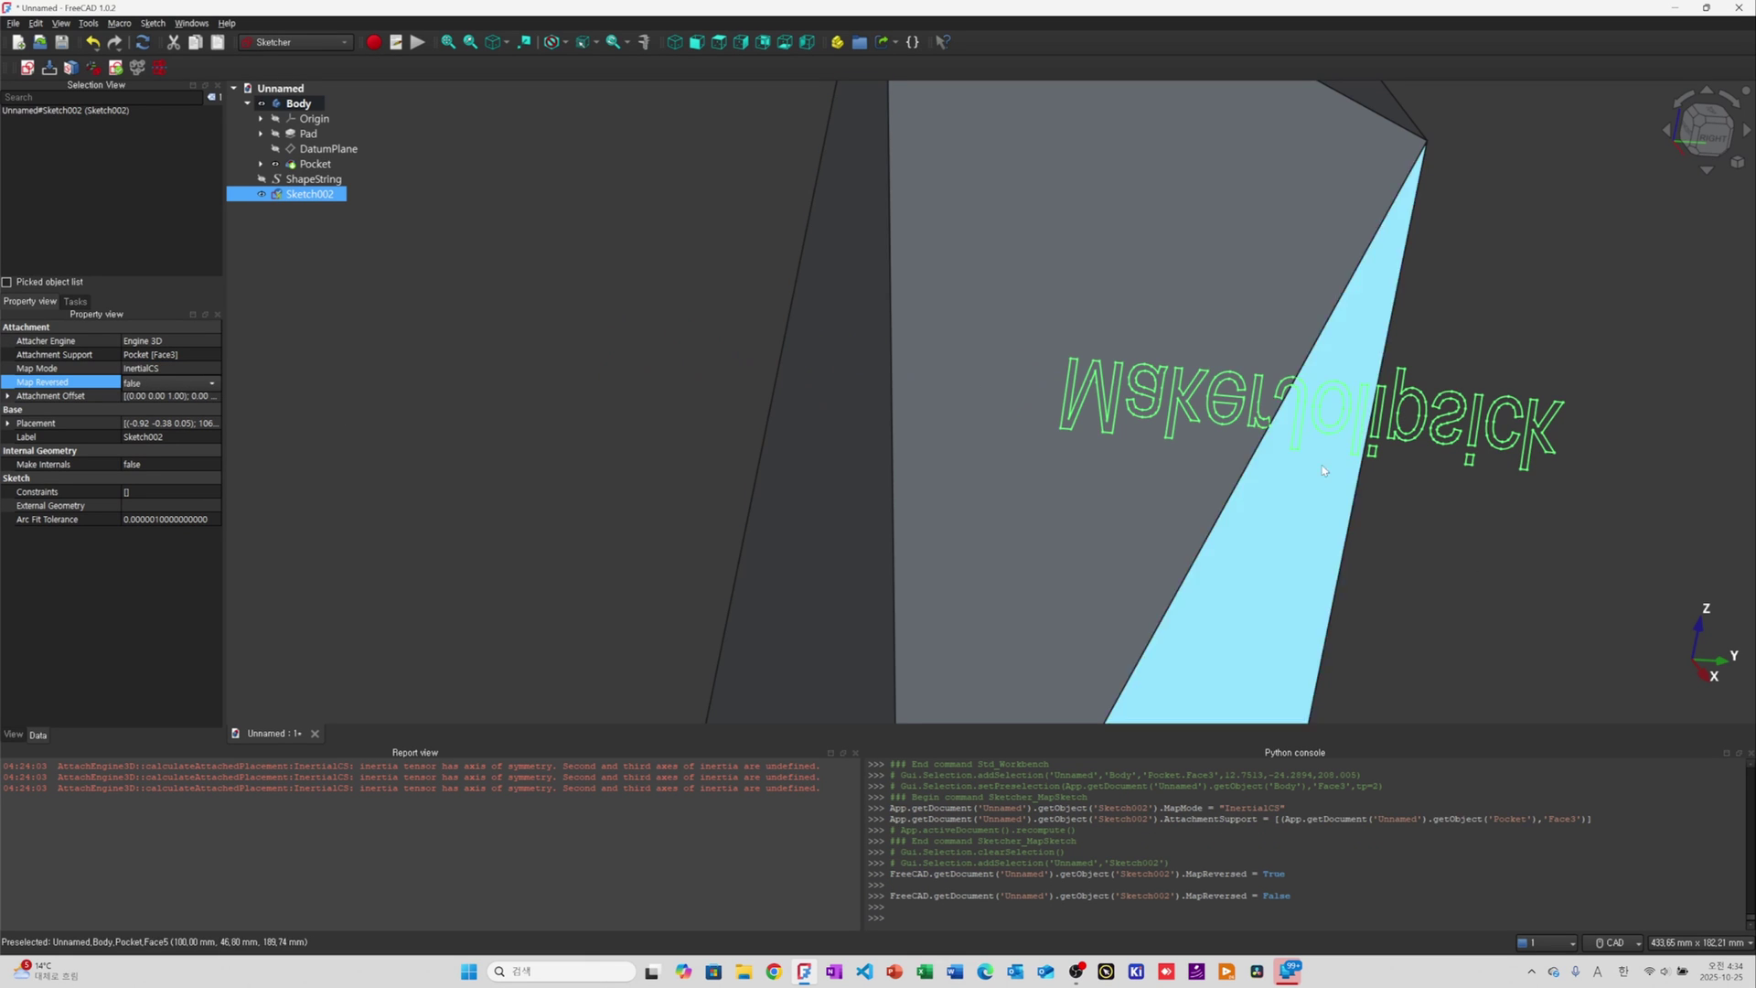
Try rotating Sketch002 about its Z axis by stepping its attachment offset angle to 174°
{"action": "scroll", "coordinate": [1391, 497], "scroll_direction": "down", "scroll_amount": 3}
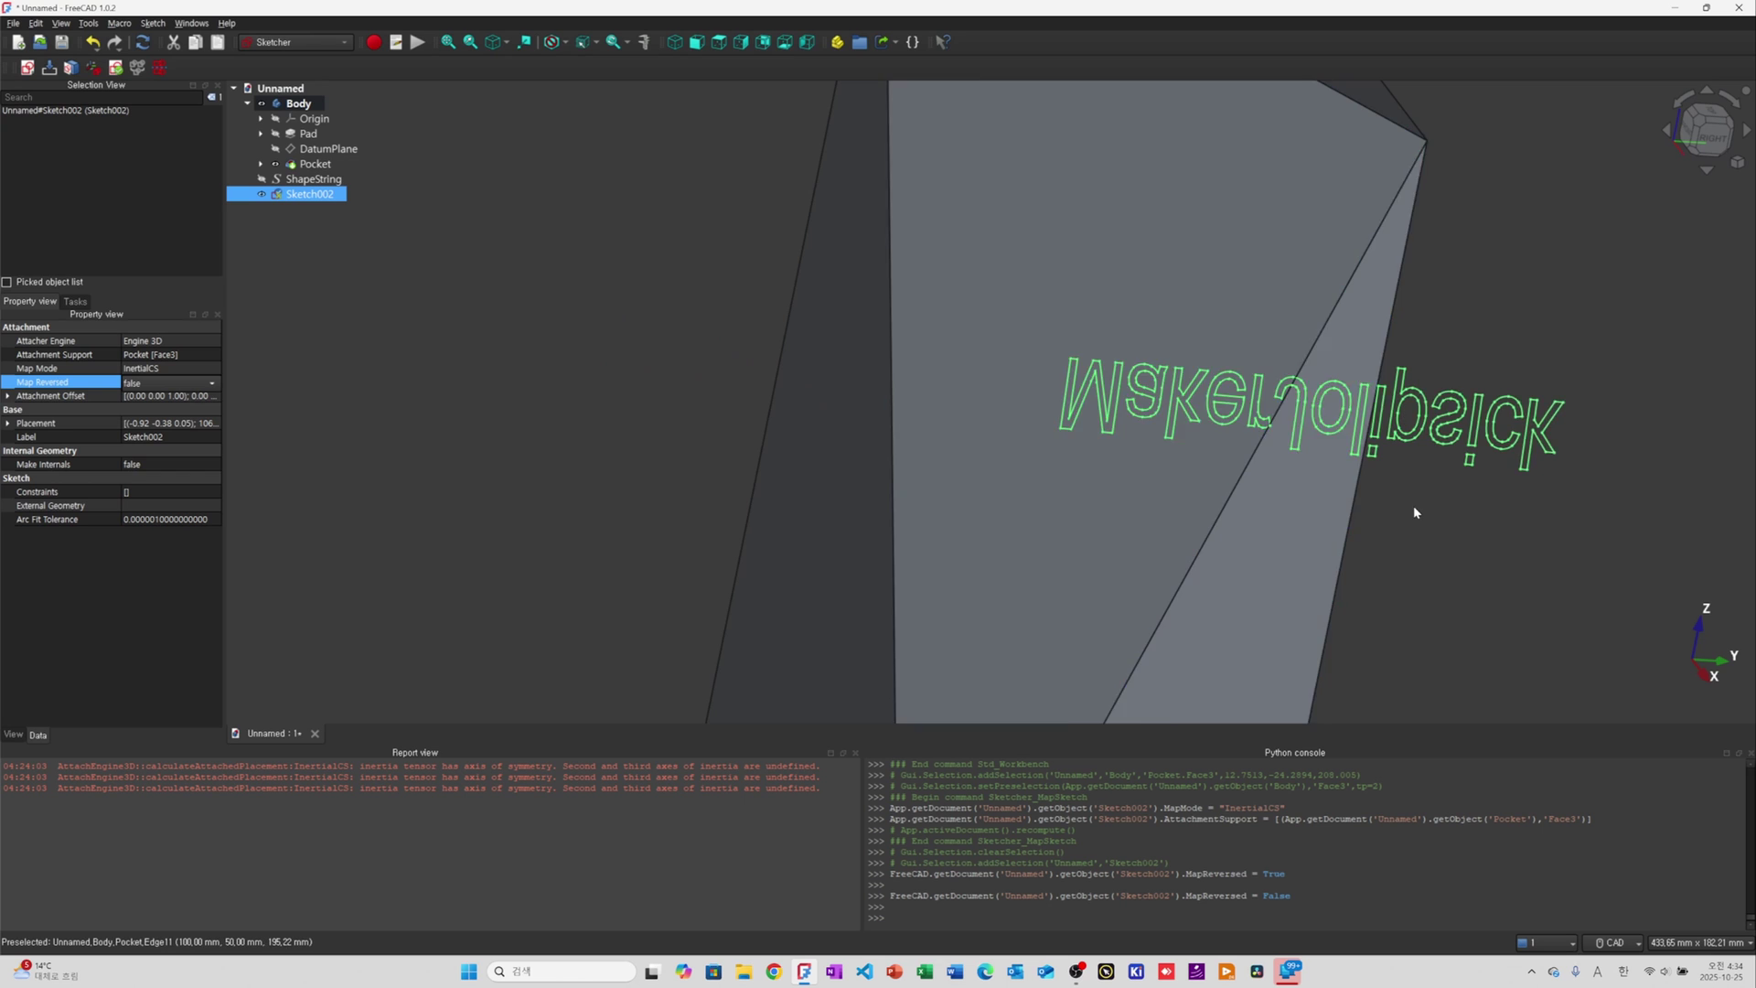
{"action": "middle_click_drag", "start_coordinate": [1316, 522], "coordinate": [1414, 558]}
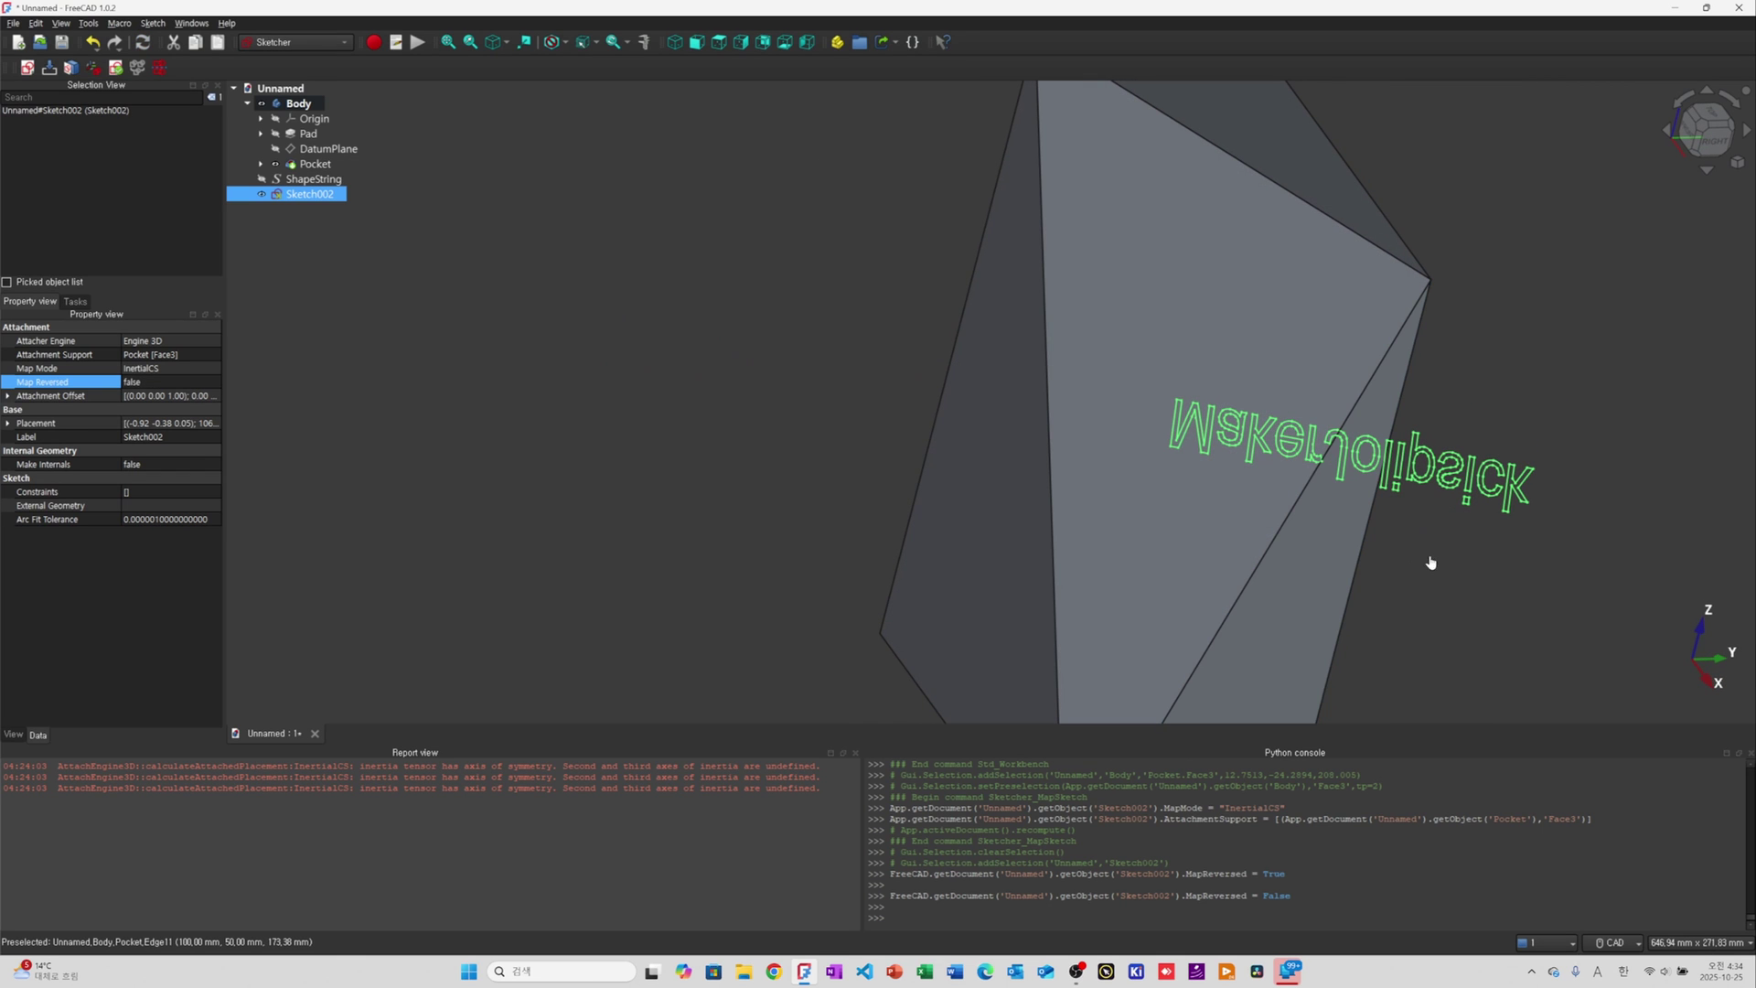
{"action": "left_click", "coordinate": [1432, 562]}
{"action": "mouse_move", "coordinate": [1392, 497]}
{"action": "middle_mouse_down"}
{"action": "mouse_move", "coordinate": [1160, 497]}
{"action": "mouse_move", "coordinate": [1324, 483]}
{"action": "mouse_move", "coordinate": [1310, 490]}
{"action": "middle_mouse_up"}
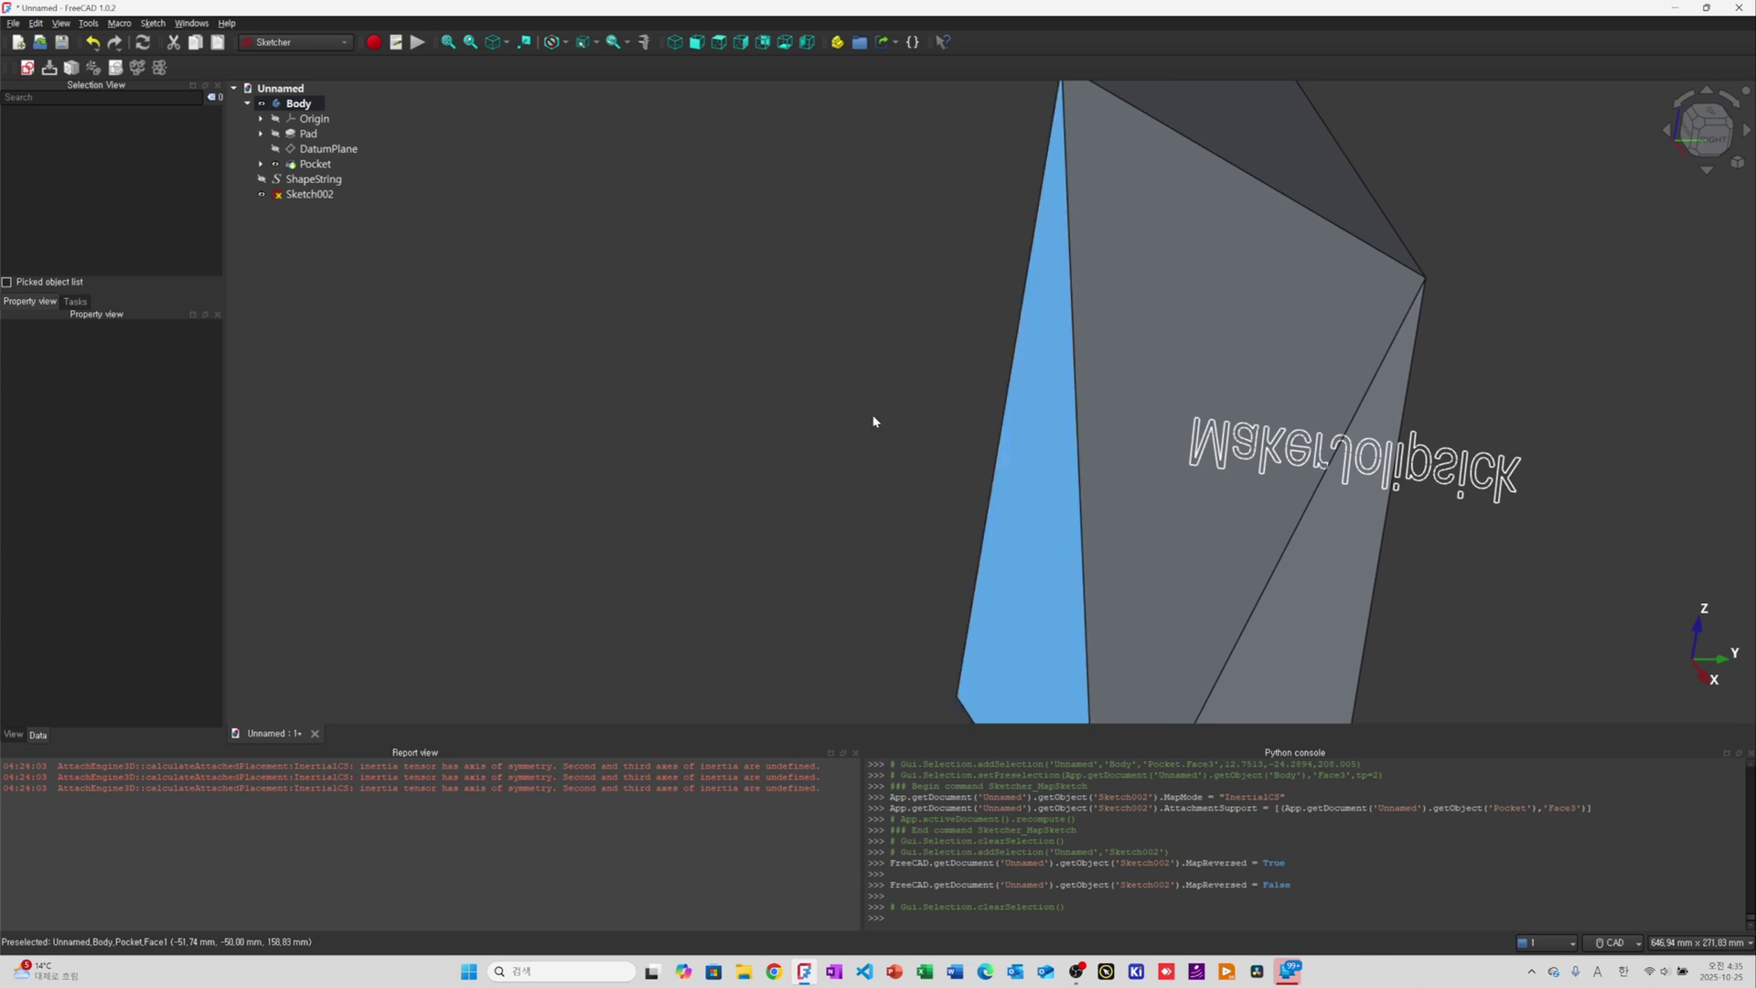
{"action": "scroll", "coordinate": [1199, 403], "scroll_direction": "down", "scroll_amount": 3}
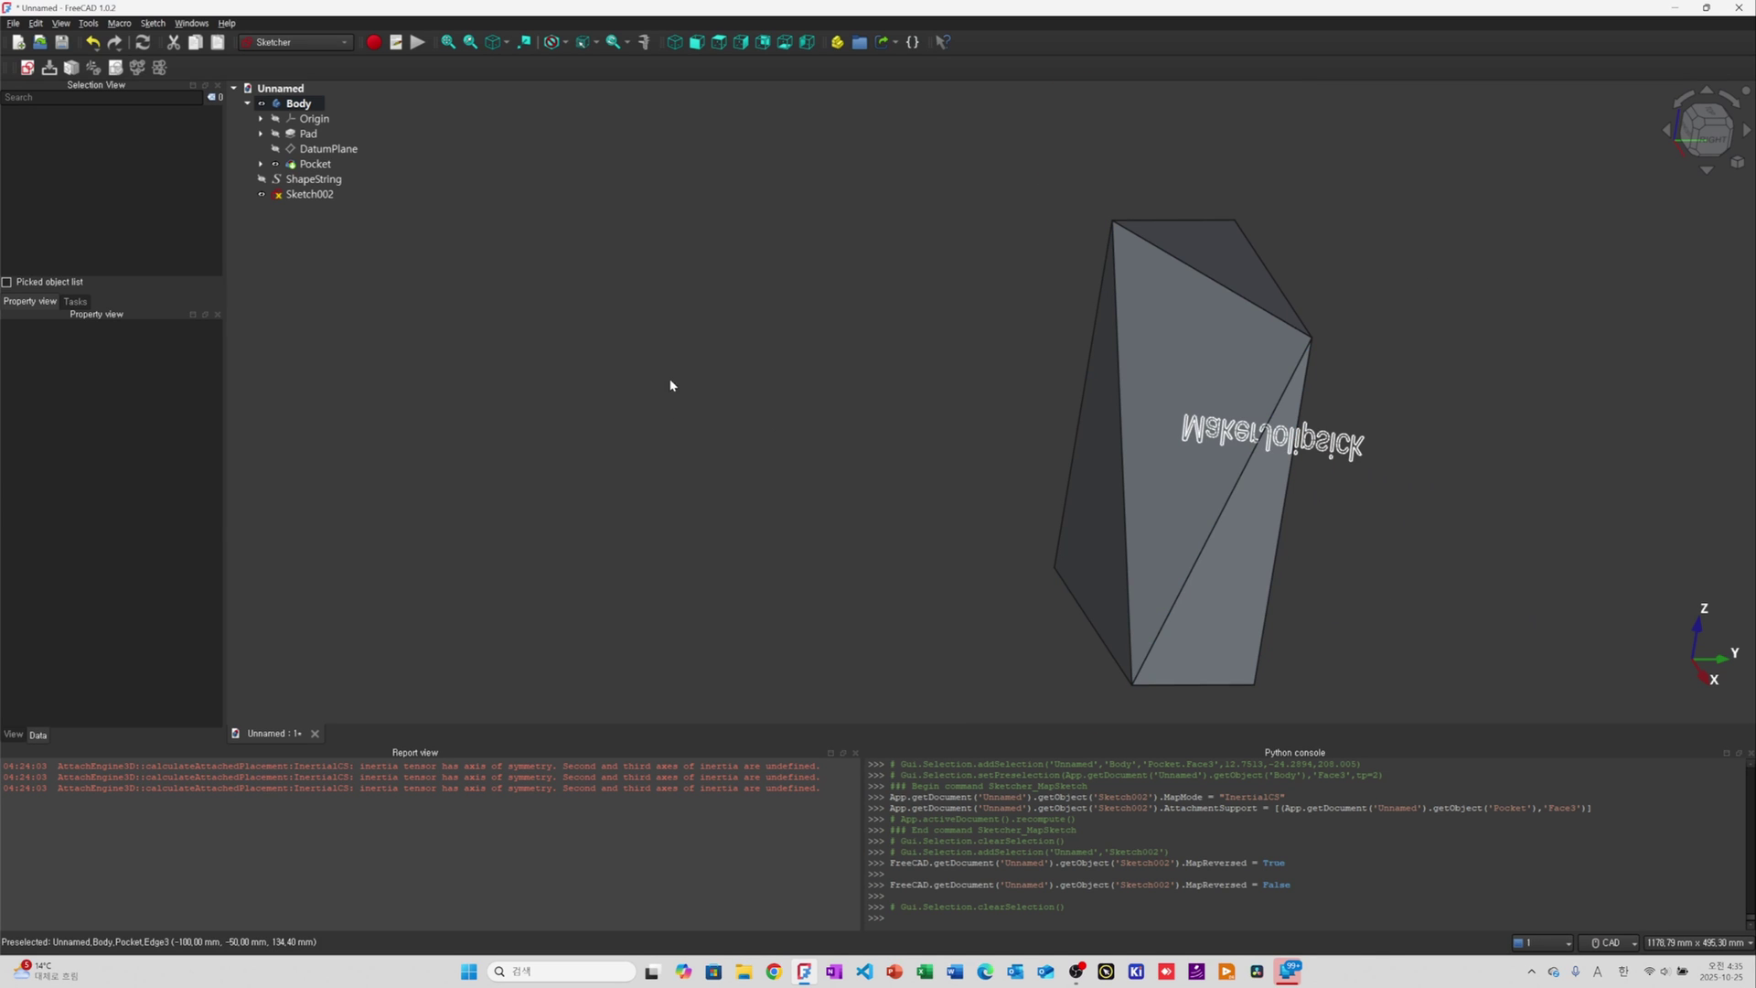
{"action": "left_click", "coordinate": [309, 194]}
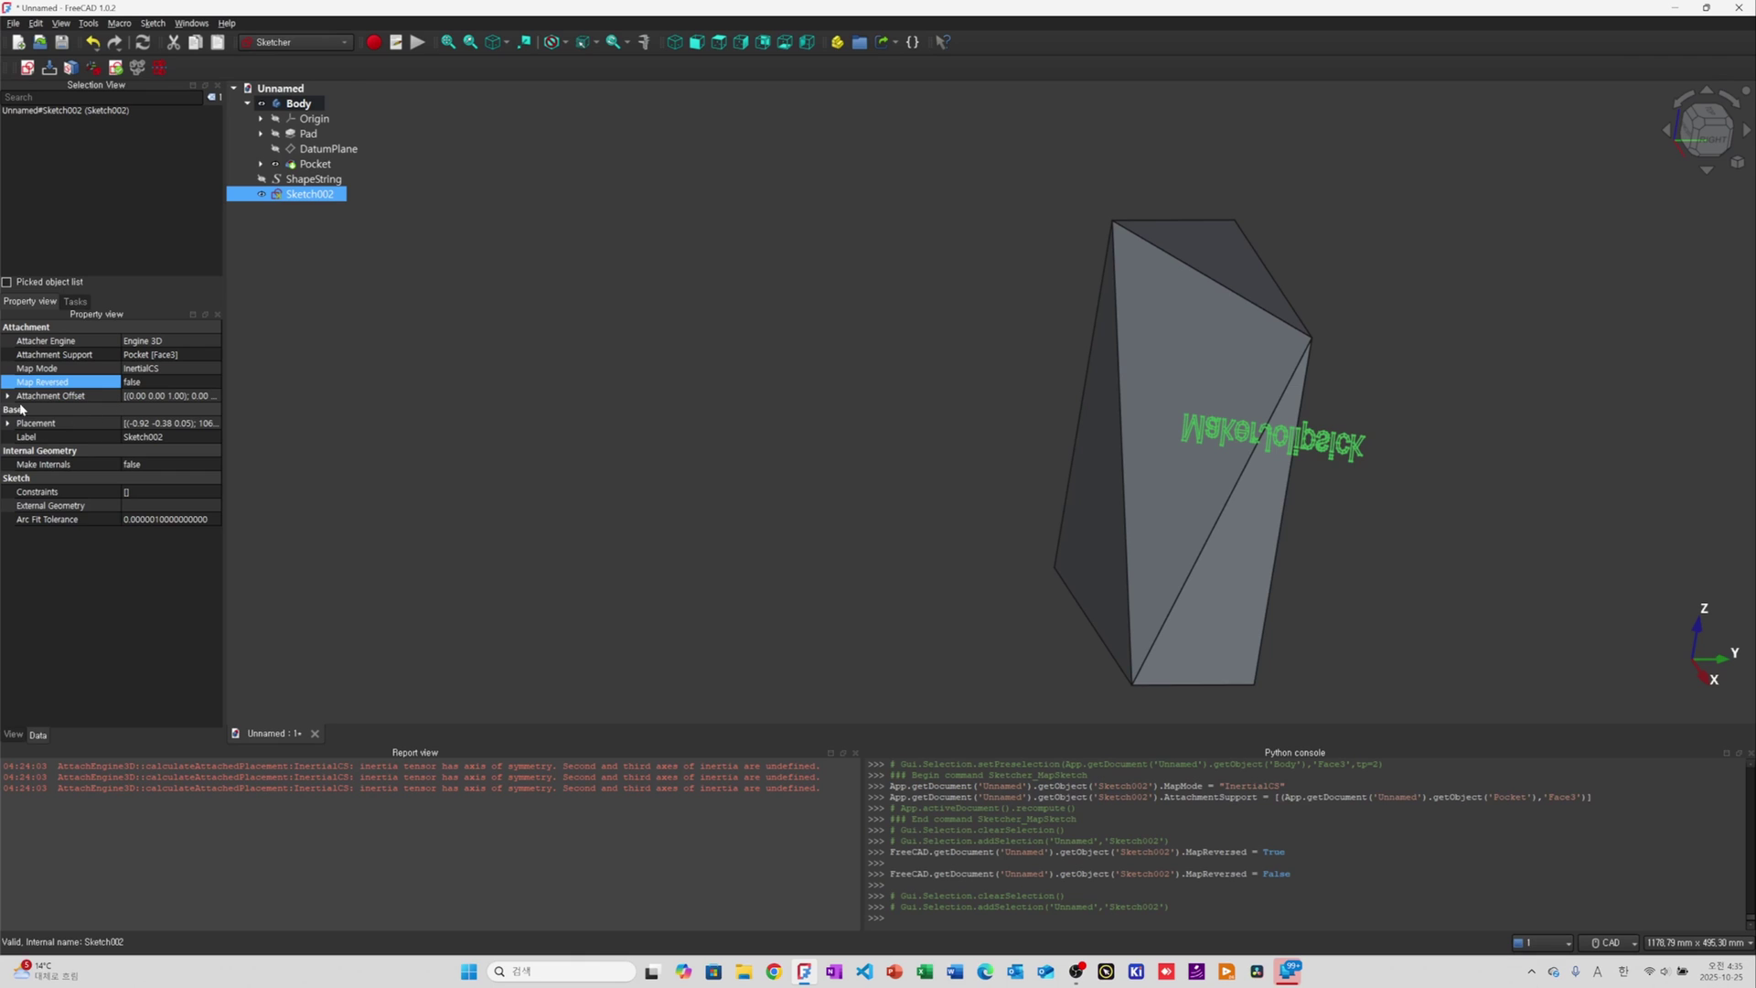
{"action": "left_click", "coordinate": [8, 396]}
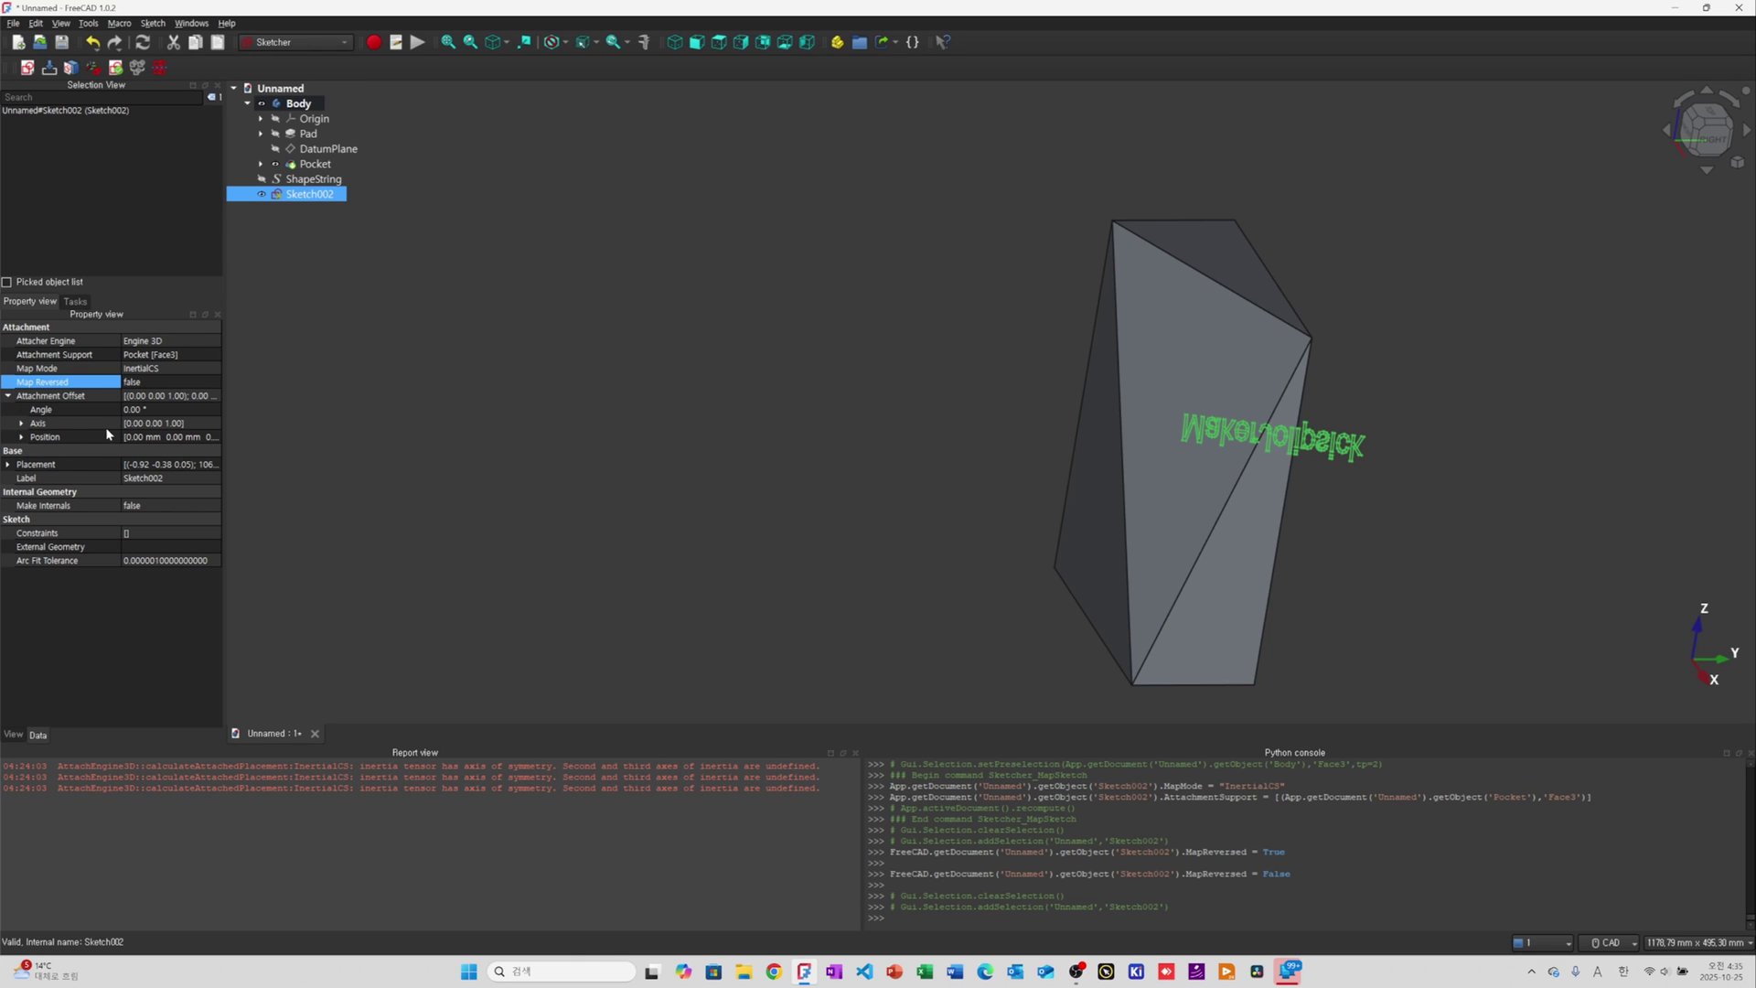
{"action": "left_click", "coordinate": [21, 437]}
{"action": "left_click", "coordinate": [21, 424]}
{"action": "left_click", "coordinate": [159, 410]}
{"action": "scroll", "coordinate": [159, 410], "scroll_direction": "up", "scroll_amount": 6}
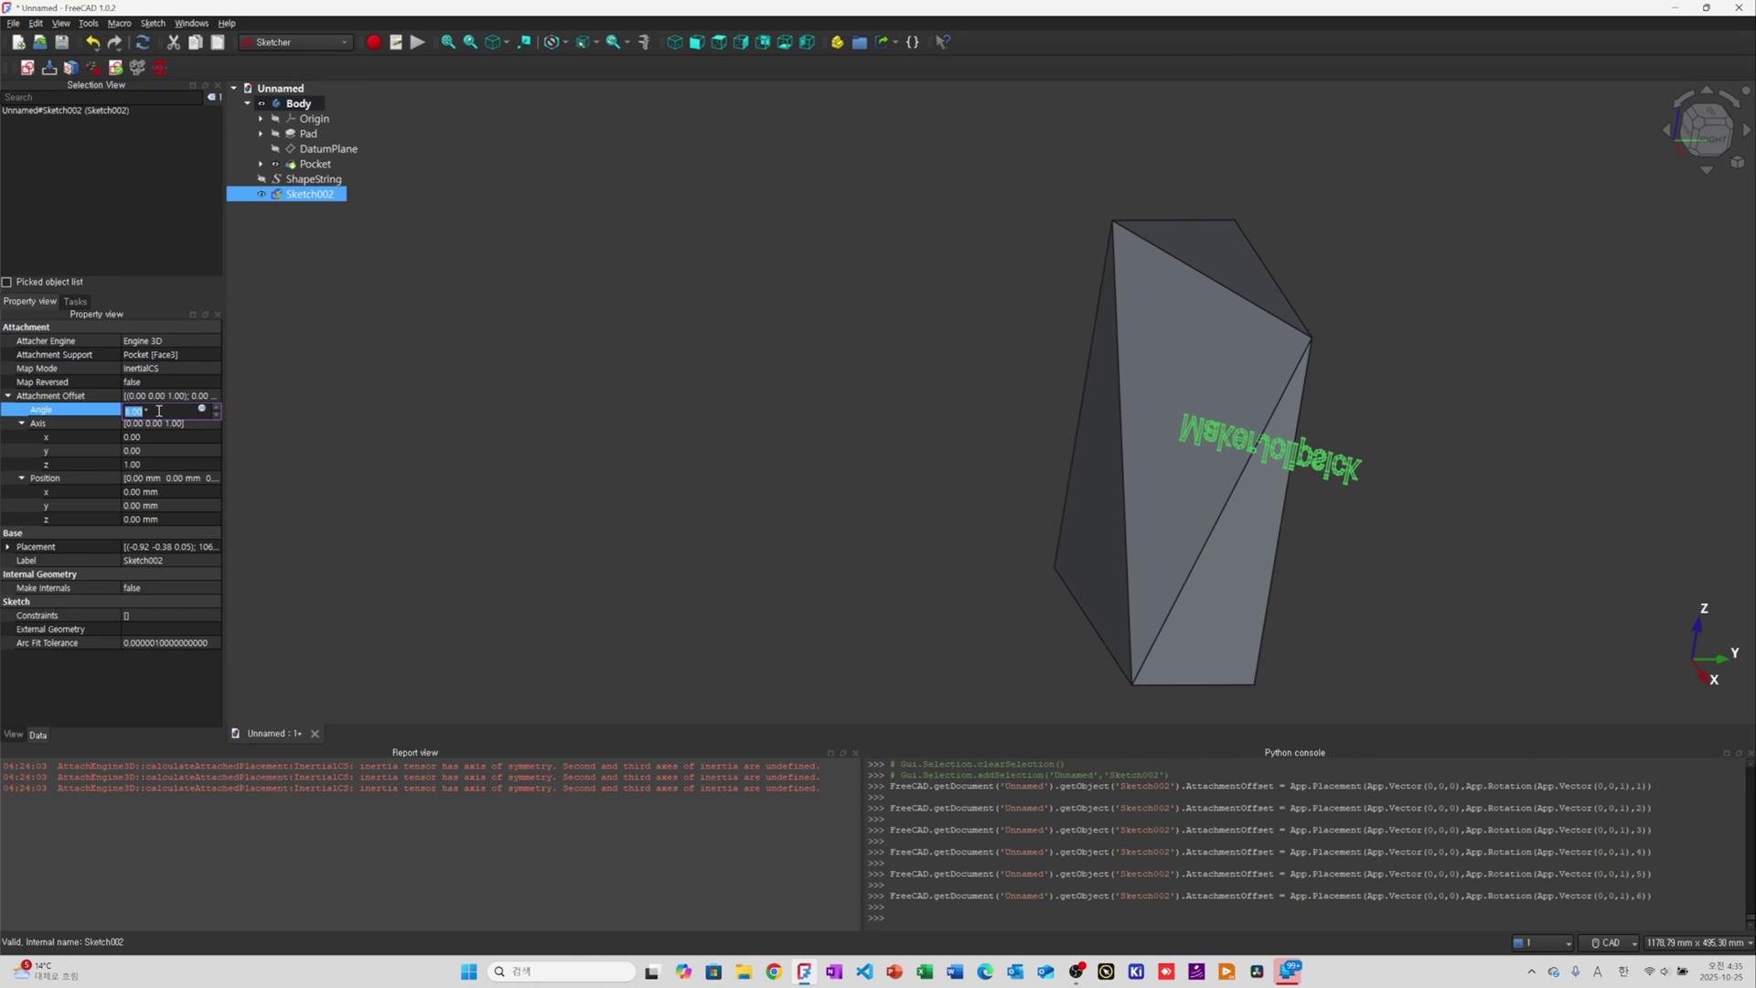
{"action": "scroll", "coordinate": [159, 411], "scroll_direction": "up", "scroll_amount": 20}
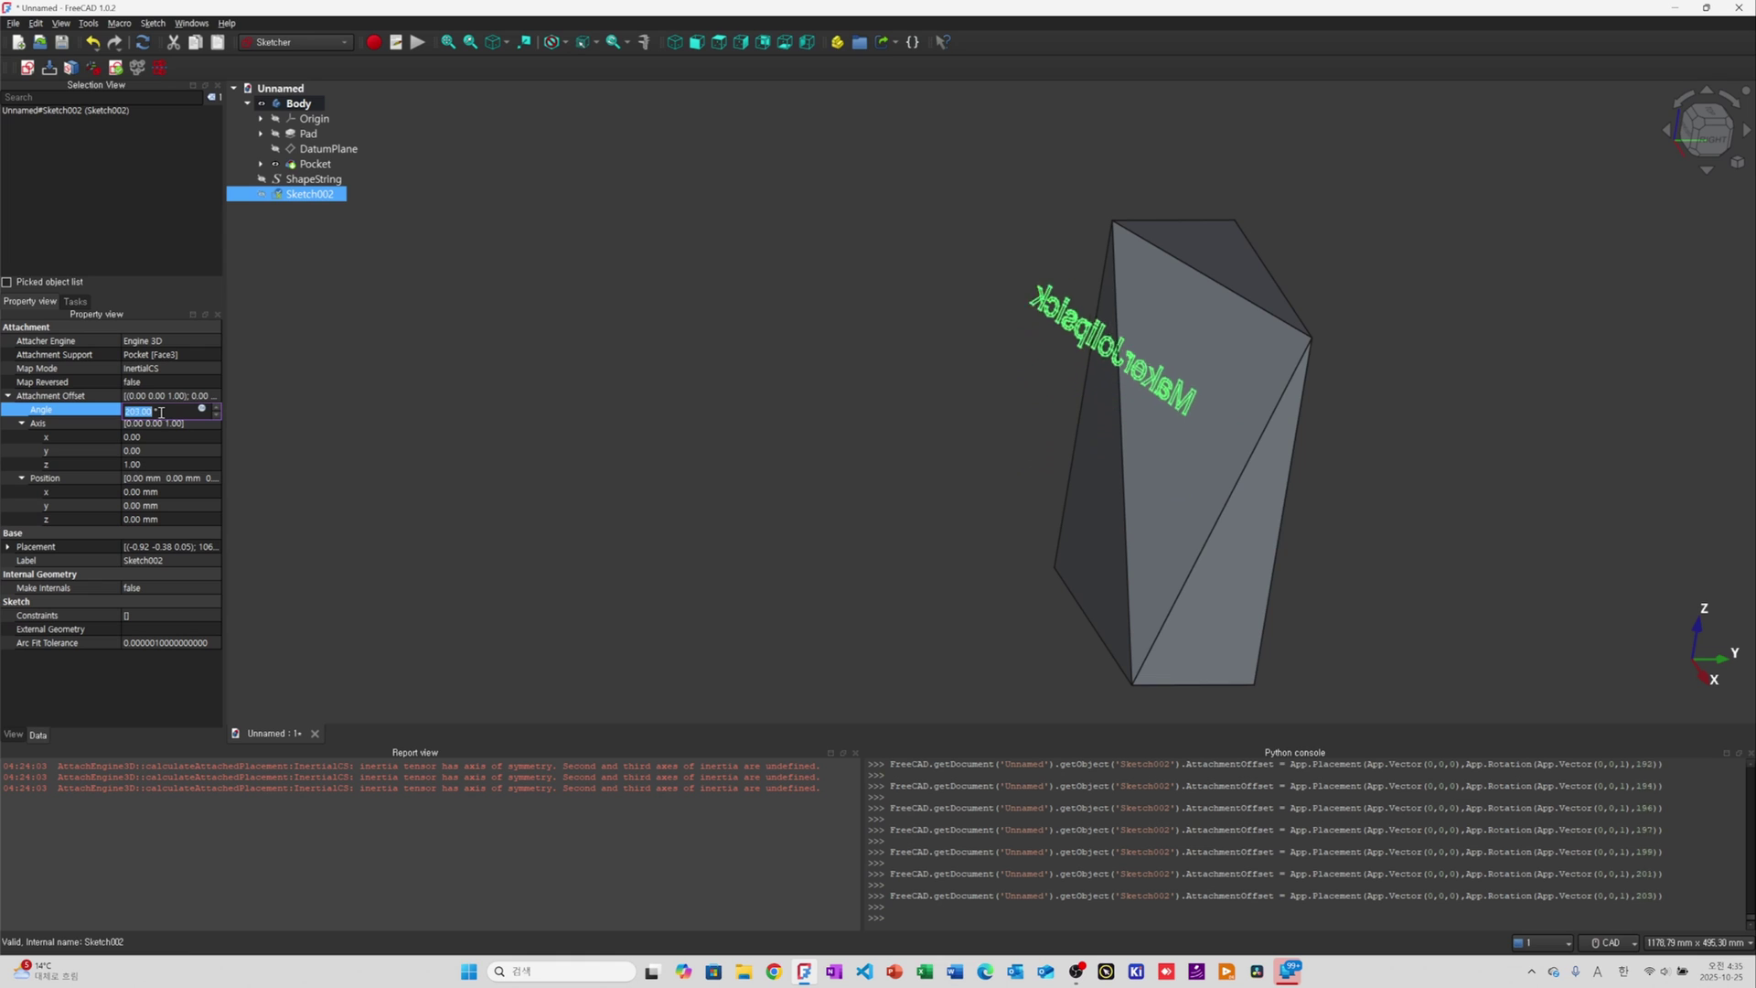
{"action": "scroll", "coordinate": [159, 411], "scroll_direction": "down", "scroll_amount": 20}
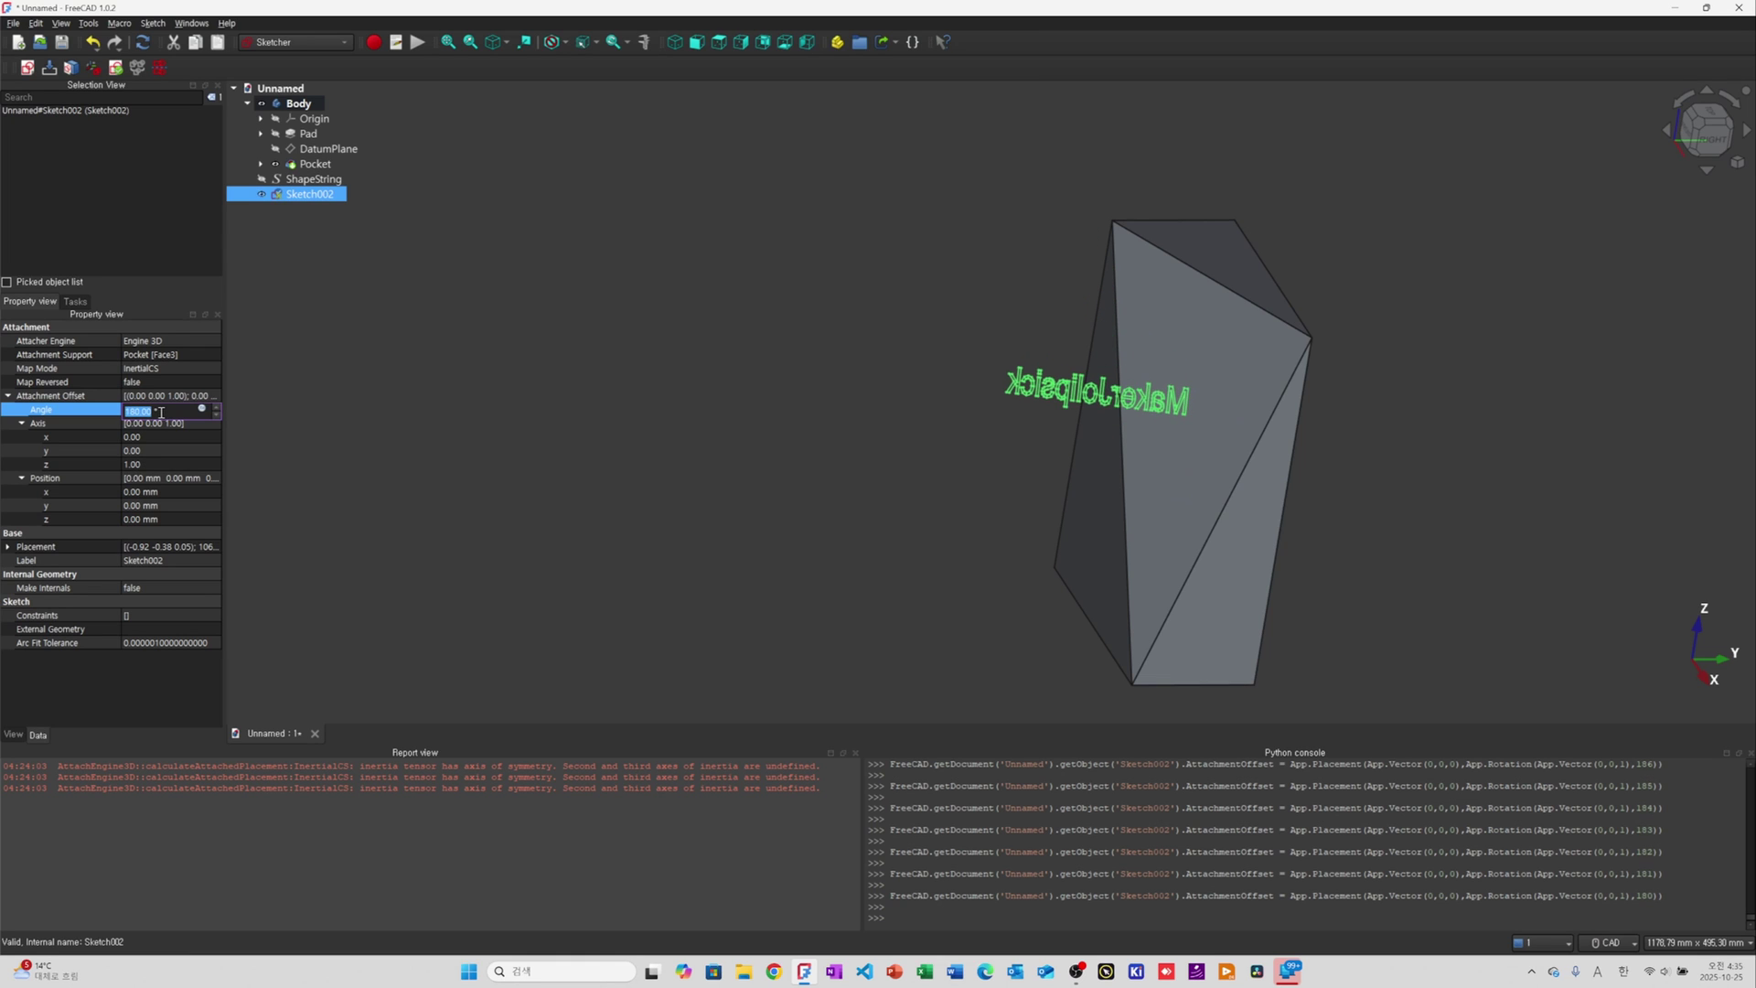
{"action": "scroll", "coordinate": [160, 410], "scroll_direction": "down", "scroll_amount": 6}
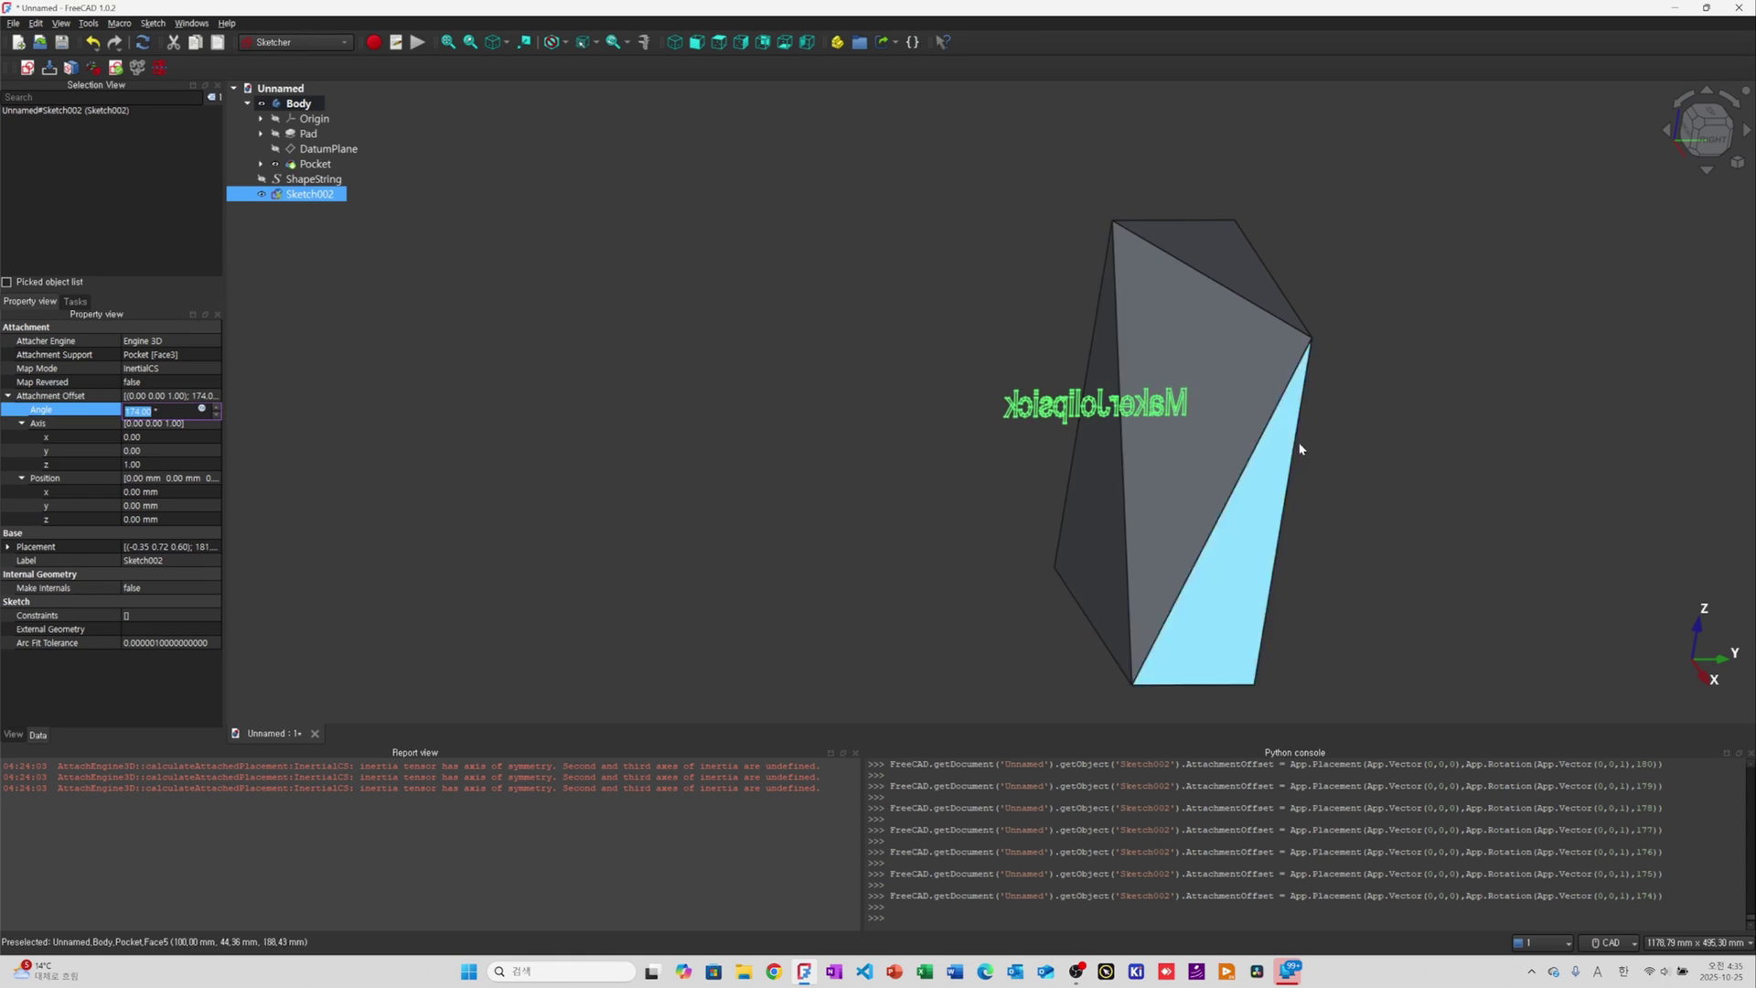
{"action": "left_click", "coordinate": [540, 445]}
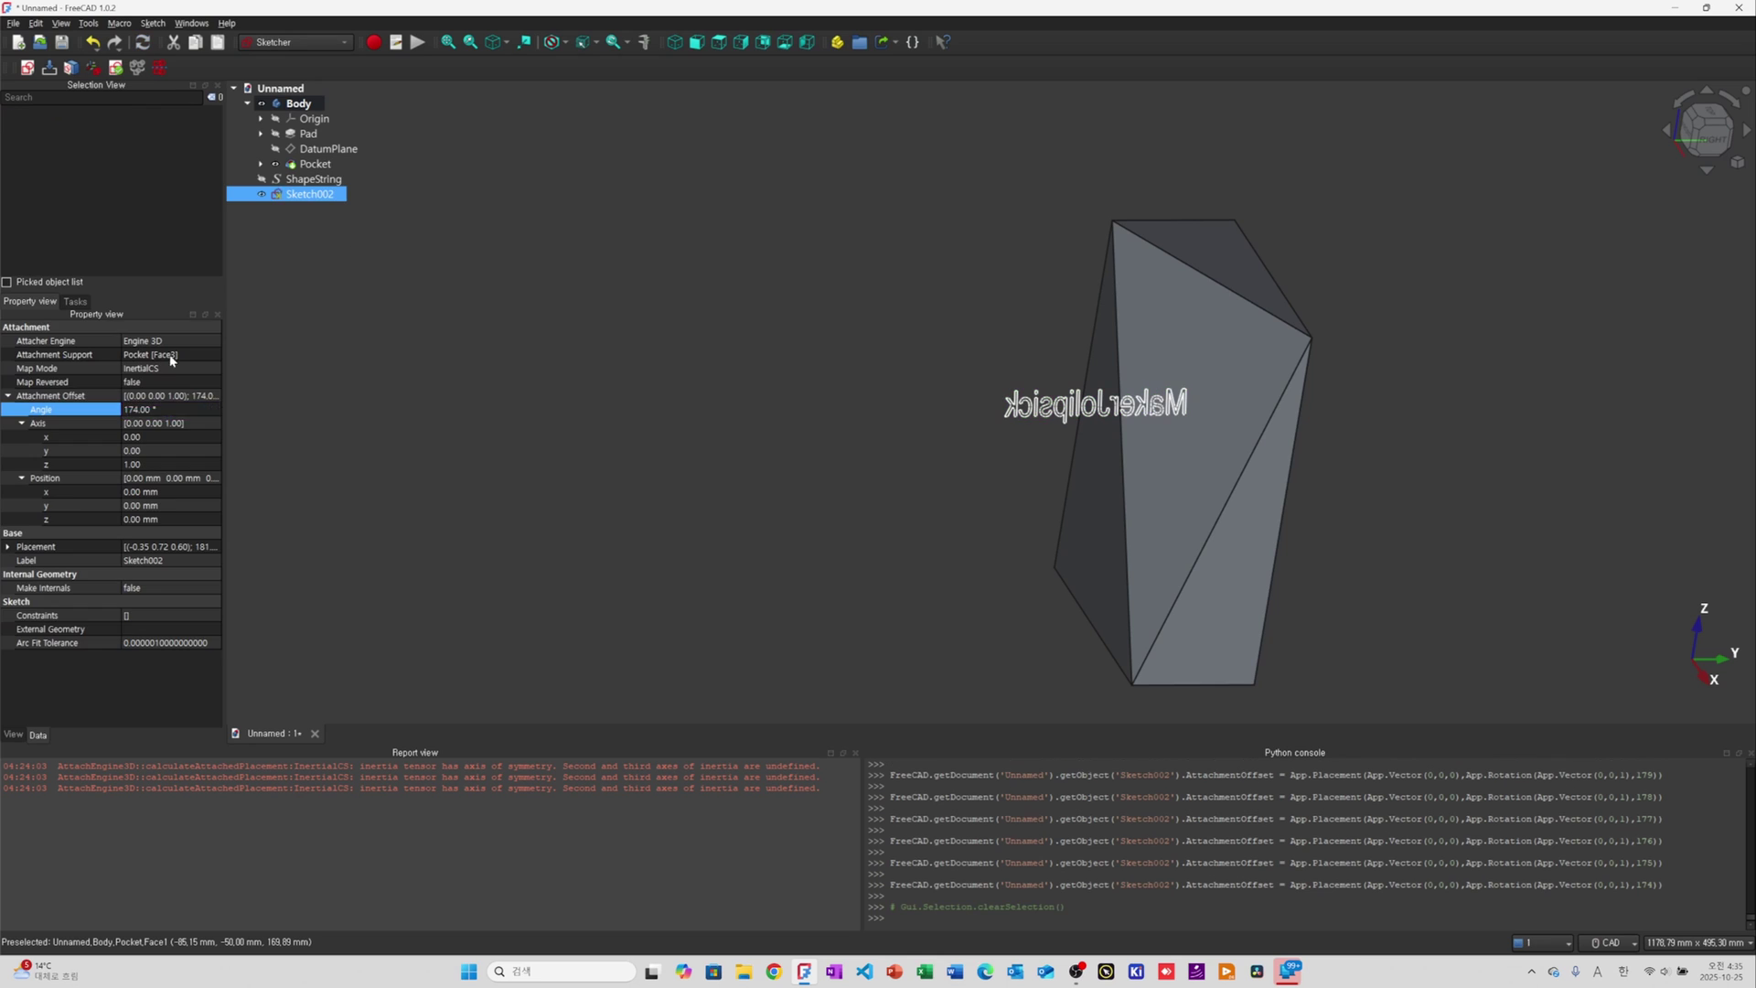
Set the Map Reversed property of Sketch002 to true
{"action": "left_click", "coordinate": [331, 195]}
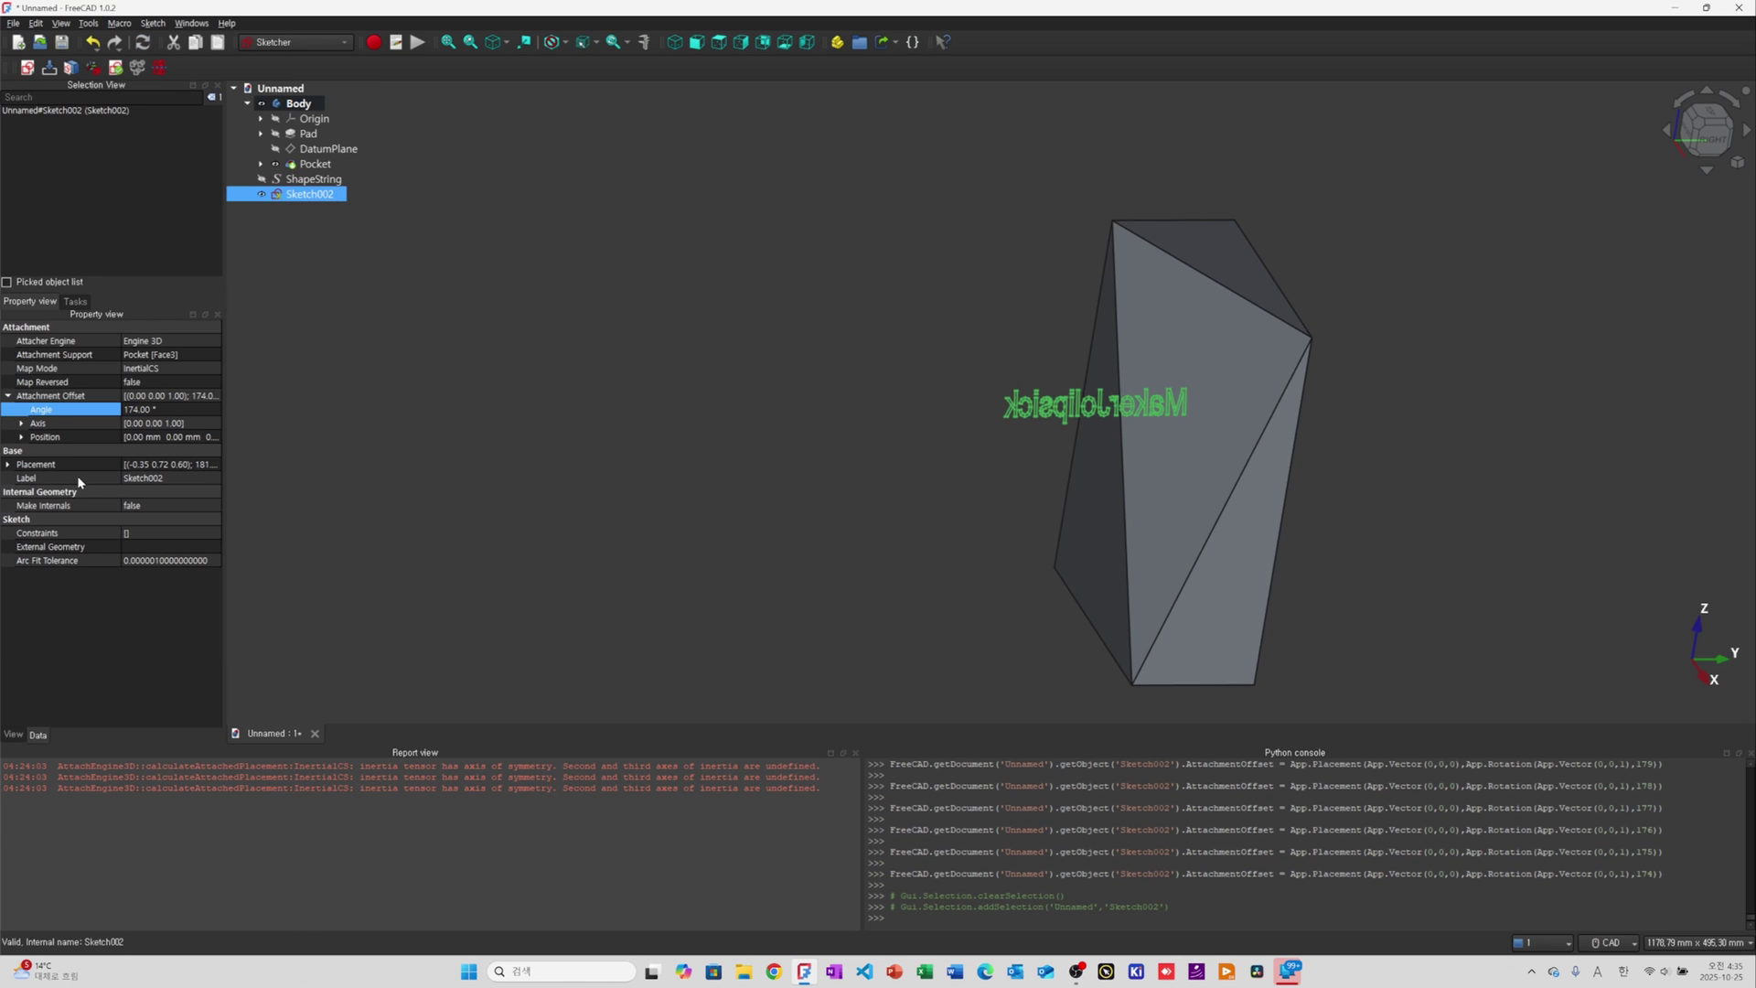
{"action": "left_click", "coordinate": [71, 384]}
{"action": "left_click", "coordinate": [147, 400]}
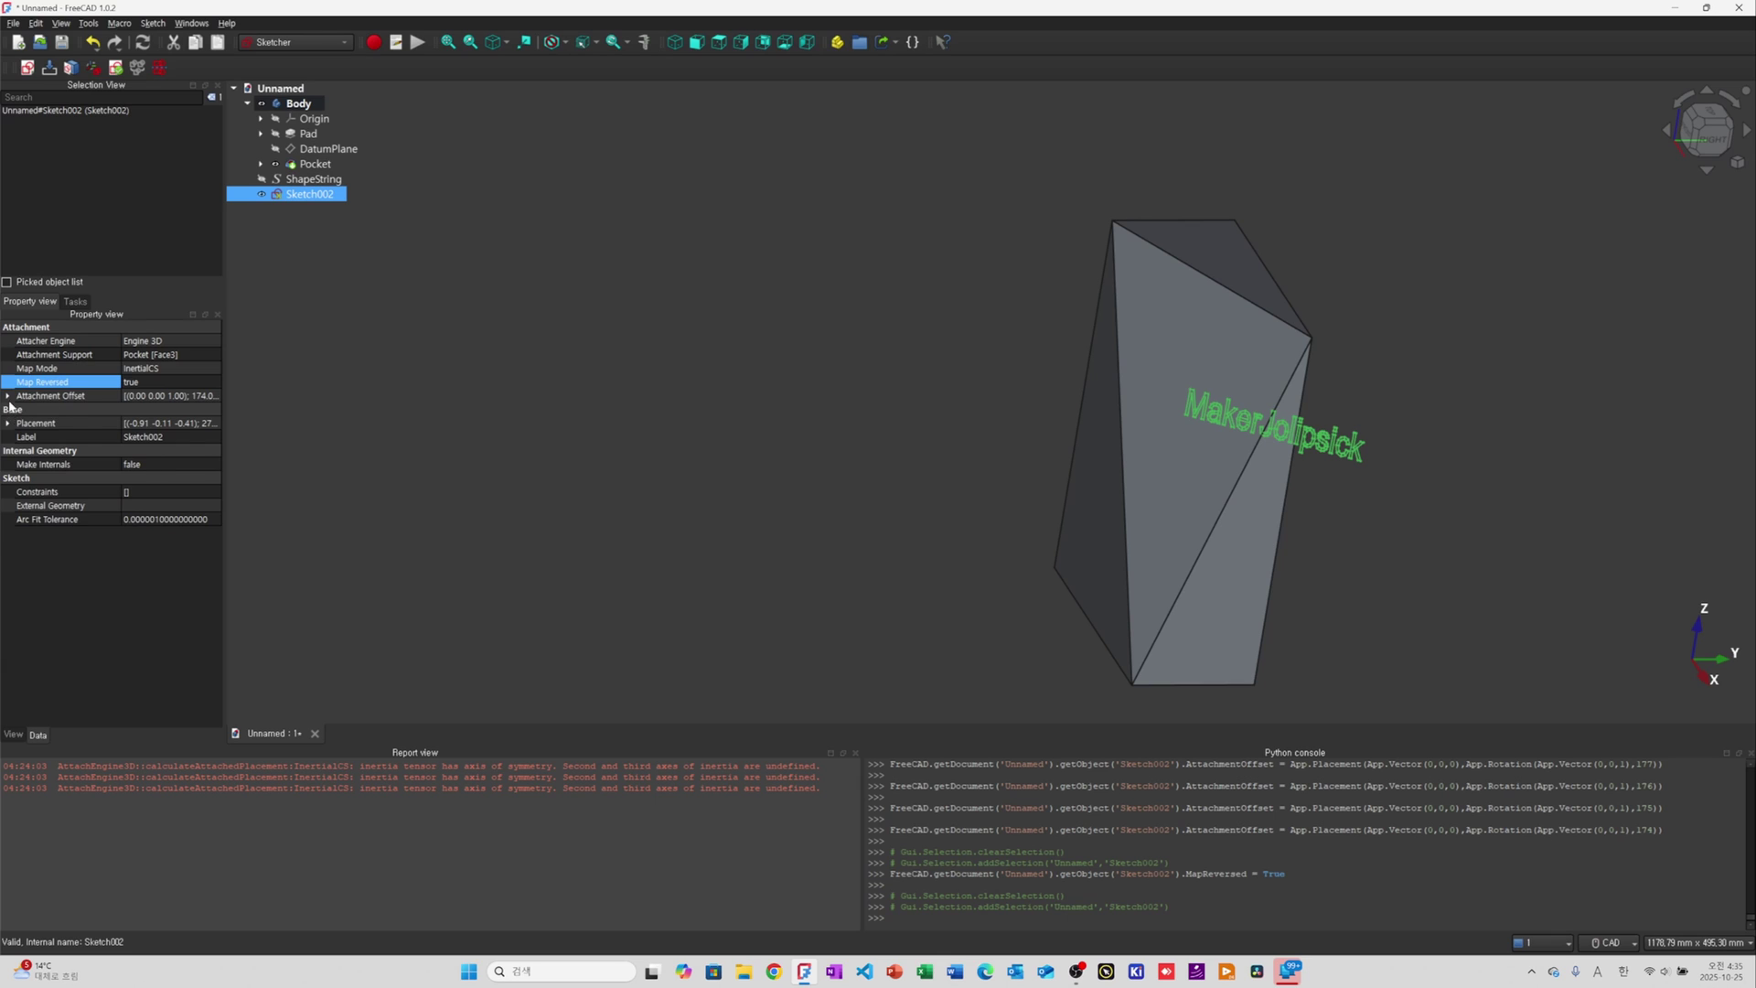
Try several attachment offset angles for the reversed text sketch and set the angle to 0°
{"action": "left_click", "coordinate": [8, 396]}
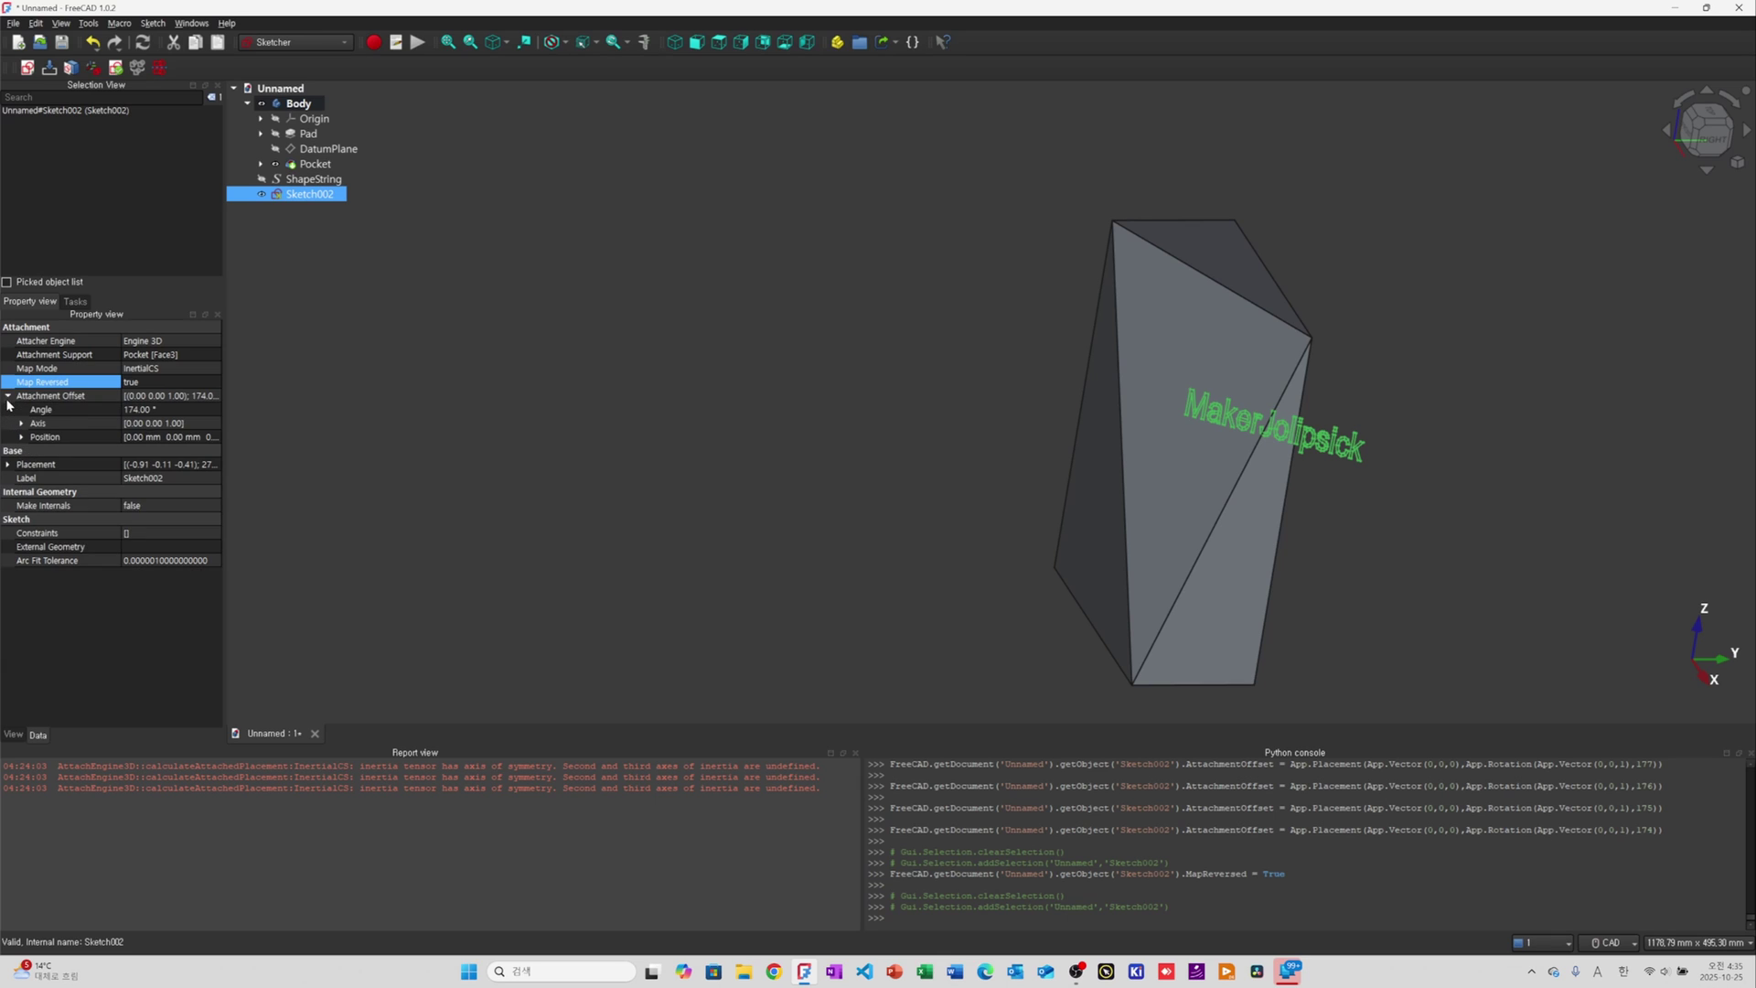
{"action": "left_click", "coordinate": [154, 412]}
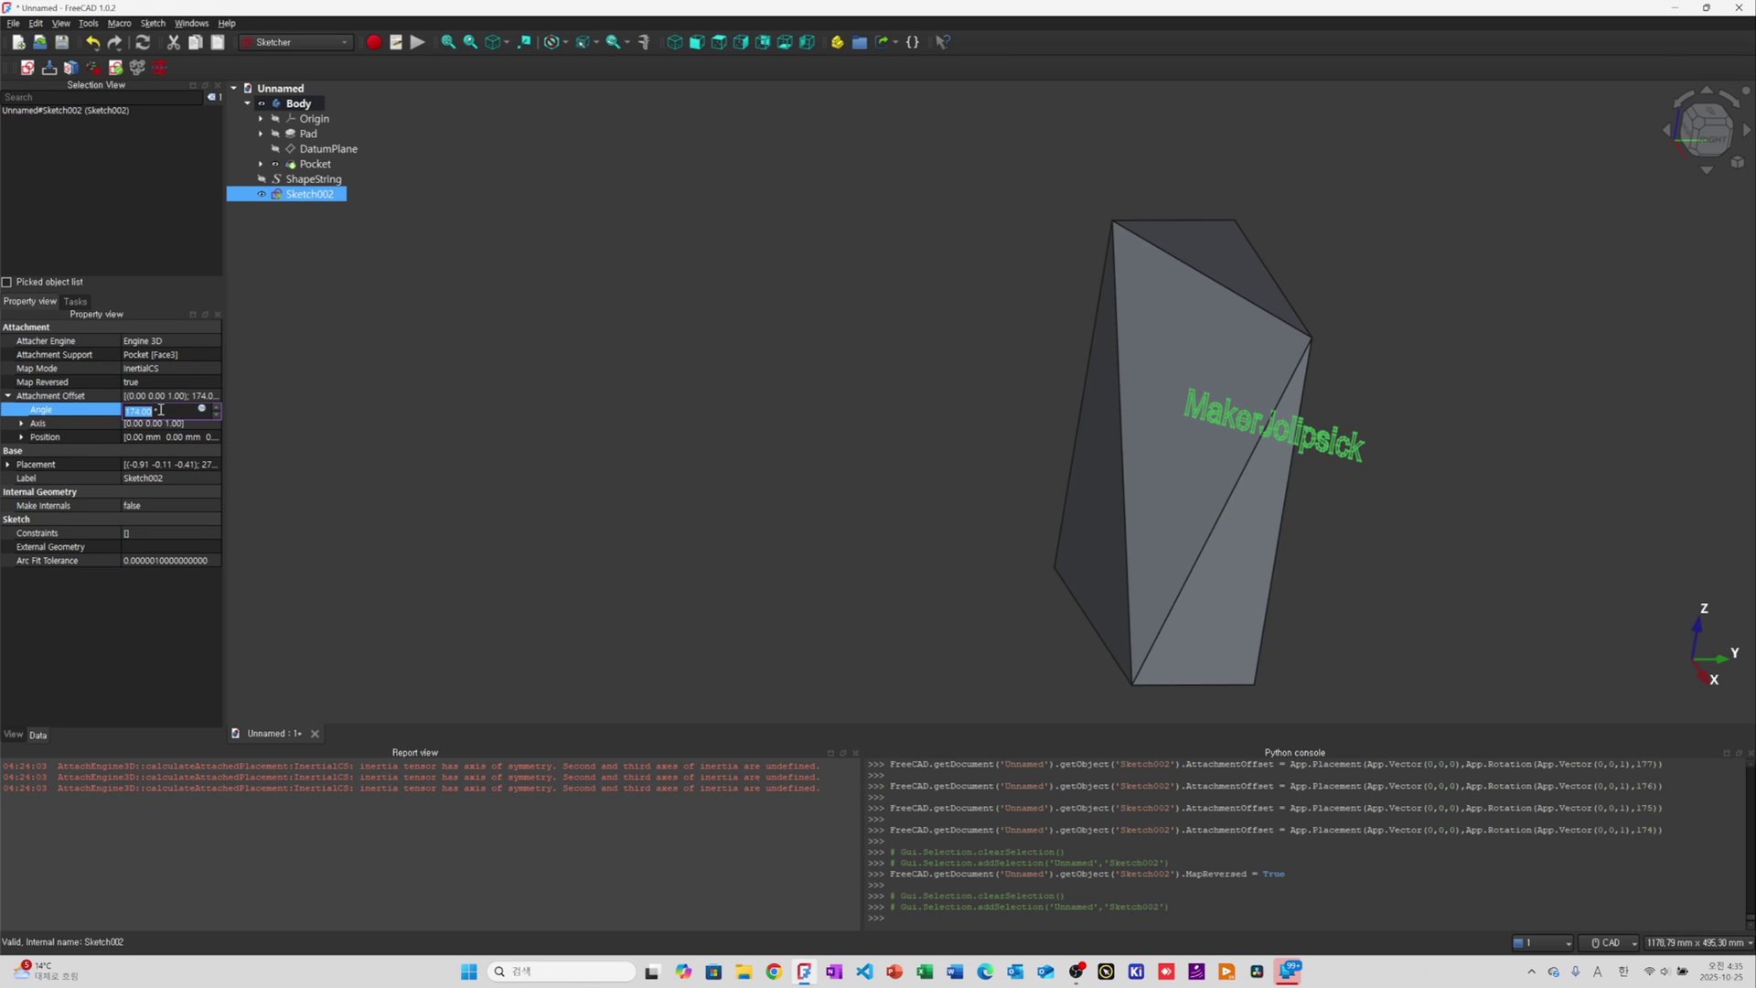
{"action": "scroll", "coordinate": [160, 410], "scroll_direction": "up", "scroll_amount": 5}
{"action": "scroll", "coordinate": [160, 410], "scroll_direction": "up", "scroll_amount": 20}
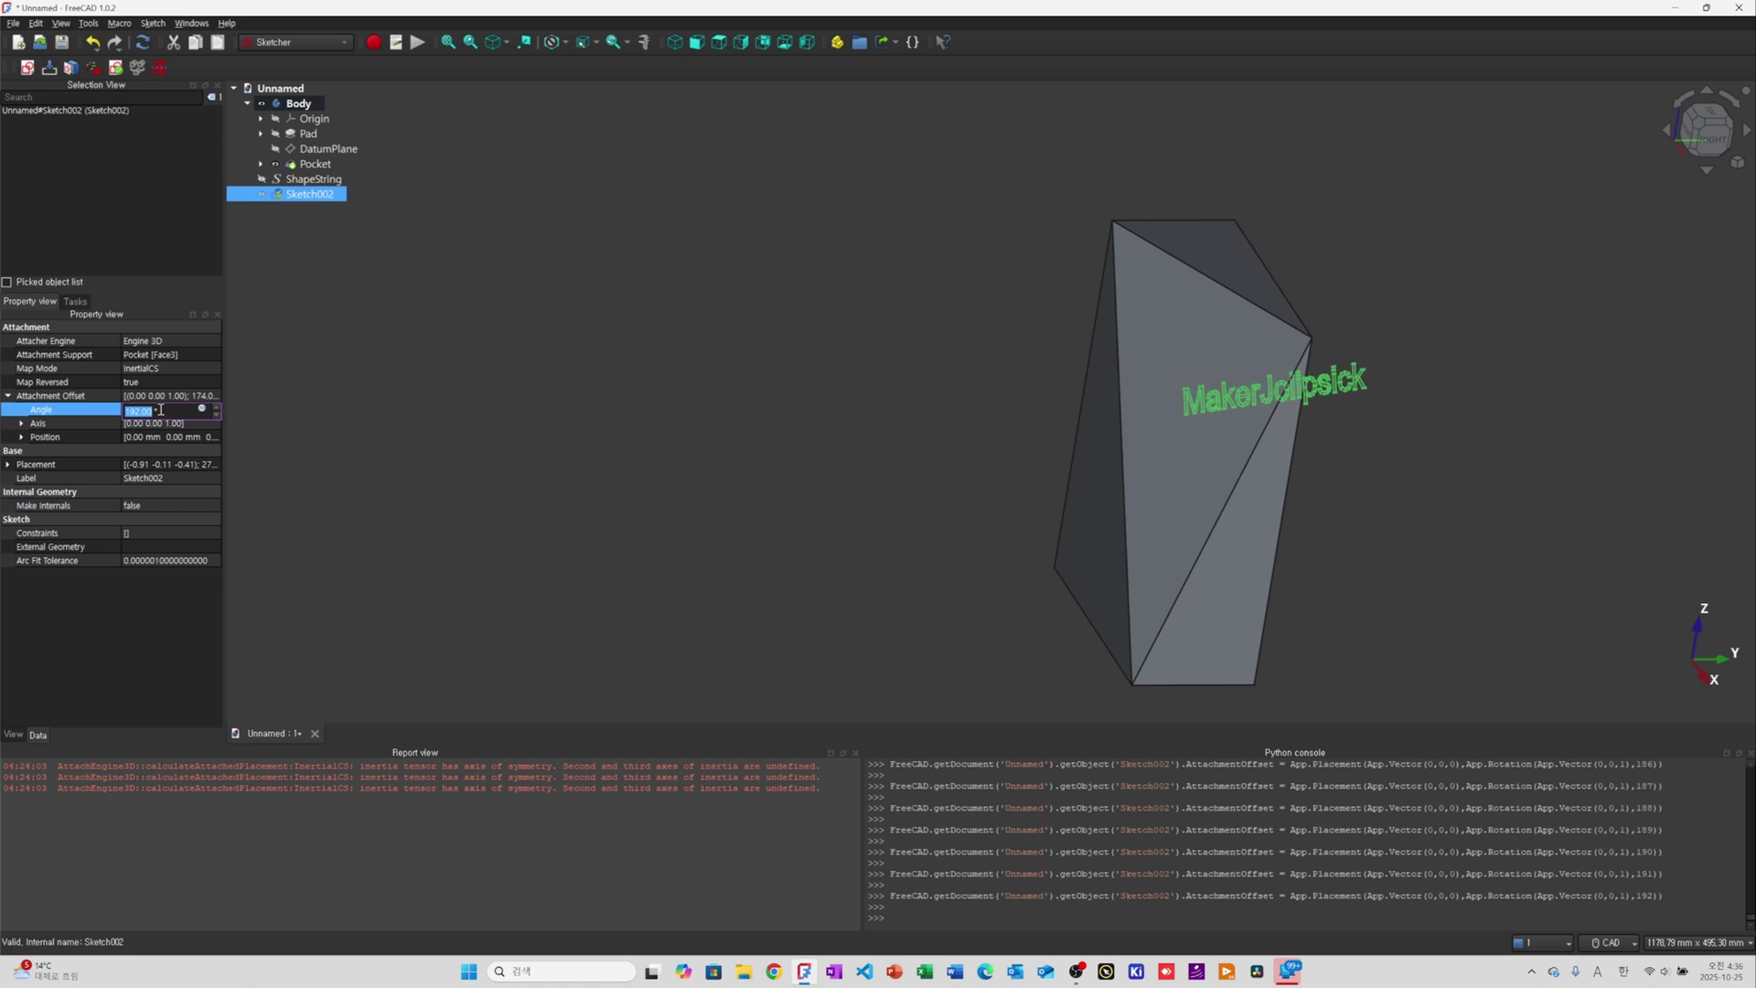
{"action": "scroll", "coordinate": [160, 409], "scroll_direction": "down", "scroll_amount": 15}
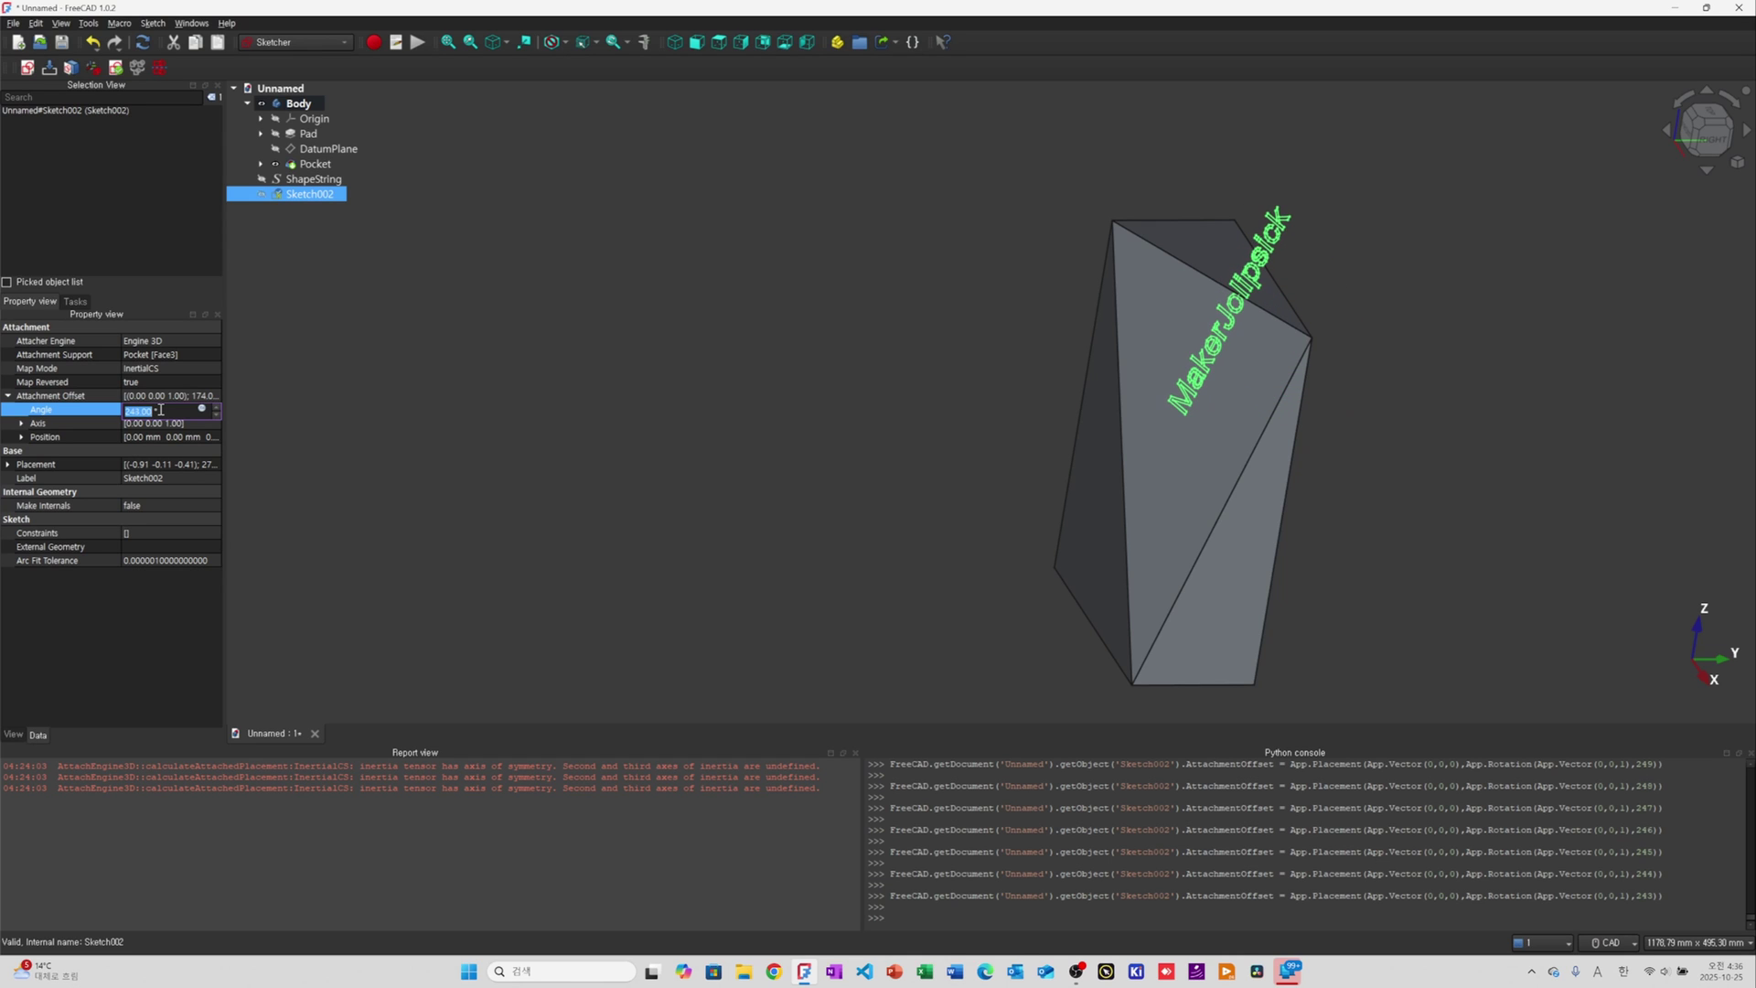
{"action": "scroll", "coordinate": [169, 408], "scroll_direction": "down", "scroll_amount": 9}
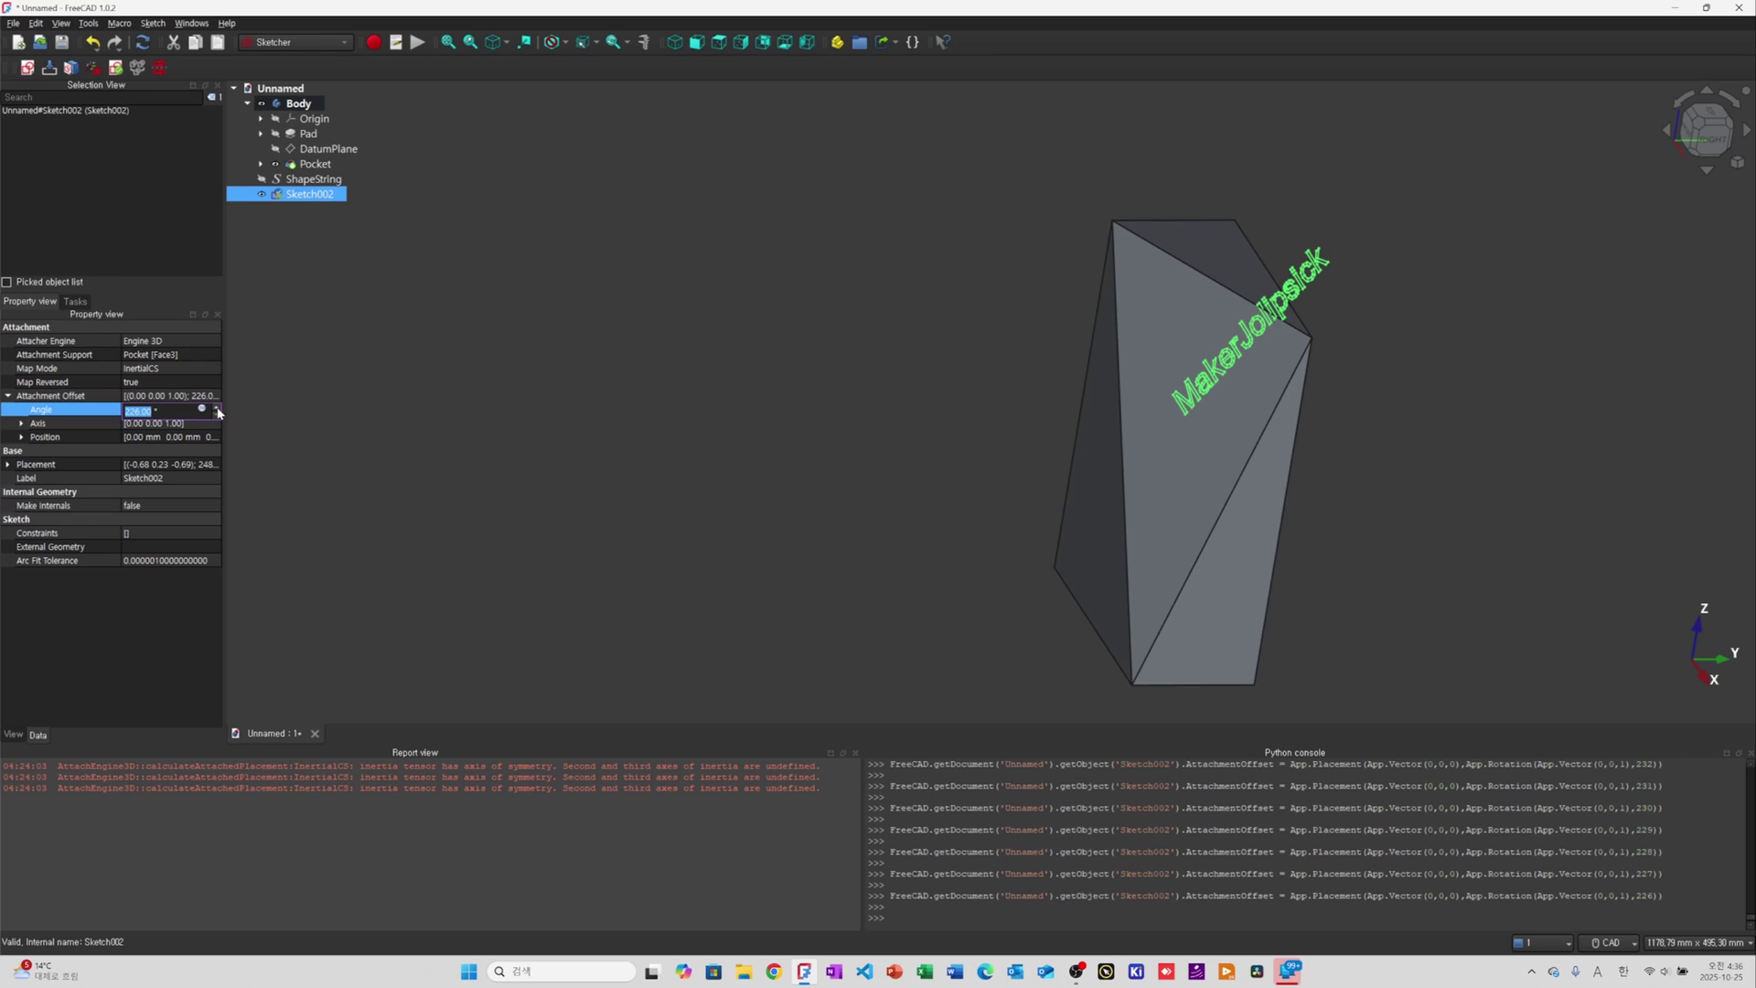
{"action": "scroll", "coordinate": [165, 409], "scroll_direction": "up", "scroll_amount": 10}
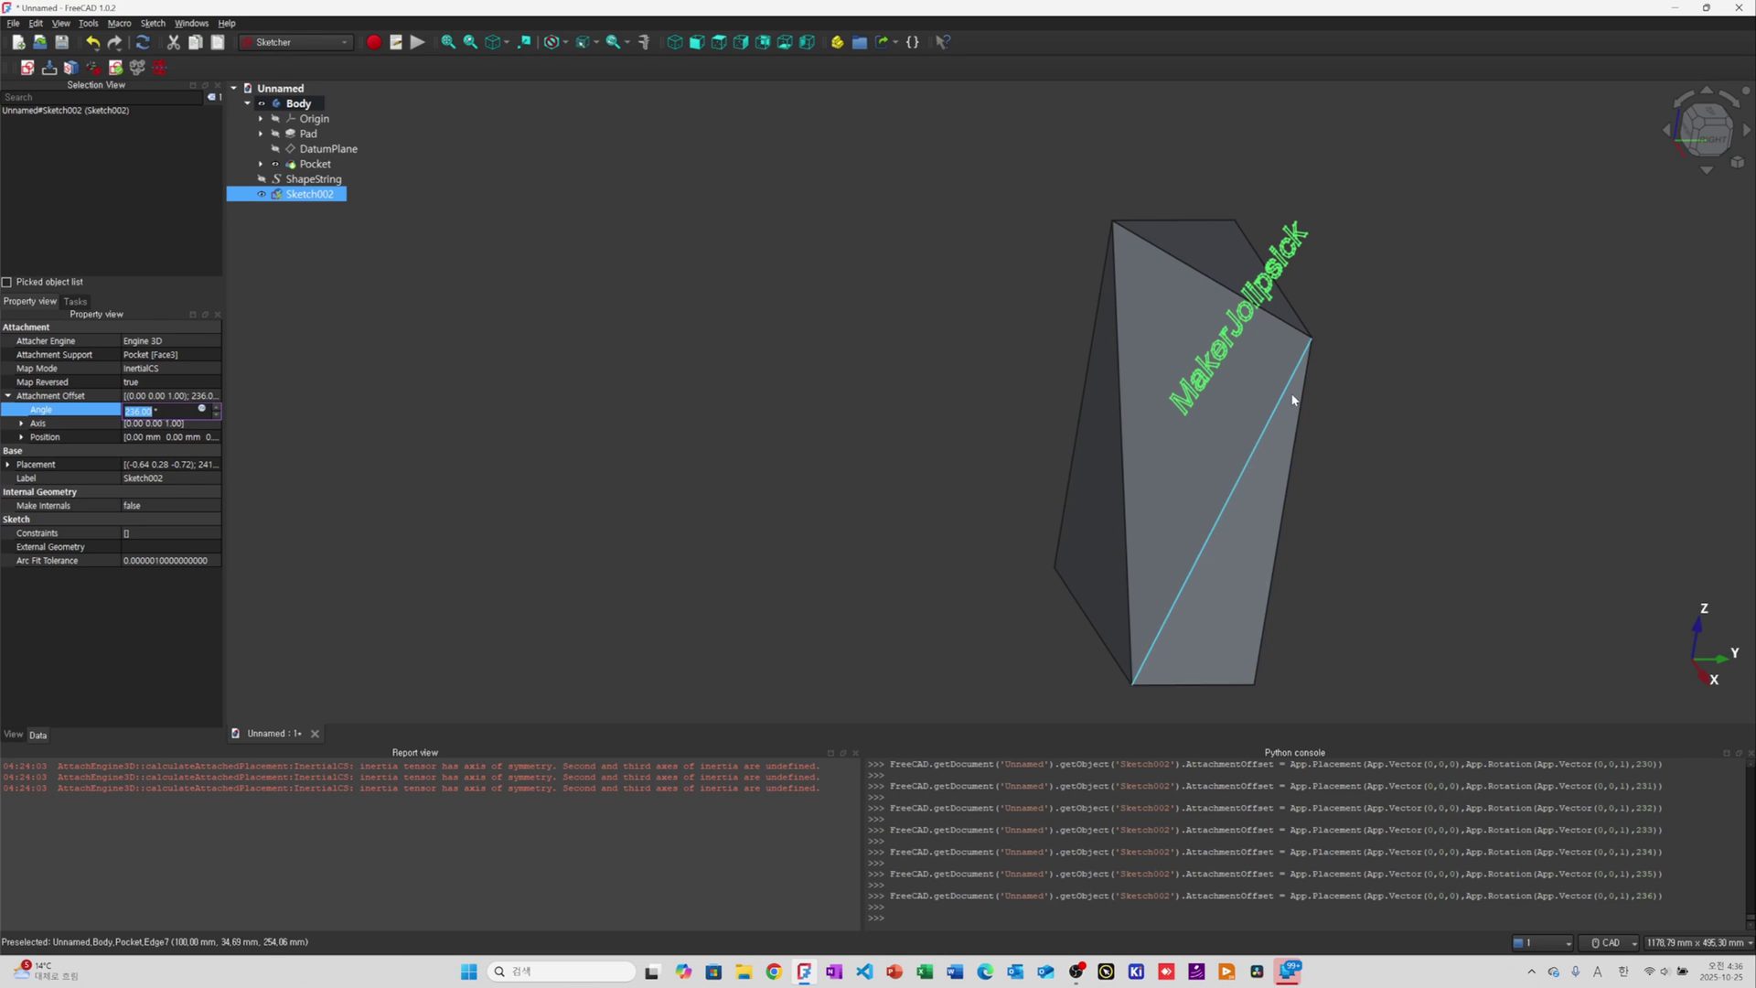
{"action": "scroll", "coordinate": [162, 409], "scroll_direction": "up", "scroll_amount": 7}
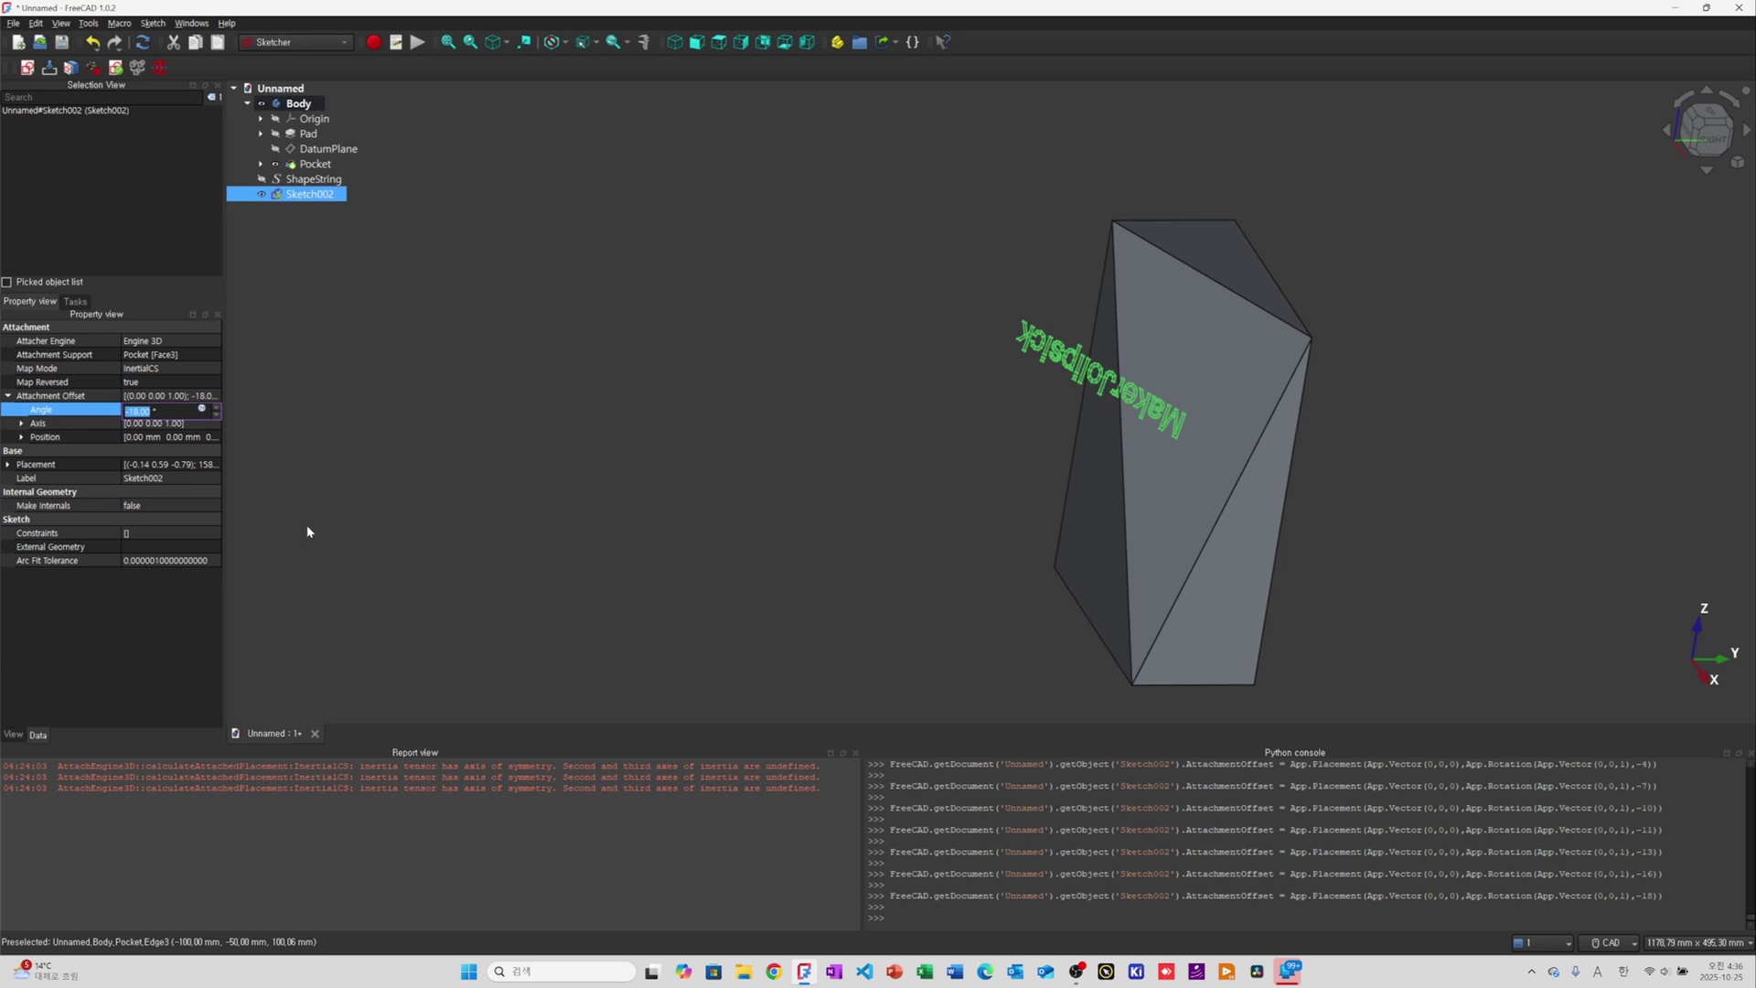
{"action": "type", "text": "0"}
{"action": "key", "text": "Return"}
{"action": "left_click", "coordinate": [558, 514]}
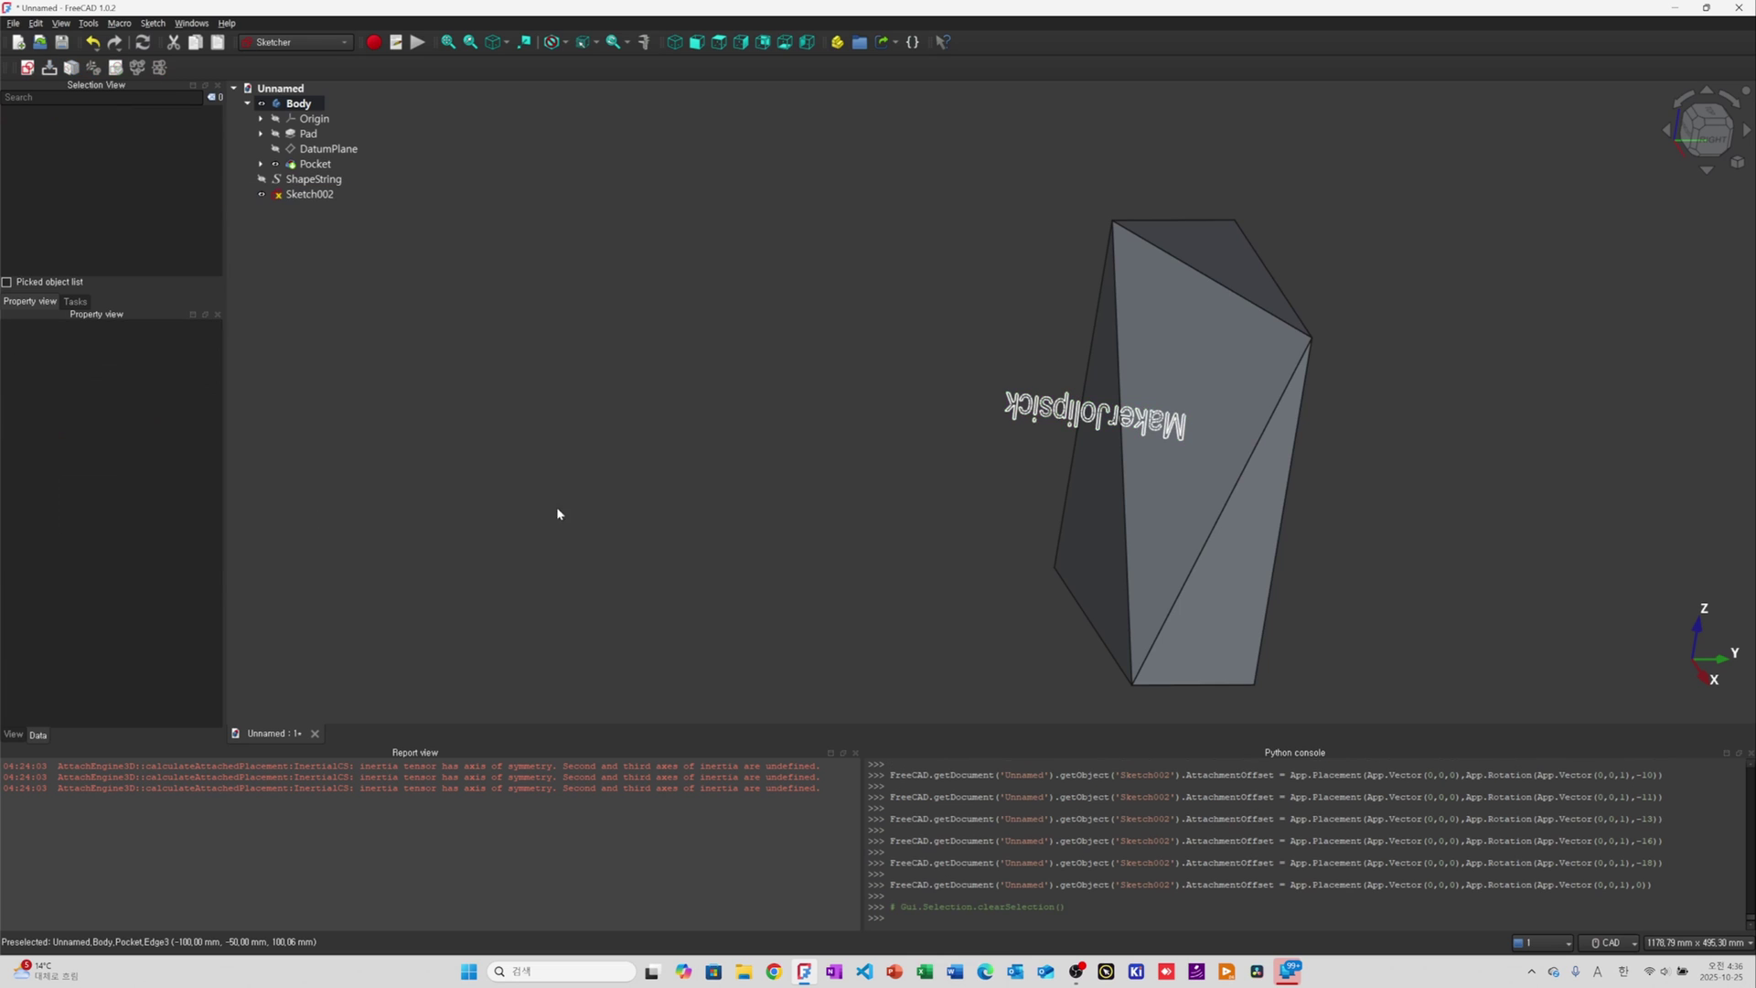
Collapse the Body in the model tree and move the text sketch Sketch002 into it
{"action": "scroll", "coordinate": [1227, 392], "scroll_direction": "up", "scroll_amount": 3}
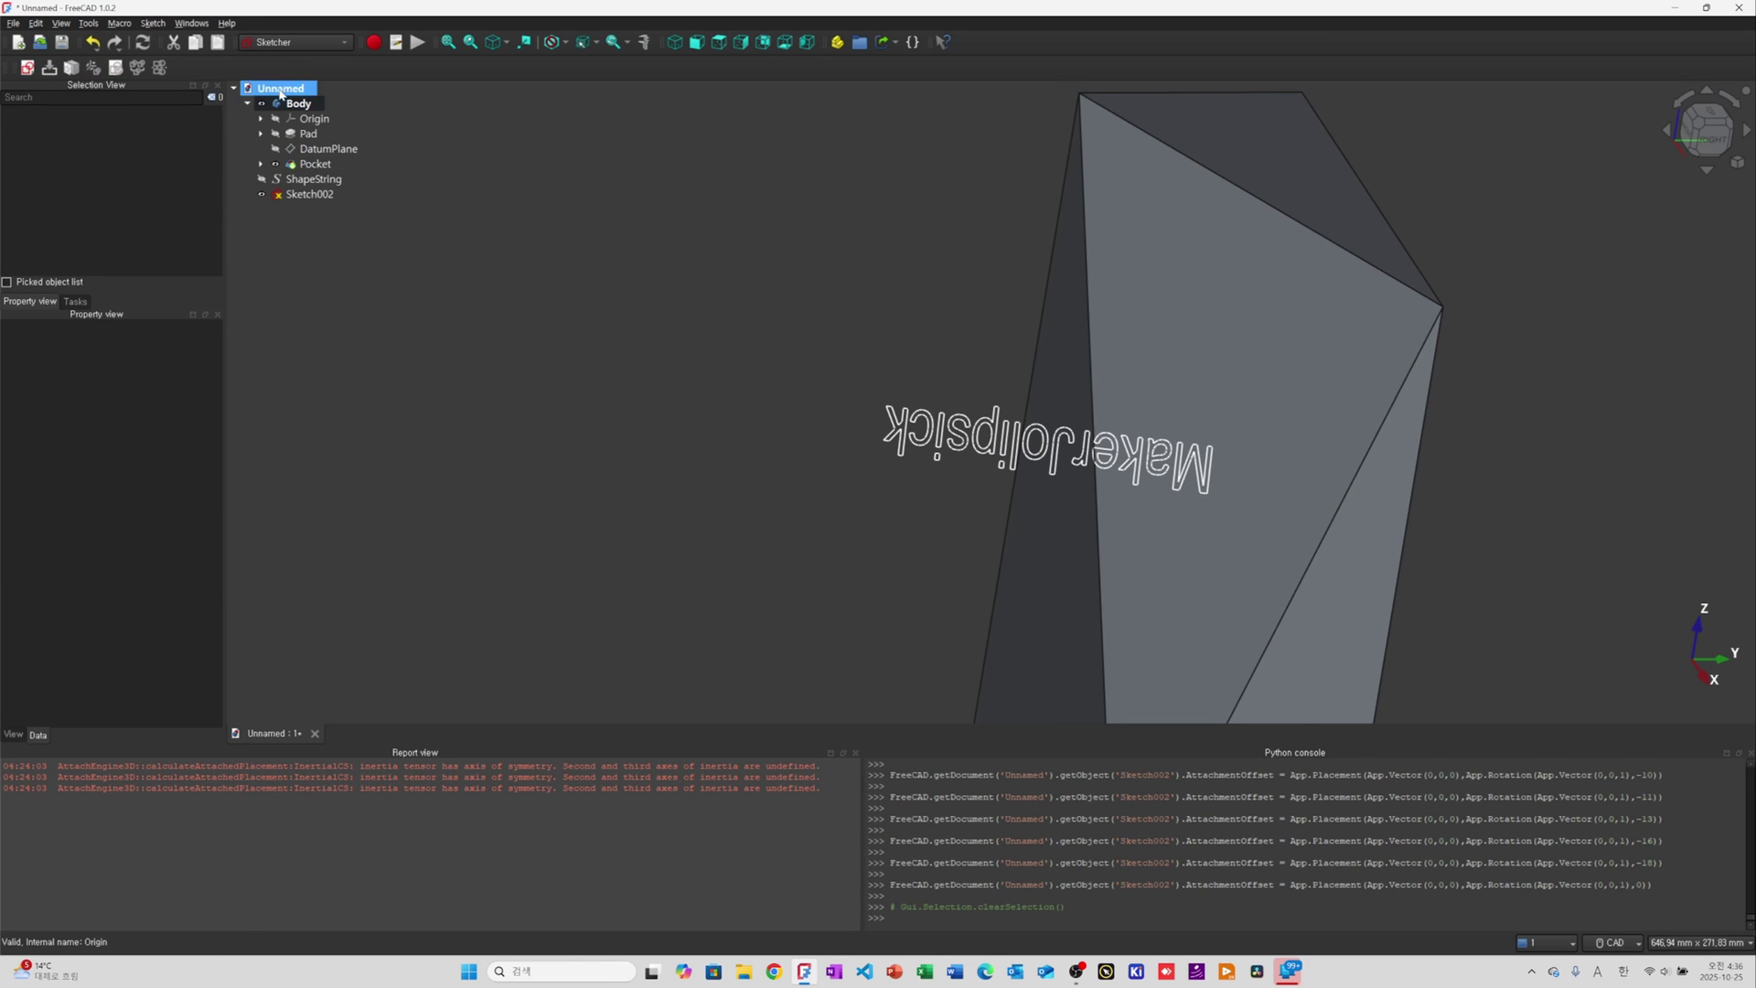
{"action": "left_click", "coordinate": [247, 103]}
{"action": "scroll", "coordinate": [808, 310], "scroll_direction": "down", "scroll_amount": 2}
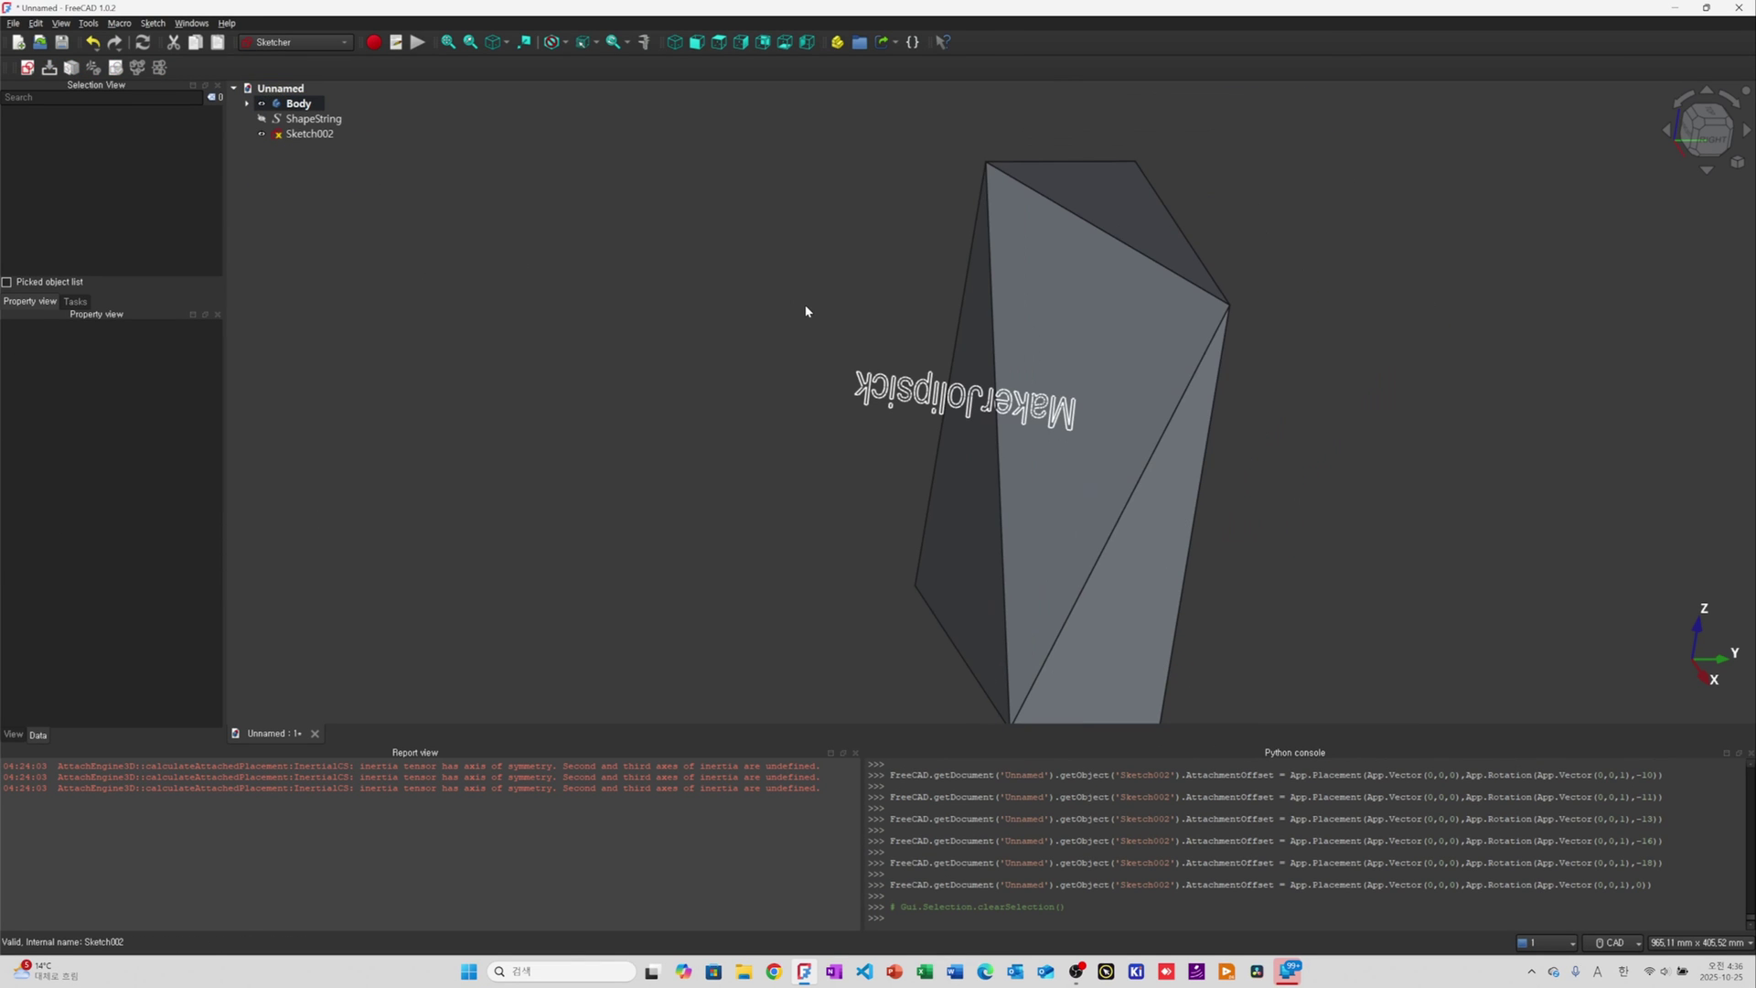
{"action": "left_click", "coordinate": [1153, 472]}
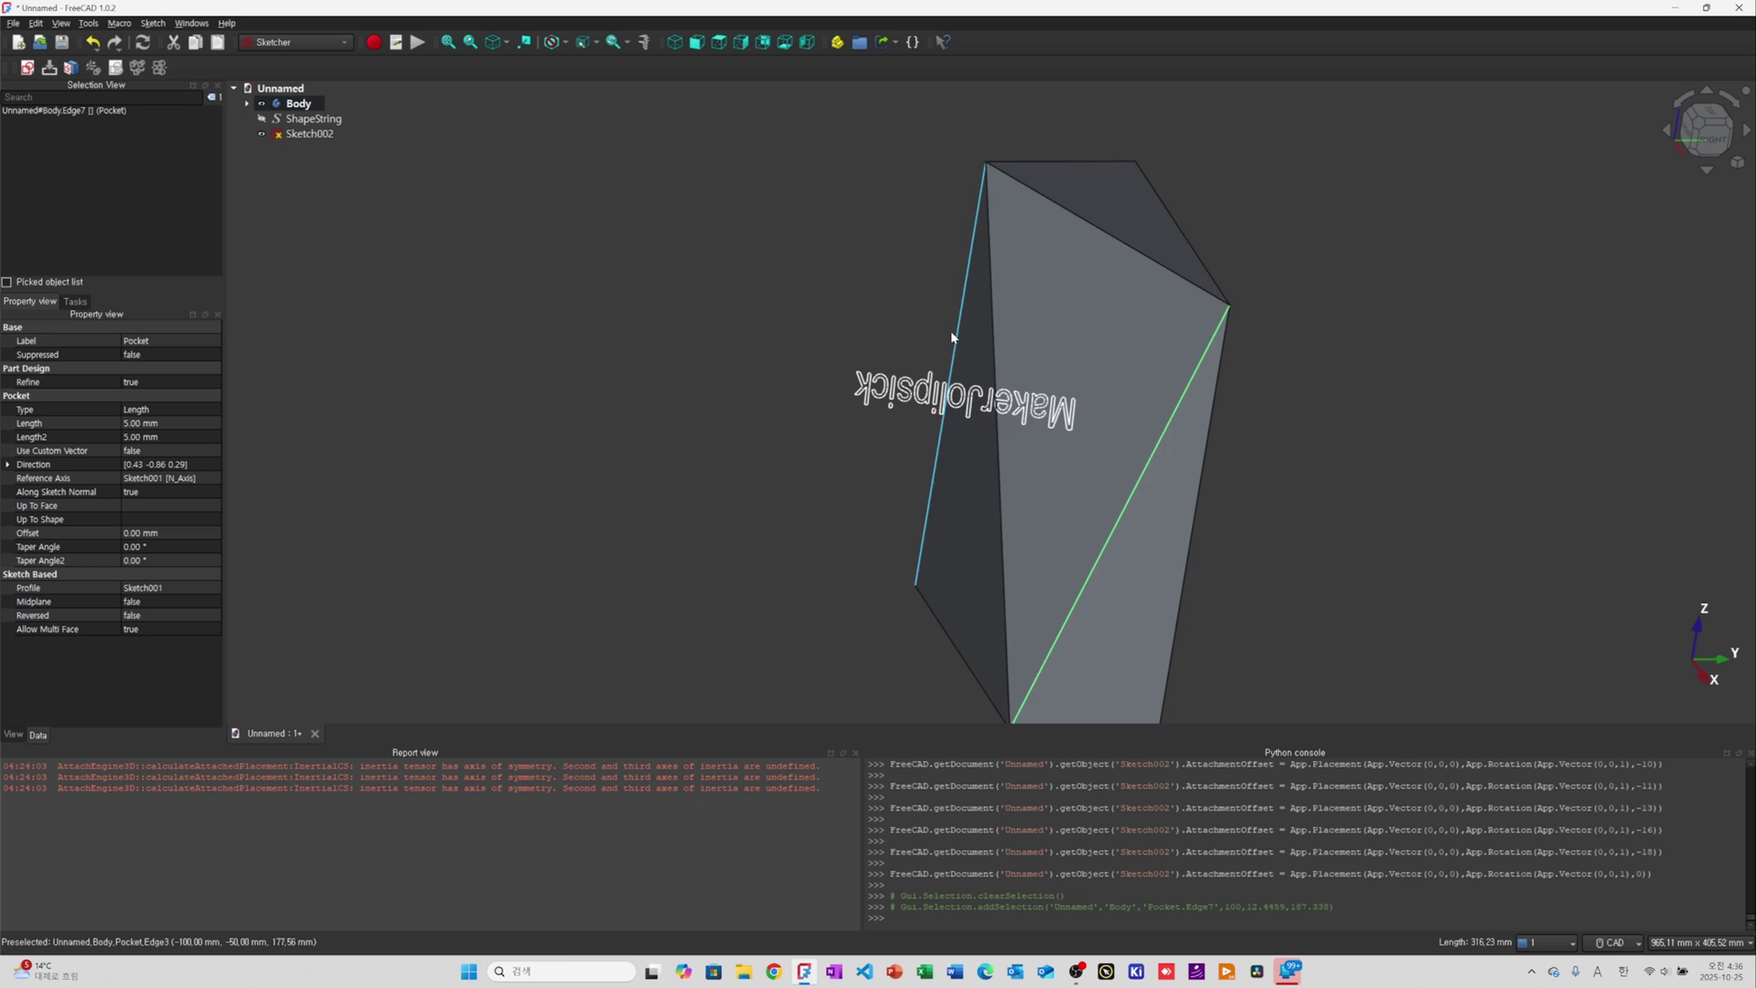
{"action": "left_click", "coordinate": [1267, 419]}
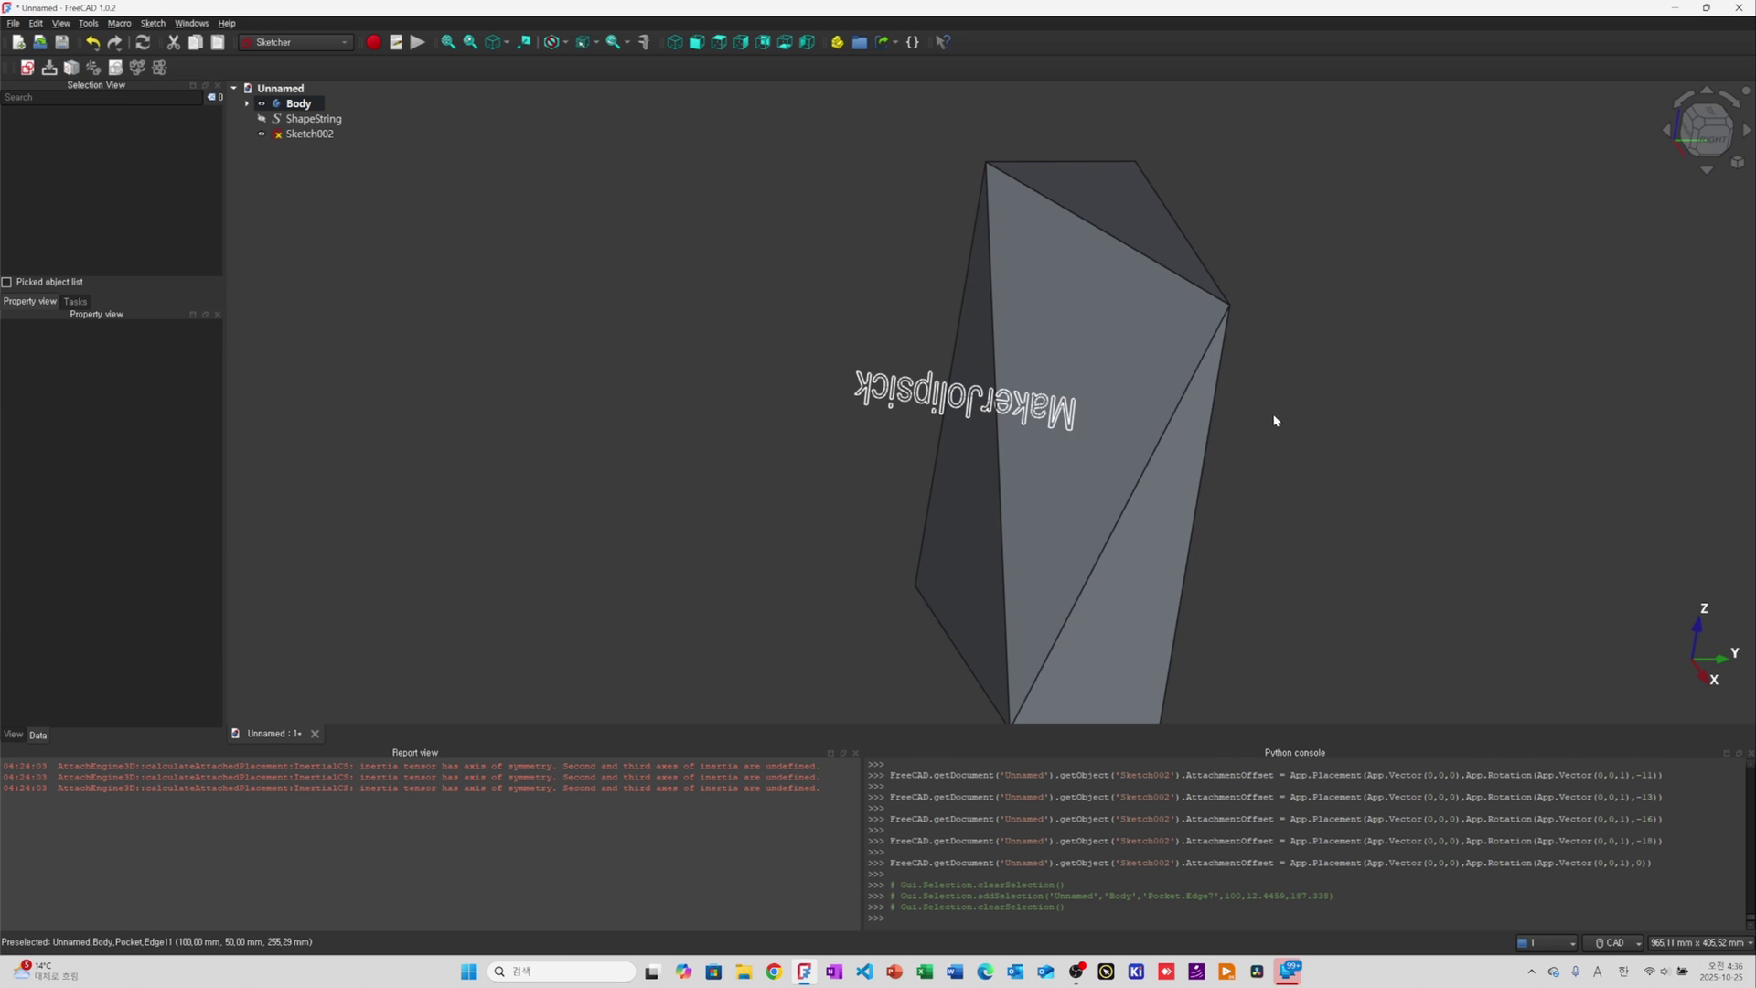
{"action": "left_click", "coordinate": [1143, 471]}
{"action": "left_click", "coordinate": [860, 476]}
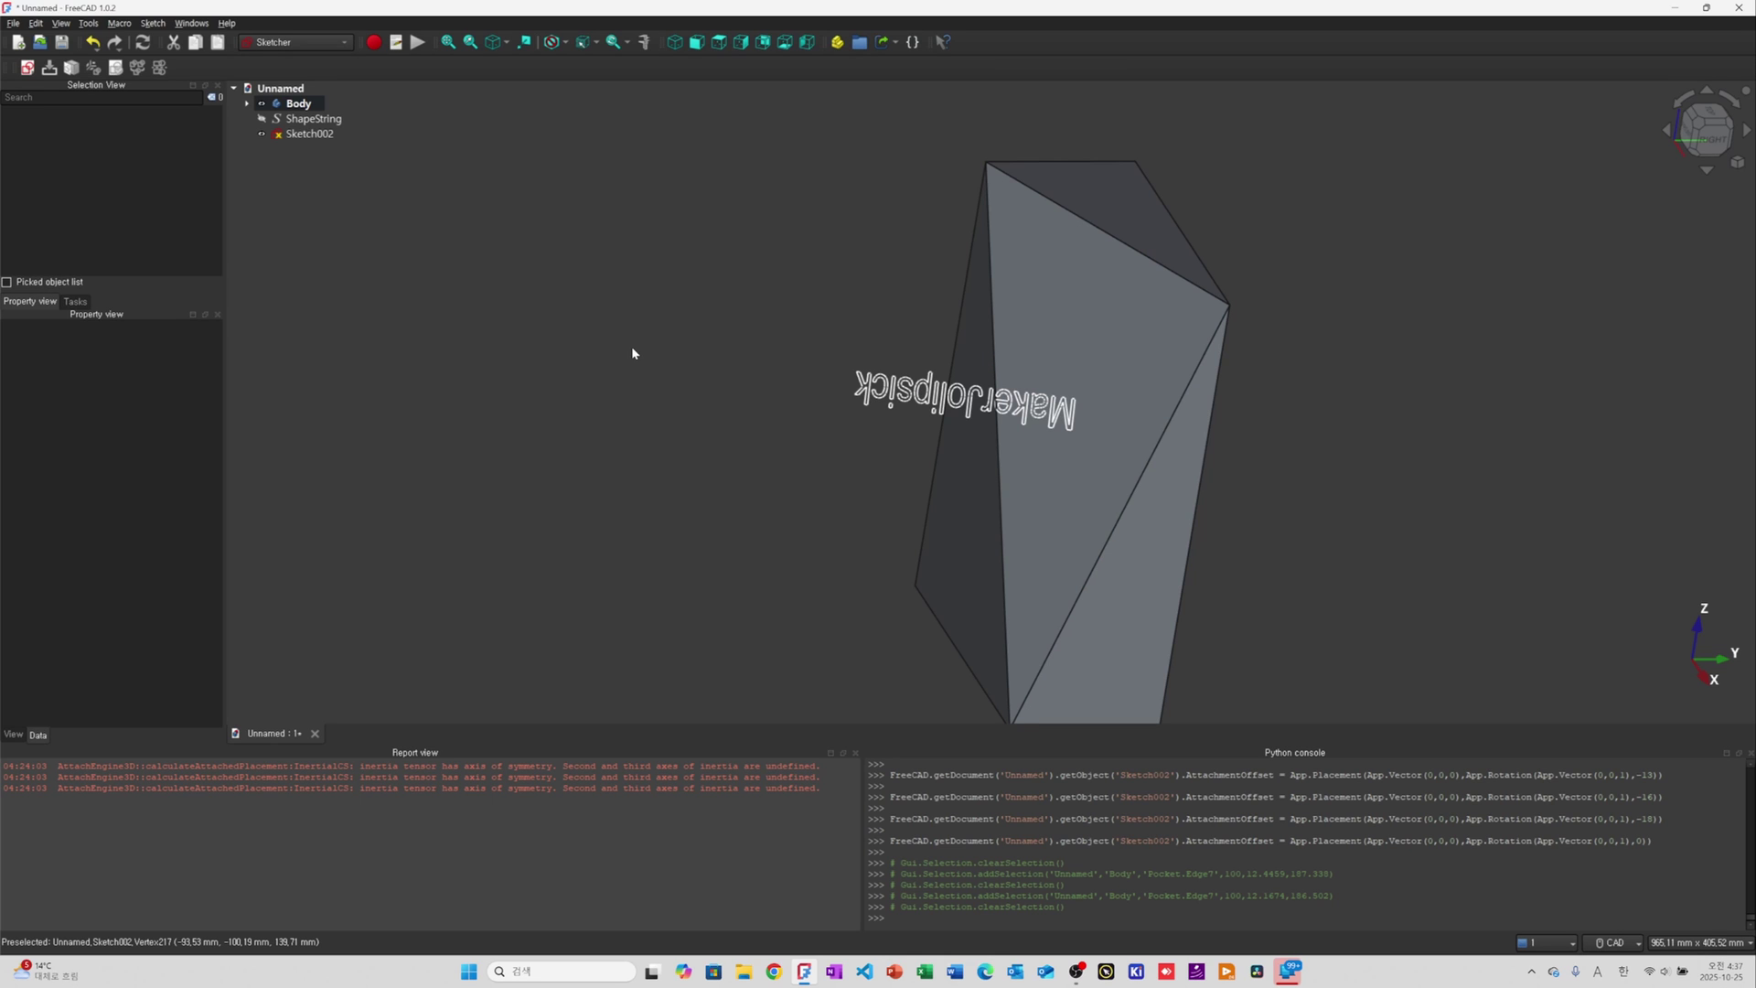
{"action": "left_click", "coordinate": [303, 133]}
{"action": "left_click_drag", "start_coordinate": [303, 134], "coordinate": [291, 108]}
{"action": "left_click", "coordinate": [326, 169]}
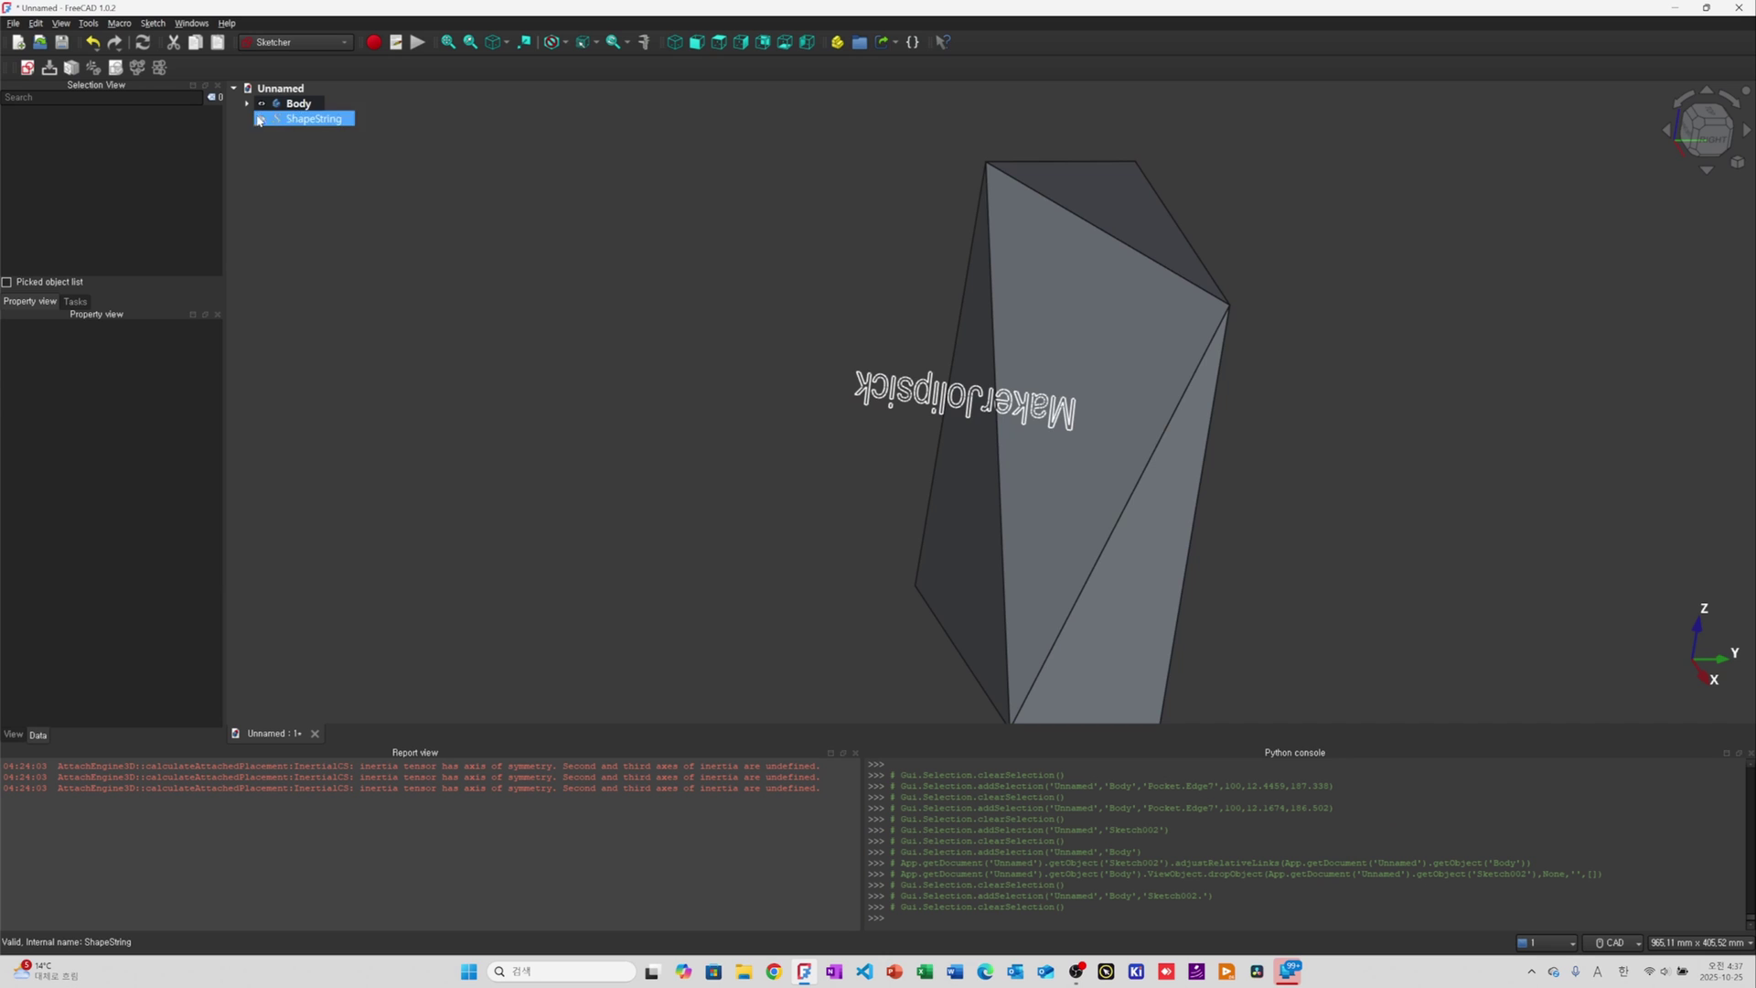
Expand the Body in the model tree and open its text sketch Sketch002 for editing
{"action": "left_click", "coordinate": [250, 106]}
{"action": "left_click", "coordinate": [320, 180]}
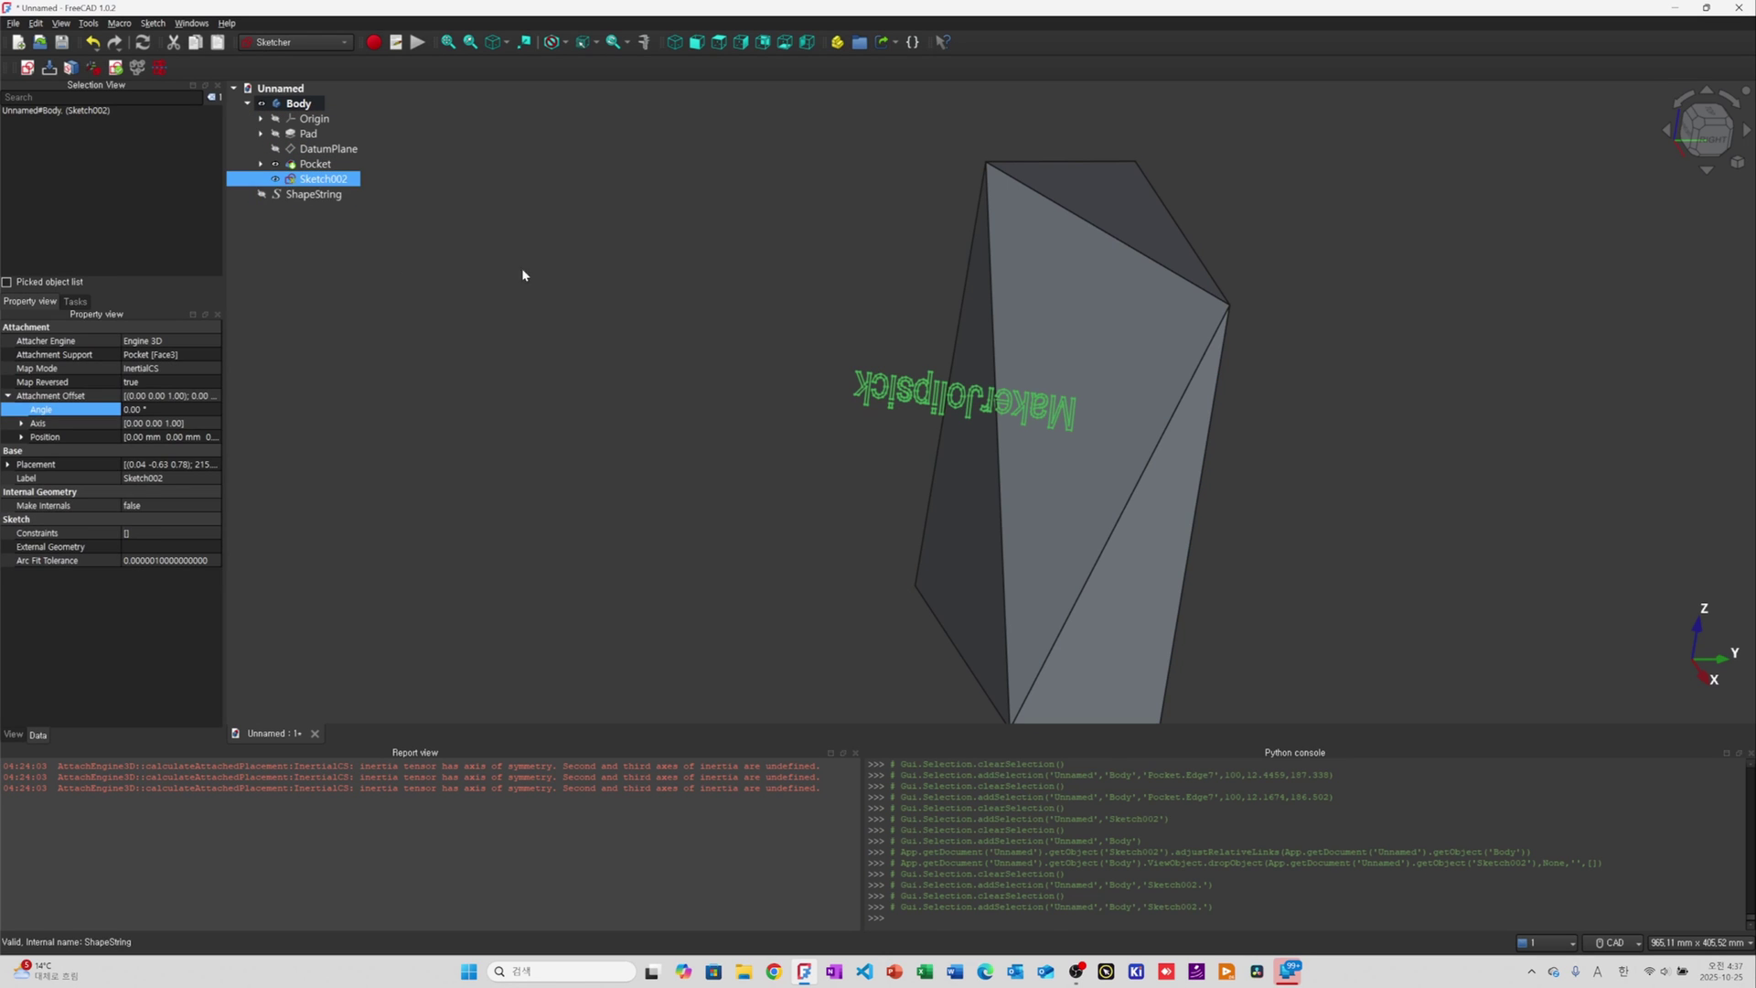
{"action": "left_click", "coordinate": [316, 164]}
{"action": "left_click", "coordinate": [322, 179]}
{"action": "left_click", "coordinate": [325, 194], "text": "ctrl"}
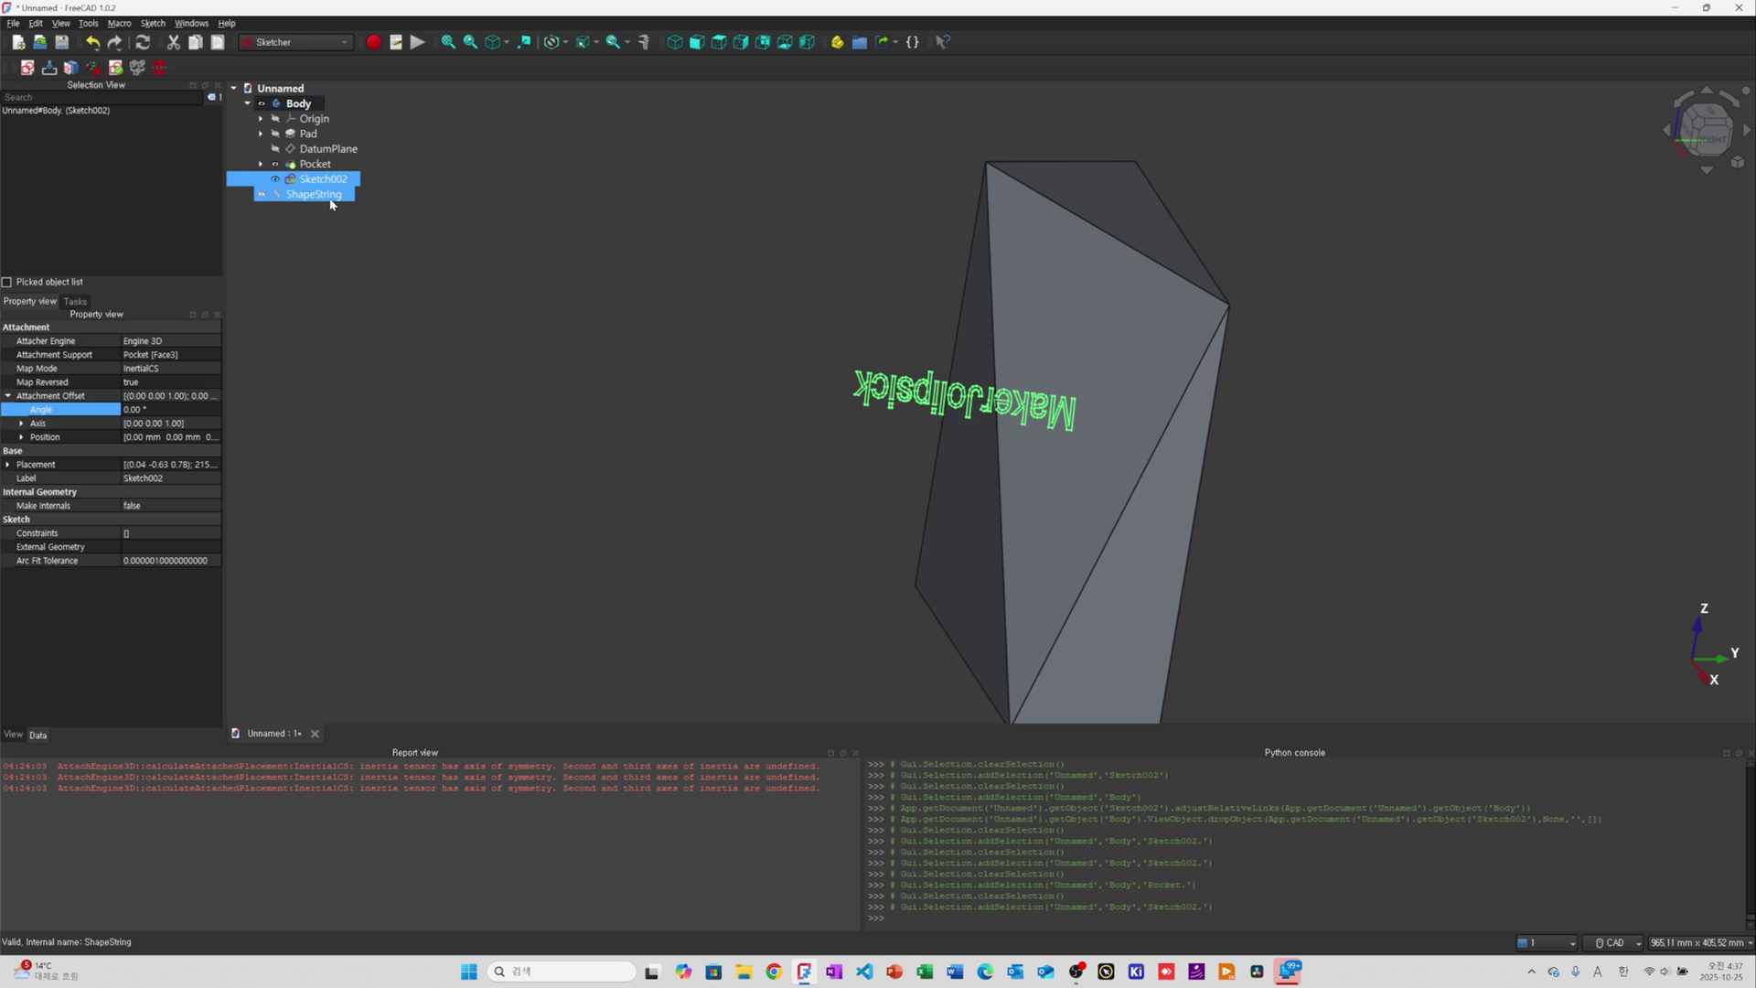
{"action": "left_click", "coordinate": [436, 263]}
{"action": "right_click", "coordinate": [329, 180]}
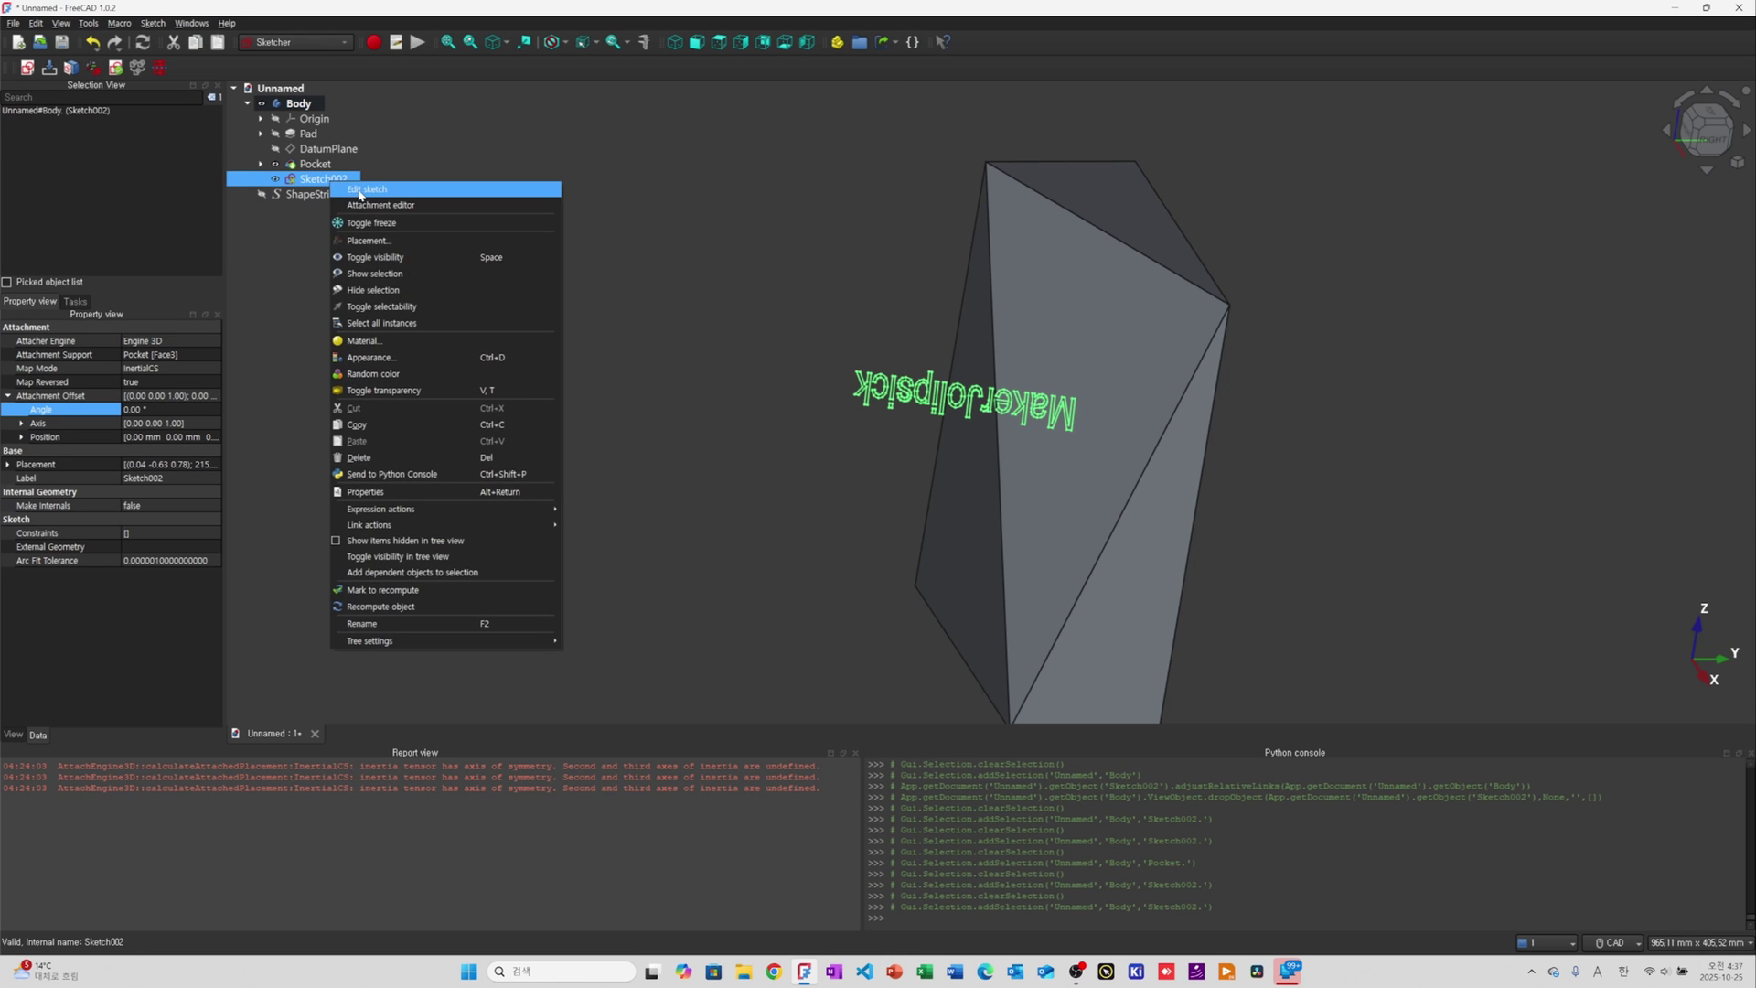
{"action": "left_click", "coordinate": [360, 190]}
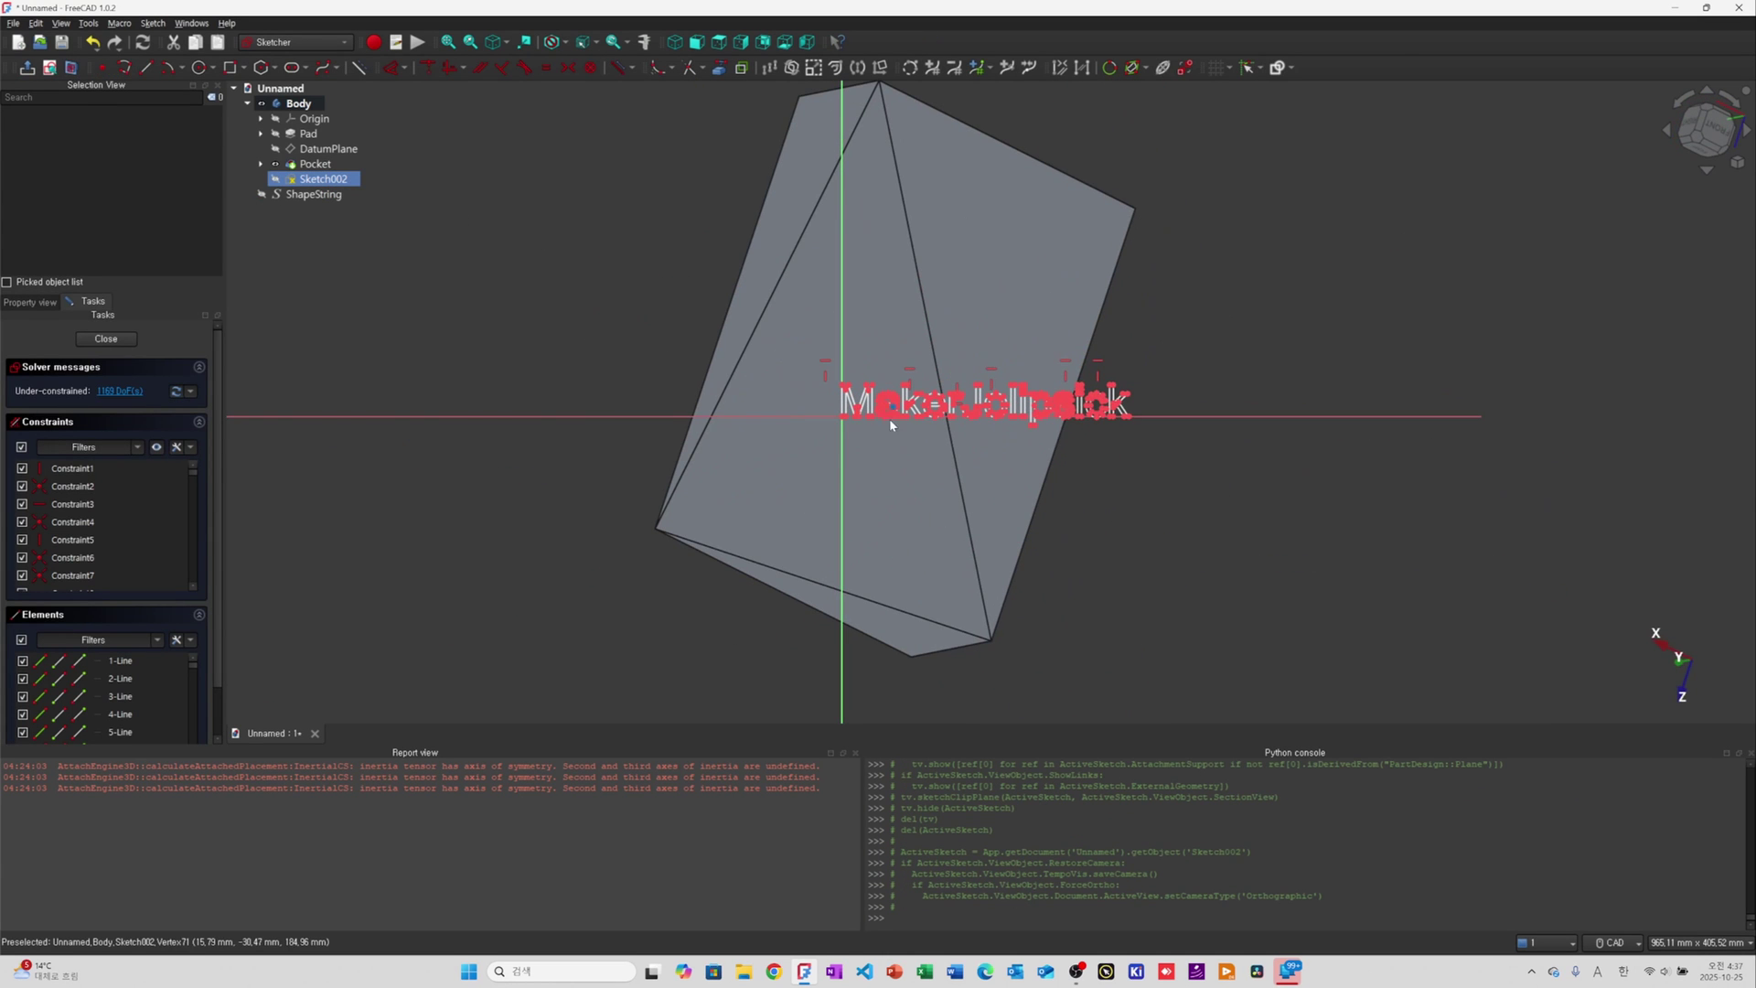
Project the slanted cut face's long diagonal edge, beside the start of the text, into Sketch002 as external geometry
{"action": "scroll", "coordinate": [737, 280], "scroll_direction": "up", "scroll_amount": 3}
{"action": "scroll", "coordinate": [737, 283], "scroll_direction": "down", "scroll_amount": 3}
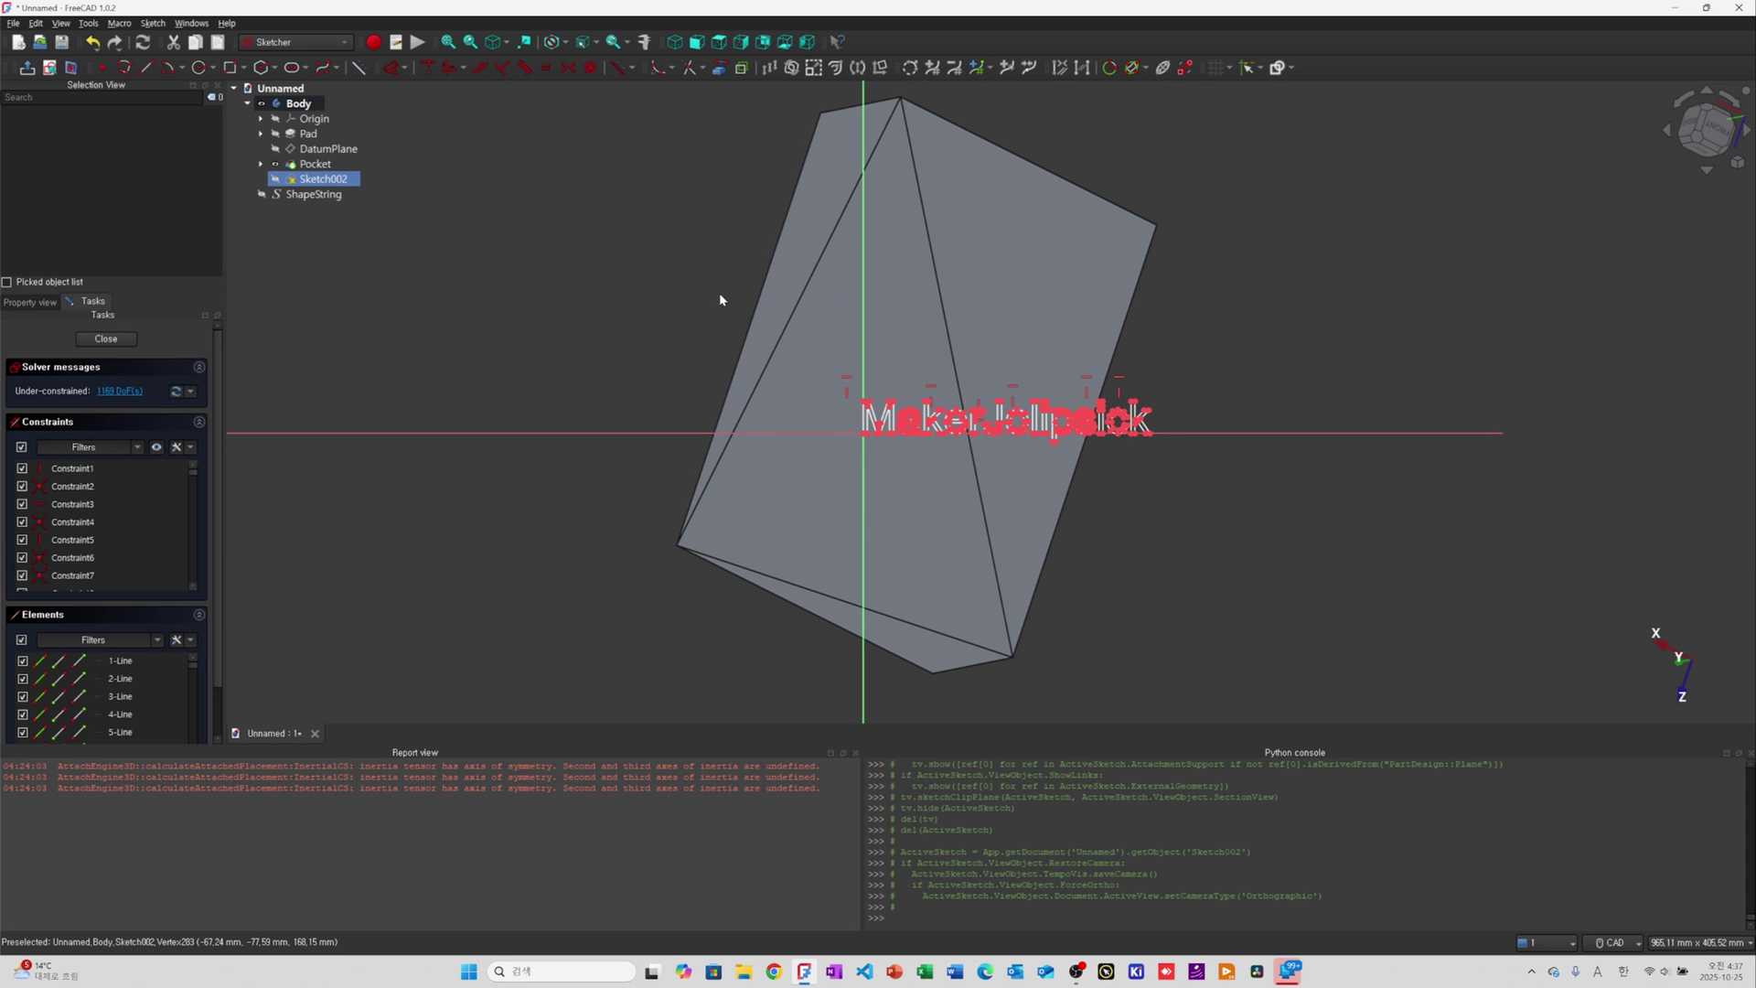
{"action": "scroll", "coordinate": [714, 259], "scroll_direction": "down", "scroll_amount": 3}
{"action": "scroll", "coordinate": [708, 238], "scroll_direction": "up", "scroll_amount": 3}
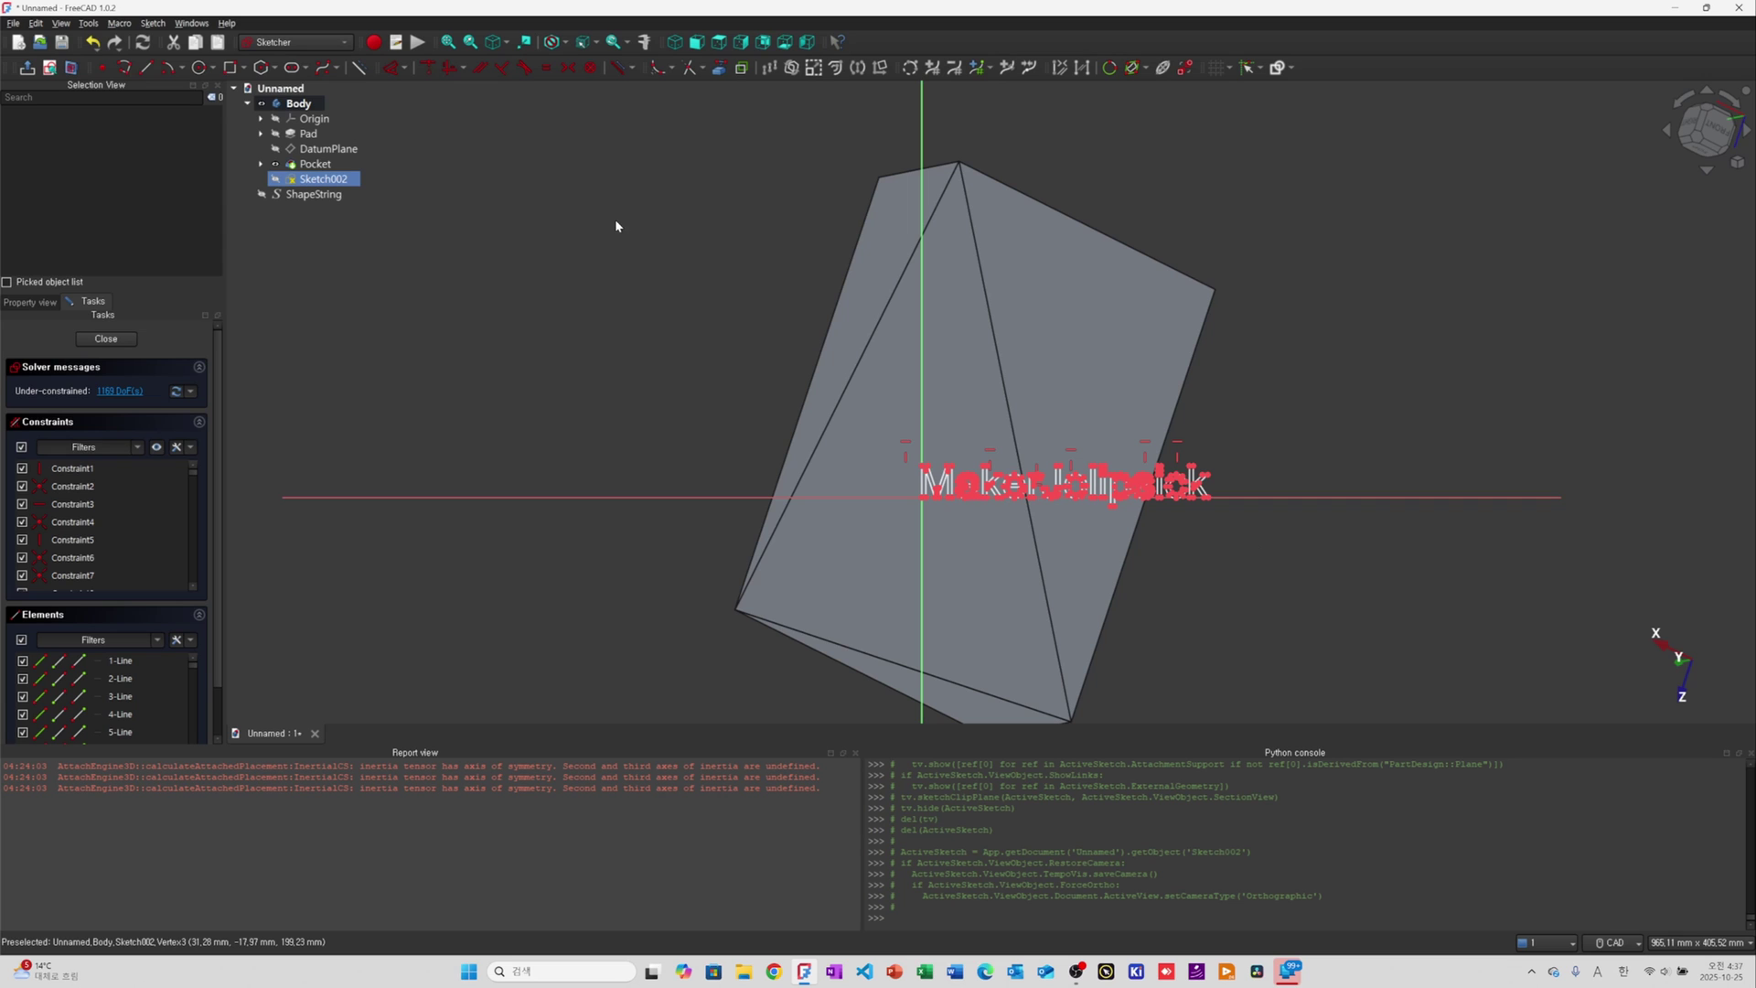
{"action": "left_click", "coordinate": [722, 70]}
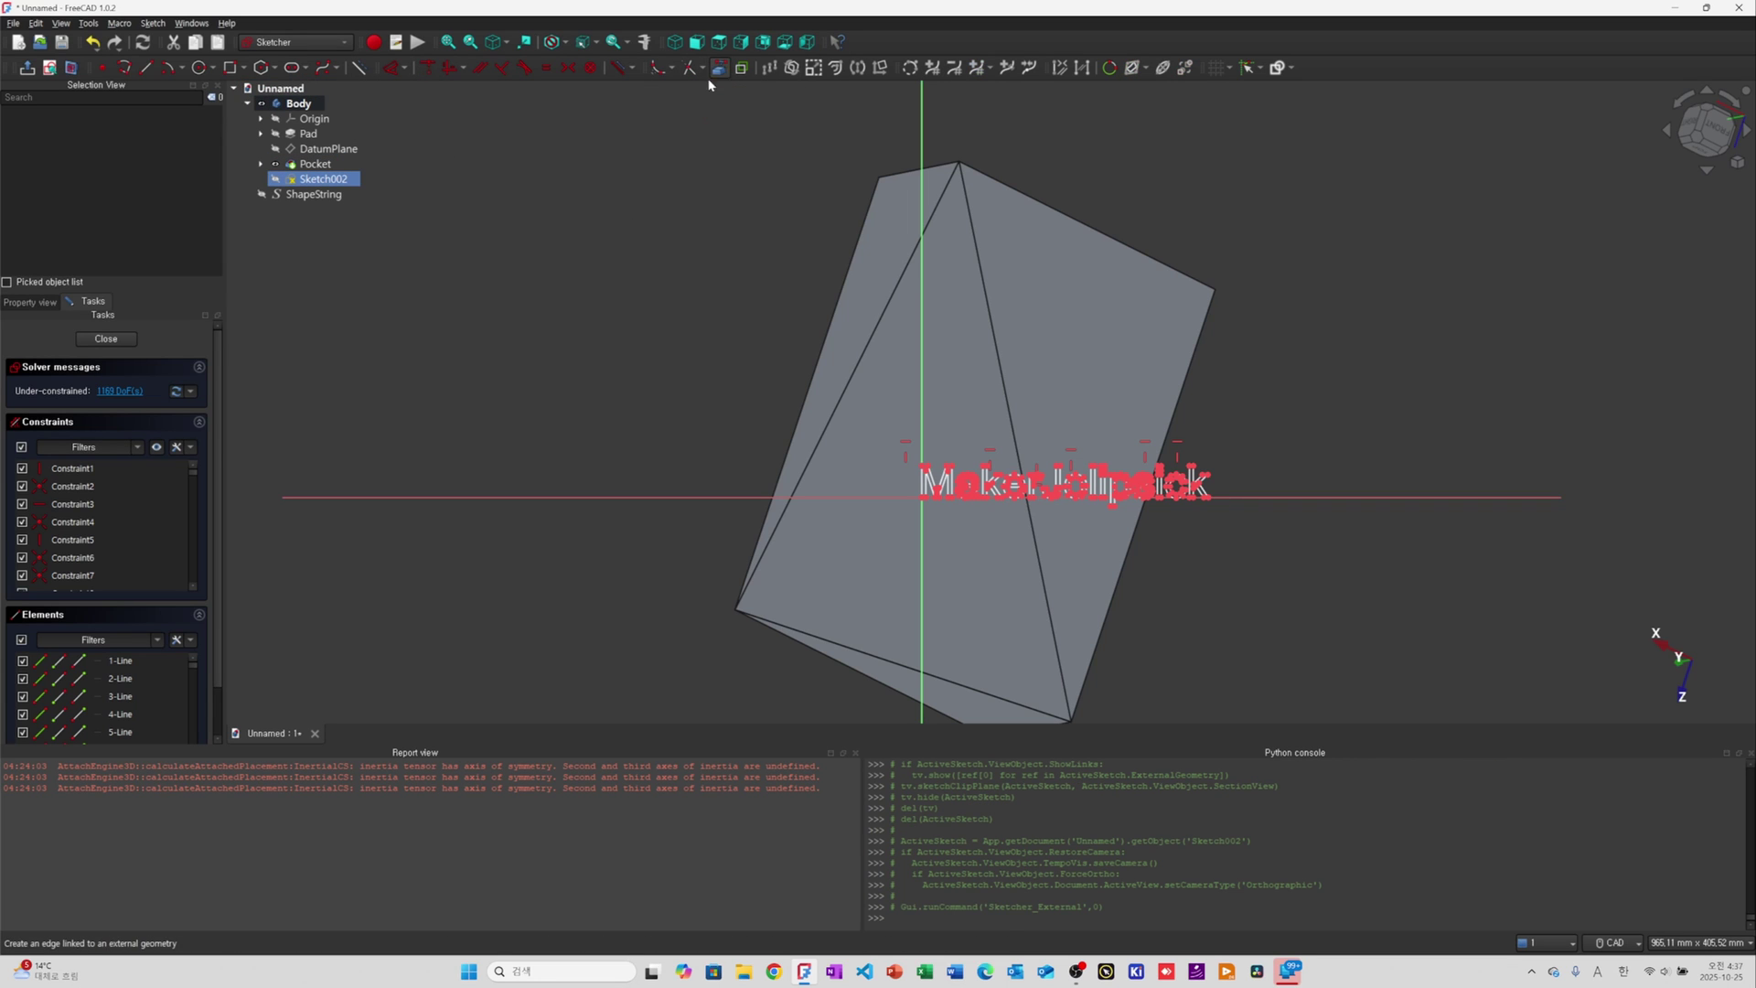
{"action": "left_click", "coordinate": [869, 338]}
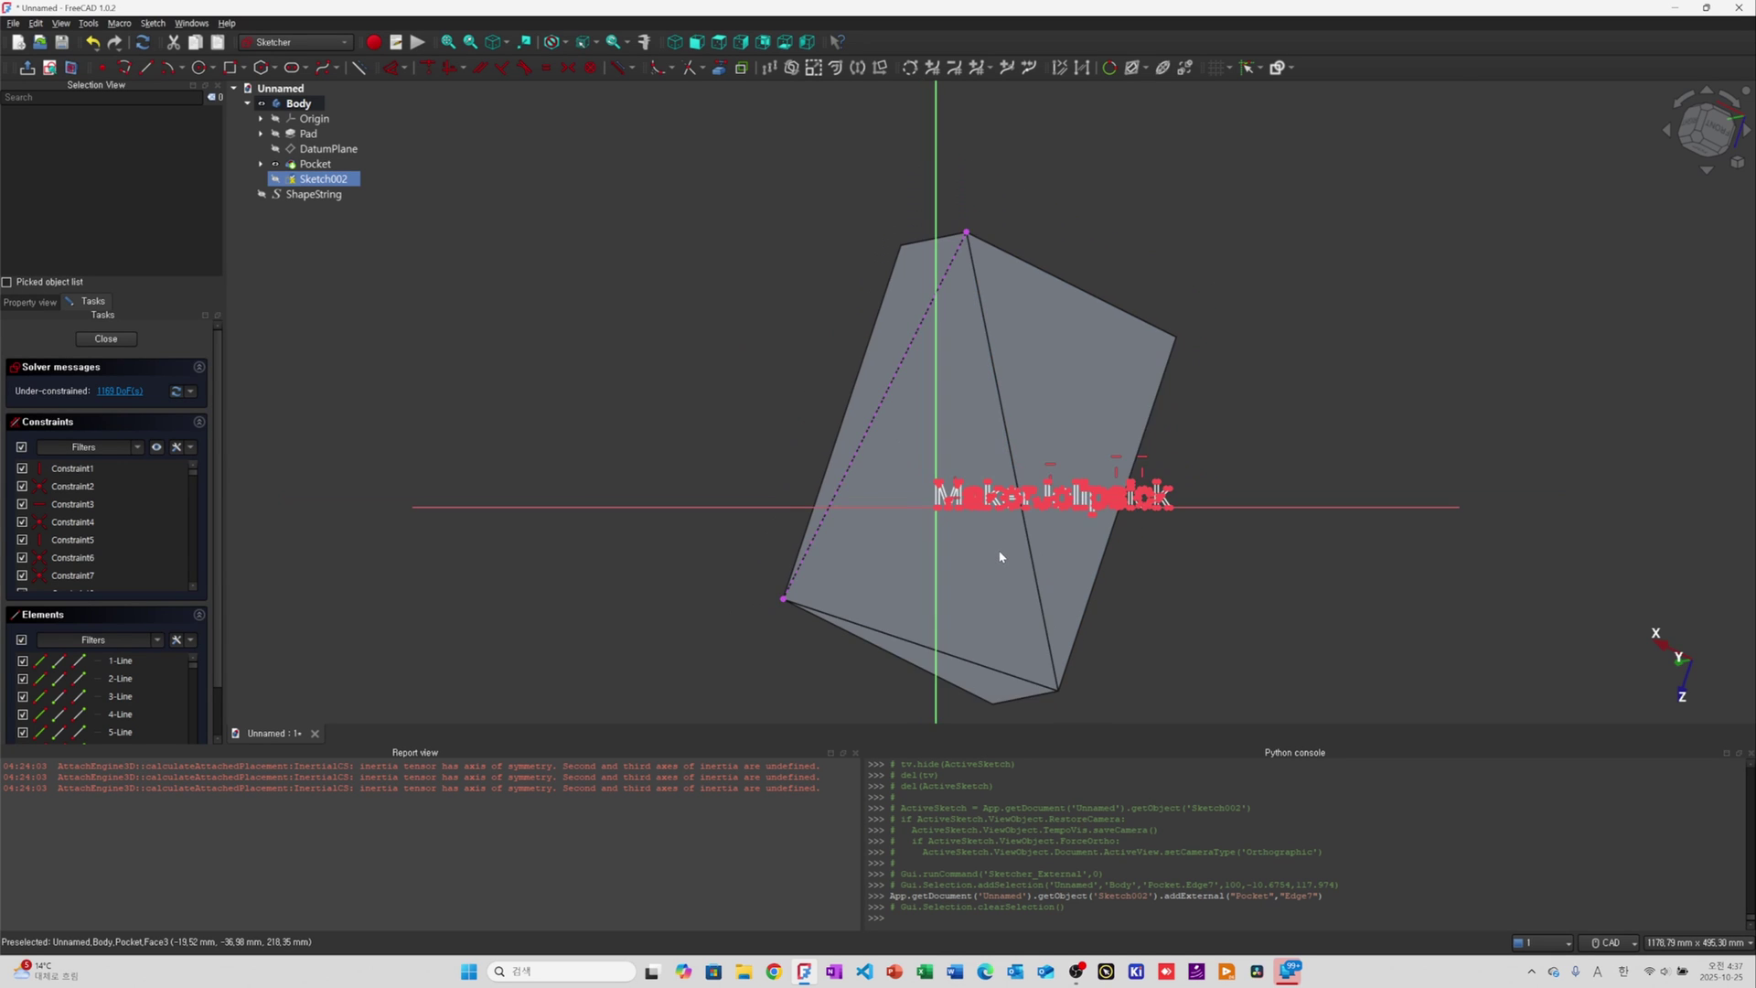
Draw a horizontal line about 181 mm long along the text baseline, from the sketch origin to the last k's lower outer corner
{"action": "scroll", "coordinate": [997, 553], "scroll_direction": "up", "scroll_amount": 3}
{"action": "scroll", "coordinate": [917, 502], "scroll_direction": "down", "scroll_amount": 1}
{"action": "scroll", "coordinate": [951, 538], "scroll_direction": "down", "scroll_amount": 1}
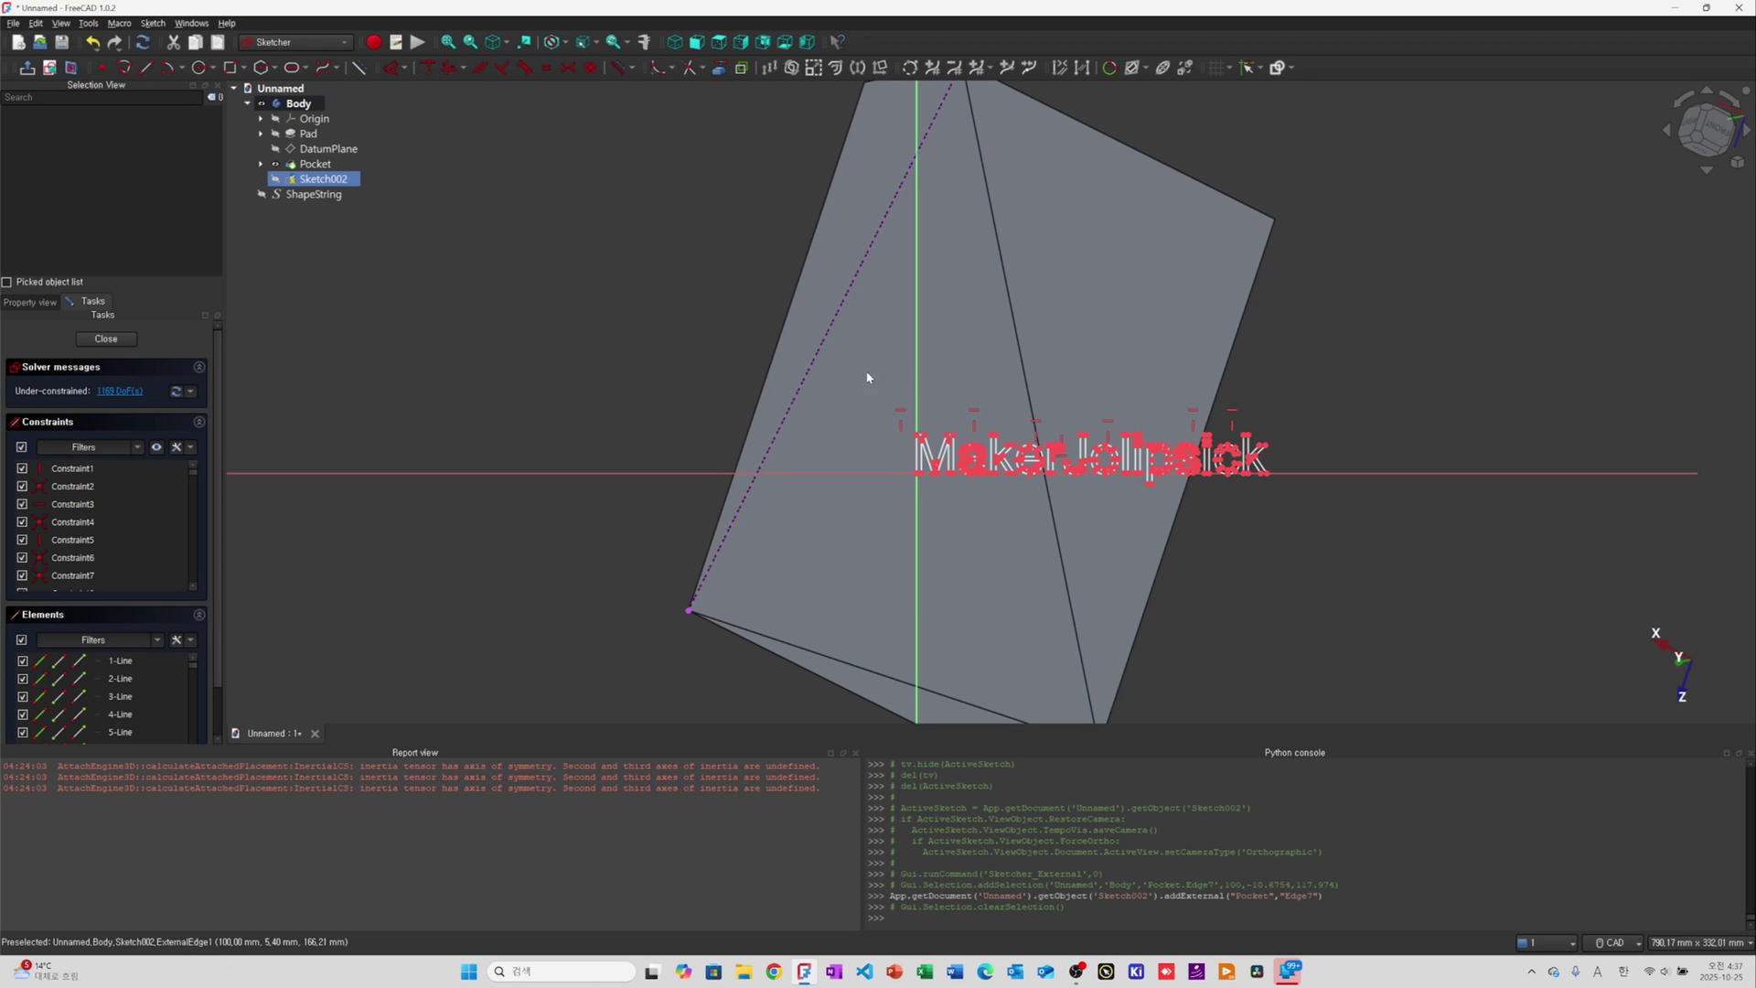
{"action": "left_click", "coordinate": [146, 66]}
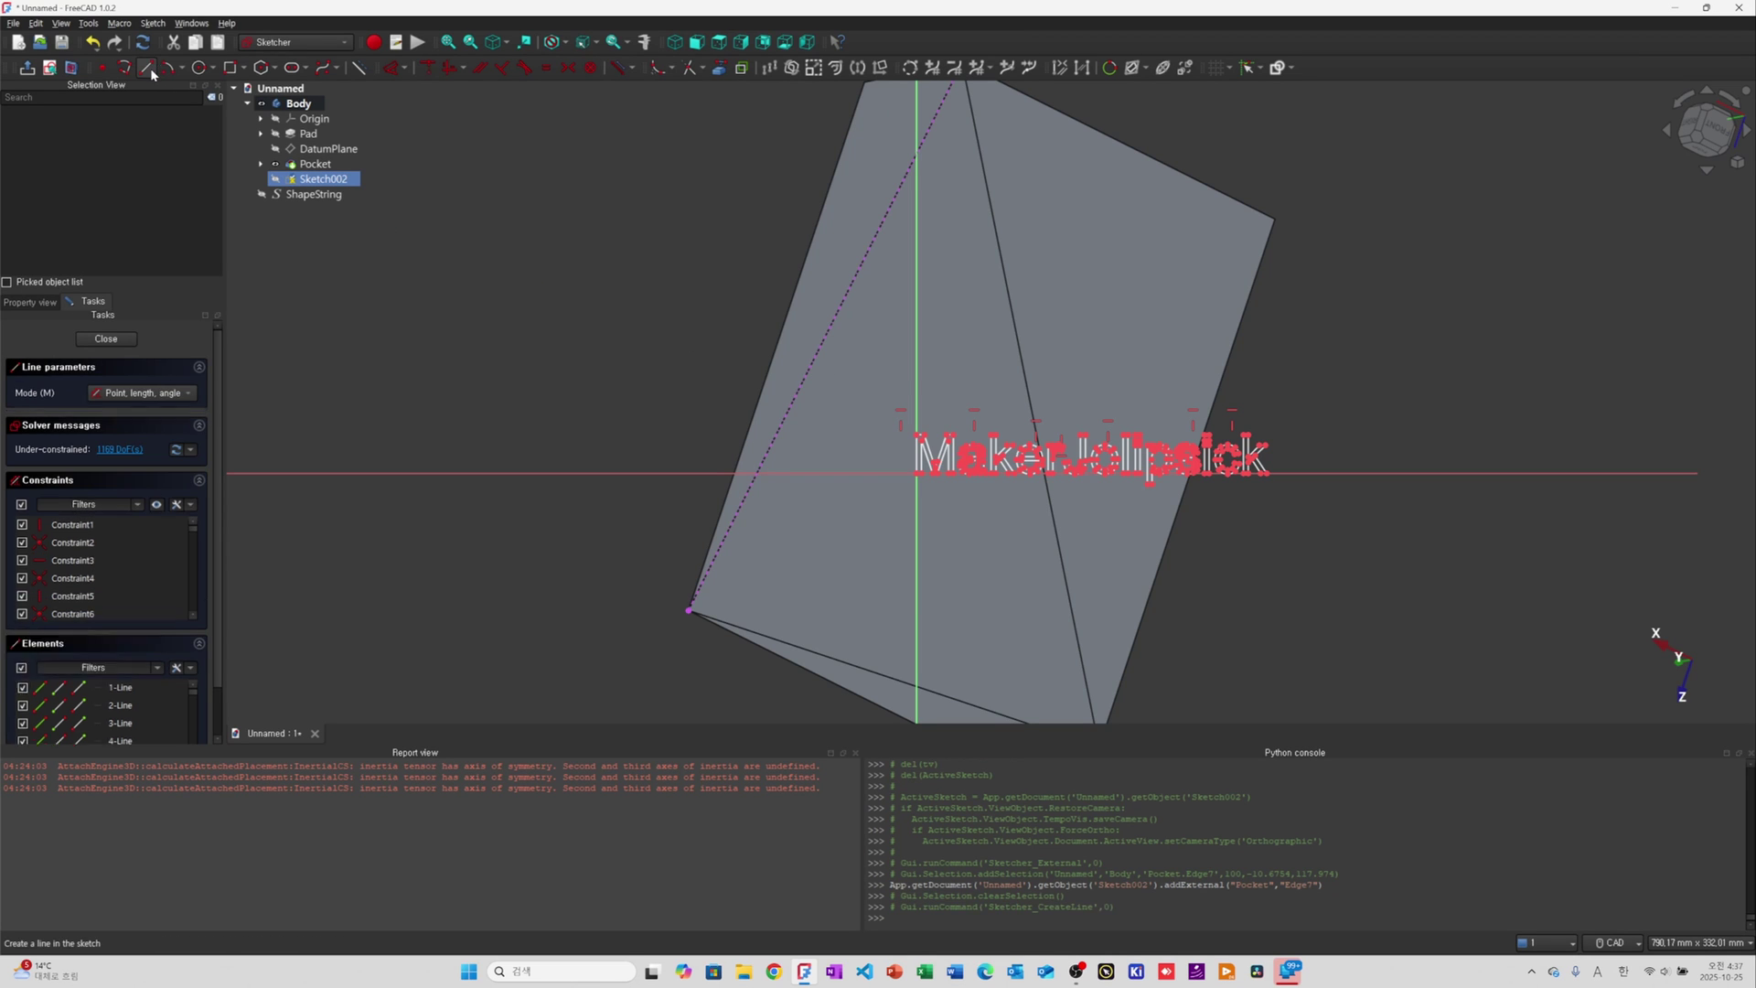
{"action": "scroll", "coordinate": [959, 476], "scroll_direction": "up", "scroll_amount": 6}
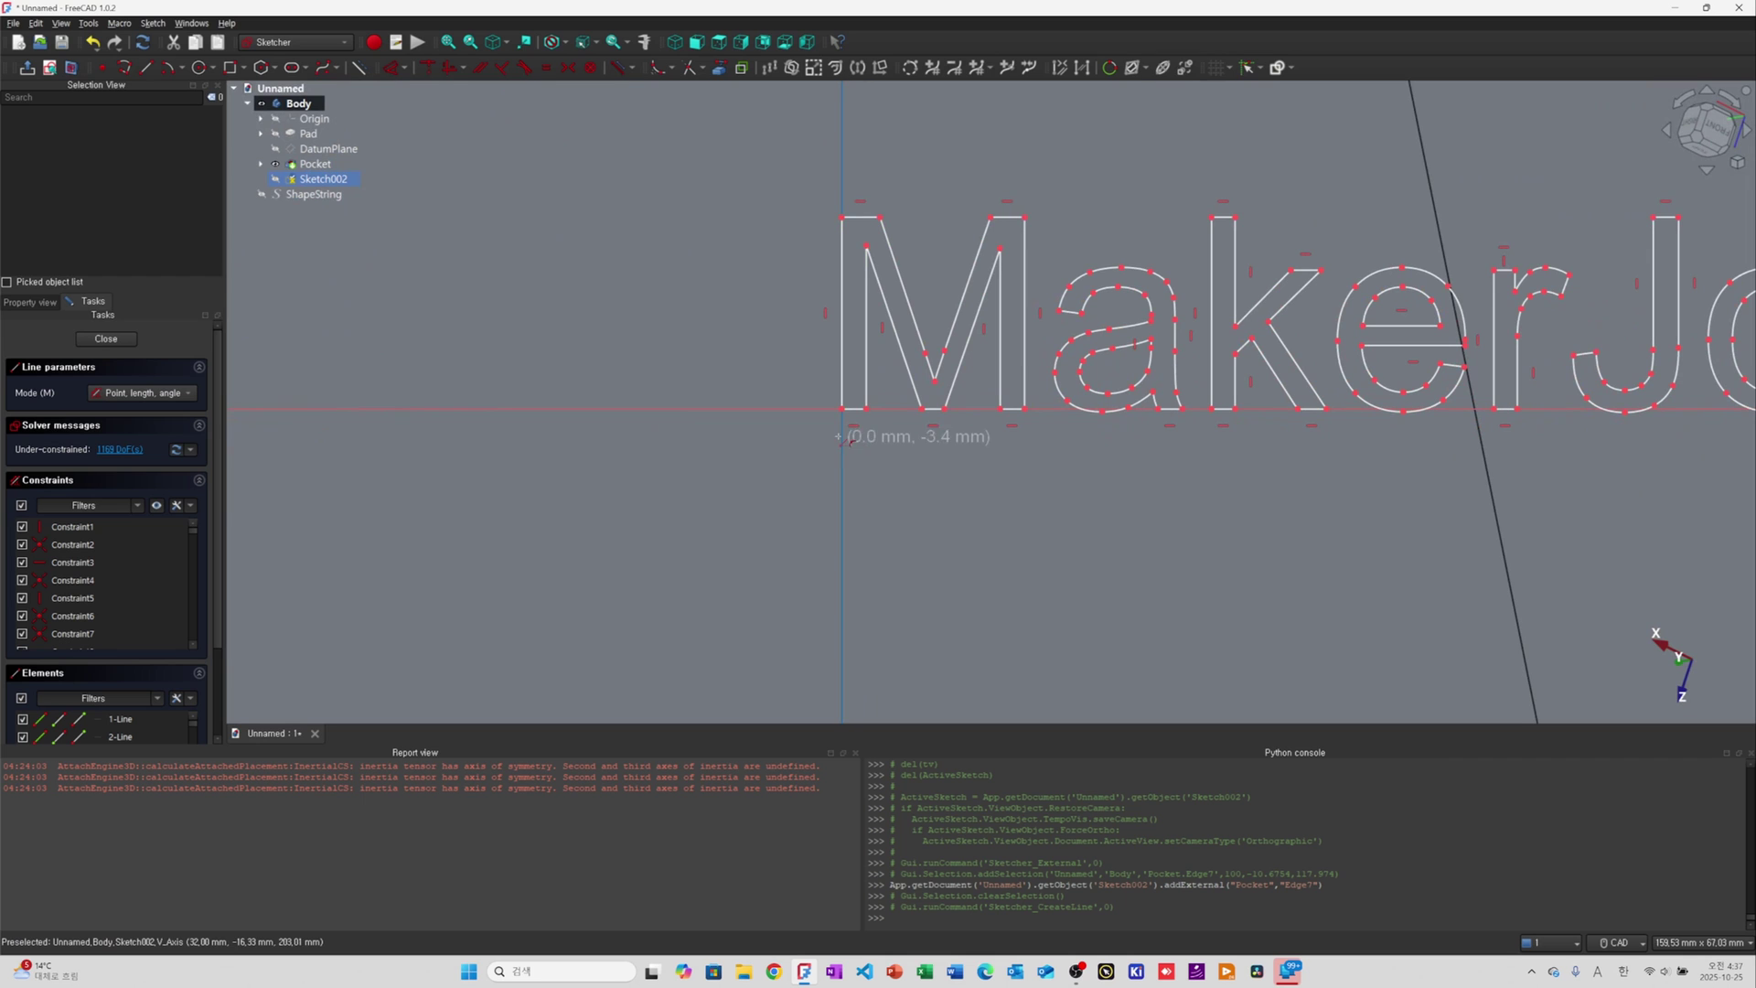
{"action": "left_click", "coordinate": [842, 413]}
{"action": "scroll", "coordinate": [910, 498], "scroll_direction": "down", "scroll_amount": 6}
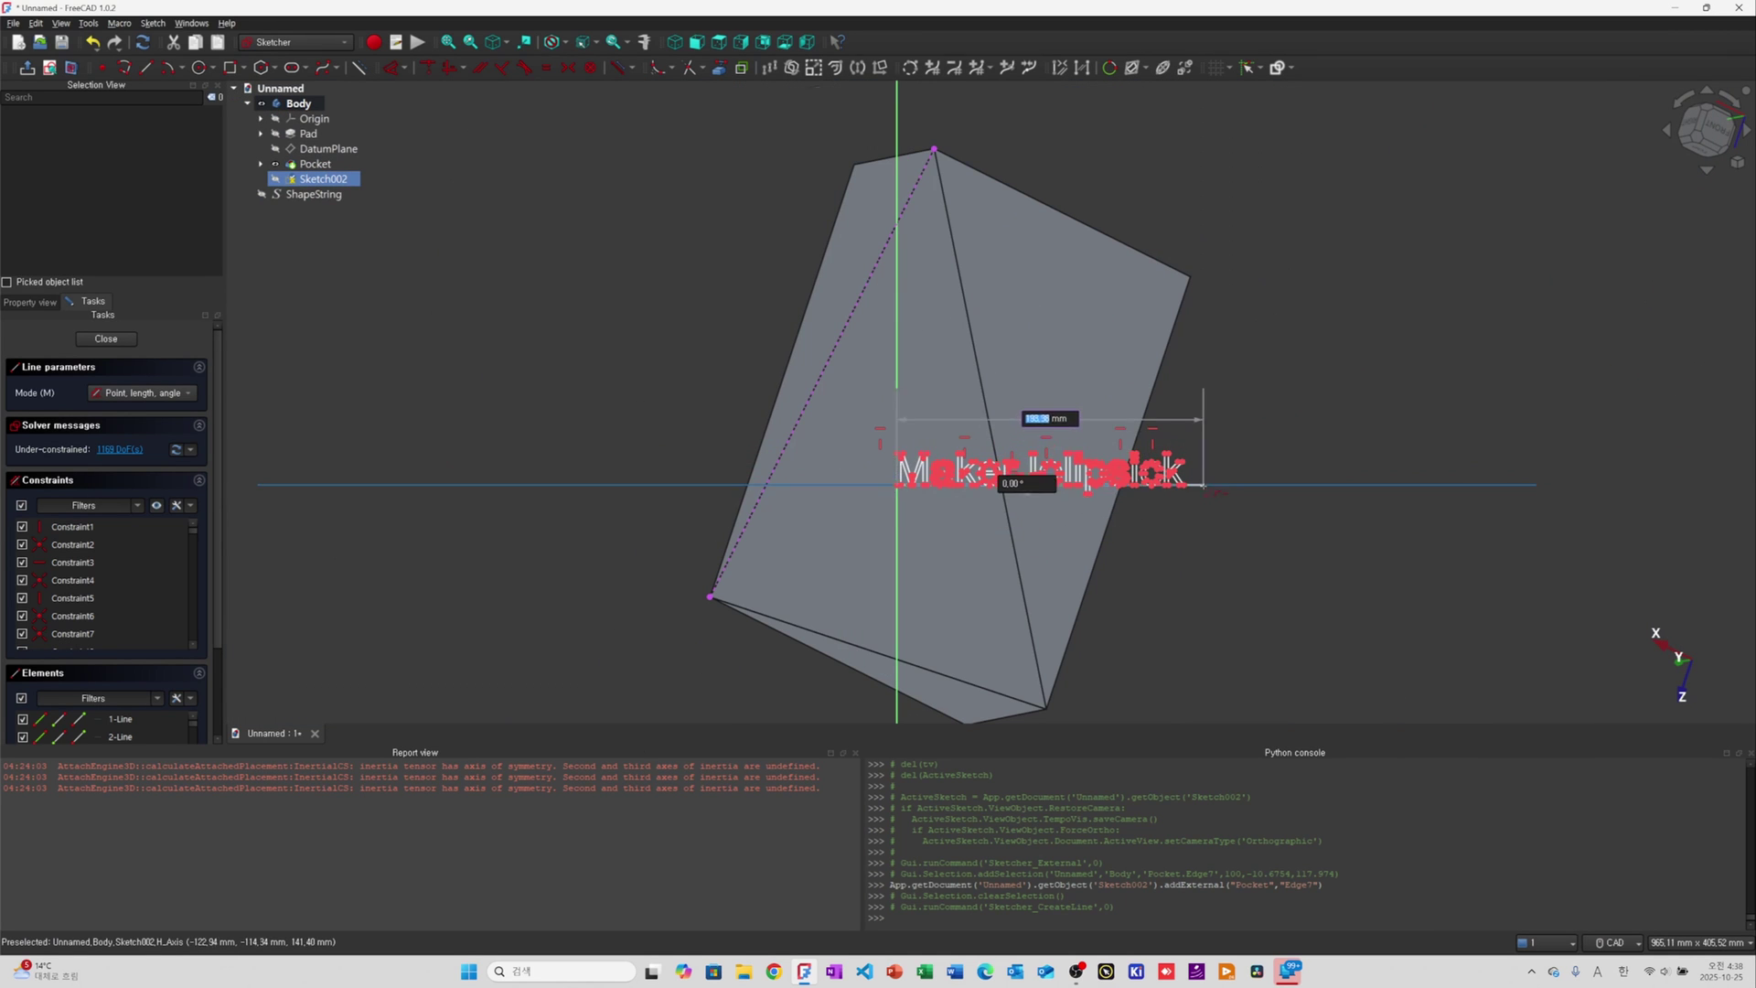
{"action": "scroll", "coordinate": [1160, 492], "scroll_direction": "up", "scroll_amount": 5}
{"action": "scroll", "coordinate": [1151, 496], "scroll_direction": "up", "scroll_amount": 5}
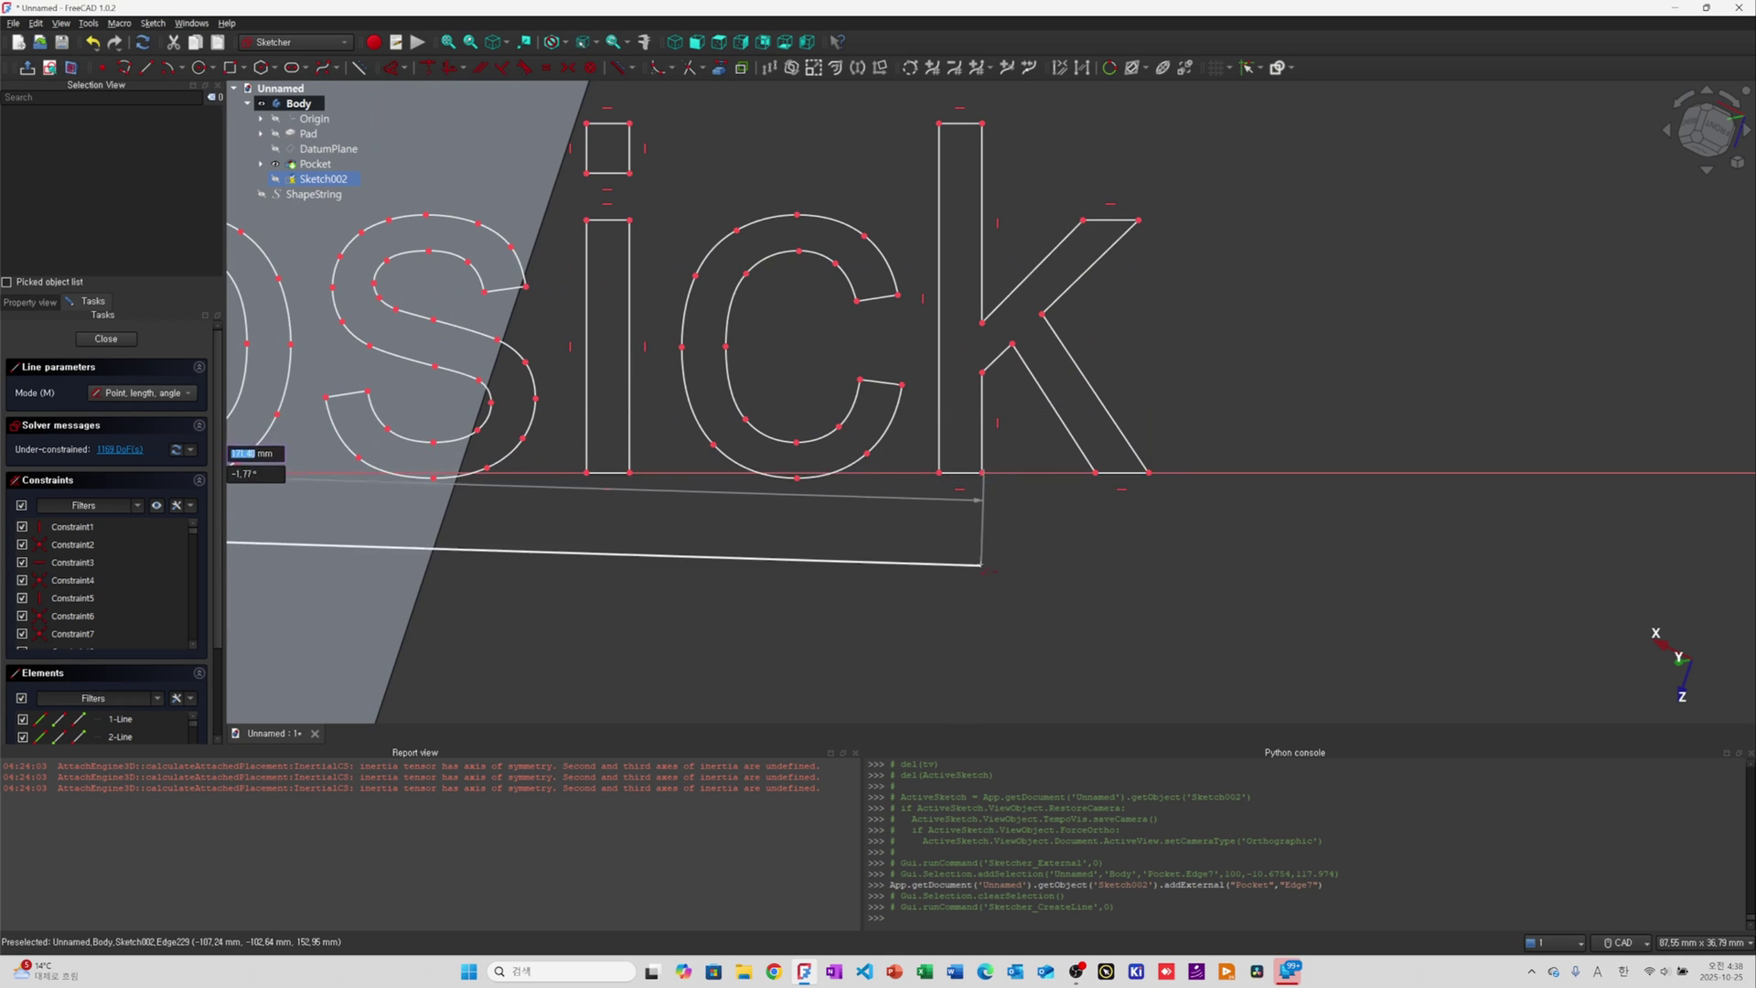
{"action": "scroll", "coordinate": [991, 556], "scroll_direction": "down", "scroll_amount": 6}
{"action": "scroll", "coordinate": [990, 556], "scroll_direction": "down", "scroll_amount": 6}
{"action": "scroll", "coordinate": [970, 562], "scroll_direction": "up", "scroll_amount": 7}
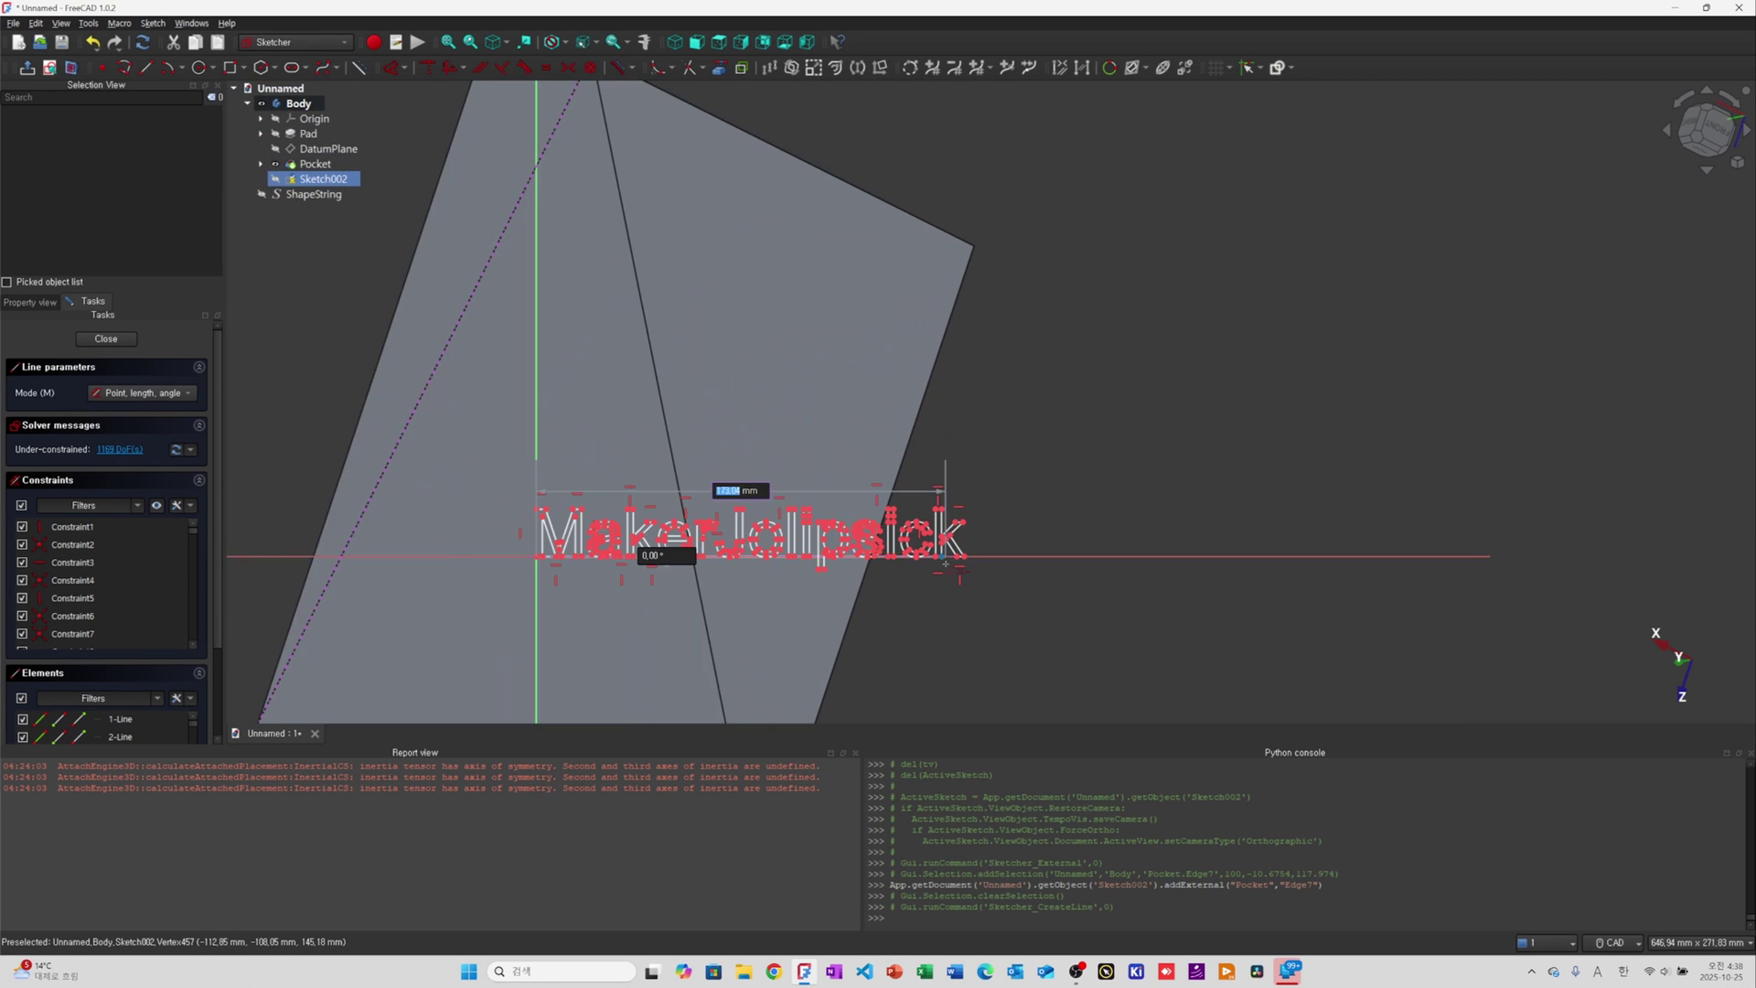
{"action": "left_click", "coordinate": [987, 549]}
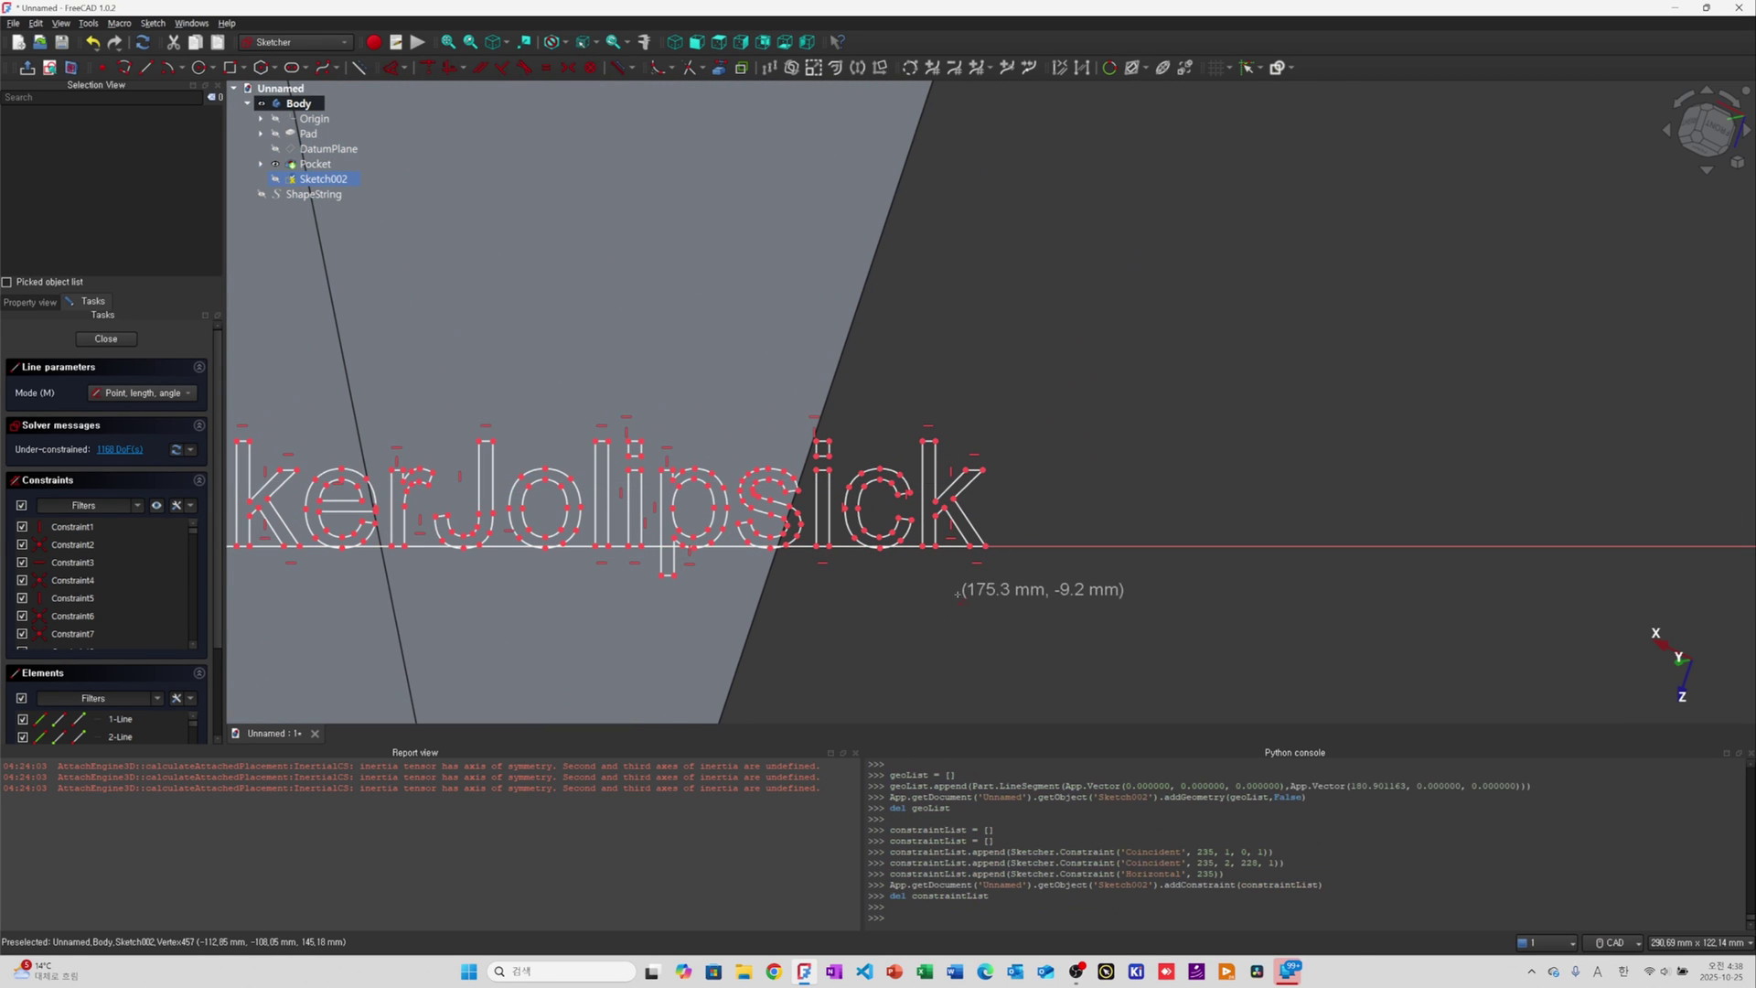
{"action": "right_click", "coordinate": [946, 600]}
Convert the line along the text baseline to construction geometry
{"action": "scroll", "coordinate": [903, 569], "scroll_direction": "up", "scroll_amount": 3}
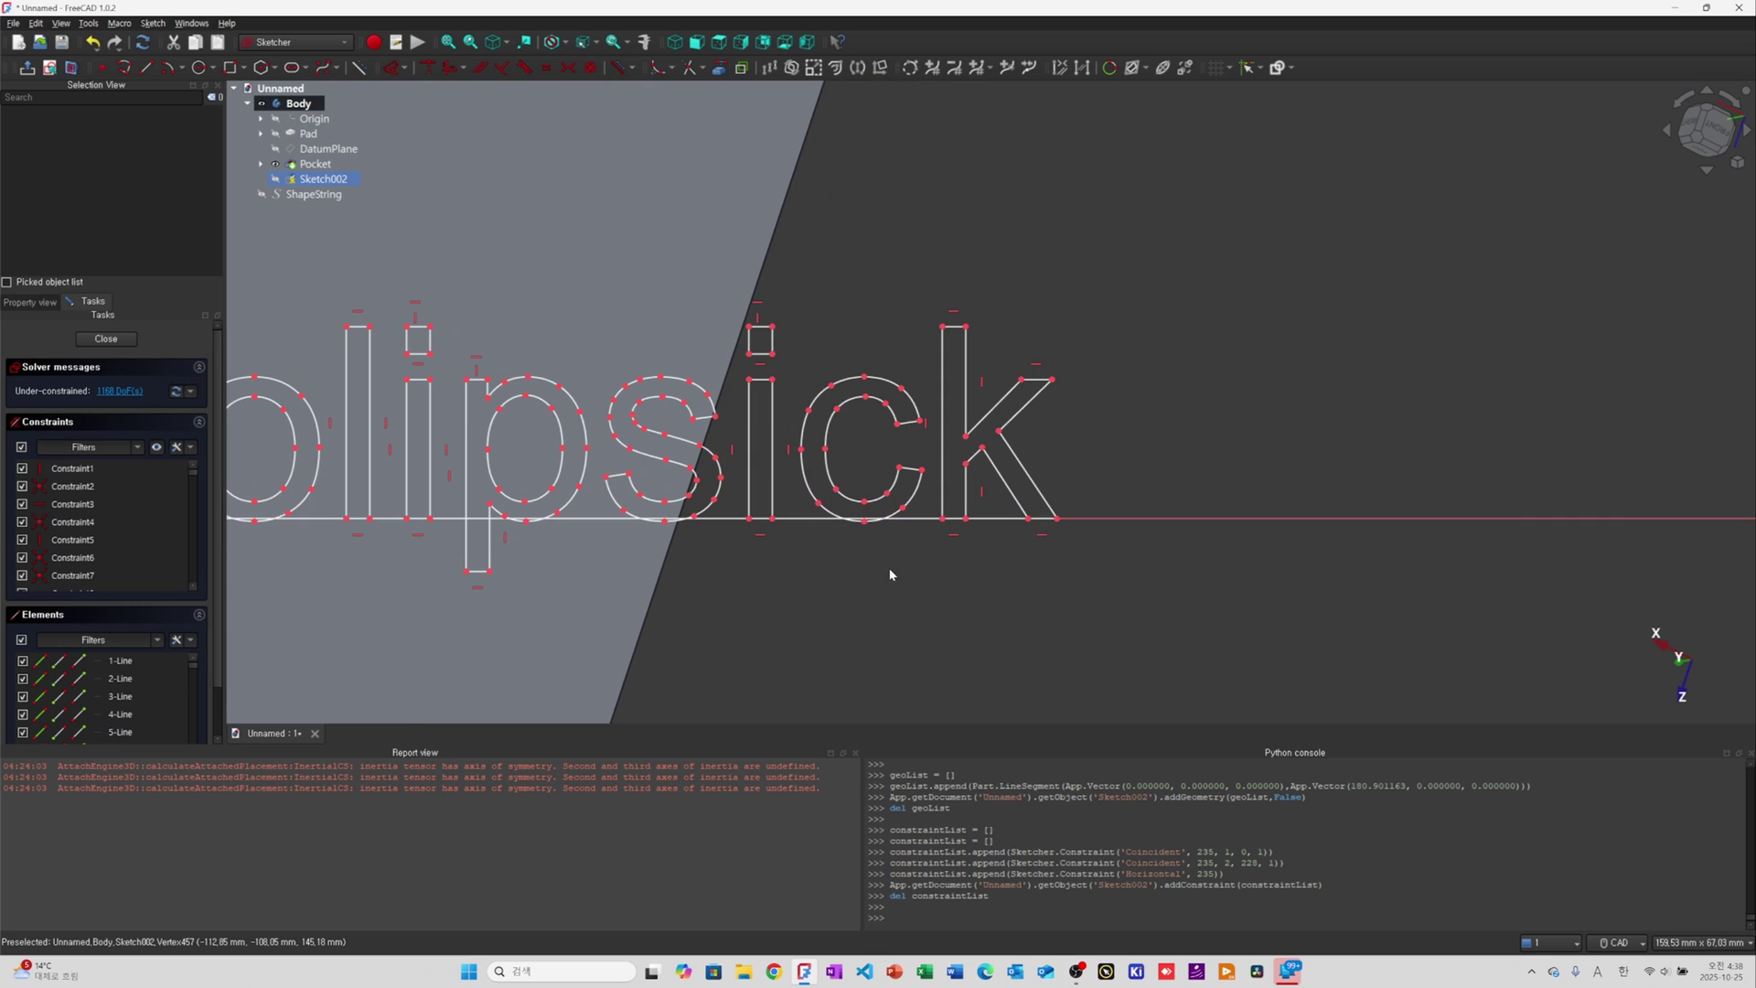
{"action": "left_click", "coordinate": [920, 523]}
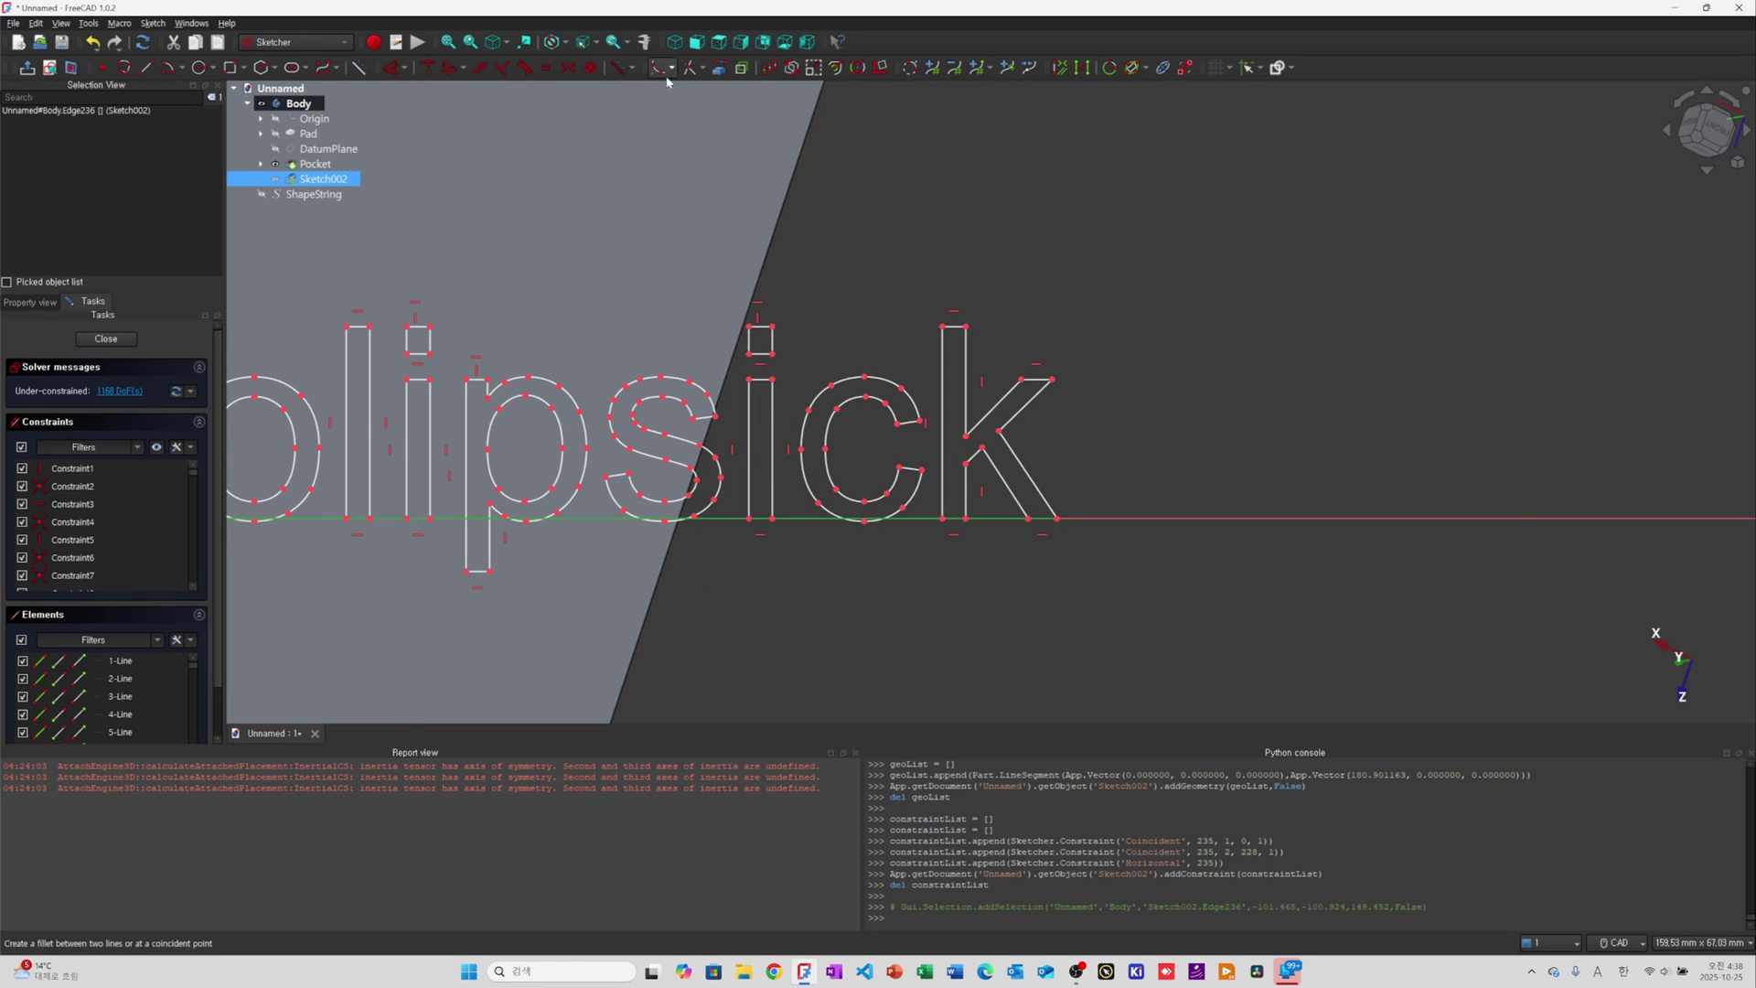
{"action": "left_click", "coordinate": [358, 68]}
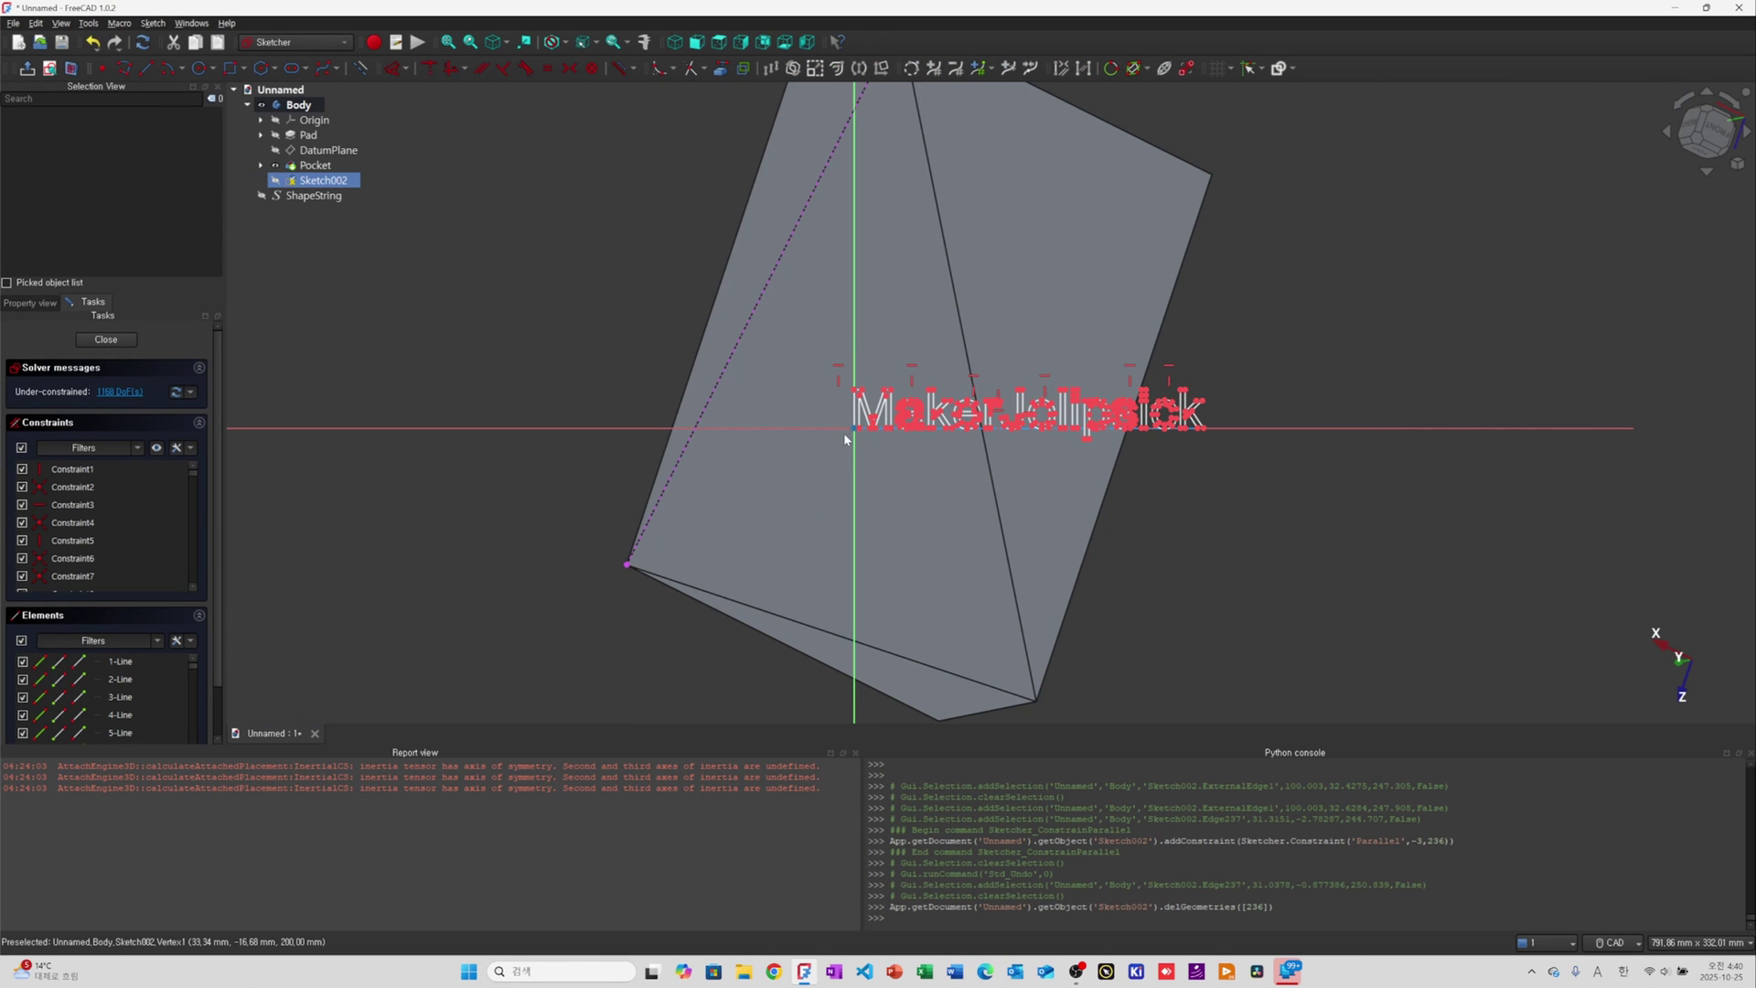
Draw a slanted construction line about 65 mm long below the M, roughly parallel to the projected edge
{"action": "scroll", "coordinate": [855, 441], "scroll_direction": "up", "scroll_amount": 3}
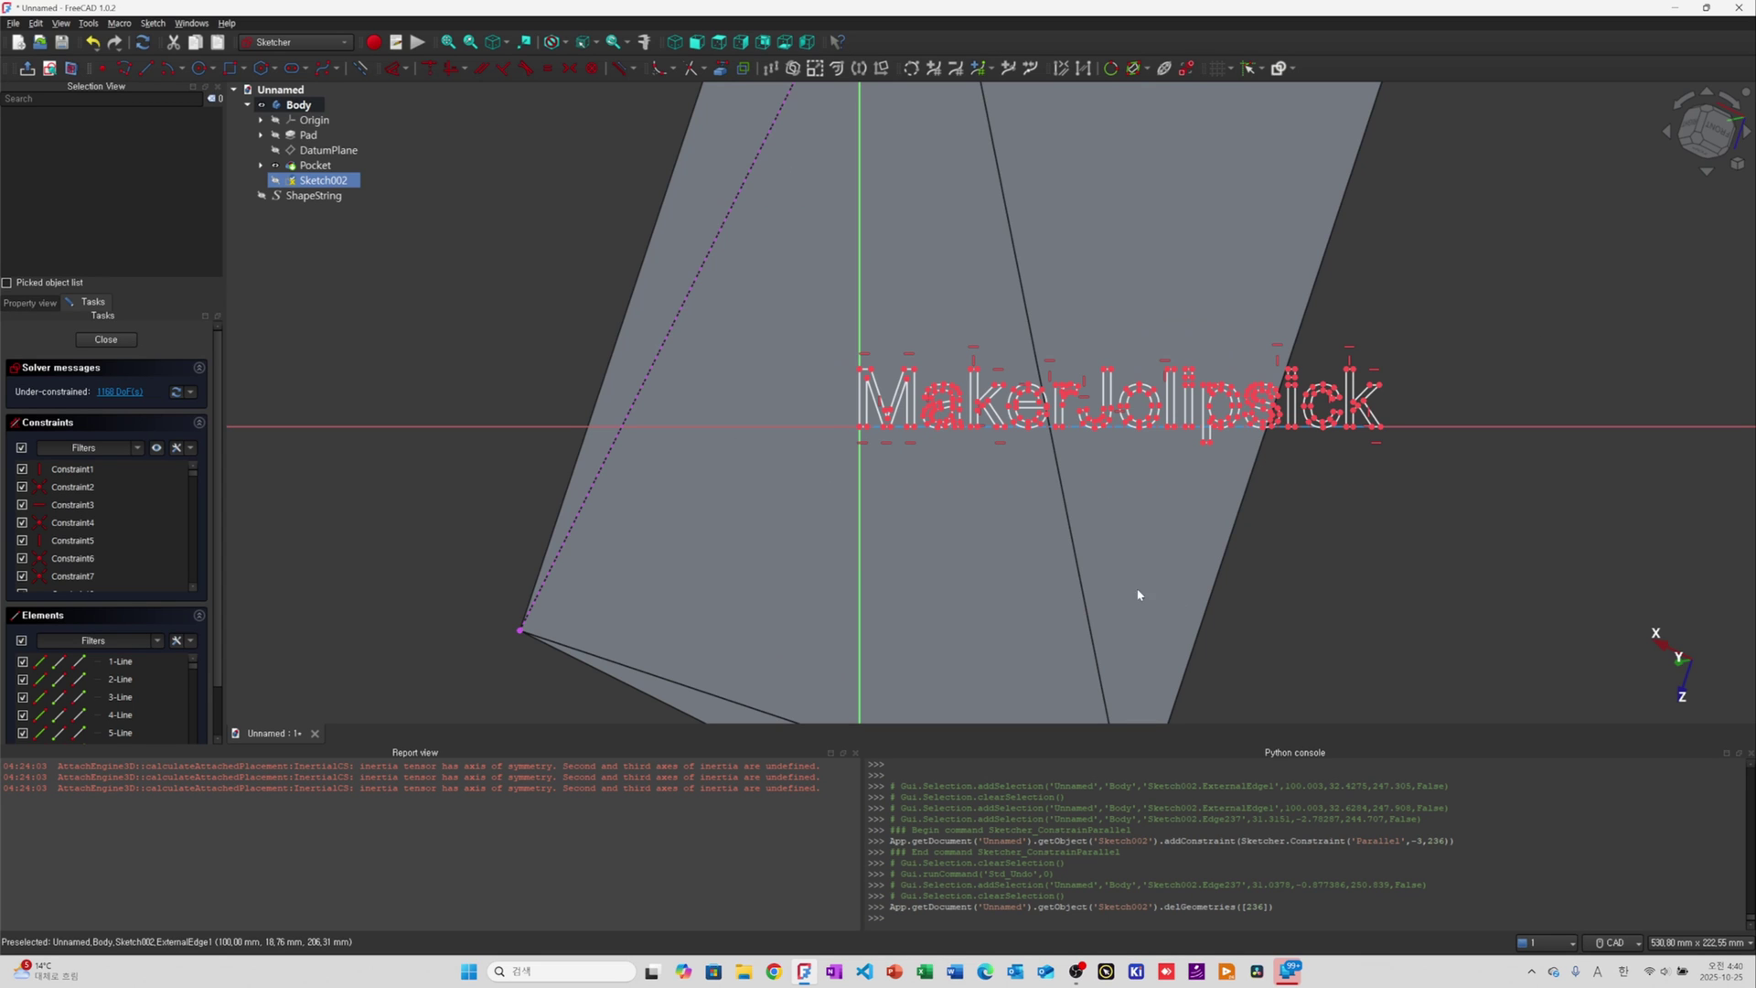
{"action": "scroll", "coordinate": [778, 372], "scroll_direction": "down", "scroll_amount": 2}
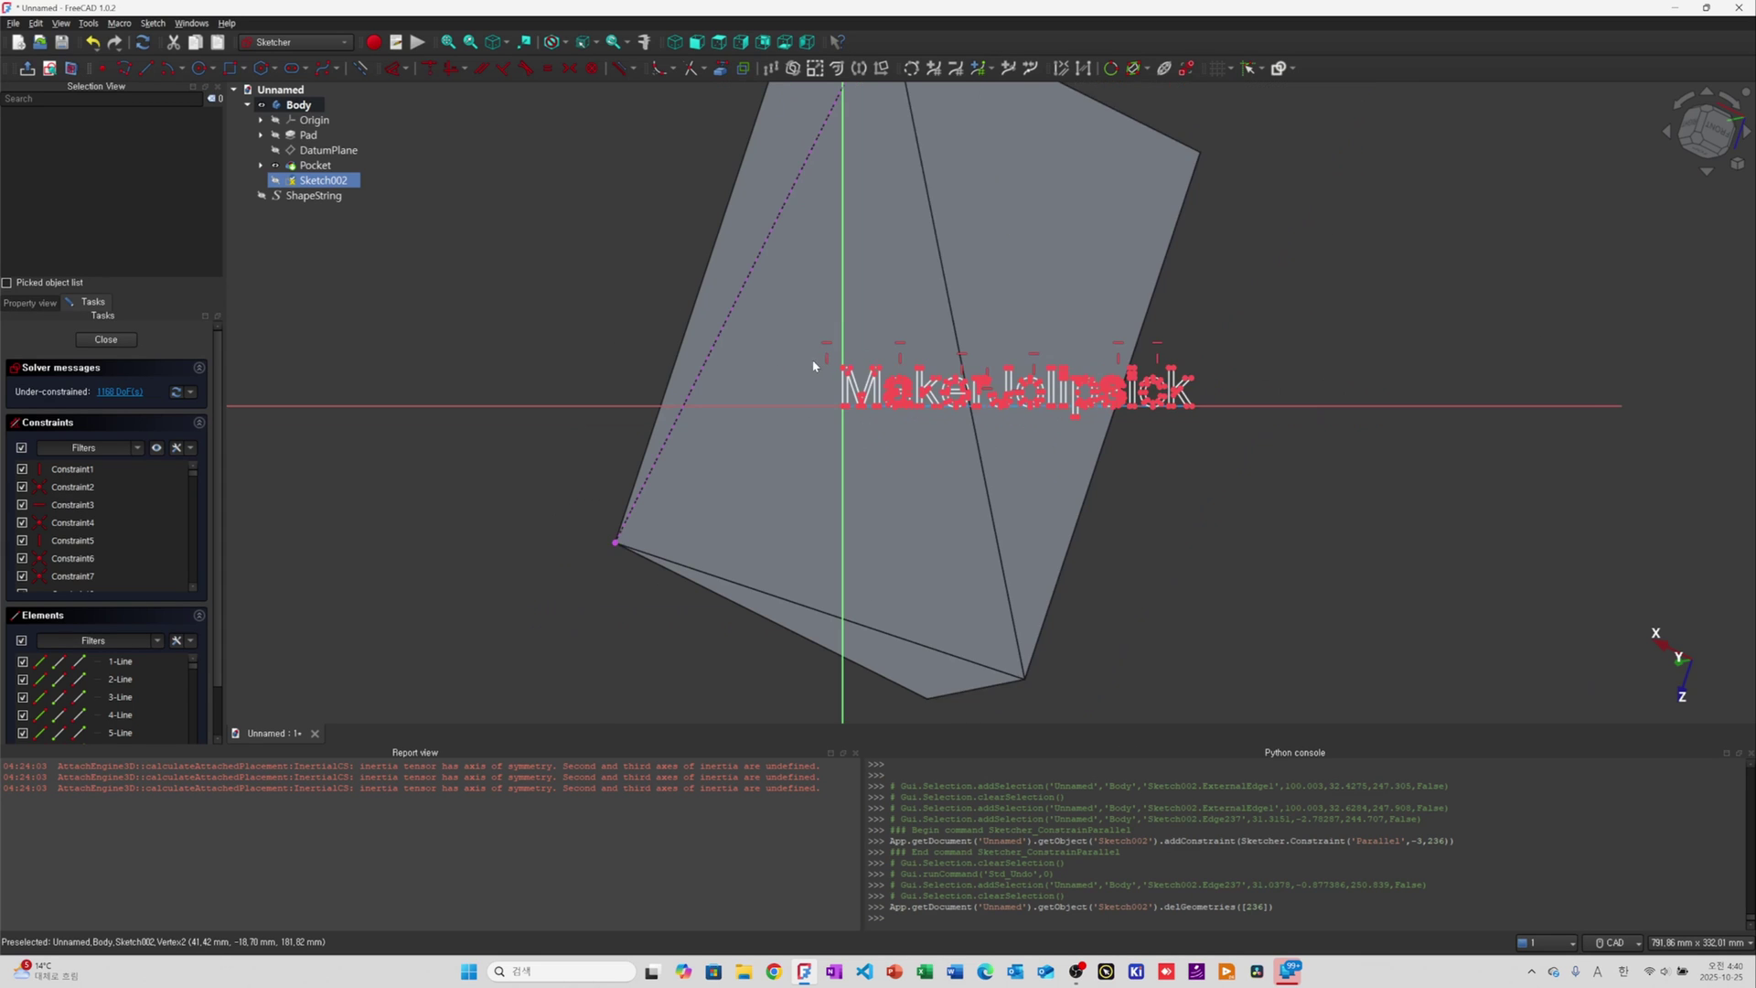
{"action": "scroll", "coordinate": [796, 435], "scroll_direction": "up", "scroll_amount": 1}
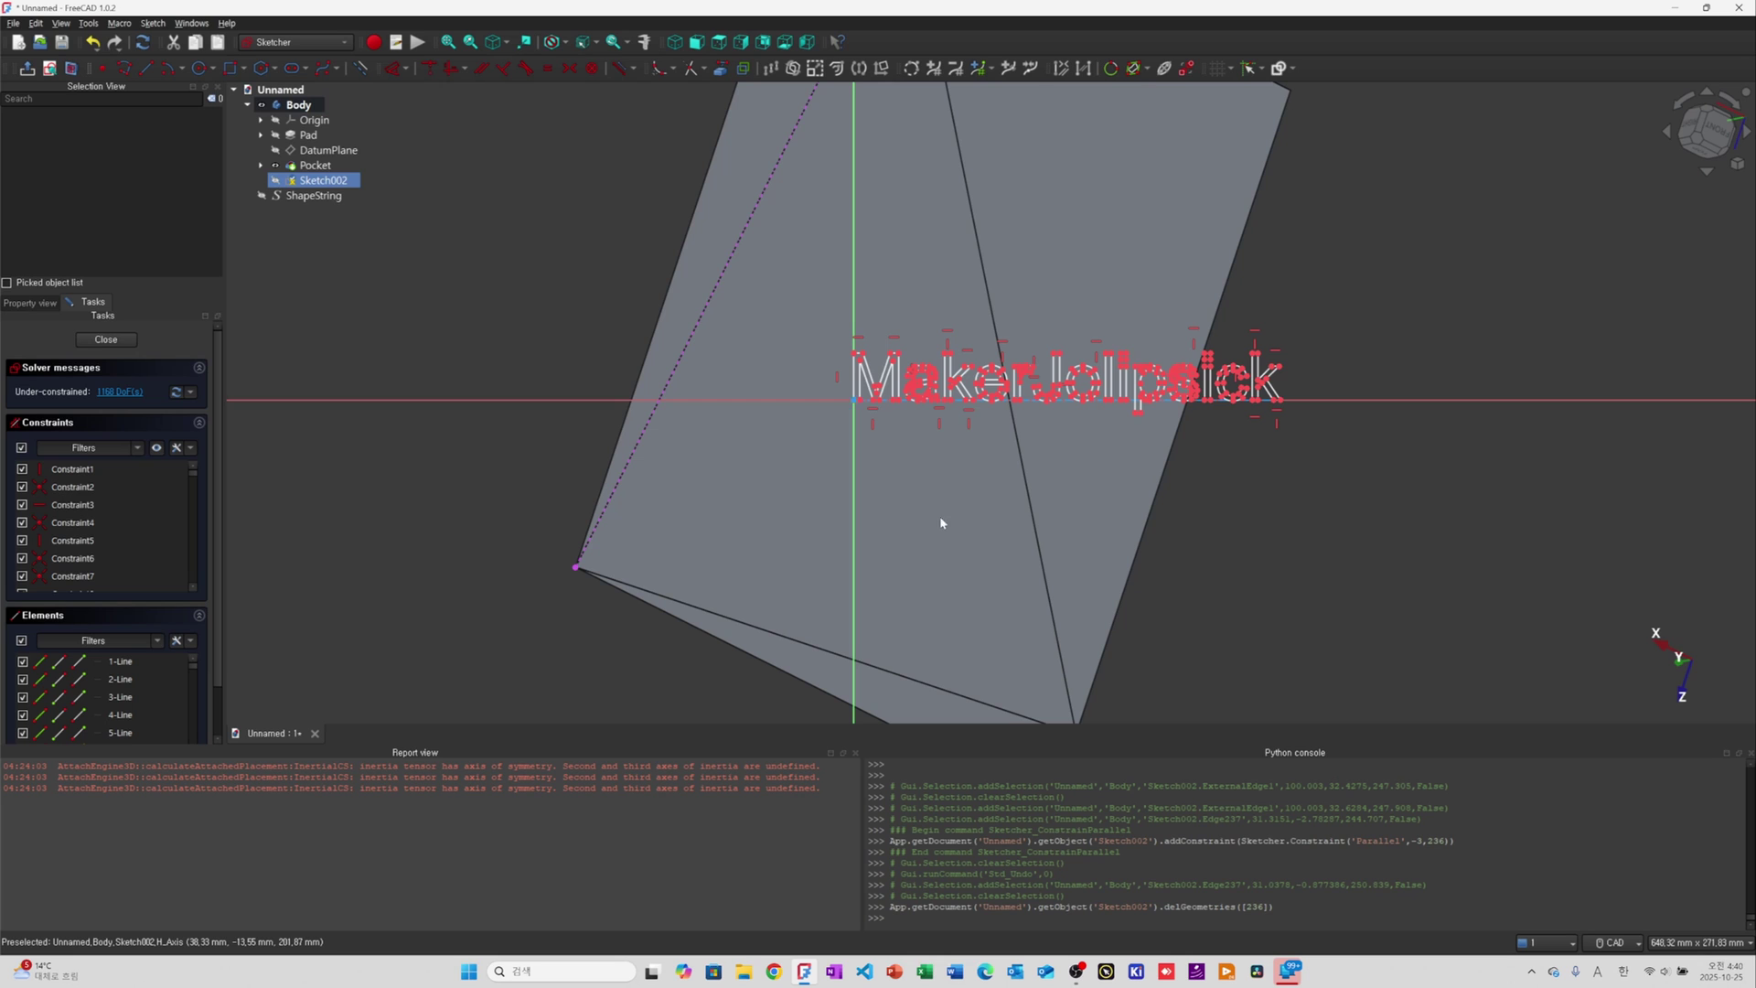
{"action": "left_click", "coordinate": [362, 69]}
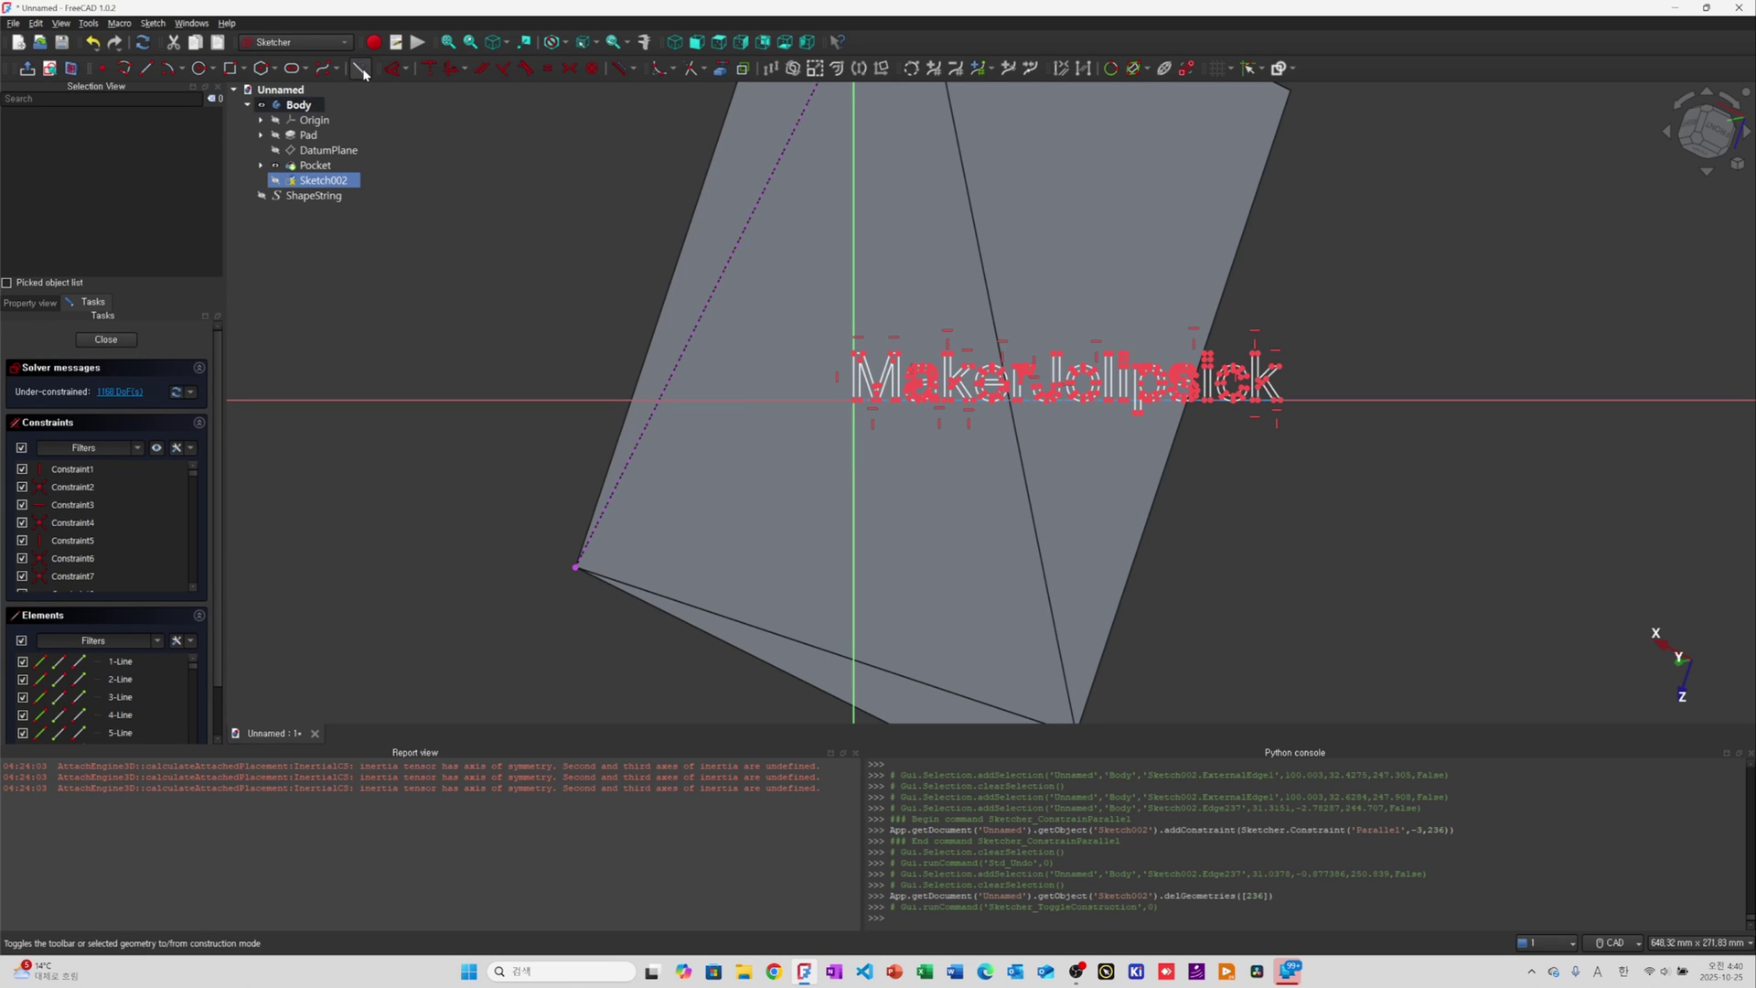
{"action": "left_click", "coordinate": [362, 70]}
{"action": "left_click", "coordinate": [151, 69]}
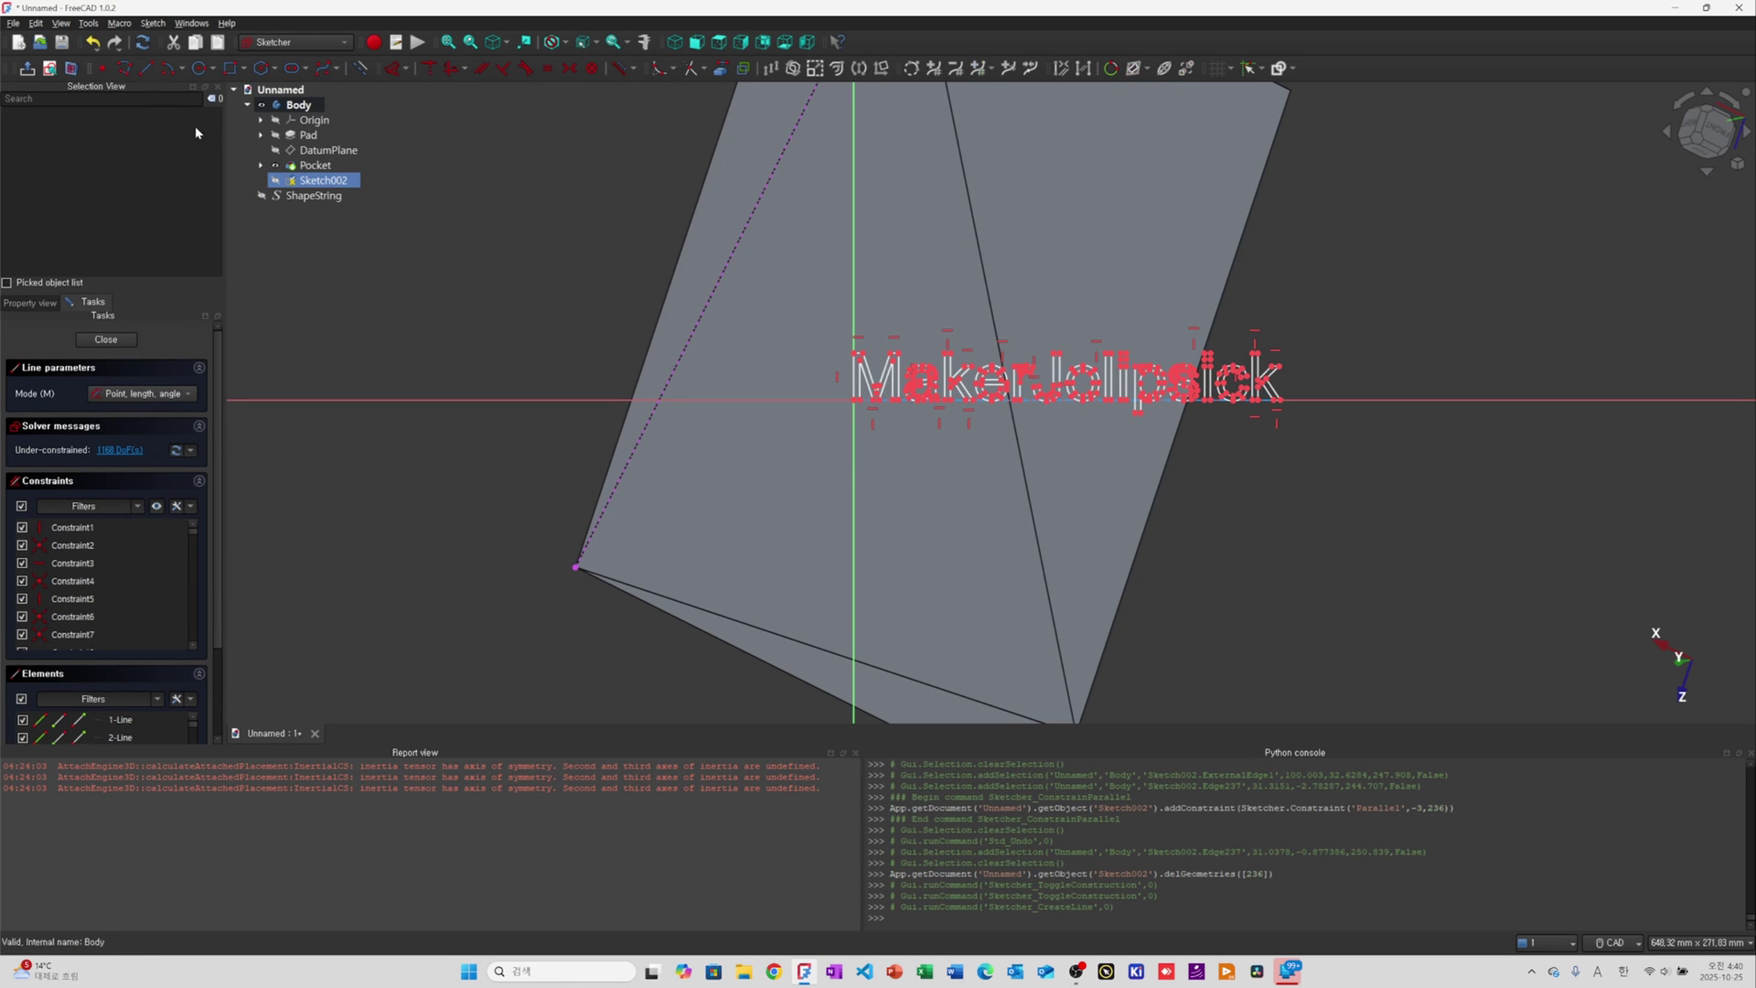
{"action": "left_click", "coordinate": [759, 596]}
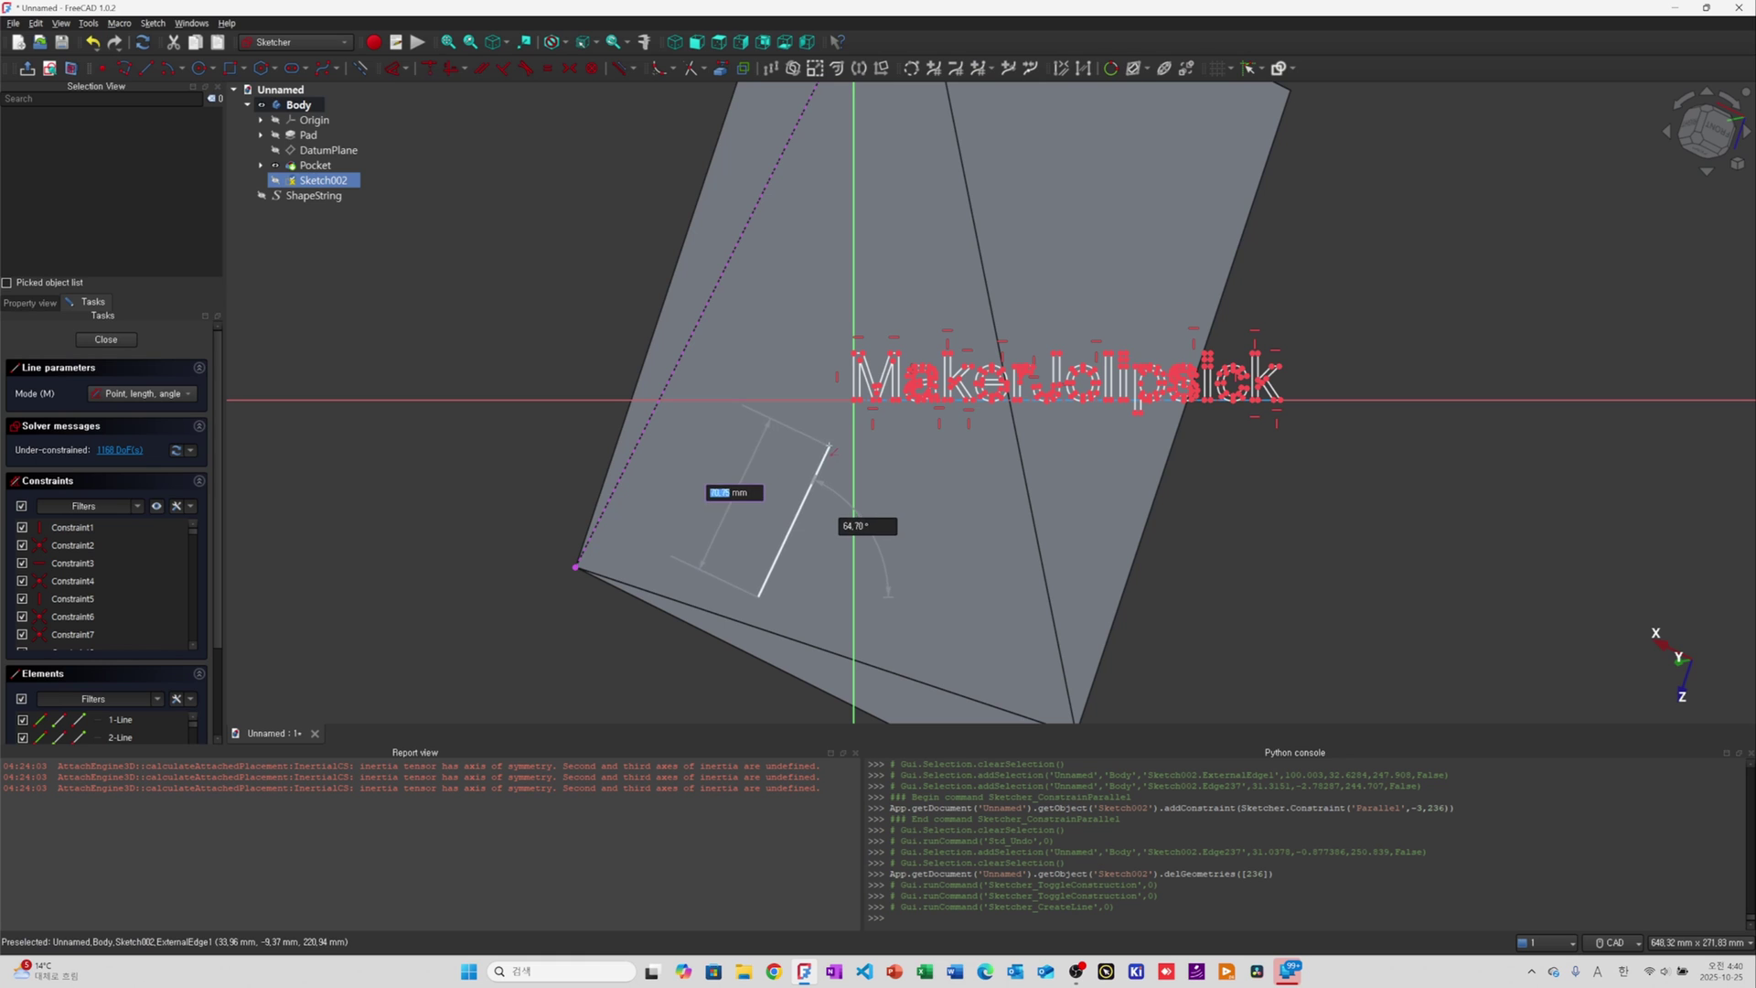
{"action": "left_click", "coordinate": [833, 465]}
{"action": "scroll", "coordinate": [828, 399], "scroll_direction": "up", "scroll_amount": 2}
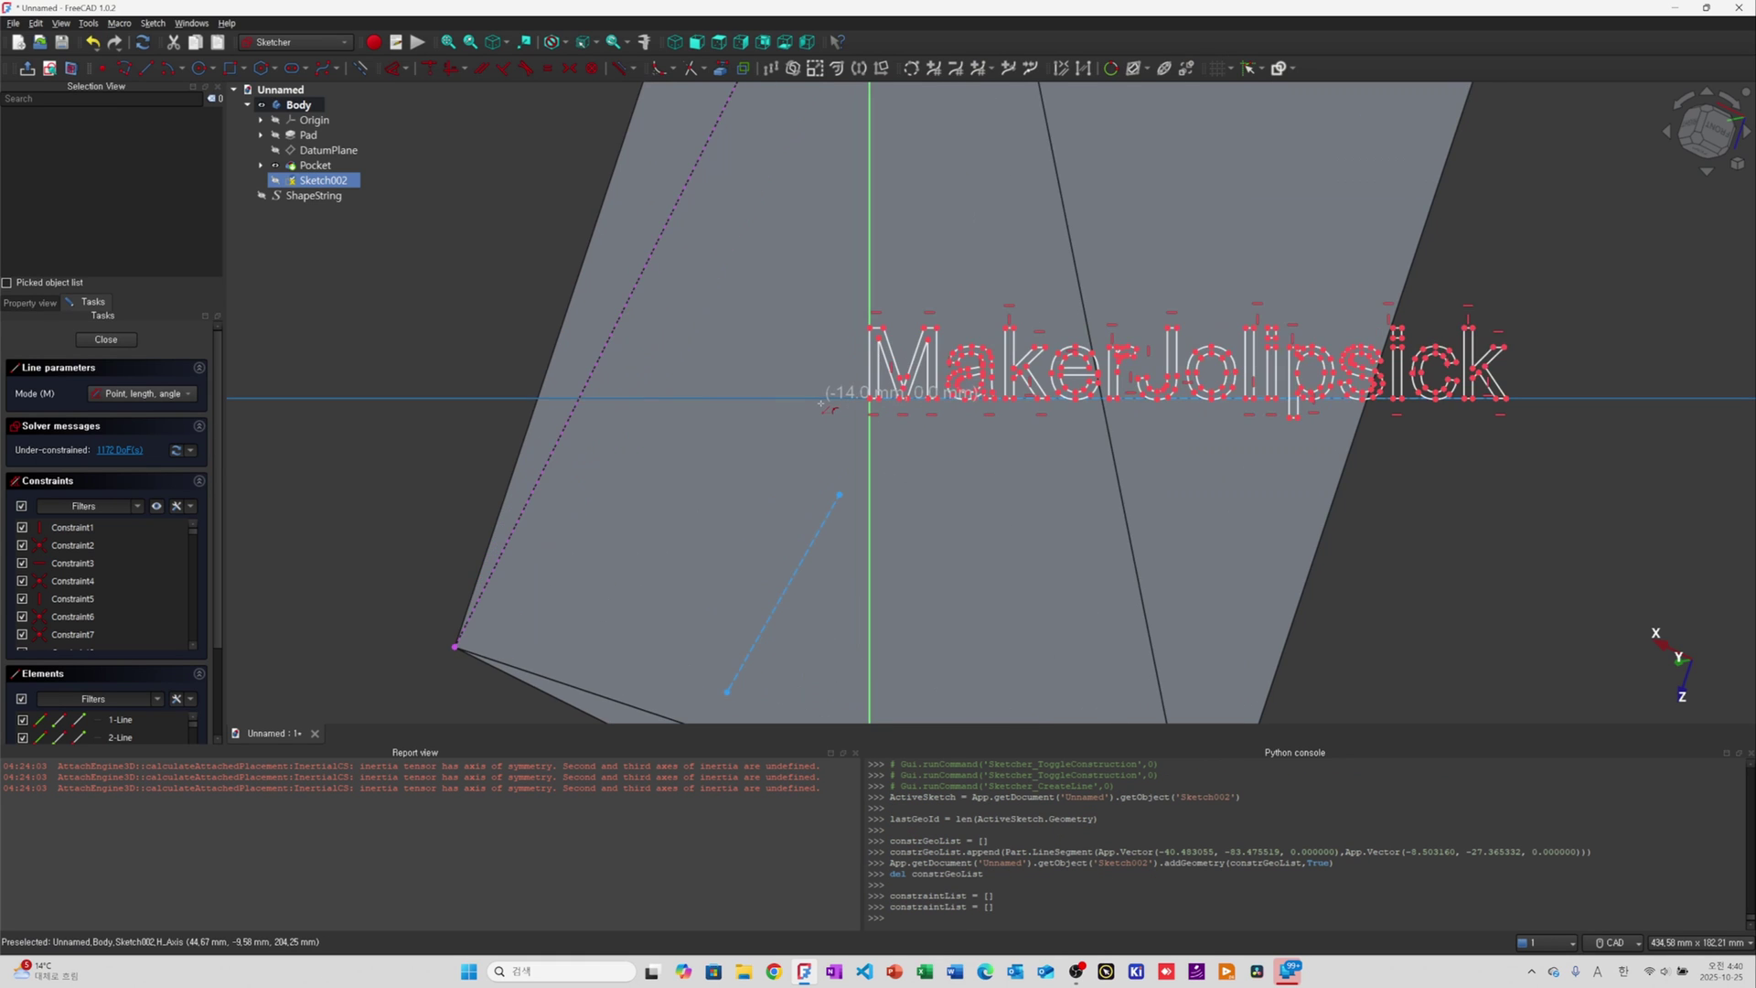
{"action": "scroll", "coordinate": [829, 399], "scroll_direction": "down", "scroll_amount": 2}
{"action": "key", "text": "Escape"}
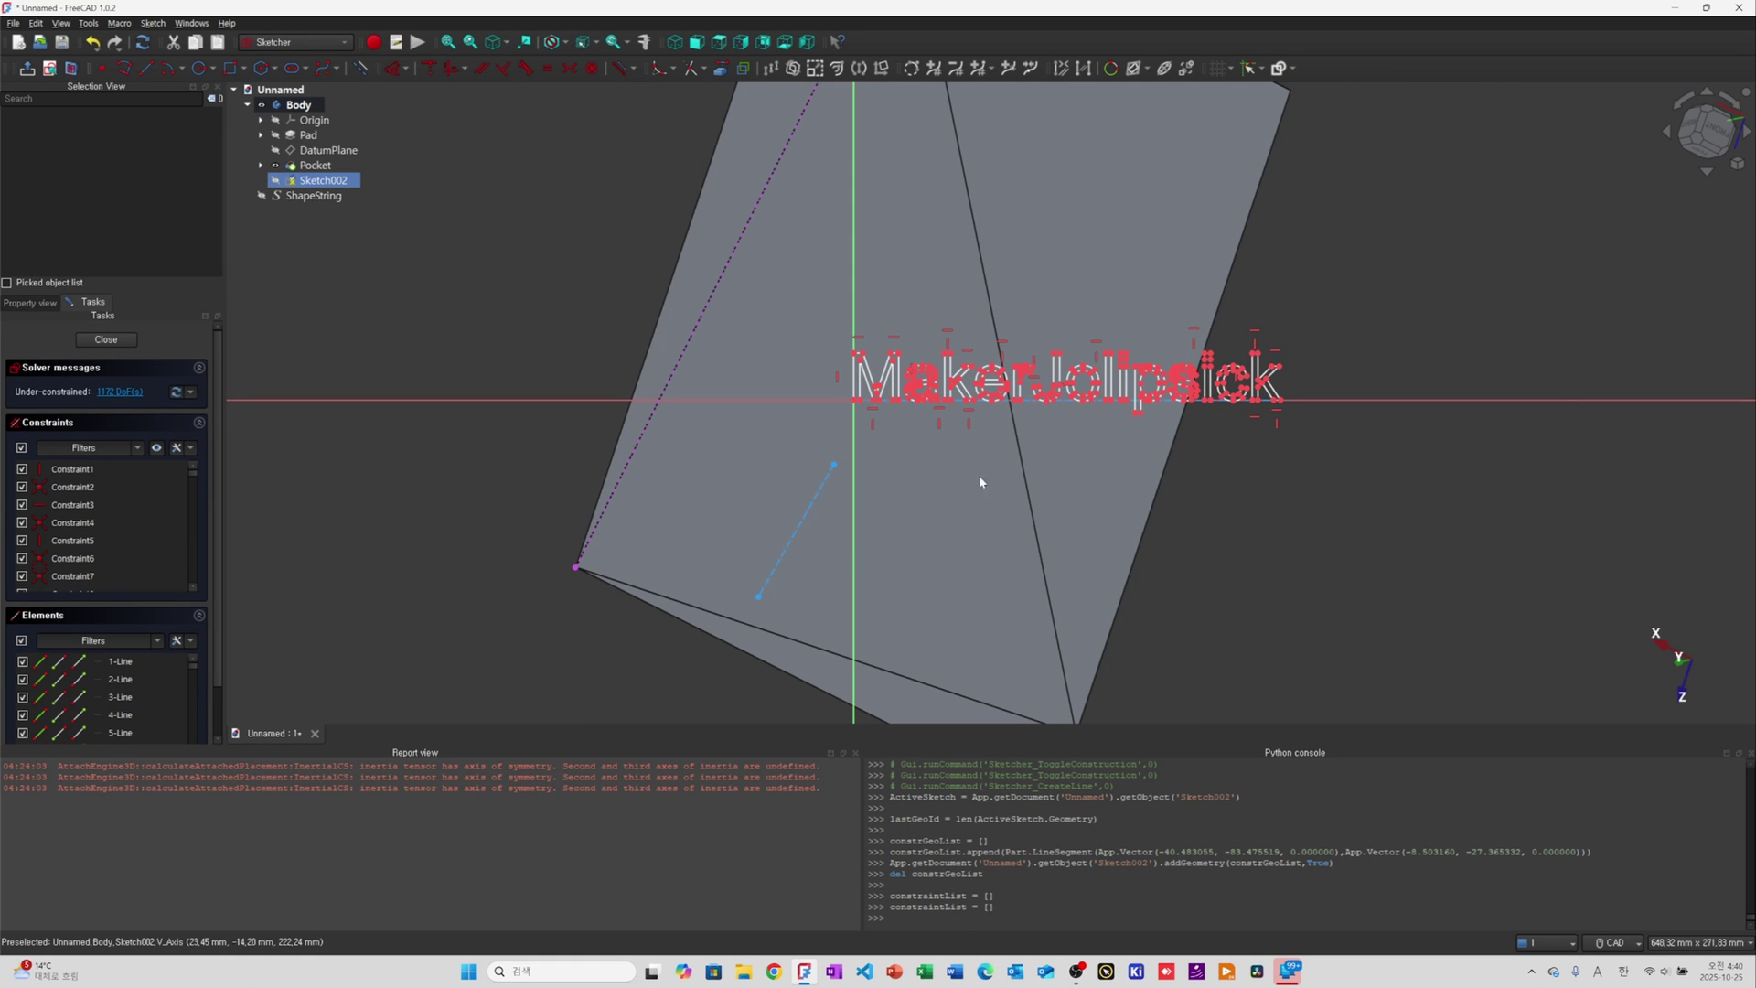
{"action": "left_click", "coordinate": [834, 464]}
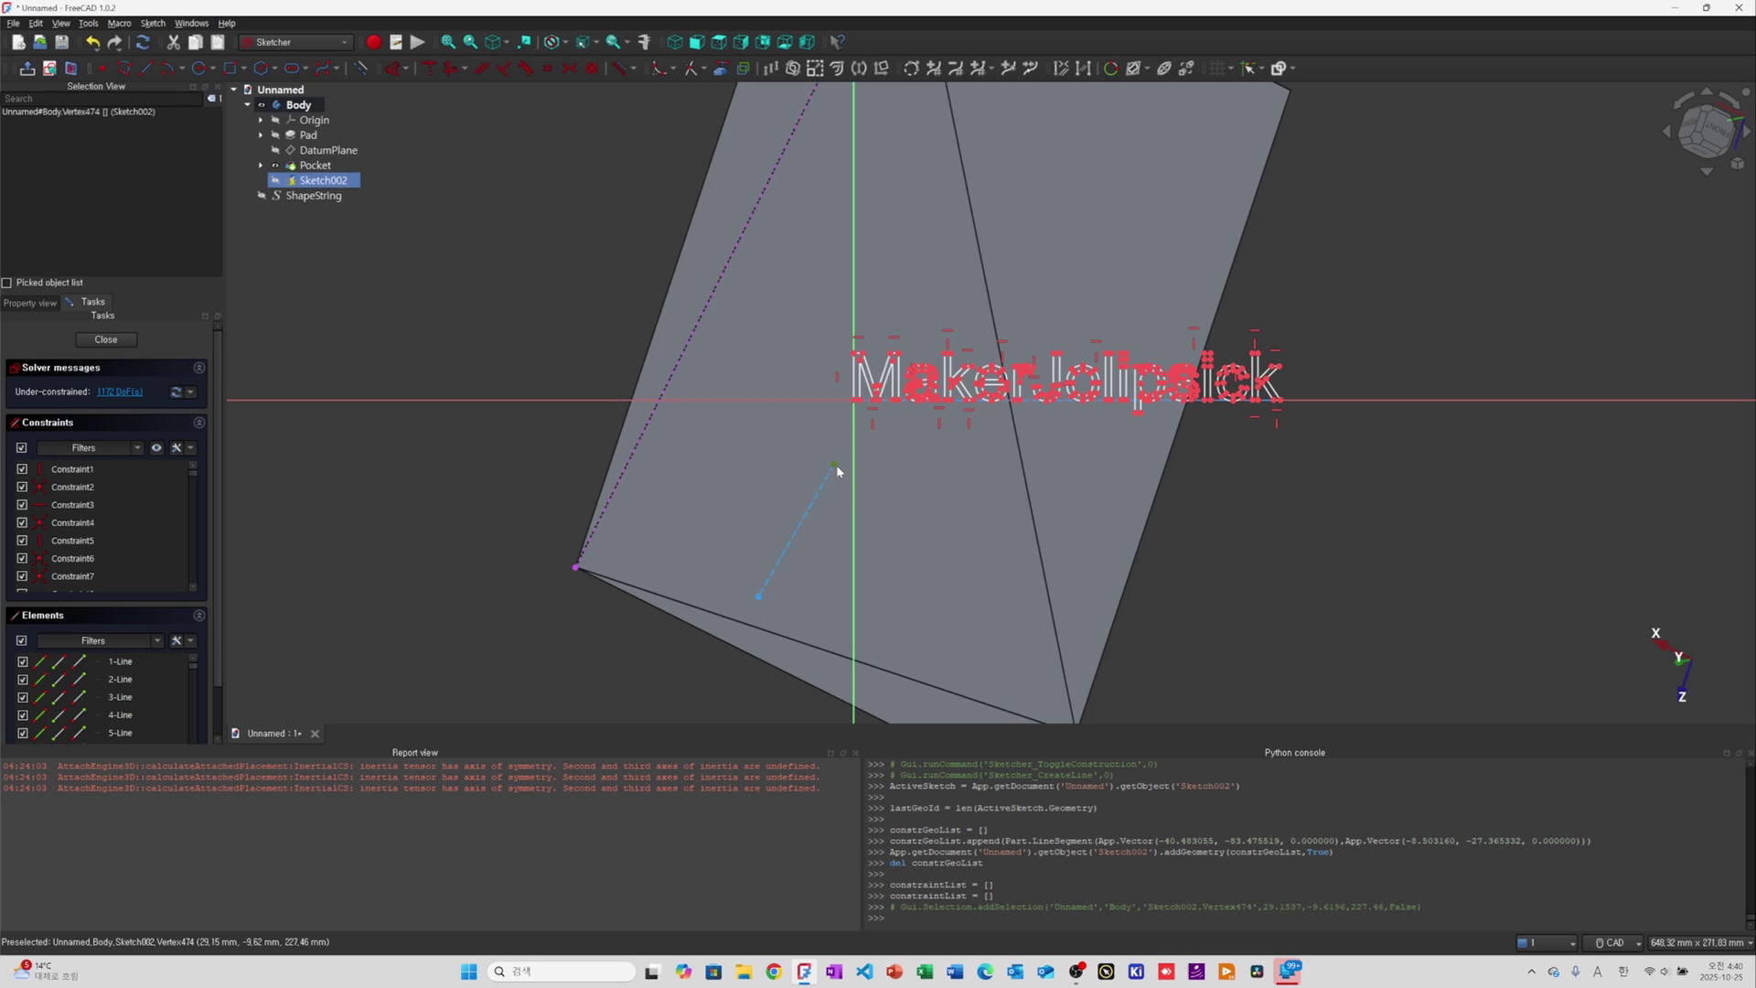
{"action": "left_click", "coordinate": [851, 406]}
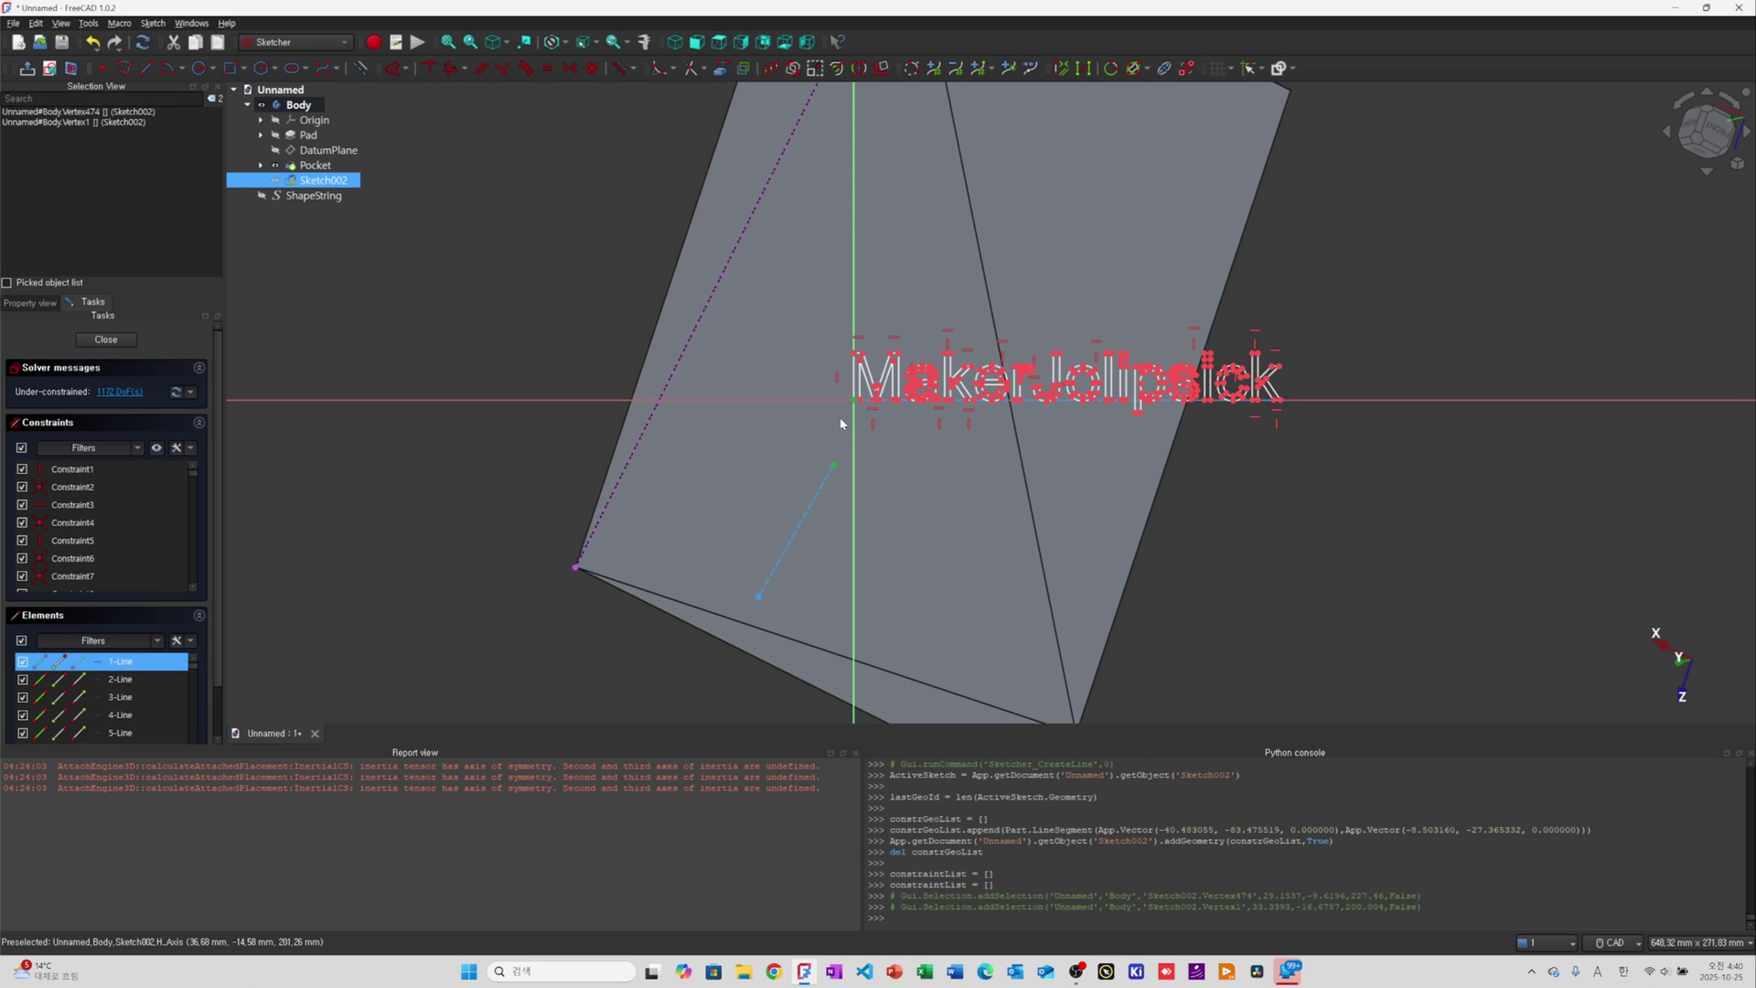
{"action": "left_click", "coordinate": [1293, 625]}
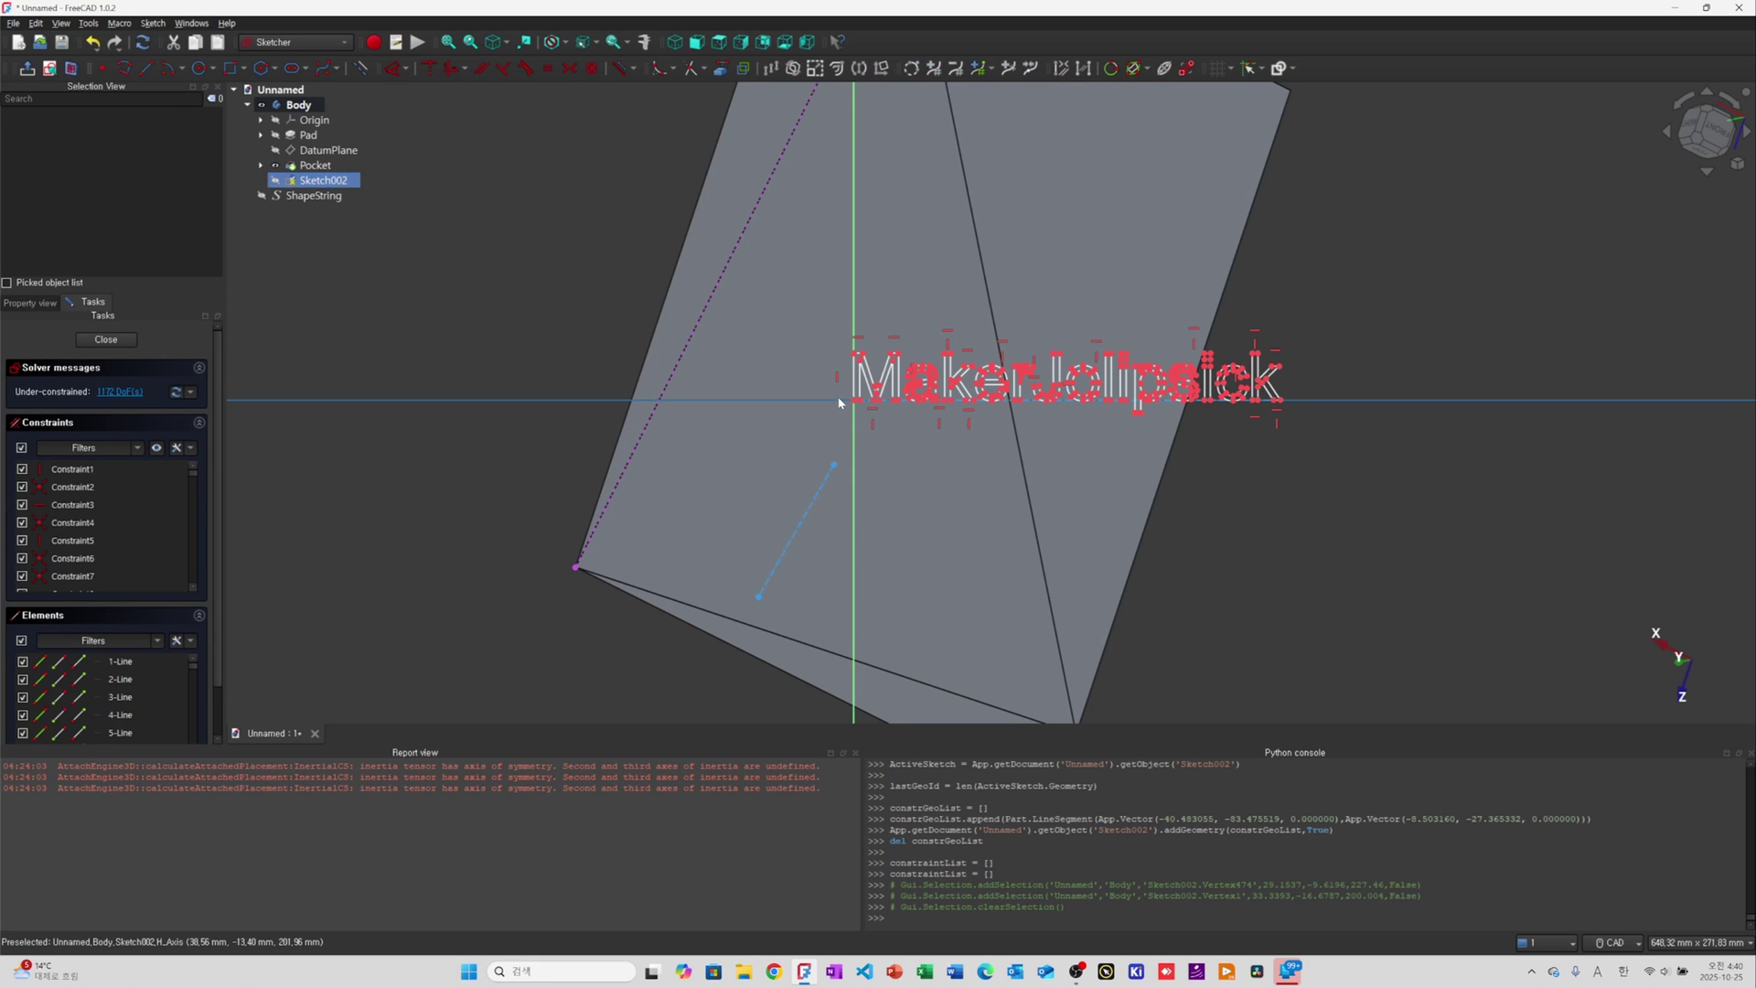
Try moving the M's lower-left corner off the sketch origin, and undo the move
{"action": "scroll", "coordinate": [847, 391], "scroll_direction": "up", "scroll_amount": 10}
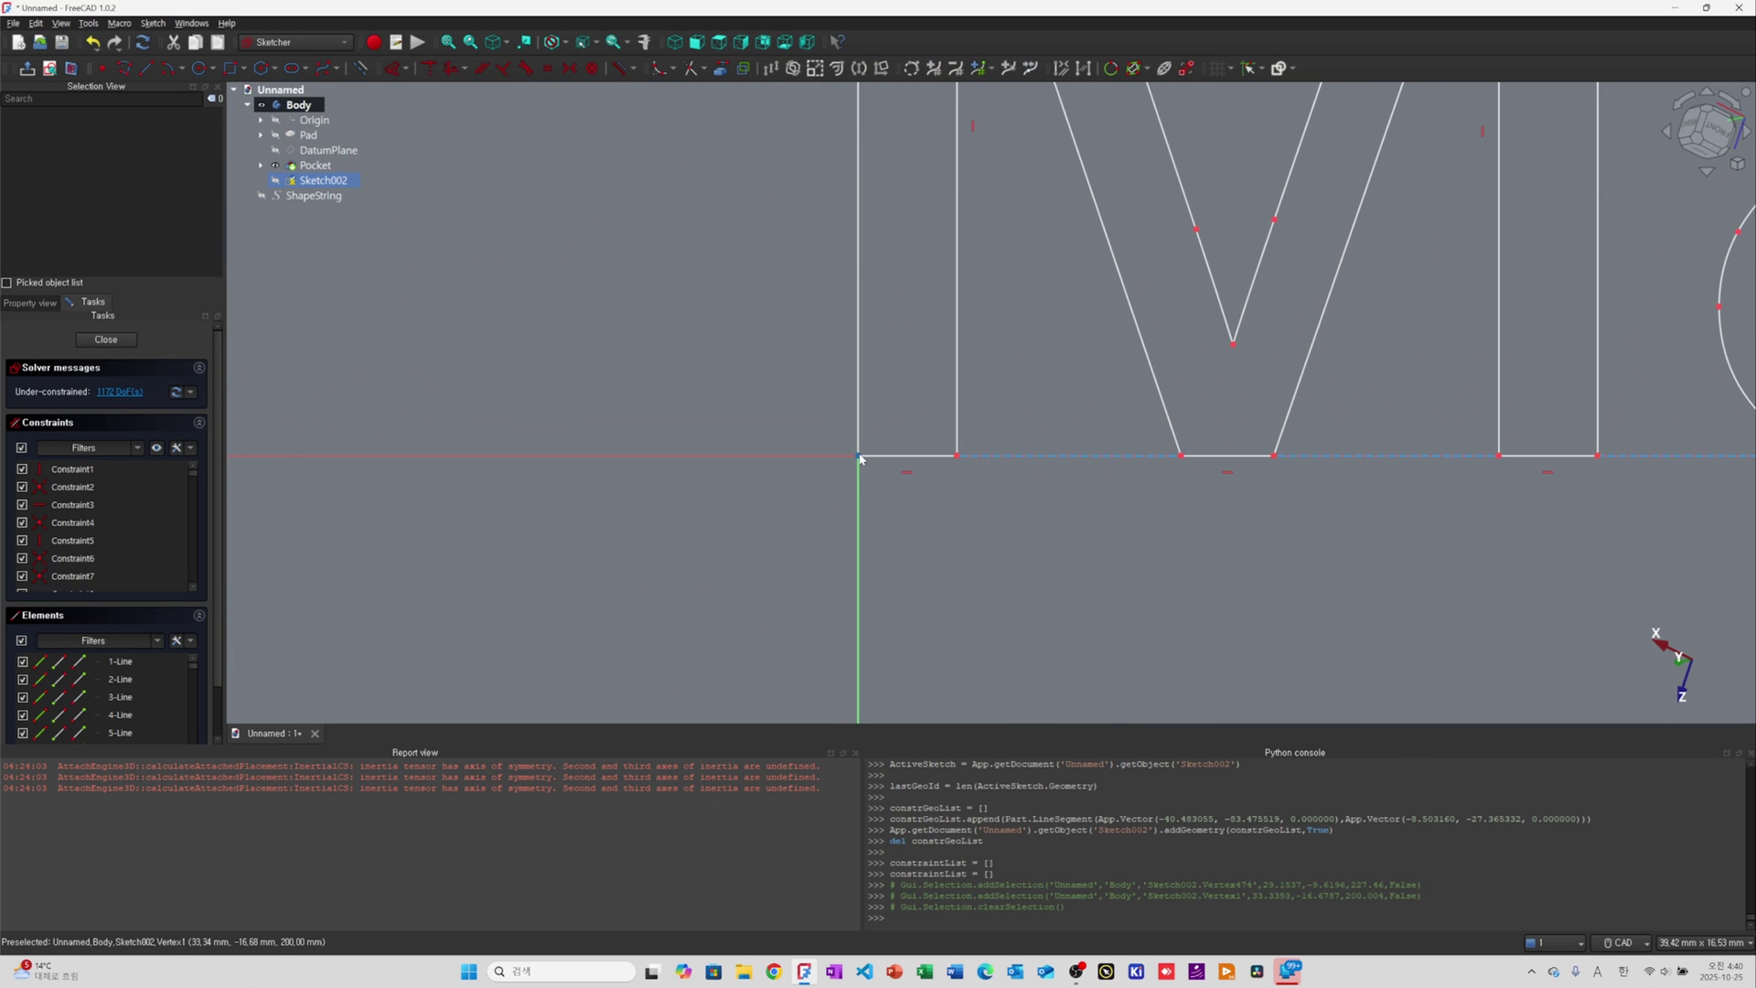
{"action": "left_click_drag", "start_coordinate": [860, 457], "coordinate": [873, 448]}
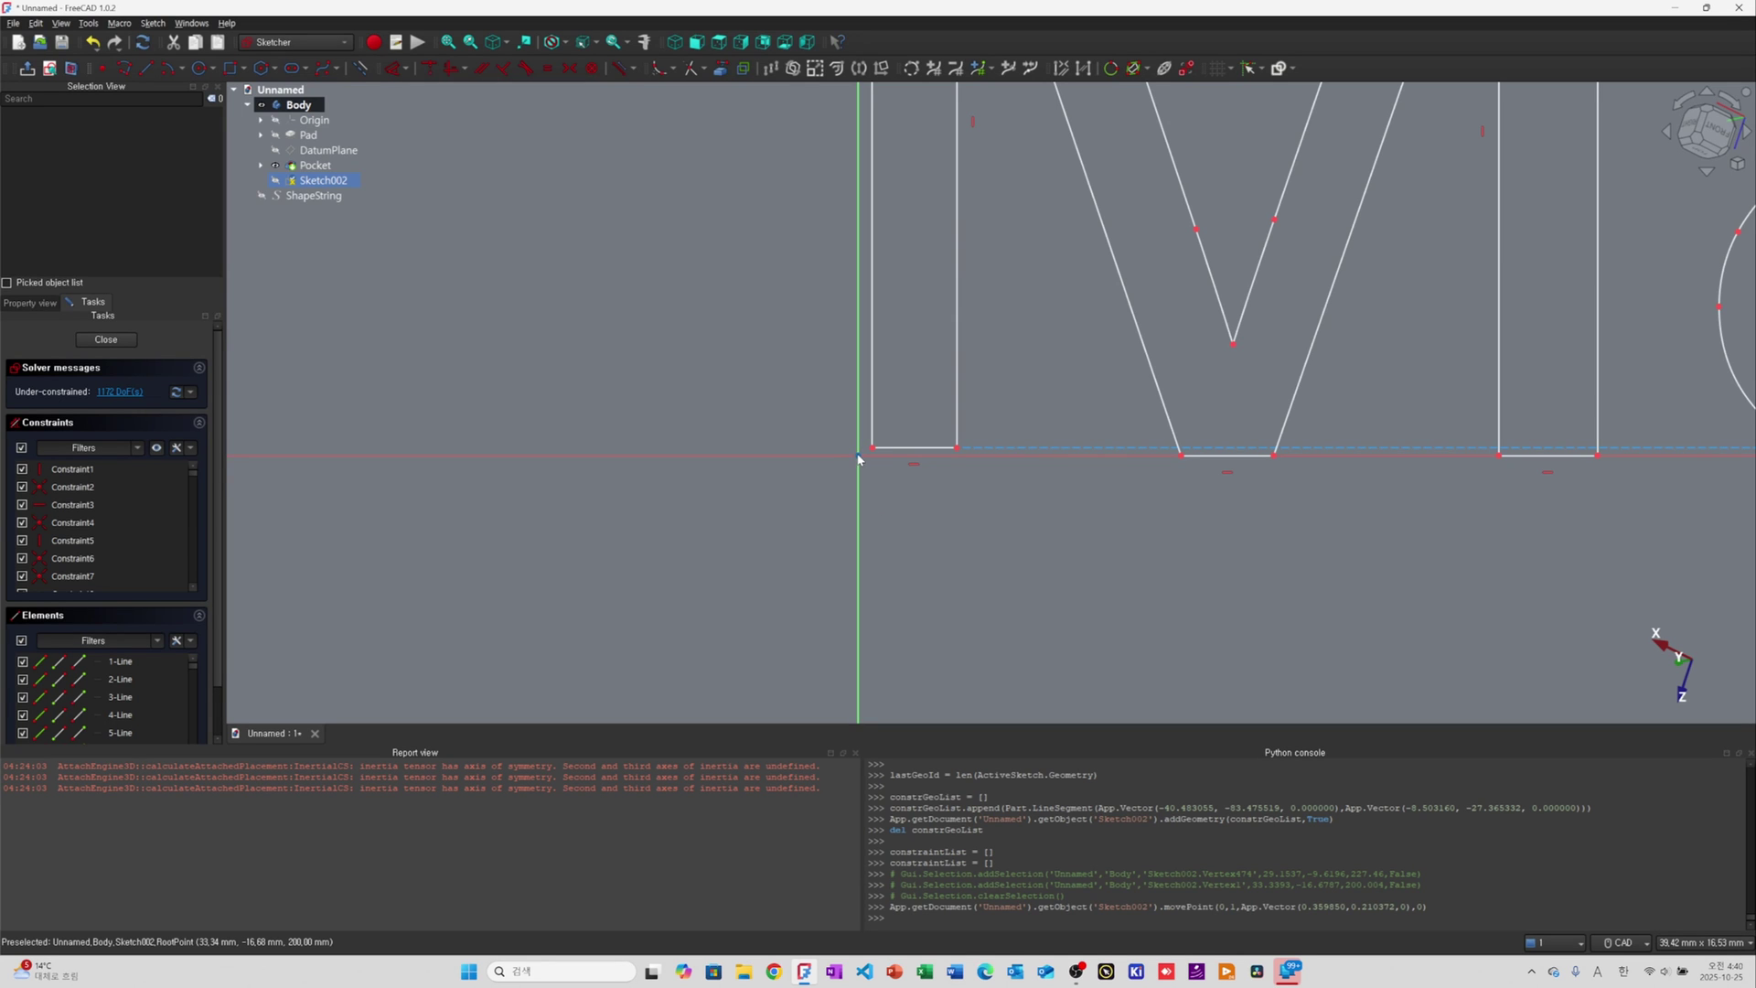
{"action": "scroll", "coordinate": [906, 517], "scroll_direction": "down", "scroll_amount": 8}
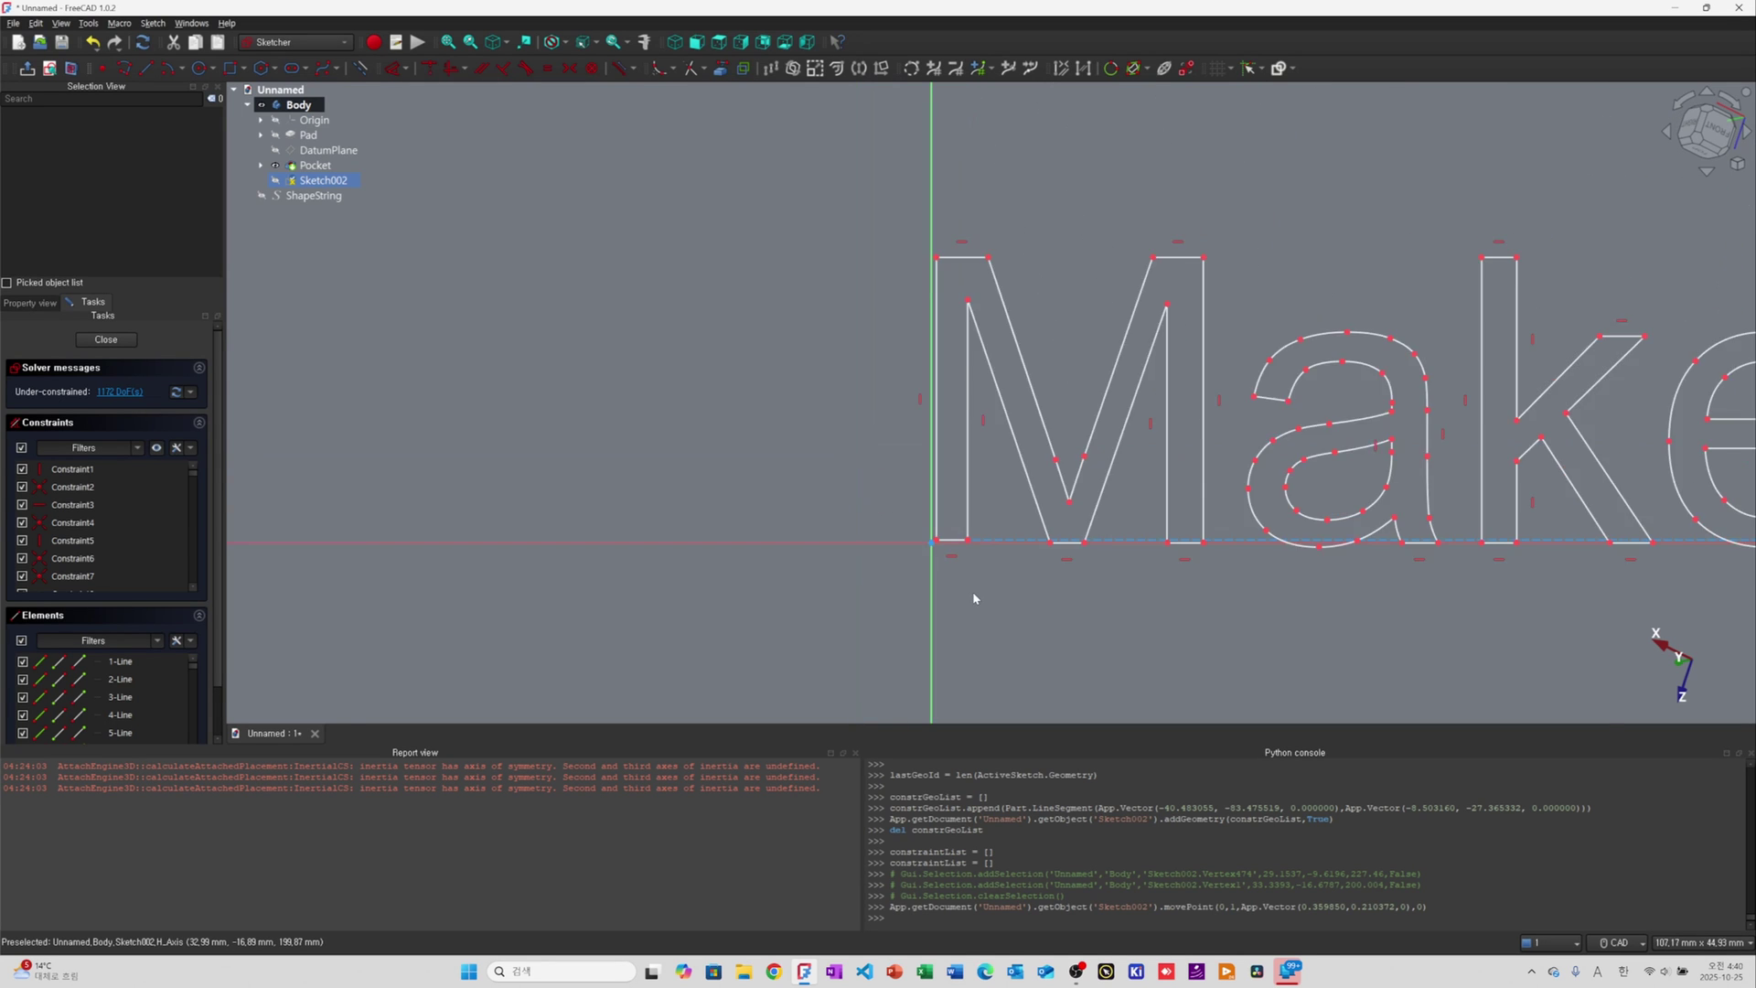
{"action": "key", "text": "ctrl+z"}
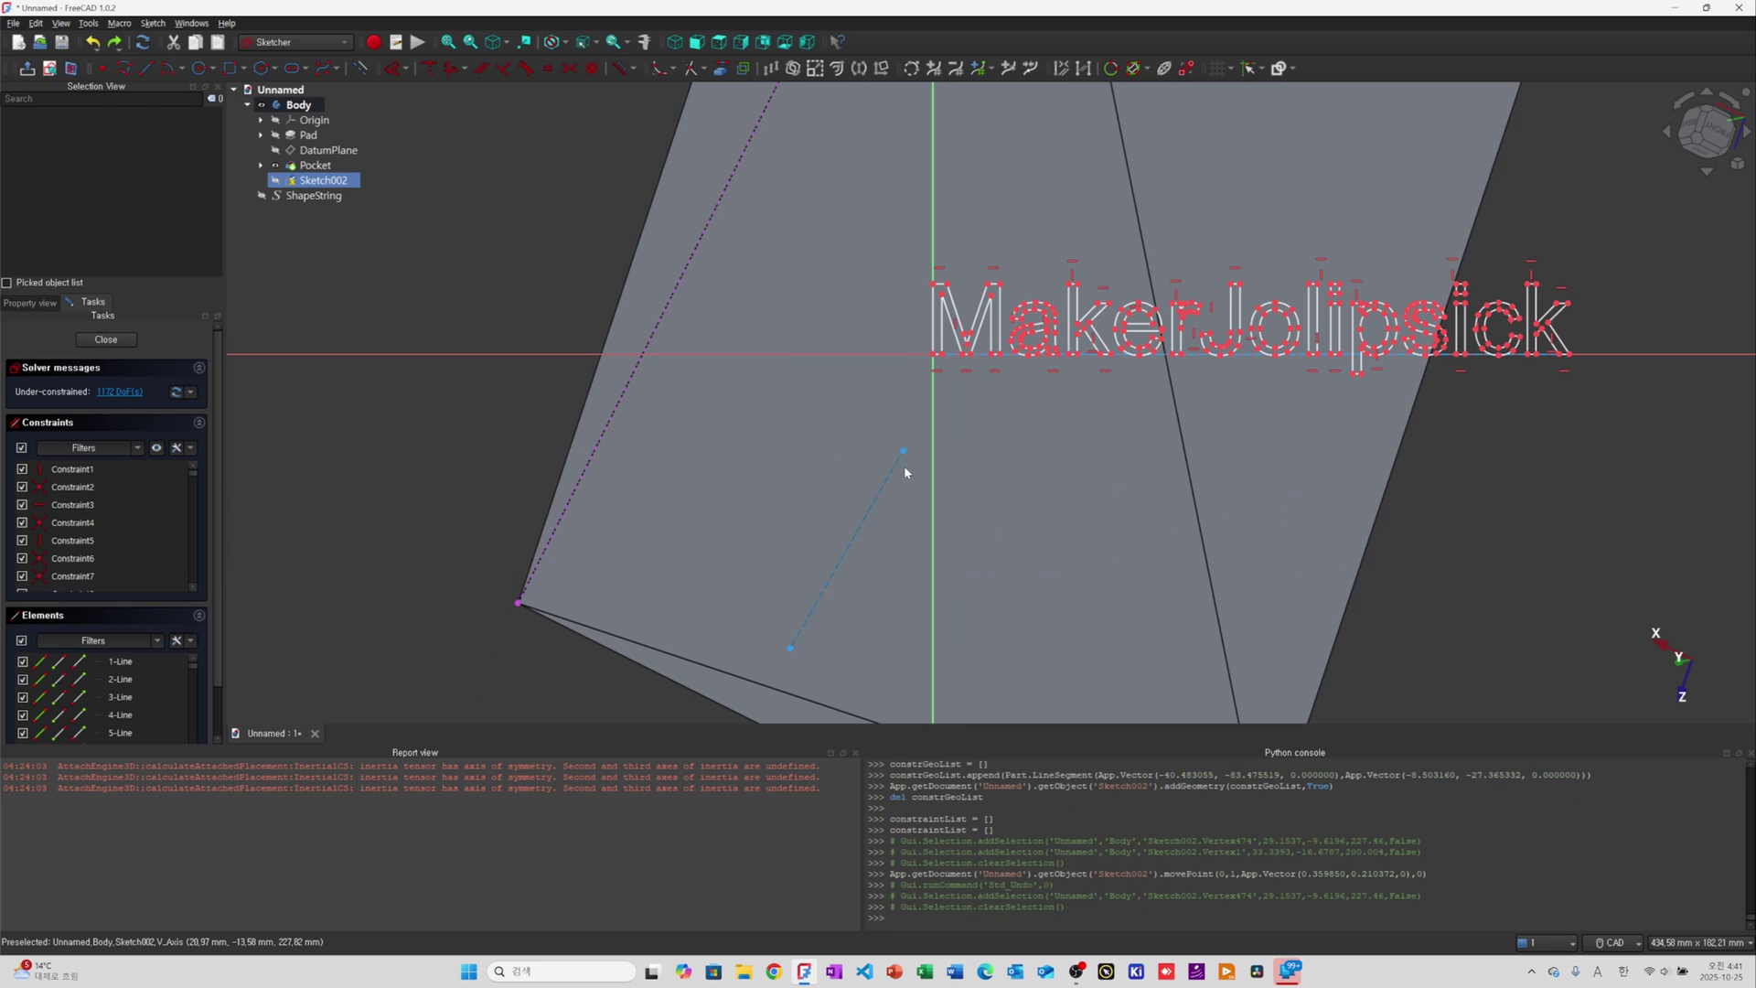
Constrain the upper endpoint of the slanted construction line onto the sketch's vertical axis
{"action": "left_click", "coordinate": [903, 451]}
{"action": "left_click", "coordinate": [931, 522]}
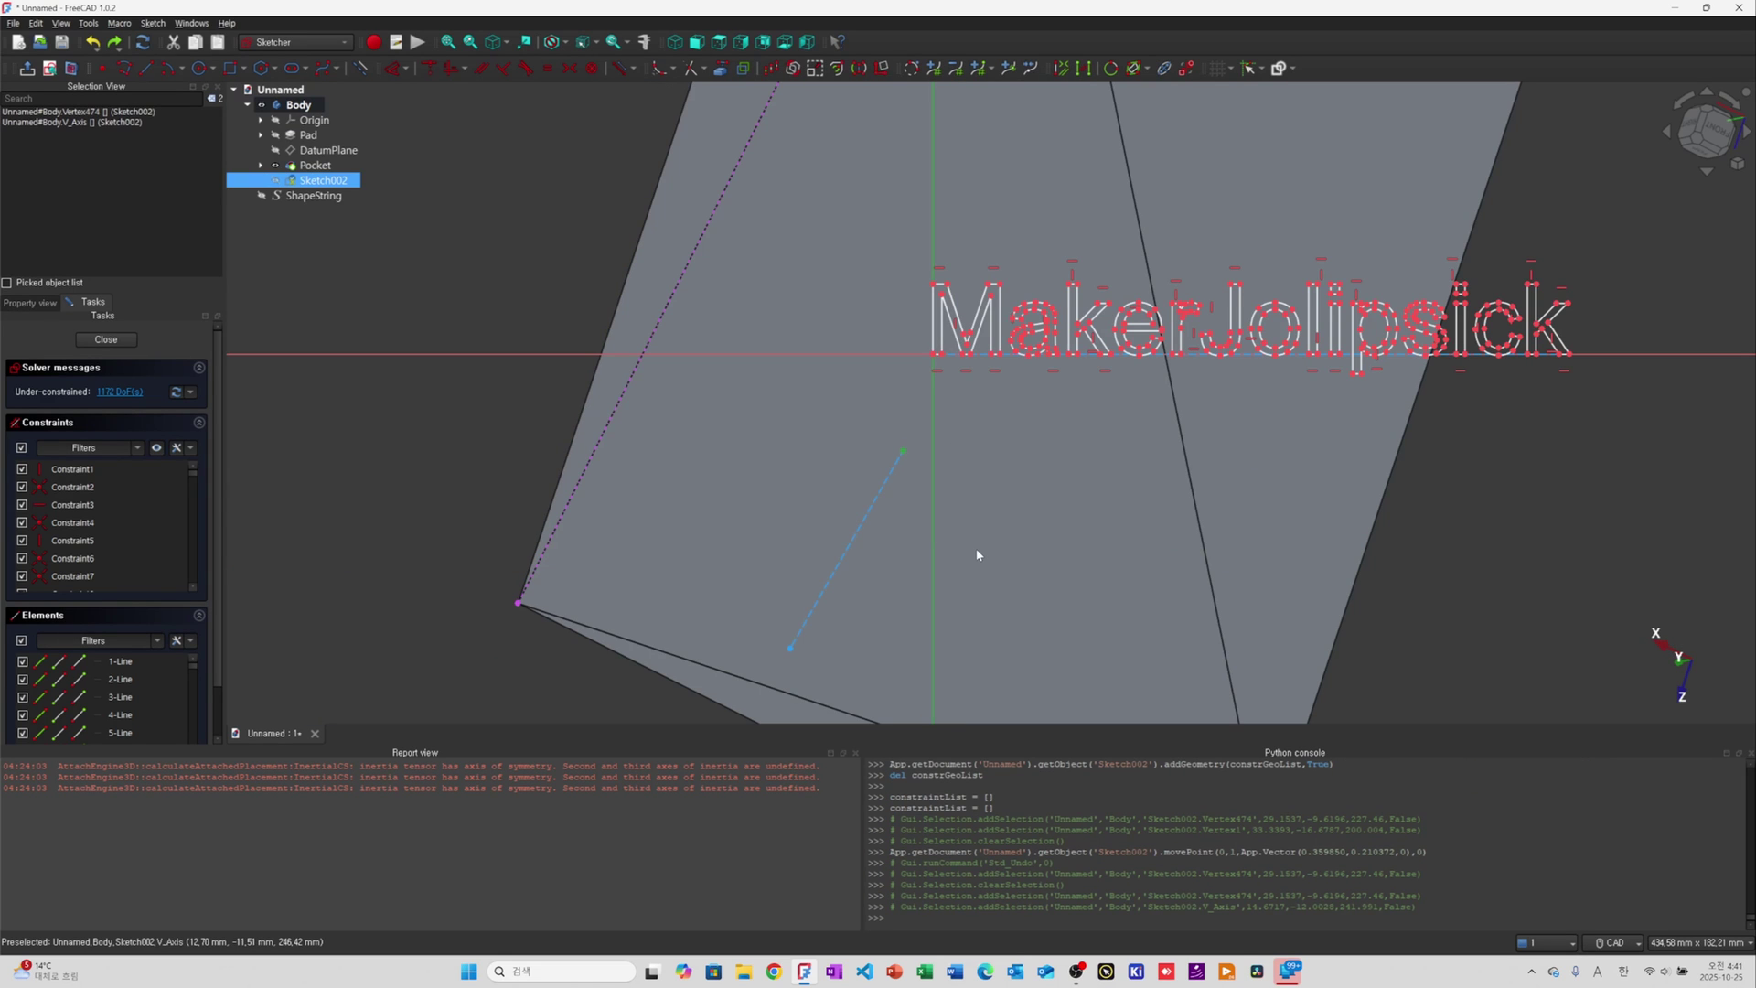
{"action": "key", "text": "c"}
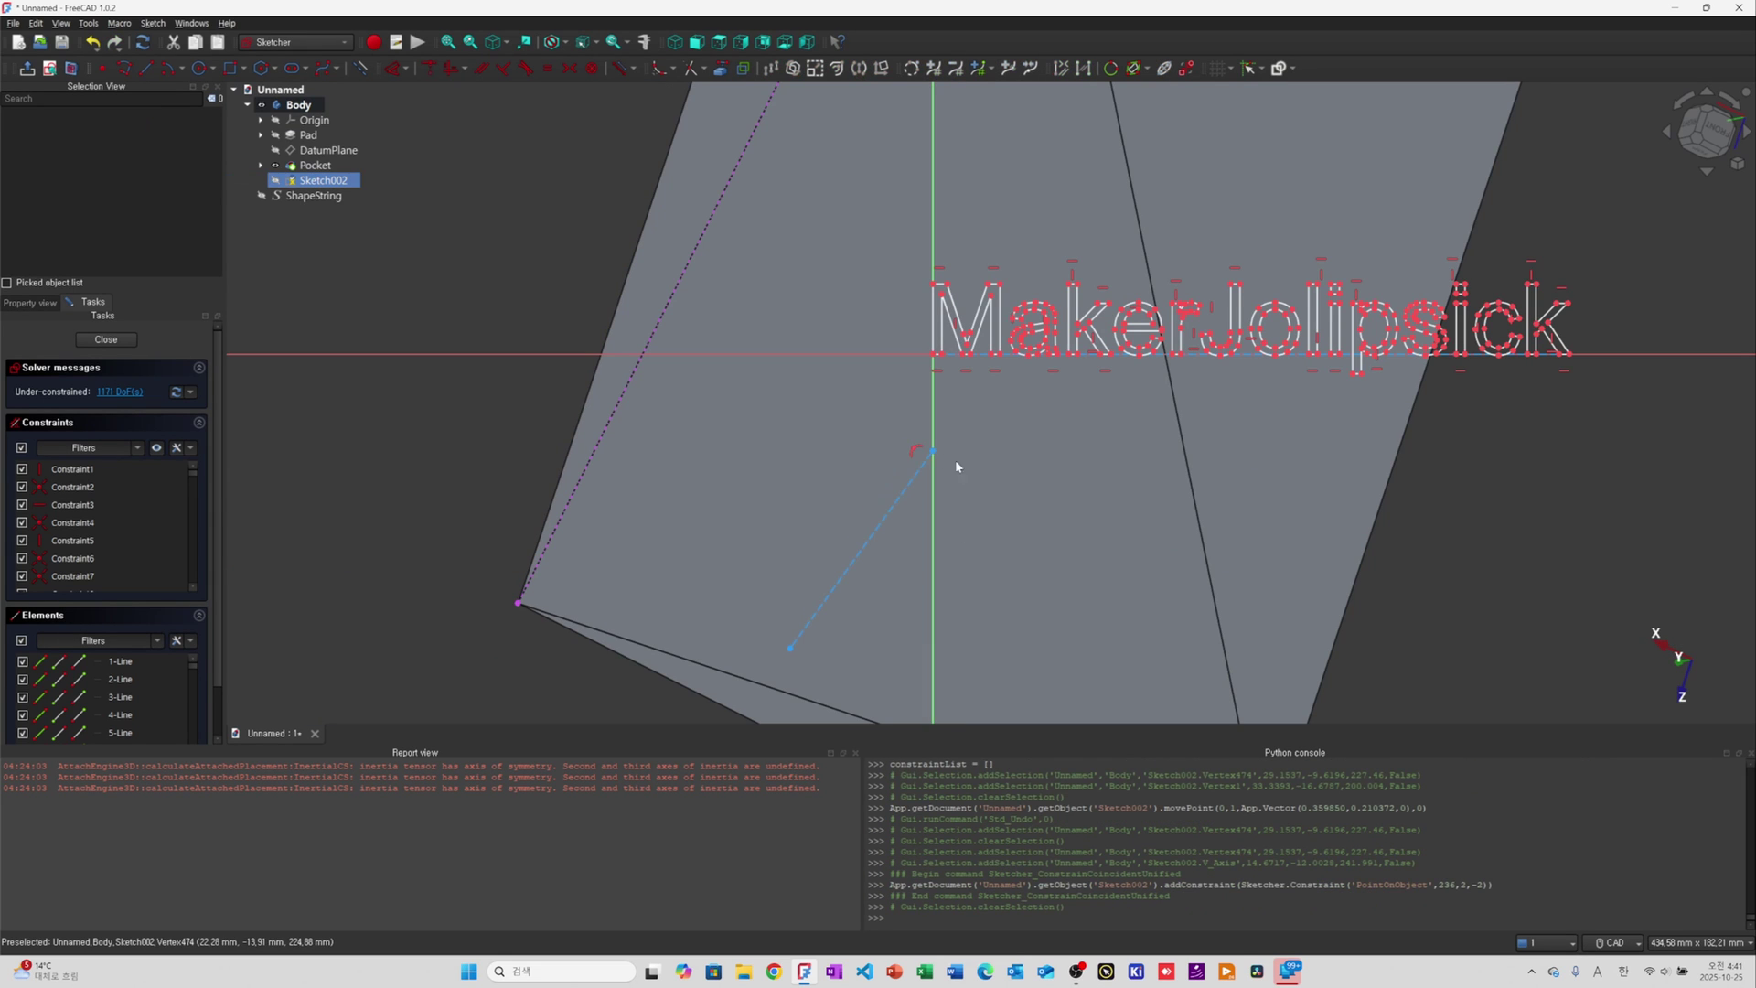
Constrain the upper endpoint of the slanted construction line onto the sketch's horizontal axis
{"action": "left_click", "coordinate": [934, 452]}
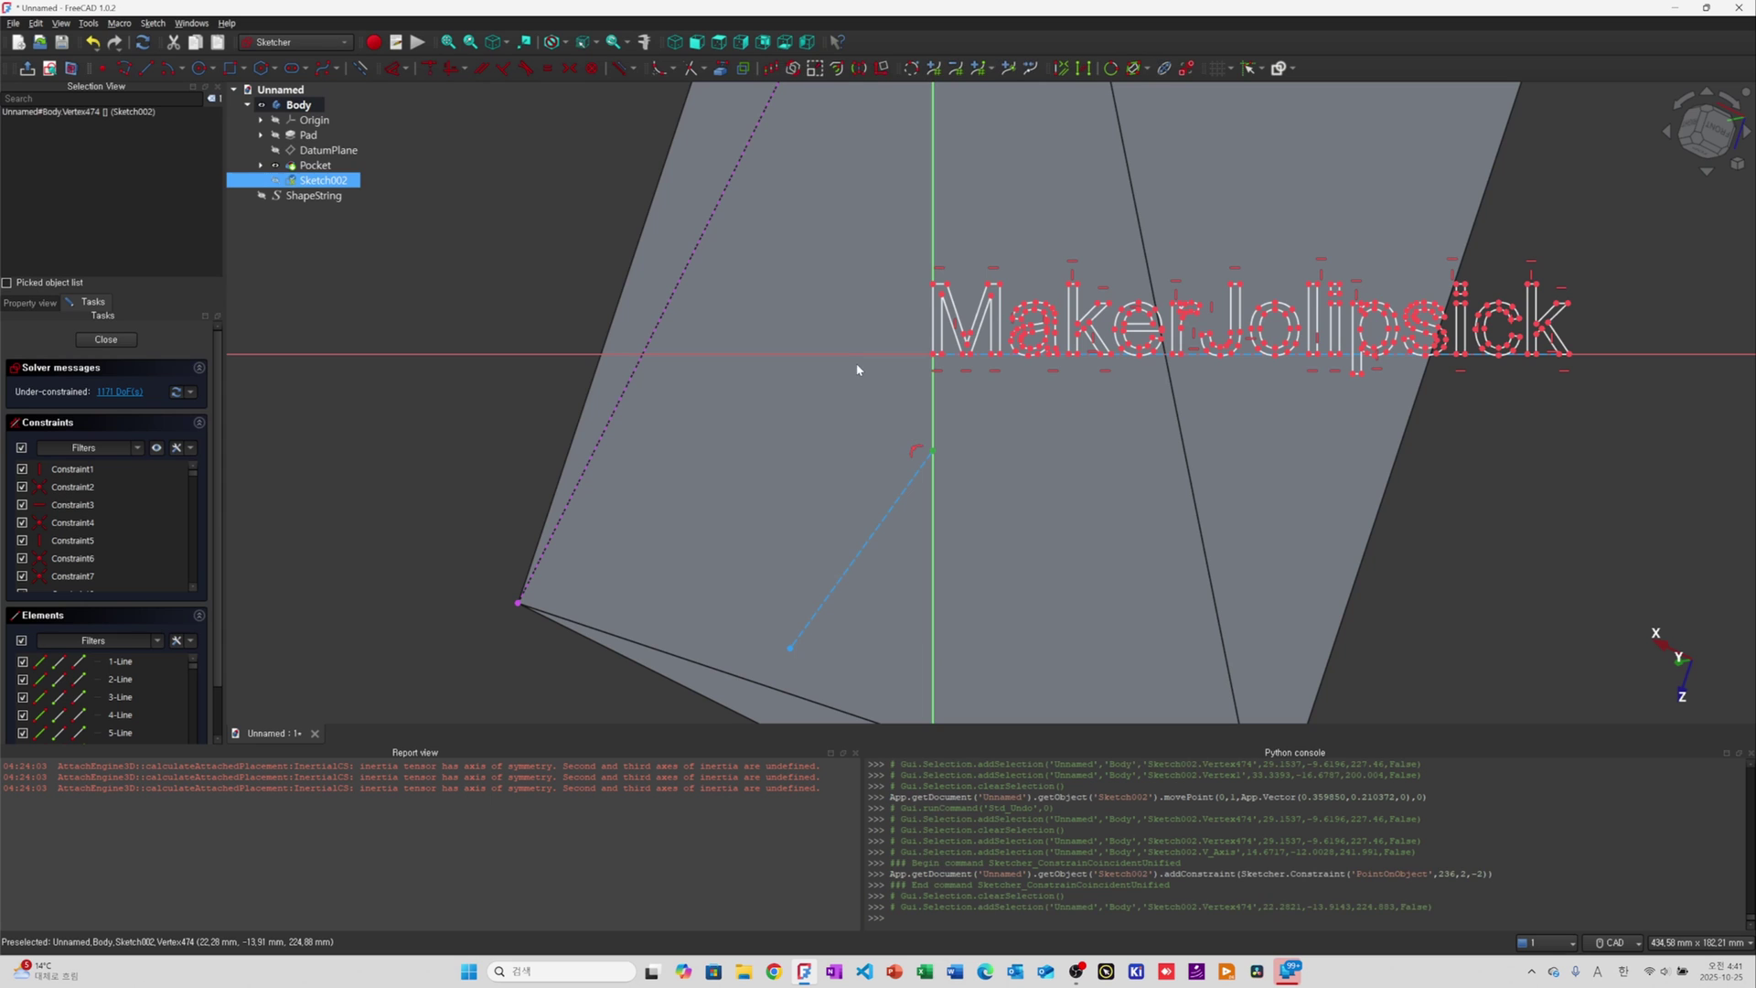
{"action": "left_click", "coordinate": [857, 355]}
{"action": "key", "text": "c"}
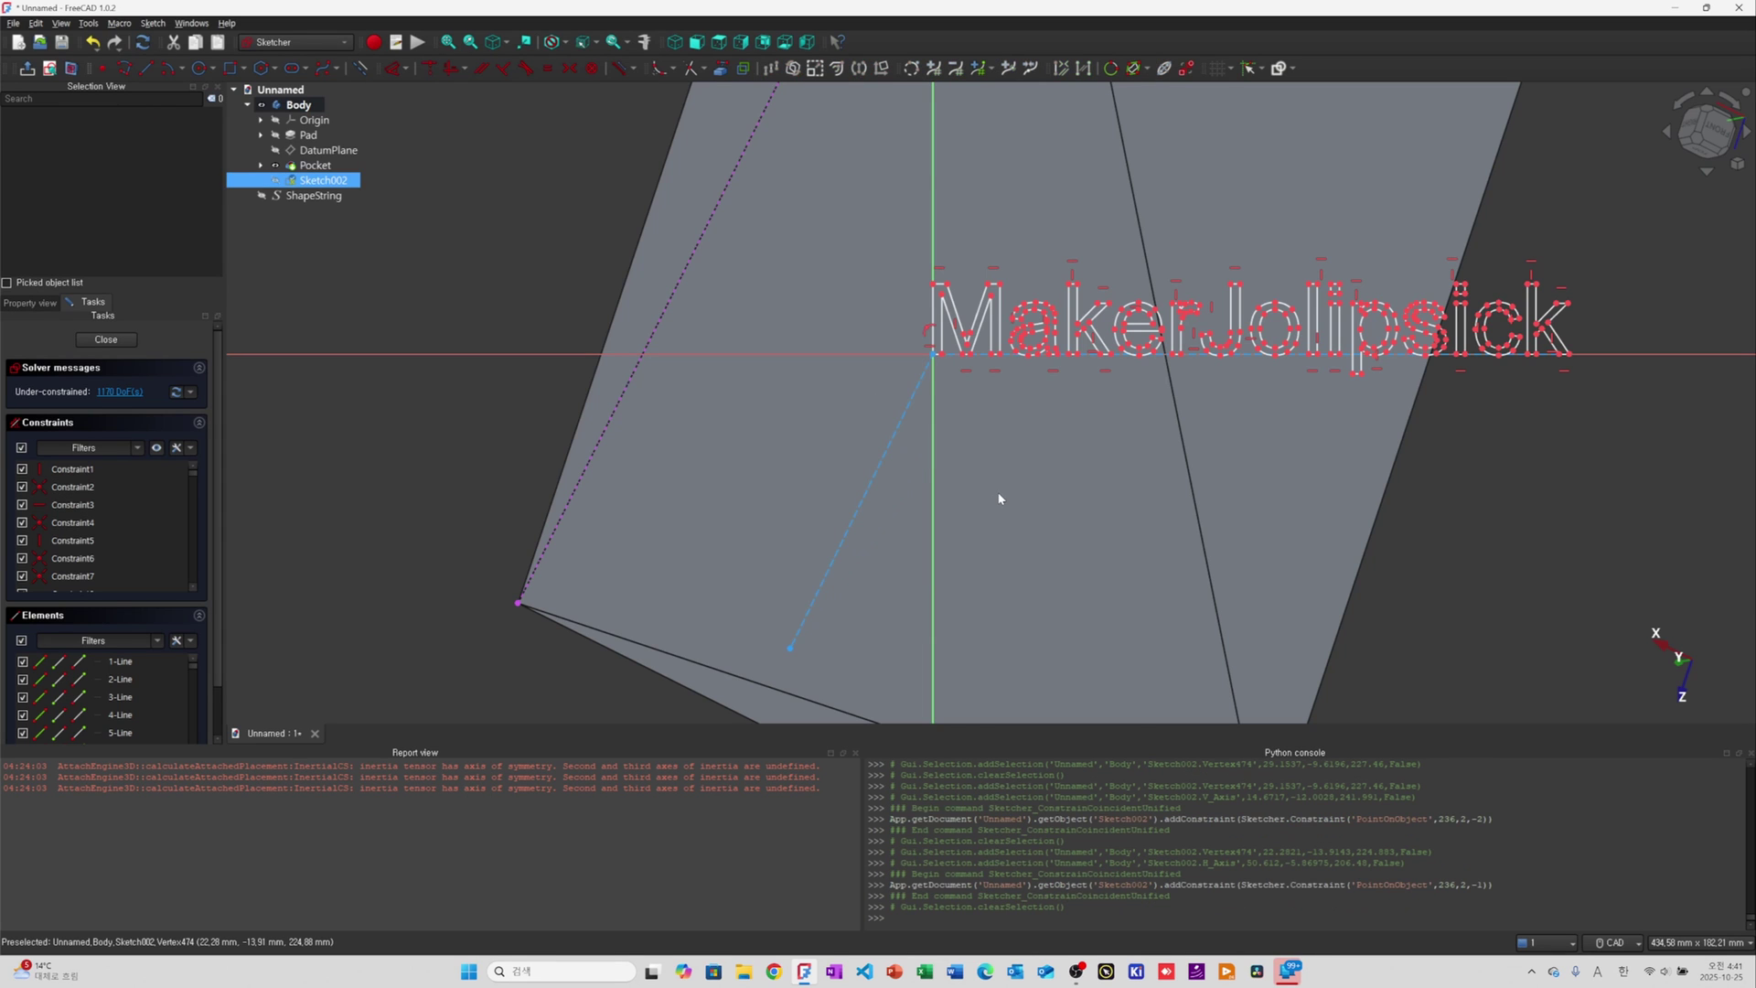
Make the slanted construction line parallel to the projected dashed edge of the cut face
{"action": "mouse_move", "coordinate": [895, 499]}
{"action": "middle_mouse_down"}
{"action": "mouse_move", "coordinate": [1005, 498]}
{"action": "mouse_move", "coordinate": [941, 451]}
{"action": "middle_mouse_up"}
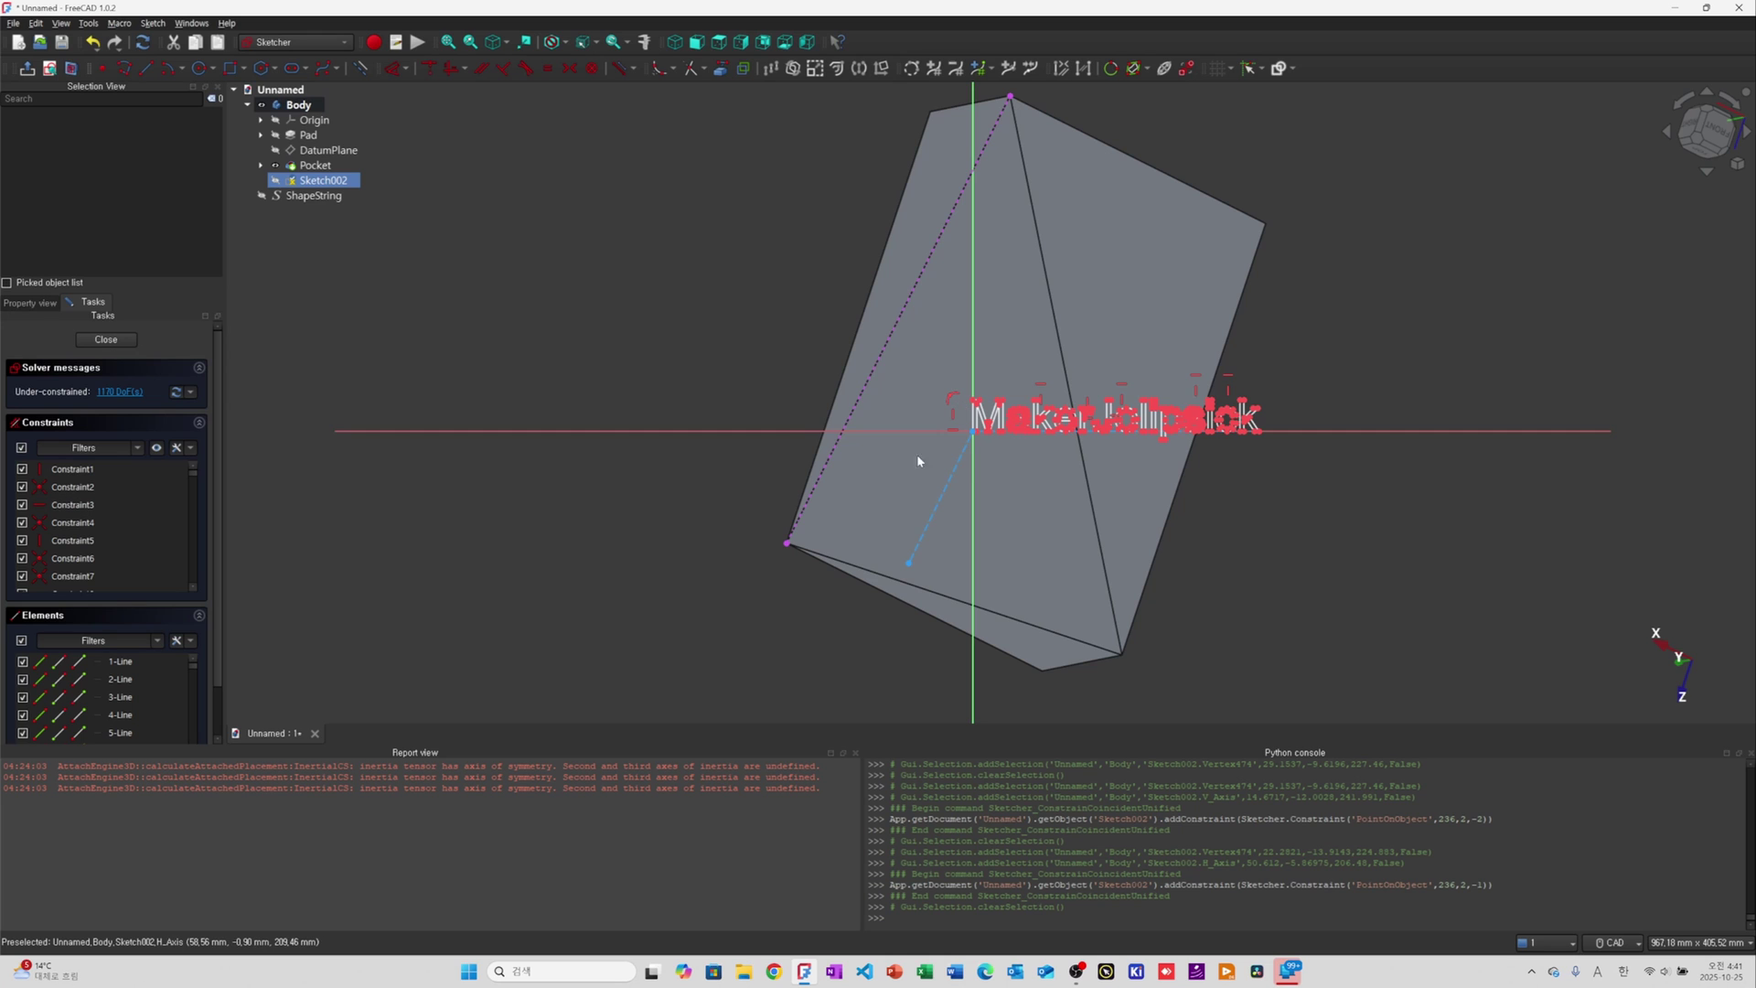
{"action": "scroll", "coordinate": [957, 454], "scroll_direction": "up", "scroll_amount": 5}
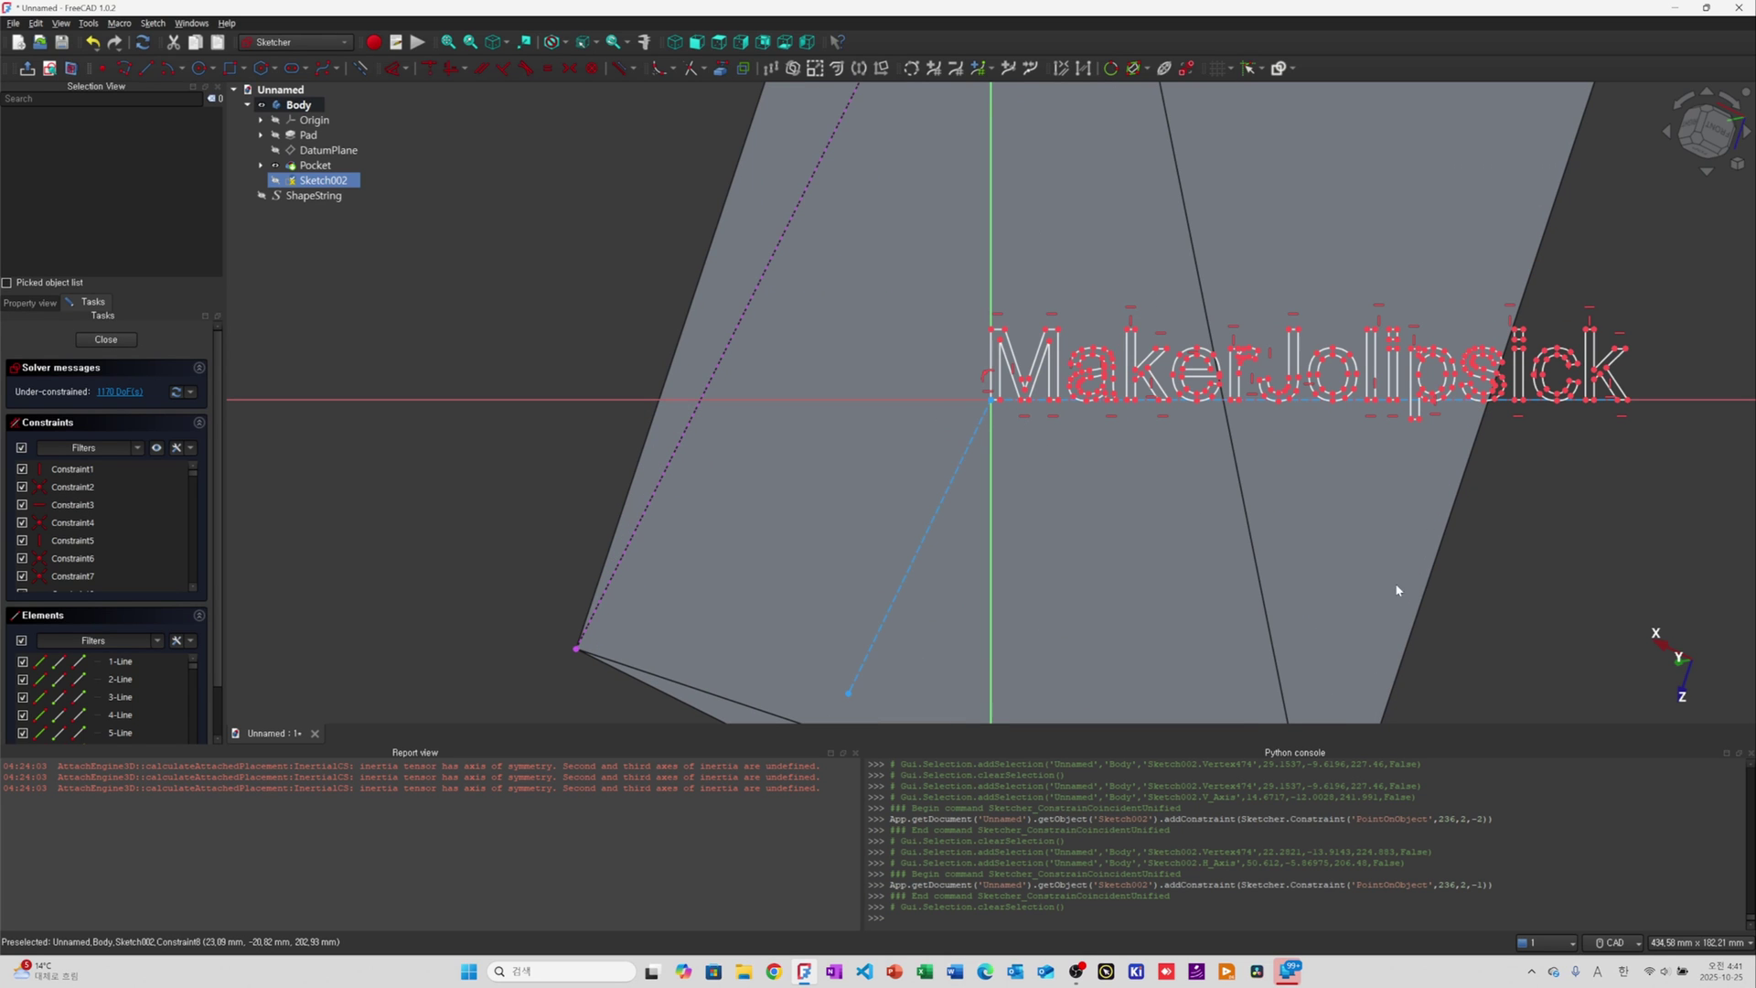
{"action": "scroll", "coordinate": [921, 496], "scroll_direction": "down", "scroll_amount": 3}
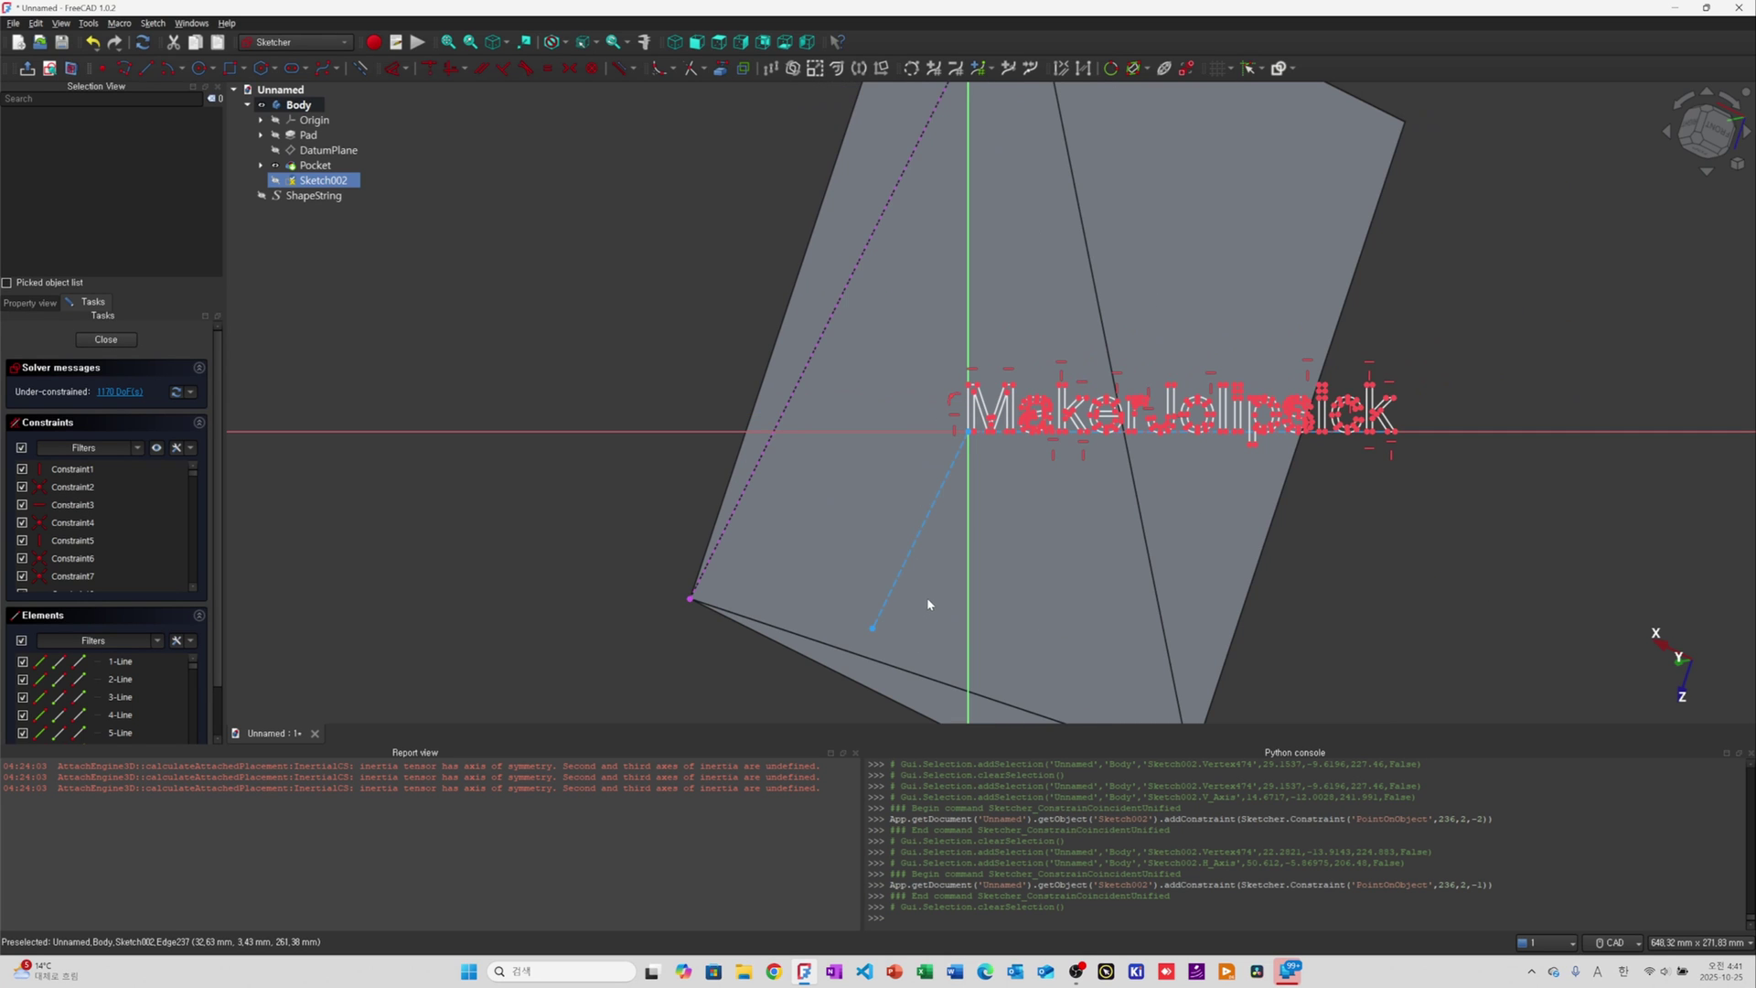
{"action": "left_click", "coordinate": [907, 575]}
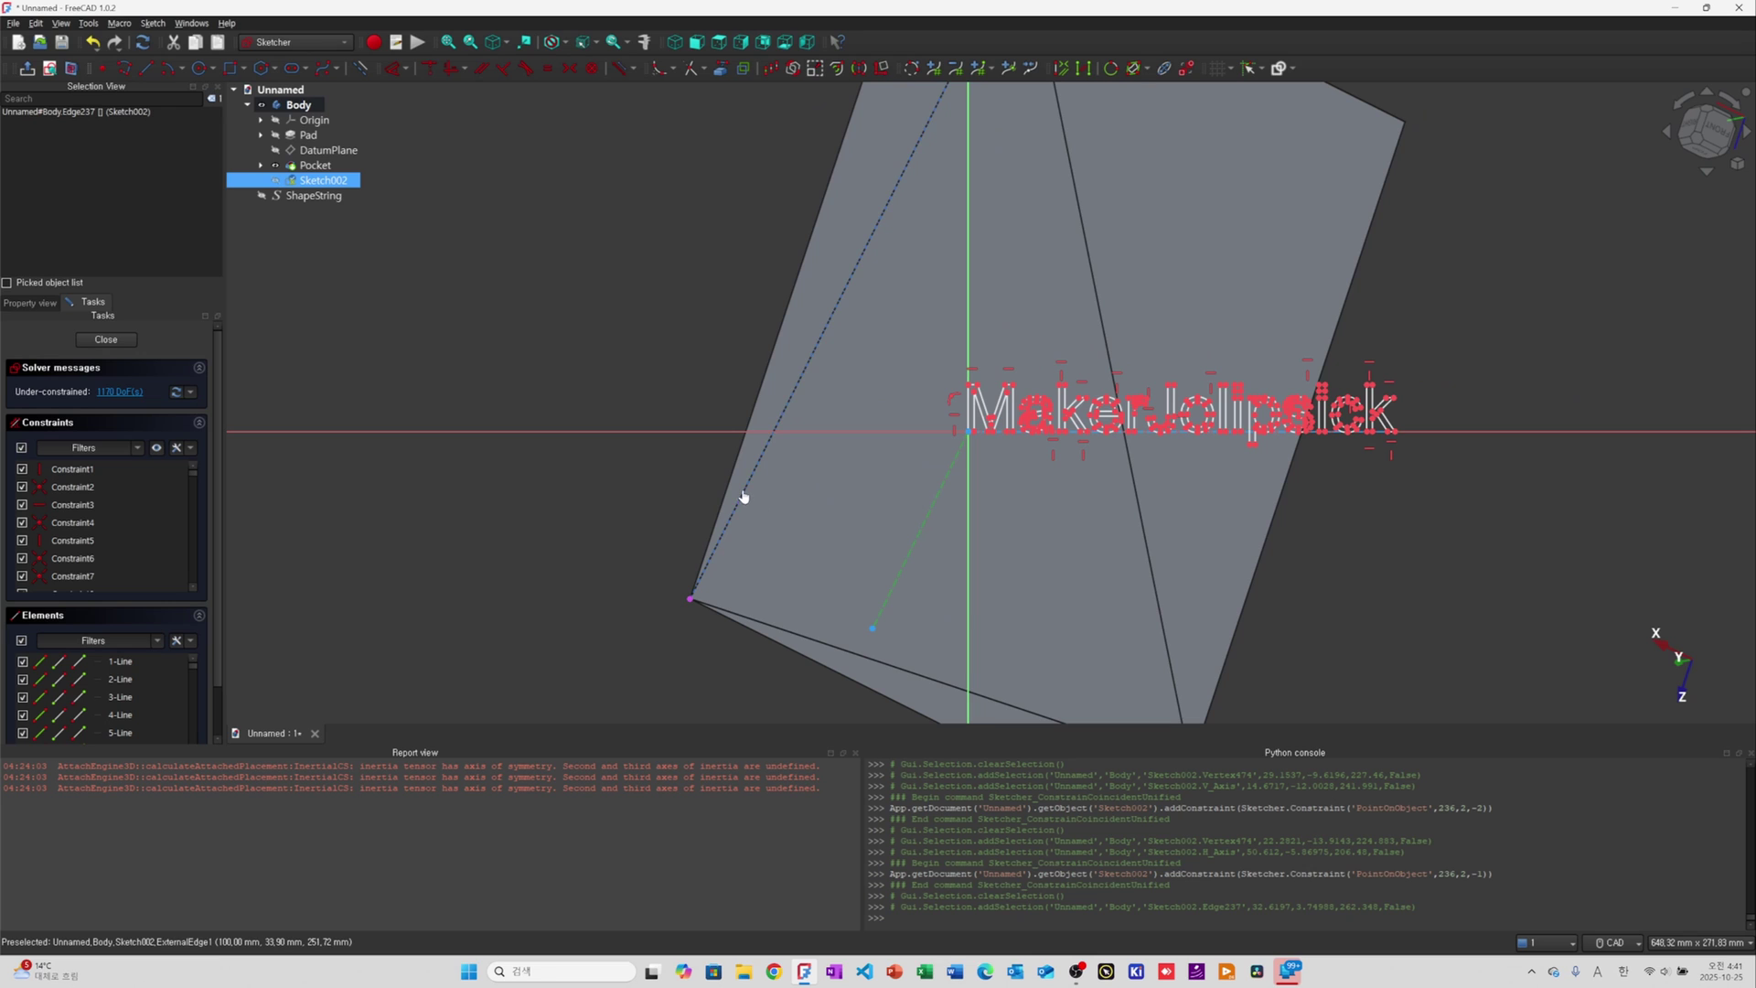
{"action": "left_click", "coordinate": [743, 495]}
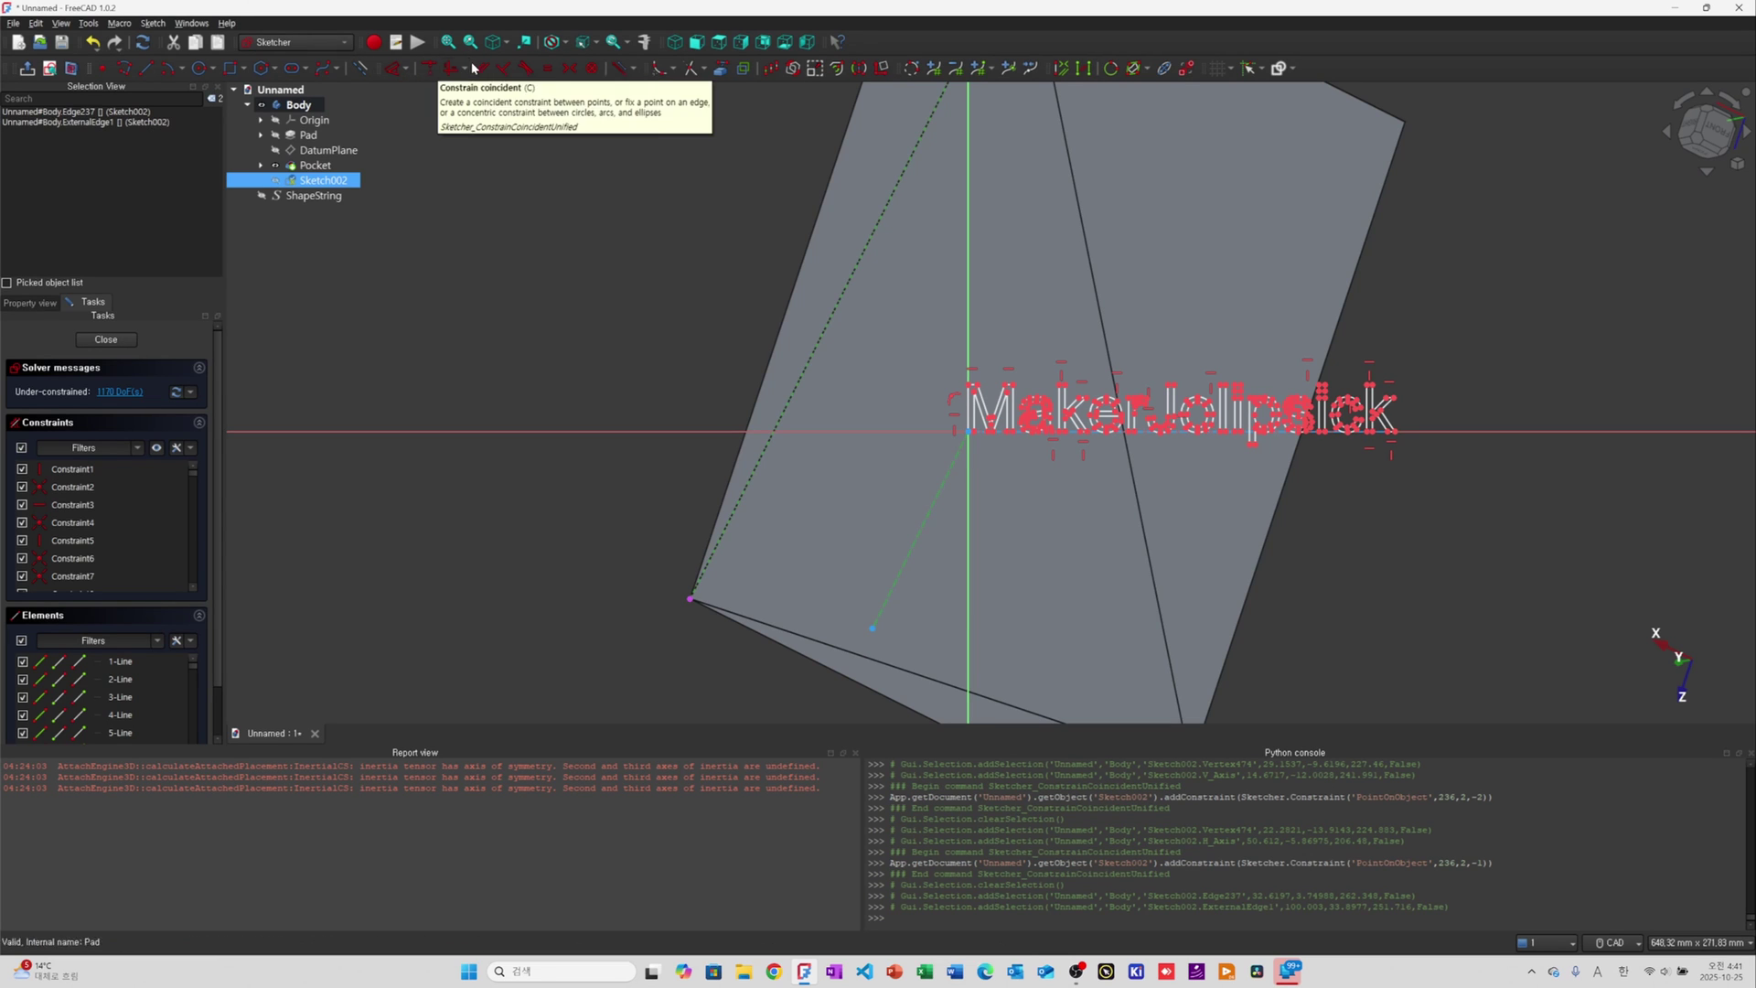
{"action": "key", "text": "p"}
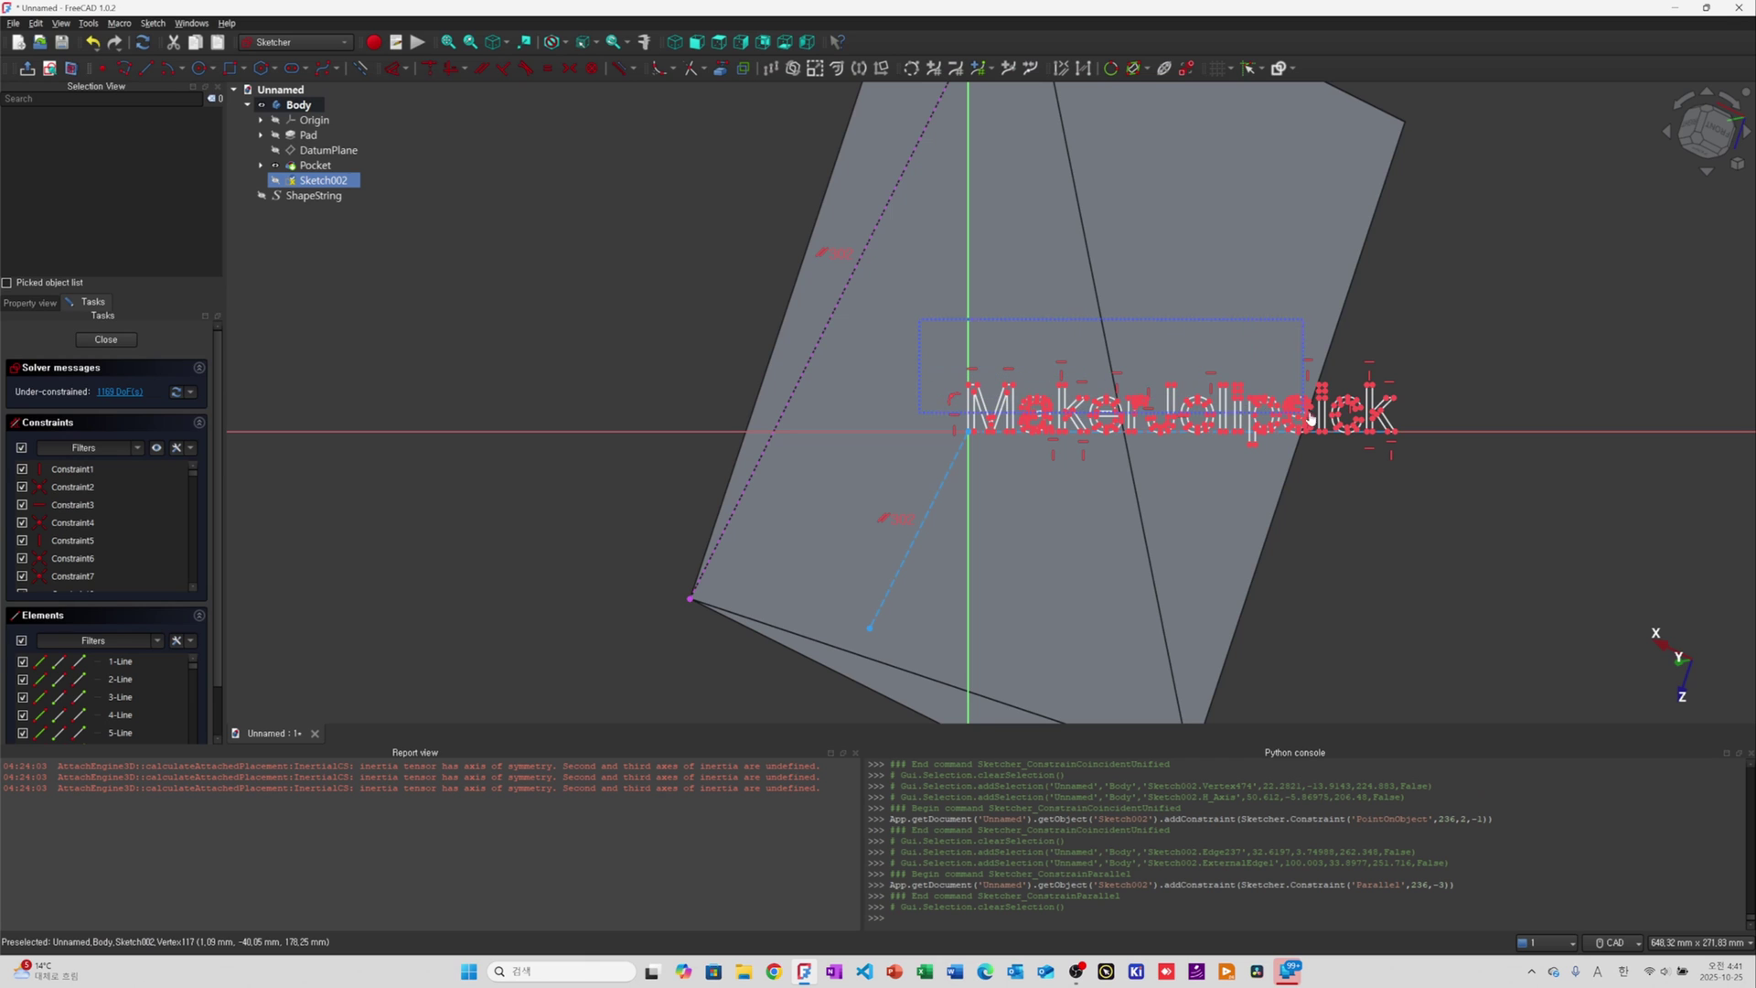
Start rotating the whole MakerJolipsick text with 0 copies, using the sketch origin at the M's lower-left corner as the rotation centre
{"action": "mouse_move", "coordinate": [1310, 418]}
{"action": "left_mouse_down"}
{"action": "mouse_move", "coordinate": [1459, 453]}
{"action": "mouse_move", "coordinate": [1440, 478]}
{"action": "left_mouse_up"}
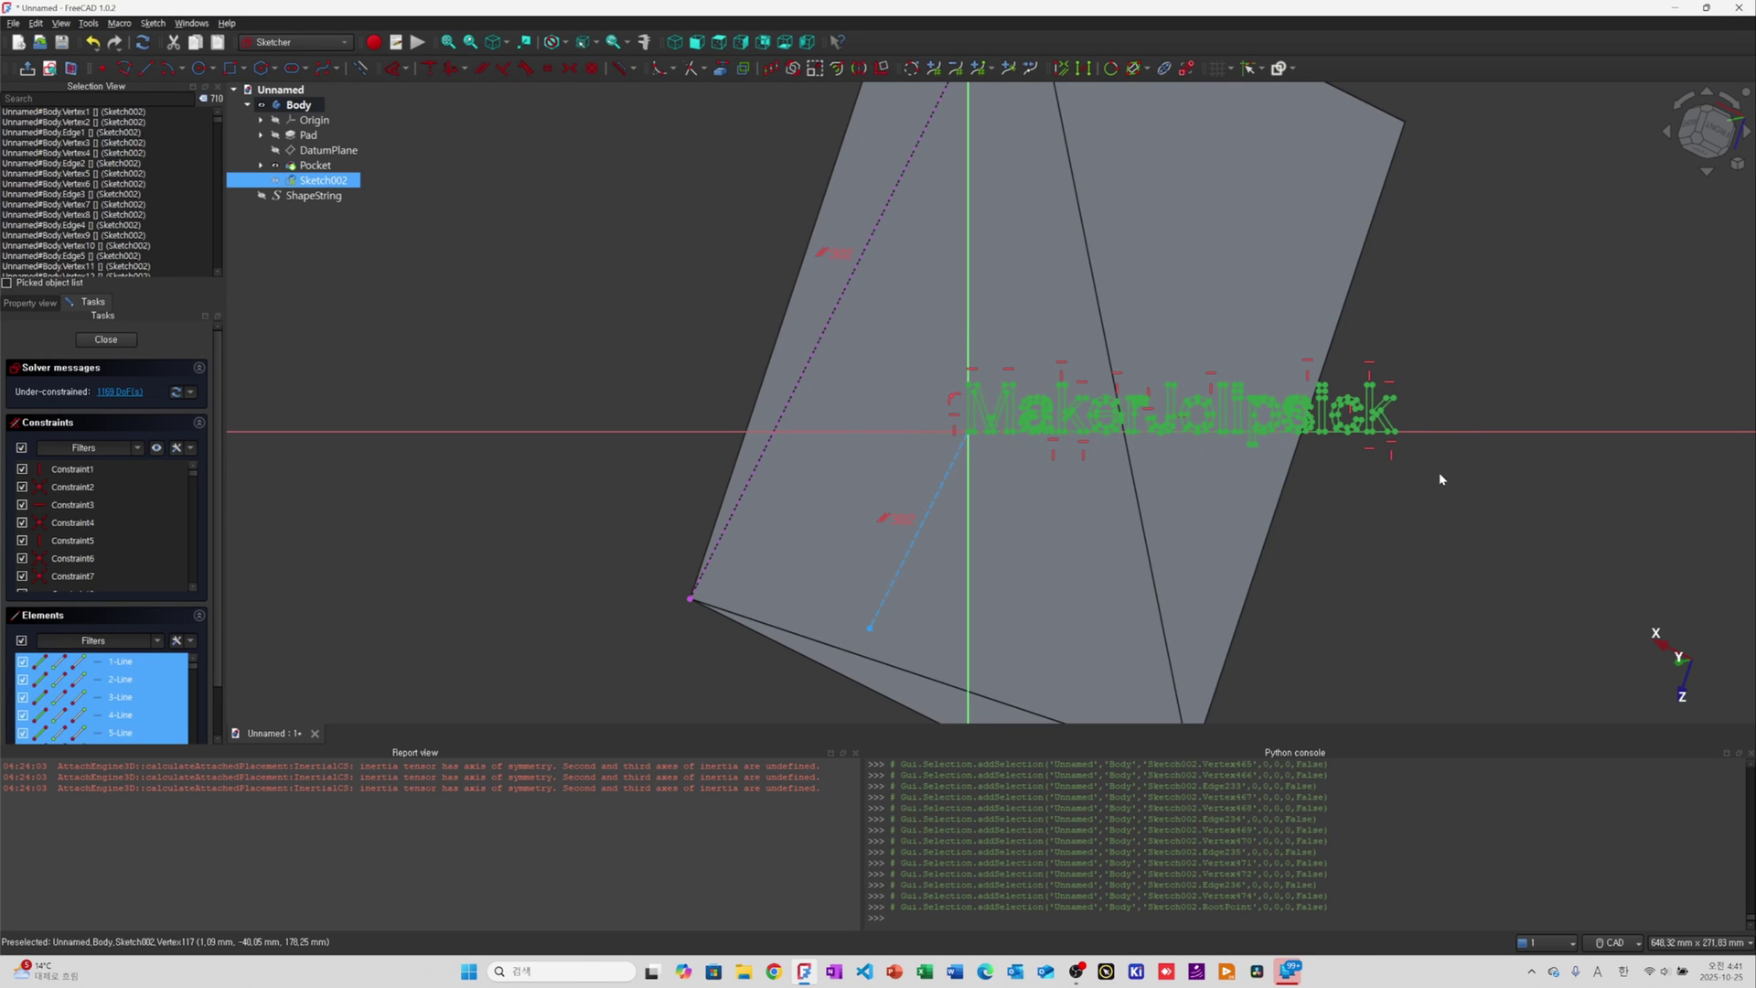
{"action": "left_click", "coordinate": [793, 68]}
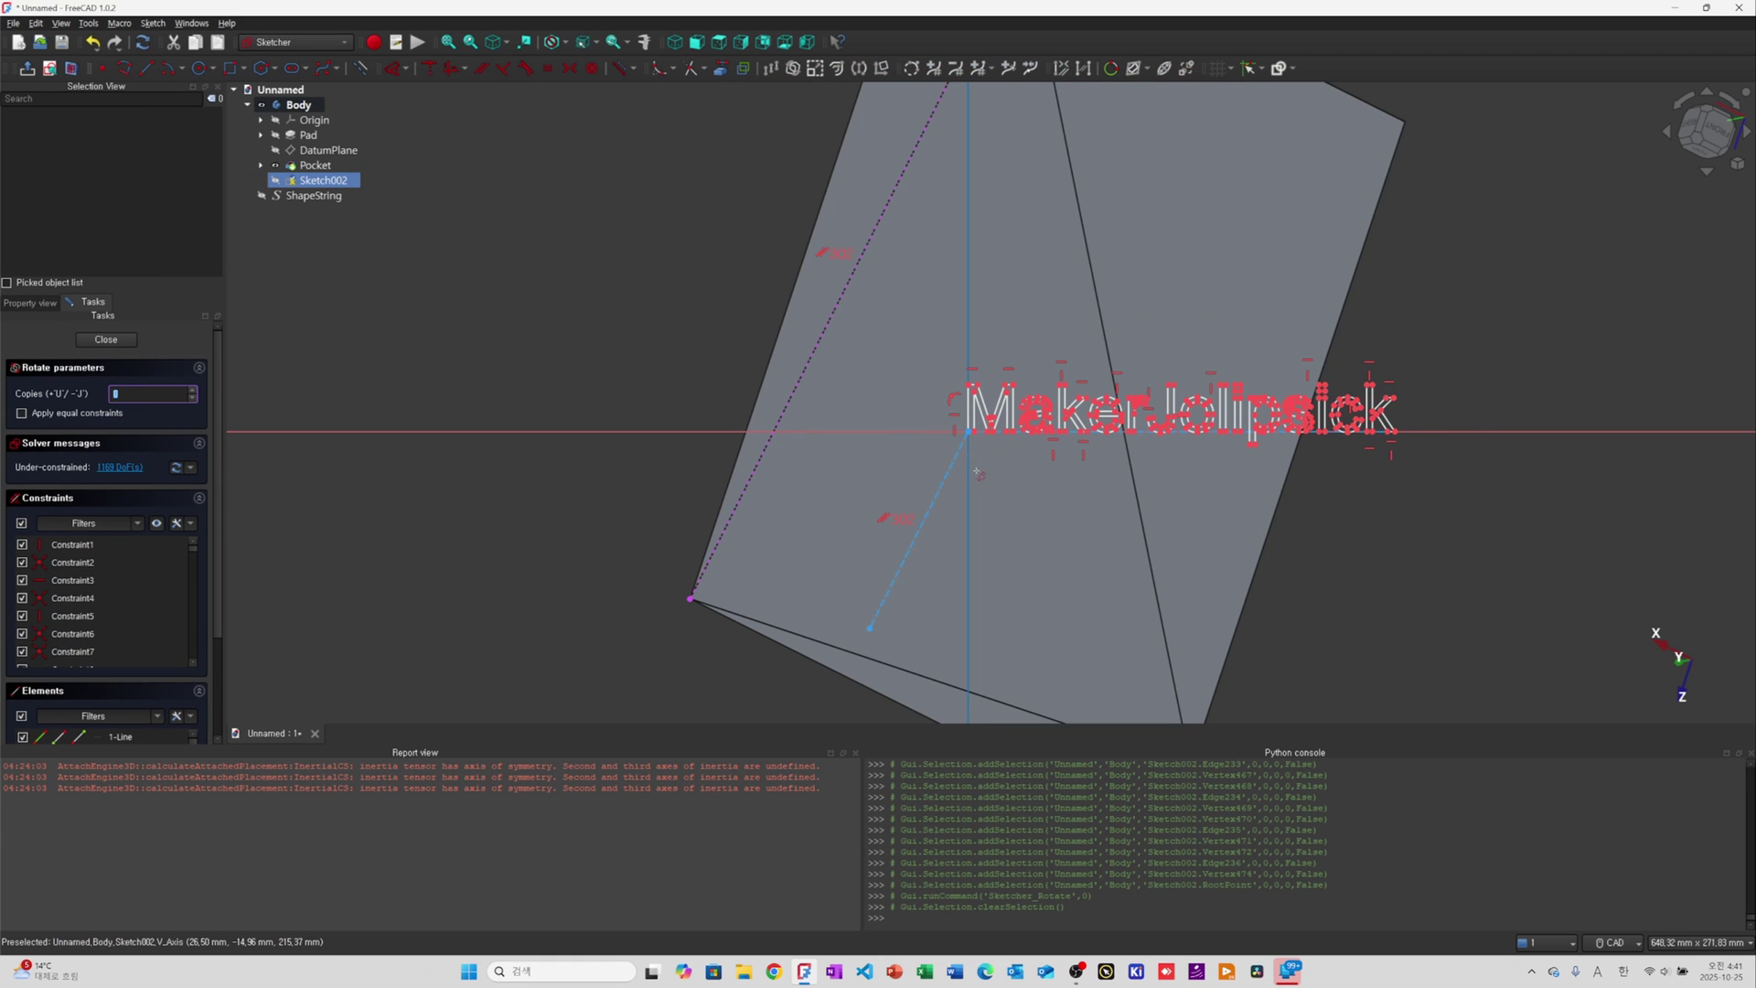
{"action": "scroll", "coordinate": [980, 445], "scroll_direction": "up", "scroll_amount": 1}
{"action": "scroll", "coordinate": [980, 444], "scroll_direction": "up", "scroll_amount": 1}
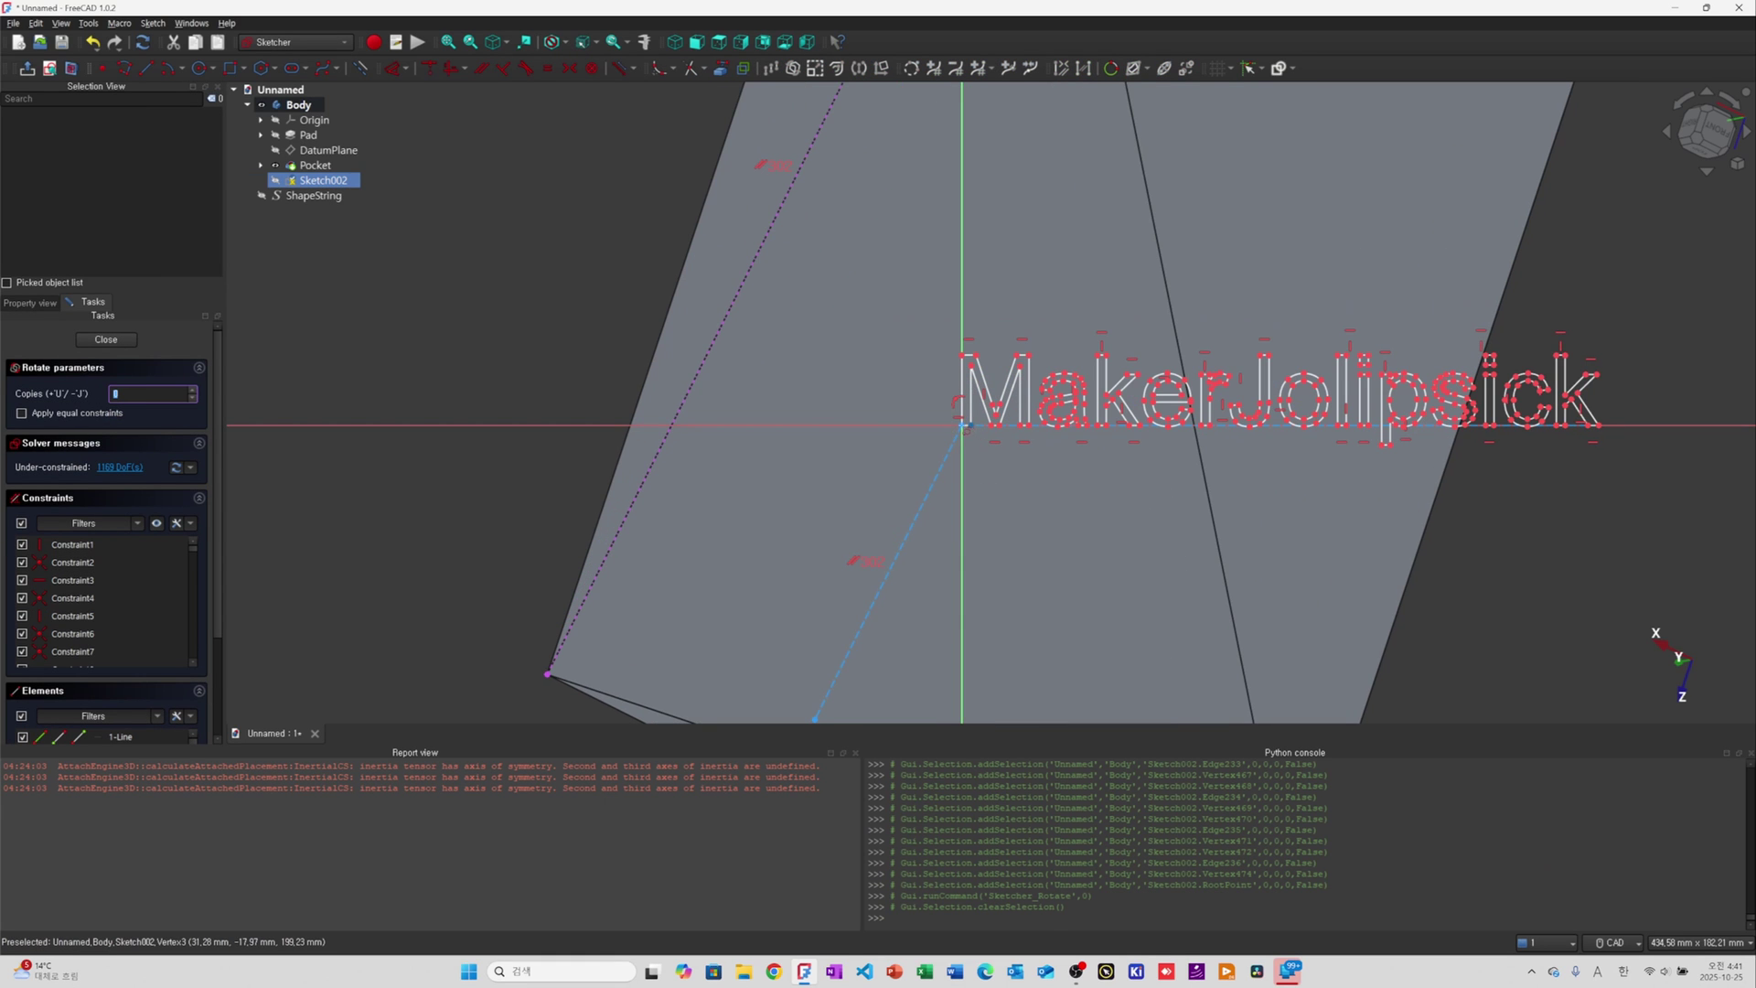
{"action": "scroll", "coordinate": [963, 428], "scroll_direction": "up", "scroll_amount": 2}
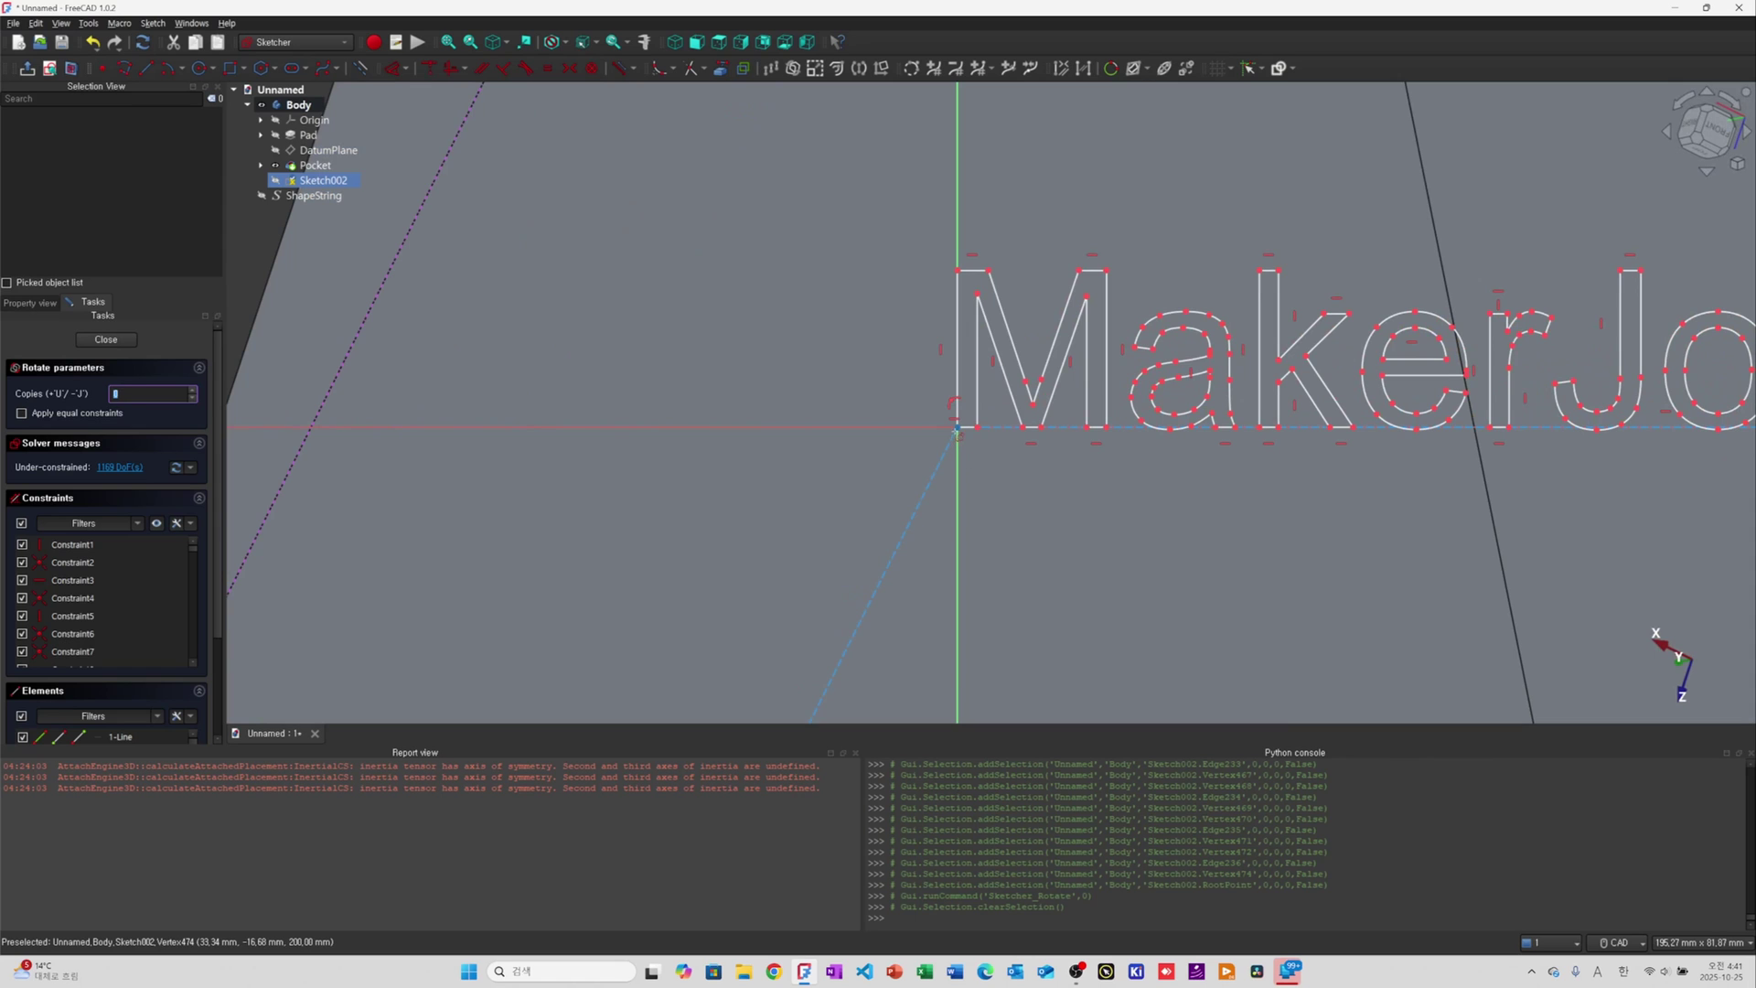
{"action": "left_click", "coordinate": [958, 428]}
{"action": "scroll", "coordinate": [984, 458], "scroll_direction": "down", "scroll_amount": 5}
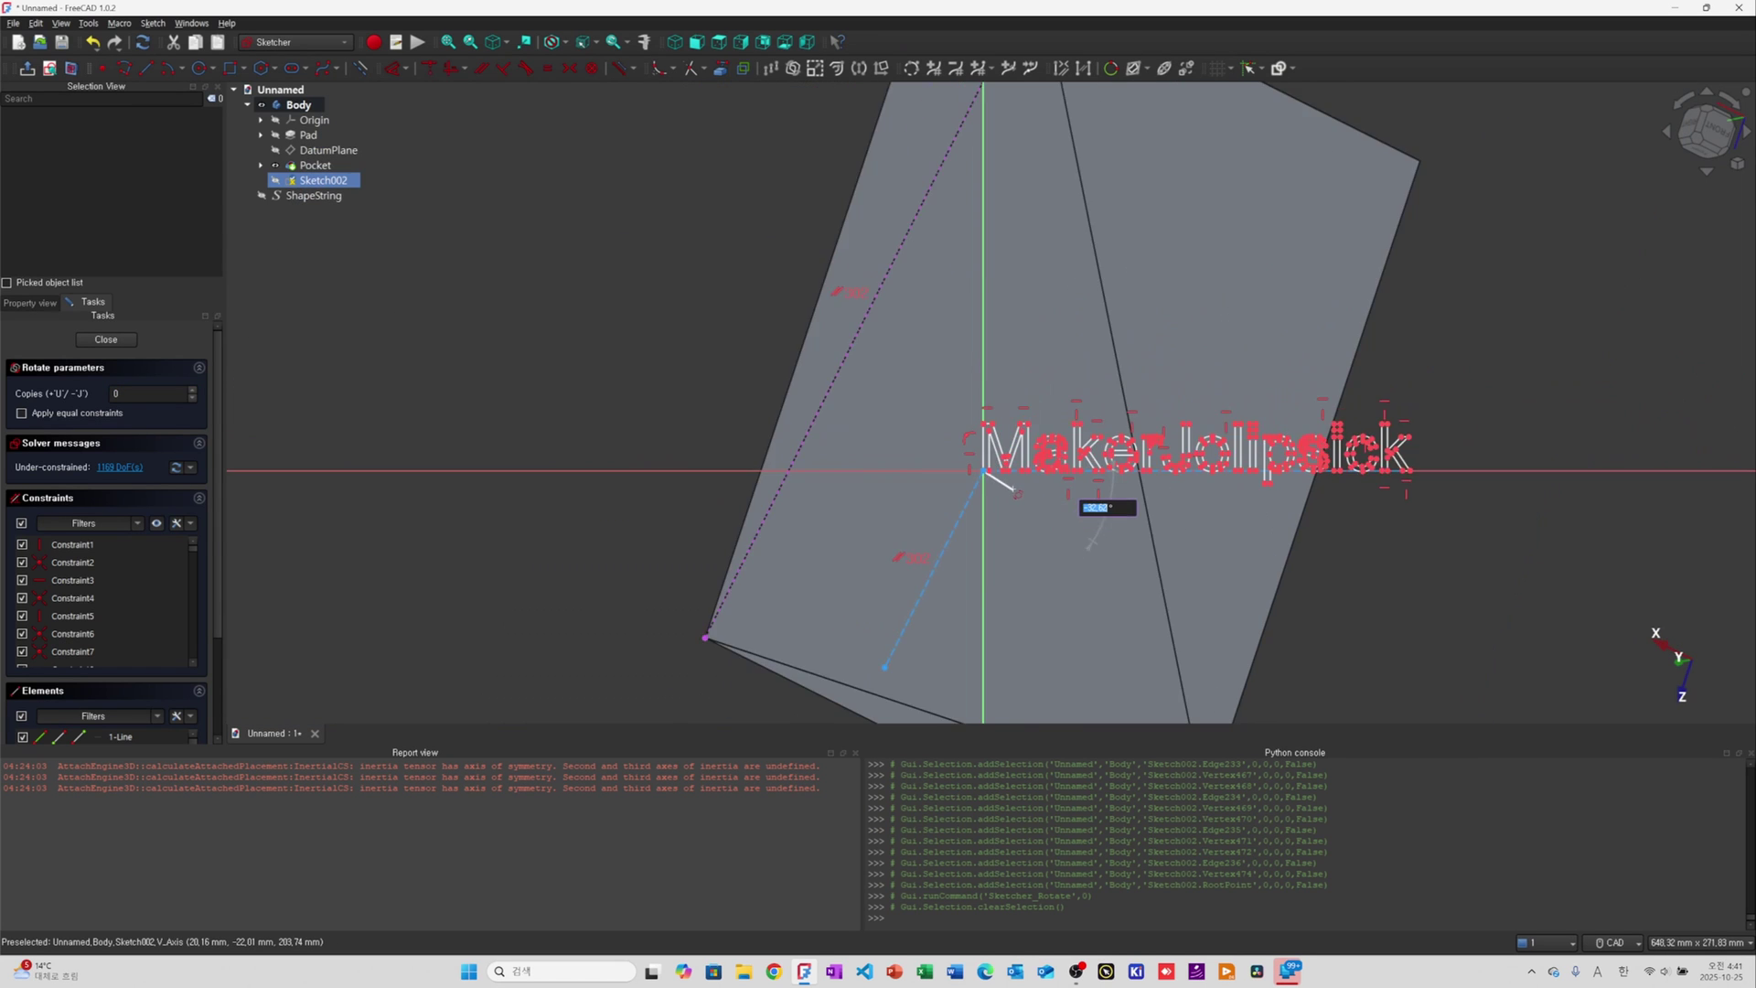
{"action": "scroll", "coordinate": [1156, 505], "scroll_direction": "up", "scroll_amount": 6}
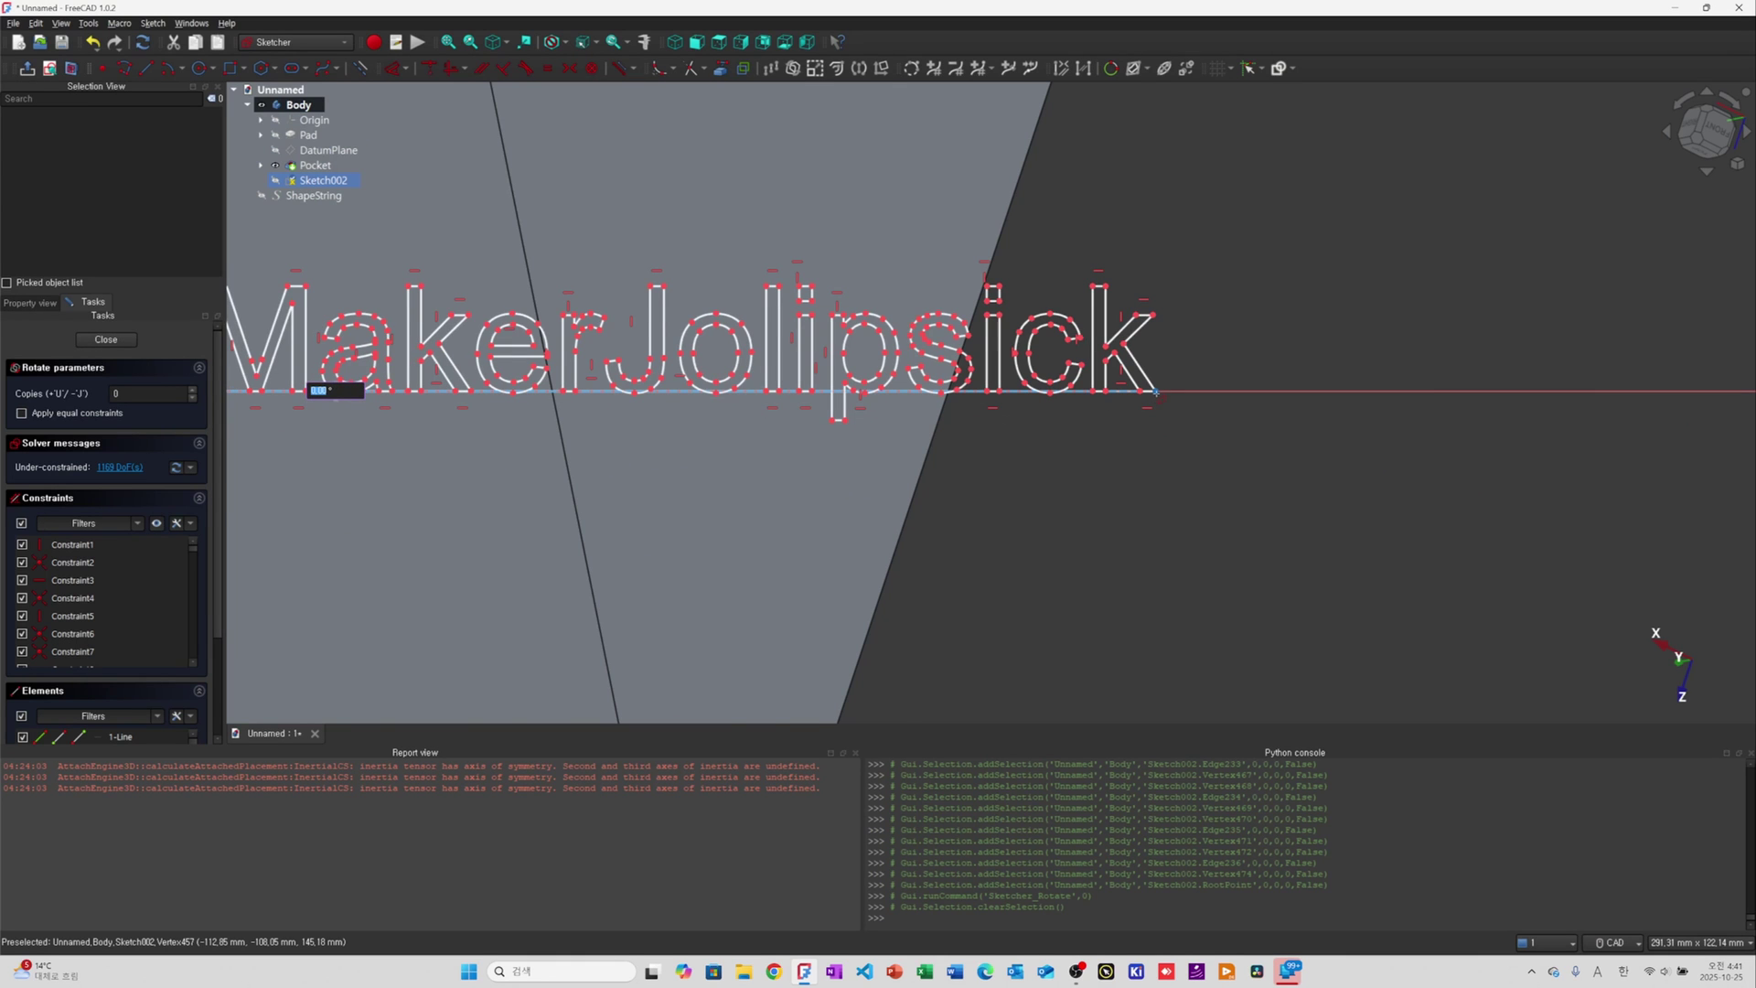
Rotate the MakerJolipsick text outline about the sketch origin so that it runs parallel to the dashed external edge
{"action": "scroll", "coordinate": [1157, 394], "scroll_direction": "down", "scroll_amount": 5}
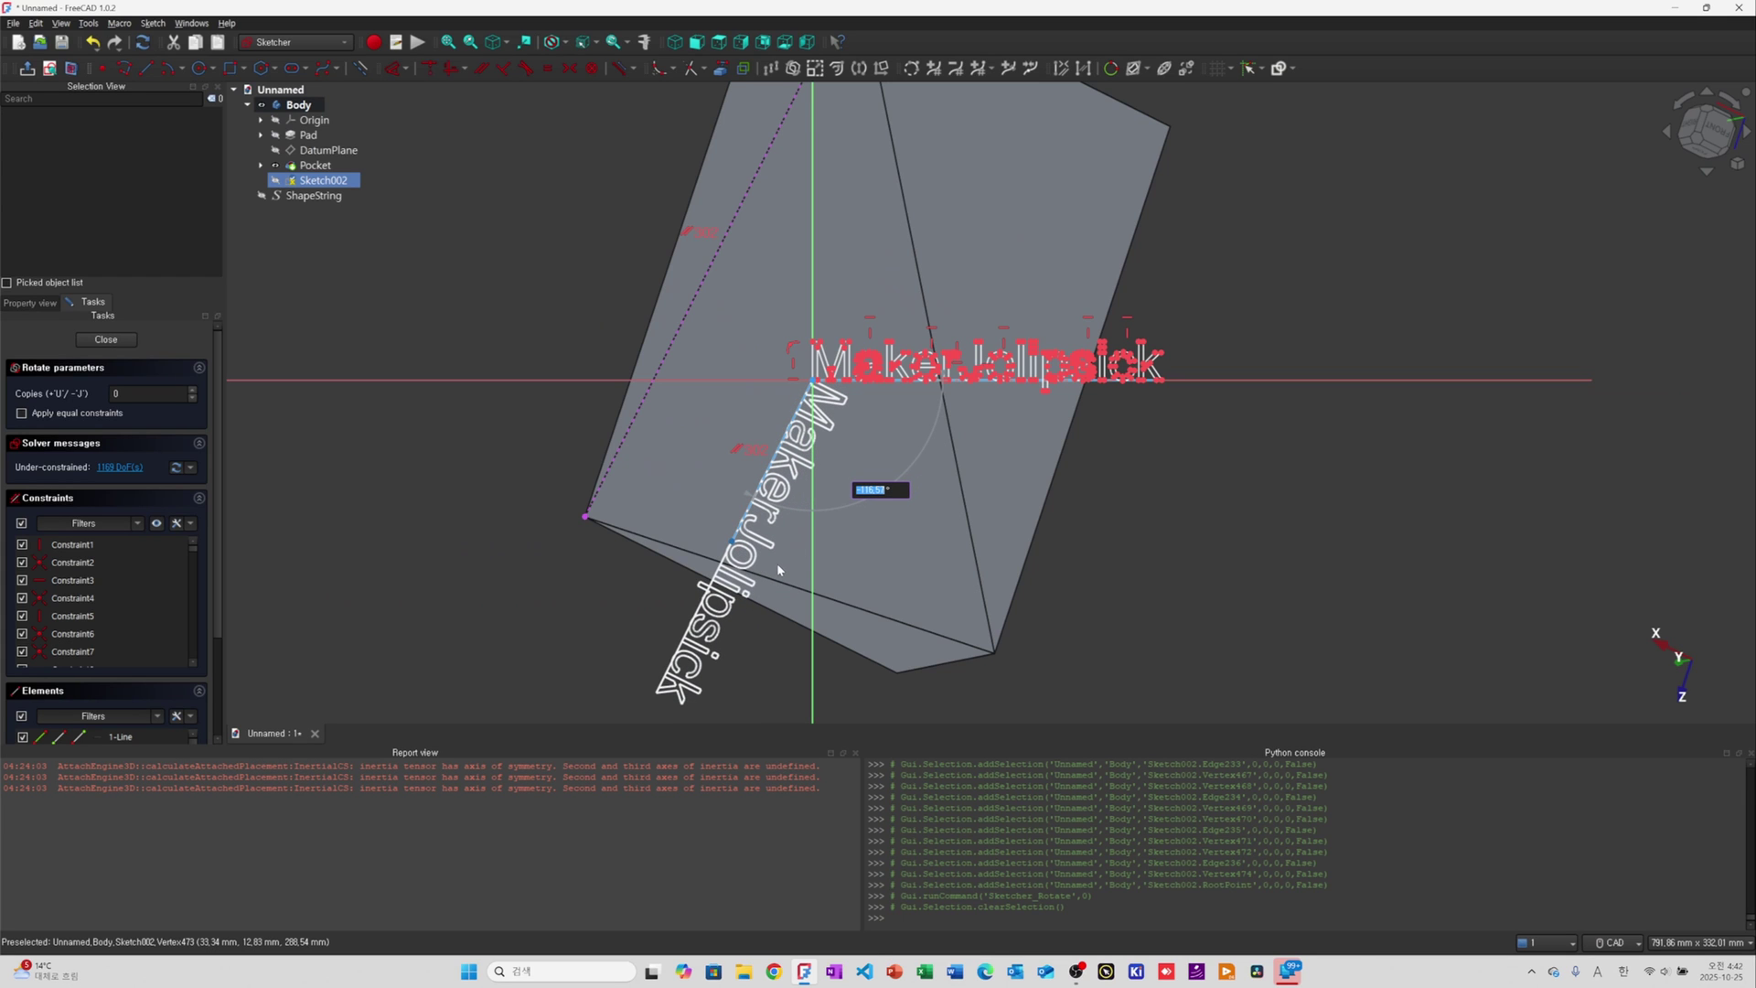
{"action": "left_click", "coordinate": [782, 568]}
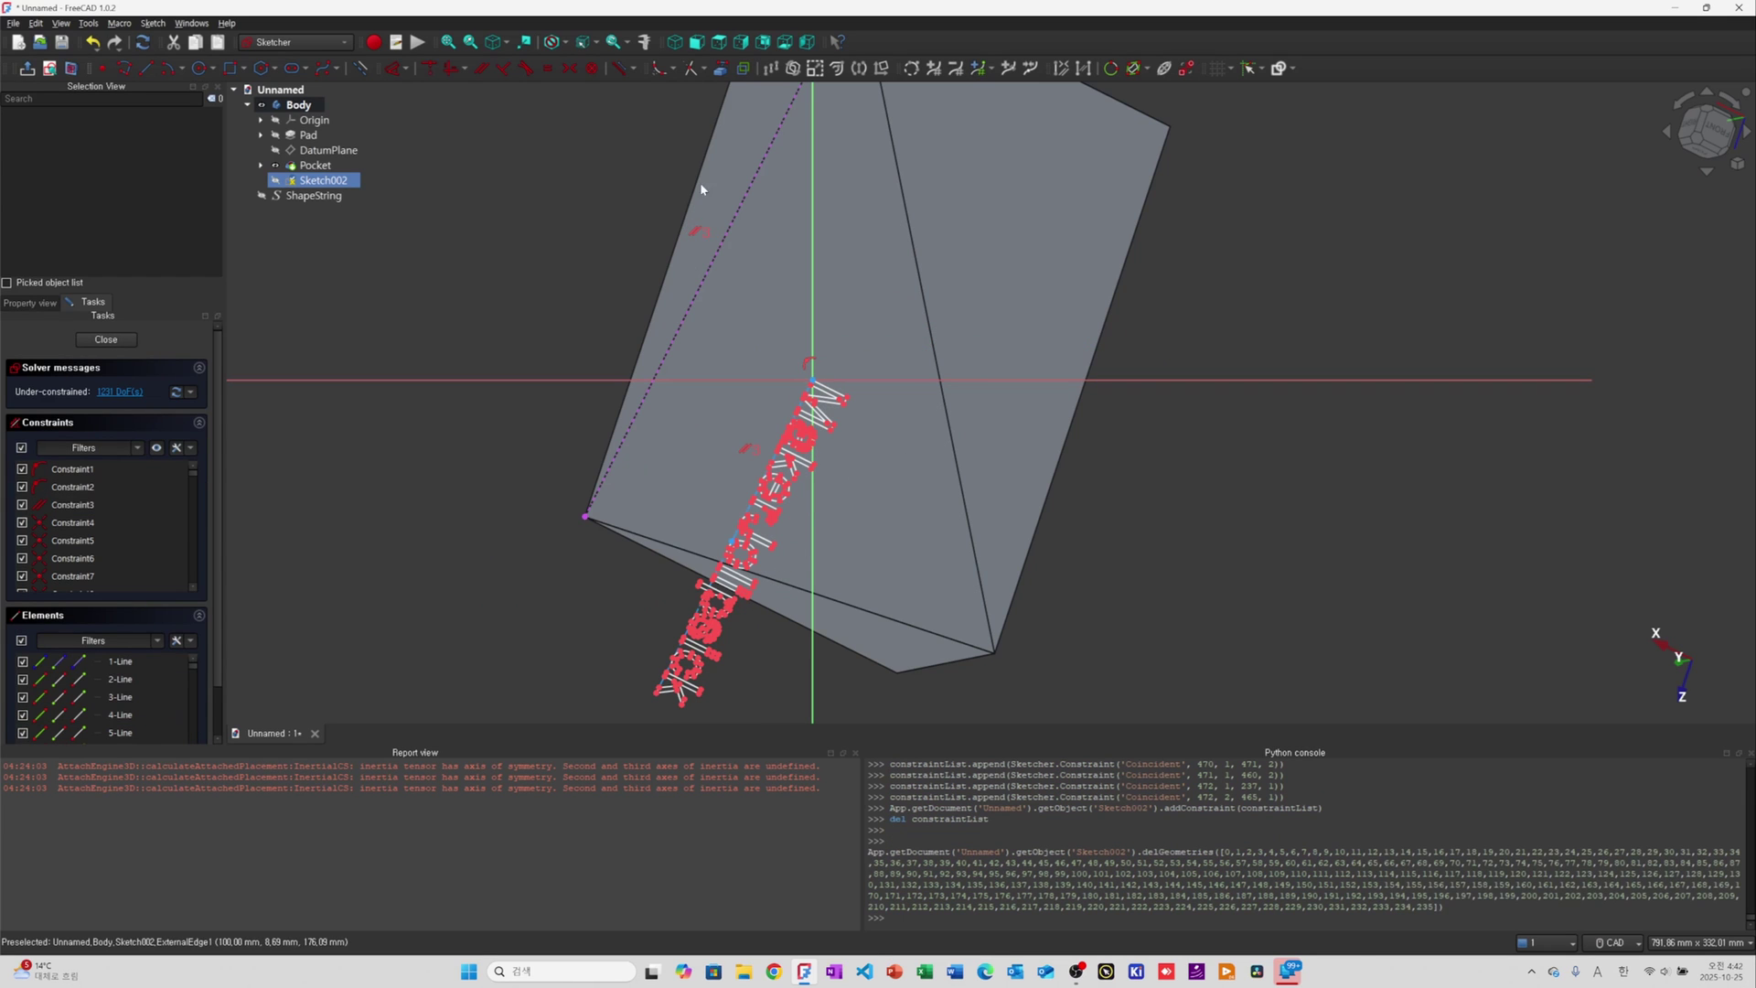
{"action": "scroll", "coordinate": [771, 504], "scroll_direction": "down", "scroll_amount": 2}
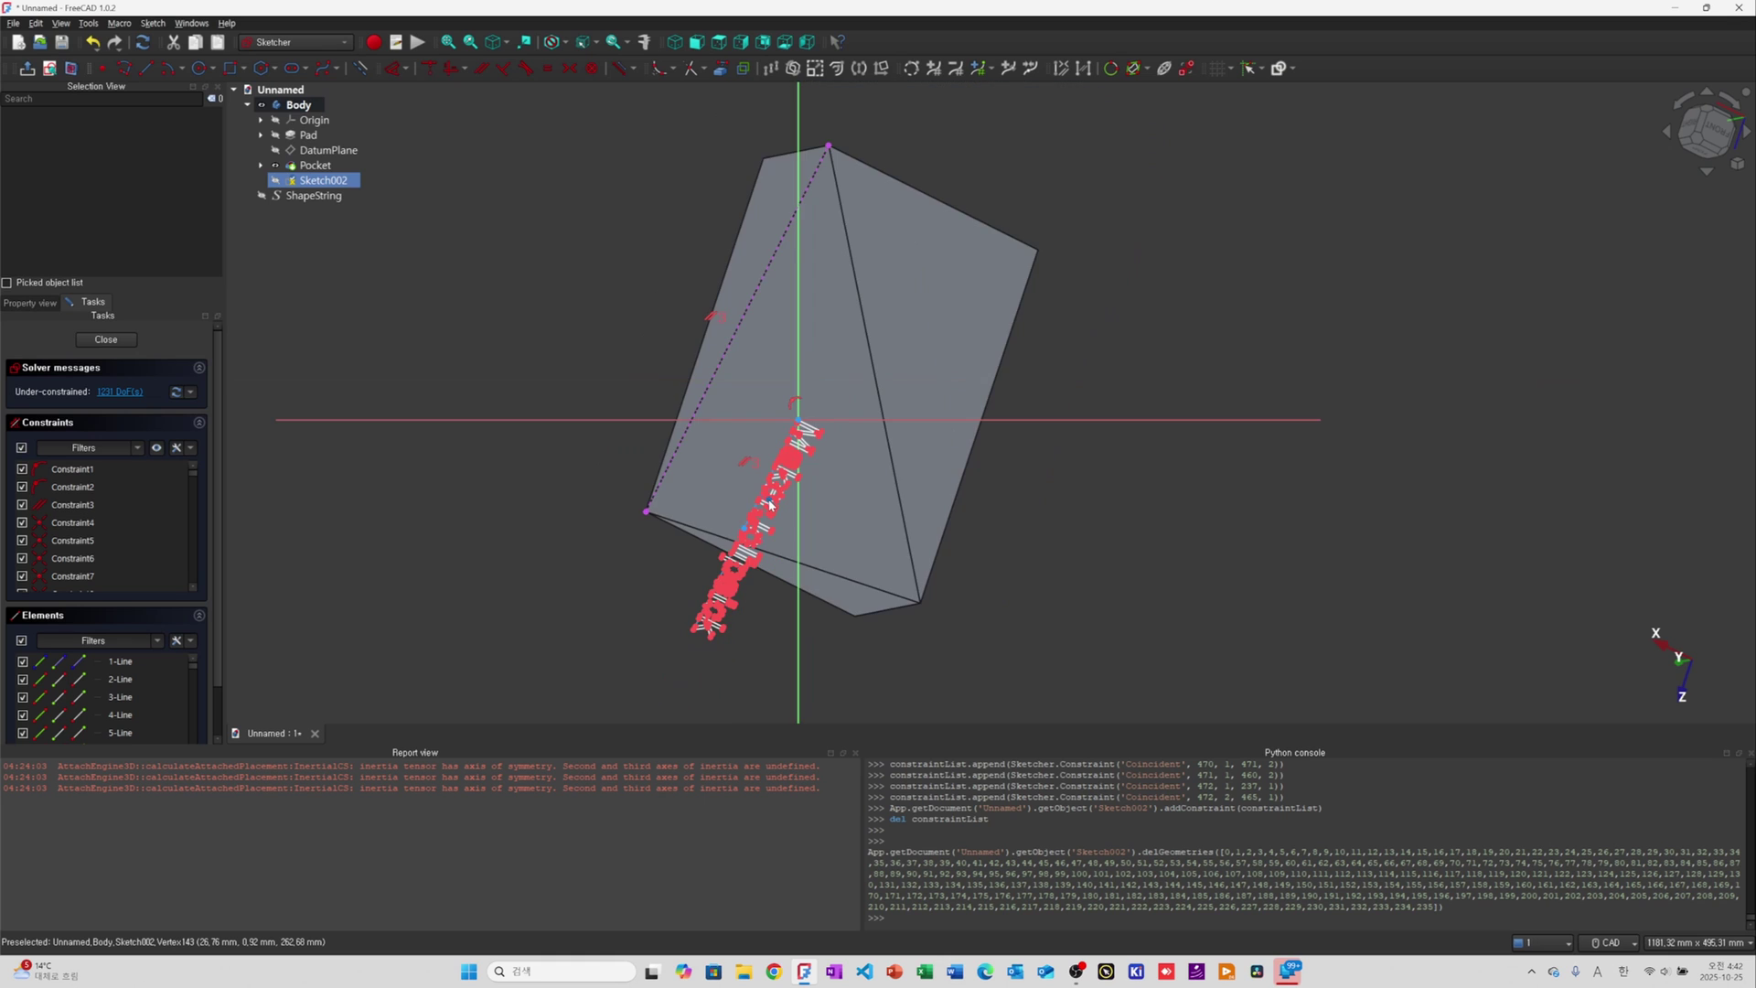
{"action": "scroll", "coordinate": [722, 505], "scroll_direction": "down", "scroll_amount": 2}
{"action": "scroll", "coordinate": [722, 505], "scroll_direction": "up", "scroll_amount": 4}
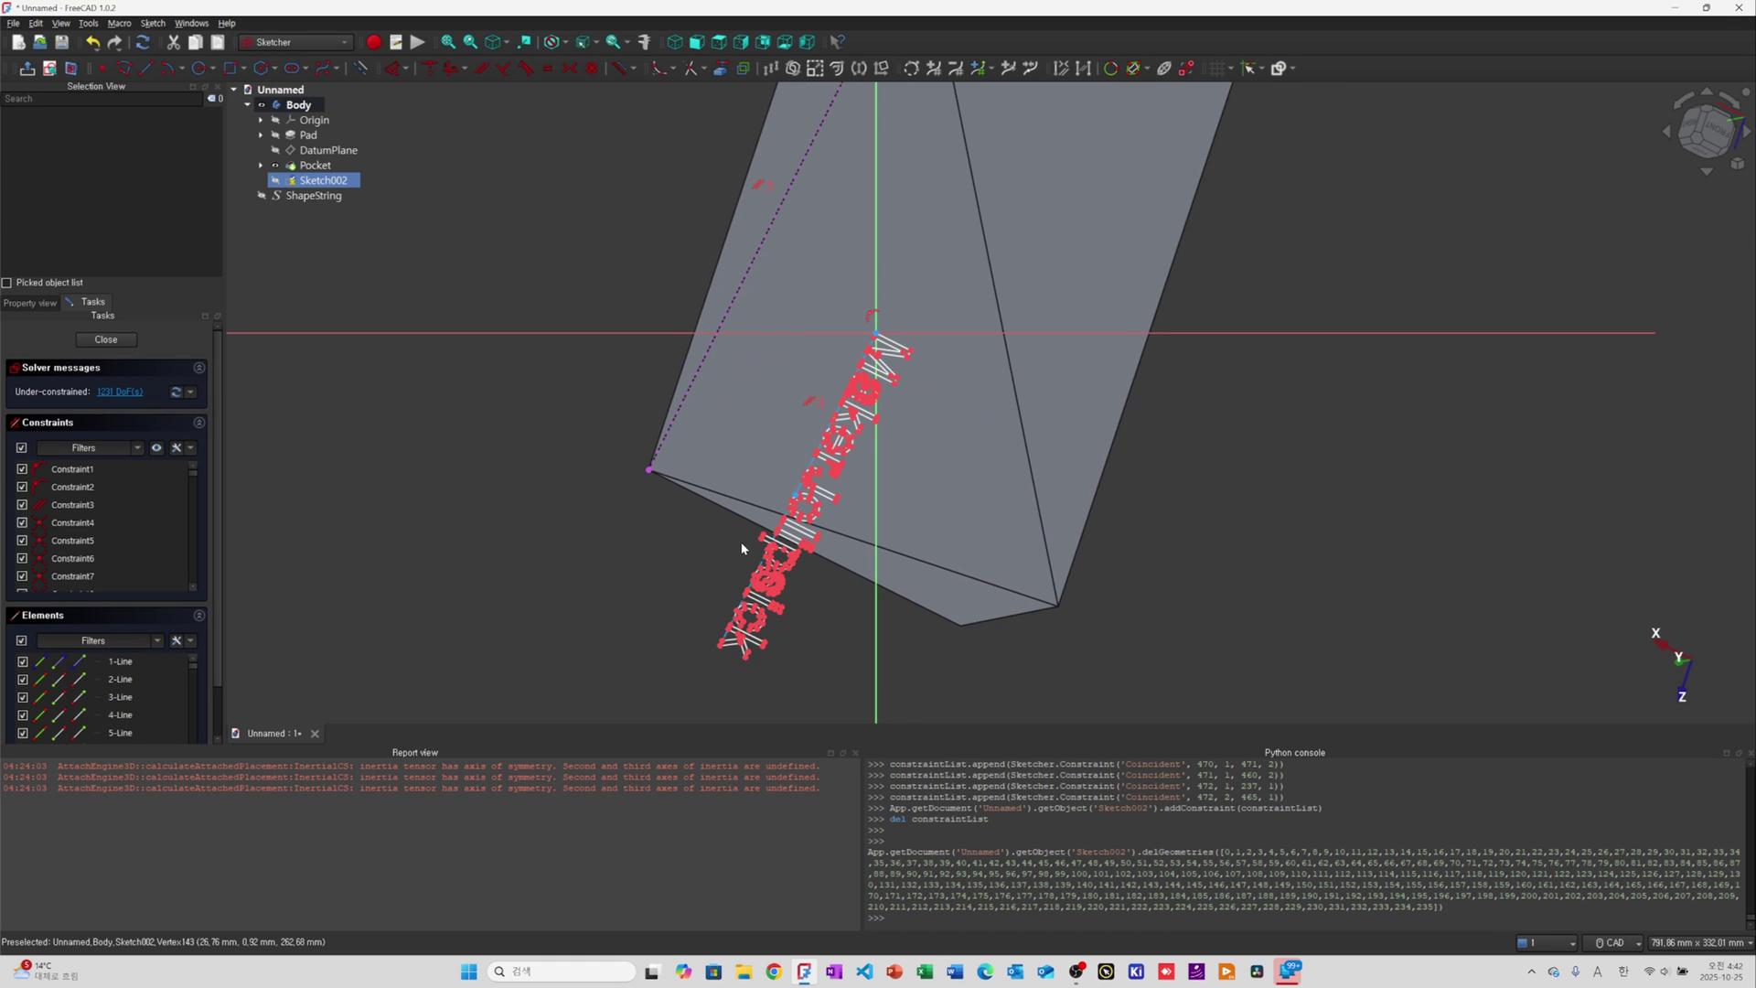
{"action": "scroll", "coordinate": [742, 547], "scroll_direction": "up", "scroll_amount": 2}
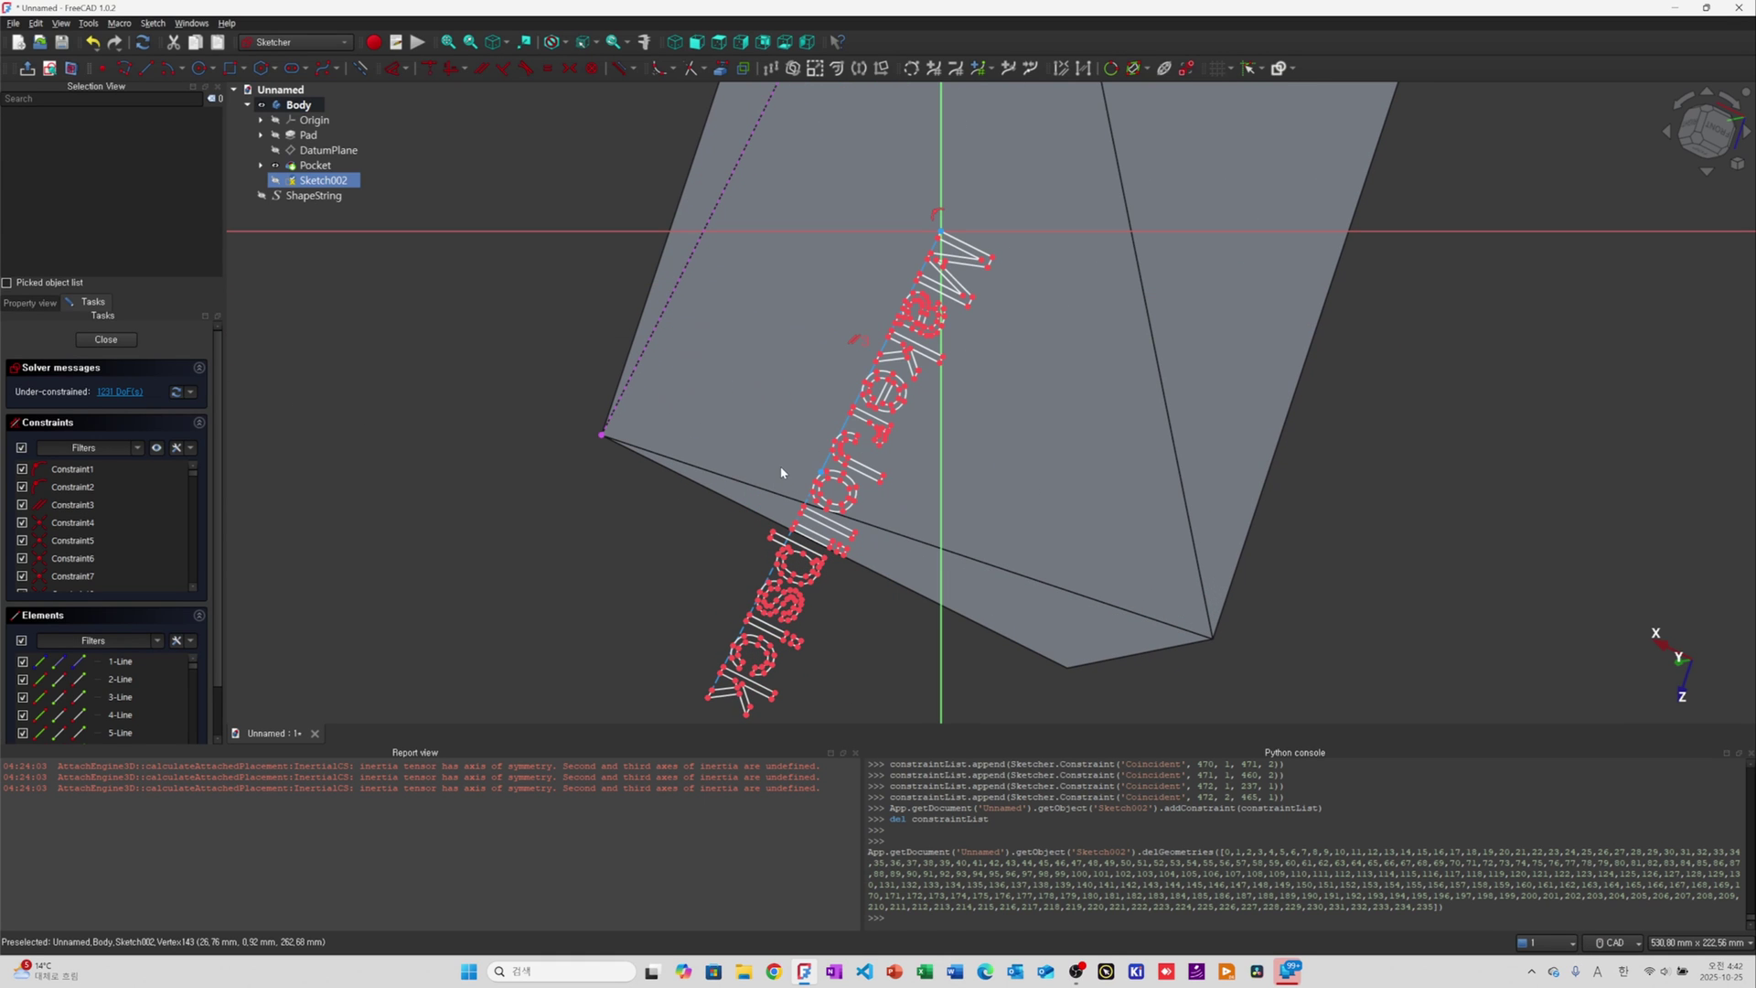
{"action": "scroll", "coordinate": [1327, 554], "scroll_direction": "down", "scroll_amount": 2}
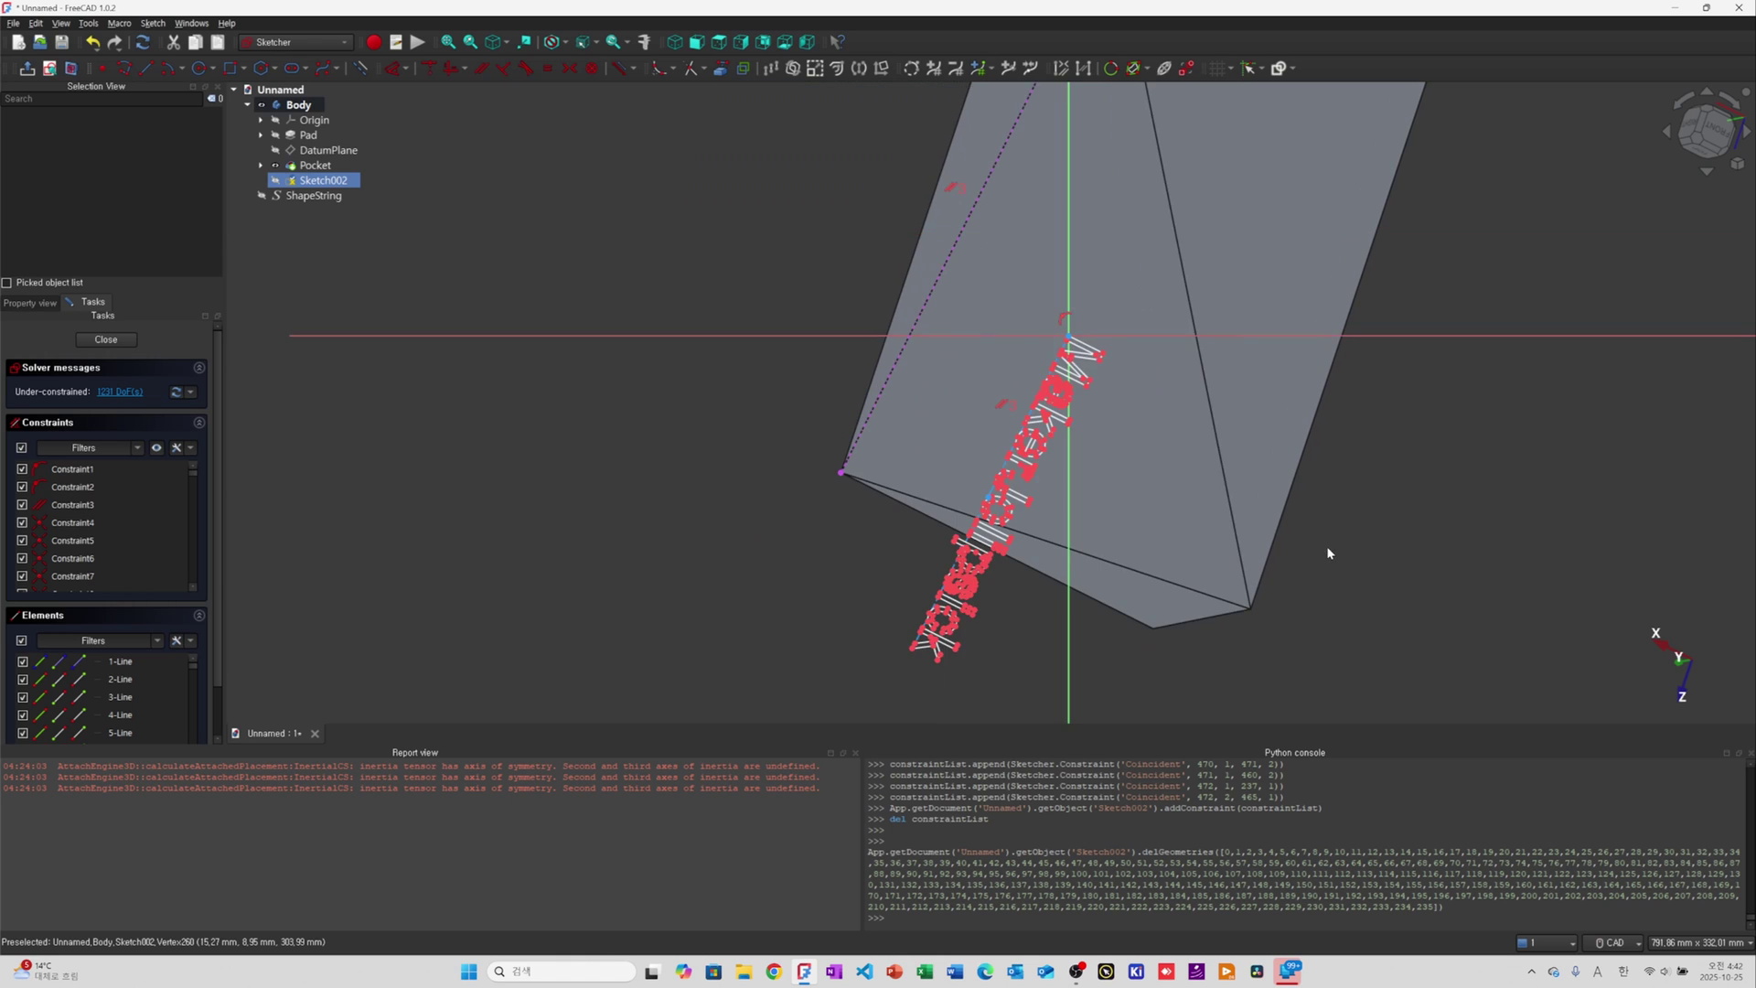
{"action": "scroll", "coordinate": [1069, 558], "scroll_direction": "up", "scroll_amount": 1}
{"action": "scroll", "coordinate": [1069, 558], "scroll_direction": "down", "scroll_amount": 2}
{"action": "left_click", "coordinate": [1067, 169]}
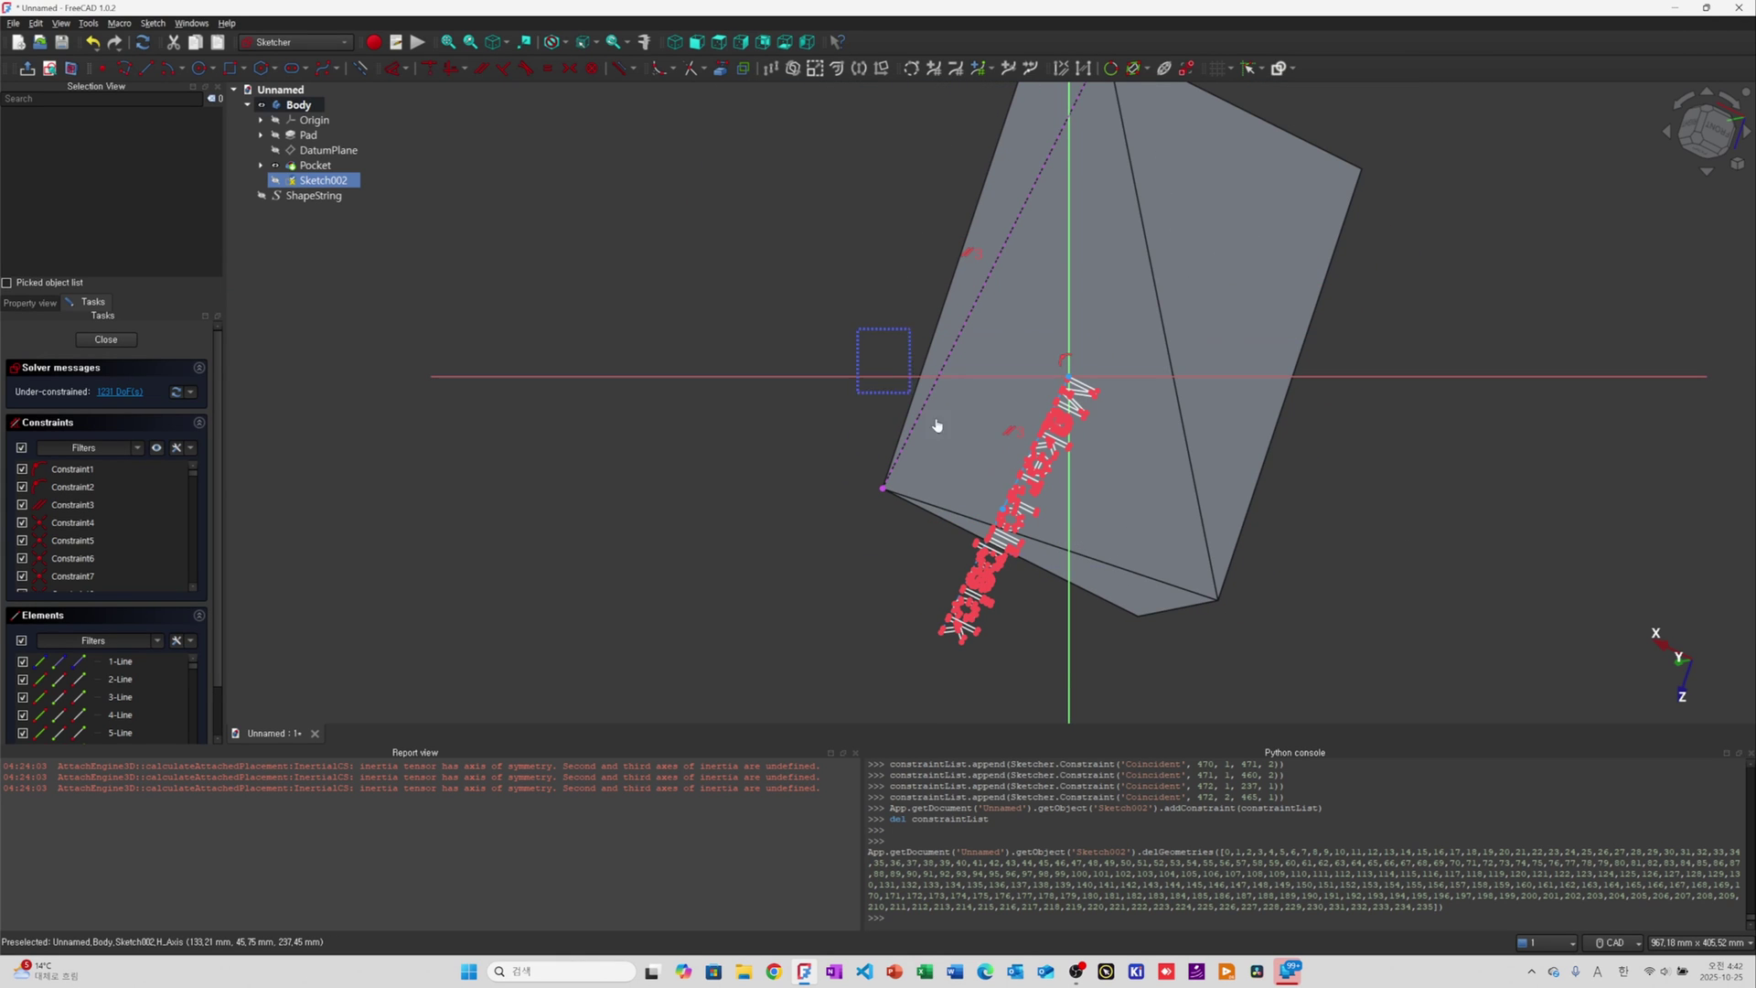
{"action": "left_click_drag", "start_coordinate": [937, 424], "coordinate": [1262, 673]}
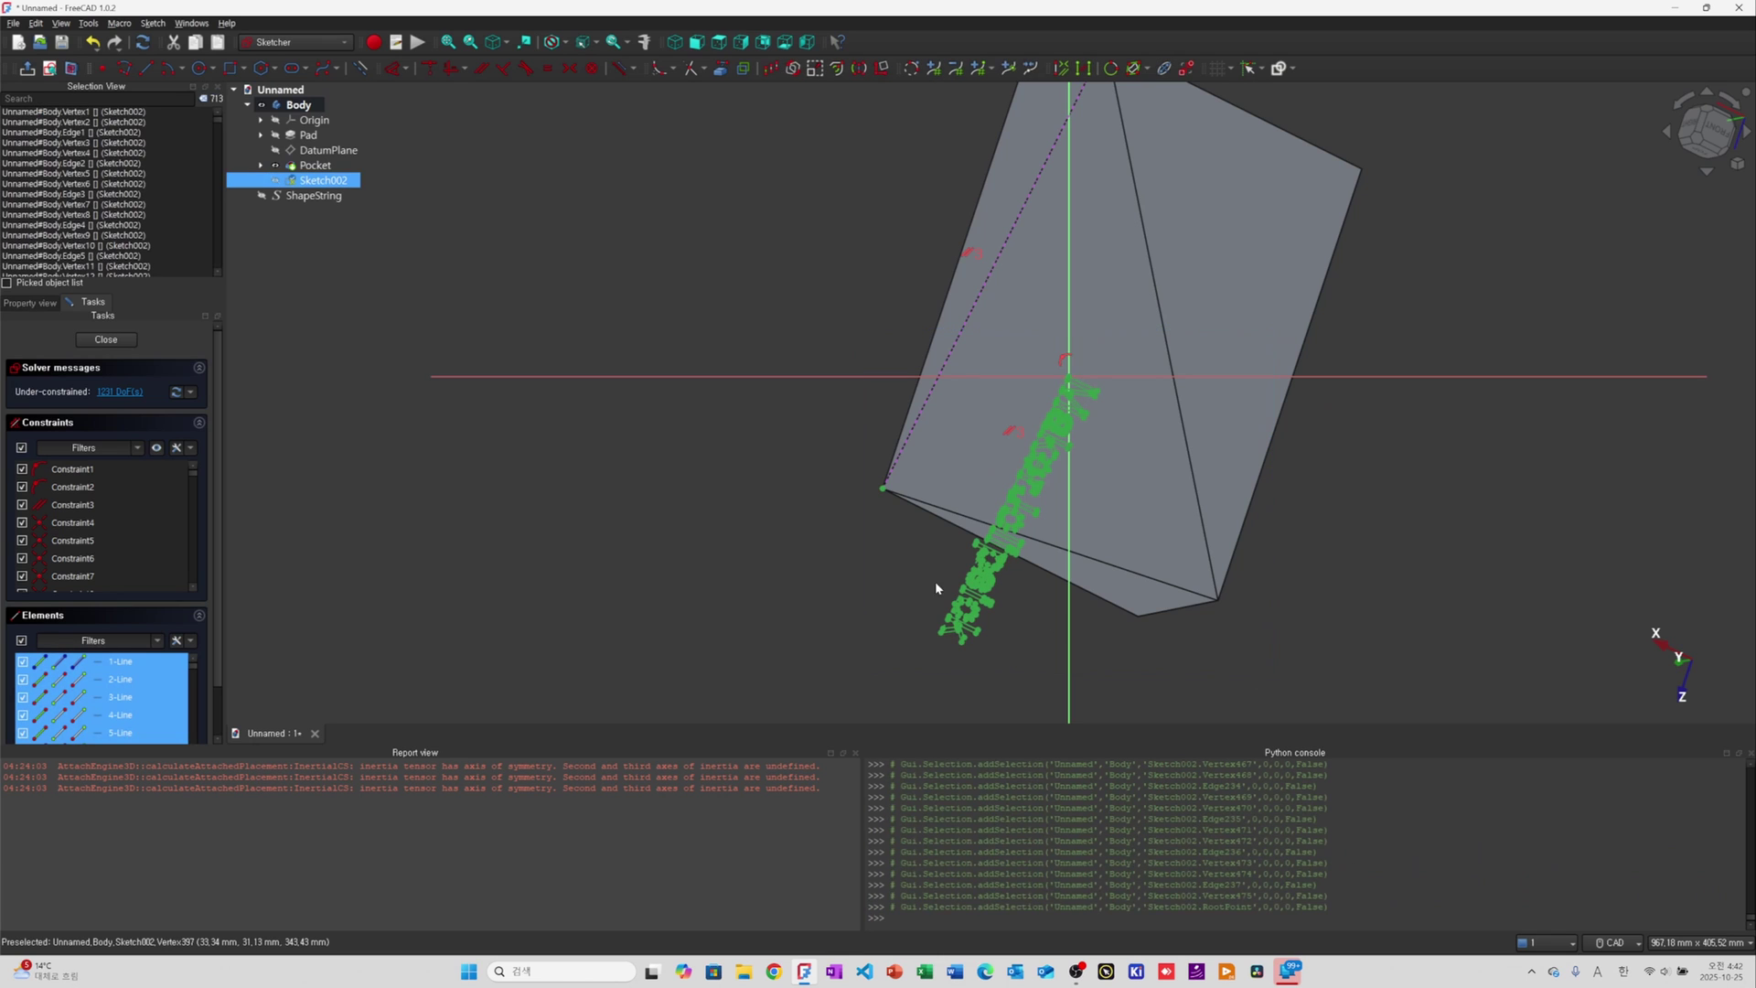
{"action": "left_click", "coordinate": [773, 69]}
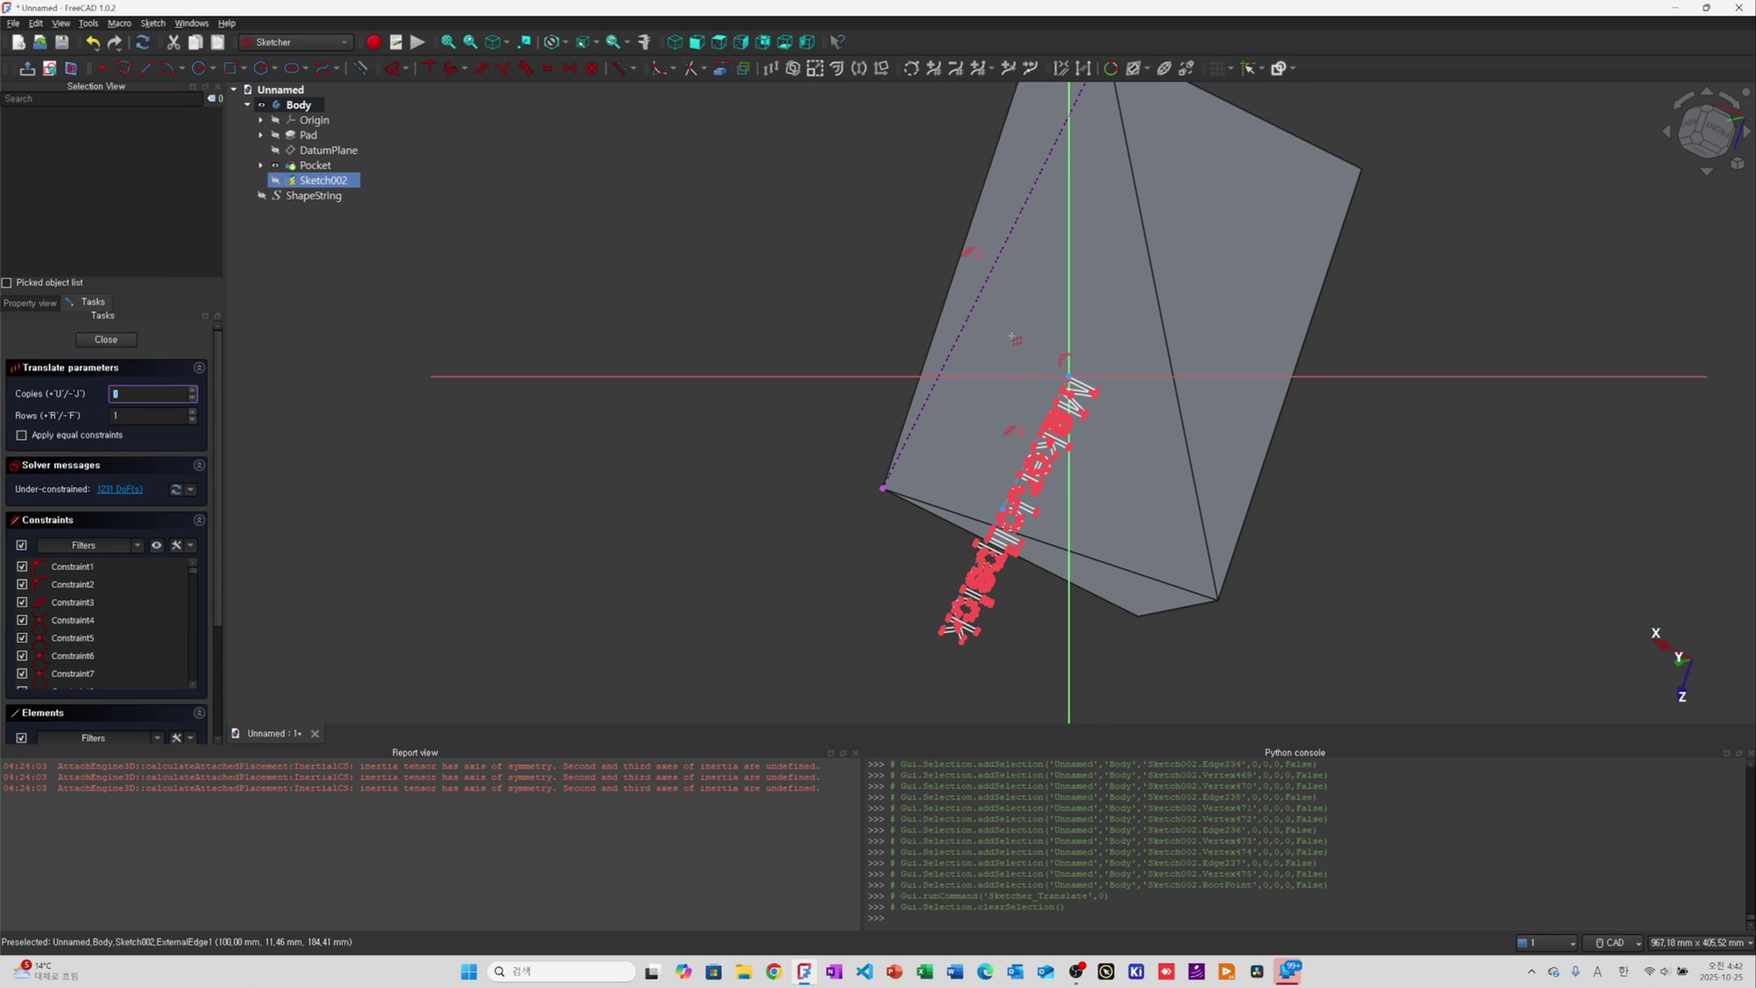
{"action": "scroll", "coordinate": [1116, 424], "scroll_direction": "up", "scroll_amount": 8}
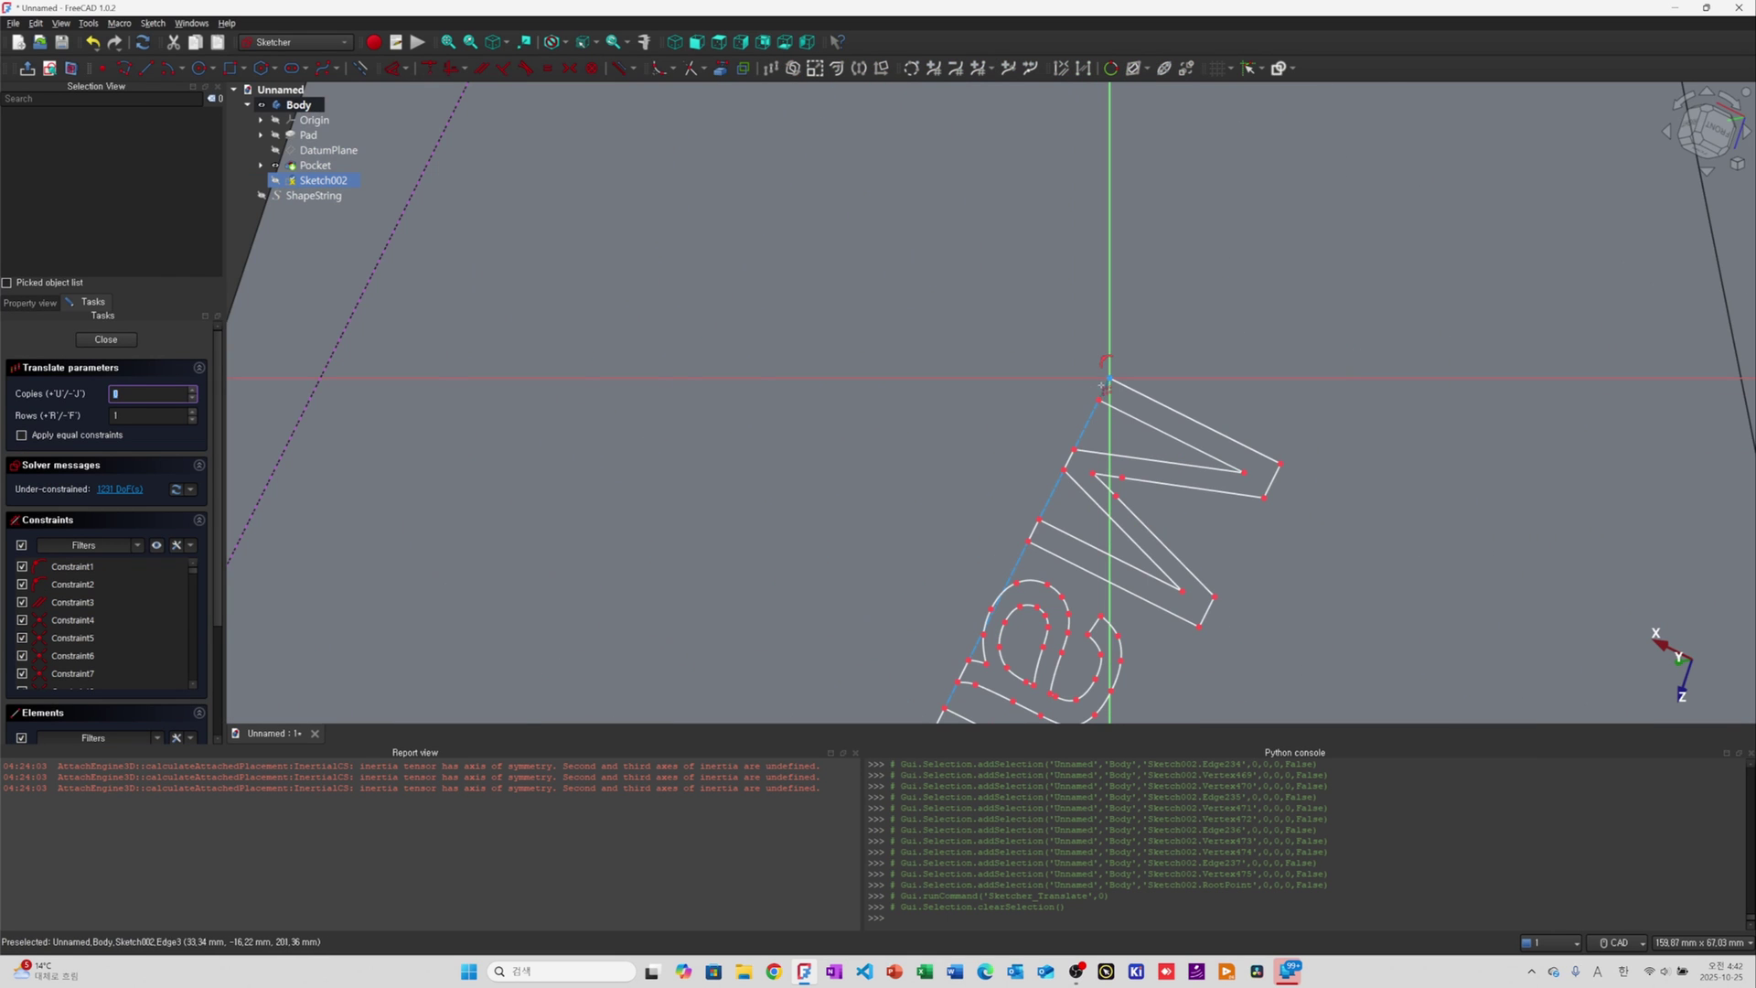
{"action": "left_click", "coordinate": [1109, 378]}
{"action": "scroll", "coordinate": [1111, 385], "scroll_direction": "down", "scroll_amount": 5}
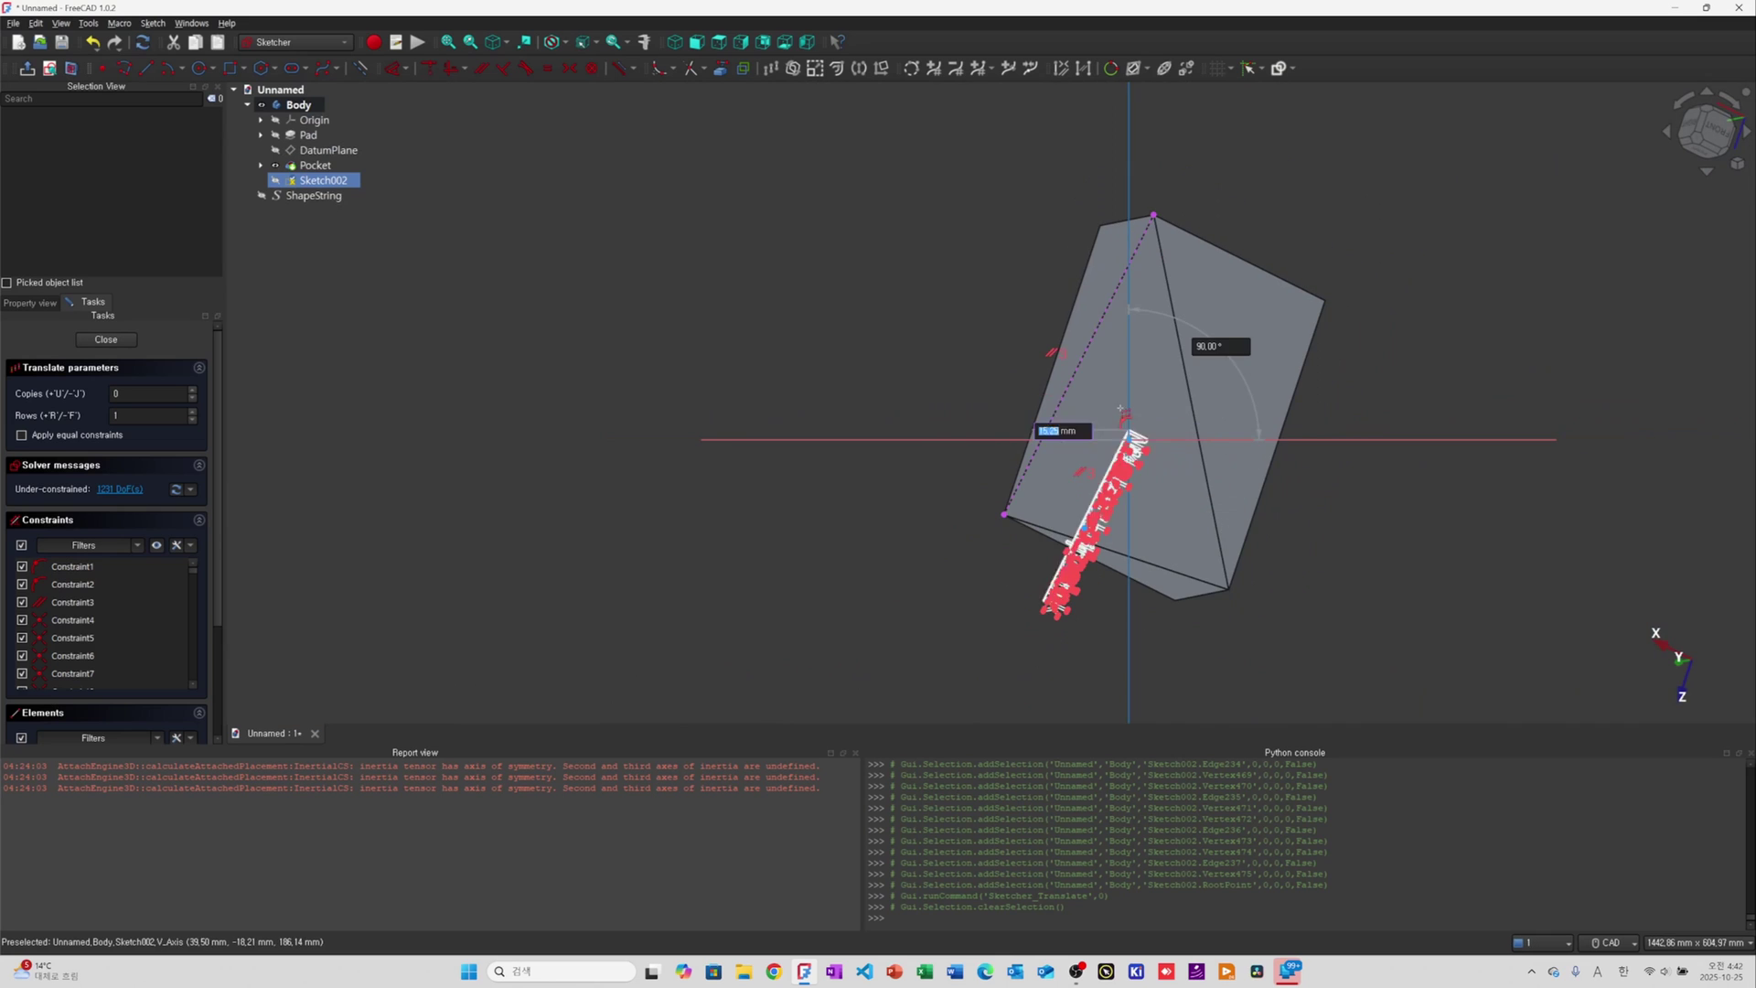
{"action": "scroll", "coordinate": [1112, 373], "scroll_direction": "up", "scroll_amount": 5}
{"action": "scroll", "coordinate": [1112, 374], "scroll_direction": "down", "scroll_amount": 5}
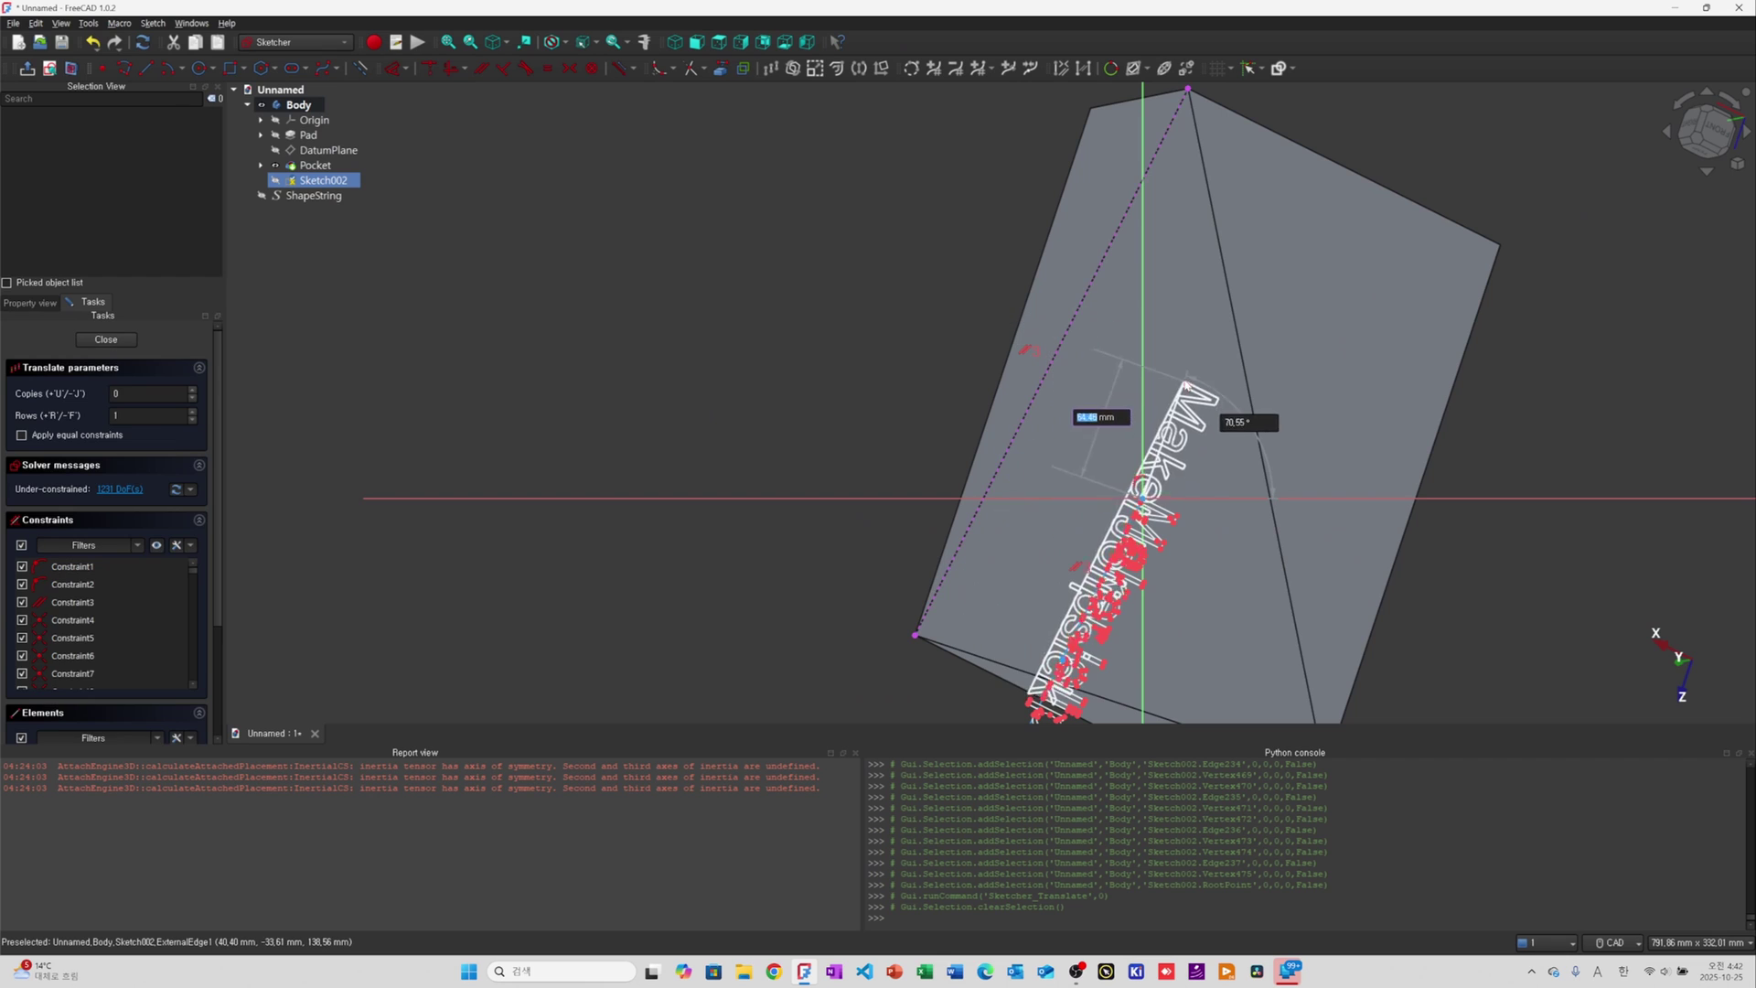
{"action": "key", "text": "Escape"}
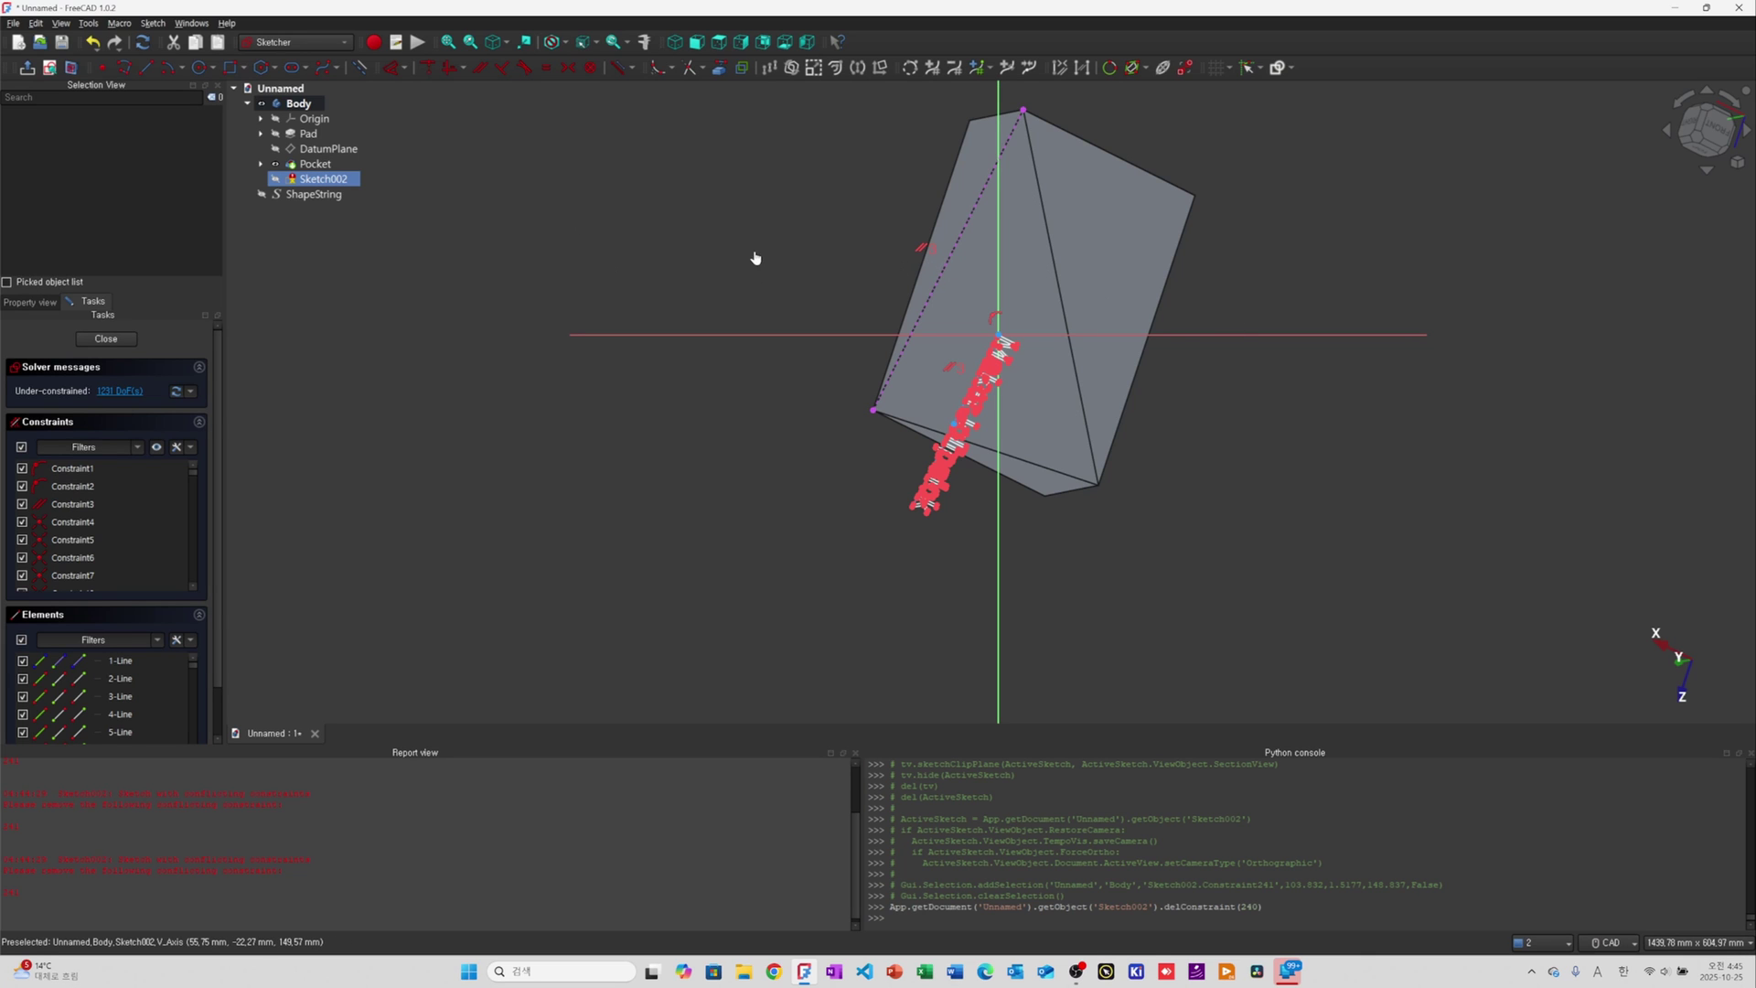
Draw a short construction line from about (-37, 60) mm to about (-29, 52) mm, between the dashed edge and the vertical axis
{"action": "scroll", "coordinate": [1048, 137], "scroll_direction": "up", "scroll_amount": 4}
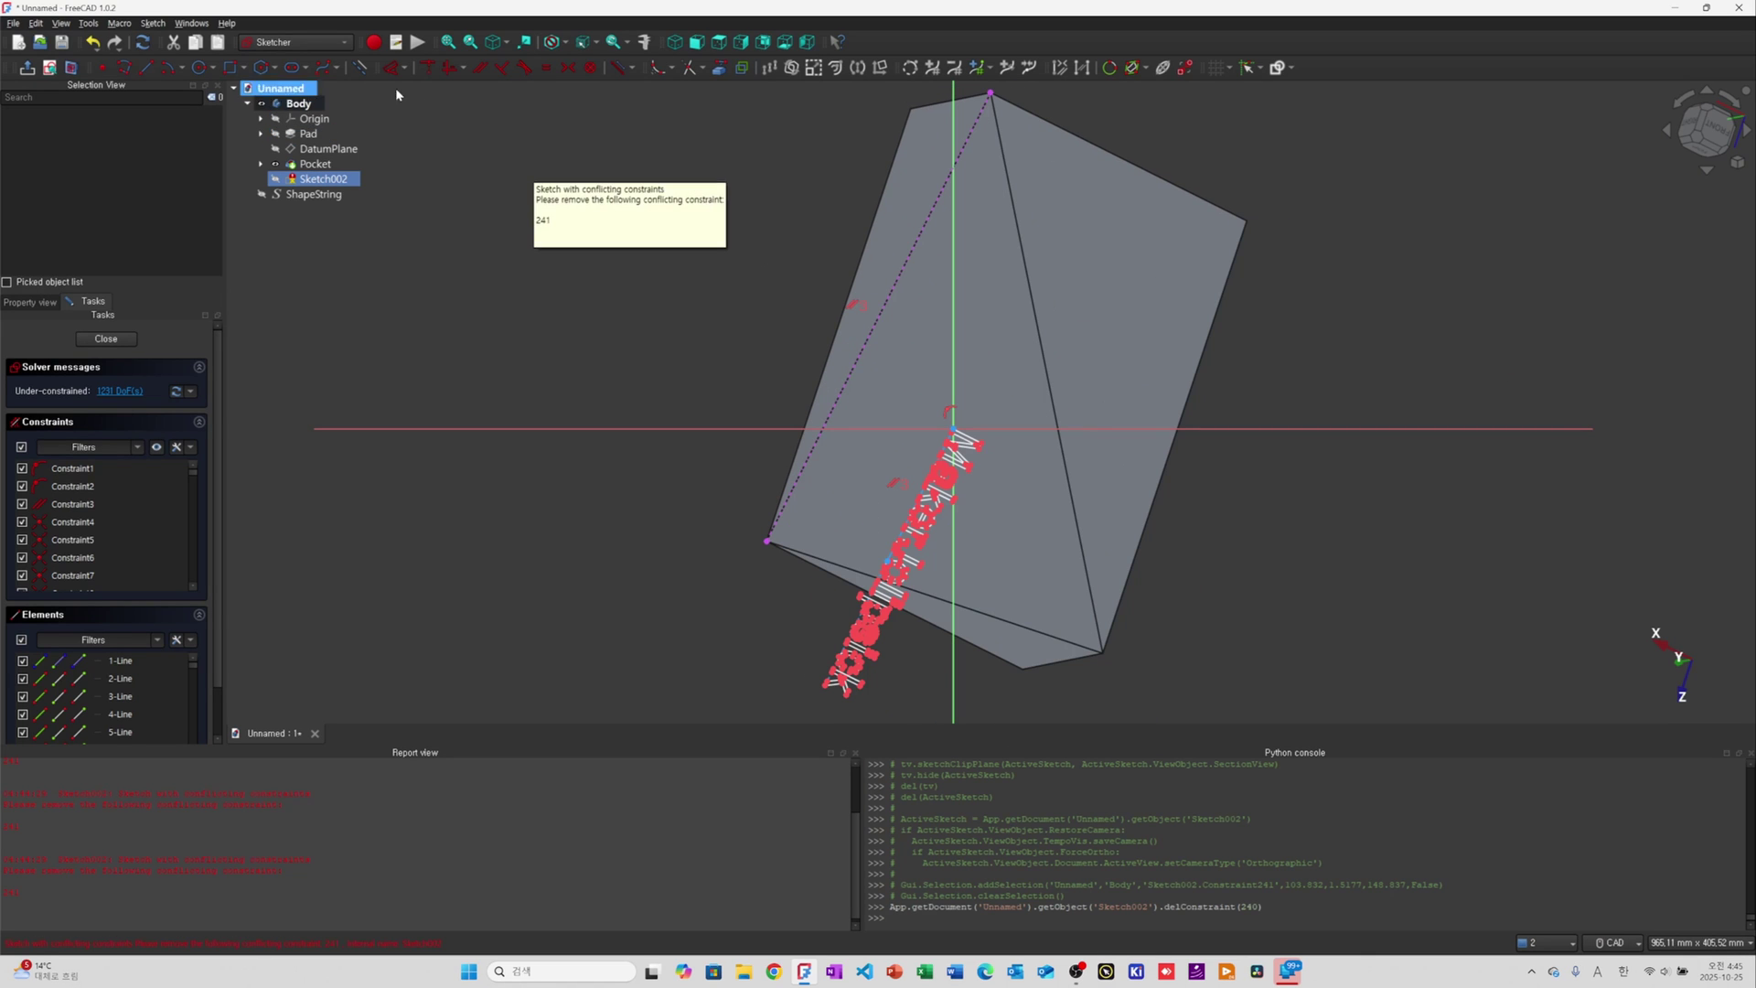
{"action": "double_click", "coordinate": [362, 69]}
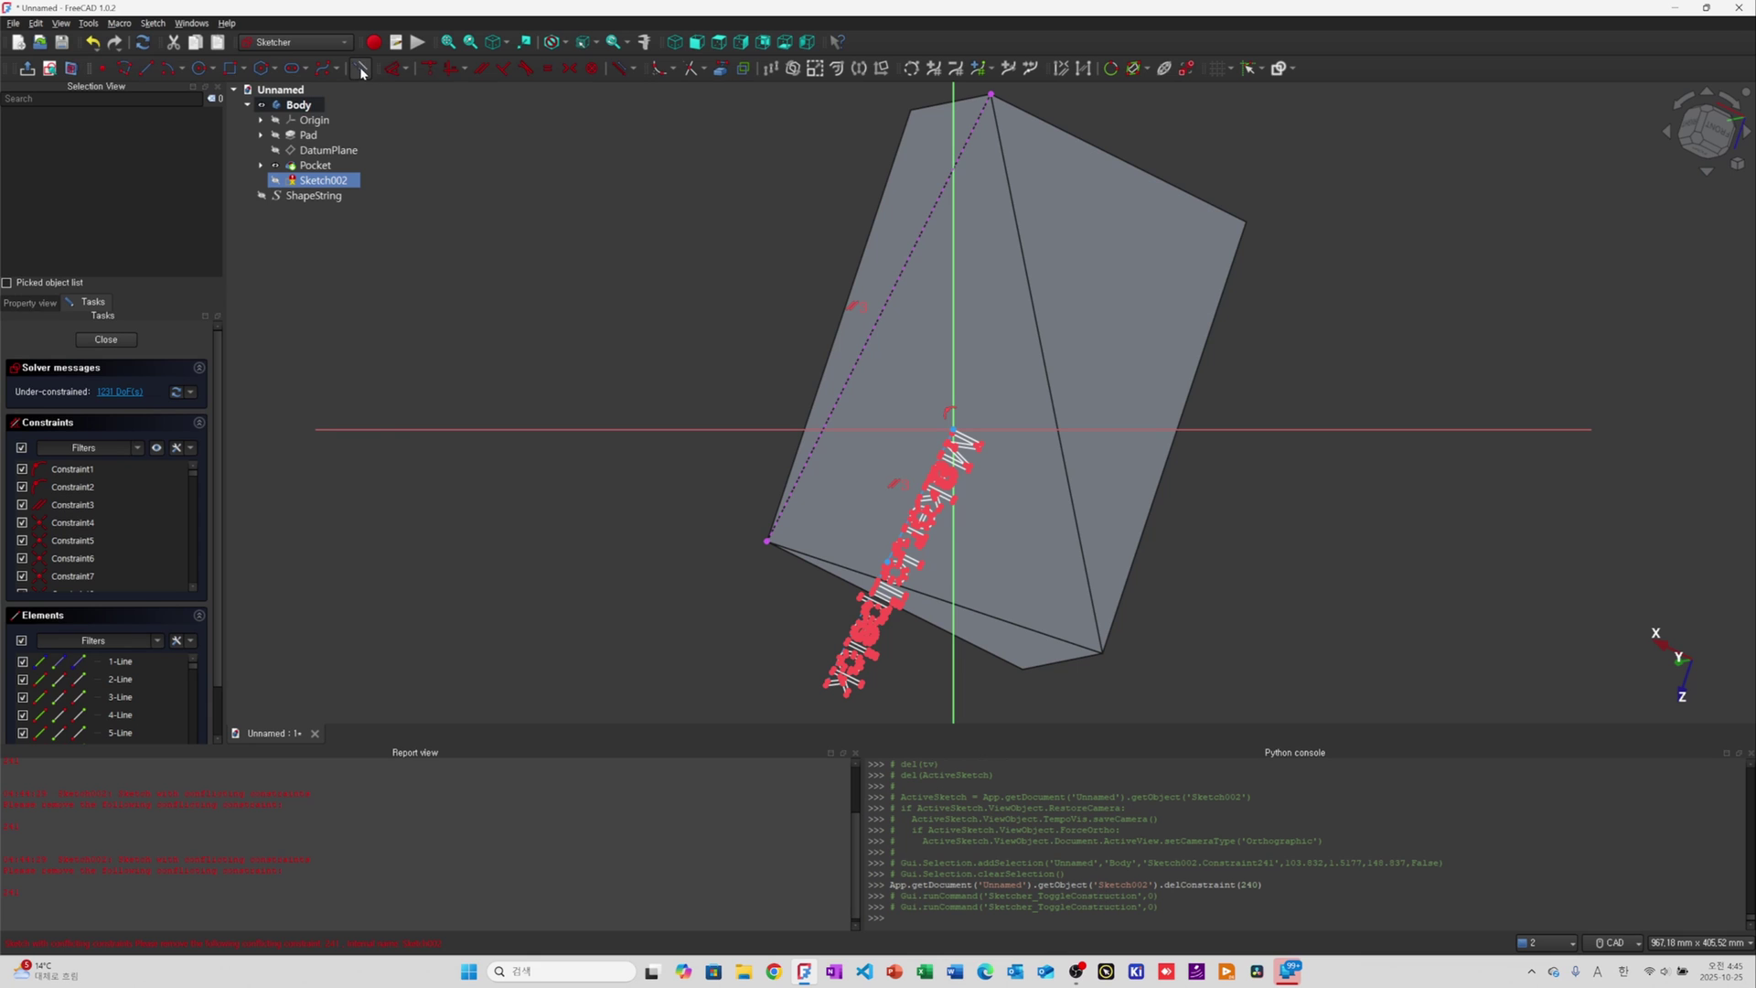
{"action": "left_click", "coordinate": [143, 69]}
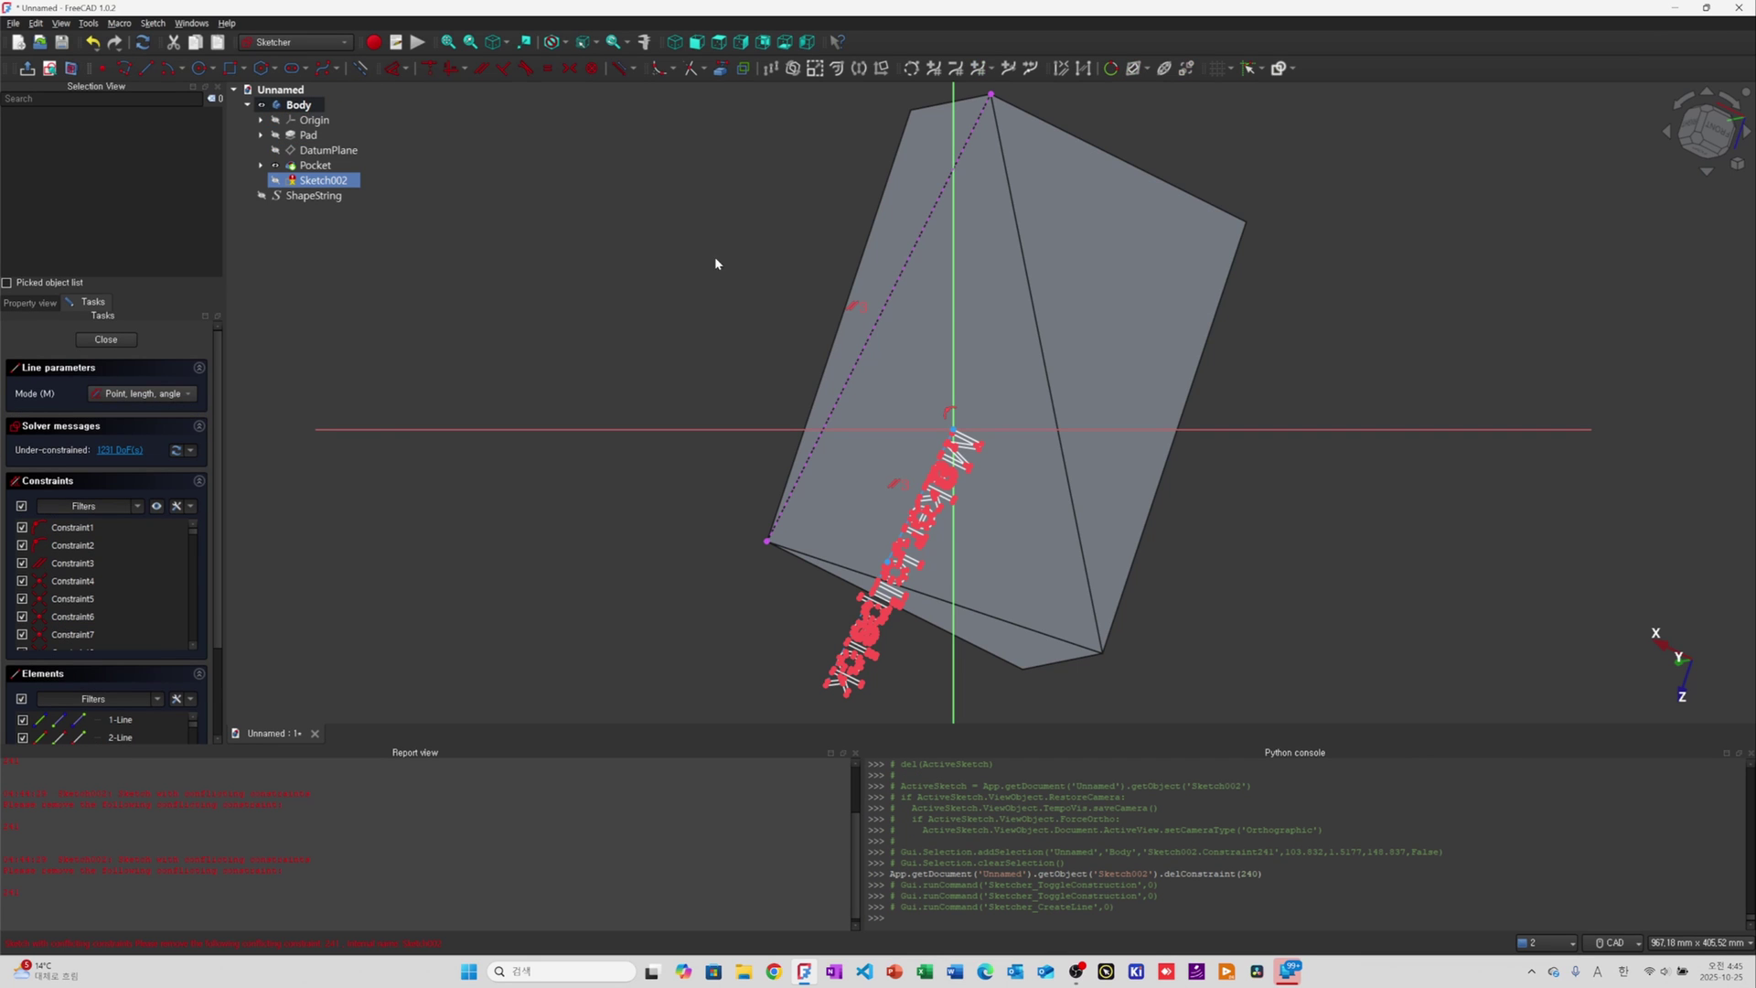
{"action": "left_click", "coordinate": [888, 323]}
{"action": "left_click", "coordinate": [901, 338]}
{"action": "scroll", "coordinate": [901, 336], "scroll_direction": "up", "scroll_amount": 3}
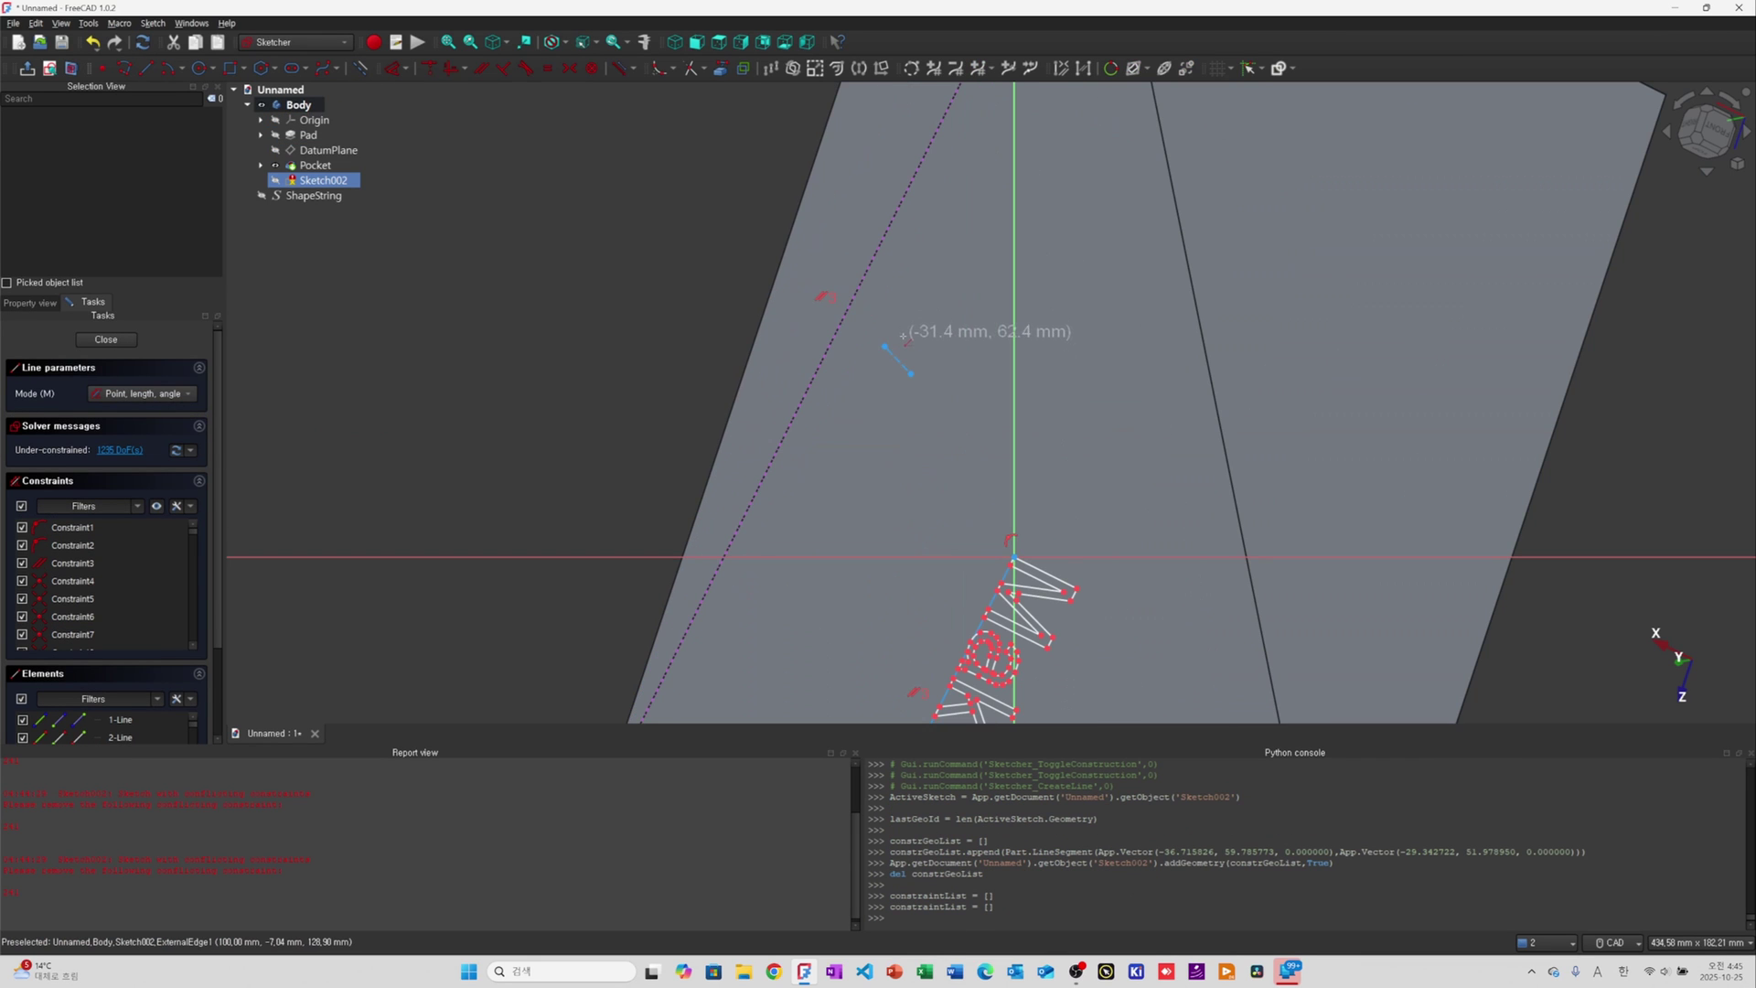
{"action": "right_click", "coordinate": [904, 331]}
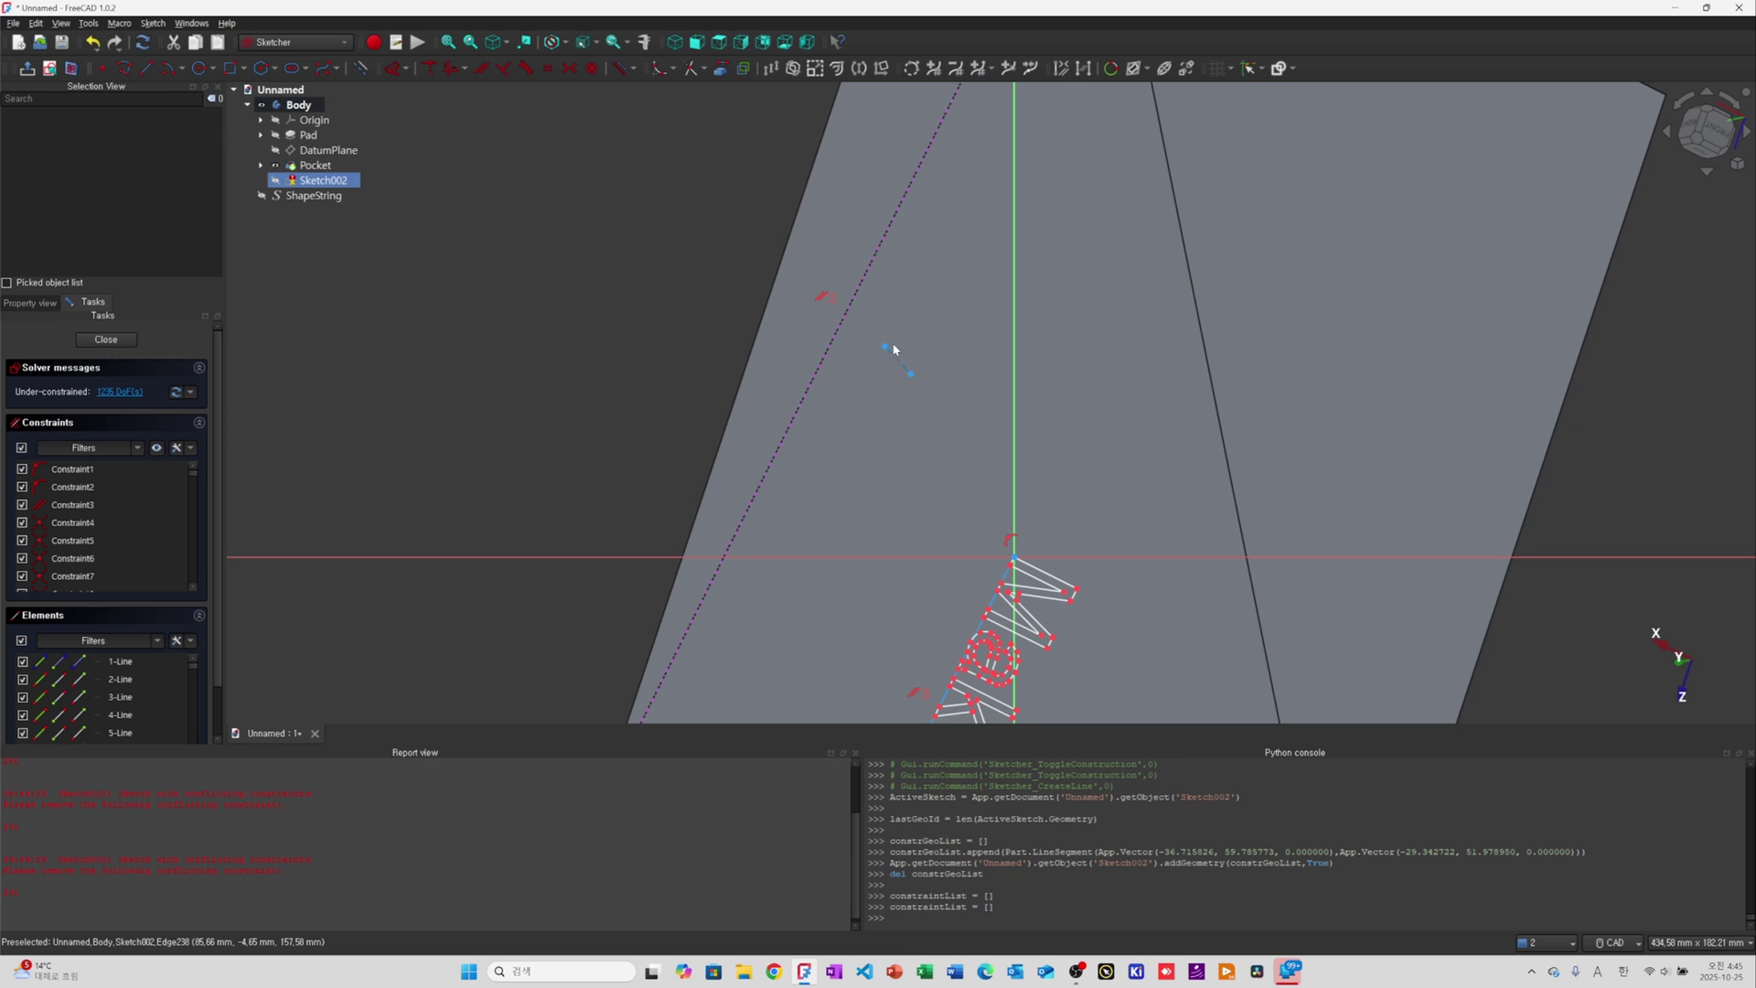
Constrain the construction line's start point symmetrically between the two endpoints of the dashed external edge
{"action": "scroll", "coordinate": [657, 286], "scroll_direction": "down", "scroll_amount": 3}
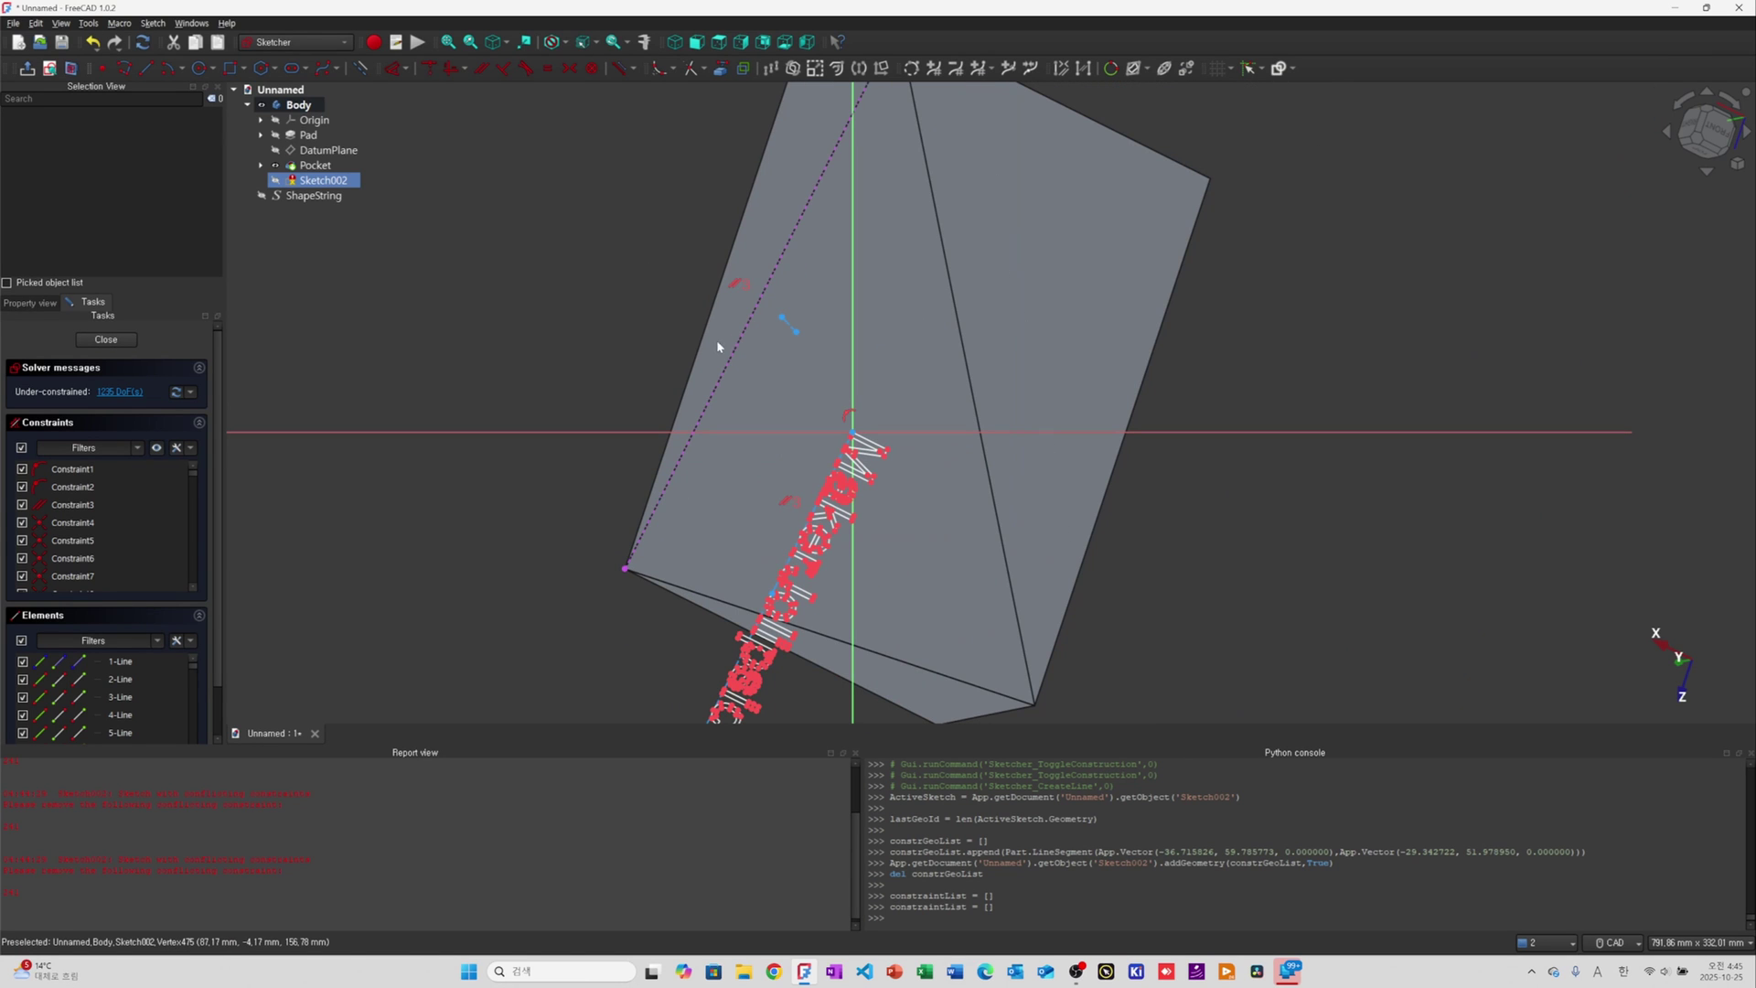
{"action": "scroll", "coordinate": [640, 286], "scroll_direction": "down", "scroll_amount": 2}
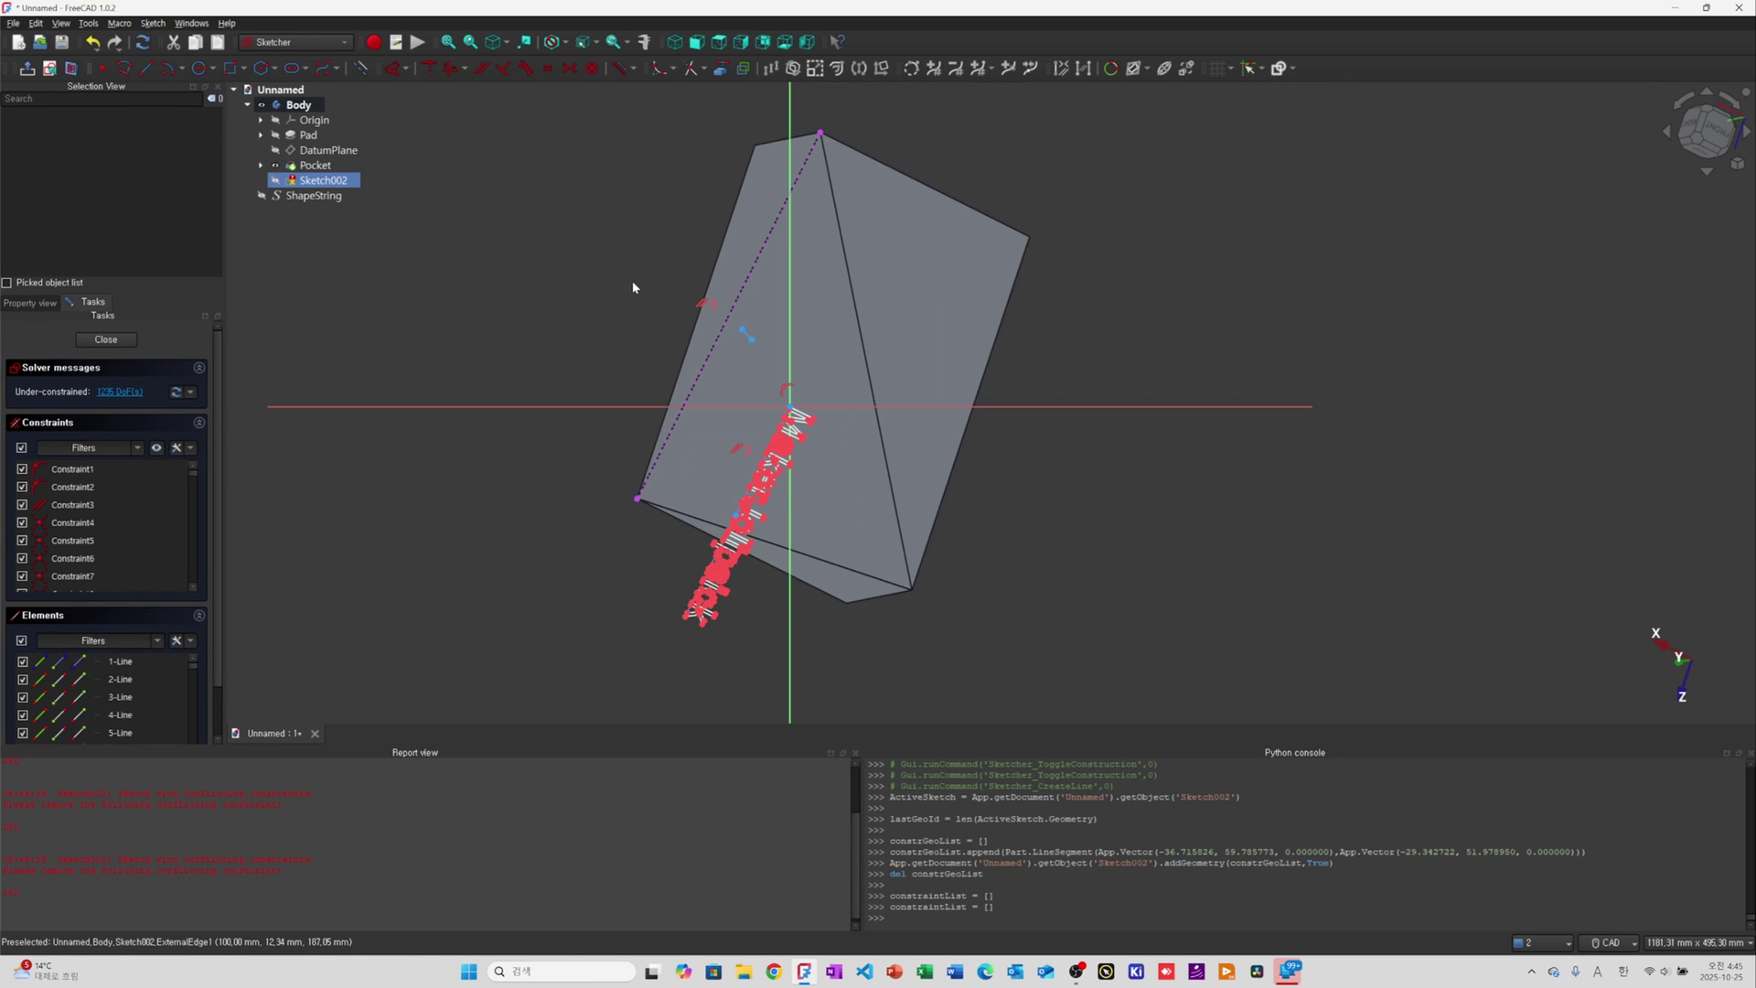
{"action": "scroll", "coordinate": [639, 290], "scroll_direction": "up", "scroll_amount": 3}
{"action": "key", "text": "k"}
{"action": "key", "text": "s"}
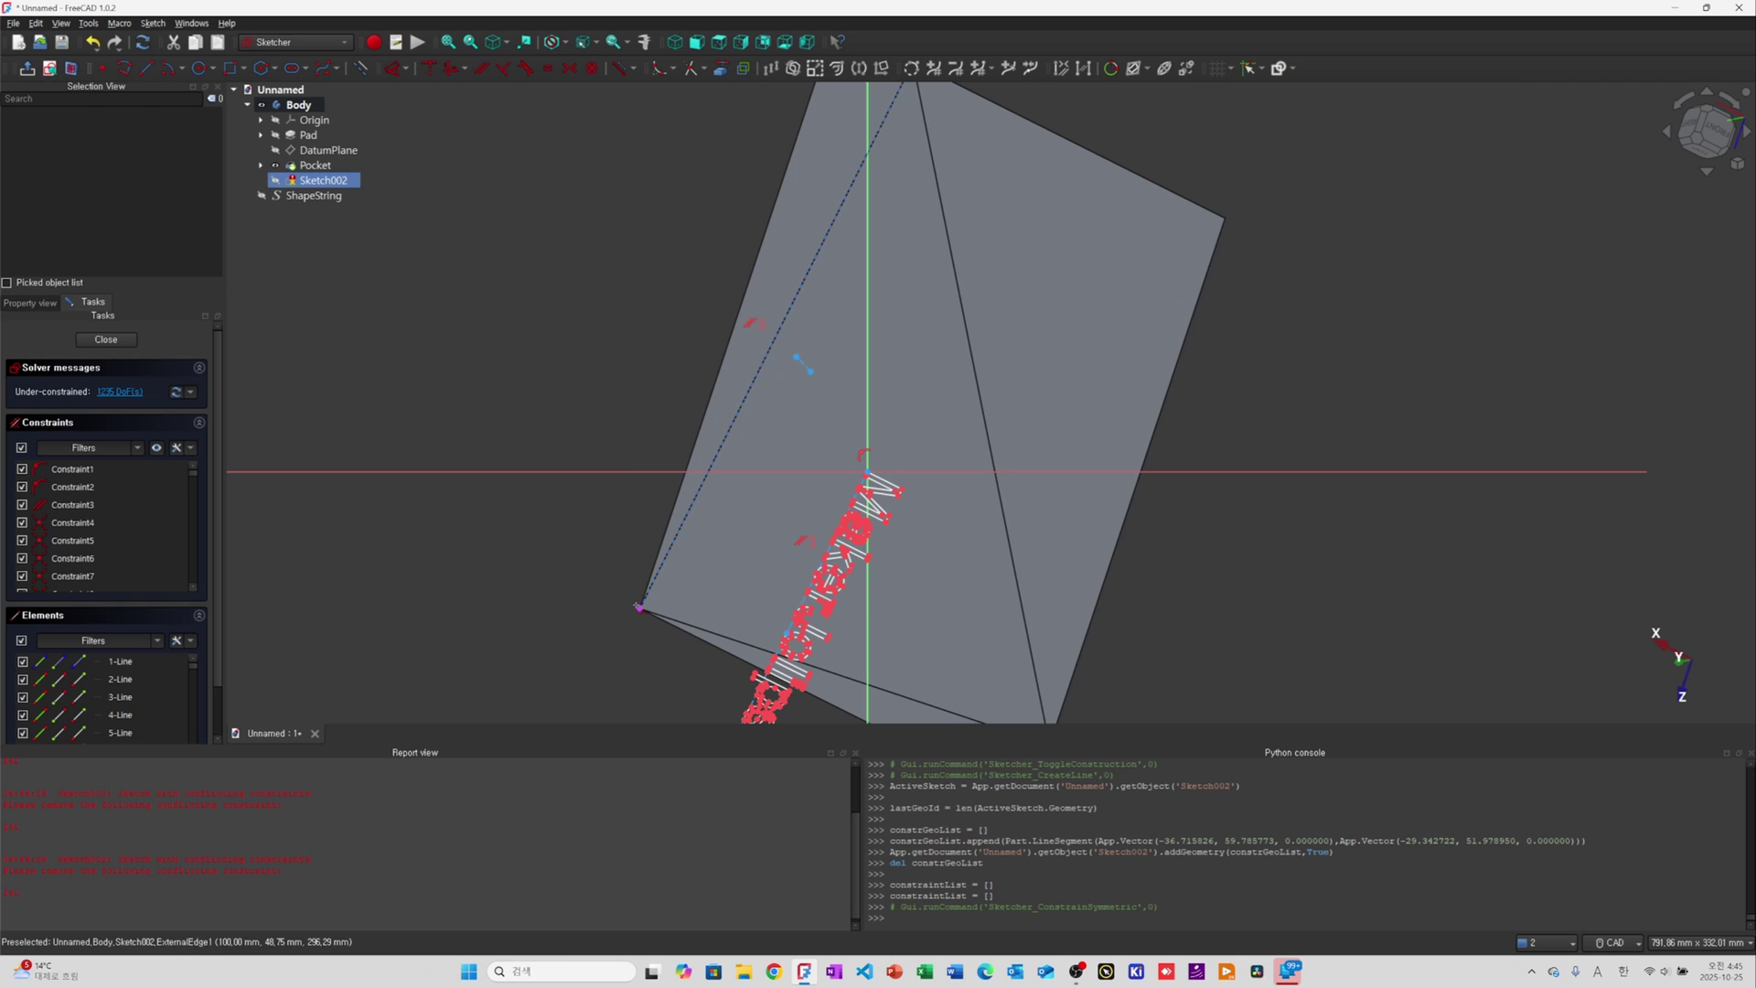
{"action": "left_click", "coordinate": [641, 607]}
{"action": "scroll", "coordinate": [756, 405], "scroll_direction": "down", "scroll_amount": 2}
{"action": "left_click", "coordinate": [862, 176]}
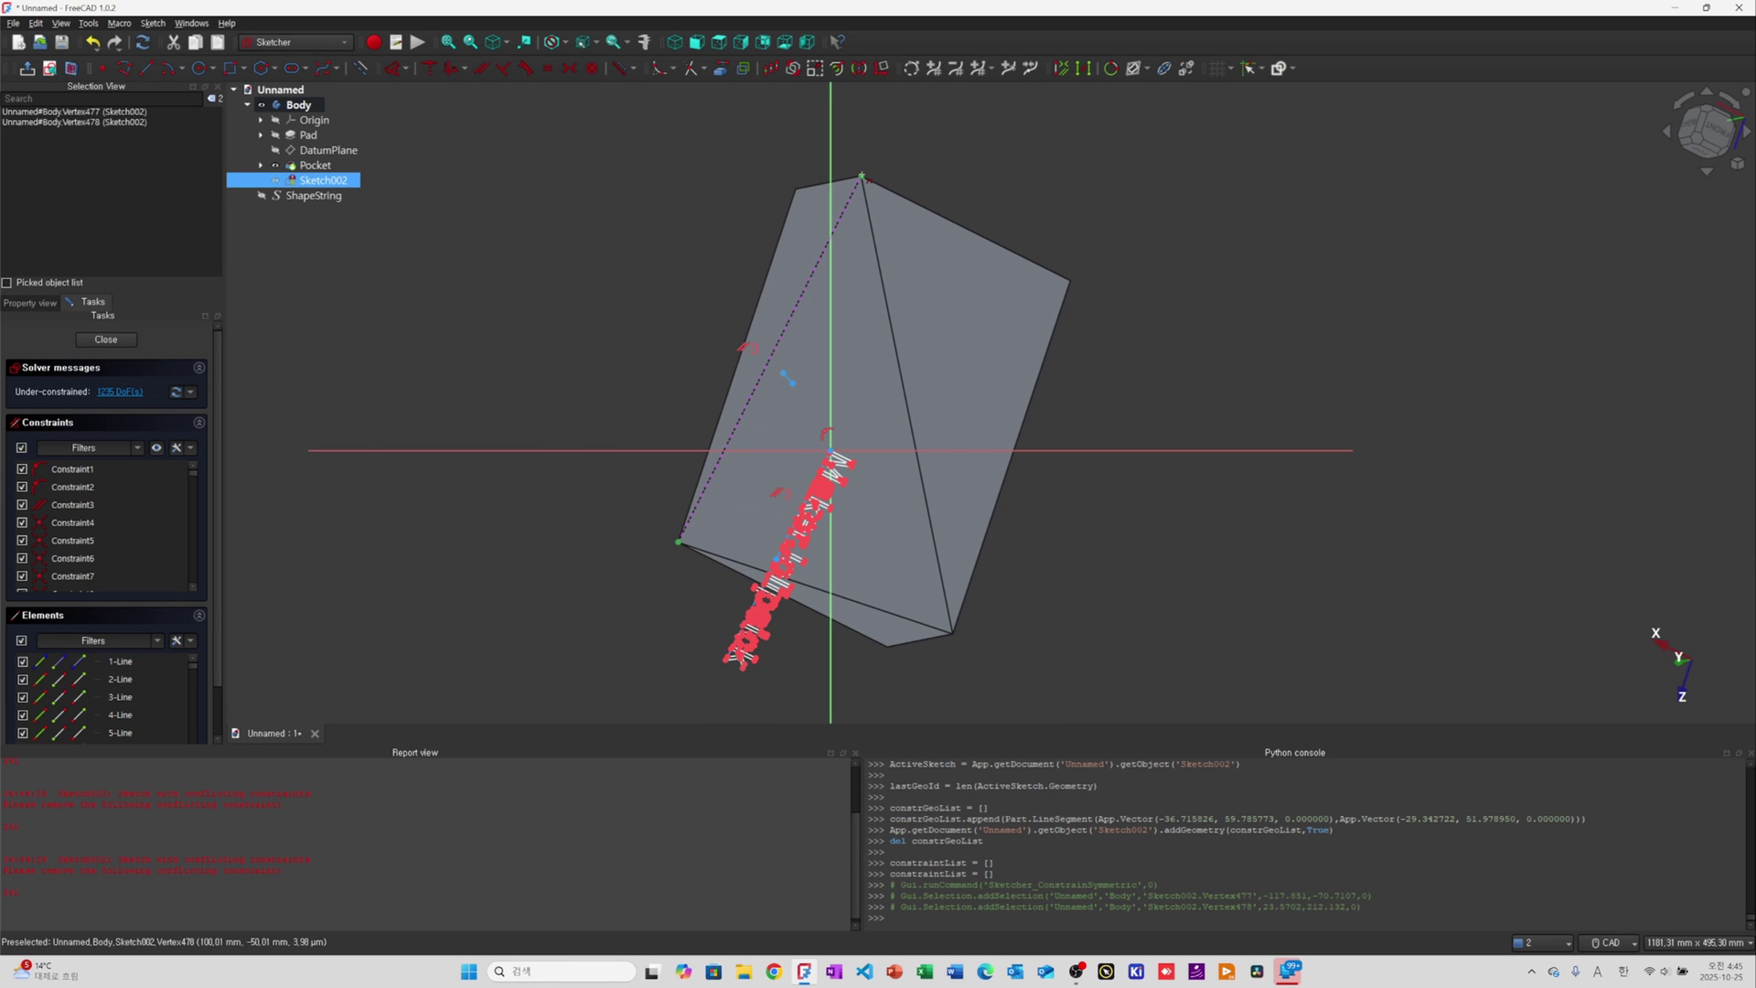
{"action": "left_click", "coordinate": [783, 374]}
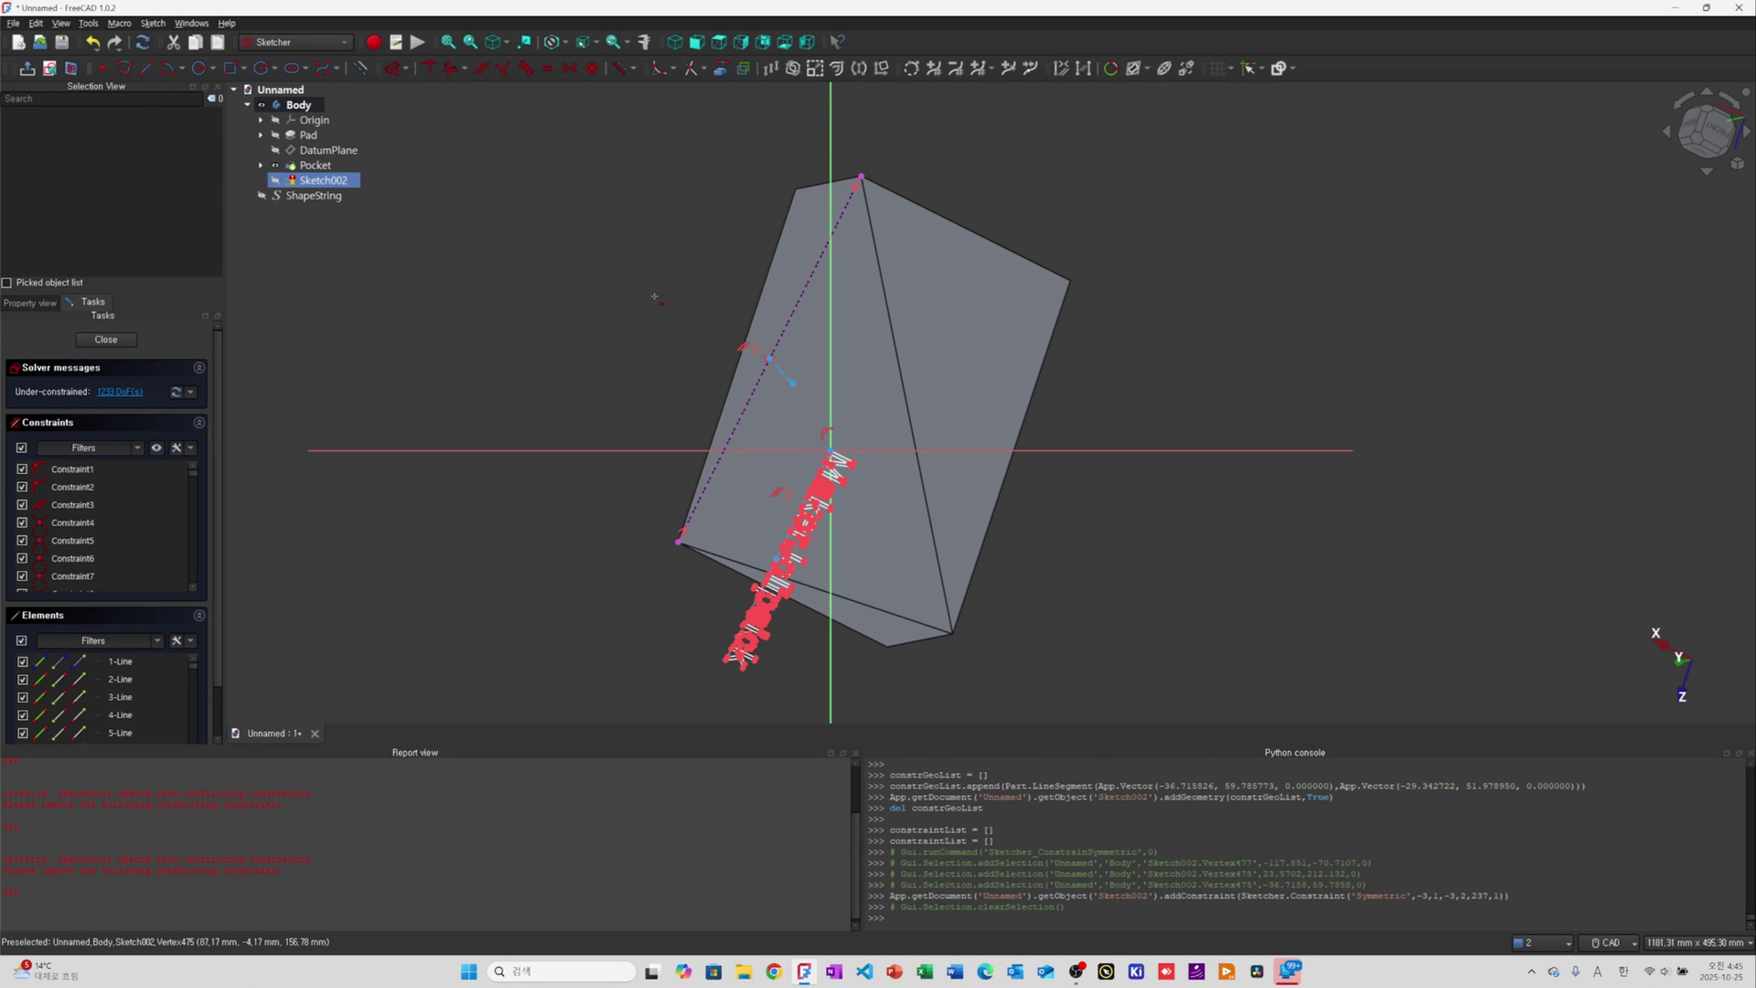
Constrain the short construction line perpendicular to the dashed external edge
{"action": "scroll", "coordinate": [794, 366], "scroll_direction": "up", "scroll_amount": 5}
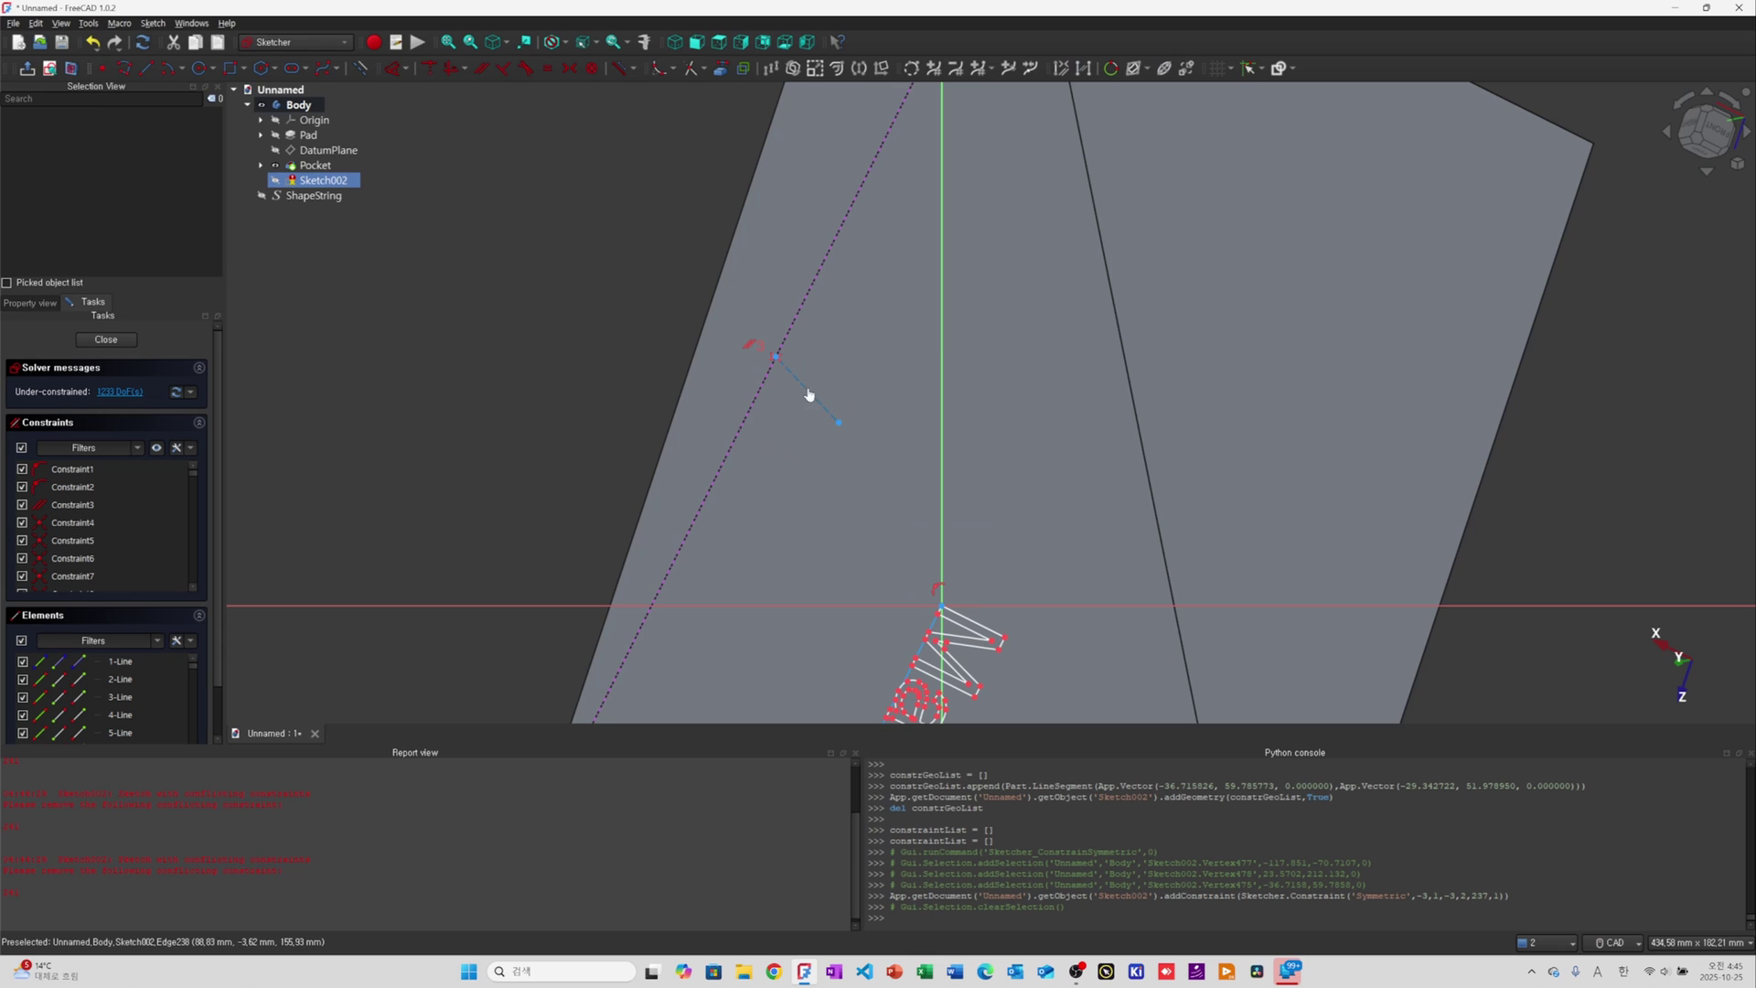
{"action": "left_click", "coordinate": [808, 390]}
{"action": "left_click", "coordinate": [796, 321]}
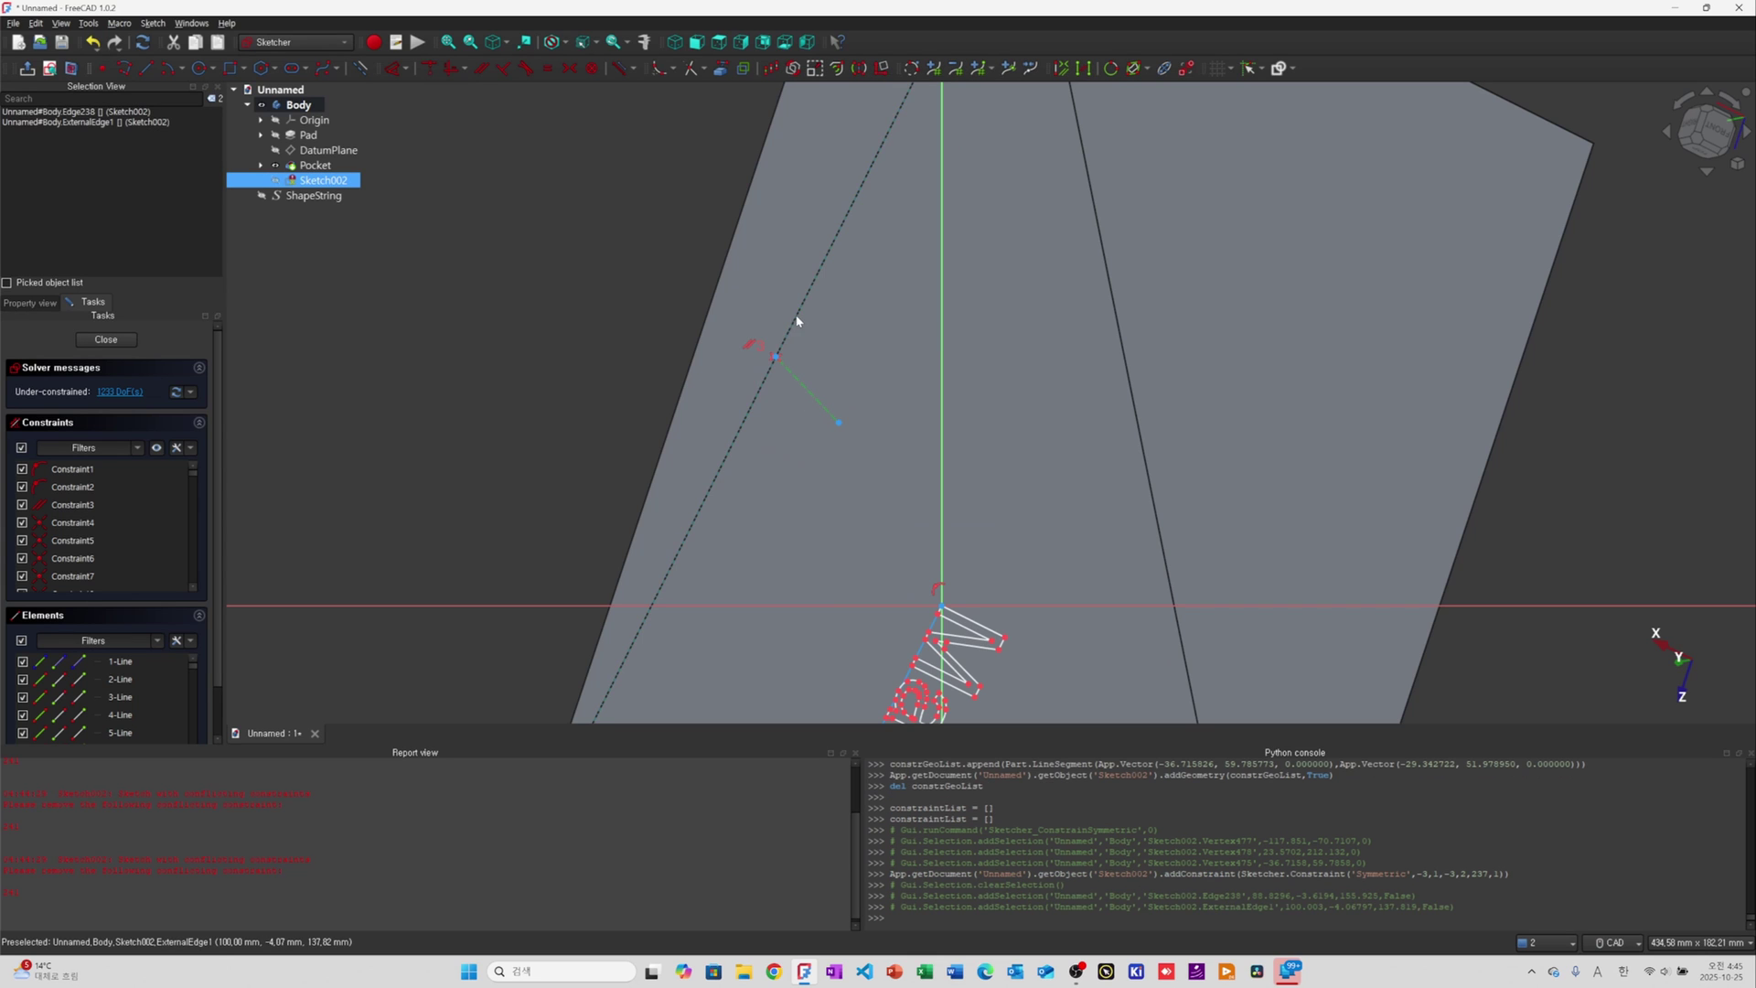
{"action": "left_click", "coordinate": [508, 67]}
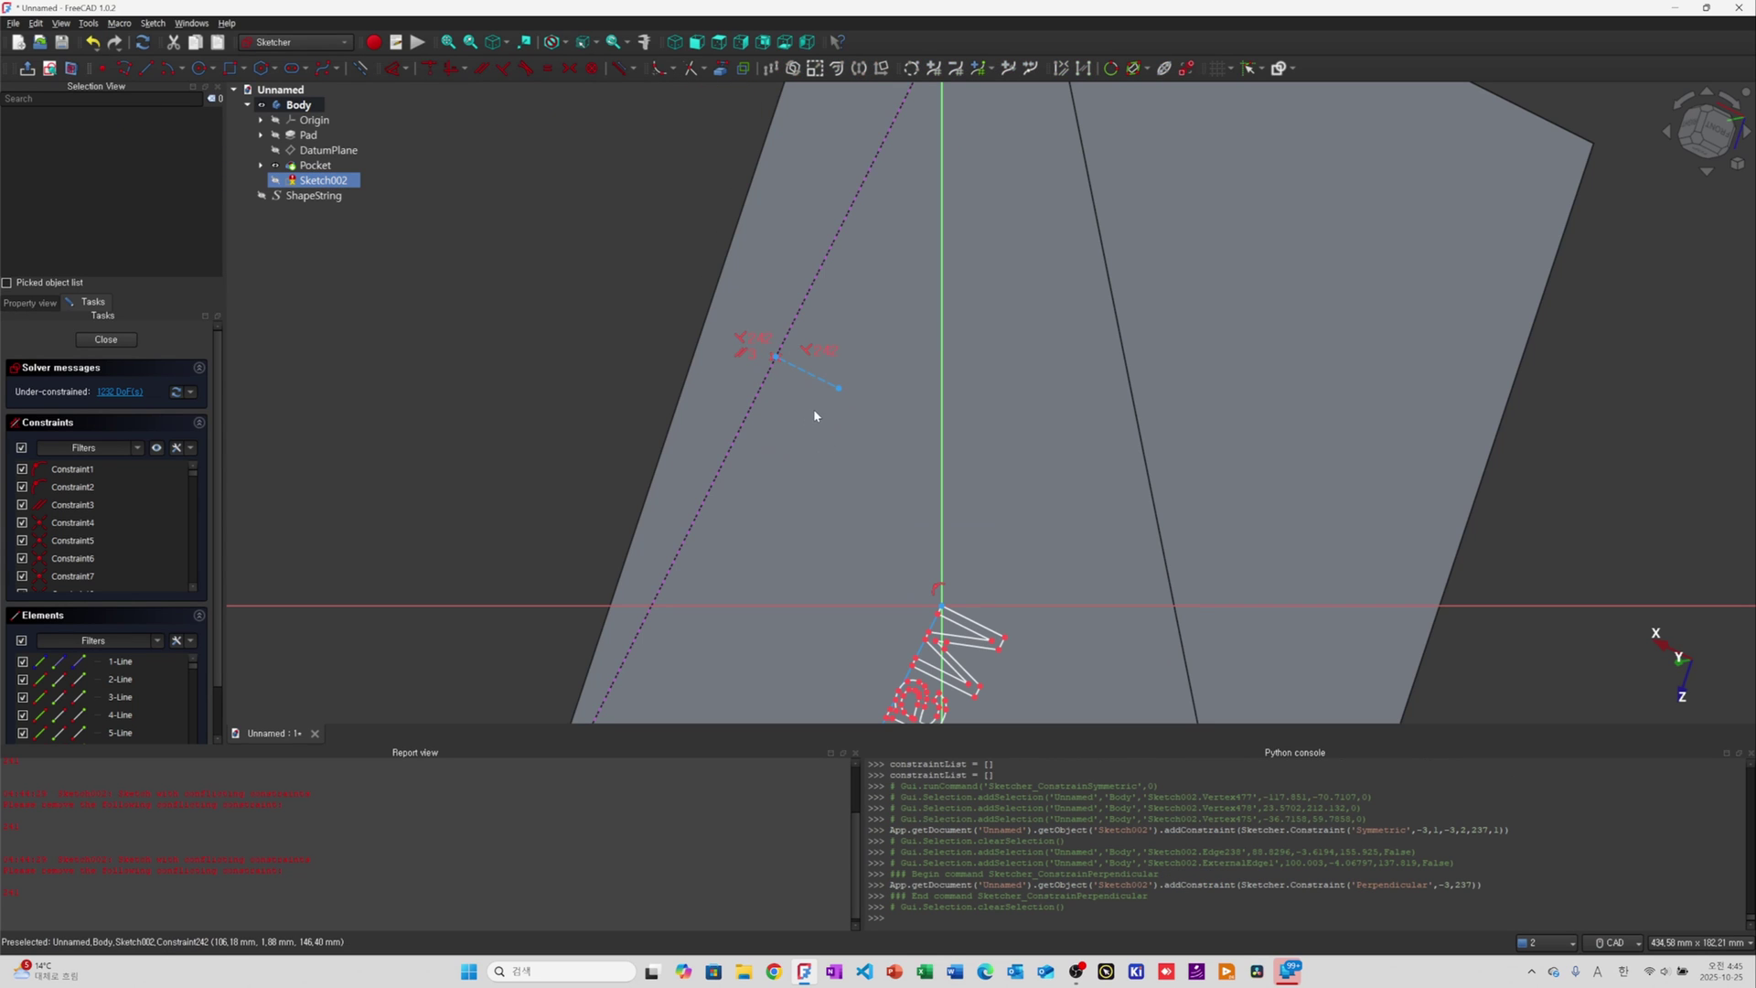
Dimension the short construction line's length and set it to 10 mm
{"action": "key", "text": "d"}
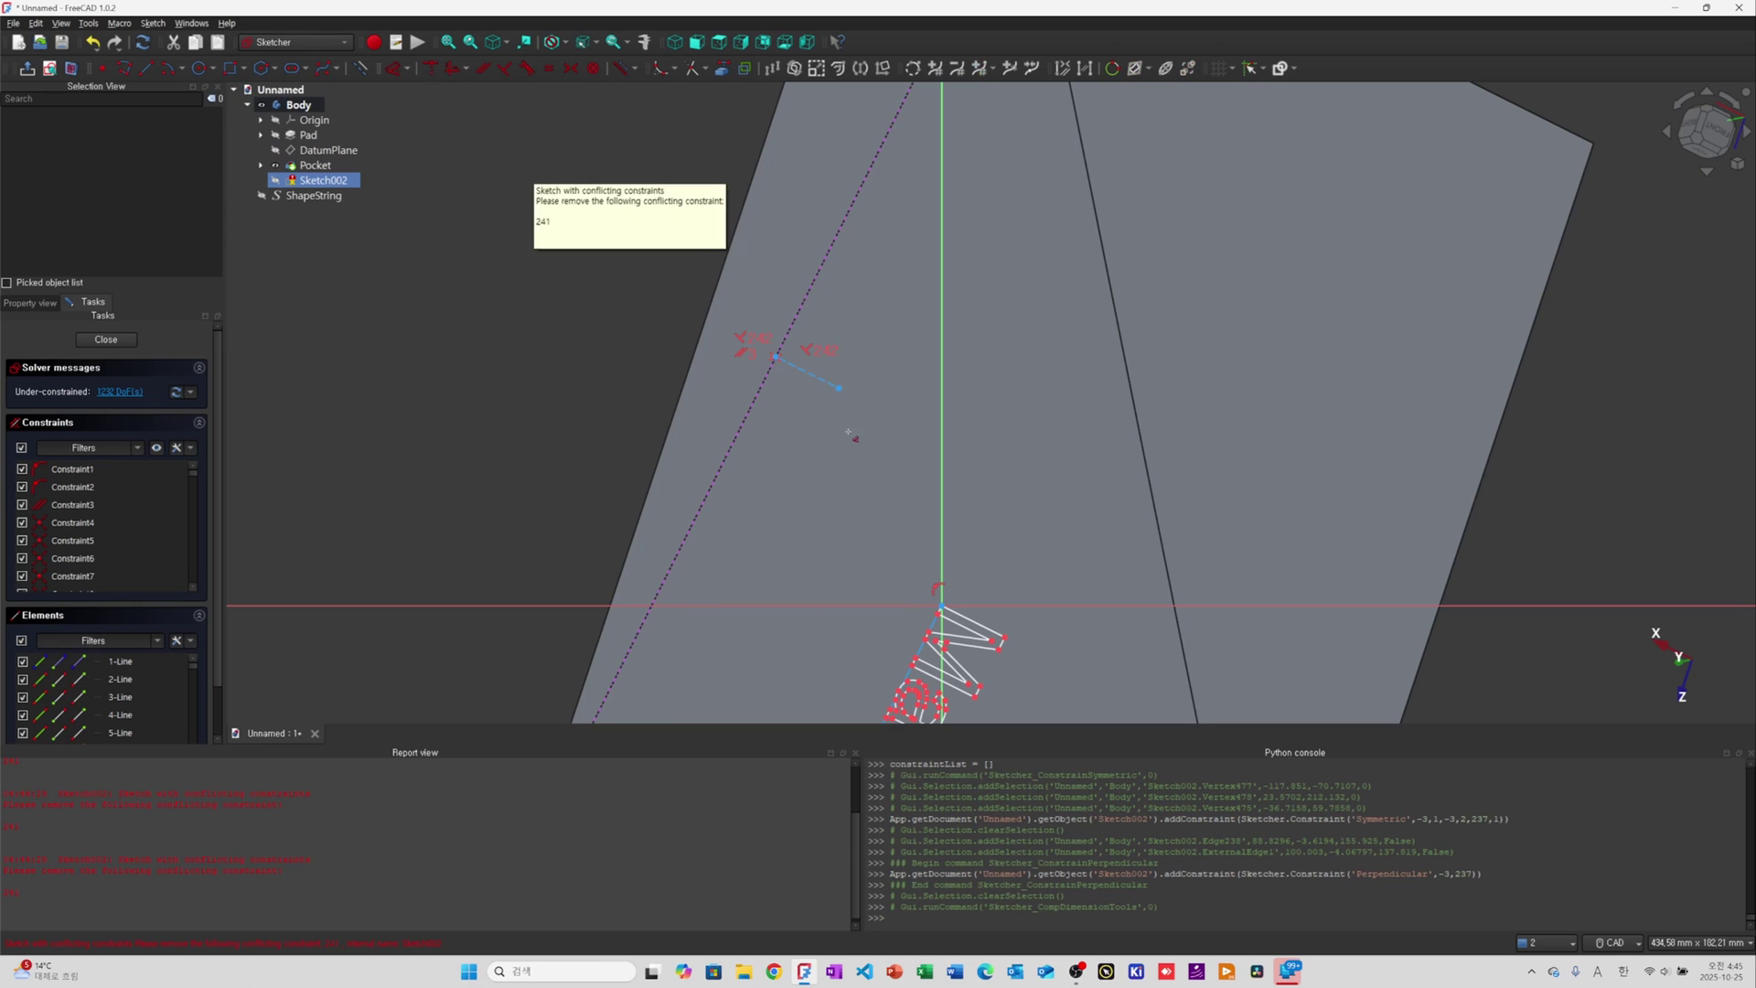
{"action": "left_click", "coordinate": [822, 379]}
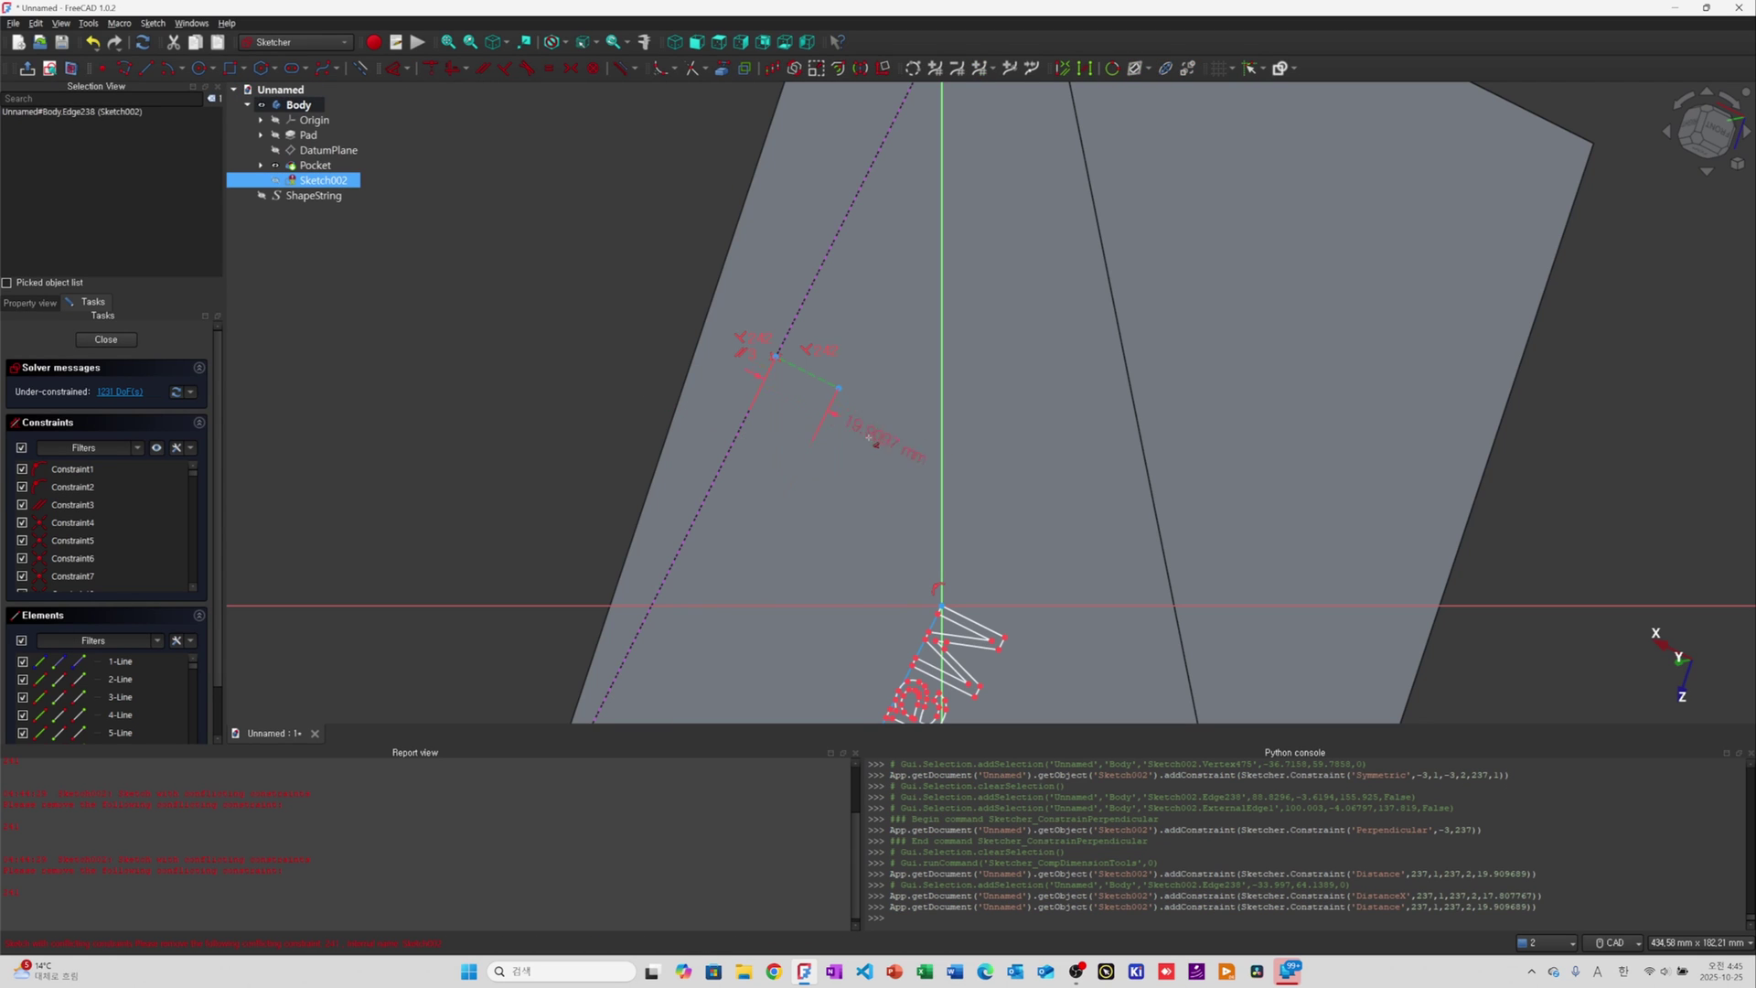
{"action": "left_click", "coordinate": [864, 442]}
{"action": "type", "text": "1"}
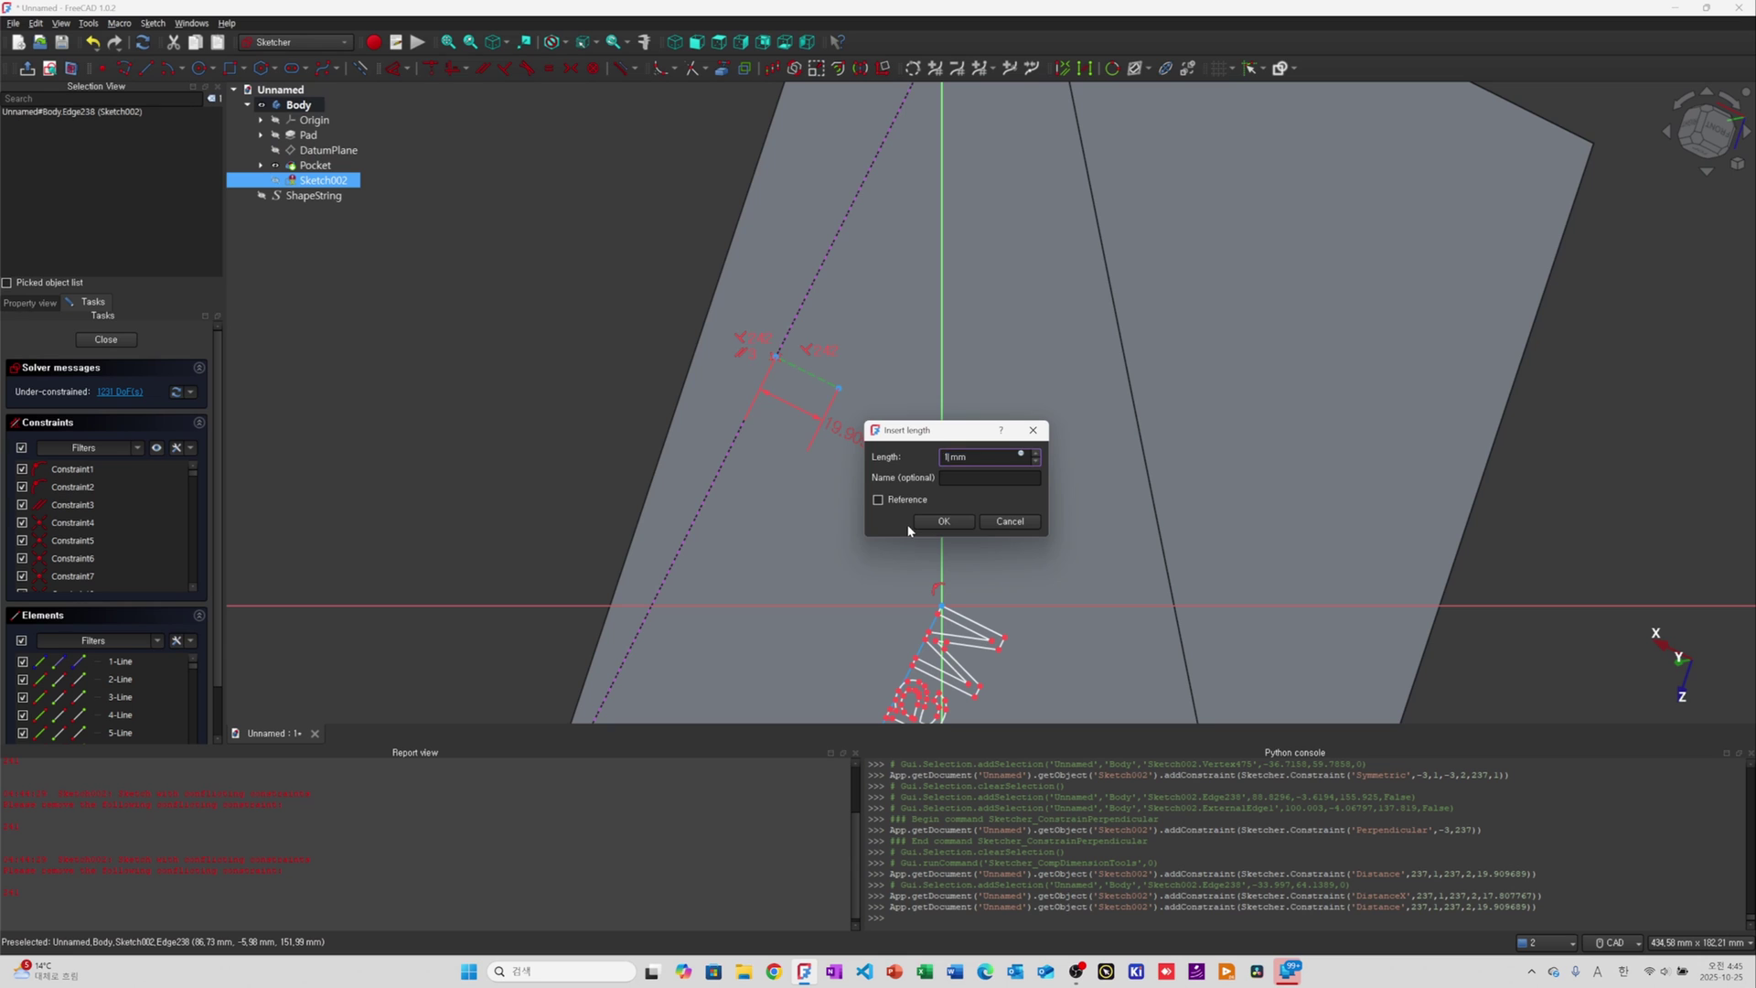
{"action": "type", "text": "0"}
{"action": "key", "text": "Return"}
{"action": "scroll", "coordinate": [824, 455], "scroll_direction": "down", "scroll_amount": 1}
{"action": "scroll", "coordinate": [799, 419], "scroll_direction": "up", "scroll_amount": 3}
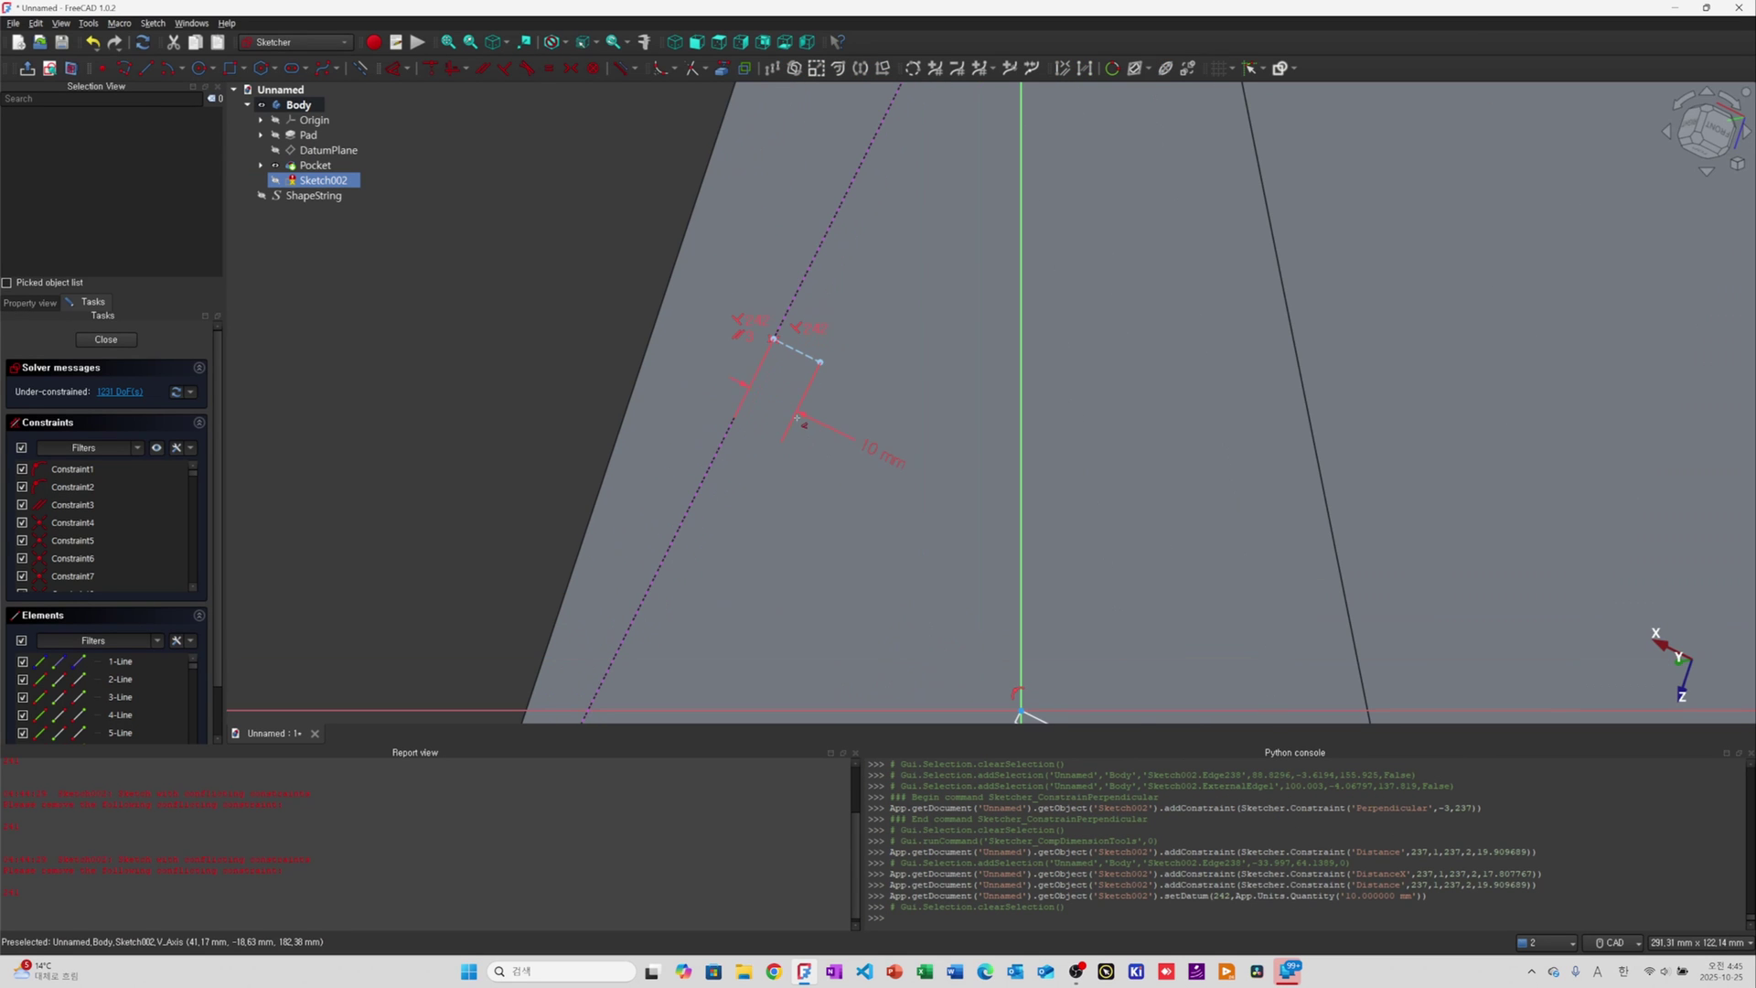
{"action": "key", "text": "Escape"}
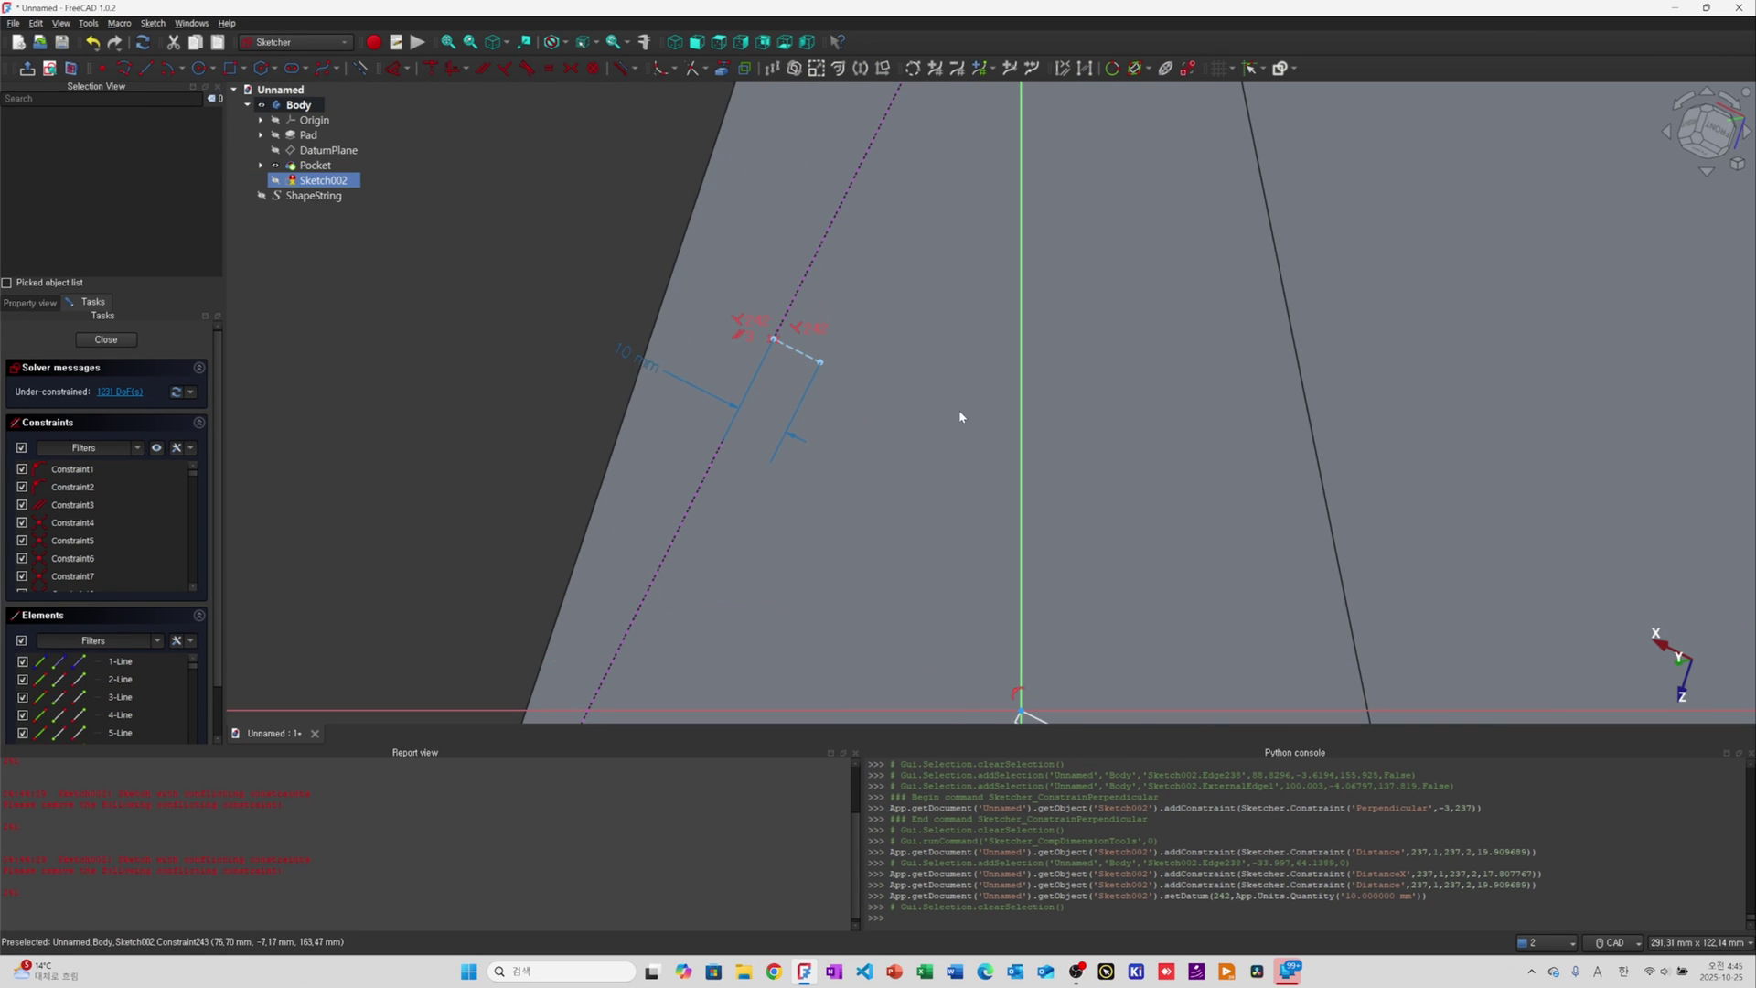
{"action": "scroll", "coordinate": [959, 409], "scroll_direction": "down", "scroll_amount": 10}
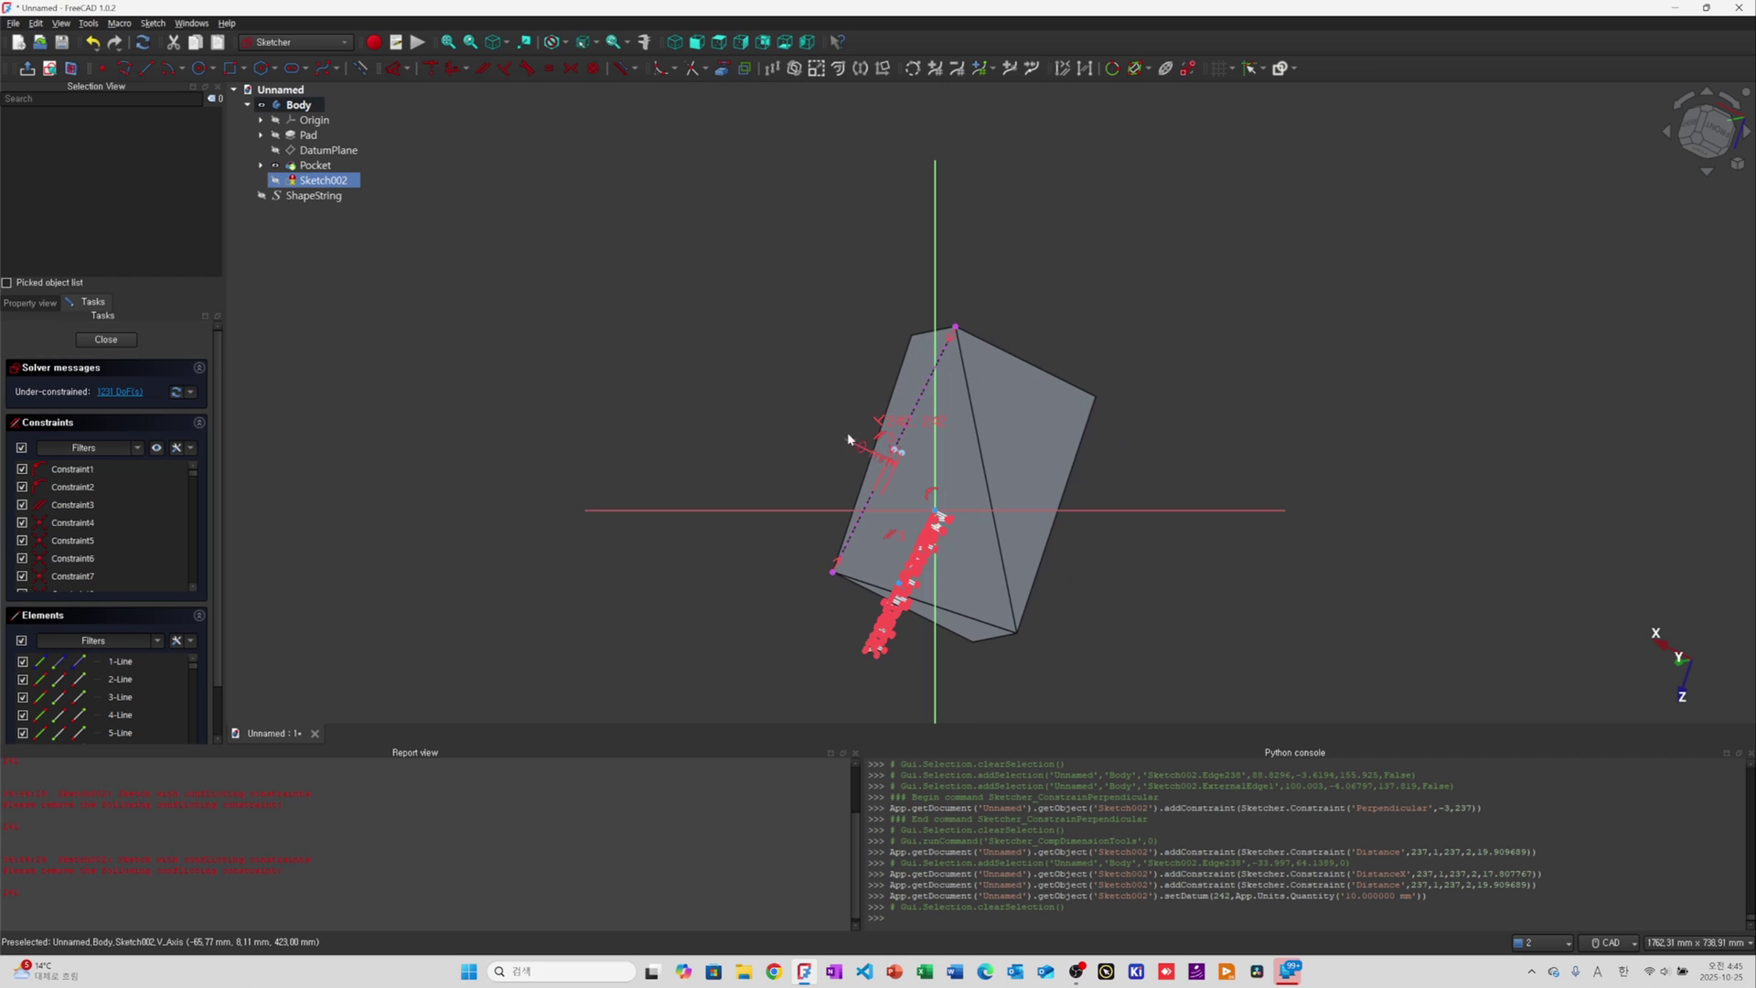
{"action": "scroll", "coordinate": [886, 473], "scroll_direction": "up", "scroll_amount": 3}
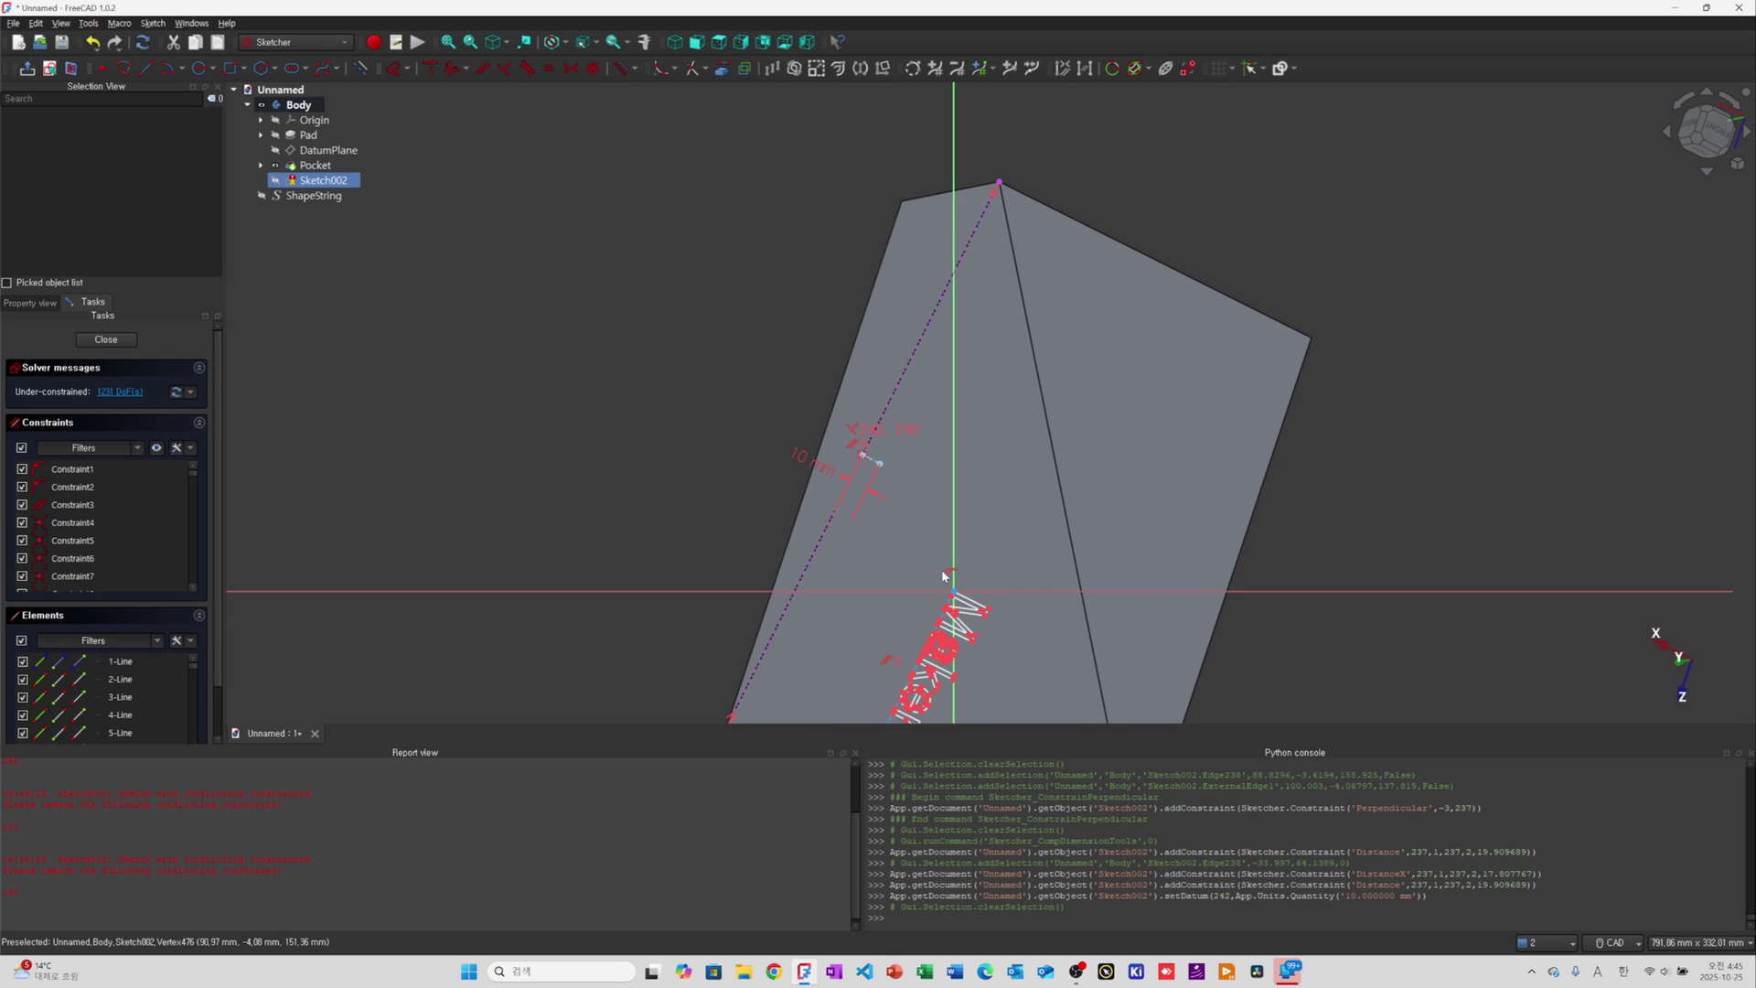
{"action": "scroll", "coordinate": [944, 575], "scroll_direction": "down", "scroll_amount": 4}
{"action": "scroll", "coordinate": [883, 654], "scroll_direction": "up", "scroll_amount": 4}
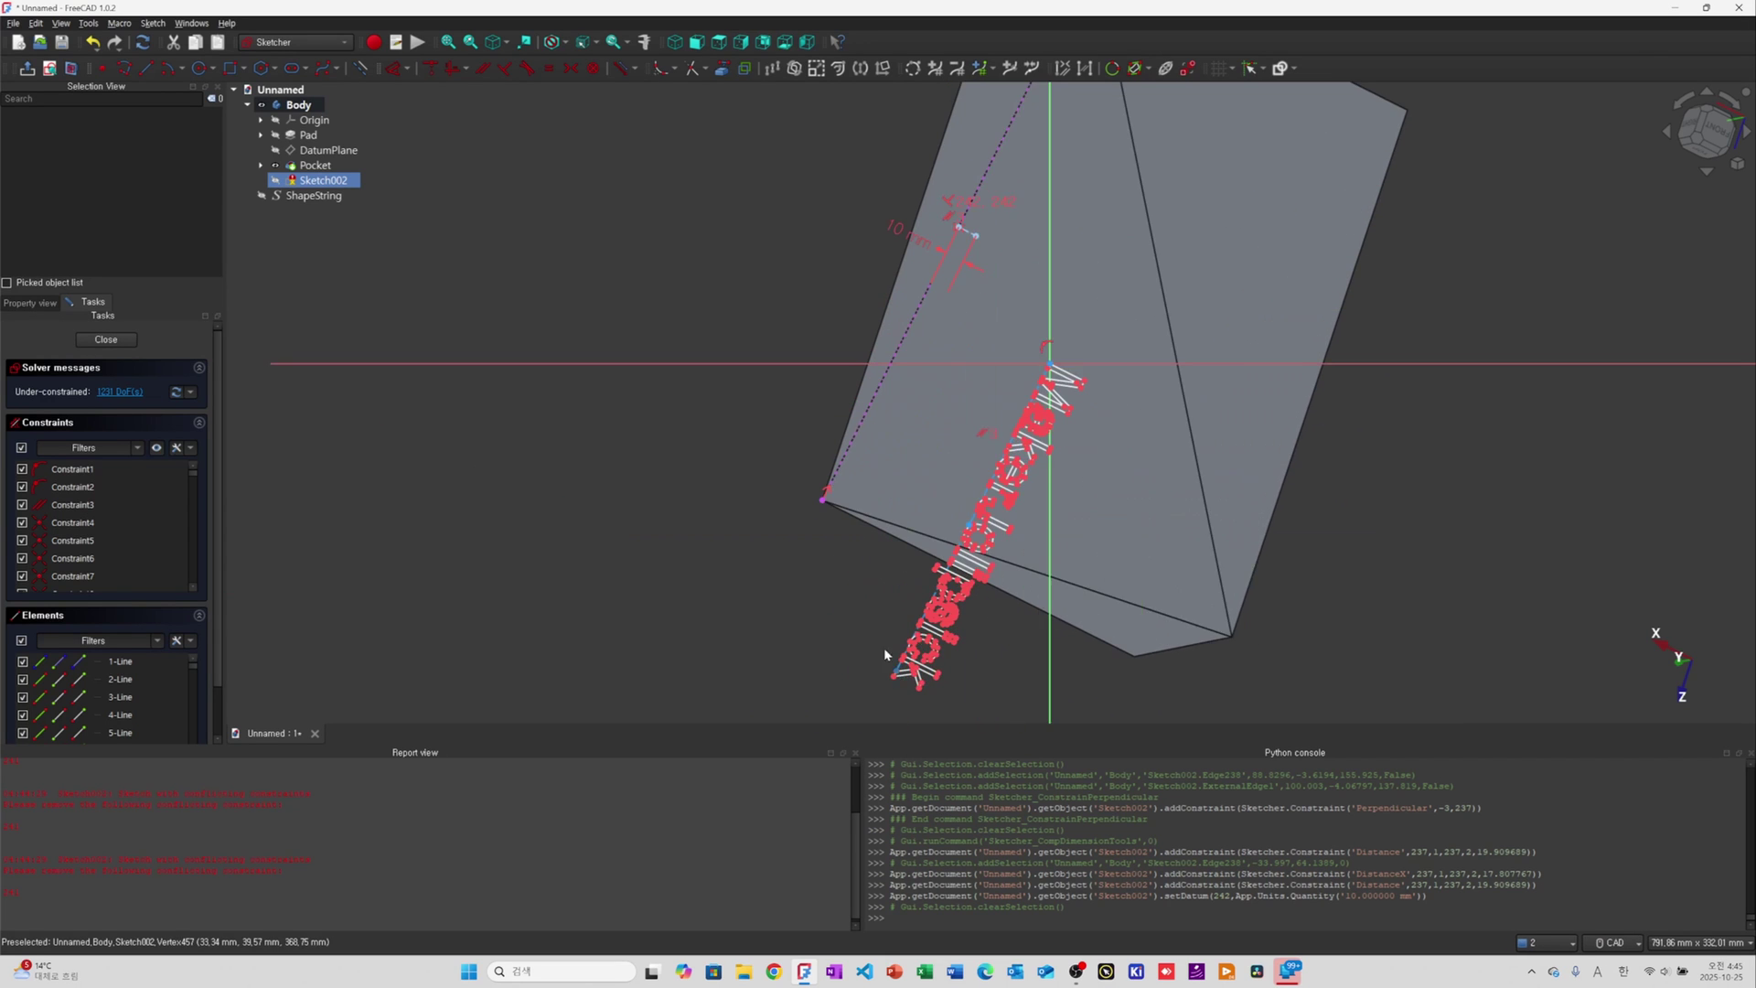
{"action": "scroll", "coordinate": [880, 612], "scroll_direction": "up", "scroll_amount": 1}
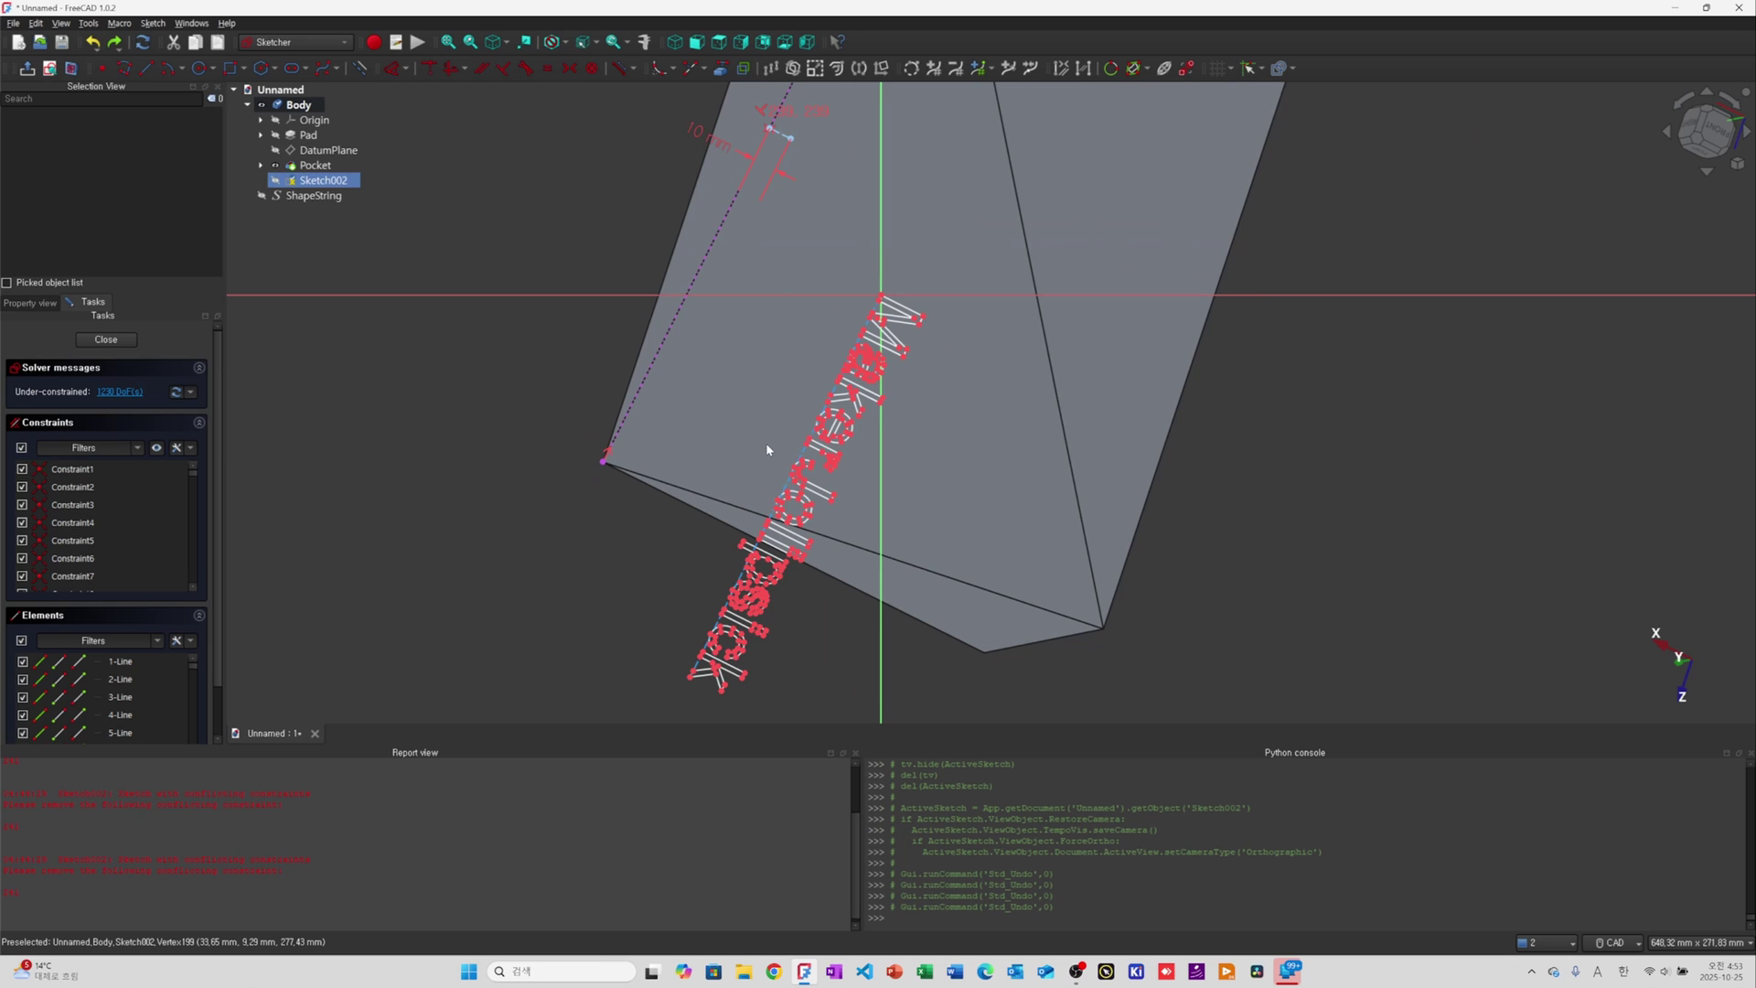
Place a construction point at about (-47, -58) mm, between the dashed external edge and the text baseline
{"action": "left_click", "coordinate": [105, 70]}
{"action": "scroll", "coordinate": [705, 469], "scroll_direction": "up", "scroll_amount": 2}
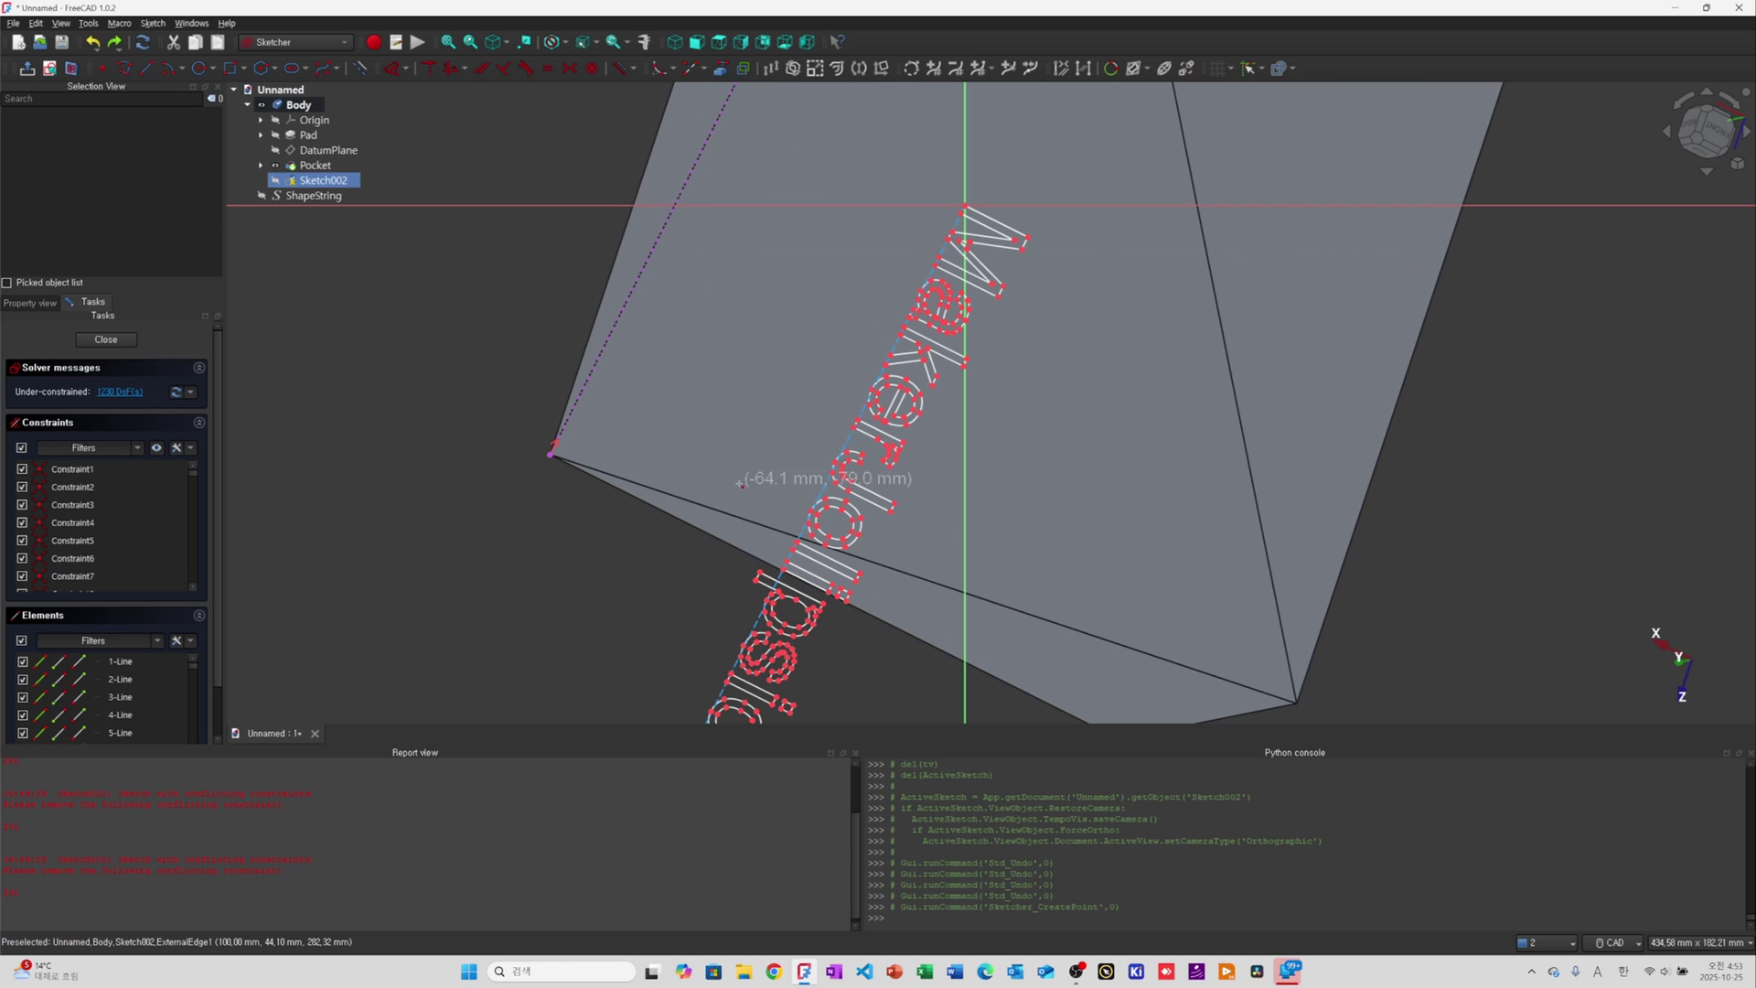
{"action": "left_click", "coordinate": [797, 409]}
{"action": "scroll", "coordinate": [813, 358], "scroll_direction": "down", "scroll_amount": 2}
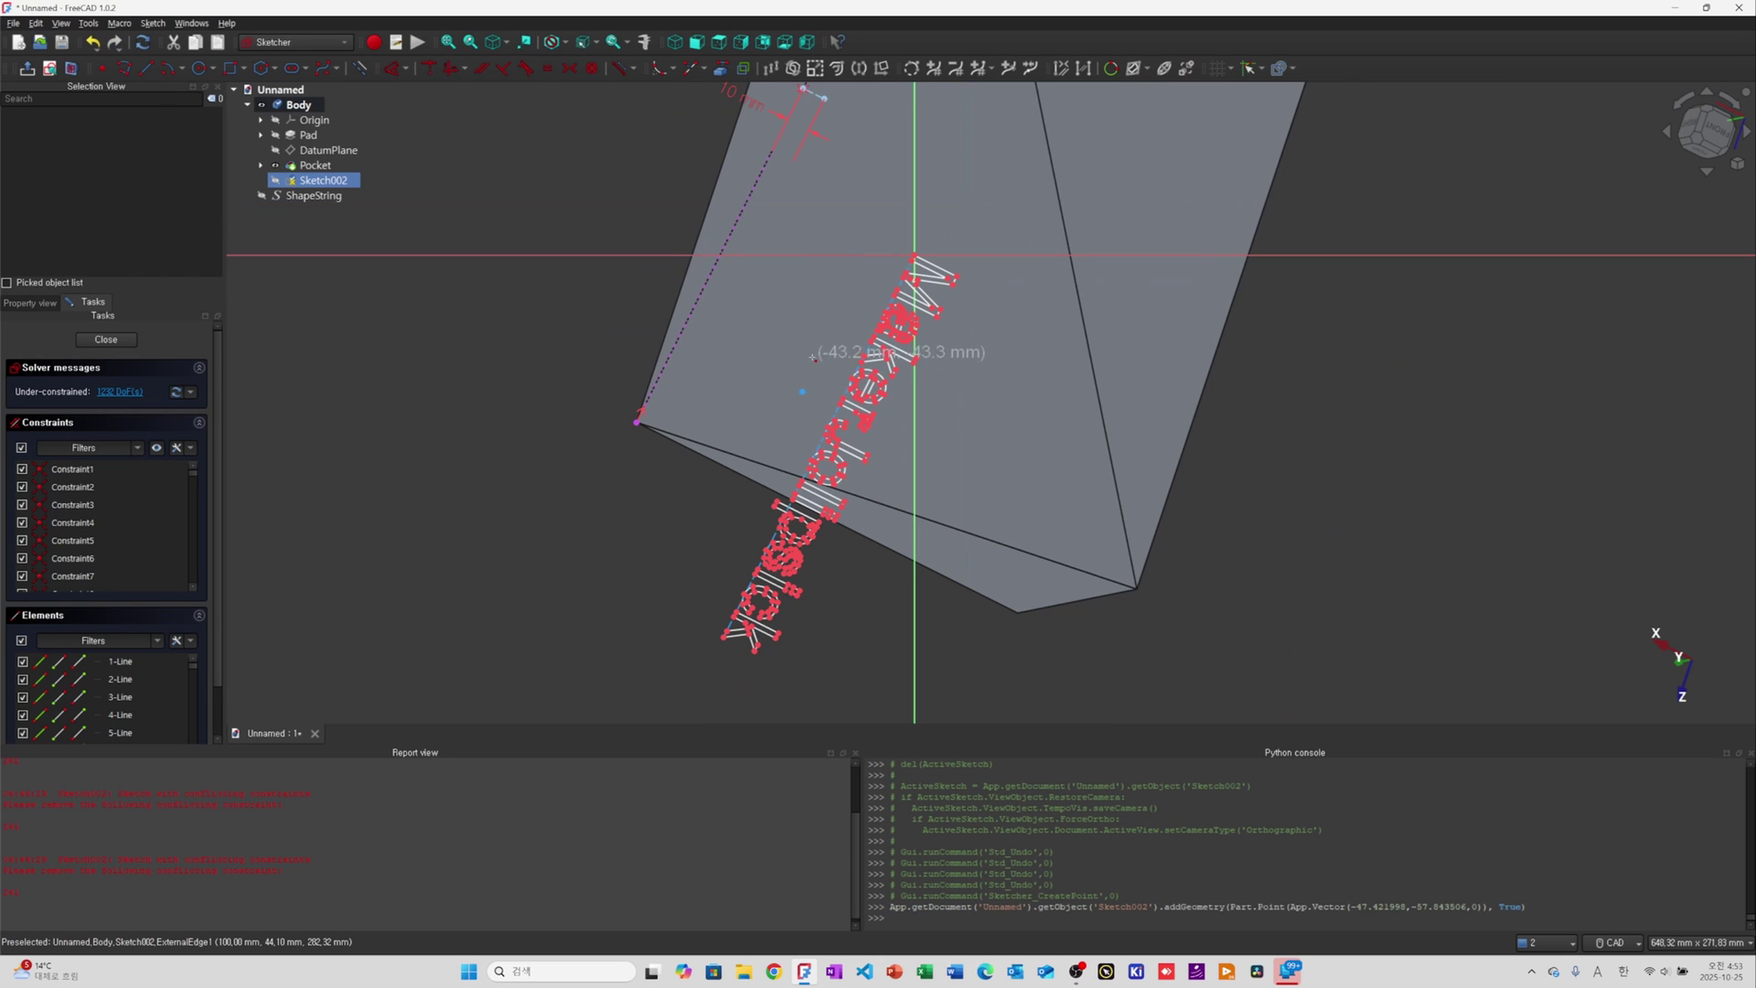
{"action": "key", "text": "Escape"}
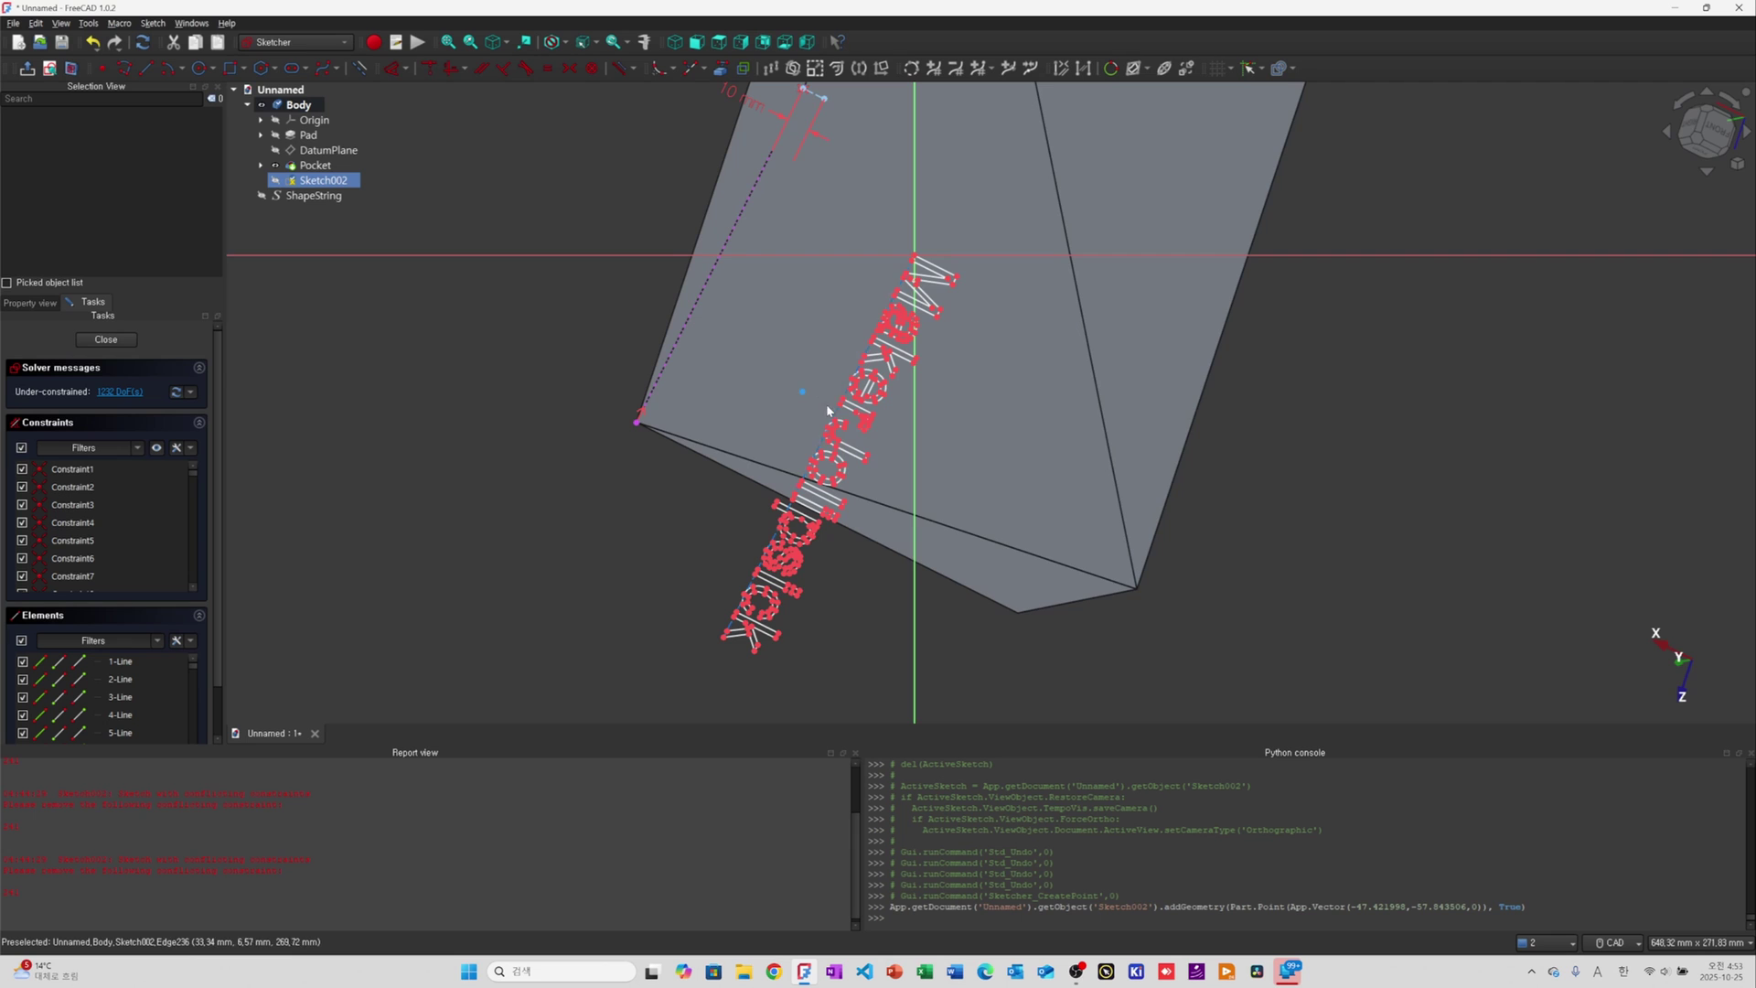
Try to constrain the construction point symmetrically between the two end corners of the text baseline, at the letters k and M
{"action": "scroll", "coordinate": [803, 395], "scroll_direction": "up", "scroll_amount": 3}
{"action": "scroll", "coordinate": [782, 438], "scroll_direction": "down", "scroll_amount": 3}
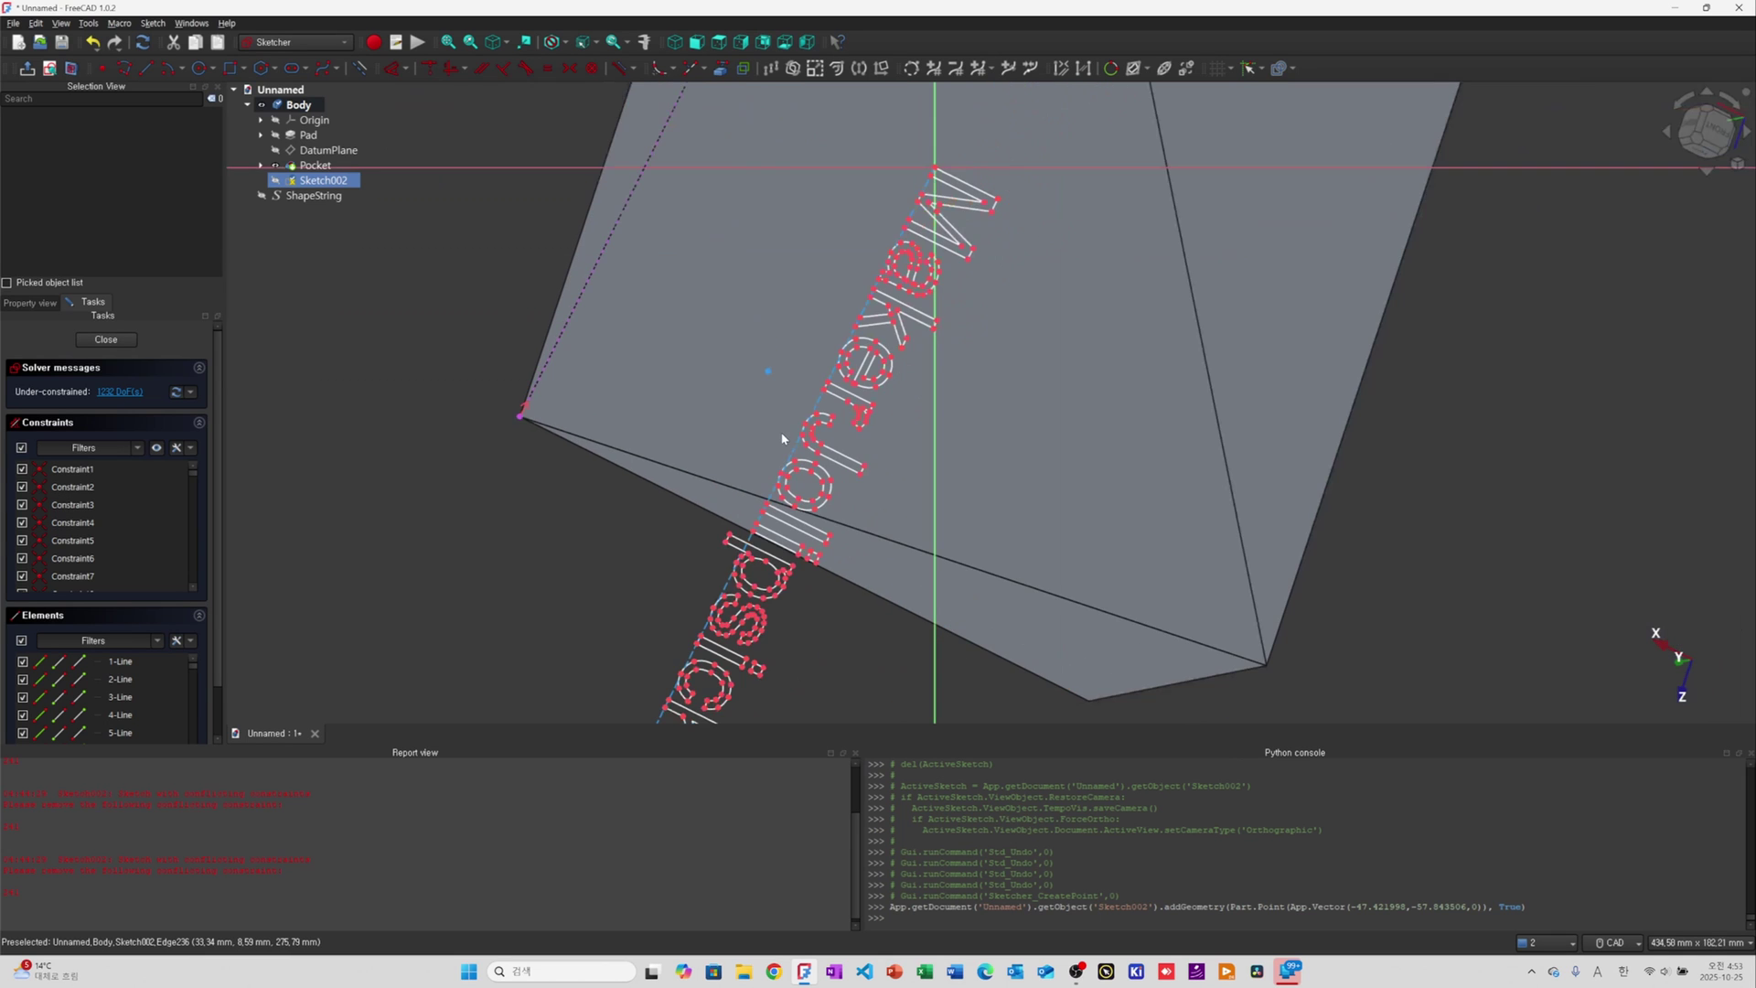
{"action": "scroll", "coordinate": [774, 485], "scroll_direction": "down", "scroll_amount": 3}
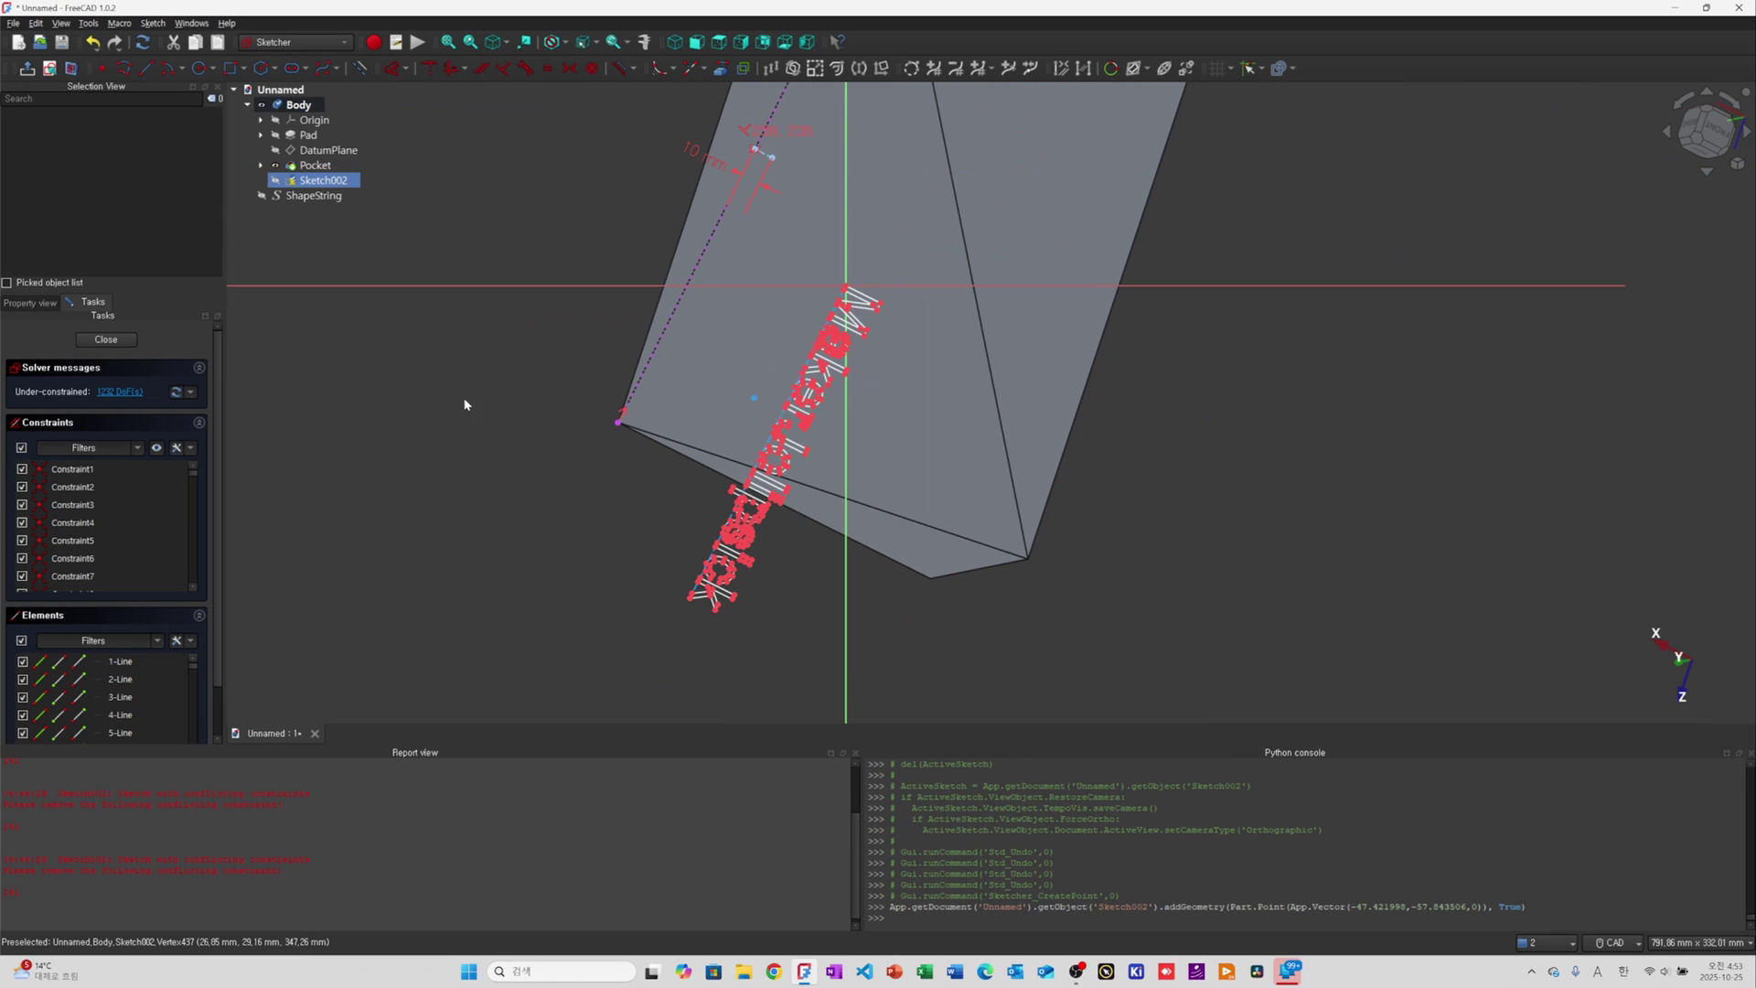
{"action": "left_click", "coordinate": [570, 68]}
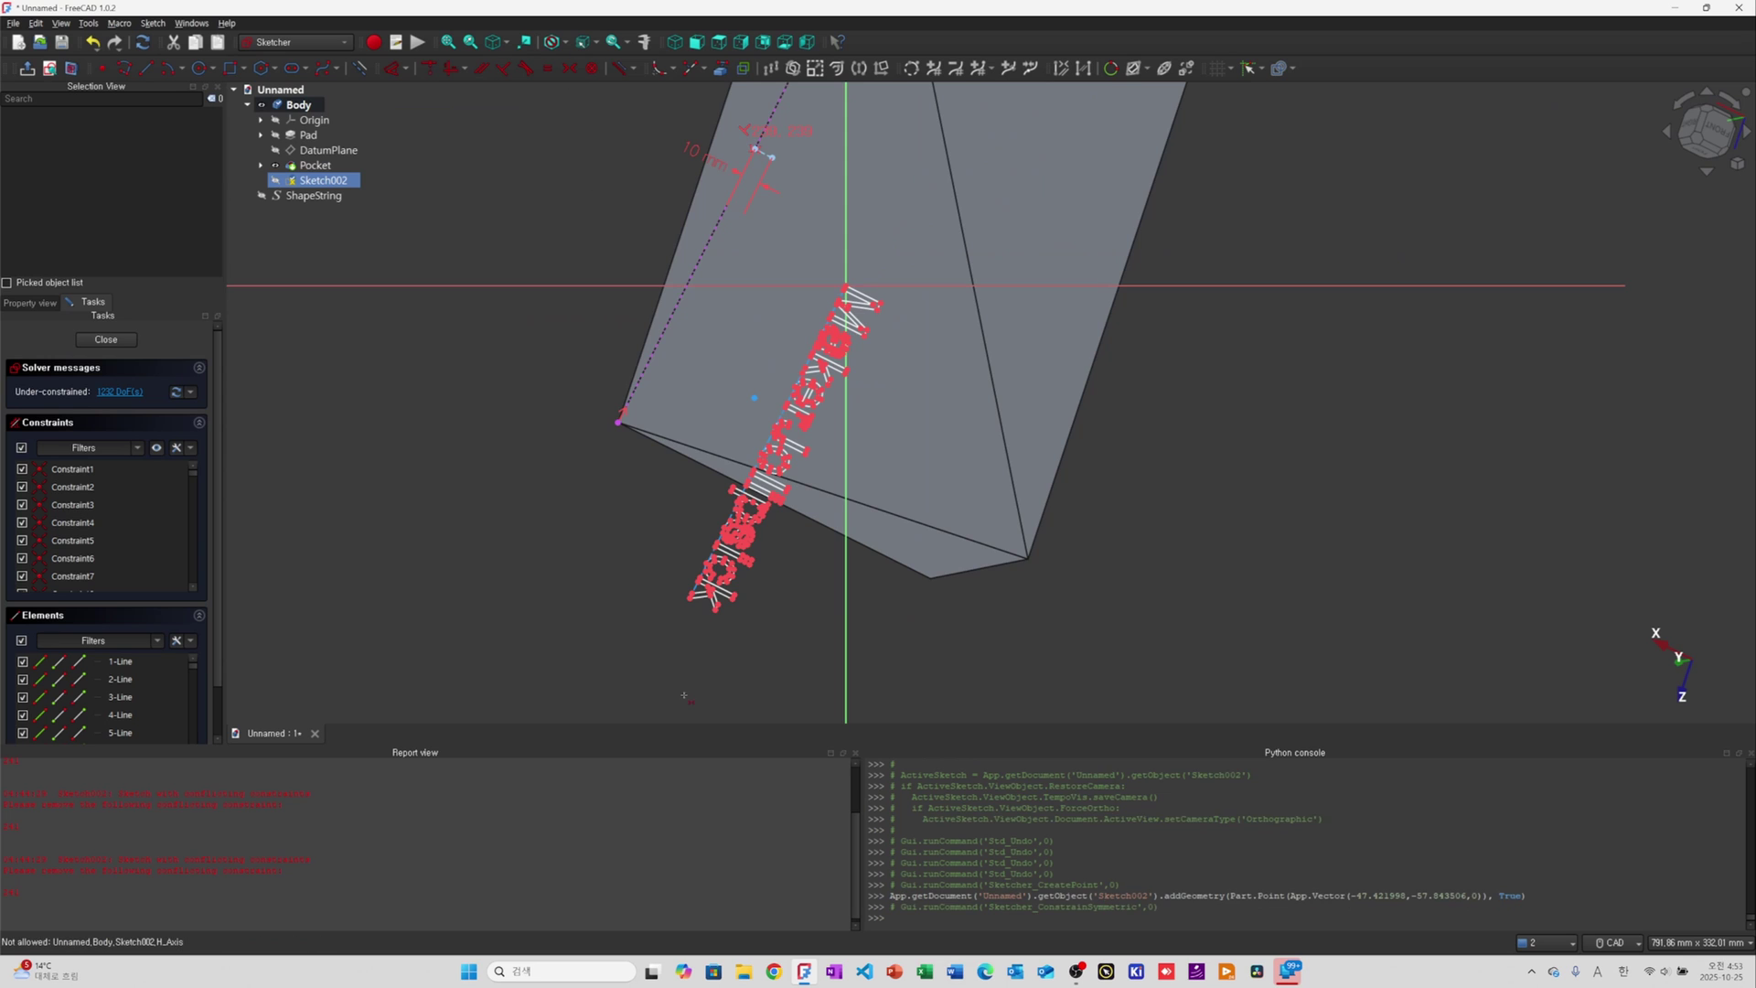
{"action": "scroll", "coordinate": [675, 643], "scroll_direction": "up", "scroll_amount": 5}
{"action": "left_click", "coordinate": [714, 520]}
{"action": "scroll", "coordinate": [695, 655], "scroll_direction": "down", "scroll_amount": 4}
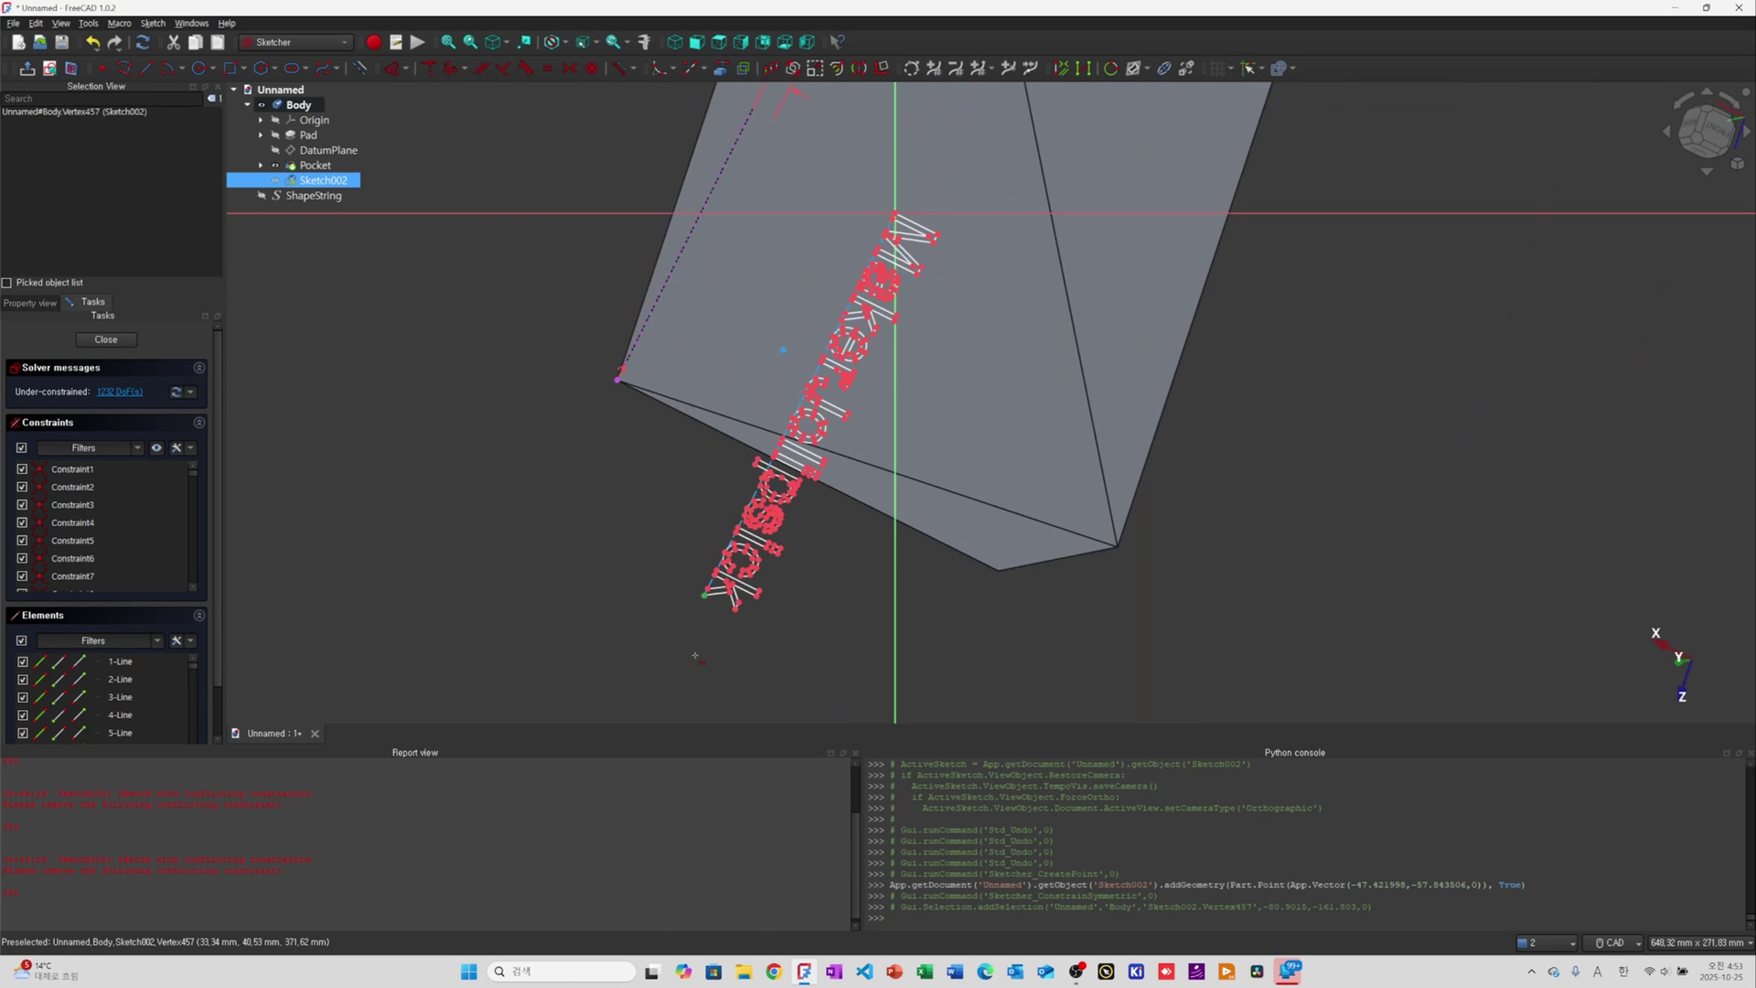
{"action": "left_click", "coordinate": [900, 210]}
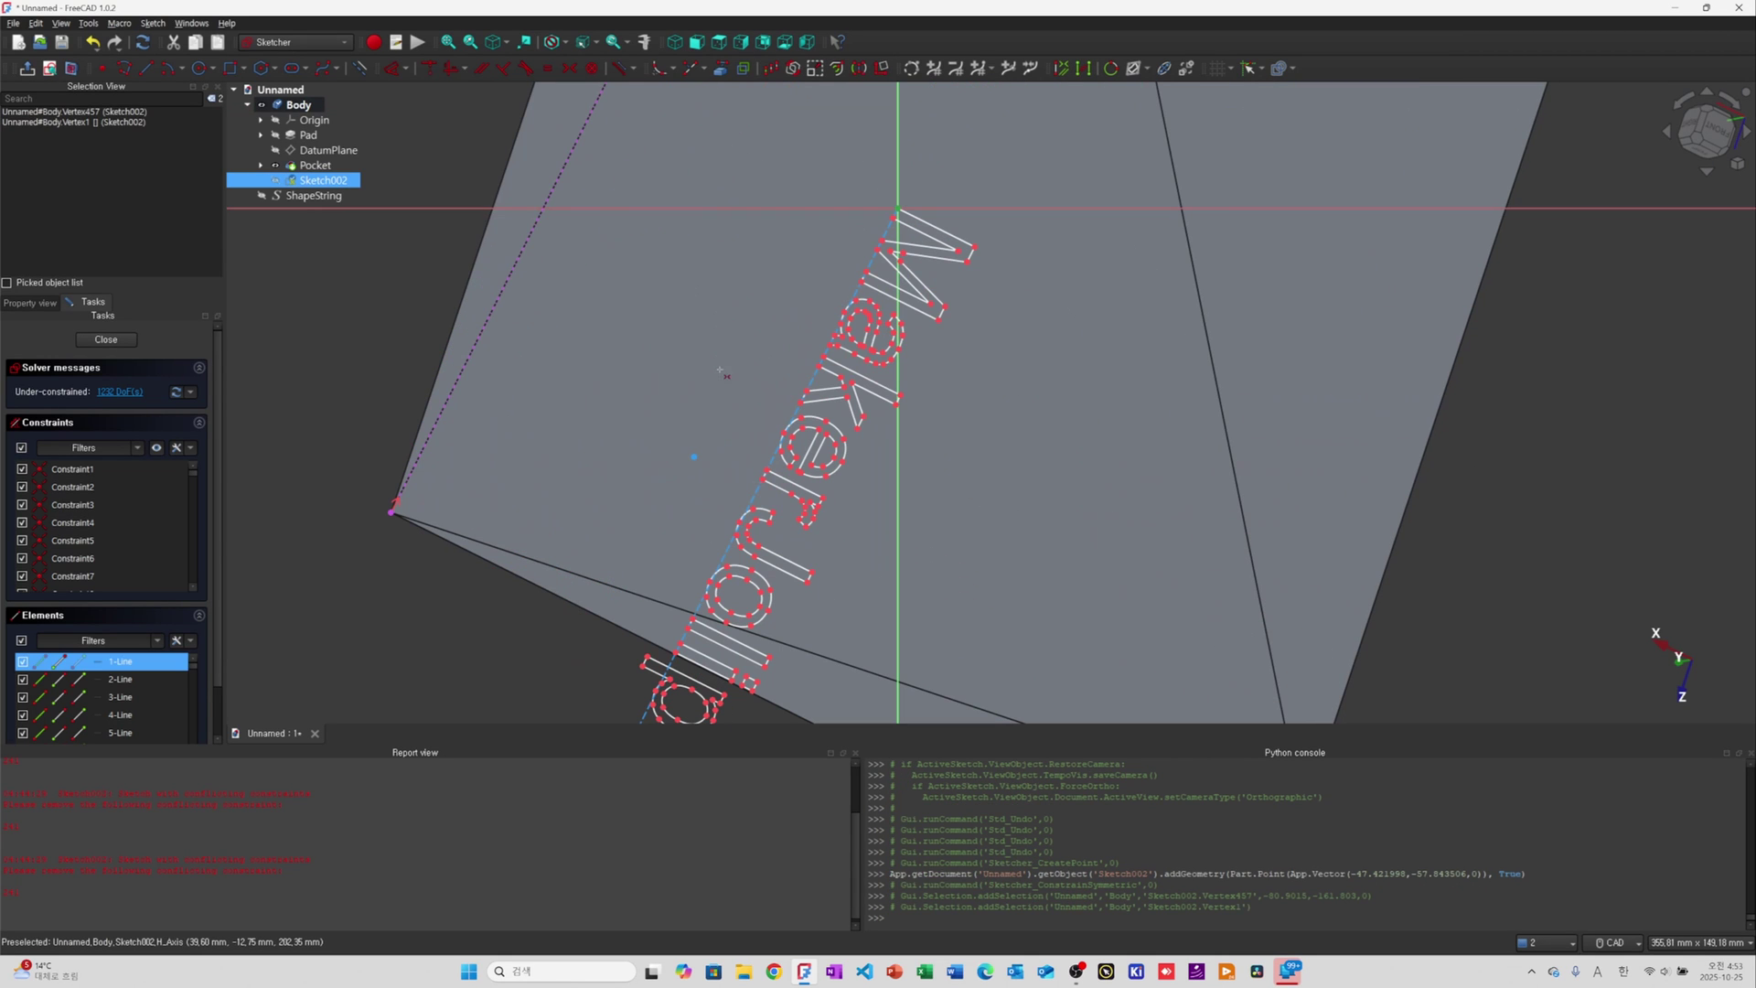
{"action": "left_click", "coordinate": [650, 518]}
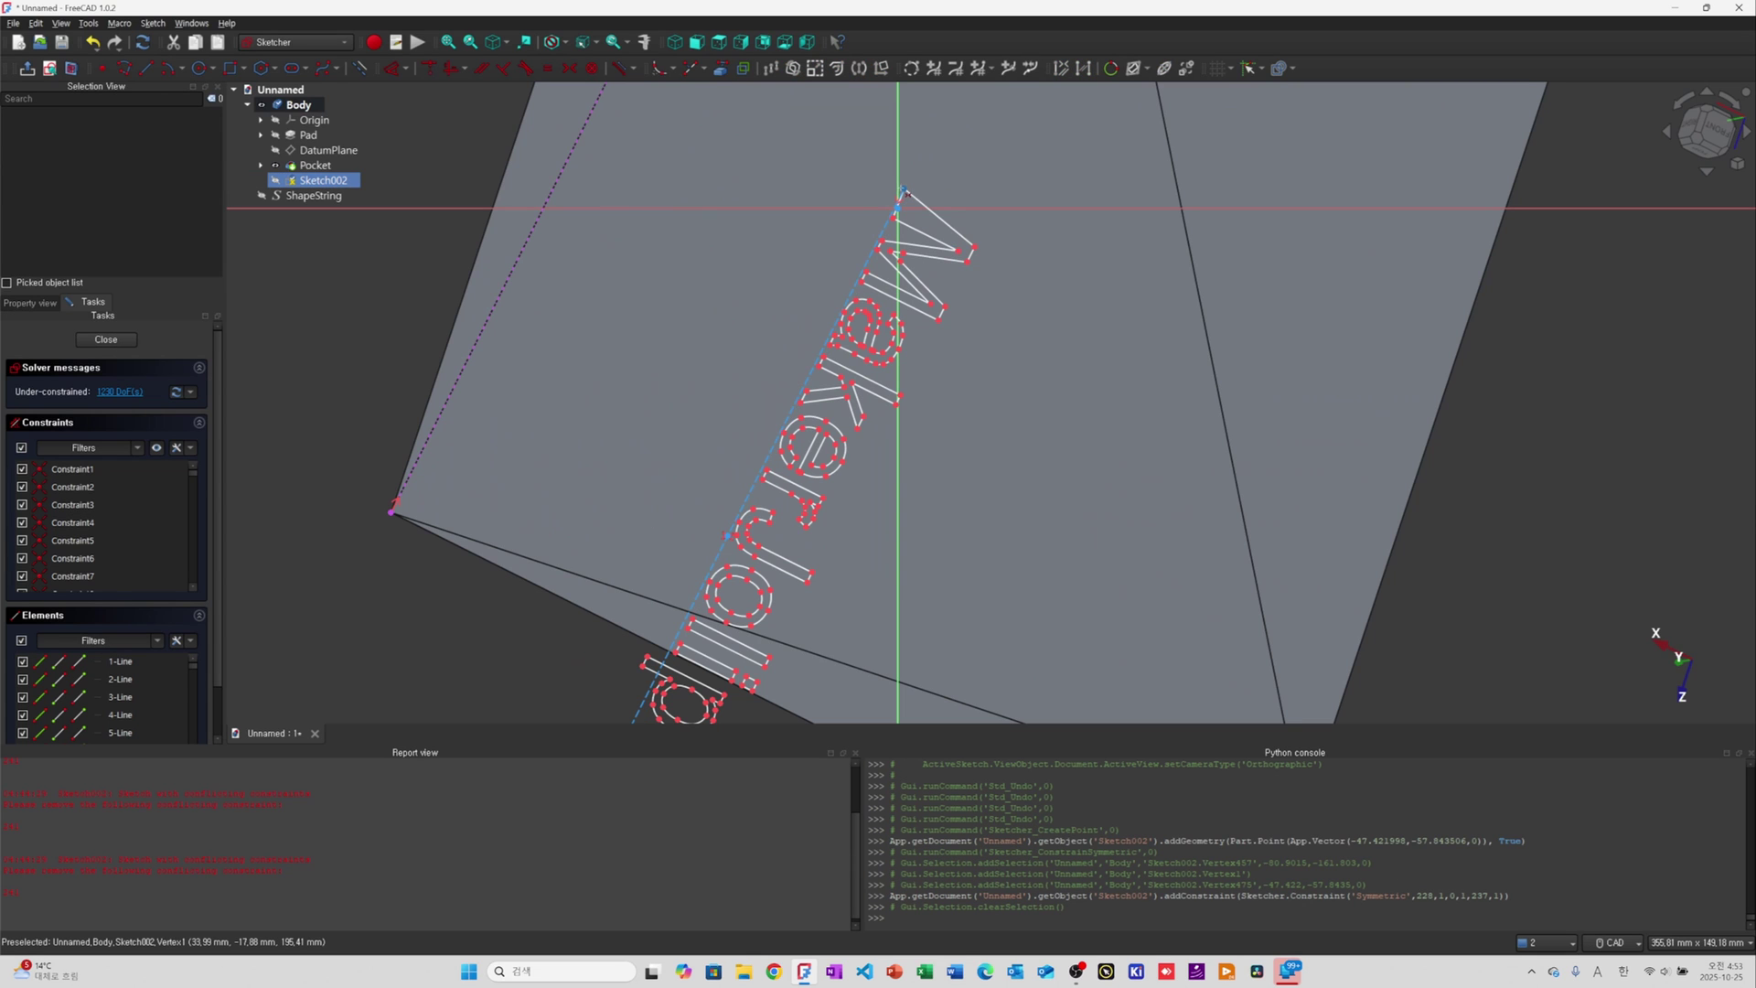
{"action": "scroll", "coordinate": [901, 325], "scroll_direction": "down", "scroll_amount": 5}
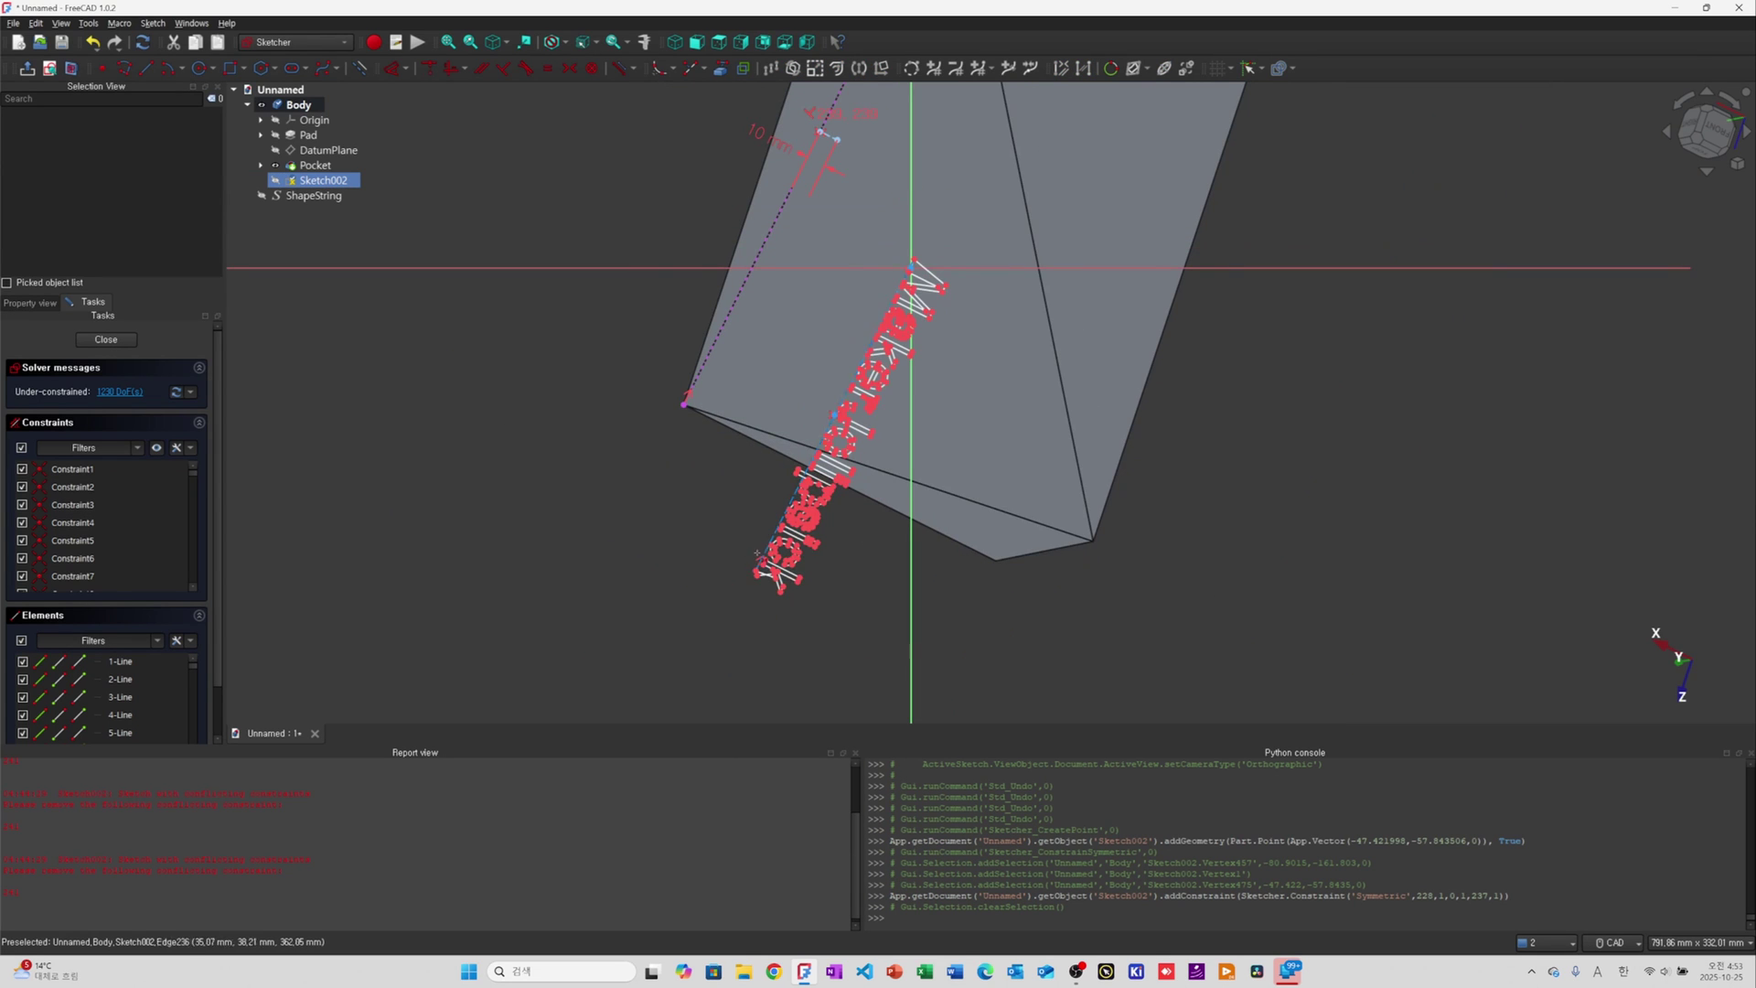
{"action": "scroll", "coordinate": [758, 553], "scroll_direction": "up", "scroll_amount": 4}
{"action": "scroll", "coordinate": [1029, 263], "scroll_direction": "down", "scroll_amount": 2}
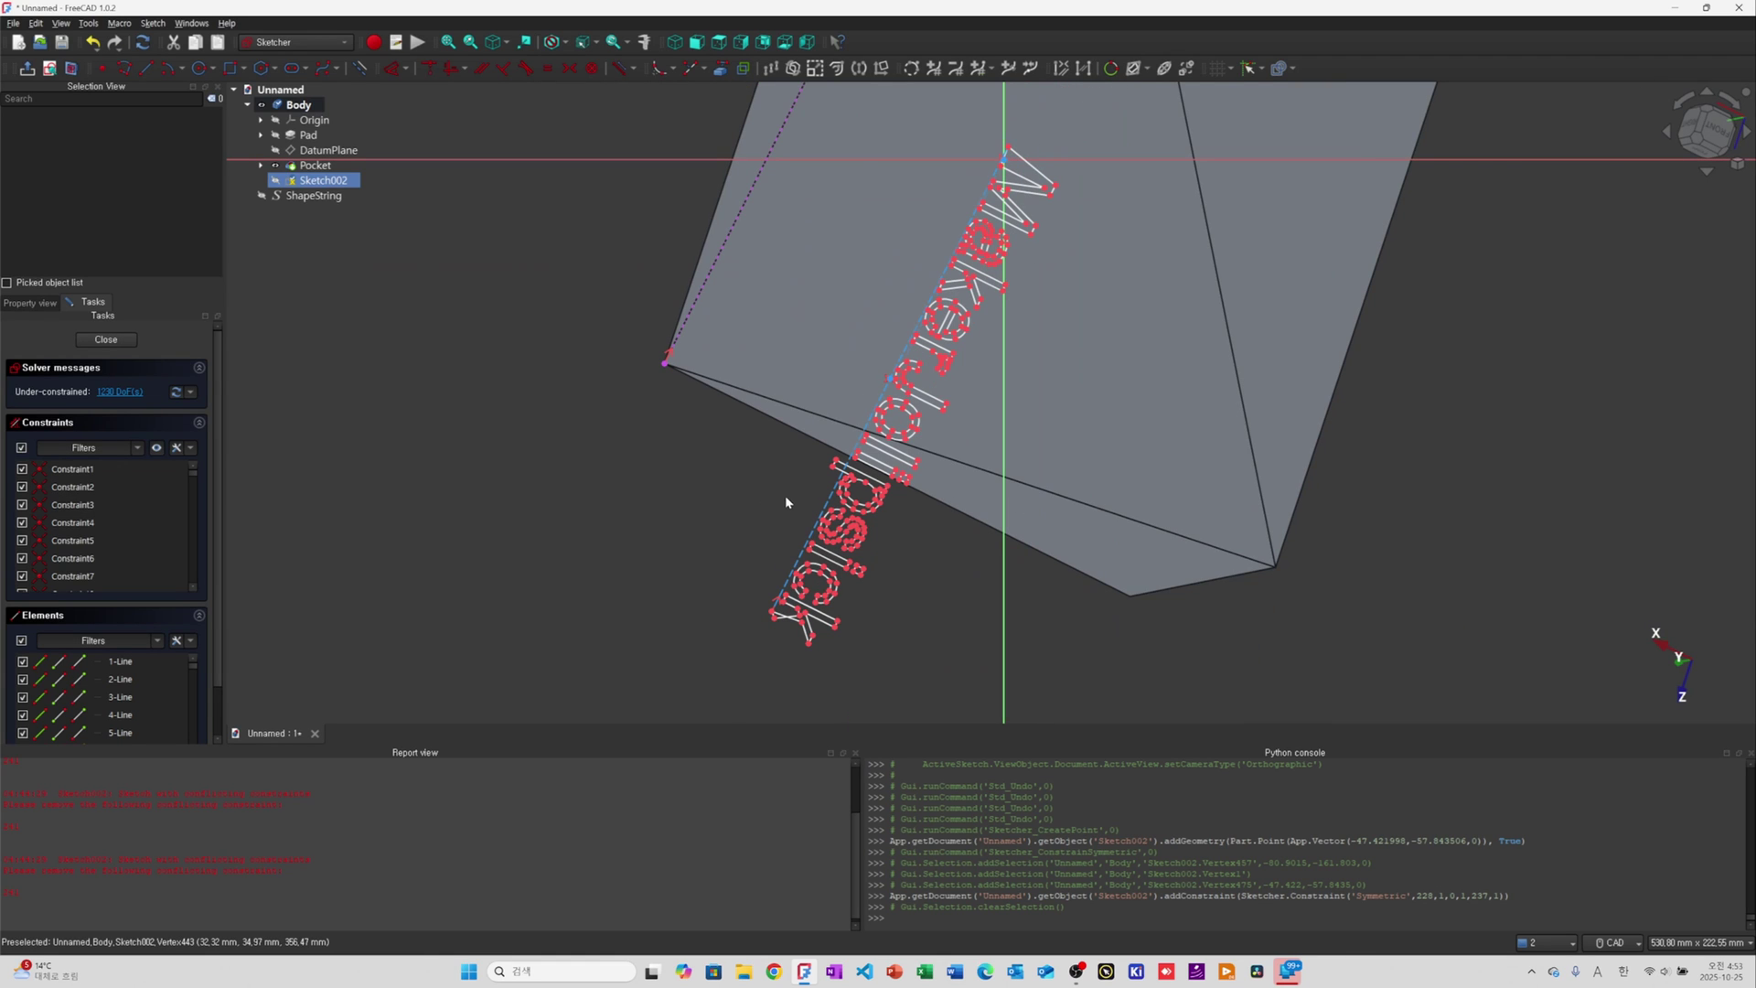
{"action": "key", "text": "ctrl+z"}
Apply a Block constraint to the outer long edge of the letter M, starting at the sketch origin
{"action": "scroll", "coordinate": [1016, 178], "scroll_direction": "up", "scroll_amount": 2}
{"action": "scroll", "coordinate": [1015, 174], "scroll_direction": "up", "scroll_amount": 4}
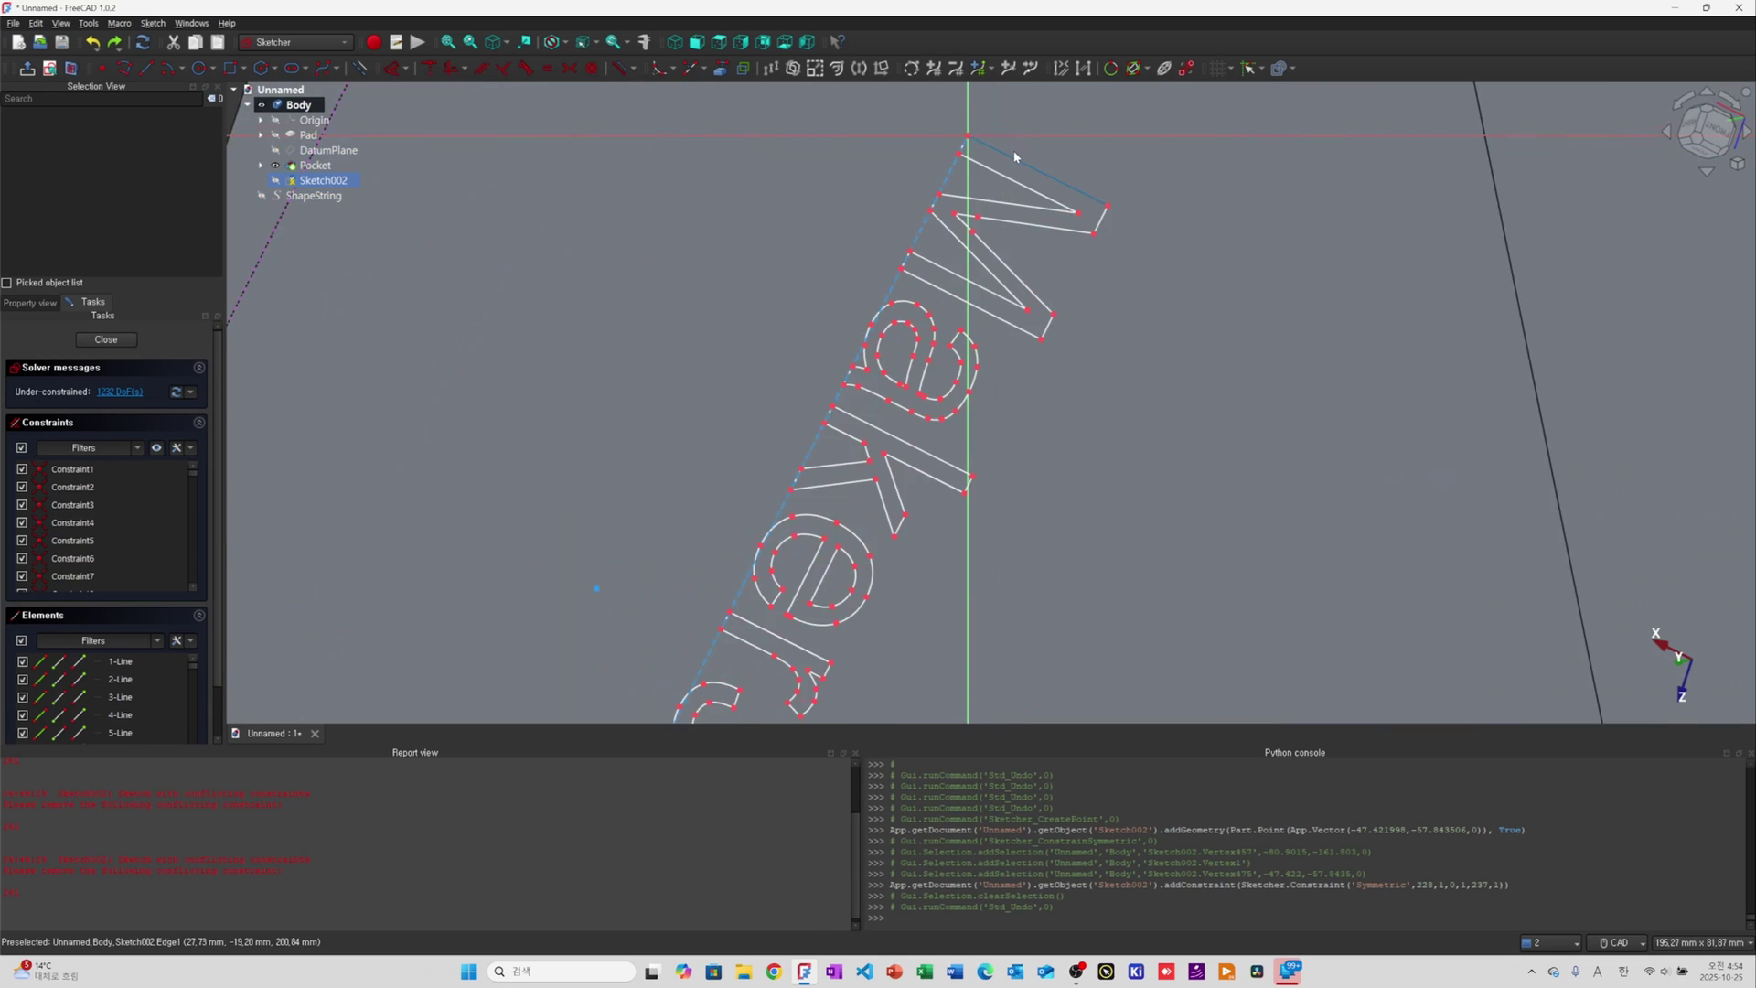
{"action": "left_click", "coordinate": [951, 133]}
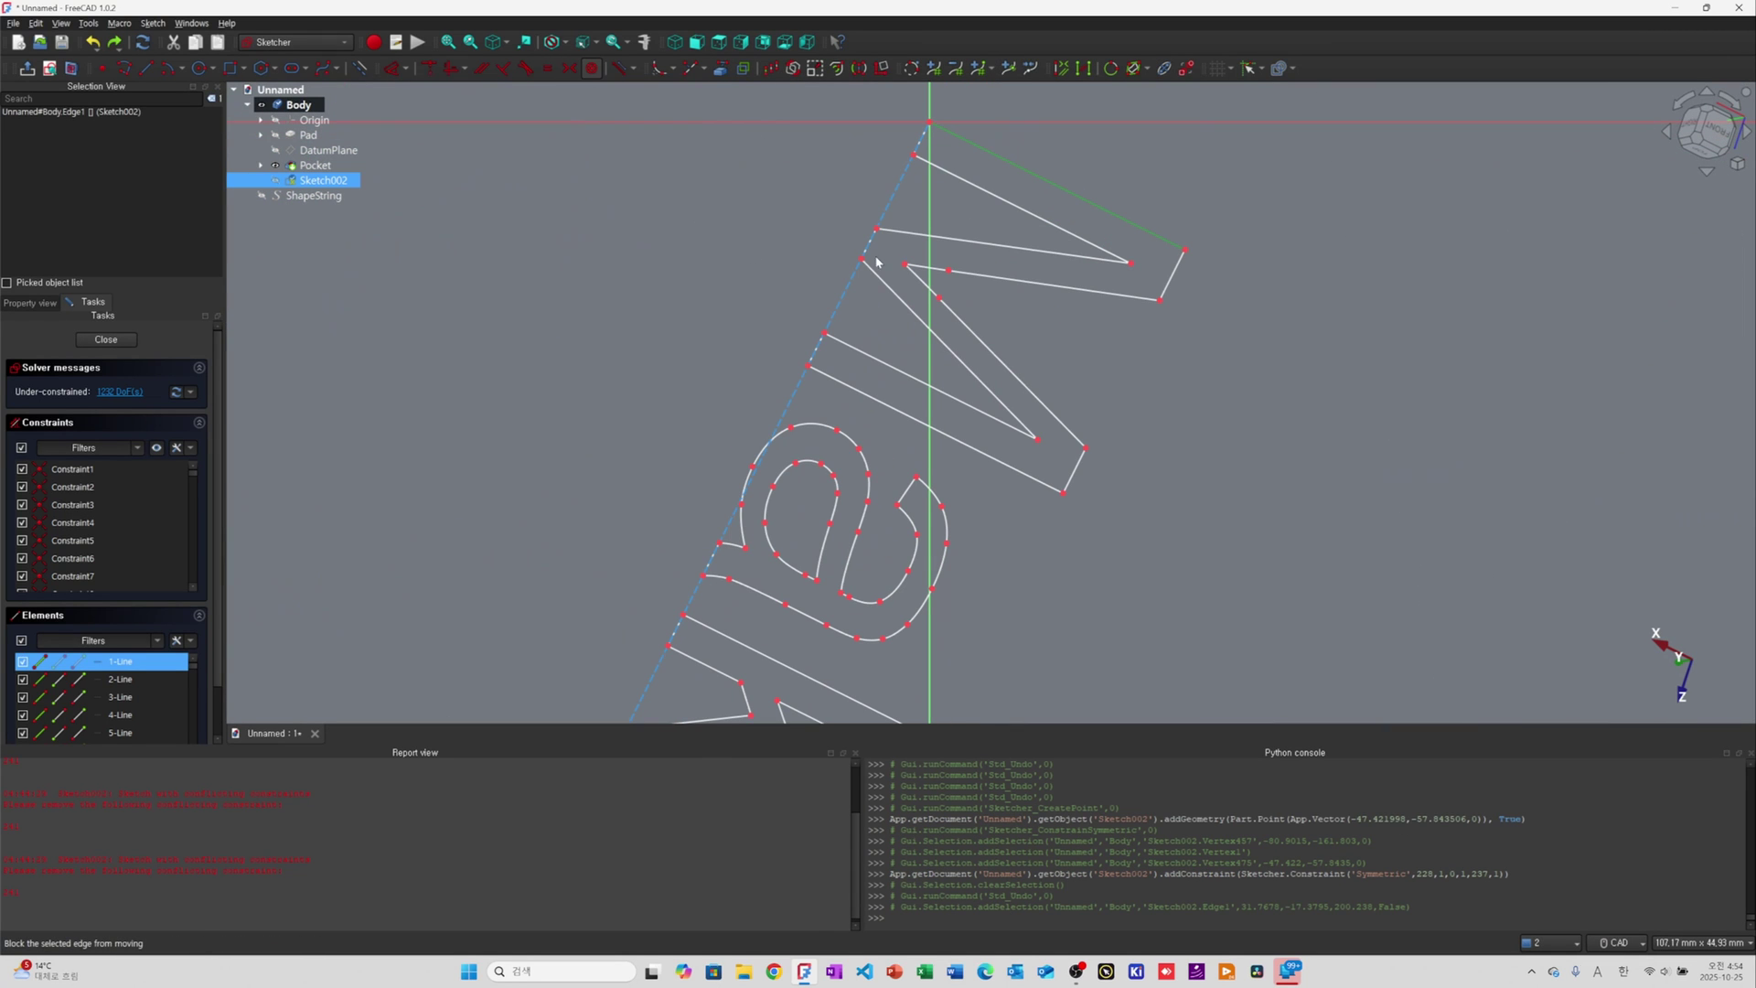
{"action": "scroll", "coordinate": [835, 244], "scroll_direction": "down", "scroll_amount": 5}
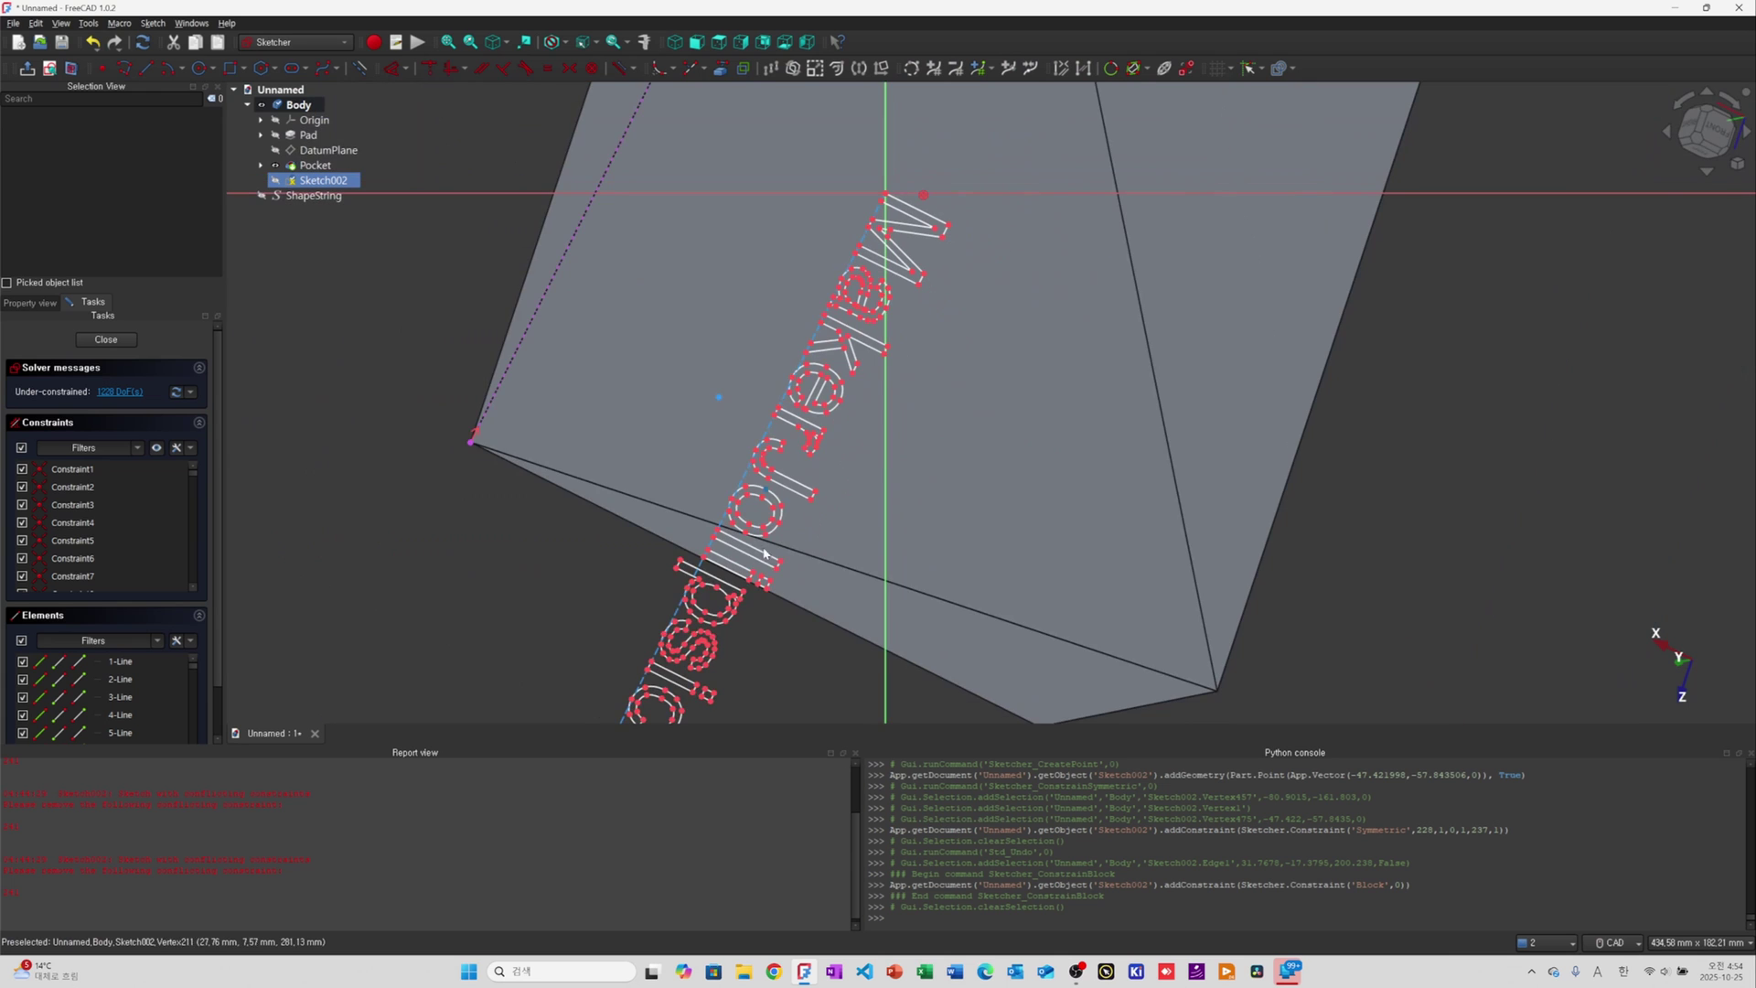
Apply a Block constraint to the outer diagonal edge of the final letter k that starts at the baseline's end
{"action": "scroll", "coordinate": [743, 506], "scroll_direction": "down", "scroll_amount": 3}
{"action": "scroll", "coordinate": [684, 670], "scroll_direction": "up", "scroll_amount": 6}
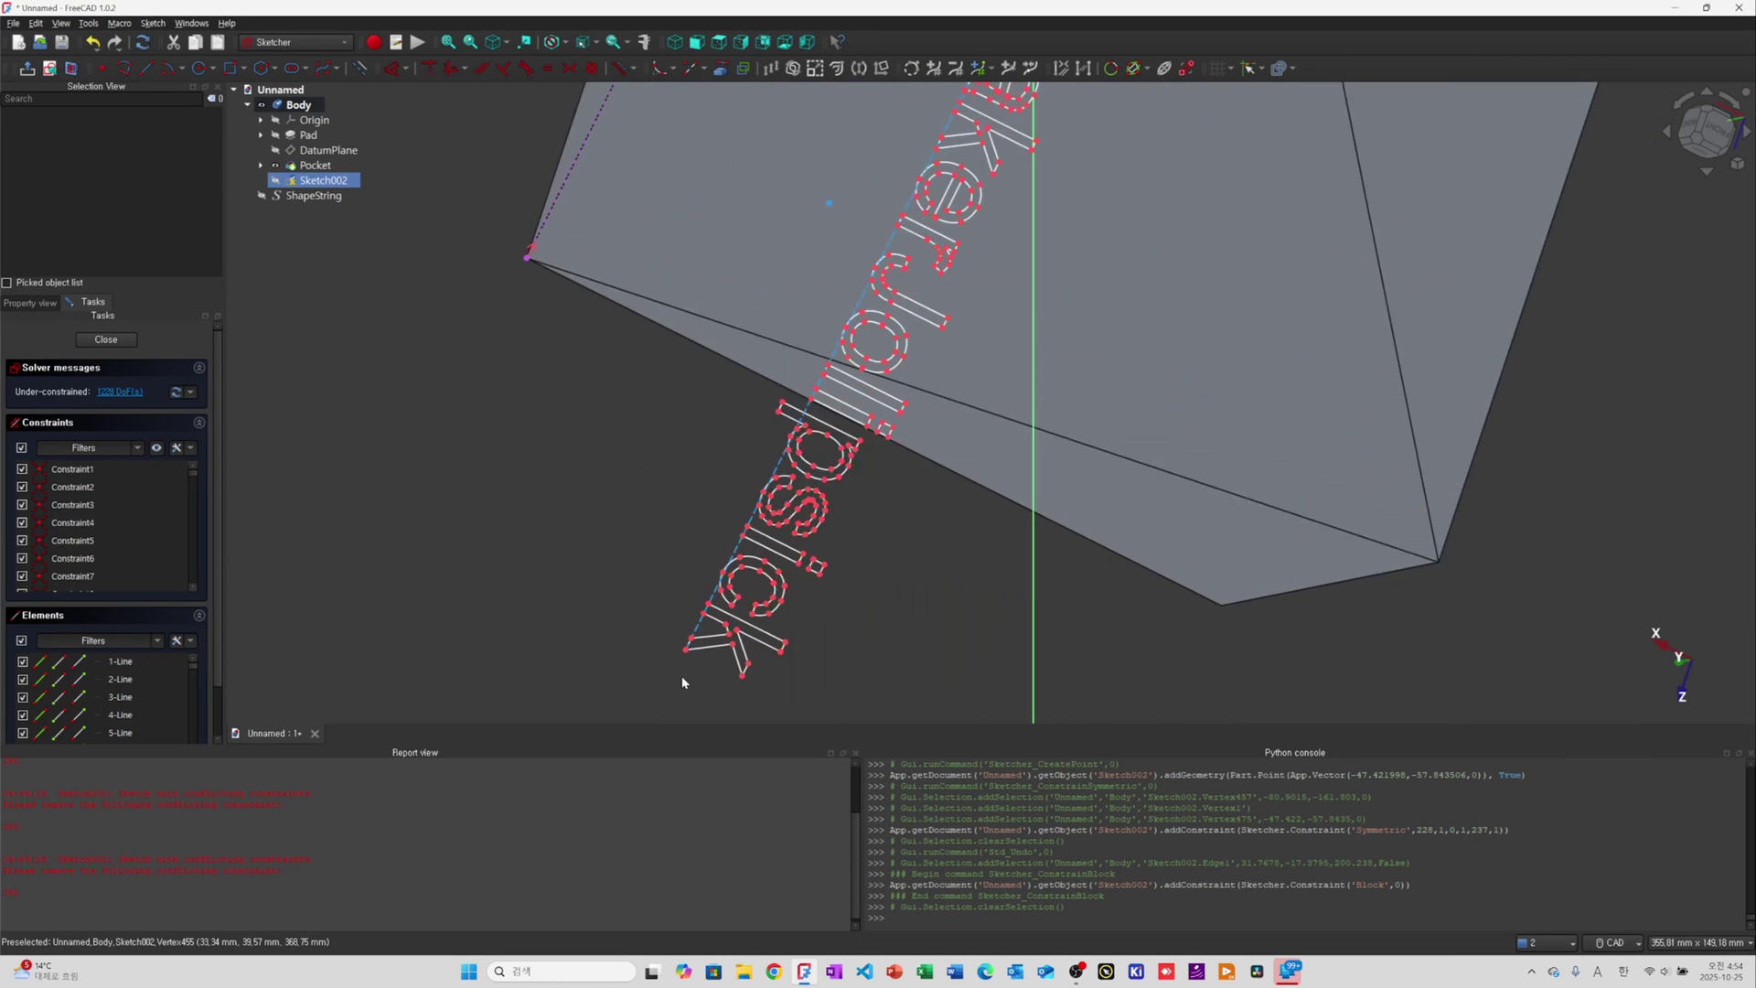
{"action": "scroll", "coordinate": [682, 672], "scroll_direction": "up", "scroll_amount": 2}
{"action": "left_click", "coordinate": [751, 566]}
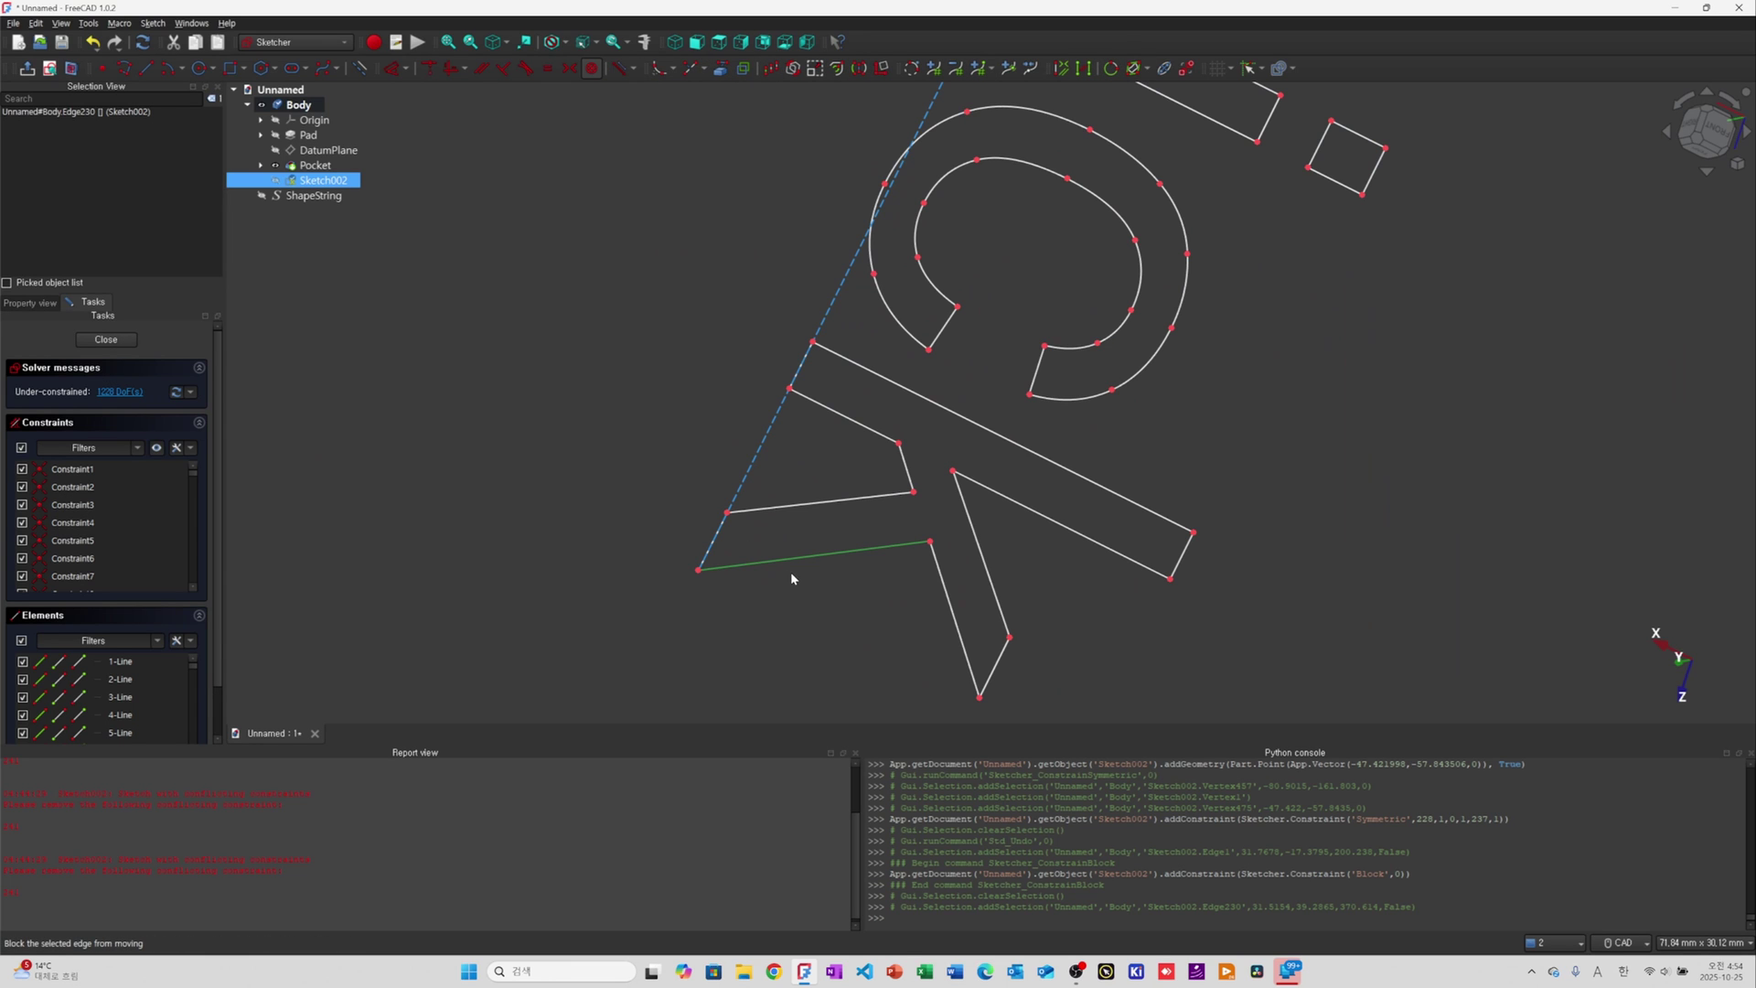
{"action": "key", "text": "k"}
{"action": "key", "text": "b"}
{"action": "scroll", "coordinate": [814, 646], "scroll_direction": "down", "scroll_amount": 4}
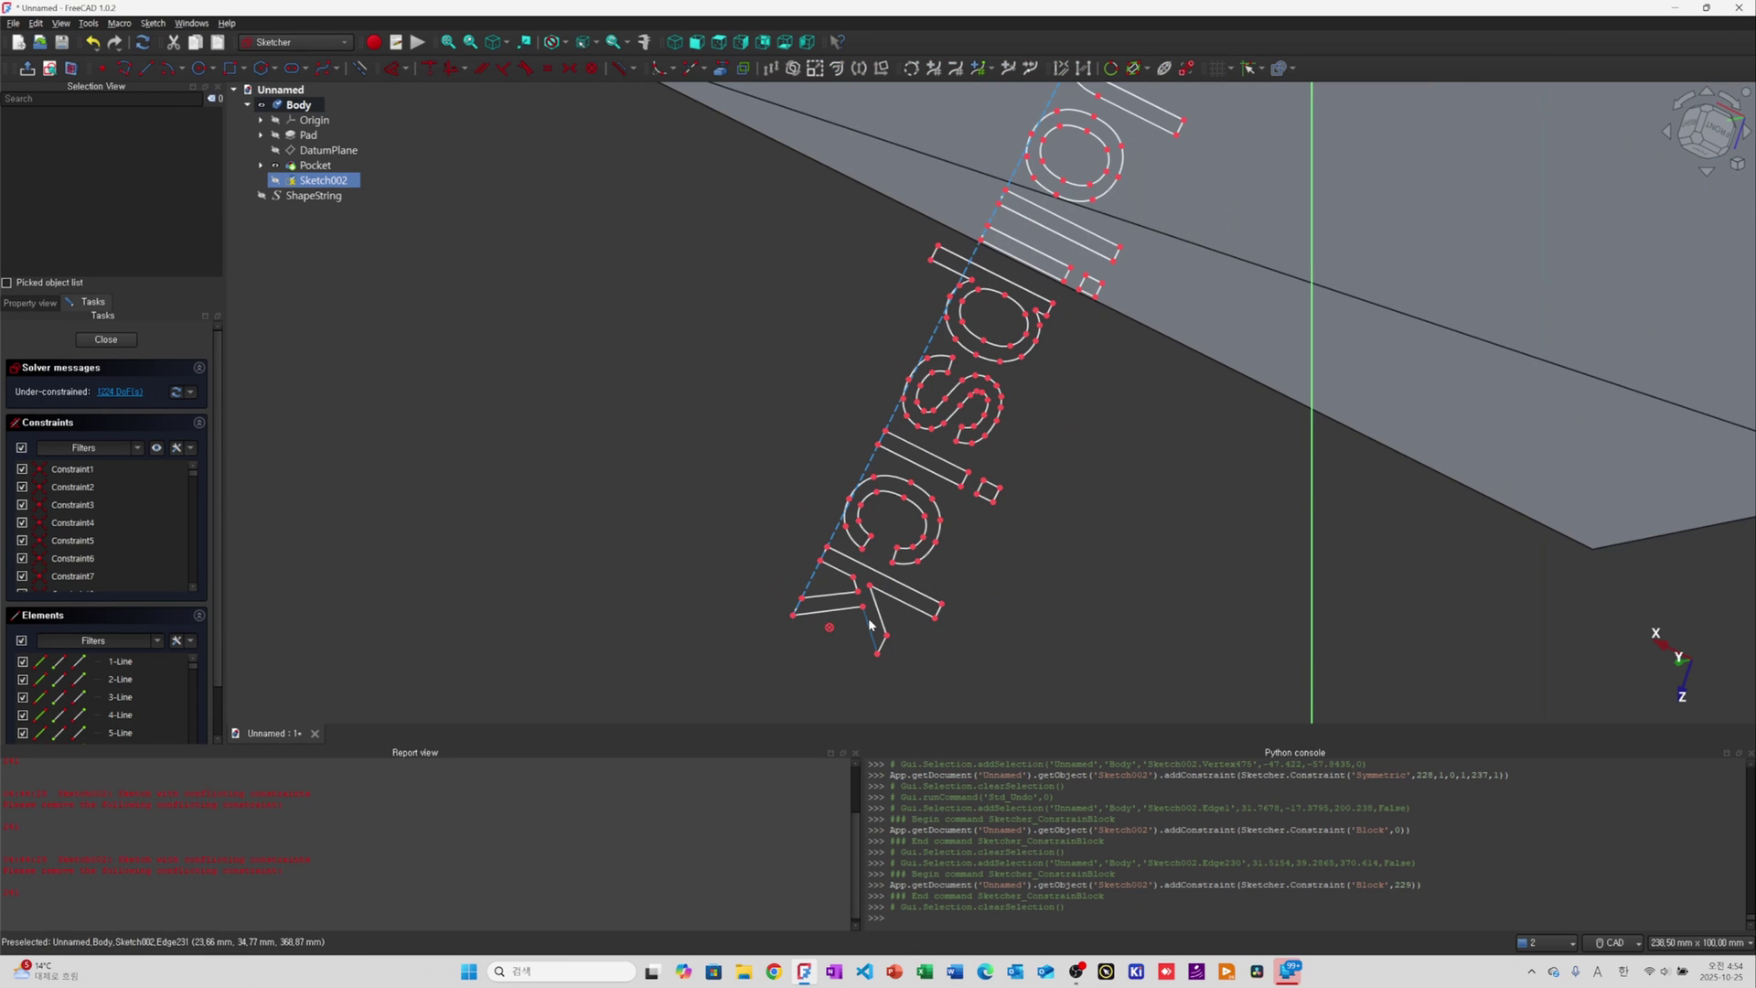
Constrain the construction point symmetrically between the M's corner at the origin and the final k's outer baseline corner
{"action": "scroll", "coordinate": [869, 618], "scroll_direction": "down", "scroll_amount": 4}
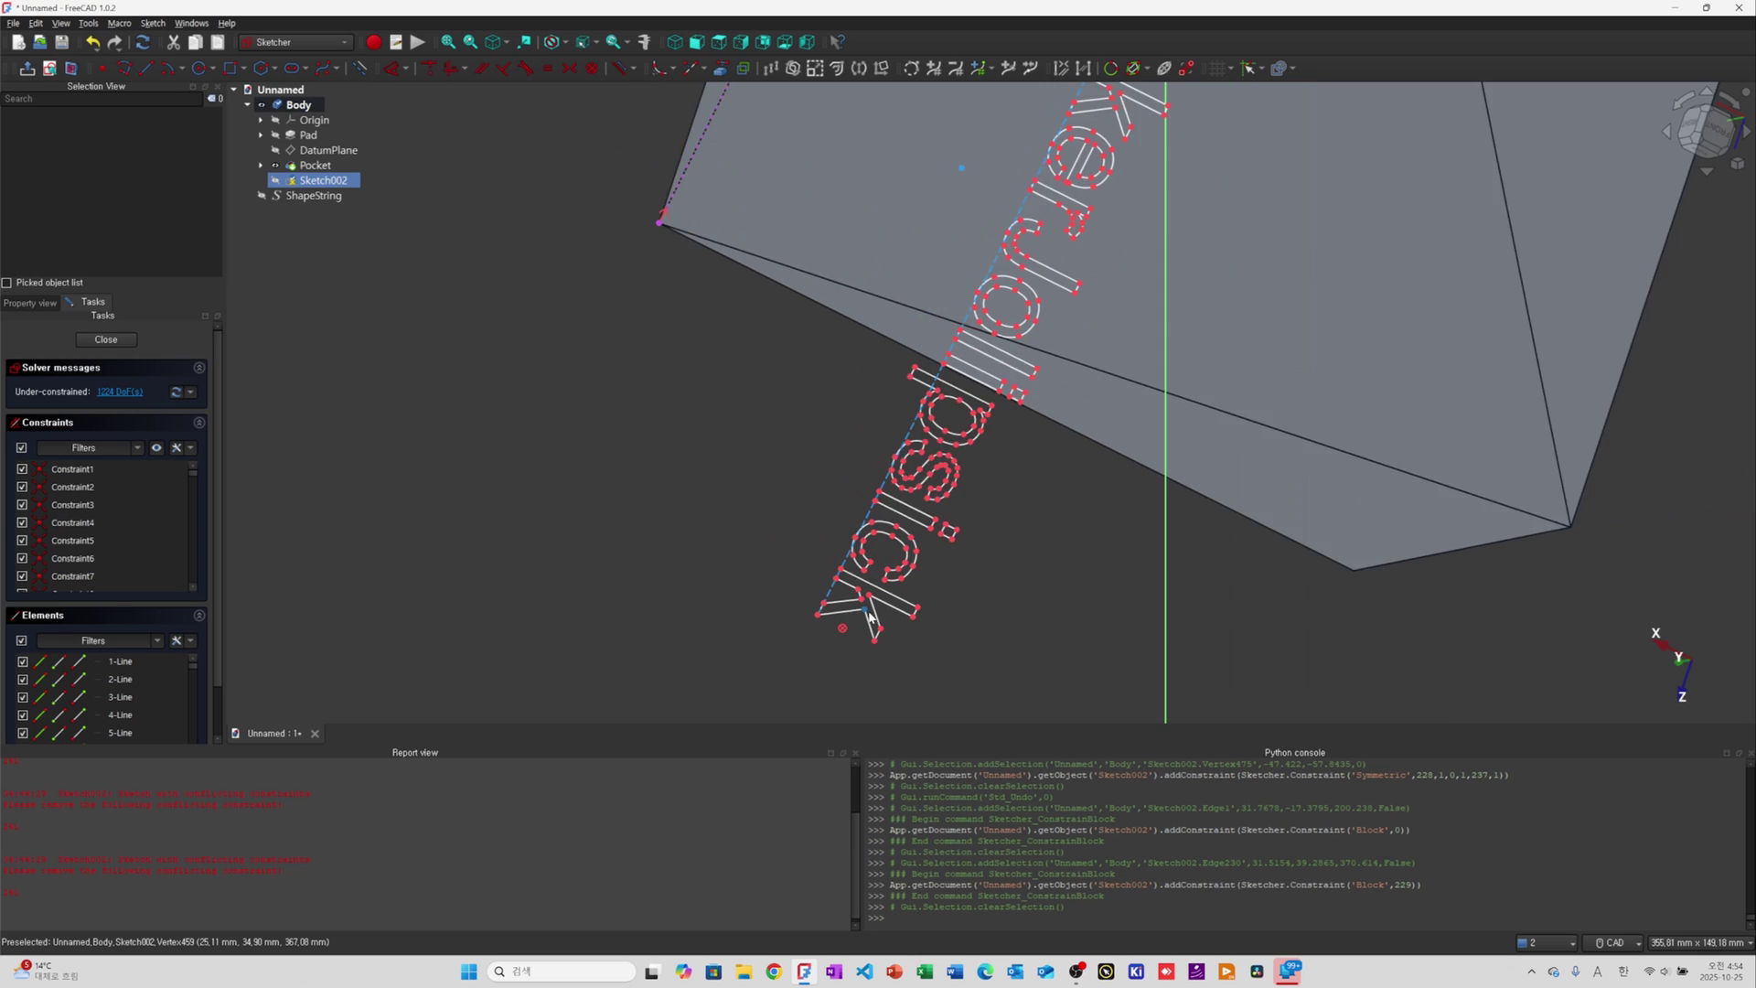
{"action": "scroll", "coordinate": [928, 333], "scroll_direction": "up", "scroll_amount": 3}
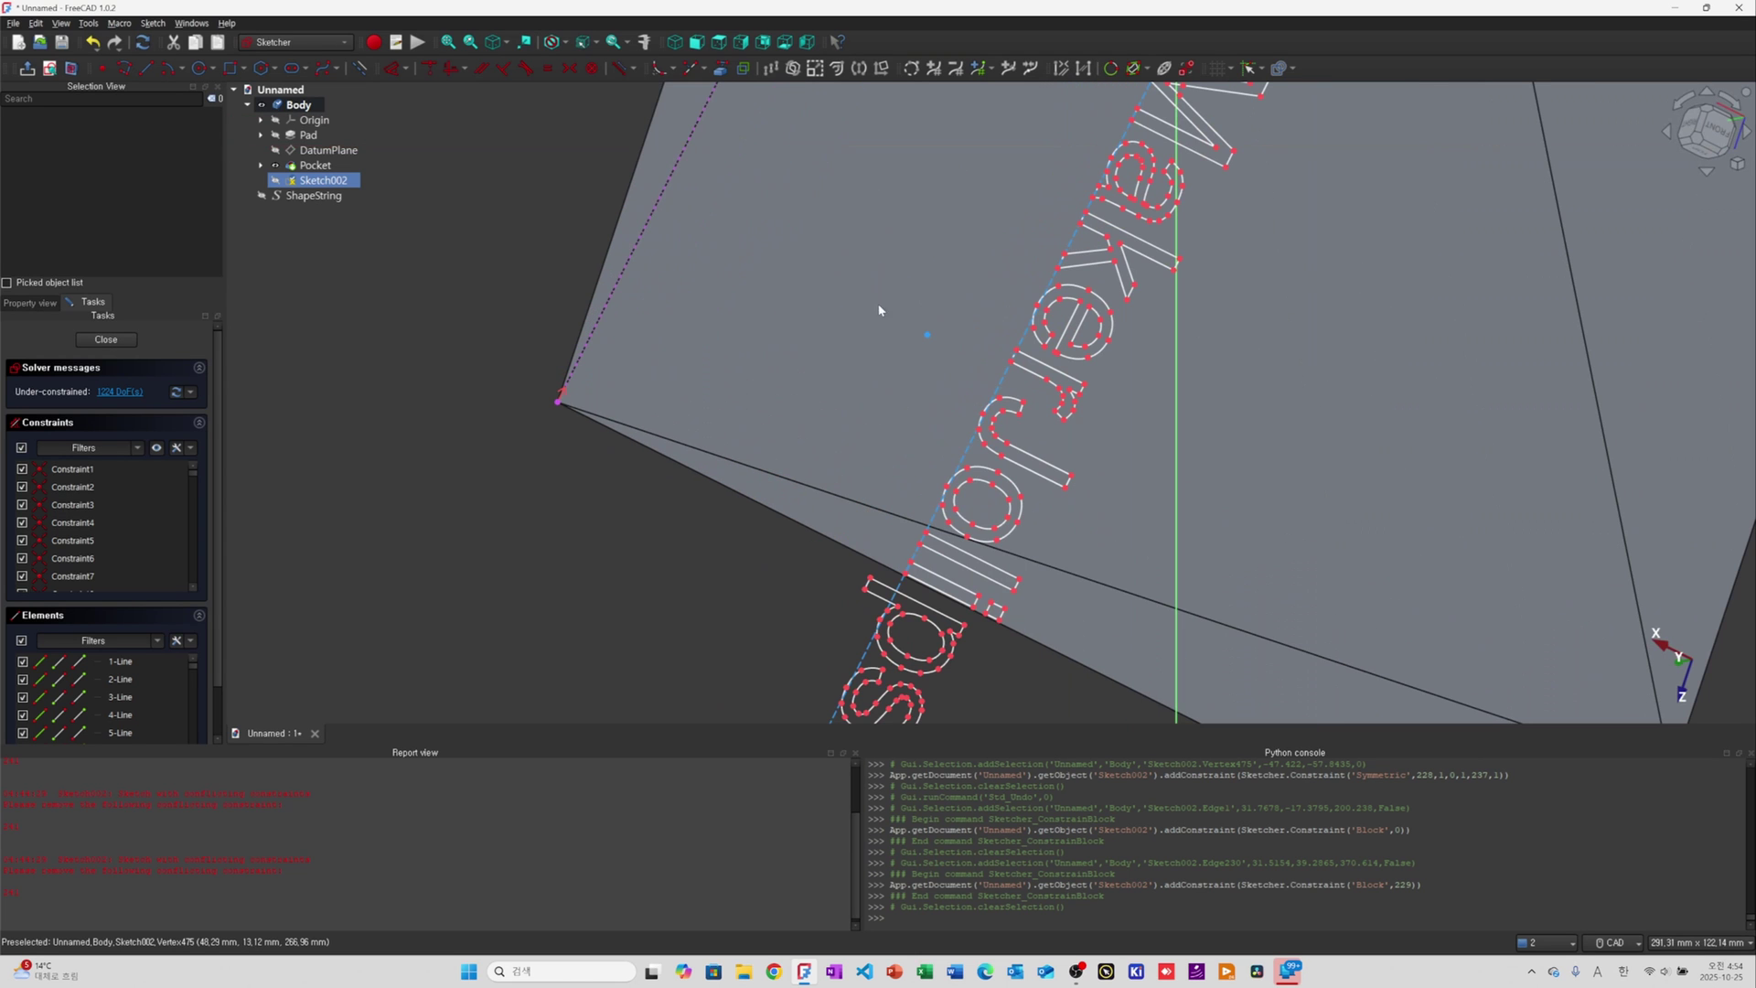
{"action": "left_click", "coordinate": [570, 69]}
{"action": "scroll", "coordinate": [869, 371], "scroll_direction": "down", "scroll_amount": 4}
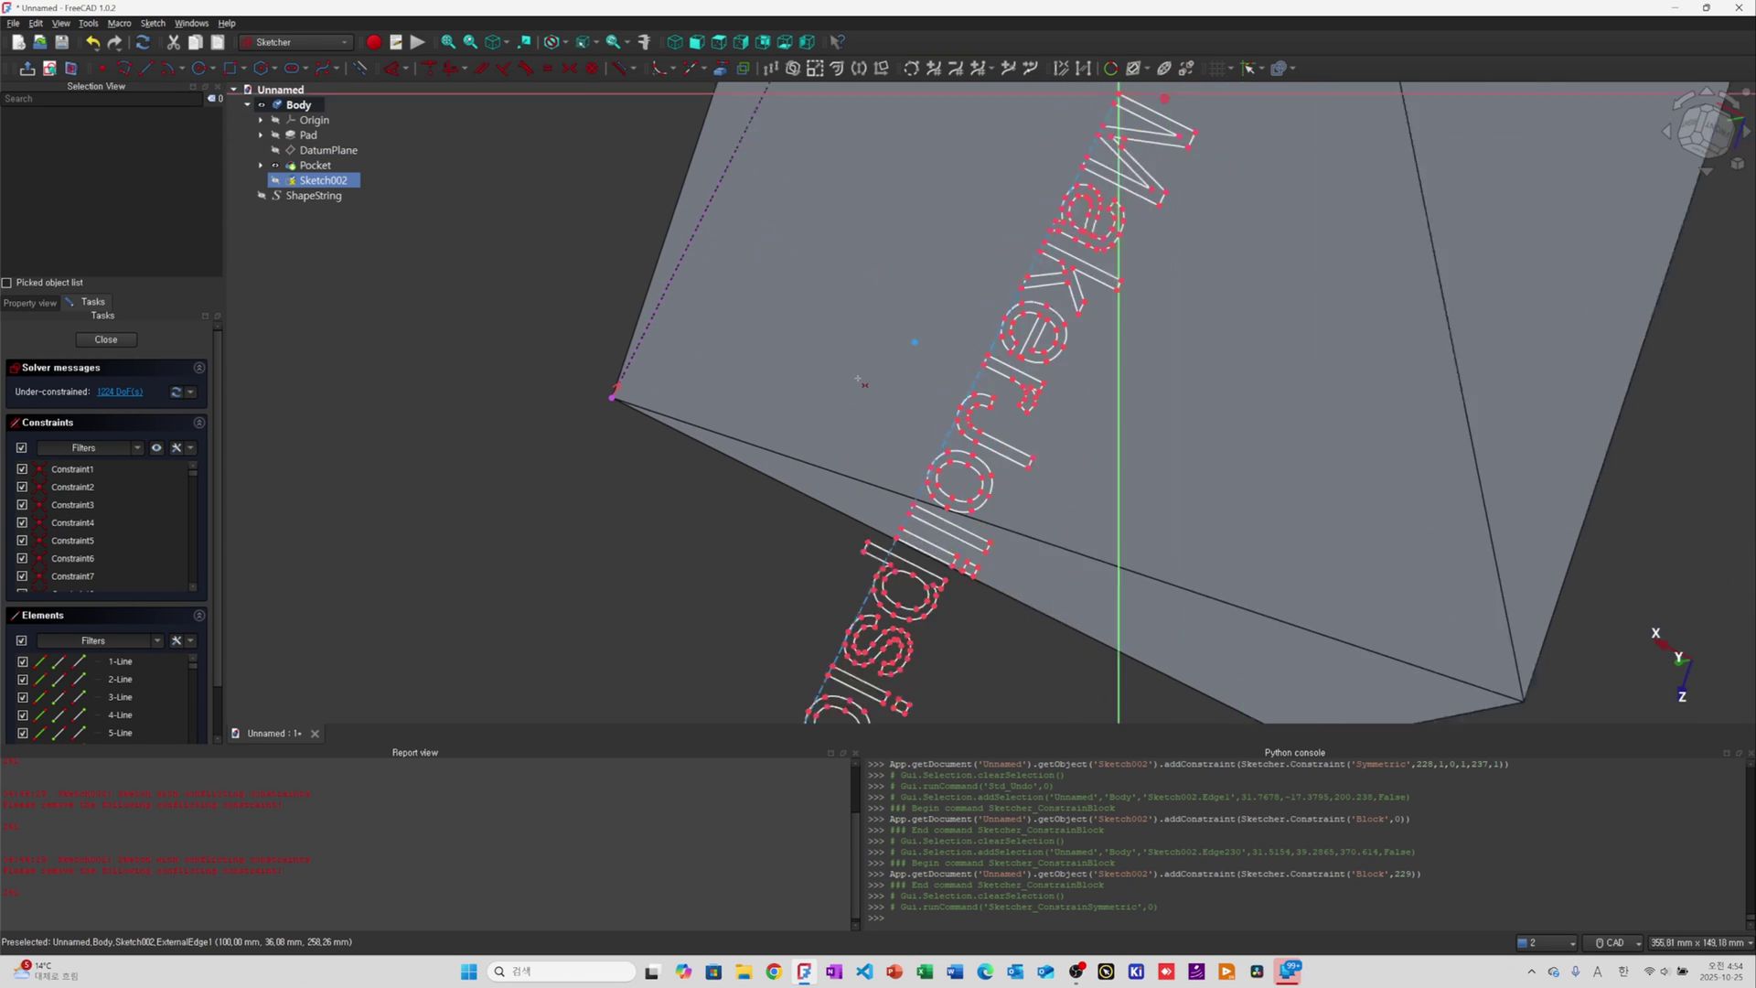
{"action": "scroll", "coordinate": [1001, 214], "scroll_direction": "up", "scroll_amount": 9}
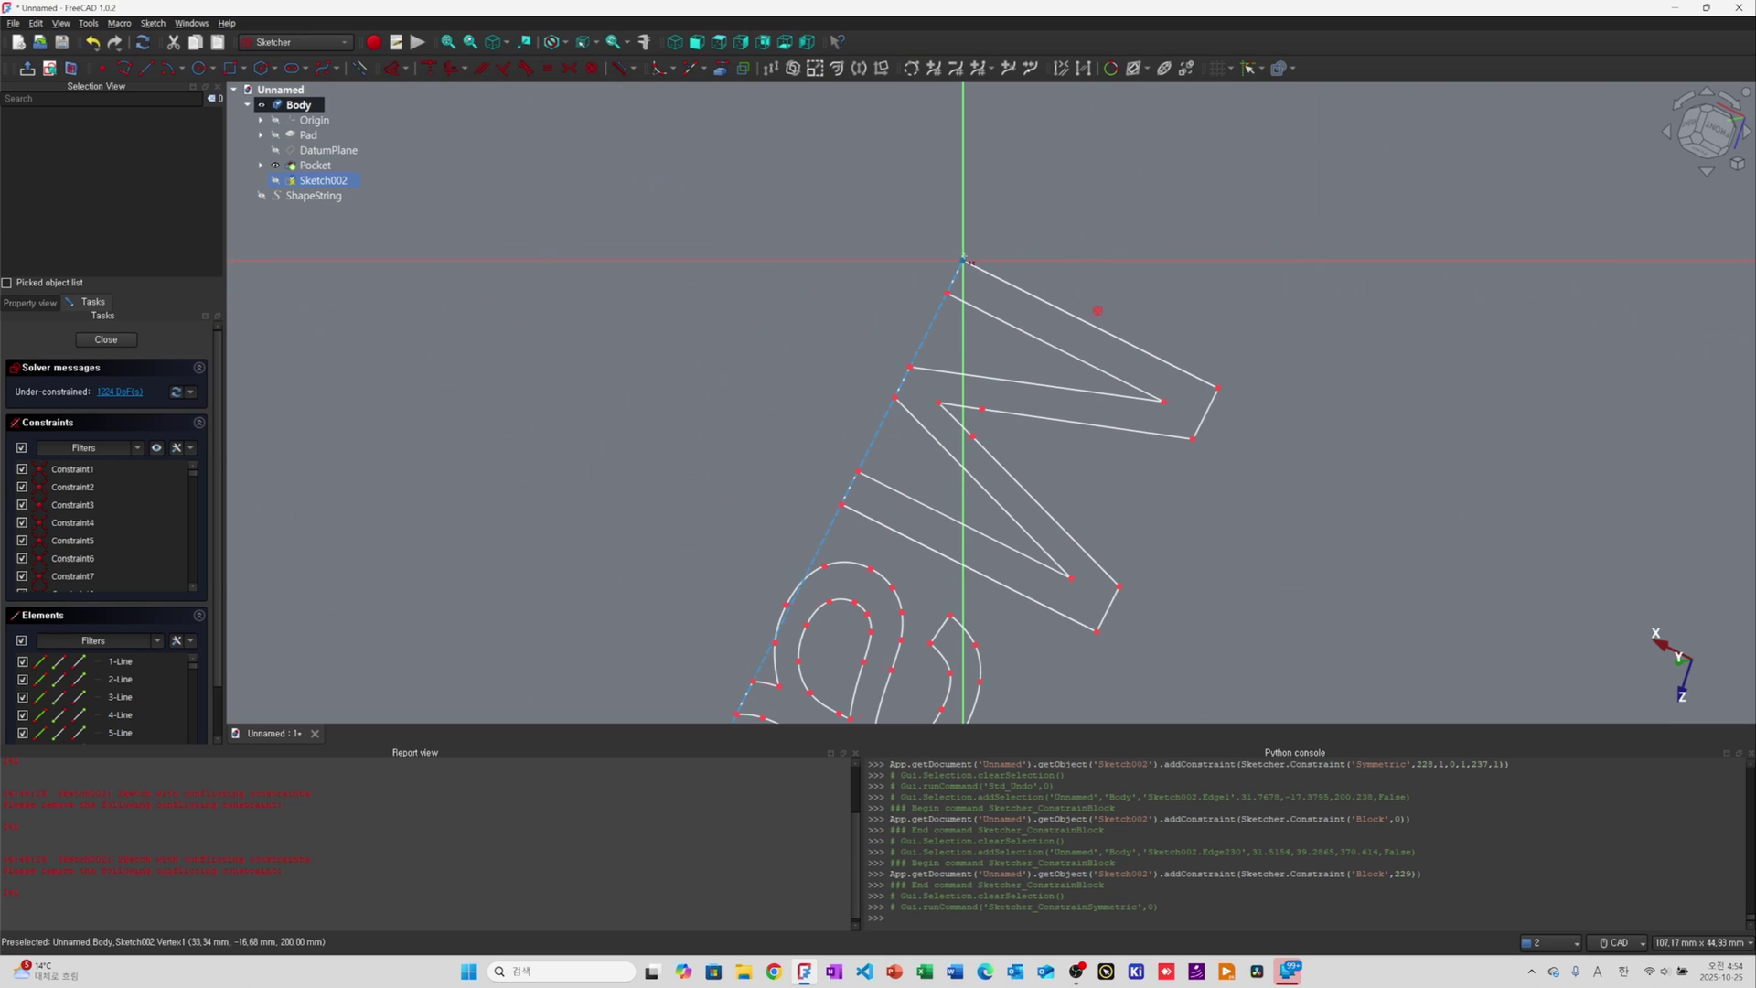
{"action": "left_click", "coordinate": [963, 263]}
{"action": "scroll", "coordinate": [968, 270], "scroll_direction": "down", "scroll_amount": 10}
{"action": "scroll", "coordinate": [814, 563], "scroll_direction": "up", "scroll_amount": 10}
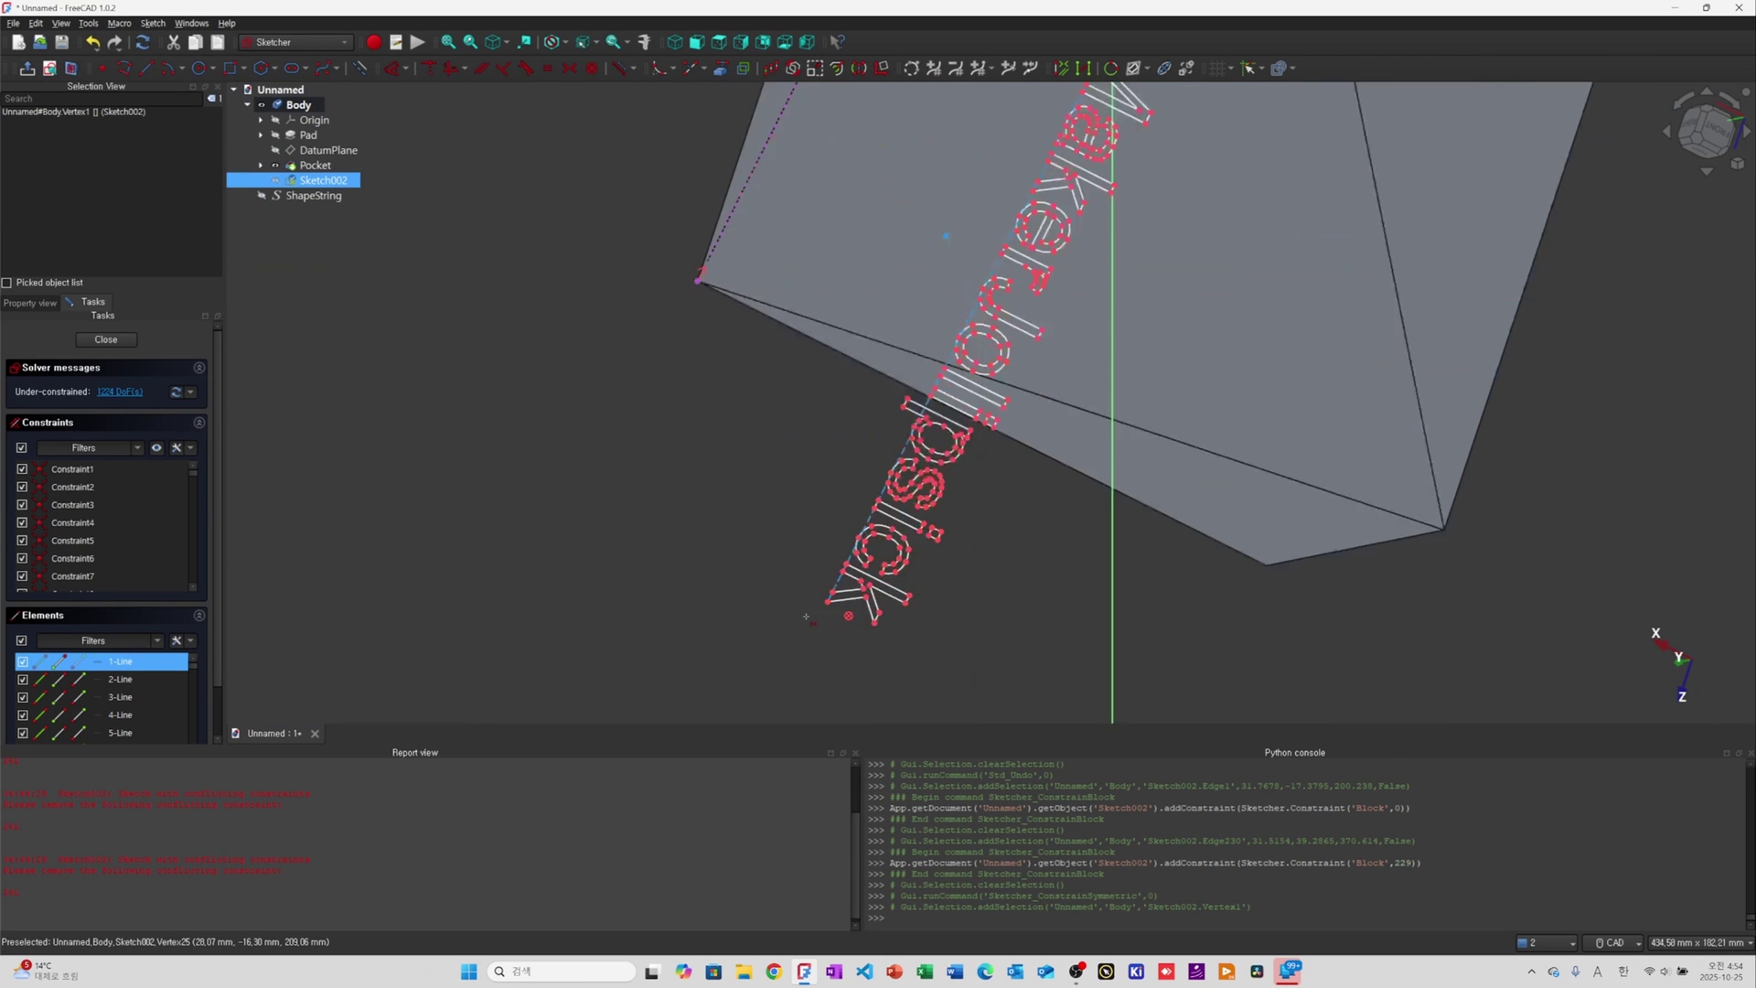
{"action": "left_click", "coordinate": [846, 592]}
{"action": "scroll", "coordinate": [846, 592], "scroll_direction": "down", "scroll_amount": 6}
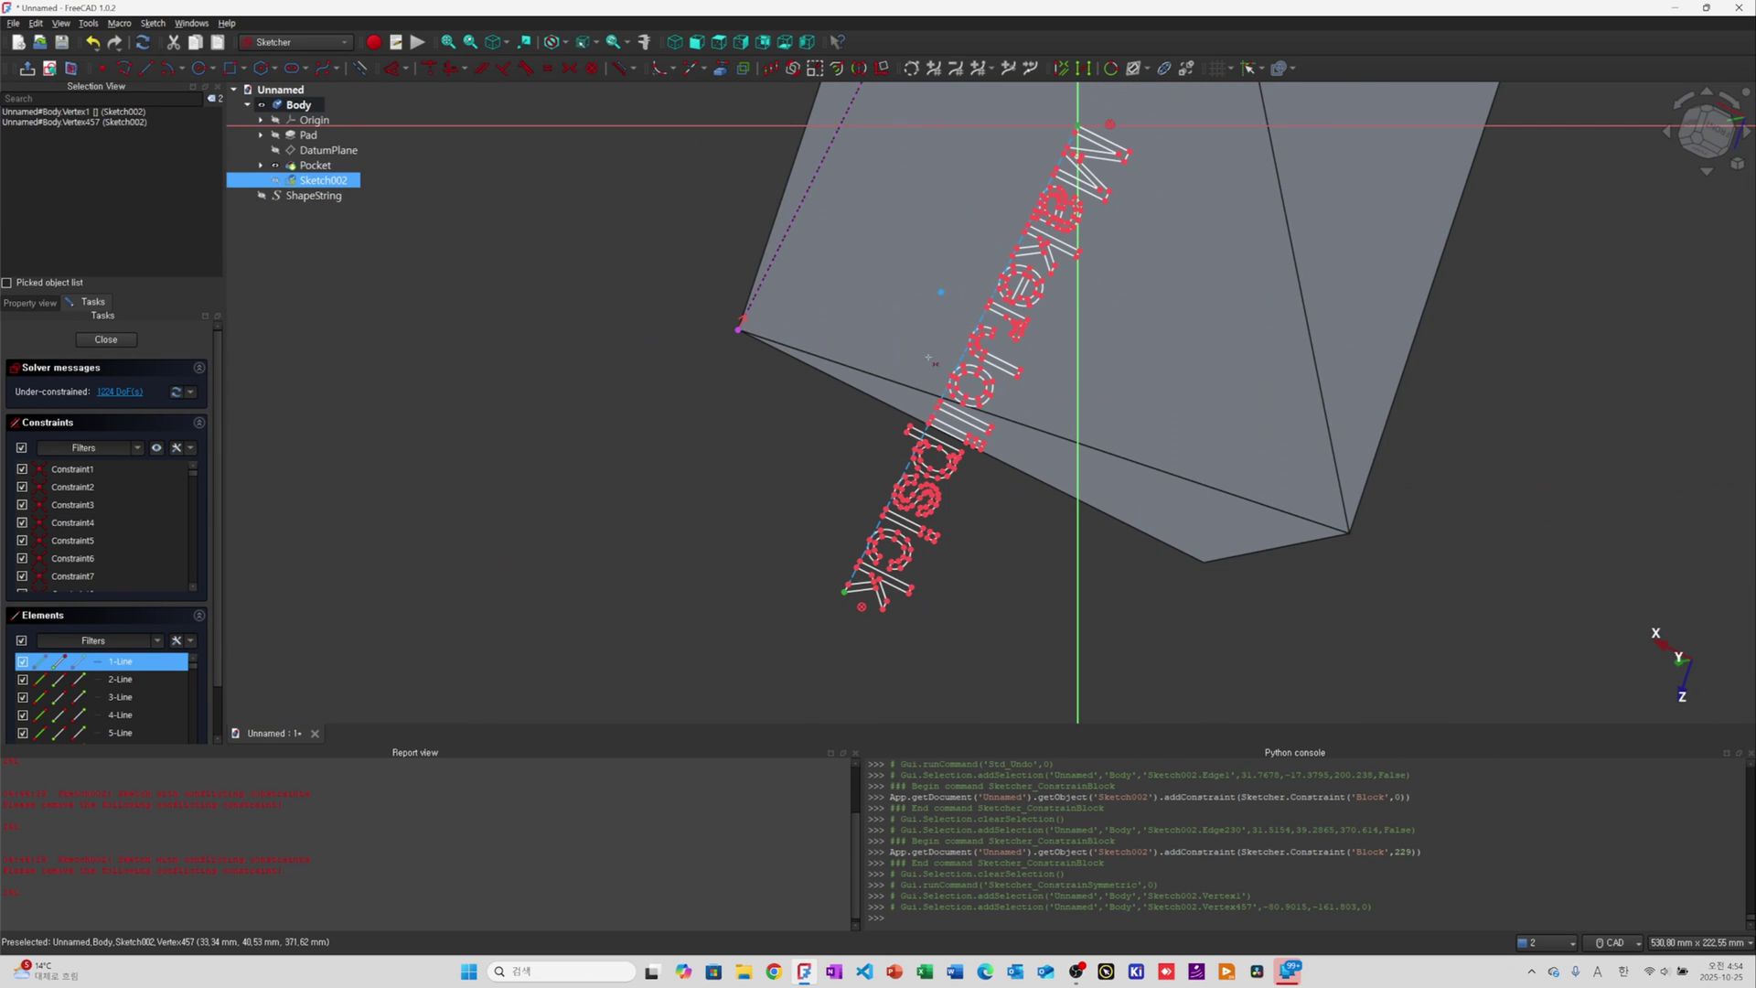
{"action": "left_click", "coordinate": [737, 552]}
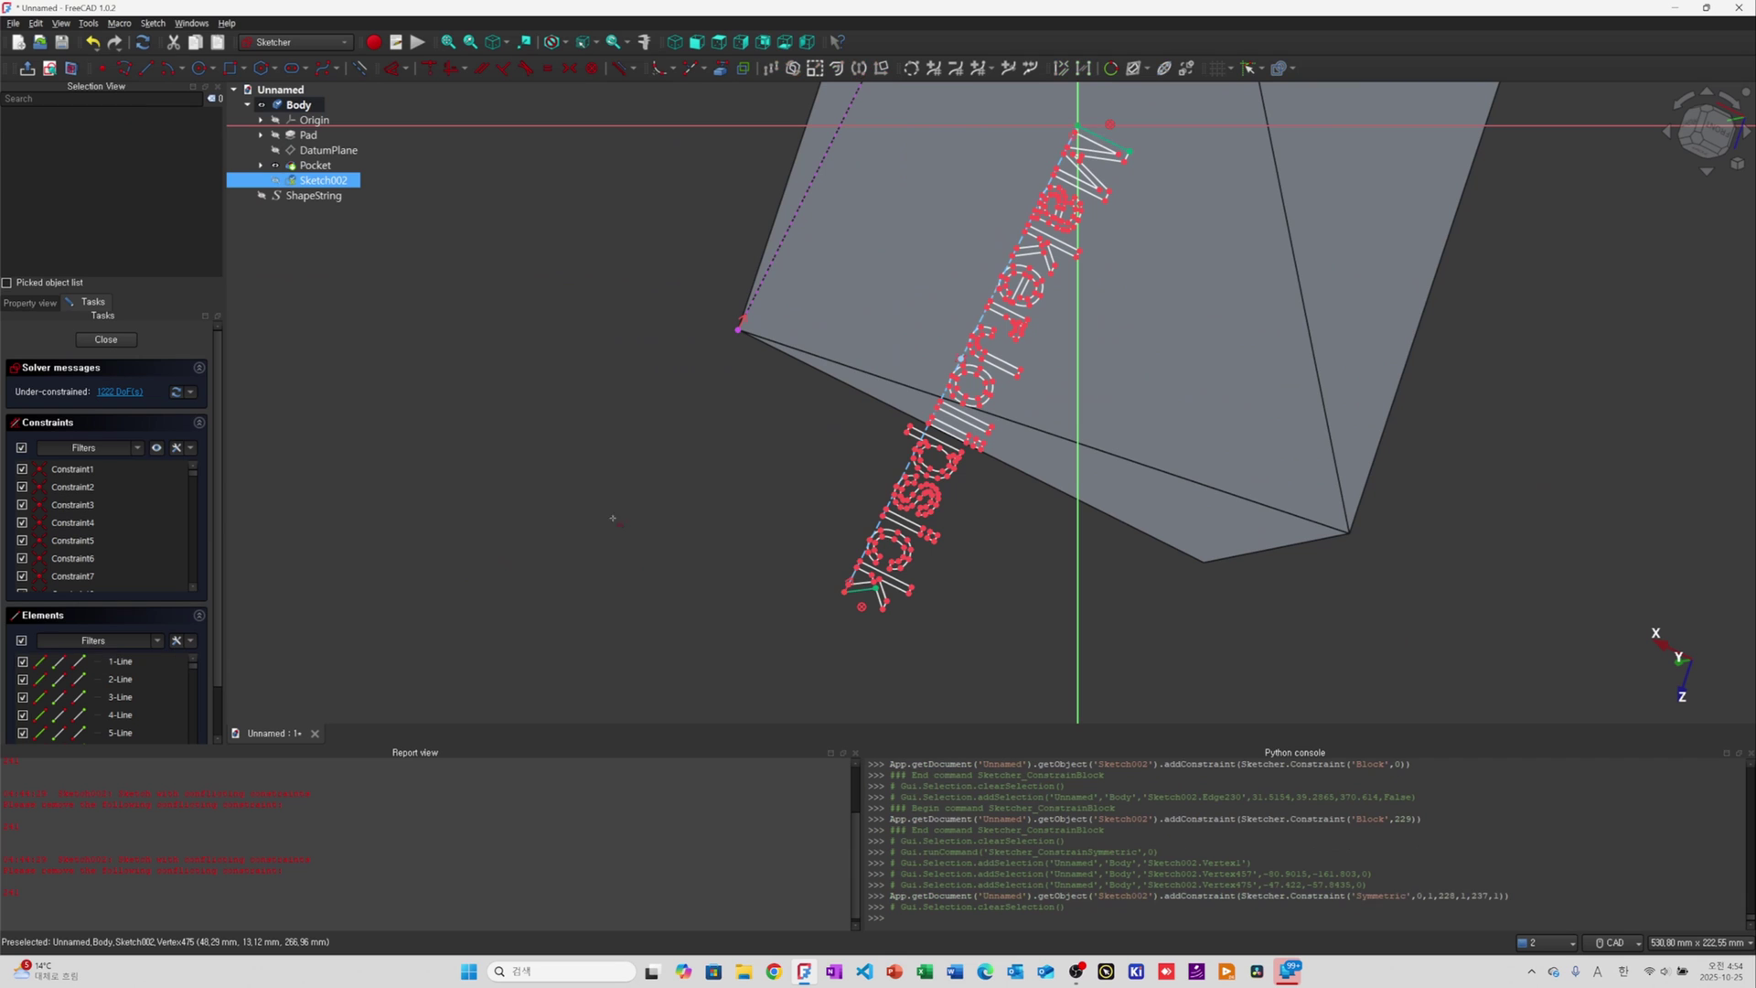
Translate the whole text outline with 0 copies, moving its baseline midpoint onto the free end of the 10 mm construction line
{"action": "scroll", "coordinate": [809, 558], "scroll_direction": "up", "scroll_amount": 15}
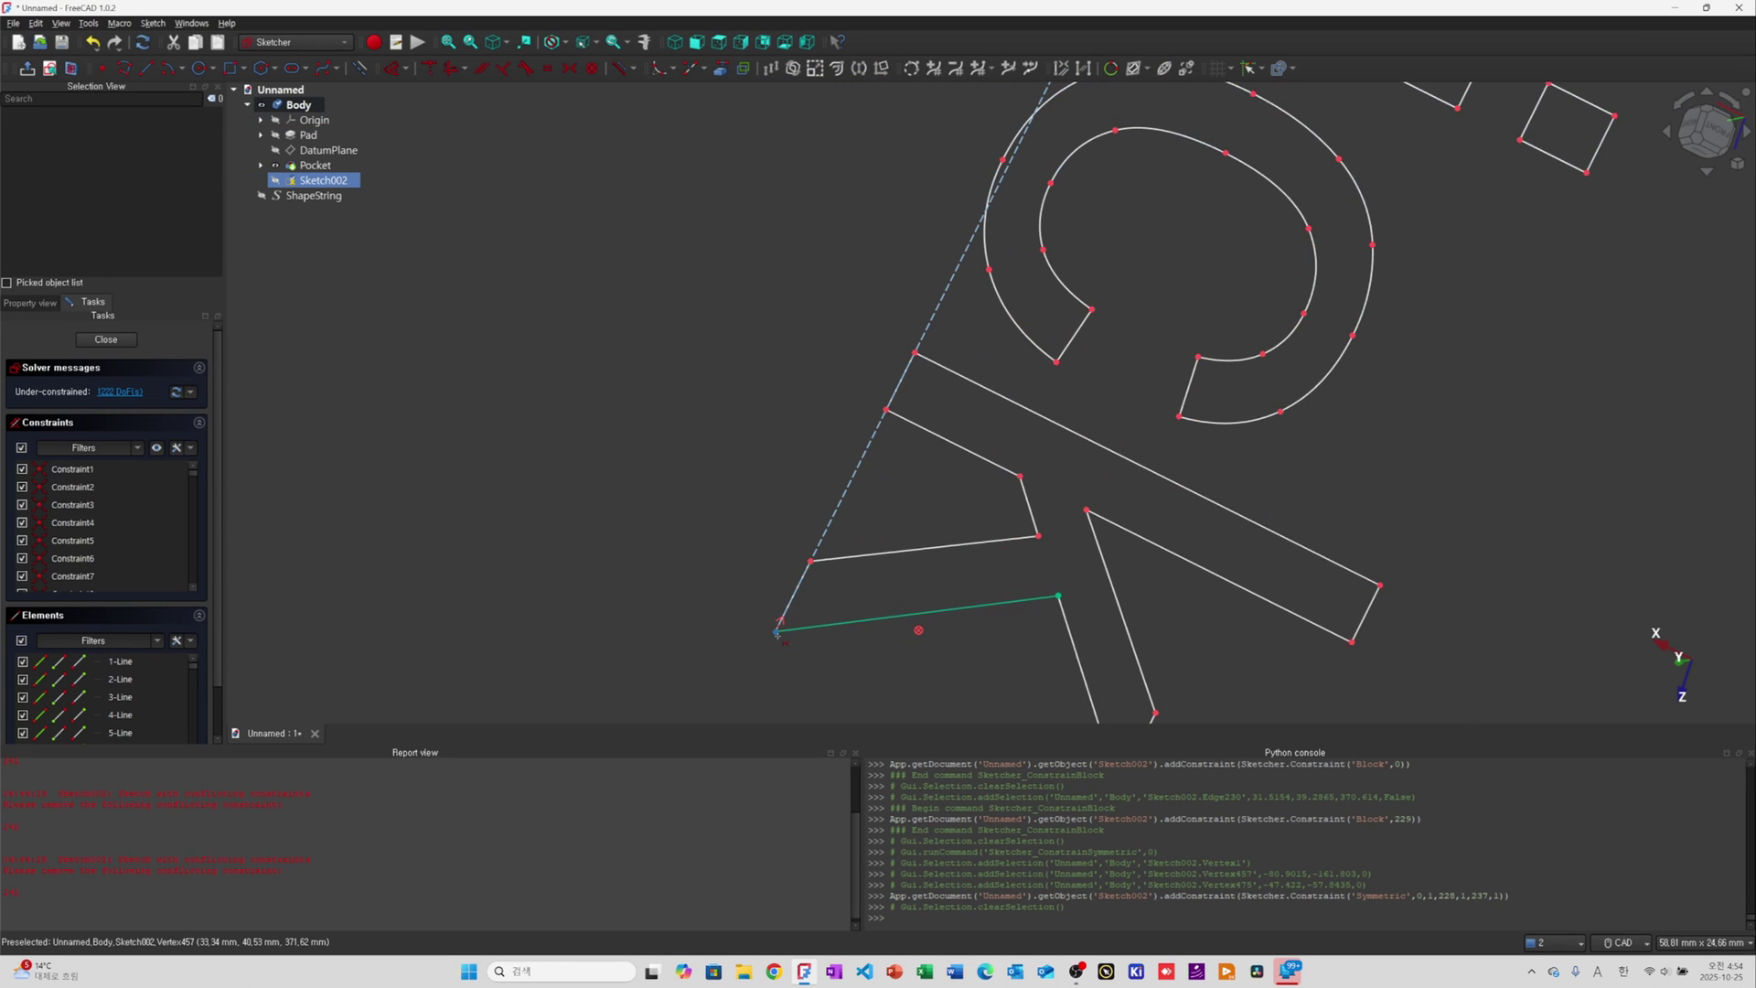
{"action": "scroll", "coordinate": [773, 611], "scroll_direction": "down", "scroll_amount": 7}
{"action": "scroll", "coordinate": [770, 610], "scroll_direction": "down", "scroll_amount": 10}
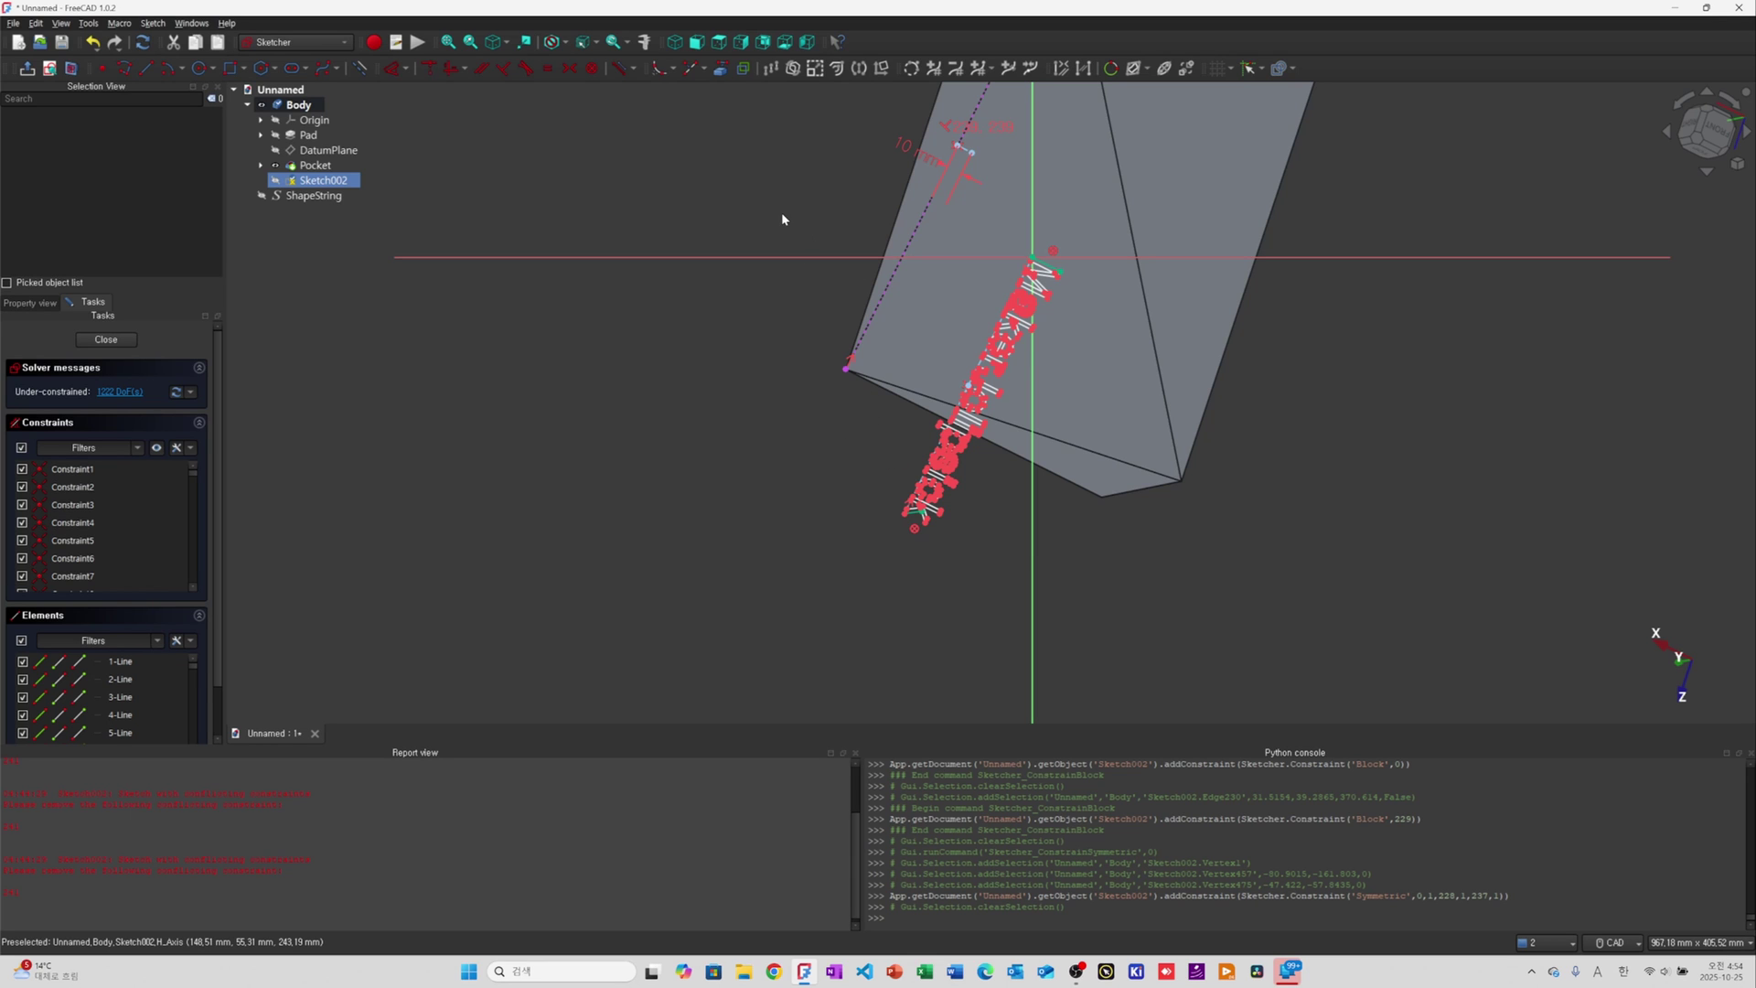
{"action": "mouse_move", "coordinate": [782, 216]}
{"action": "left_mouse_down"}
{"action": "mouse_move", "coordinate": [1052, 400]}
{"action": "mouse_move", "coordinate": [1191, 662]}
{"action": "left_mouse_up"}
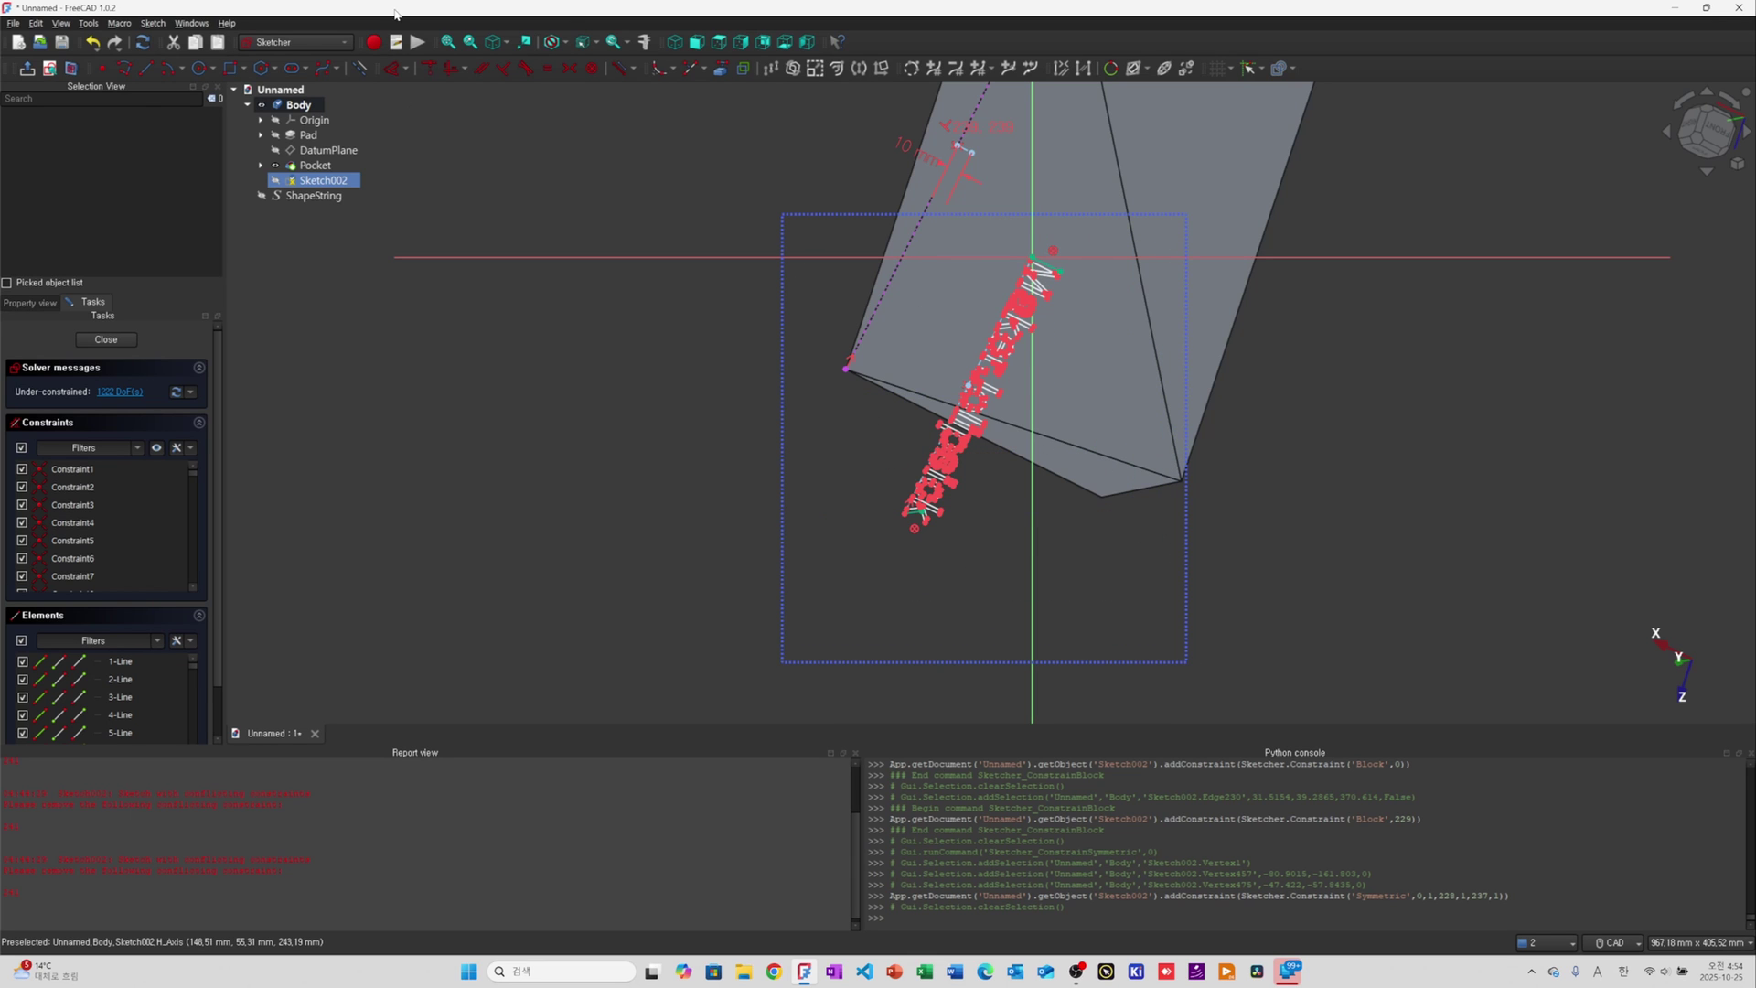
{"action": "left_click", "coordinate": [772, 70]}
{"action": "scroll", "coordinate": [969, 381], "scroll_direction": "up", "scroll_amount": 5}
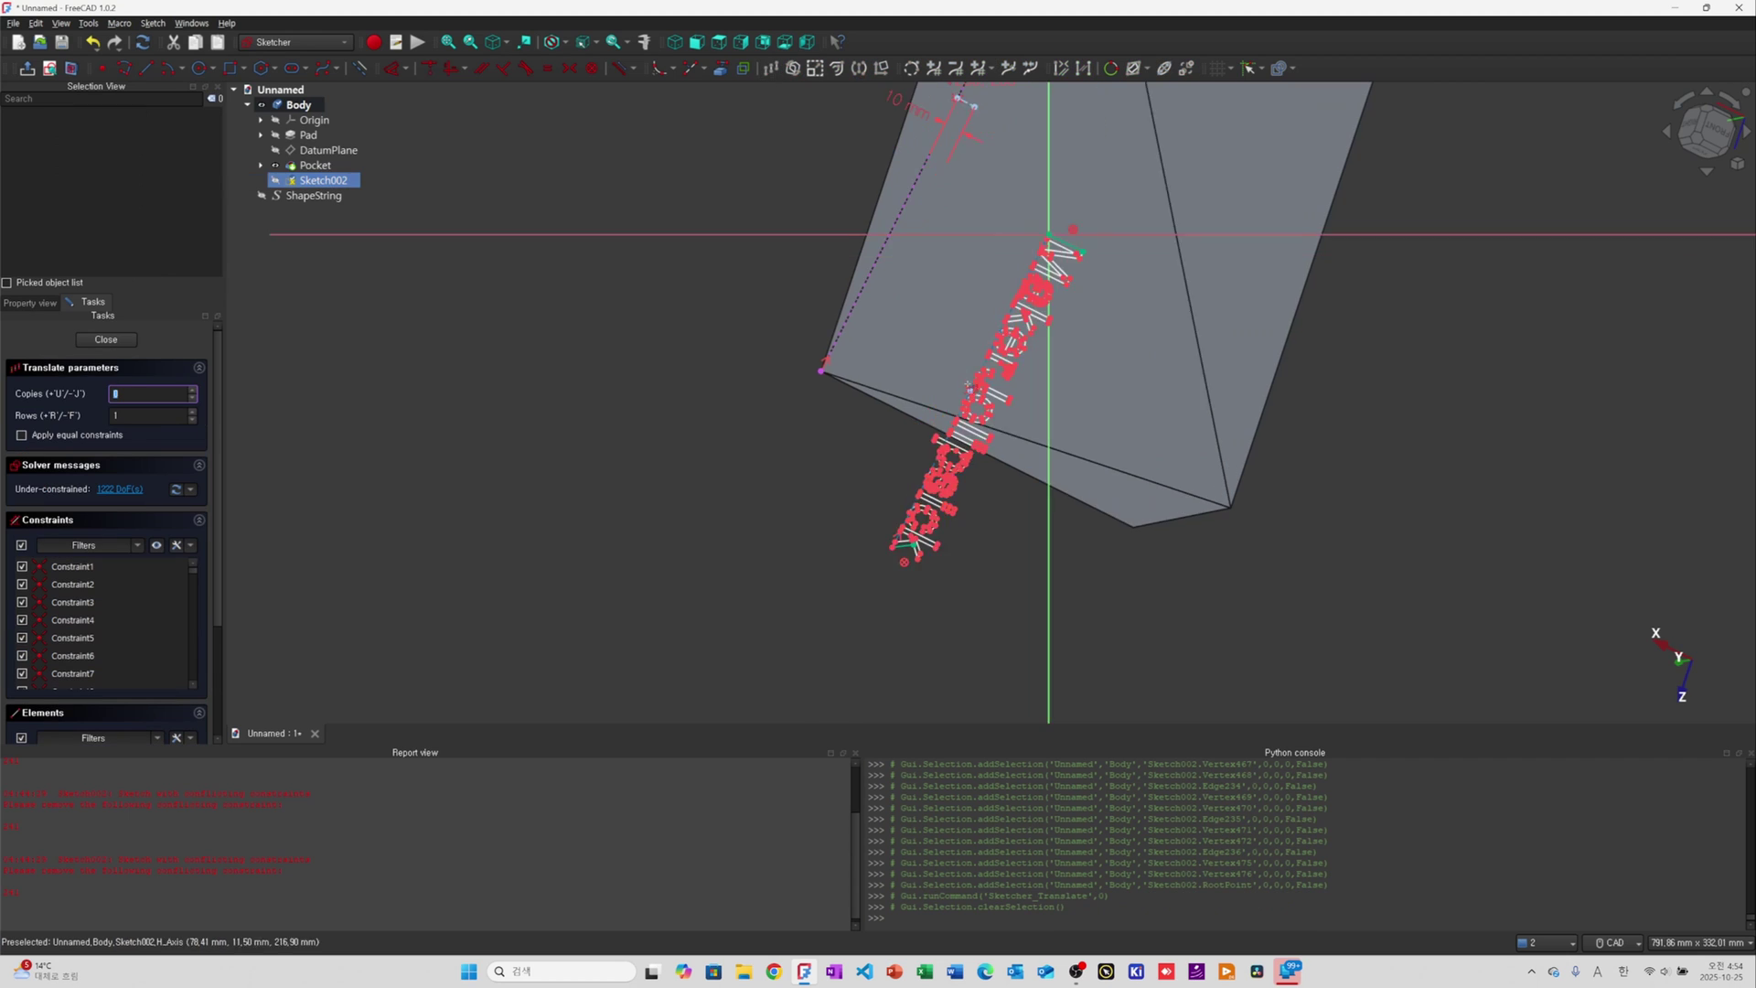
{"action": "scroll", "coordinate": [994, 382], "scroll_direction": "up", "scroll_amount": 6}
{"action": "left_click", "coordinate": [919, 413]}
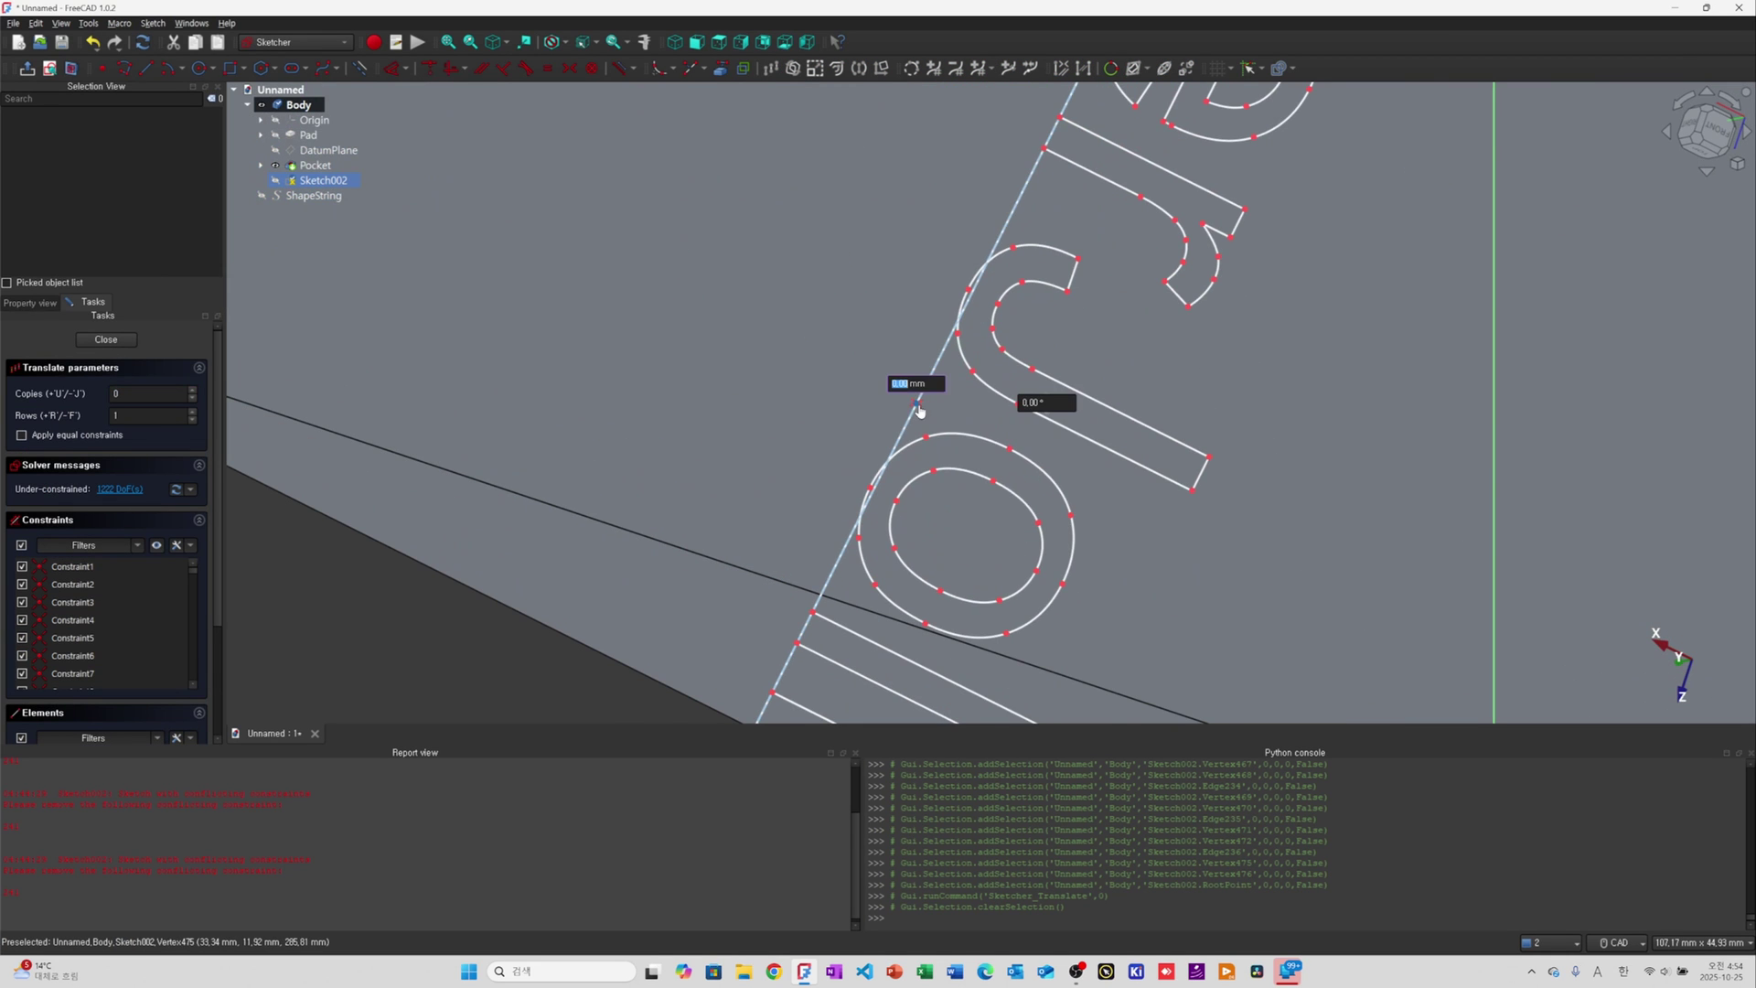
{"action": "scroll", "coordinate": [925, 423], "scroll_direction": "down", "scroll_amount": 5}
{"action": "scroll", "coordinate": [925, 423], "scroll_direction": "down", "scroll_amount": 6}
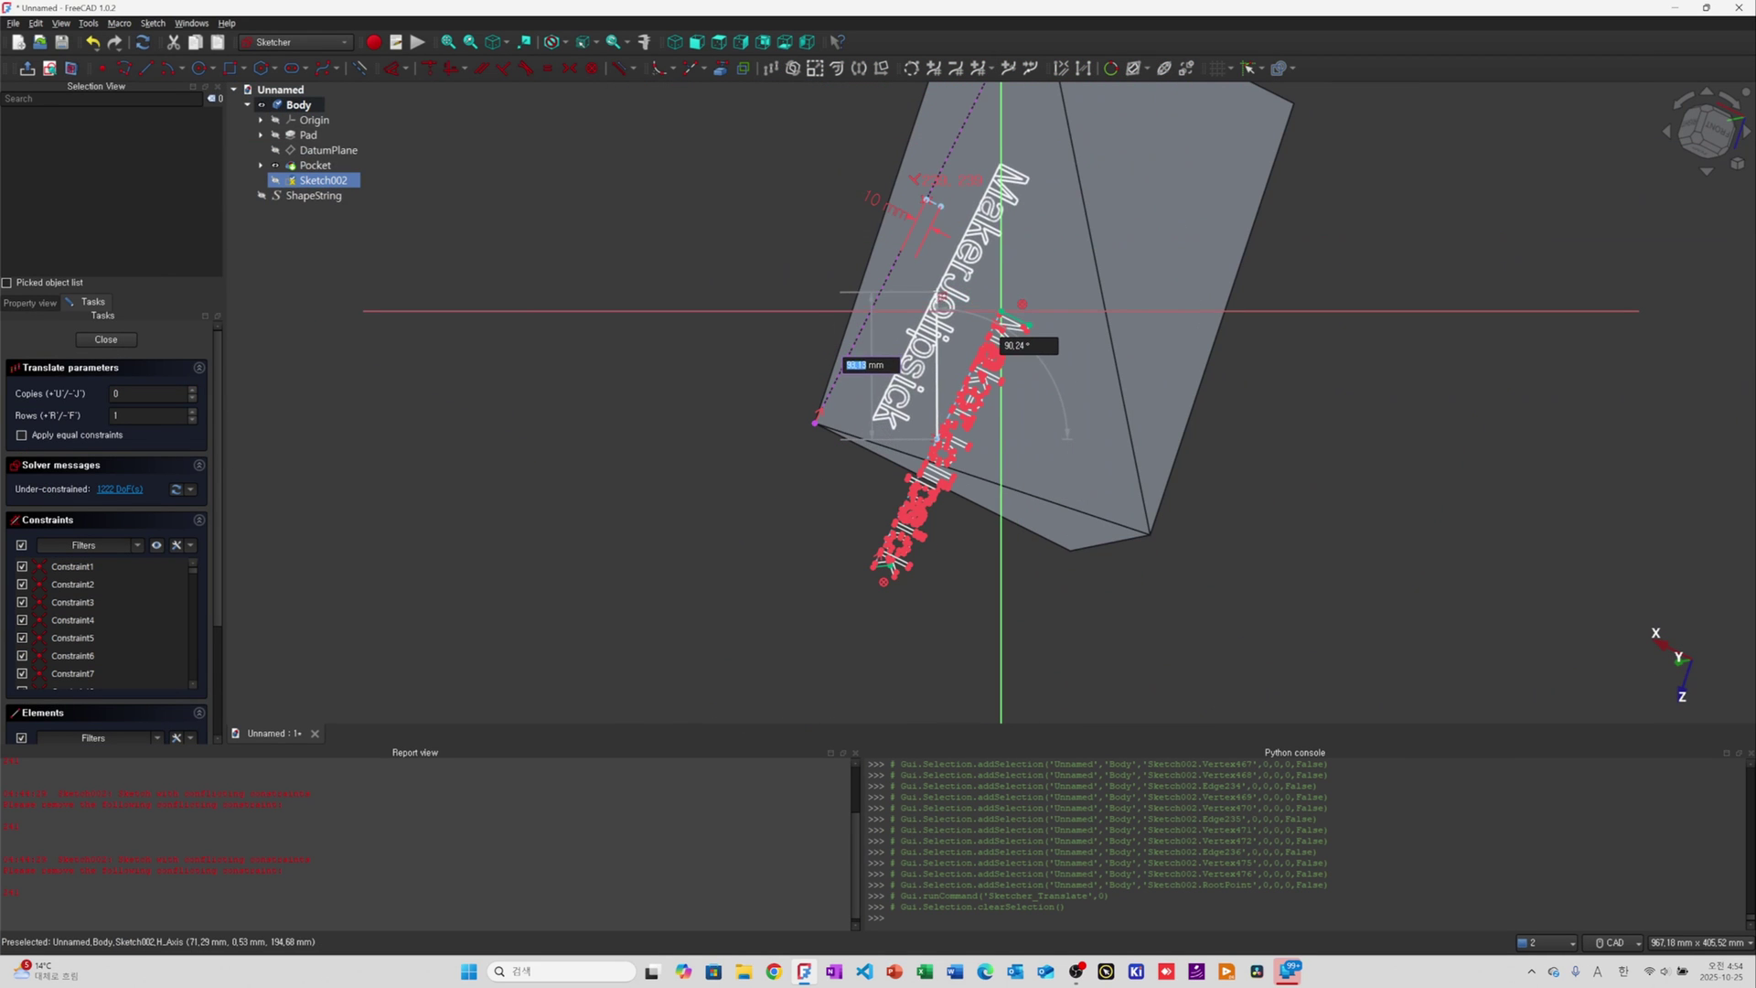
{"action": "scroll", "coordinate": [939, 211], "scroll_direction": "up", "scroll_amount": 5}
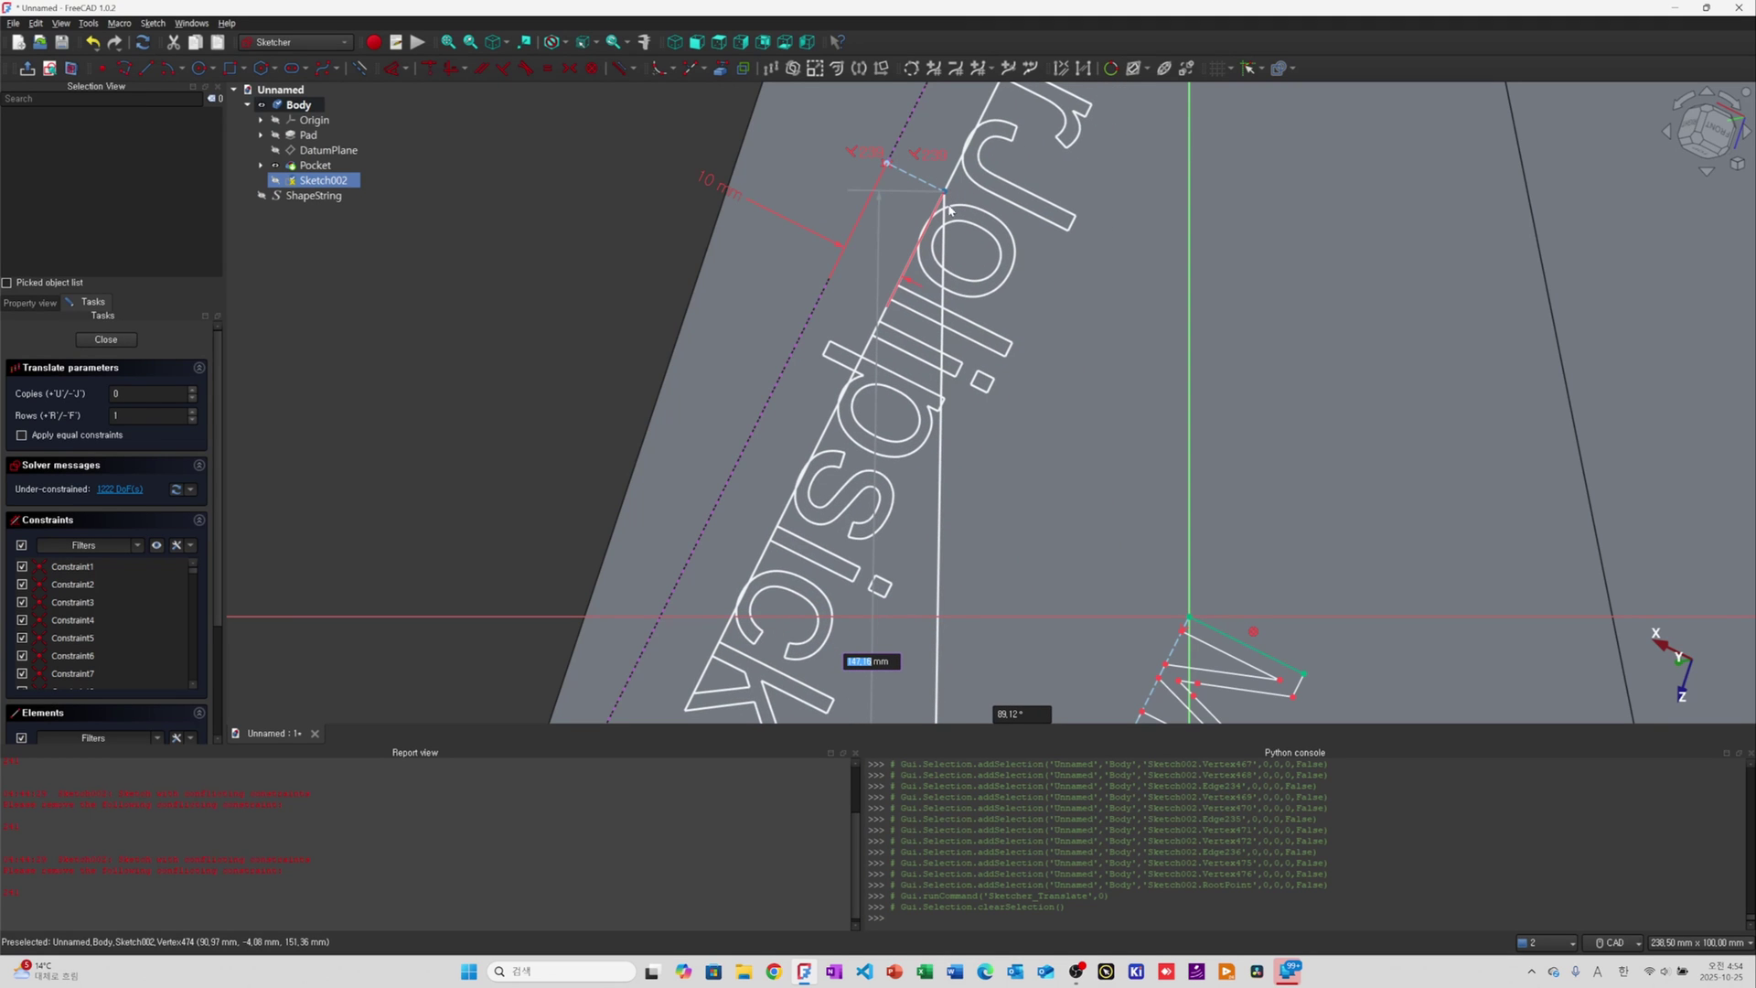
{"action": "left_click", "coordinate": [1000, 387]}
{"action": "scroll", "coordinate": [1006, 394], "scroll_direction": "down", "scroll_amount": 4}
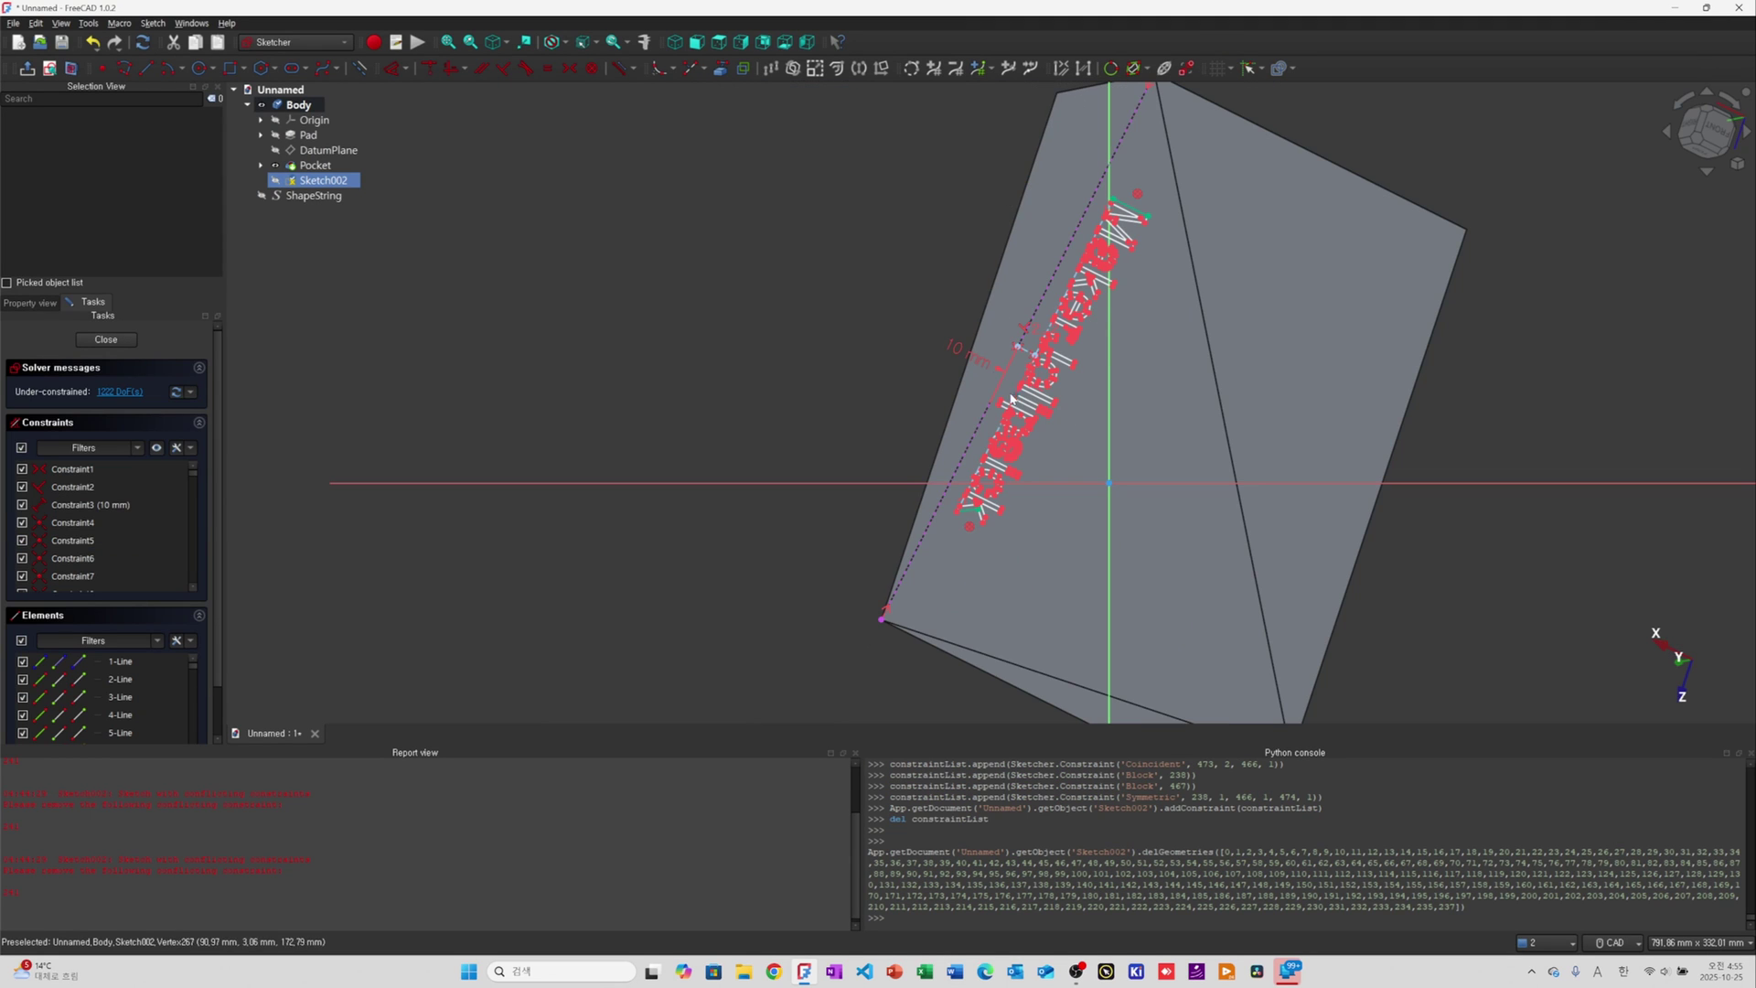
Leave the sketch and check the text outline's placement on the body's angled face
{"action": "scroll", "coordinate": [1080, 367], "scroll_direction": "up", "scroll_amount": 4}
{"action": "key", "text": "Escape"}
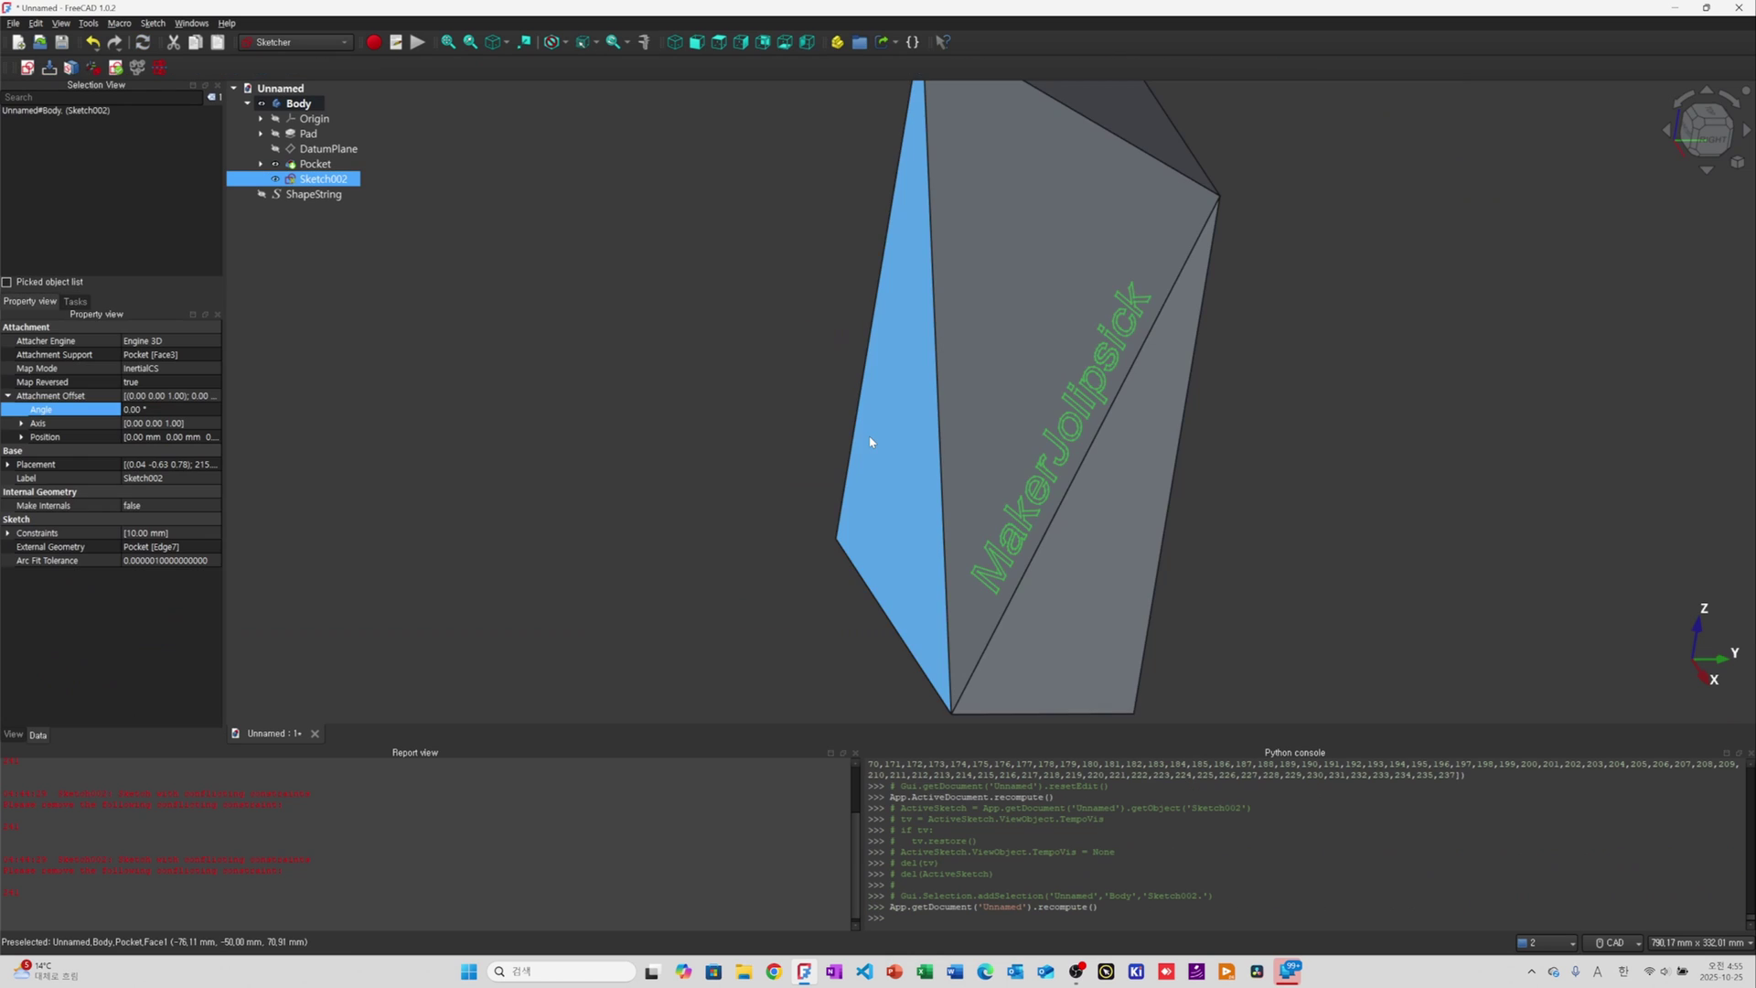
{"action": "scroll", "coordinate": [1075, 349], "scroll_direction": "up", "scroll_amount": 5}
{"action": "scroll", "coordinate": [1160, 372], "scroll_direction": "down", "scroll_amount": 2}
{"action": "mouse_move", "coordinate": [1245, 456]}
{"action": "middle_mouse_down"}
{"action": "mouse_move", "coordinate": [1420, 405]}
{"action": "mouse_move", "coordinate": [1407, 461]}
{"action": "mouse_move", "coordinate": [1336, 475]}
{"action": "middle_mouse_up"}
{"action": "left_click", "coordinate": [444, 315]}
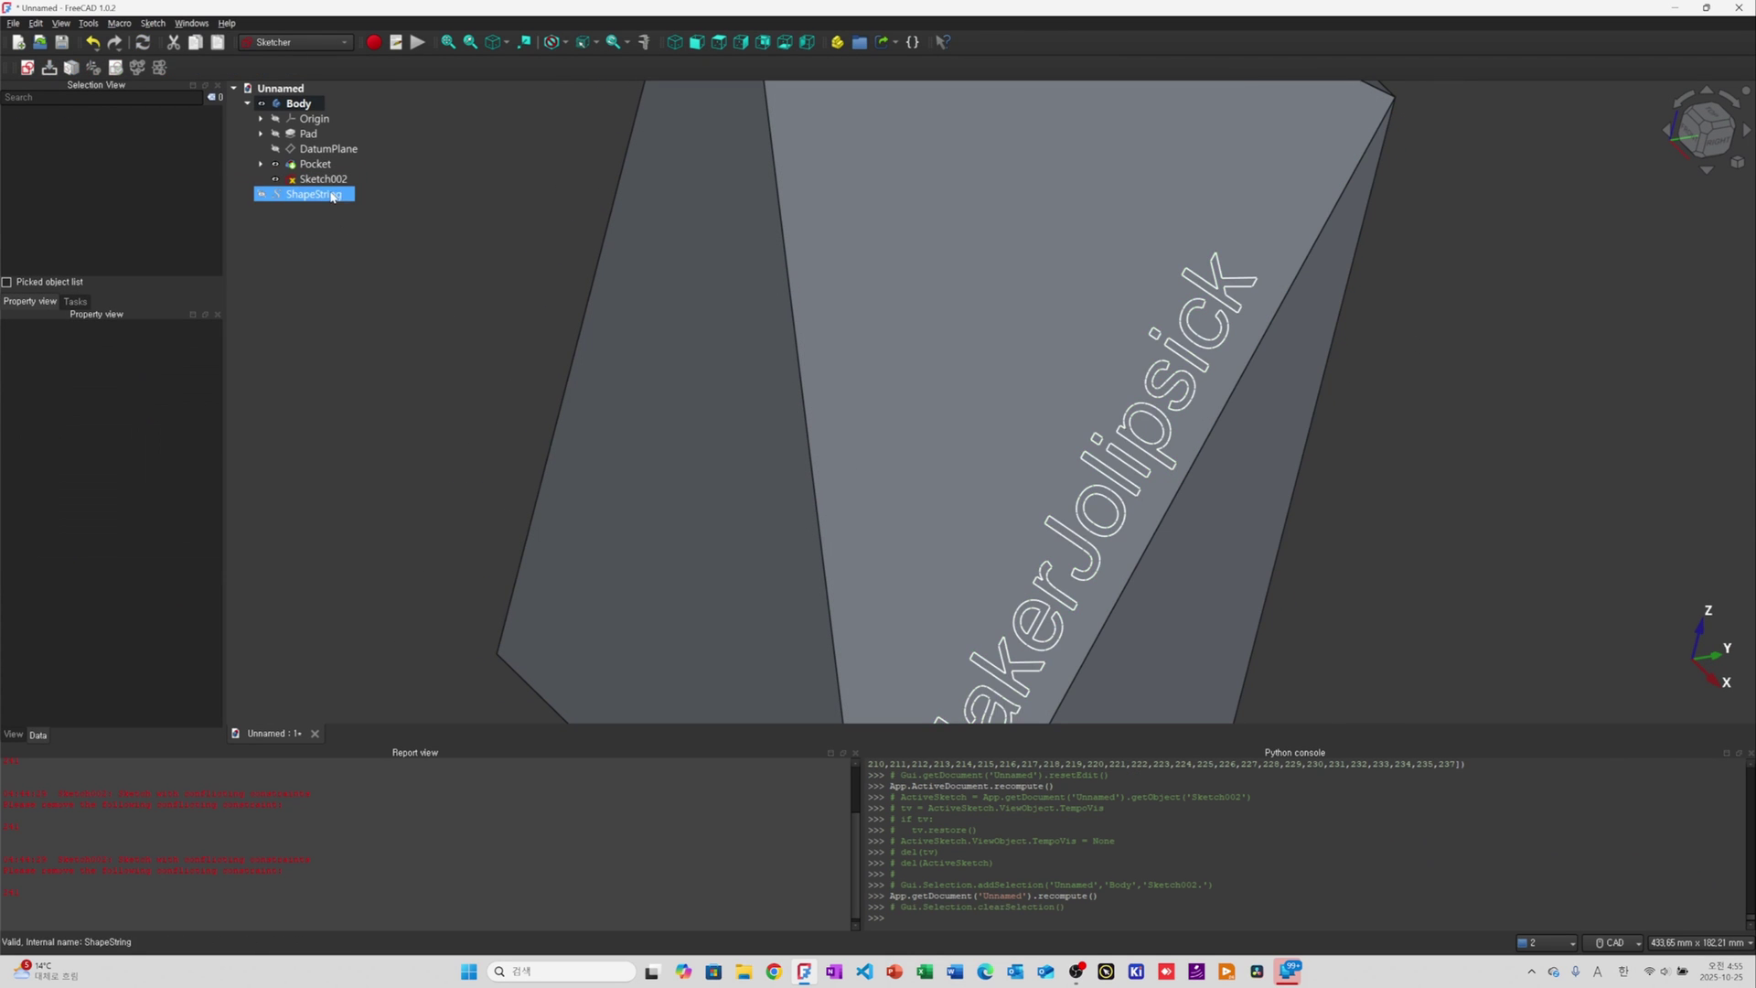
Reopen the text outline sketch, Sketch002, for editing
{"action": "left_click", "coordinate": [323, 180]}
{"action": "right_click", "coordinate": [325, 181]}
{"action": "left_click", "coordinate": [593, 256]}
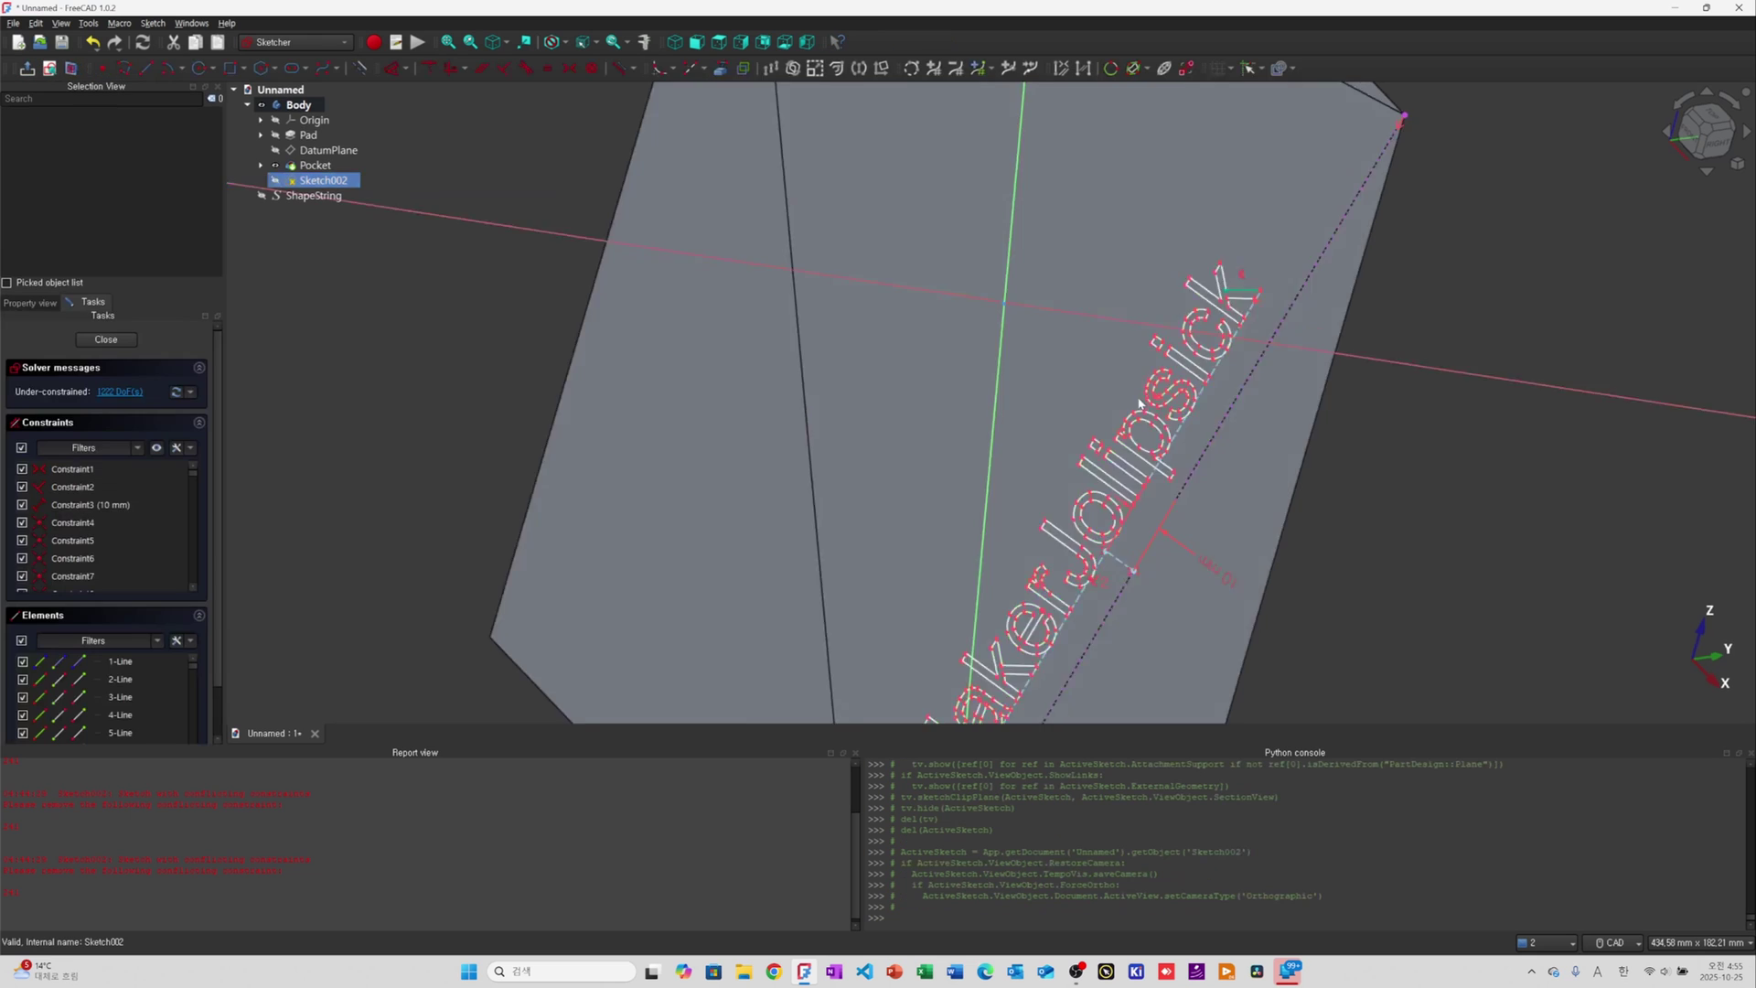
Undo the text outline's translation so its M corner is back at the sketch origin
{"action": "scroll", "coordinate": [708, 410], "scroll_direction": "up", "scroll_amount": 4}
{"action": "scroll", "coordinate": [867, 291], "scroll_direction": "up", "scroll_amount": 7}
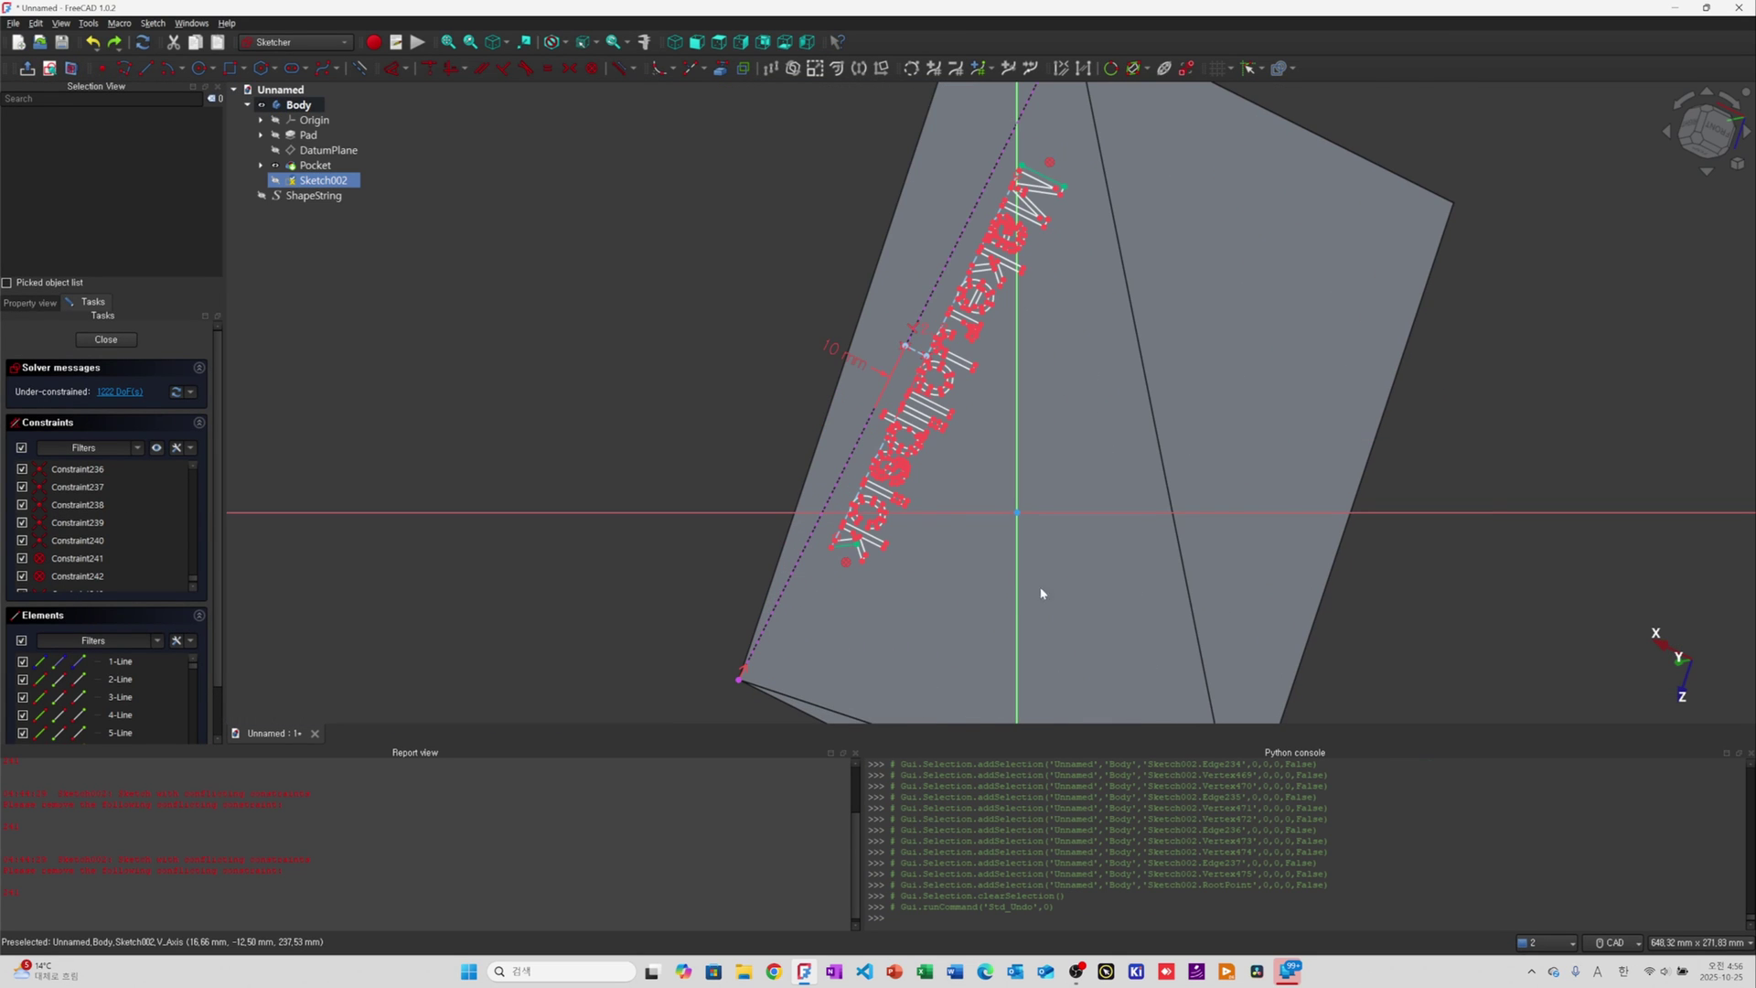
{"action": "key", "text": "ctrl+z"}
{"action": "key", "text": "ctrl+z"}
{"action": "scroll", "coordinate": [1060, 388], "scroll_direction": "down", "scroll_amount": 4}
{"action": "left_click", "coordinate": [1025, 660]}
{"action": "left_click", "coordinate": [1262, 637]}
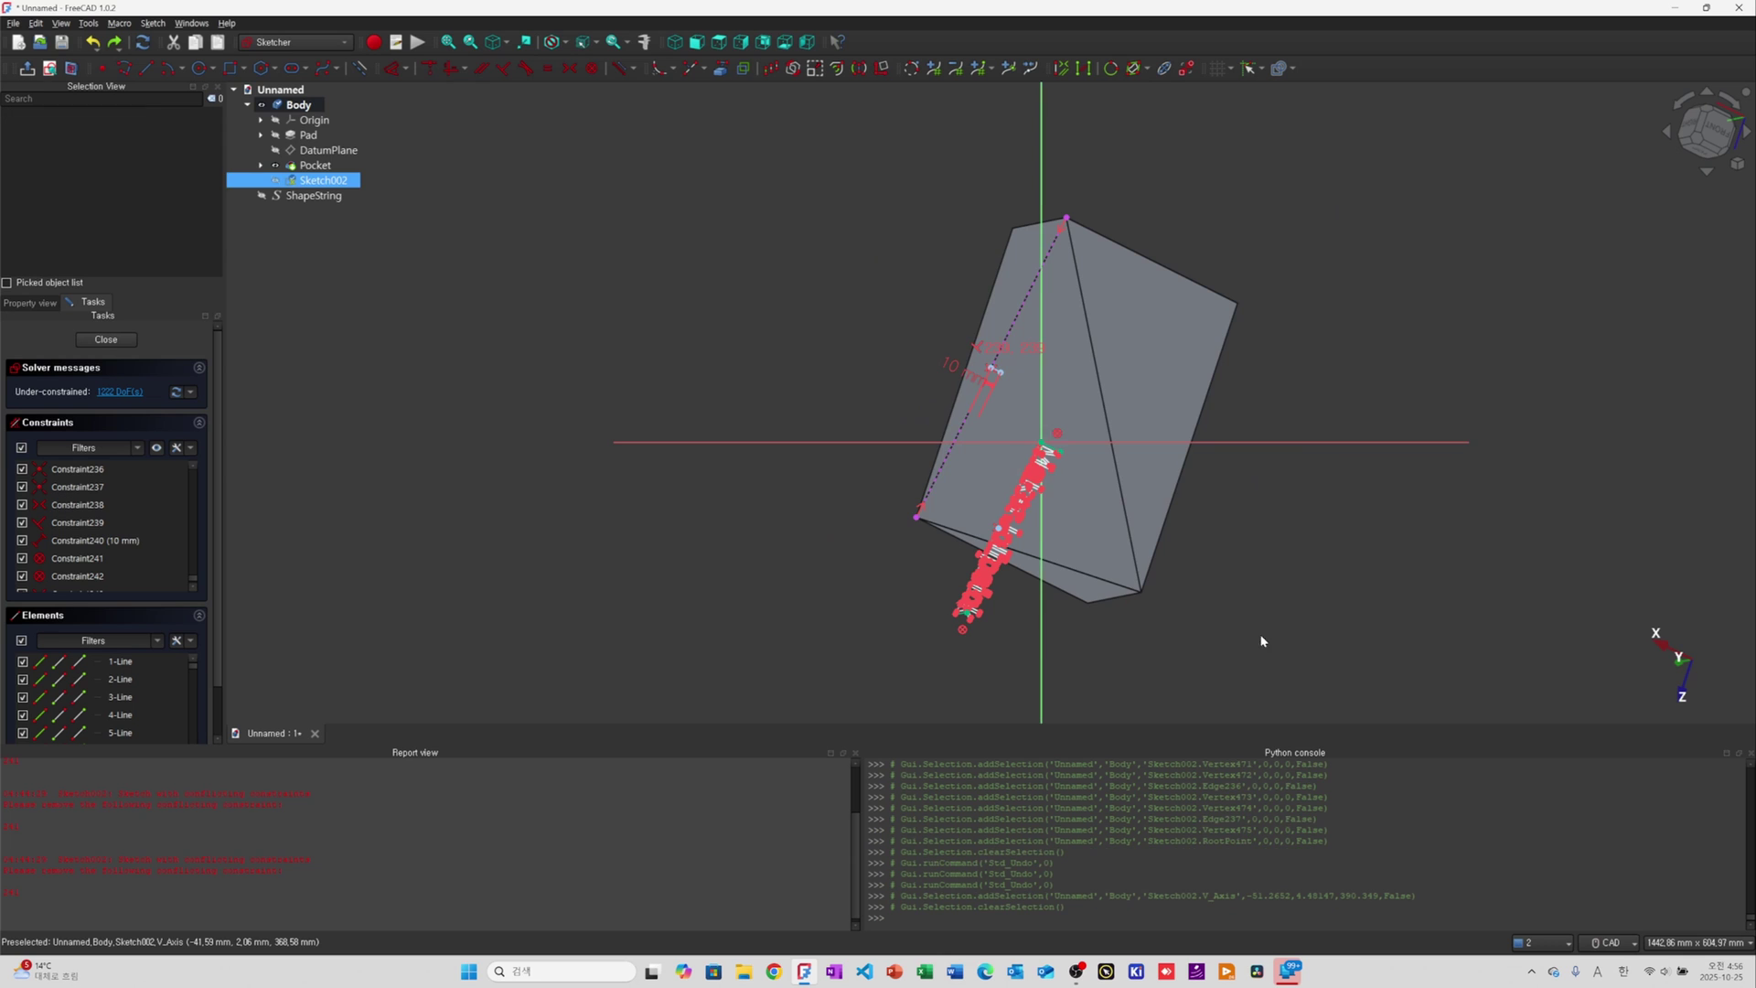
Delete the symmetric constraint holding the 10 mm construction line at the edge's midpoint, and shift the line slightly along the edge
{"action": "scroll", "coordinate": [997, 502], "scroll_direction": "up", "scroll_amount": 2}
{"action": "scroll", "coordinate": [1024, 320], "scroll_direction": "up", "scroll_amount": 8}
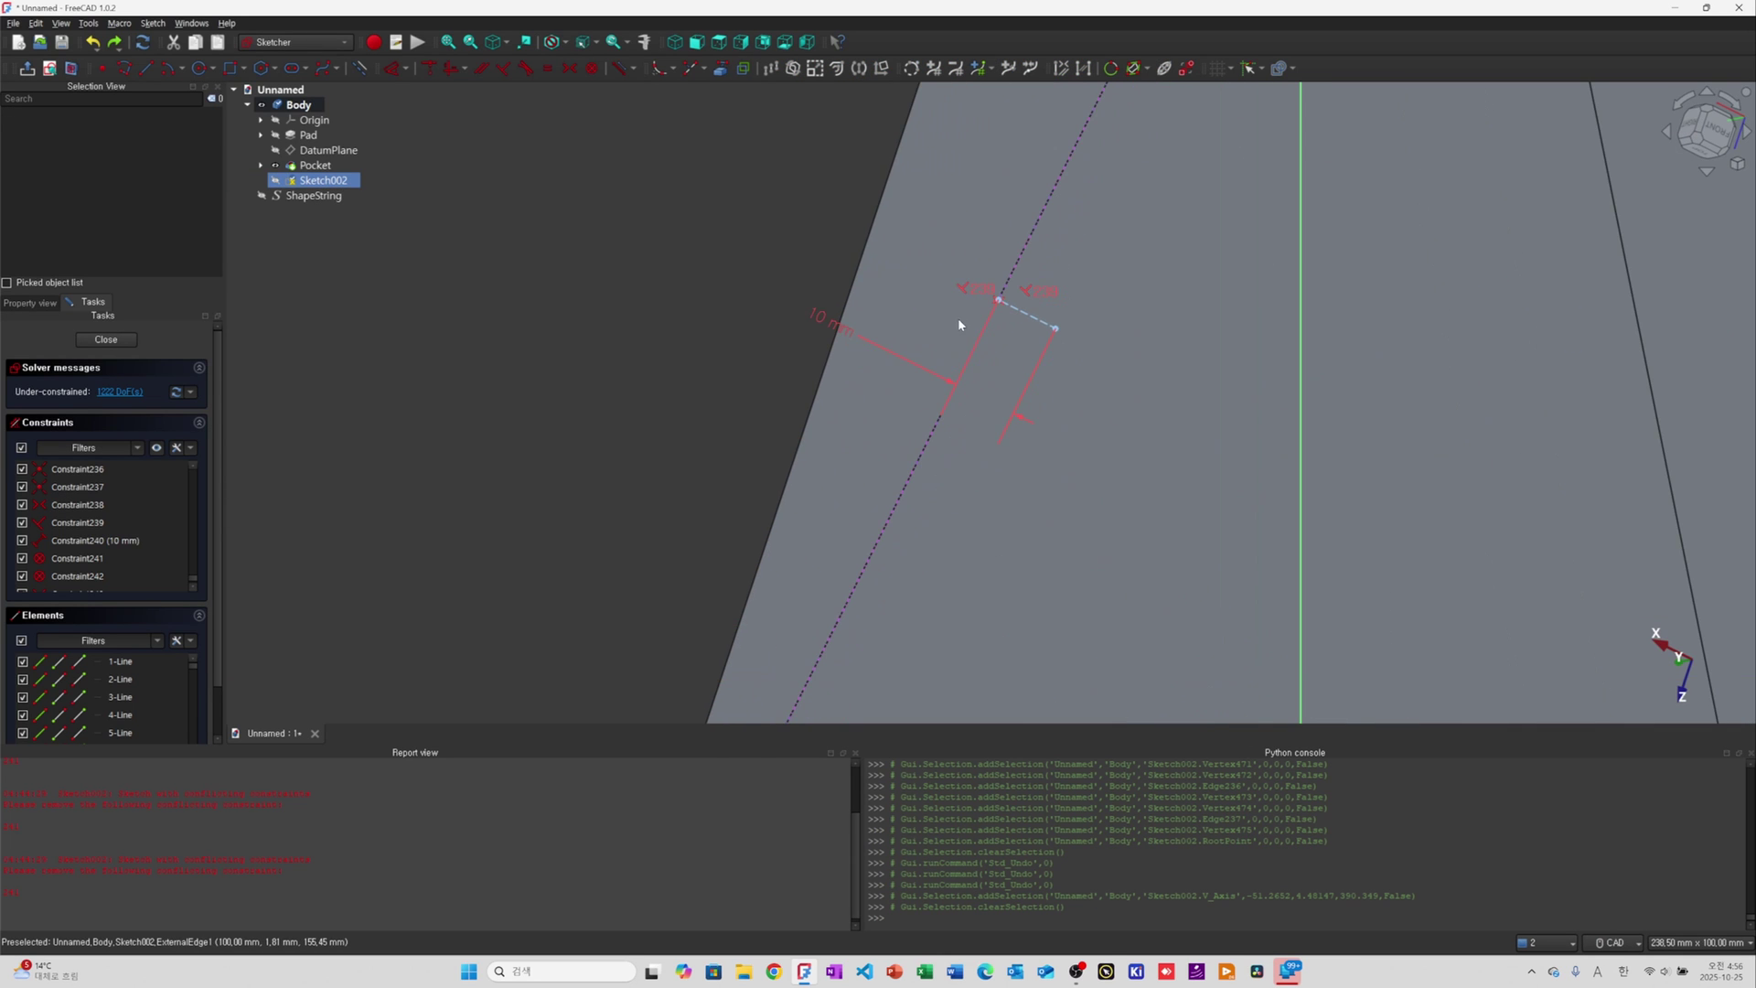
{"action": "scroll", "coordinate": [1001, 298], "scroll_direction": "up", "scroll_amount": 14}
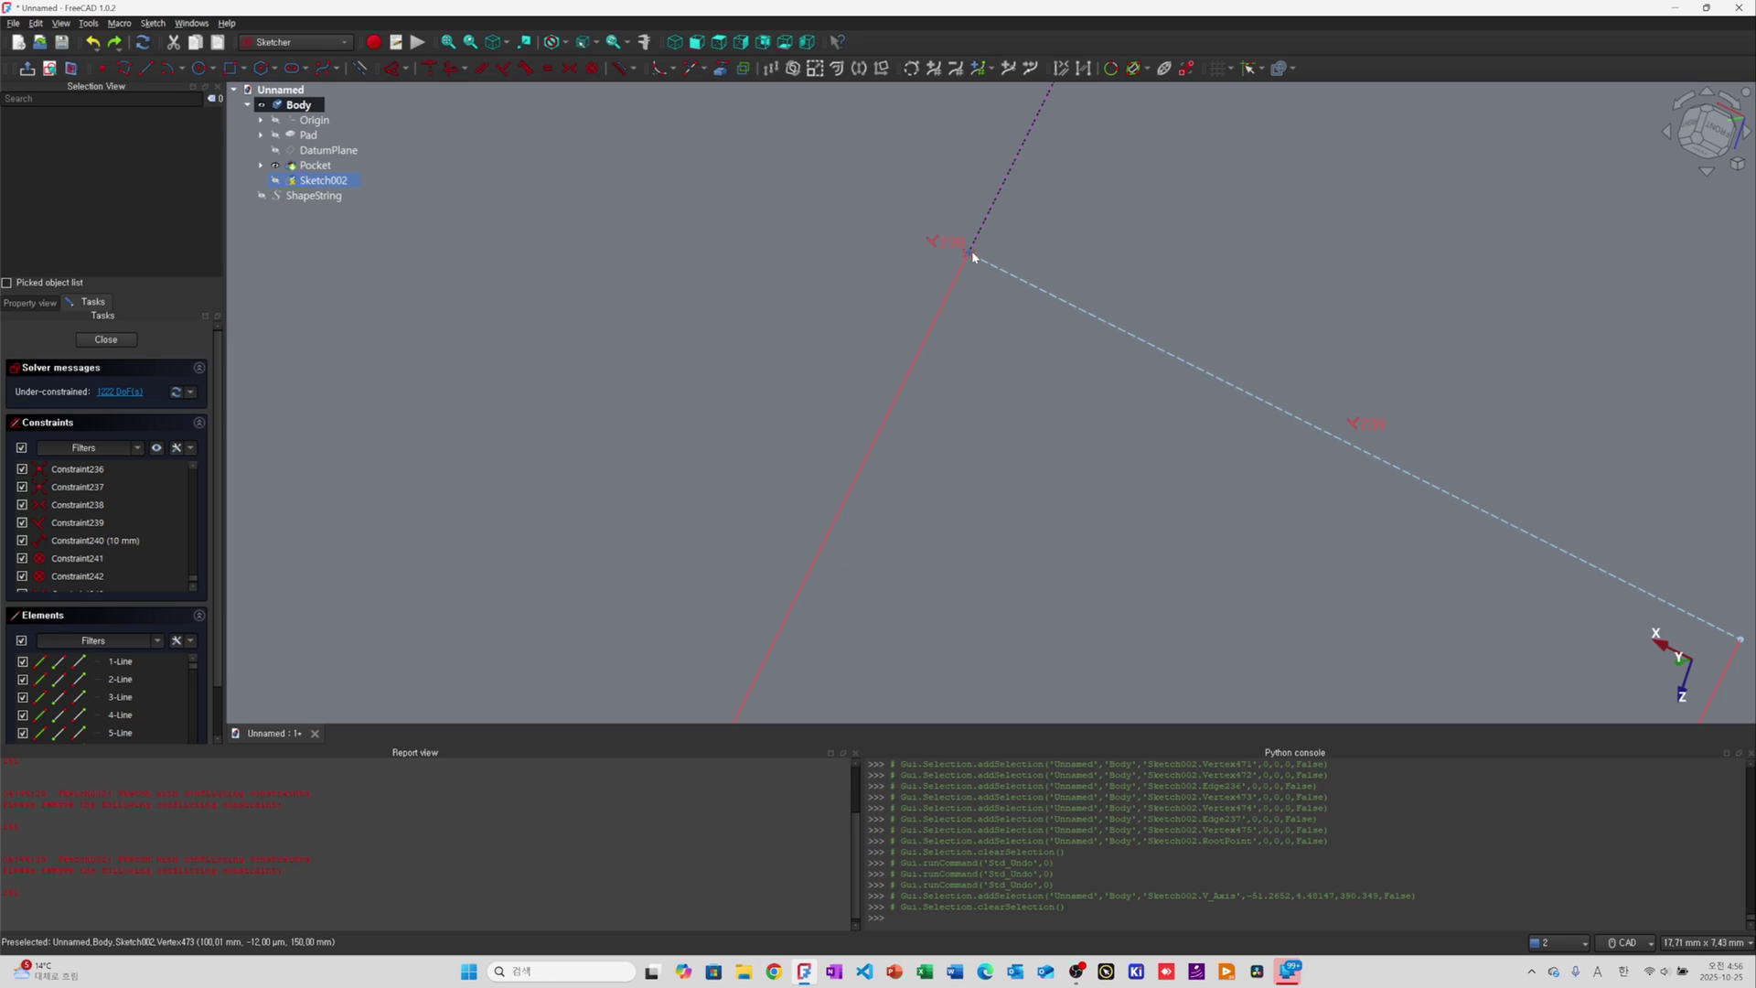
{"action": "scroll", "coordinate": [973, 258], "scroll_direction": "down", "scroll_amount": 3}
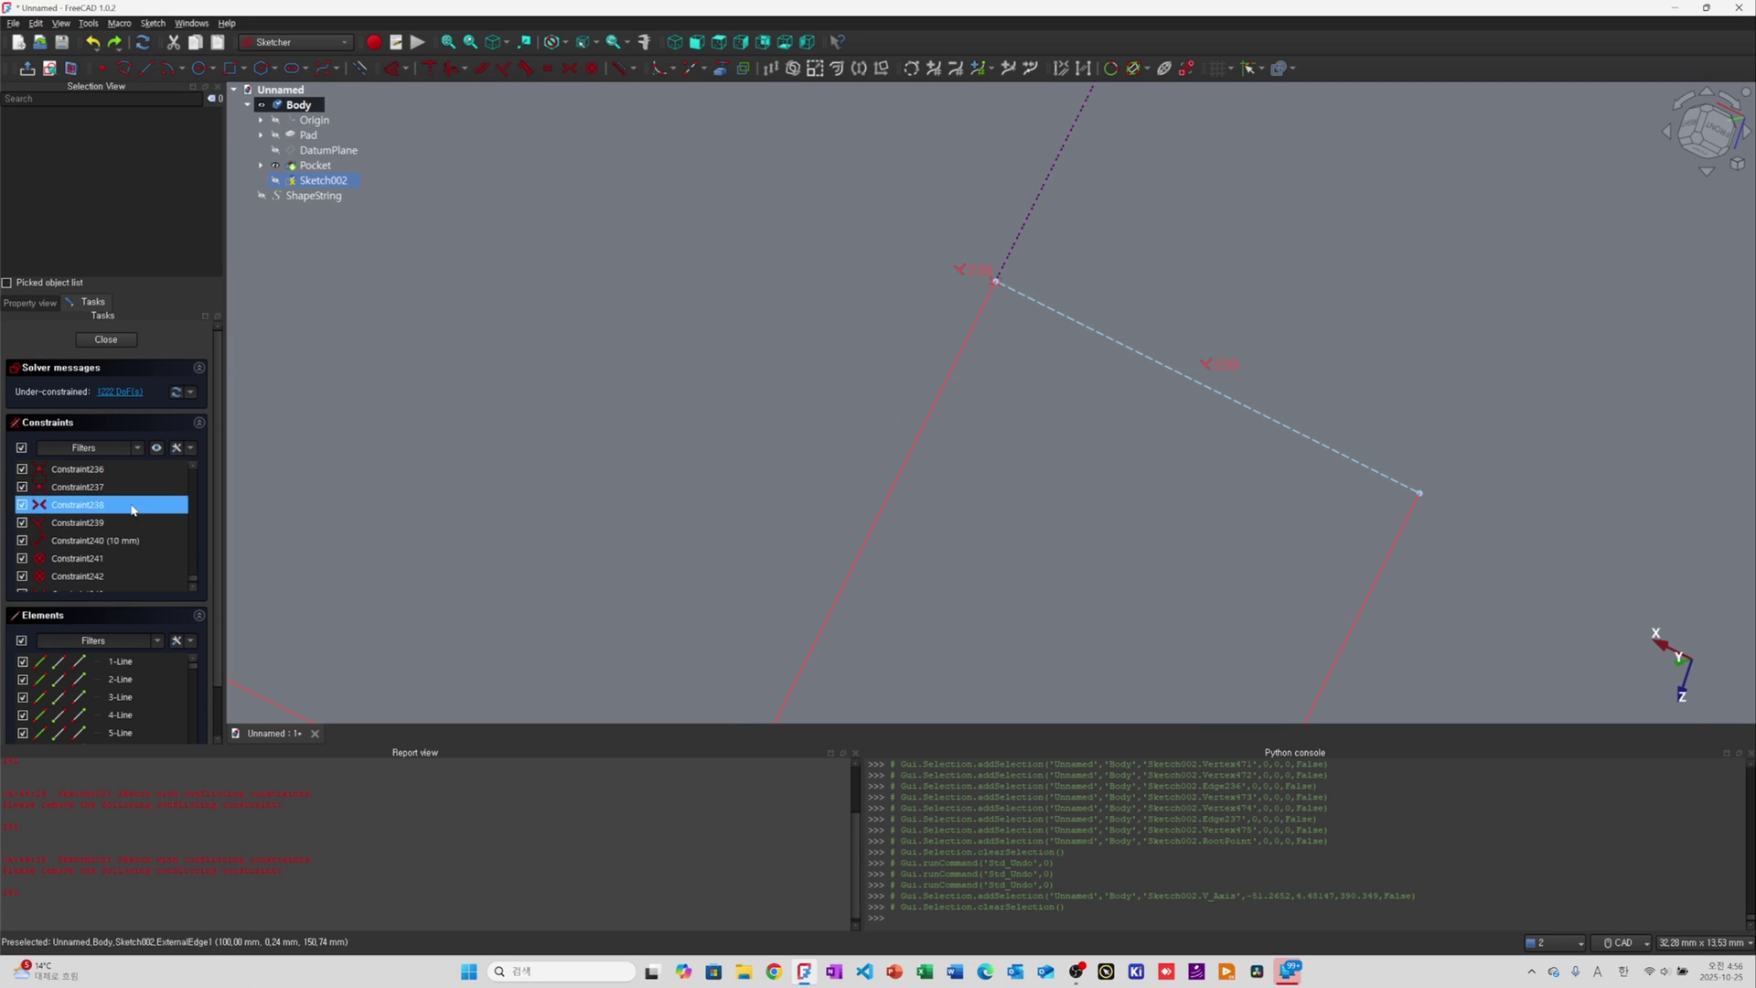
{"action": "scroll", "coordinate": [133, 508], "scroll_direction": "down", "scroll_amount": 2}
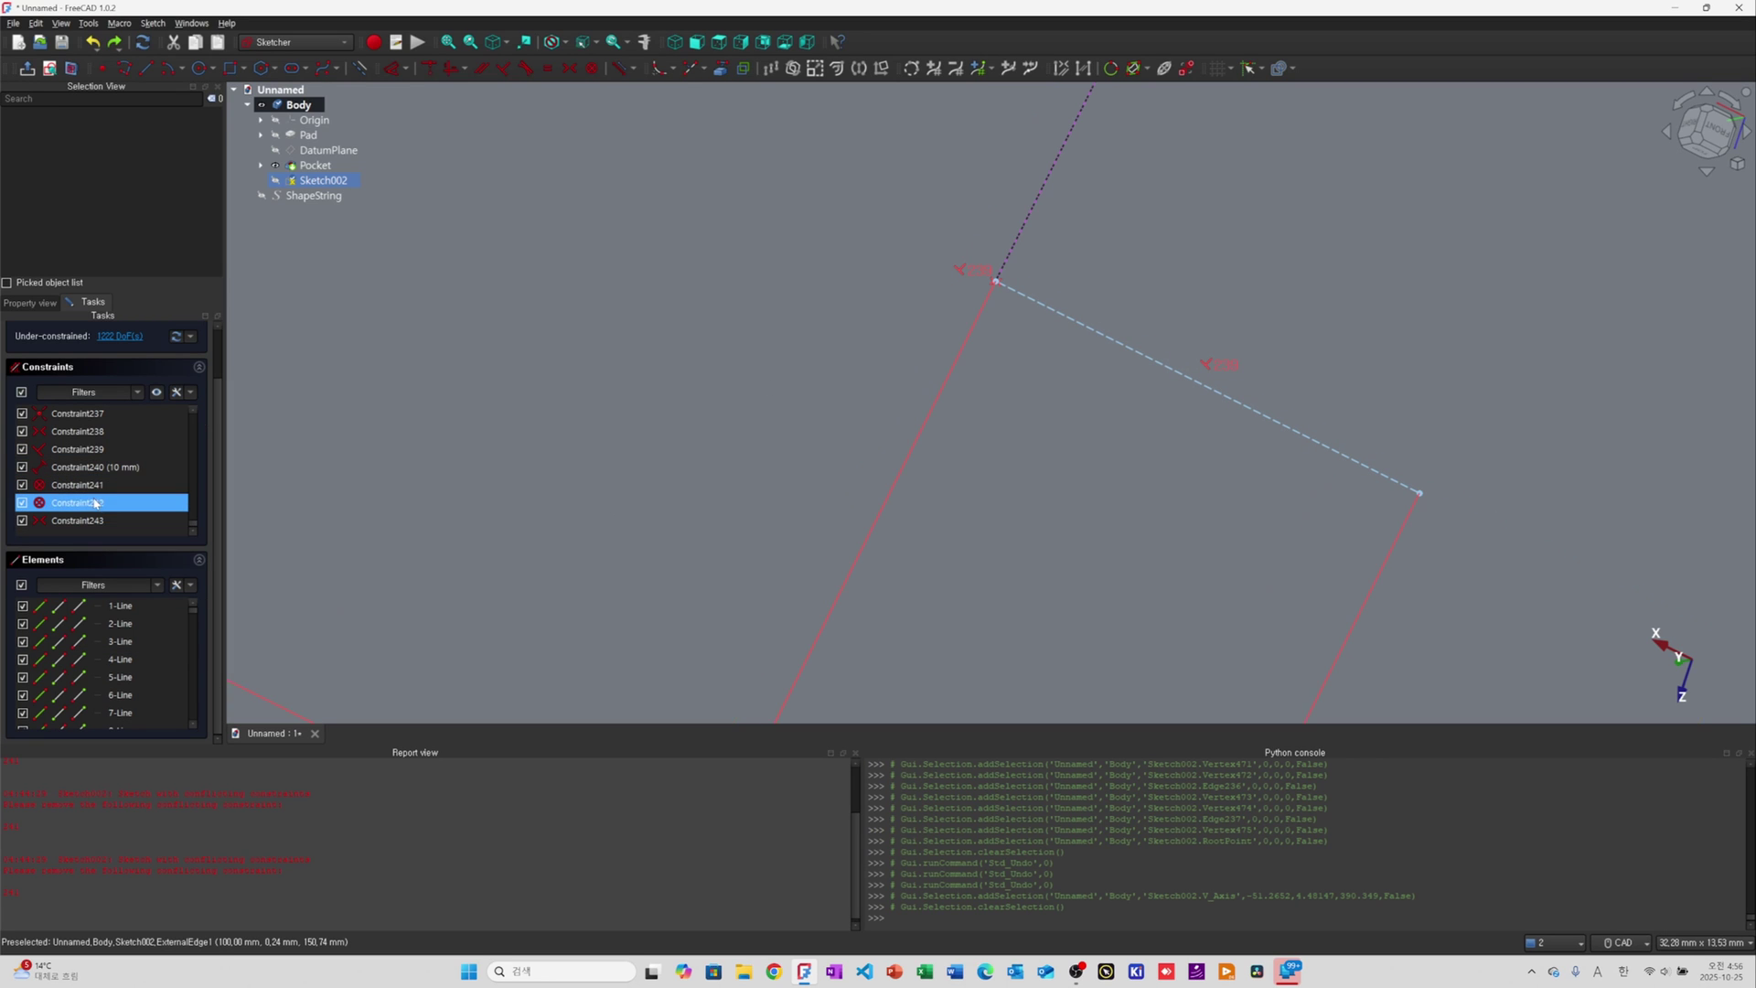
{"action": "left_click", "coordinate": [79, 434]}
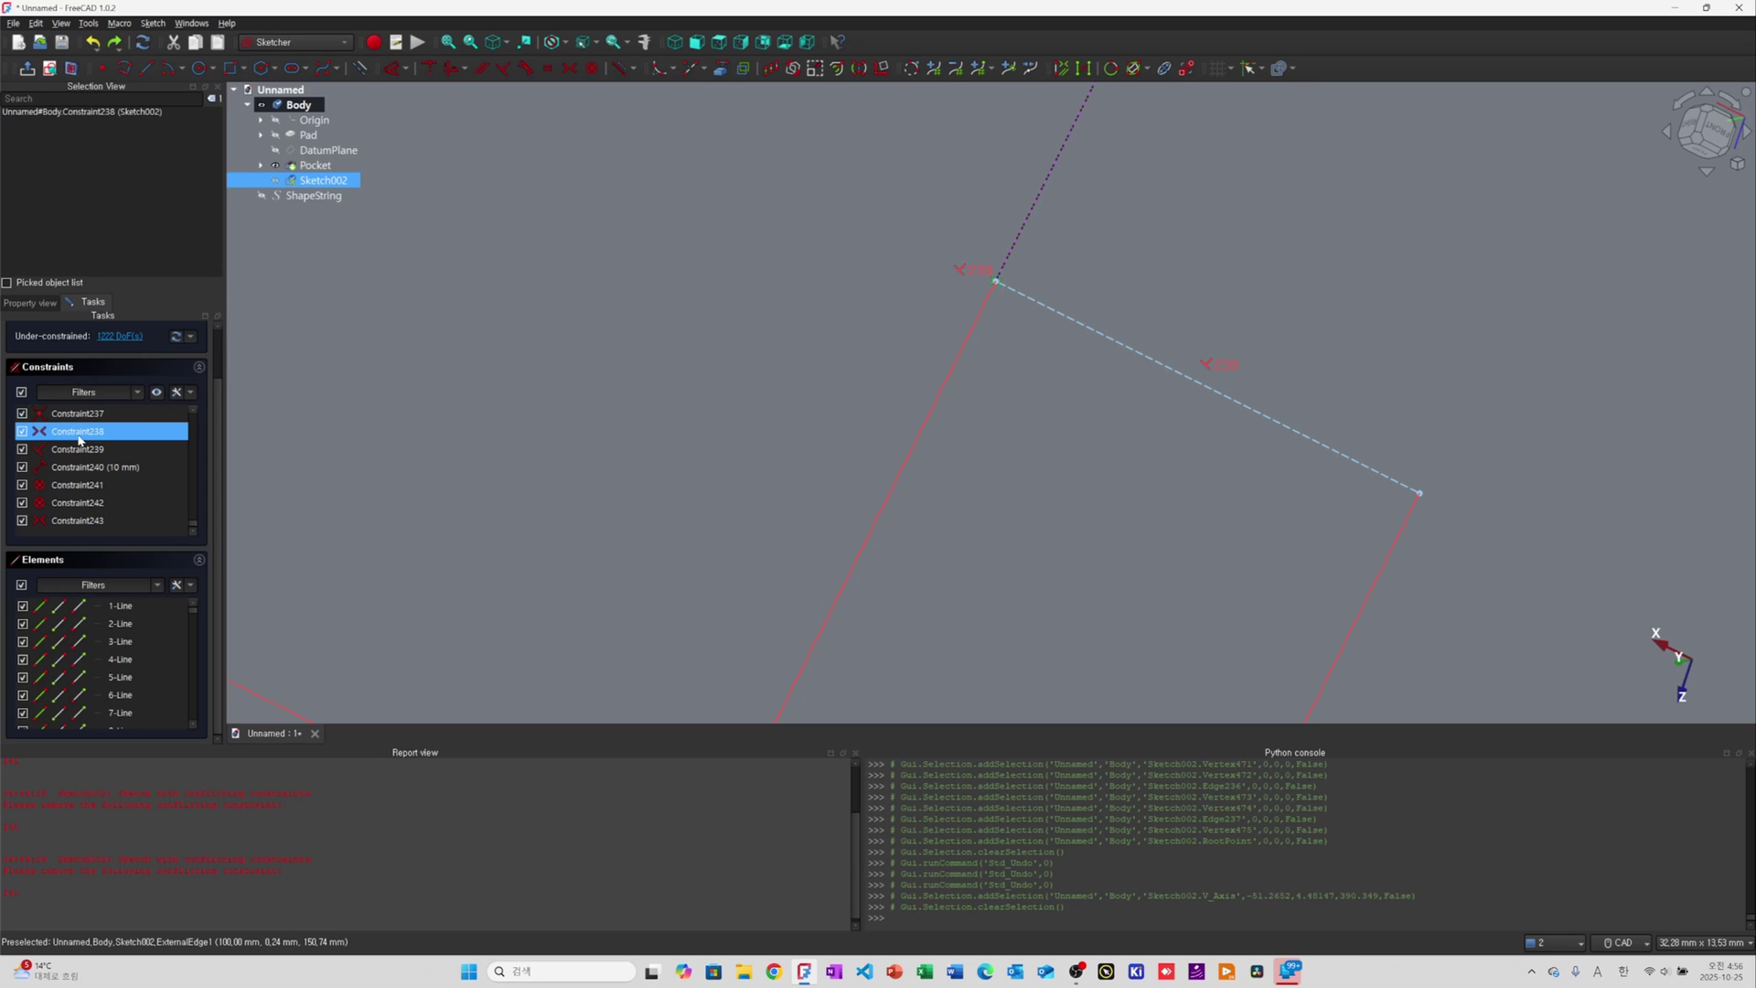
{"action": "key", "text": "Delete"}
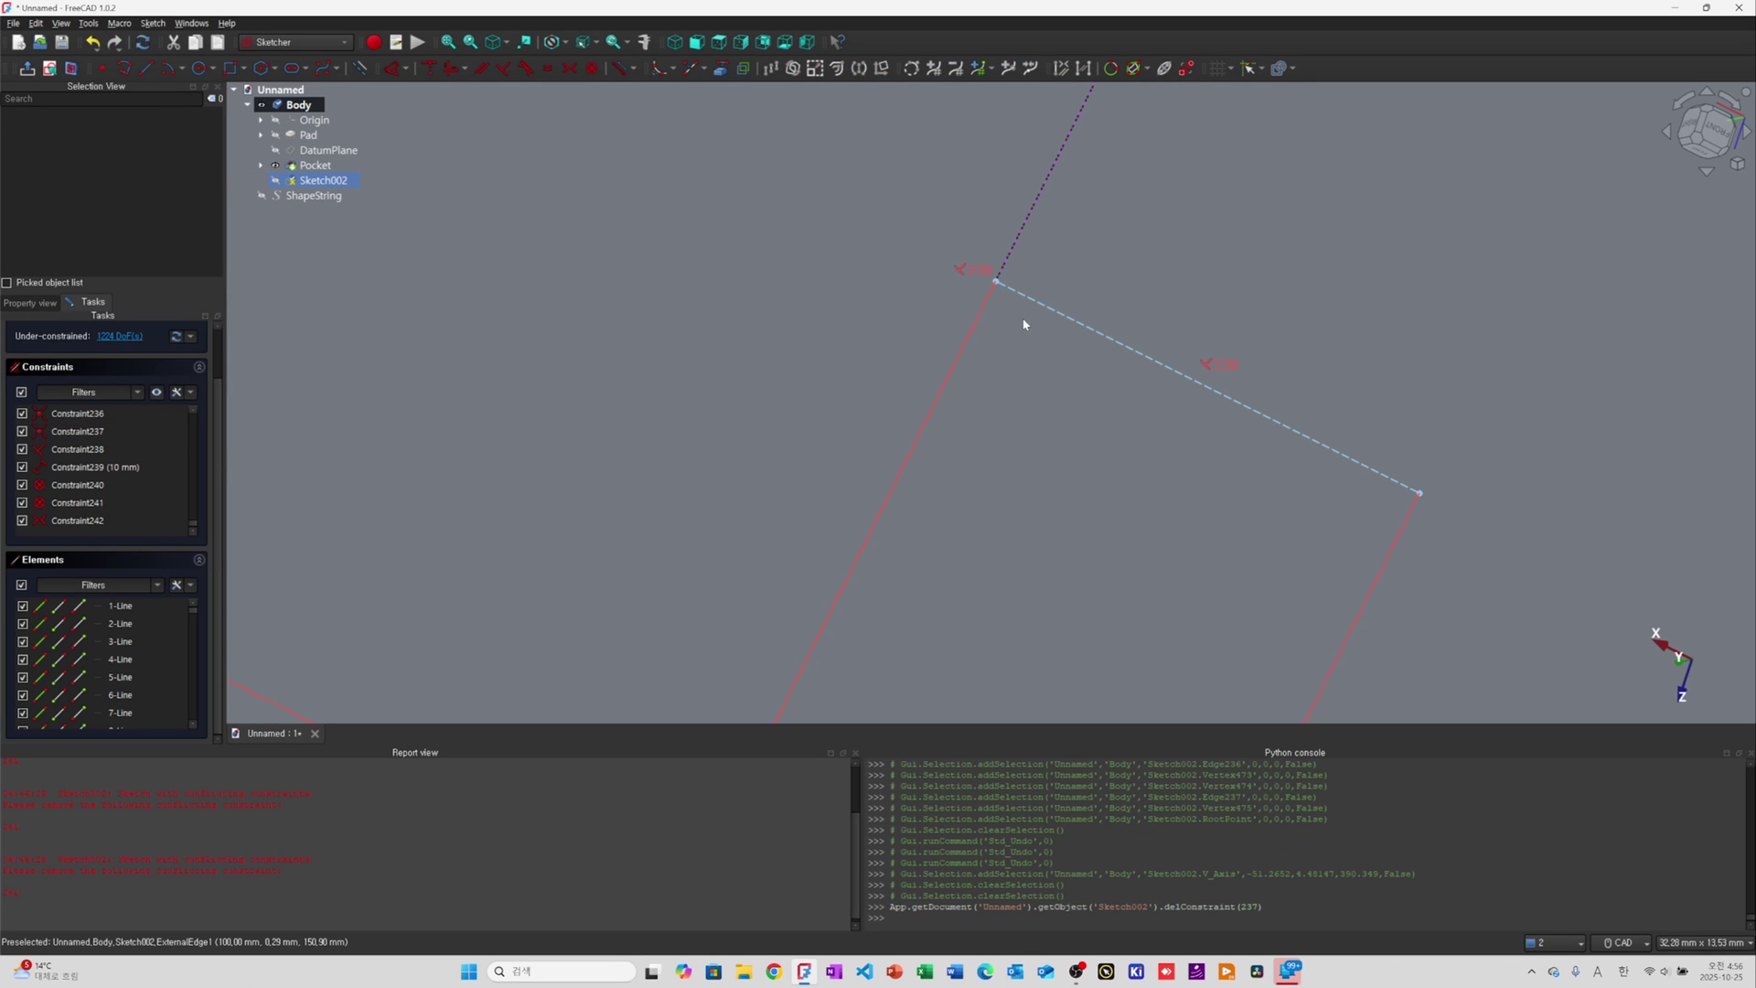
{"action": "scroll", "coordinate": [1043, 308], "scroll_direction": "down", "scroll_amount": 6}
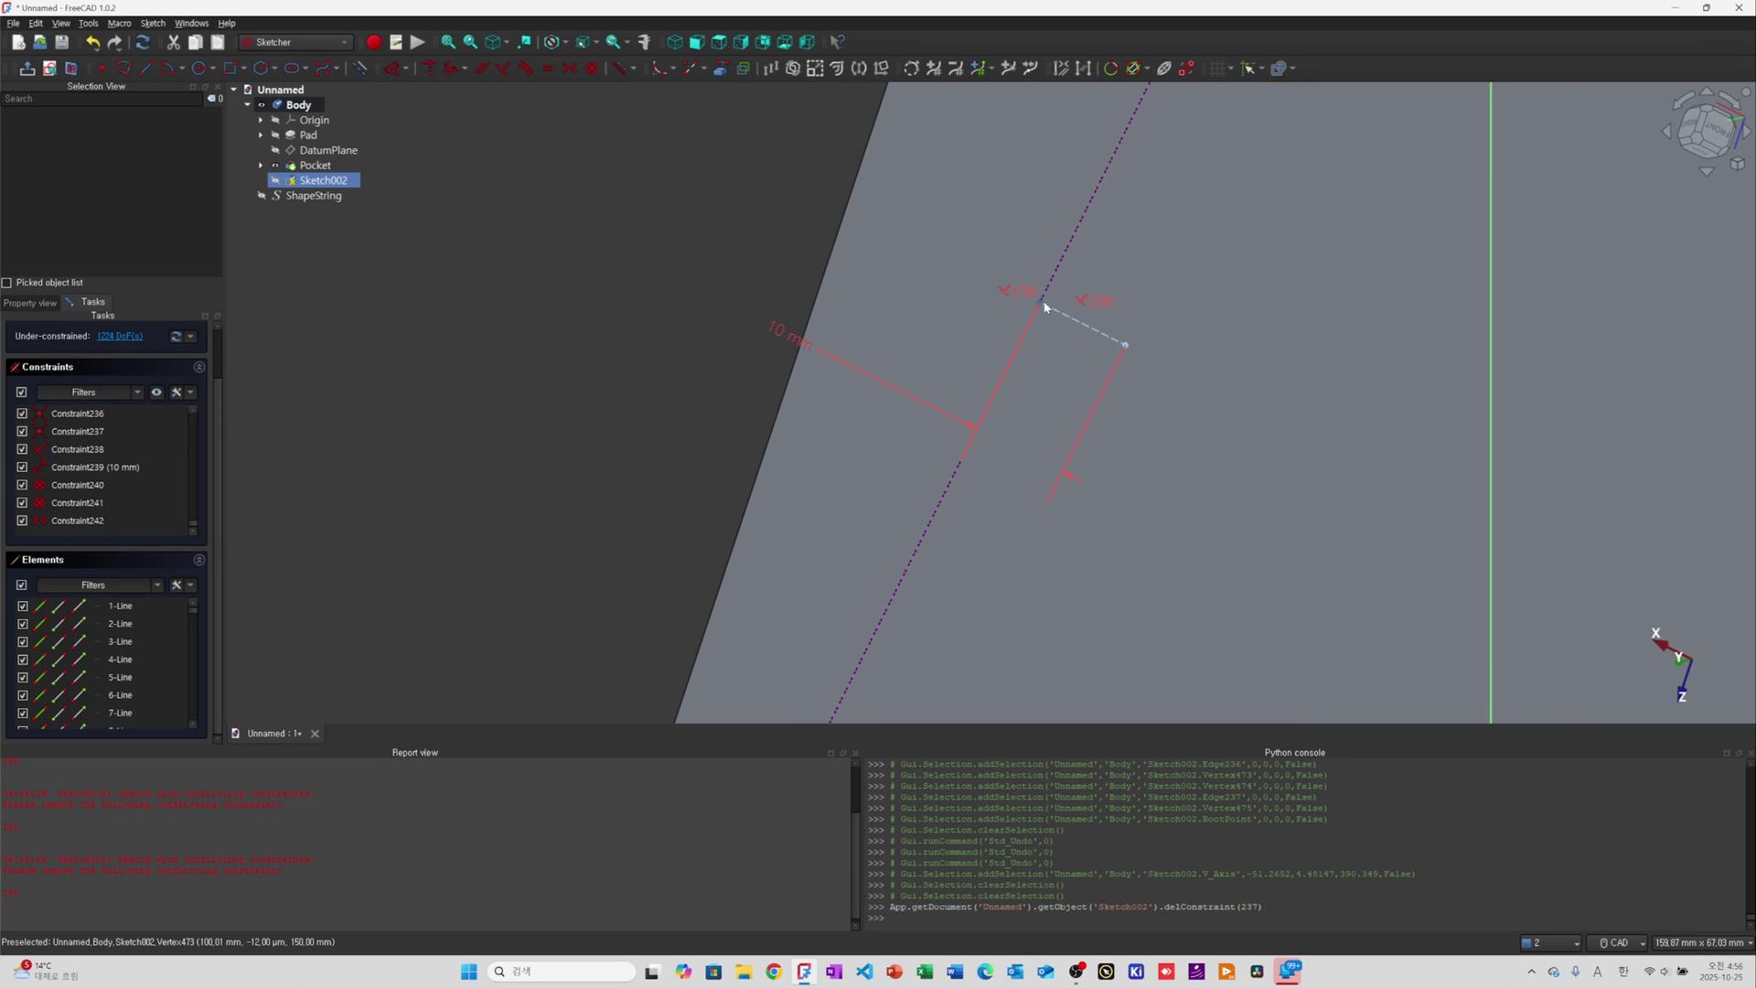
{"action": "mouse_move", "coordinate": [1046, 307]}
{"action": "left_mouse_down"}
{"action": "mouse_move", "coordinate": [961, 439]}
{"action": "mouse_move", "coordinate": [987, 443]}
{"action": "left_mouse_up"}
{"action": "scroll", "coordinate": [988, 443], "scroll_direction": "down", "scroll_amount": 5}
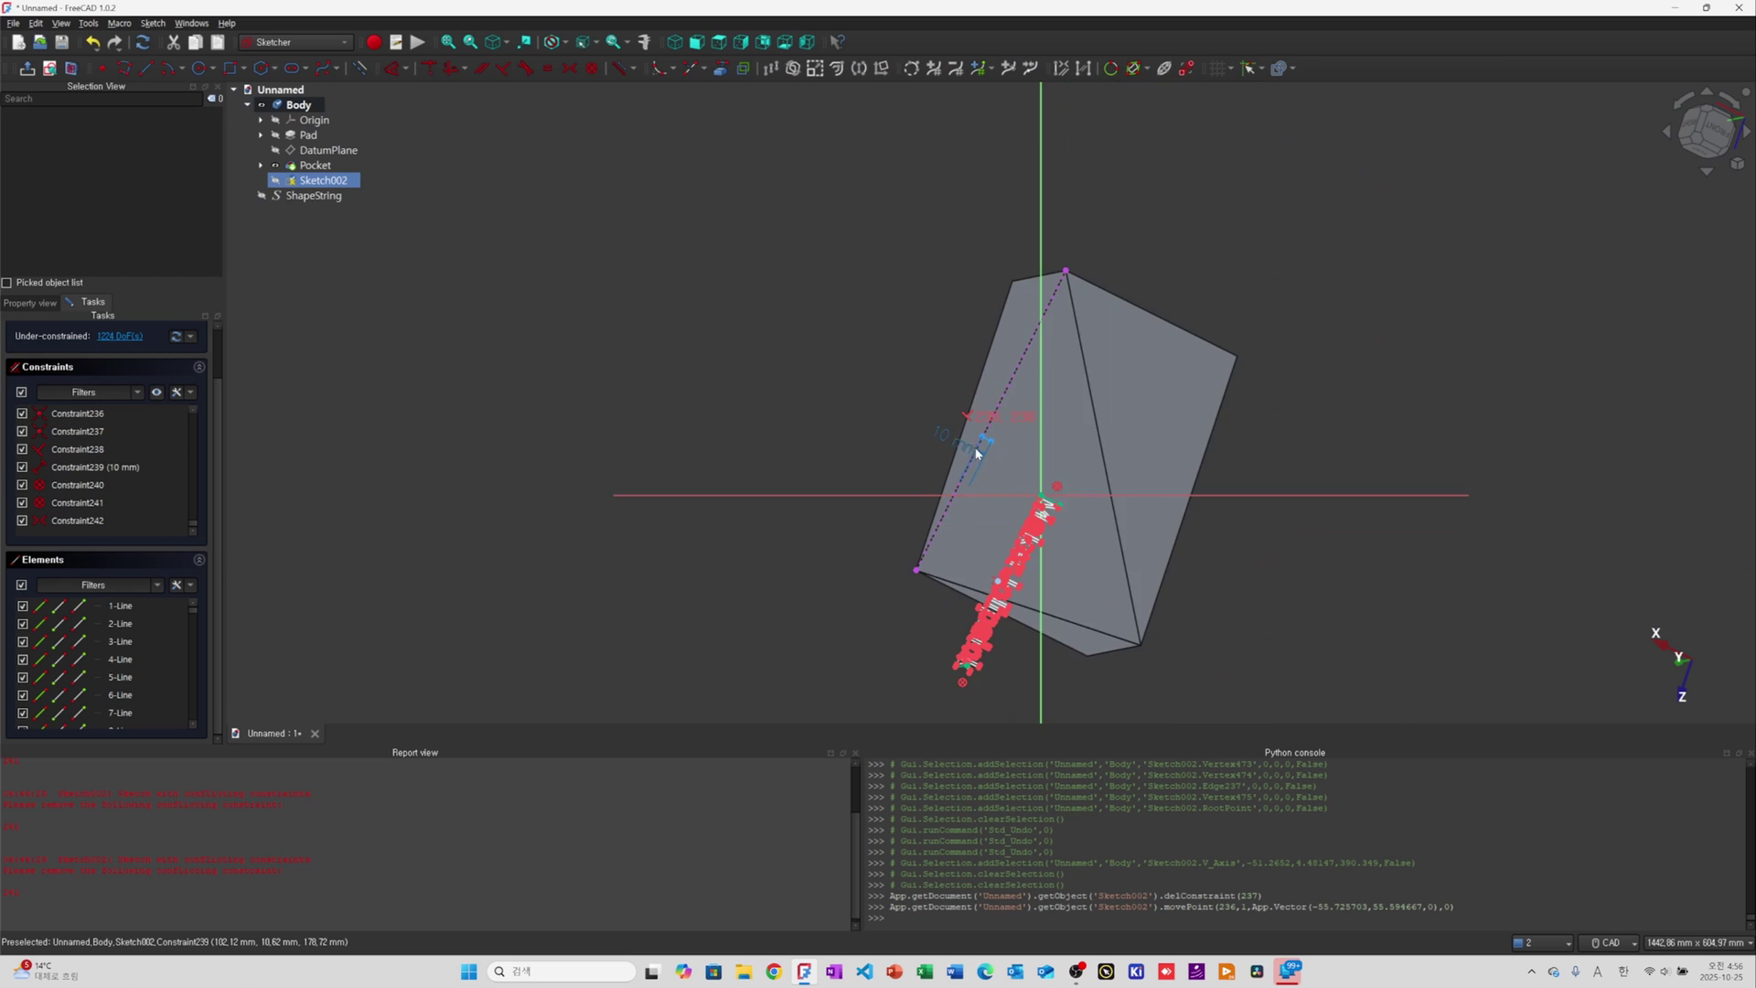
Try a symmetric constraint between the construction line's endpoint and the projected external edge, and undo it
{"action": "scroll", "coordinate": [977, 453], "scroll_direction": "up", "scroll_amount": 5}
{"action": "left_click", "coordinate": [965, 347]}
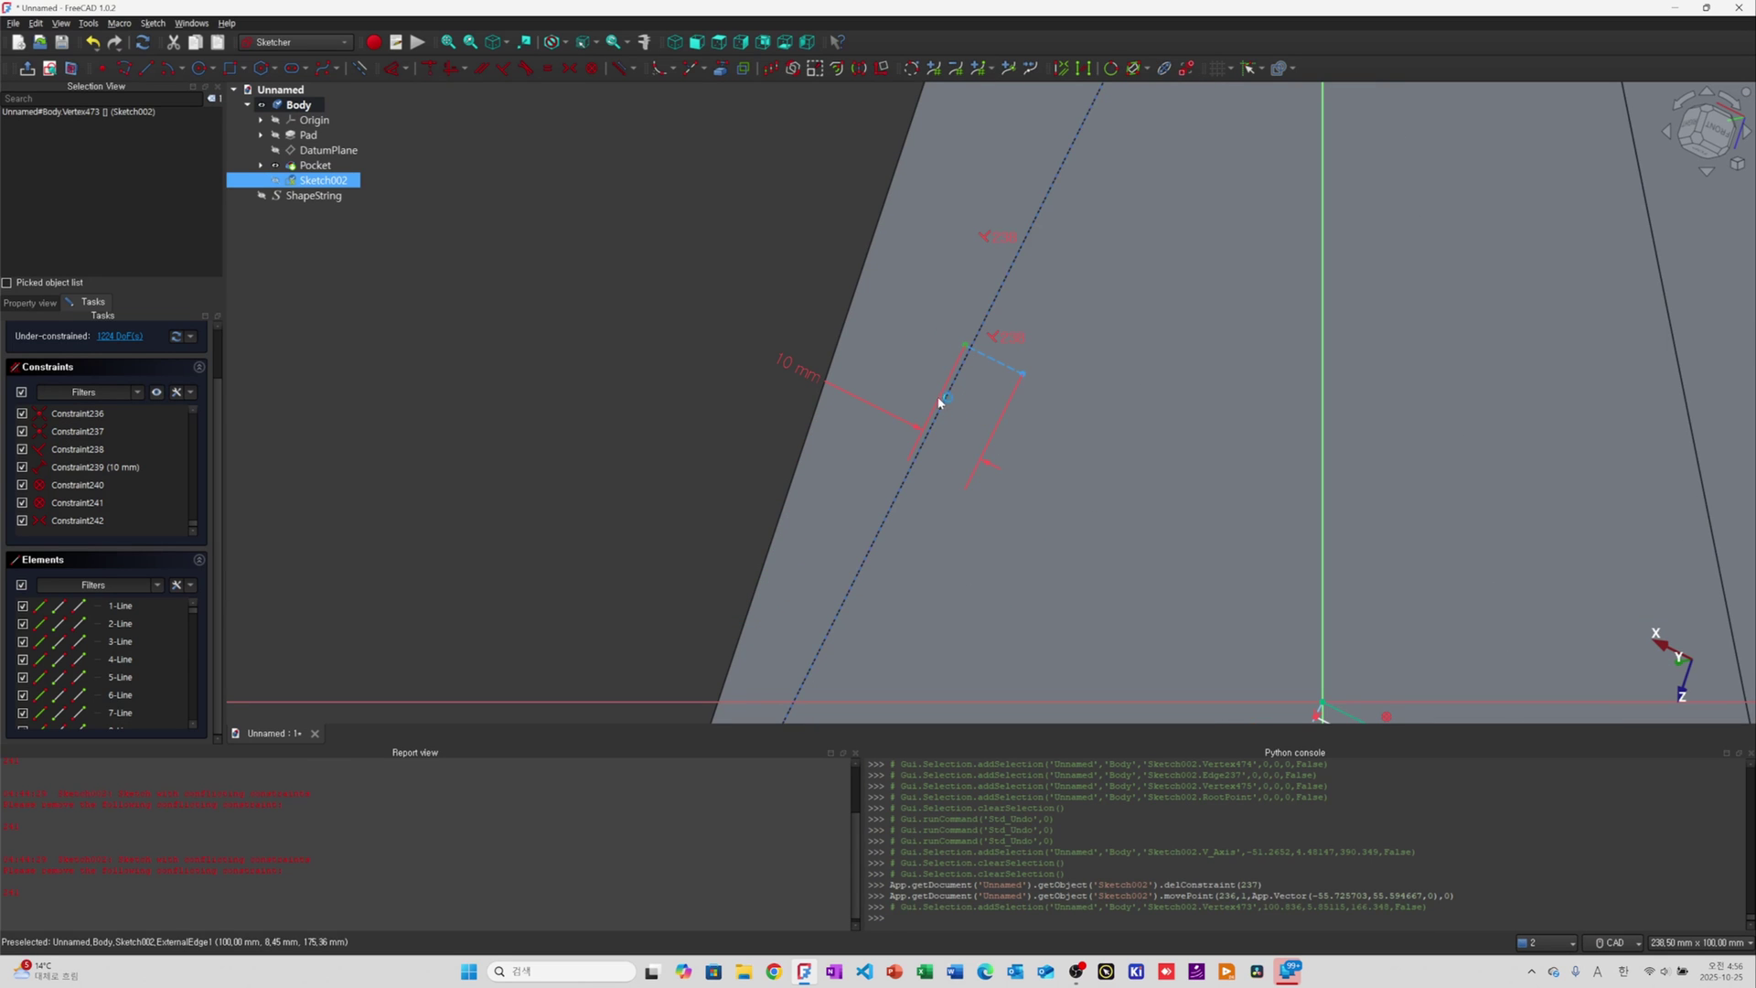
{"action": "left_click", "coordinate": [887, 525]}
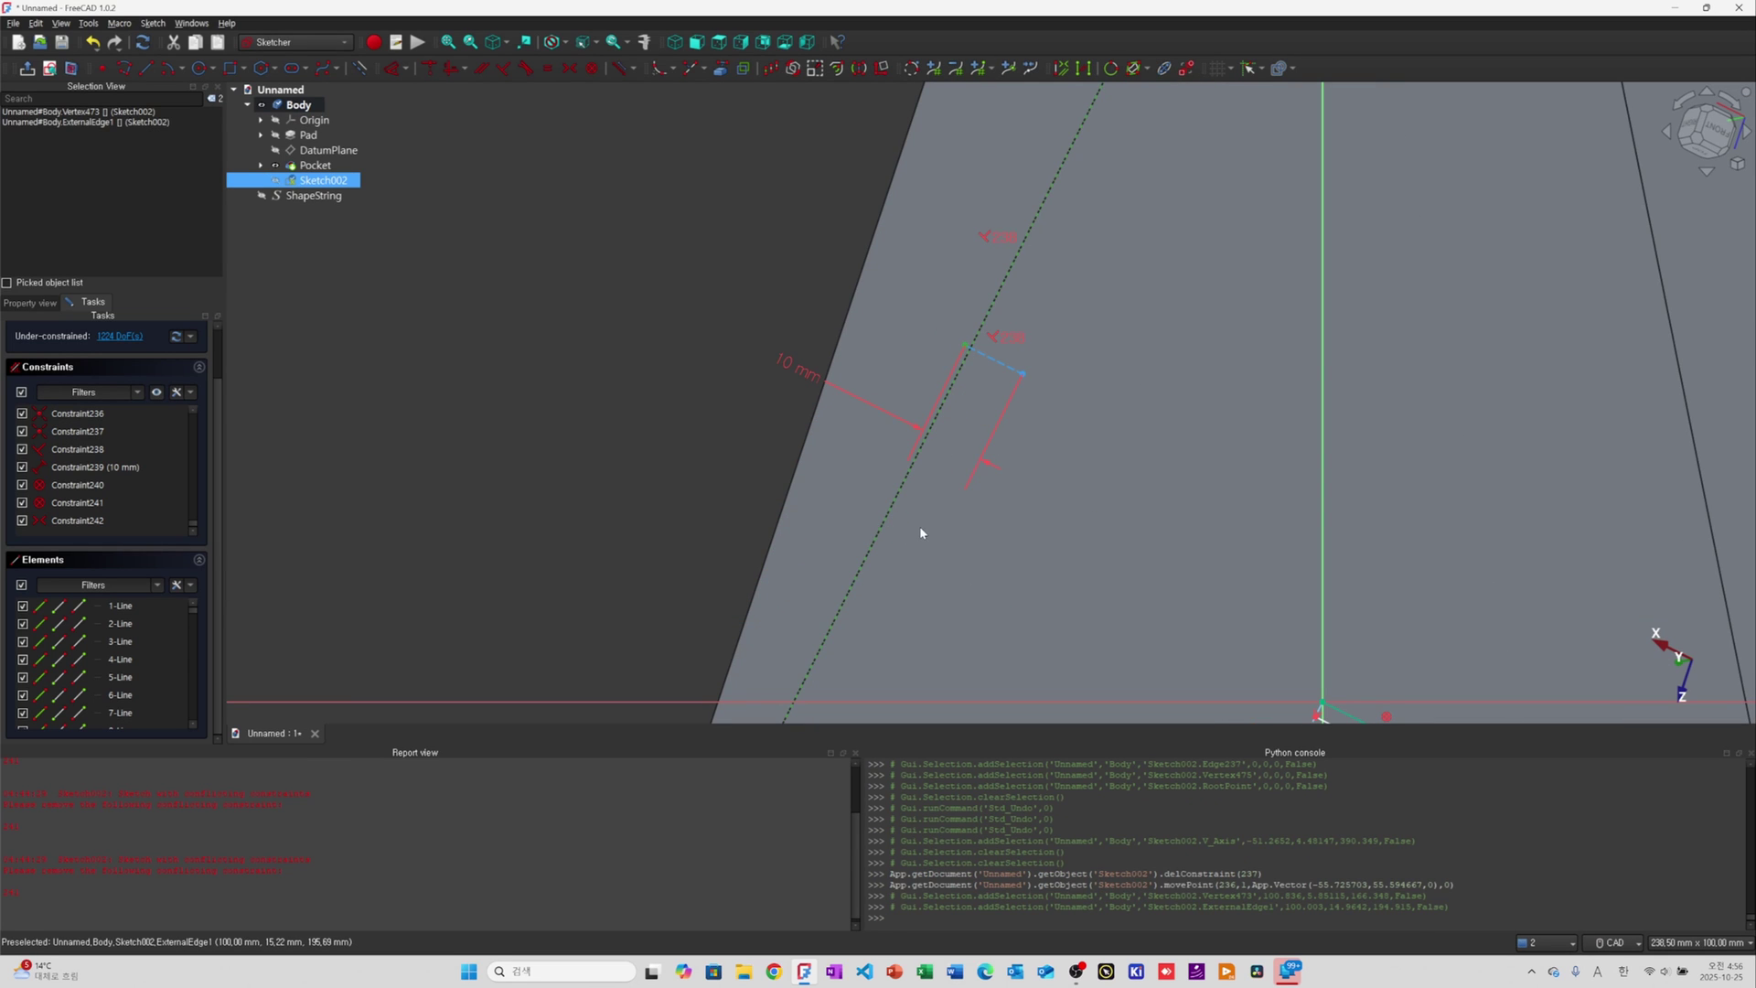
{"action": "key", "text": "s"}
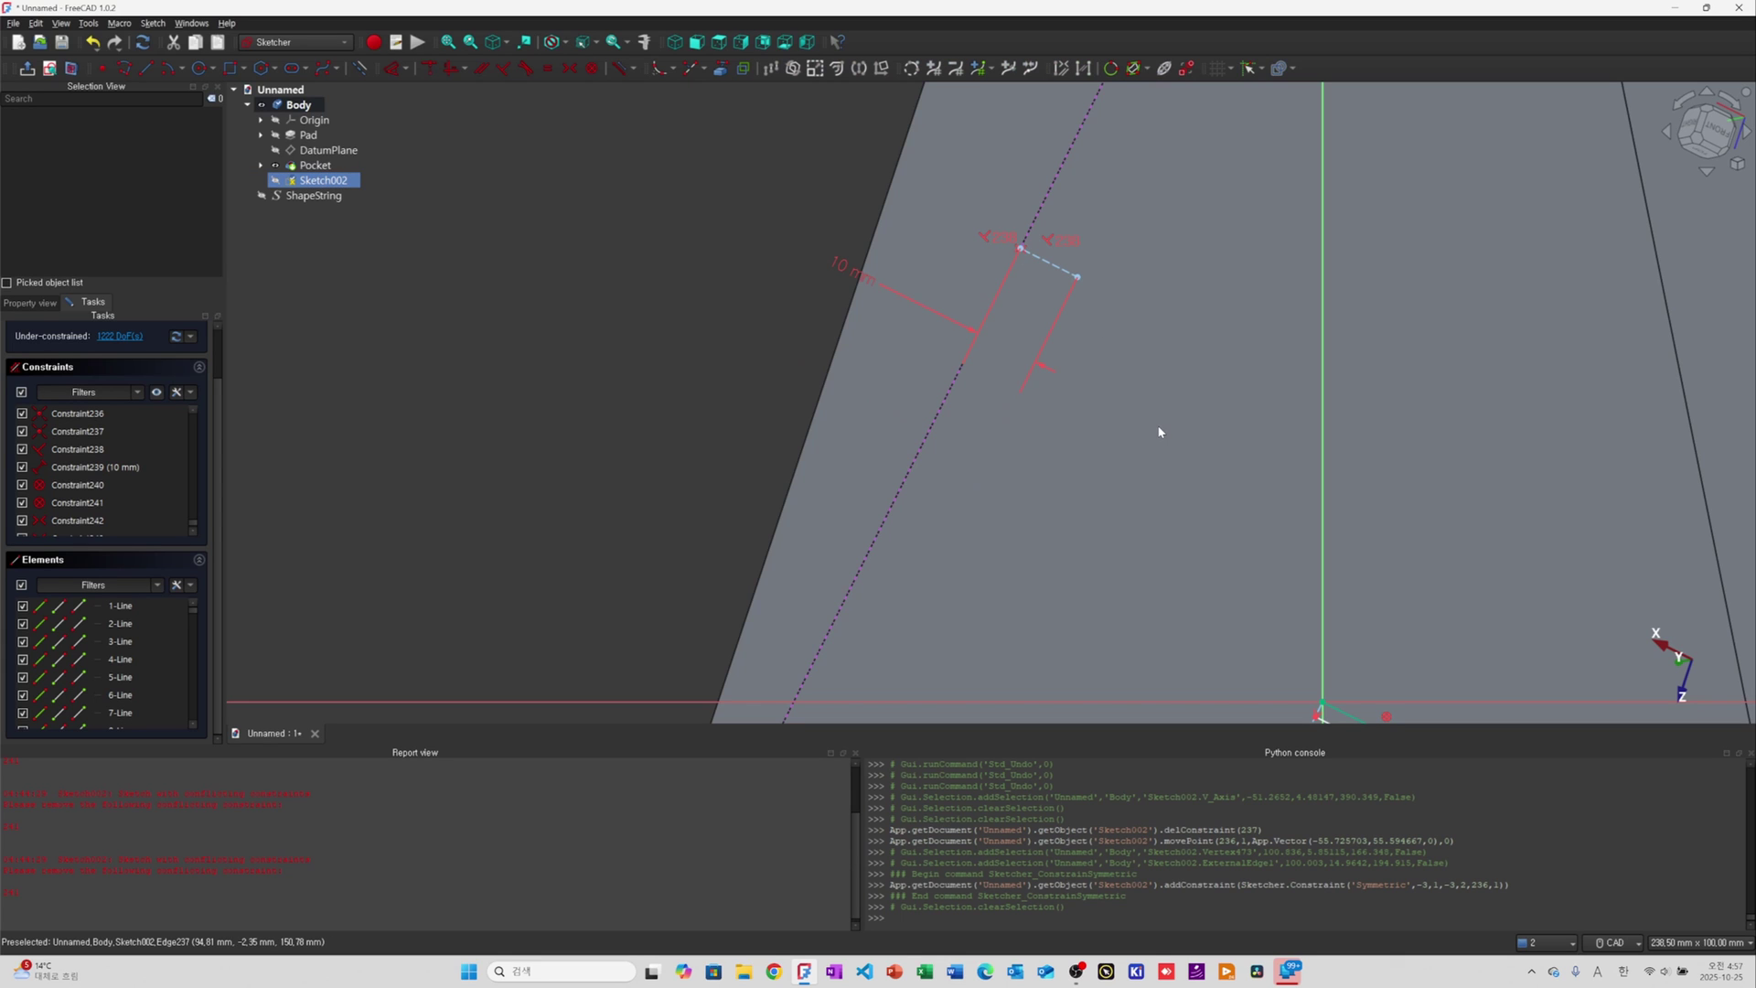
{"action": "key", "text": "ctrl+z"}
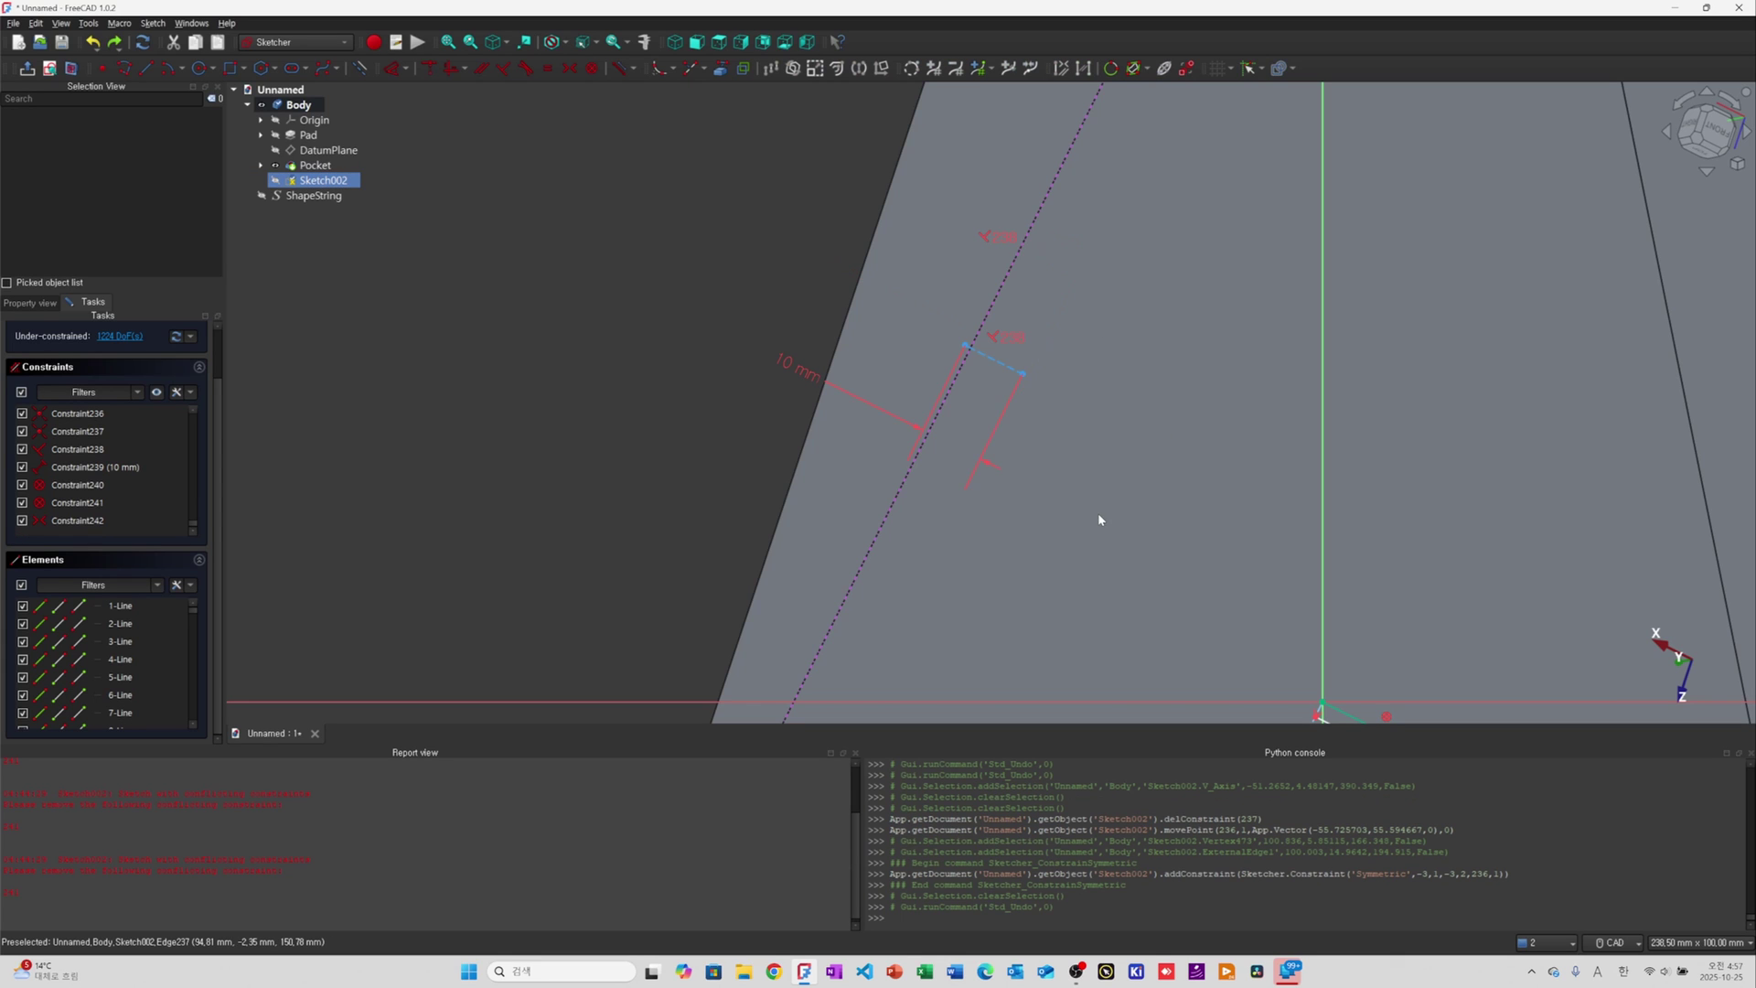
Constrain the construction line's edge-side endpoint to lie on the projected external edge
{"action": "left_click", "coordinate": [966, 347]}
{"action": "left_click", "coordinate": [954, 400]}
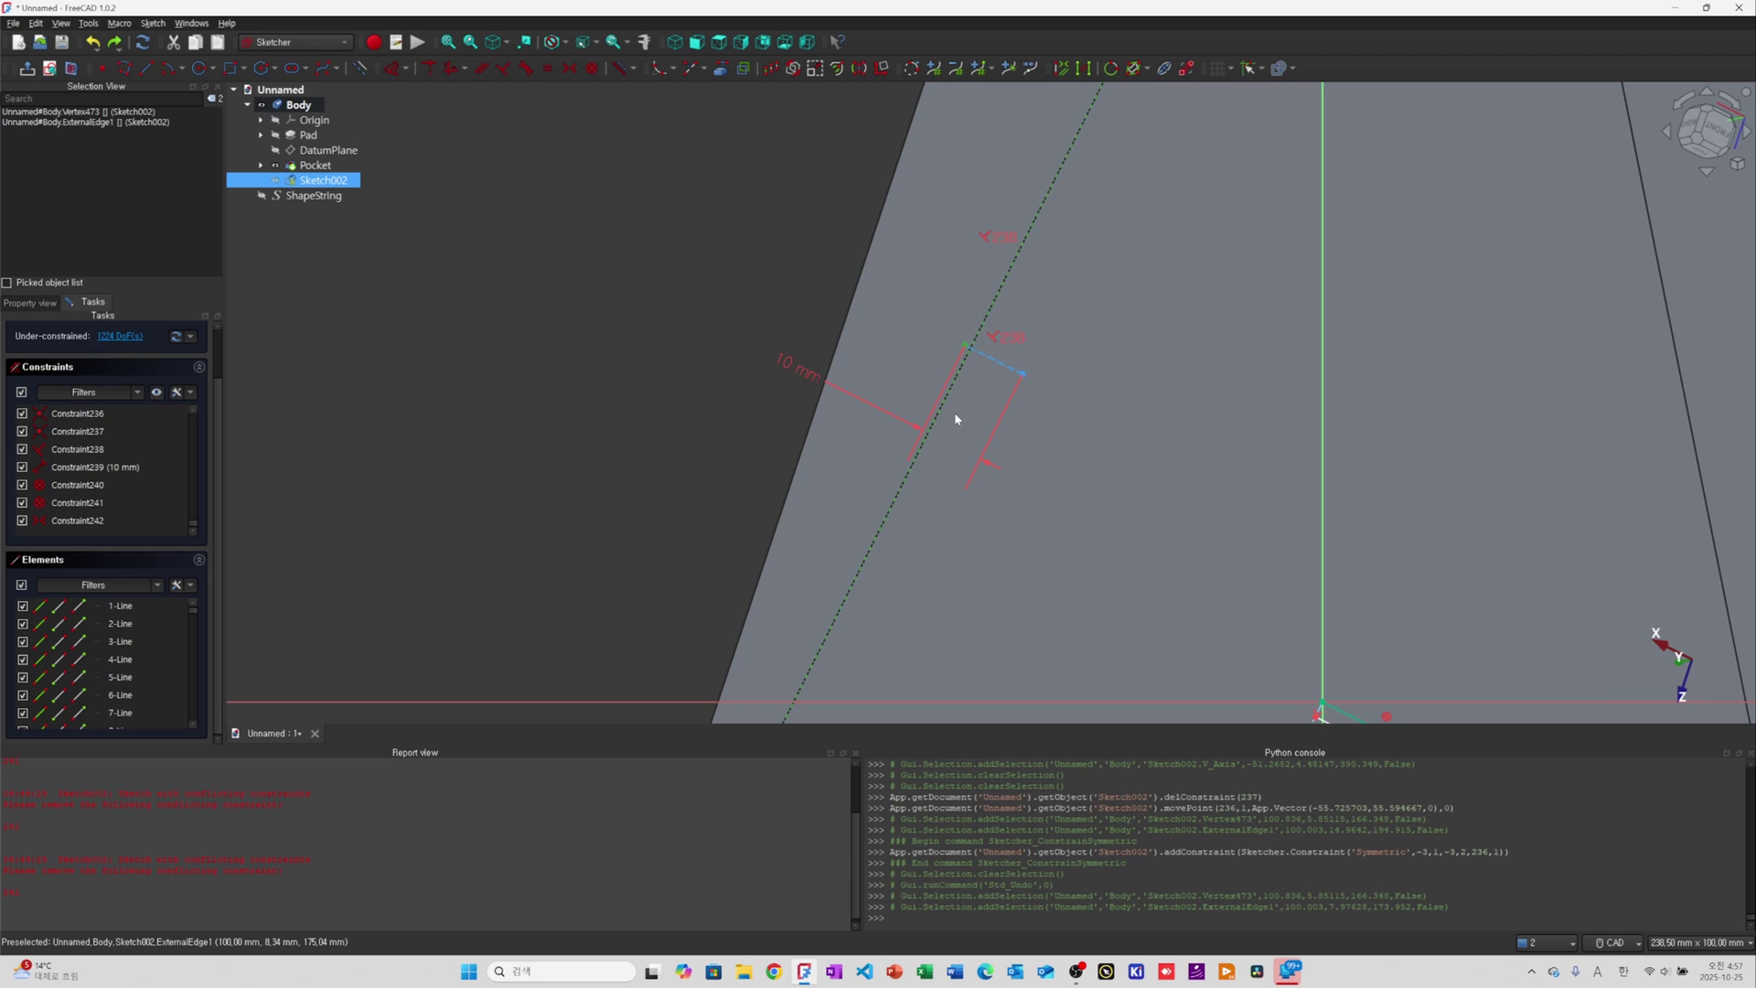
{"action": "key", "text": "c"}
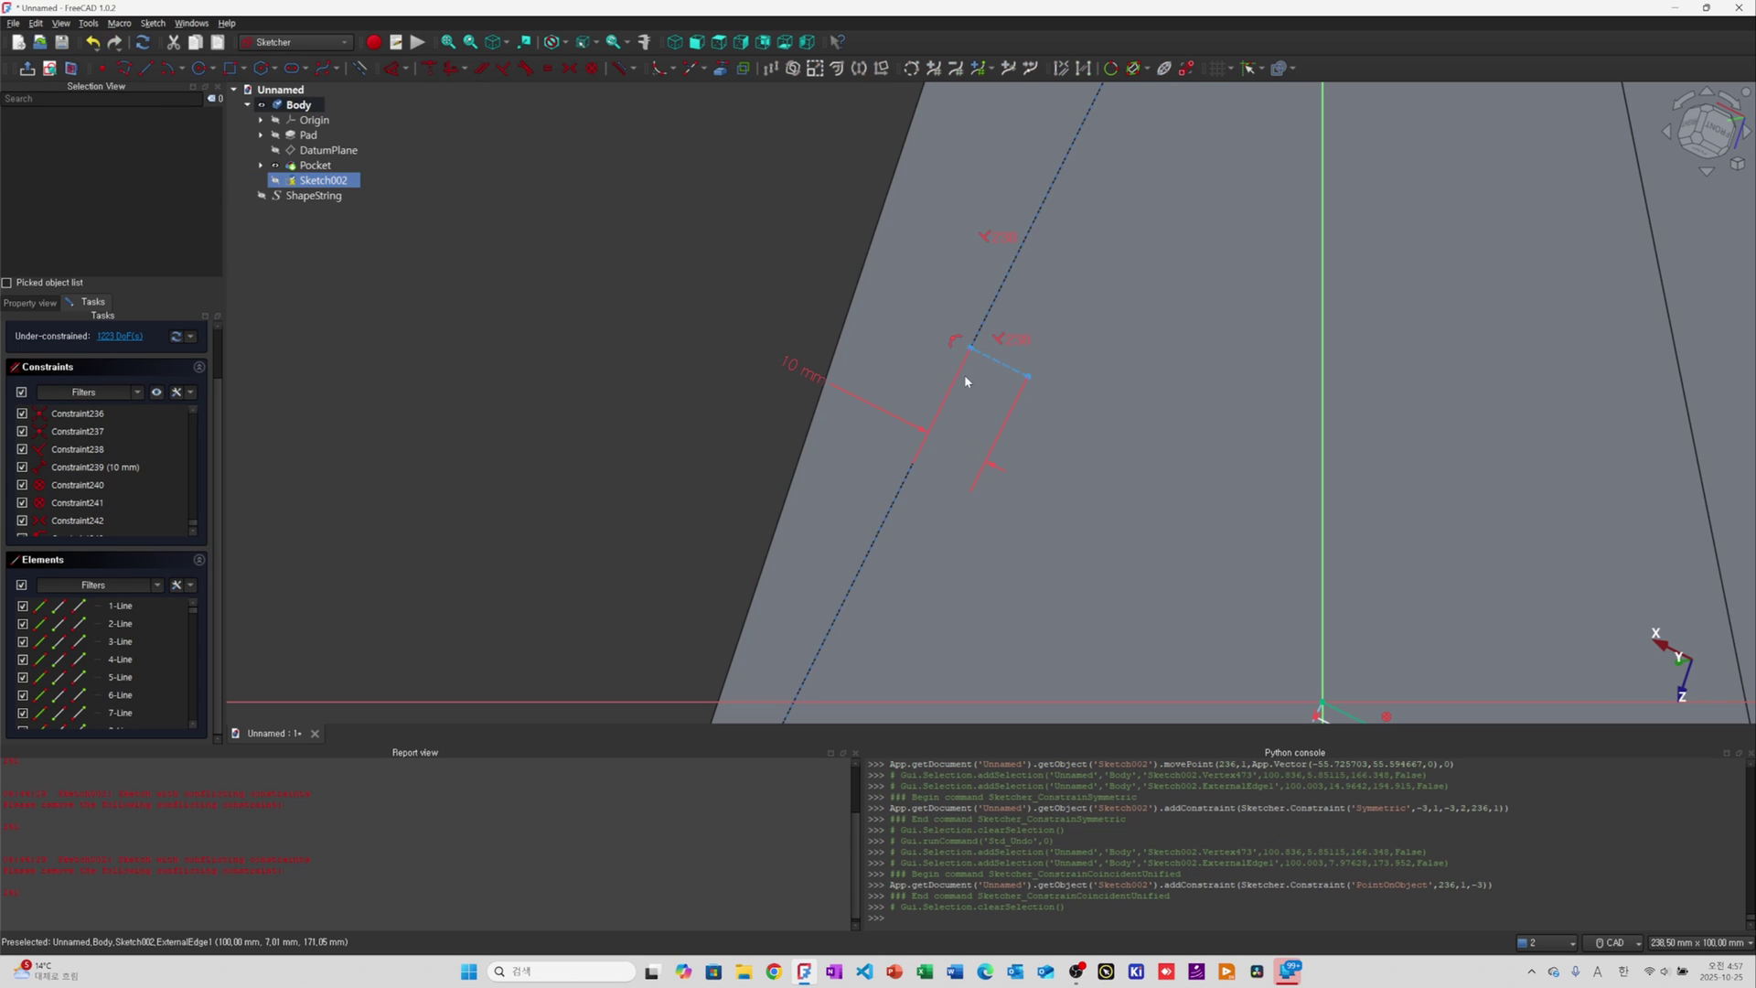
Slide the 10 mm construction line along the projected edge to a place just short of the corner near the text's k end
{"action": "left_click_drag", "start_coordinate": [1030, 376], "coordinate": [1015, 509]}
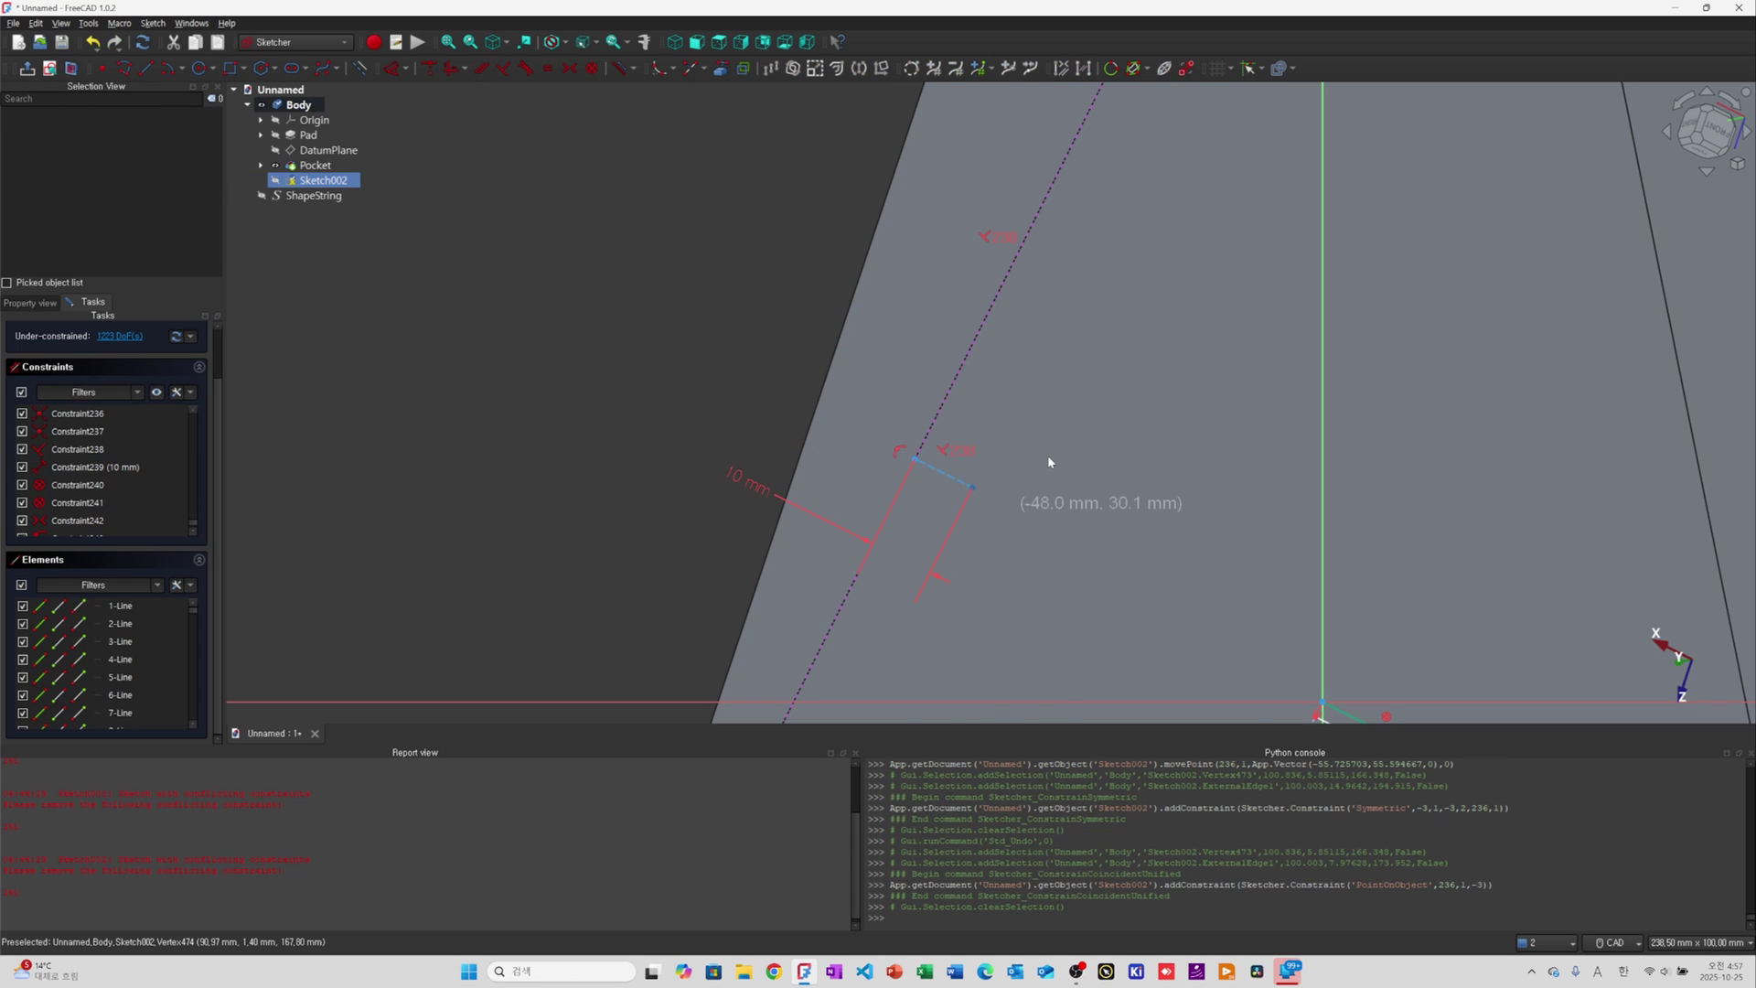
{"action": "scroll", "coordinate": [1046, 455], "scroll_direction": "down", "scroll_amount": 8}
{"action": "scroll", "coordinate": [1020, 555], "scroll_direction": "up", "scroll_amount": 4}
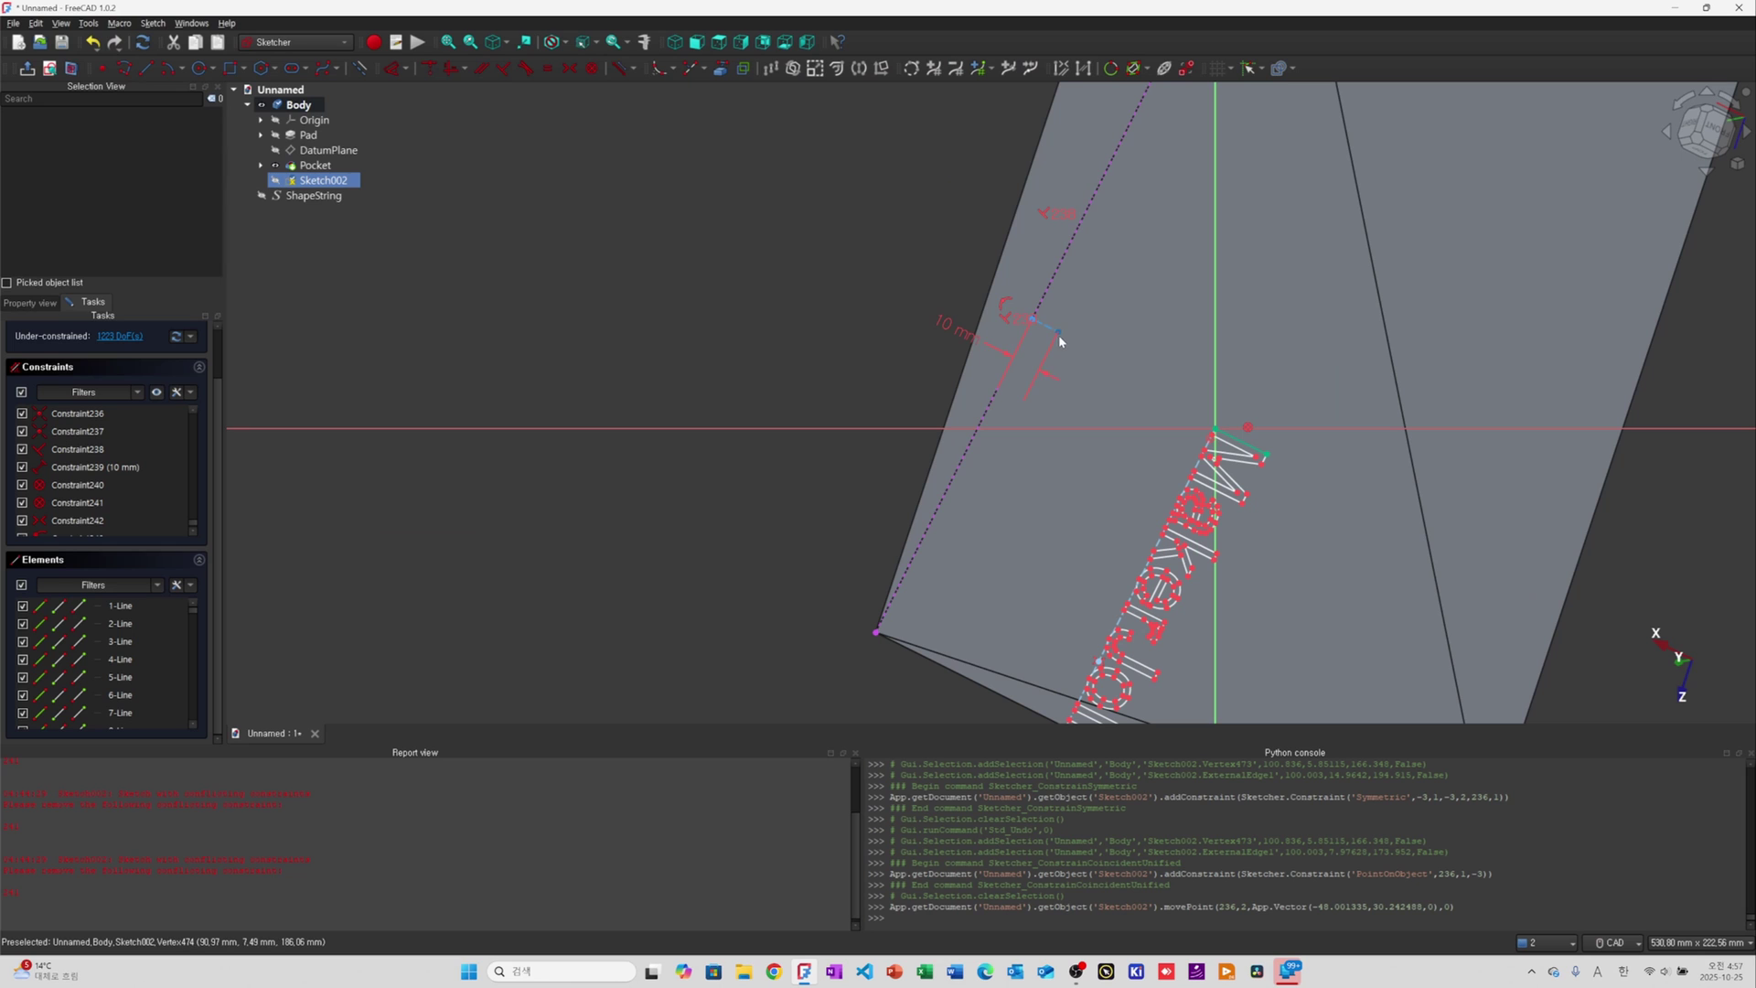
{"action": "left_click_drag", "start_coordinate": [1060, 338], "coordinate": [1031, 604]}
{"action": "scroll", "coordinate": [1072, 553], "scroll_direction": "down", "scroll_amount": 3}
{"action": "scroll", "coordinate": [1072, 575], "scroll_direction": "down", "scroll_amount": 3}
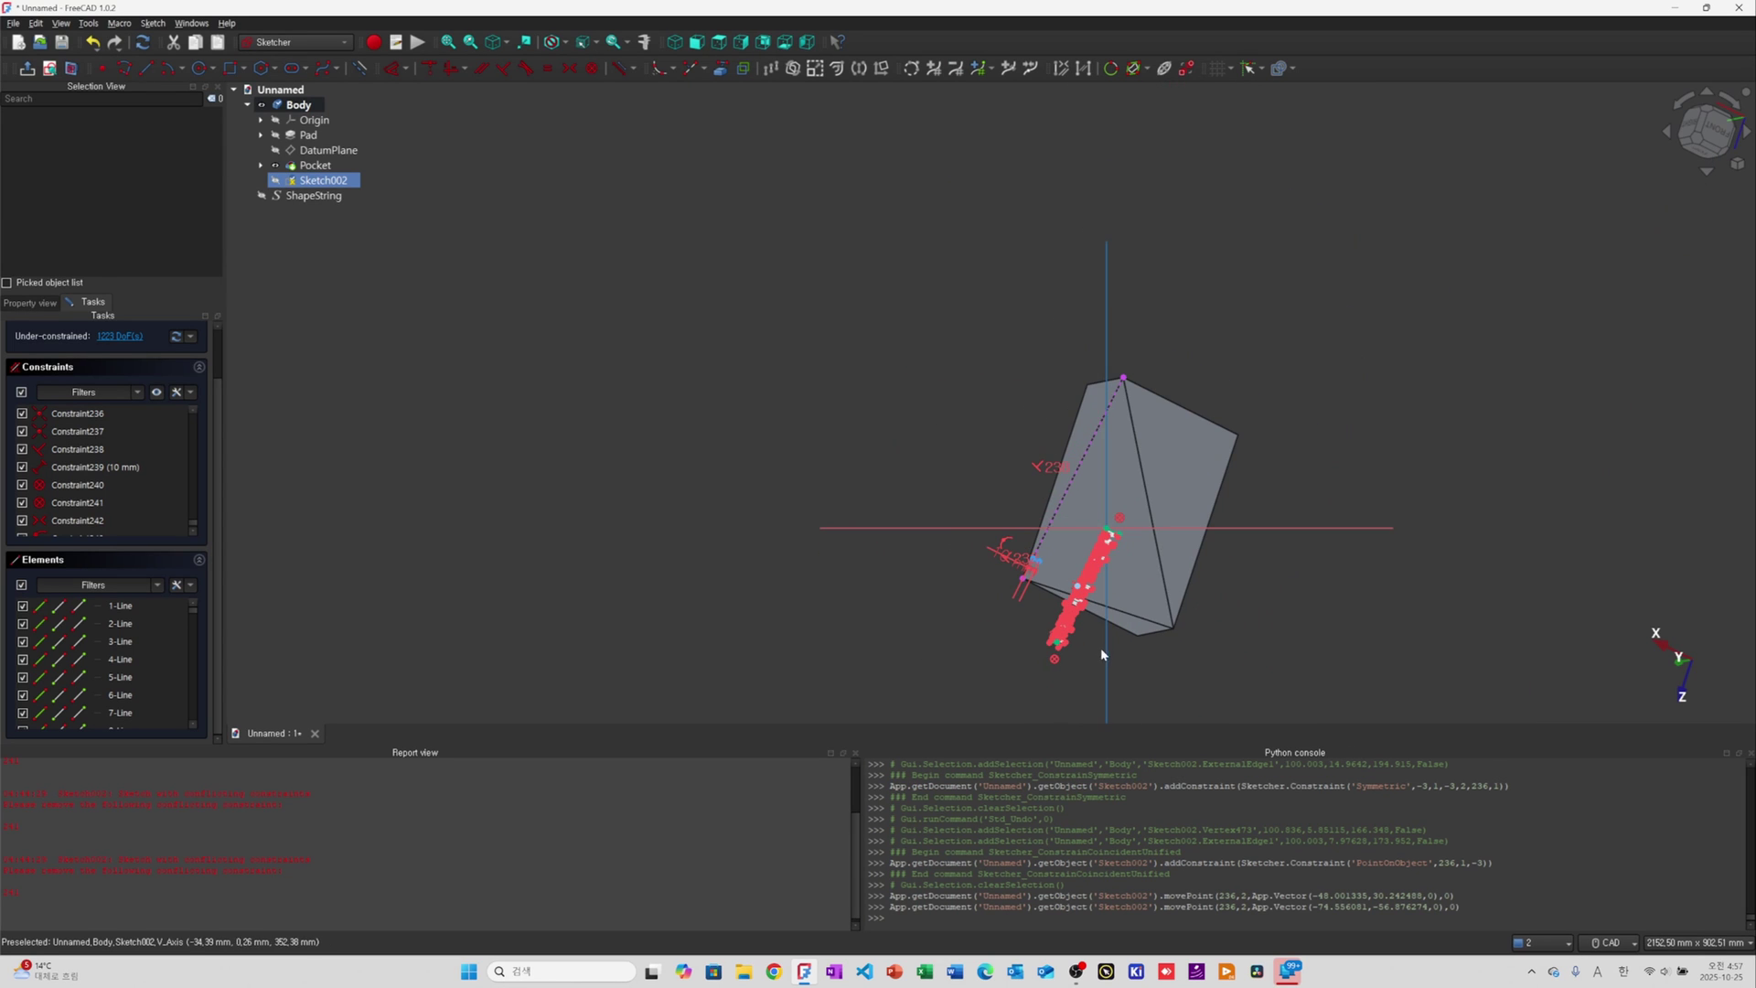
{"action": "scroll", "coordinate": [1057, 604], "scroll_direction": "up", "scroll_amount": 5}
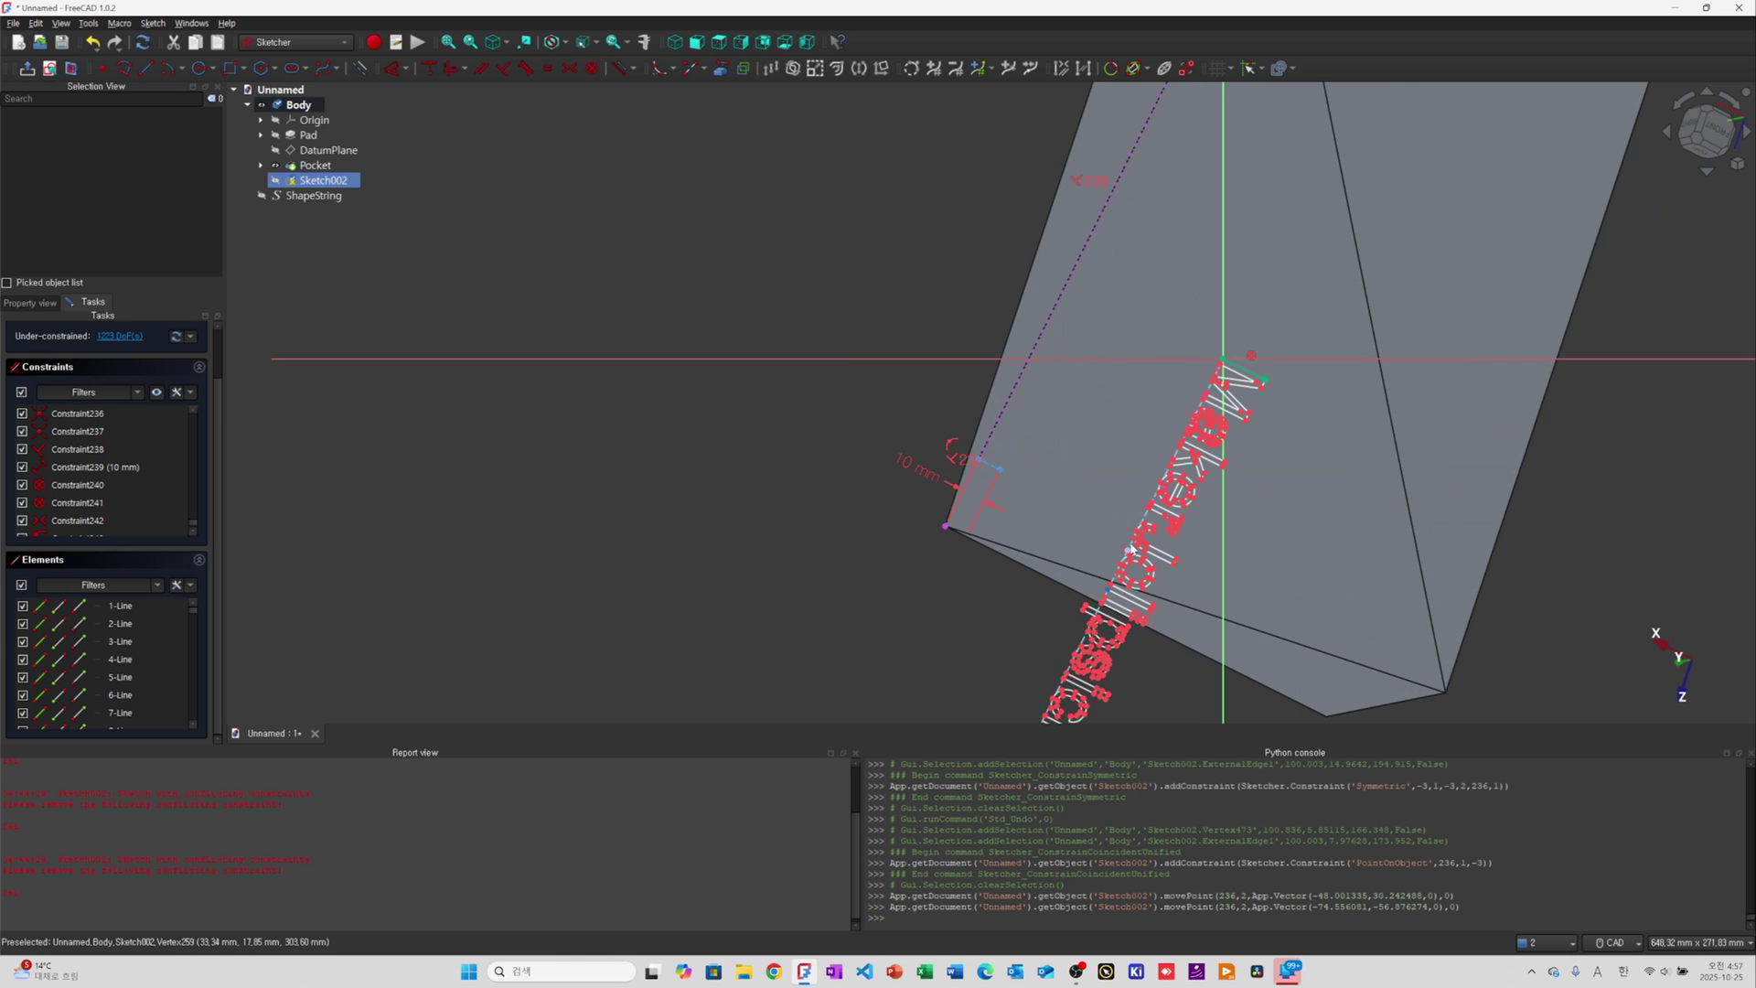
{"action": "scroll", "coordinate": [923, 315], "scroll_direction": "down", "scroll_amount": 3}
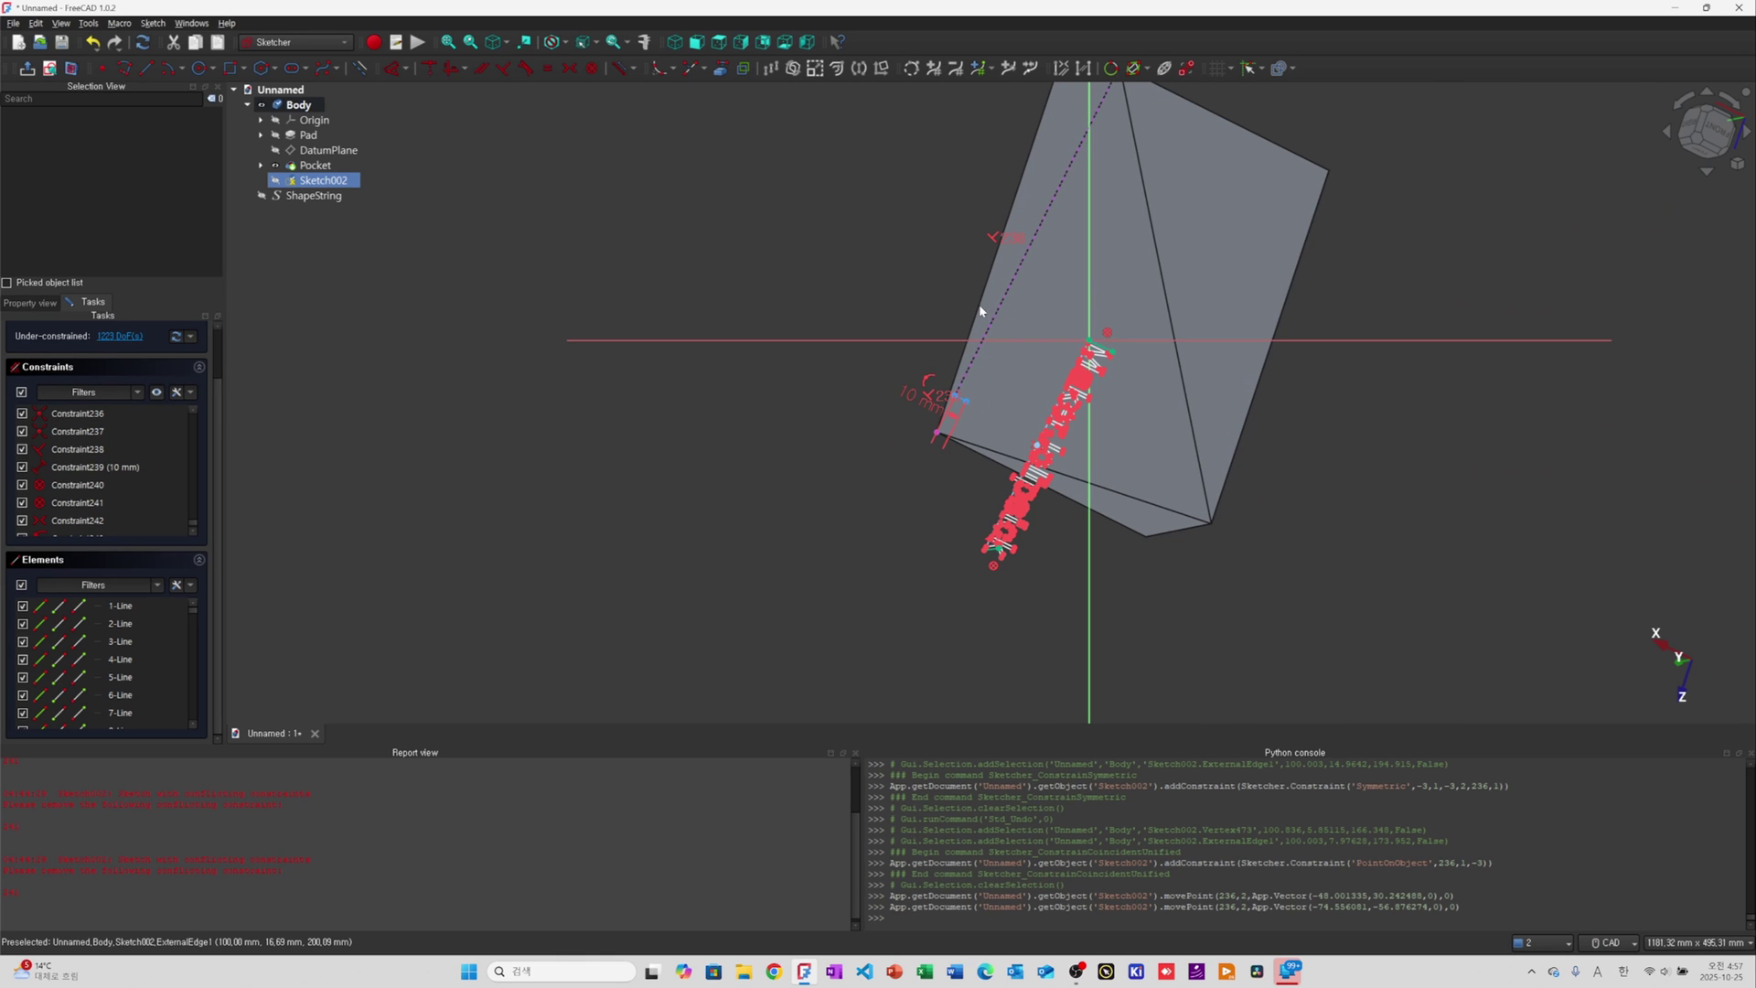
Translate the text outline, excluding the 10 mm construction line, with 0 copies, moving the final k's baseline corner onto the line's free end
{"action": "mouse_move", "coordinate": [922, 304]}
{"action": "left_mouse_down"}
{"action": "mouse_move", "coordinate": [1220, 667]}
{"action": "mouse_move", "coordinate": [1243, 617]}
{"action": "left_mouse_up"}
{"action": "scroll", "coordinate": [924, 389], "scroll_direction": "up", "scroll_amount": 5}
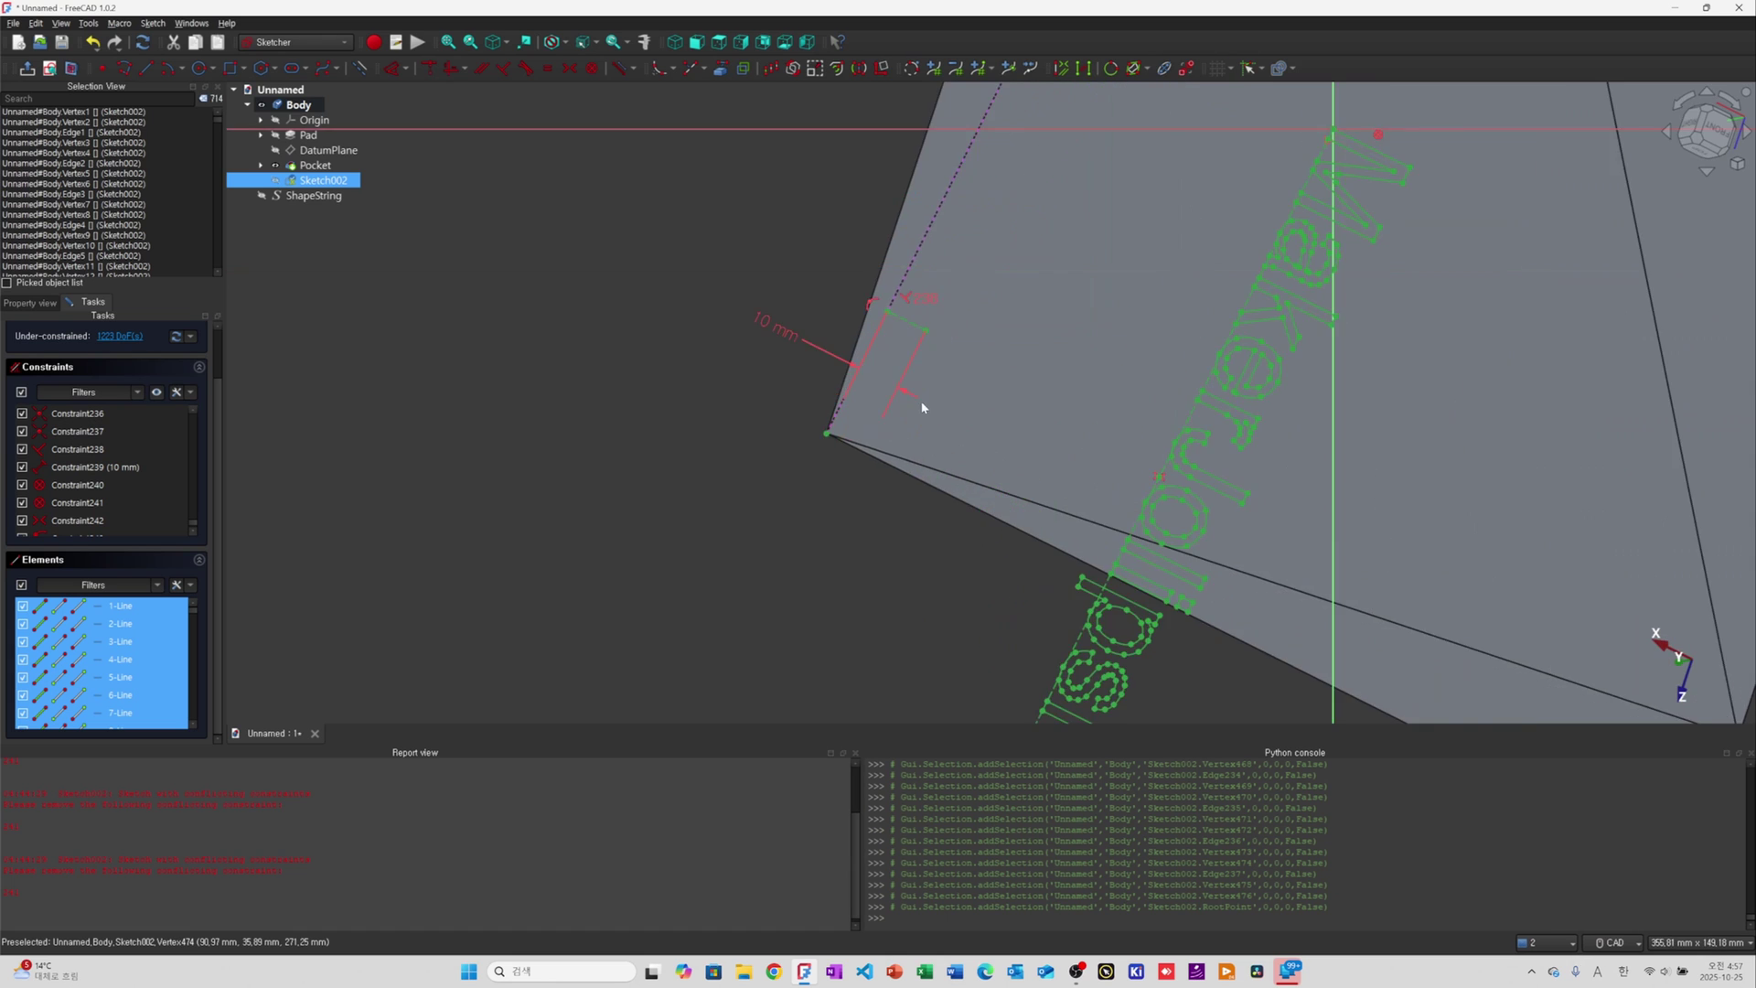
{"action": "scroll", "coordinate": [914, 276], "scroll_direction": "down", "scroll_amount": 3}
{"action": "left_click", "coordinate": [934, 283], "text": "ctrl"}
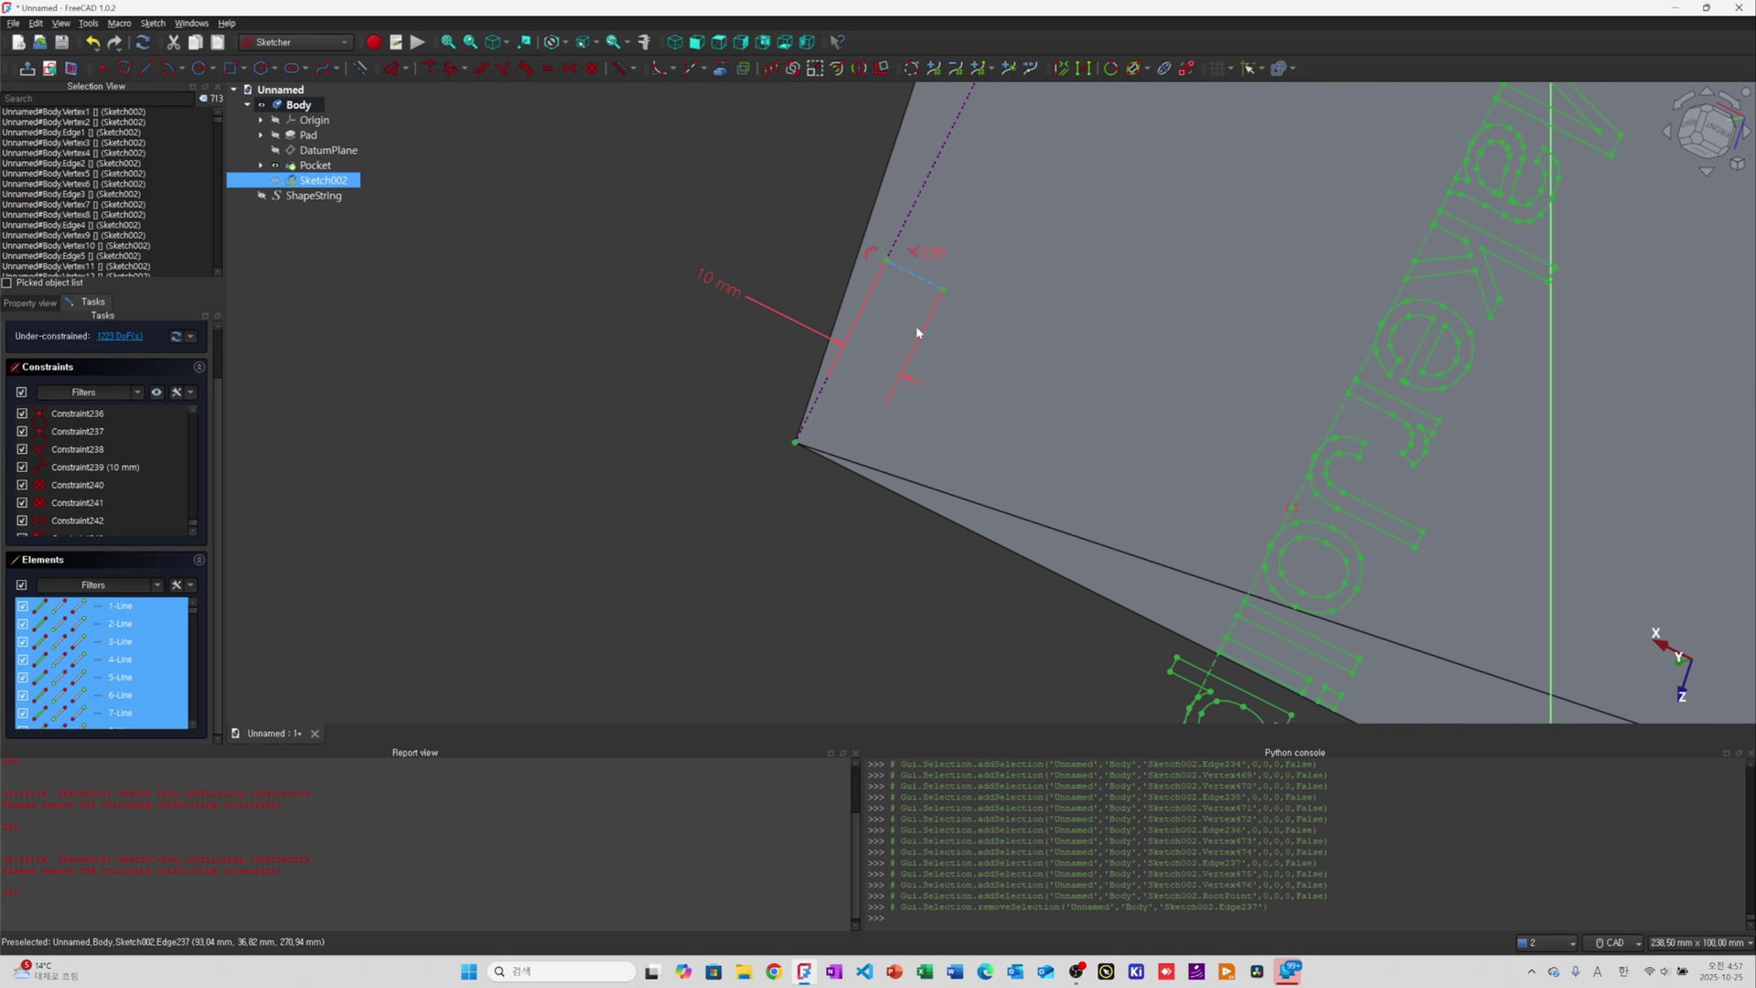
{"action": "scroll", "coordinate": [1006, 412], "scroll_direction": "down", "scroll_amount": 6}
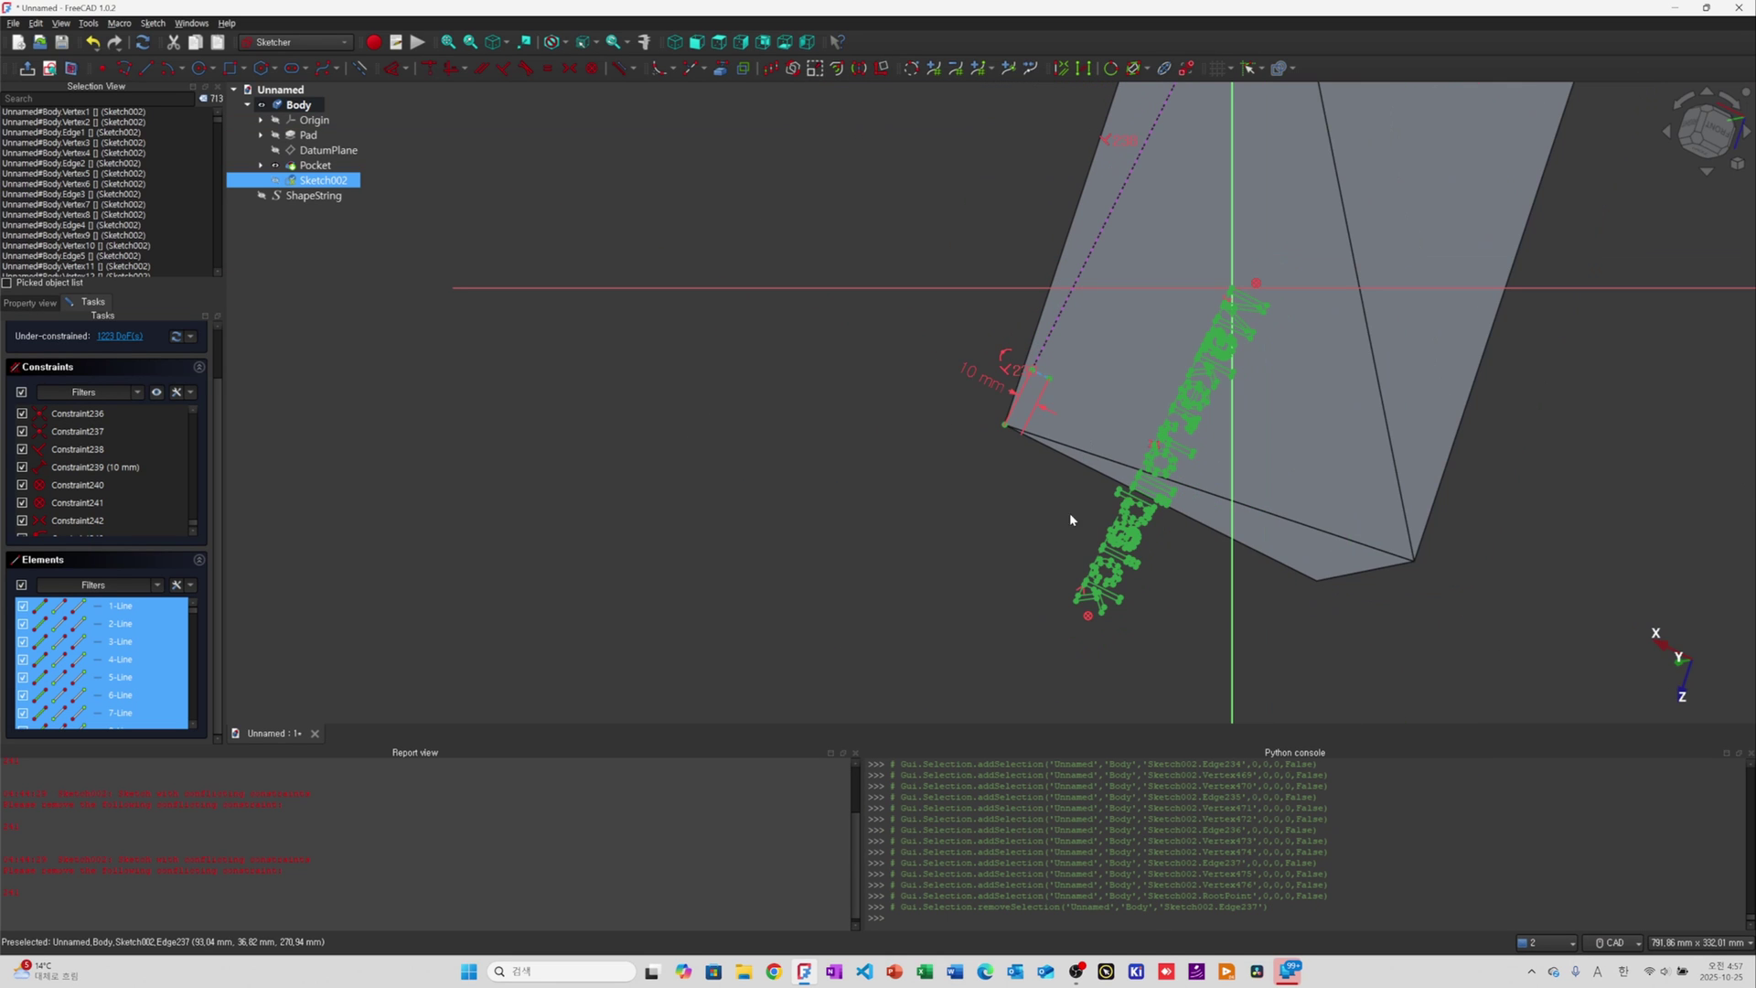
{"action": "scroll", "coordinate": [1052, 412], "scroll_direction": "up", "scroll_amount": 5}
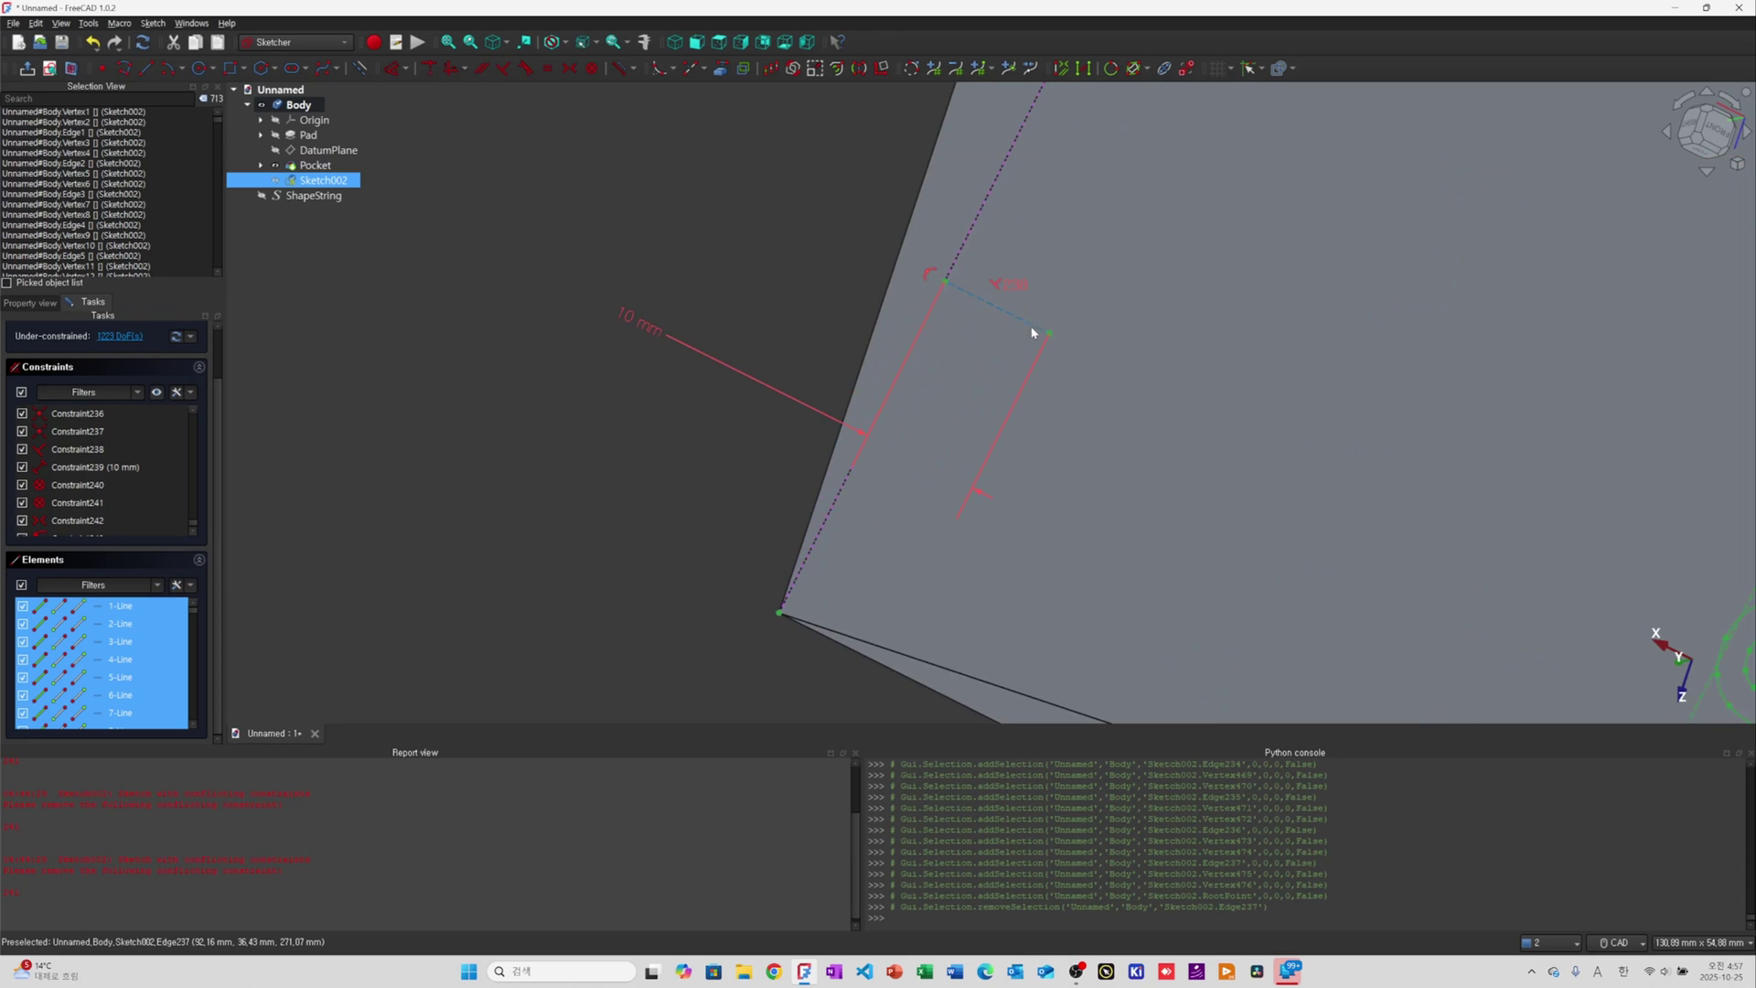
{"action": "scroll", "coordinate": [1029, 380], "scroll_direction": "up", "scroll_amount": 3}
{"action": "left_click", "coordinate": [1048, 350], "text": "ctrl"}
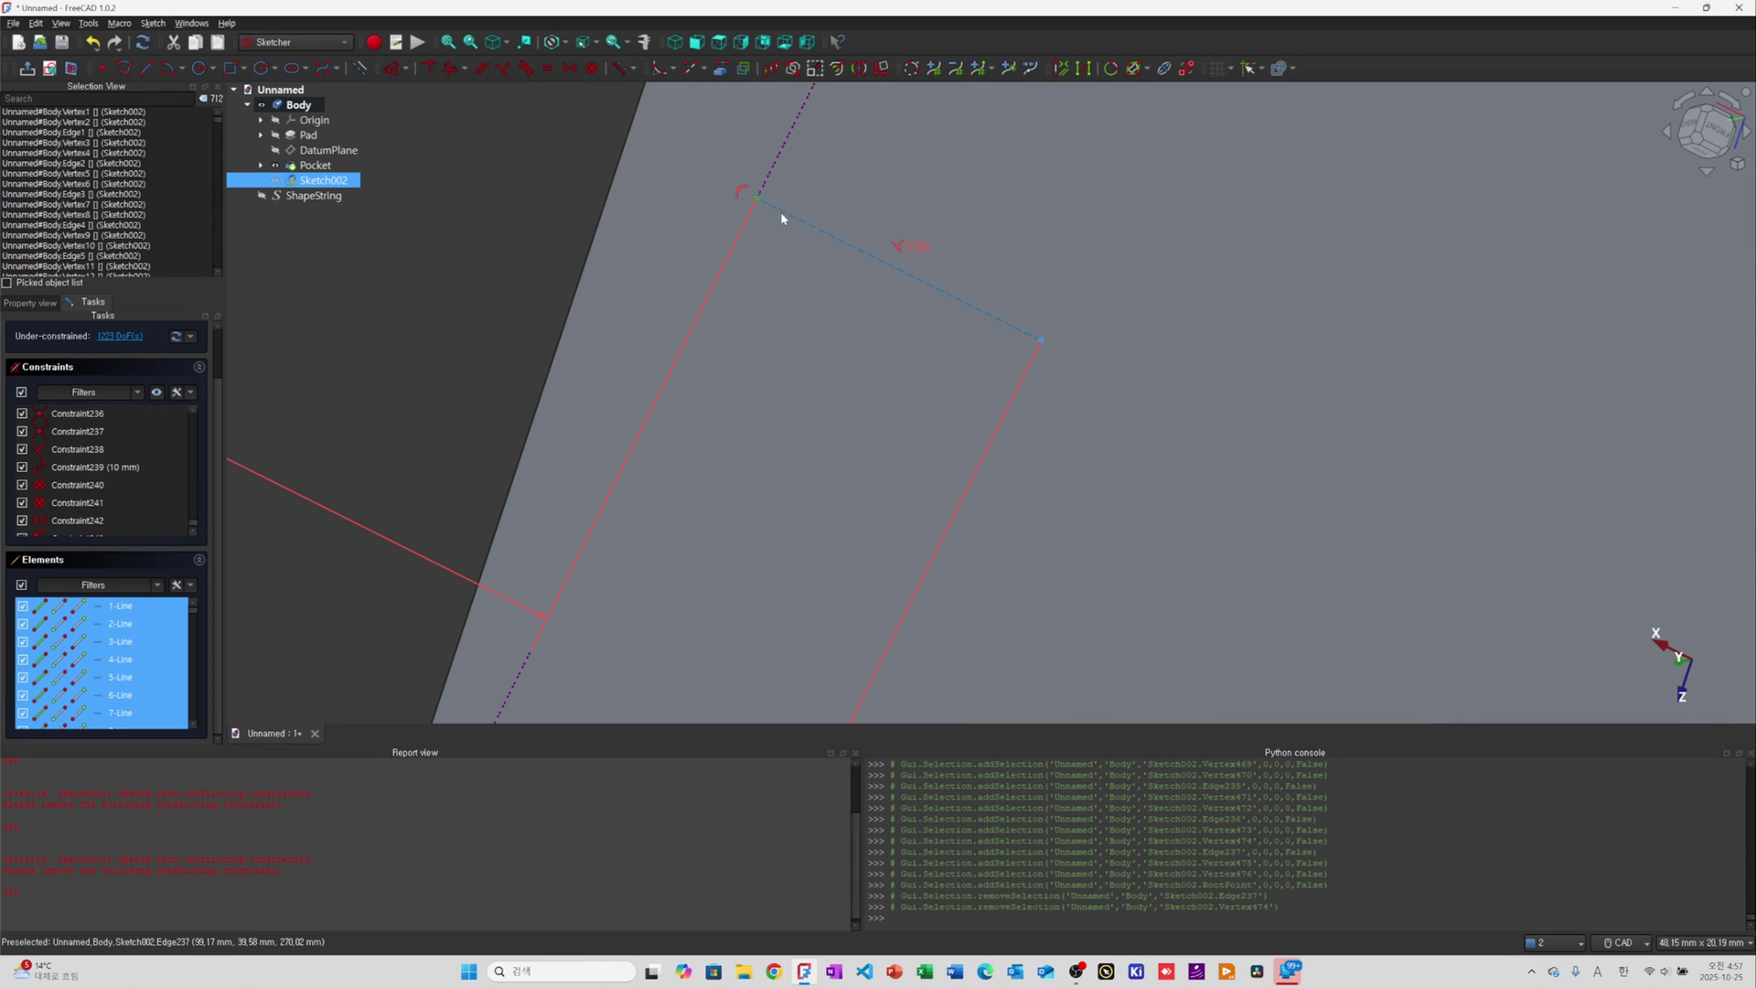
{"action": "left_click", "coordinate": [757, 196], "text": "ctrl"}
{"action": "scroll", "coordinate": [970, 388], "scroll_direction": "down", "scroll_amount": 8}
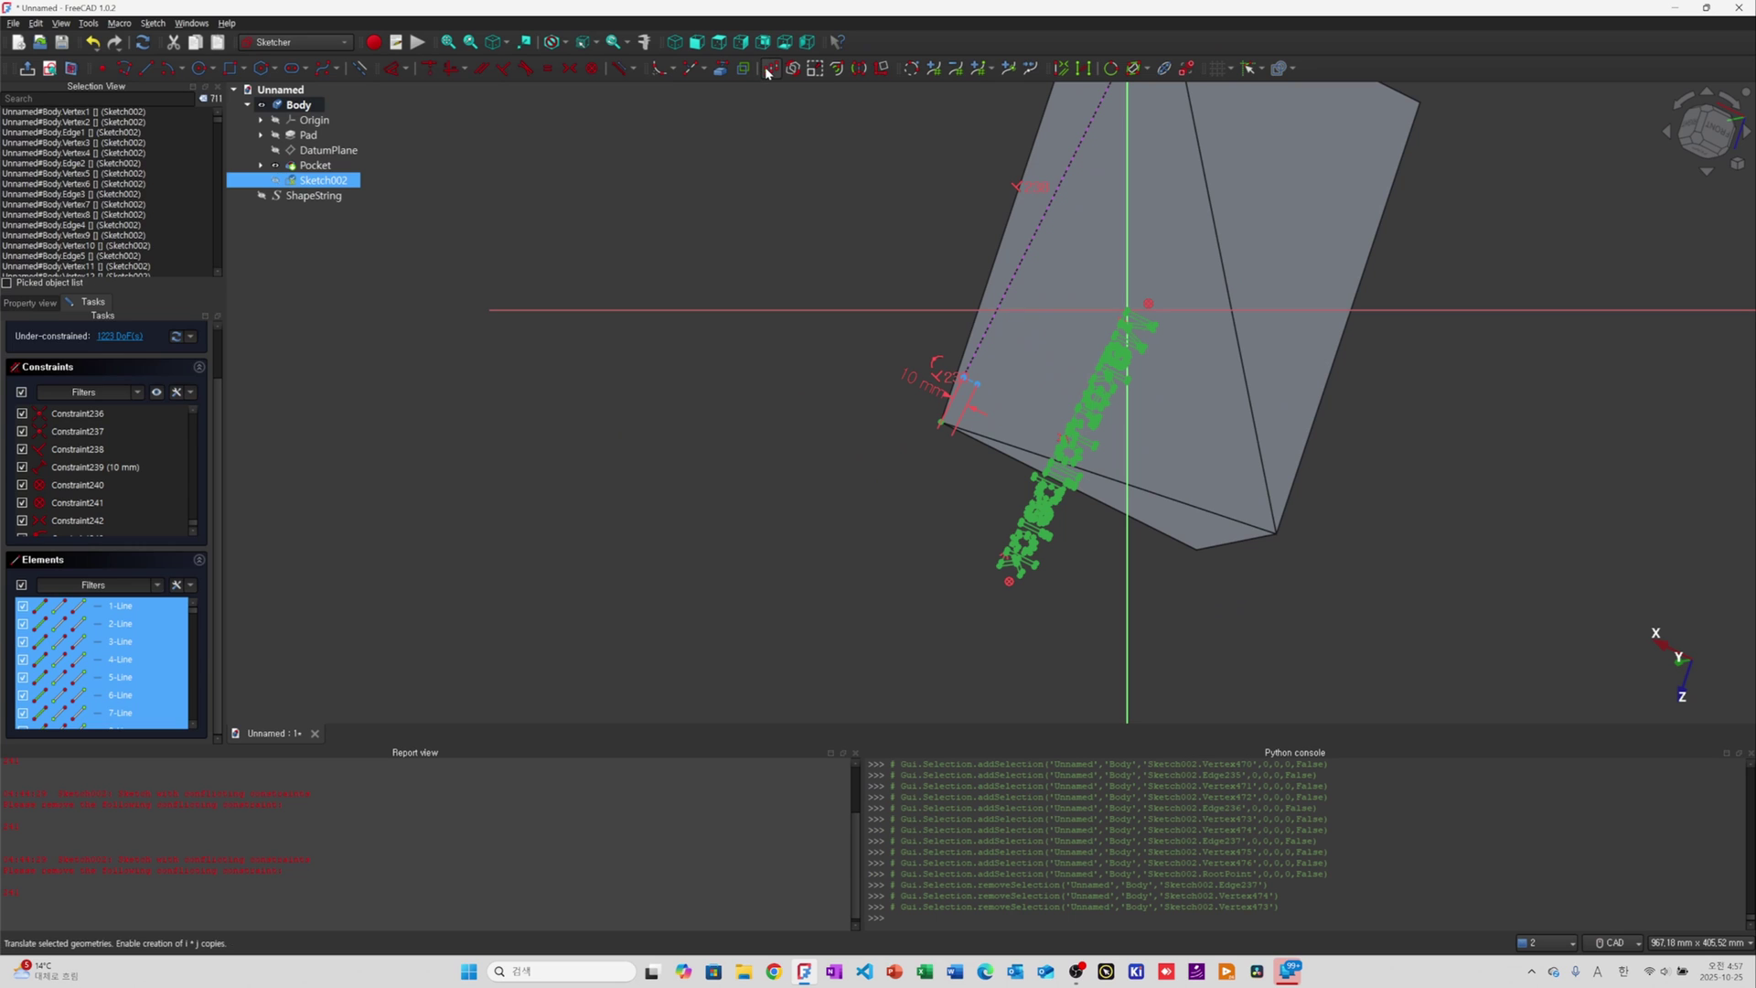
{"action": "left_click", "coordinate": [771, 69]}
{"action": "scroll", "coordinate": [995, 581], "scroll_direction": "up", "scroll_amount": 6}
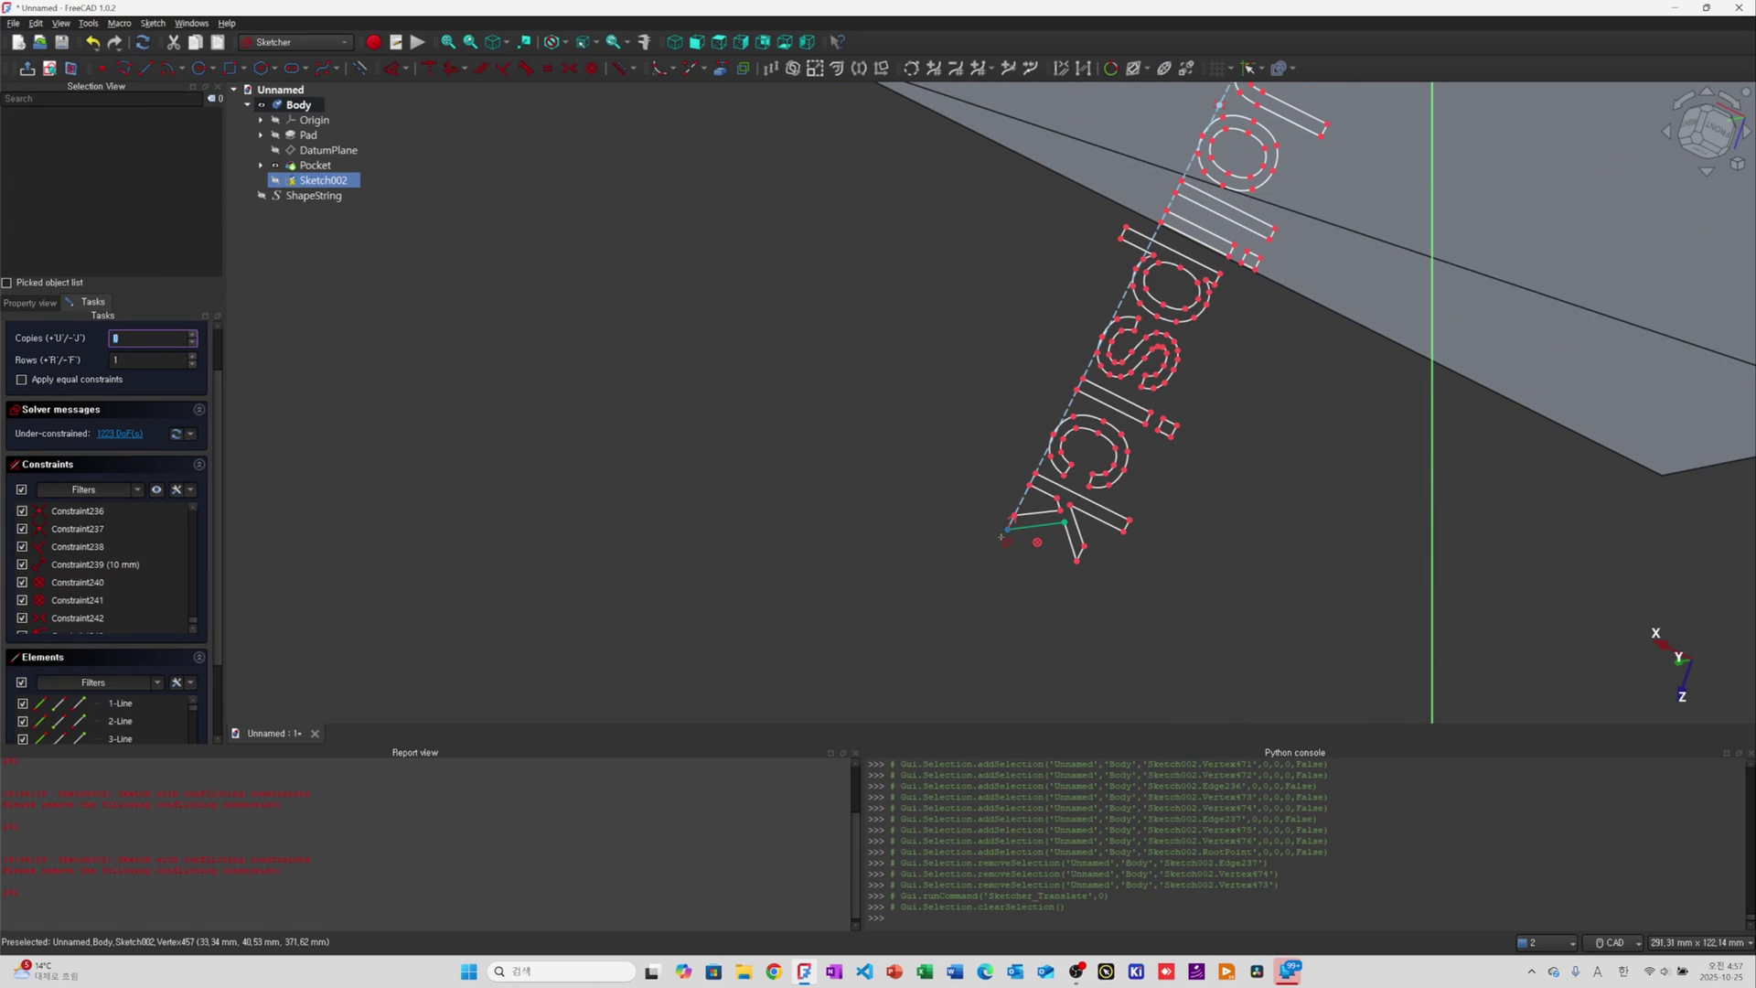
{"action": "left_click", "coordinate": [1008, 530]}
{"action": "scroll", "coordinate": [1005, 608], "scroll_direction": "down", "scroll_amount": 4}
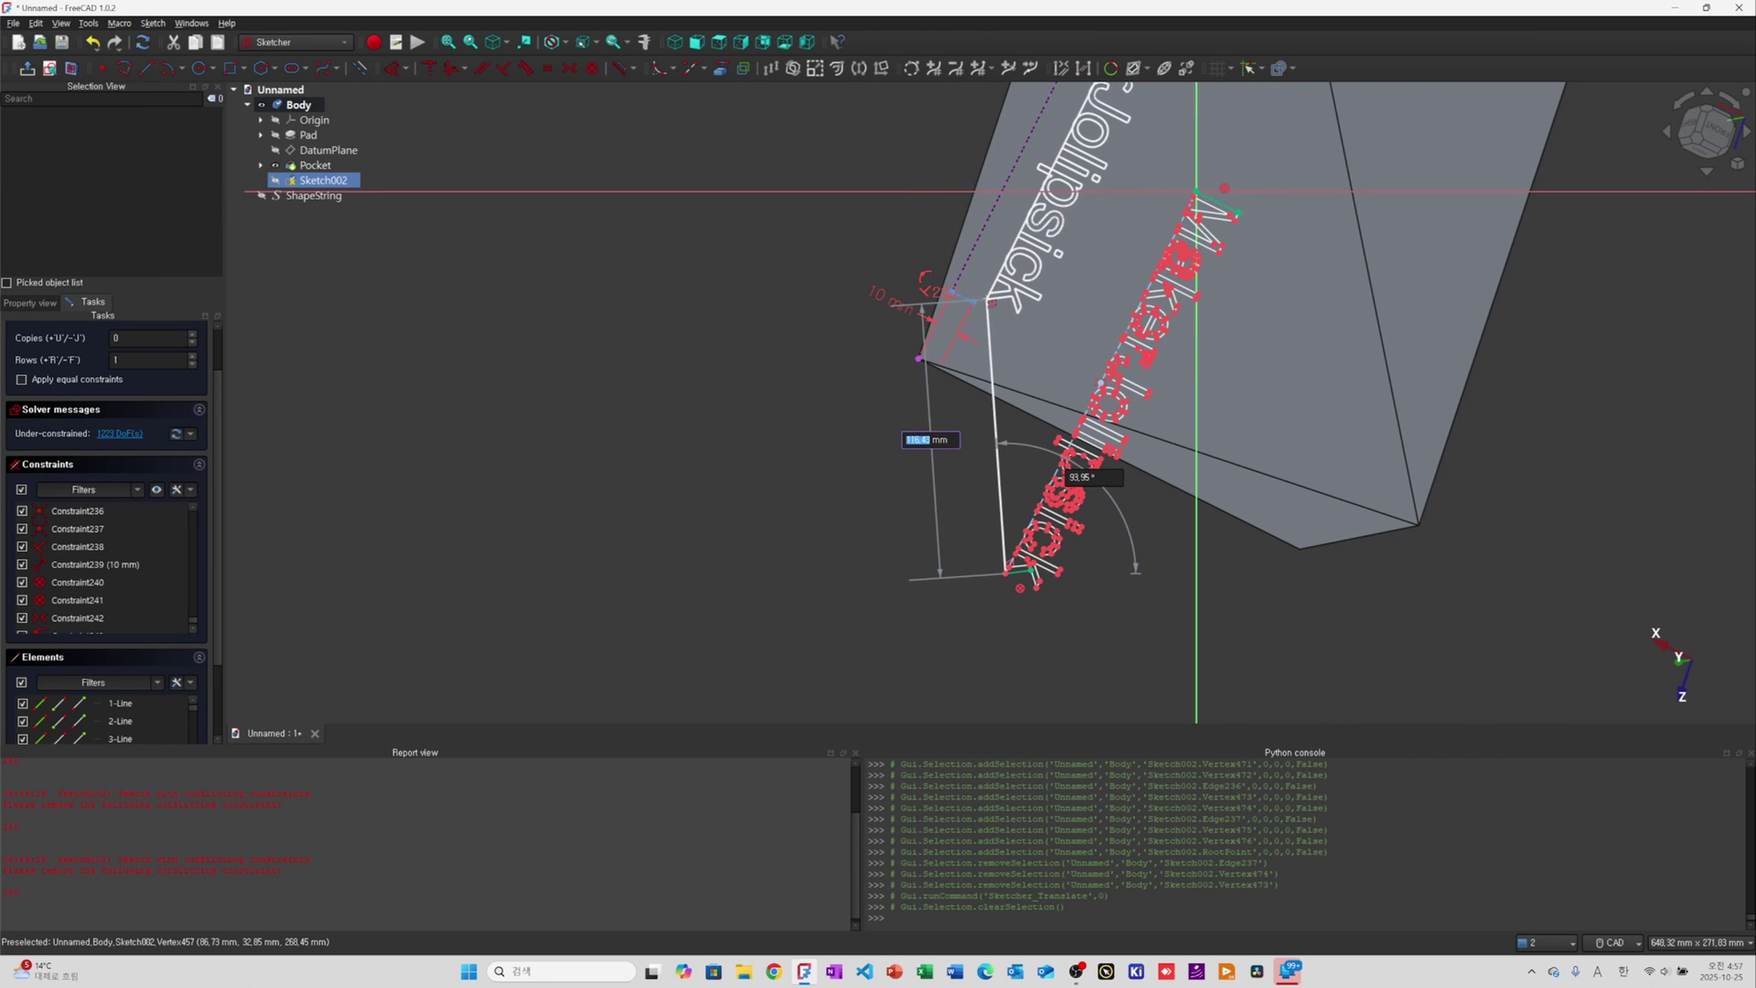
{"action": "left_click", "coordinate": [995, 394]}
{"action": "scroll", "coordinate": [960, 402], "scroll_direction": "down", "scroll_amount": 5}
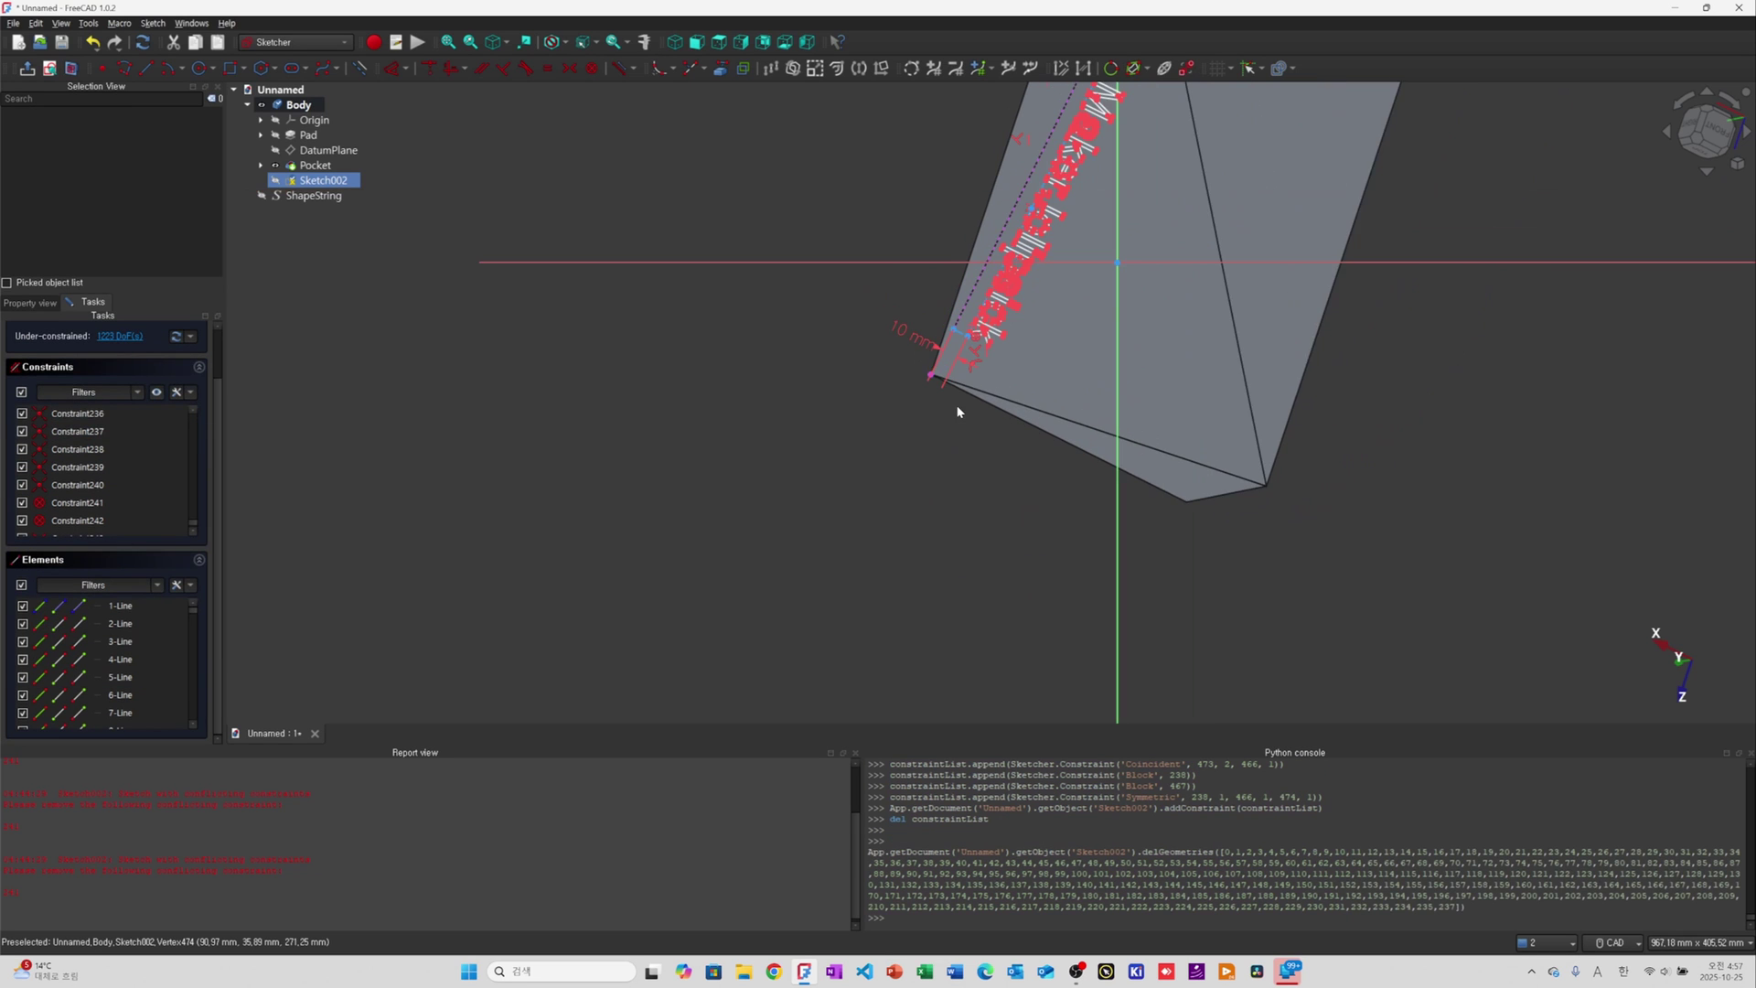
Inspect the moved text outline, leave the sketch, and view the text on the body's angled face
{"action": "scroll", "coordinate": [1035, 211], "scroll_direction": "up", "scroll_amount": 6}
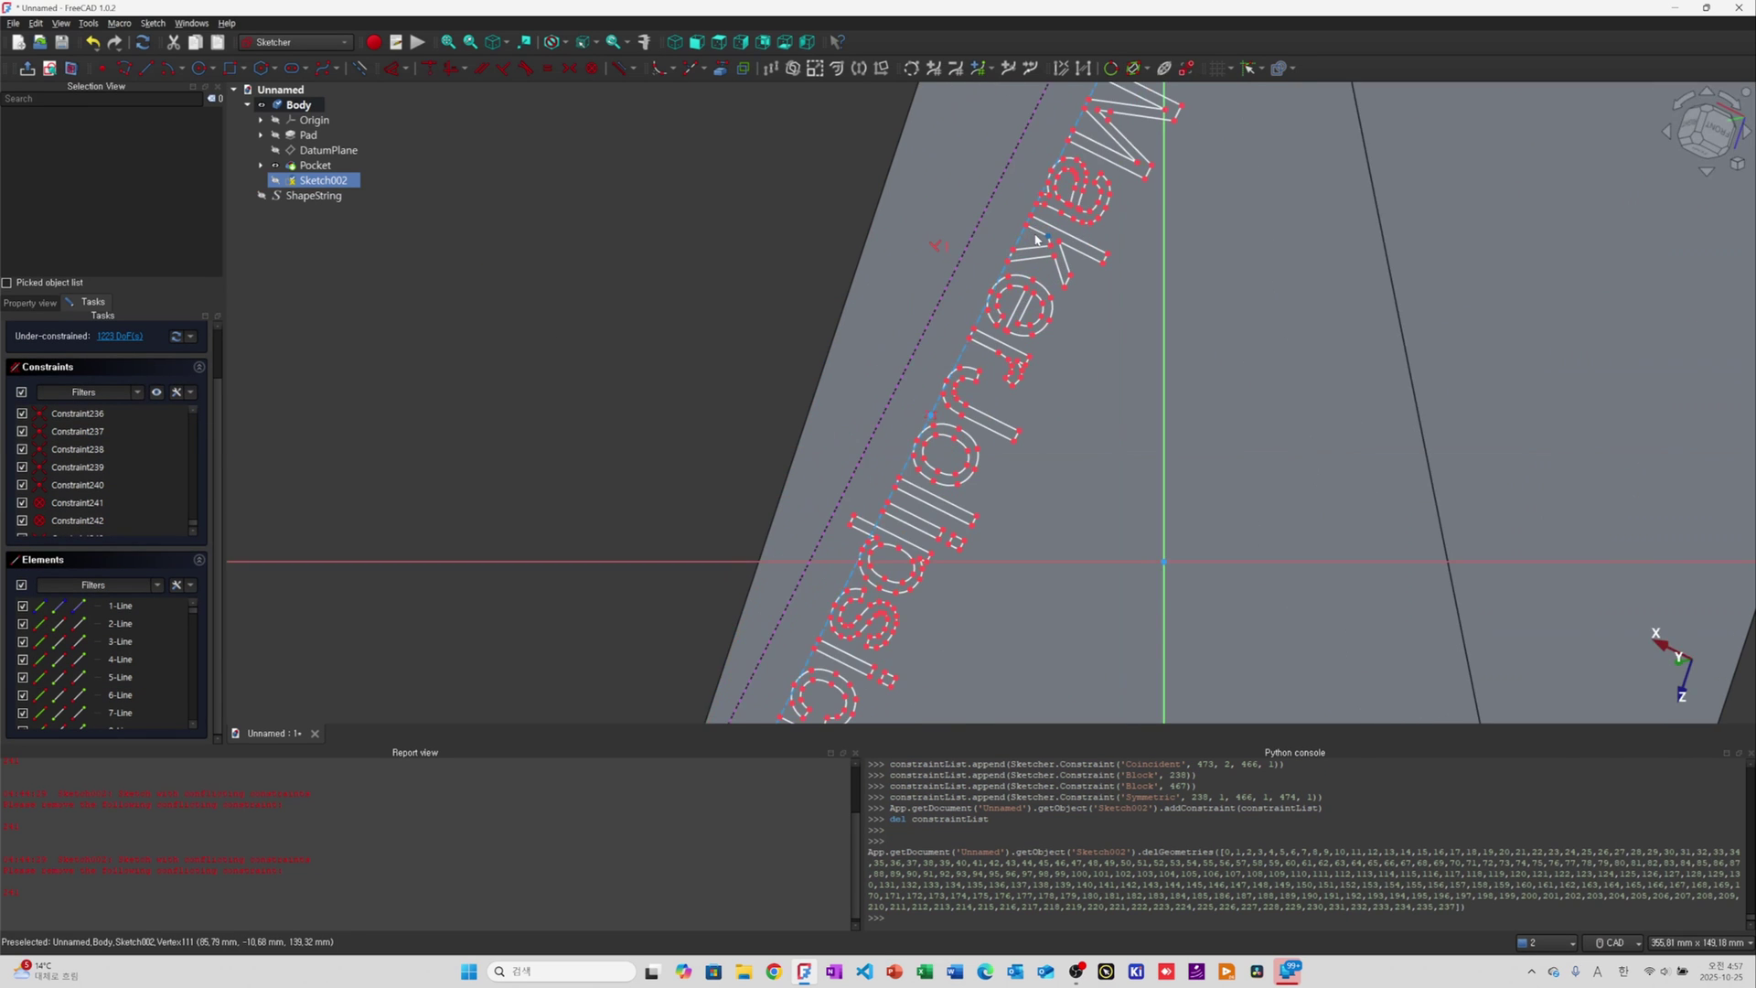
{"action": "scroll", "coordinate": [1040, 460], "scroll_direction": "down", "scroll_amount": 2}
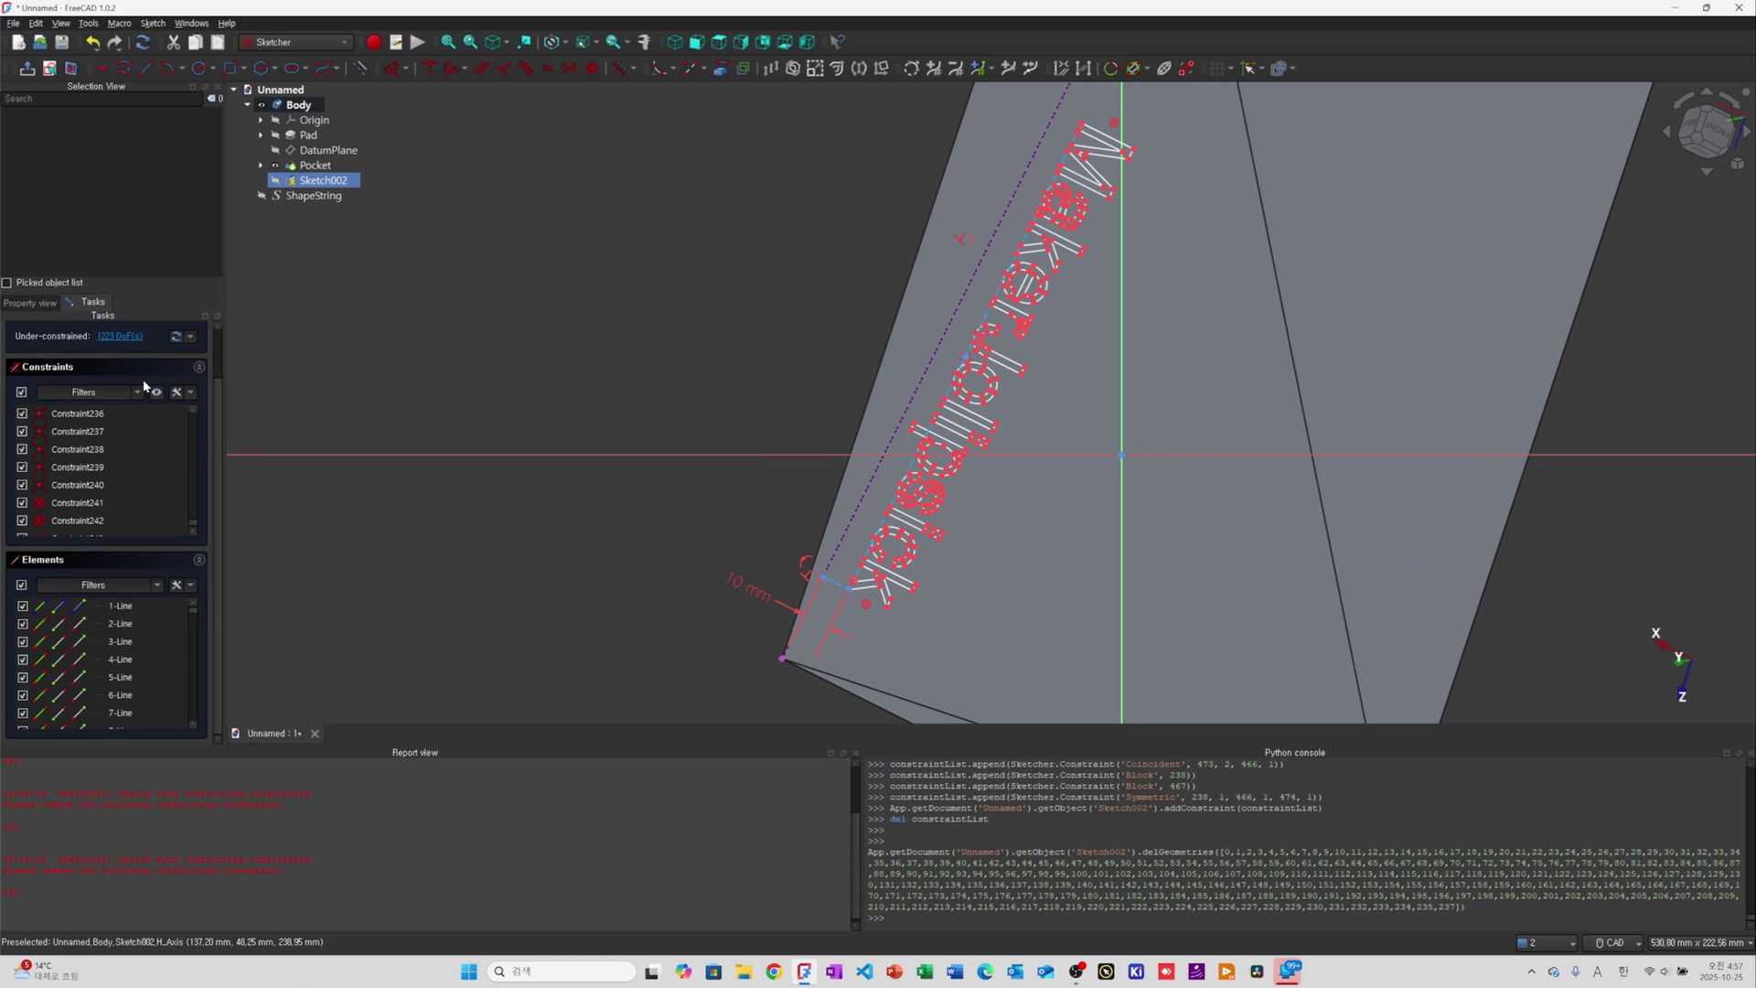
{"action": "scroll", "coordinate": [144, 385], "scroll_direction": "up", "scroll_amount": 1}
{"action": "left_click", "coordinate": [108, 341]}
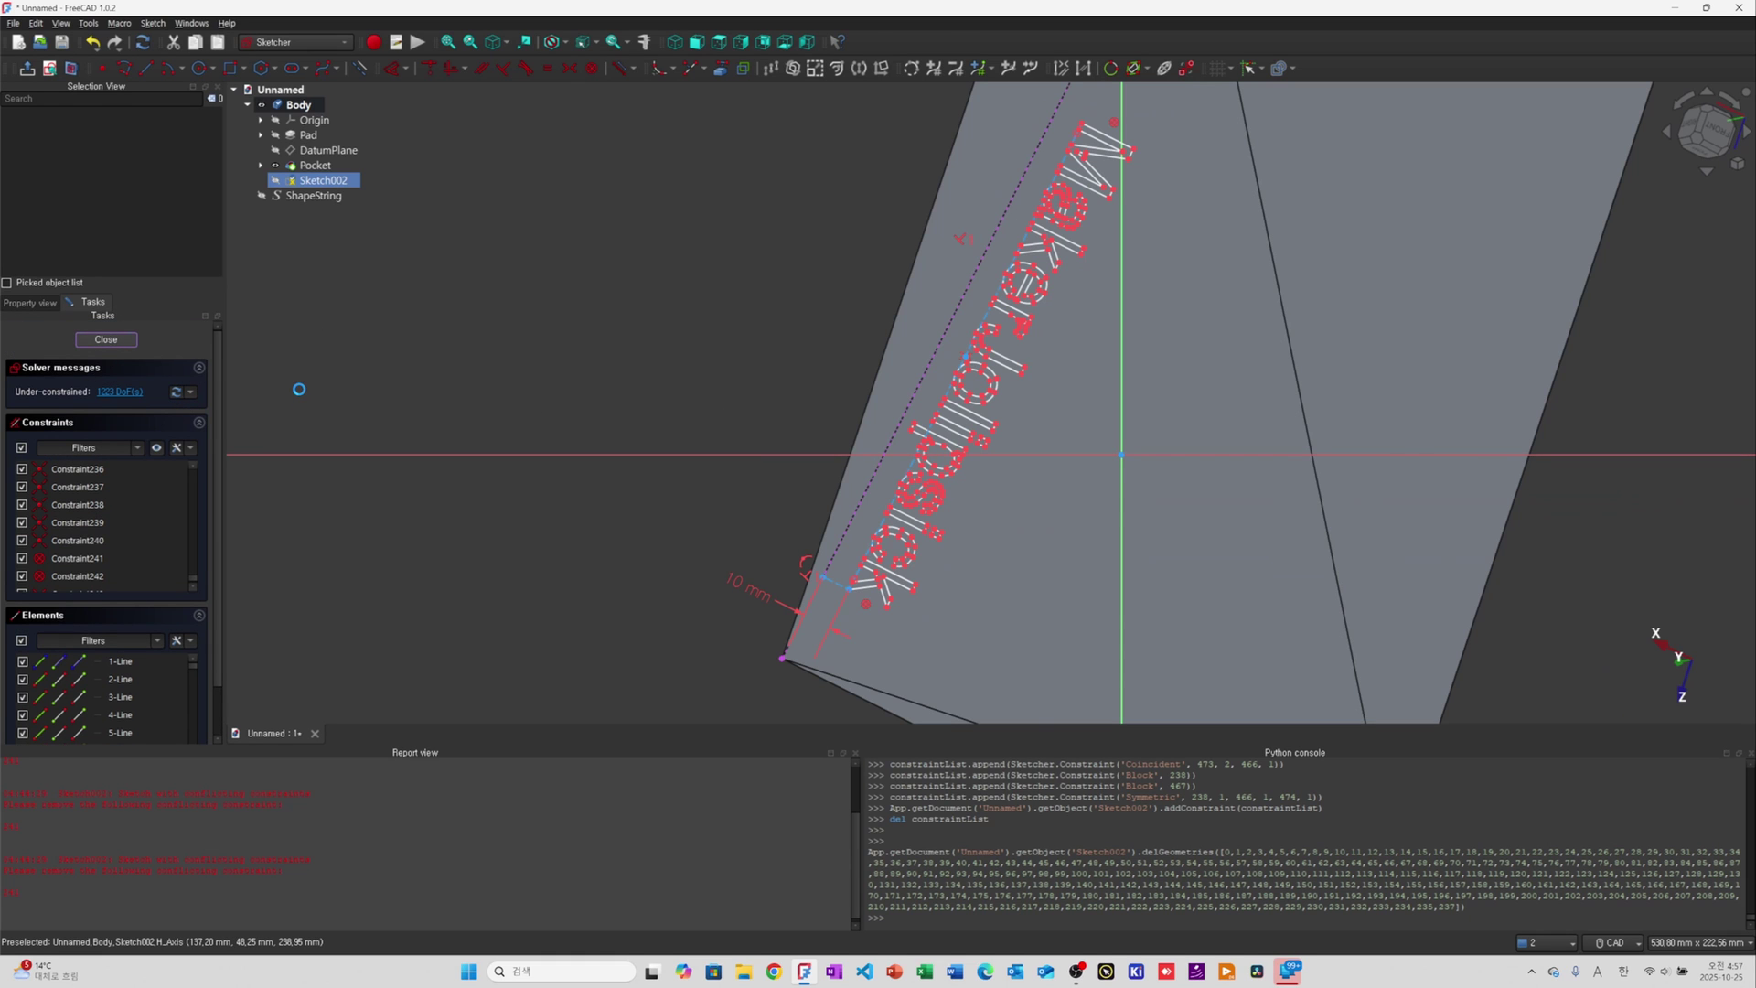
{"action": "scroll", "coordinate": [696, 403], "scroll_direction": "down", "scroll_amount": 3}
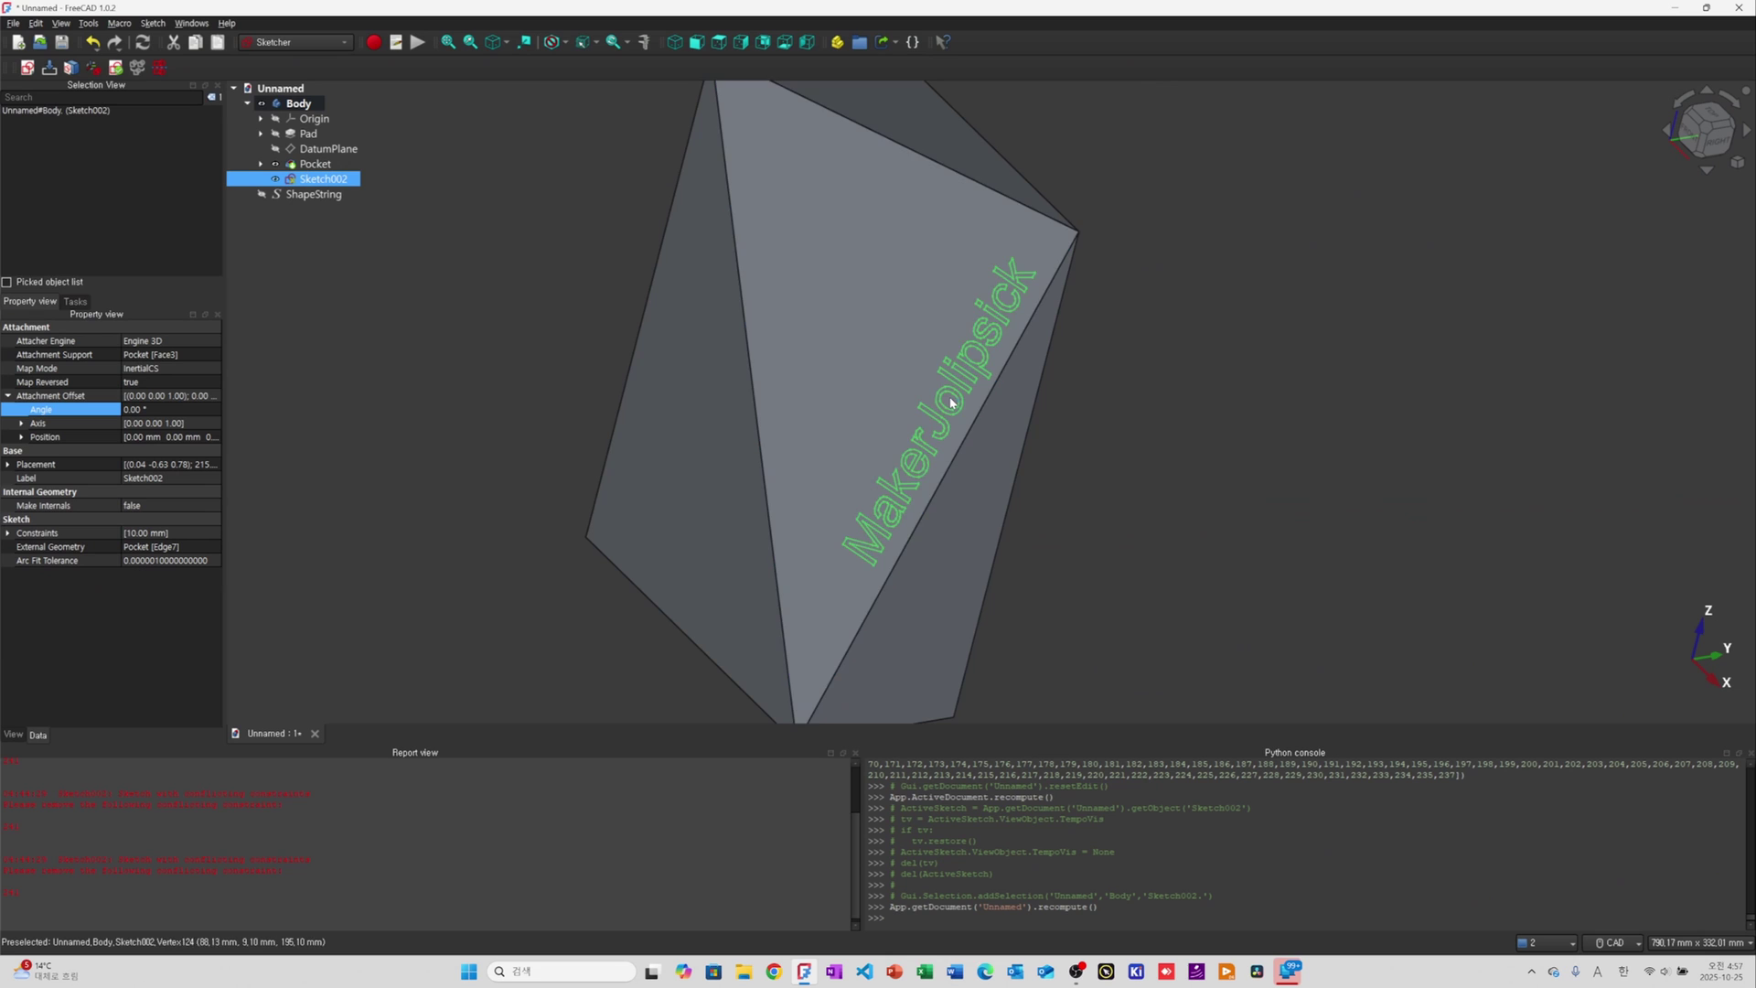
{"action": "scroll", "coordinate": [950, 404], "scroll_direction": "down", "scroll_amount": 2}
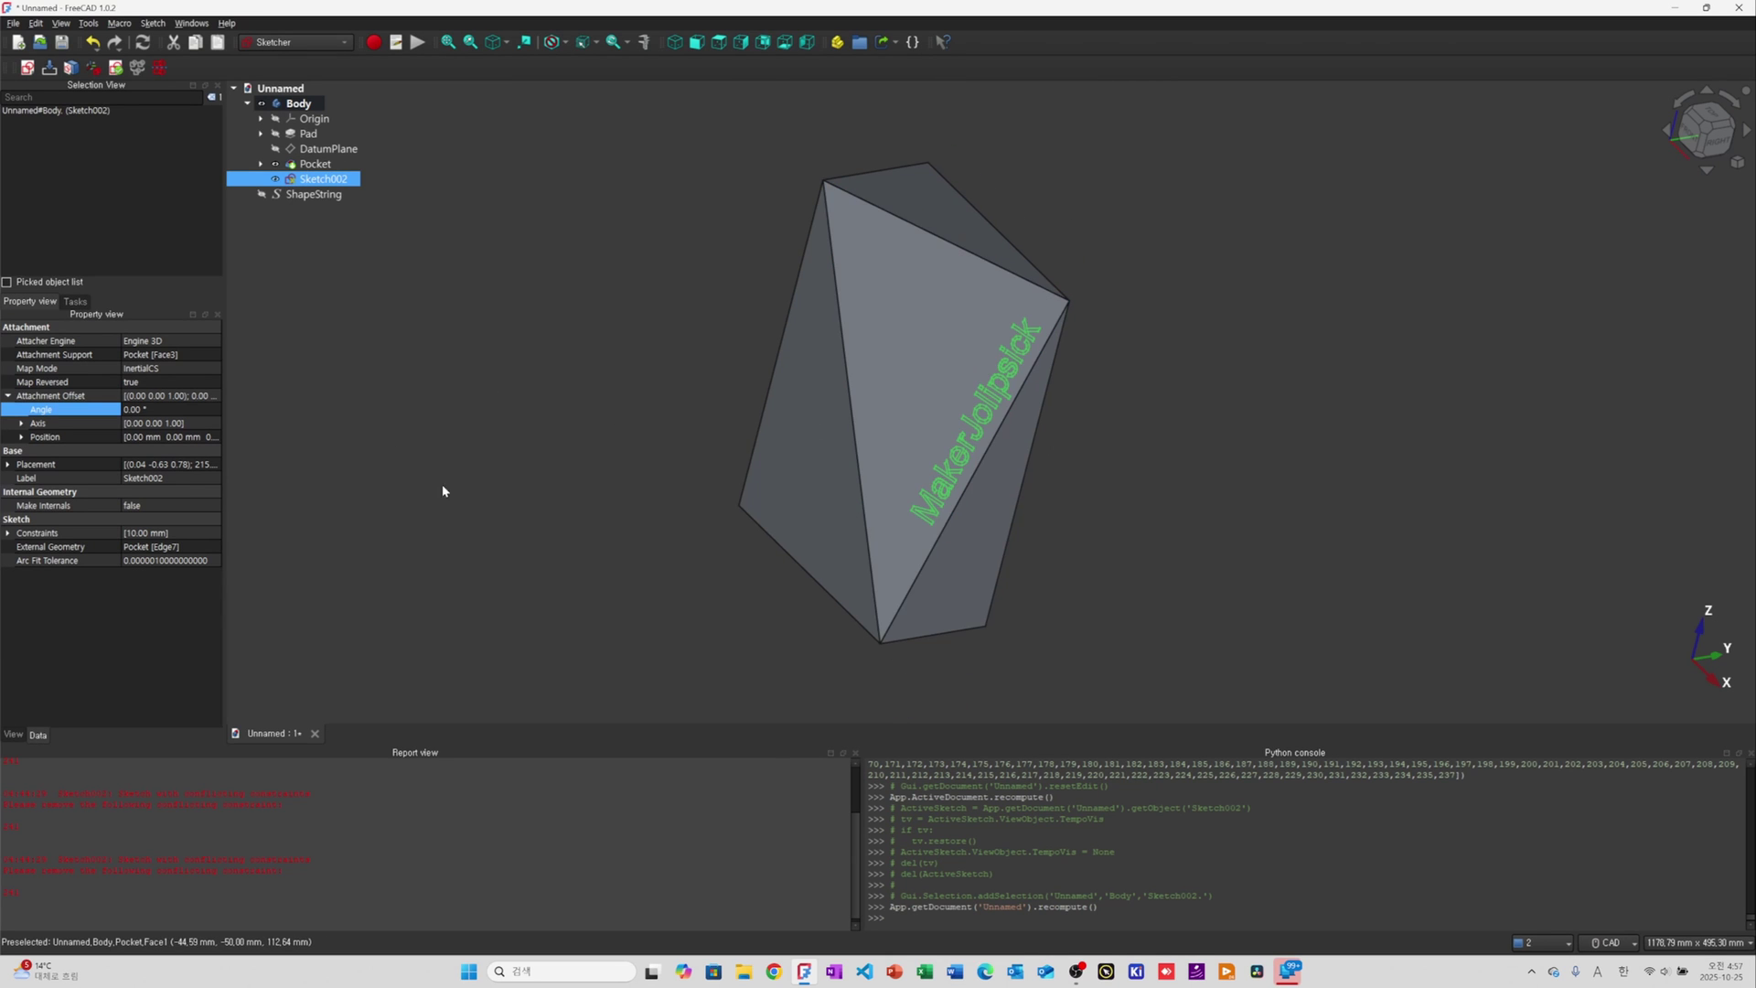
Switch to the Part Design workbench and pad the MakerJolipsick text sketch by 1 mm on the body's angled face
{"action": "left_click", "coordinate": [580, 494]}
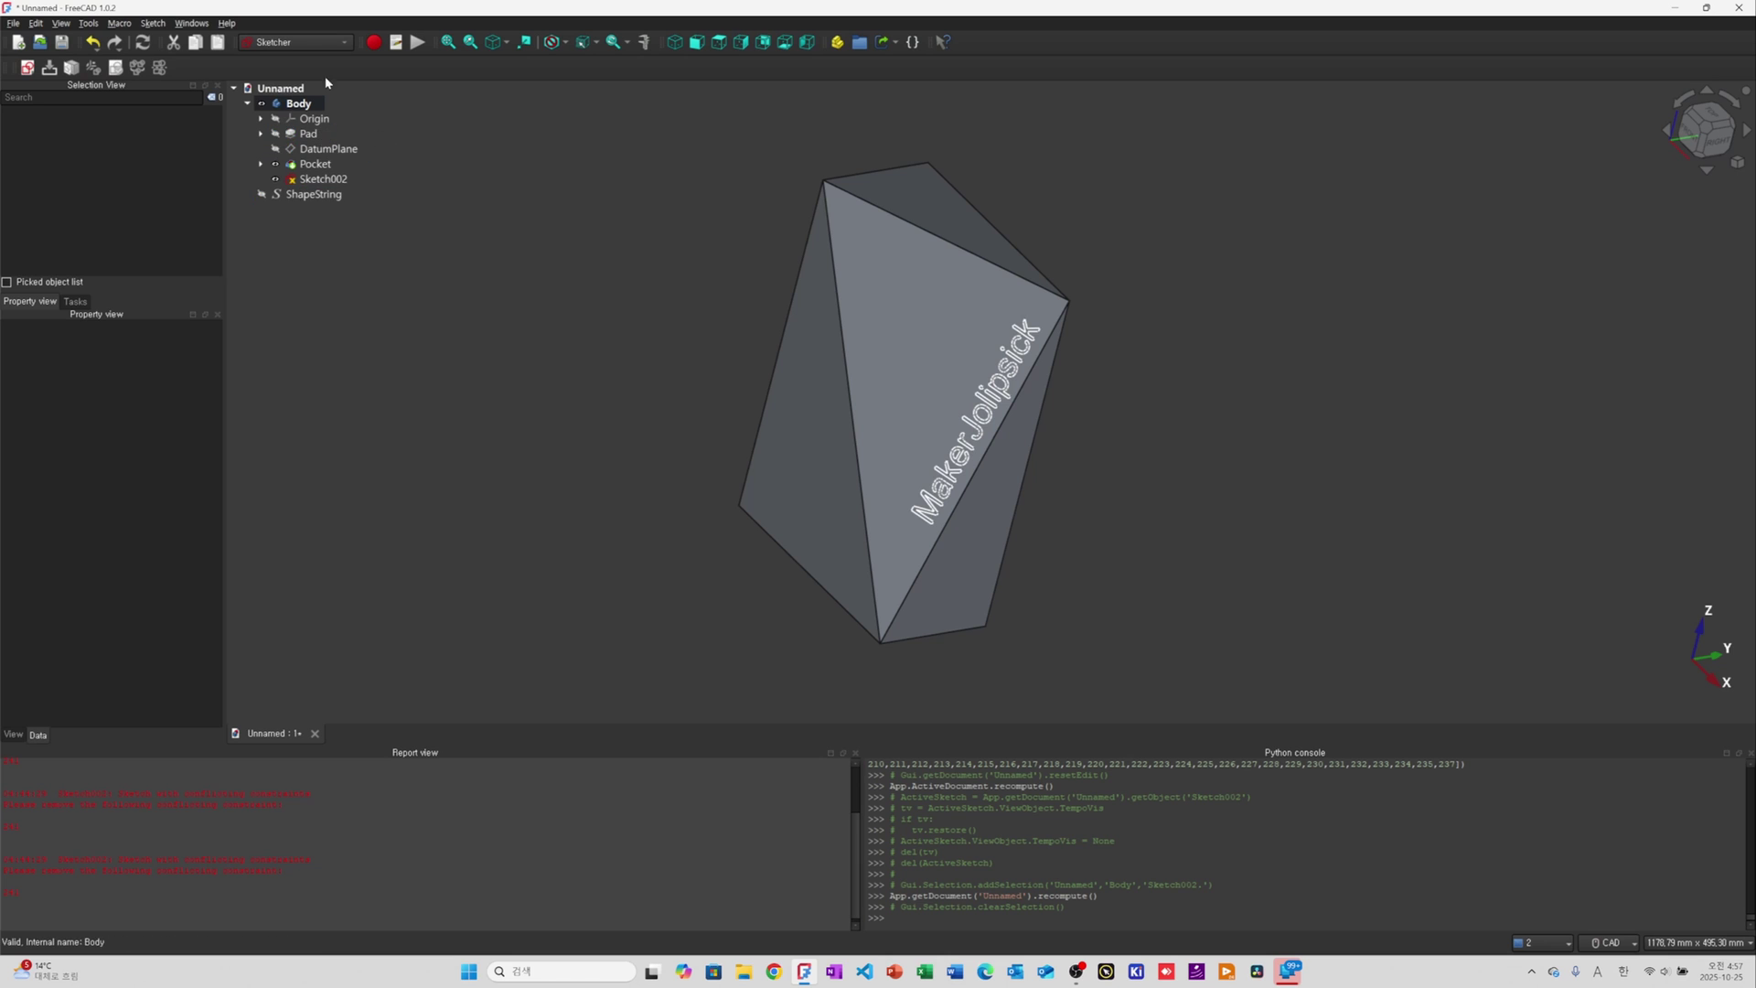
{"action": "left_click", "coordinate": [320, 50]}
{"action": "left_click", "coordinate": [311, 57]}
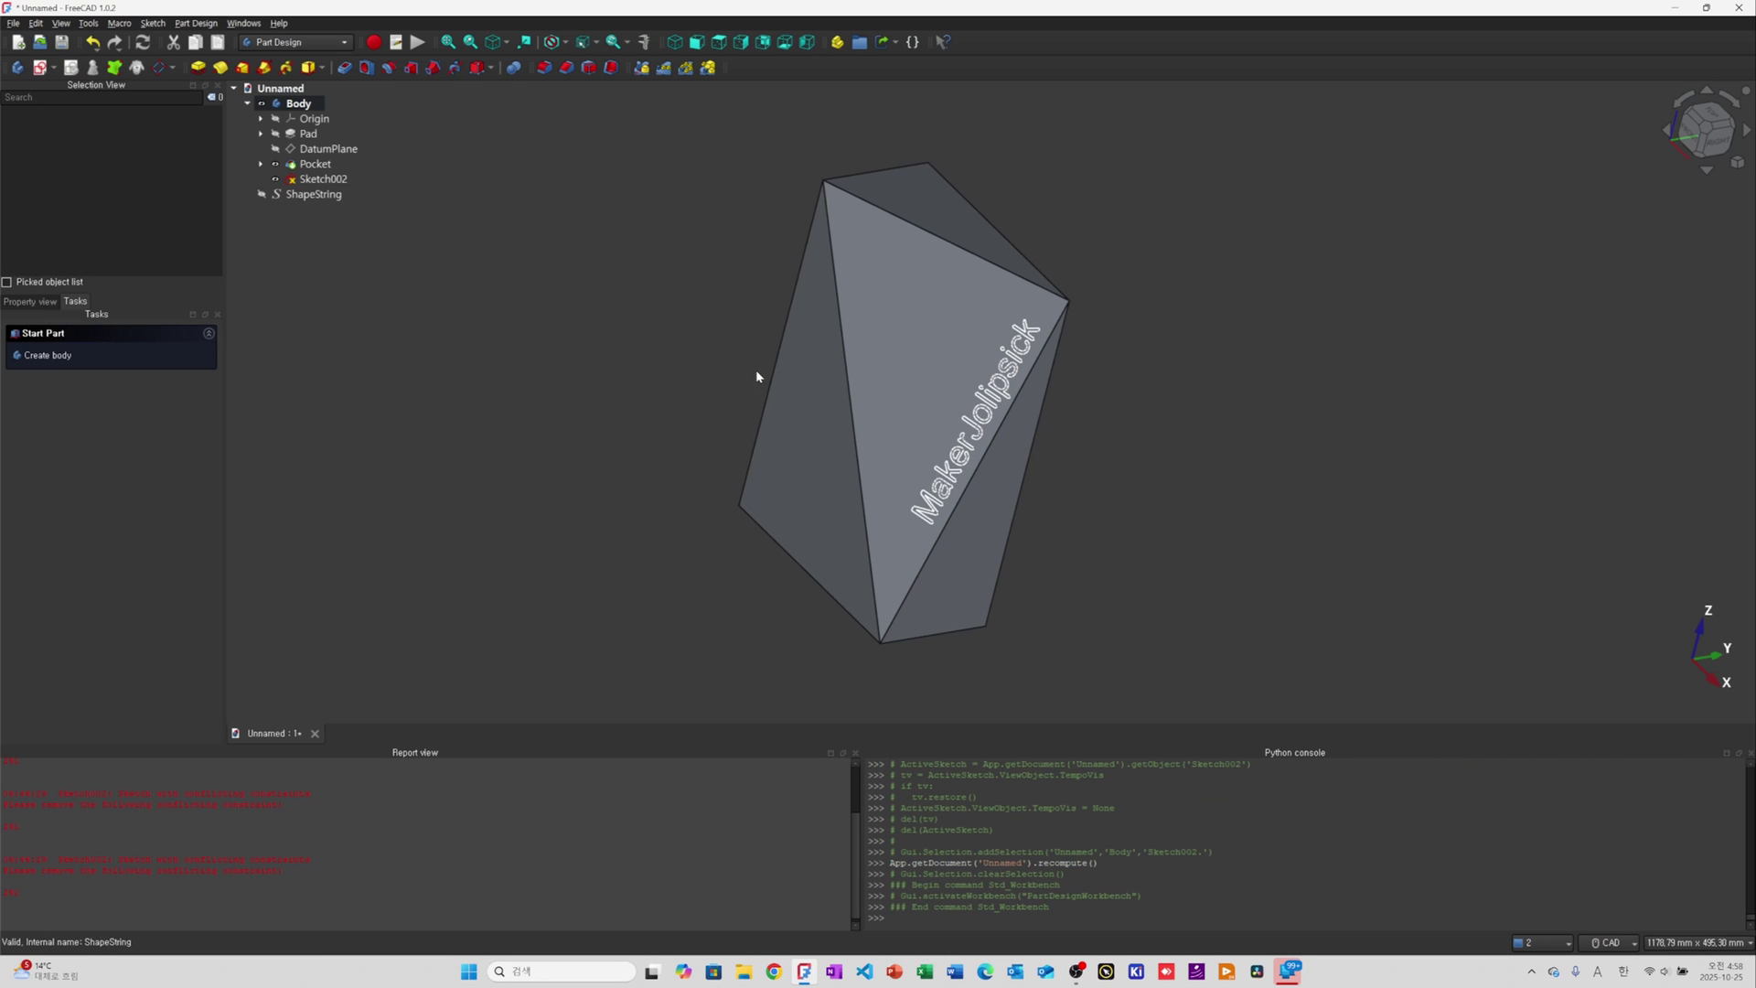
{"action": "scroll", "coordinate": [984, 470], "scroll_direction": "up", "scroll_amount": 4}
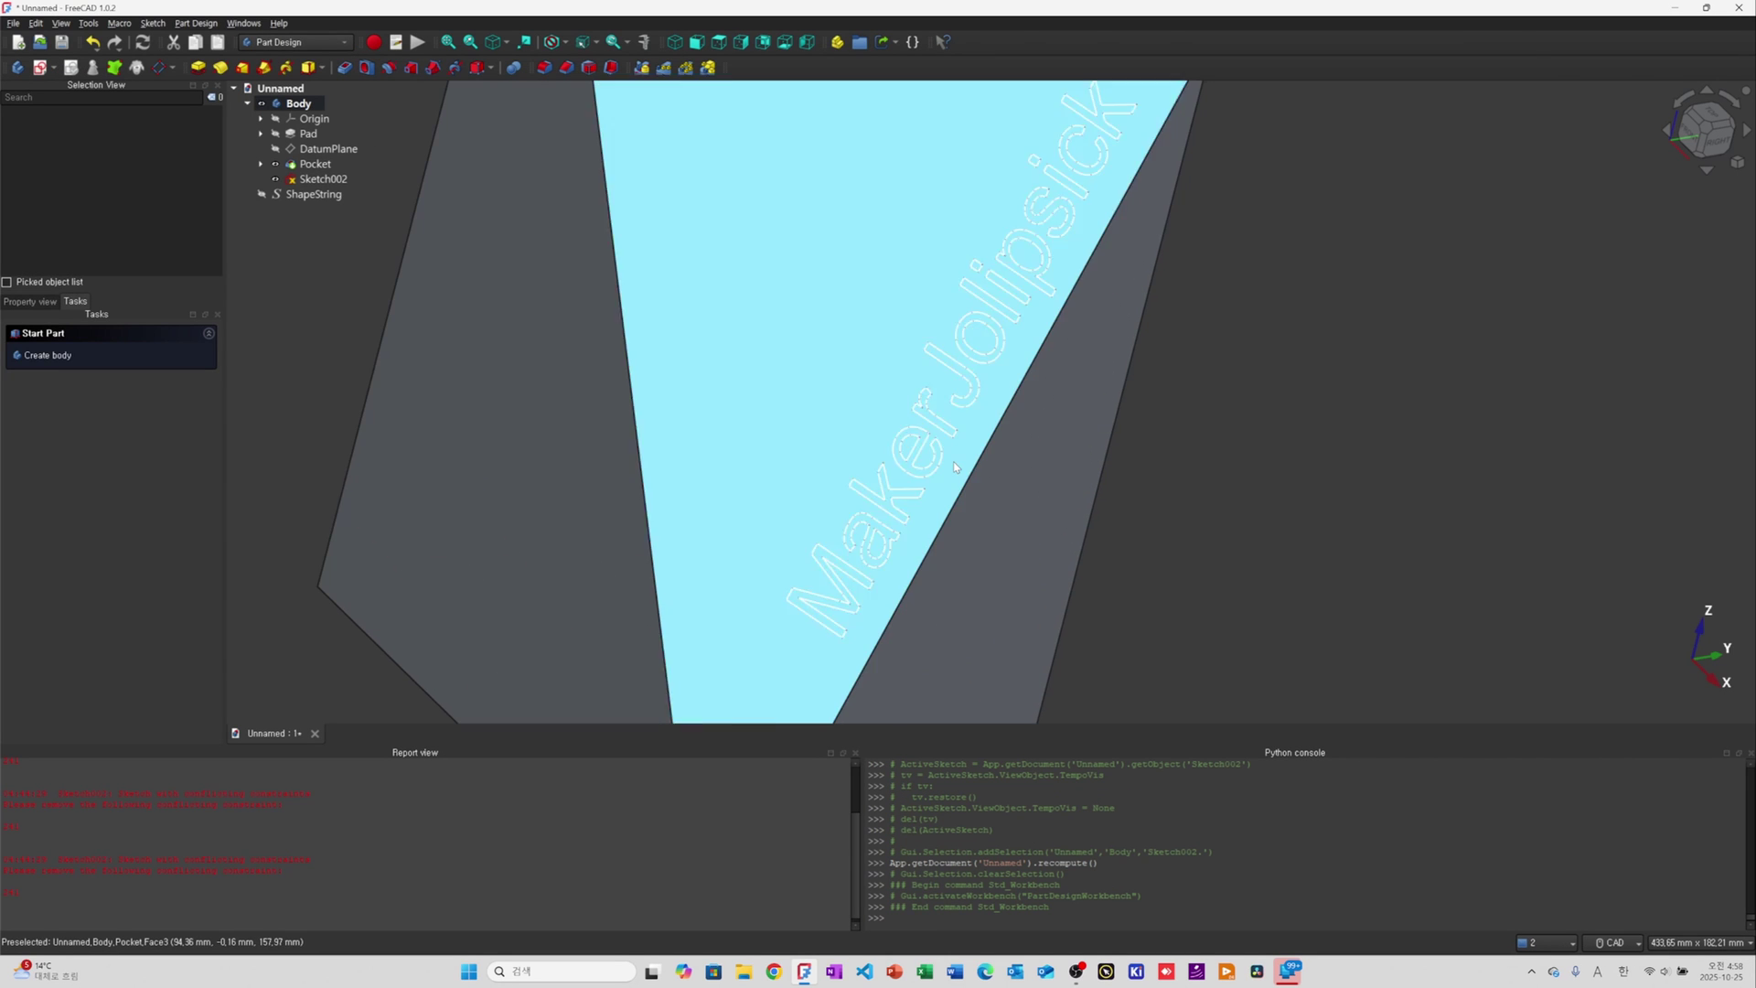
{"action": "scroll", "coordinate": [953, 461], "scroll_direction": "down", "scroll_amount": 2}
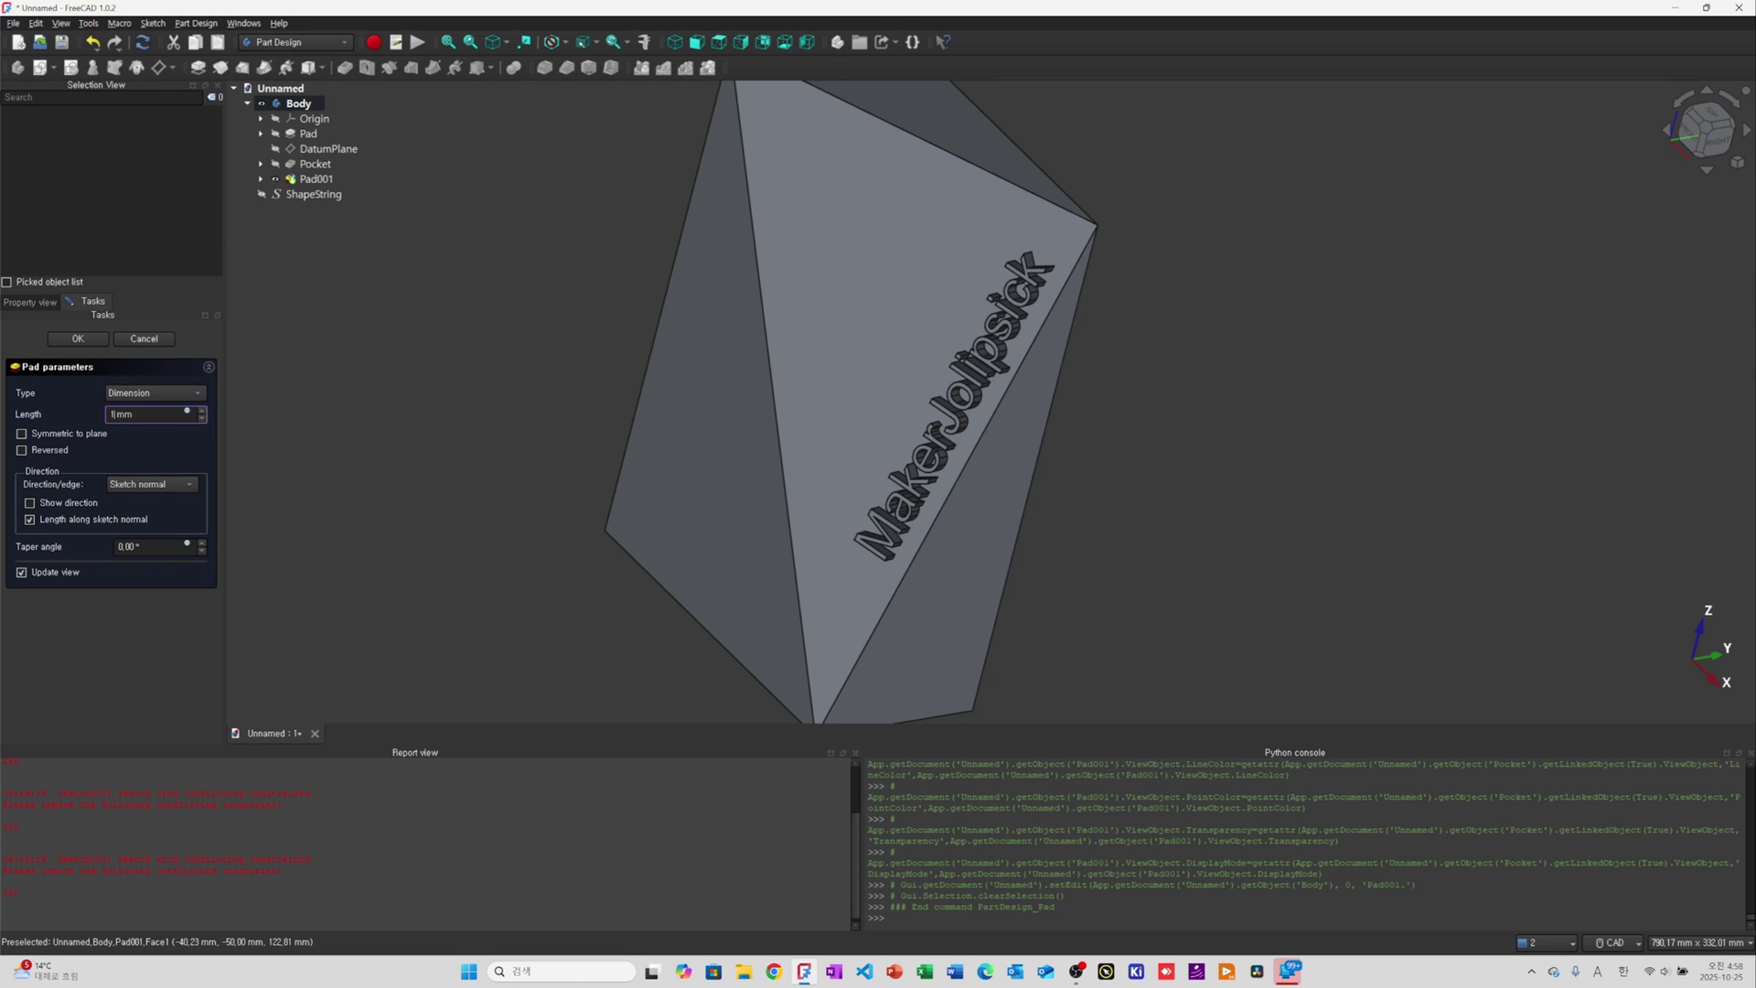
{"action": "key", "text": "Return"}
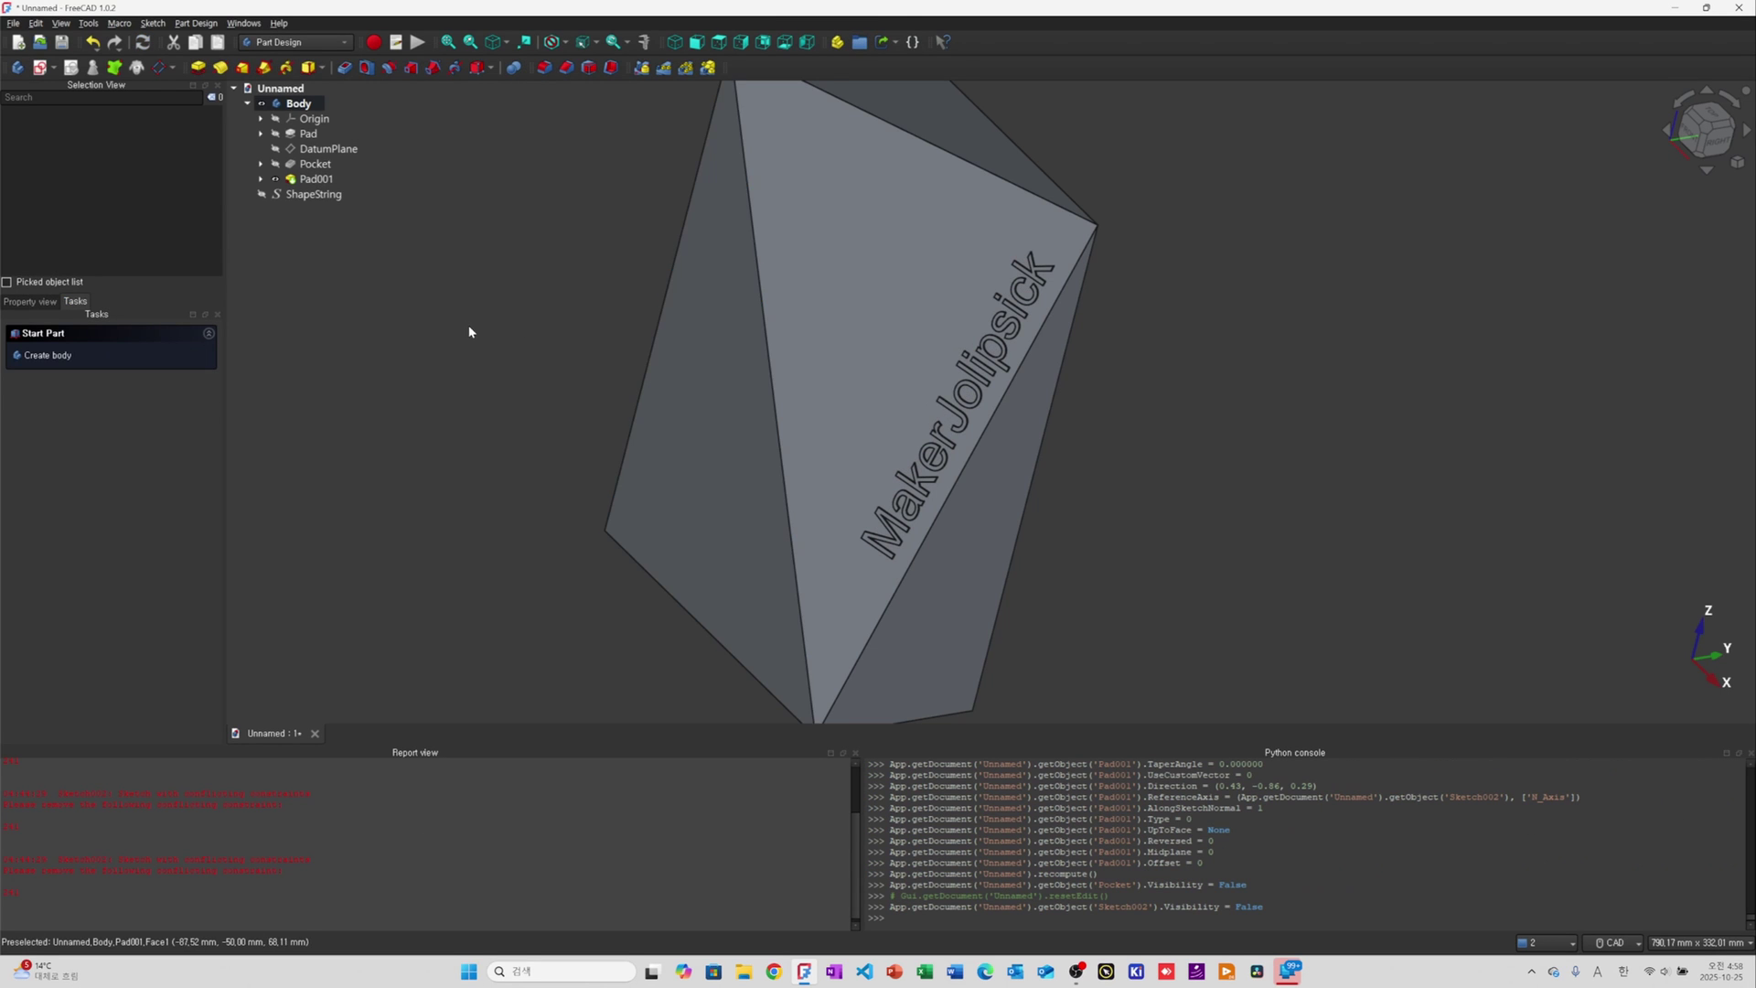
Inspect the raised text on the angled face and the sketch nested under Pad001 in the model tree
{"action": "scroll", "coordinate": [915, 384], "scroll_direction": "up", "scroll_amount": 10}
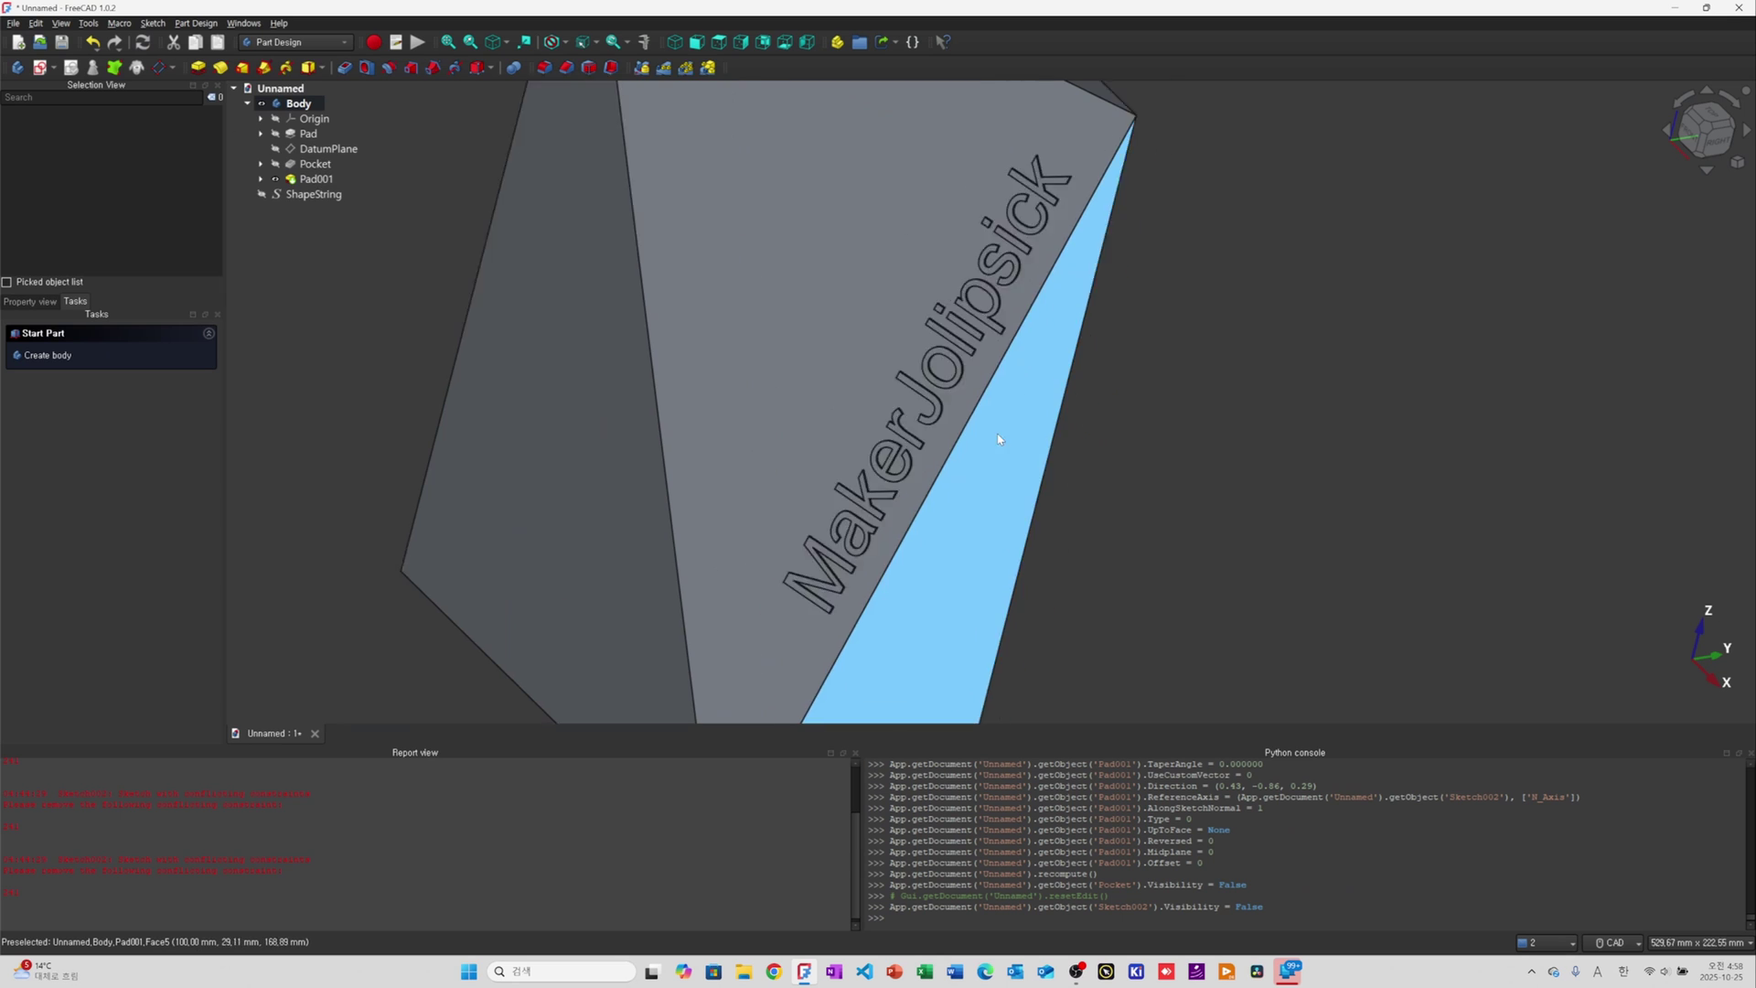
{"action": "middle_click_drag", "start_coordinate": [944, 291], "coordinate": [934, 608]}
{"action": "scroll", "coordinate": [913, 576], "scroll_direction": "down", "scroll_amount": 5}
{"action": "scroll", "coordinate": [913, 571], "scroll_direction": "down", "scroll_amount": 3}
{"action": "middle_click_drag", "start_coordinate": [988, 428], "coordinate": [981, 367]}
{"action": "scroll", "coordinate": [1001, 487], "scroll_direction": "down", "scroll_amount": 5}
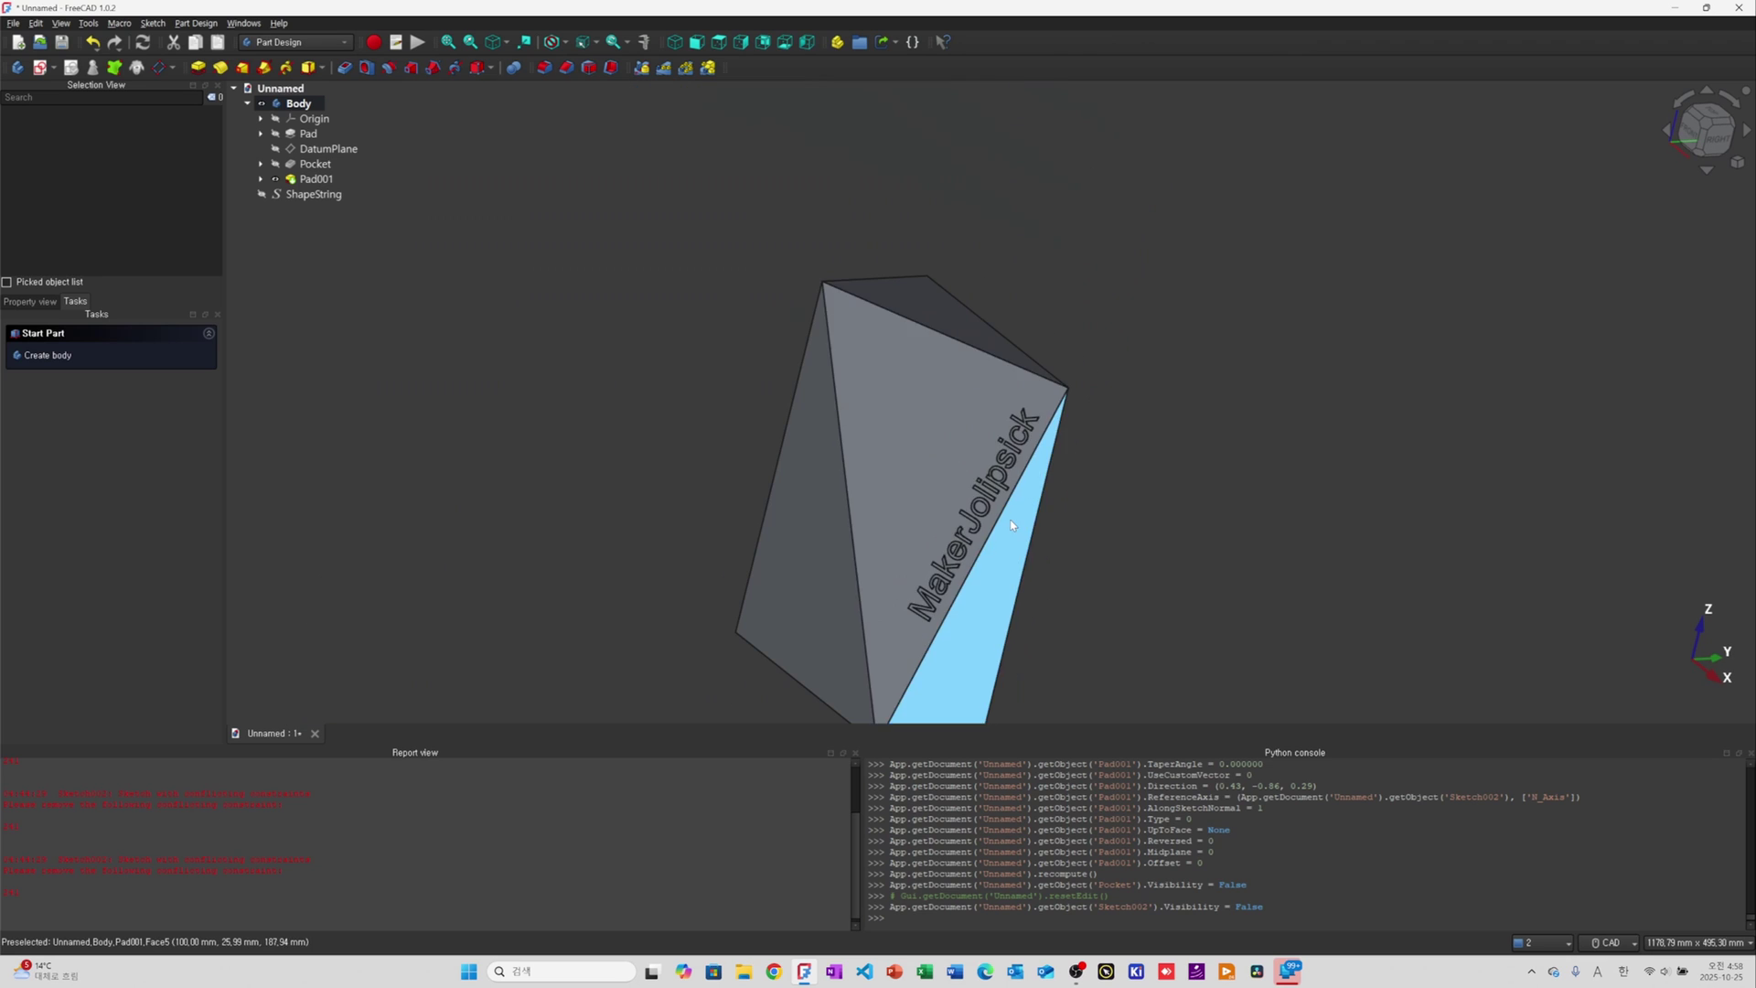
{"action": "left_click", "coordinate": [261, 178]}
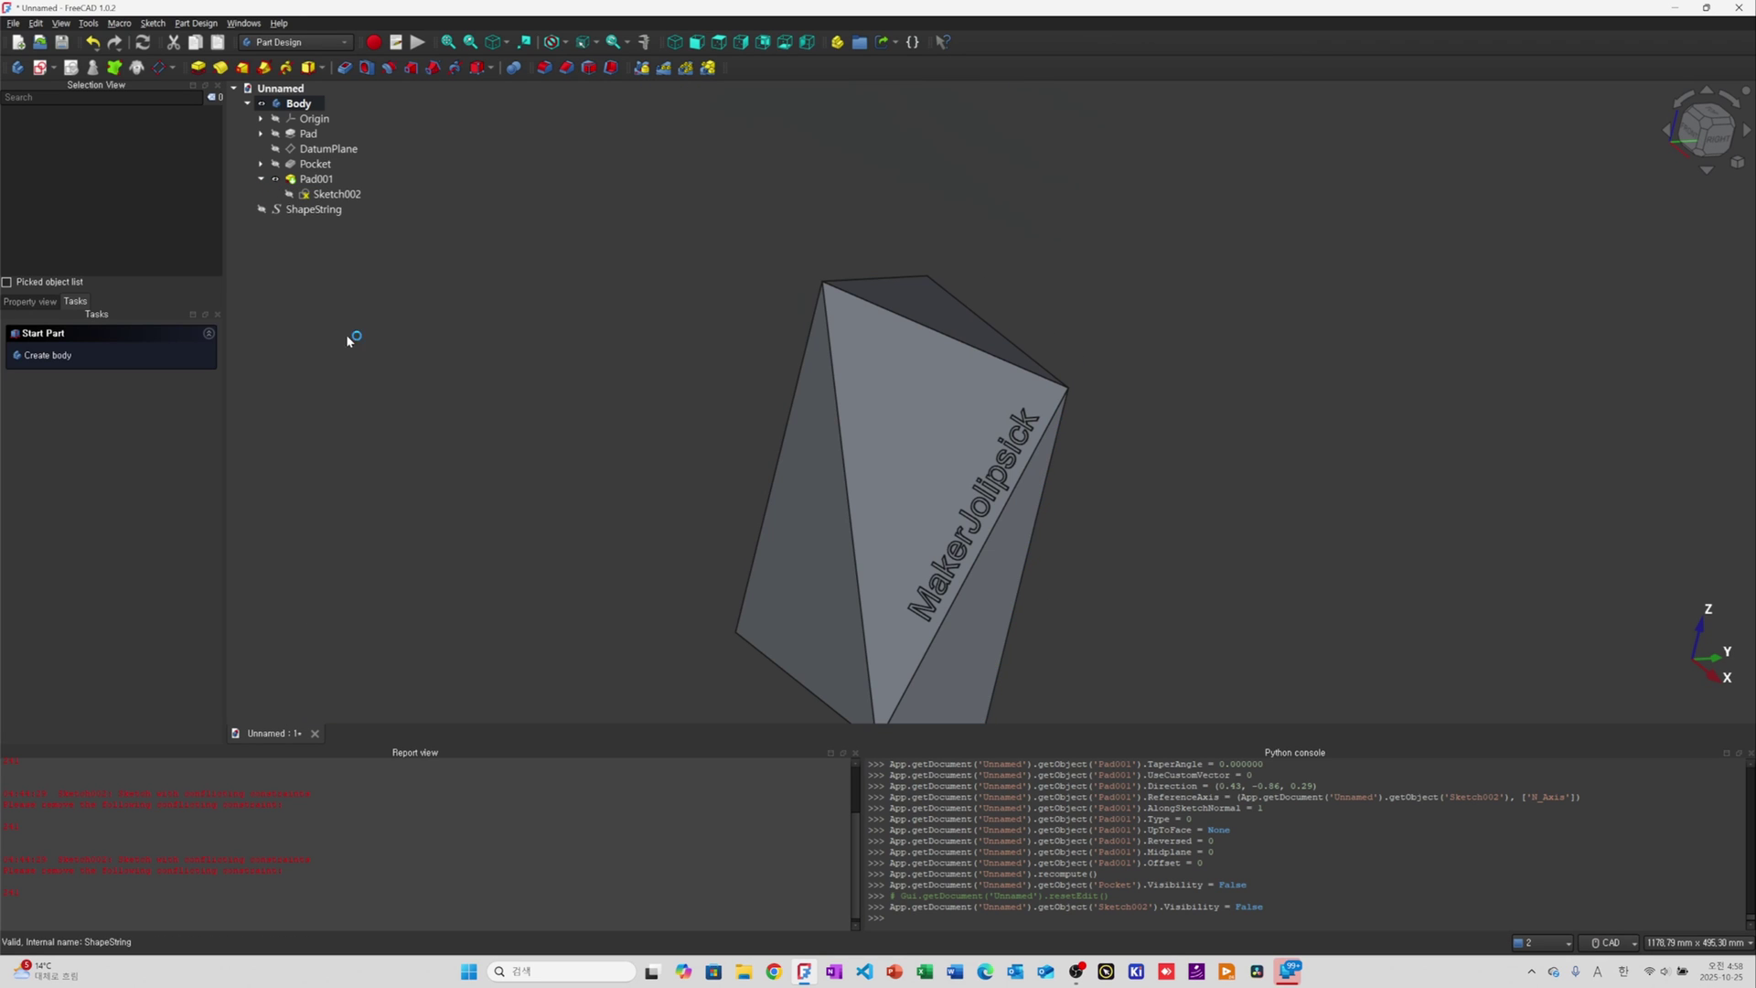
{"action": "left_click", "coordinate": [325, 196]}
{"action": "left_click", "coordinate": [315, 164]}
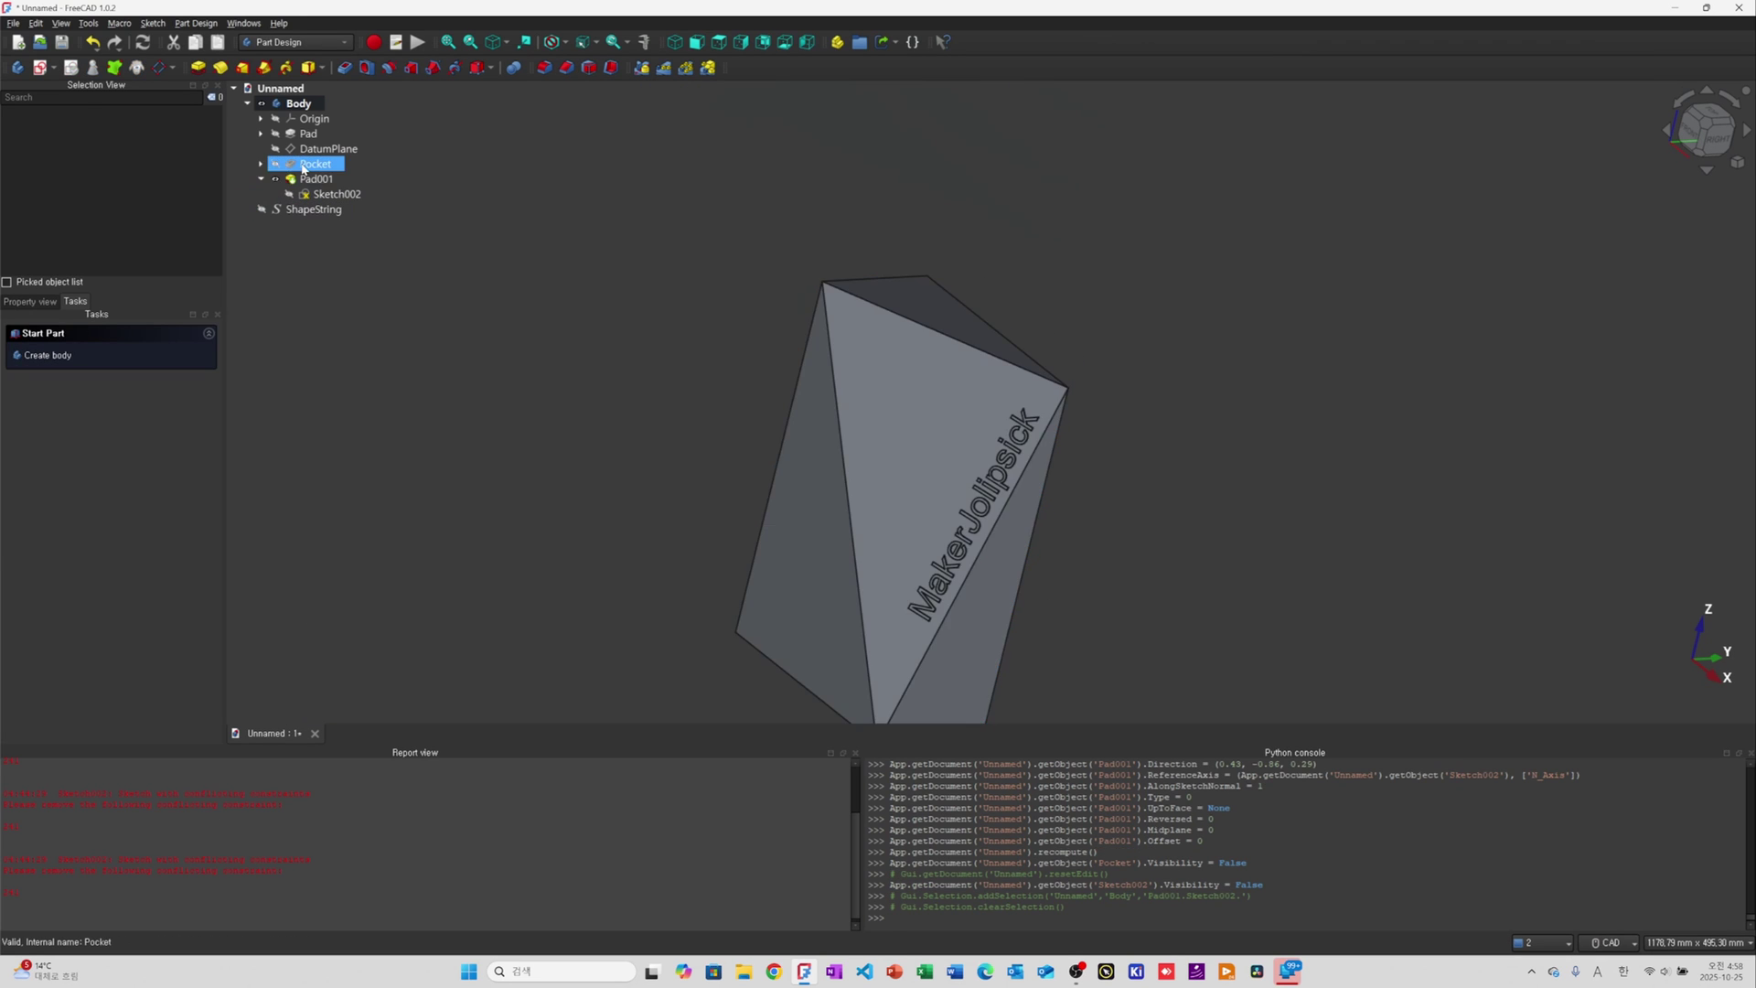
{"action": "left_click", "coordinate": [316, 178]}
{"action": "left_click", "coordinate": [261, 179]}
{"action": "left_click", "coordinate": [261, 179]}
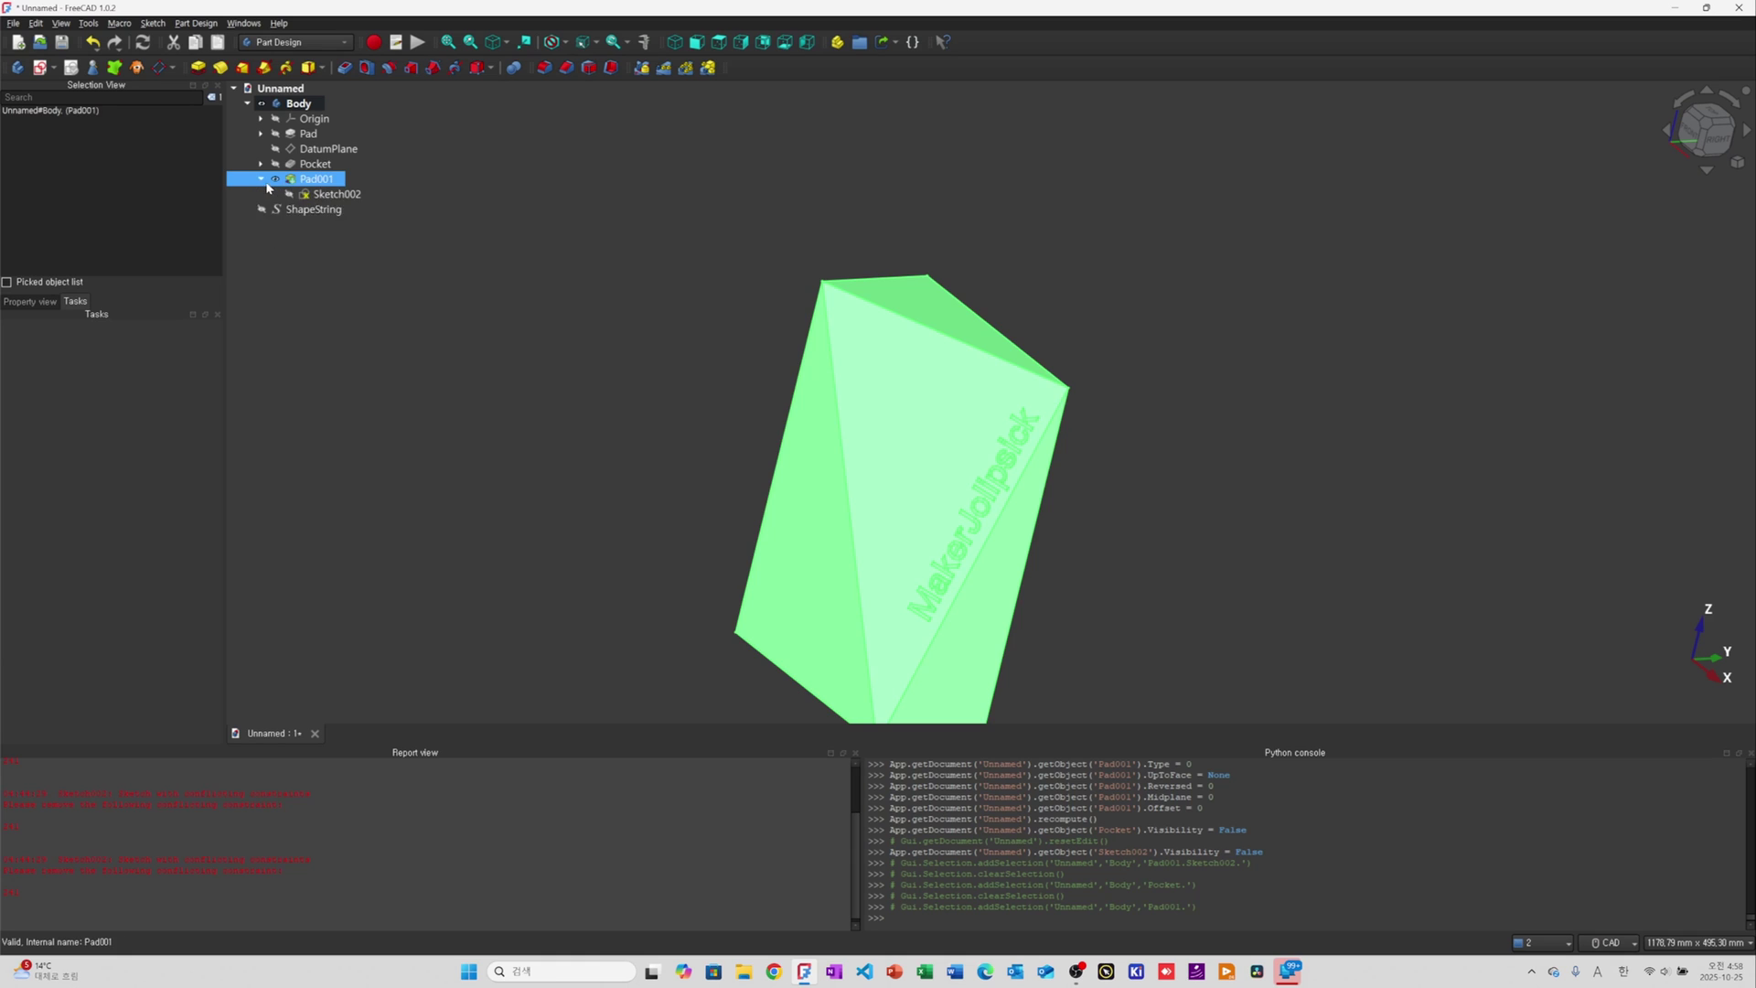
Make Sketch002 under Pad001 visible again
{"action": "left_click", "coordinate": [335, 194]}
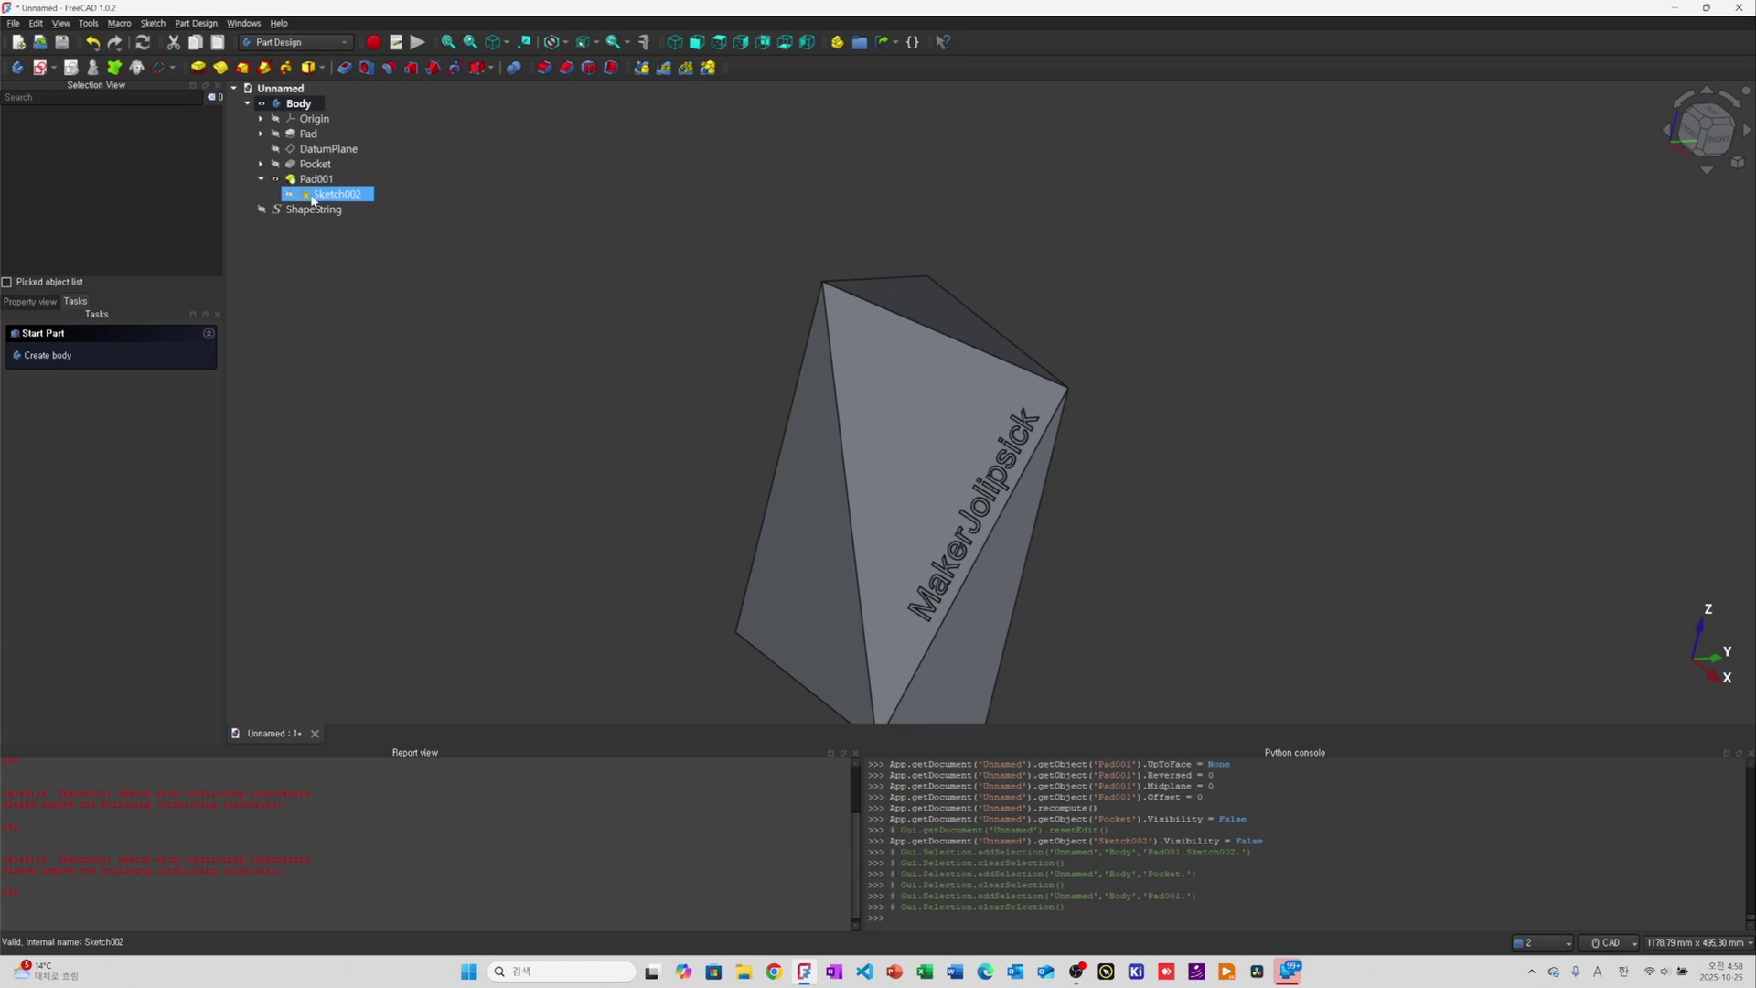
{"action": "left_click", "coordinate": [463, 406]}
{"action": "left_click", "coordinate": [334, 194]}
{"action": "left_click", "coordinate": [535, 420]}
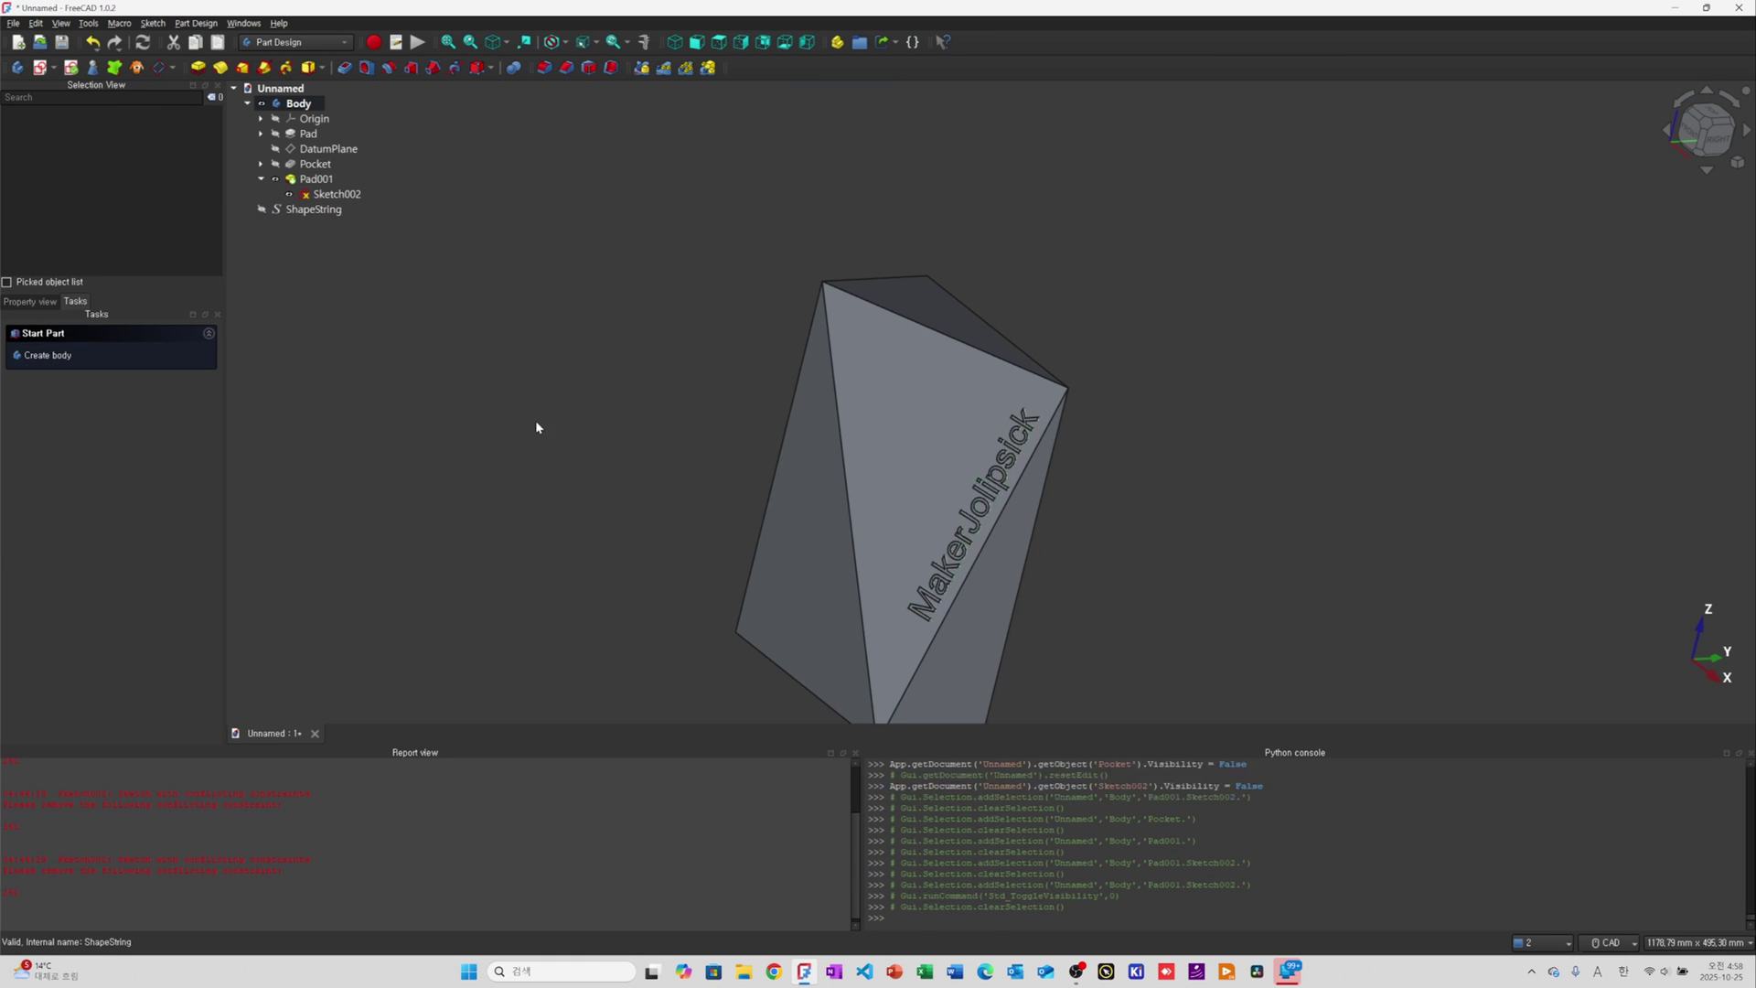
Copy Sketch002 on its own, excluding the Sketch, Pad, DatumPlane, Sketch001 and Pocket dependencies
{"action": "scroll", "coordinate": [1043, 517], "scroll_direction": "up", "scroll_amount": 3}
{"action": "left_click", "coordinate": [317, 209]}
{"action": "left_click", "coordinate": [322, 194]}
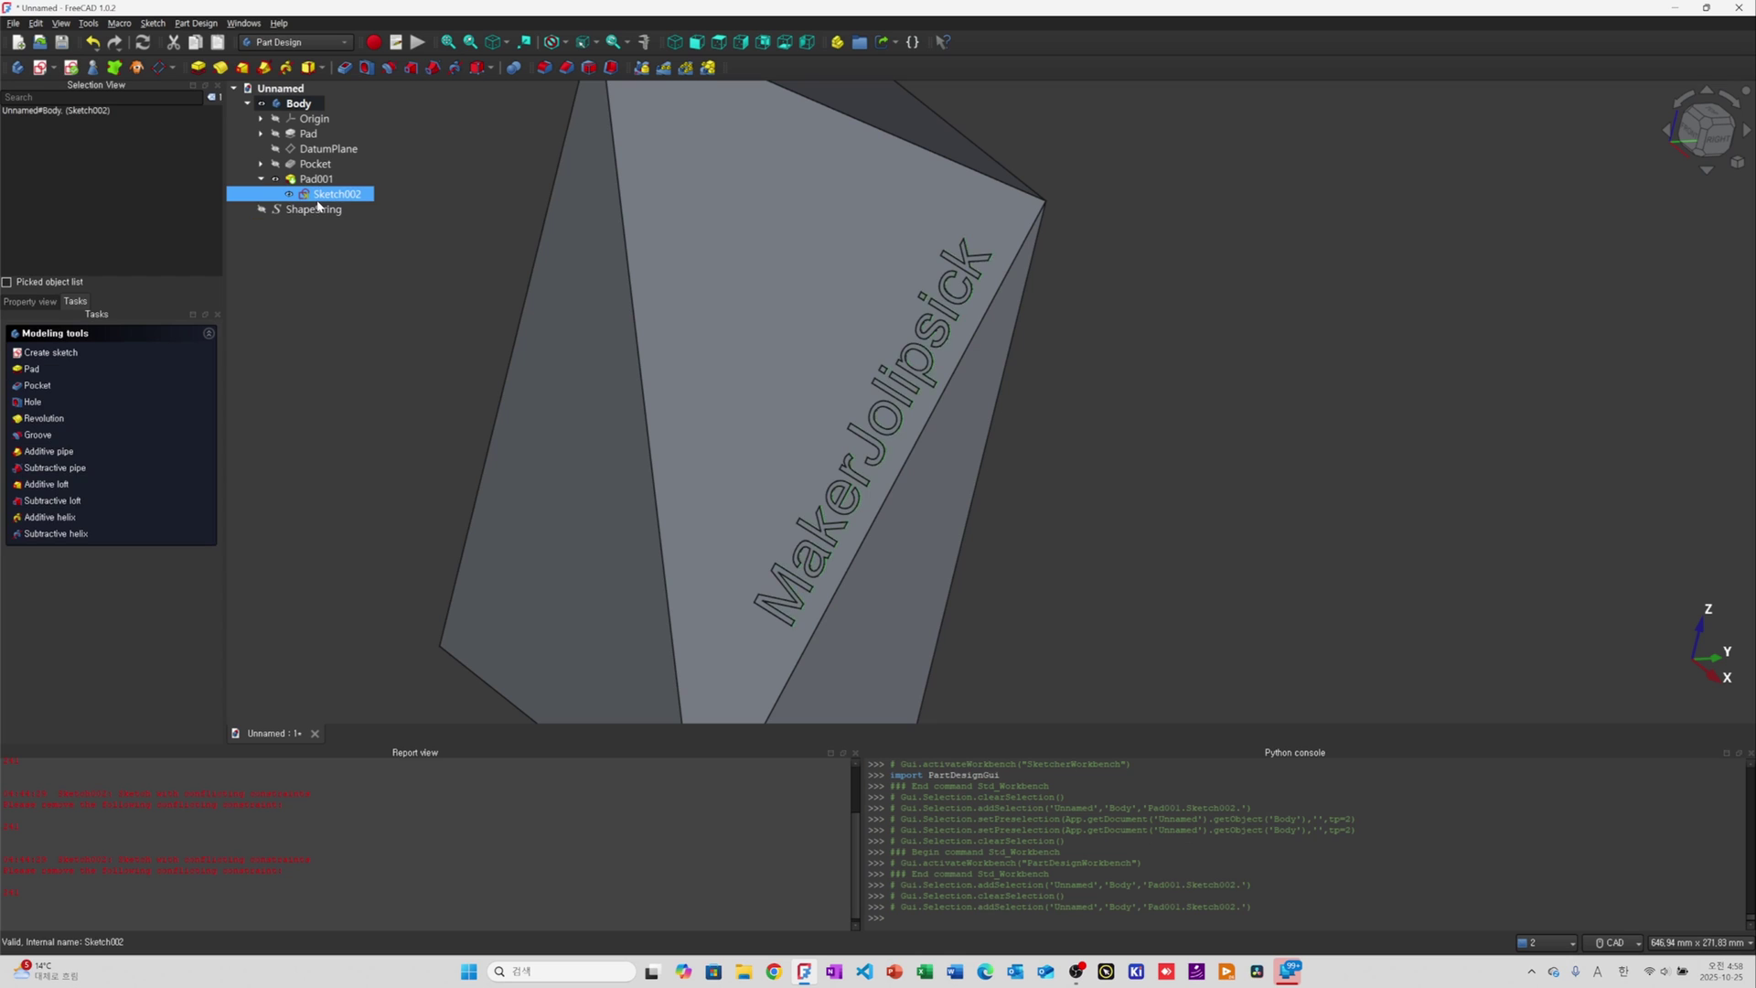
{"action": "key", "text": "ctrl+c"}
{"action": "left_click", "coordinate": [635, 408]}
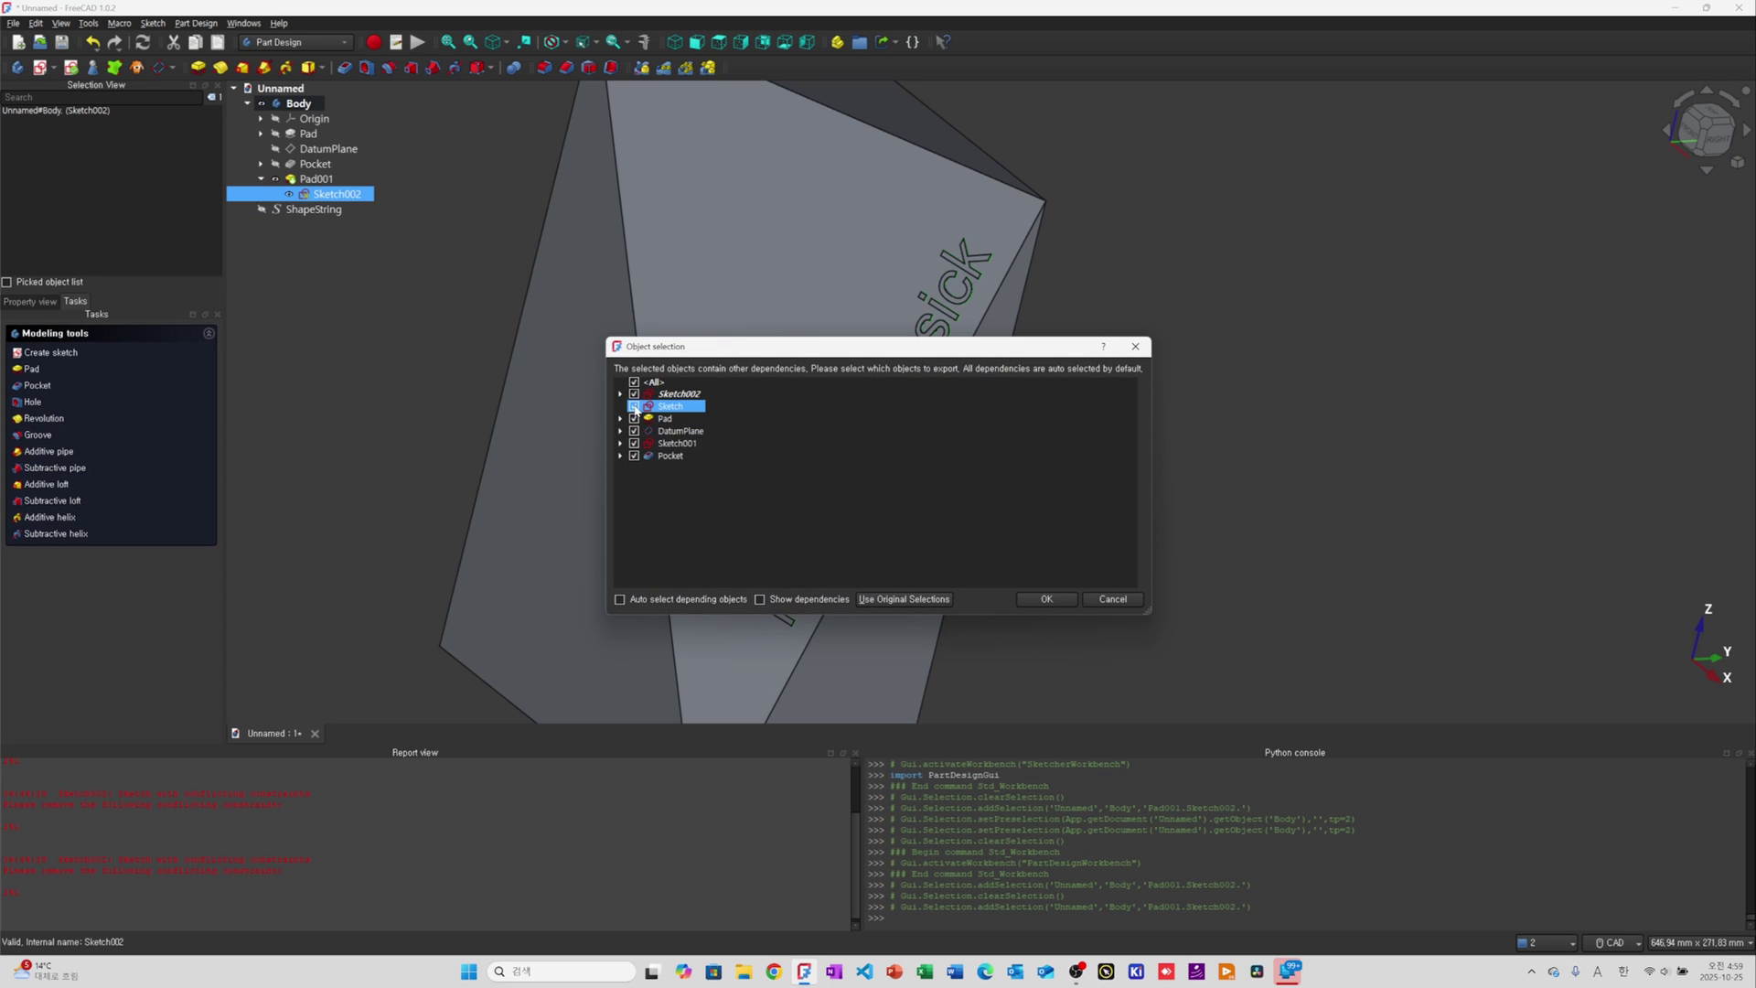
{"action": "left_click", "coordinate": [631, 383]}
{"action": "left_click", "coordinate": [632, 383]}
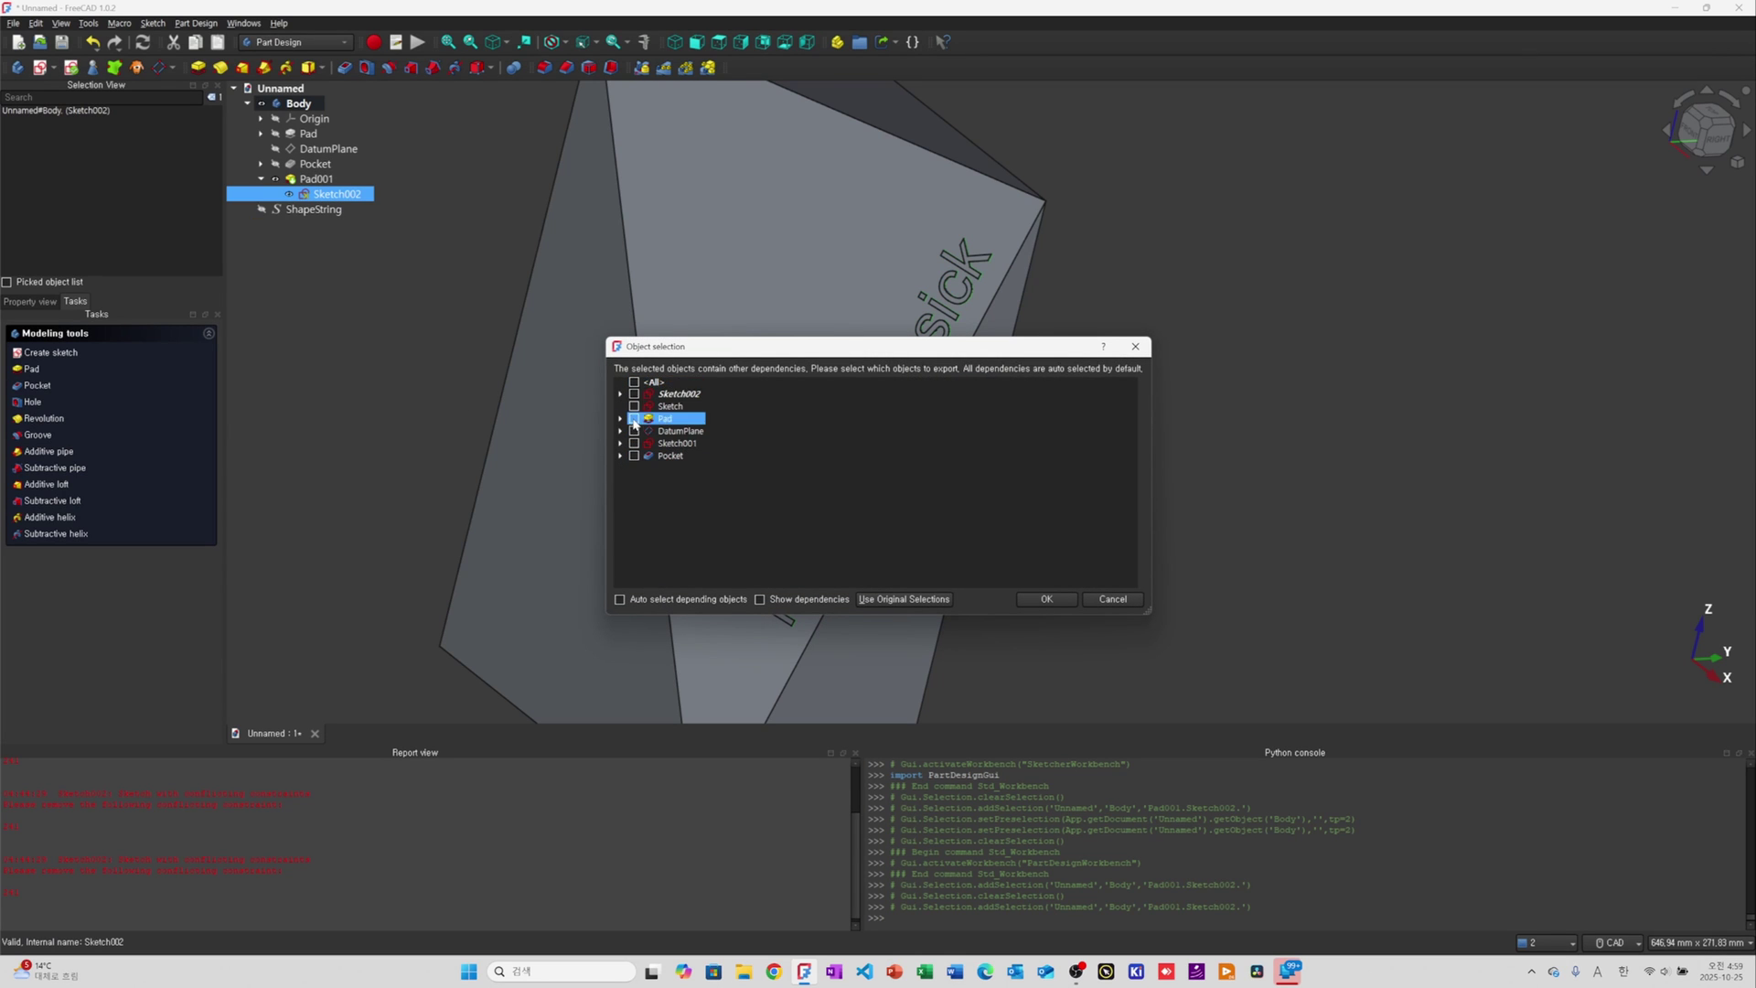
{"action": "left_click", "coordinate": [634, 394]}
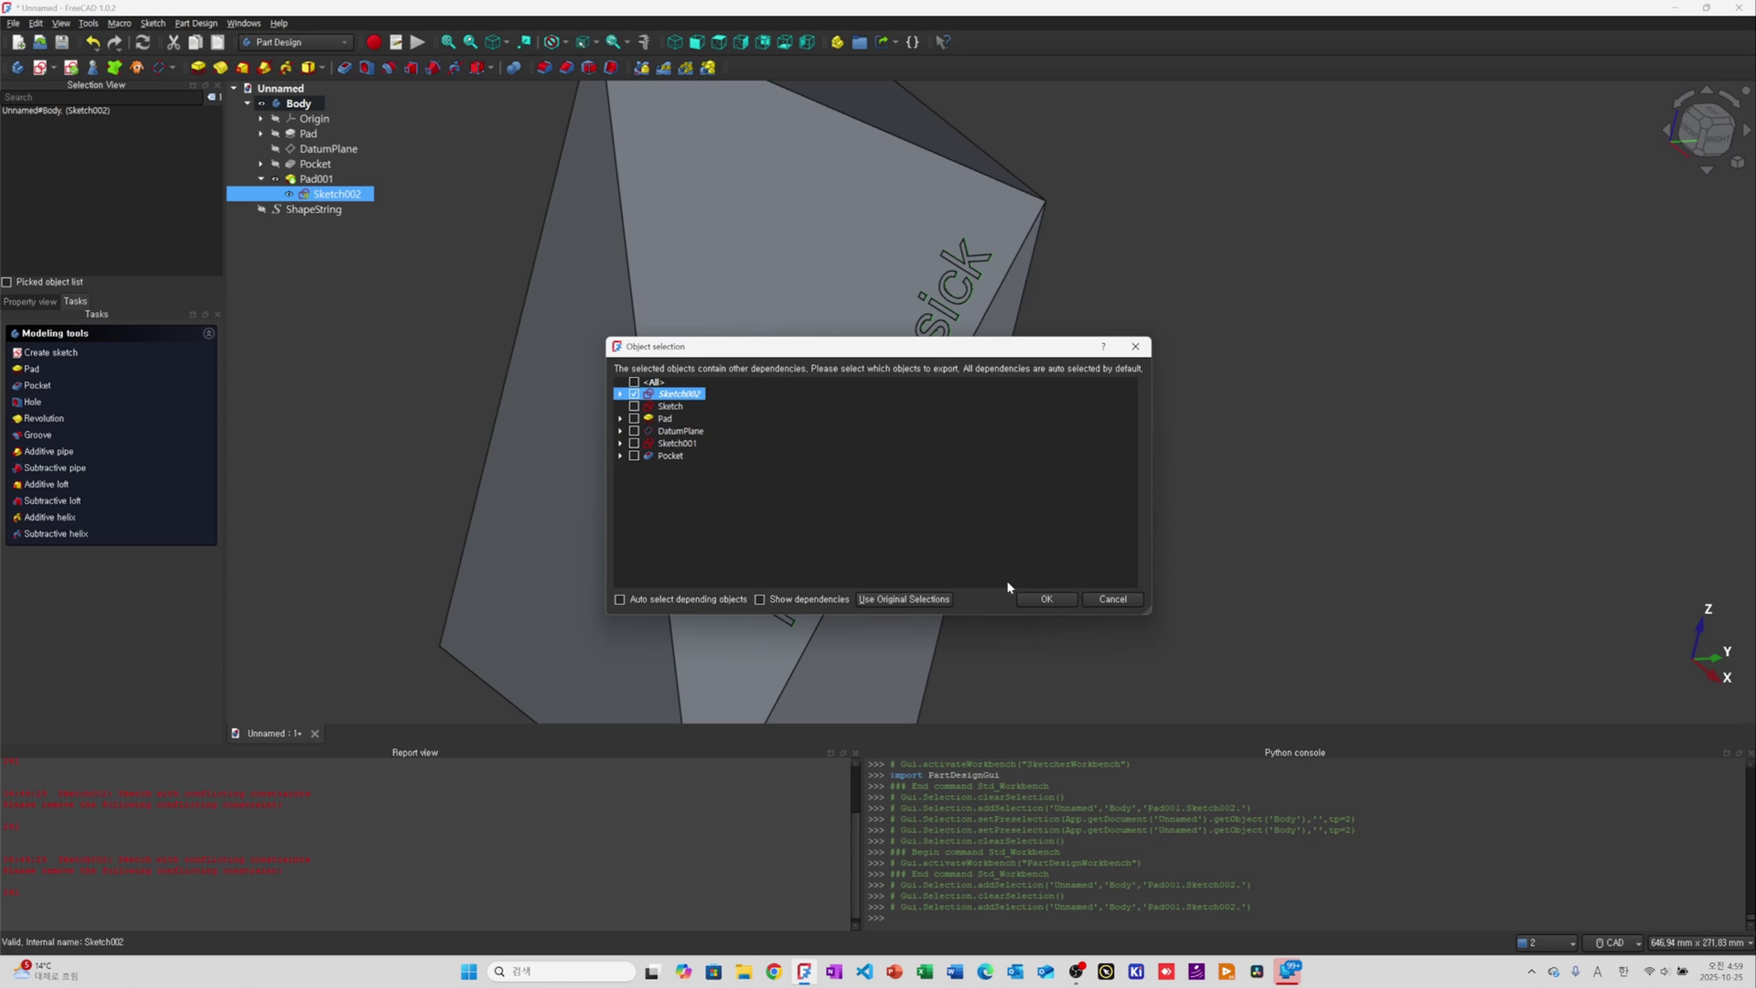
{"action": "left_click", "coordinate": [1047, 600]}
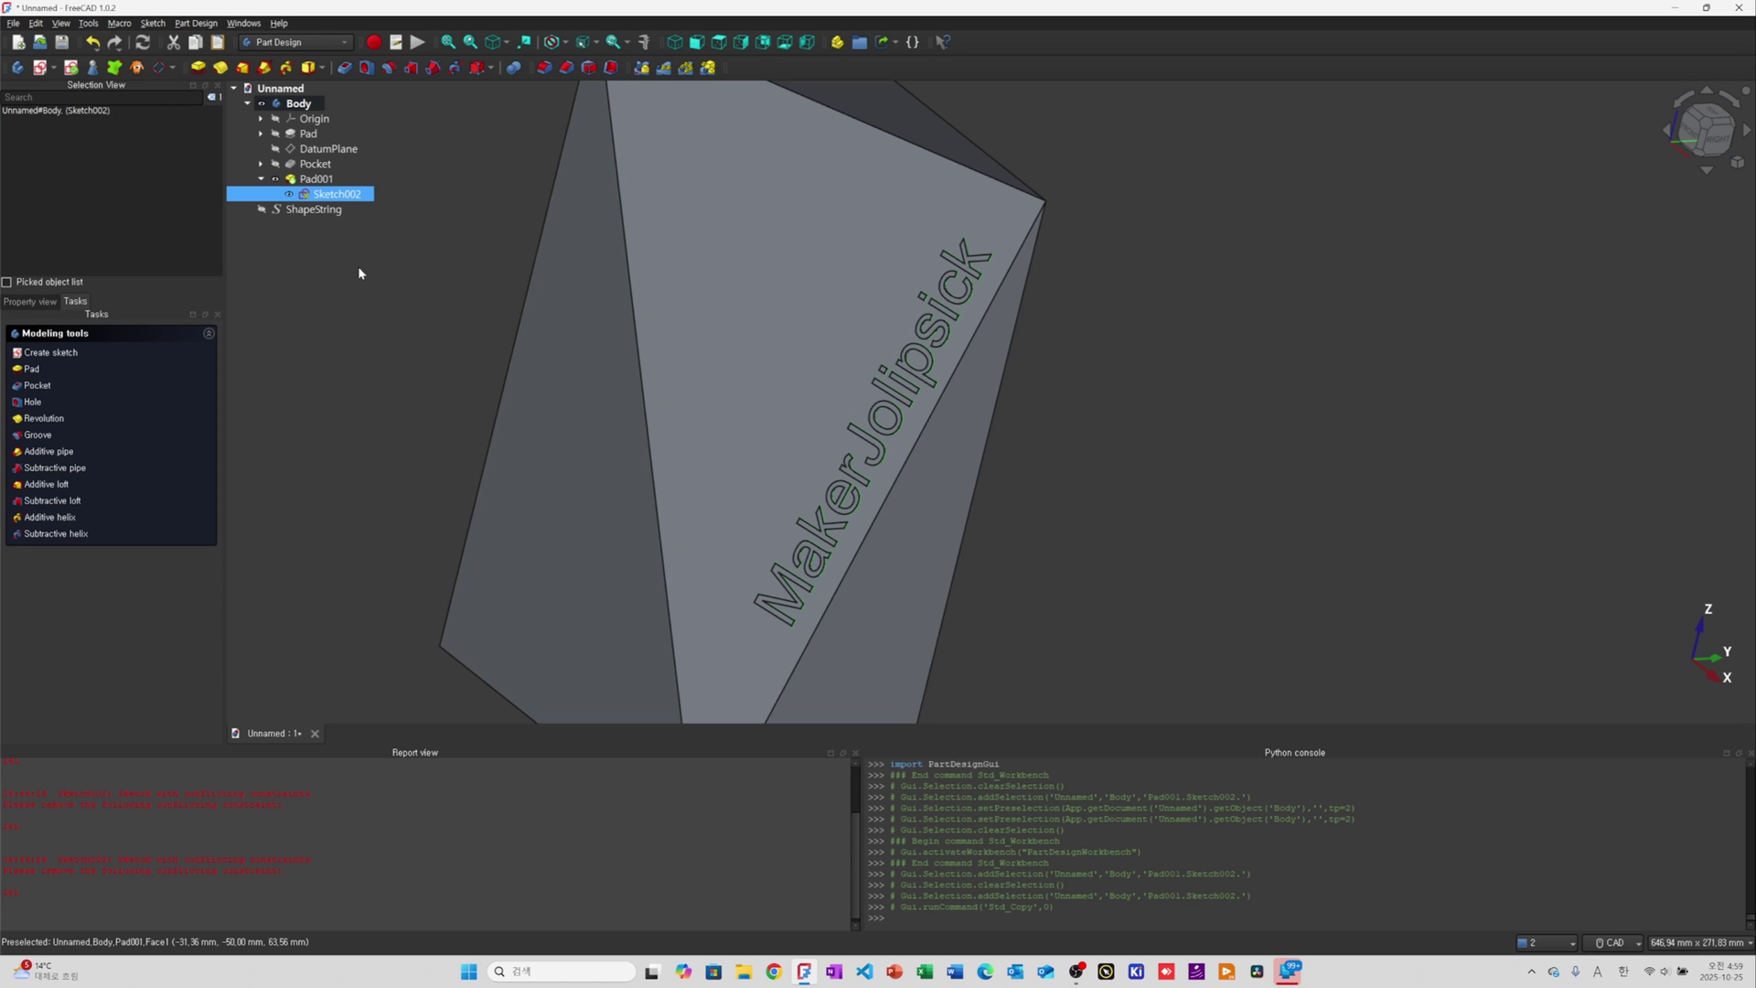
Paste the copied text sketch into the document with the Body selected and compare it with the original sketch
{"action": "left_click", "coordinate": [298, 104]}
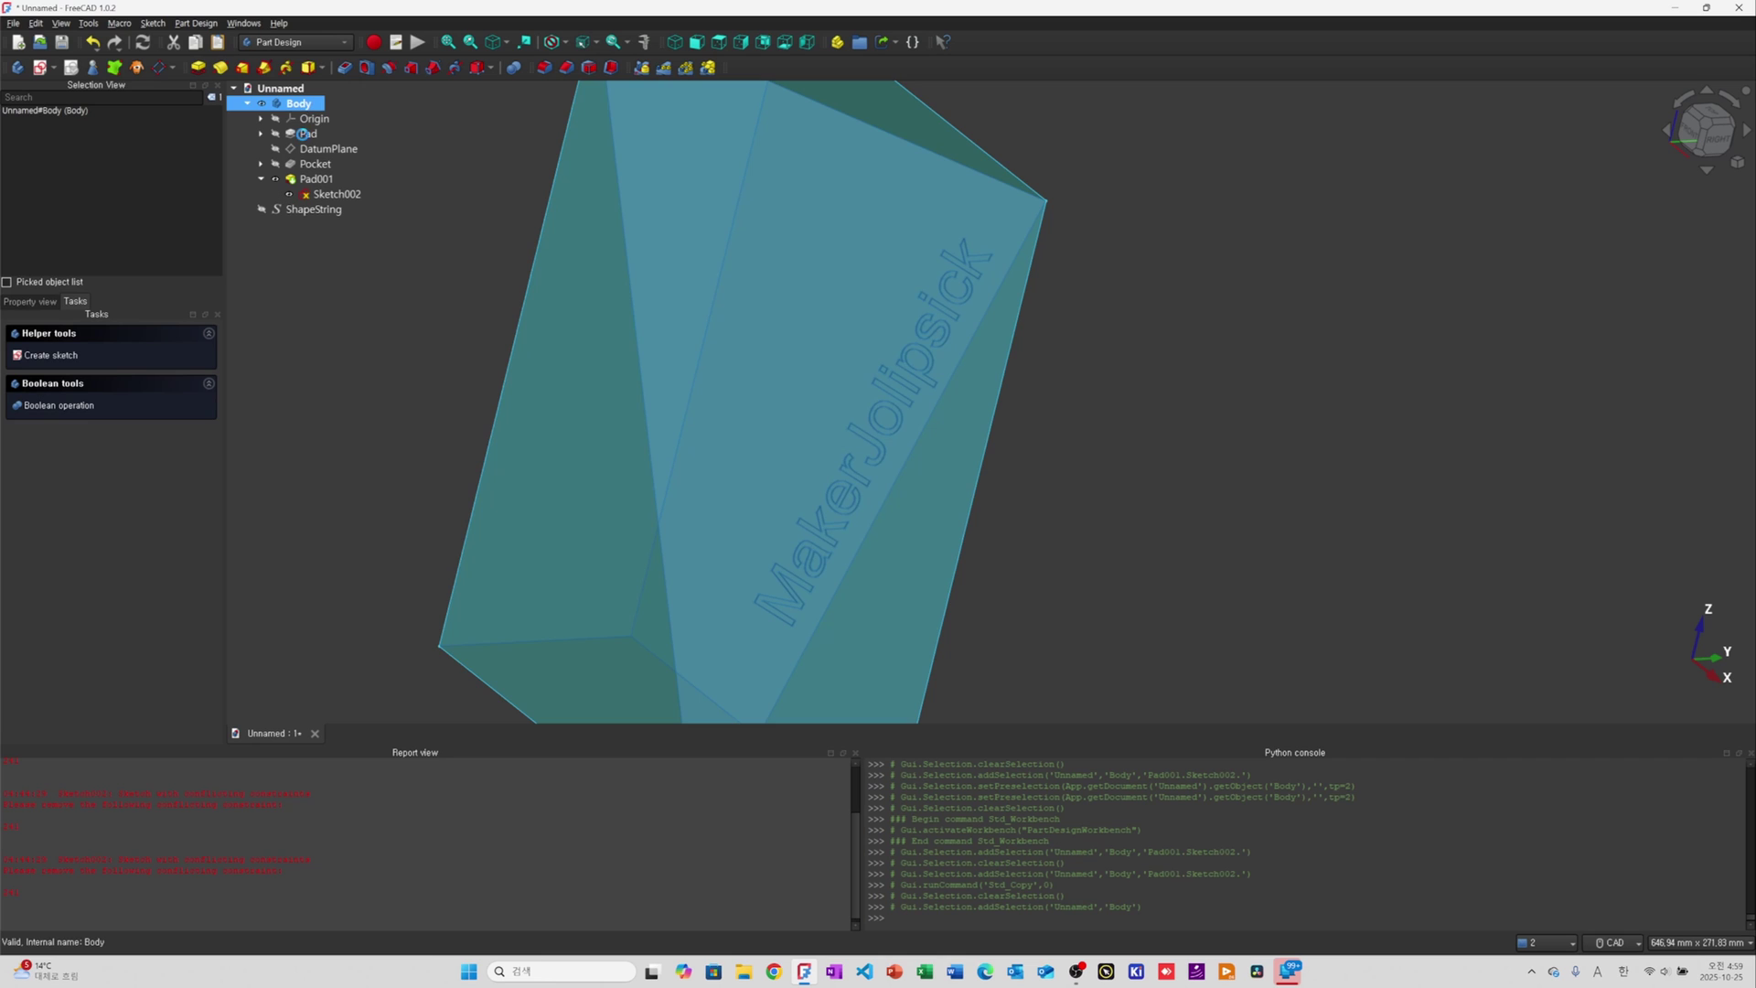
{"action": "key", "text": "ctrl+v"}
{"action": "left_click", "coordinate": [368, 294]}
{"action": "scroll", "coordinate": [816, 441], "scroll_direction": "down", "scroll_amount": 5}
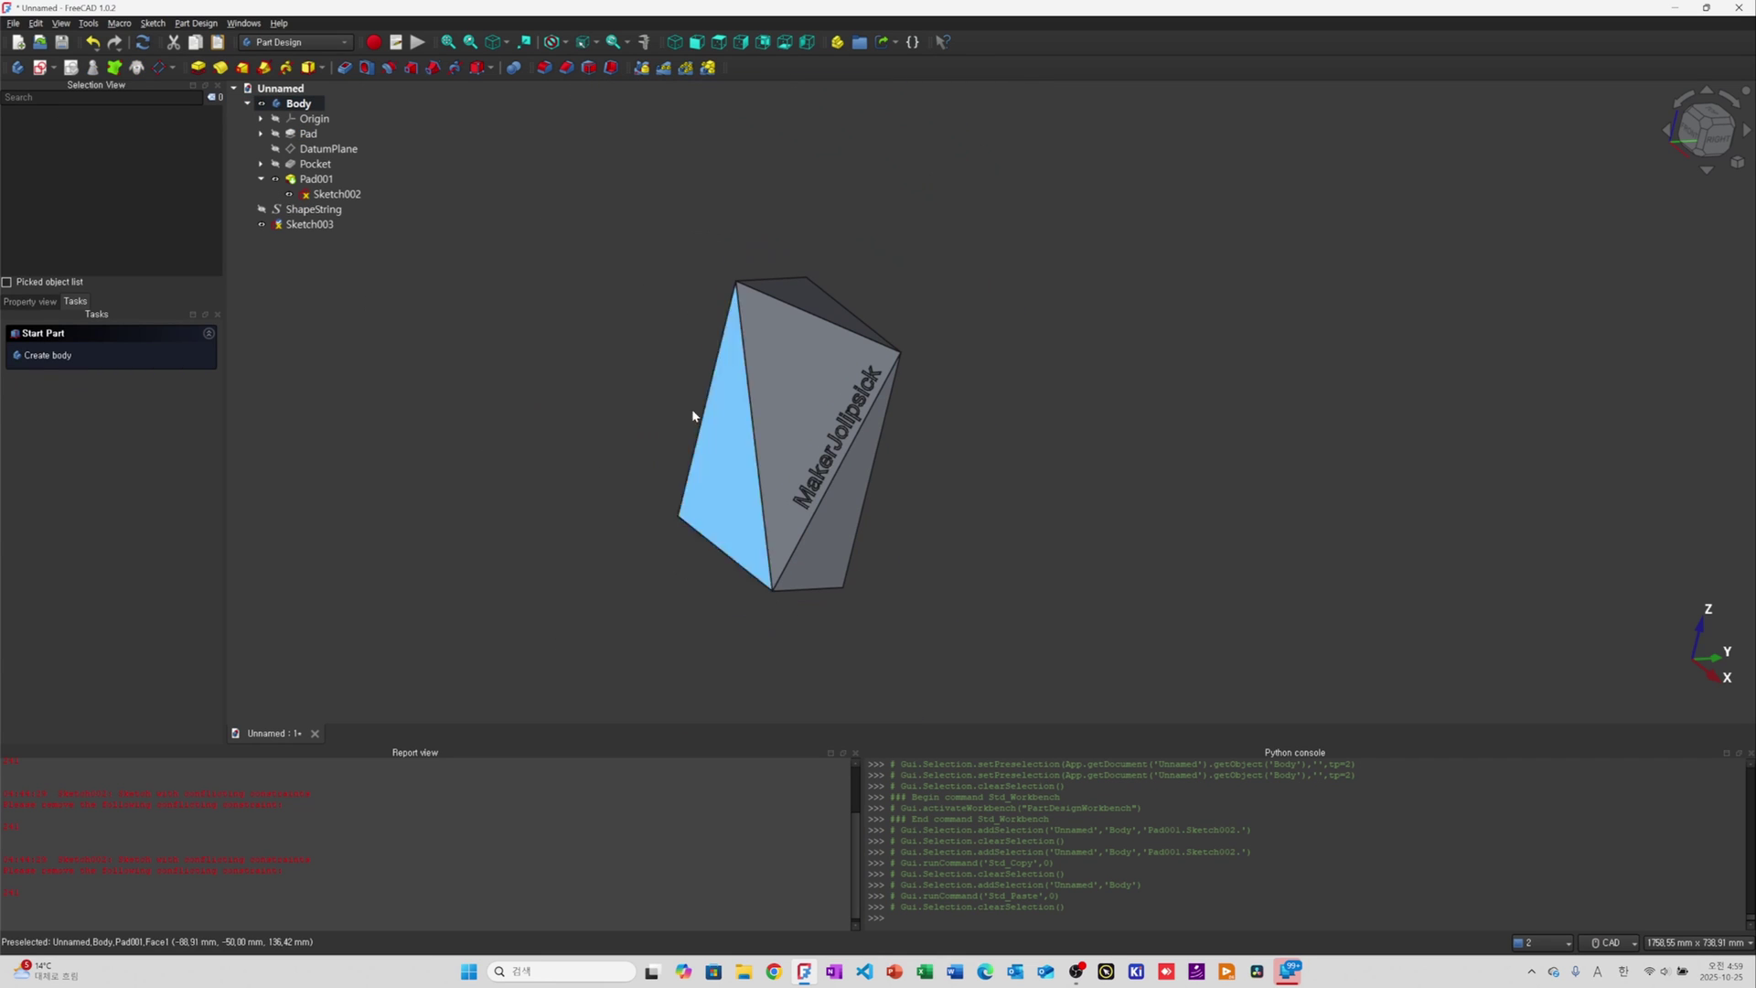
{"action": "left_click", "coordinate": [311, 224]}
{"action": "left_click", "coordinate": [335, 194]}
{"action": "left_click", "coordinate": [334, 226]}
{"action": "left_click", "coordinate": [412, 278]}
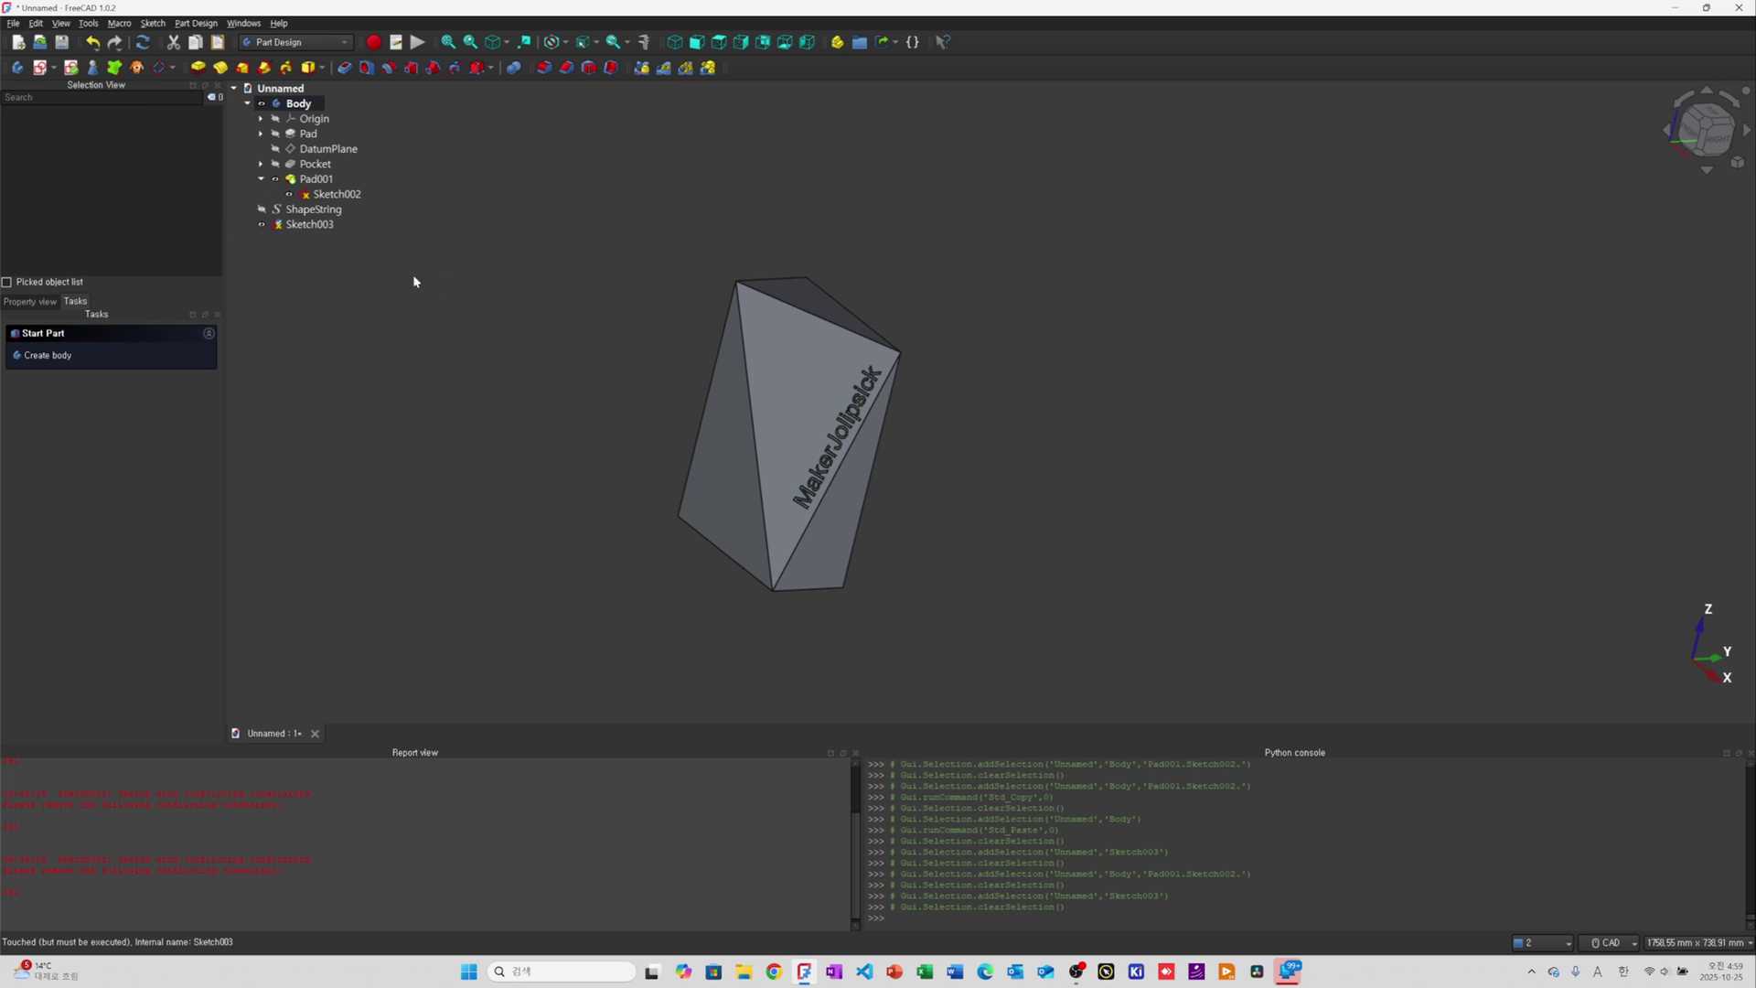
Hide the original Sketch002 under Pad001
{"action": "left_click", "coordinate": [260, 180]}
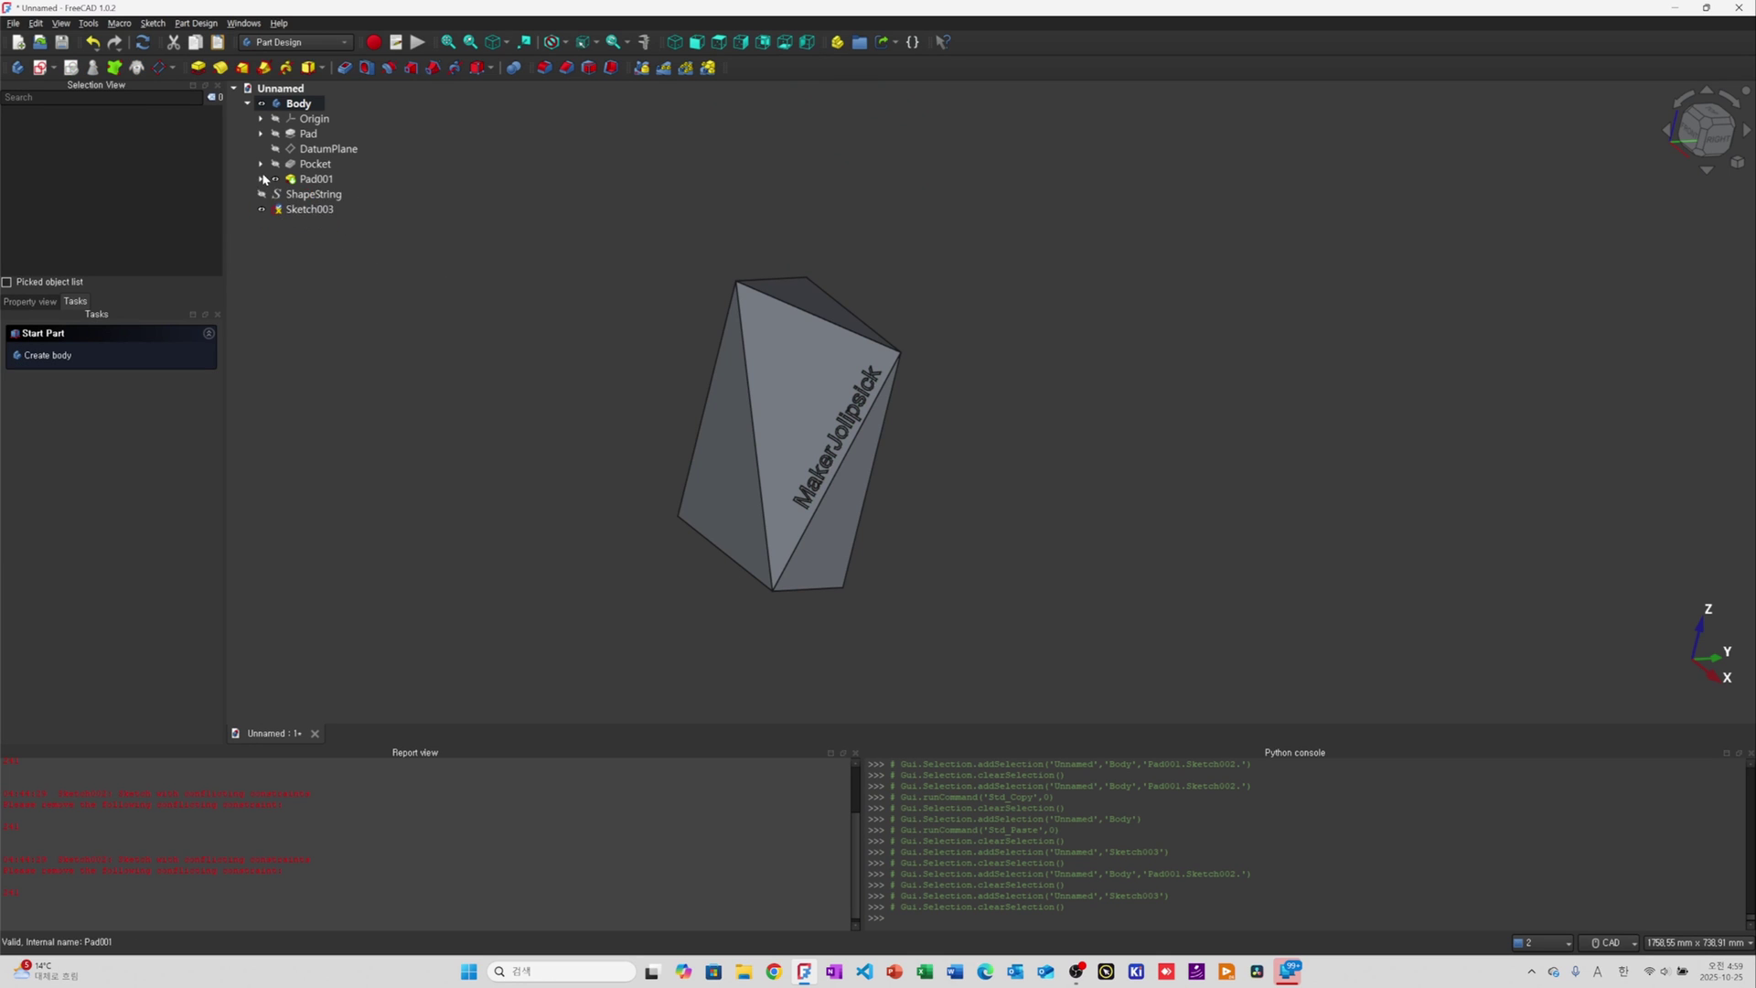
{"action": "left_click", "coordinate": [260, 181]}
{"action": "left_click", "coordinate": [329, 194]}
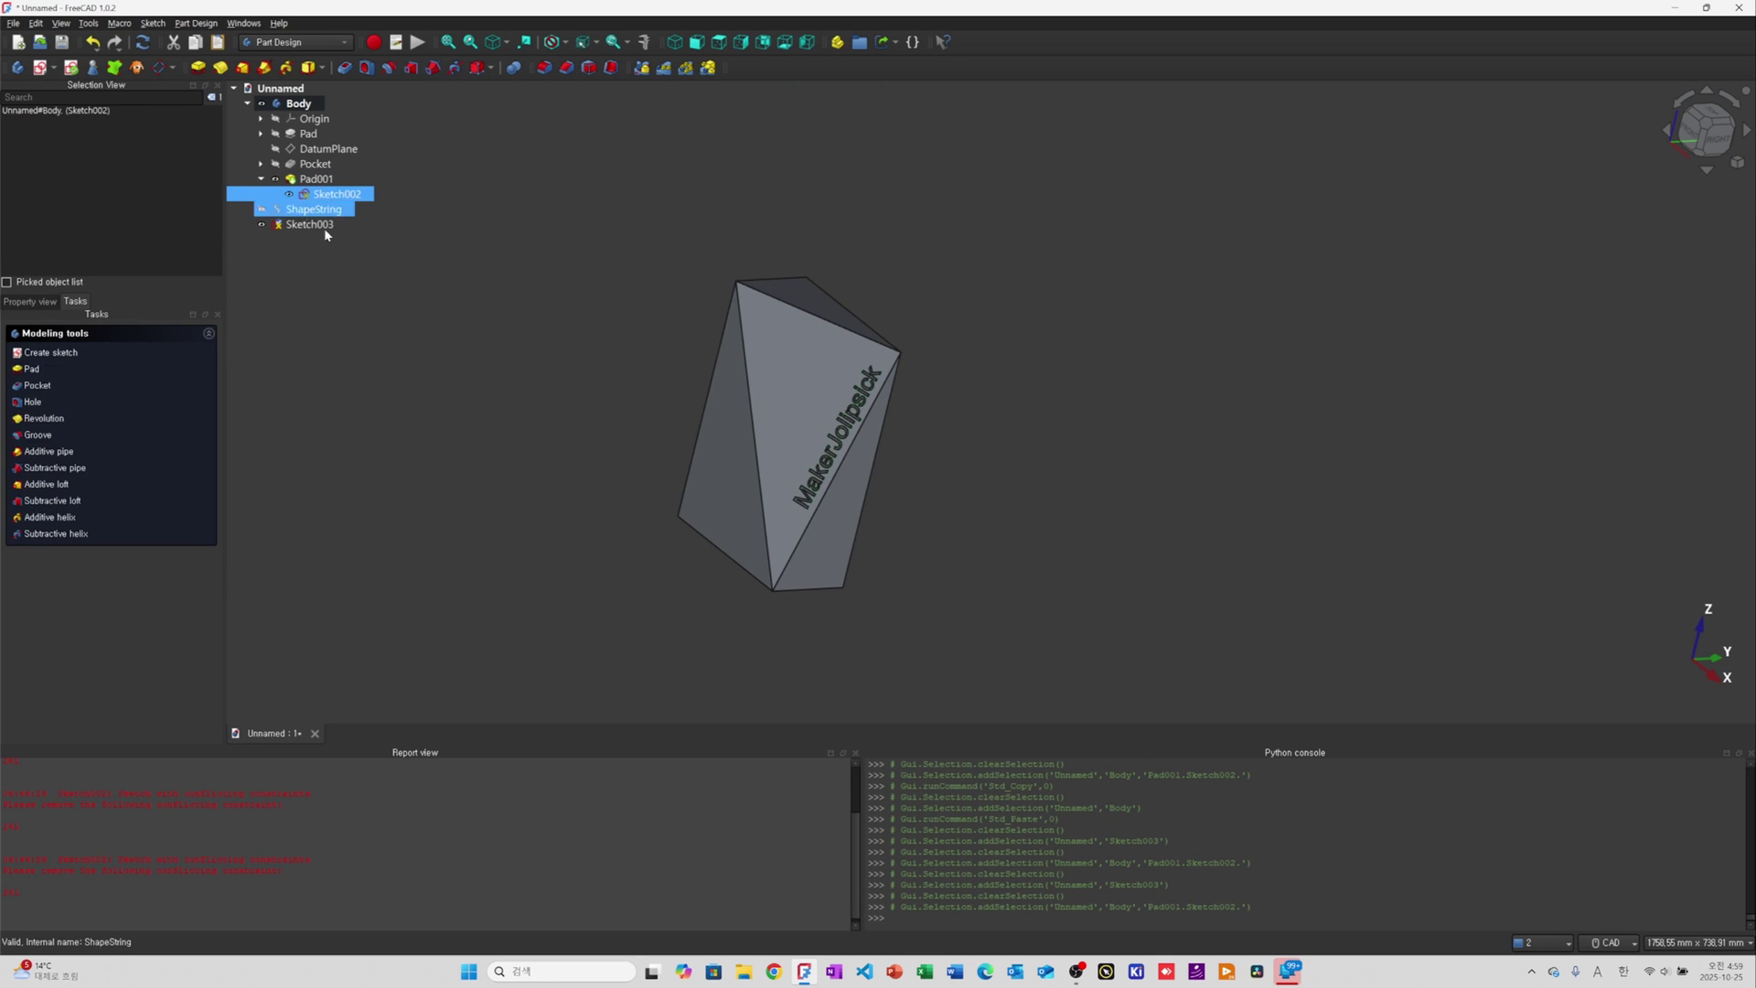
{"action": "key", "text": "space"}
{"action": "left_click", "coordinate": [328, 253]}
Collapse Pad001 in the model tree and move the pasted Sketch003 into the Body
{"action": "left_click", "coordinate": [262, 179]}
{"action": "left_click_drag", "start_coordinate": [309, 208], "coordinate": [302, 108]}
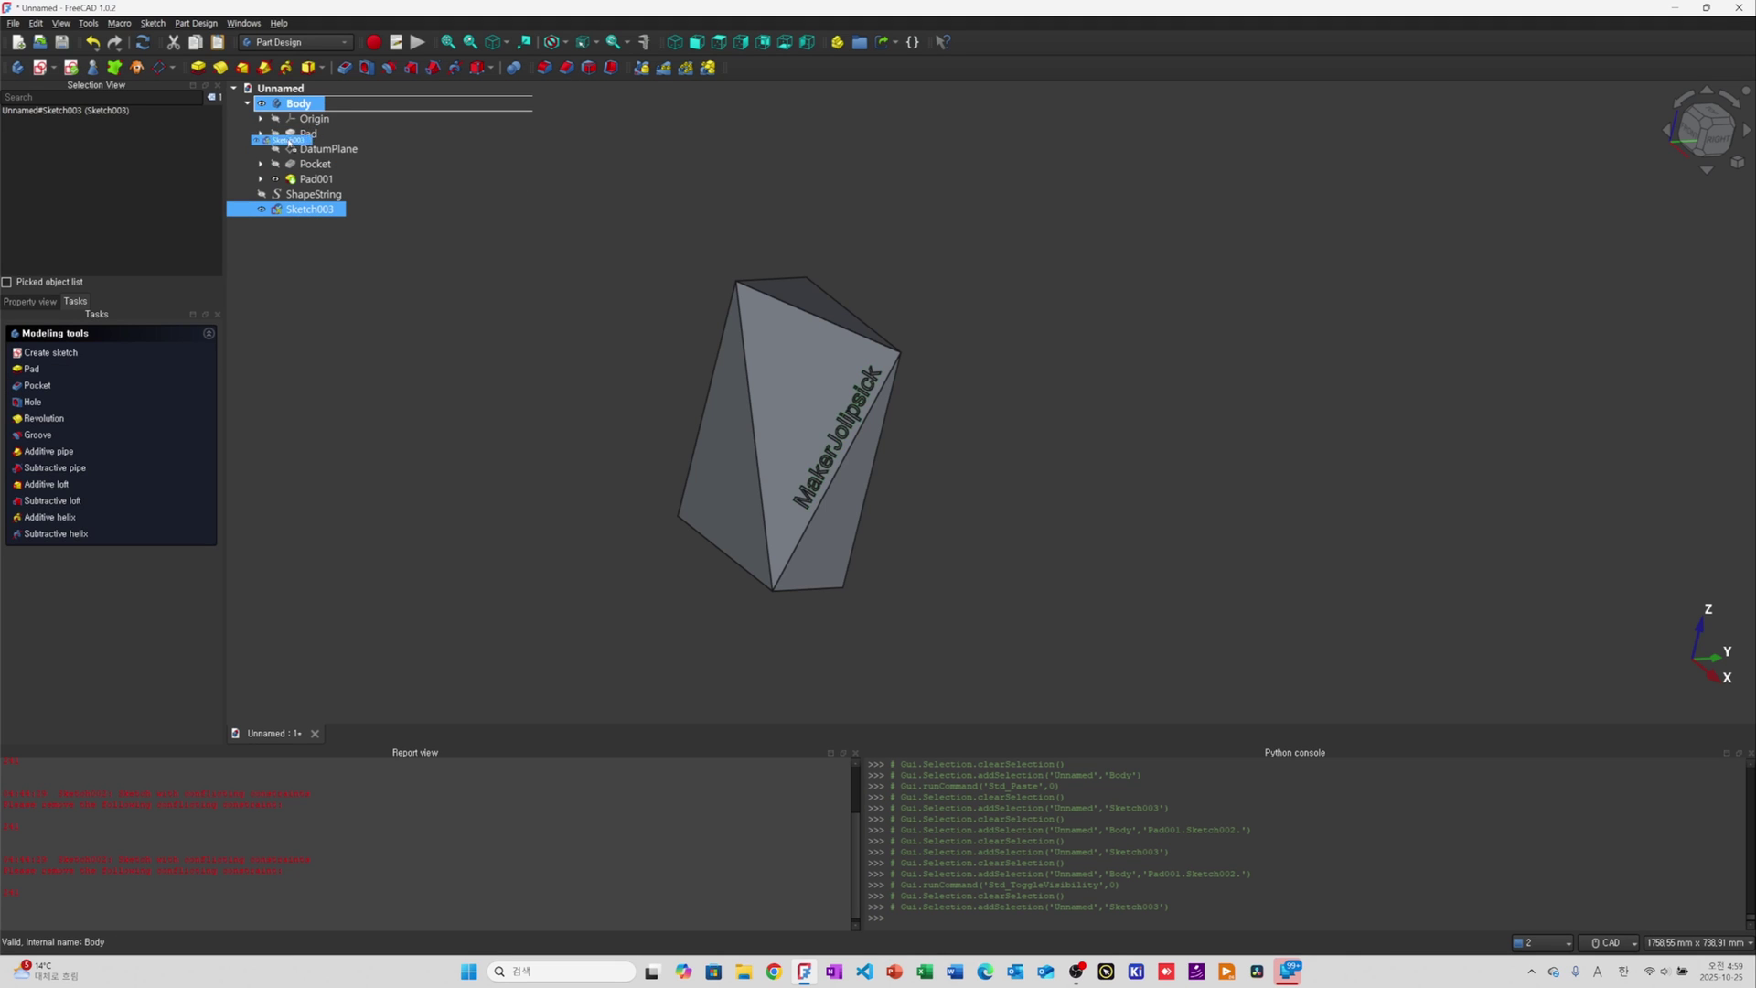
{"action": "left_click", "coordinate": [391, 256]}
Open Sketch003 for editing and examine the copied text outline with its 10 mm construction line near the k end
{"action": "left_click", "coordinate": [321, 194]}
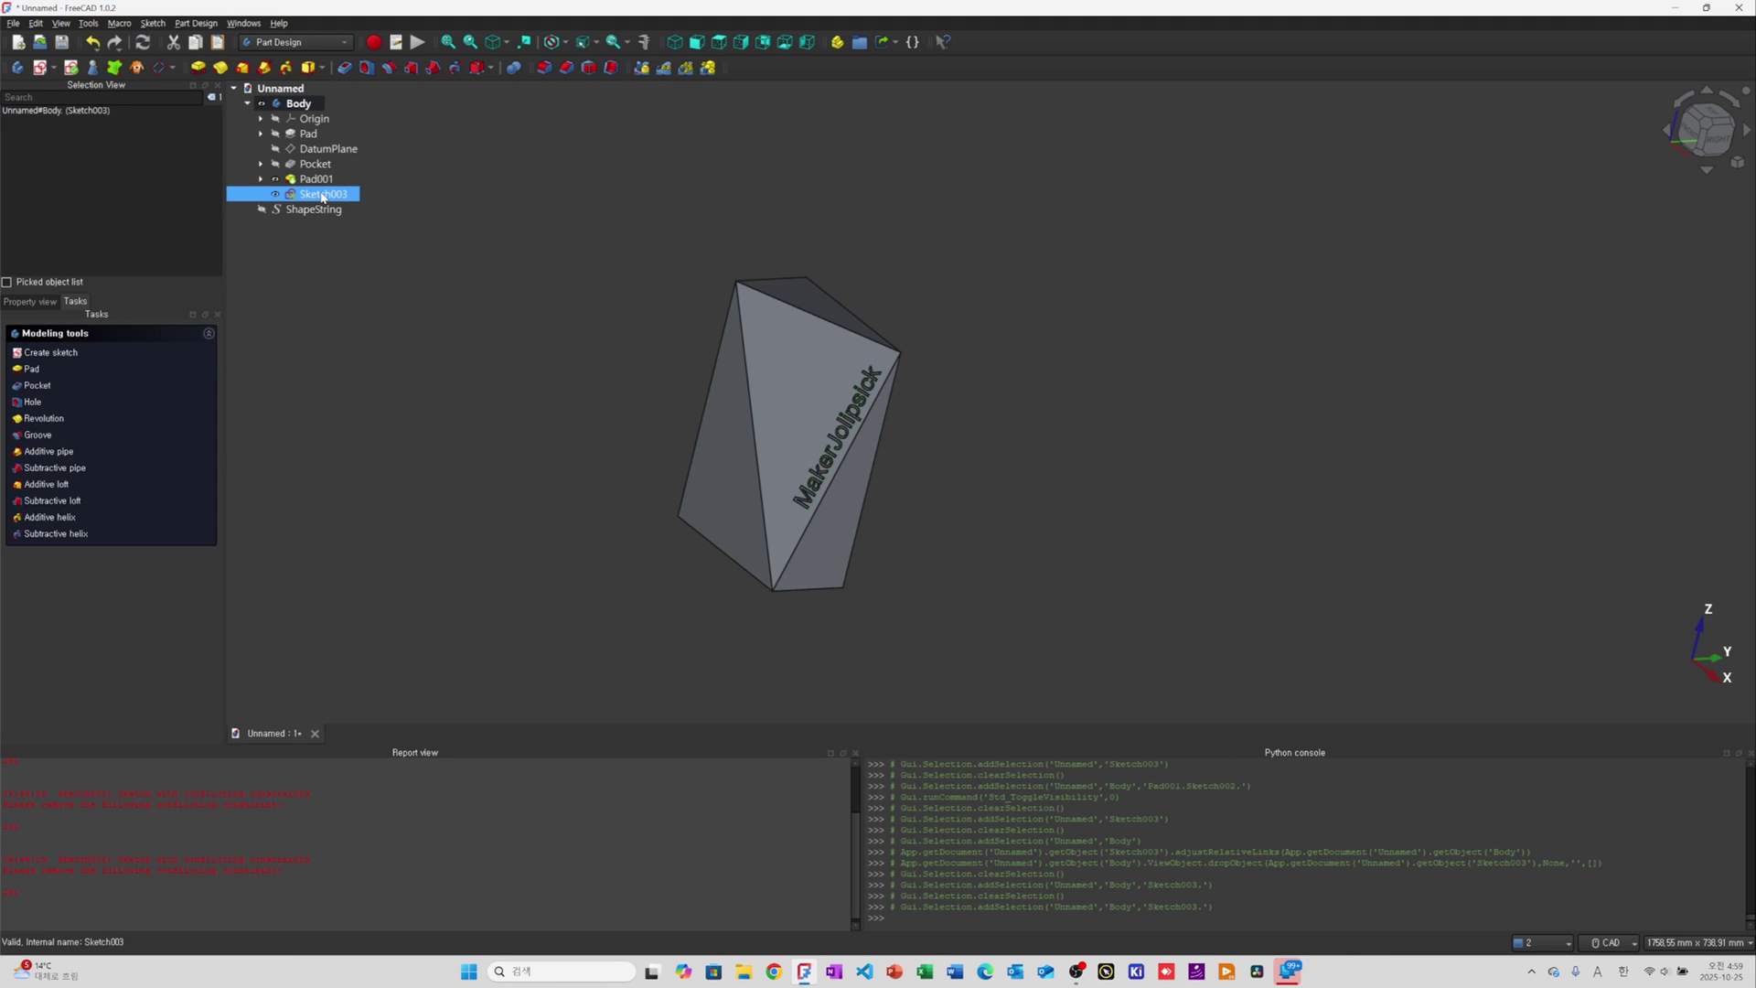
{"action": "right_click", "coordinate": [322, 193]}
{"action": "key", "text": "Escape"}
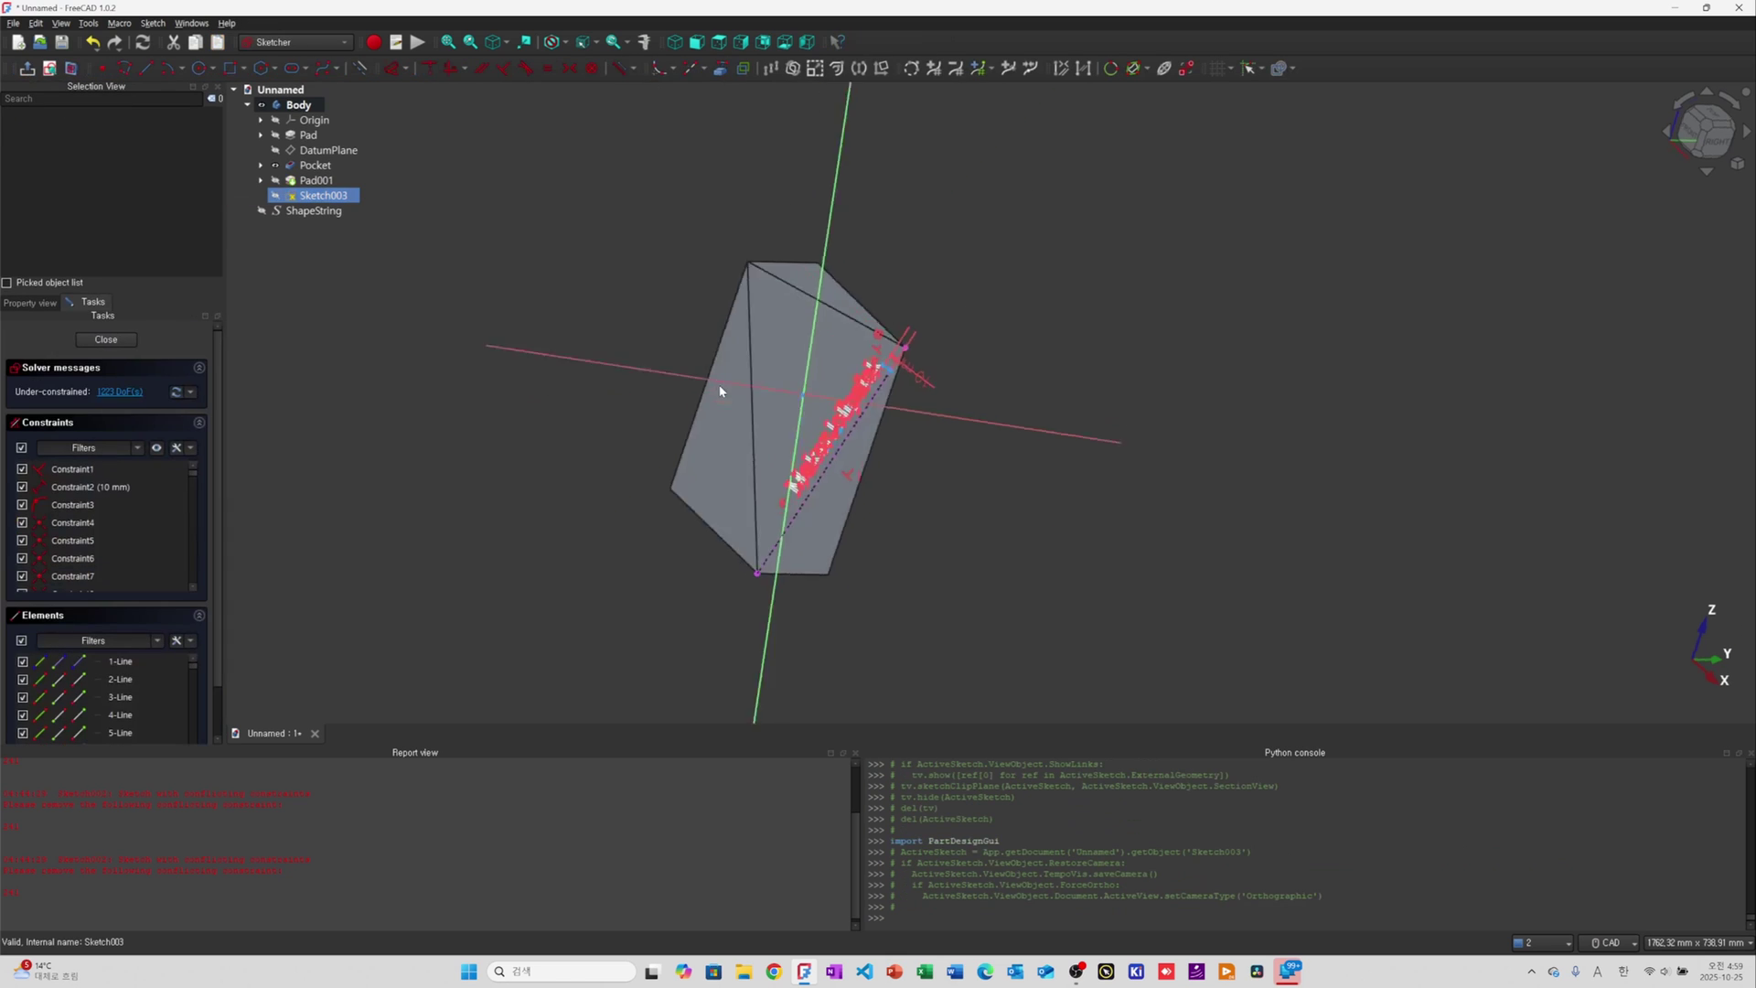
{"action": "scroll", "coordinate": [1055, 332], "scroll_direction": "up", "scroll_amount": 6}
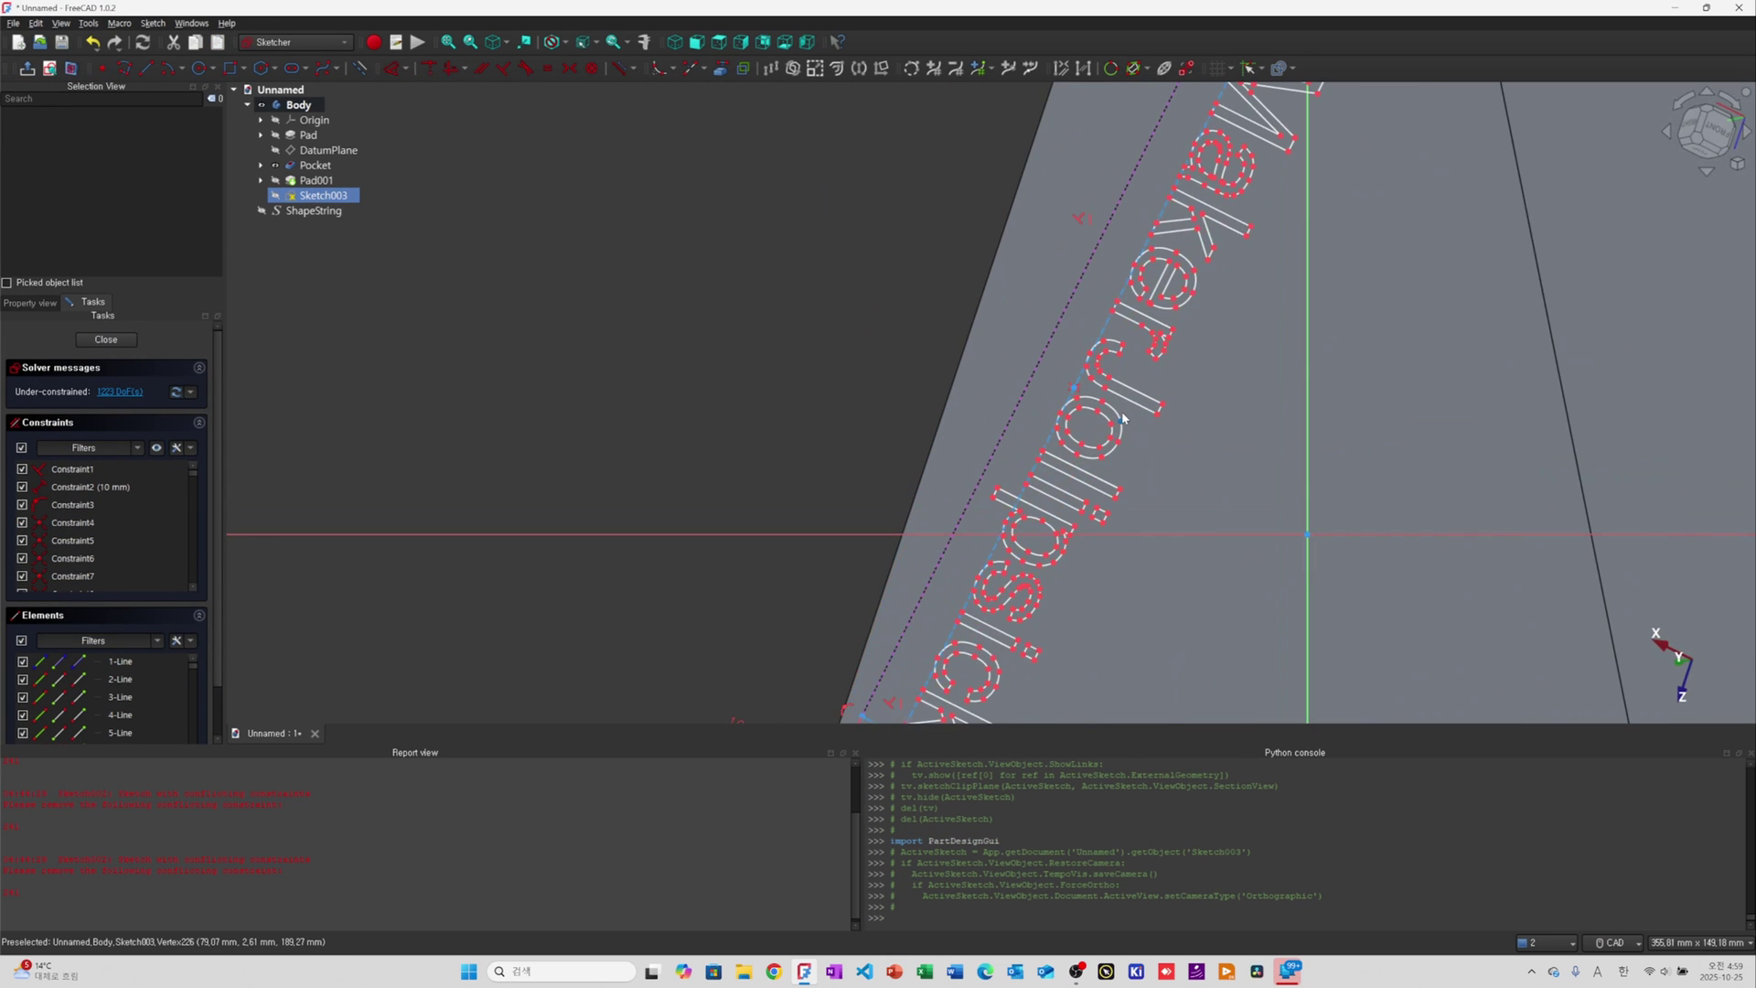
{"action": "scroll", "coordinate": [1059, 593], "scroll_direction": "down", "scroll_amount": 3}
{"action": "scroll", "coordinate": [1059, 593], "scroll_direction": "up", "scroll_amount": 2}
{"action": "scroll", "coordinate": [1059, 593], "scroll_direction": "down", "scroll_amount": 1}
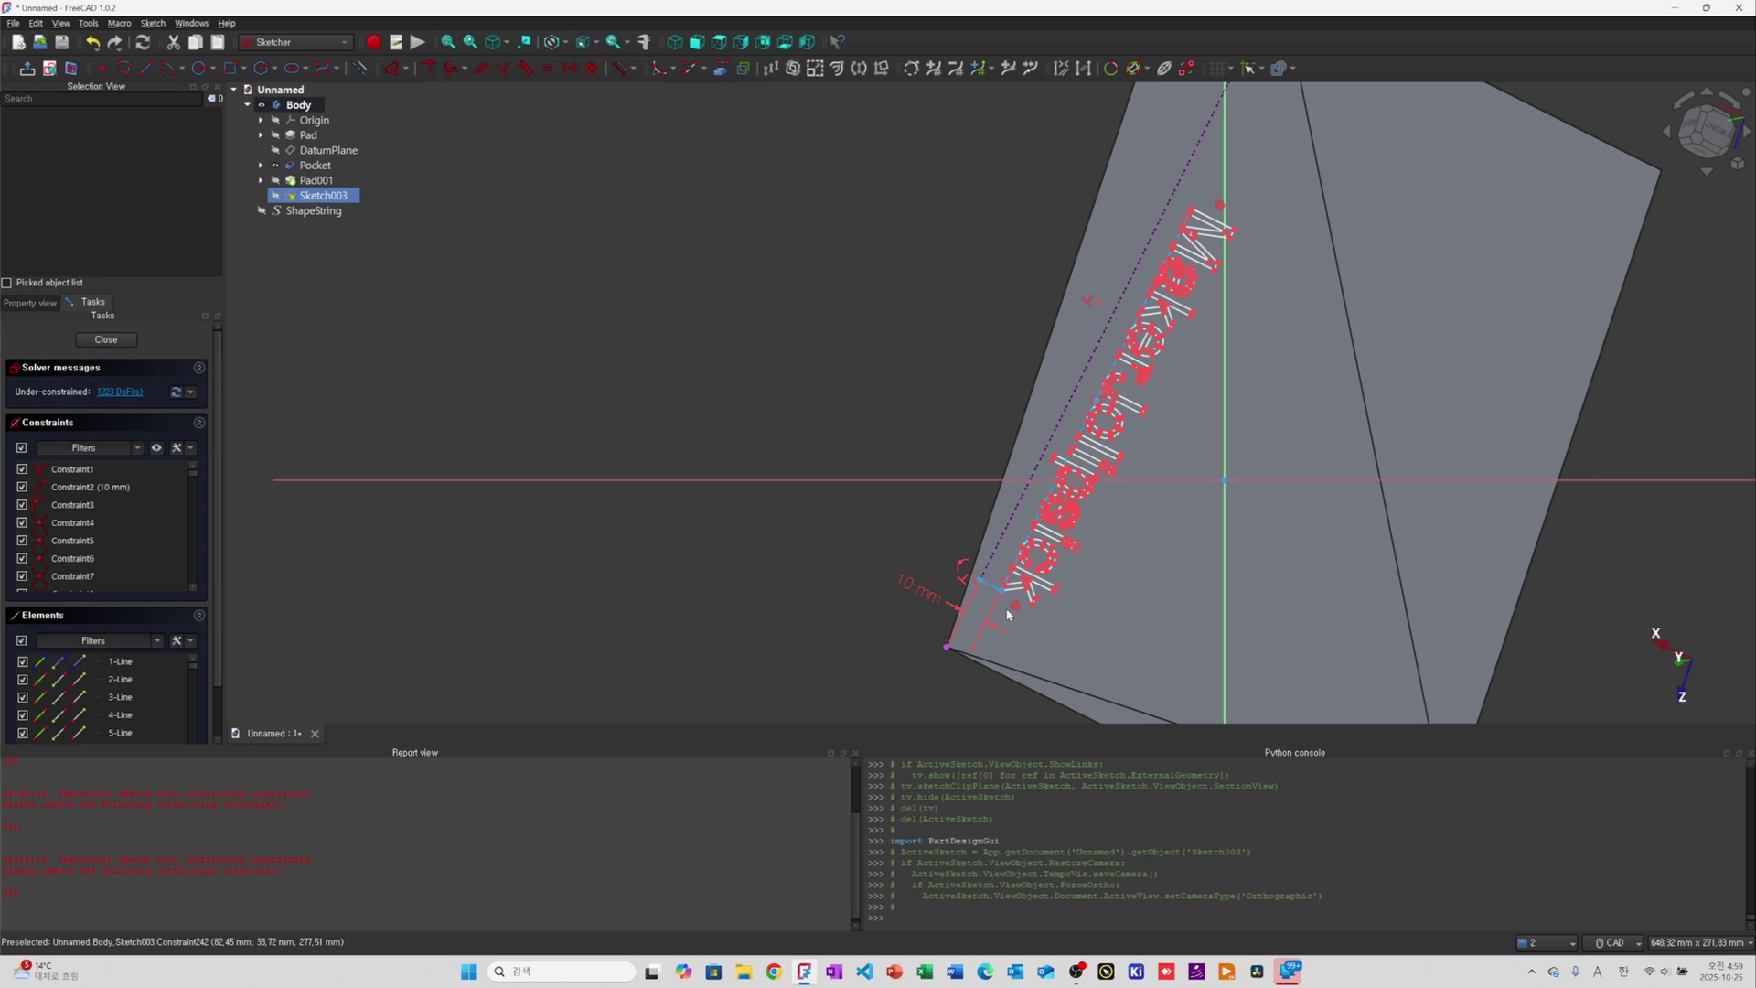
{"action": "scroll", "coordinate": [1009, 615], "scroll_direction": "down", "scroll_amount": 1}
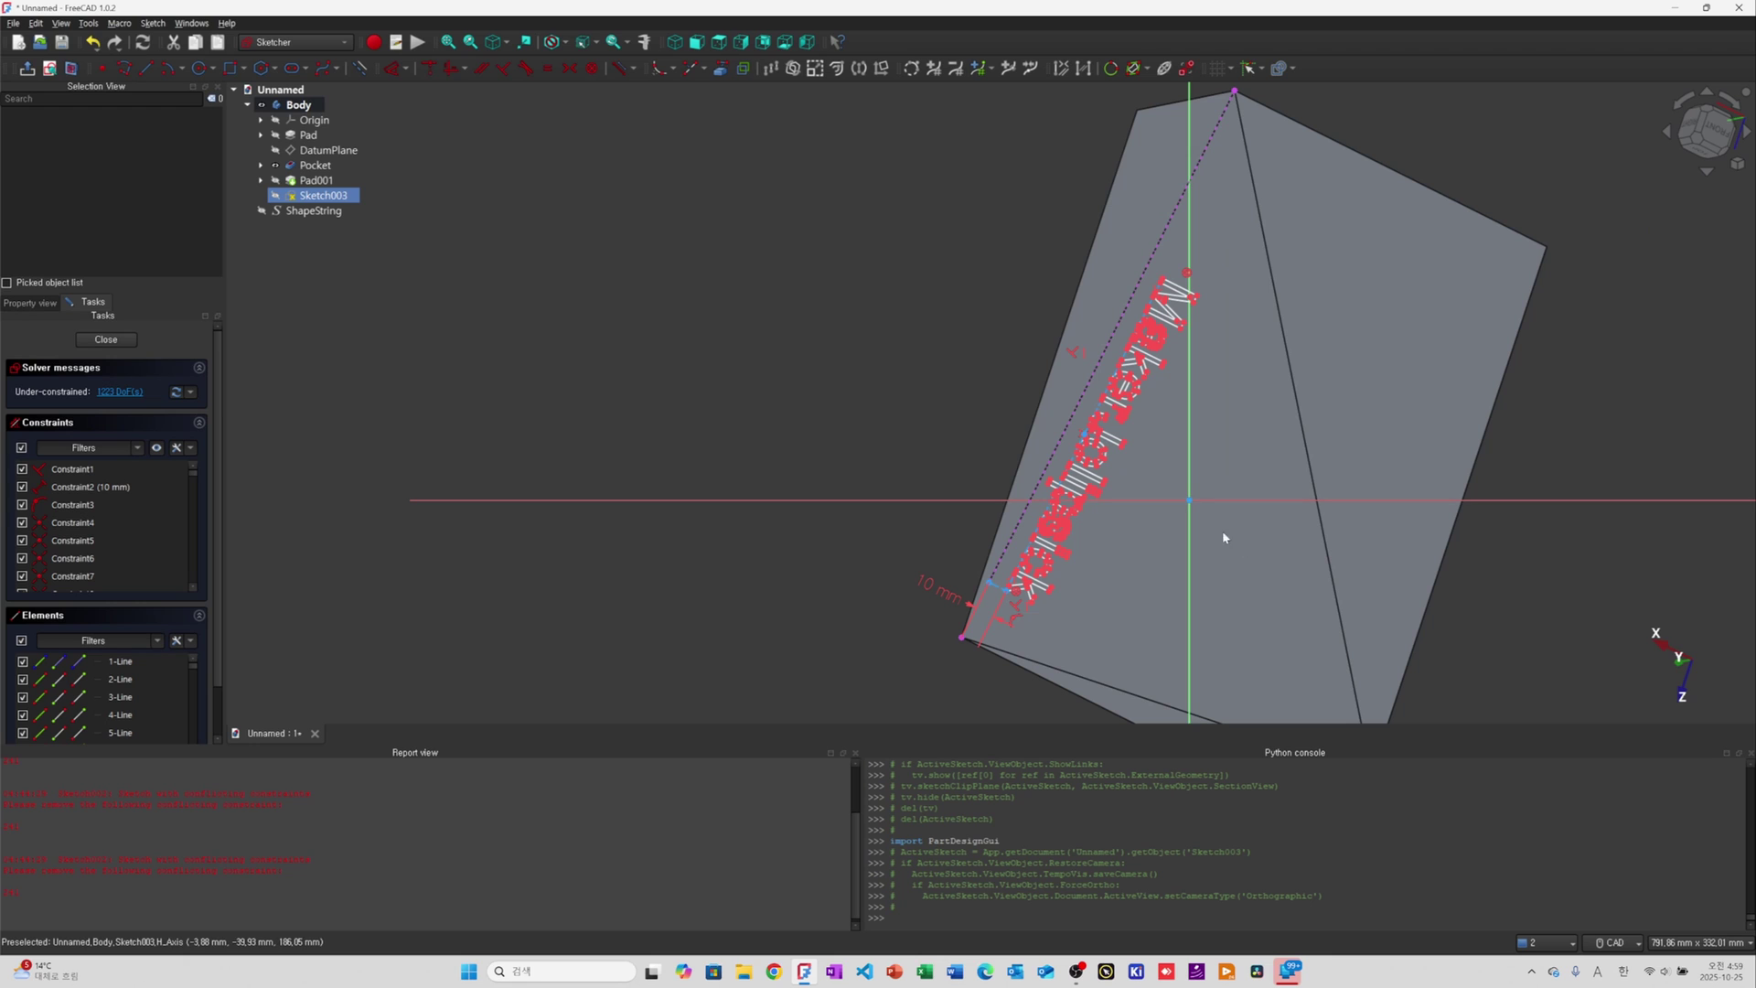
Set the length of the construction line at the text's k end to 40 mm
{"action": "double_click", "coordinate": [937, 594]}
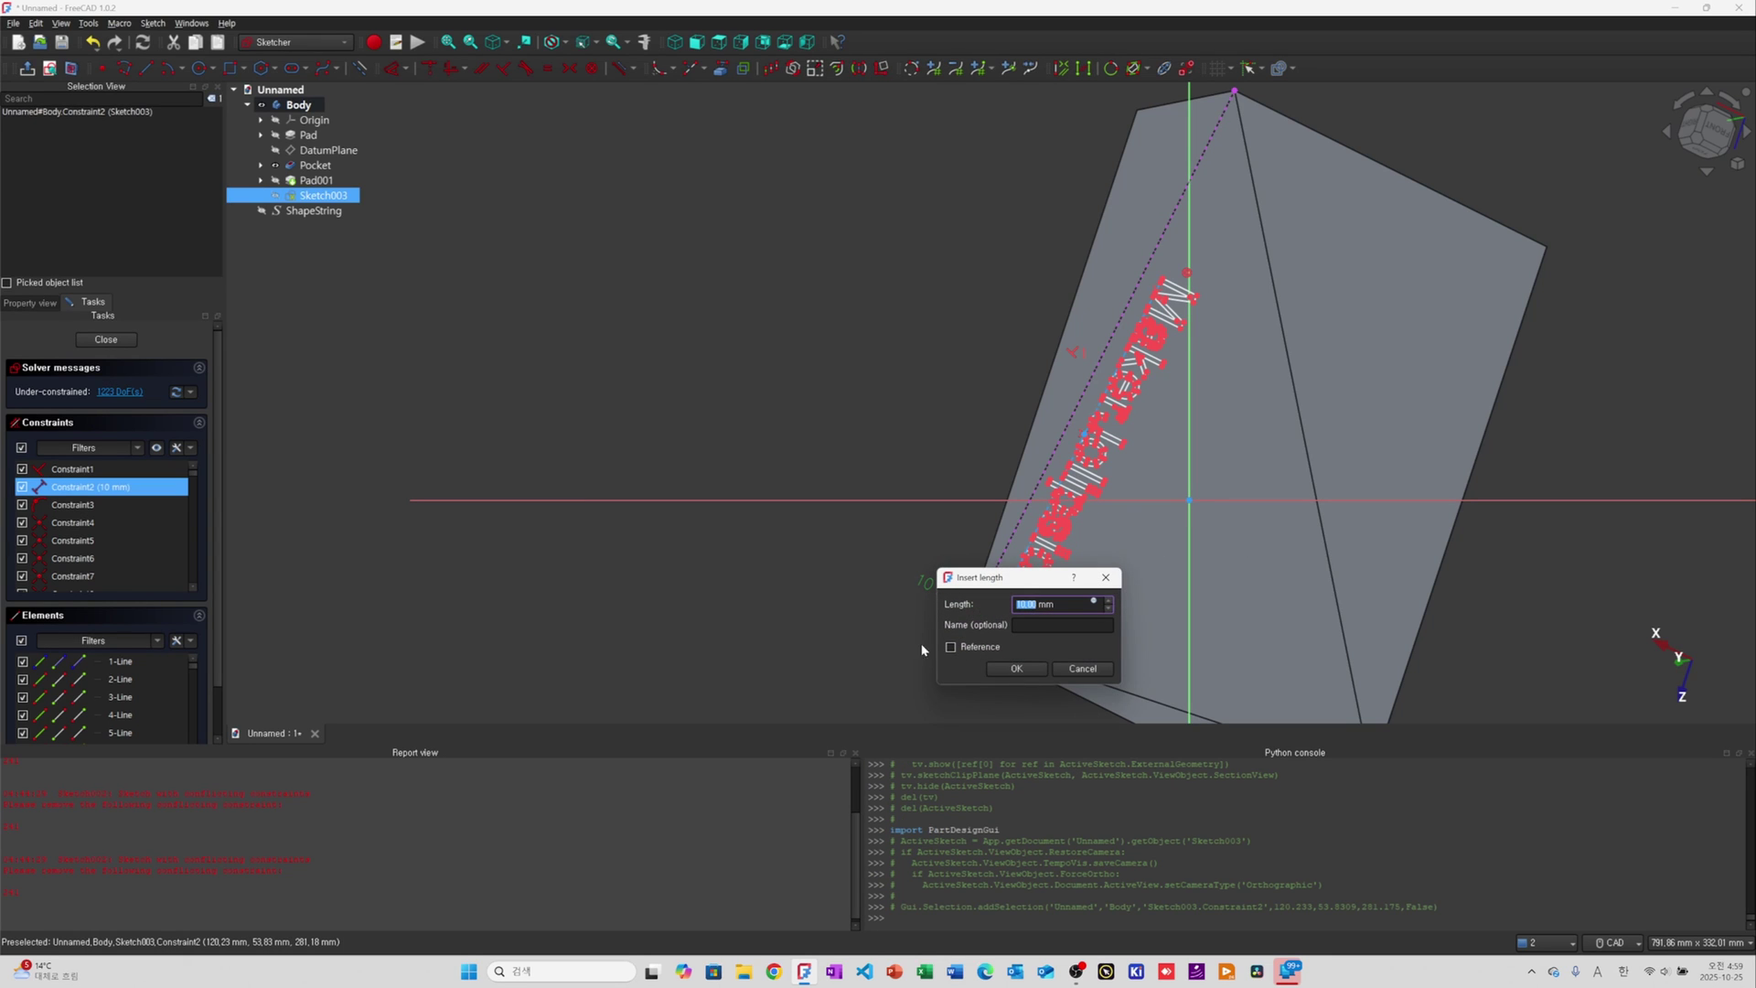
{"action": "type", "text": "40"}
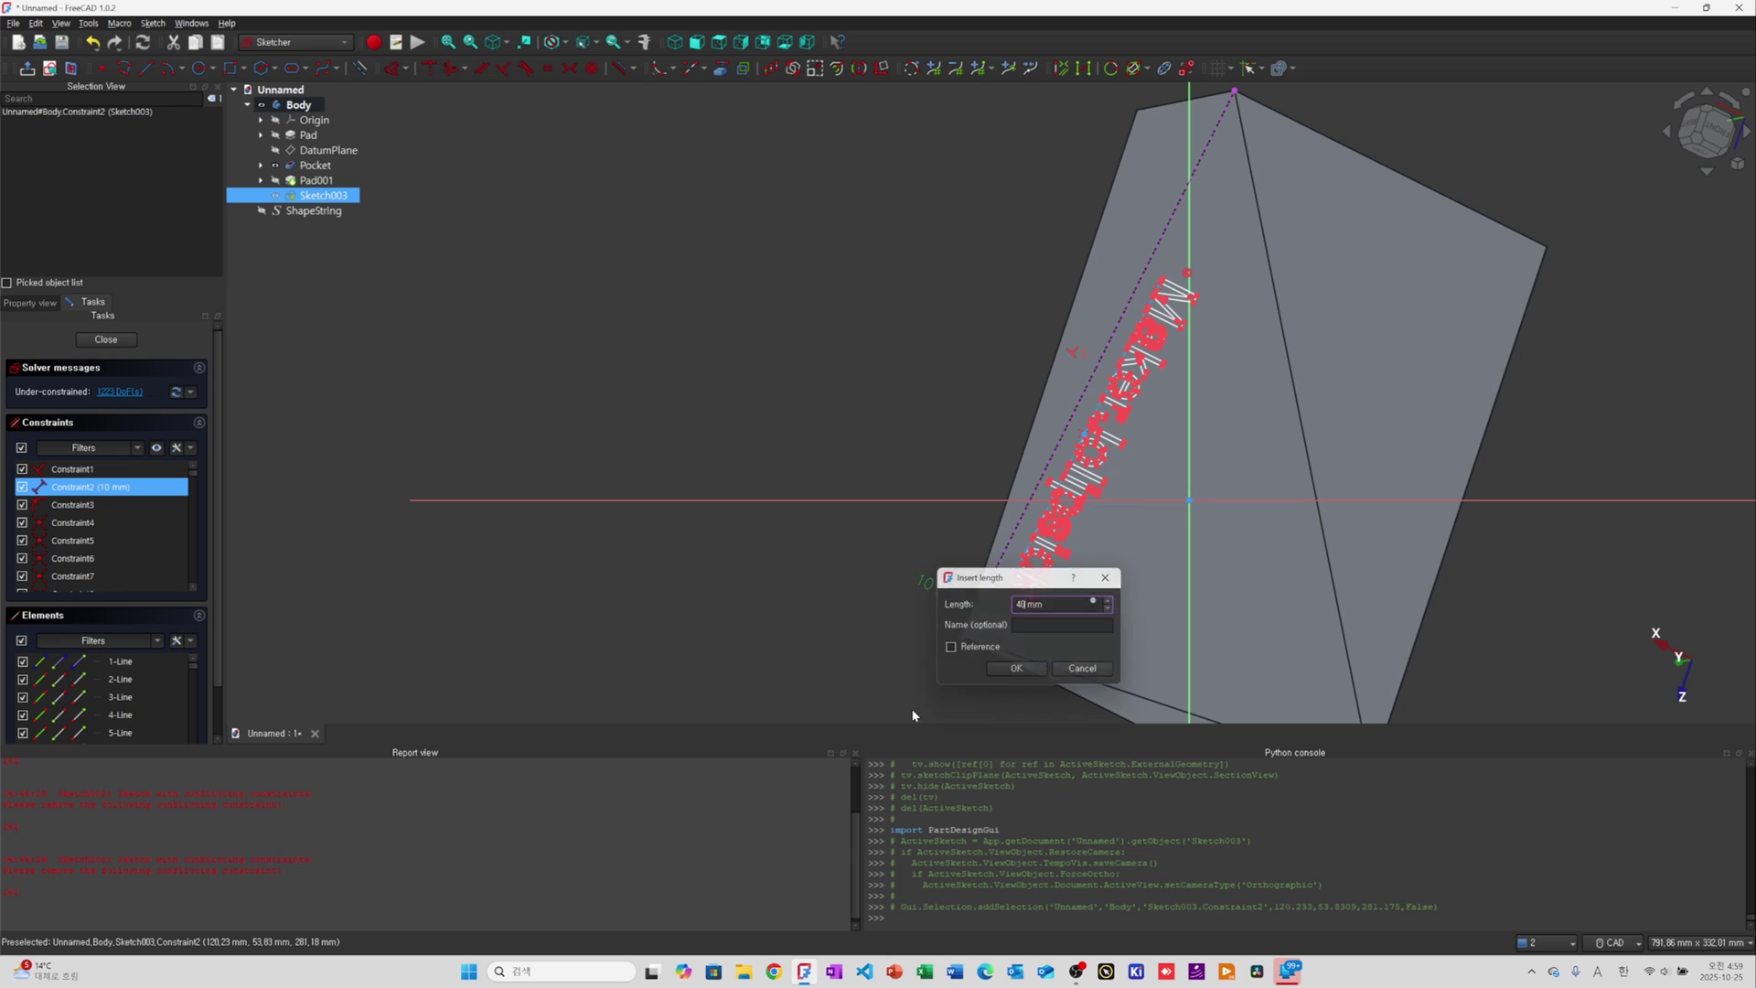
{"action": "key", "text": "Return"}
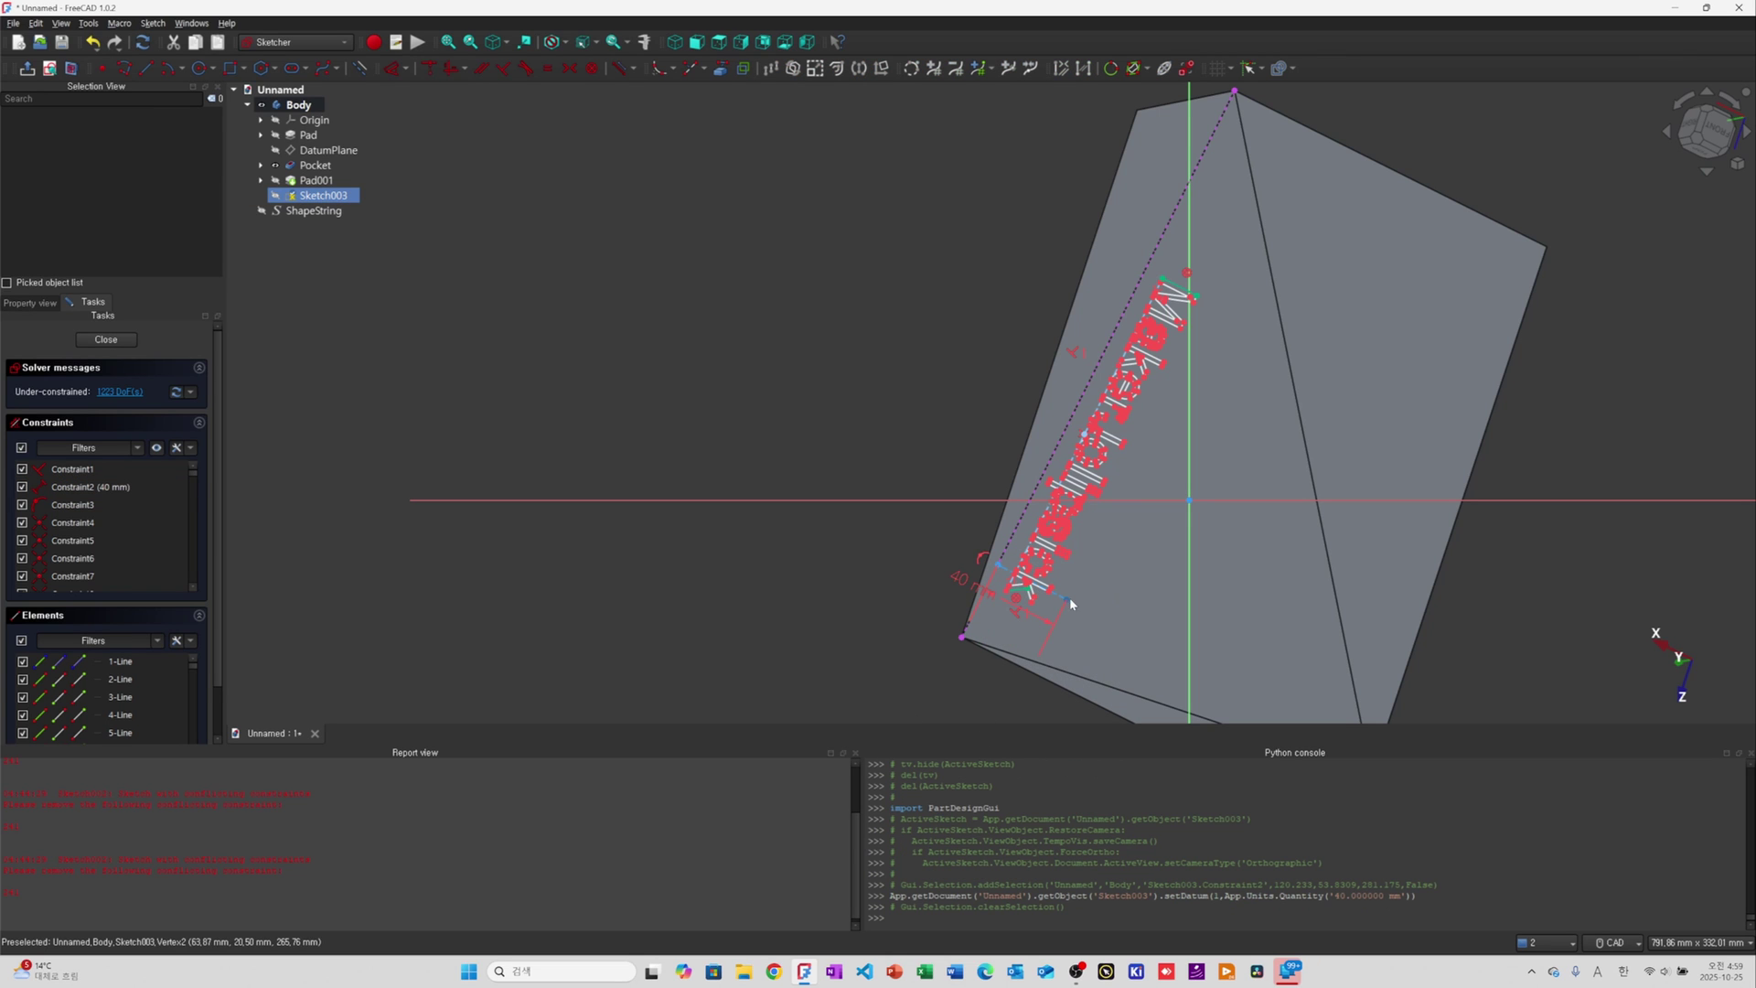
{"action": "scroll", "coordinate": [1000, 617], "scroll_direction": "up", "scroll_amount": 3}
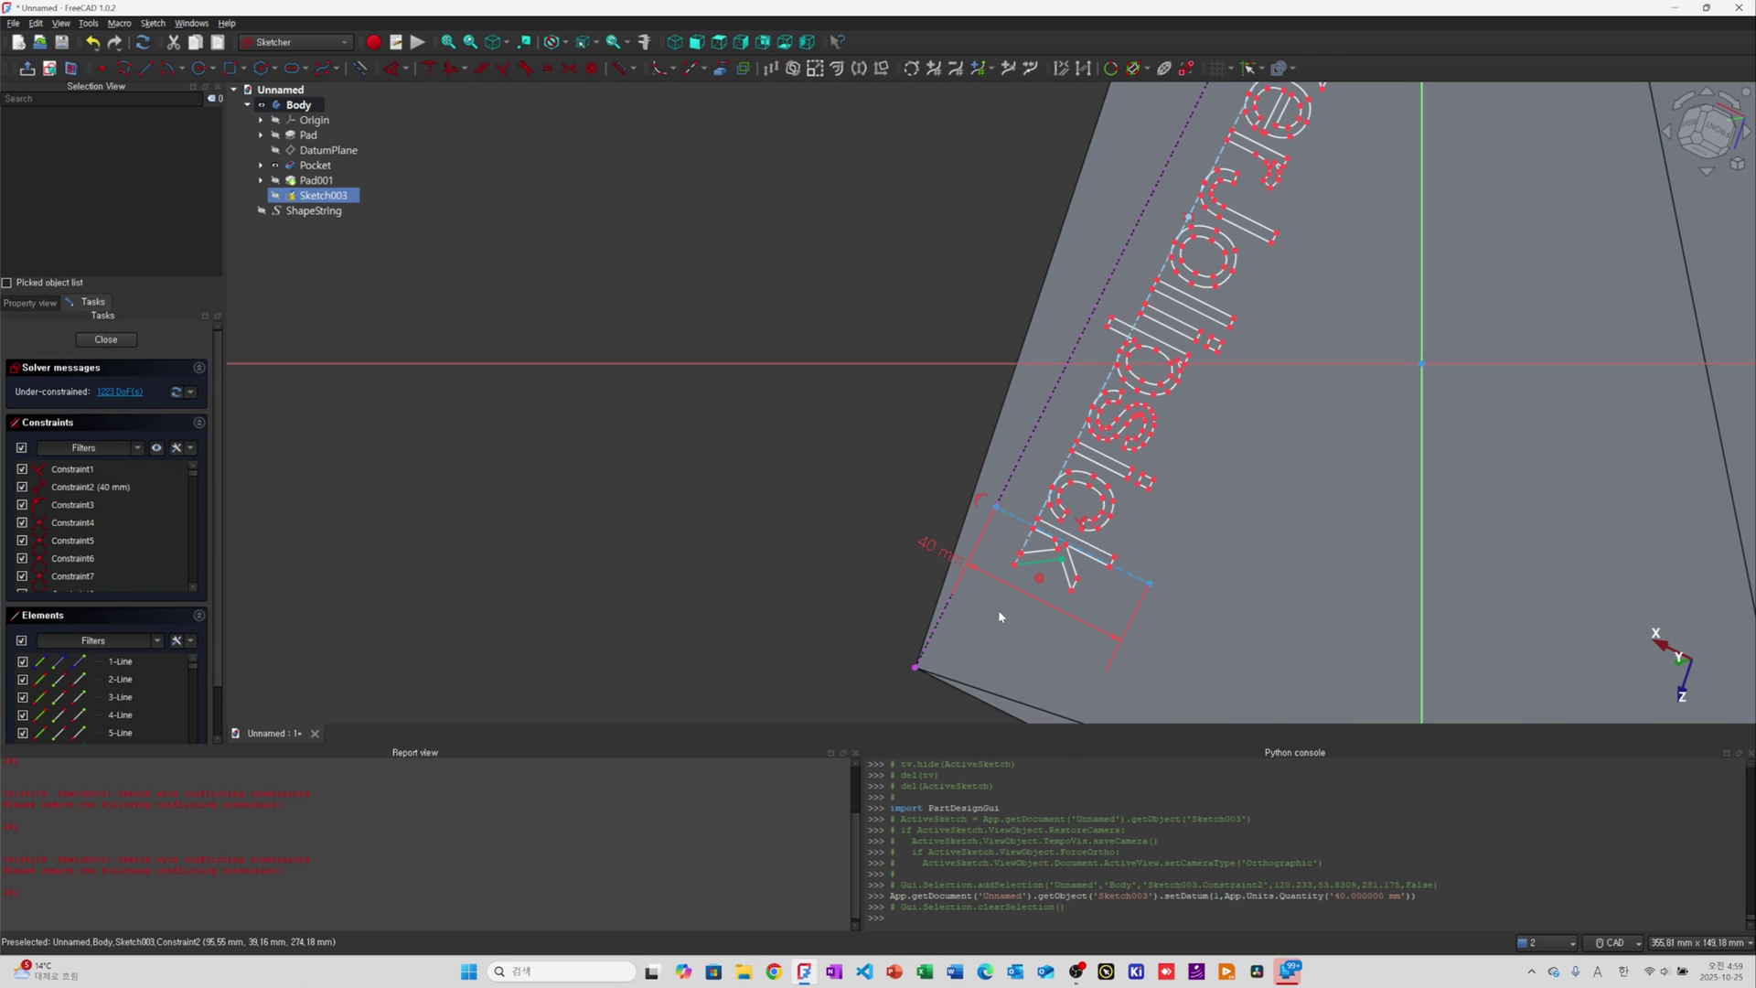
Undo the last length change on the construction line and check the area around the text's k end
{"action": "key", "text": "ctrl+z"}
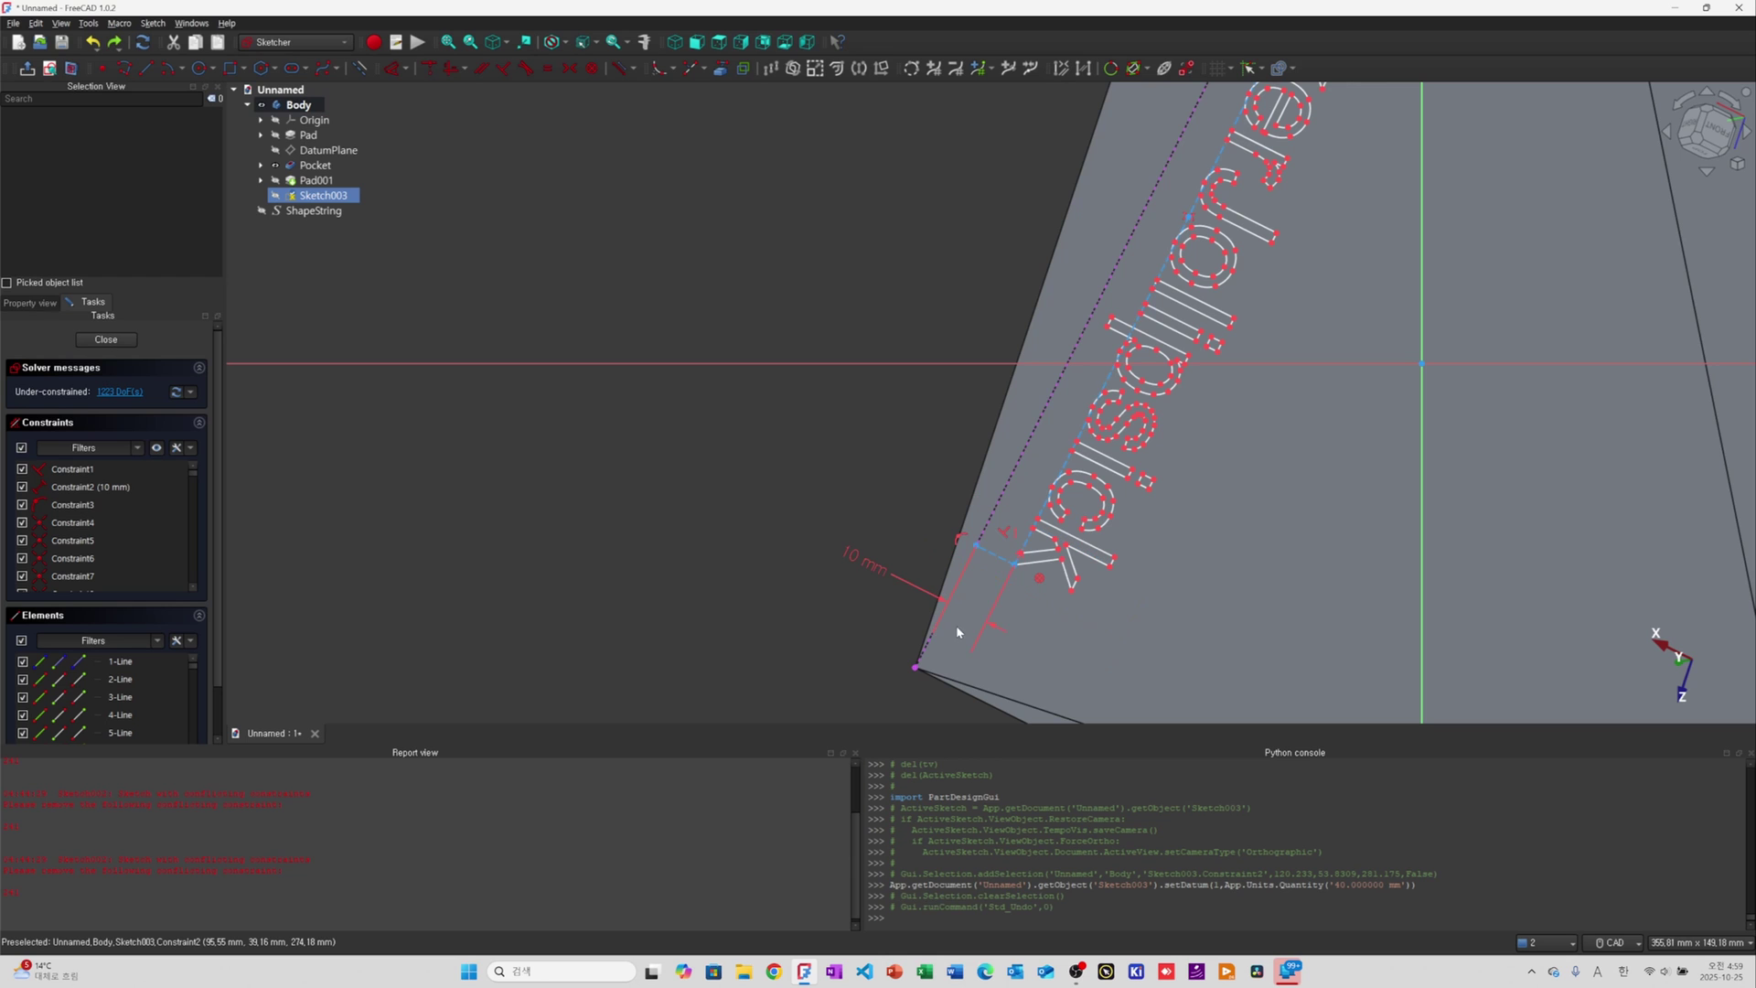
{"action": "scroll", "coordinate": [1016, 560], "scroll_direction": "up", "scroll_amount": 2}
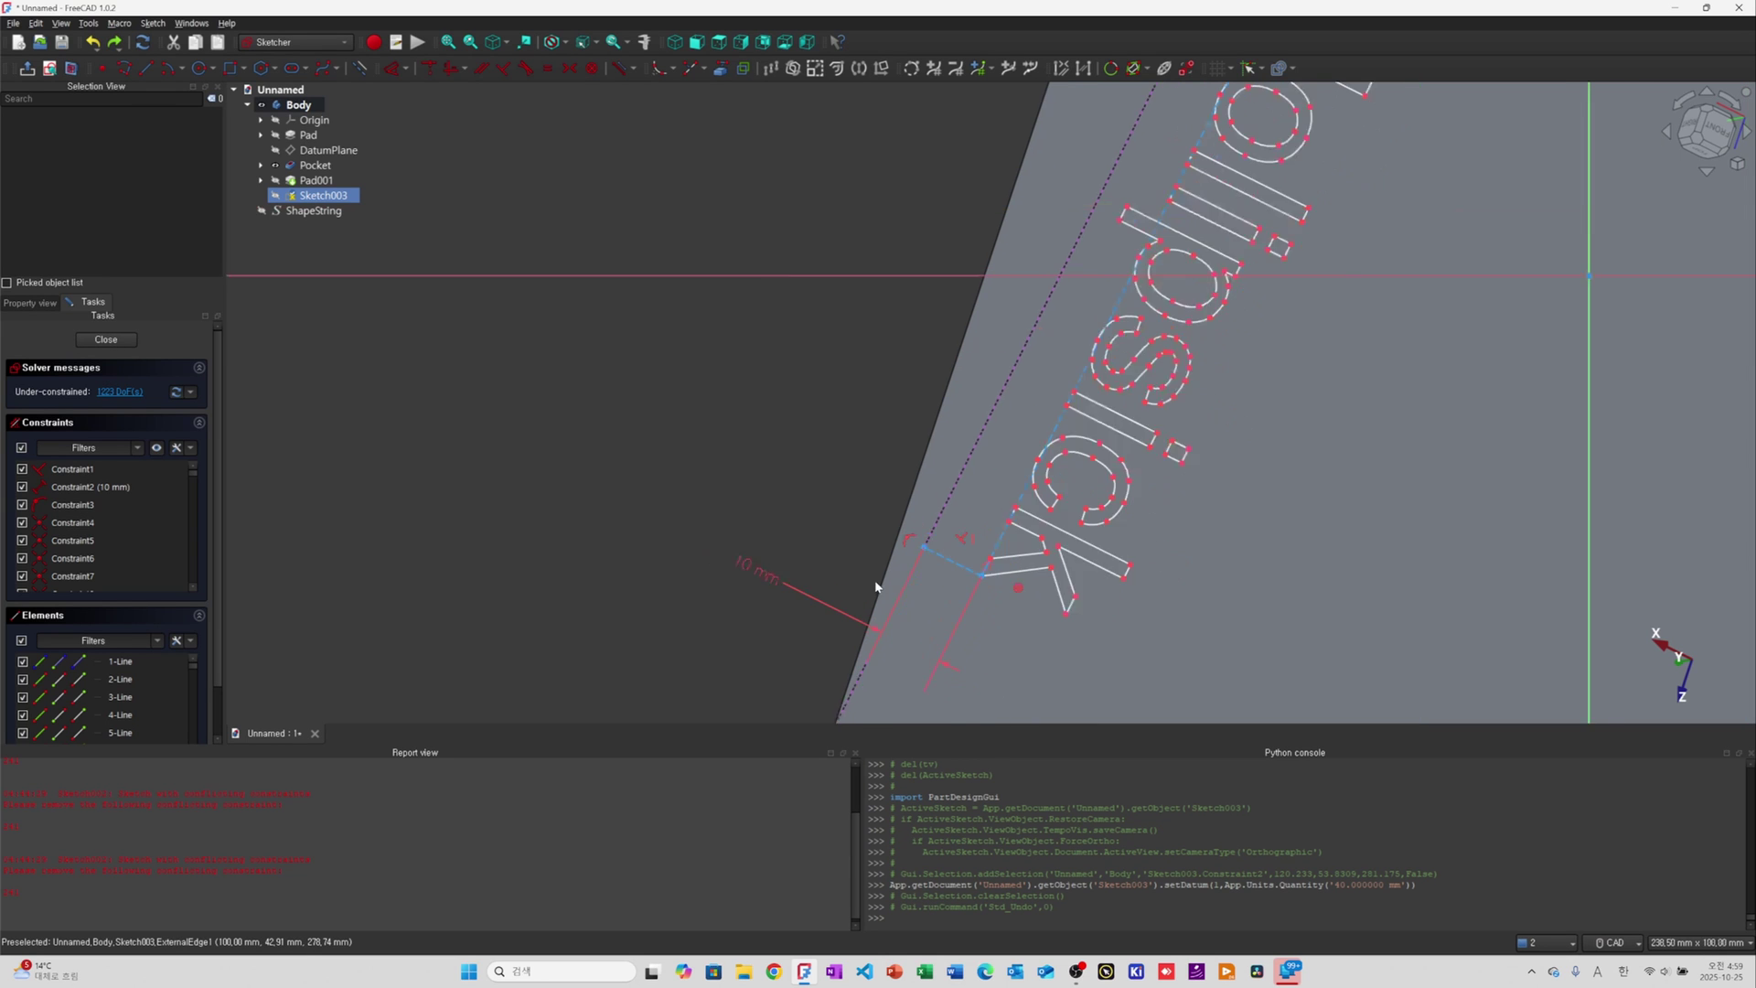
{"action": "scroll", "coordinate": [878, 588], "scroll_direction": "down", "scroll_amount": 3}
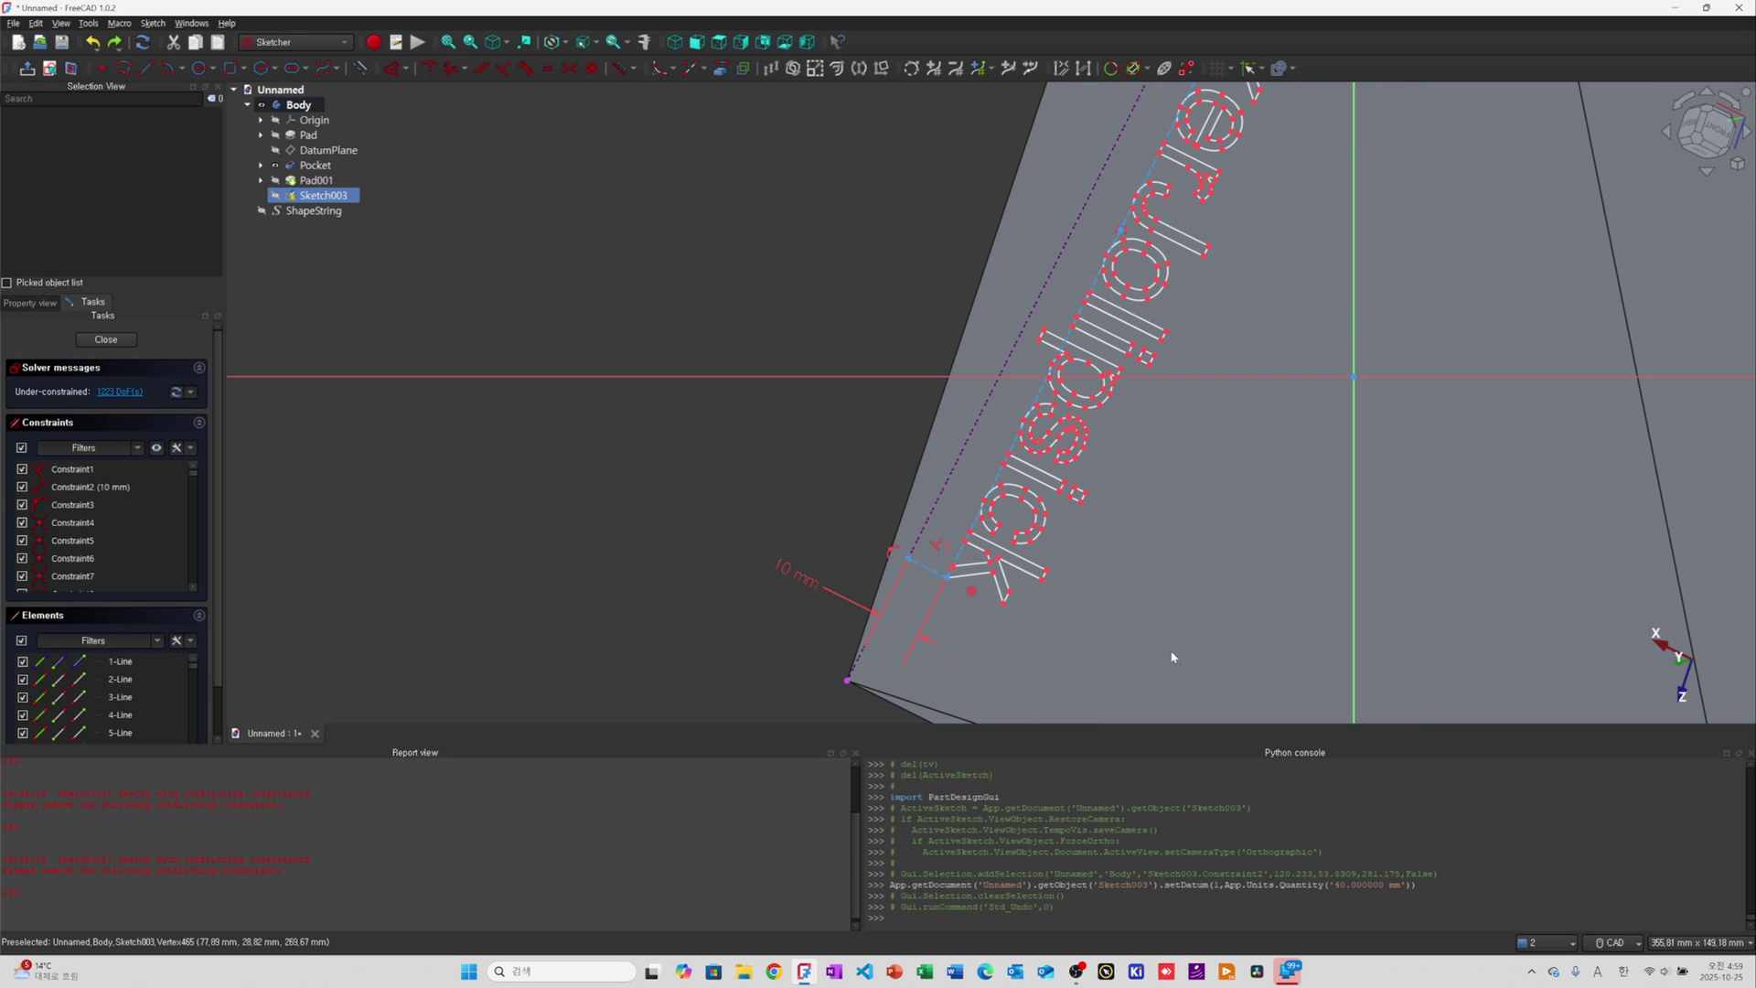
Dimension the aligned distance from the face's corner vertex to the construction line's endpoint on the edge, accepting the proposed value
{"action": "scroll", "coordinate": [997, 615], "scroll_direction": "down", "scroll_amount": 2}
{"action": "scroll", "coordinate": [954, 627], "scroll_direction": "up", "scroll_amount": 4}
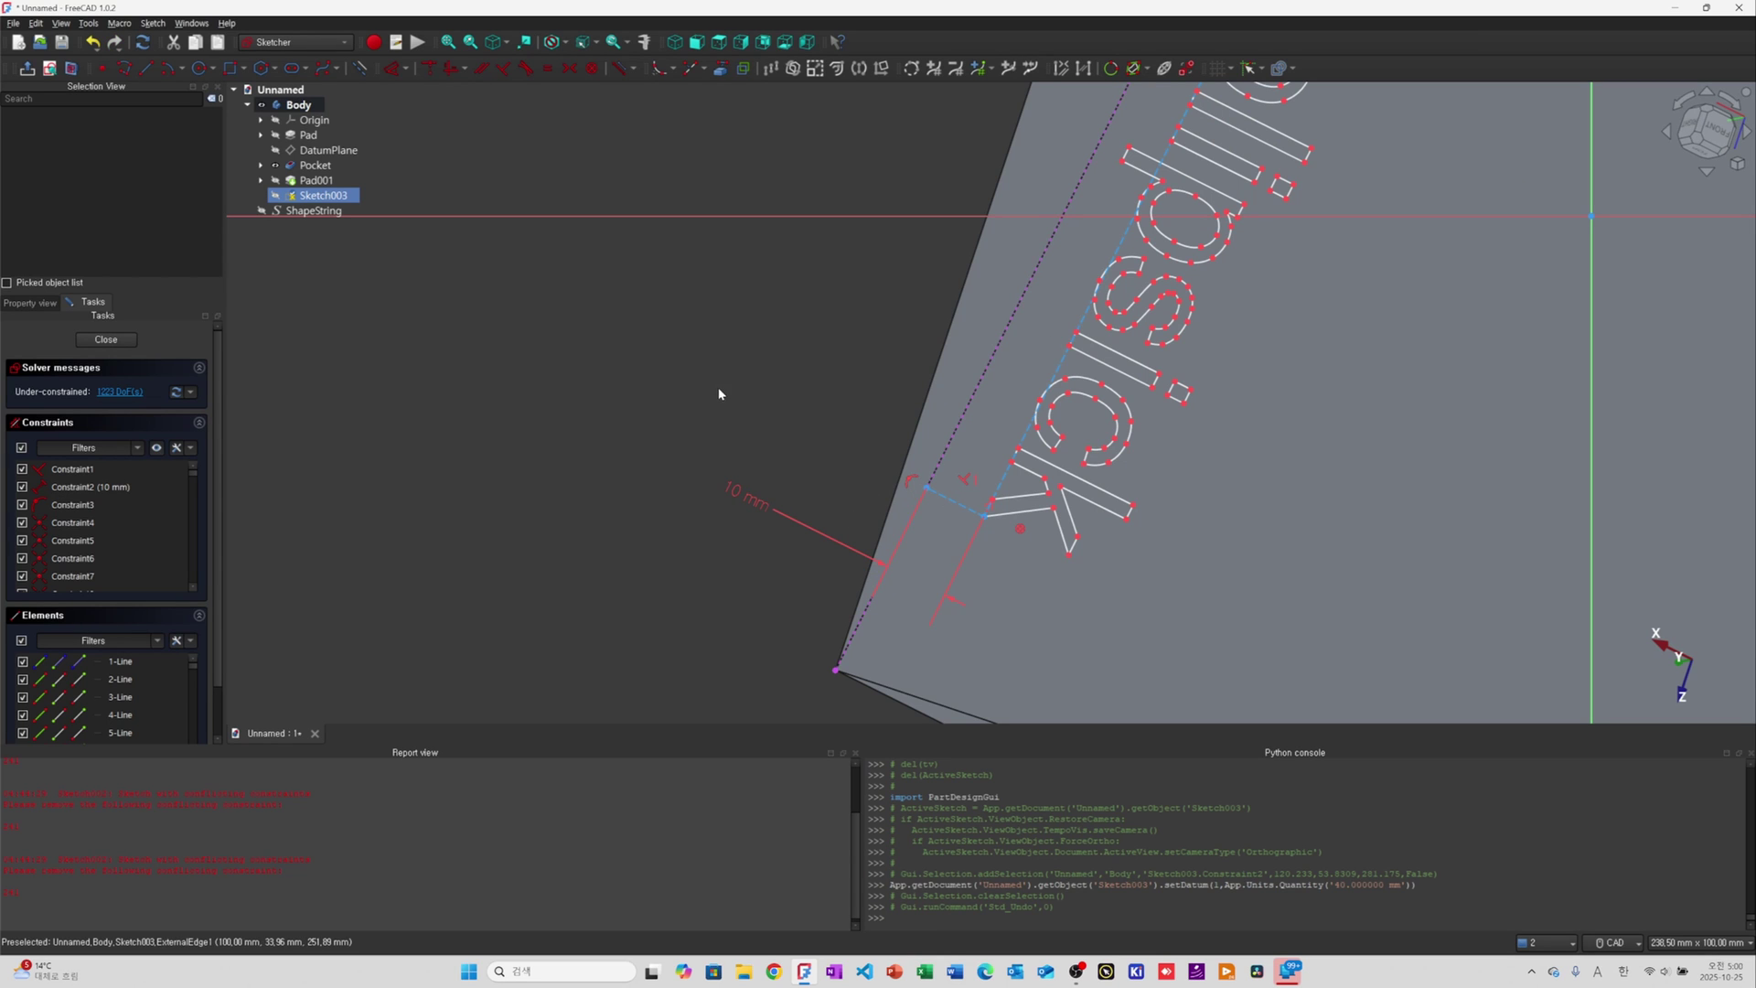
{"action": "left_click", "coordinate": [392, 69]}
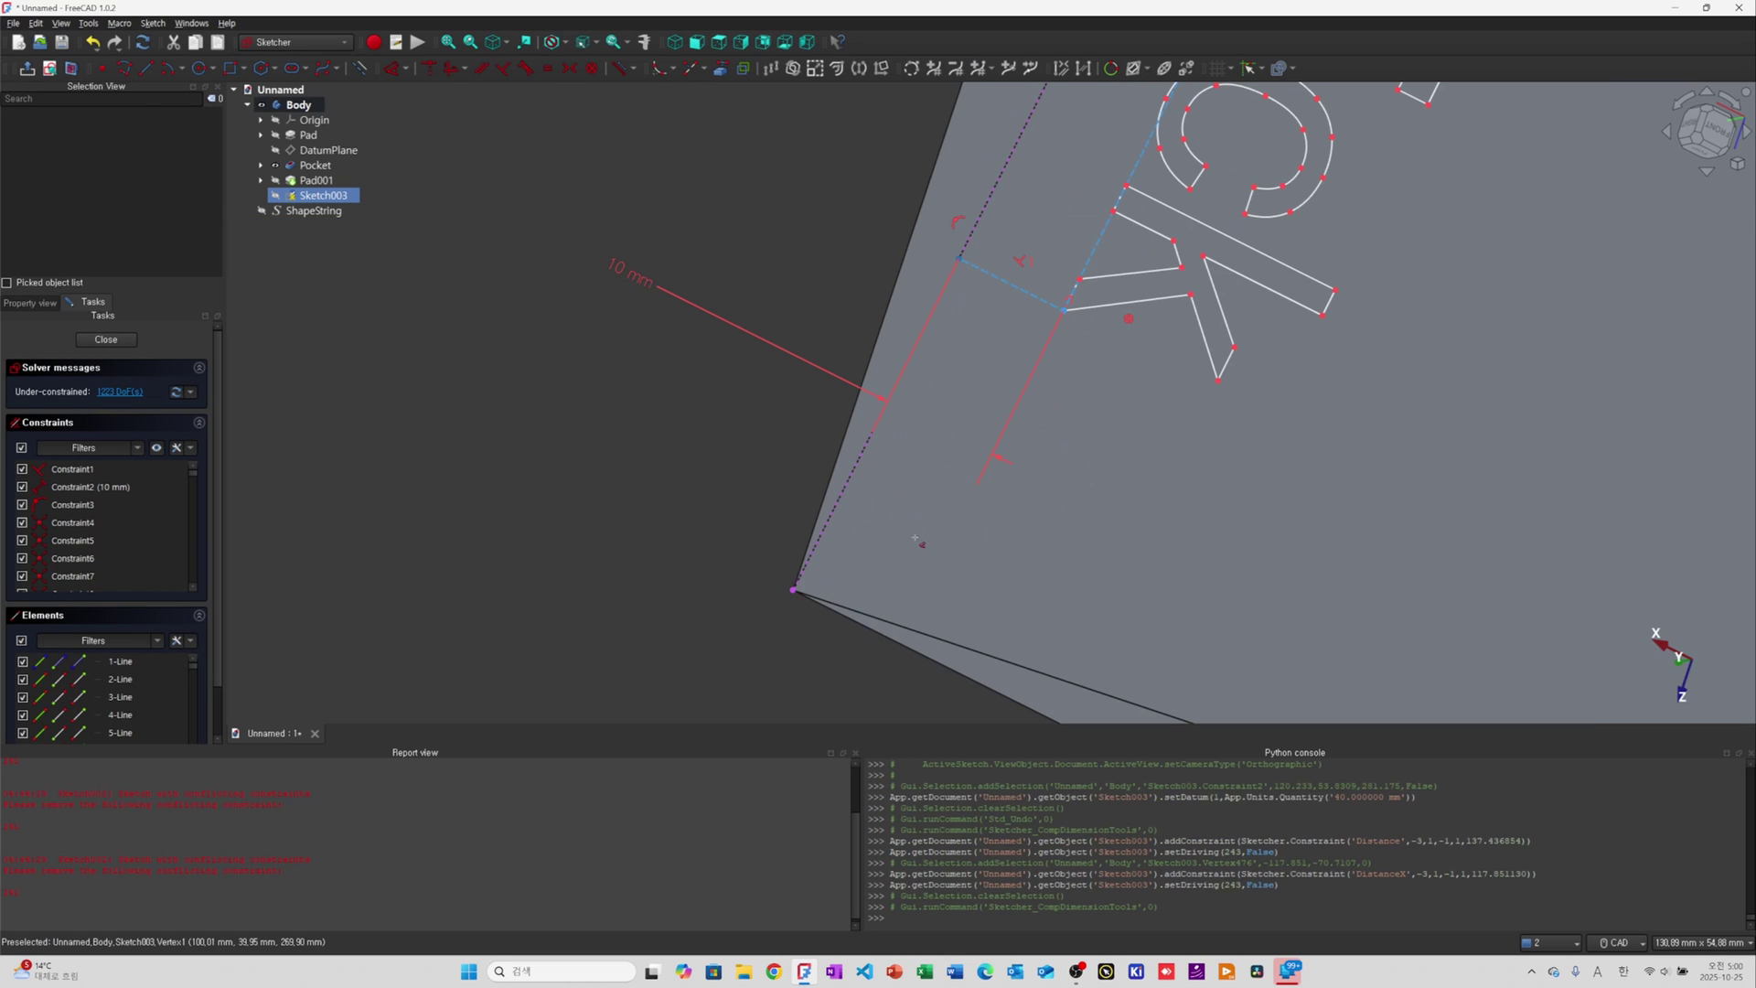
{"action": "left_click", "coordinate": [961, 259]}
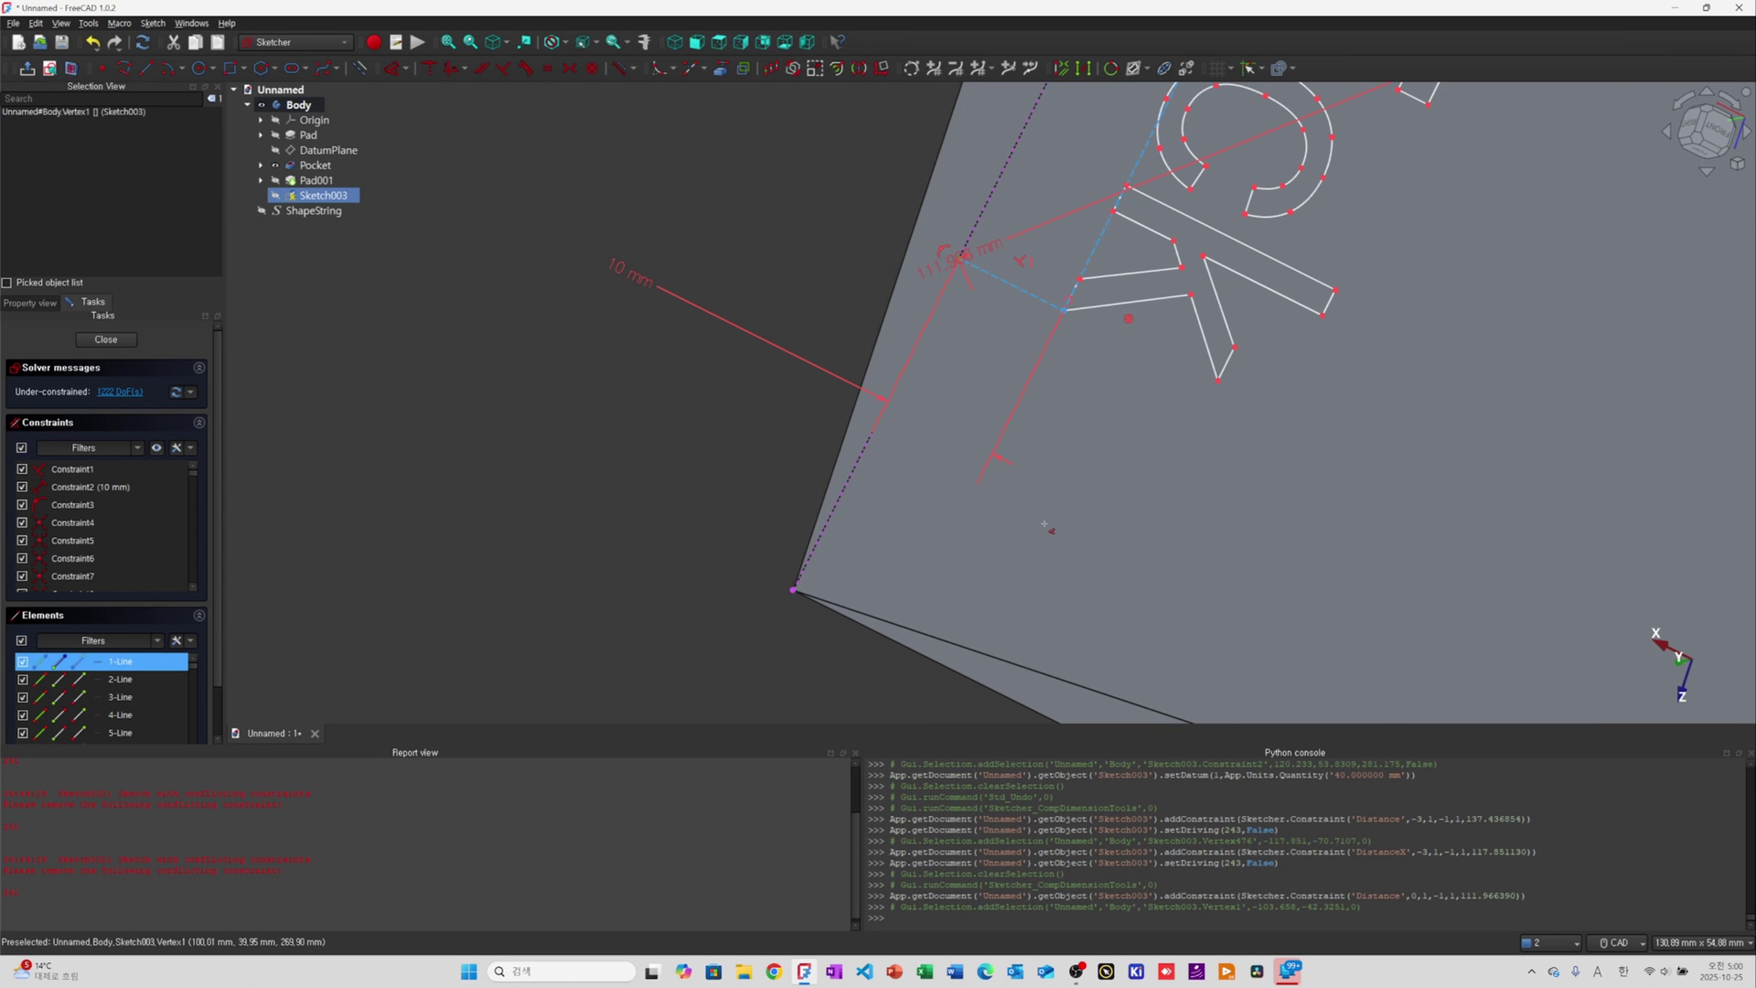
{"action": "scroll", "coordinate": [1045, 524], "scroll_direction": "down", "scroll_amount": 3}
{"action": "left_click", "coordinate": [1045, 524]}
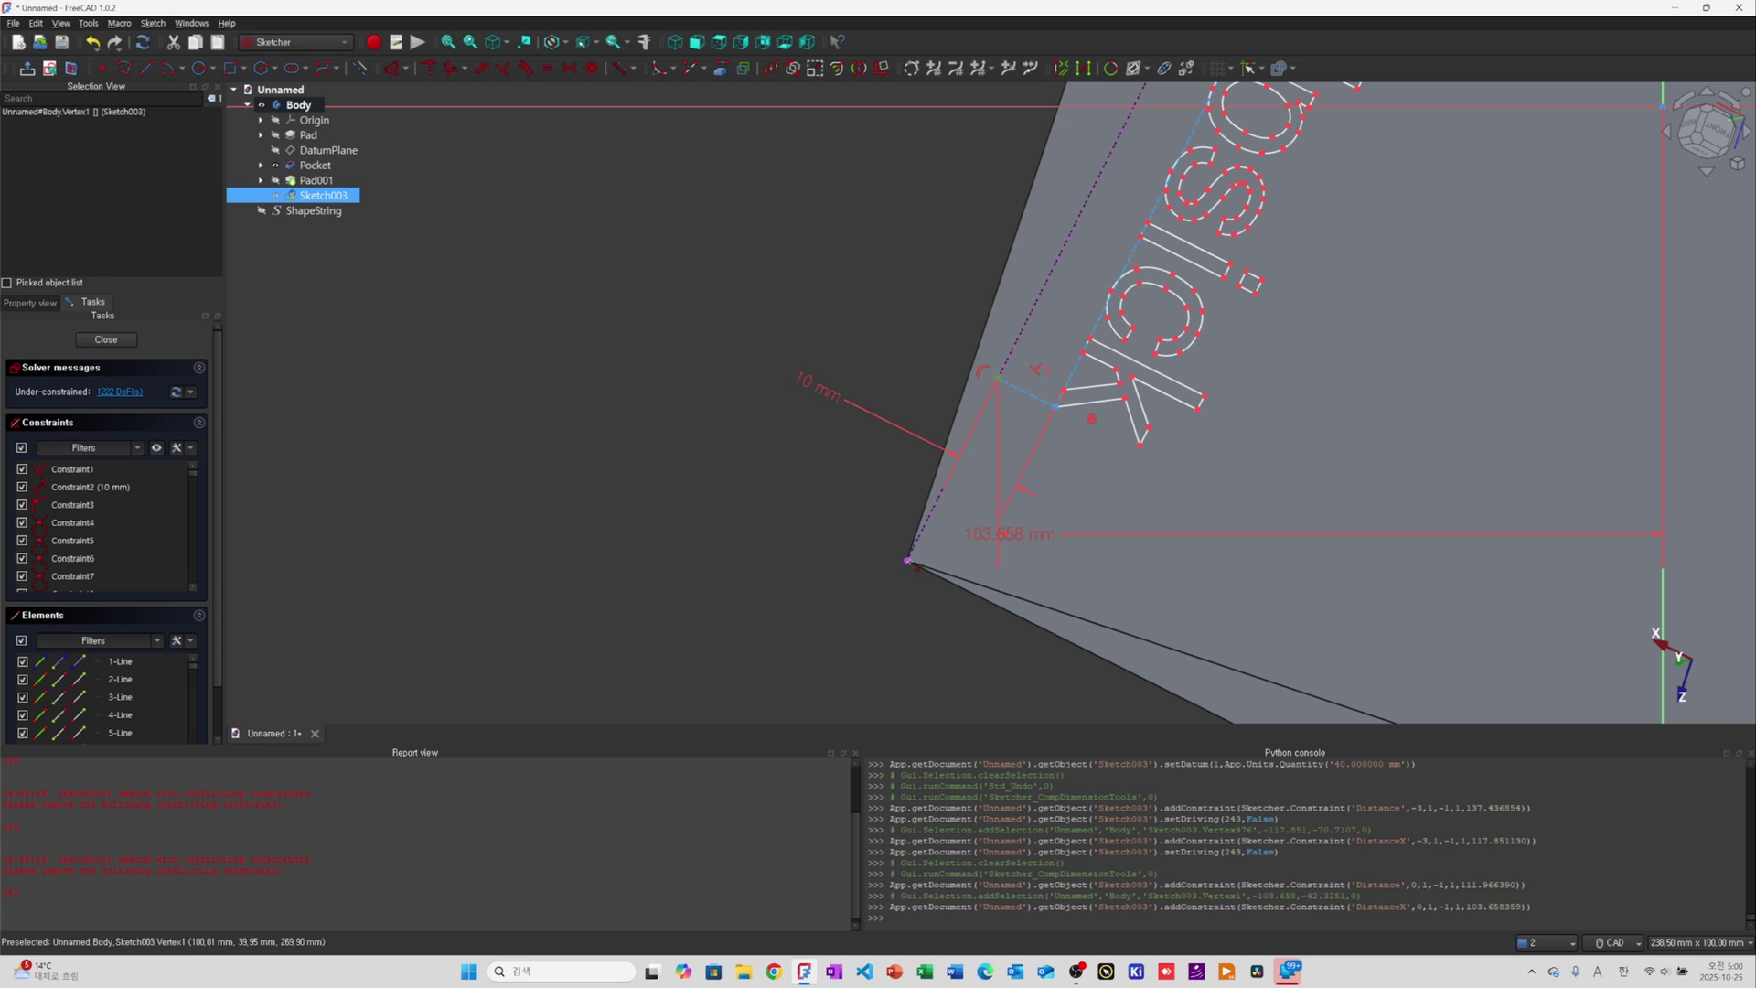
{"action": "left_click", "coordinate": [906, 560]}
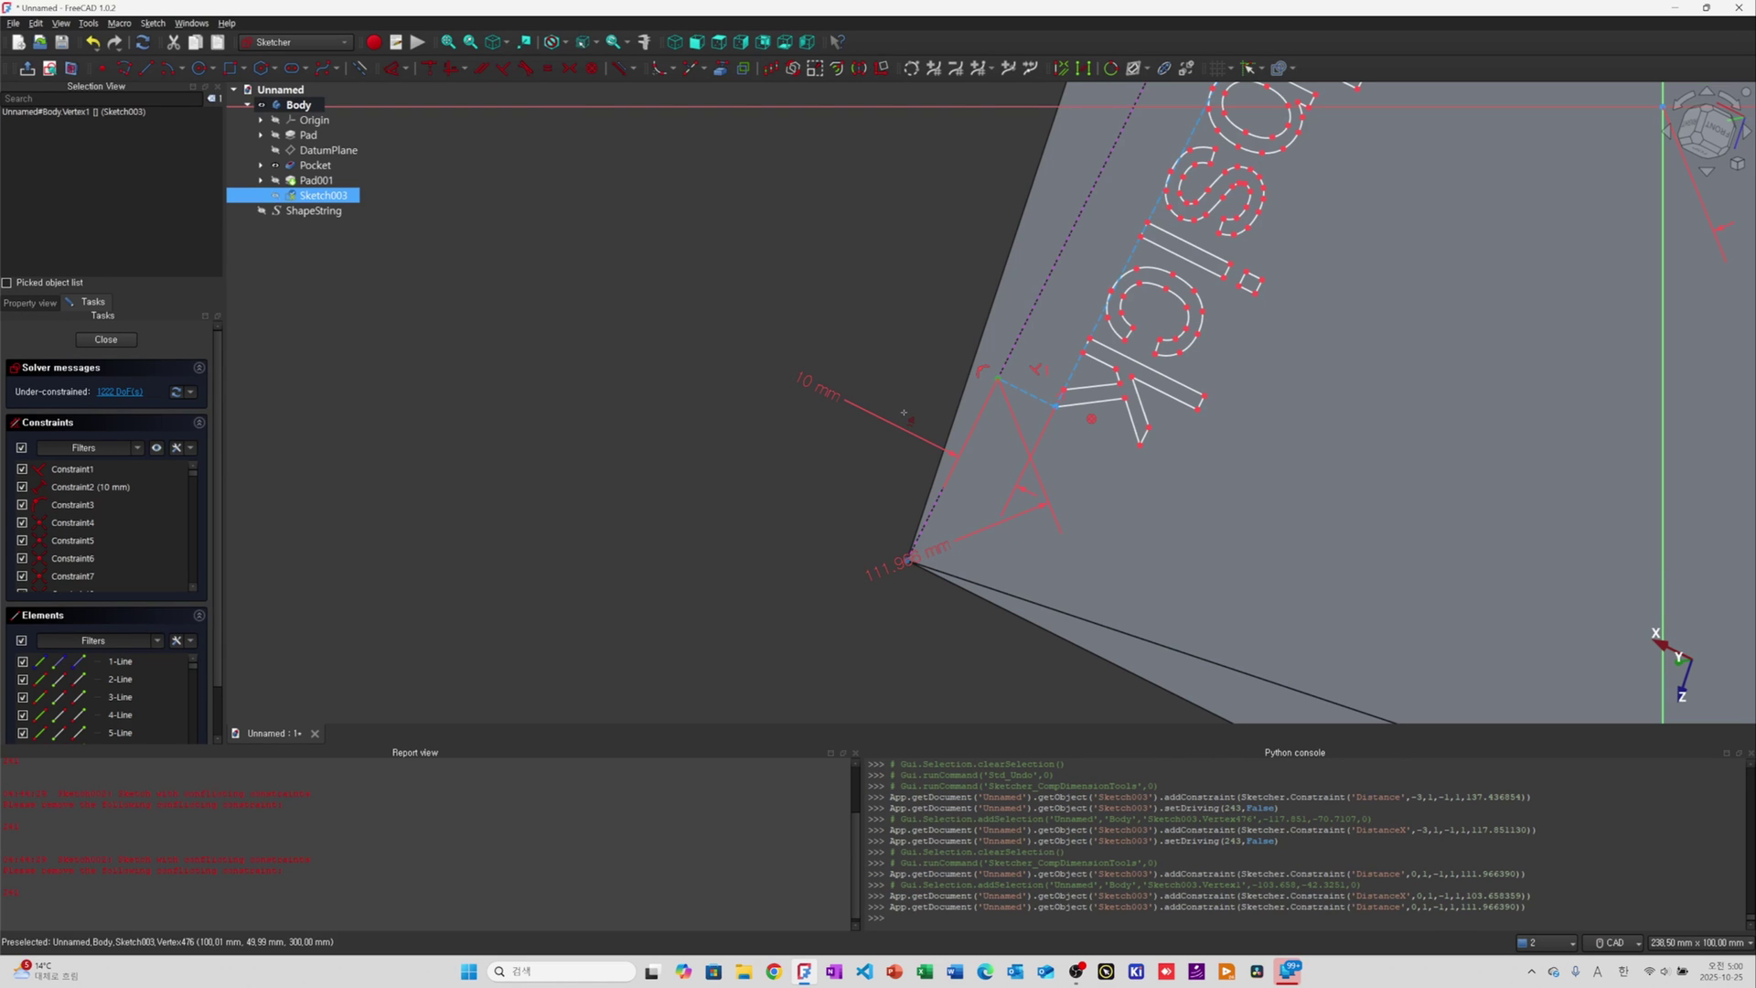
{"action": "left_click", "coordinate": [908, 558]}
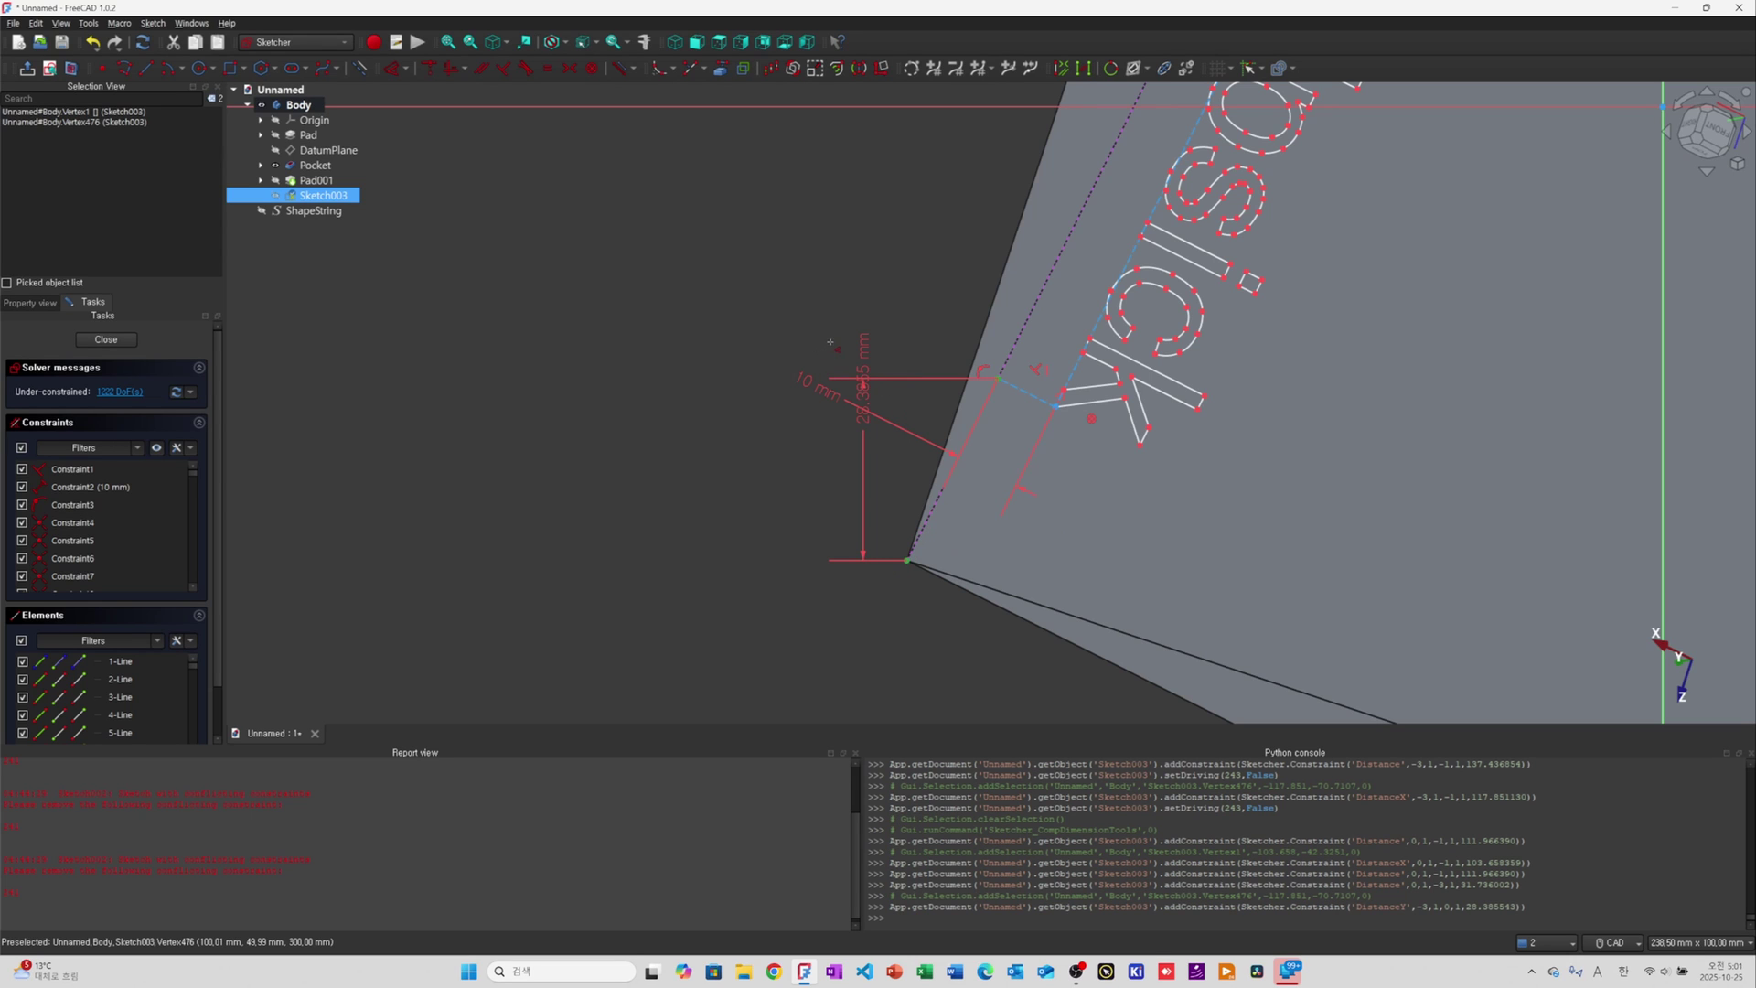
{"action": "left_click", "coordinate": [882, 335]}
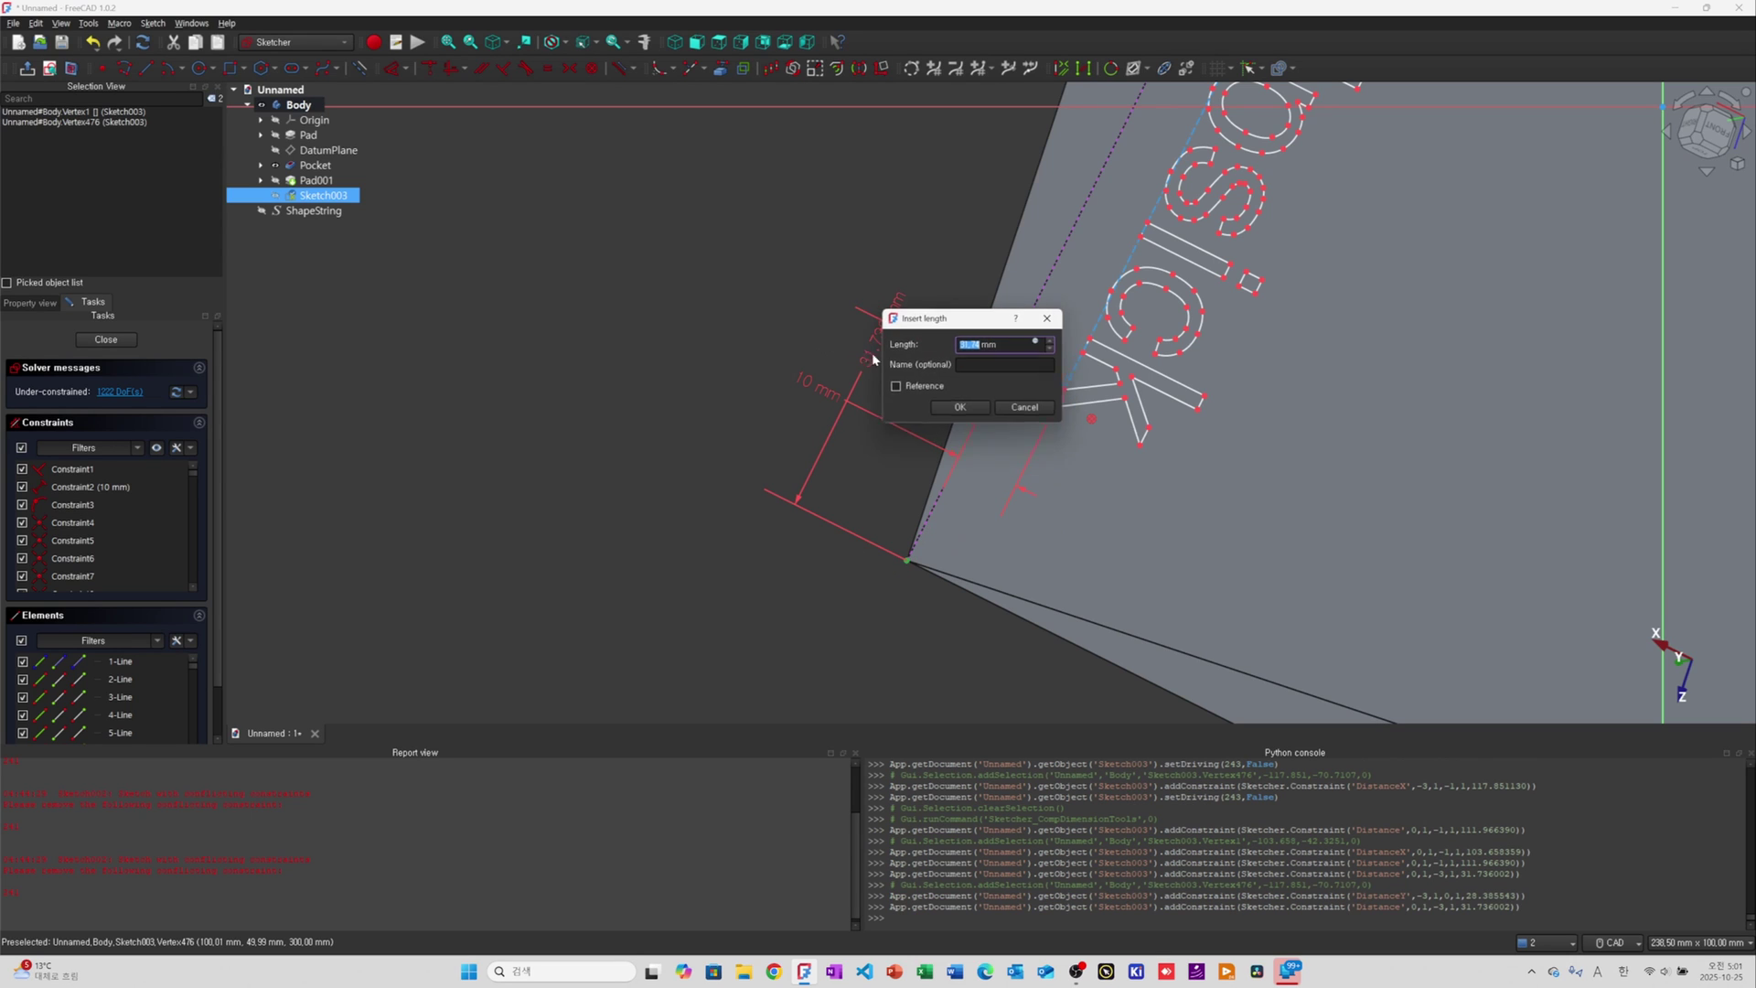
{"action": "left_click", "coordinate": [956, 410]}
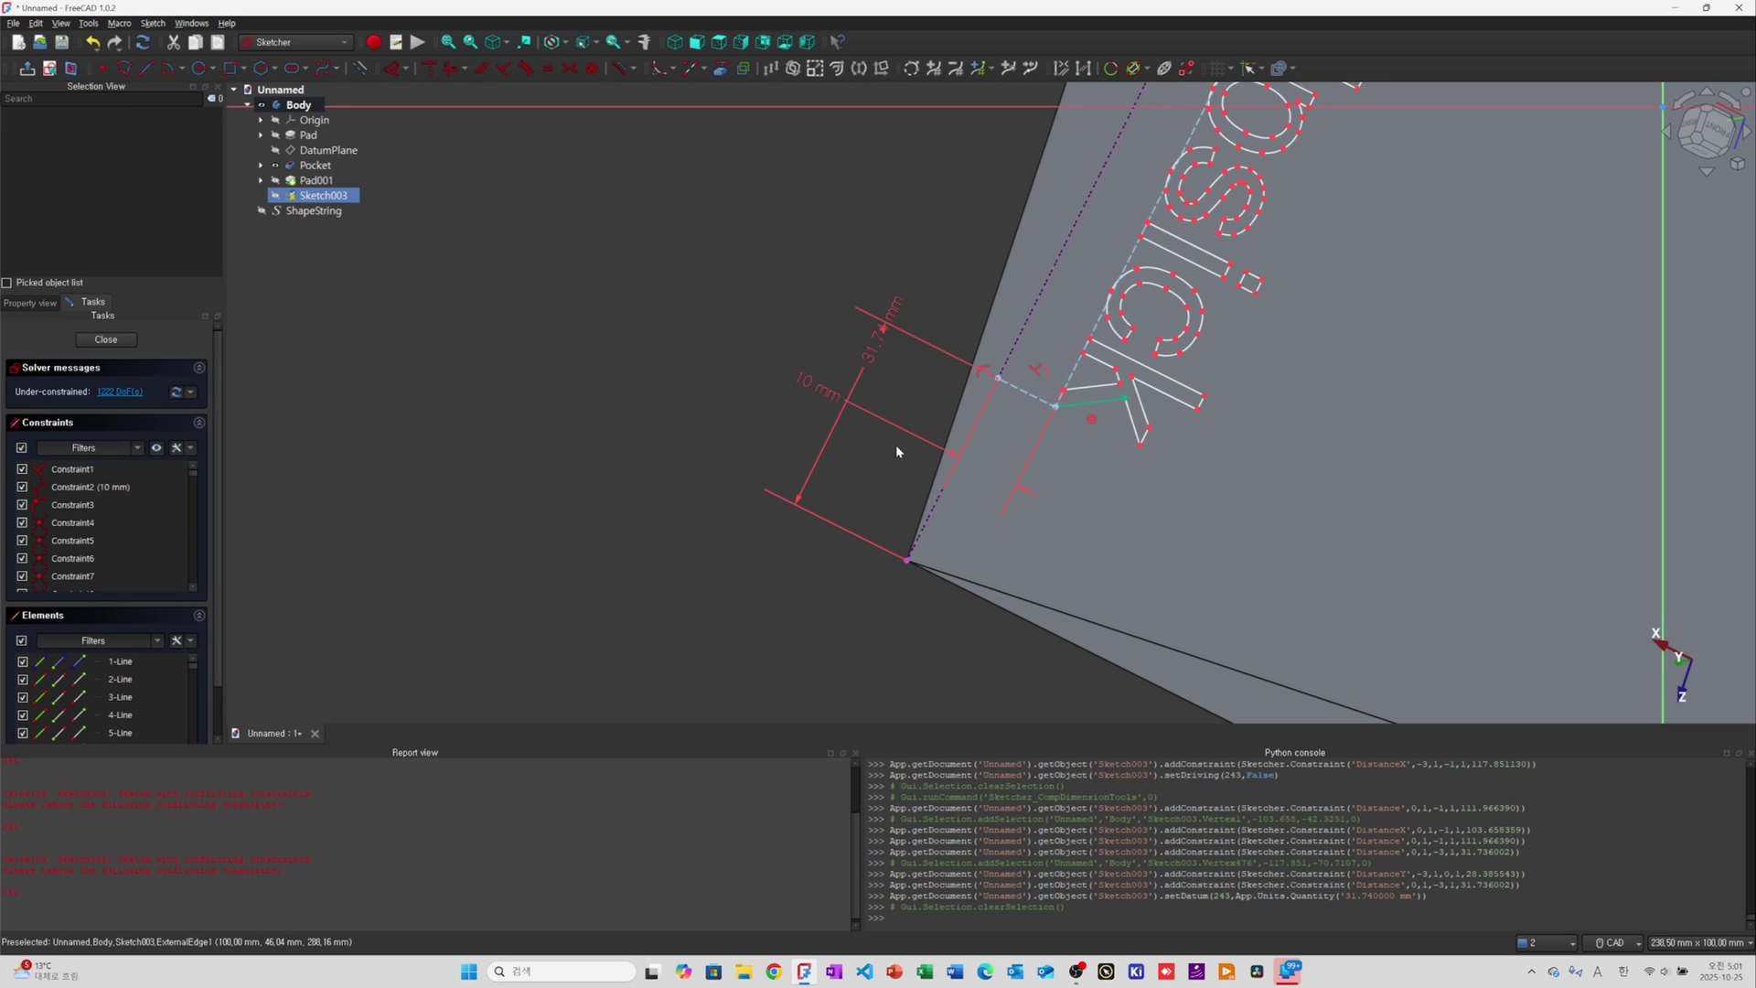
Set the length of the construction line at the text's k end to 40 mm
{"action": "left_click", "coordinate": [827, 399]}
{"action": "double_click", "coordinate": [827, 399]}
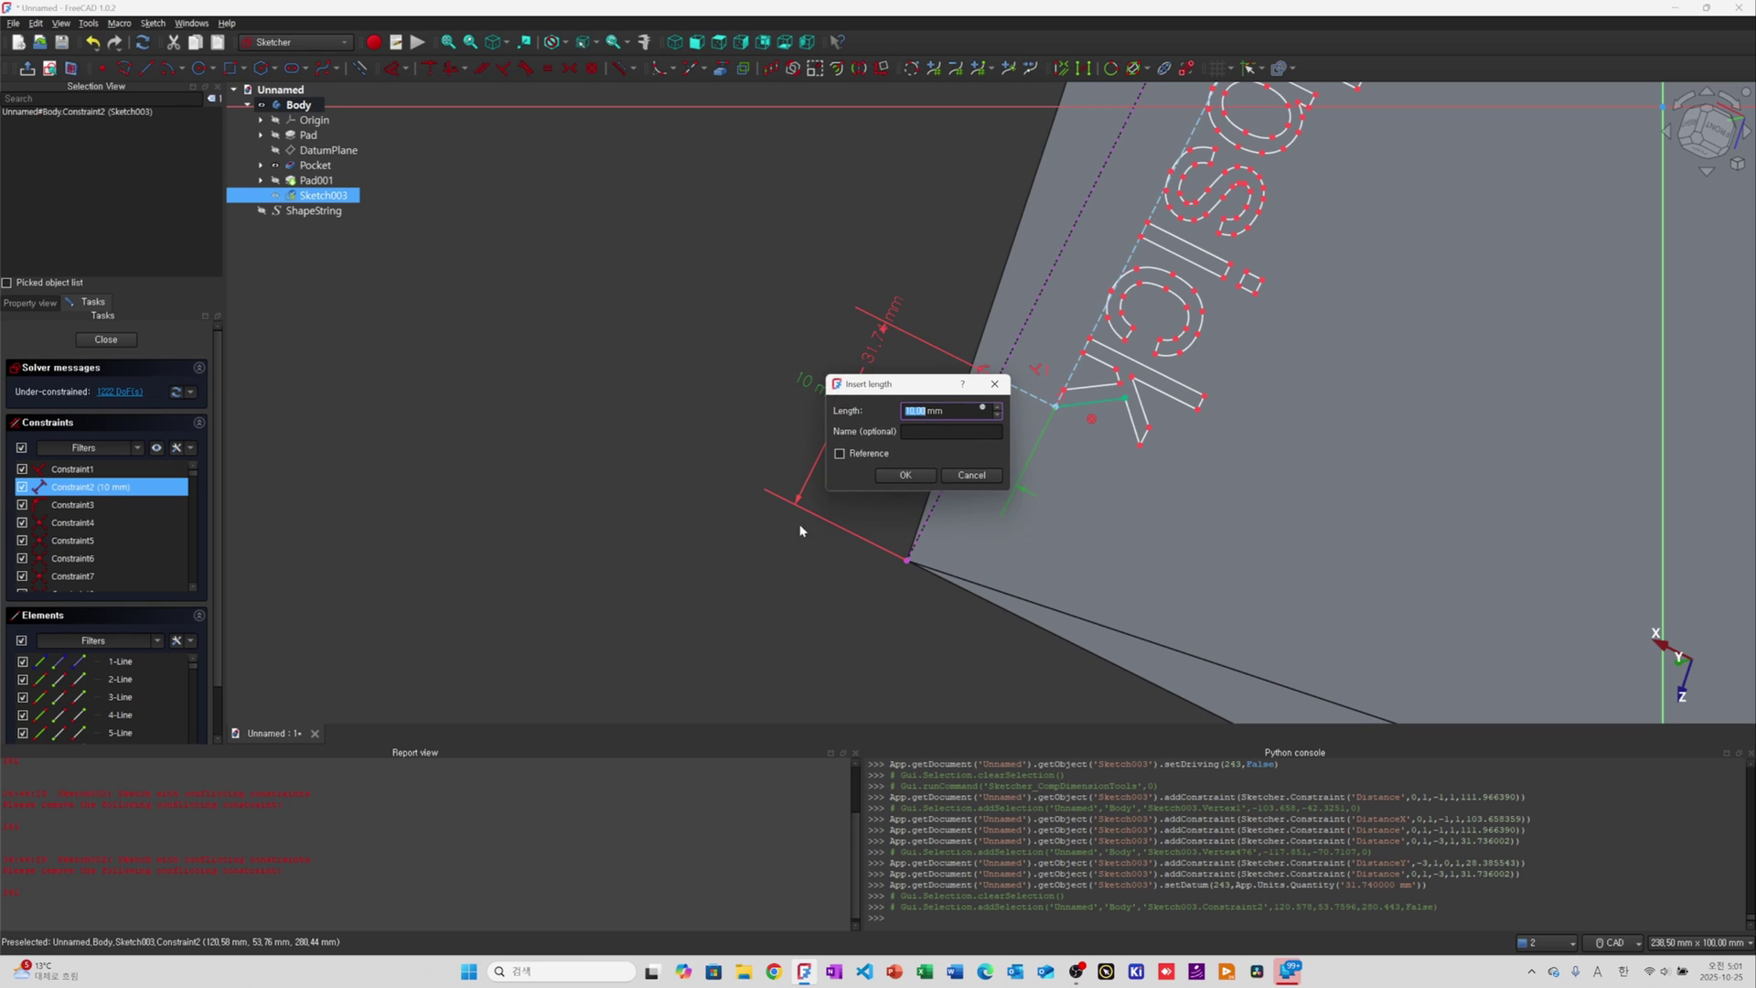
{"action": "type", "text": "20"}
{"action": "key", "text": "Return"}
Select the whole MakerJolipsick outline and translate it from its k-end corner to the free end of the 40 mm construction line
{"action": "scroll", "coordinate": [1253, 514], "scroll_direction": "down", "scroll_amount": 2}
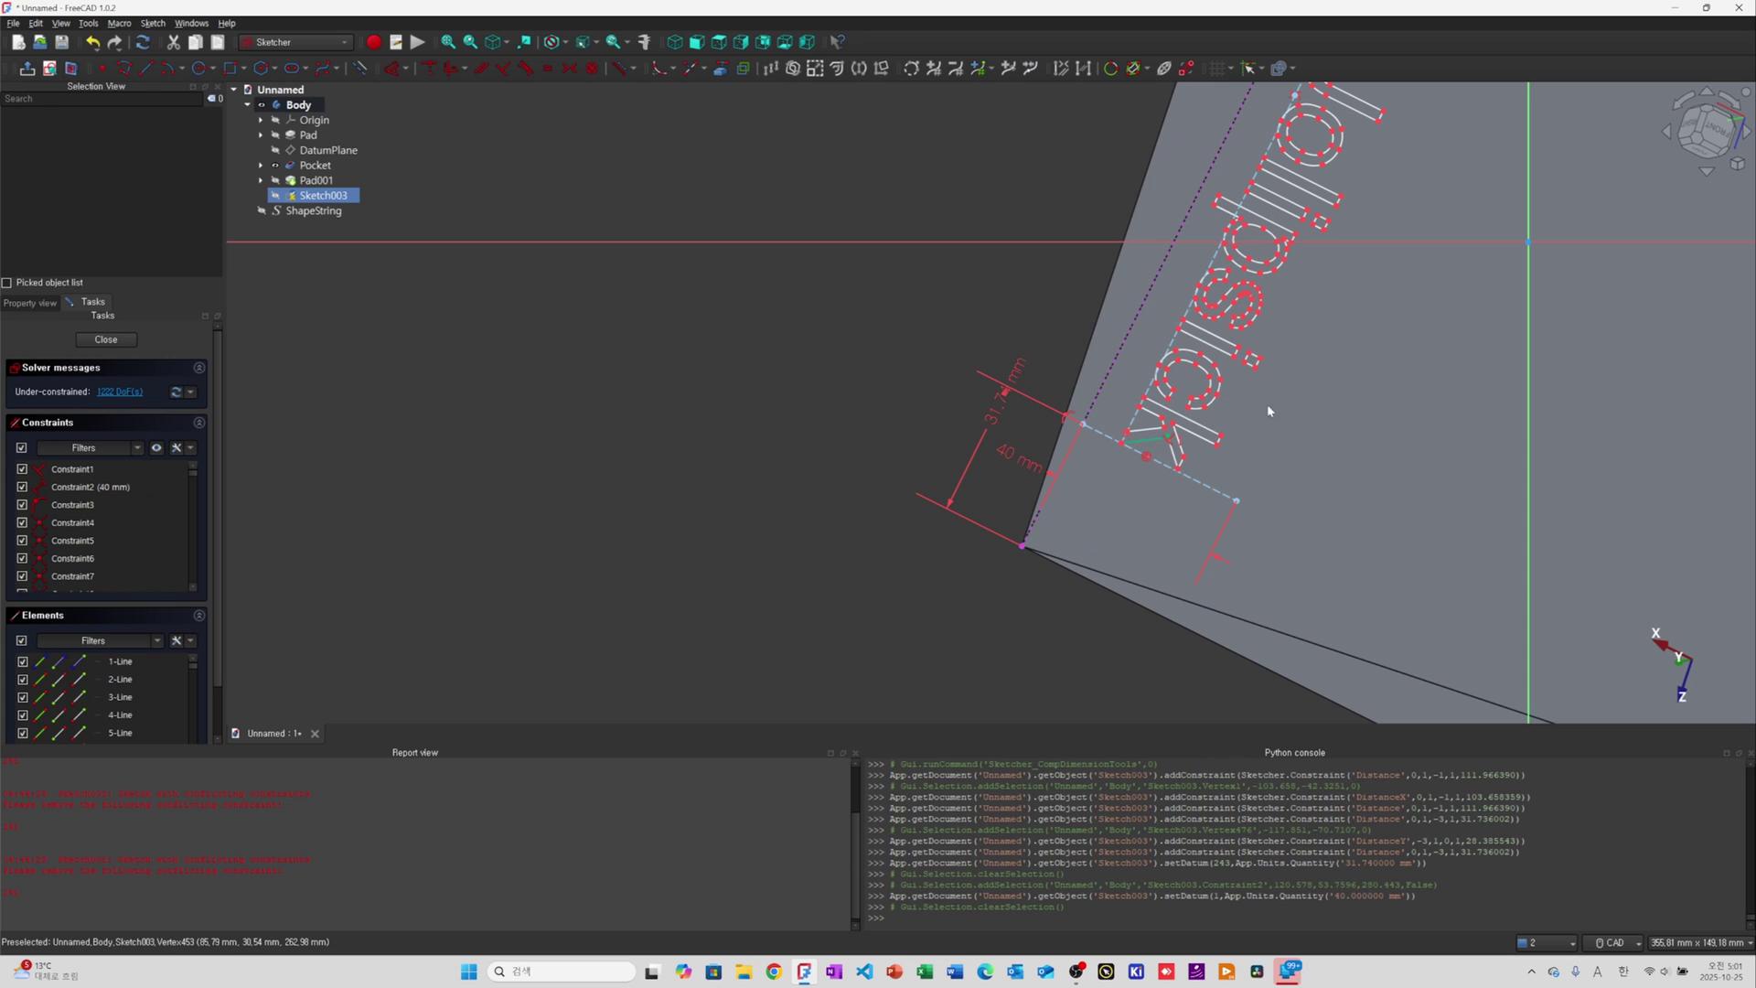
{"action": "scroll", "coordinate": [1180, 492], "scroll_direction": "down", "scroll_amount": 2}
{"action": "scroll", "coordinate": [1180, 493], "scroll_direction": "down", "scroll_amount": 2}
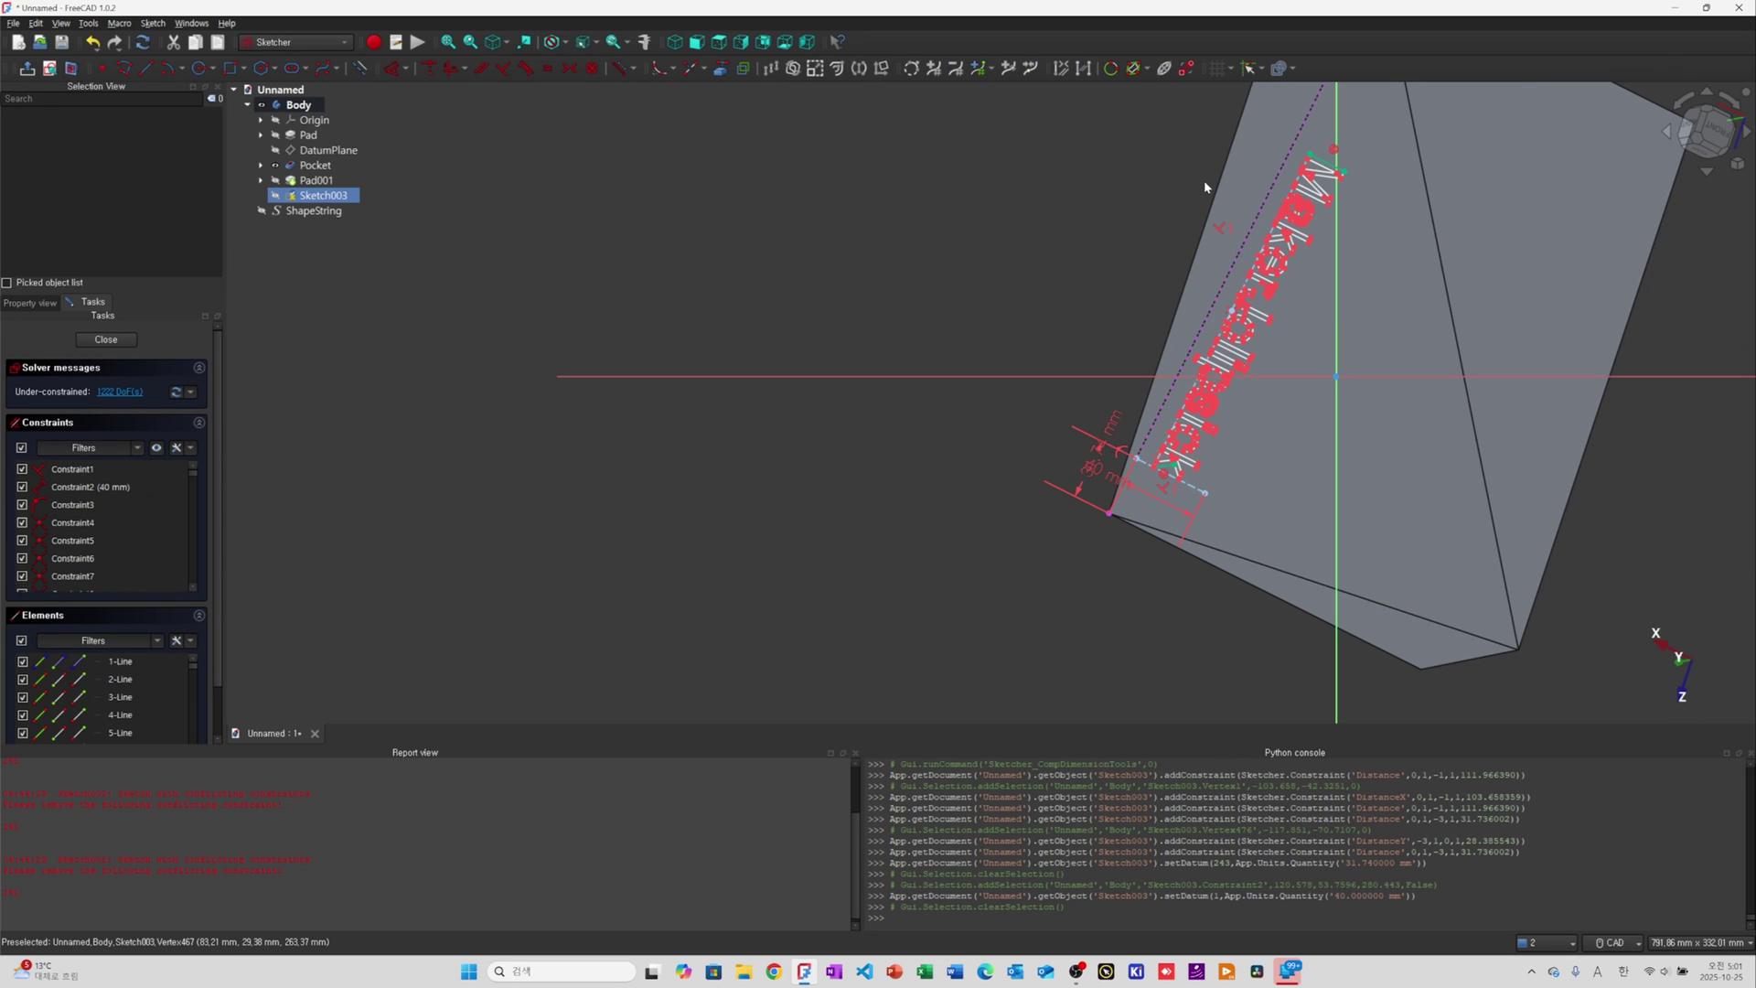
{"action": "mouse_move", "coordinate": [1174, 108]}
{"action": "left_mouse_down"}
{"action": "mouse_move", "coordinate": [1262, 198]}
{"action": "mouse_move", "coordinate": [1322, 465]}
{"action": "mouse_move", "coordinate": [1144, 255]}
{"action": "left_mouse_up"}
{"action": "mouse_move", "coordinate": [1087, 105]}
{"action": "left_mouse_down"}
{"action": "mouse_move", "coordinate": [1373, 393]}
{"action": "mouse_move", "coordinate": [1399, 496]}
{"action": "left_mouse_up"}
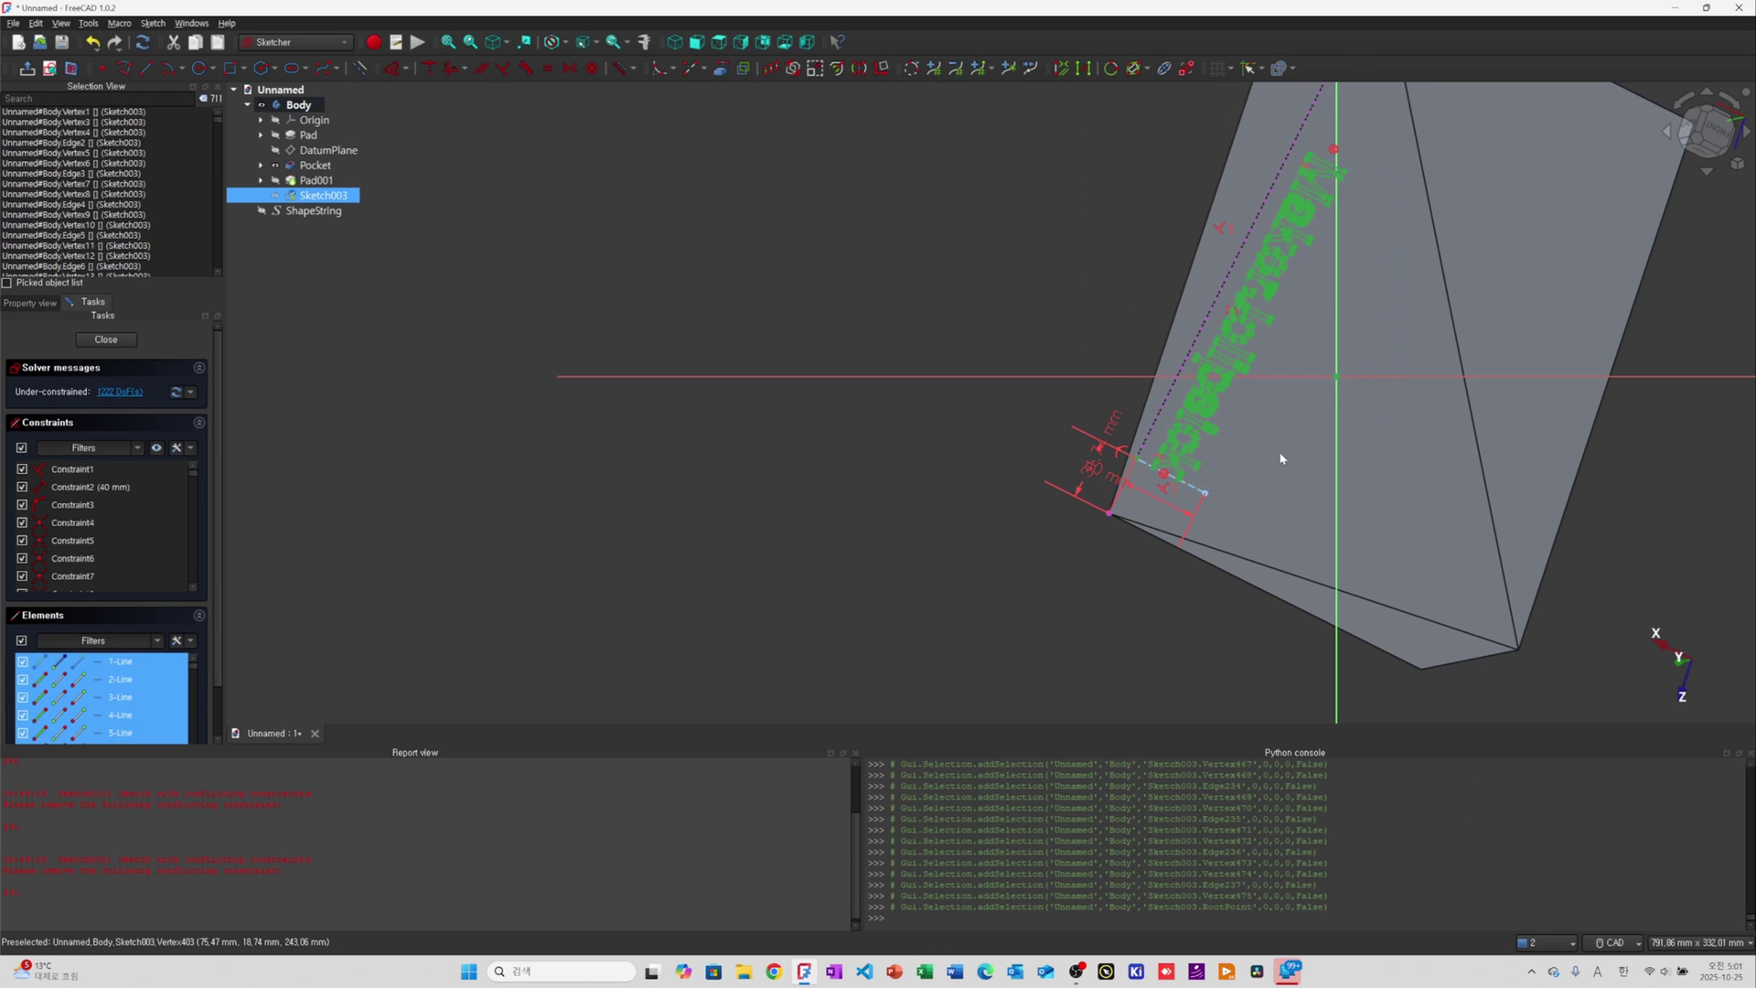
{"action": "scroll", "coordinate": [1271, 462], "scroll_direction": "up", "scroll_amount": 3}
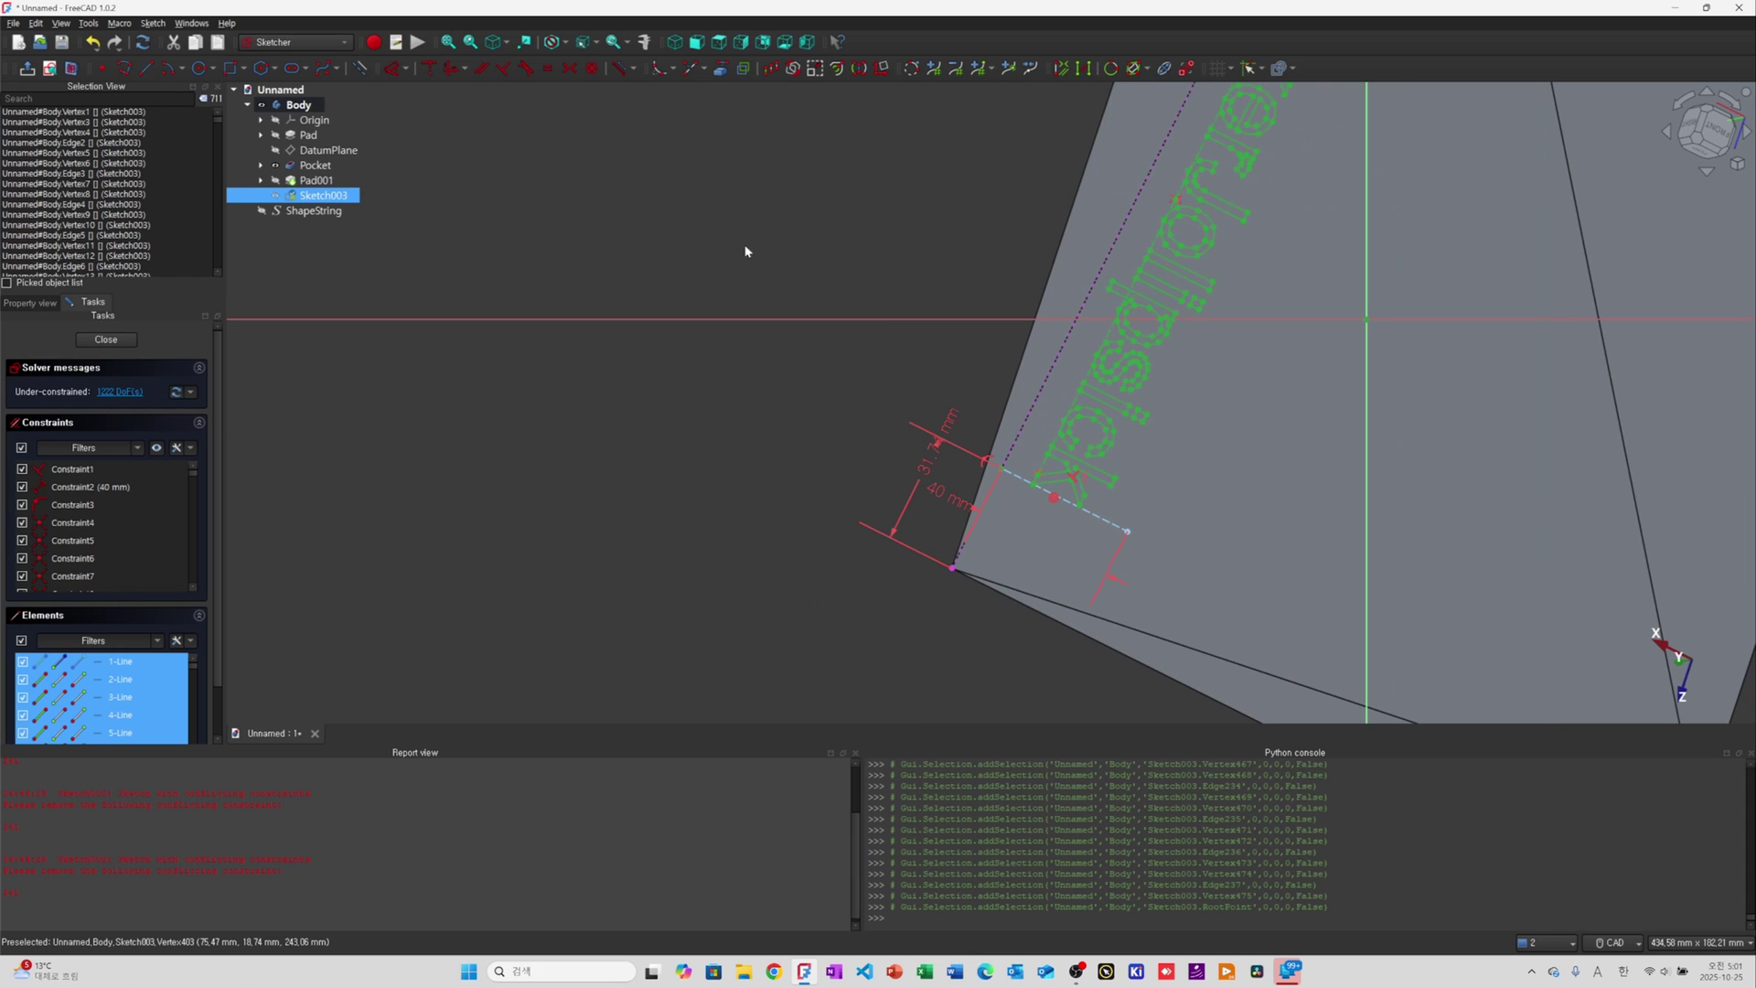
{"action": "left_click", "coordinate": [766, 69]}
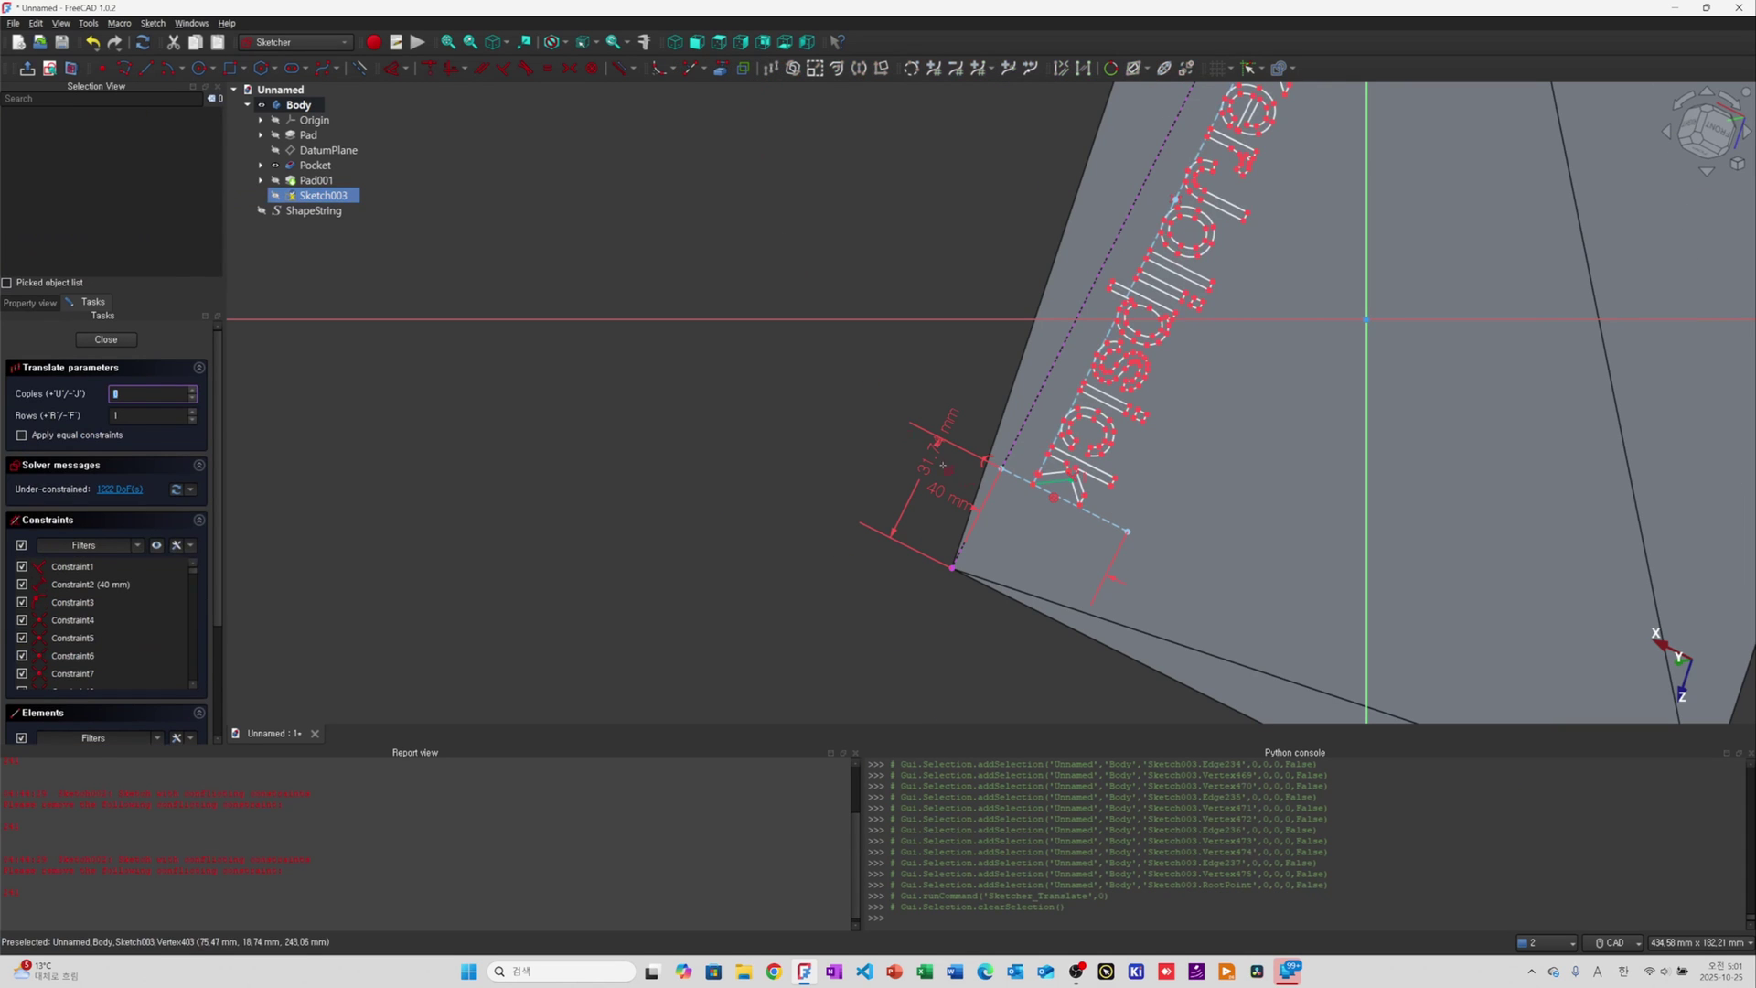
{"action": "left_click", "coordinate": [1054, 497]}
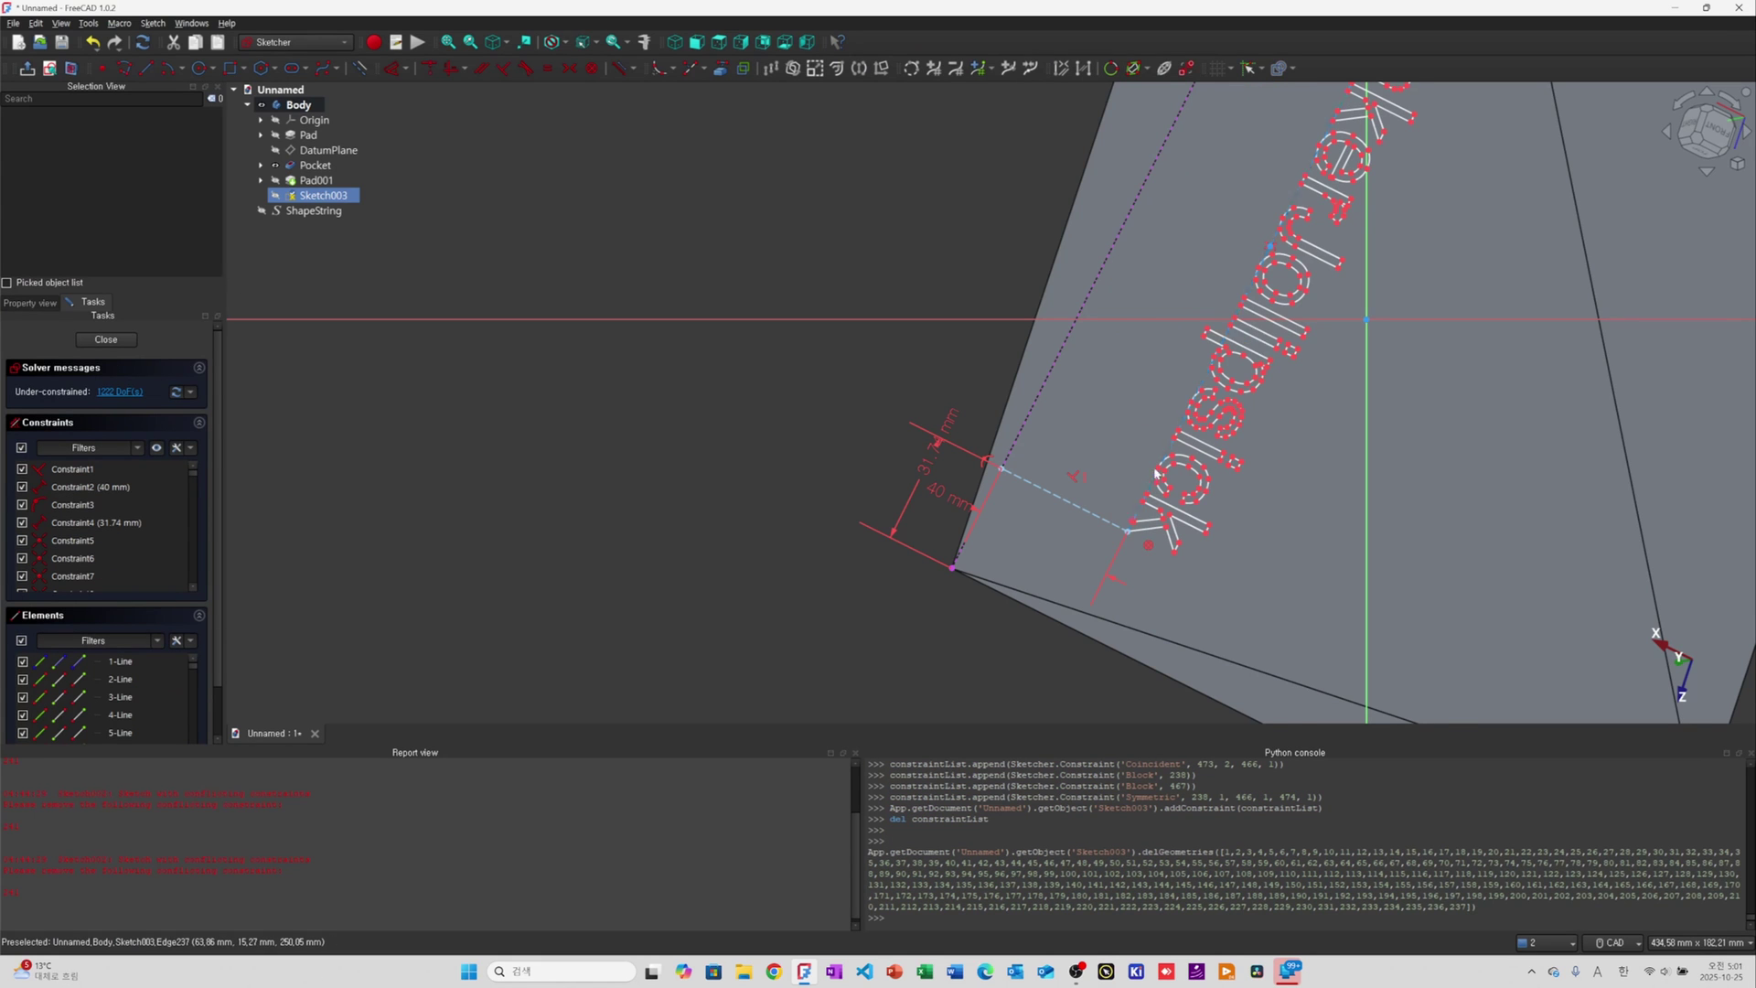
Finish editing Sketch003 and cut its text into the angled face with a Pocket
{"action": "scroll", "coordinate": [1156, 475], "scroll_direction": "down", "scroll_amount": 2}
{"action": "left_click", "coordinate": [129, 342]}
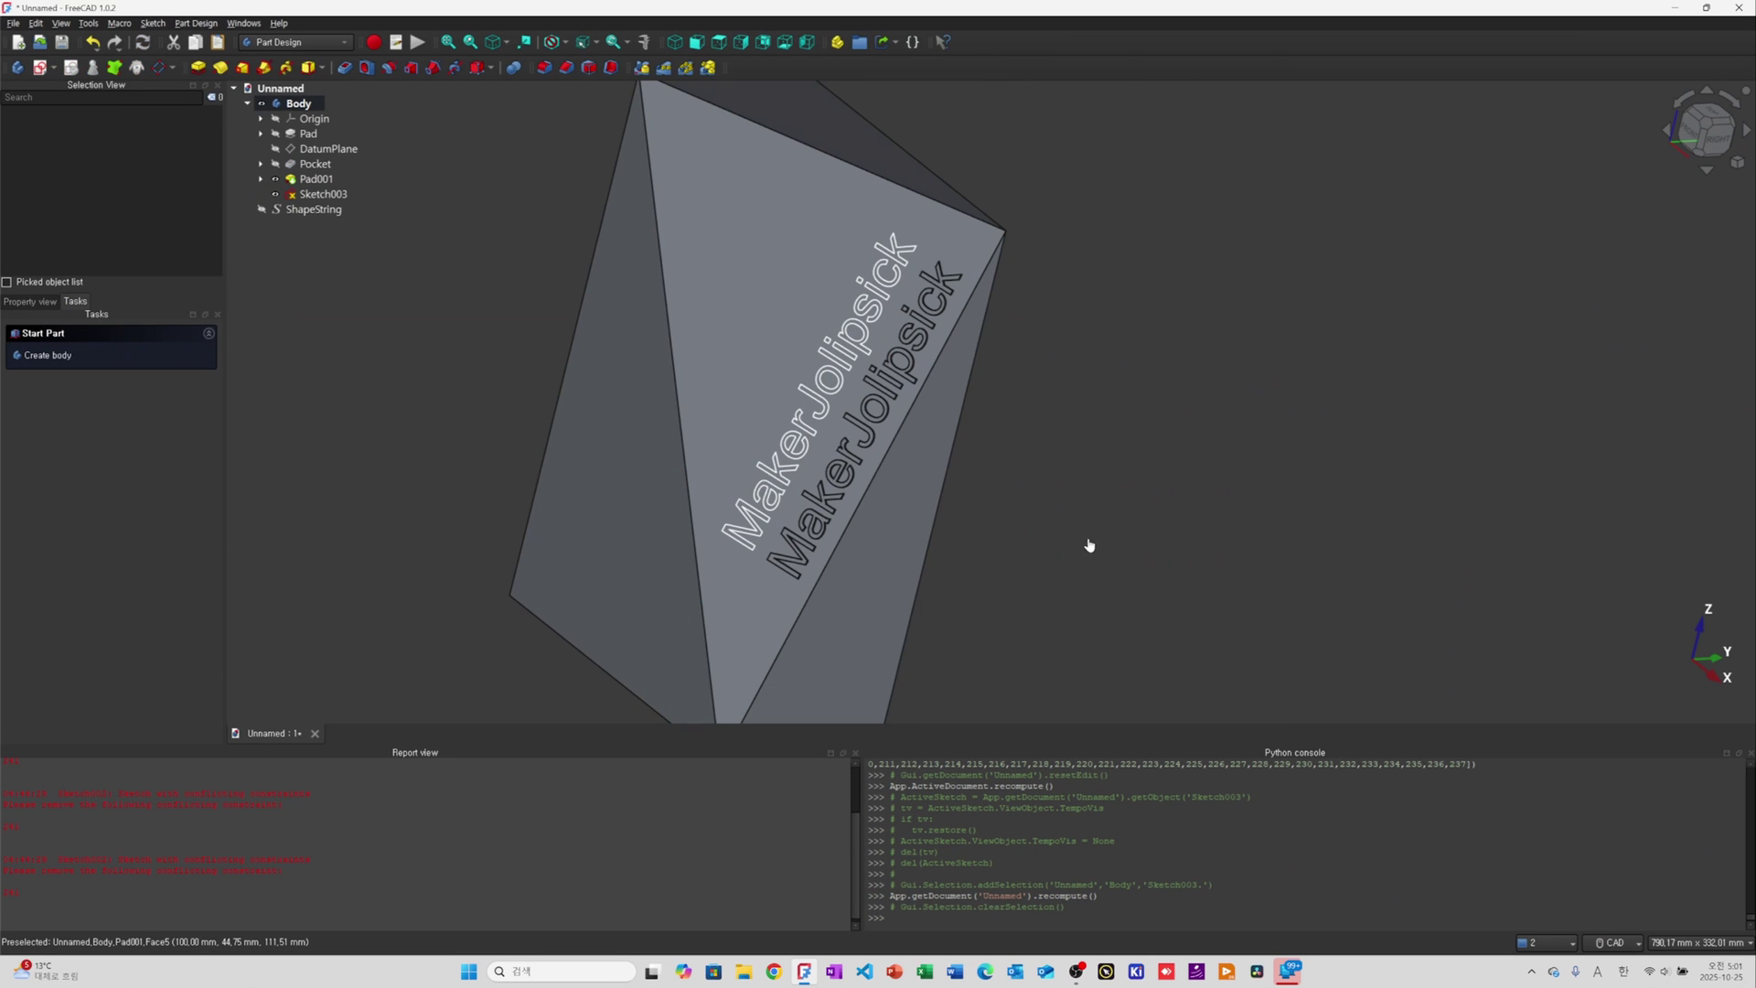
{"action": "left_click", "coordinate": [344, 196]}
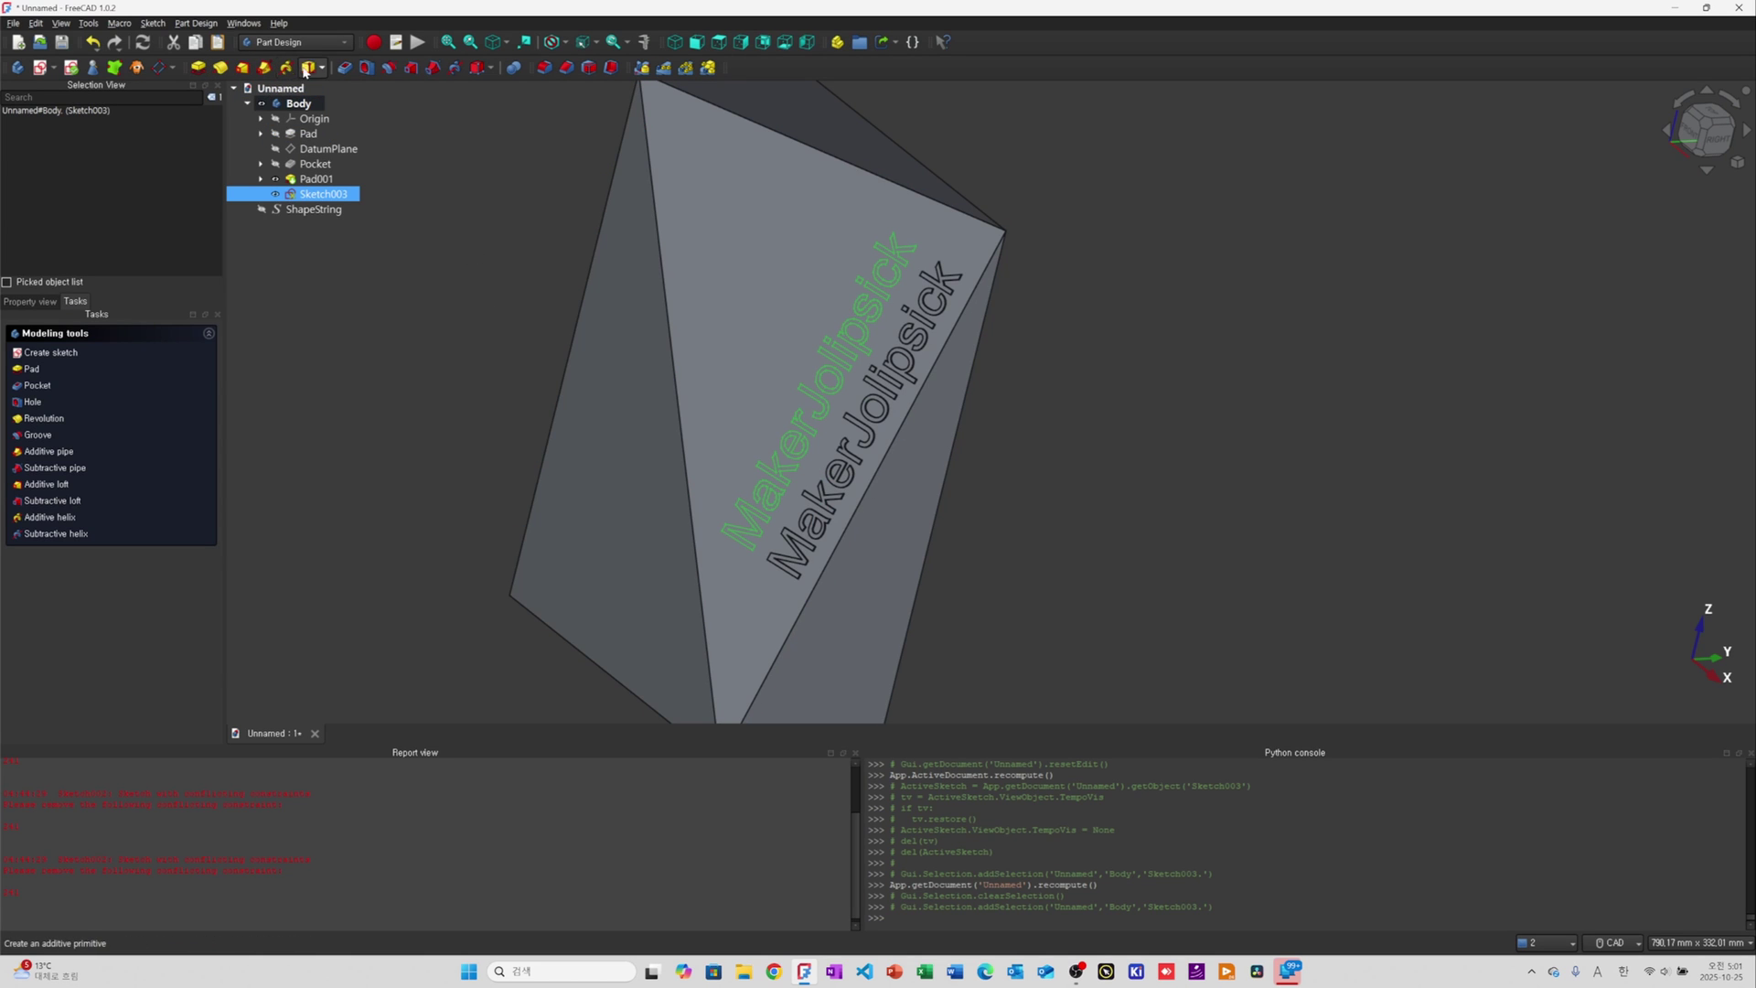
{"action": "left_click", "coordinate": [341, 67]}
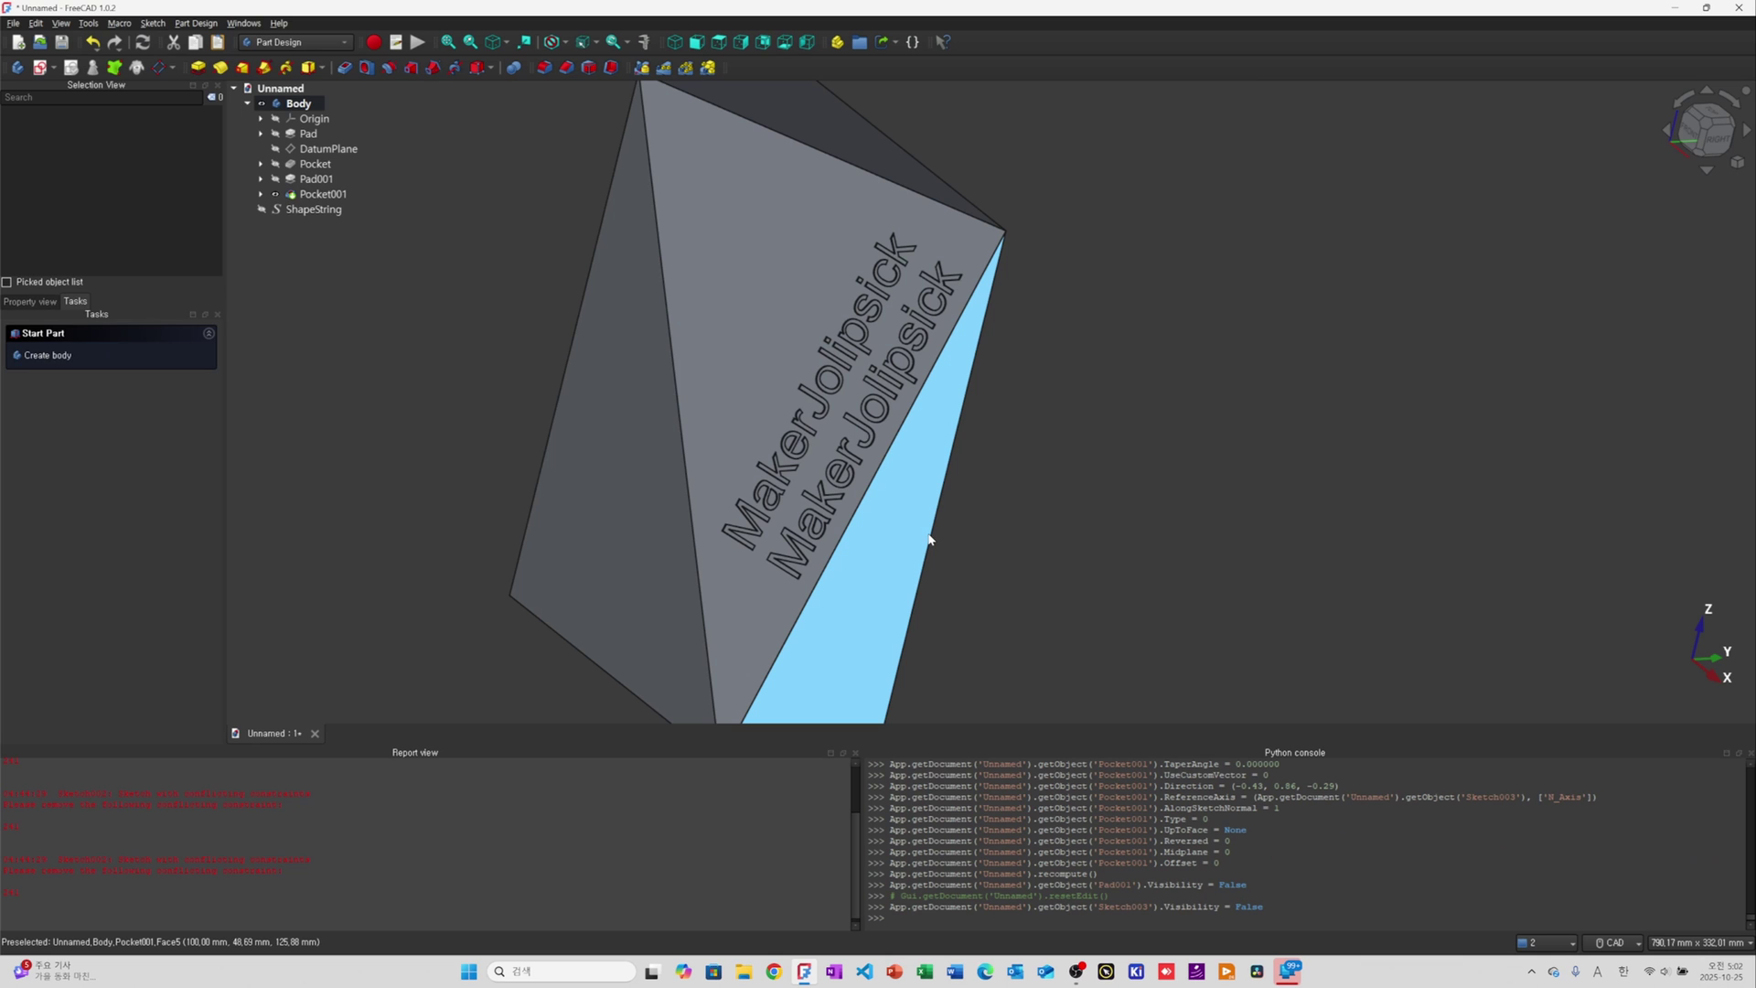
Examine the two parallel MakerJolipsick texts on the body's angled face up close and from several angles
{"action": "scroll", "coordinate": [778, 366], "scroll_direction": "up", "scroll_amount": 6}
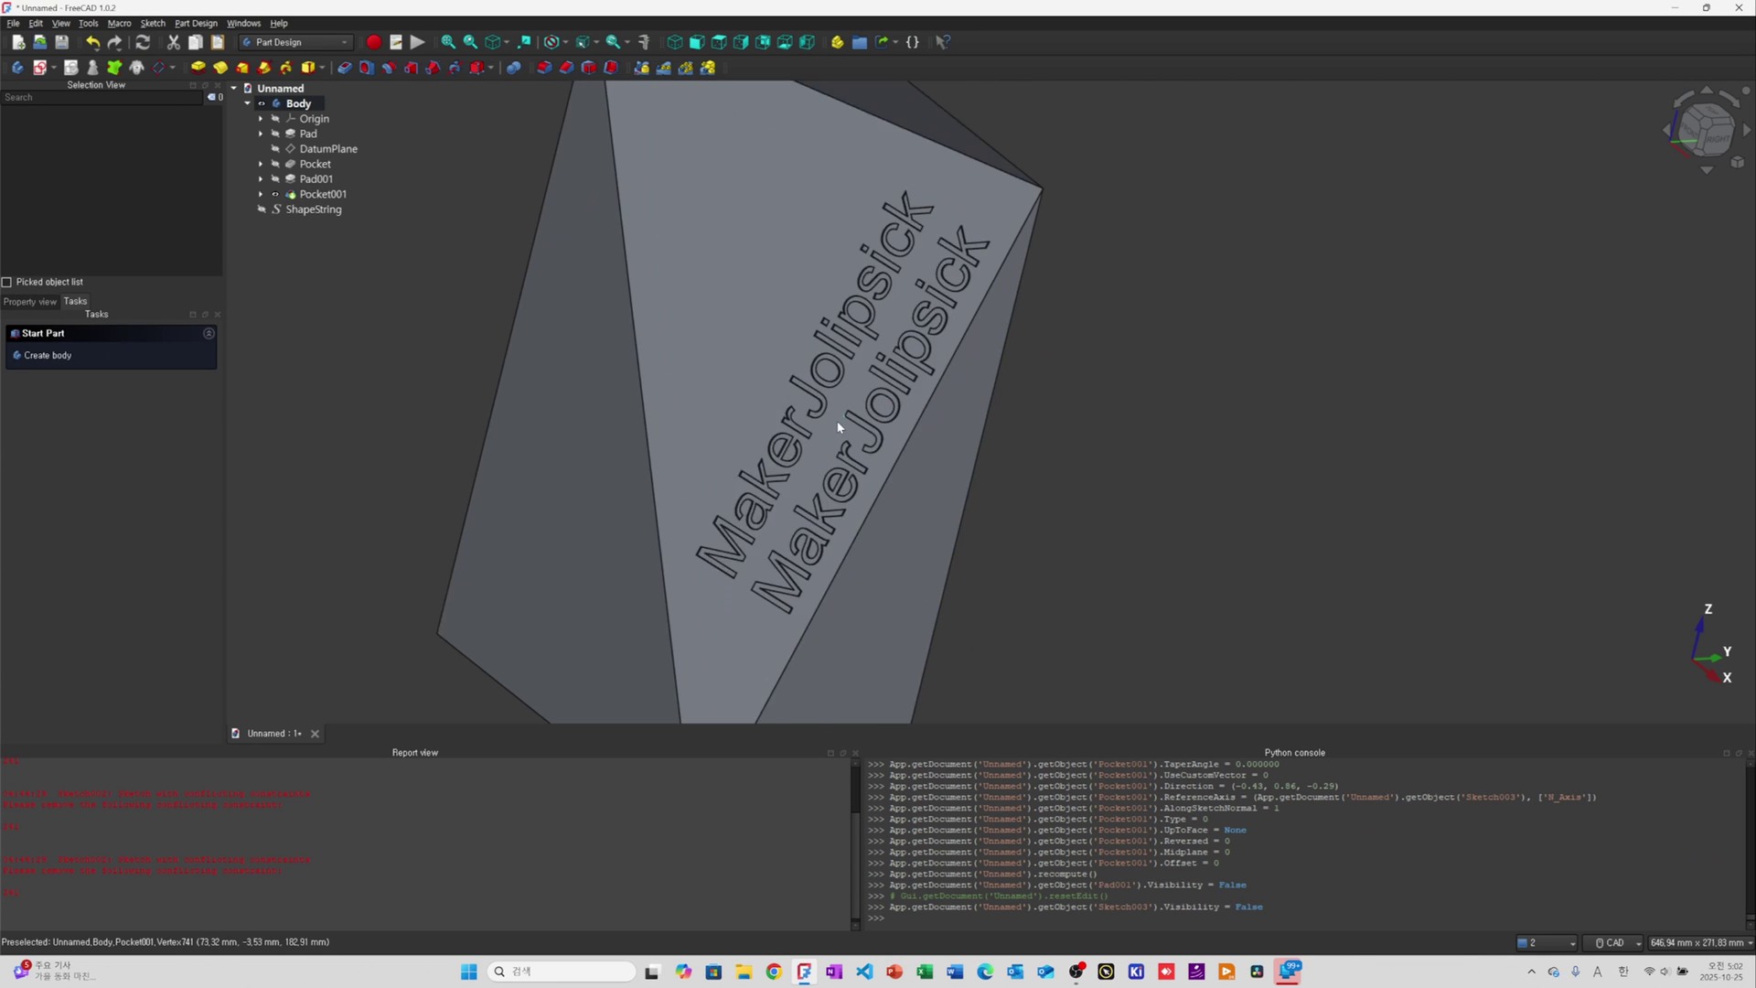
{"action": "scroll", "coordinate": [817, 377], "scroll_direction": "down", "scroll_amount": 5}
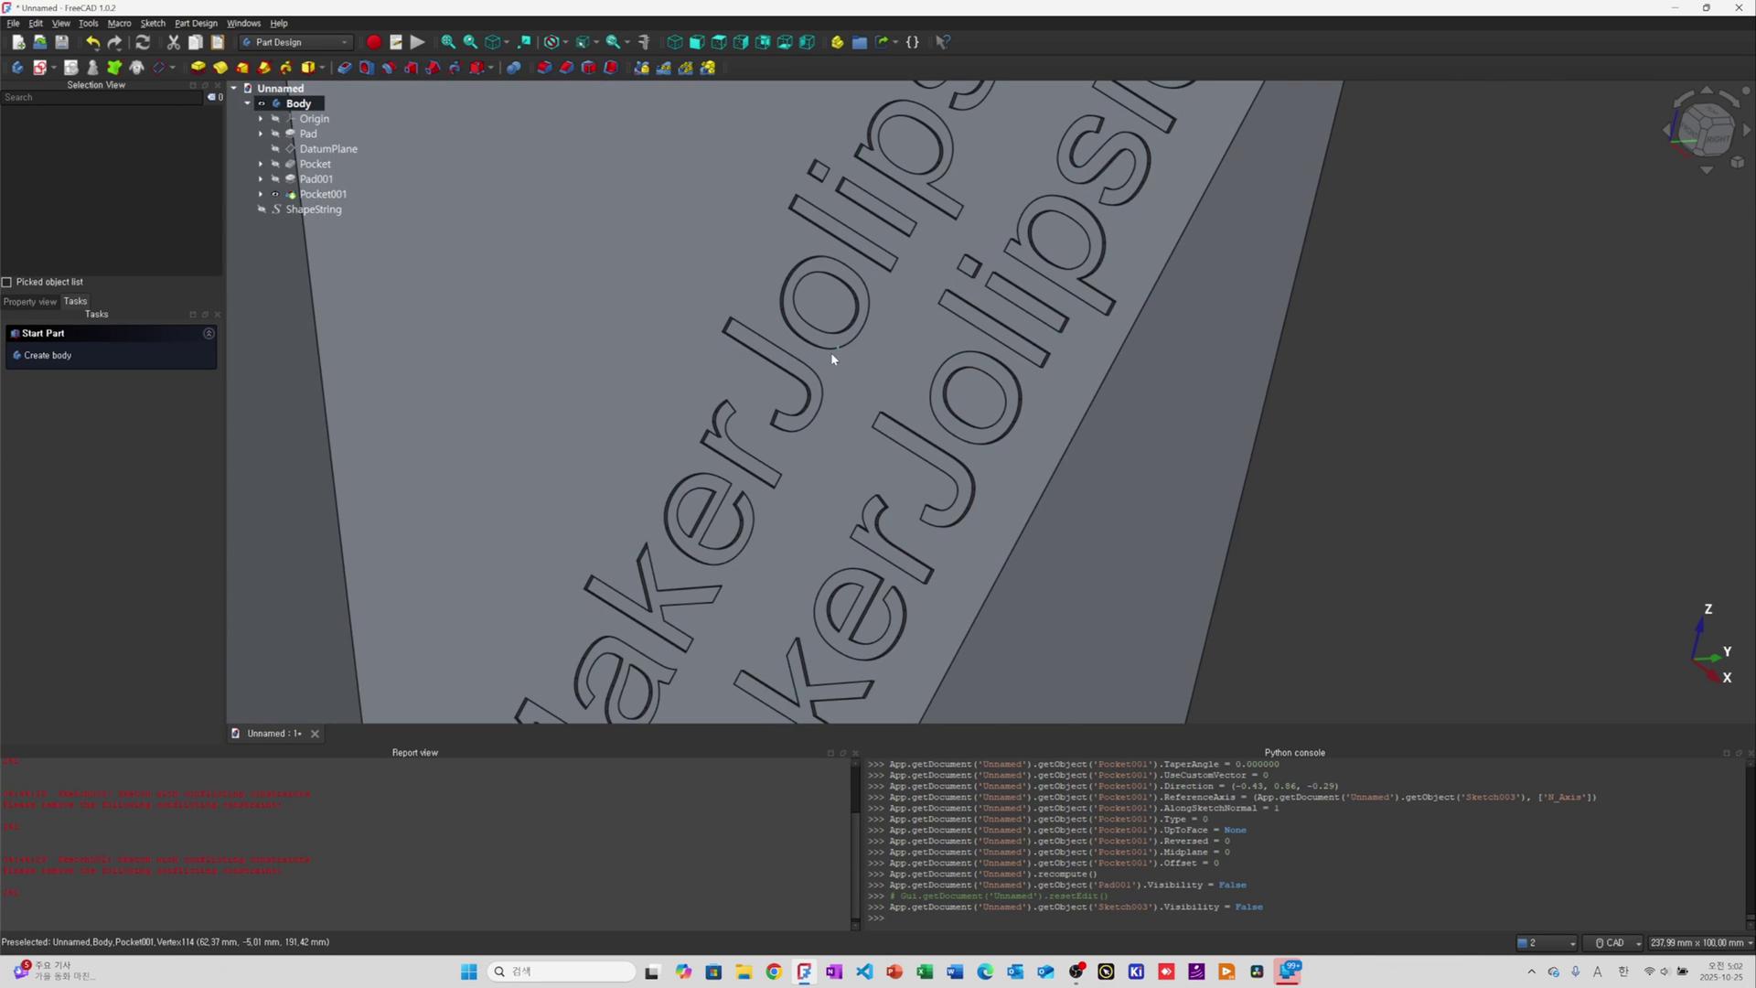
{"action": "middle_click_drag", "start_coordinate": [831, 353], "coordinate": [953, 251]}
{"action": "scroll", "coordinate": [1052, 375], "scroll_direction": "down", "scroll_amount": 5}
{"action": "scroll", "coordinate": [898, 399], "scroll_direction": "up", "scroll_amount": 4}
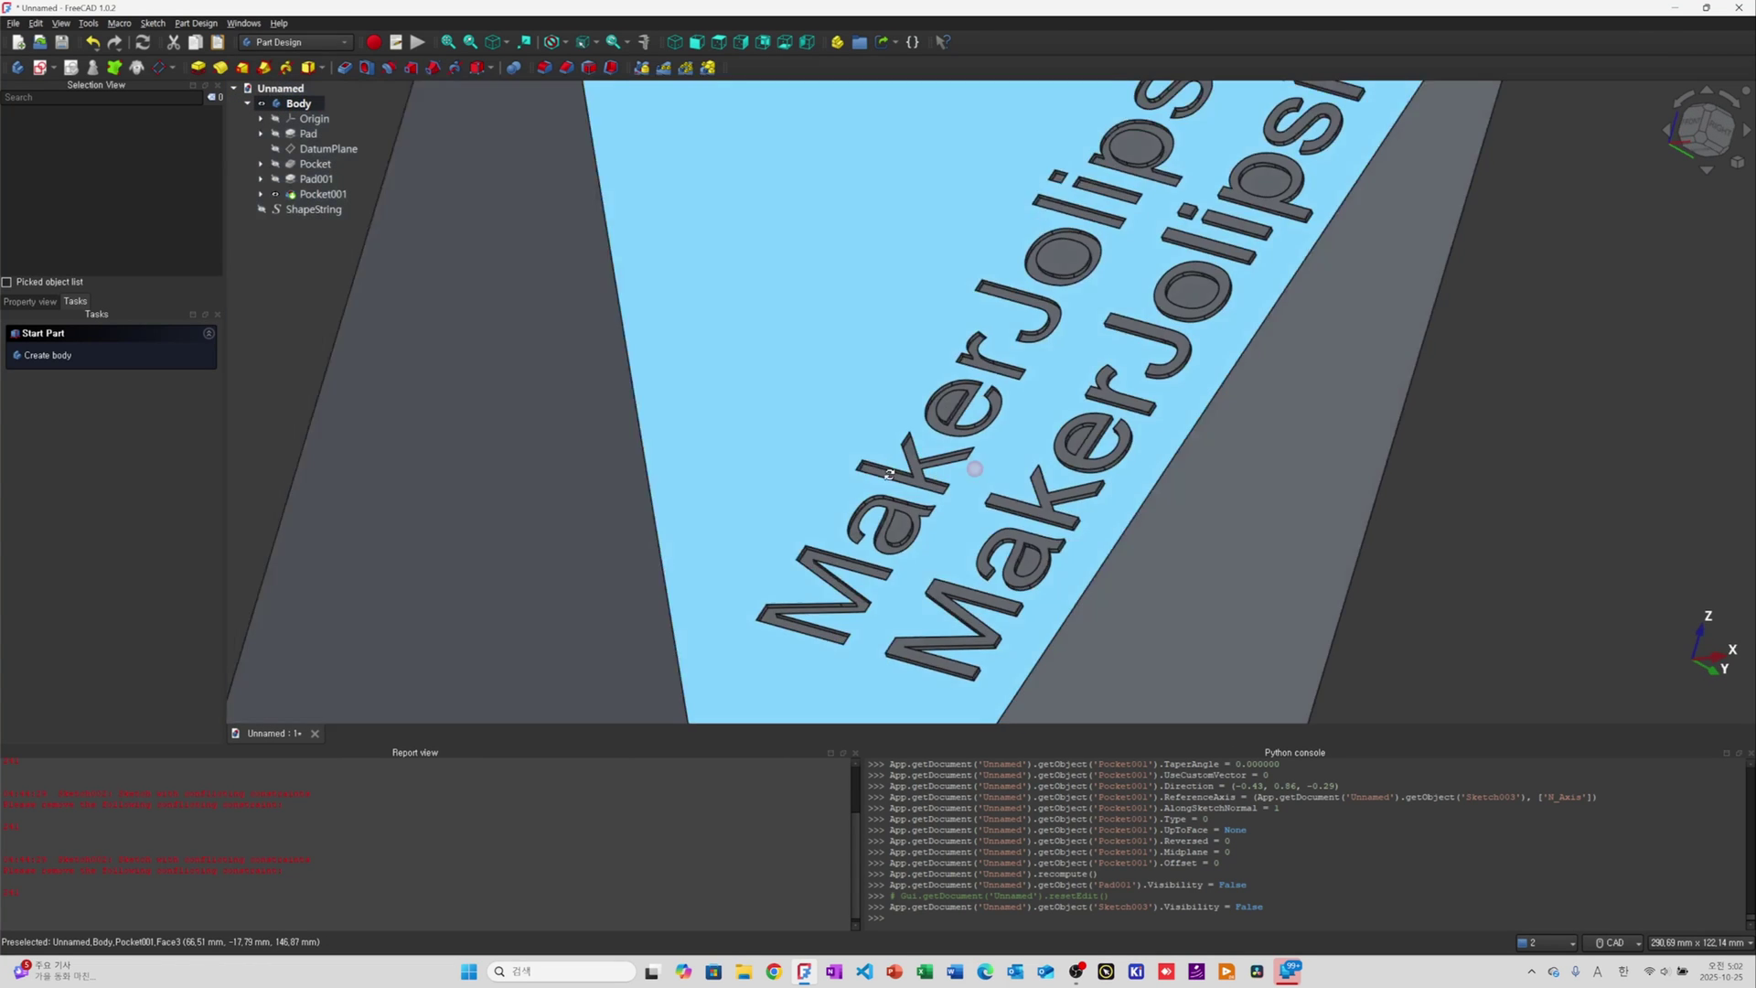
{"action": "middle_click_drag", "start_coordinate": [896, 402], "coordinate": [772, 467]}
{"action": "middle_click_drag", "start_coordinate": [1349, 236], "coordinate": [1435, 381]}
{"action": "scroll", "coordinate": [1435, 381], "scroll_direction": "down", "scroll_amount": 3}
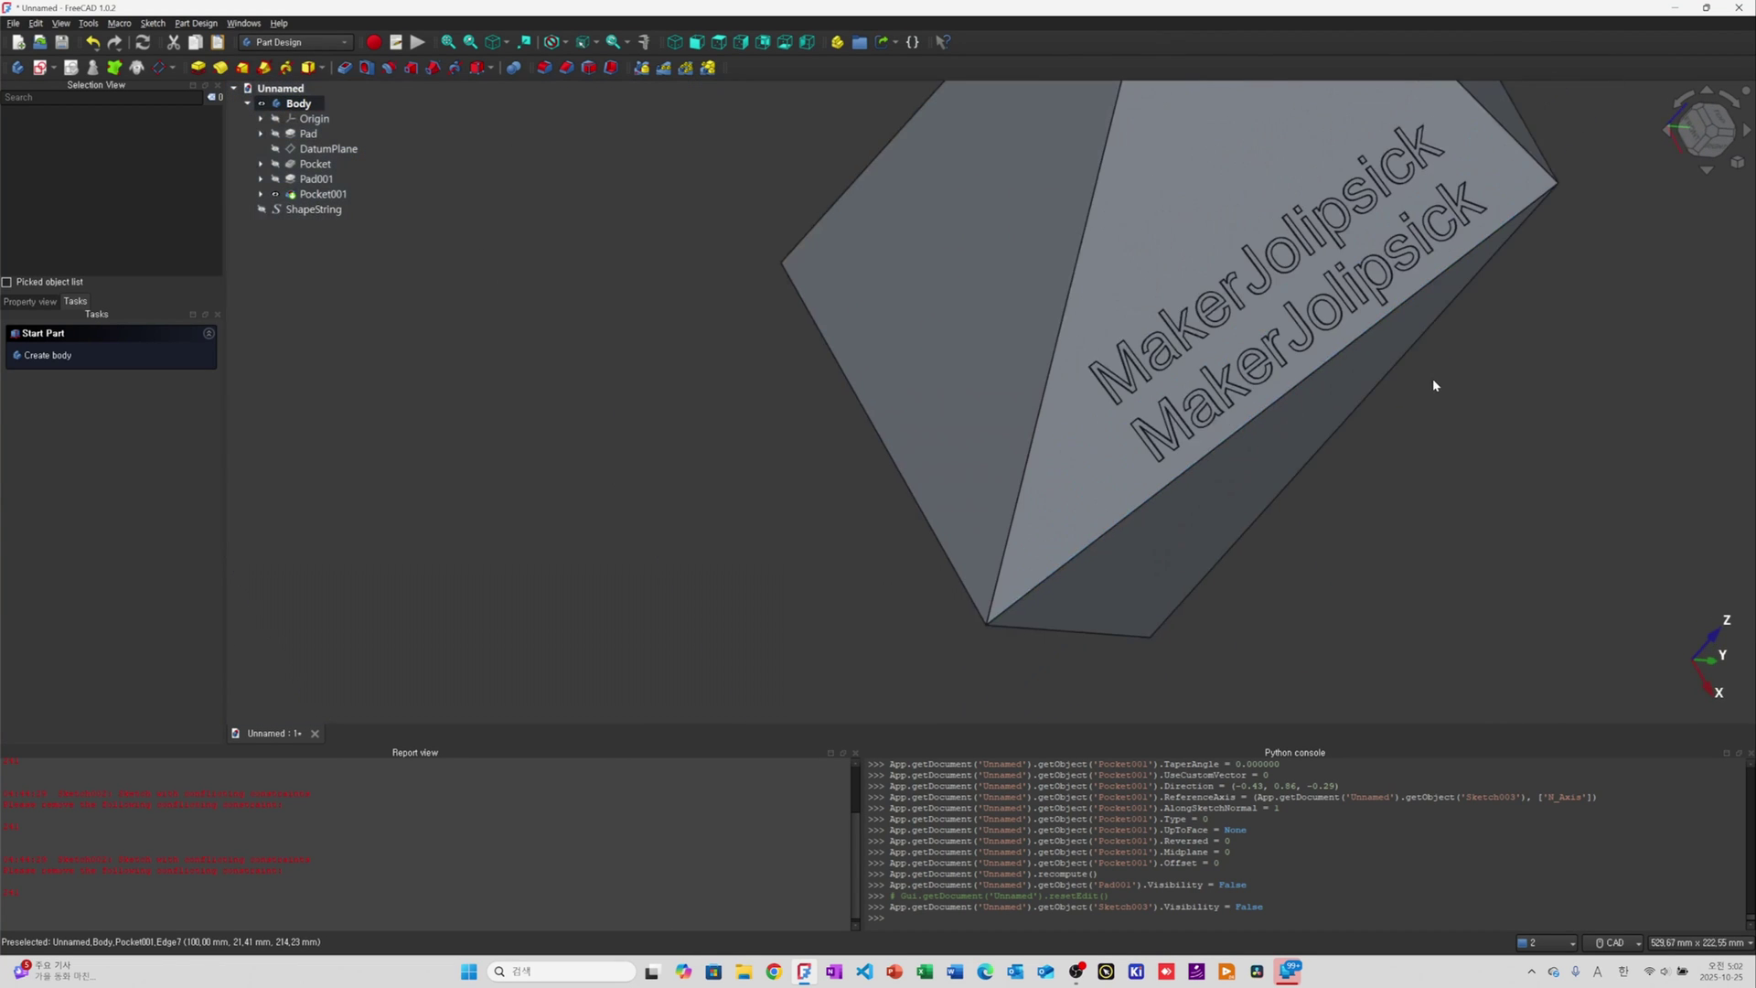
{"action": "scroll", "coordinate": [1193, 285], "scroll_direction": "up", "scroll_amount": 5}
{"action": "left_click", "coordinate": [1500, 530]}
{"action": "middle_click_drag", "start_coordinate": [1500, 530], "coordinate": [1074, 321]}
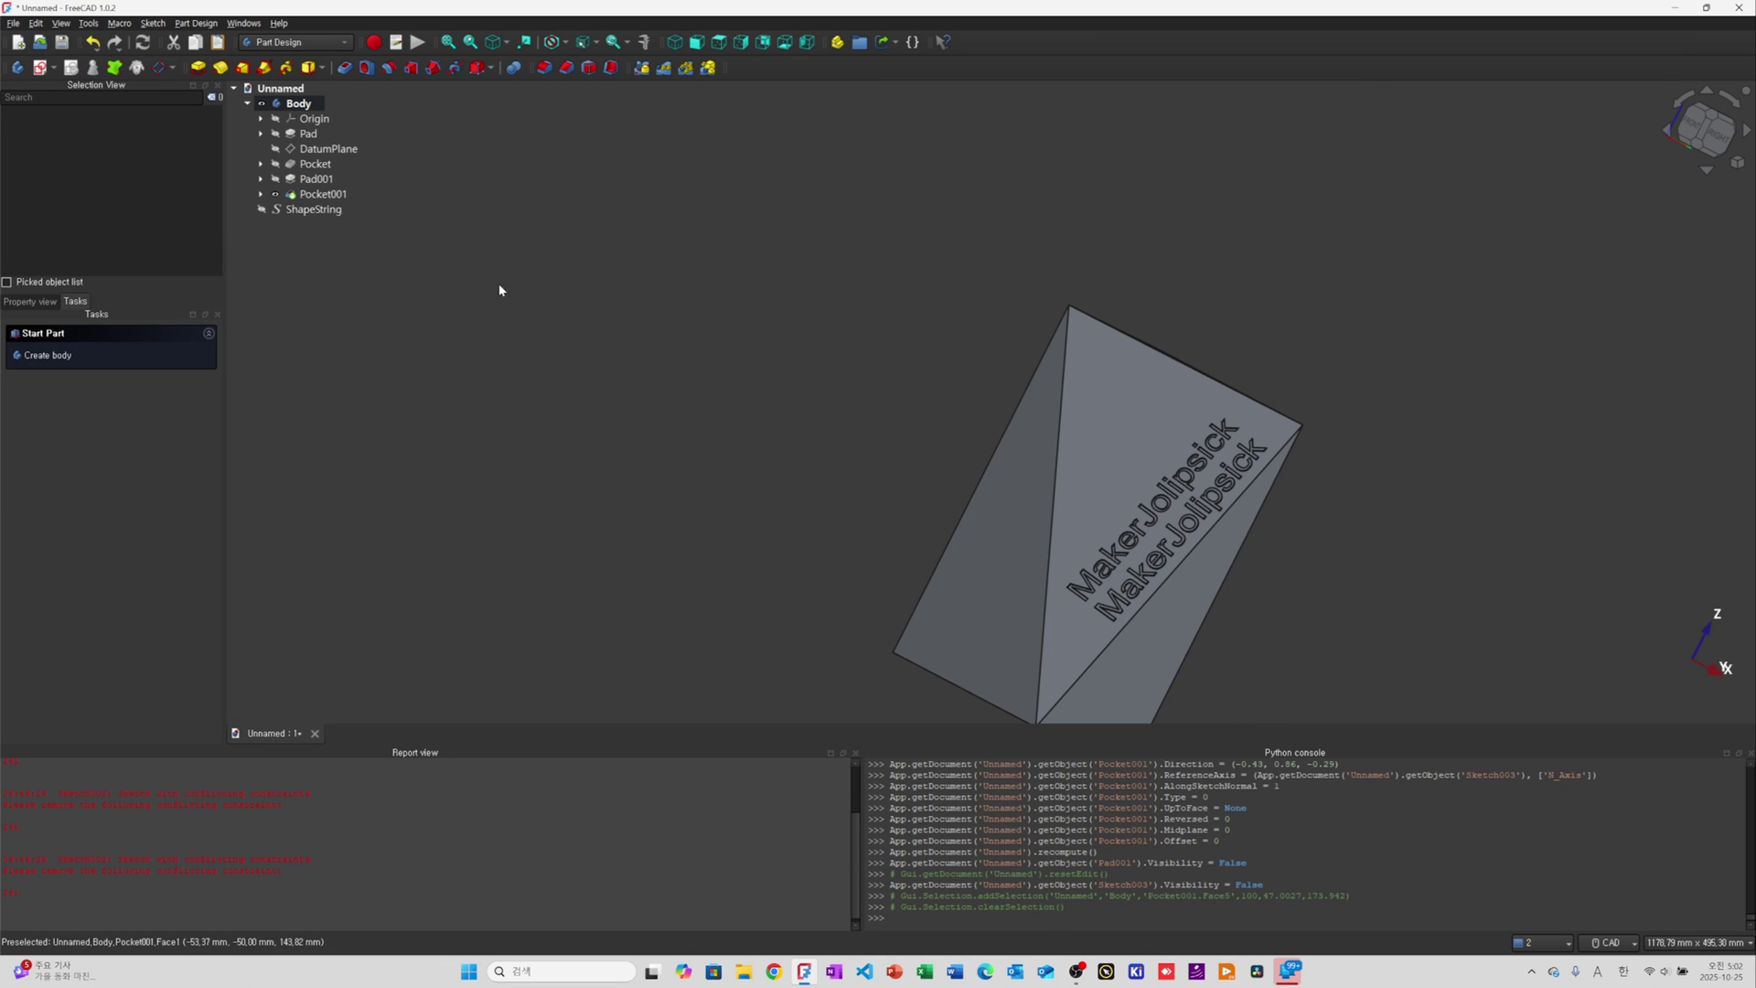
{"action": "scroll", "coordinate": [1251, 614], "scroll_direction": "up", "scroll_amount": 3}
{"action": "scroll", "coordinate": [1278, 600], "scroll_direction": "down", "scroll_amount": 3}
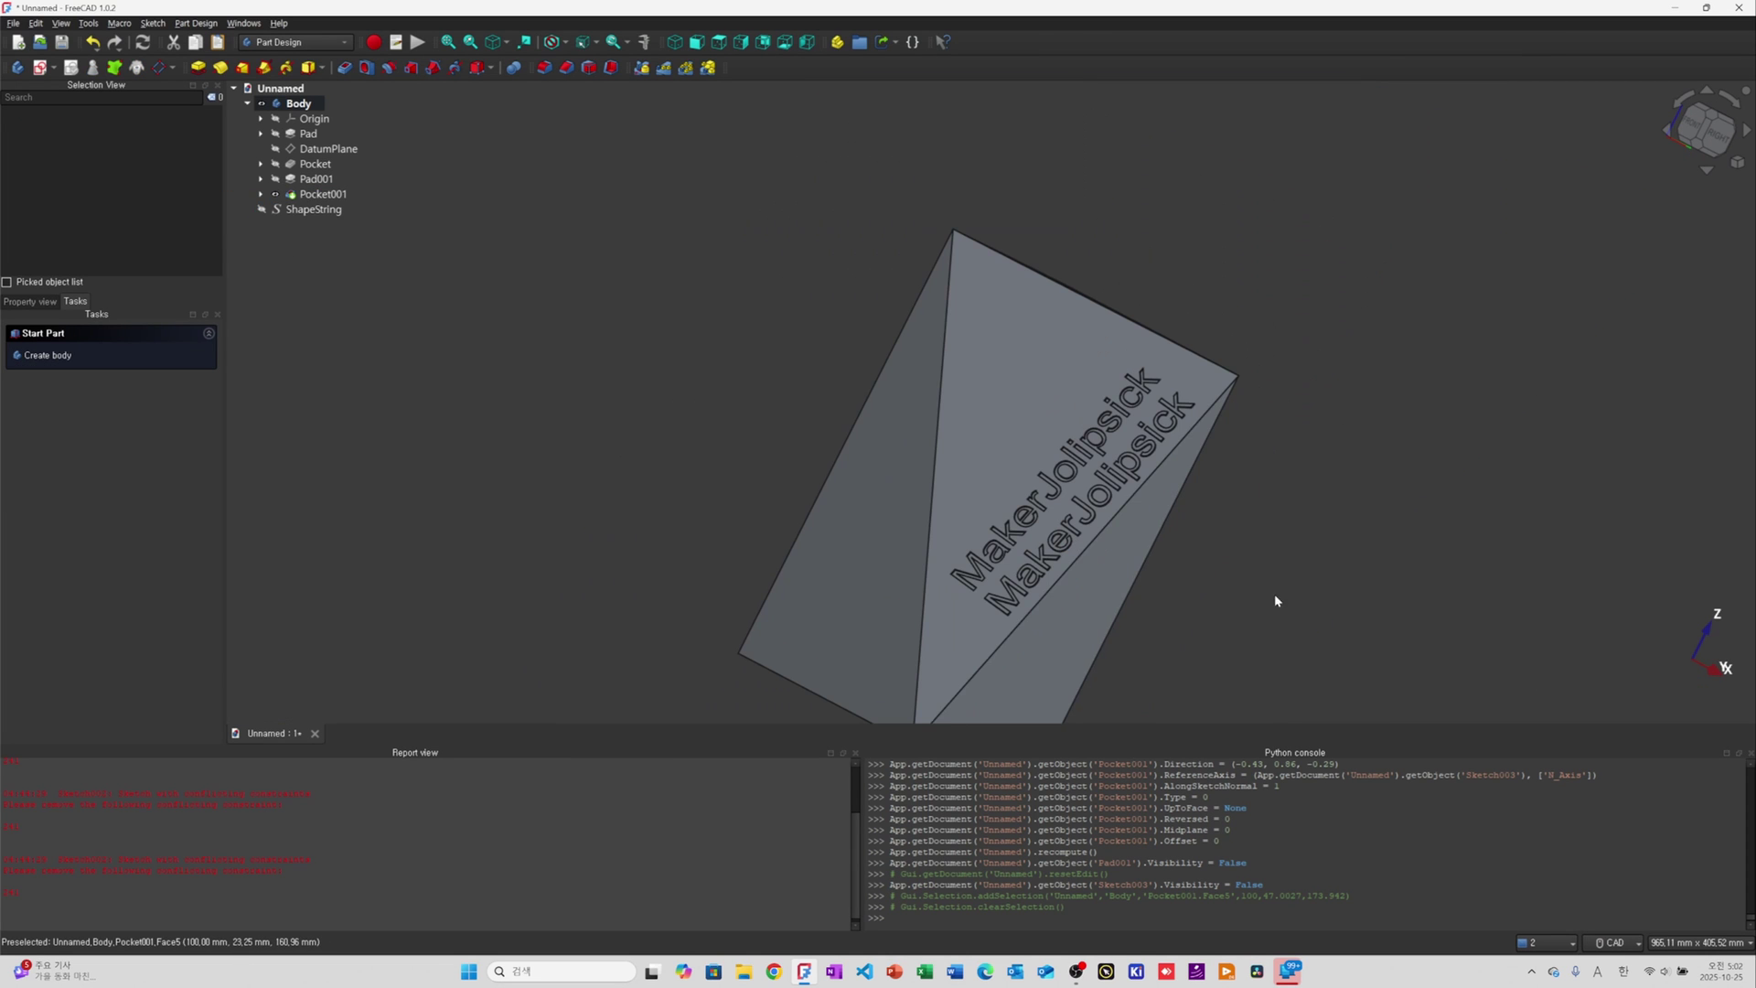
{"action": "scroll", "coordinate": [1007, 522], "scroll_direction": "up", "scroll_amount": 1}
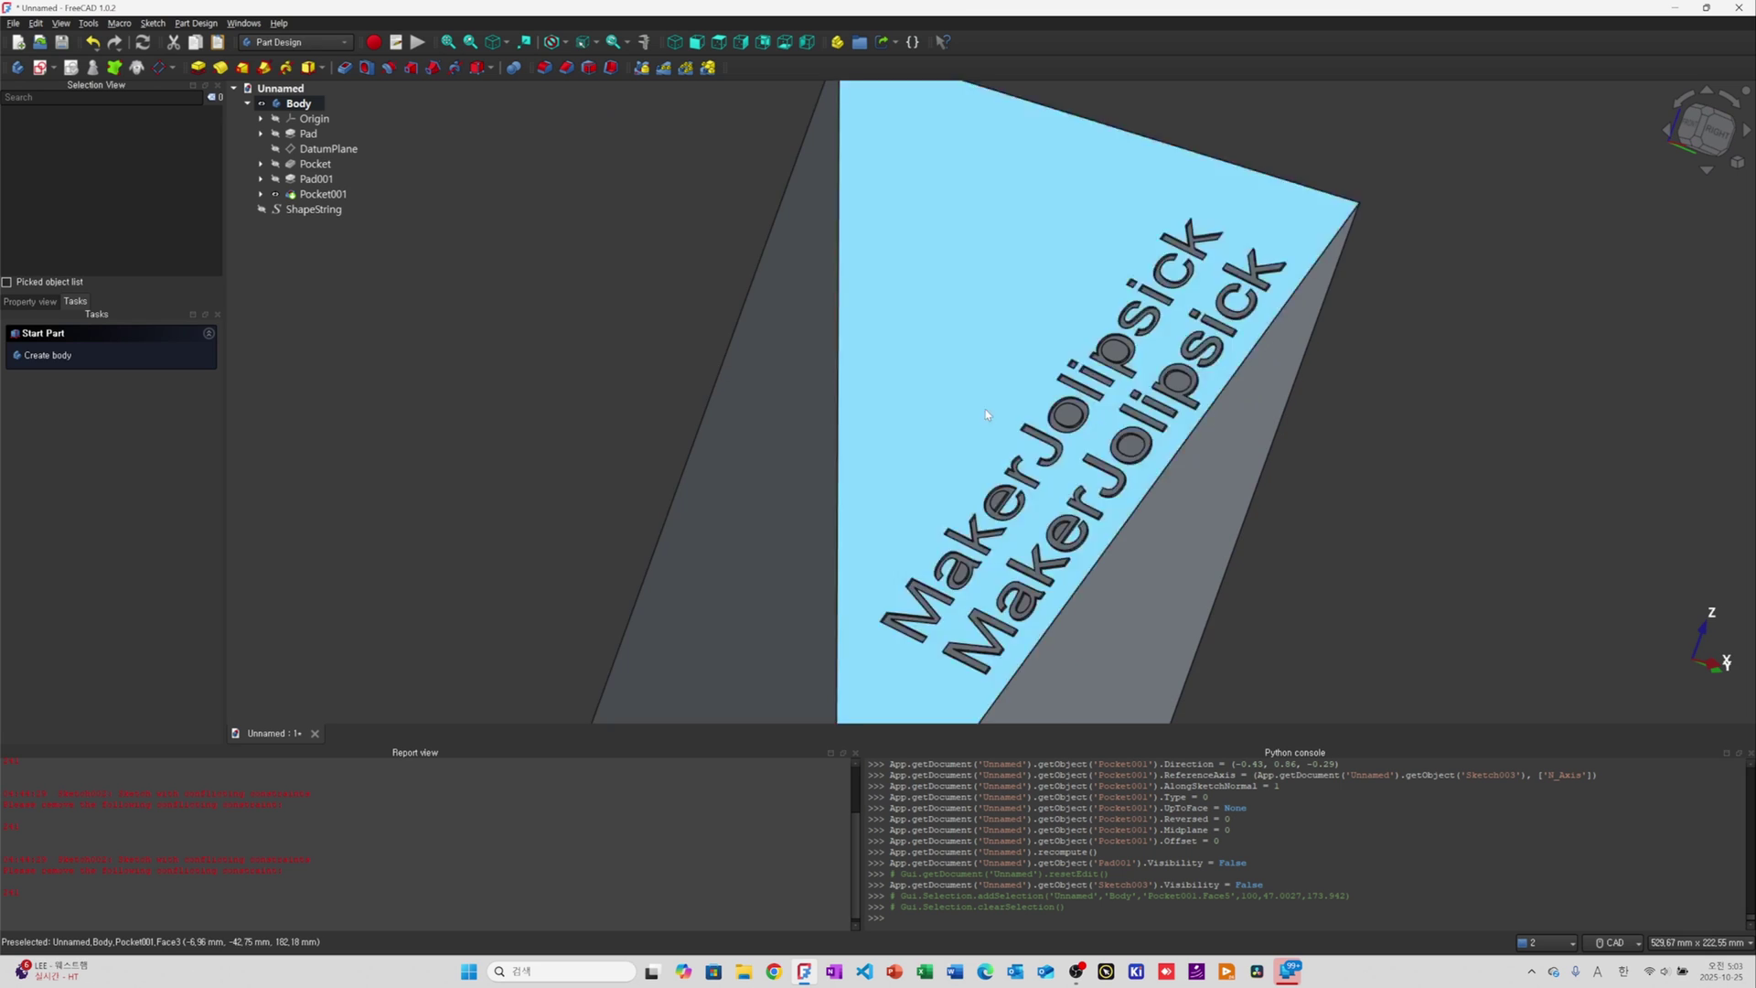
{"action": "scroll", "coordinate": [1144, 425], "scroll_direction": "down", "scroll_amount": 3}
Switch to the Draft workbench and hide the Body
{"action": "left_click", "coordinate": [294, 42]}
{"action": "left_click", "coordinate": [274, 92]}
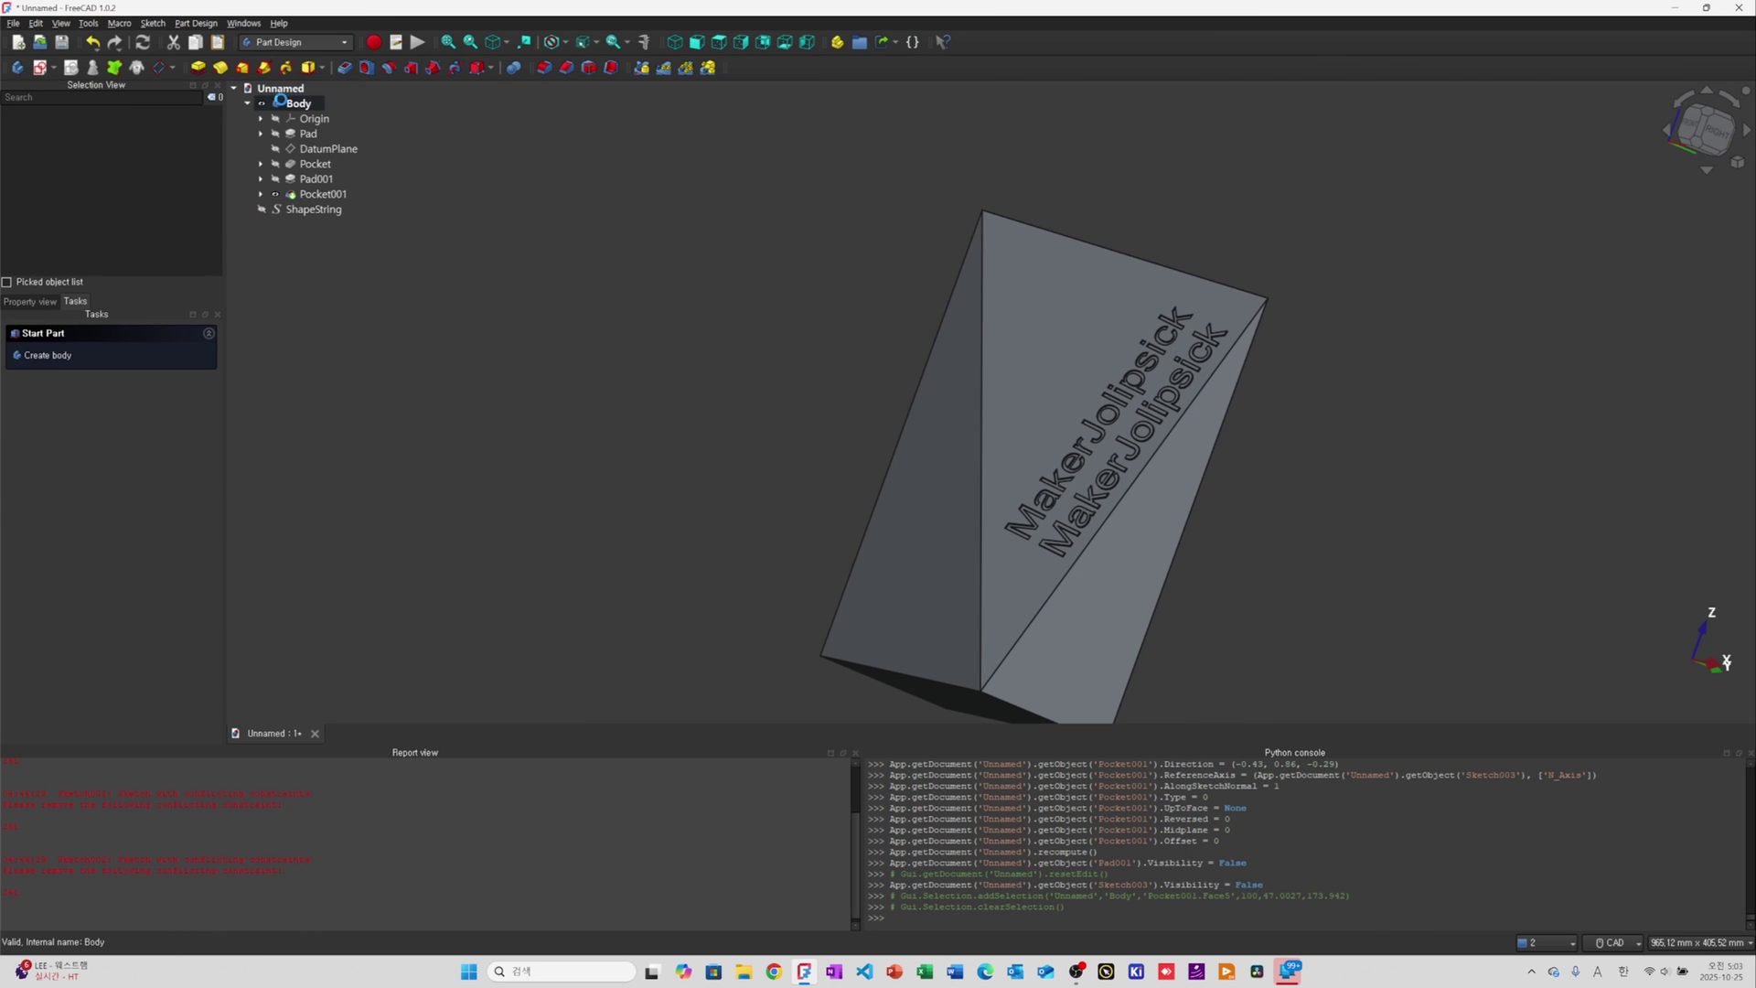
{"action": "left_click", "coordinate": [298, 105]}
{"action": "key", "text": "space"}
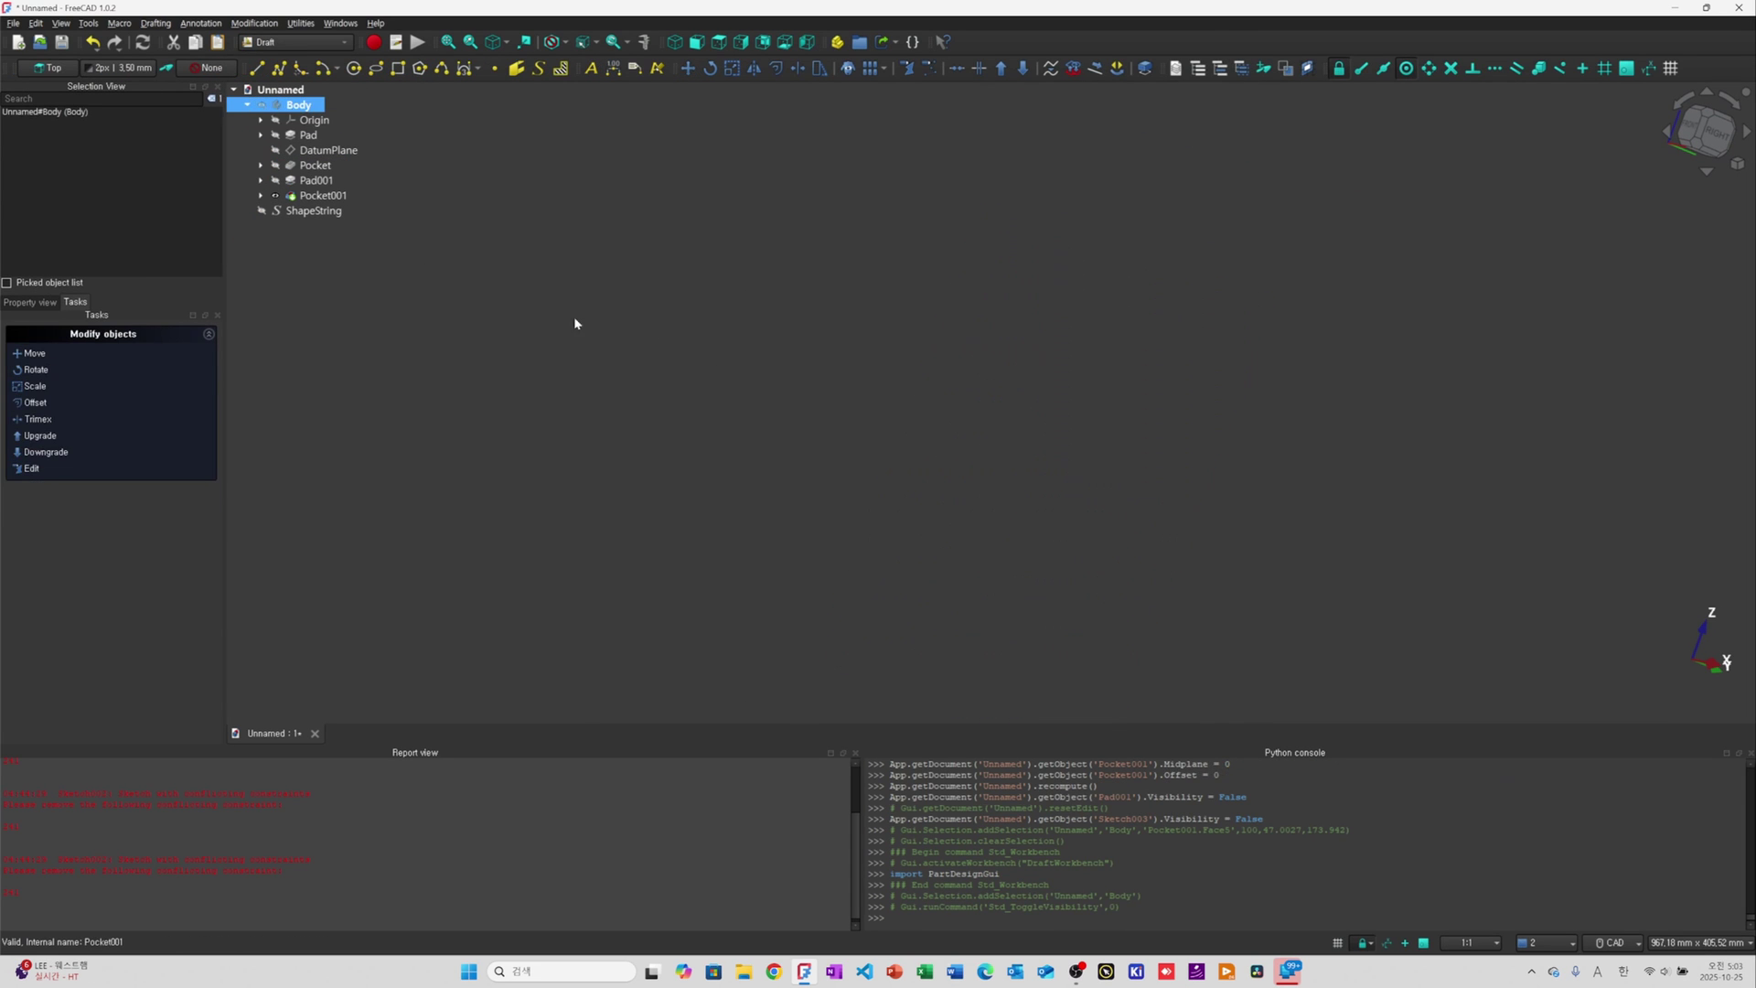
{"action": "left_click", "coordinate": [574, 316]}
Start a new ShapeString with the text 조립식 and a height of 30 mm
{"action": "left_click", "coordinate": [540, 70]}
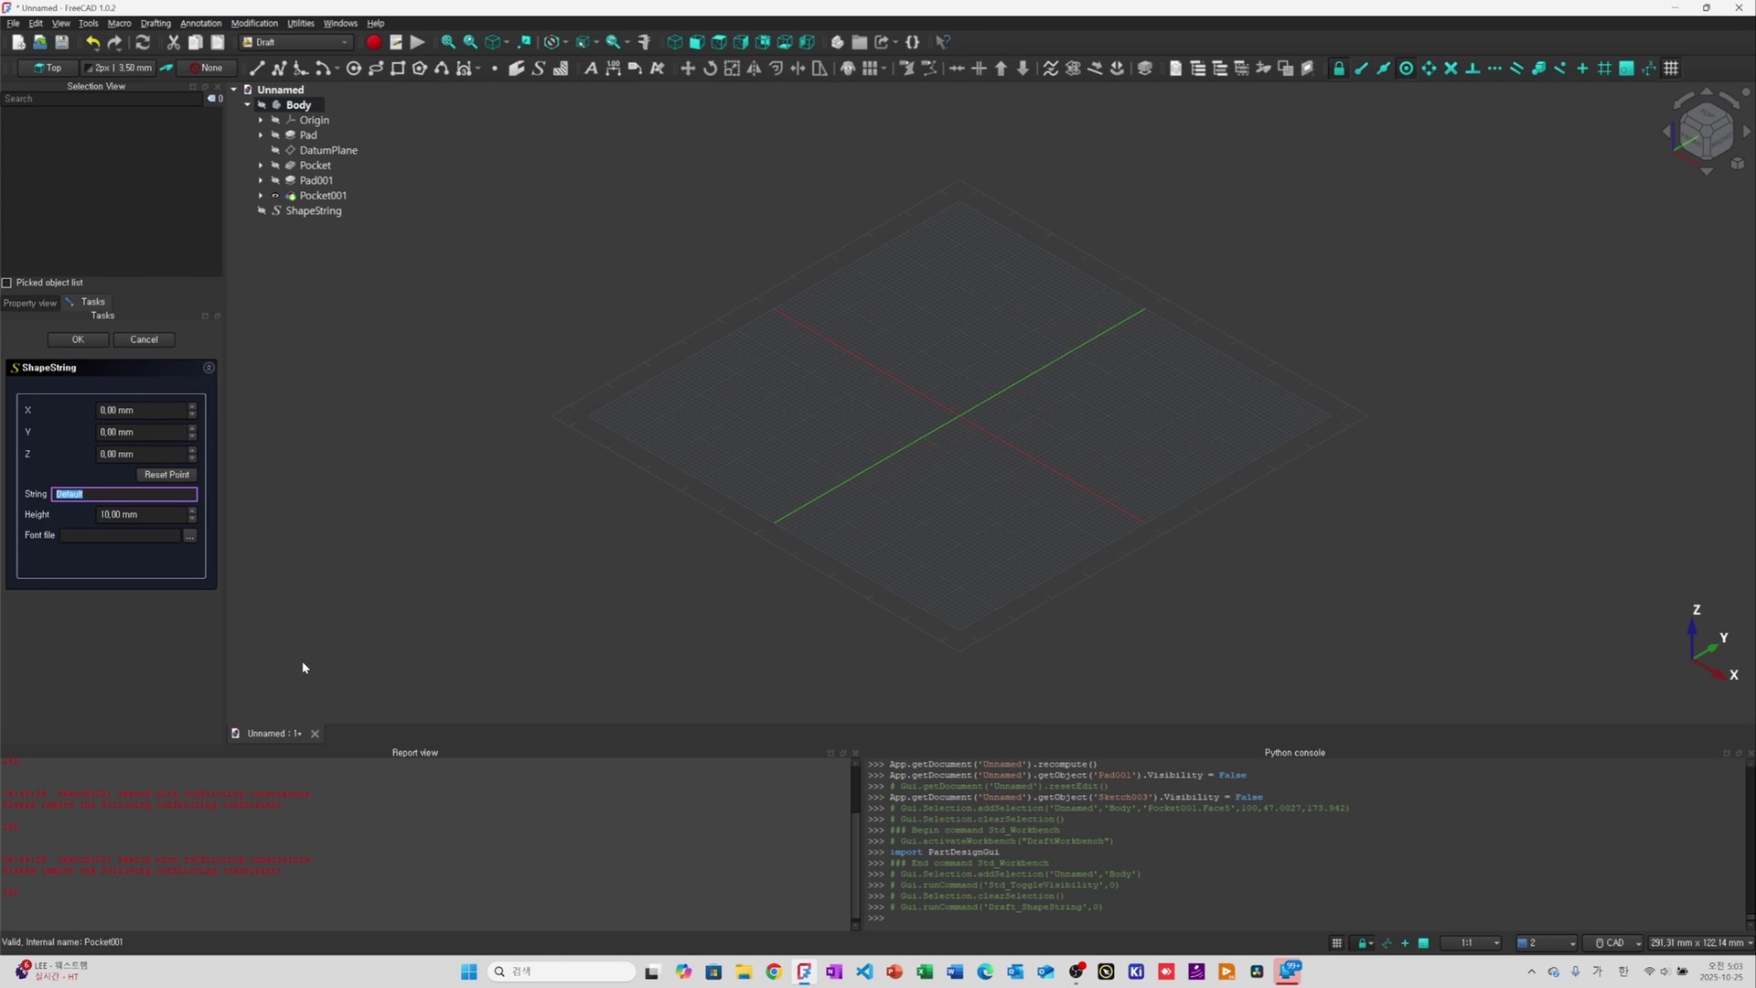
{"action": "type", "text": "ㅎ"}
{"action": "left_click", "coordinate": [150, 513]}
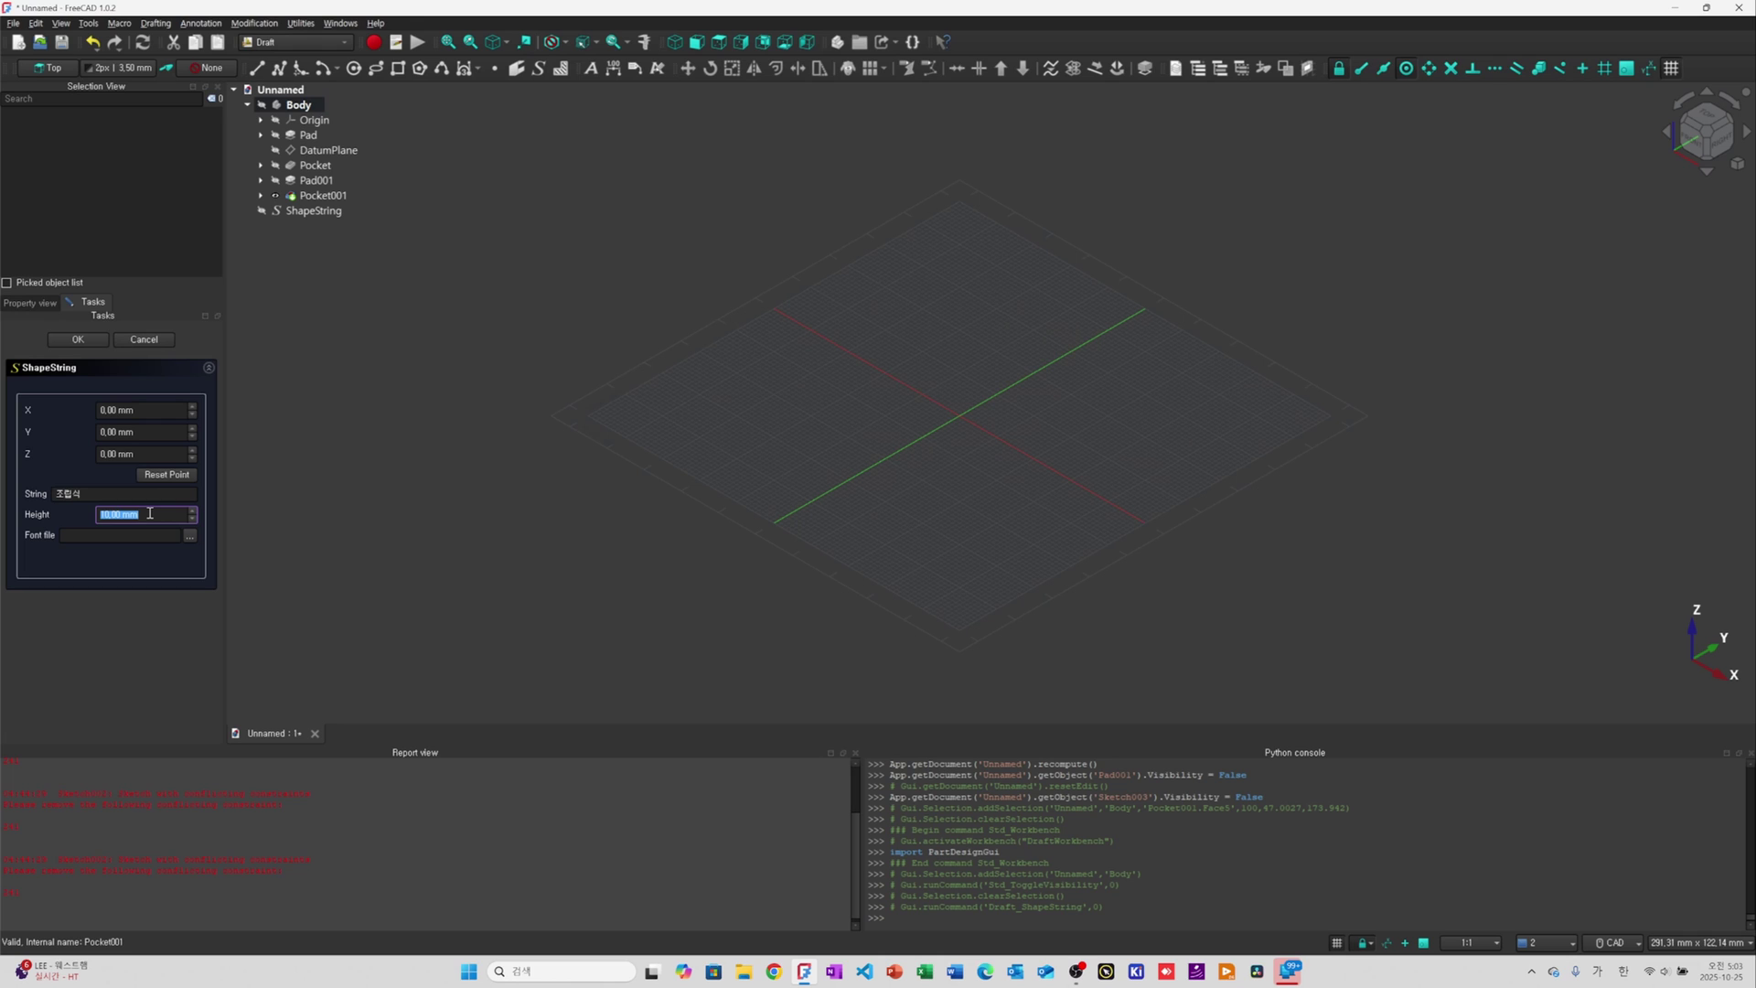
{"action": "type", "text": "30"}
Use BMJUA_ttf.ttf from the Downloads folder as the font, reset the insertion point to the origin and create the ShapeString
{"action": "left_click", "coordinate": [189, 535]}
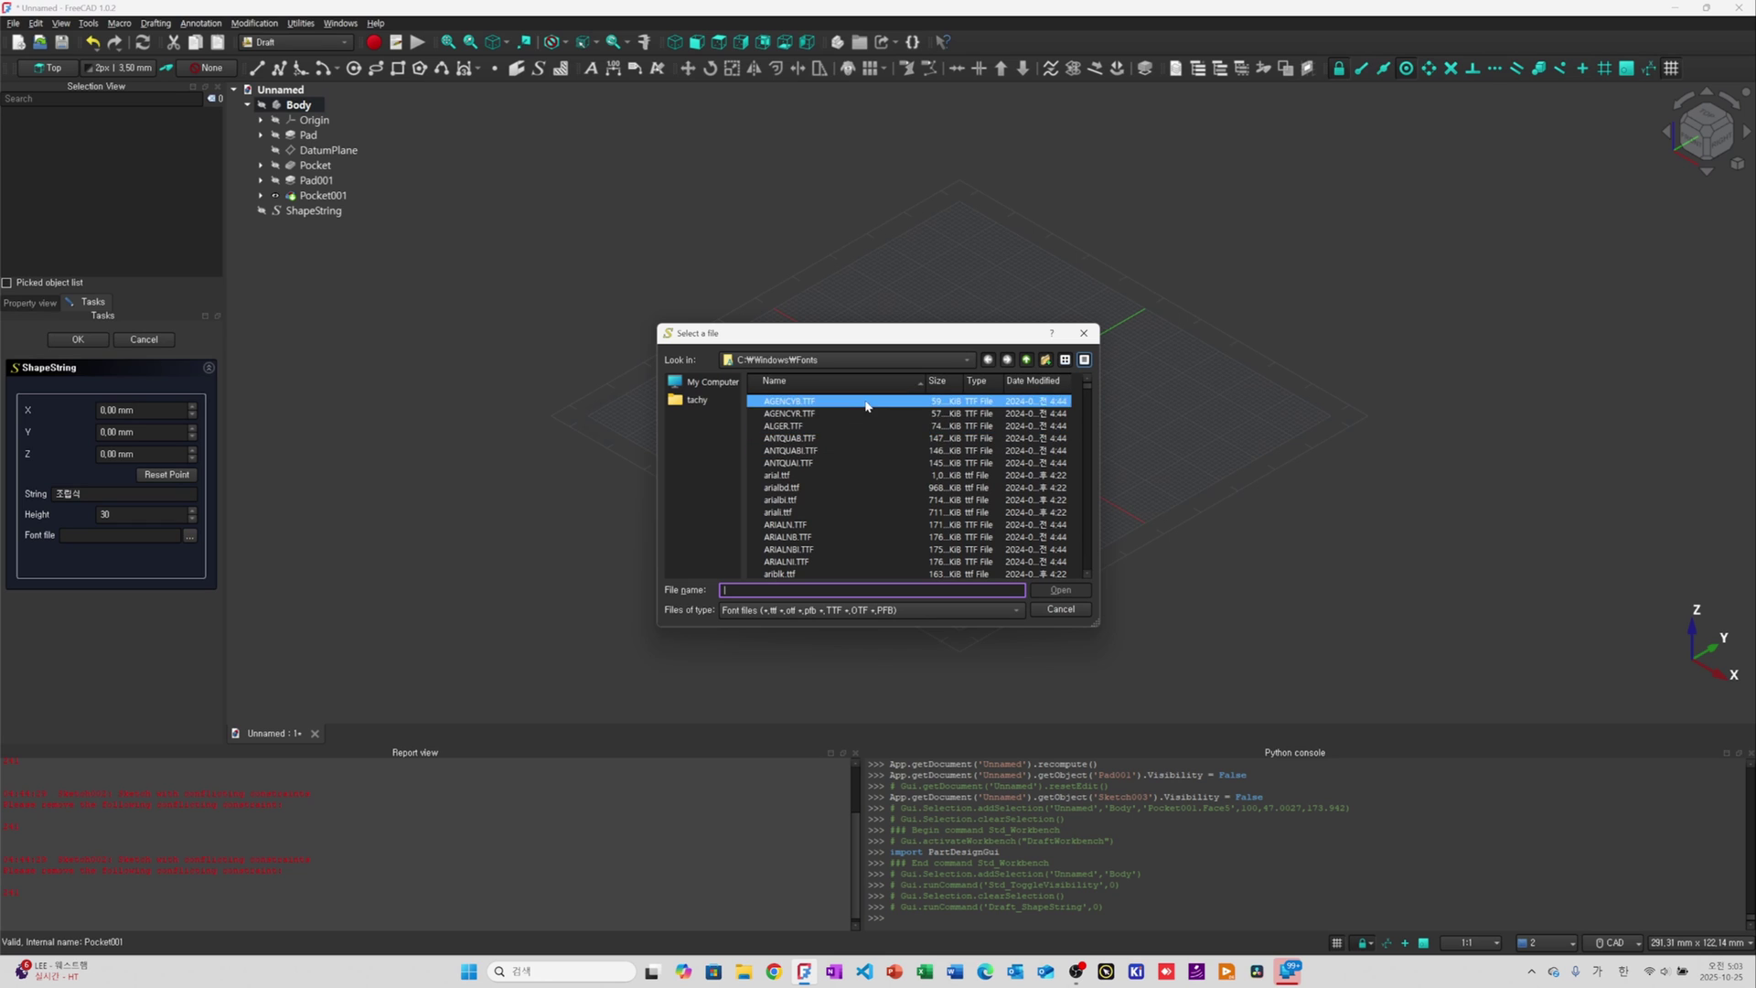
{"action": "left_click", "coordinate": [706, 400]}
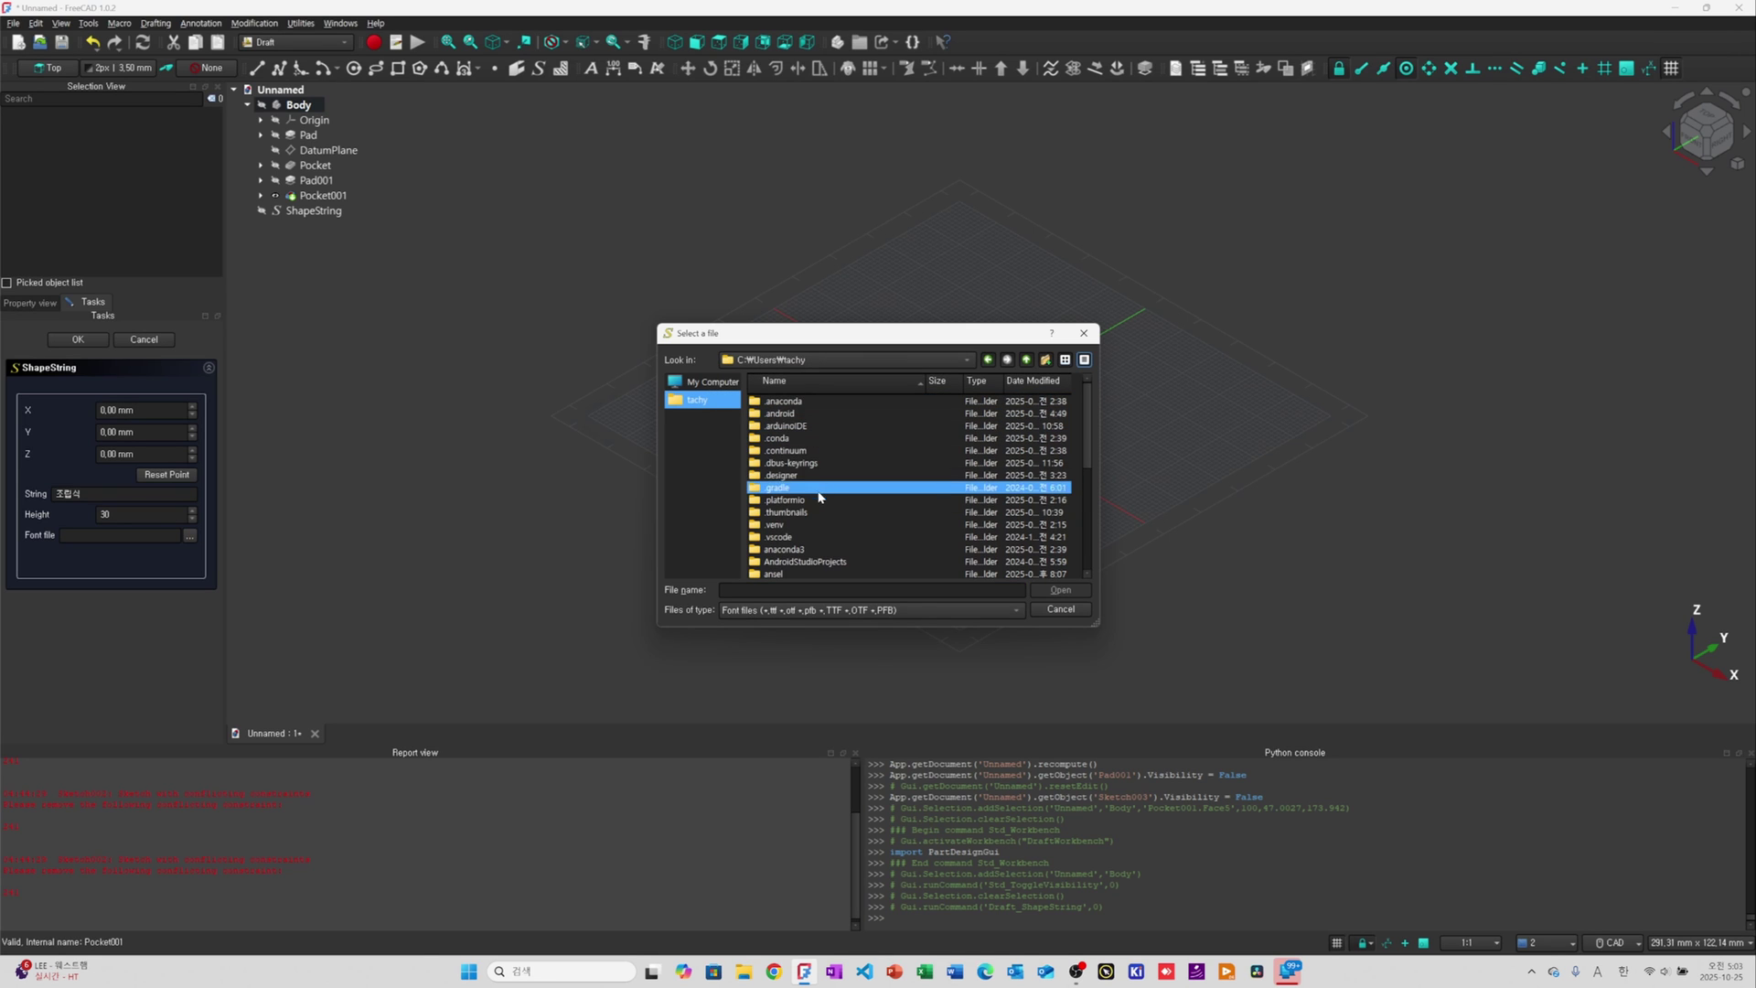
{"action": "left_click", "coordinate": [859, 363]}
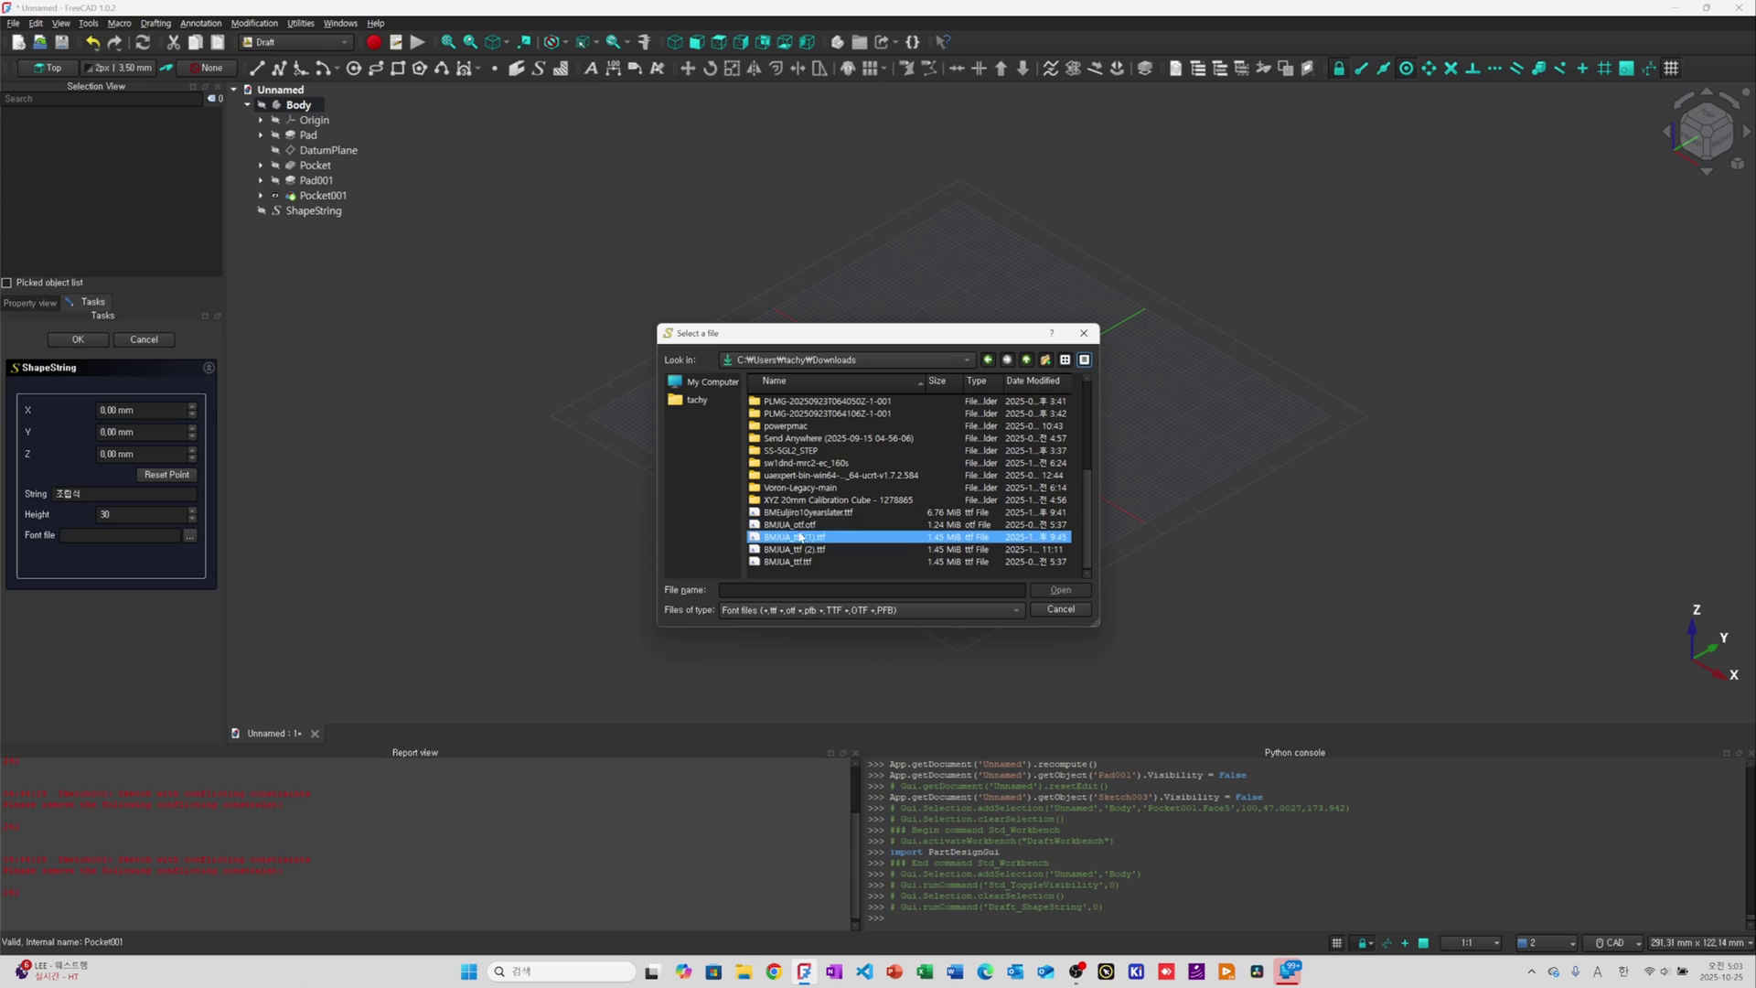
{"action": "double_click", "coordinate": [788, 560]}
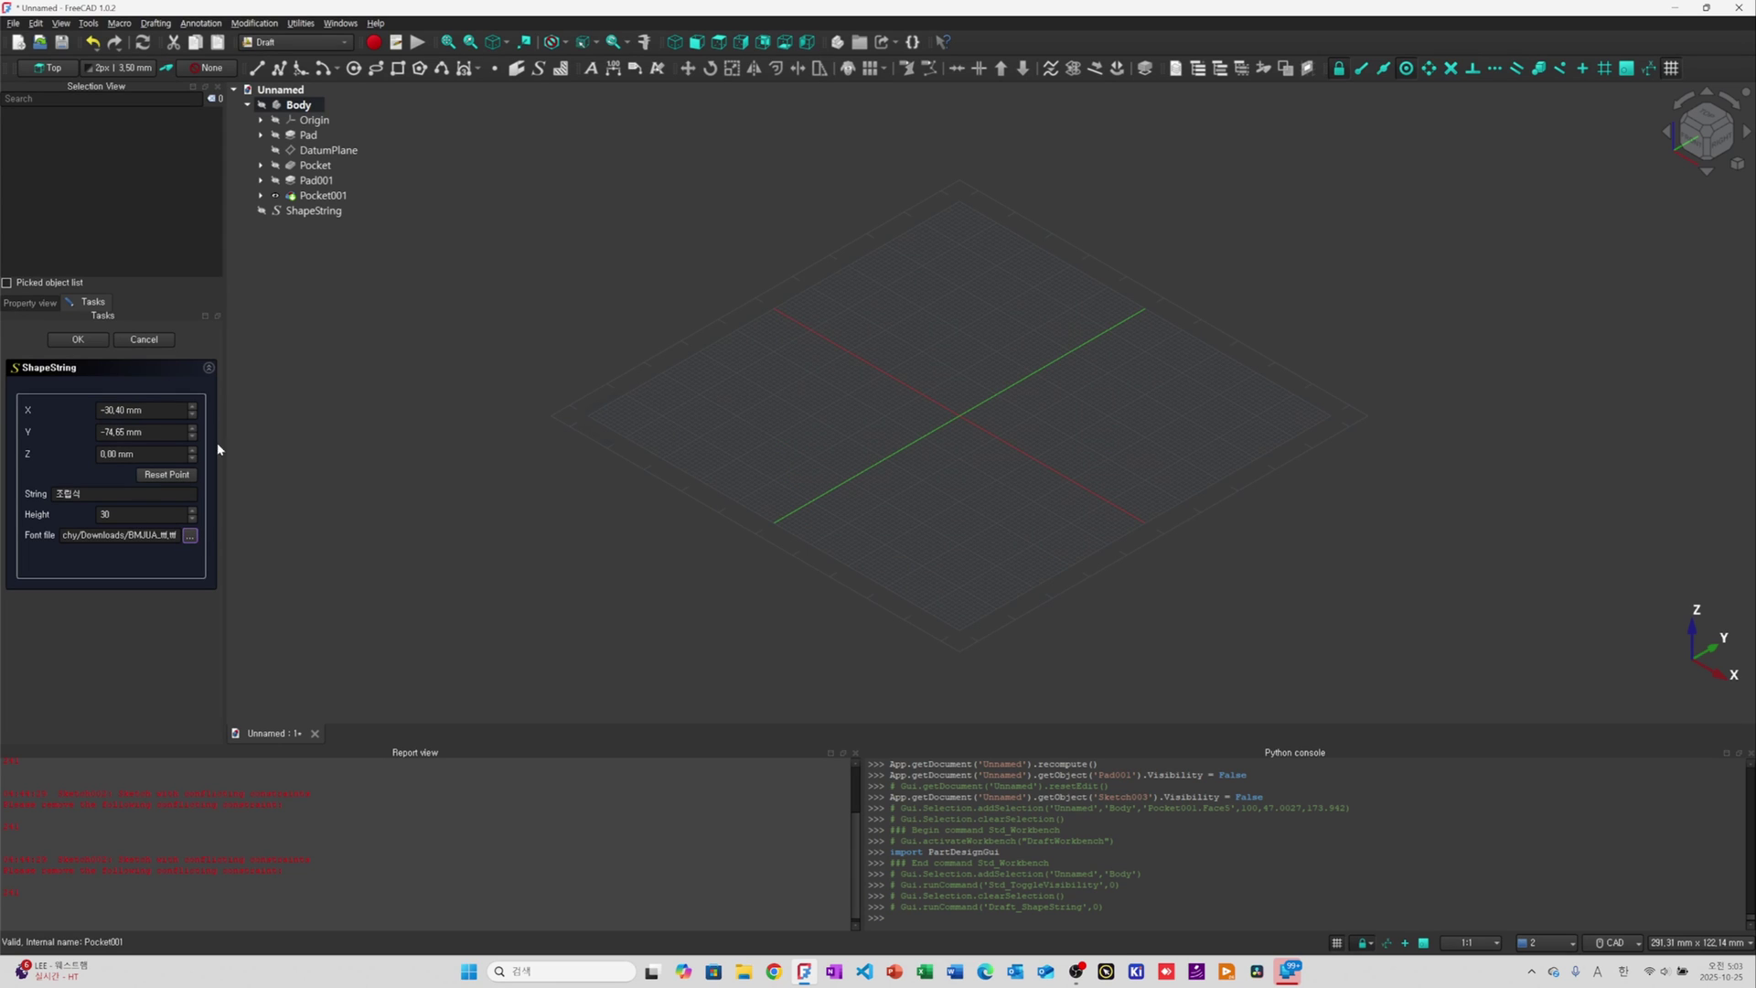
{"action": "left_click", "coordinate": [161, 473]}
{"action": "left_click", "coordinate": [81, 339]}
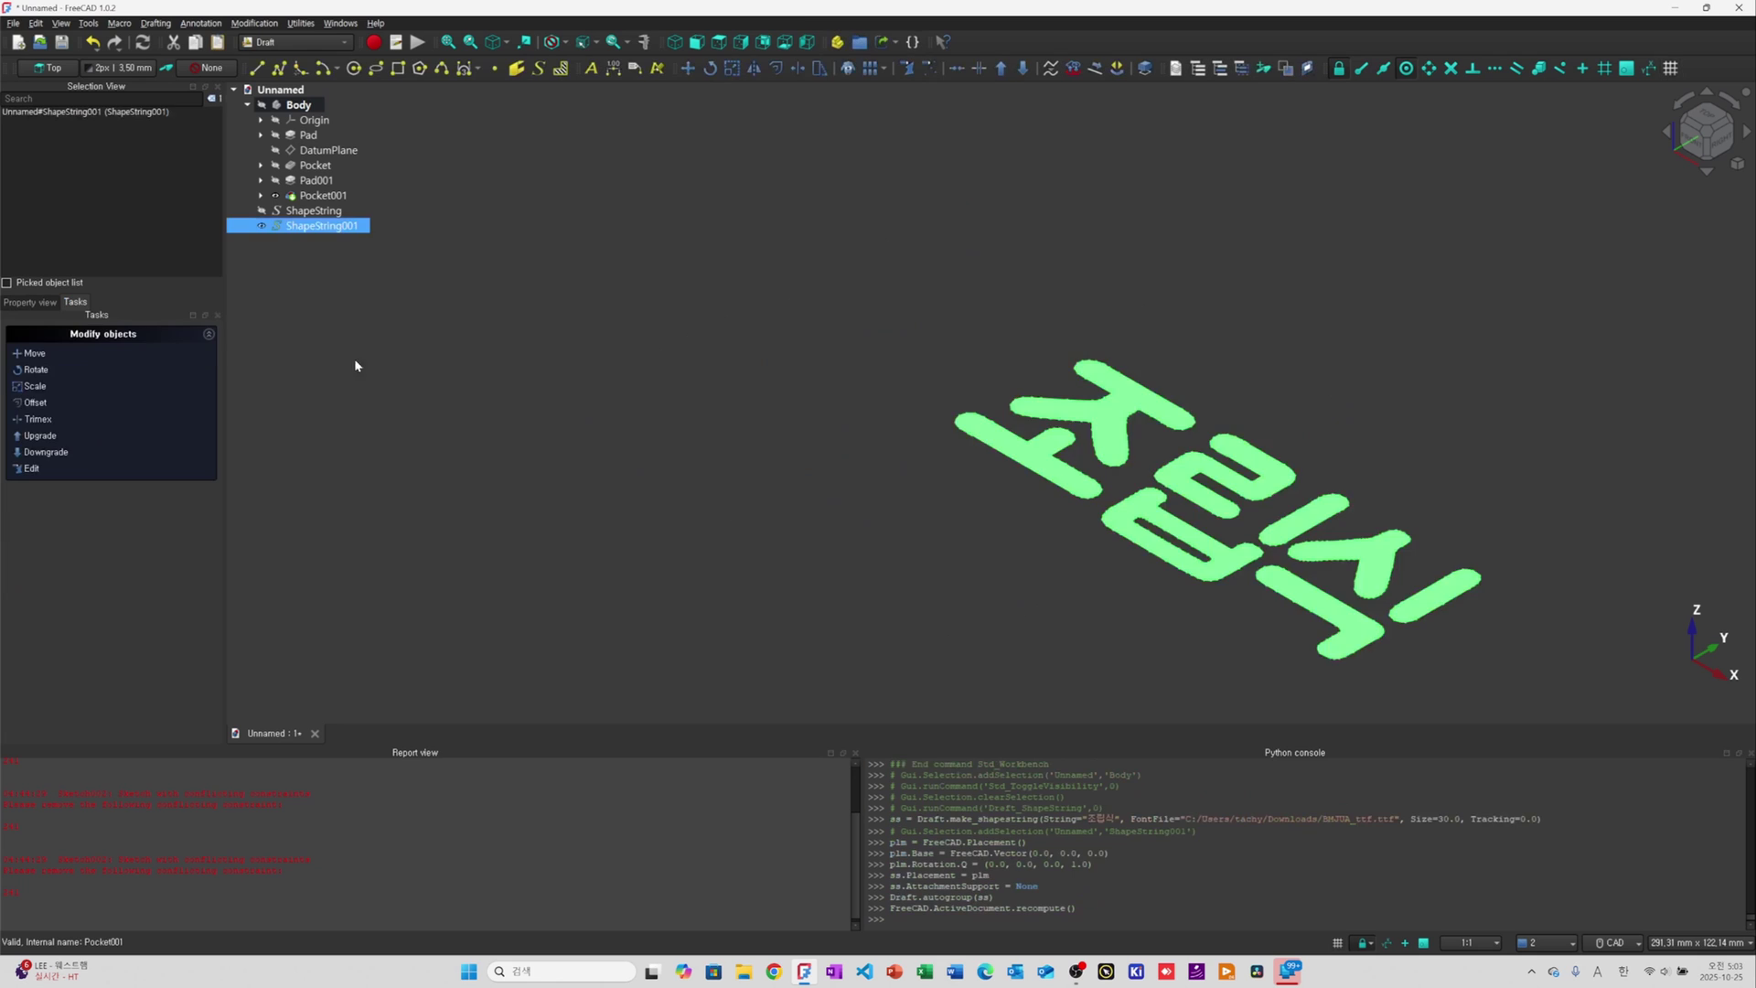
{"action": "scroll", "coordinate": [1043, 494], "scroll_direction": "down", "scroll_amount": 4}
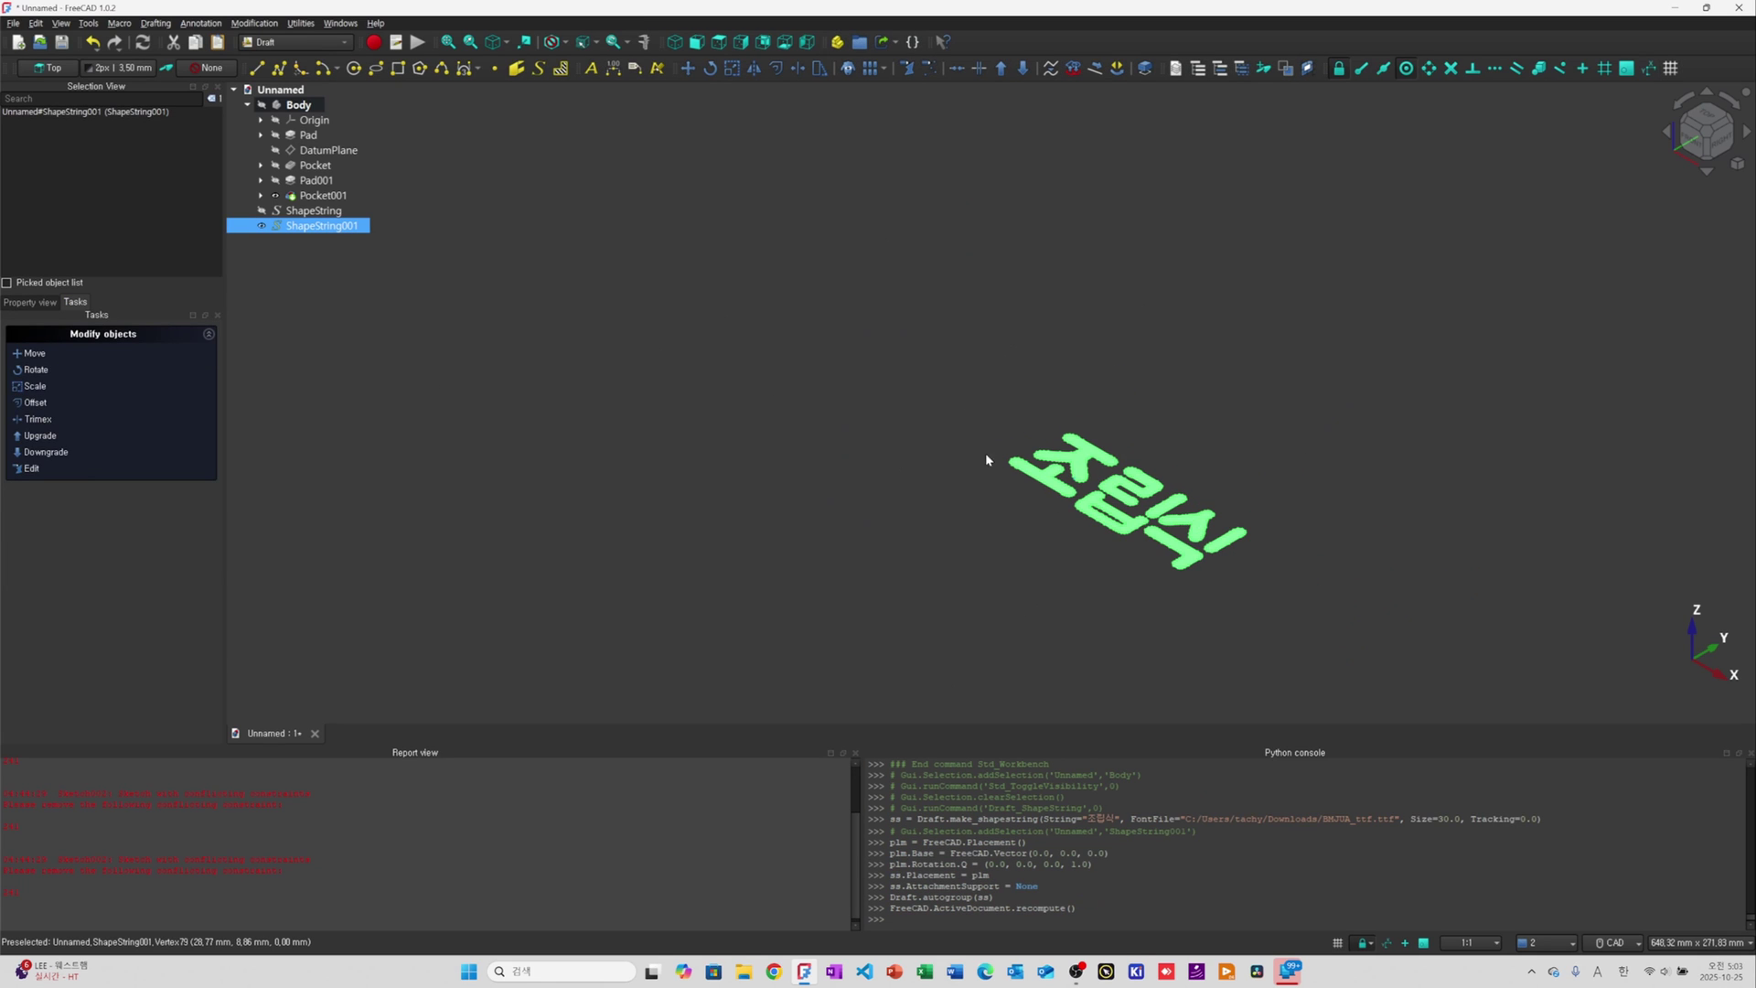
Convert the 조립식 ShapeString001 to a sketch and hide the original ShapeString
{"action": "left_click", "coordinate": [945, 443]}
{"action": "scroll", "coordinate": [945, 443], "scroll_direction": "up", "scroll_amount": 5}
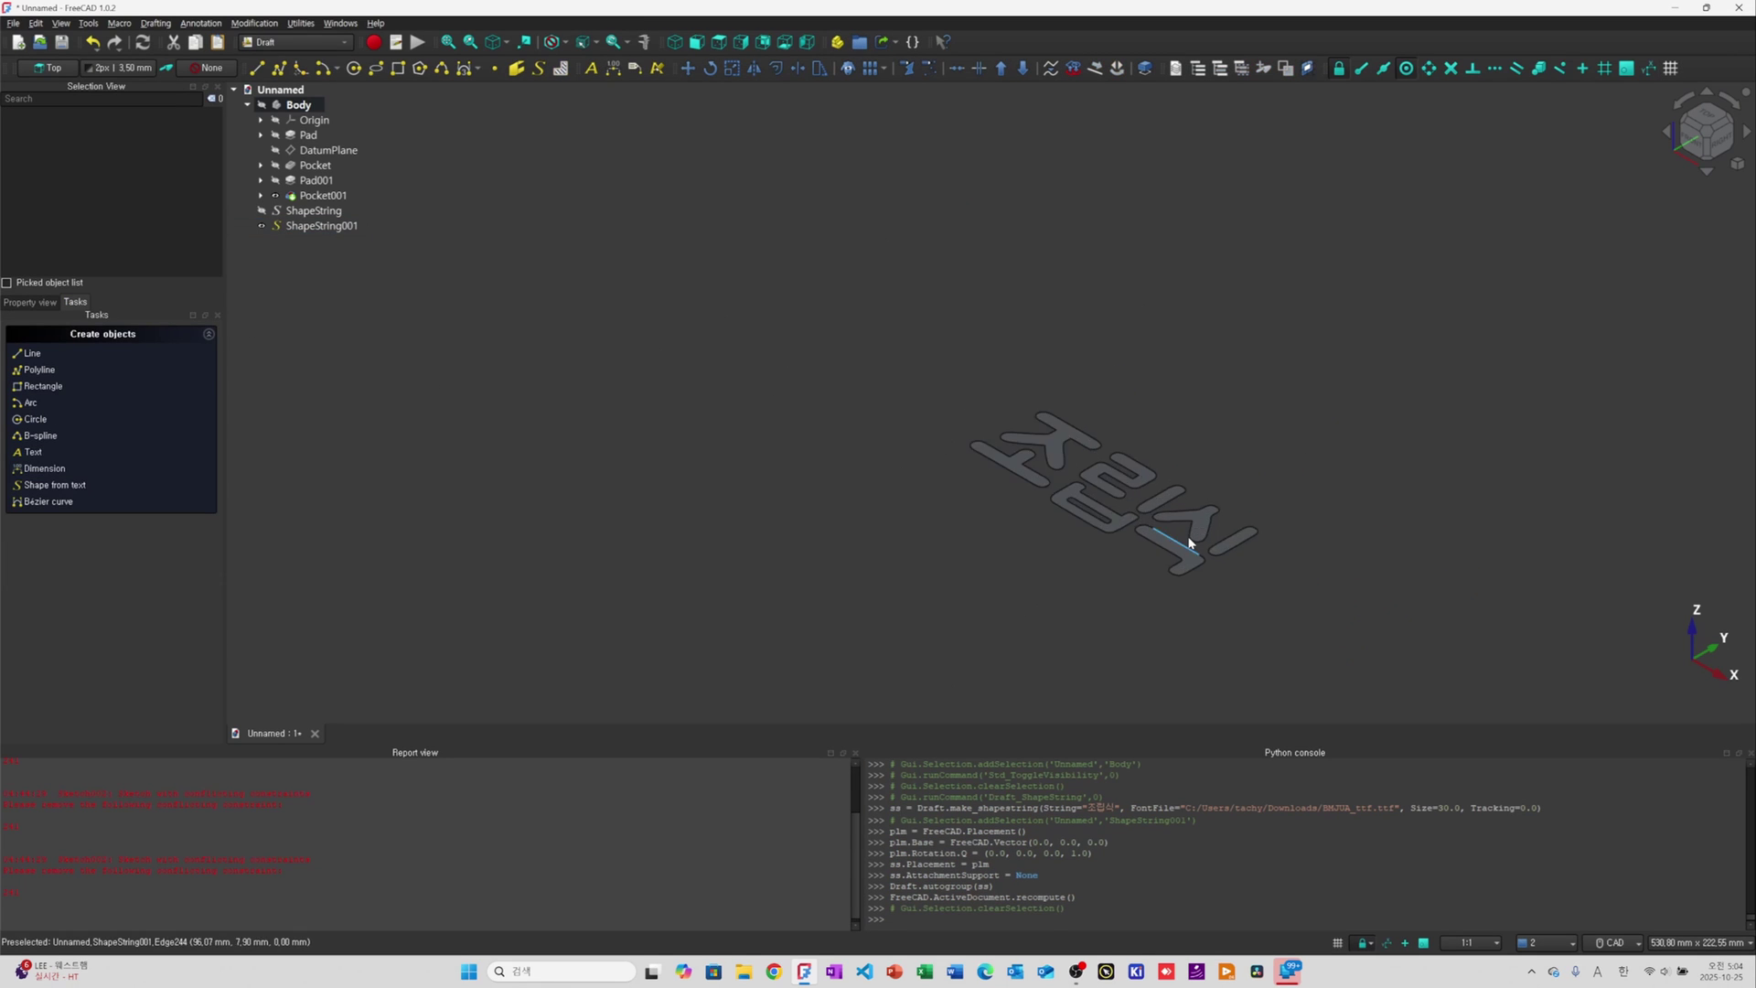
{"action": "left_click", "coordinate": [322, 225]}
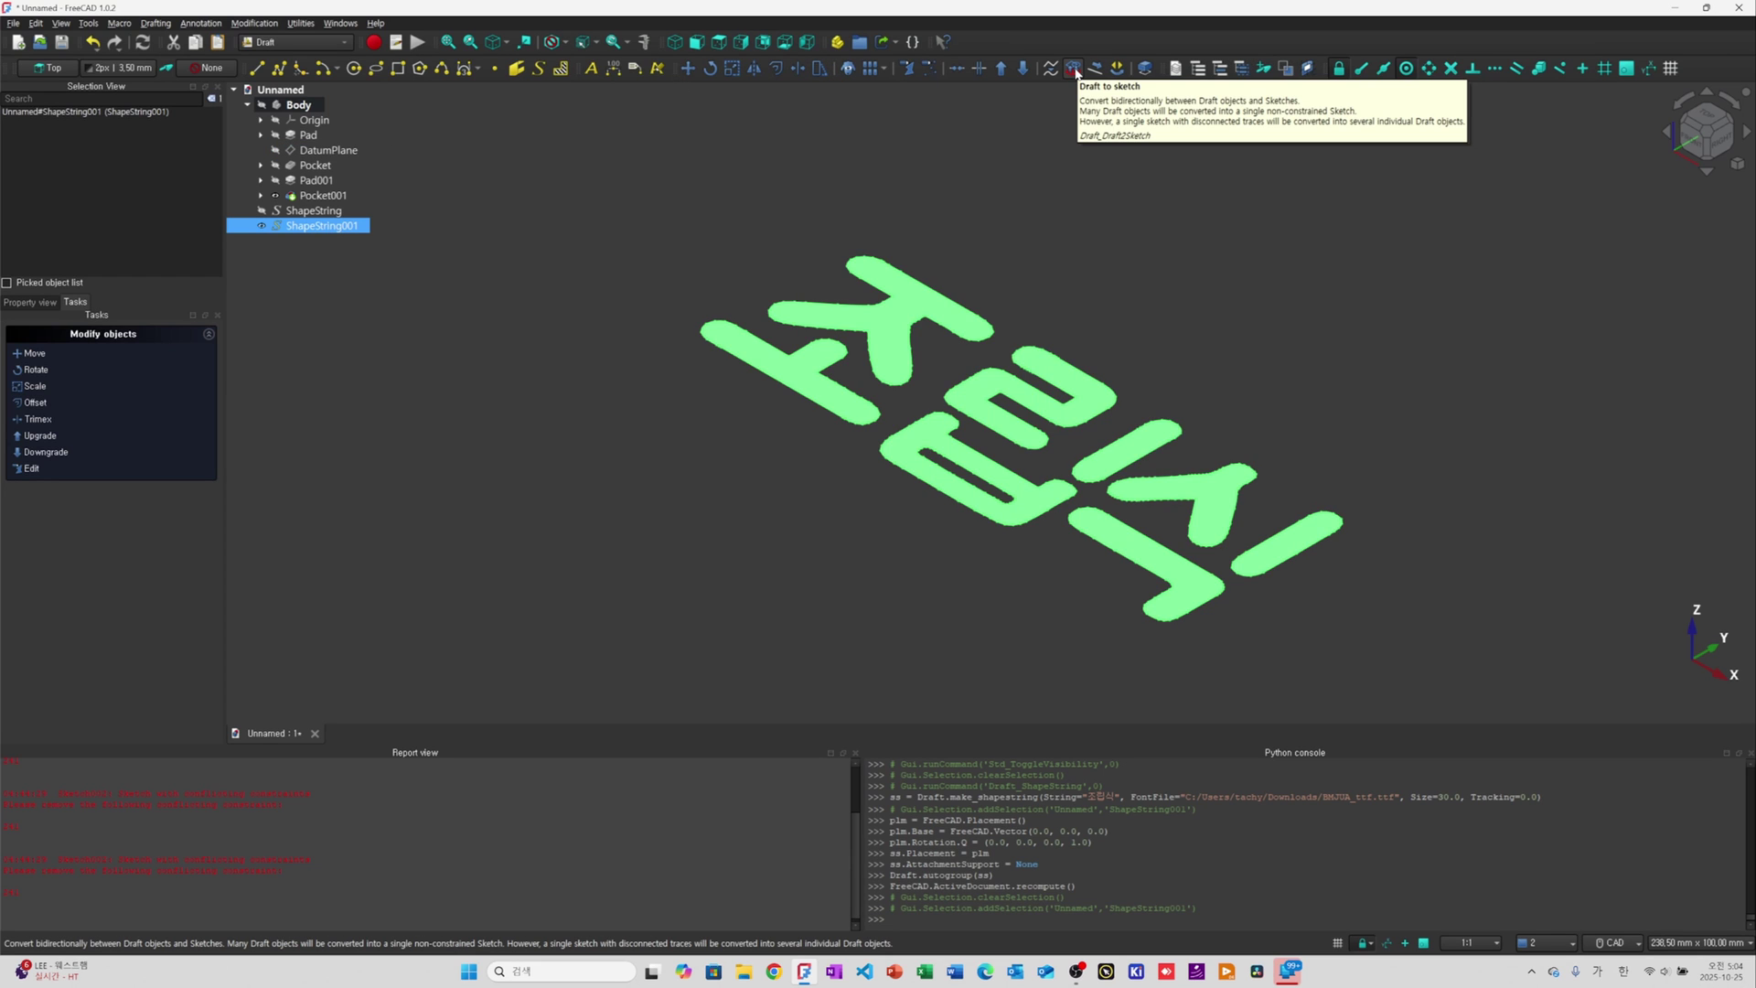
{"action": "left_click", "coordinate": [1074, 70]}
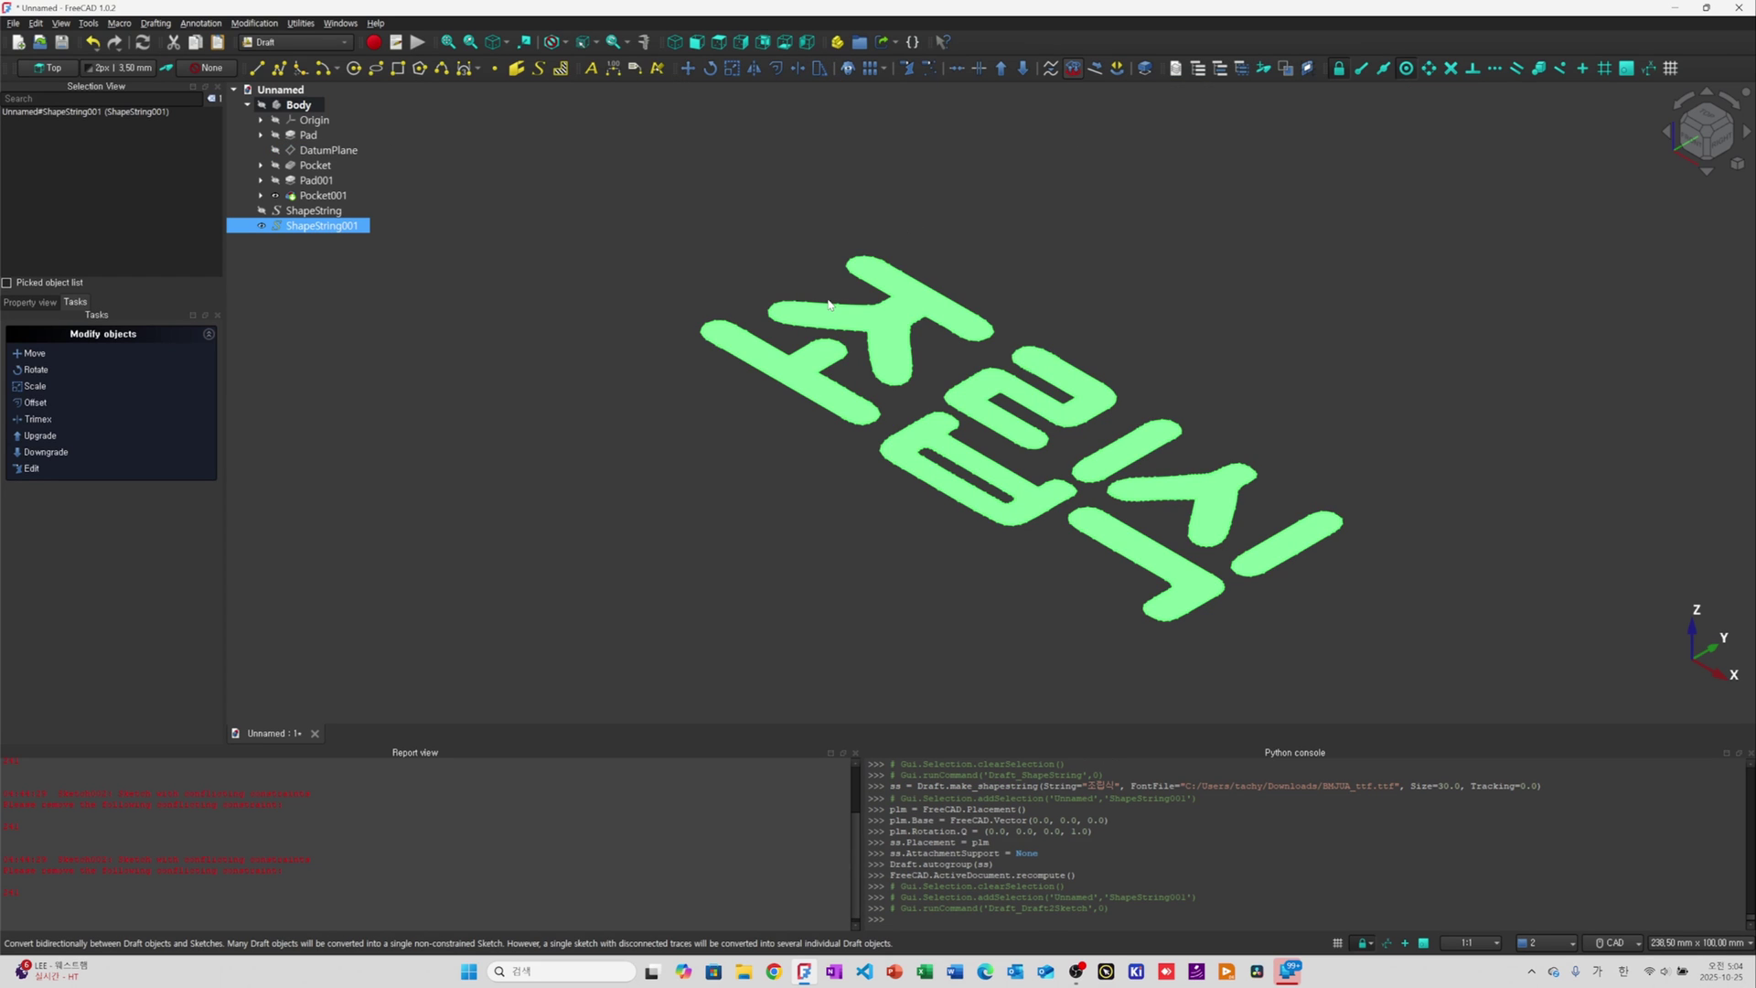
{"action": "left_click", "coordinate": [347, 229]}
{"action": "key", "text": "space"}
Set the line color and point color of Sketch004 to white (255, 255, 255)
{"action": "left_click", "coordinate": [329, 241]}
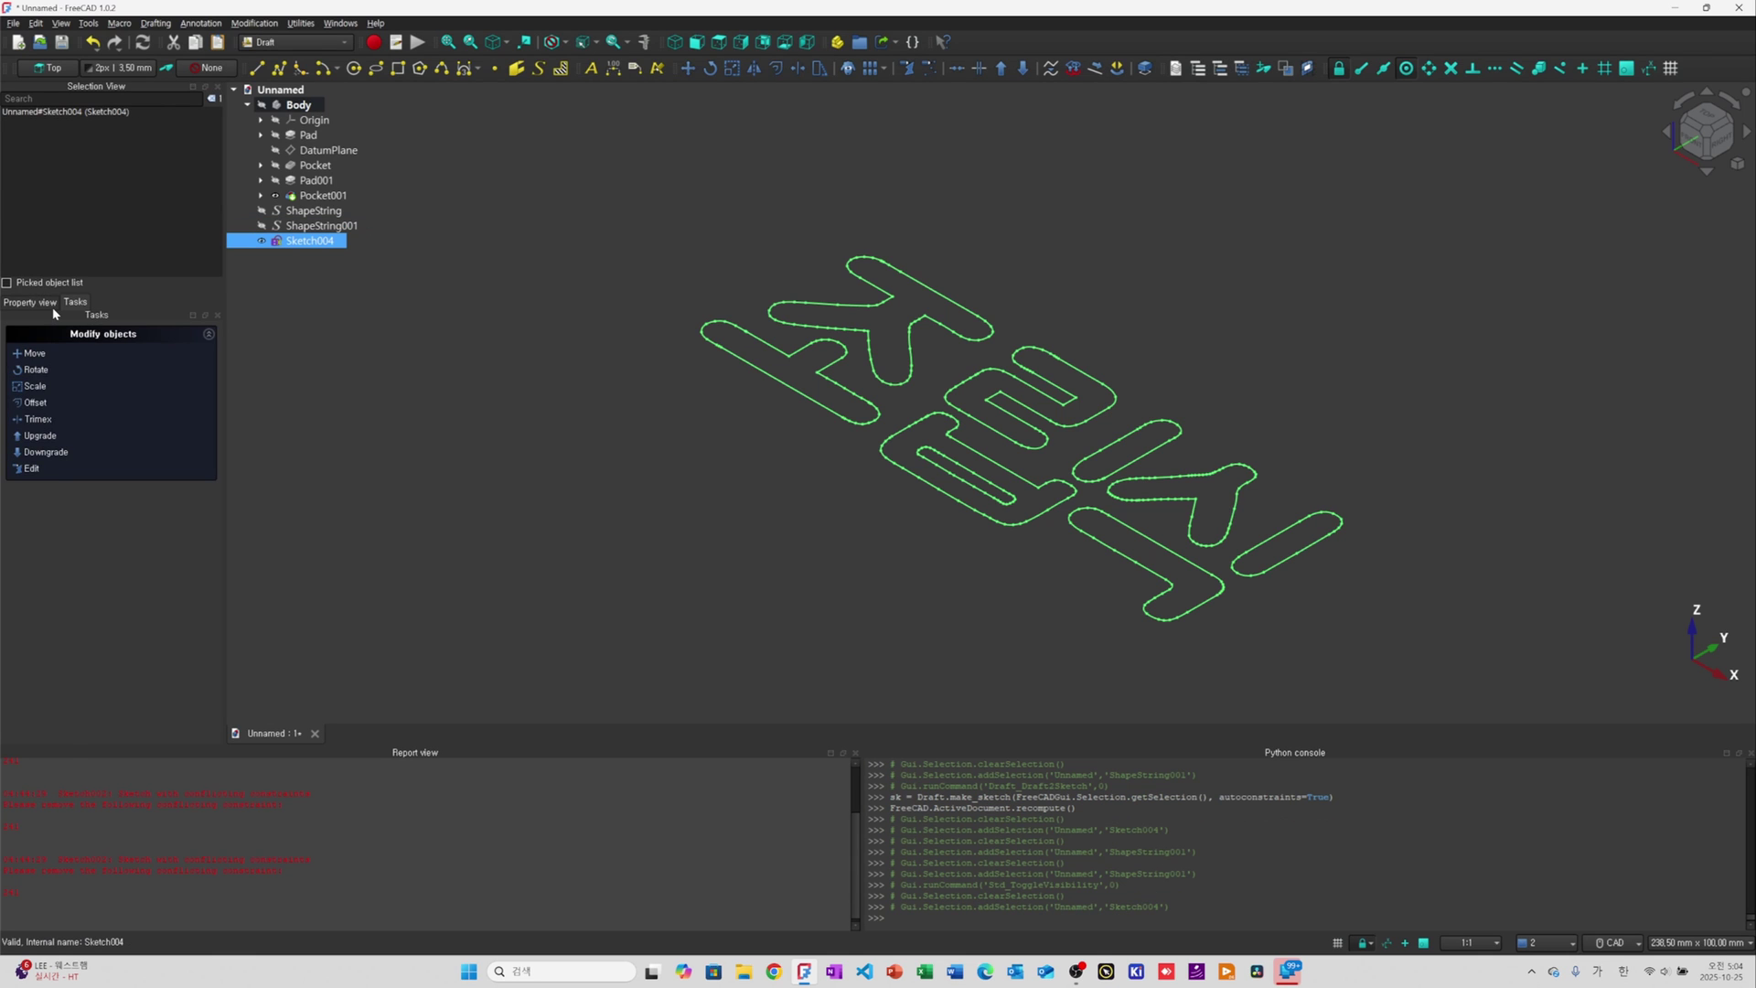
{"action": "left_click", "coordinate": [31, 302]}
{"action": "left_click", "coordinate": [13, 735]}
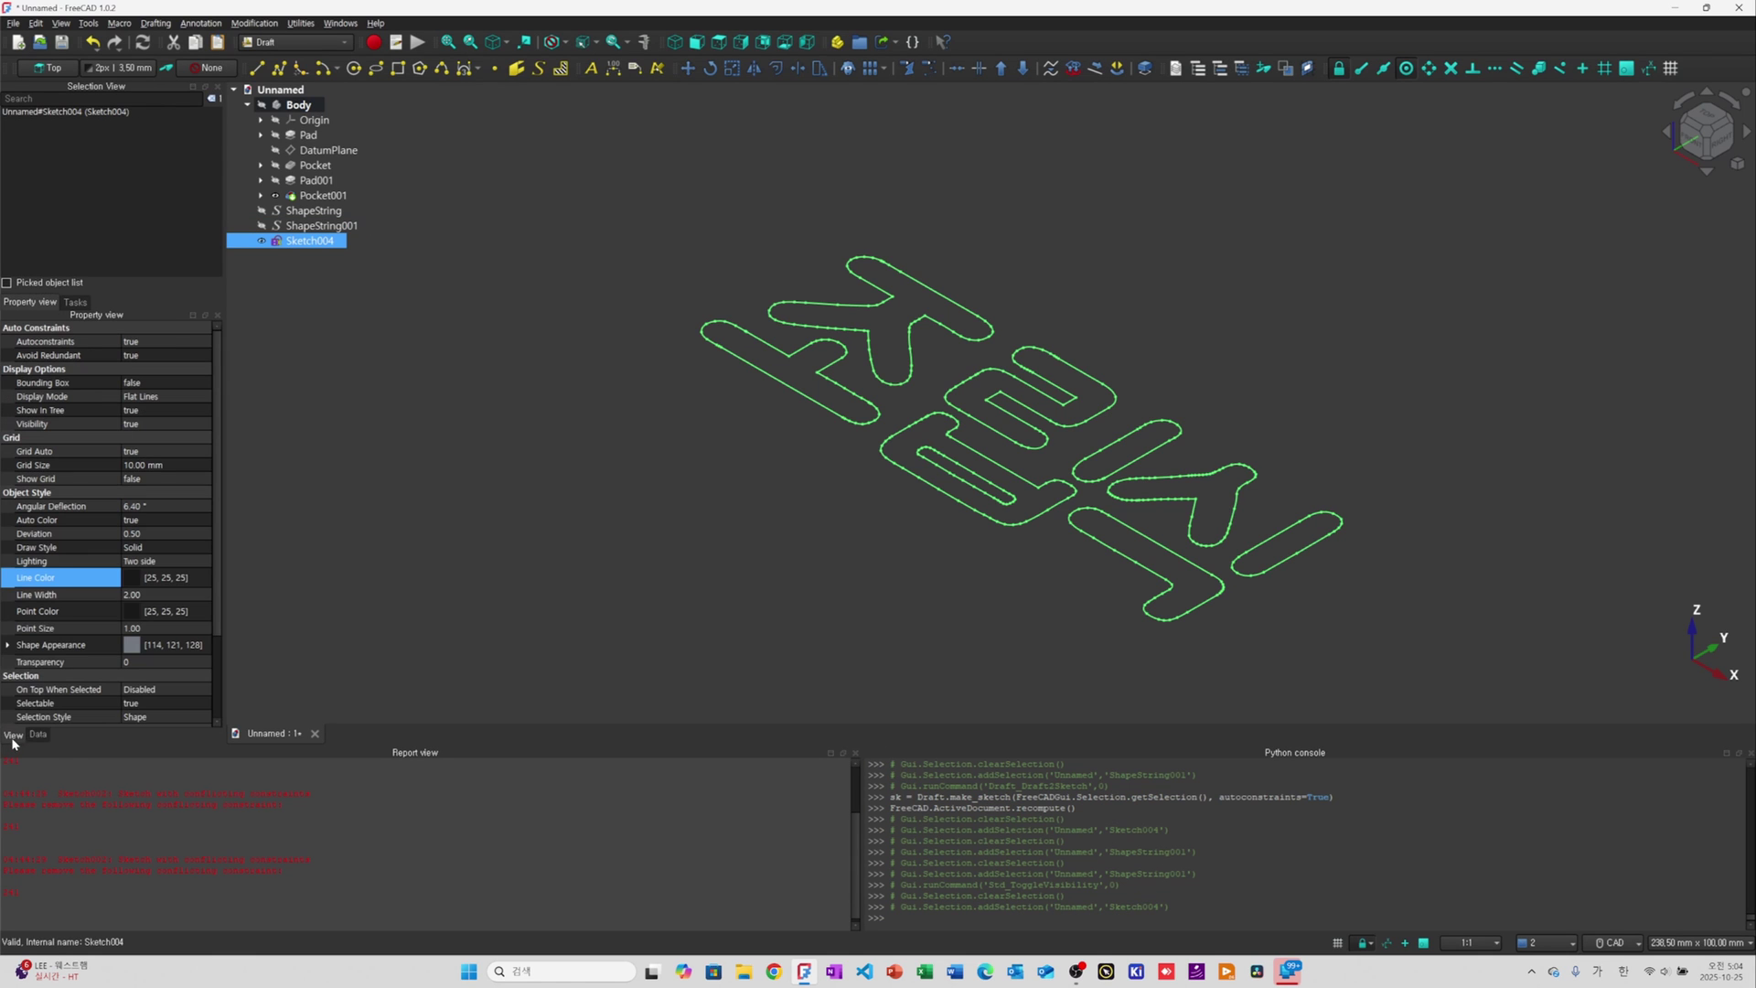
{"action": "left_click", "coordinate": [135, 583]}
{"action": "left_click", "coordinate": [164, 577]}
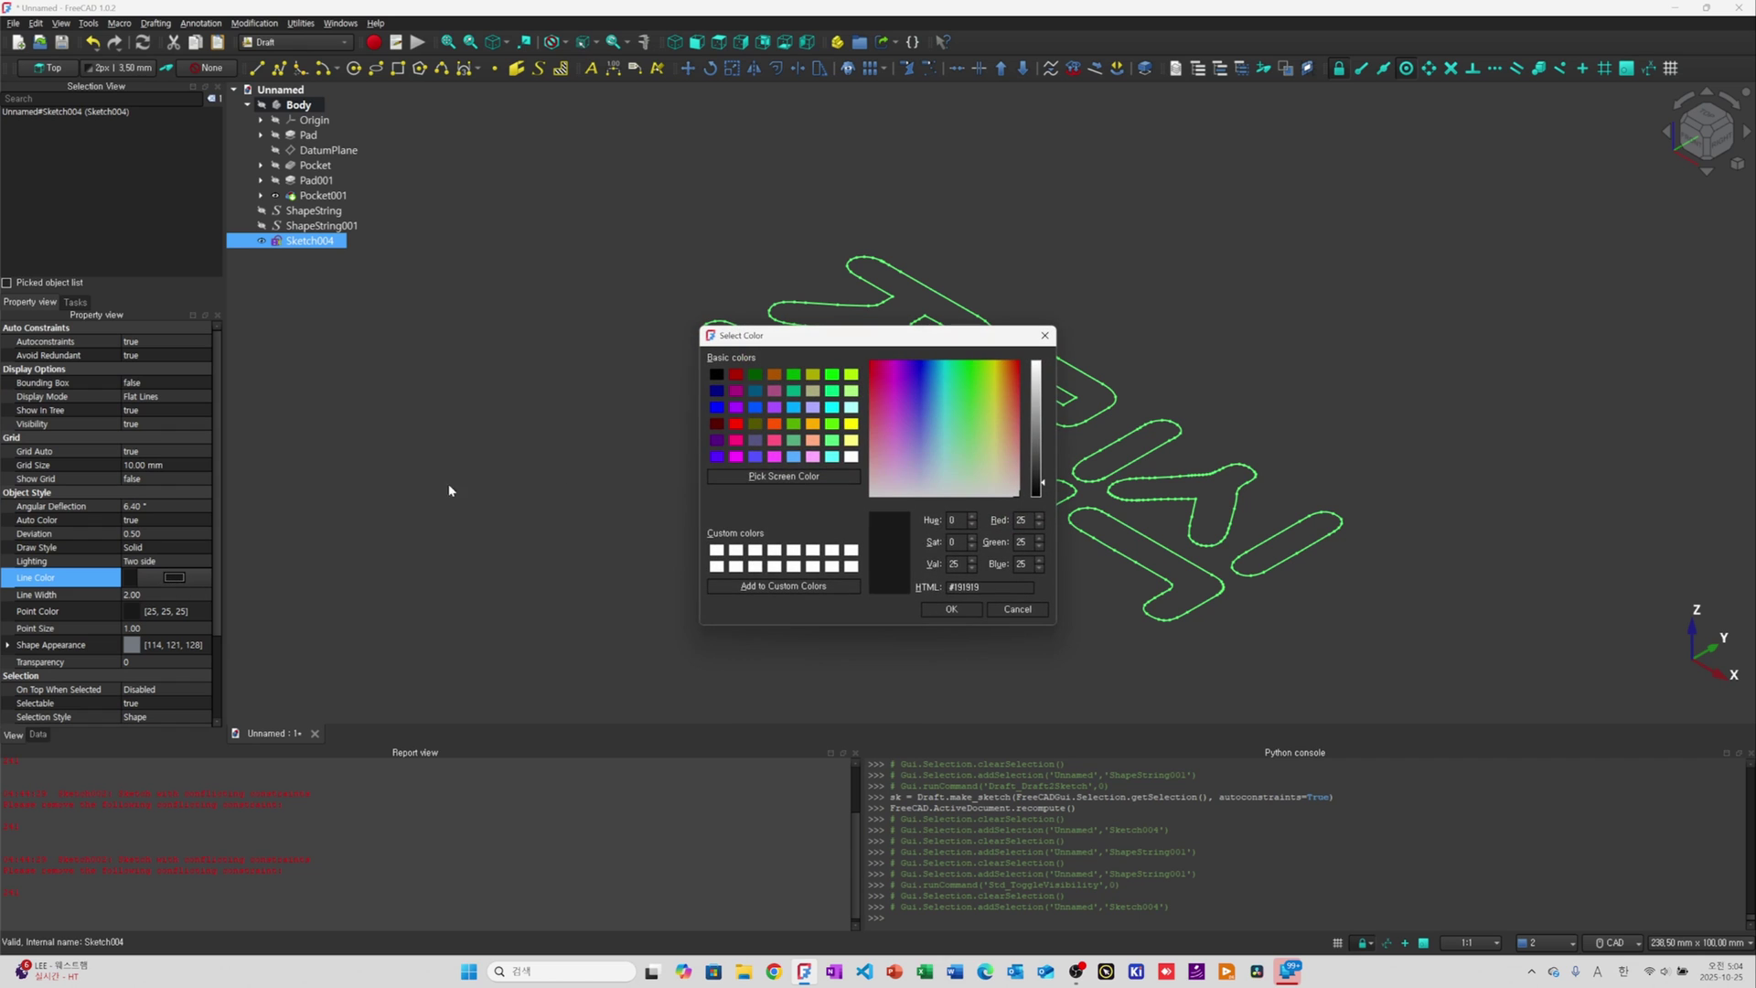
{"action": "left_click", "coordinate": [852, 457]}
{"action": "left_click", "coordinate": [948, 610]}
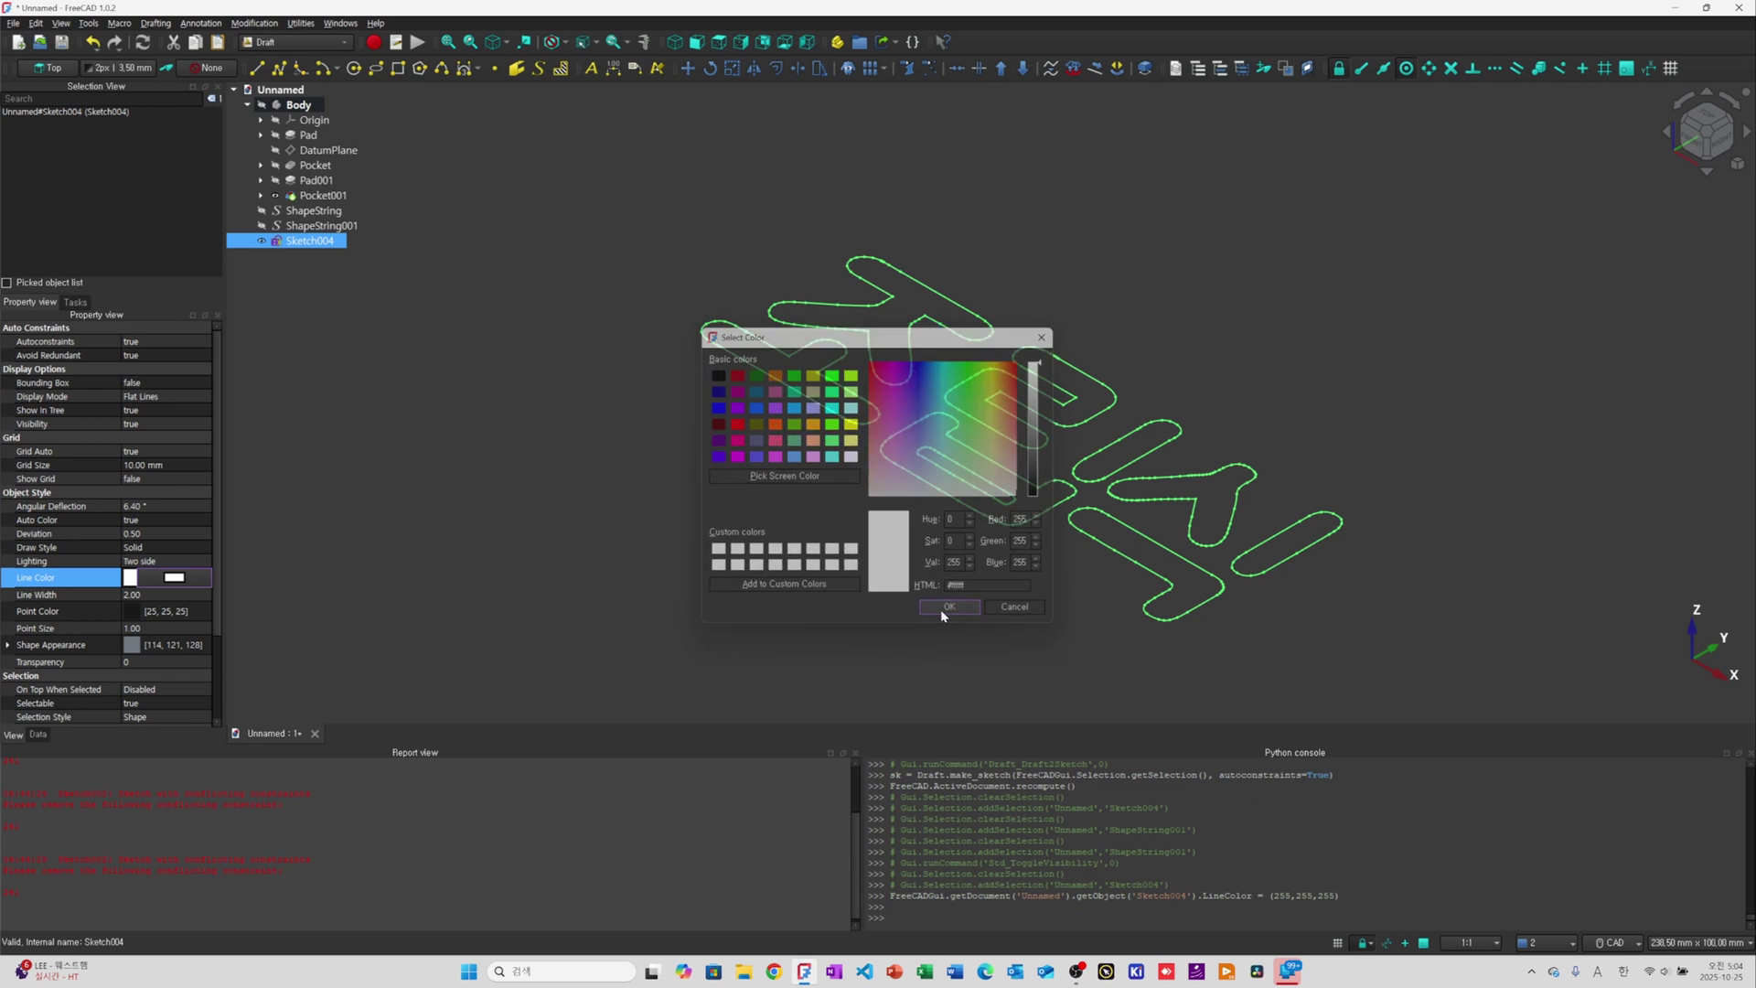
{"action": "left_click", "coordinate": [853, 457]}
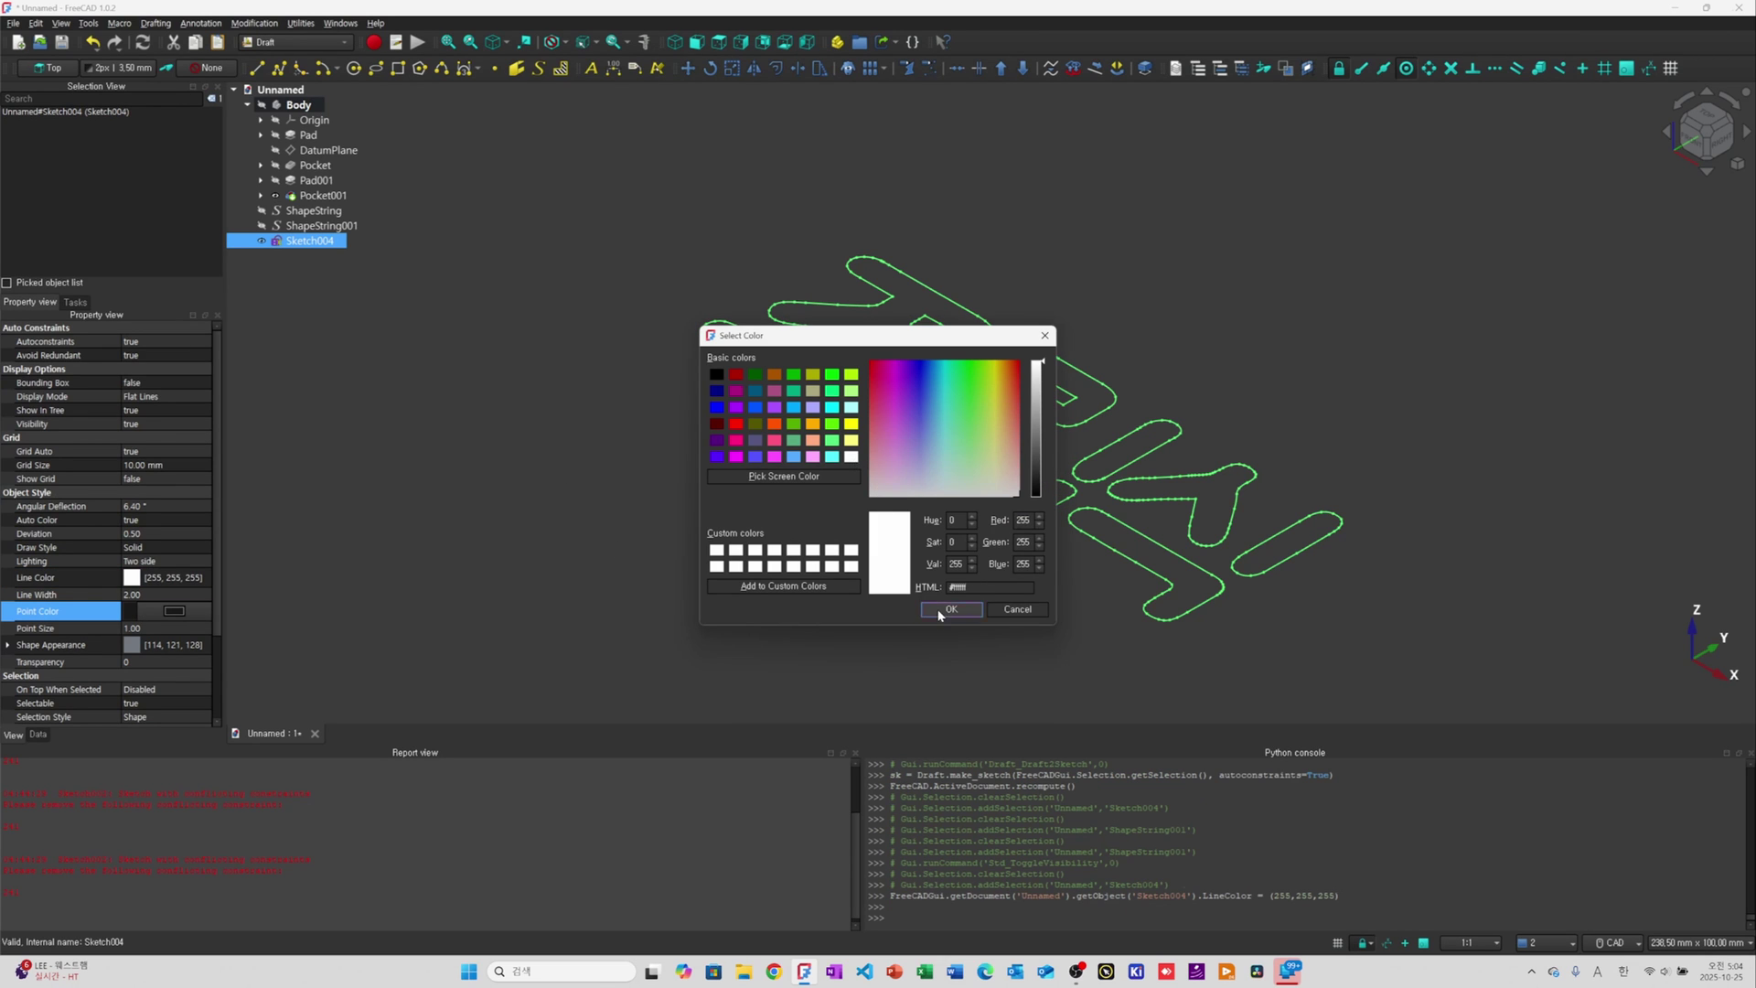
{"action": "left_click", "coordinate": [950, 609]}
{"action": "left_click", "coordinate": [454, 474]}
Show the Body again and bring the whole solid into view with the text sketch
{"action": "left_click", "coordinate": [298, 104]}
{"action": "key", "text": "space"}
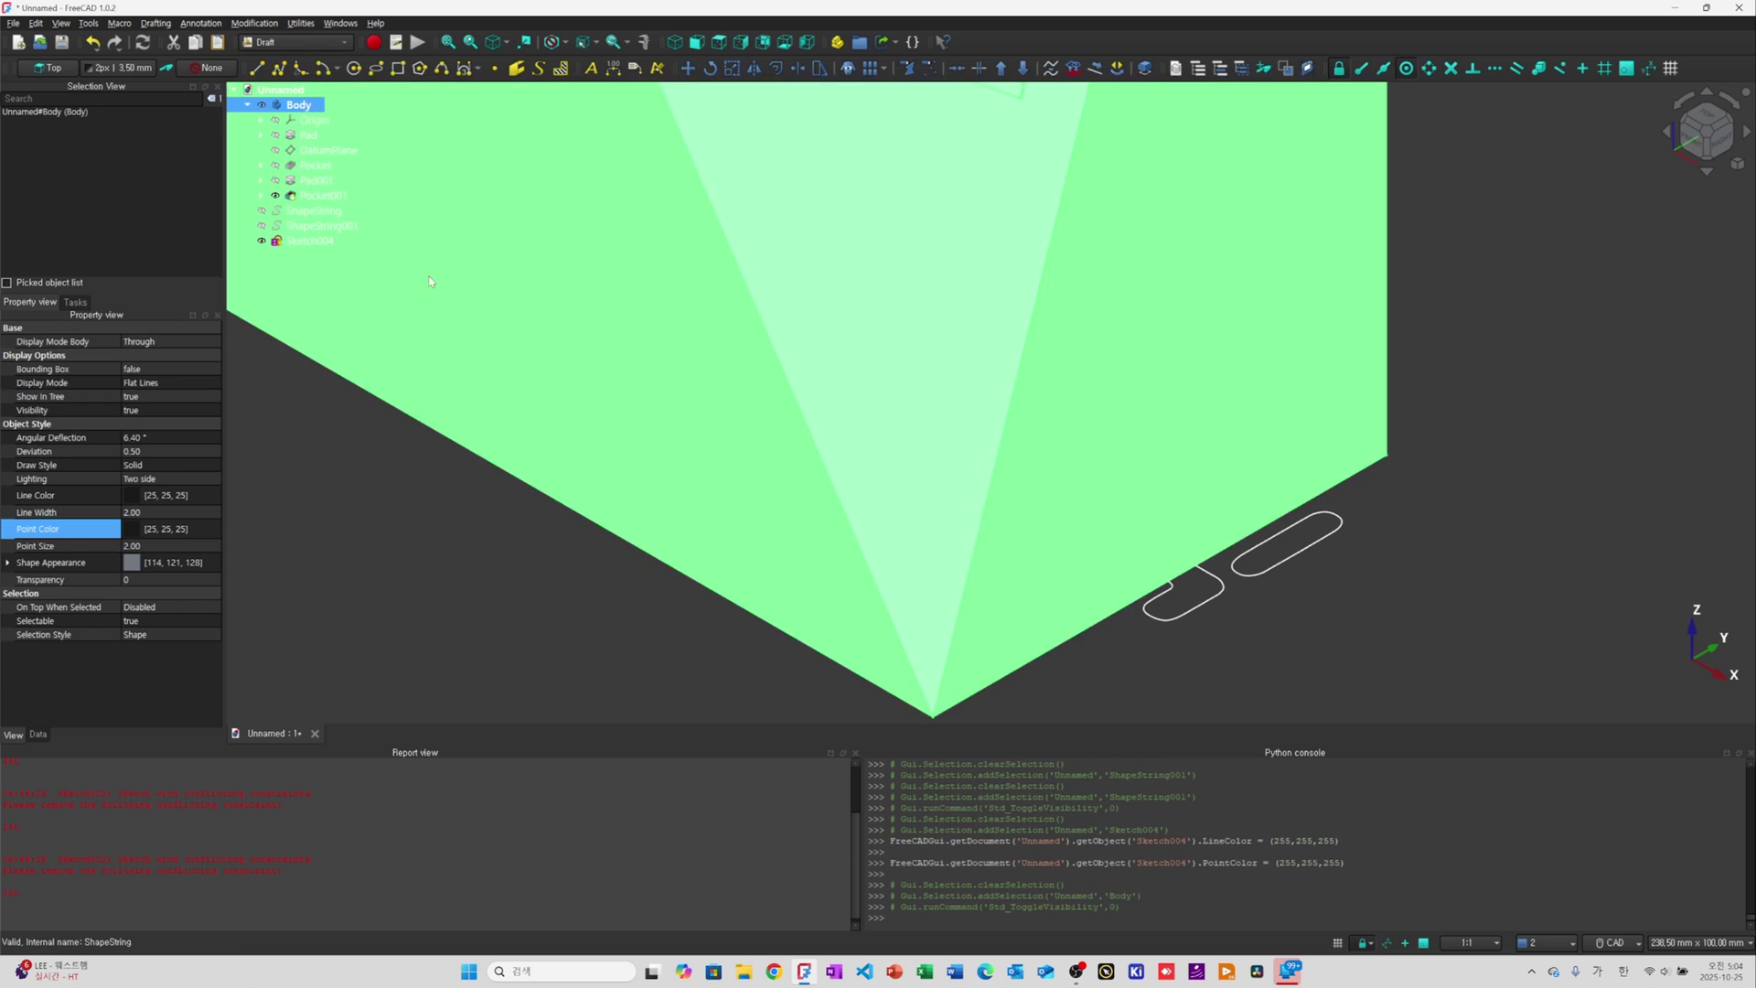
{"action": "left_click", "coordinate": [585, 518]}
{"action": "middle_click_drag", "start_coordinate": [586, 518], "coordinate": [975, 549]}
{"action": "scroll", "coordinate": [975, 549], "scroll_direction": "down", "scroll_amount": 5}
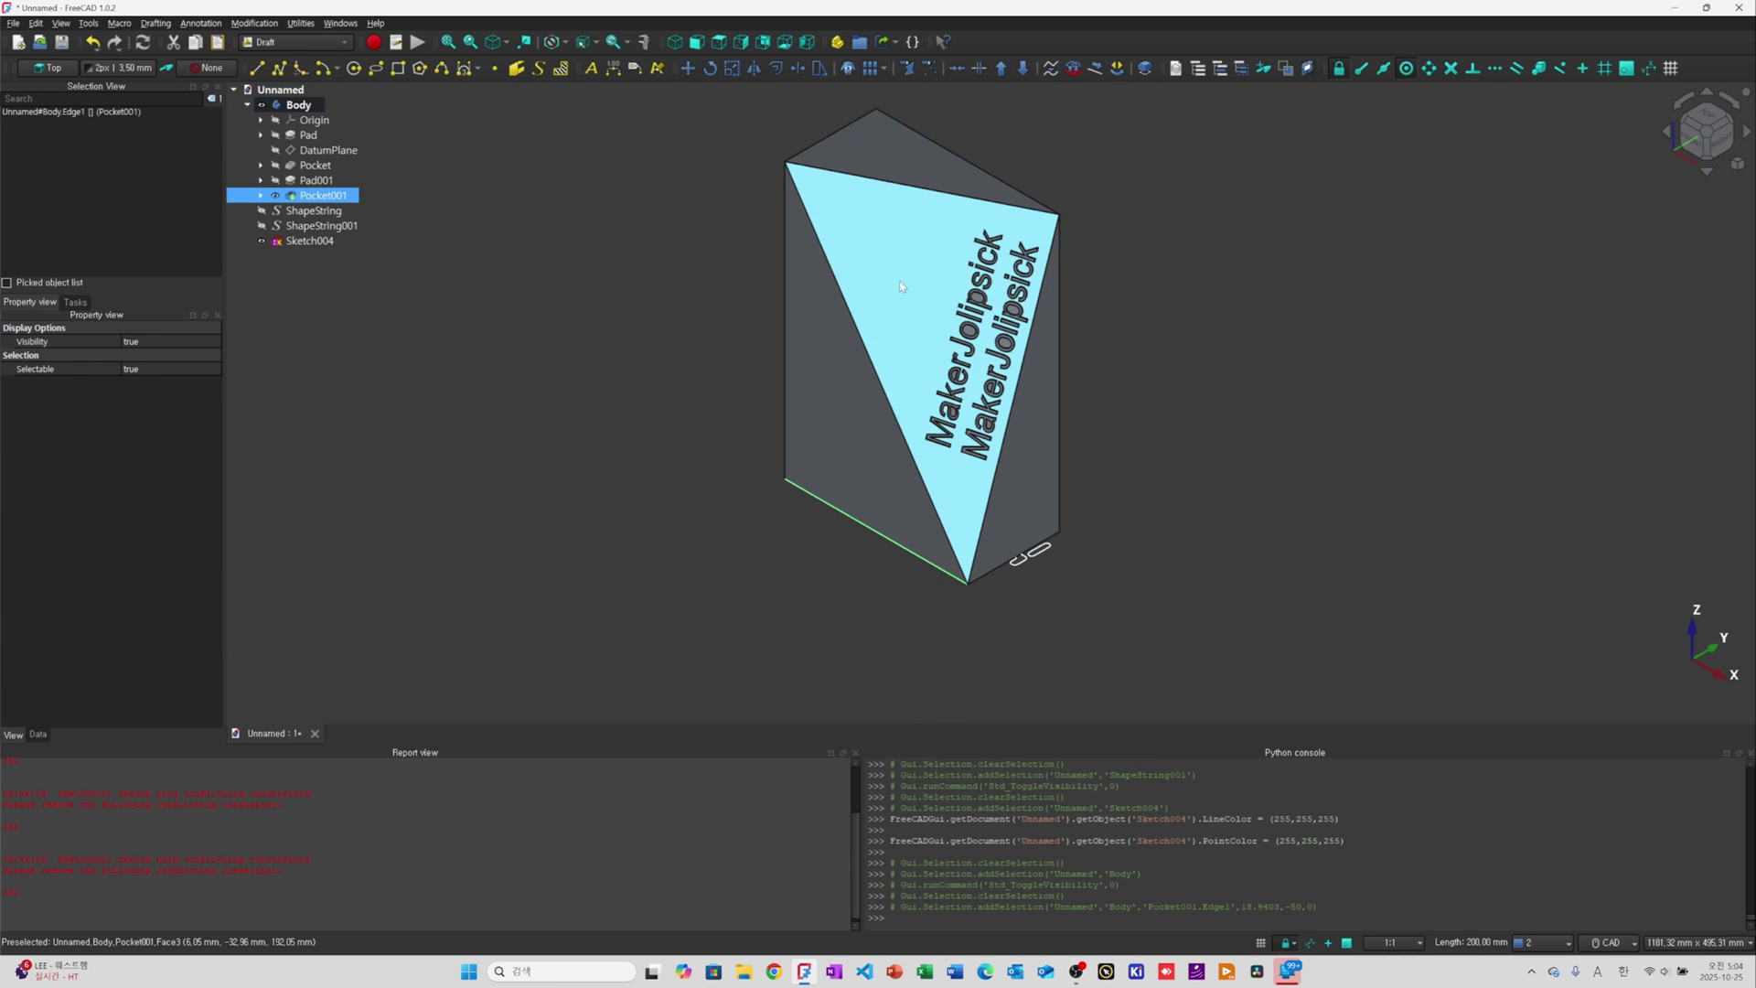
{"action": "left_click", "coordinate": [429, 392]}
Move Sketch004 into the Body in the model tree
{"action": "left_click", "coordinate": [307, 241]}
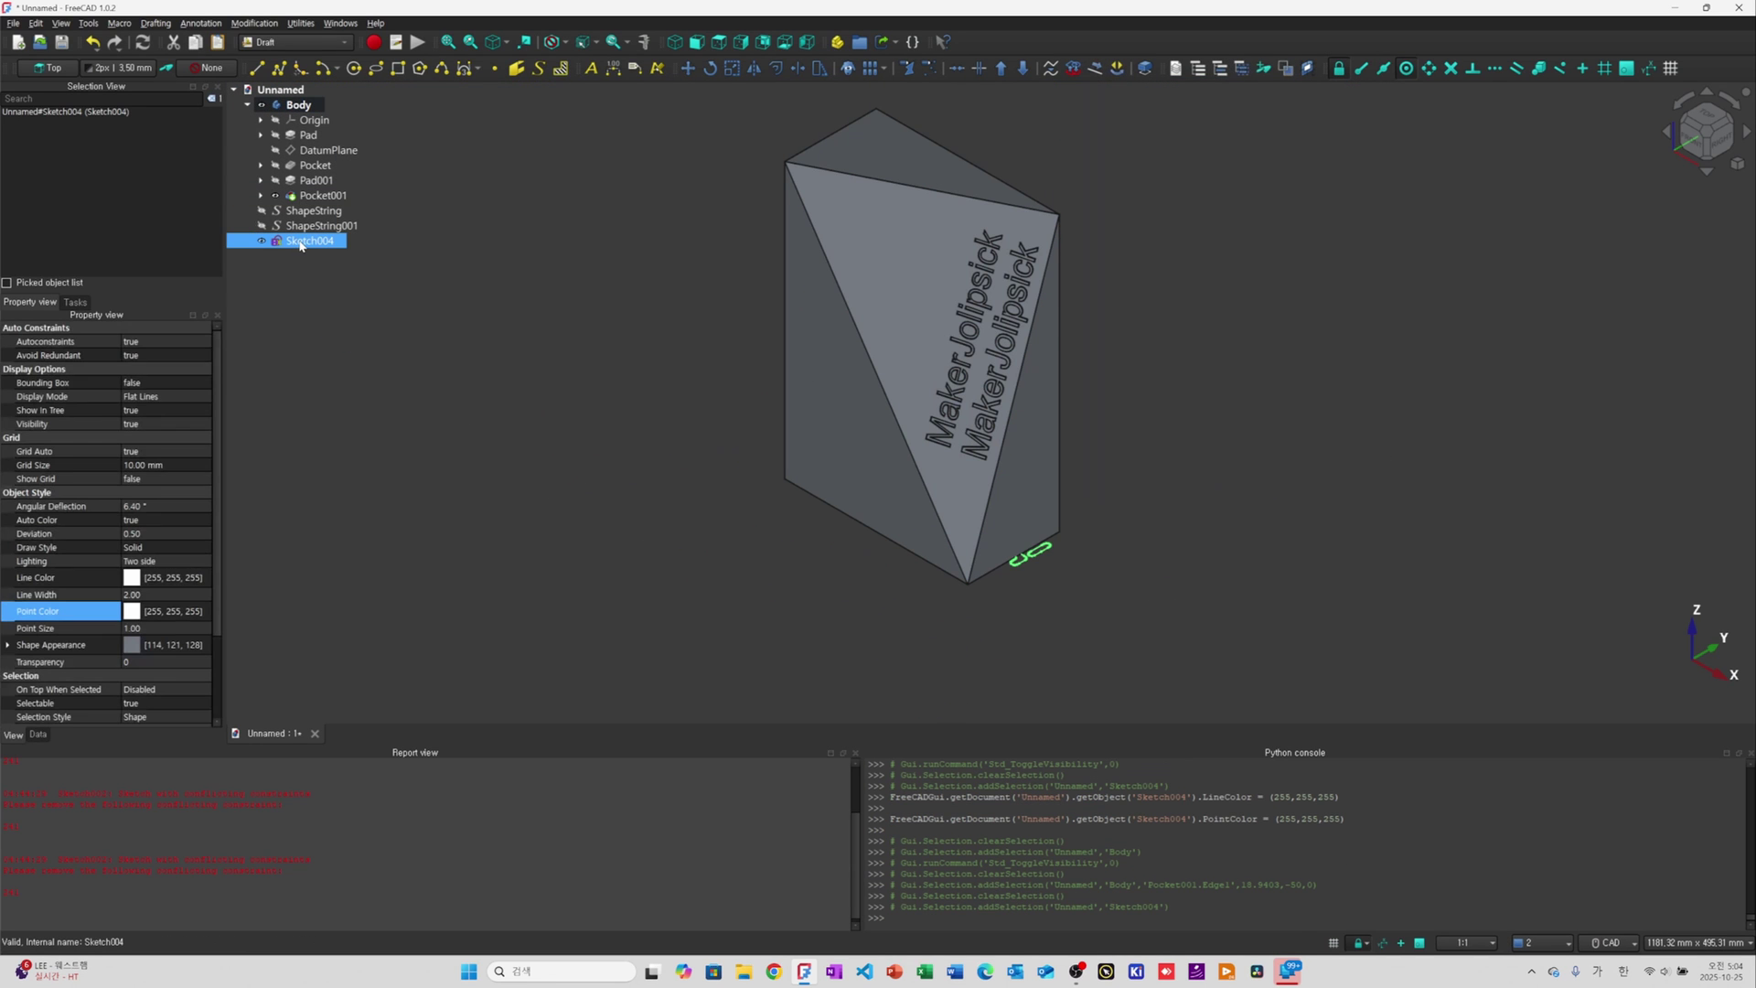
{"action": "left_click_drag", "start_coordinate": [305, 243], "coordinate": [299, 105]}
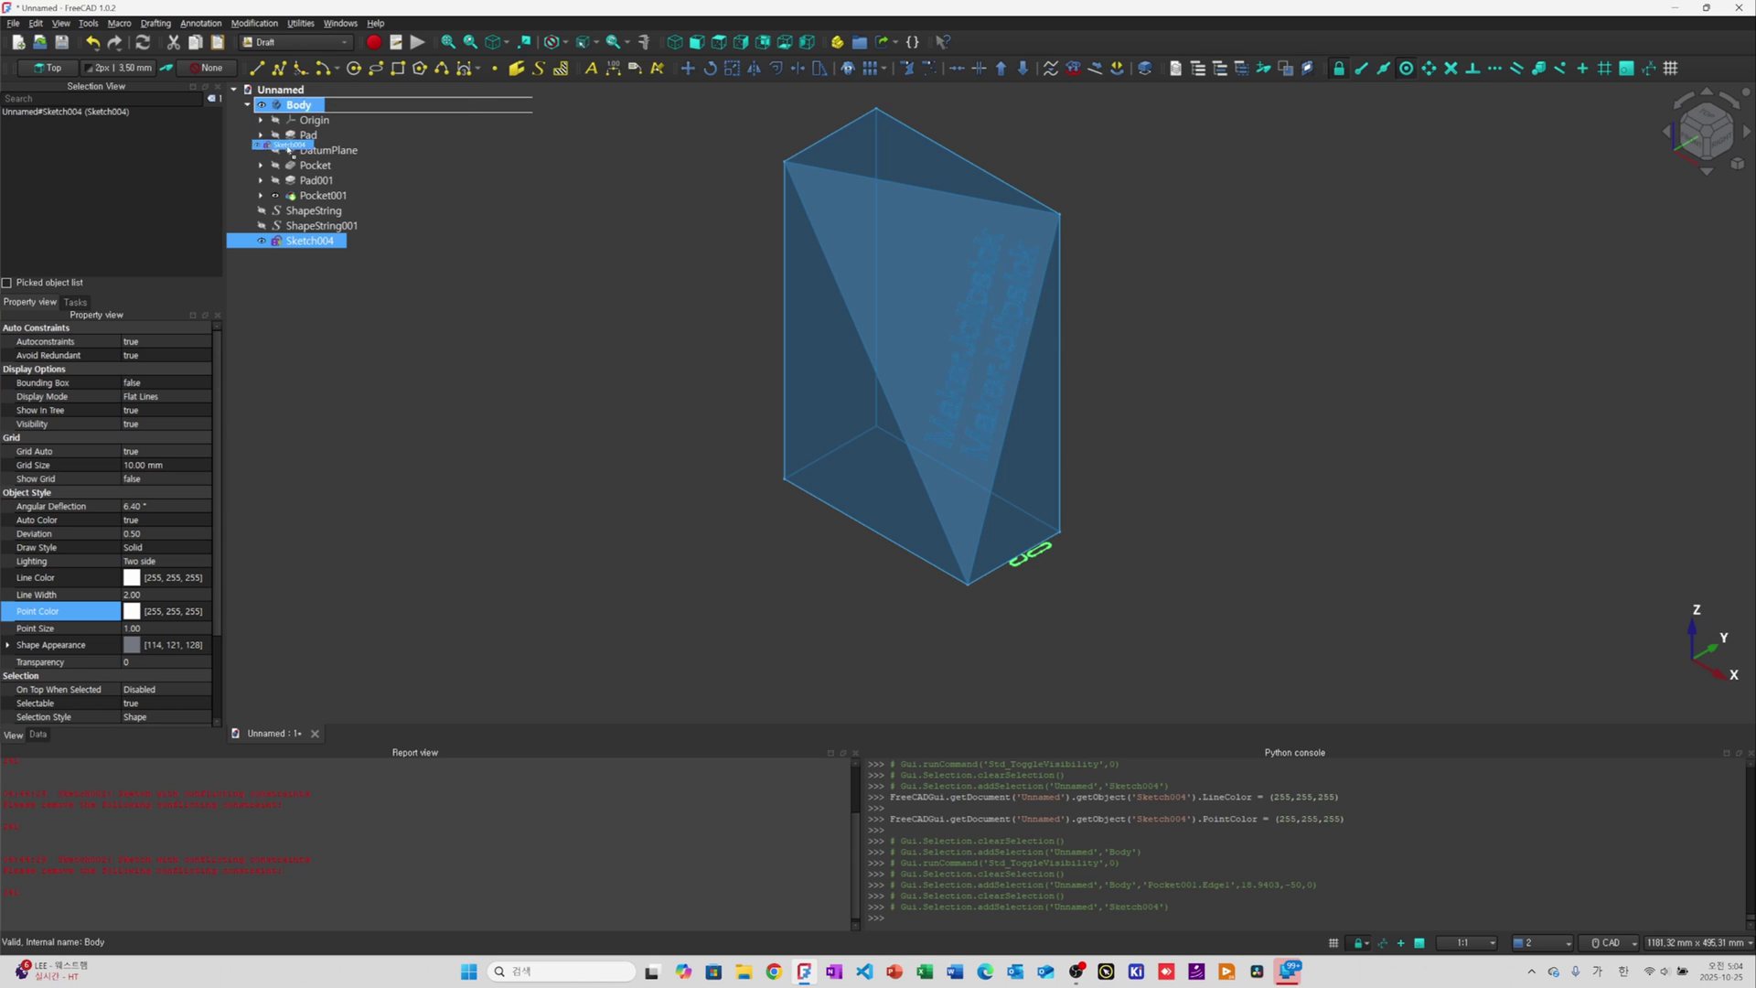
{"action": "left_click", "coordinate": [362, 371]}
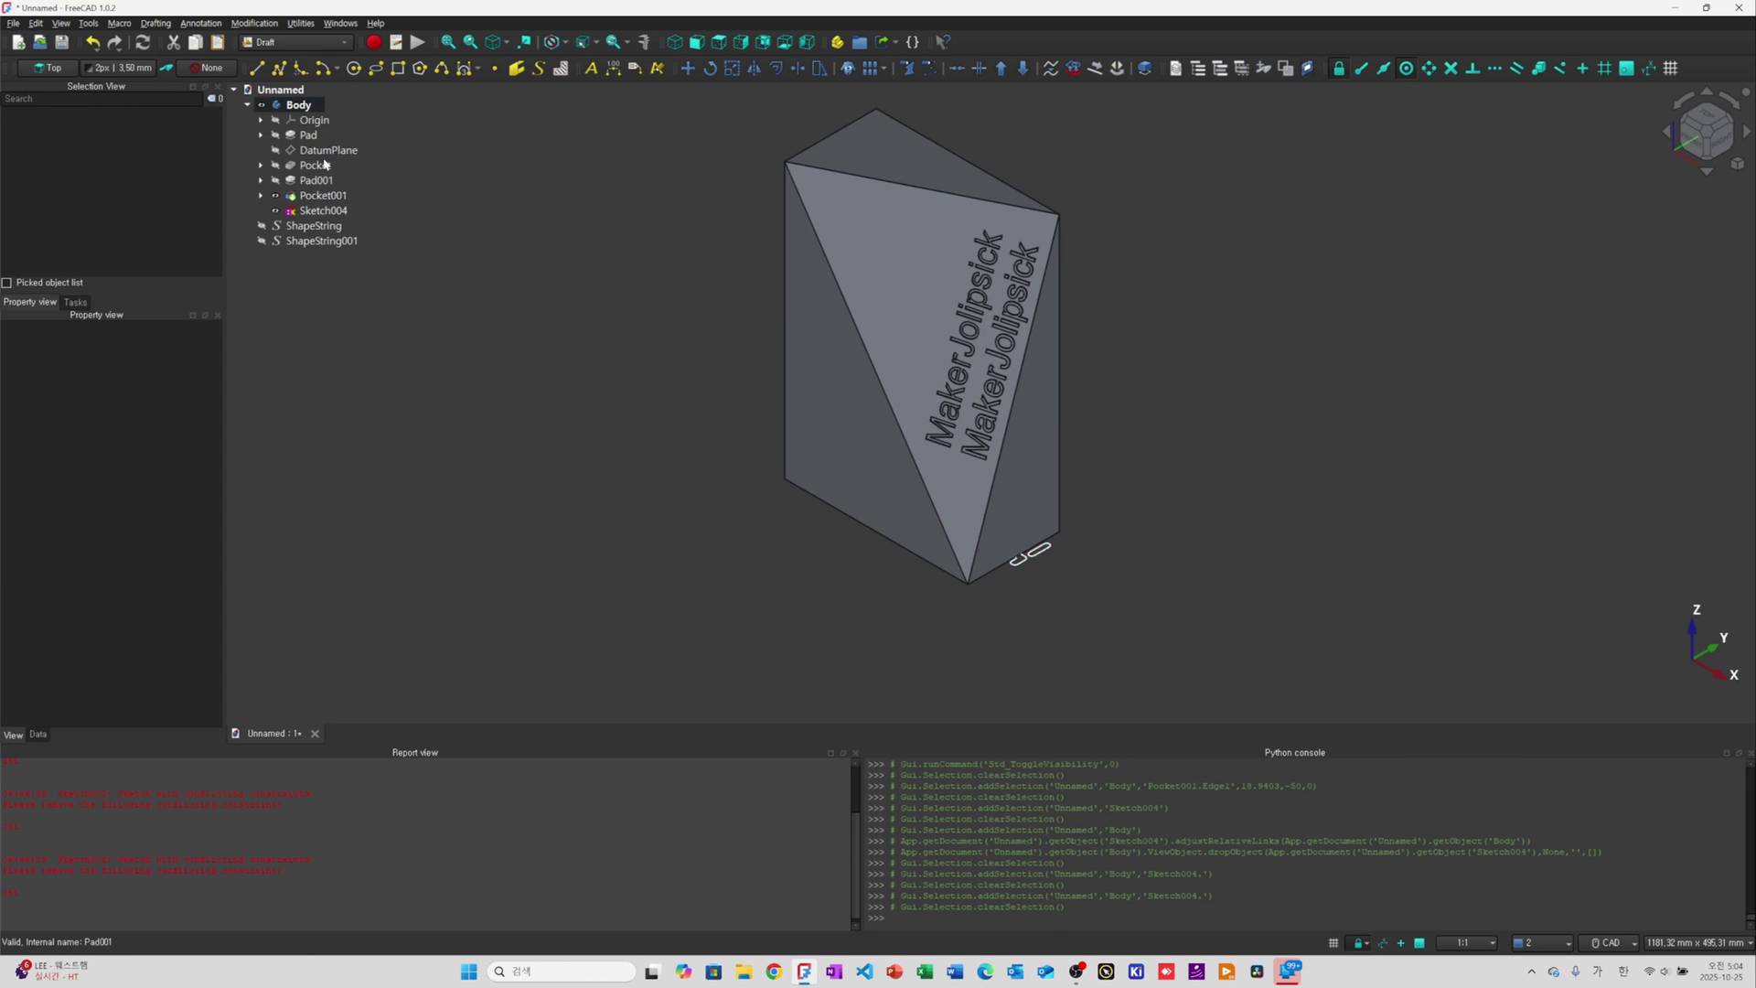
Switch to the Sketcher workbench and attach Sketch004 to the body's angled face with the Inertia 2-3 attachment mode
{"action": "left_click", "coordinate": [295, 42]}
{"action": "left_click", "coordinate": [311, 11]}
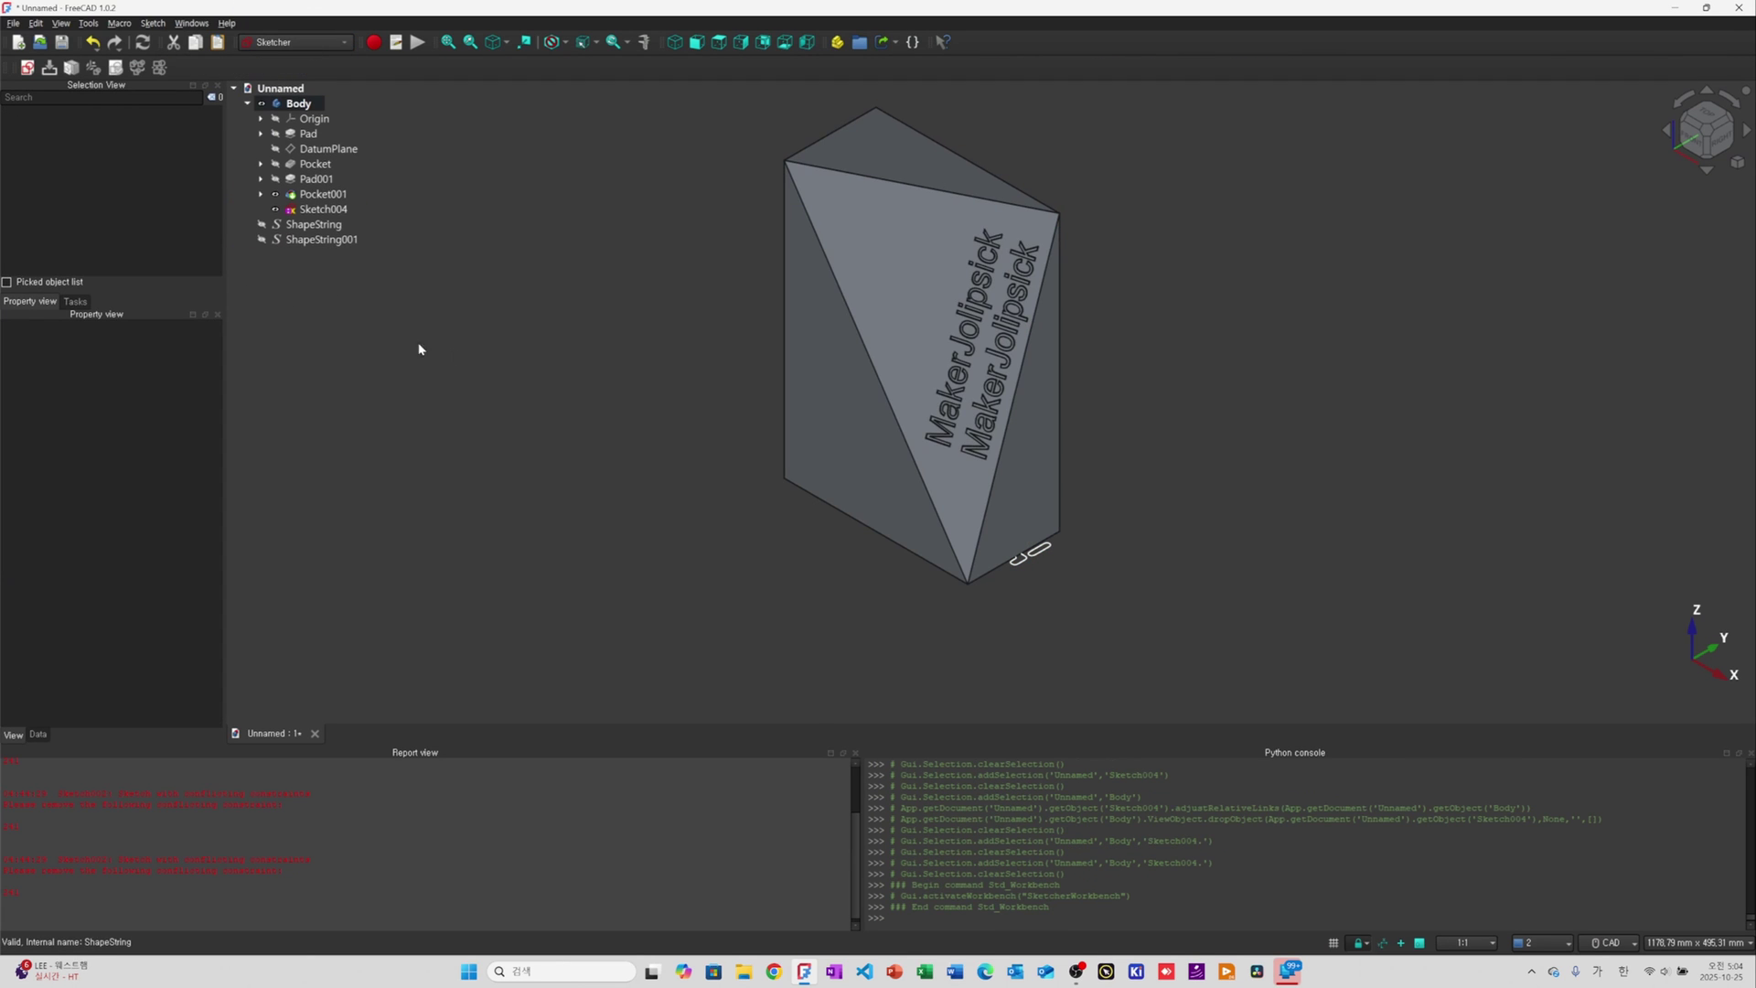
{"action": "left_click", "coordinate": [853, 278]}
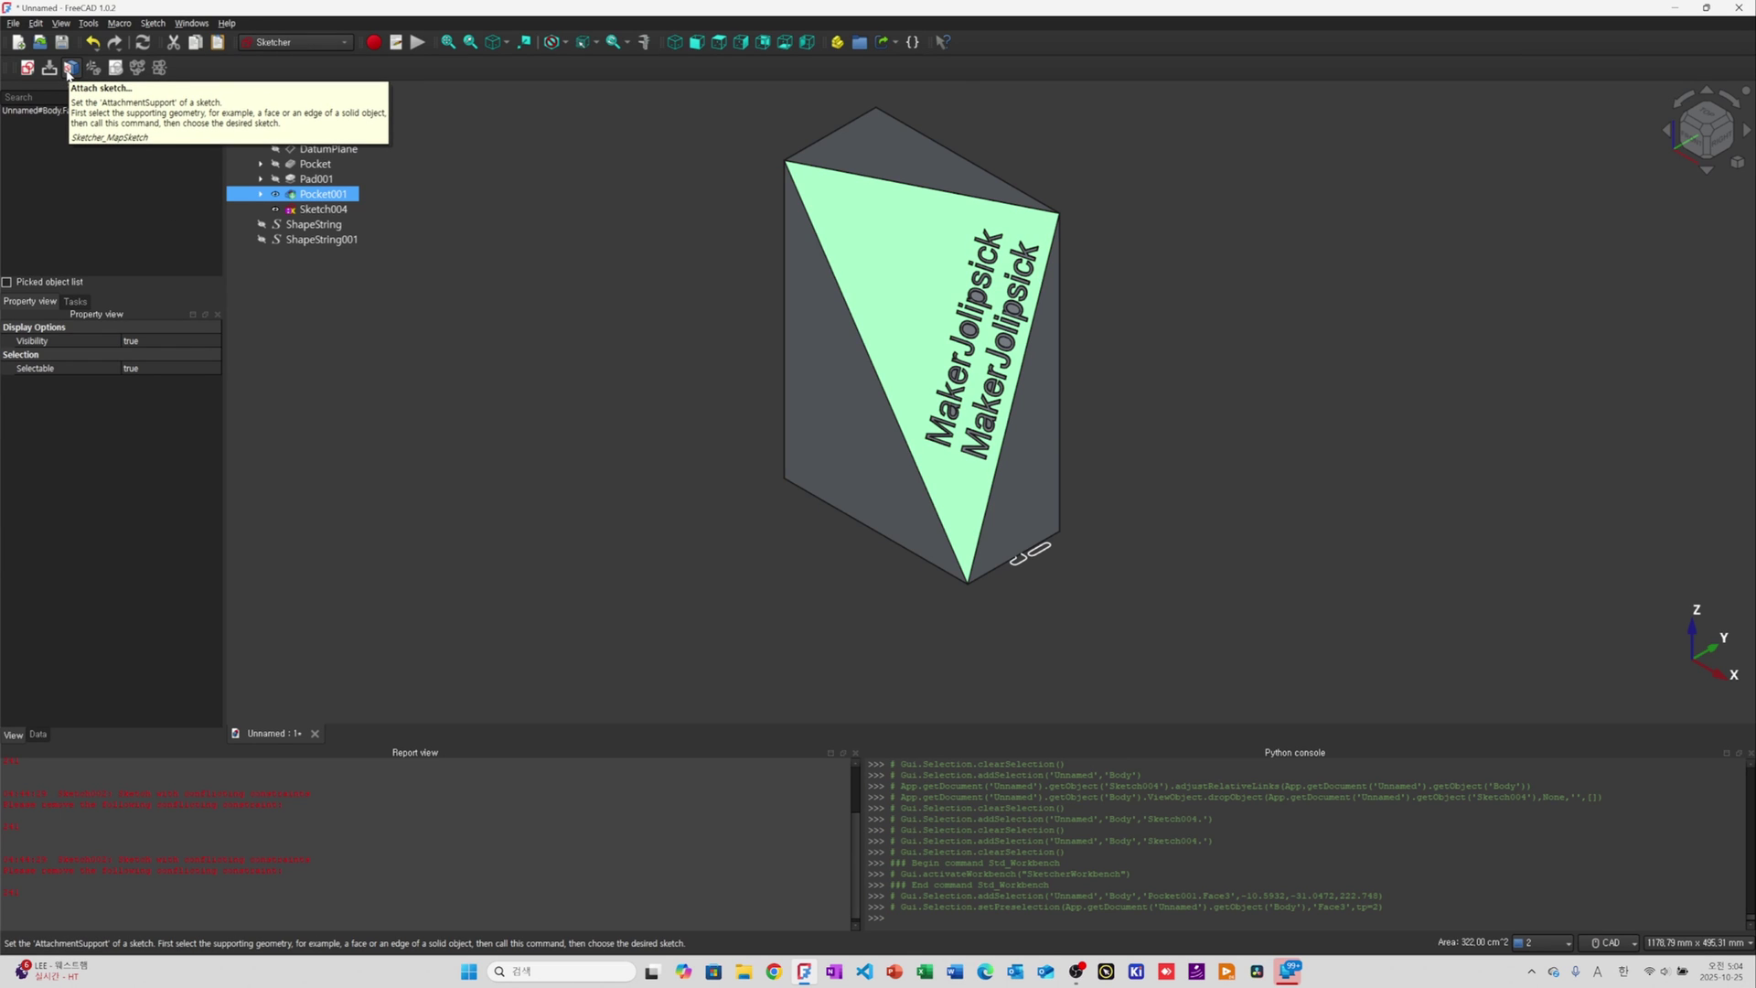
{"action": "left_click", "coordinate": [70, 69]}
{"action": "left_click", "coordinate": [842, 482]}
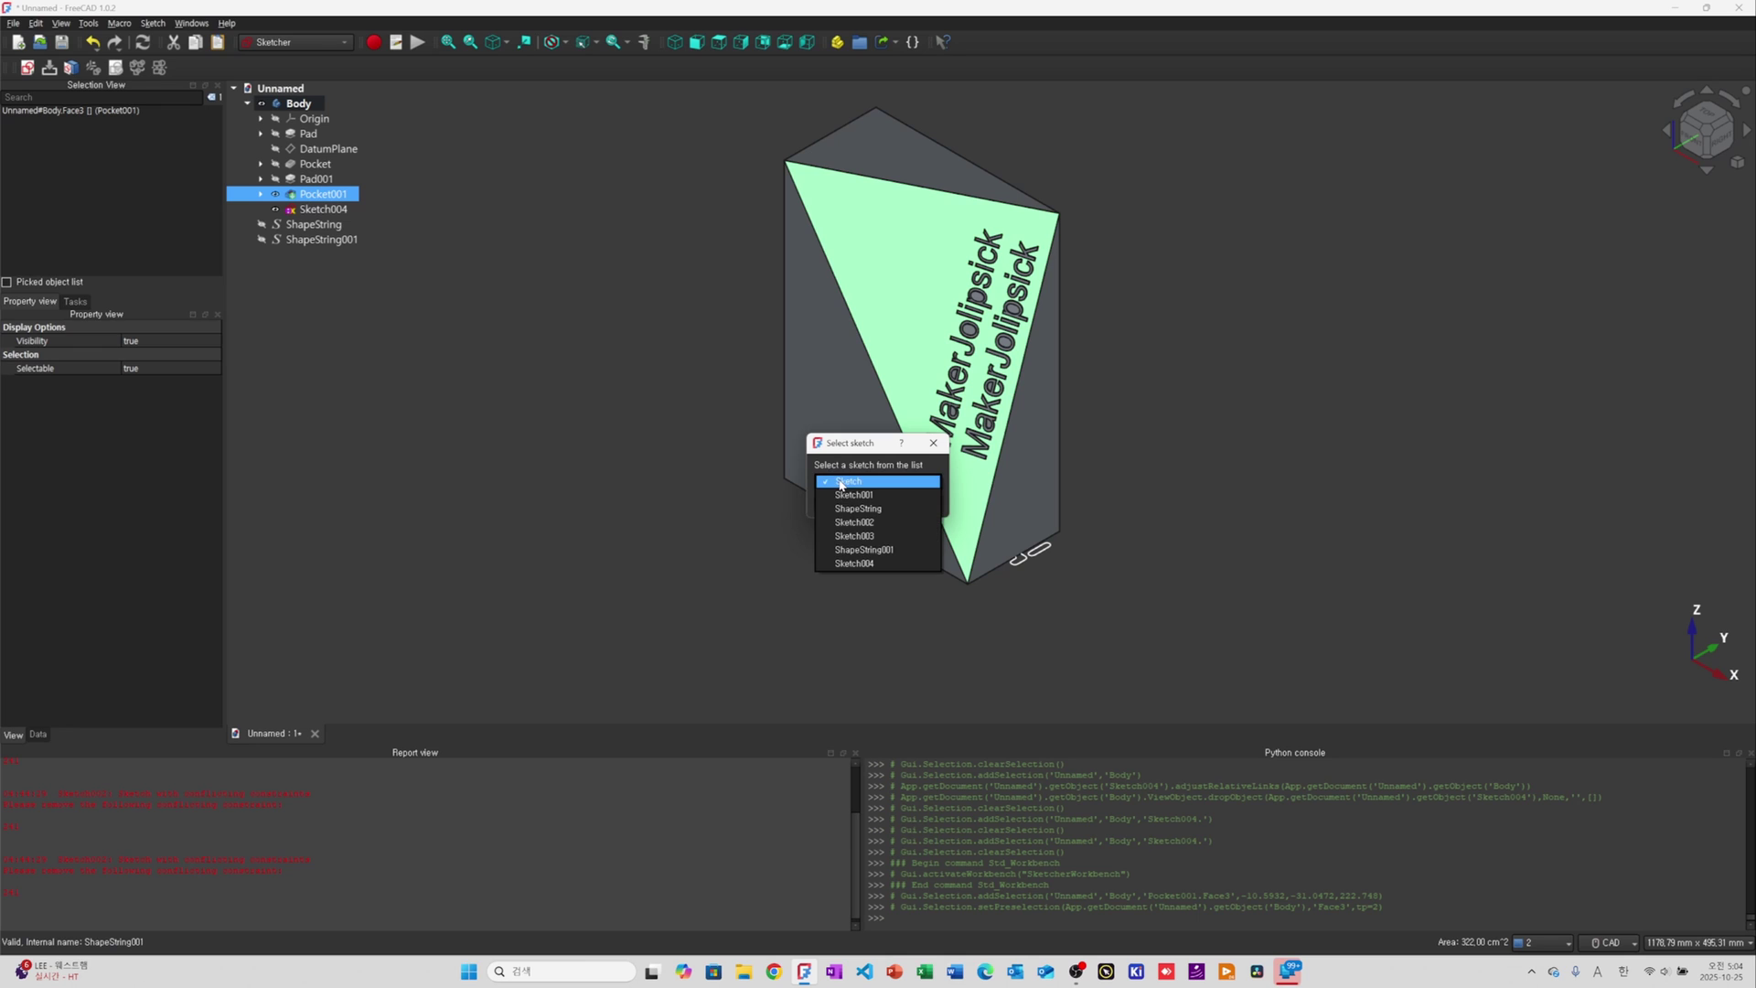
{"action": "left_click", "coordinate": [869, 563]}
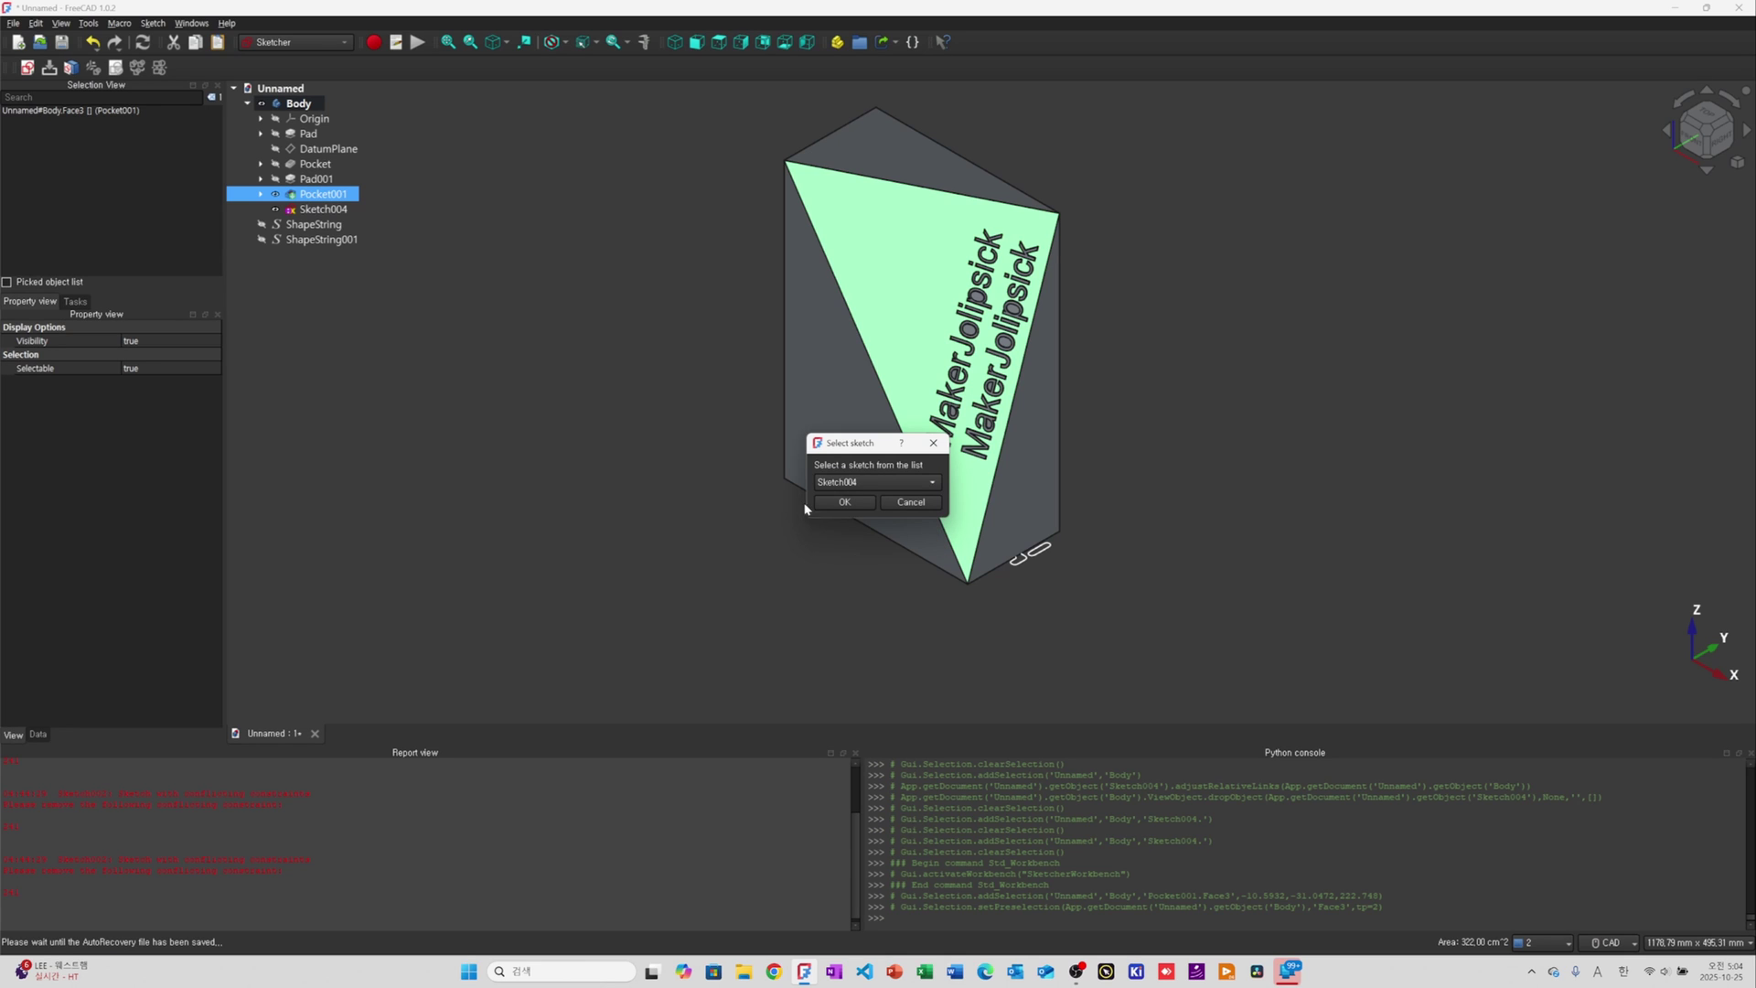
{"action": "left_click", "coordinate": [844, 501]}
{"action": "left_click", "coordinate": [847, 487]}
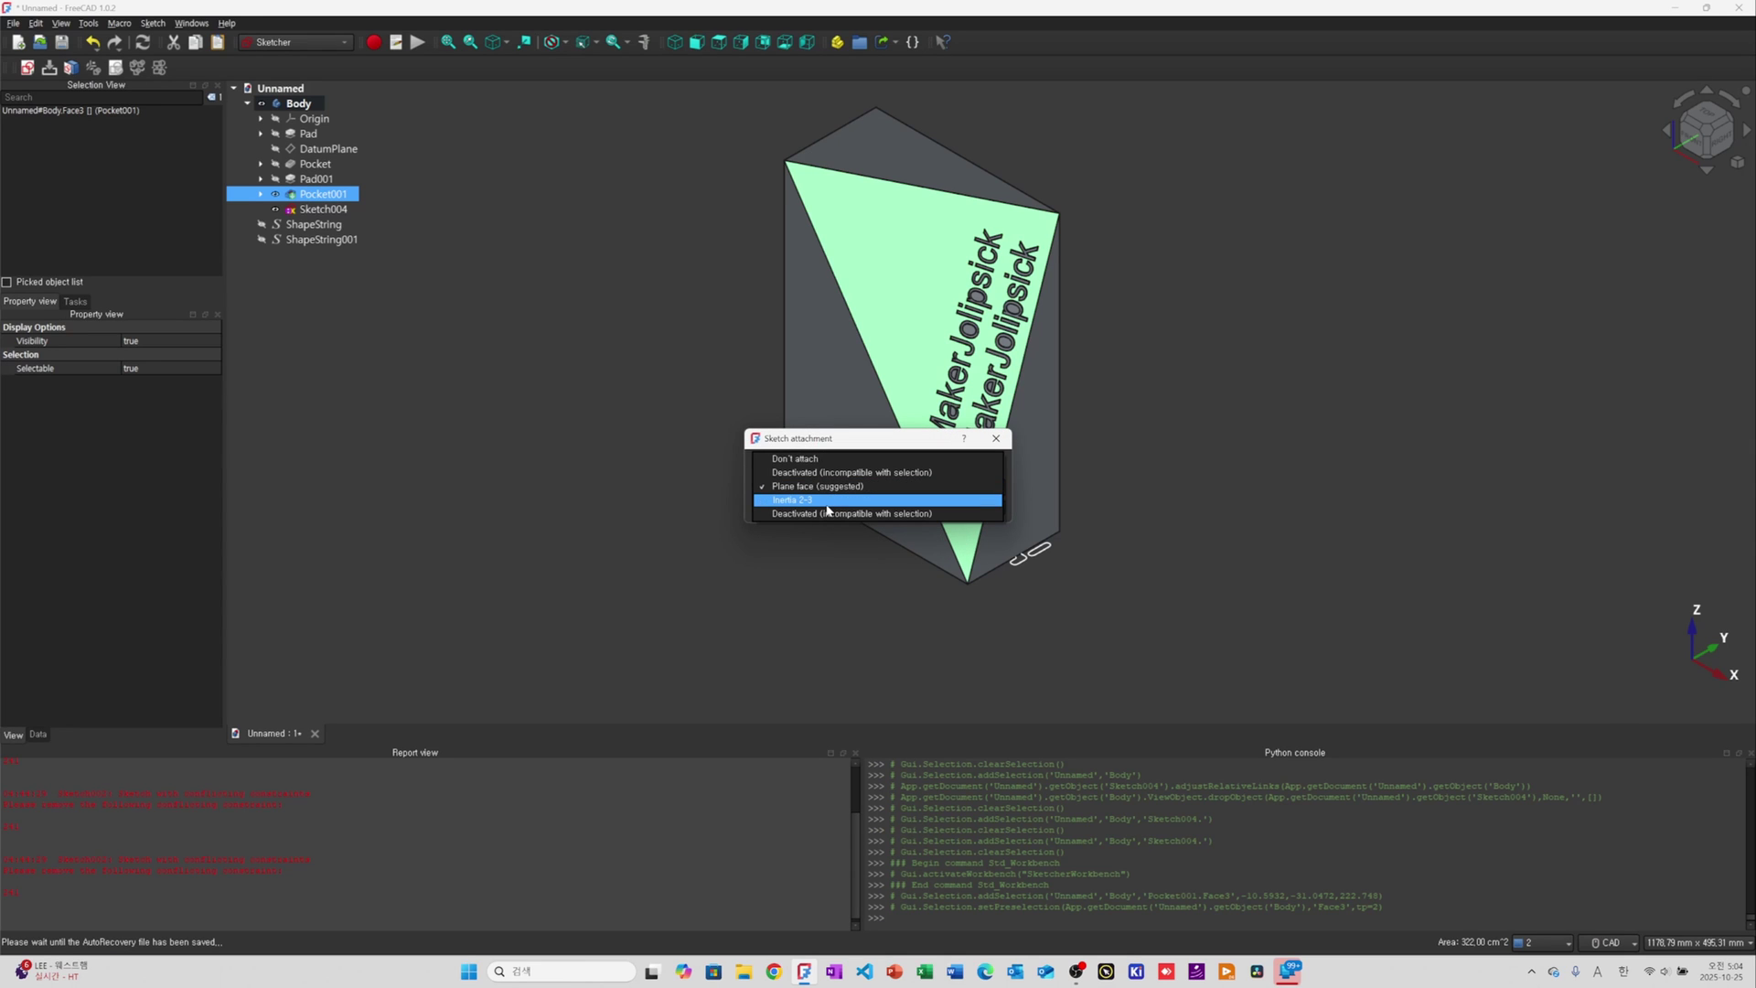
{"action": "left_click", "coordinate": [827, 504]}
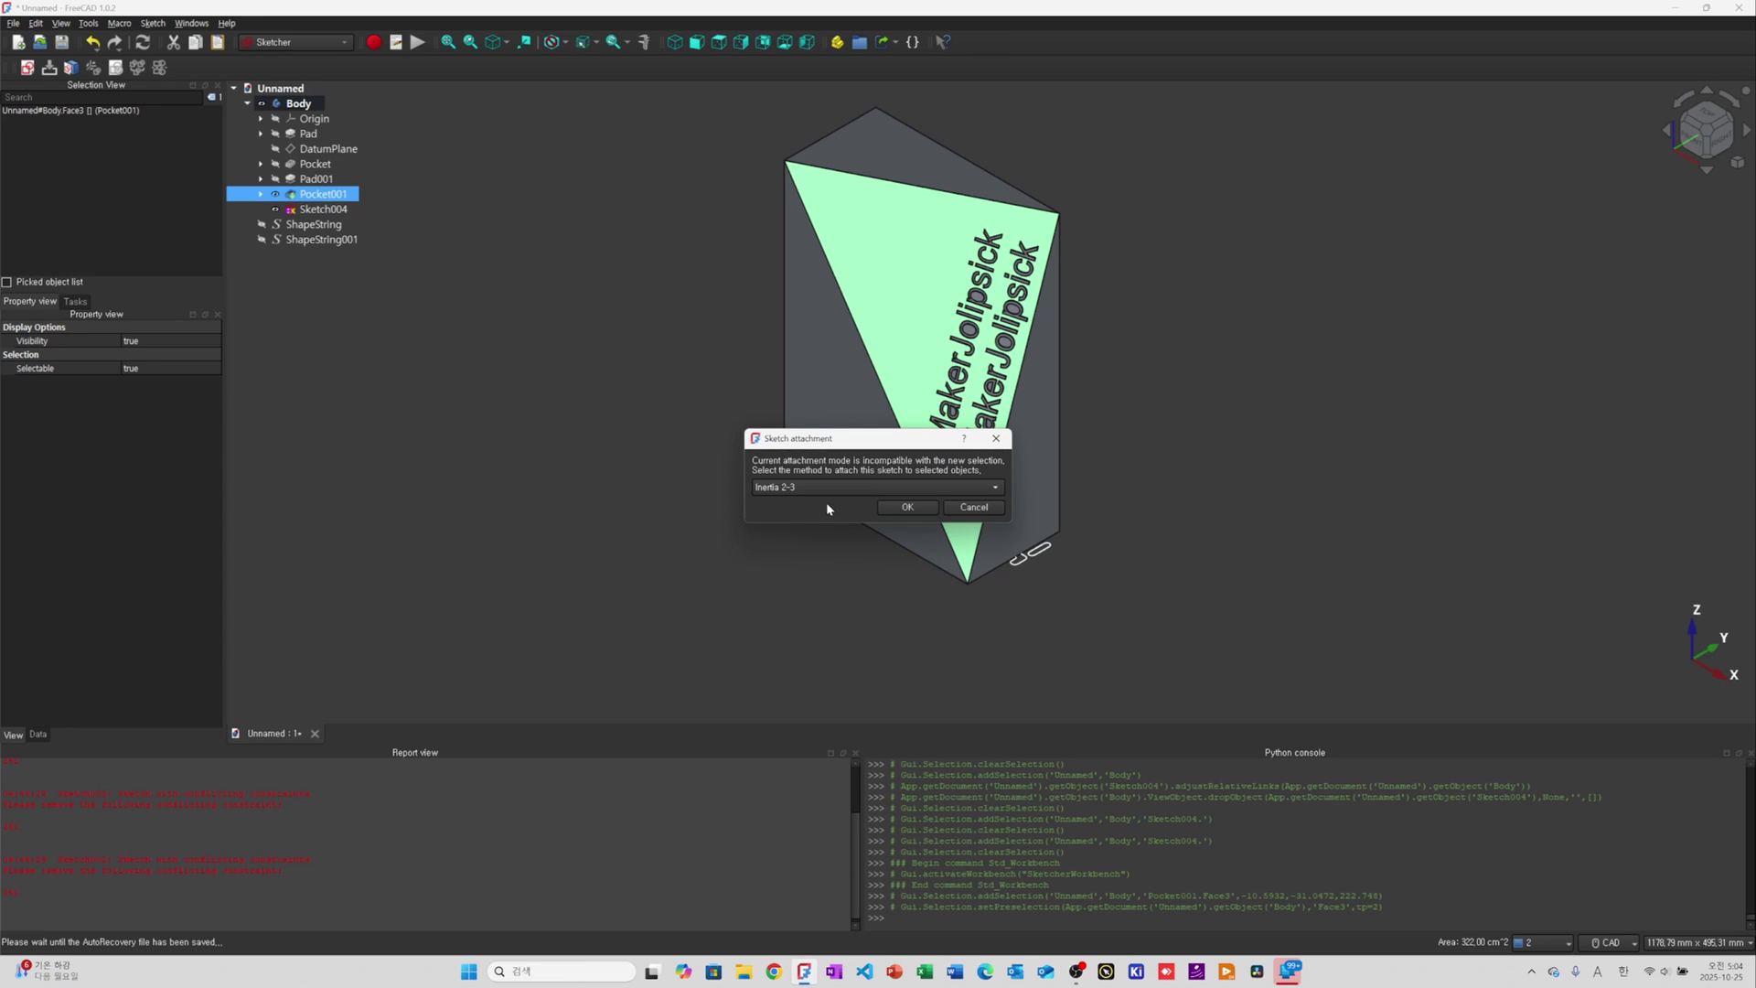
{"action": "left_click", "coordinate": [914, 511]}
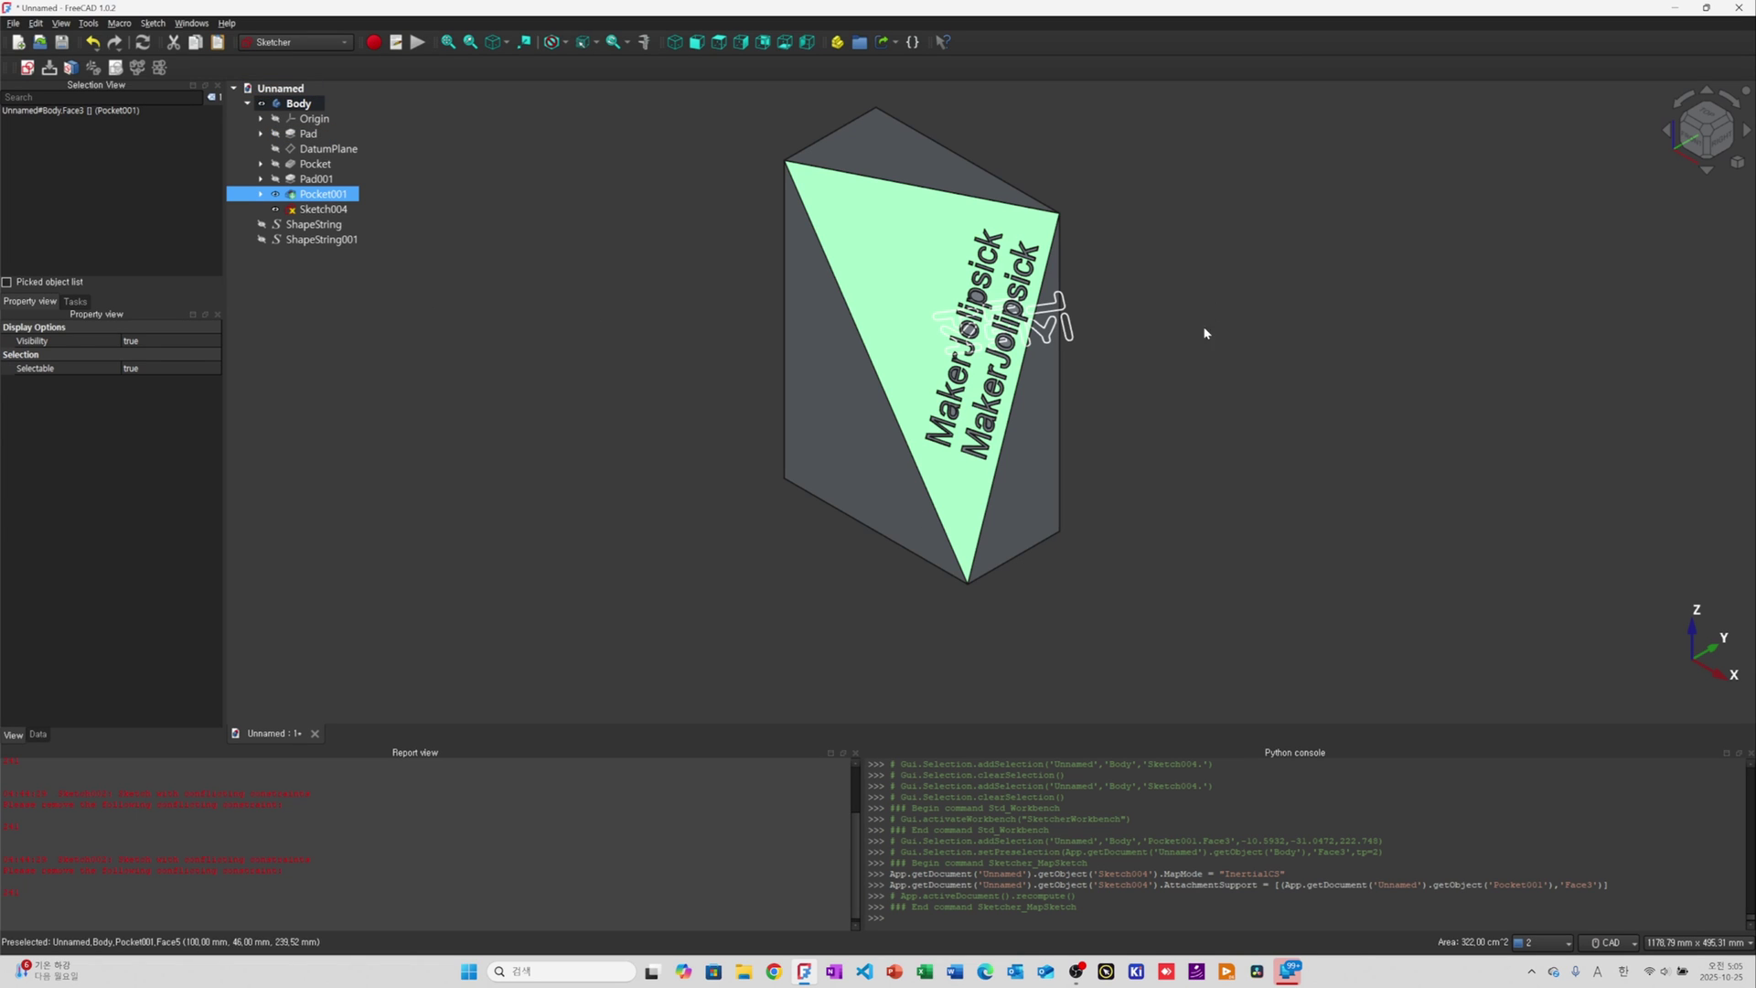
Set Map Reversed to true for Sketch004 in its attachment properties
{"action": "left_click", "coordinate": [319, 207]}
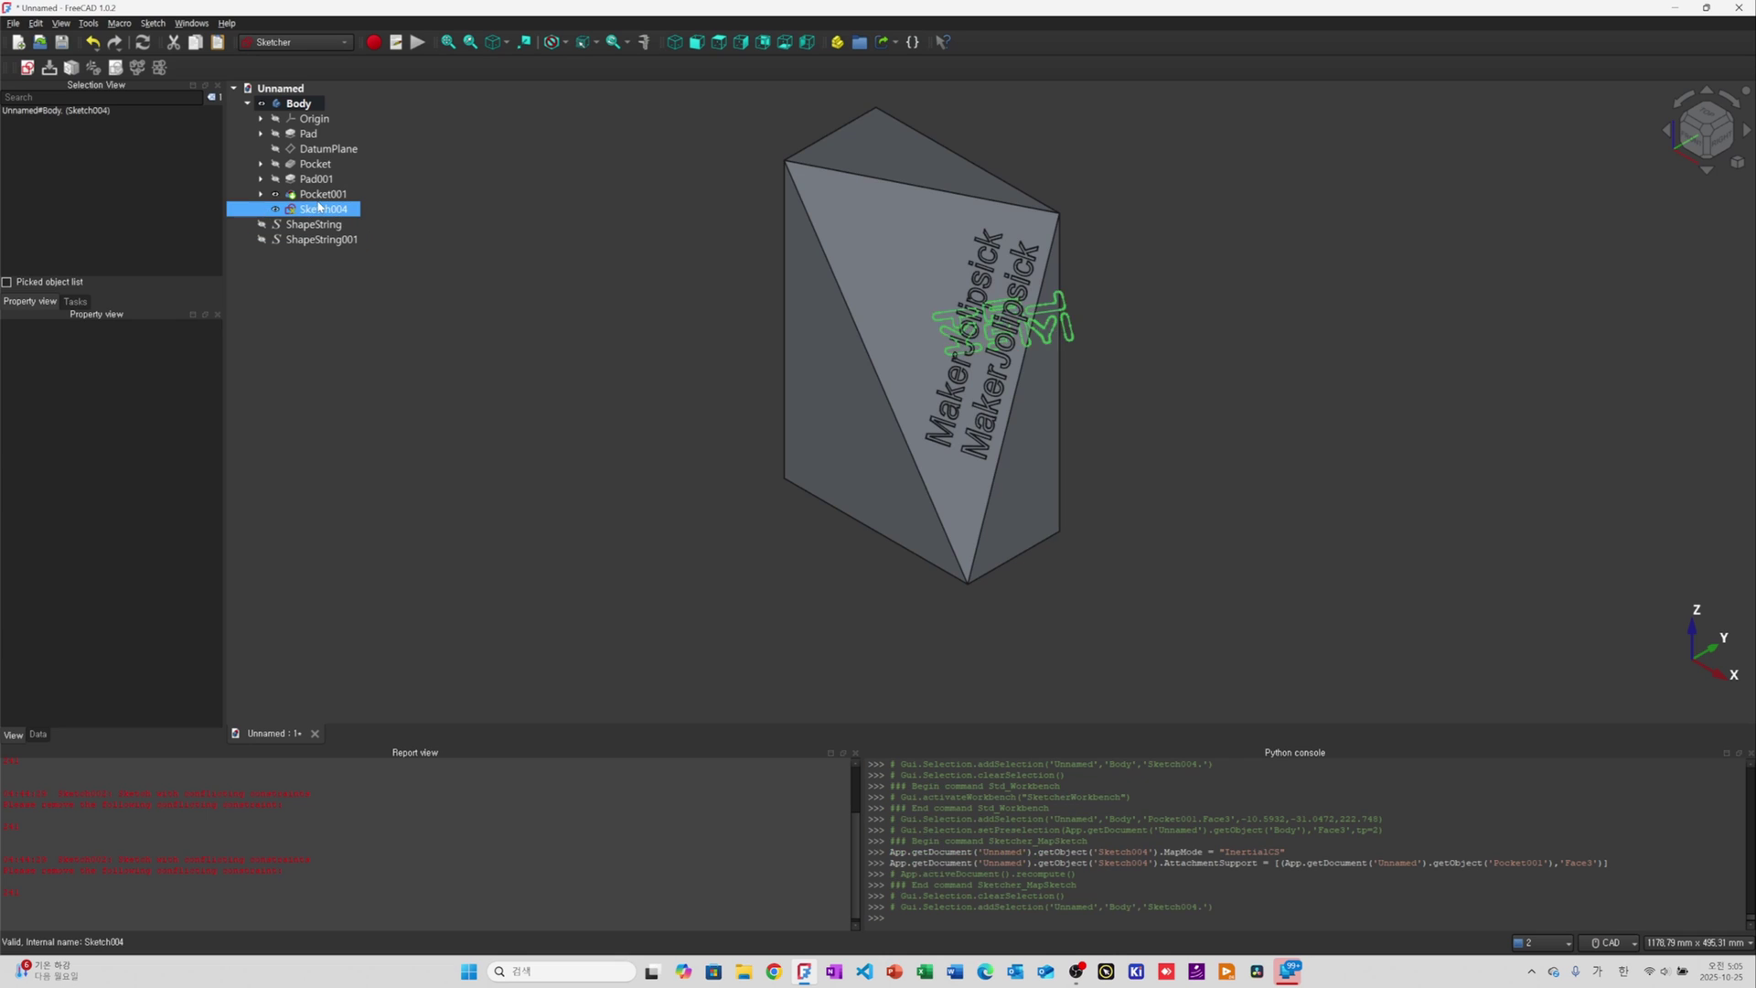
{"action": "left_click", "coordinate": [323, 194]}
{"action": "left_click", "coordinate": [655, 388]}
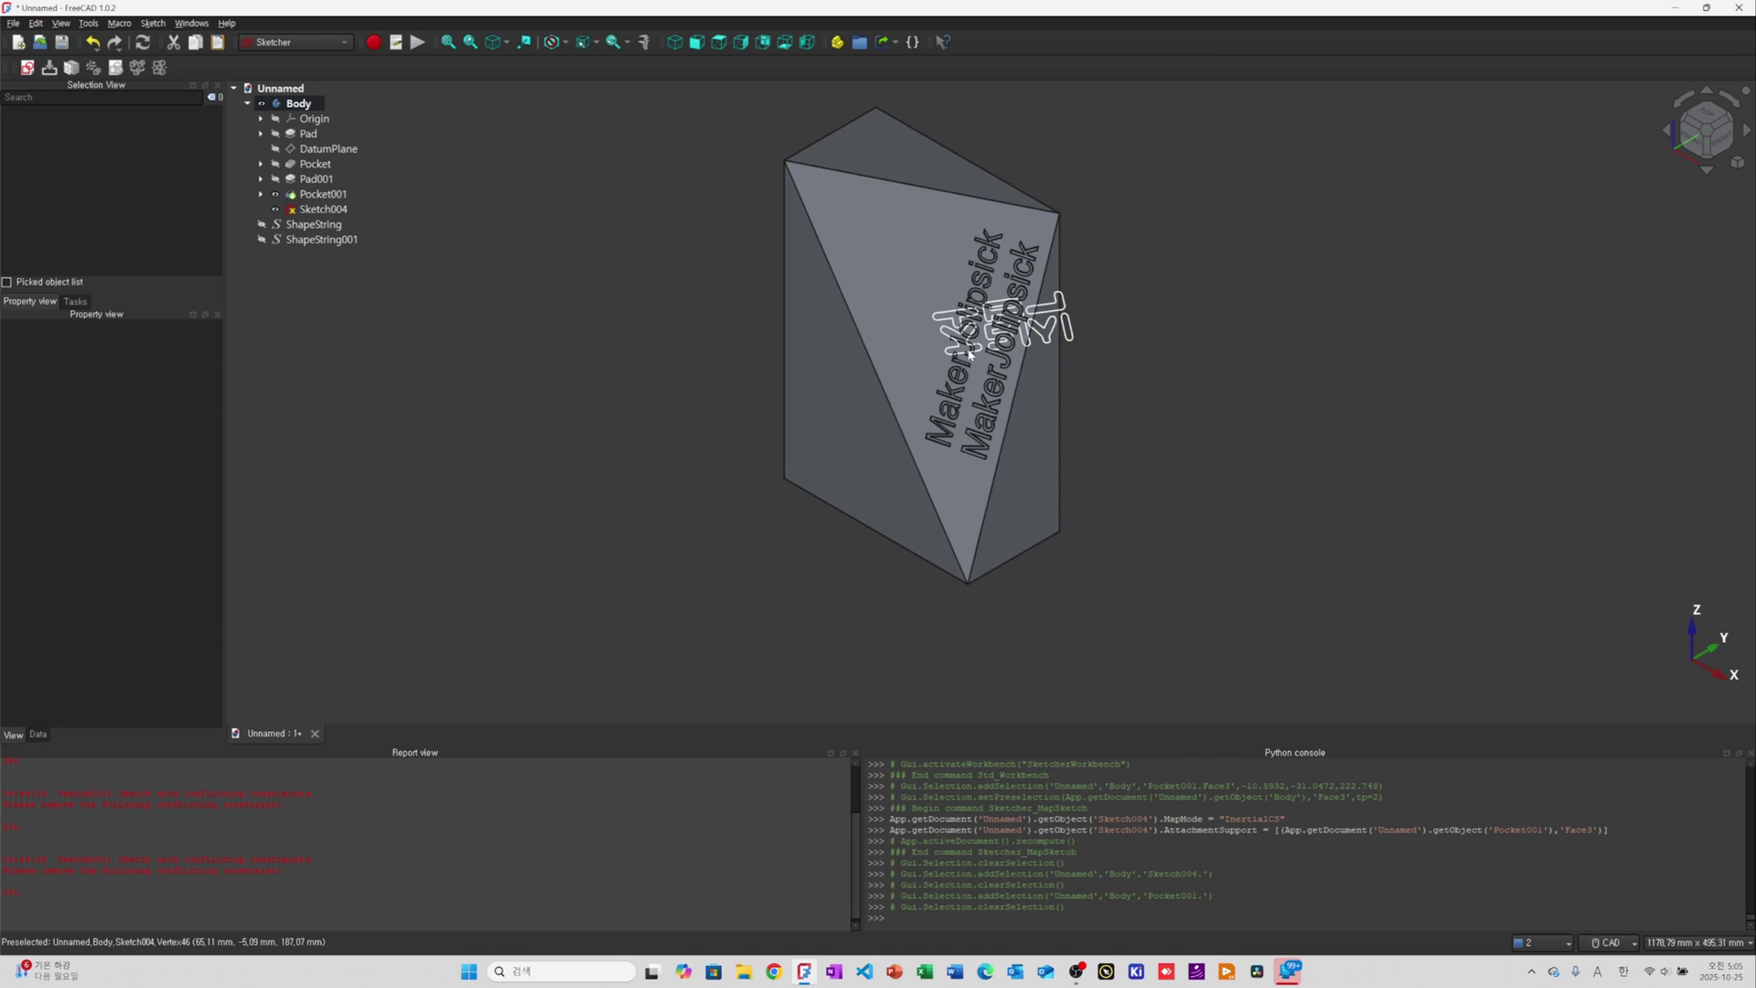
{"action": "left_click", "coordinate": [332, 210]}
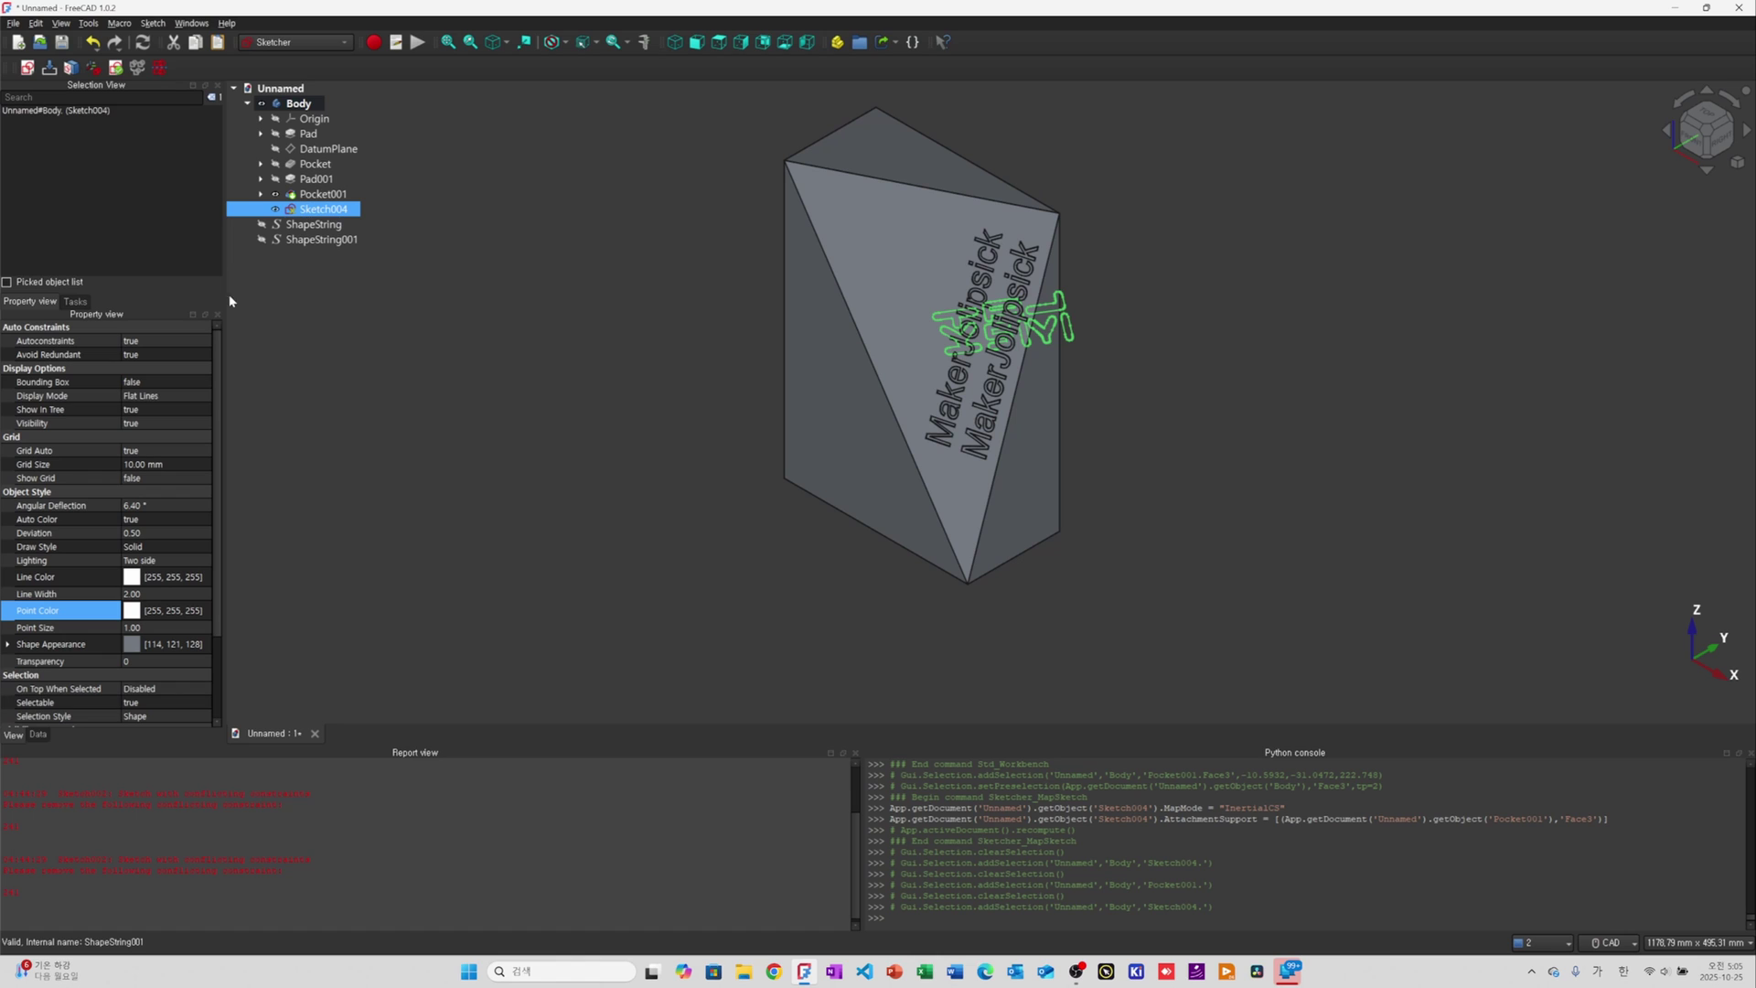
{"action": "left_click", "coordinate": [39, 734]}
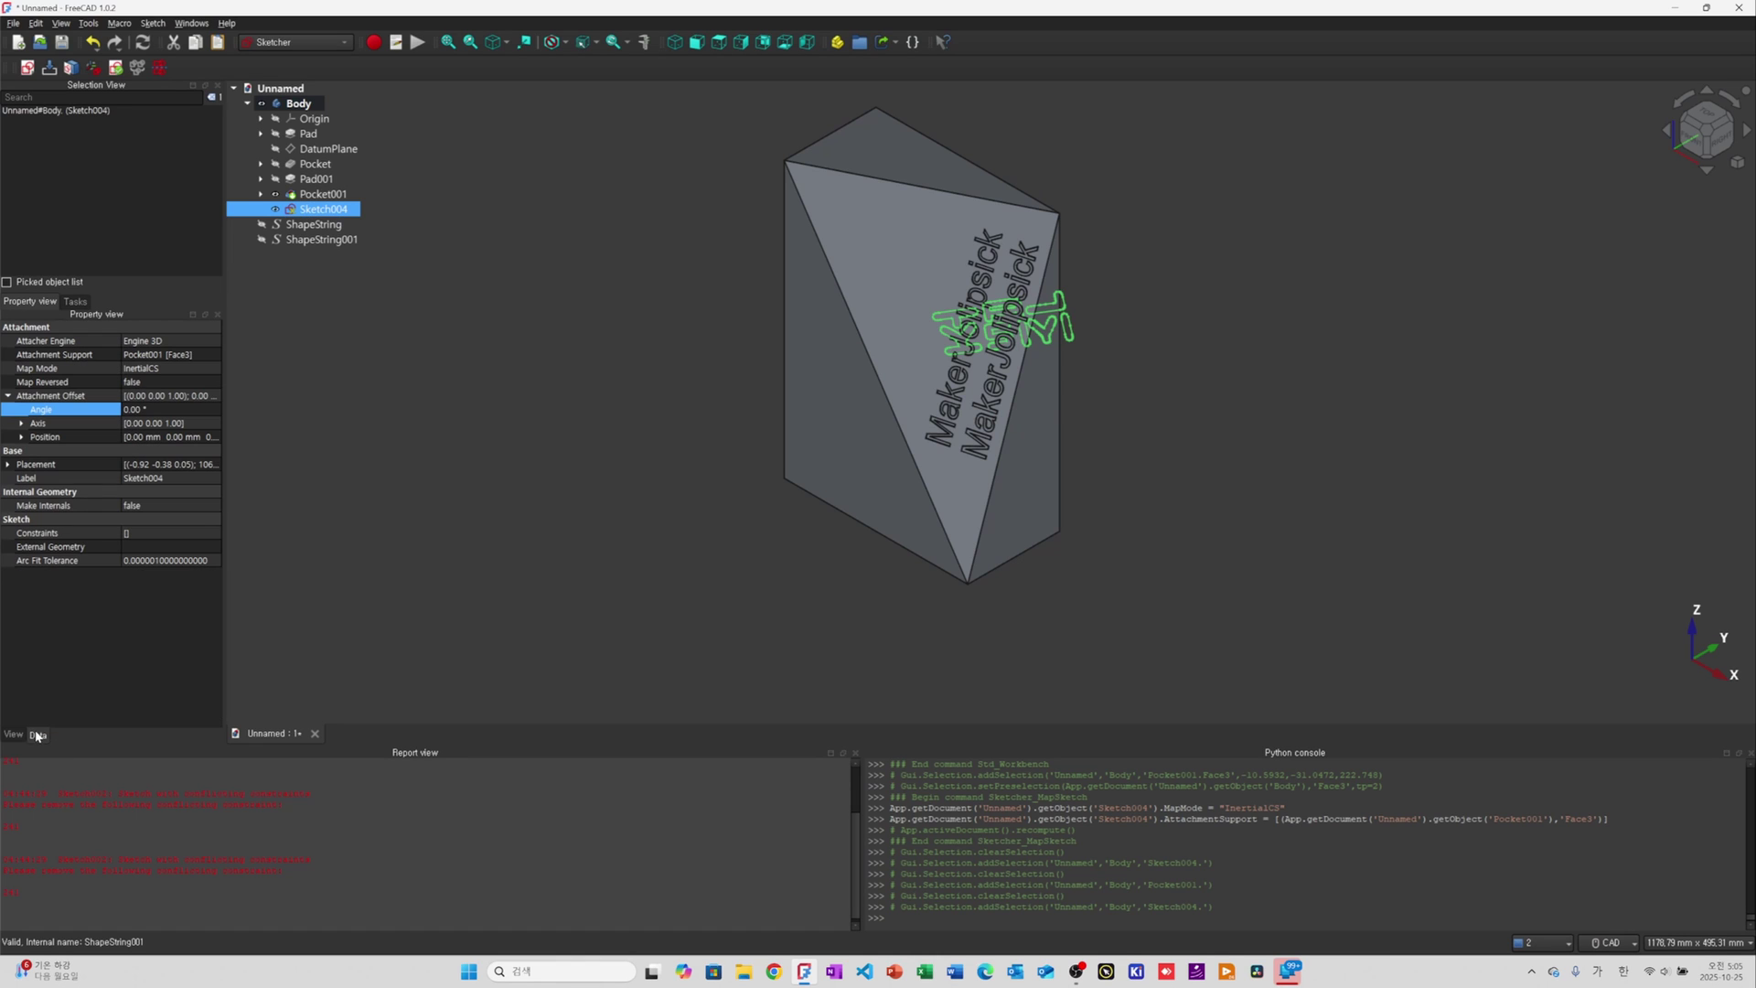
{"action": "left_click", "coordinate": [151, 384]}
{"action": "left_click", "coordinate": [151, 385]}
{"action": "left_click", "coordinate": [154, 407]}
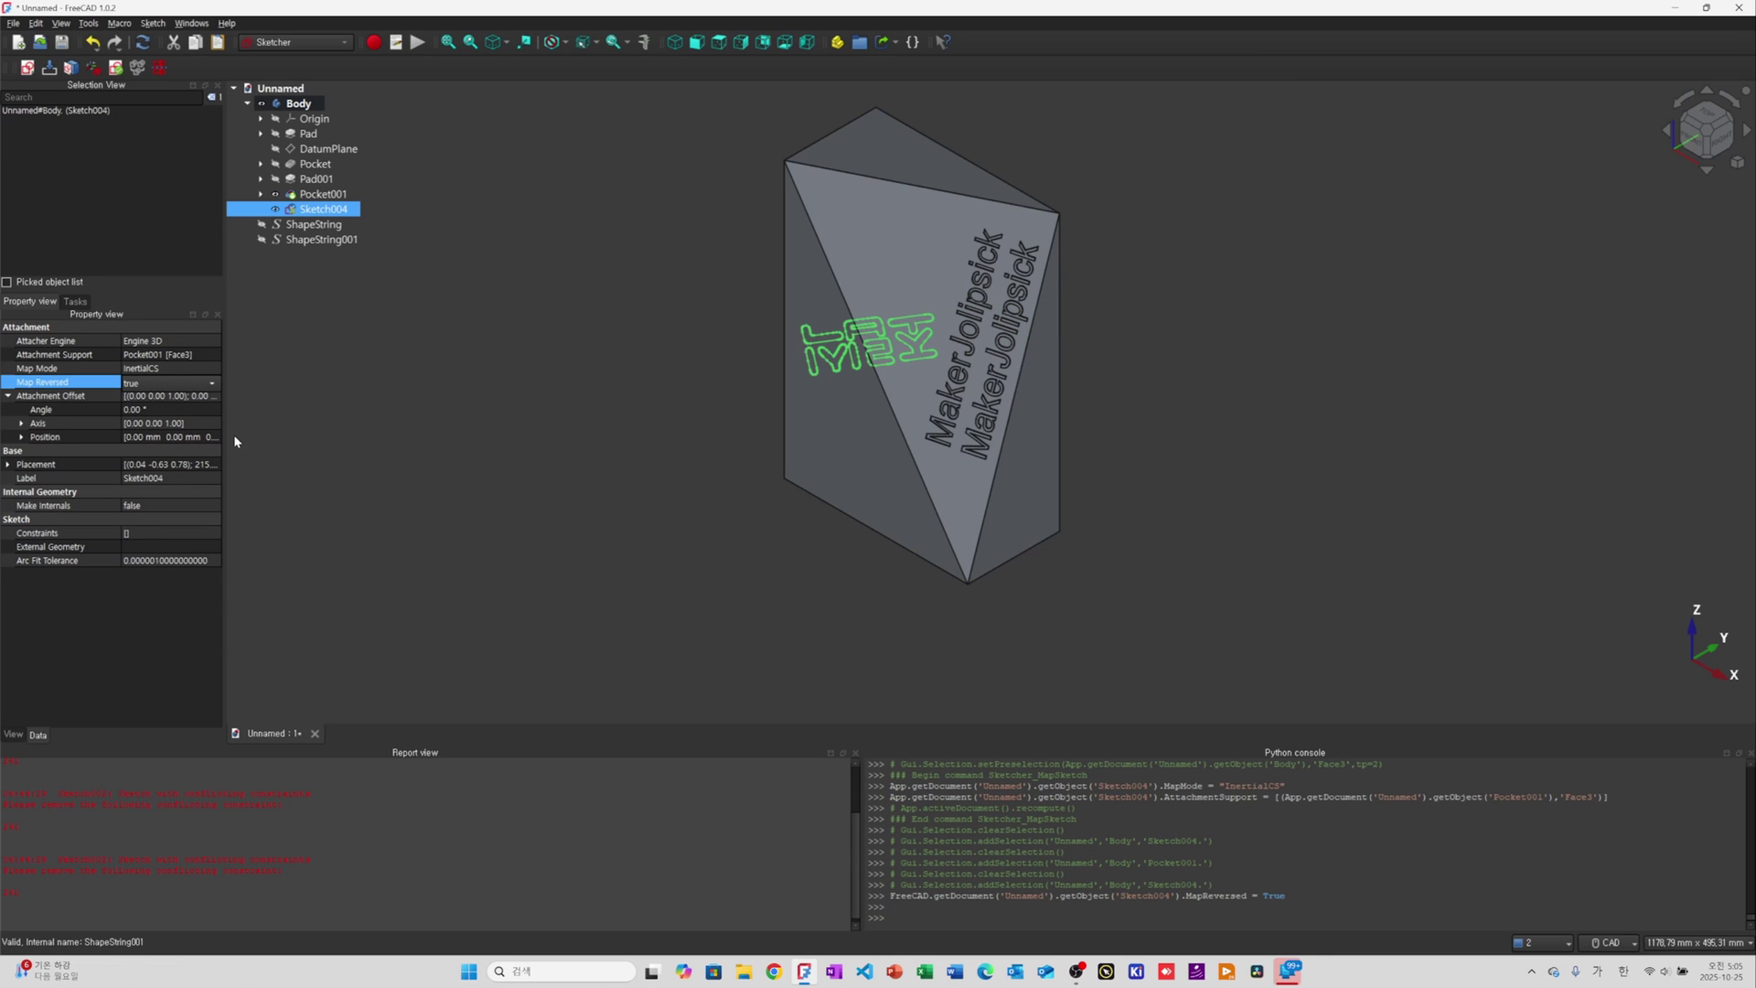
Rotate the 조립식 sketch by setting its attachment offset angle to -119°
{"action": "left_click", "coordinate": [161, 411]}
{"action": "scroll", "coordinate": [161, 416], "scroll_direction": "up", "scroll_amount": 3}
{"action": "scroll", "coordinate": [161, 416], "scroll_direction": "down", "scroll_amount": 20}
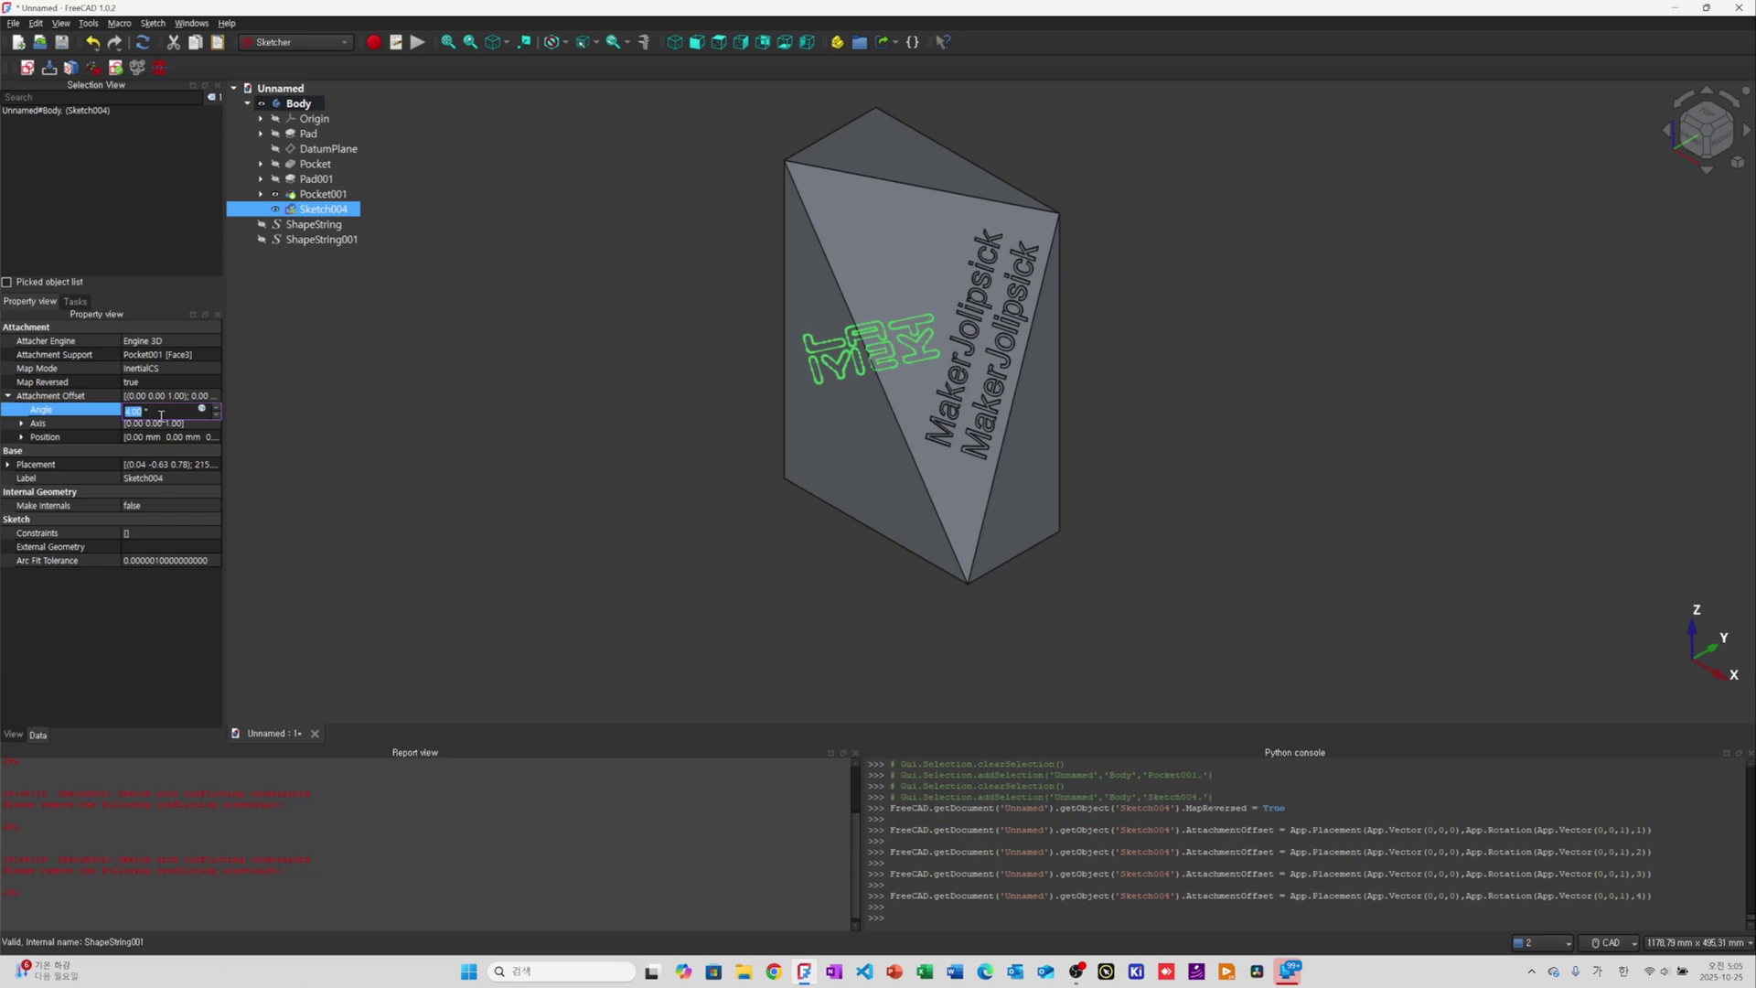
{"action": "scroll", "coordinate": [161, 414], "scroll_direction": "down", "scroll_amount": 20}
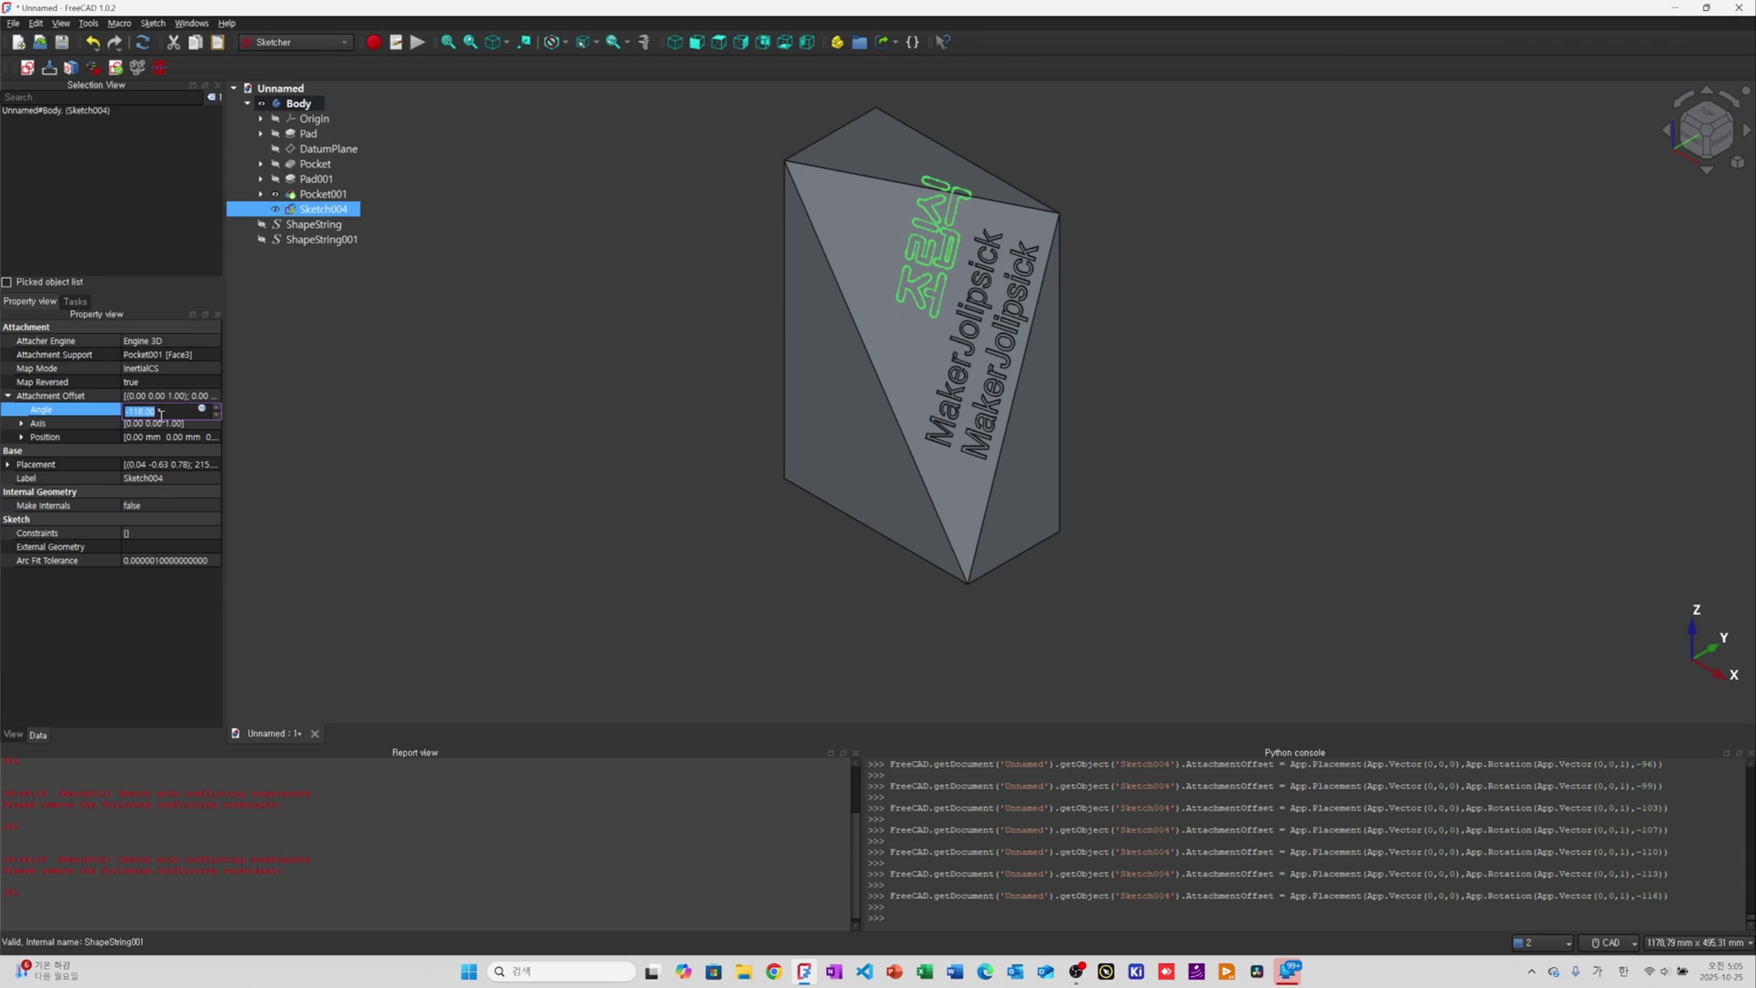
{"action": "scroll", "coordinate": [161, 415], "scroll_direction": "up", "scroll_amount": 2}
{"action": "scroll", "coordinate": [161, 413], "scroll_direction": "down", "scroll_amount": 1}
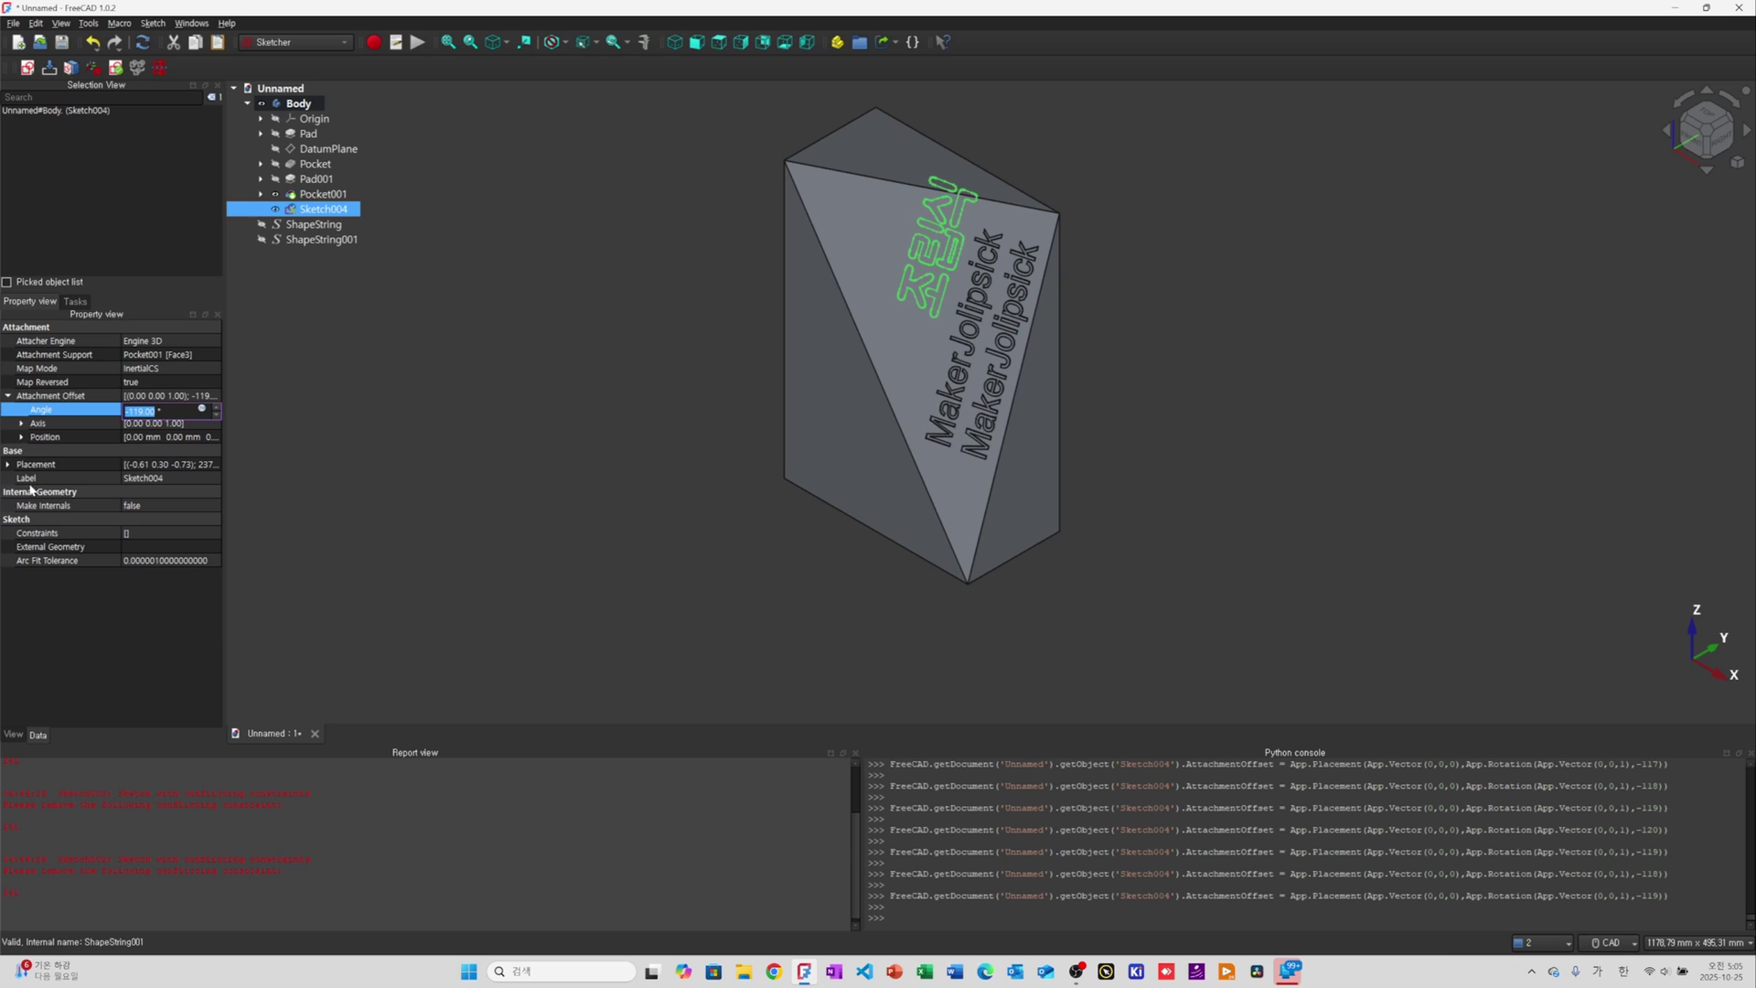
Try small x shifts in the attachment offset position of the 조립식 sketch
{"action": "left_click", "coordinate": [21, 436]}
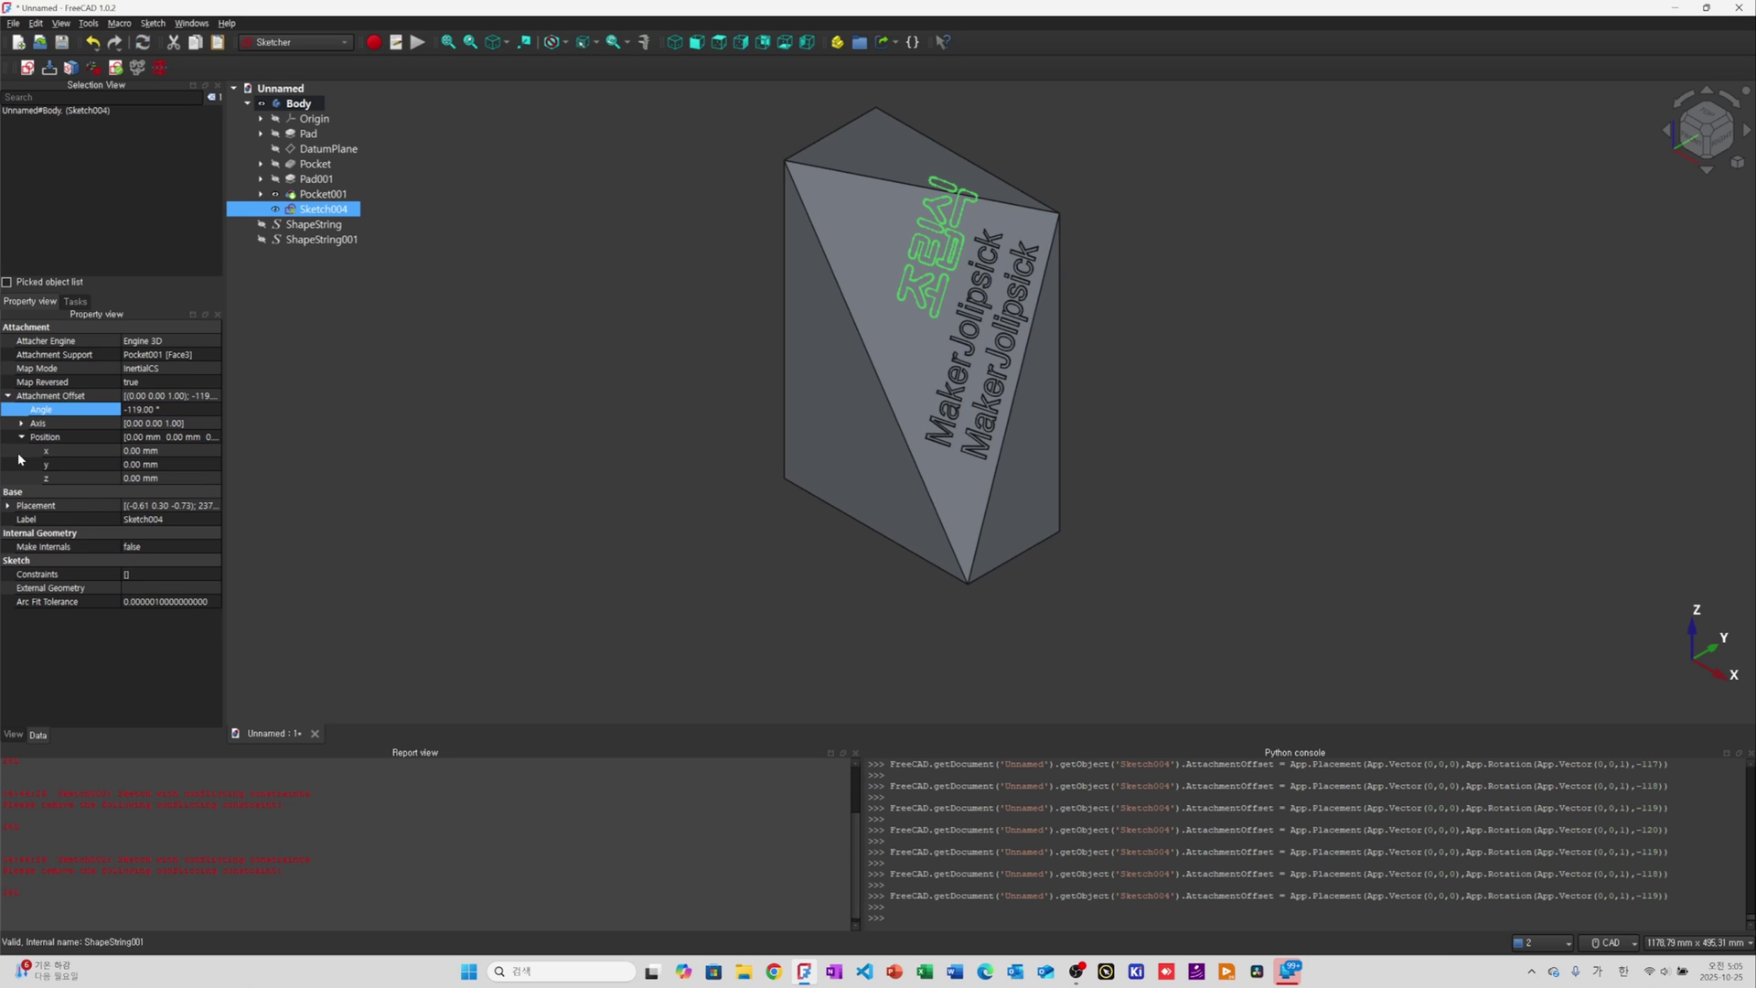
{"action": "left_click", "coordinate": [147, 452]}
{"action": "scroll", "coordinate": [156, 454], "scroll_direction": "up", "scroll_amount": 4}
{"action": "scroll", "coordinate": [156, 454], "scroll_direction": "down", "scroll_amount": 4}
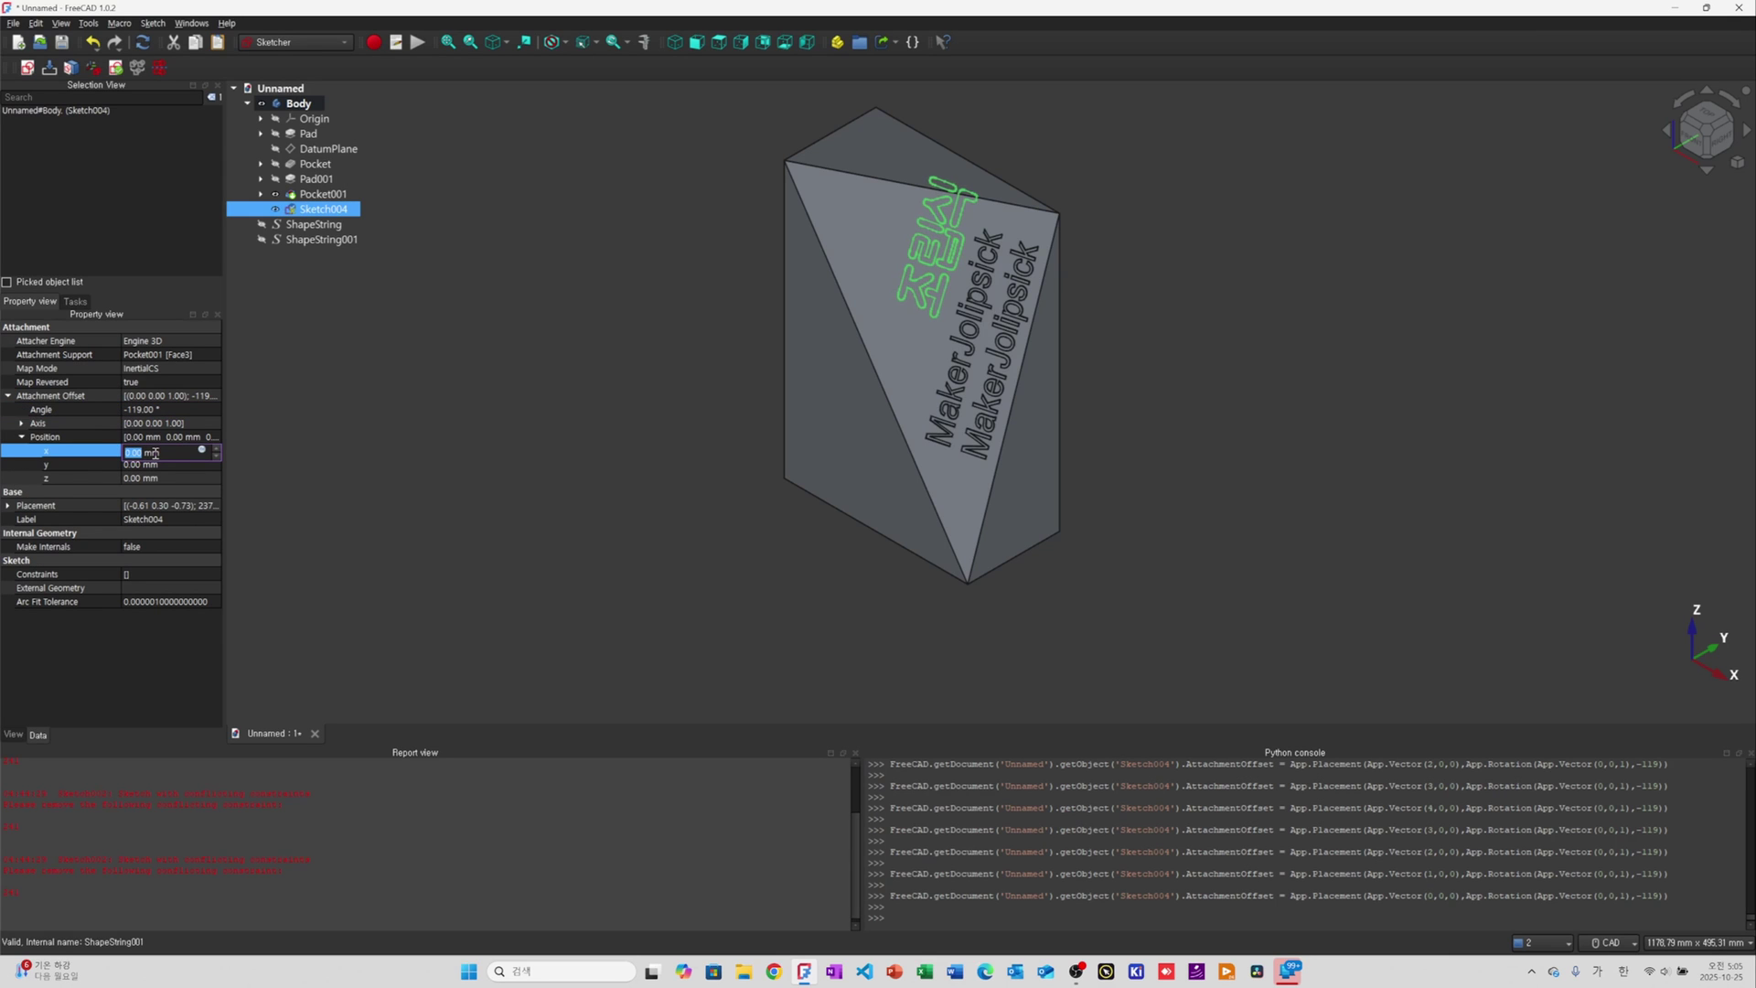
{"action": "scroll", "coordinate": [155, 454], "scroll_direction": "up", "scroll_amount": 2}
{"action": "scroll", "coordinate": [156, 454], "scroll_direction": "down", "scroll_amount": 2}
{"action": "scroll", "coordinate": [156, 454], "scroll_direction": "up", "scroll_amount": 1}
{"action": "scroll", "coordinate": [156, 453], "scroll_direction": "down", "scroll_amount": 1}
{"action": "left_click", "coordinate": [247, 404]}
{"action": "left_click", "coordinate": [325, 210]}
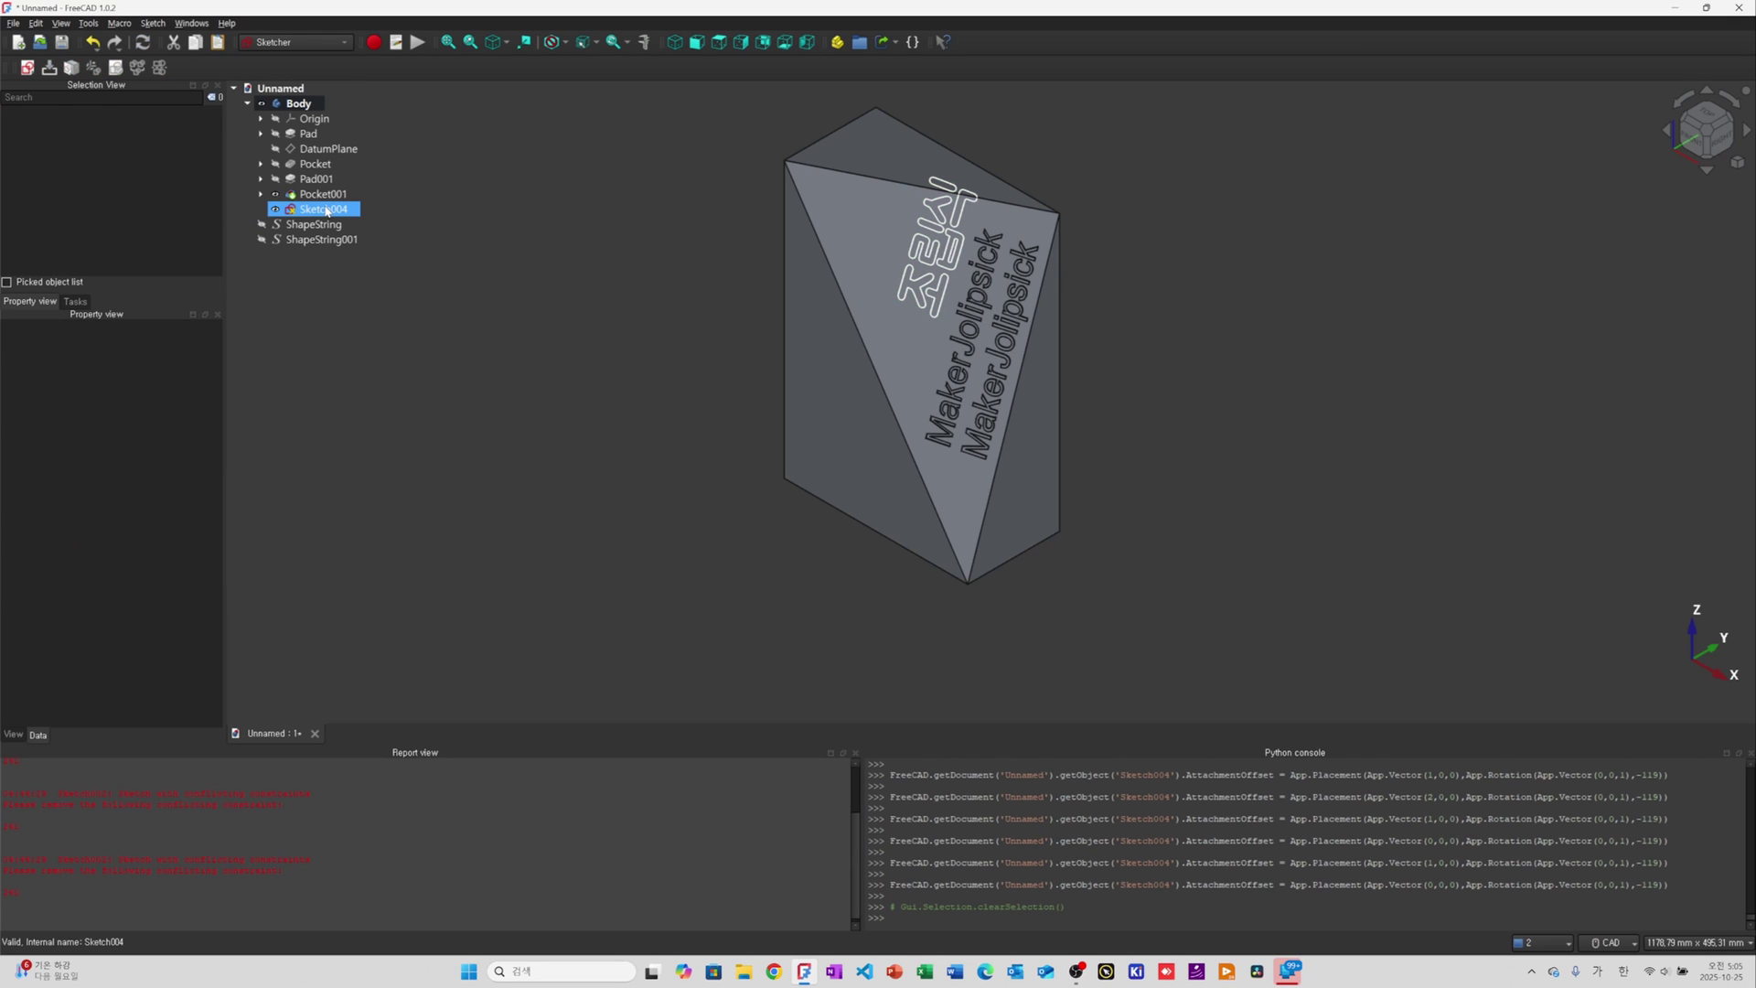
{"action": "right_click", "coordinate": [324, 210]}
{"action": "left_click", "coordinate": [384, 267]}
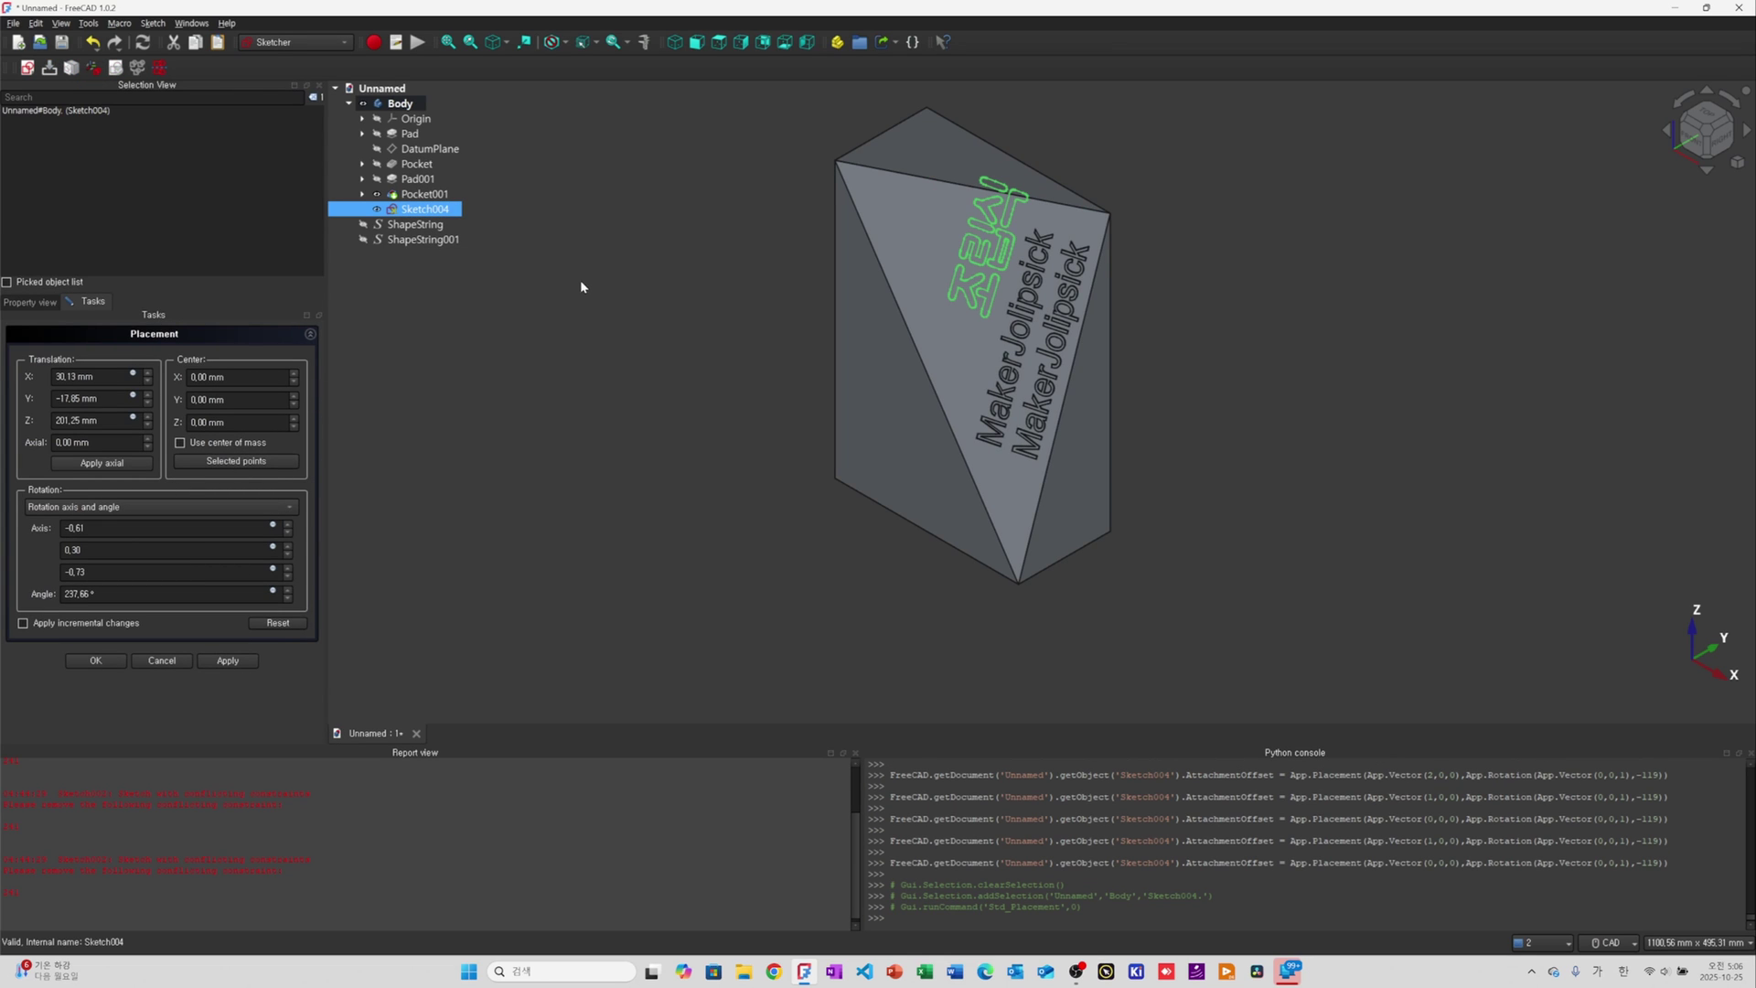
{"action": "left_click", "coordinate": [176, 662]}
Set the attachment offset position of Sketch004 to x 20 mm and y 57 mm
{"action": "left_click", "coordinate": [425, 211]}
{"action": "left_click", "coordinate": [46, 303]}
{"action": "left_click", "coordinate": [139, 452]}
{"action": "scroll", "coordinate": [139, 454], "scroll_direction": "up", "scroll_amount": 4}
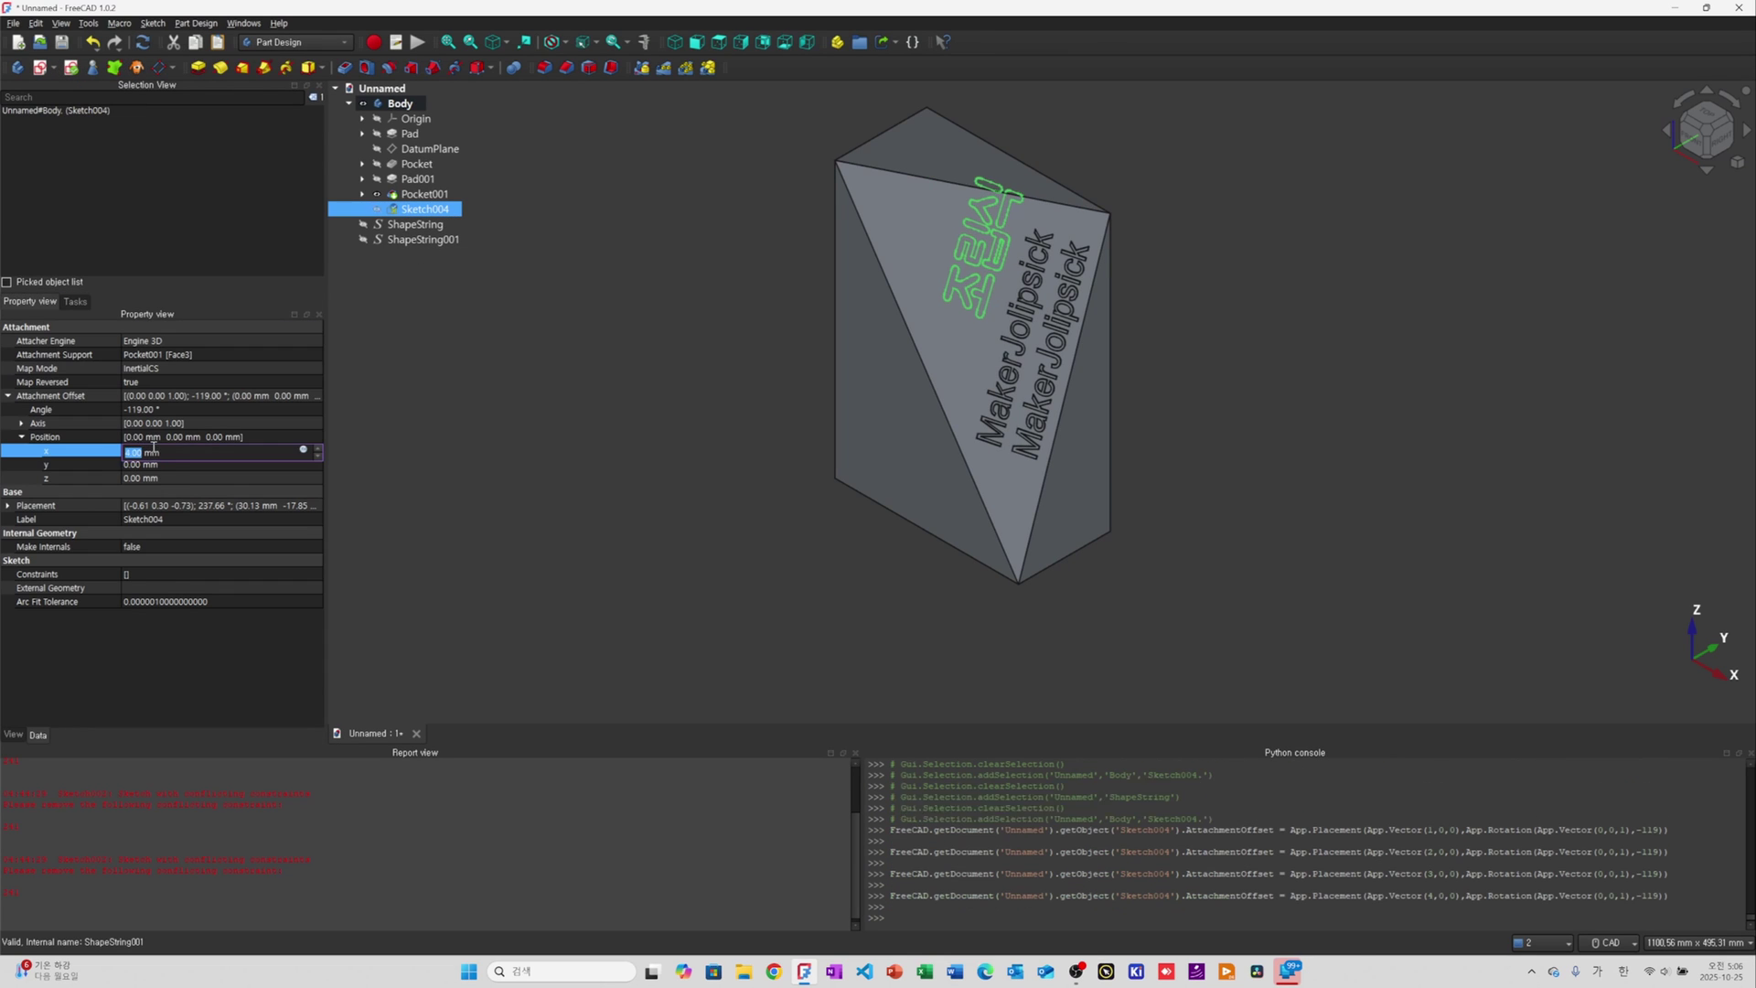
{"action": "scroll", "coordinate": [133, 456], "scroll_direction": "down", "scroll_amount": 2}
{"action": "left_click", "coordinate": [128, 466]}
{"action": "scroll", "coordinate": [136, 461], "scroll_direction": "up", "scroll_amount": 20}
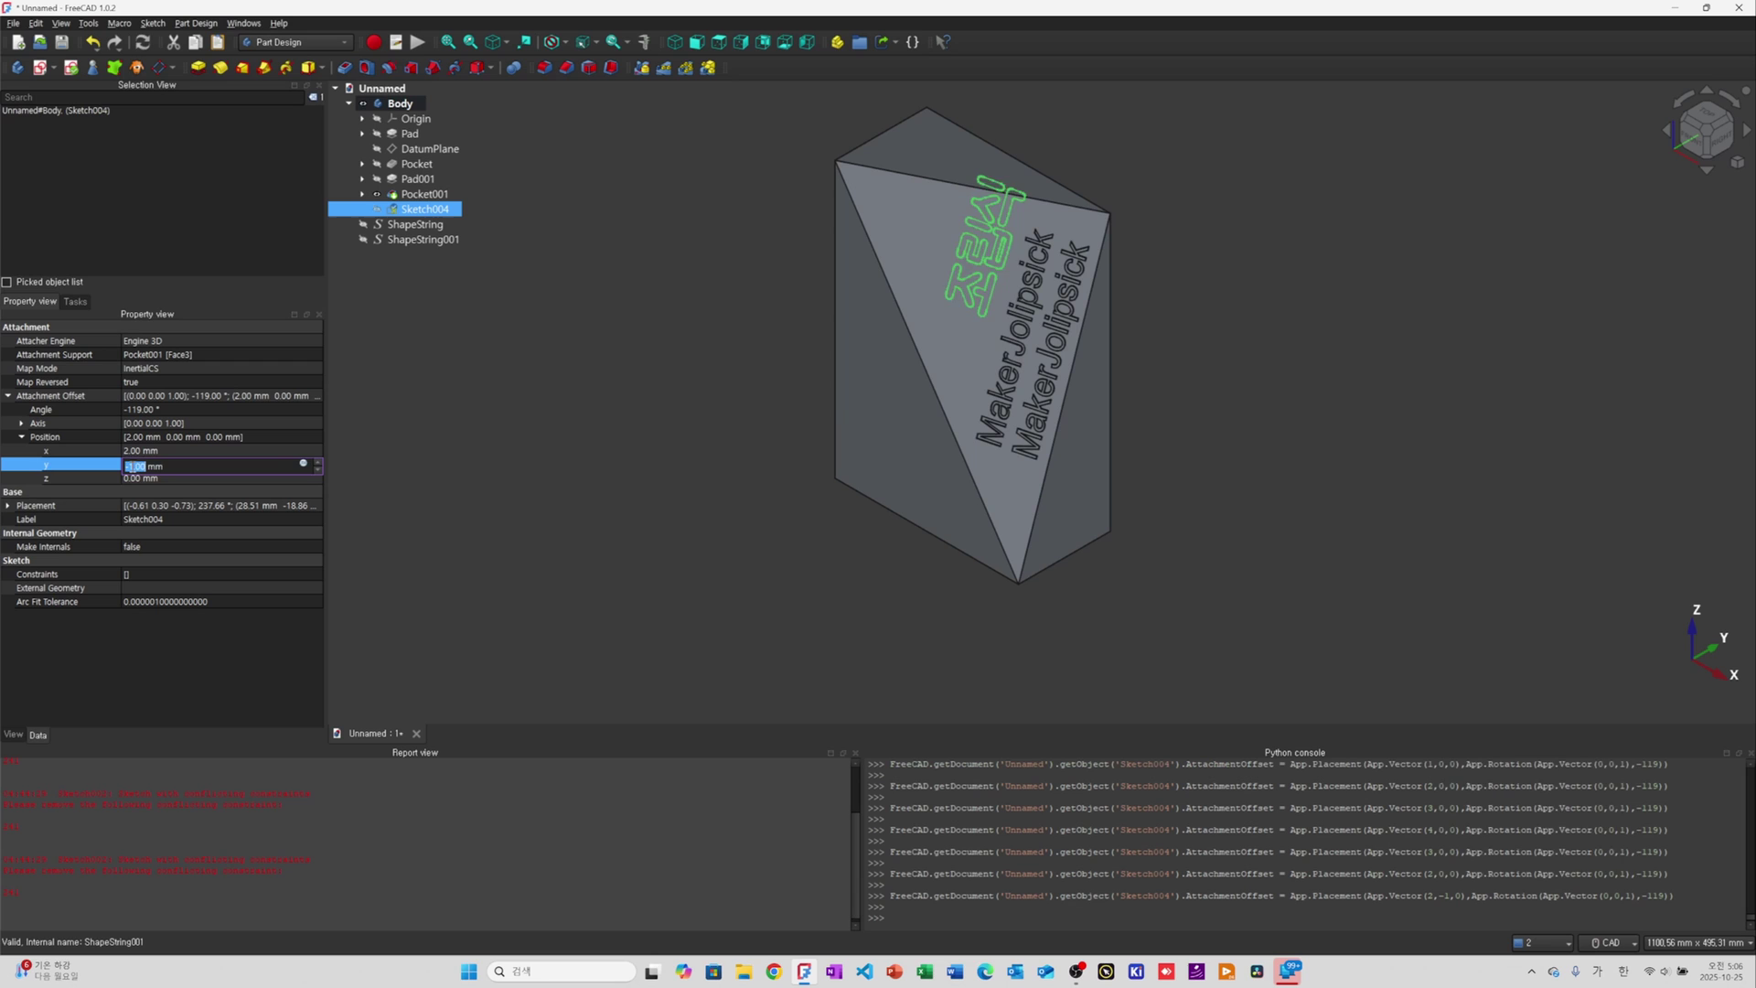
{"action": "left_click", "coordinate": [136, 452]}
{"action": "scroll", "coordinate": [137, 453], "scroll_direction": "up", "scroll_amount": 20}
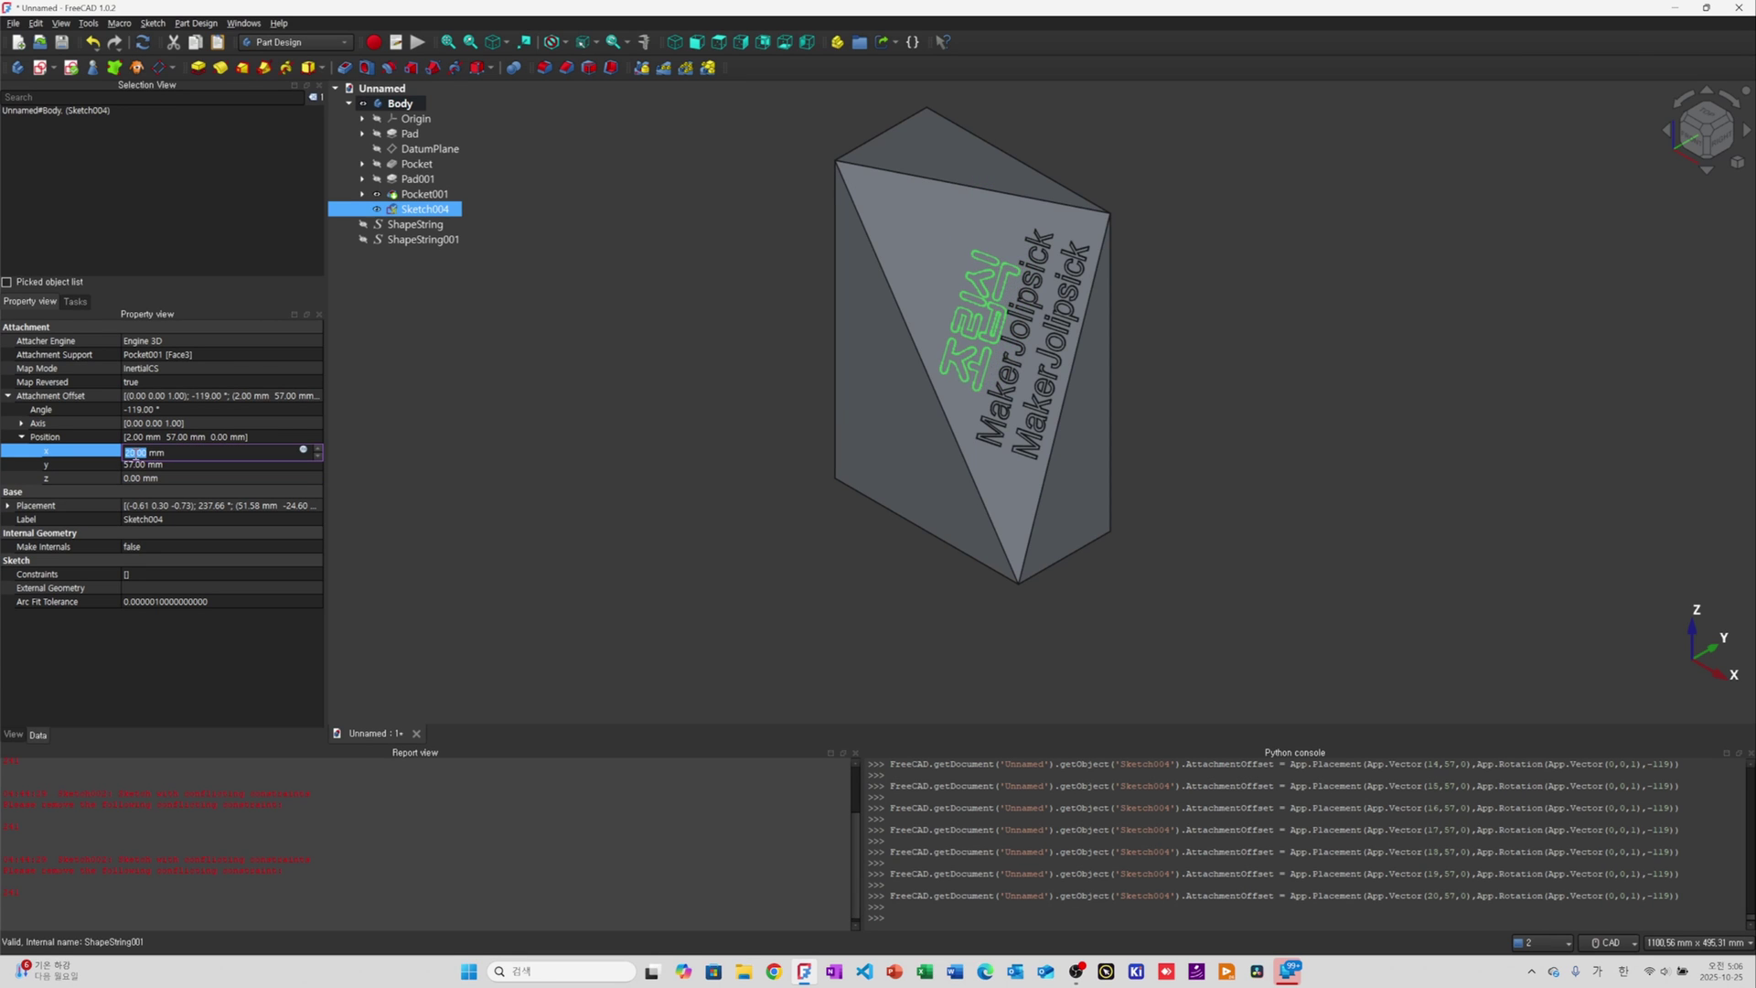
Move the 조립식 sketch on the angled face by setting its attachment offset position to x 26 mm and y 28 mm
{"action": "left_click", "coordinate": [142, 467]}
{"action": "scroll", "coordinate": [141, 467], "scroll_direction": "down", "scroll_amount": 20}
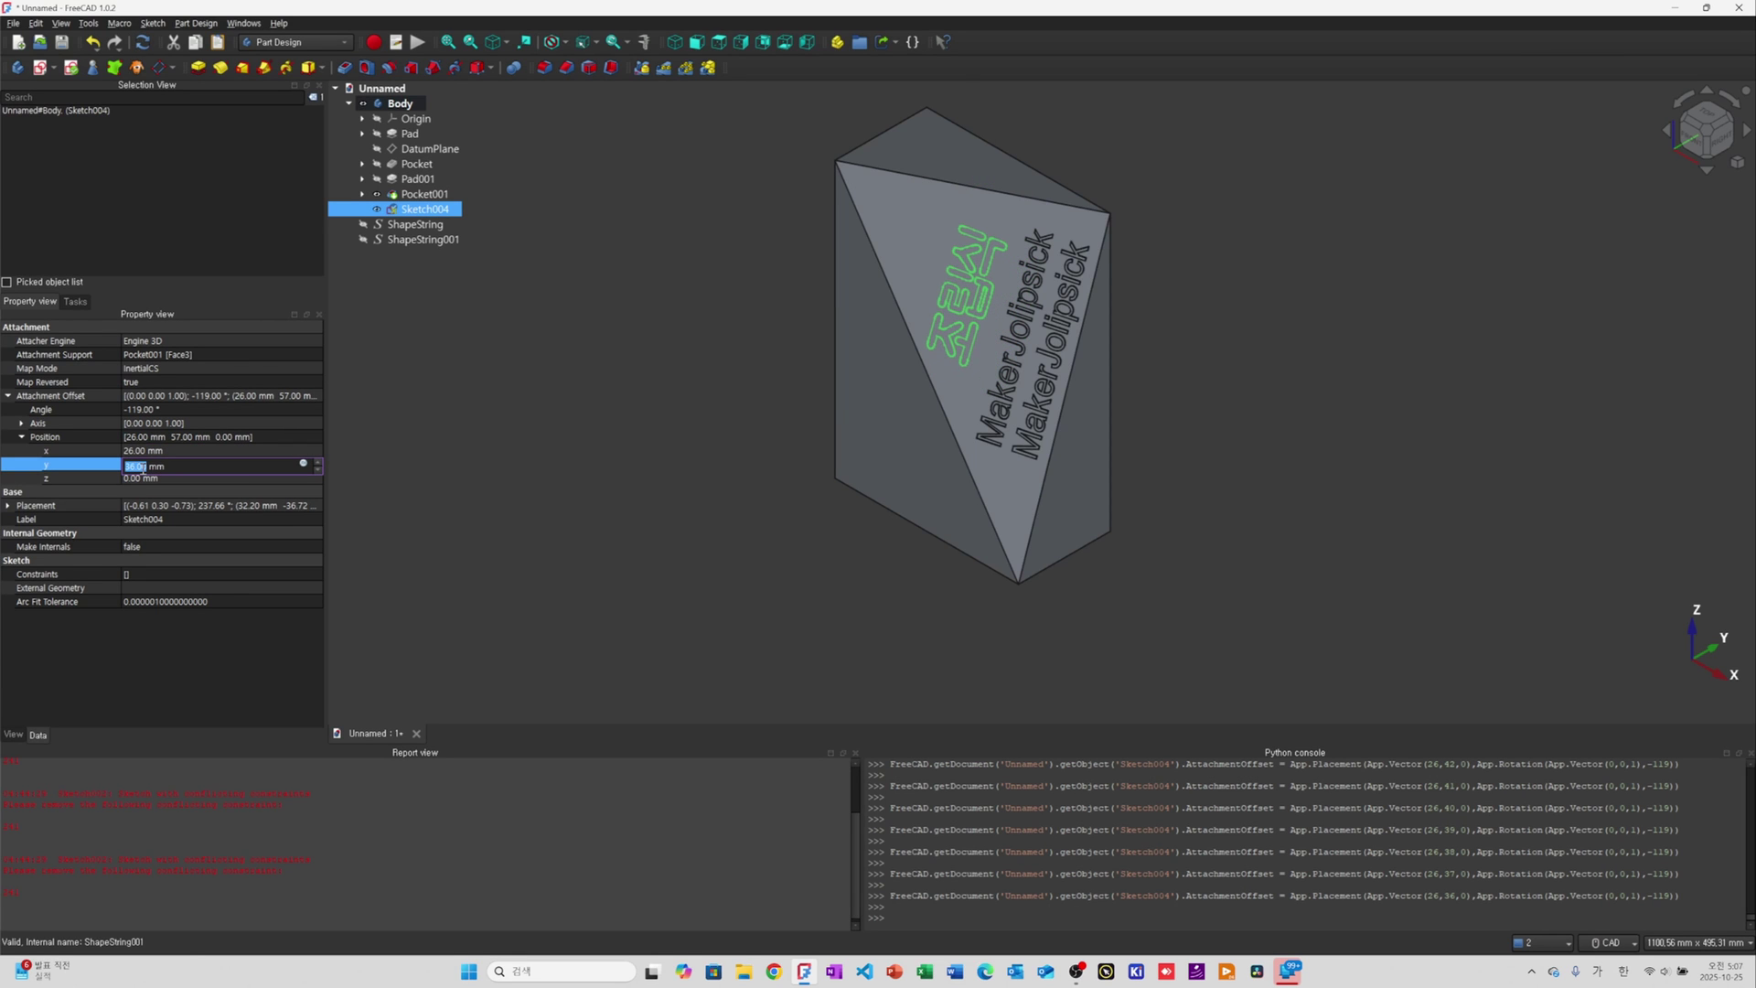
{"action": "scroll", "coordinate": [135, 467], "scroll_direction": "down", "scroll_amount": 1}
{"action": "scroll", "coordinate": [136, 468], "scroll_direction": "up", "scroll_amount": 1}
{"action": "scroll", "coordinate": [135, 468], "scroll_direction": "down", "scroll_amount": 3}
{"action": "scroll", "coordinate": [142, 467], "scroll_direction": "down", "scroll_amount": 5}
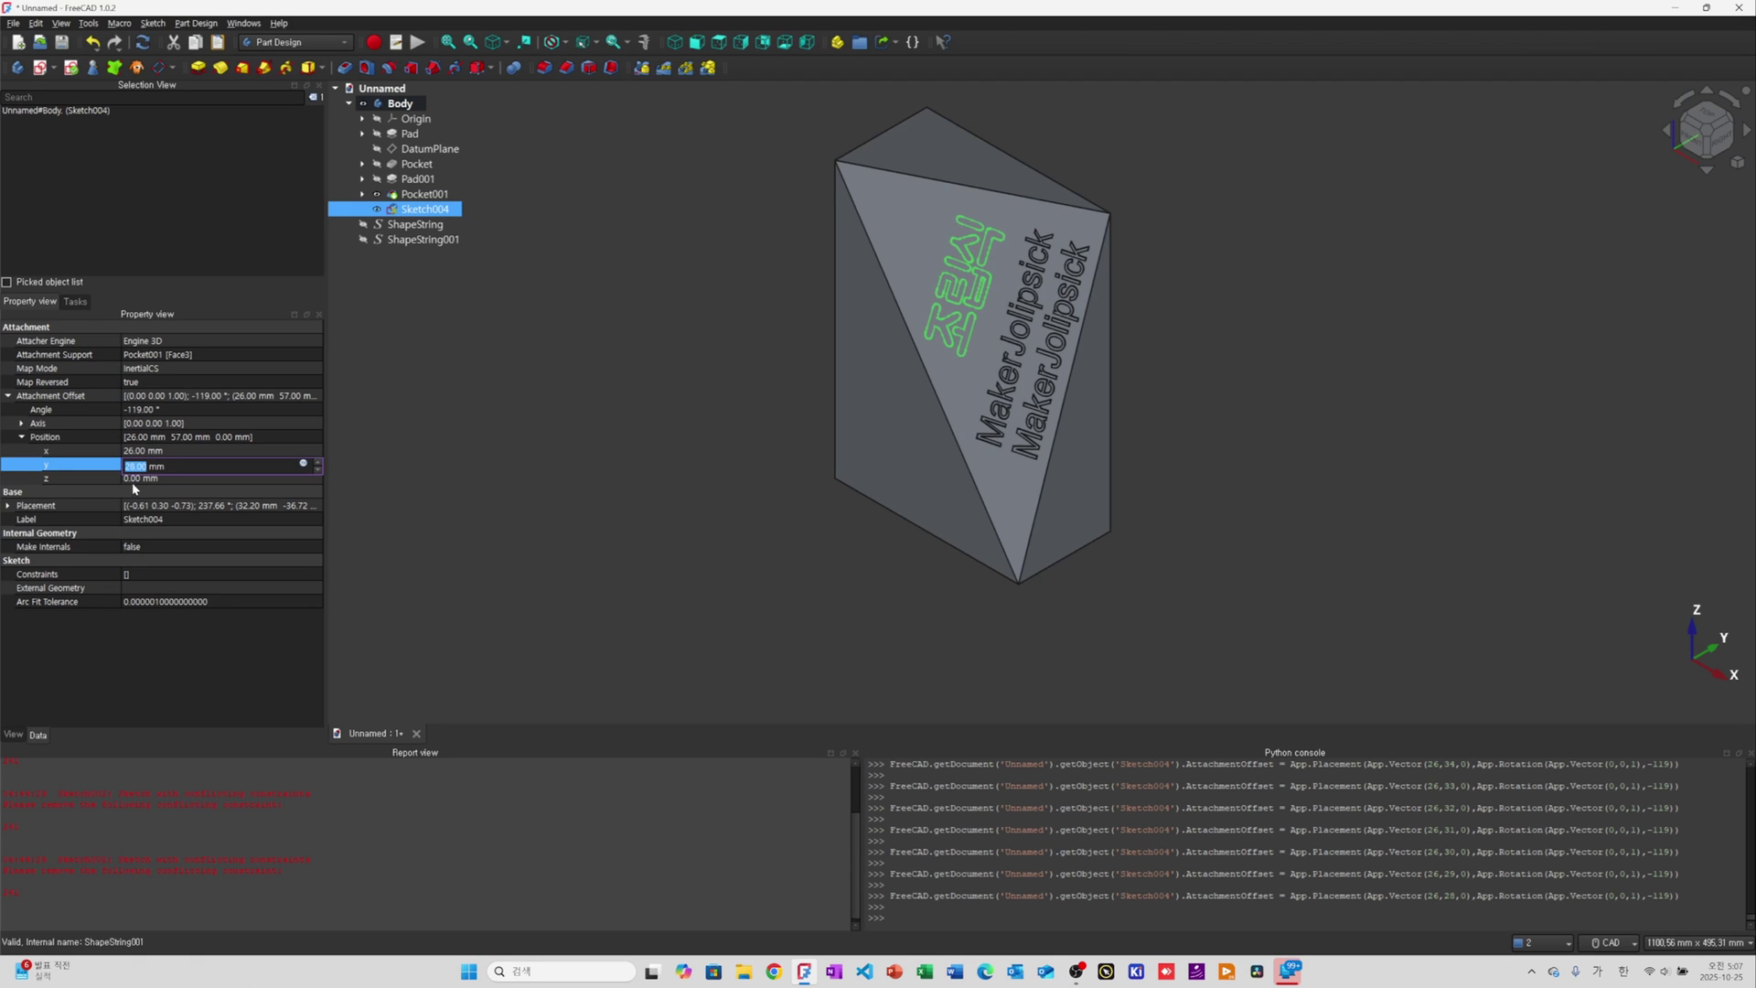
{"action": "left_click", "coordinate": [368, 488]}
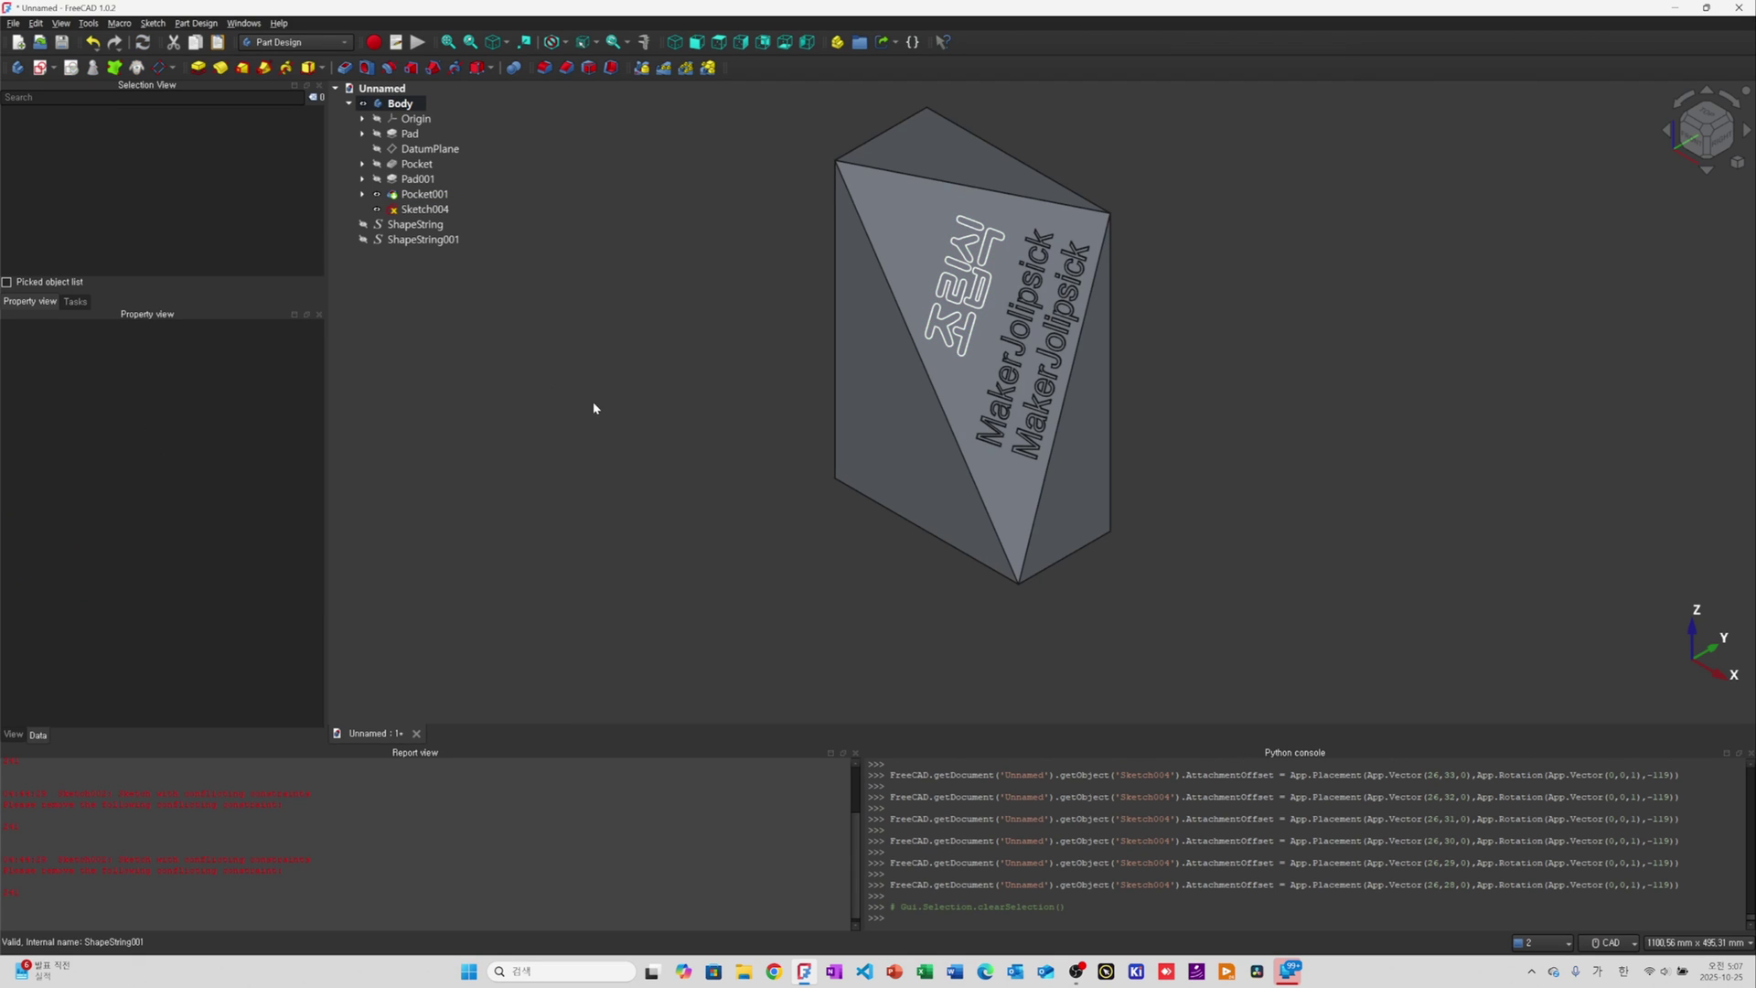
Cut the 조립식 sketch into the angled face as a Pocket 1 mm deep
{"action": "left_click", "coordinate": [424, 210]}
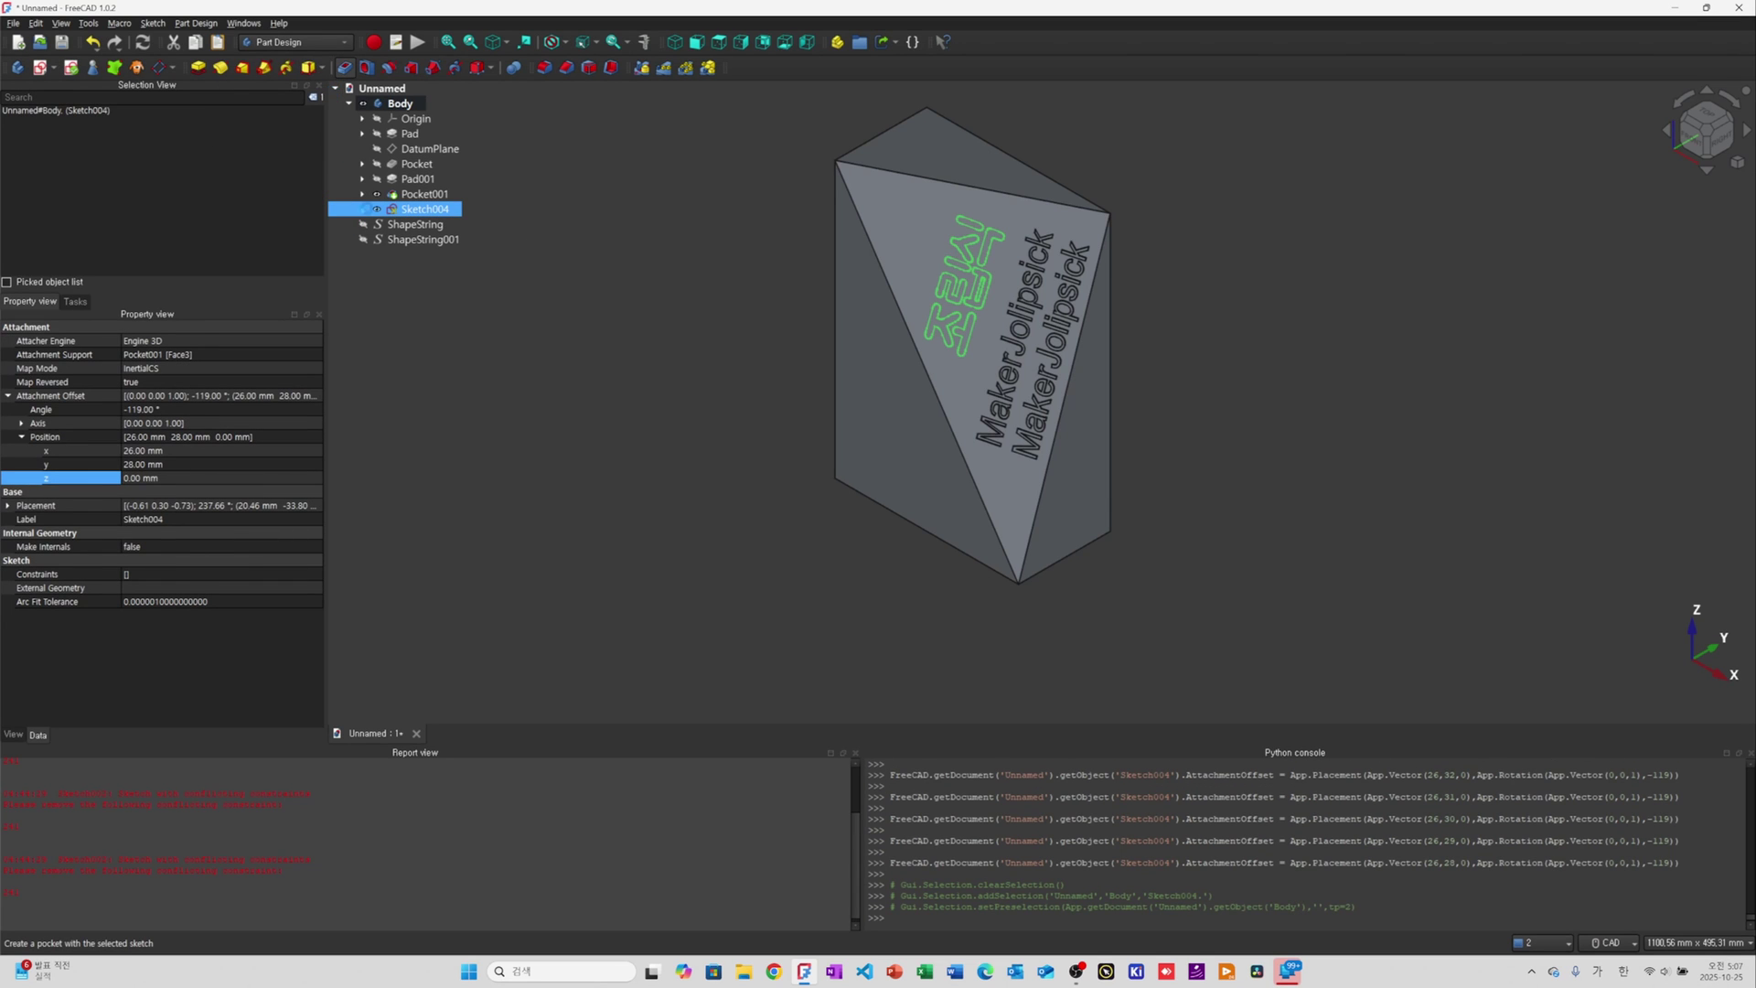
{"action": "left_click", "coordinate": [345, 67]}
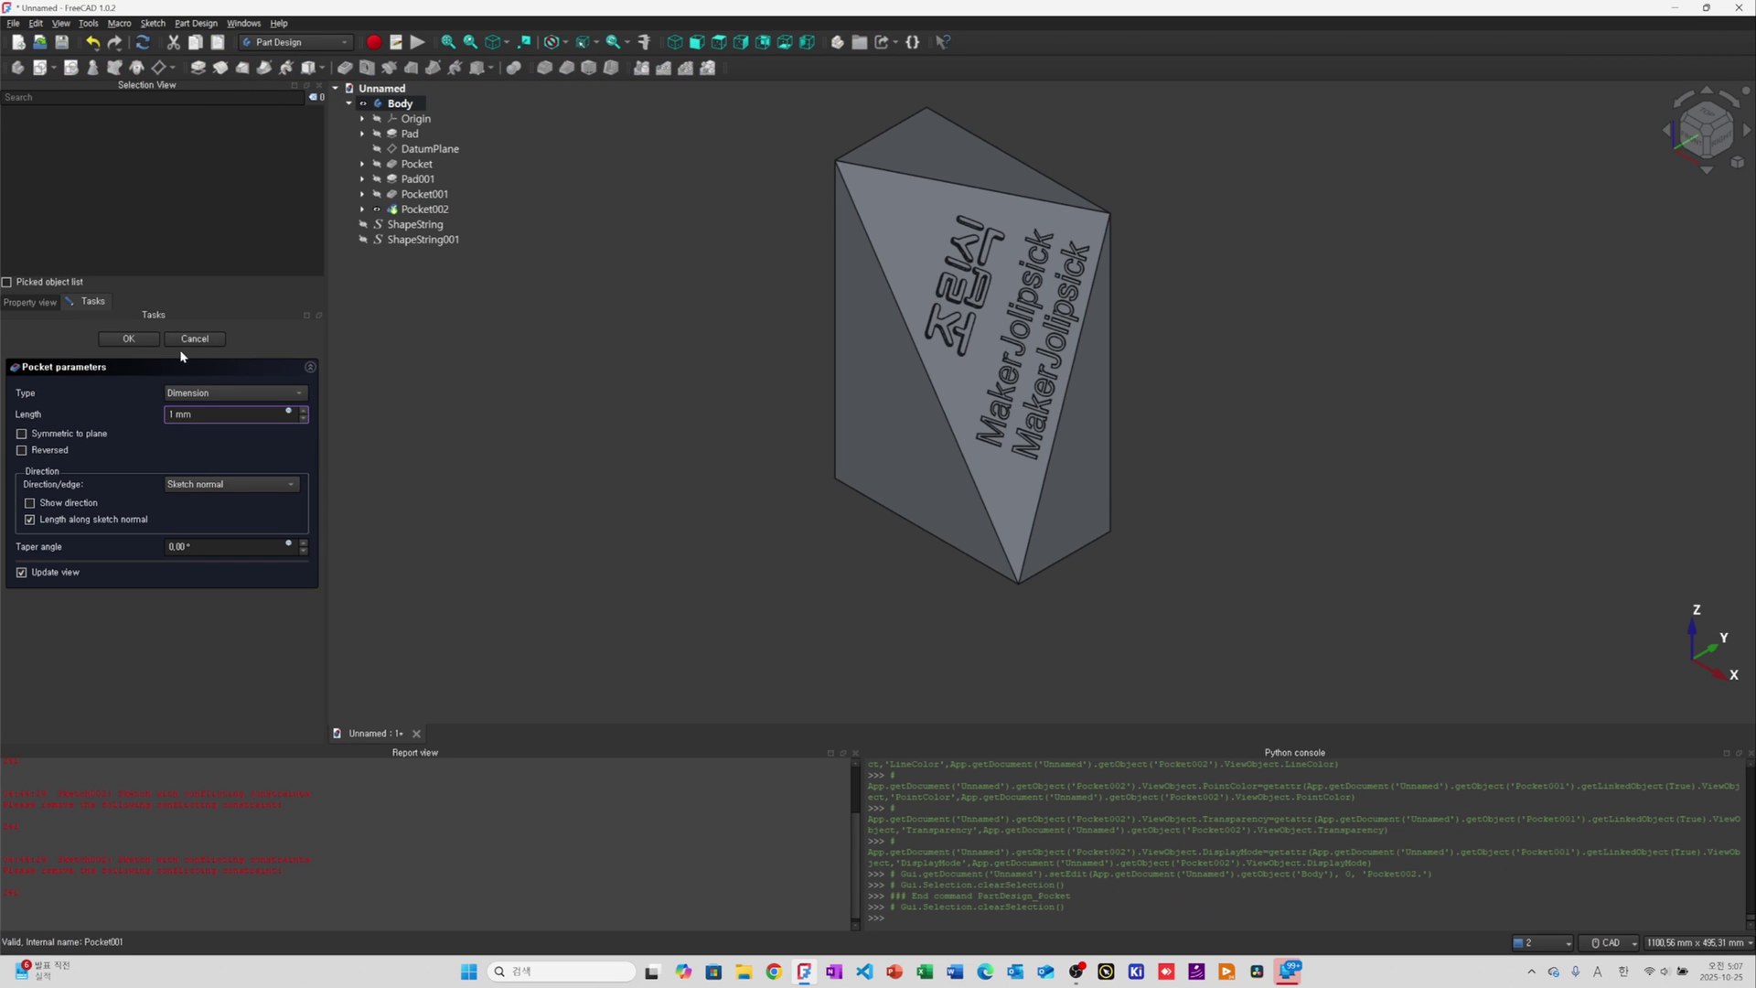
{"action": "left_click", "coordinate": [128, 338]}
Examine the engraved 조립식 and MakerJolipsick texts on the angled face from several directions, close up and from farther away
{"action": "scroll", "coordinate": [983, 399], "scroll_direction": "up", "scroll_amount": 5}
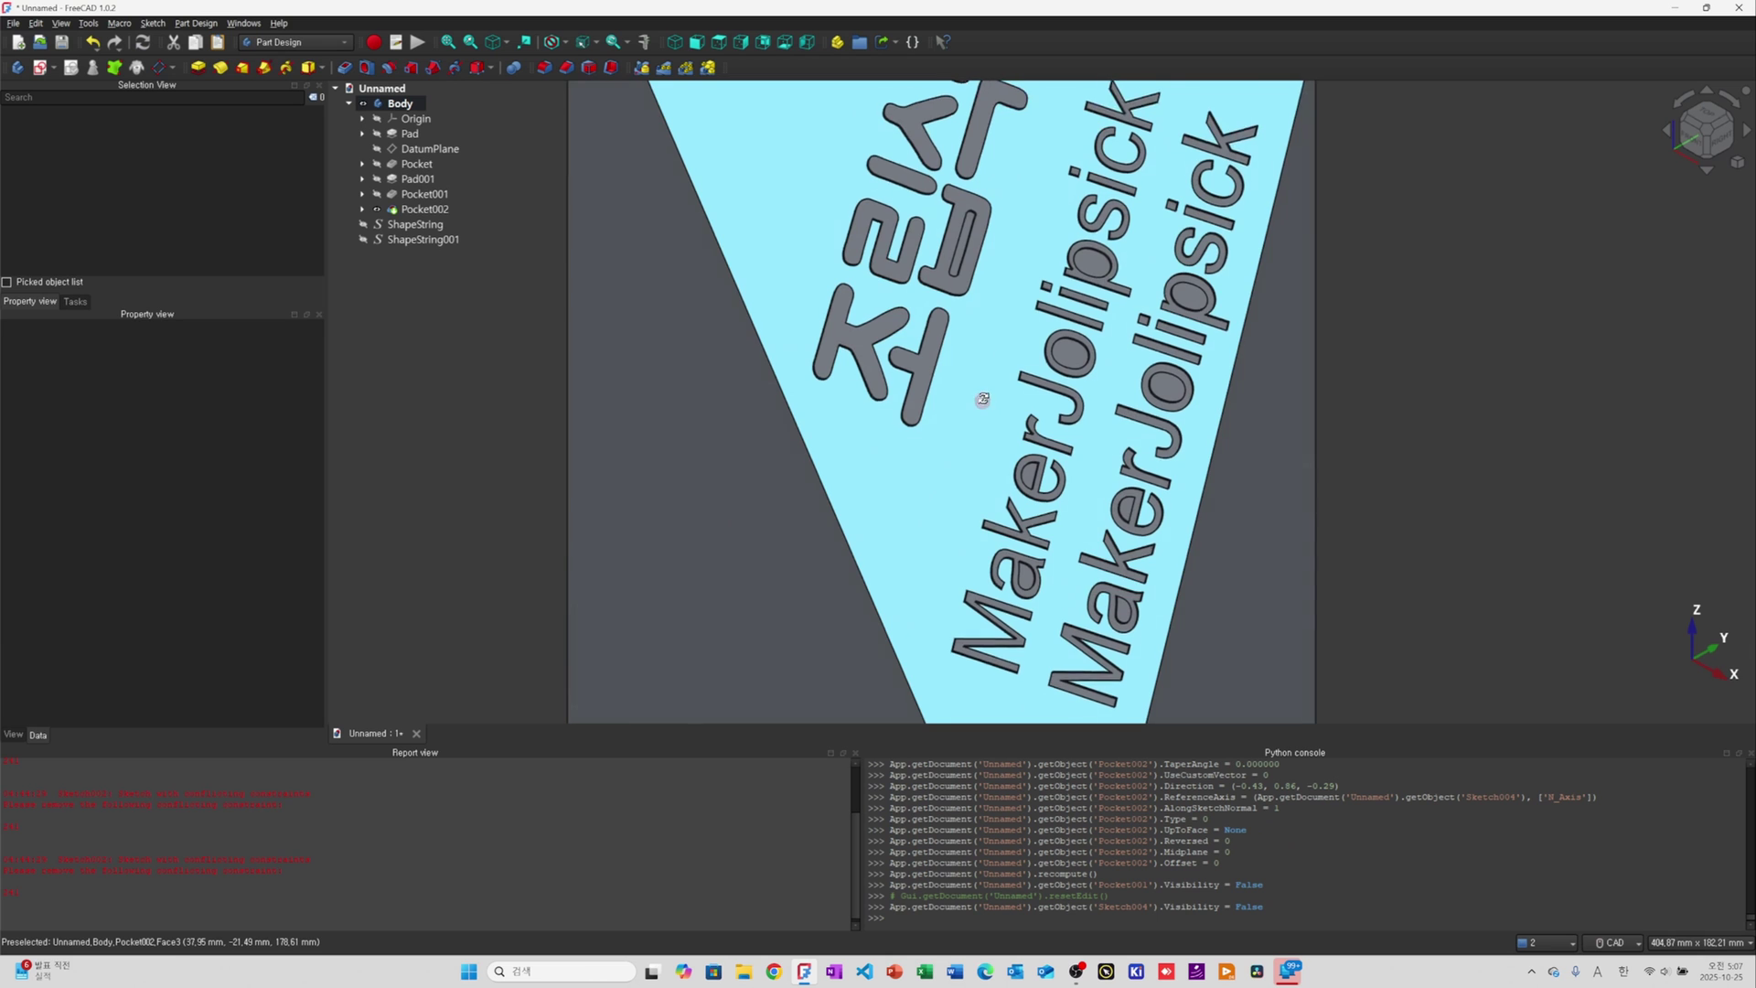
{"action": "middle_click_drag", "start_coordinate": [984, 398], "coordinate": [977, 210]}
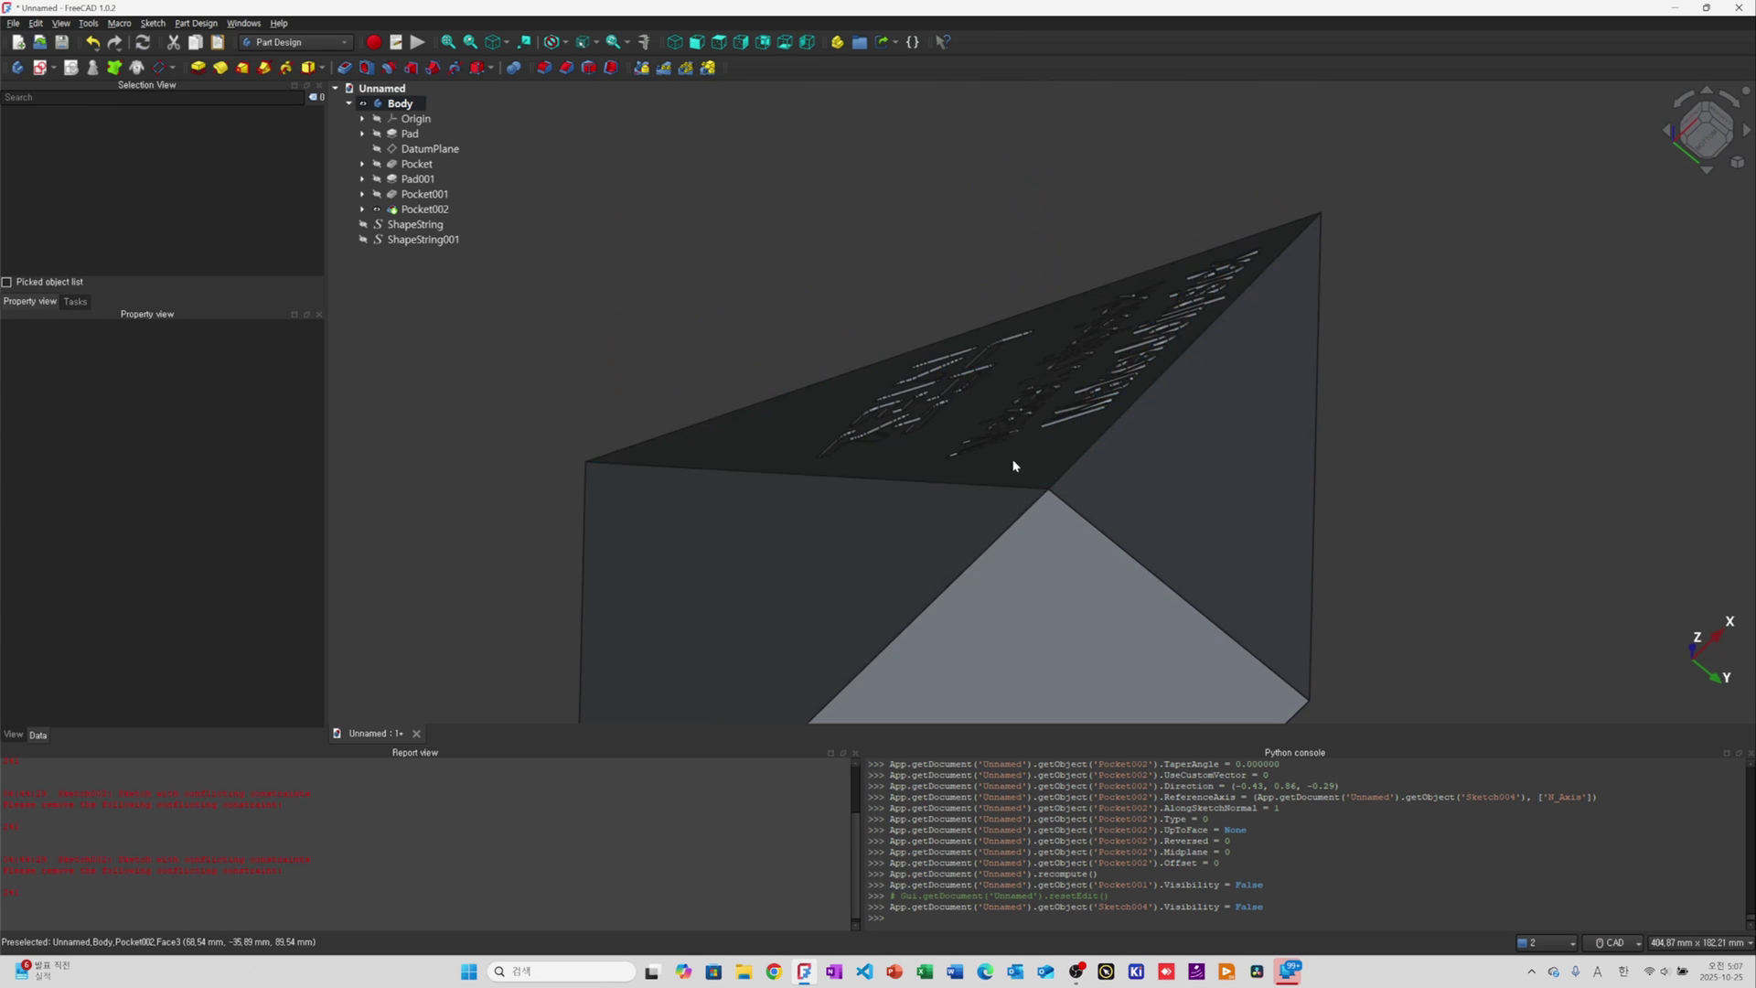
{"action": "middle_click_drag", "start_coordinate": [1043, 525], "coordinate": [846, 547]}
{"action": "middle_click_drag", "start_coordinate": [1270, 432], "coordinate": [1378, 524]}
{"action": "scroll", "coordinate": [1379, 523], "scroll_direction": "down", "scroll_amount": 5}
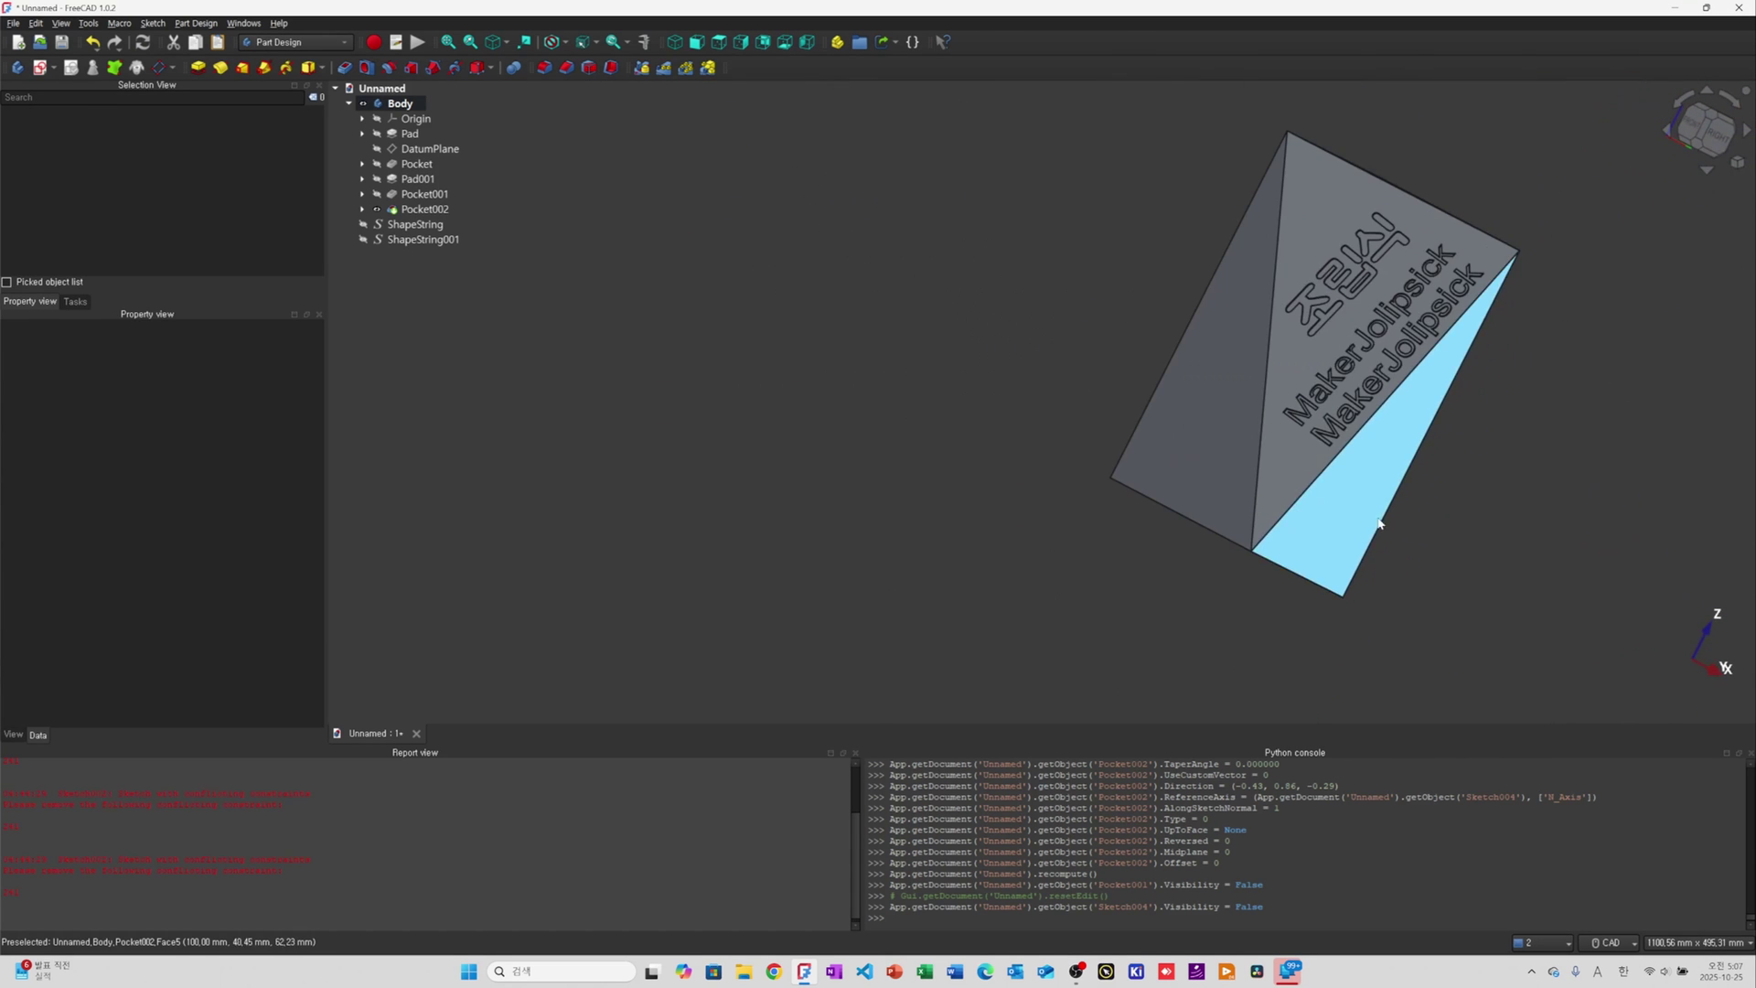
{"action": "scroll", "coordinate": [1363, 210], "scroll_direction": "up", "scroll_amount": 4}
{"action": "middle_click_drag", "start_coordinate": [1221, 205], "coordinate": [1234, 373]}
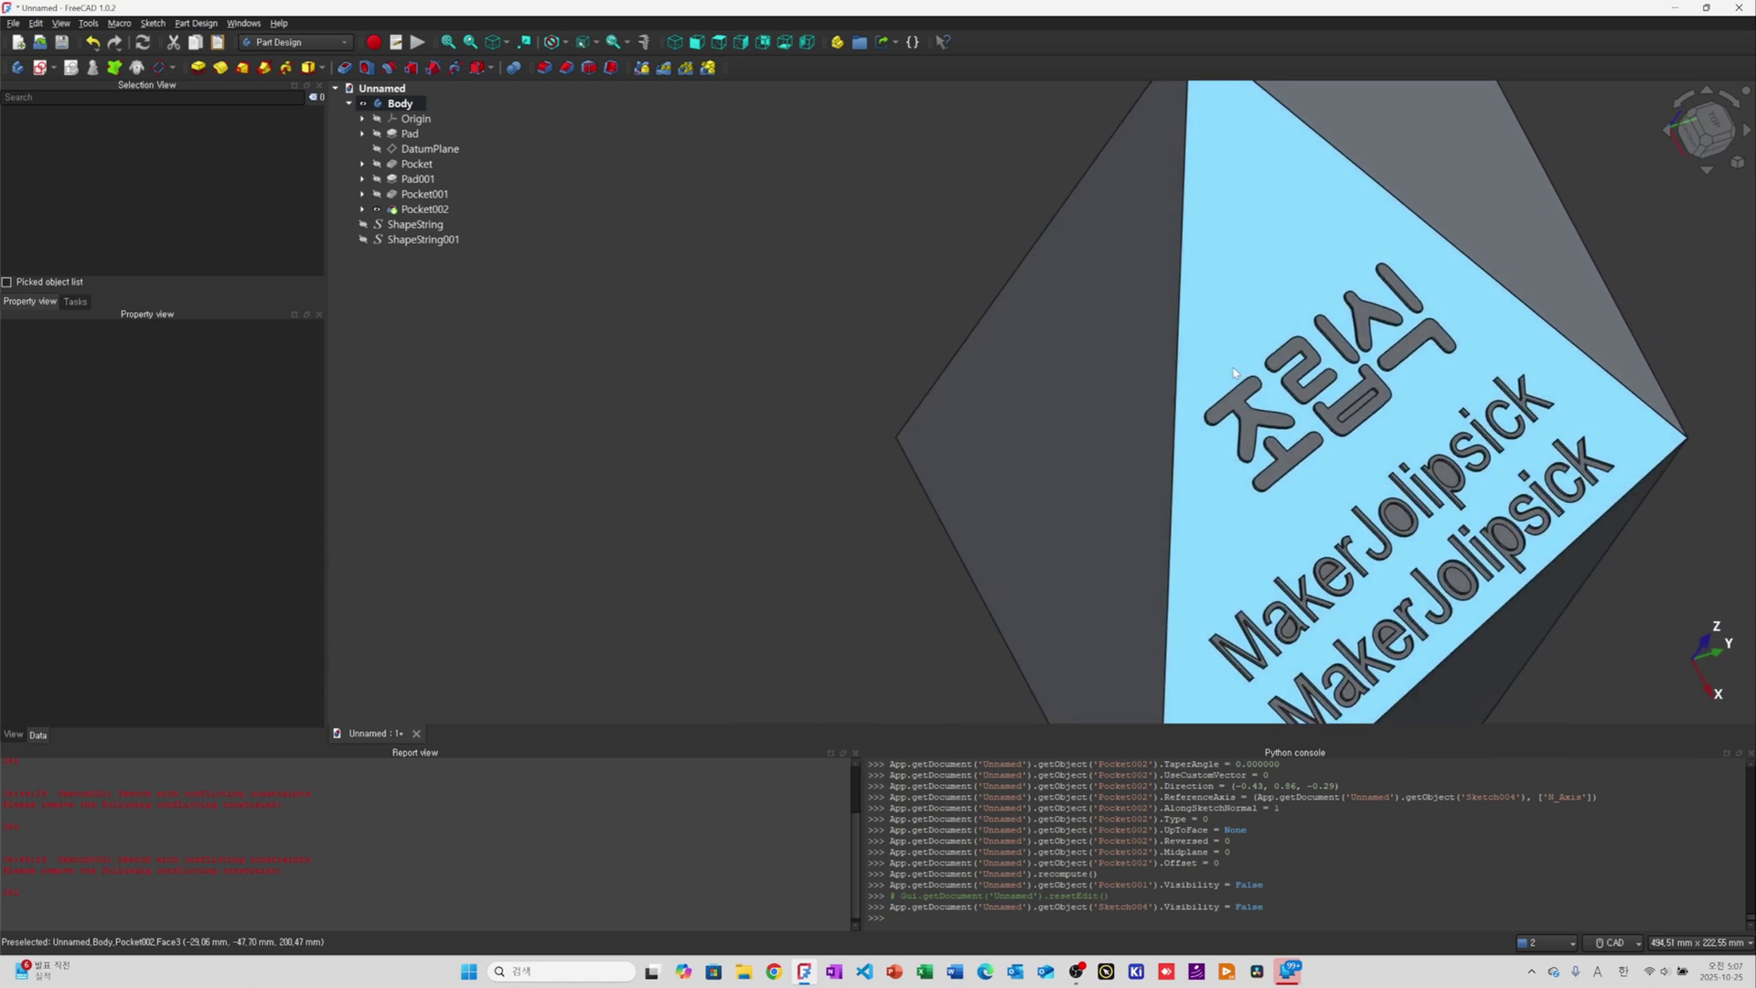
{"action": "middle_click_drag", "start_coordinate": [1292, 284], "coordinate": [1176, 343]}
{"action": "scroll", "coordinate": [1308, 406], "scroll_direction": "down", "scroll_amount": 6}
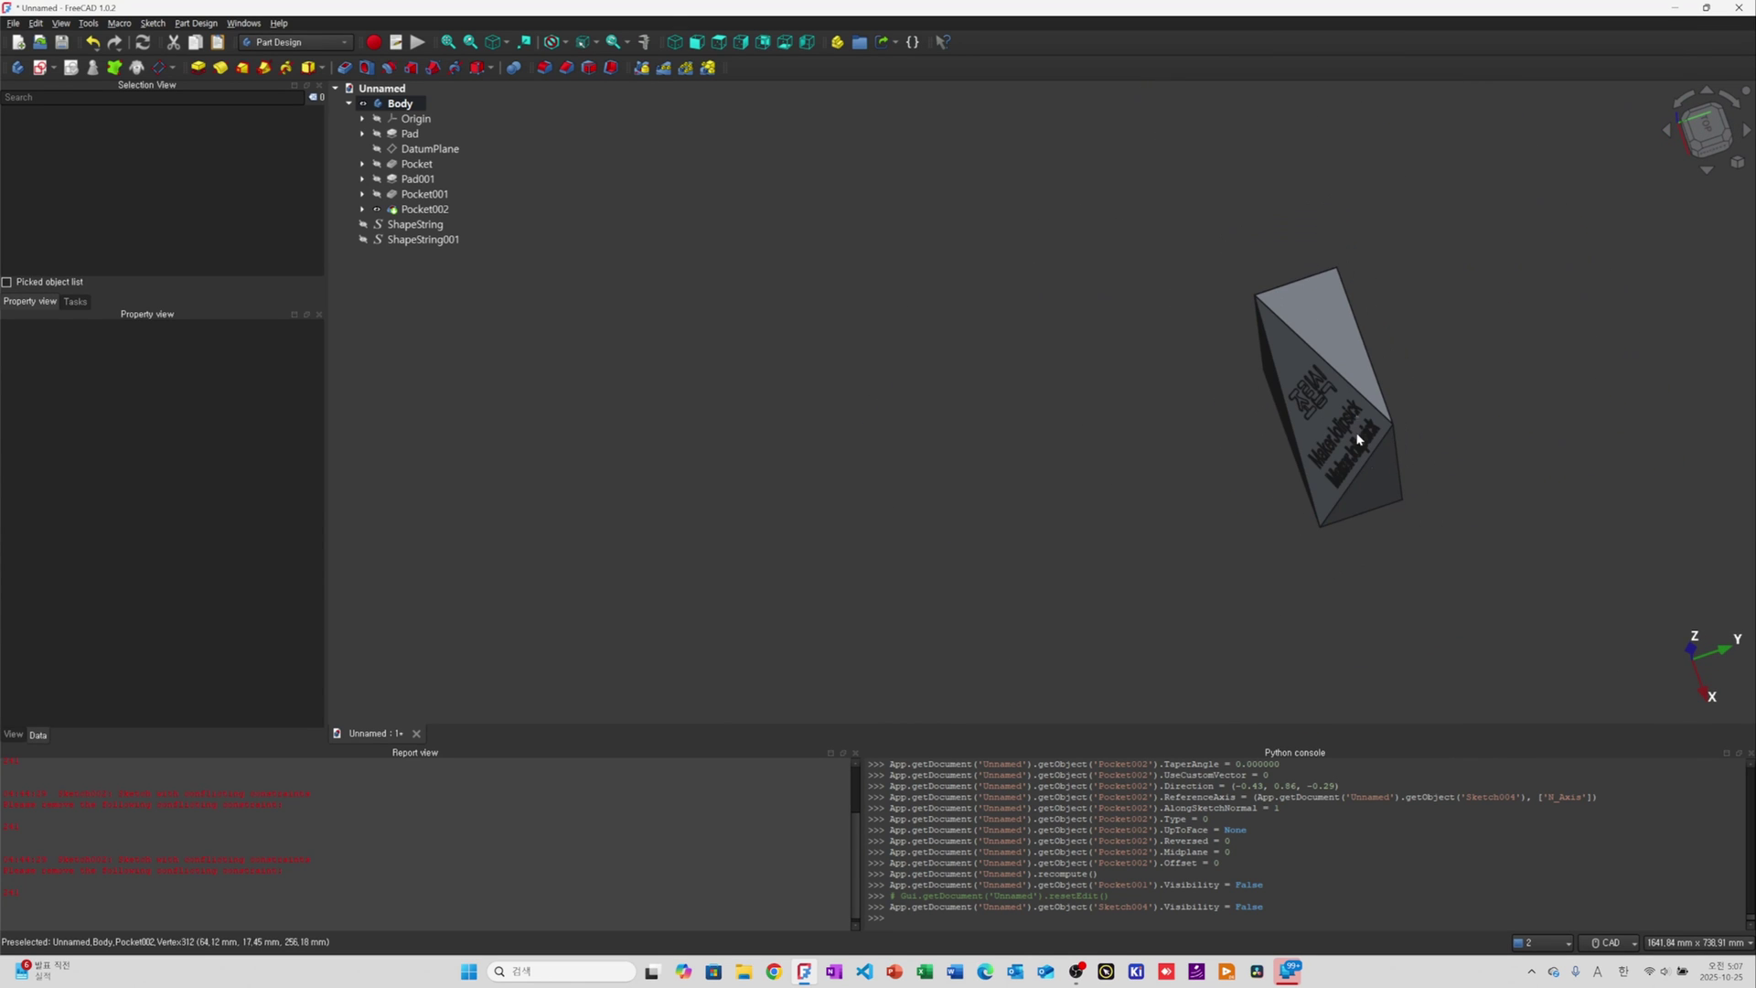
{"action": "middle_click_drag", "start_coordinate": [1358, 440], "coordinate": [1297, 303]}
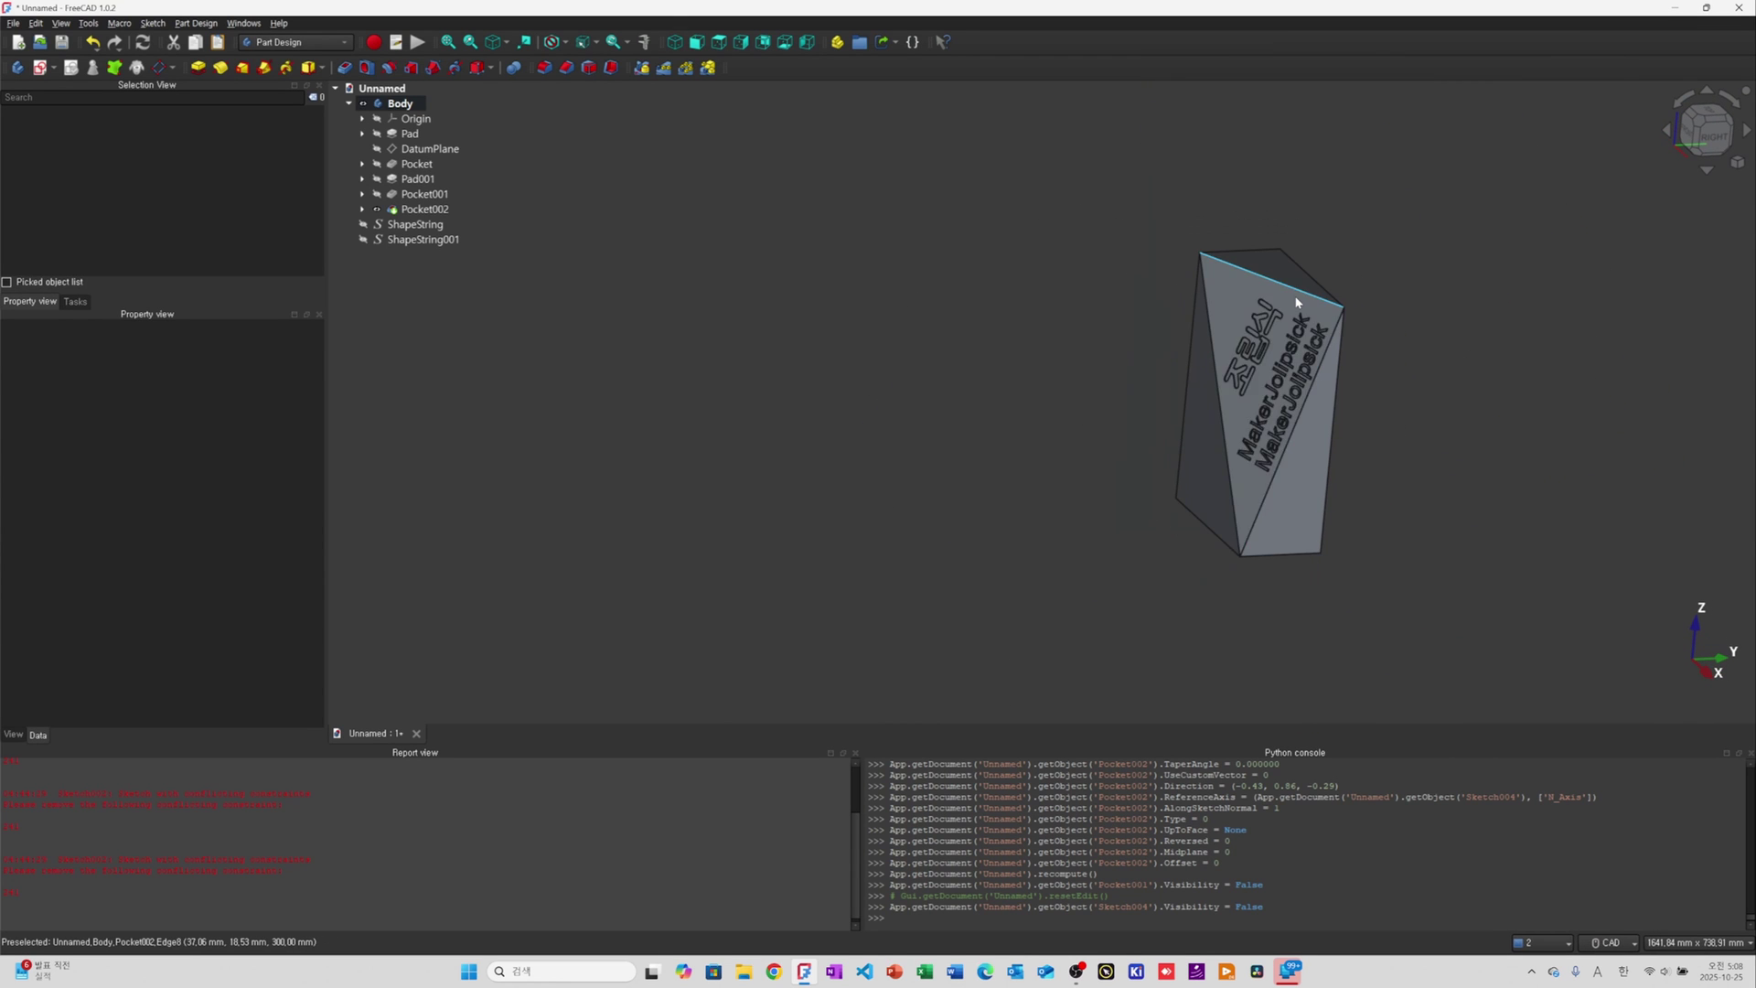
{"action": "scroll", "coordinate": [1296, 298], "scroll_direction": "up", "scroll_amount": 4}
{"action": "scroll", "coordinate": [1296, 300], "scroll_direction": "down", "scroll_amount": 2}
{"action": "scroll", "coordinate": [1258, 512], "scroll_direction": "up", "scroll_amount": 2}
{"action": "scroll", "coordinate": [1277, 369], "scroll_direction": "down", "scroll_amount": 1}
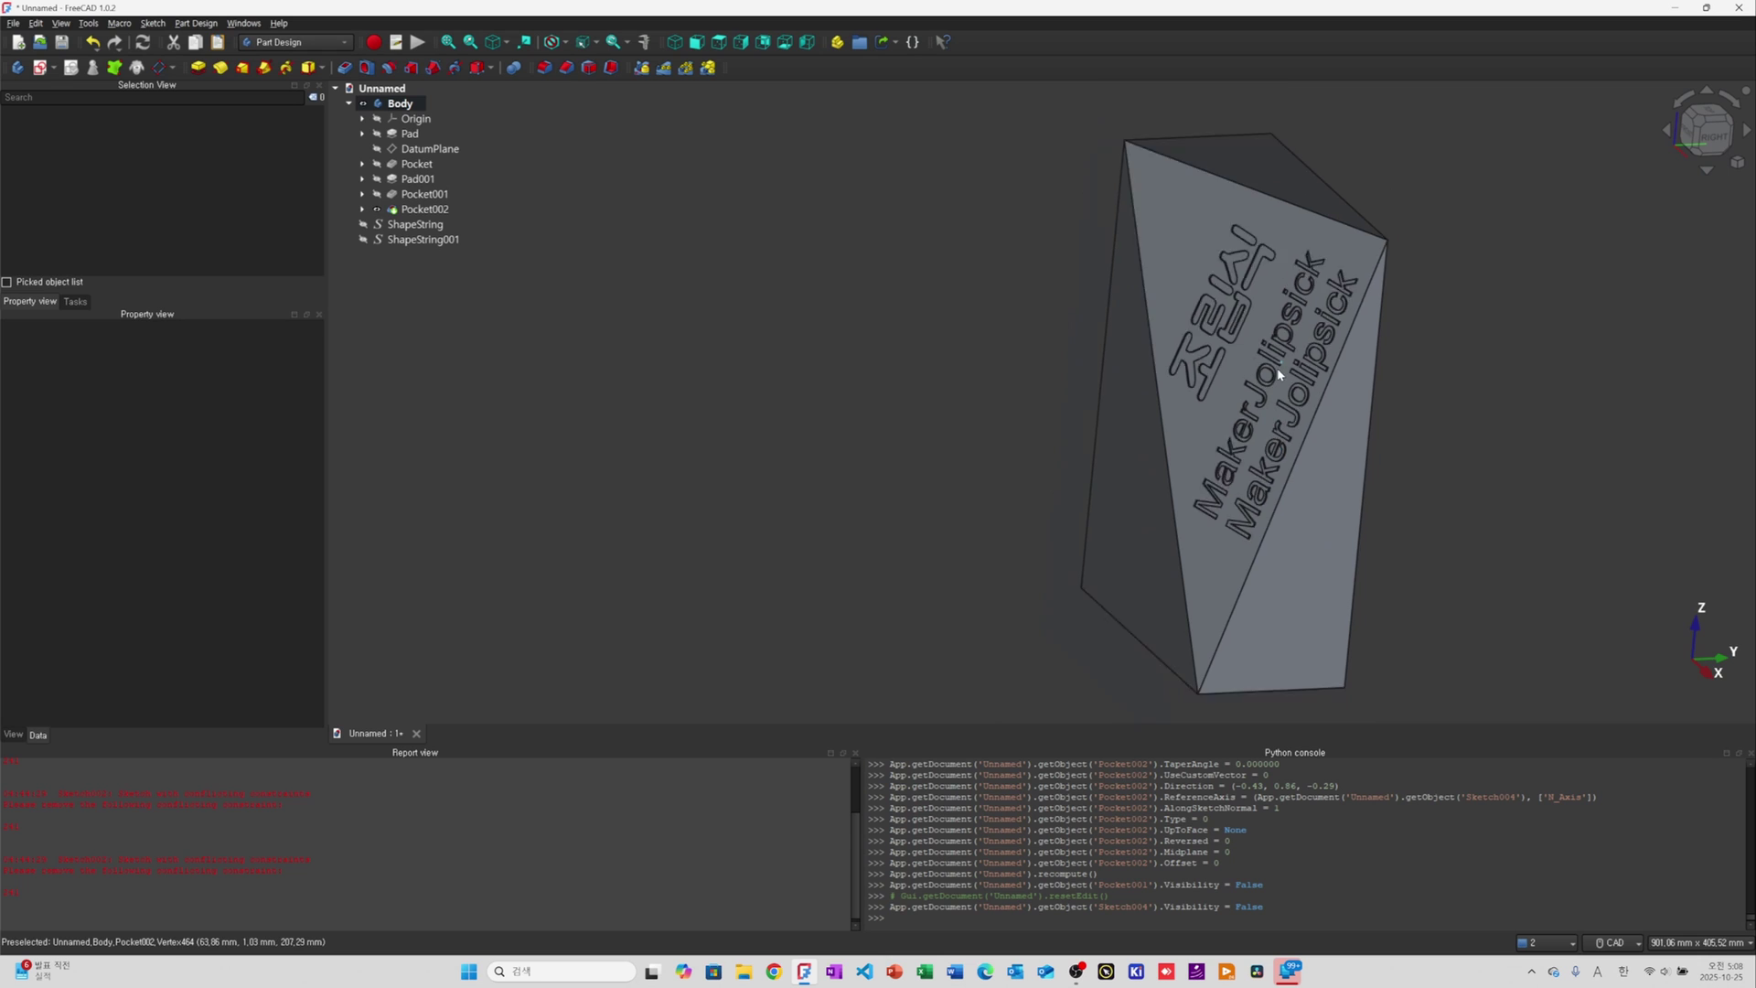
{"action": "scroll", "coordinate": [1277, 369], "scroll_direction": "down", "scroll_amount": 1}
{"action": "middle_click_drag", "start_coordinate": [1227, 341], "coordinate": [1257, 371]}
{"action": "scroll", "coordinate": [1258, 369], "scroll_direction": "up", "scroll_amount": 1}
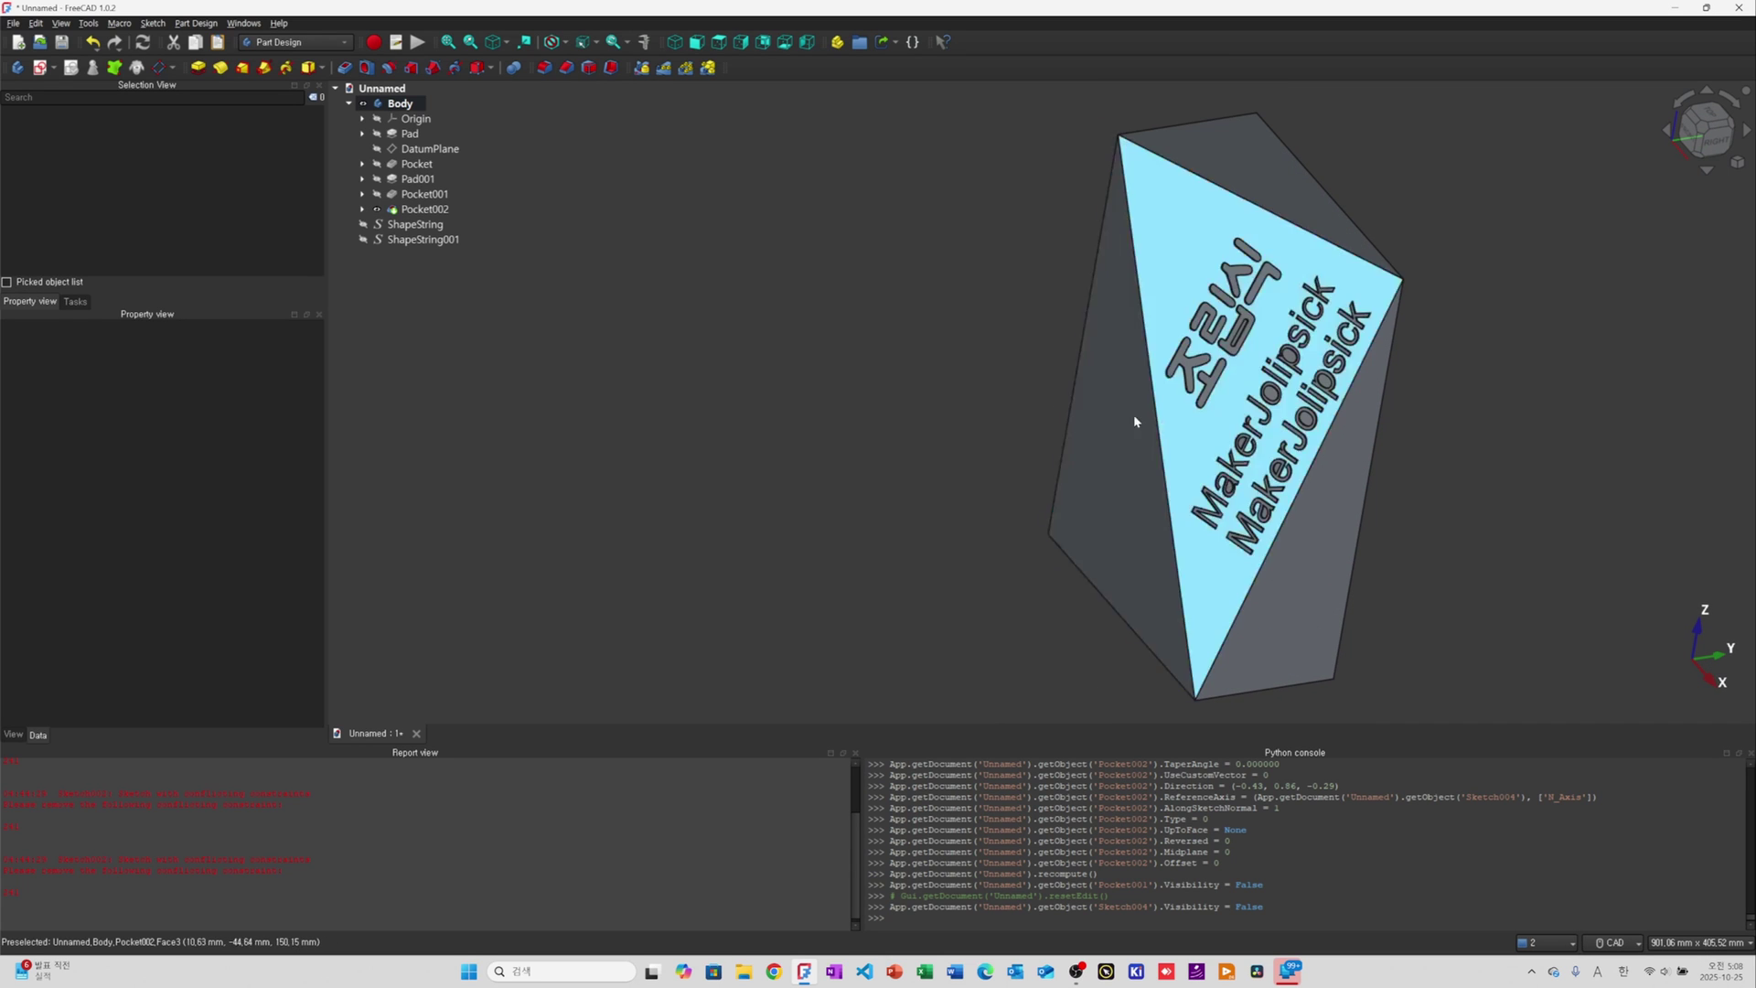